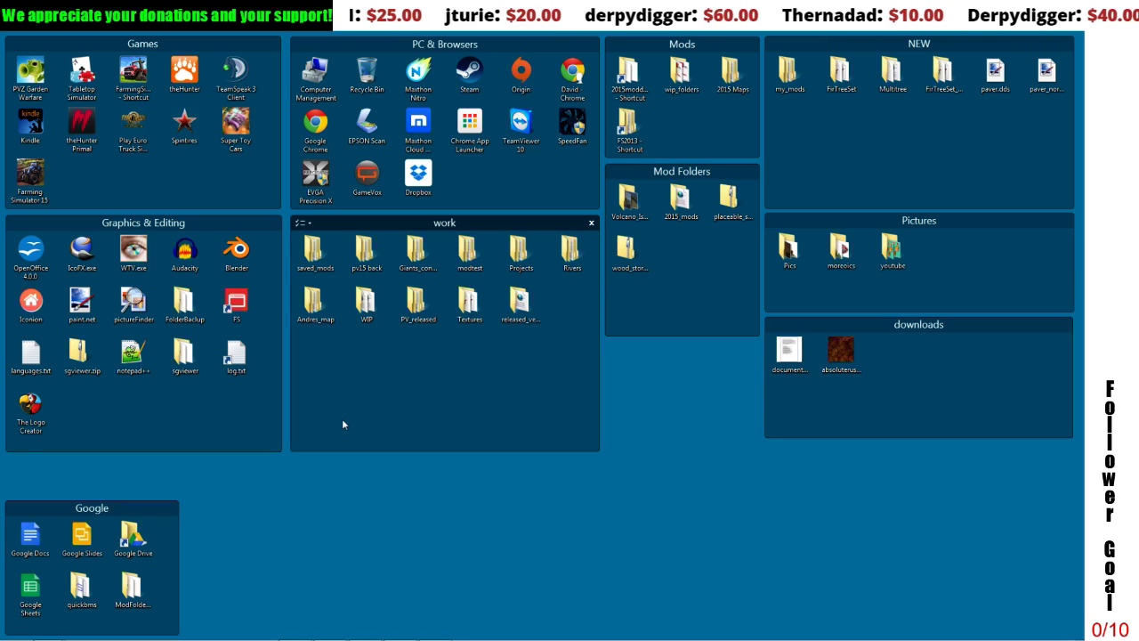
Step: Open map01.i3d from the PV15_V2 folder inside WIP, using GIANTS Editor version 6.0.3
{"action": "double_click", "coordinate": [366, 301]}
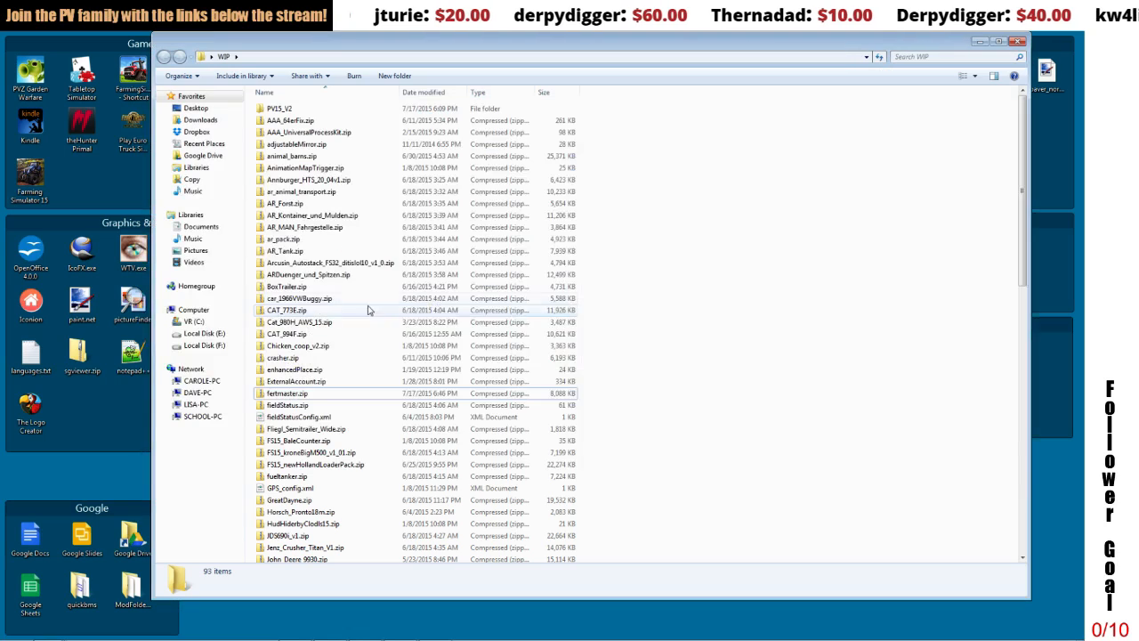
{"action": "double_click", "coordinate": [298, 108]}
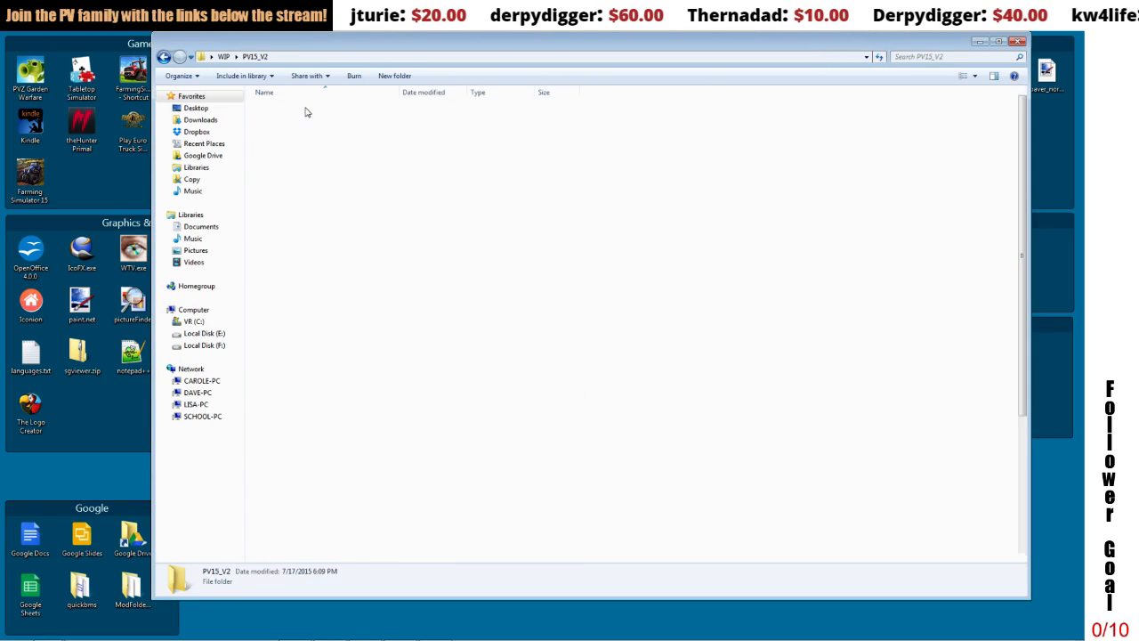
{"action": "double_click", "coordinate": [282, 452]}
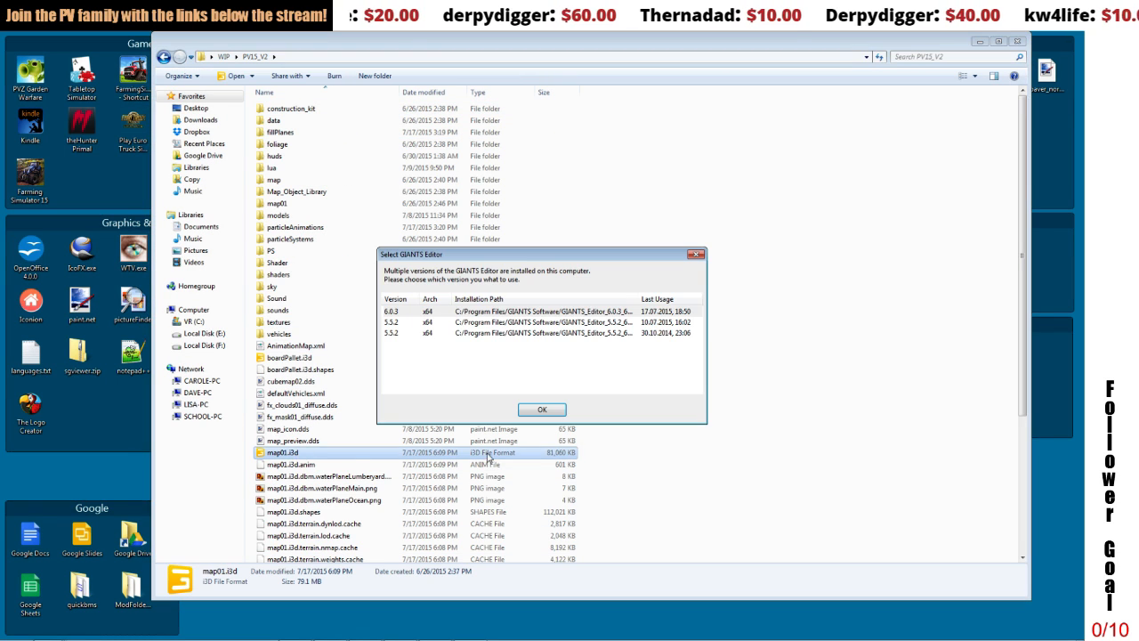
{"action": "left_click", "coordinate": [542, 410]}
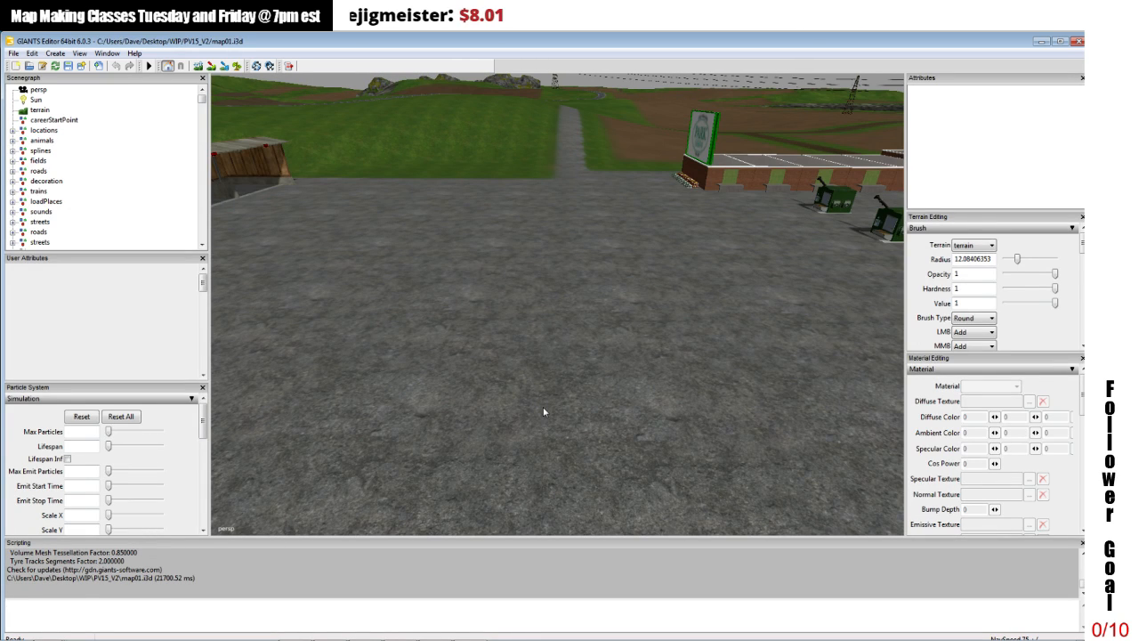
Step: Select the whole FertMaster2k15 group for the blue machine nearest the fence beside the Central Fertilizer building
{"action": "left_click_drag", "start_coordinate": [730, 283], "coordinate": [559, 275], "text": "alt"}
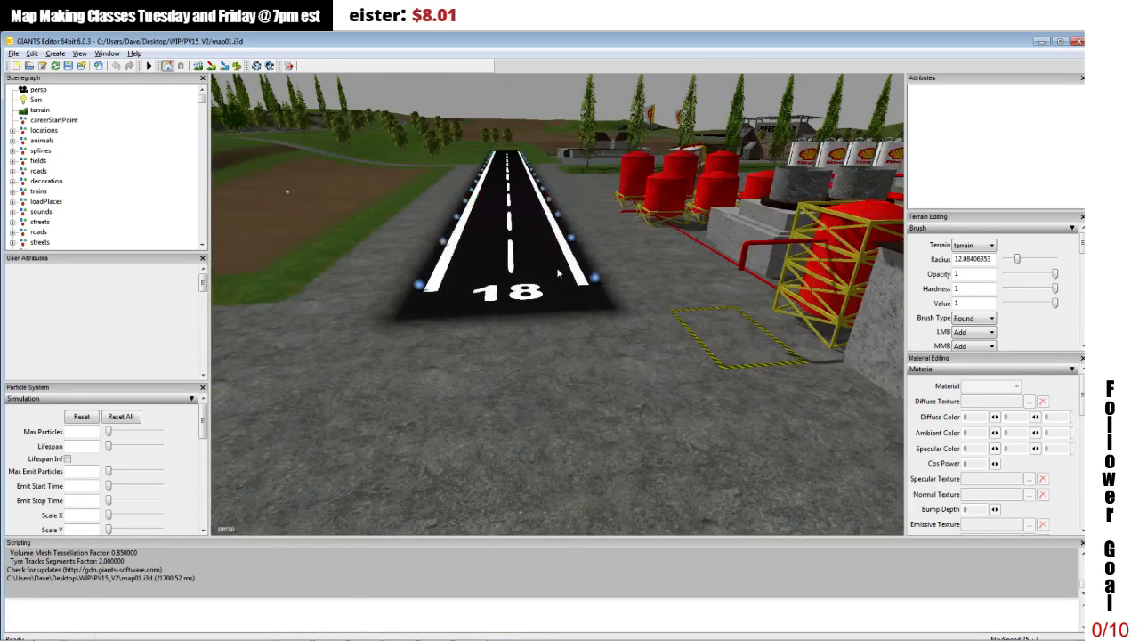
{"action": "middle_click_drag", "start_coordinate": [559, 275], "coordinate": [614, 356], "text": "alt"}
{"action": "scroll", "coordinate": [633, 260], "scroll_direction": "up", "scroll_amount": 4}
{"action": "middle_click_drag", "start_coordinate": [632, 261], "coordinate": [626, 229], "text": "alt"}
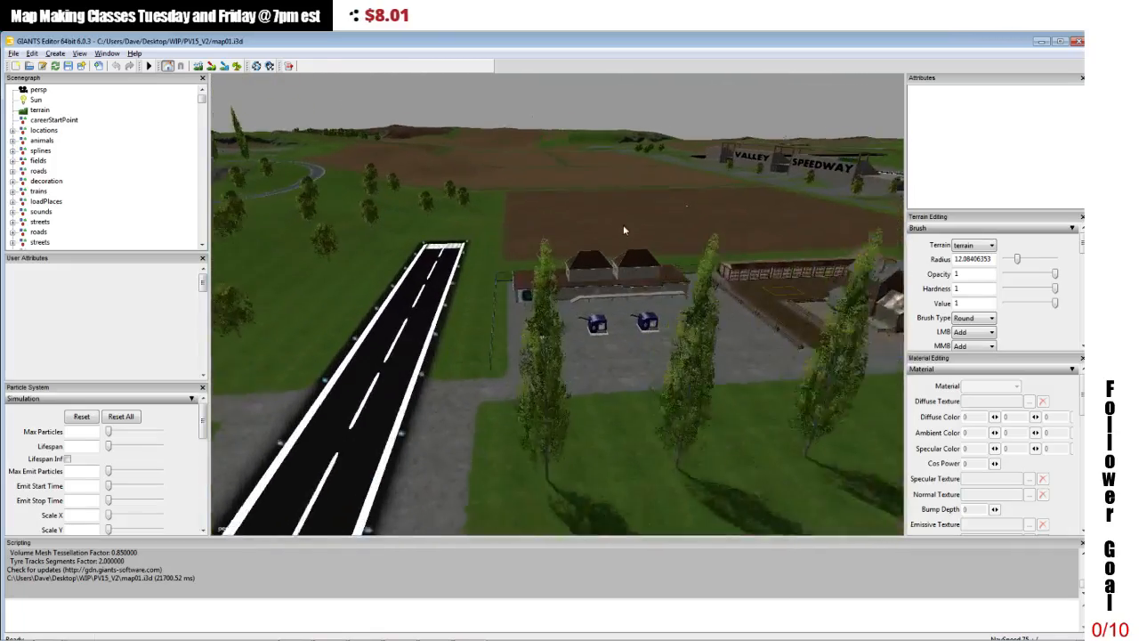
{"action": "scroll", "coordinate": [608, 344], "scroll_direction": "up", "scroll_amount": 2}
{"action": "middle_click_drag", "start_coordinate": [608, 344], "coordinate": [597, 320], "text": "alt"}
{"action": "scroll", "coordinate": [598, 303], "scroll_direction": "up", "scroll_amount": 4}
{"action": "scroll", "coordinate": [602, 285], "scroll_direction": "up", "scroll_amount": 10}
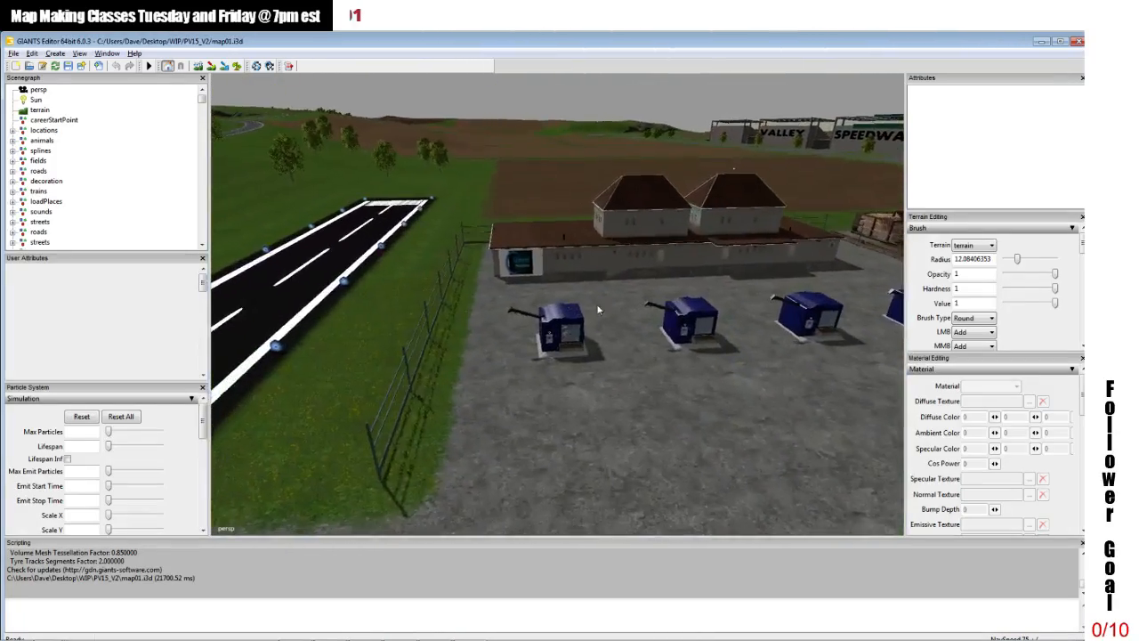
{"action": "middle_click_drag", "start_coordinate": [605, 271], "coordinate": [605, 269], "text": "alt"}
{"action": "left_click_drag", "start_coordinate": [605, 269], "coordinate": [575, 269], "text": "alt"}
{"action": "left_click", "coordinate": [521, 266]}
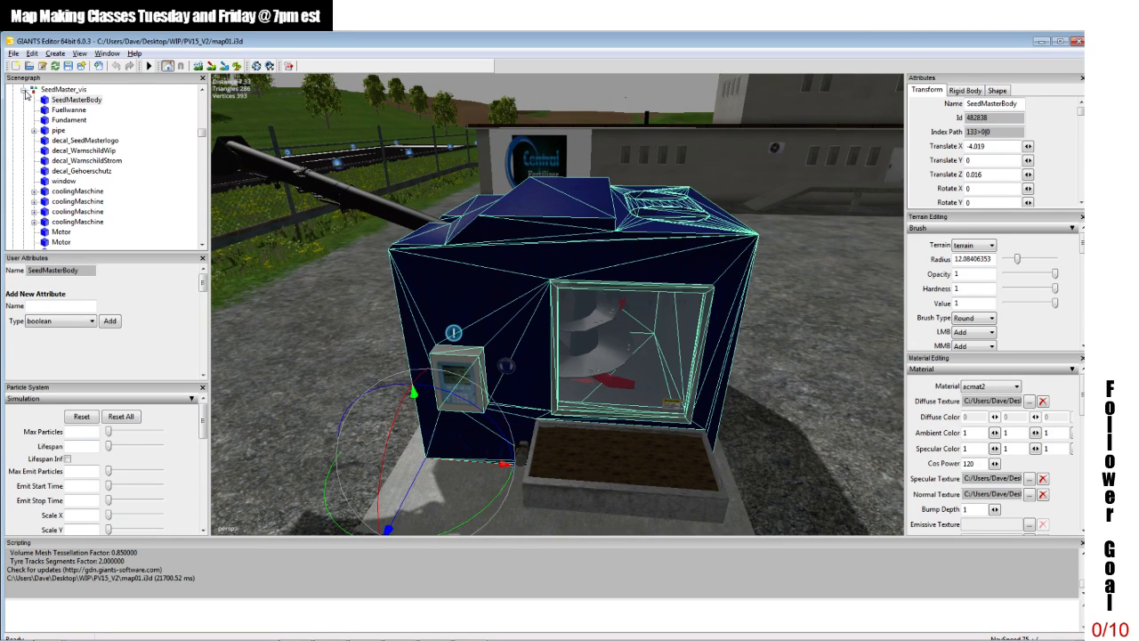
{"action": "left_click", "coordinate": [29, 89]}
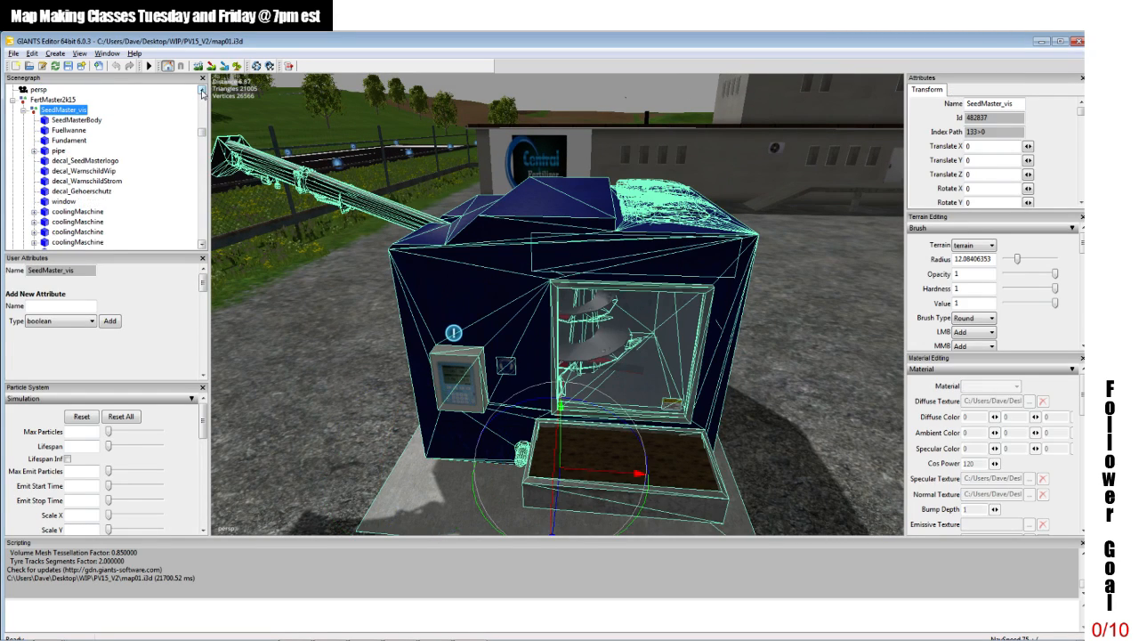
{"action": "scroll", "coordinate": [203, 93], "scroll_direction": "up", "scroll_amount": 1}
{"action": "left_click", "coordinate": [40, 109]}
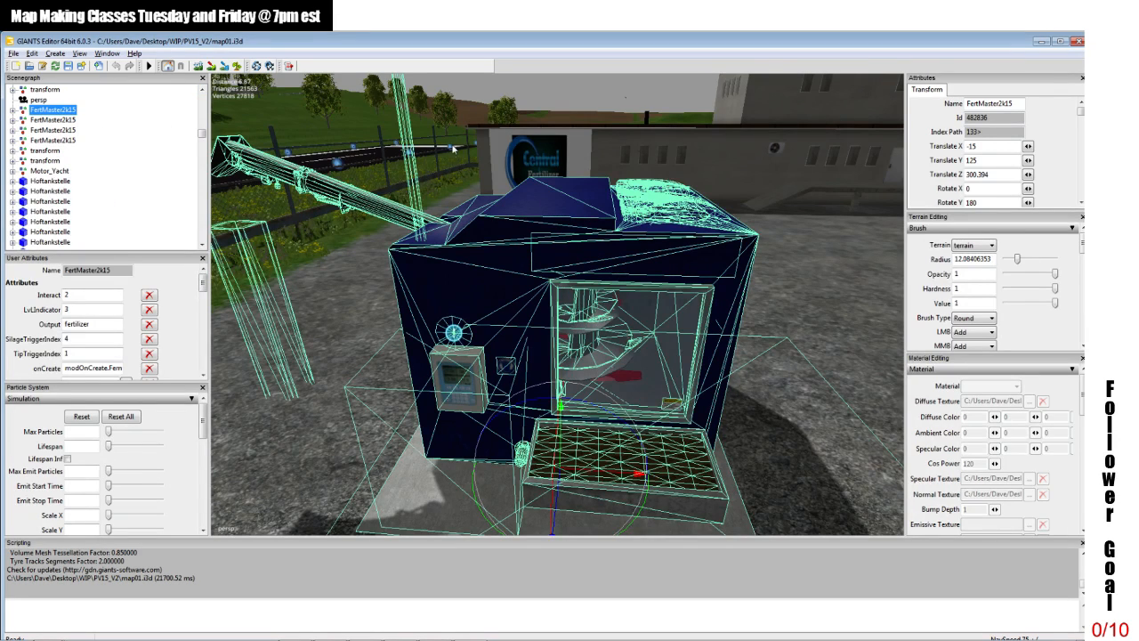
Step: Start exporting the selected FertMaster2k15 group with its files, and create a new folder named Fertmaster on the desktop
{"action": "scroll", "coordinate": [450, 178], "scroll_direction": "down", "scroll_amount": 5}
{"action": "scroll", "coordinate": [473, 175], "scroll_direction": "up", "scroll_amount": 1}
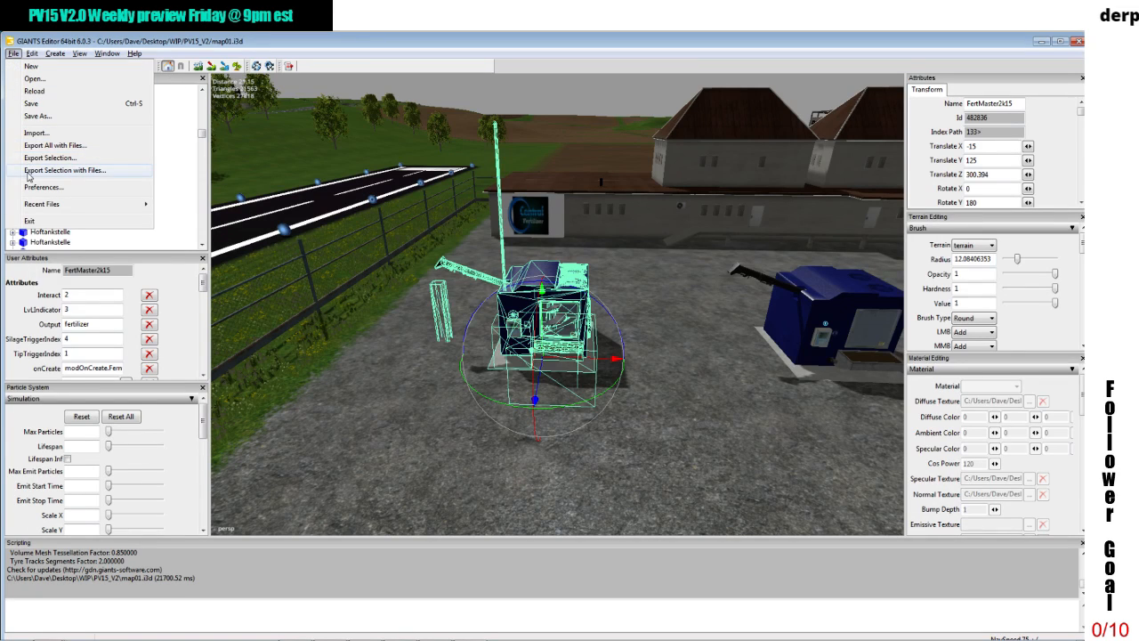
{"action": "left_click", "coordinate": [28, 171]}
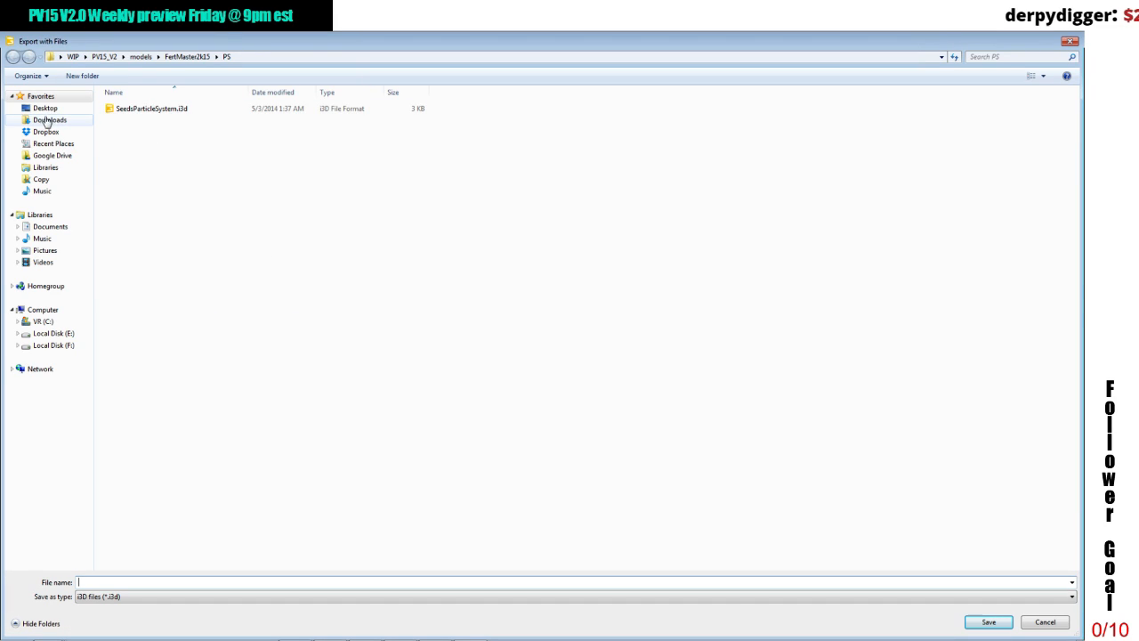
{"action": "left_click", "coordinate": [45, 107]}
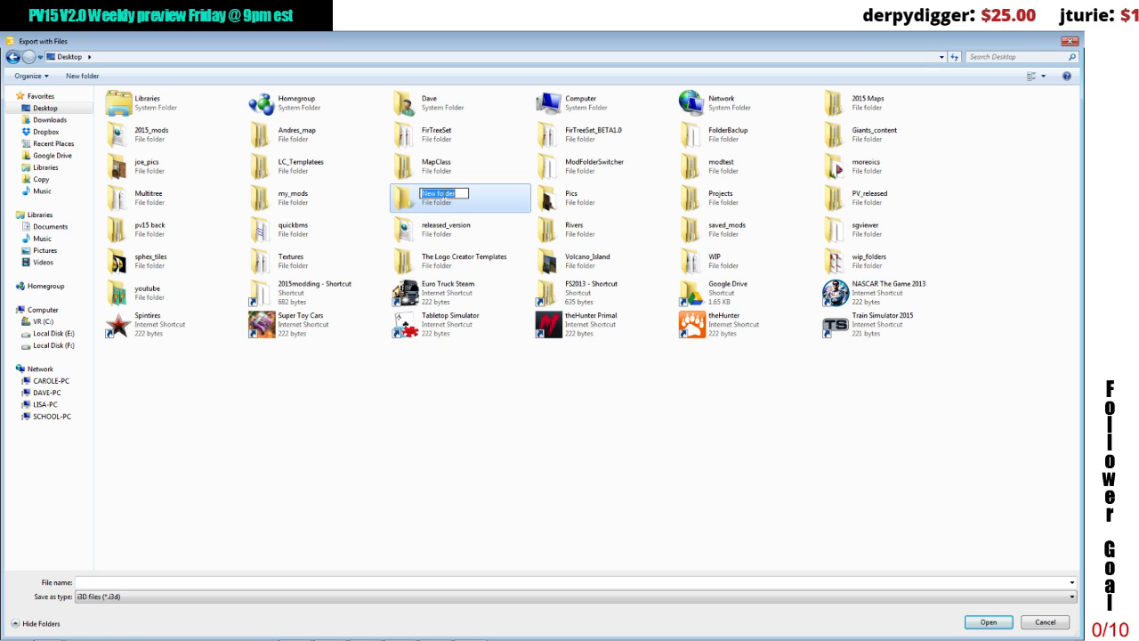
{"action": "type", "text": "Fertmaster"}
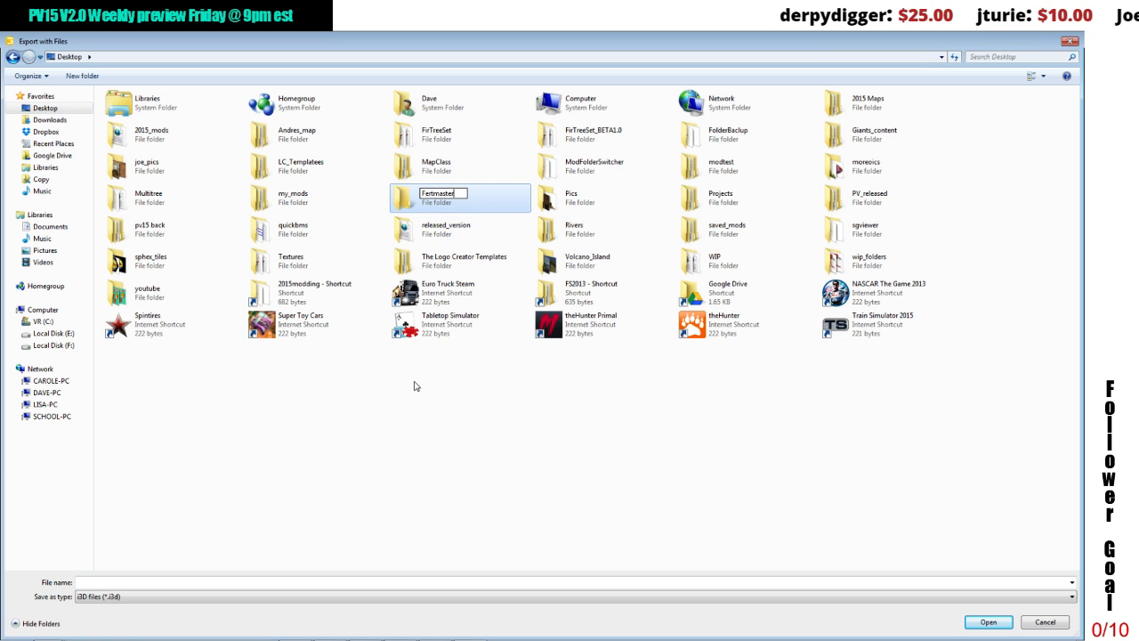
{"action": "left_click", "coordinate": [414, 386]}
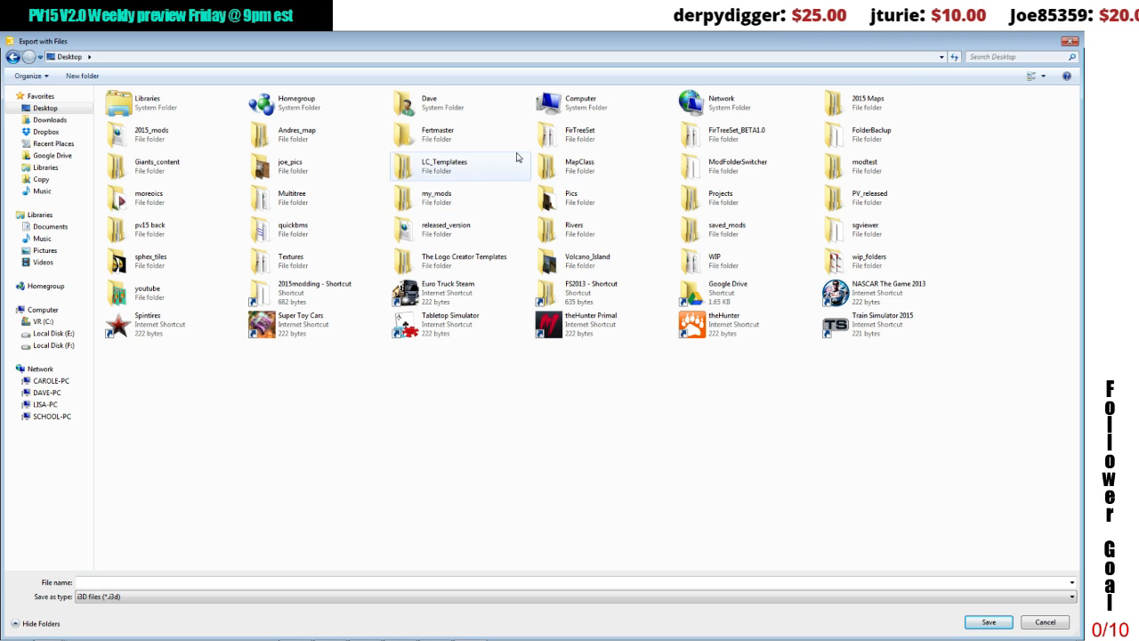
Step: Save the export in the Fertmaster folder under the file name fertmaster as an i3D file
{"action": "double_click", "coordinate": [467, 142]}
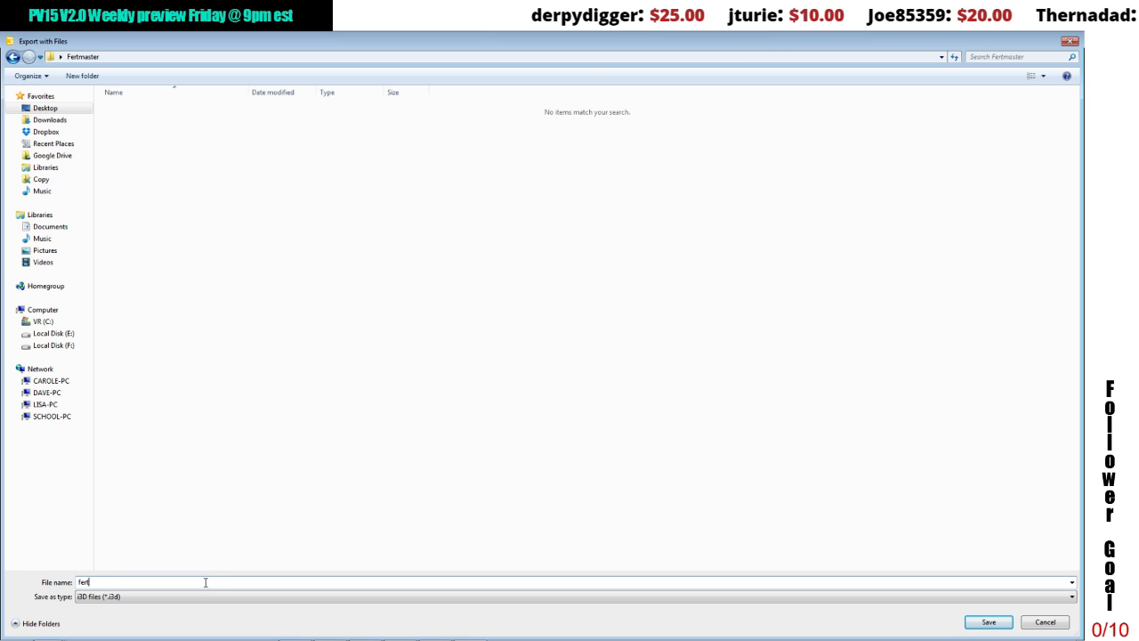
{"action": "type", "text": "ter"}
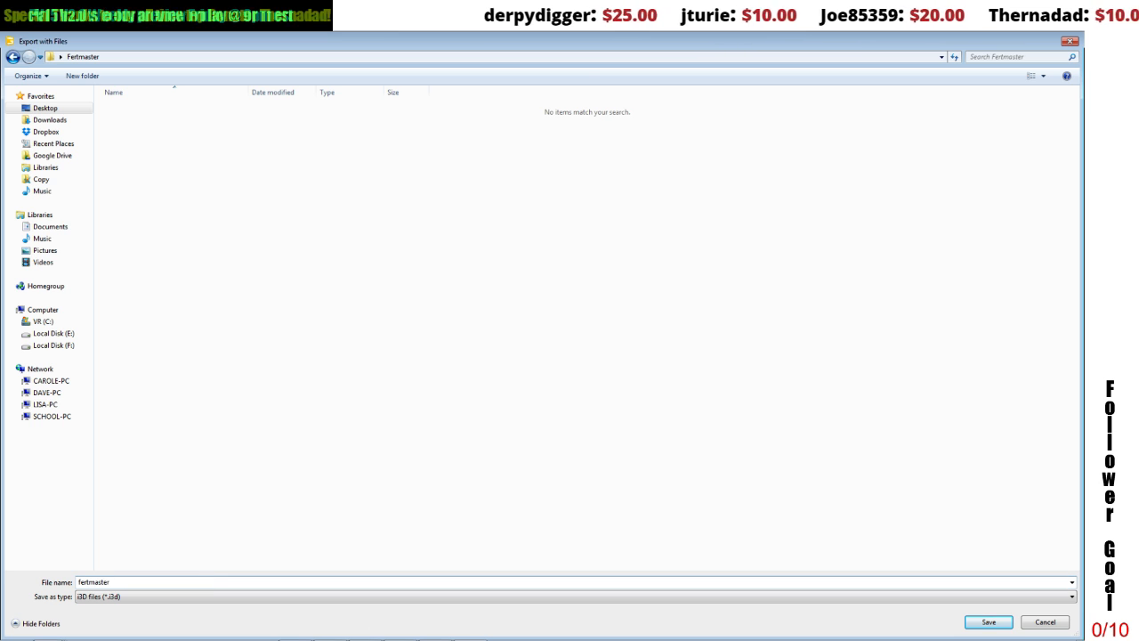
{"action": "left_click", "coordinate": [977, 621]}
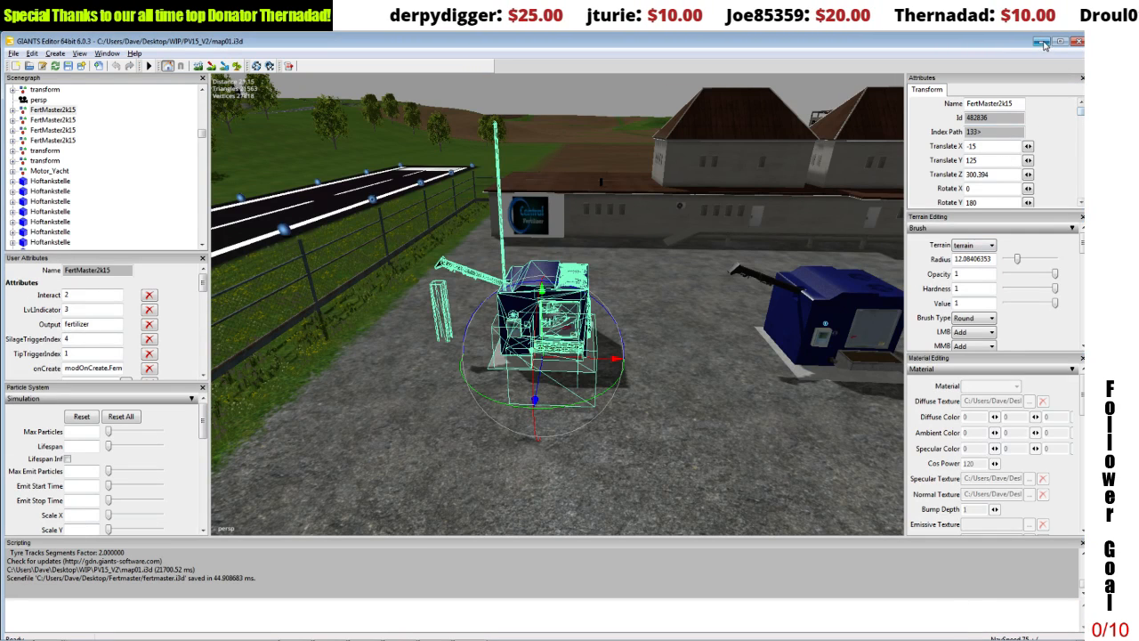
Step: Put away the map editor and PV15_V2 windows, and open the exported fertmaster.i3d from the Fertmaster folder in GIANTS Editor
{"action": "left_click", "coordinate": [1044, 43]}
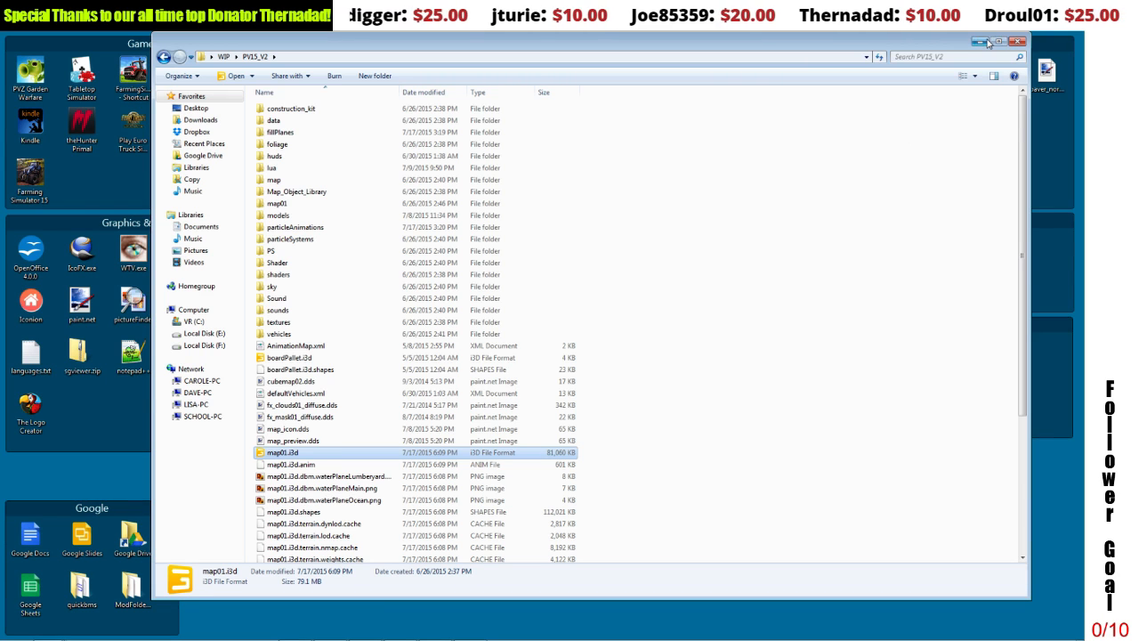
{"action": "left_click", "coordinate": [1016, 43]}
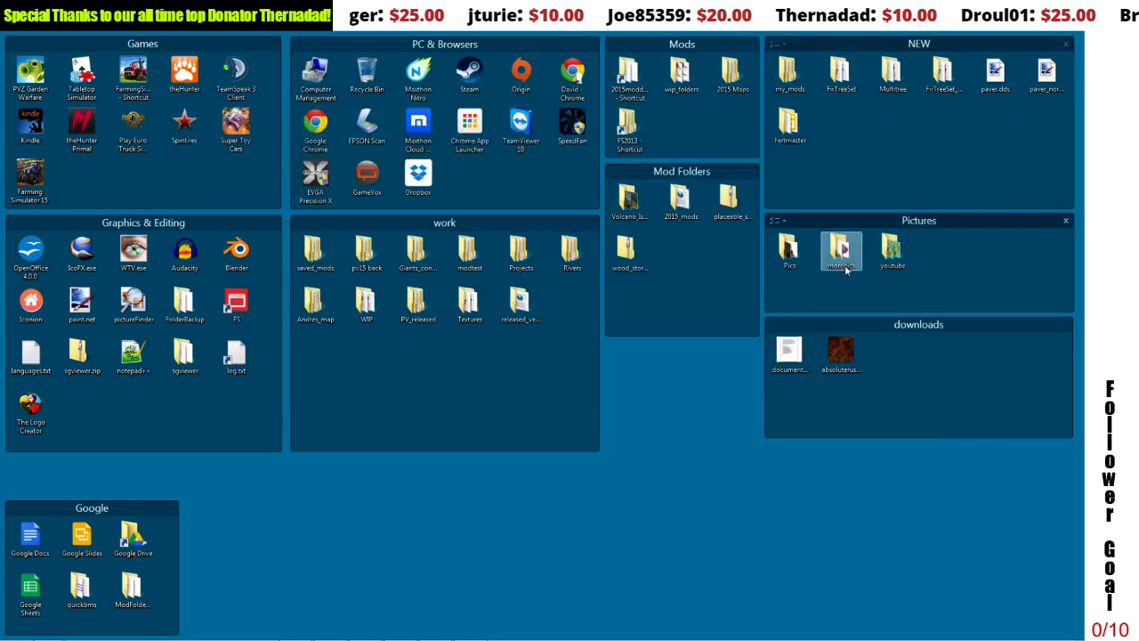
{"action": "double_click", "coordinate": [790, 125]}
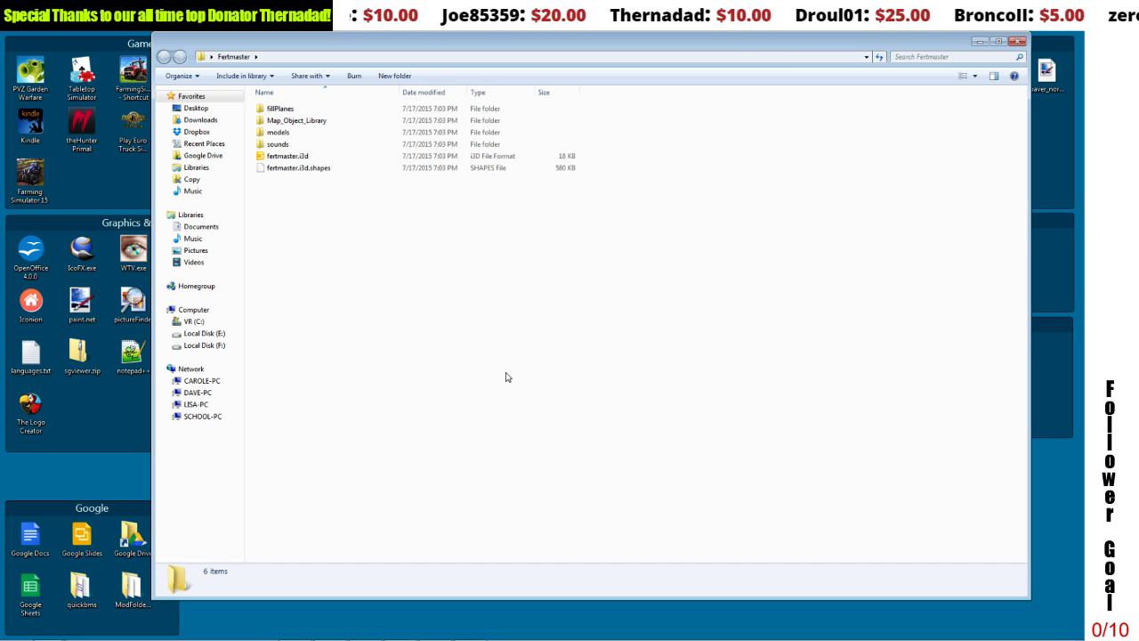
{"action": "double_click", "coordinate": [293, 156]}
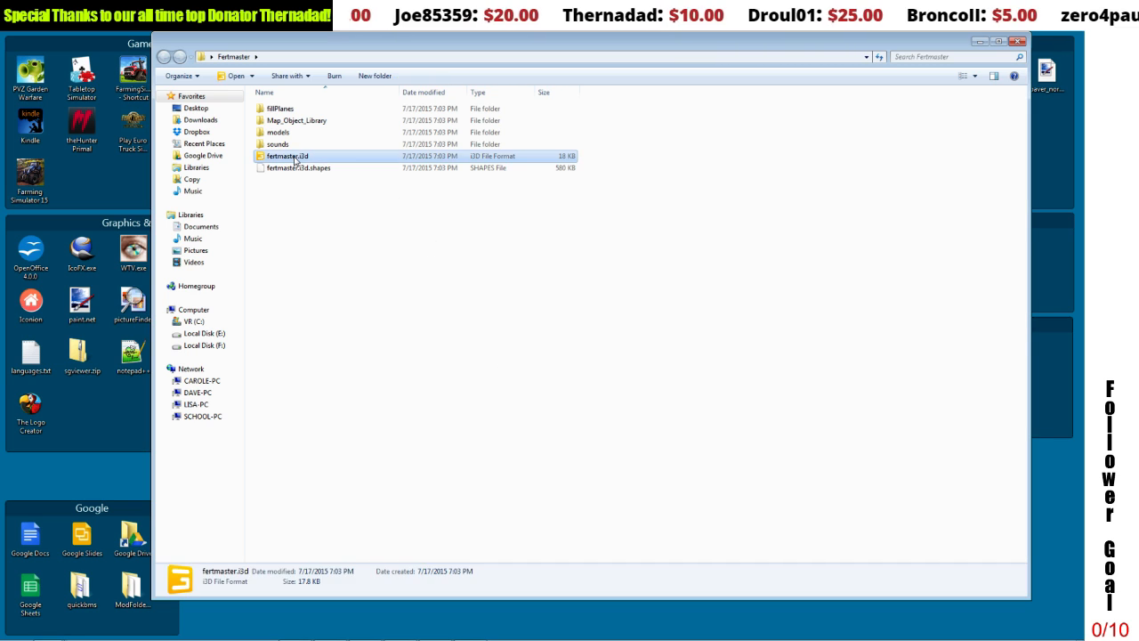
{"action": "left_click", "coordinate": [541, 410]}
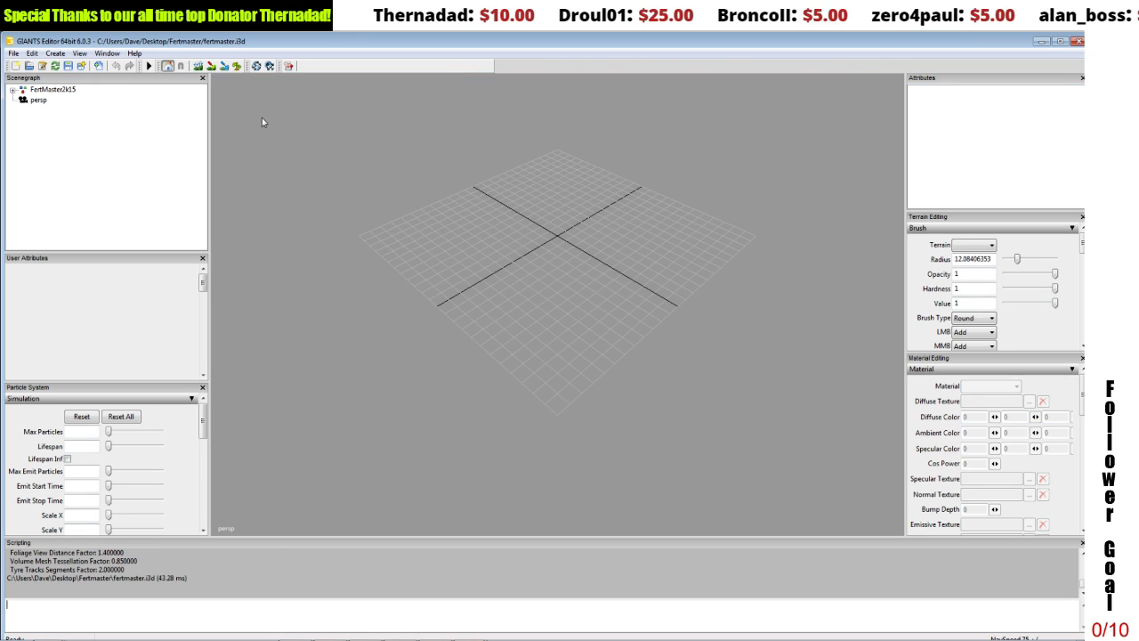
Step: Set the FertMaster2k15 group's Translate X, Y and Z values to 0
{"action": "left_click", "coordinate": [59, 90]}
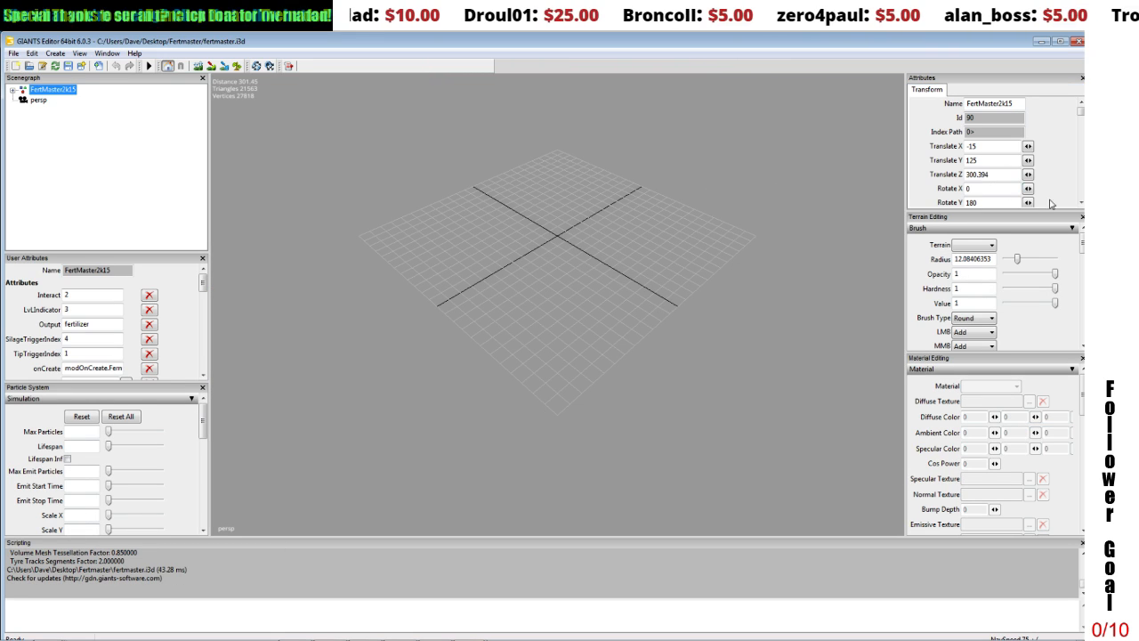
{"action": "left_click", "coordinate": [1081, 202]}
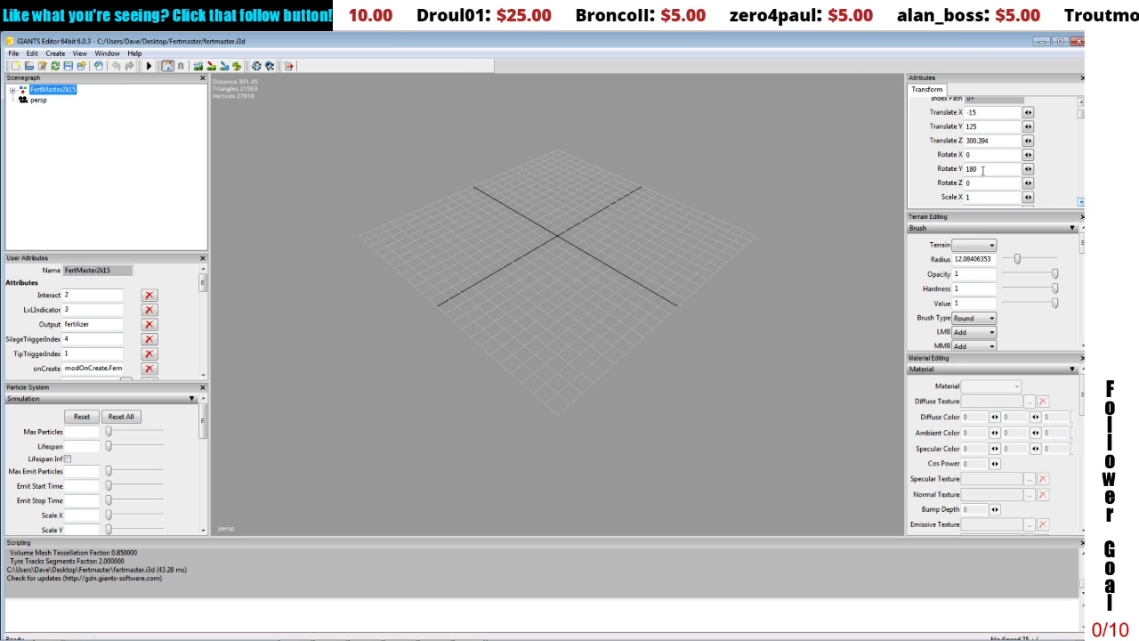
{"action": "left_click_drag", "start_coordinate": [984, 112], "coordinate": [936, 113]}
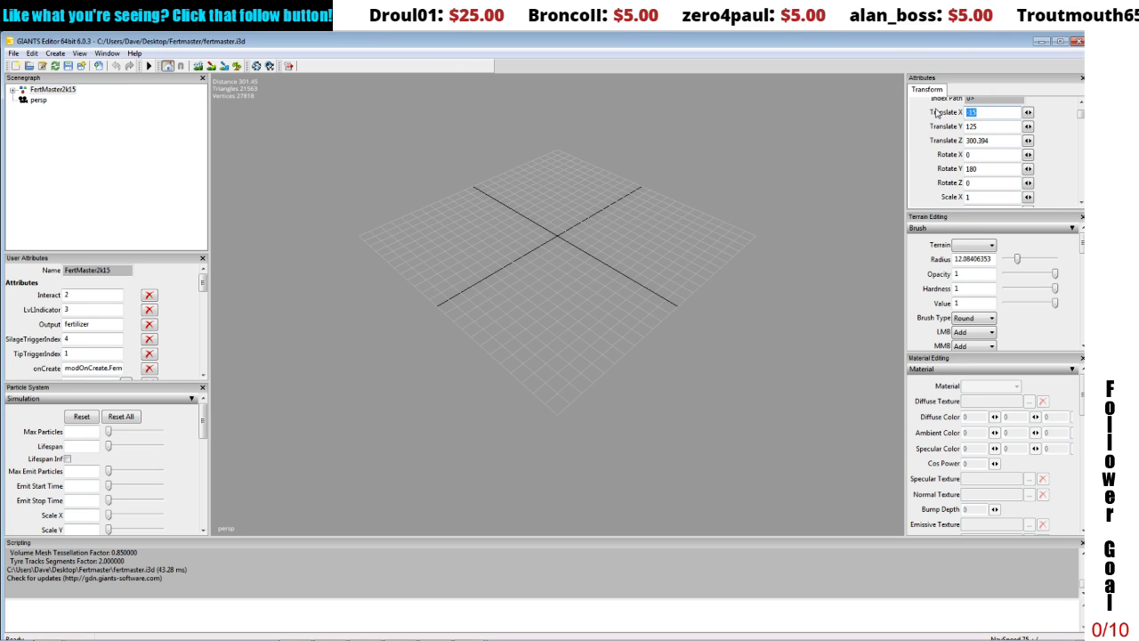
{"action": "type", "text": "0"}
{"action": "key", "text": "Tab"}
{"action": "type", "text": "0"}
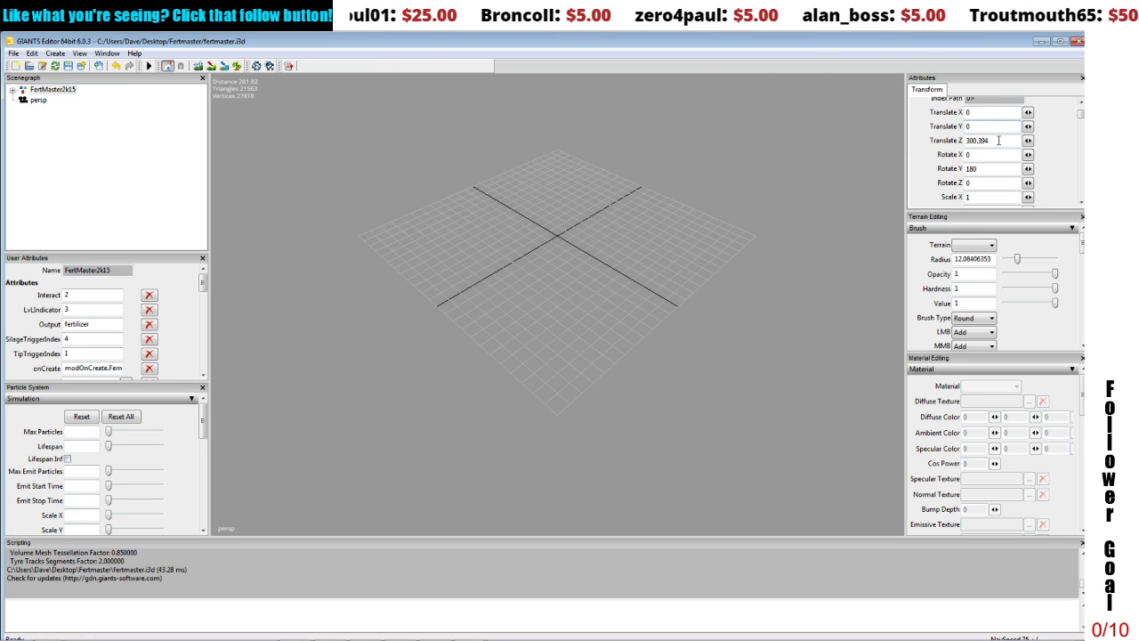
{"action": "left_click_drag", "start_coordinate": [998, 139], "coordinate": [961, 138]}
{"action": "type", "text": "0"}
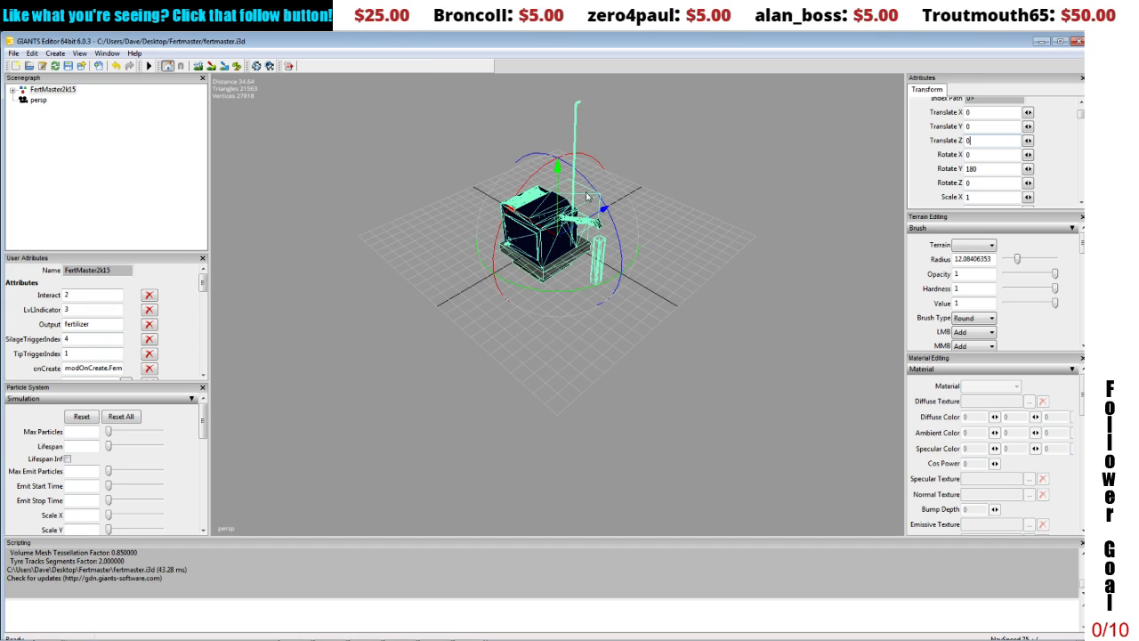
Step: Examine the FertMaster2k15 model's placement on the grid from several angles, with and without its selection wireframe
{"action": "left_click_drag", "start_coordinate": [552, 192], "coordinate": [252, 91], "text": "alt"}
{"action": "scroll", "coordinate": [302, 157], "scroll_direction": "up", "scroll_amount": 5, "text": "alt"}
{"action": "scroll", "coordinate": [252, 115], "scroll_direction": "down", "scroll_amount": 2, "text": "alt"}
{"action": "scroll", "coordinate": [252, 116], "scroll_direction": "down", "scroll_amount": 1, "text": "alt"}
{"action": "scroll", "coordinate": [253, 94], "scroll_direction": "down", "scroll_amount": 3, "text": "alt"}
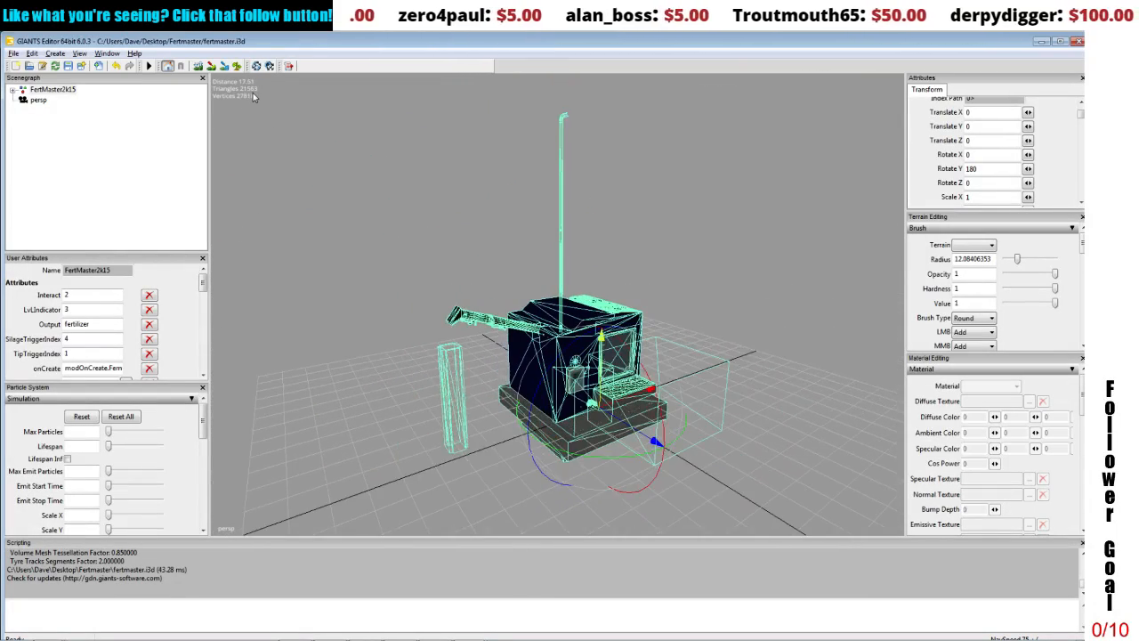
{"action": "left_click", "coordinate": [361, 209]}
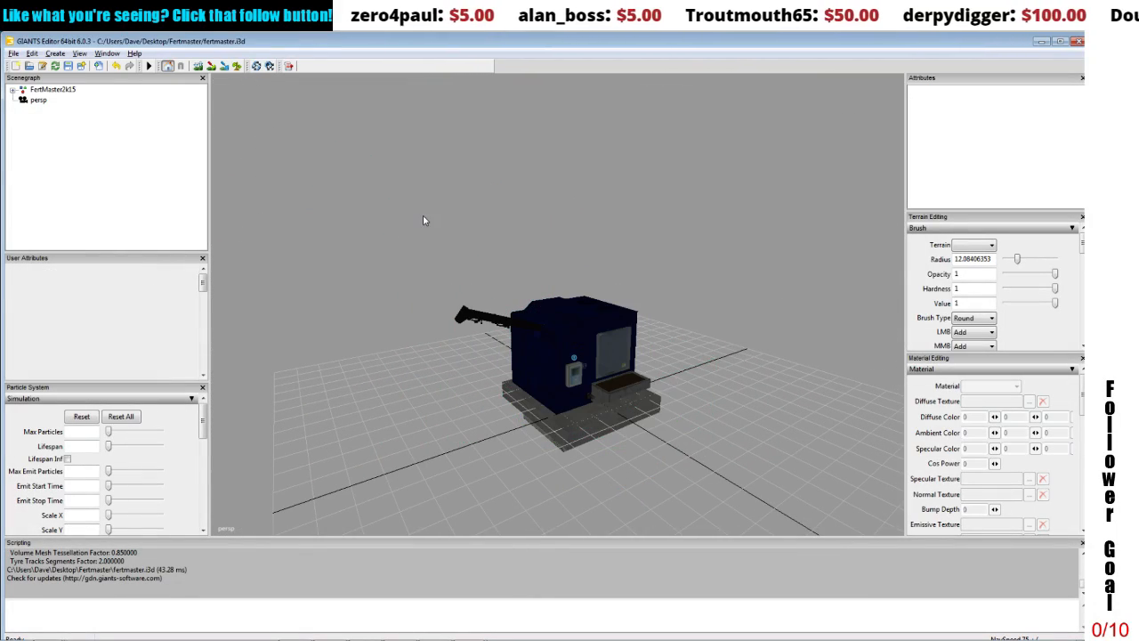
{"action": "scroll", "coordinate": [425, 217], "scroll_direction": "up", "scroll_amount": 2, "text": "alt"}
{"action": "left_click_drag", "start_coordinate": [425, 216], "coordinate": [424, 228], "text": "alt"}
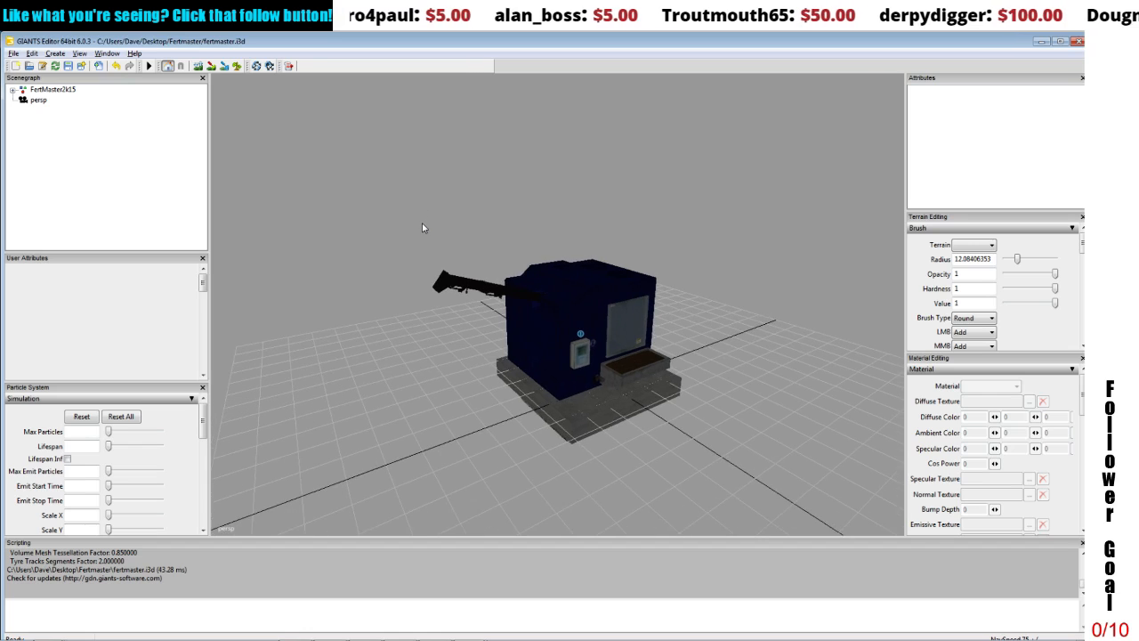
Step: Save fertmaster.i3d and close its editor window
{"action": "left_click", "coordinate": [68, 68]}
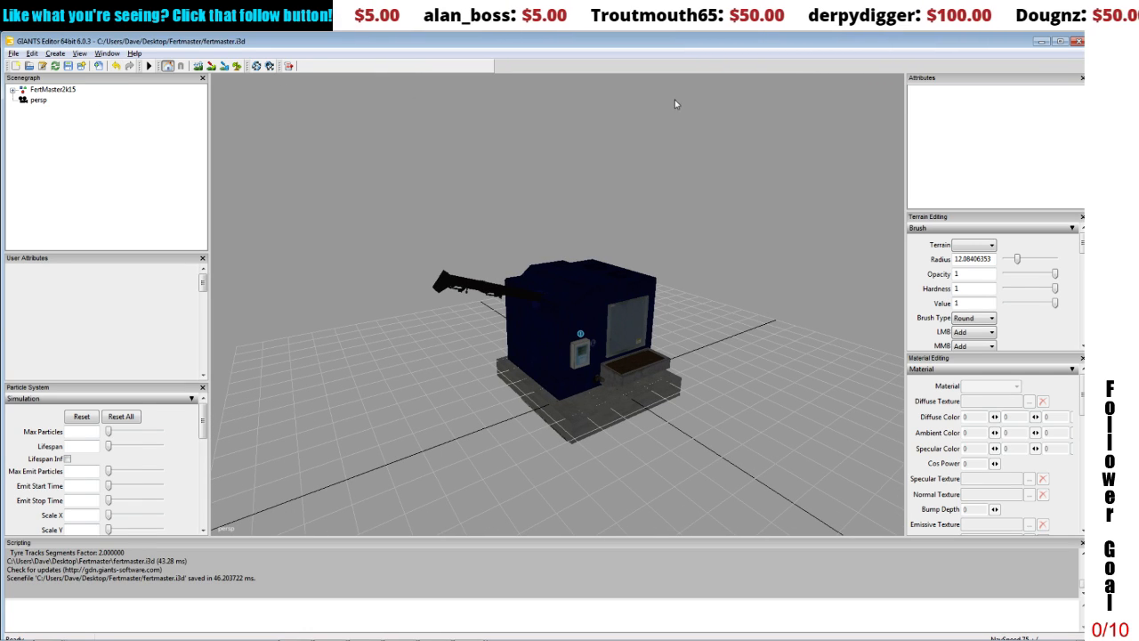
{"action": "left_click", "coordinate": [1079, 43]}
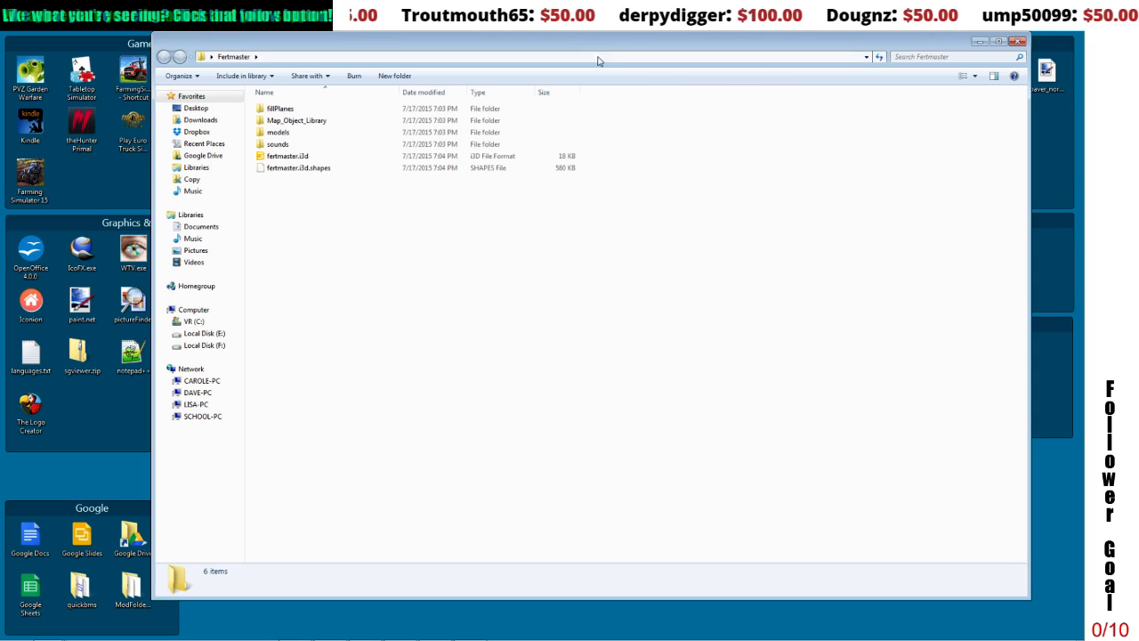
Step: Copy animal_barns.zip from Dropbox's Fences_V2_mods folder to the desktop, moving the Fertmaster window aside
{"action": "left_click_drag", "start_coordinate": [597, 47], "coordinate": [624, 345]}
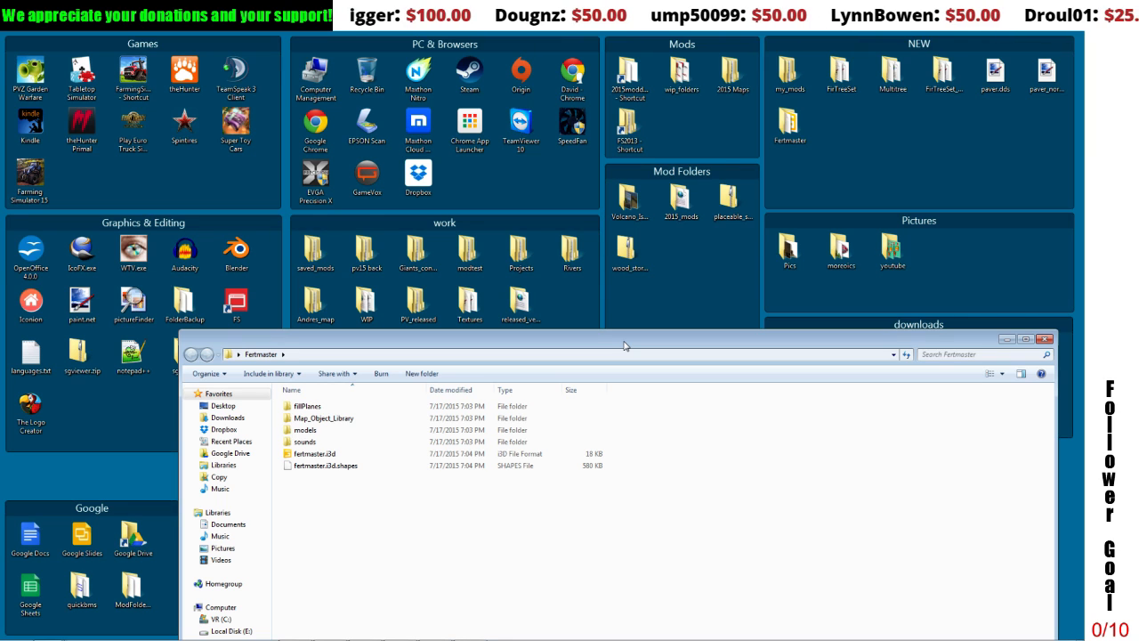
{"action": "double_click", "coordinate": [418, 173]}
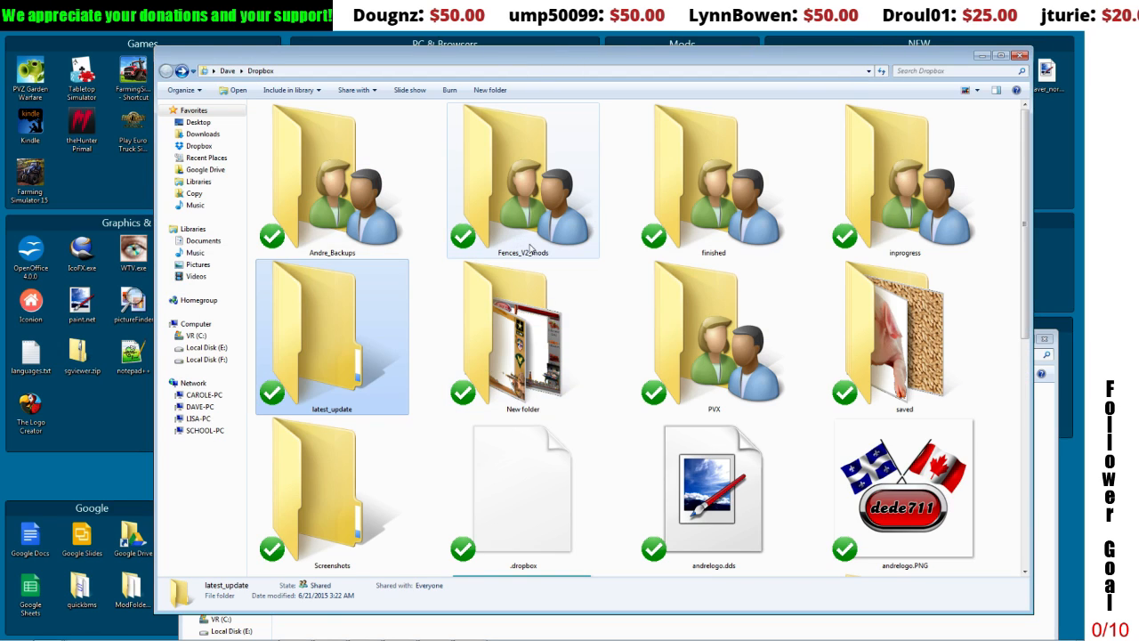
{"action": "double_click", "coordinate": [530, 250]}
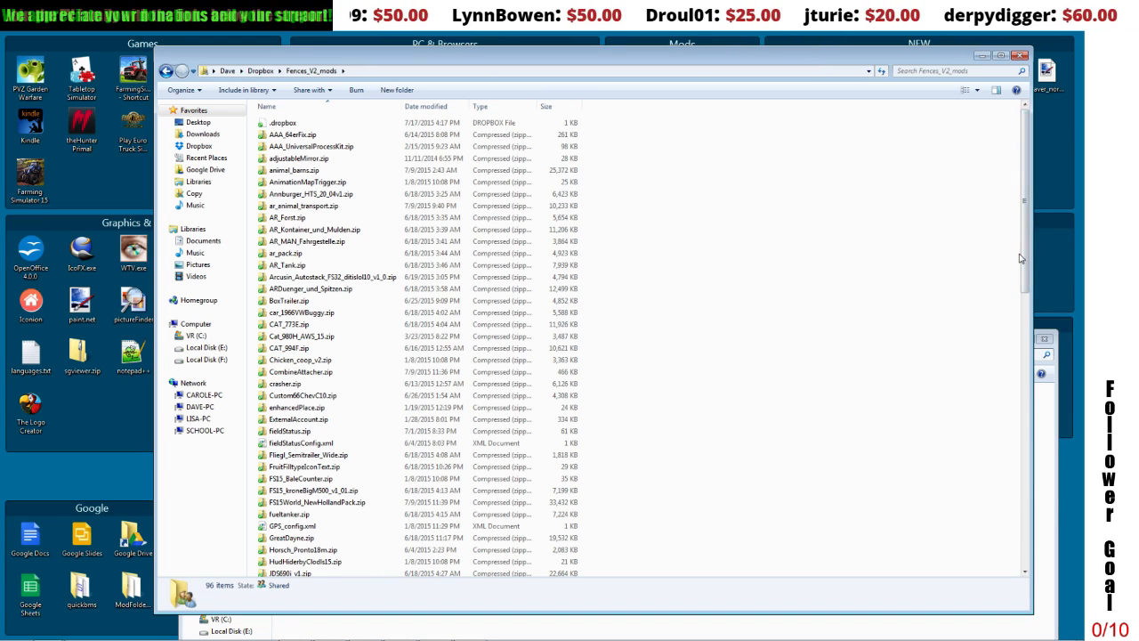
{"action": "left_click", "coordinate": [263, 172]}
{"action": "right_click", "coordinate": [264, 171]}
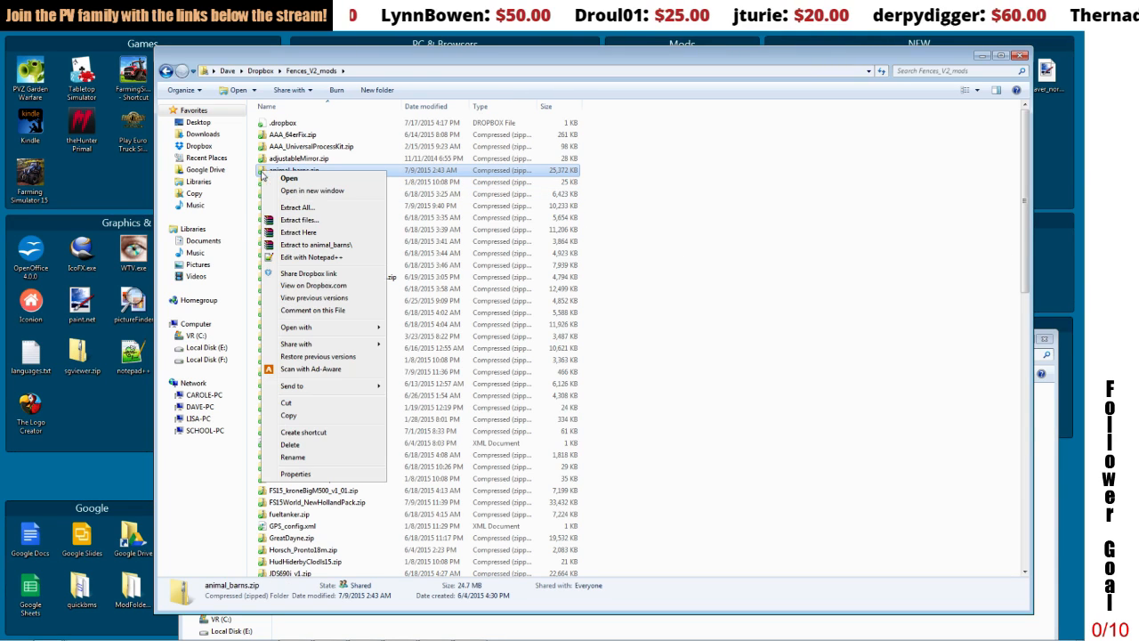
{"action": "left_click", "coordinate": [287, 415]}
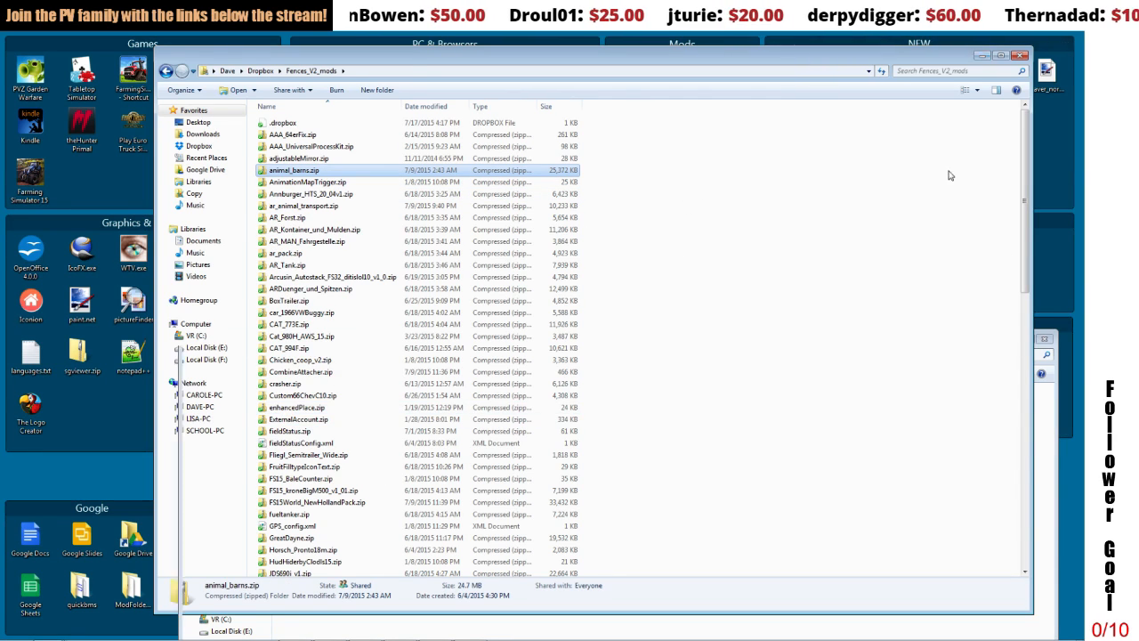
{"action": "left_click", "coordinate": [978, 56]}
{"action": "right_click", "coordinate": [924, 148]}
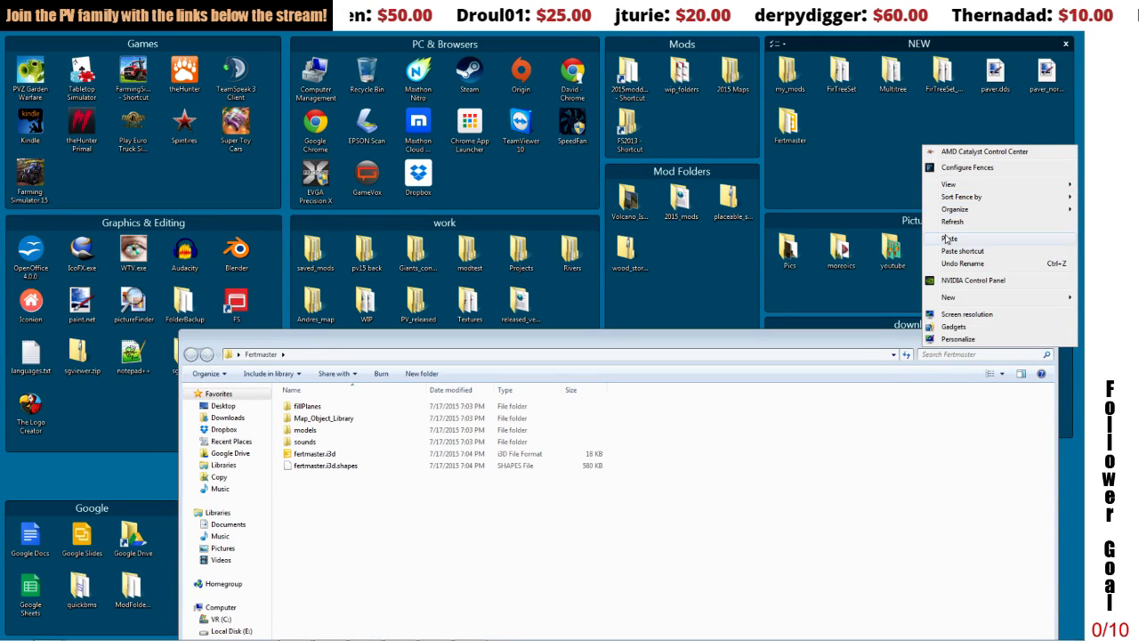
{"action": "left_click", "coordinate": [949, 238]}
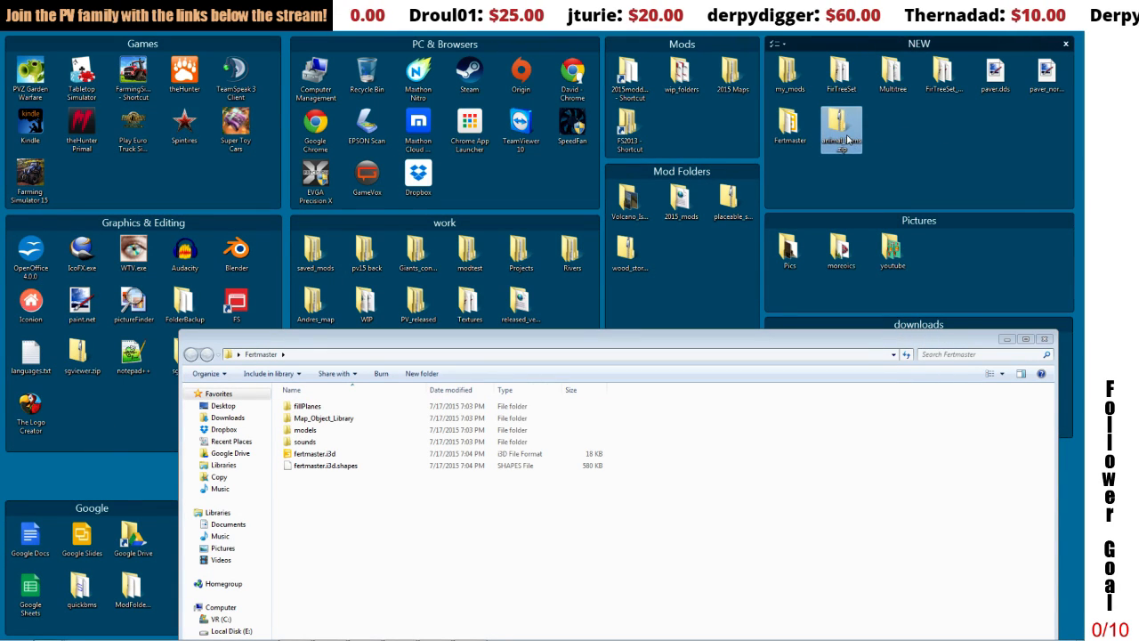
Step: Extract animal_barns.zip into an animal_barns folder on the desktop
{"action": "right_click", "coordinate": [847, 135]}
{"action": "left_click", "coordinate": [872, 159]}
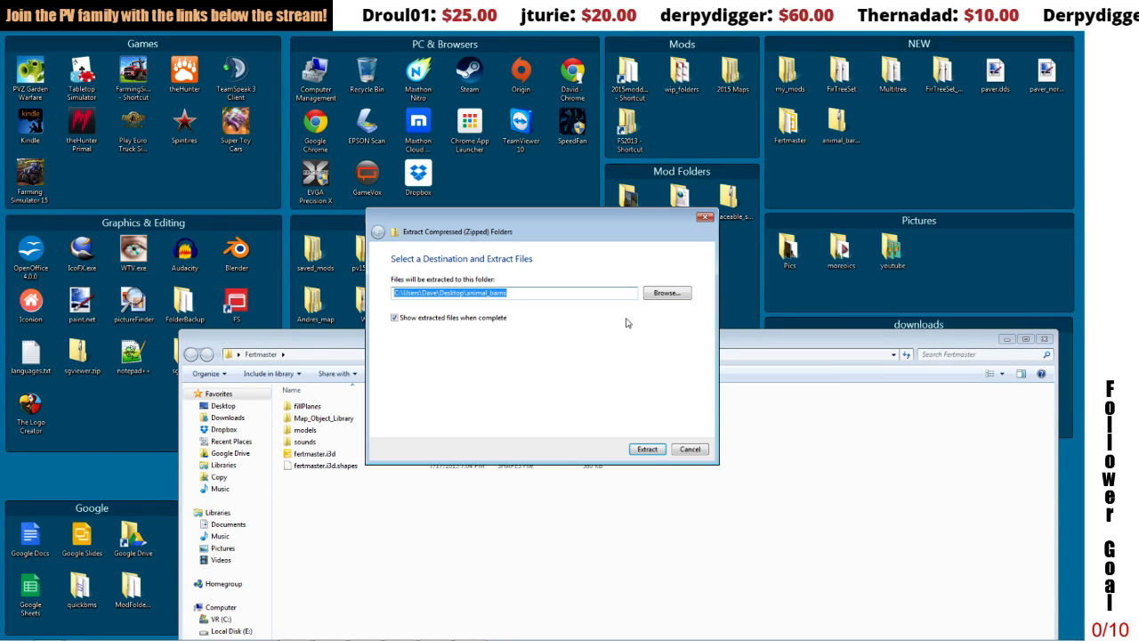
{"action": "left_click", "coordinate": [641, 449]}
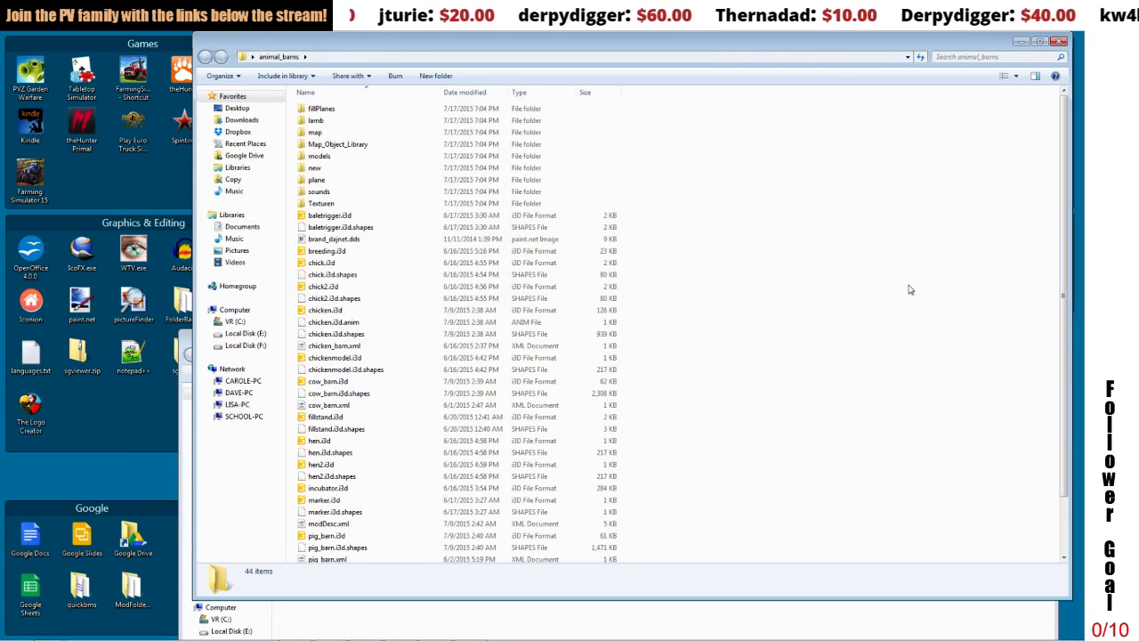
Step: Open brand_dajnet.dds from animal_barns in paint.net, check its pixel dimensions, and close it
{"action": "left_click", "coordinate": [357, 240]}
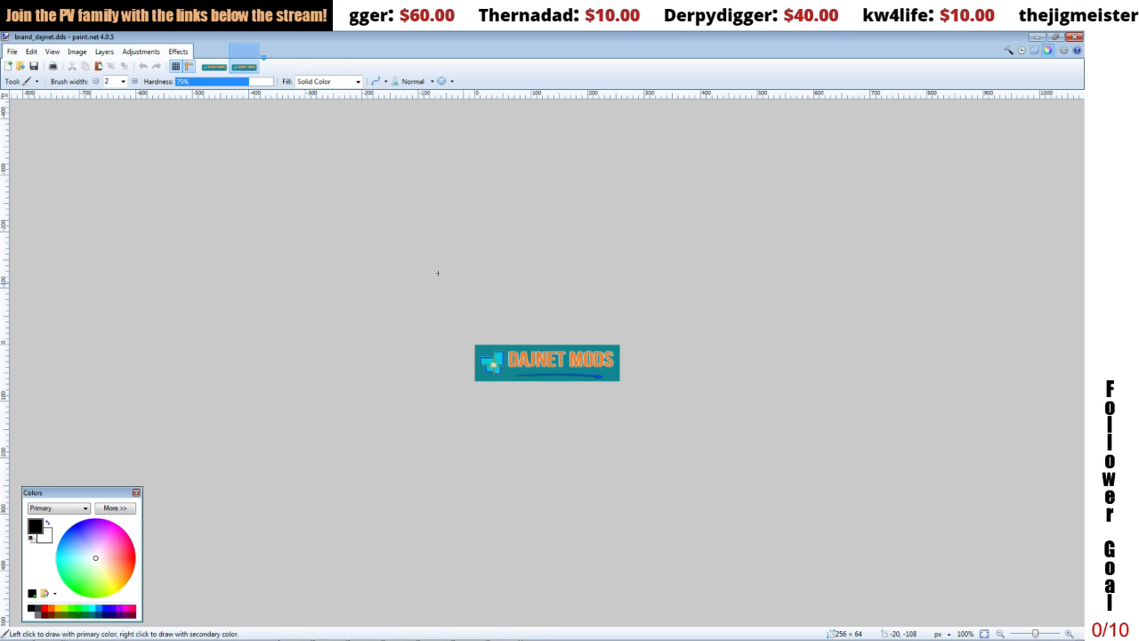
{"action": "left_click", "coordinate": [74, 53]}
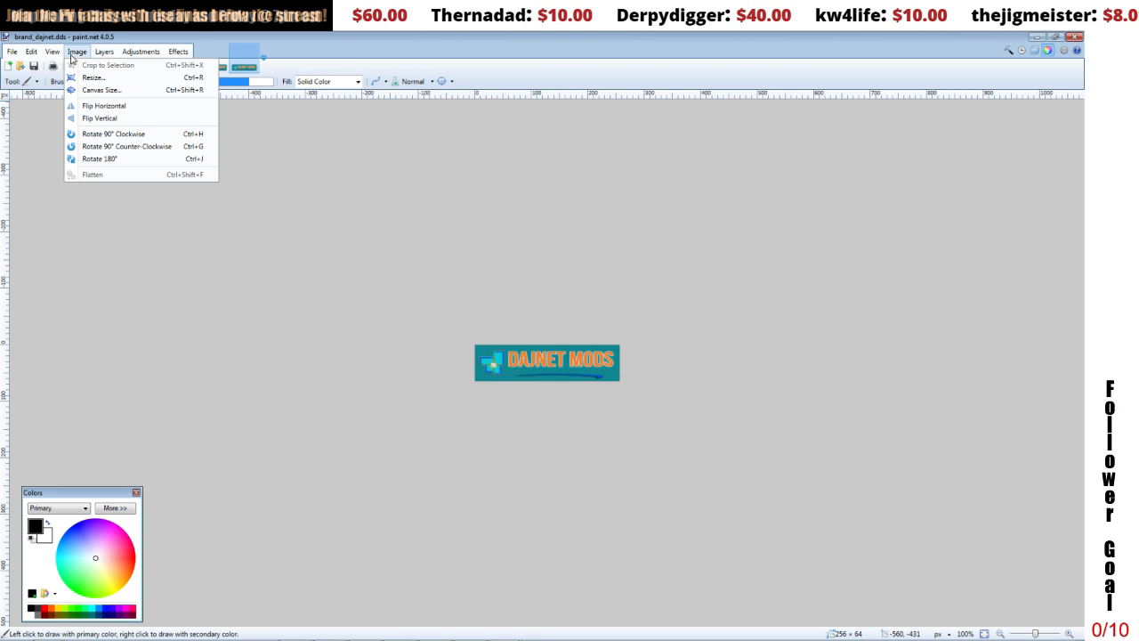
{"action": "left_click", "coordinate": [92, 77]}
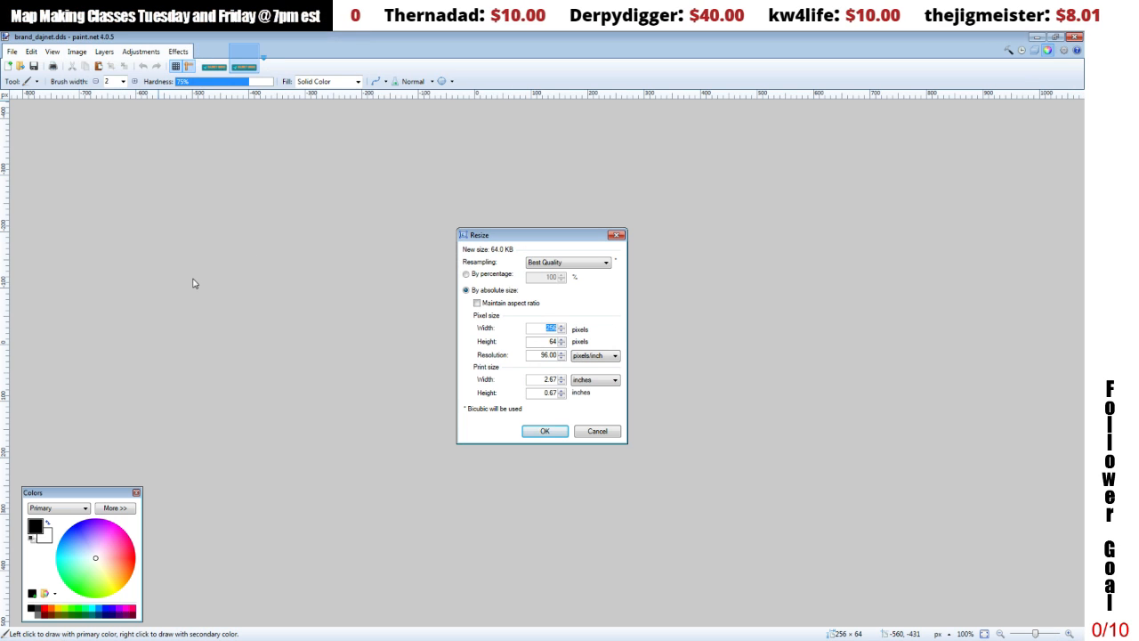
{"action": "left_click", "coordinate": [543, 430]}
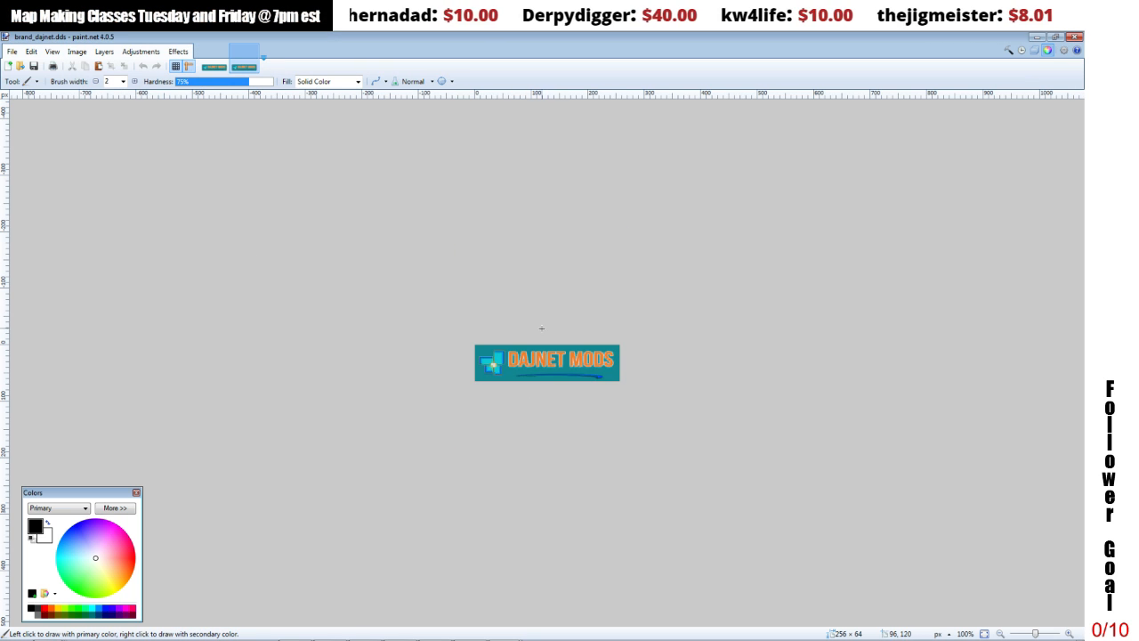
{"action": "left_click", "coordinate": [1079, 42]}
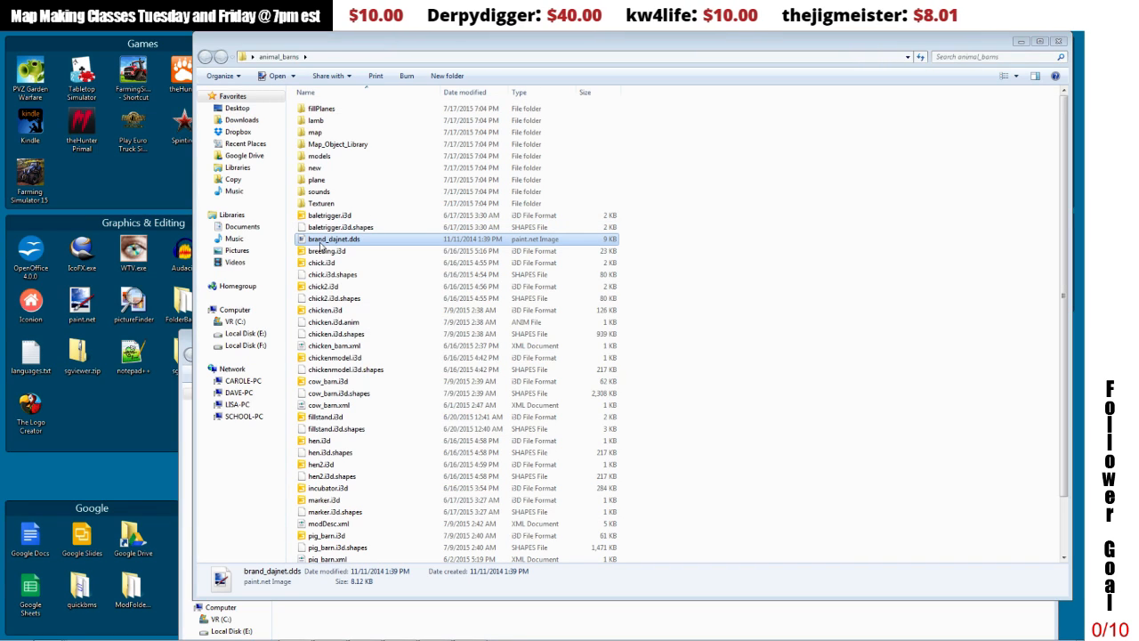
Step: Copy brand_dajnet.dds from the animal_barns folder into the Fertmaster folder
{"action": "right_click", "coordinate": [320, 246]}
{"action": "left_click", "coordinate": [353, 458]}
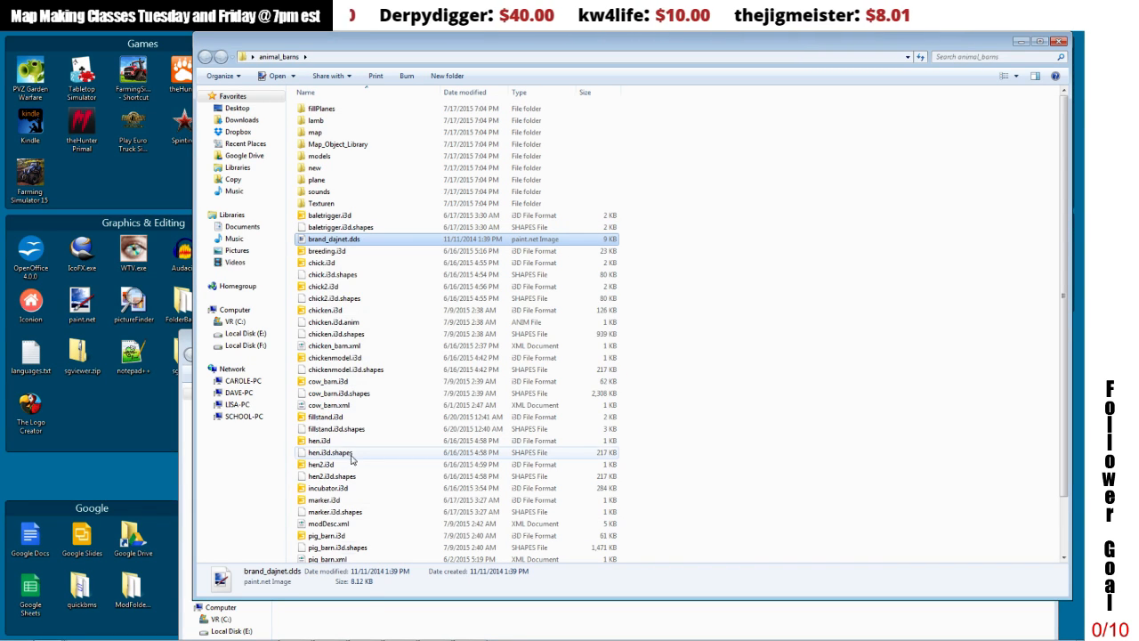
{"action": "left_click", "coordinate": [365, 609]}
{"action": "right_click", "coordinate": [365, 610]}
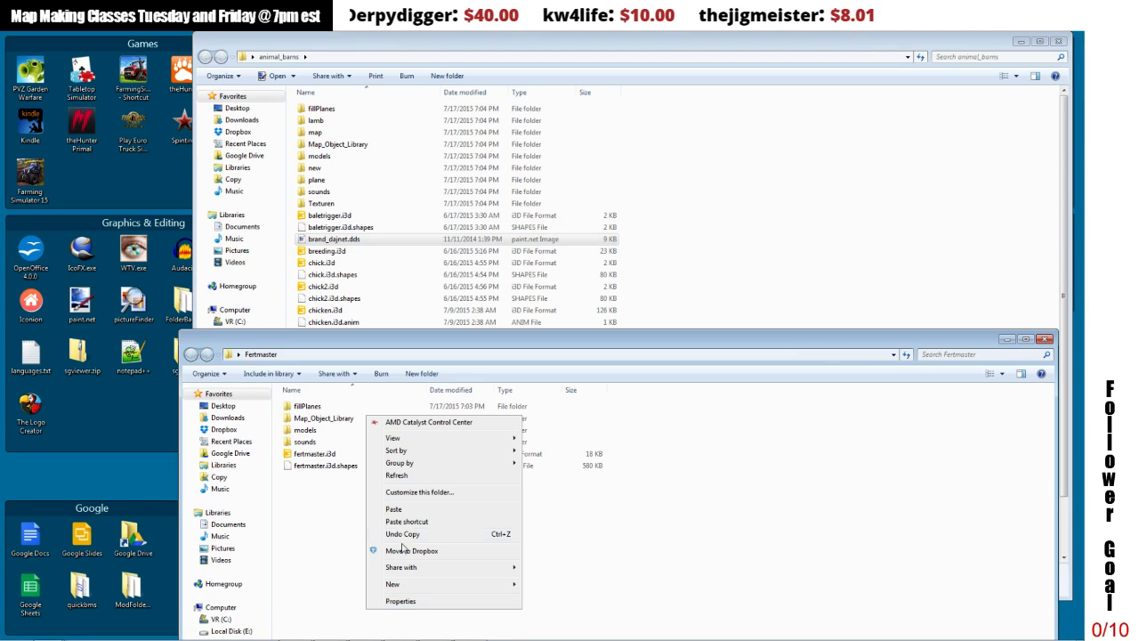
{"action": "left_click", "coordinate": [399, 514]}
Step: View the store.dds image from the animal_barns folder in paint.net and close it
{"action": "left_click_drag", "start_coordinate": [533, 344], "coordinate": [550, 594]}
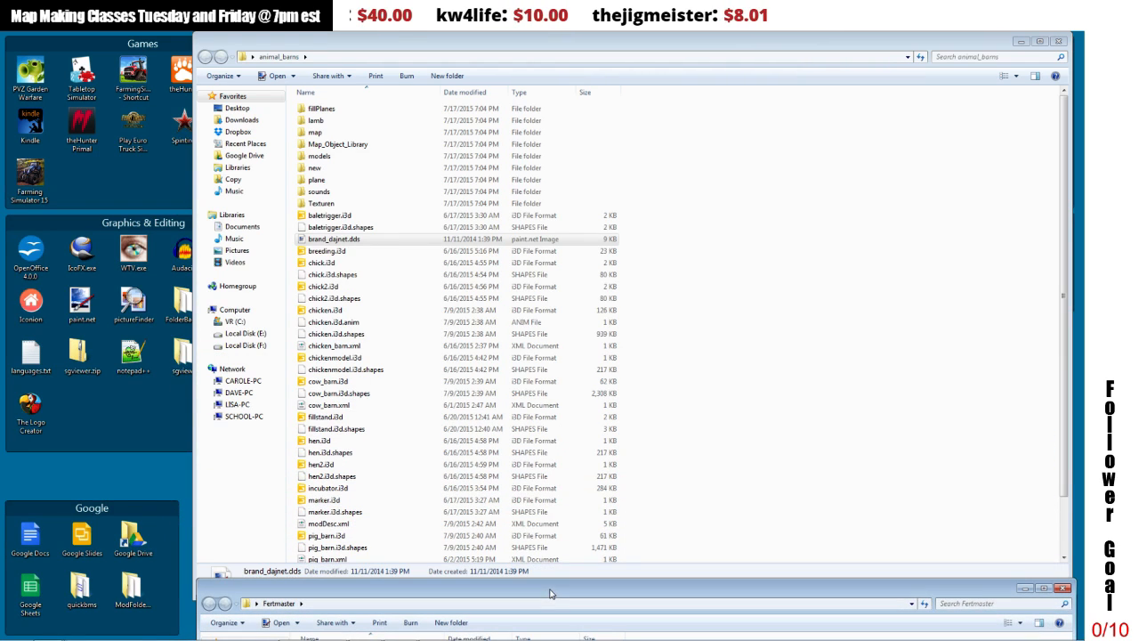
{"action": "left_click_drag", "start_coordinate": [1063, 384], "coordinate": [1068, 452]}
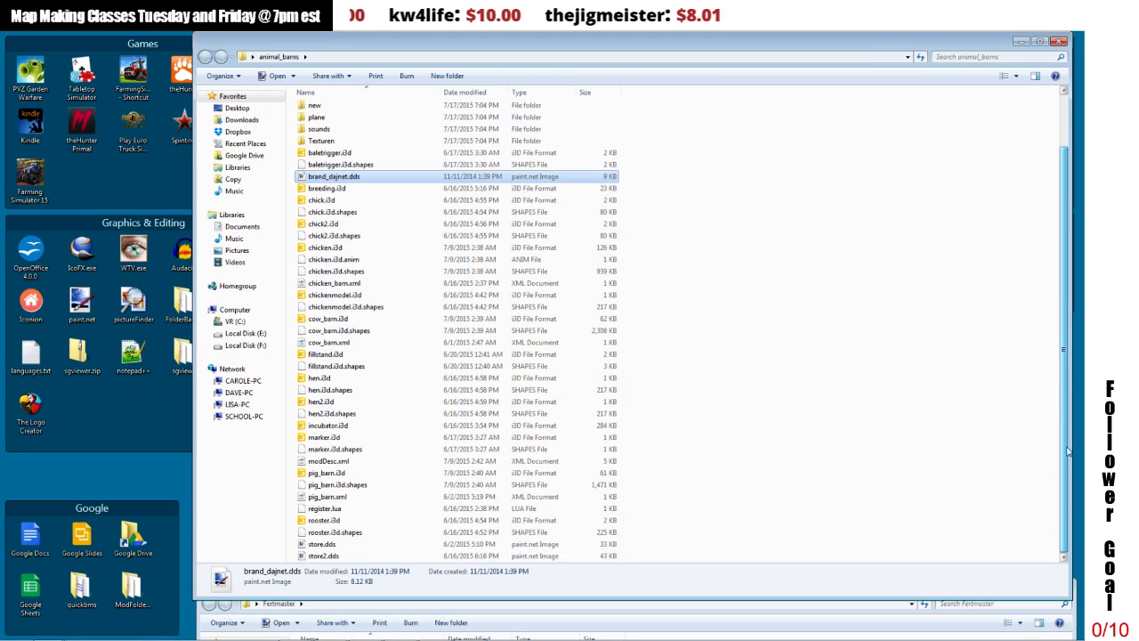
{"action": "double_click", "coordinate": [344, 545]}
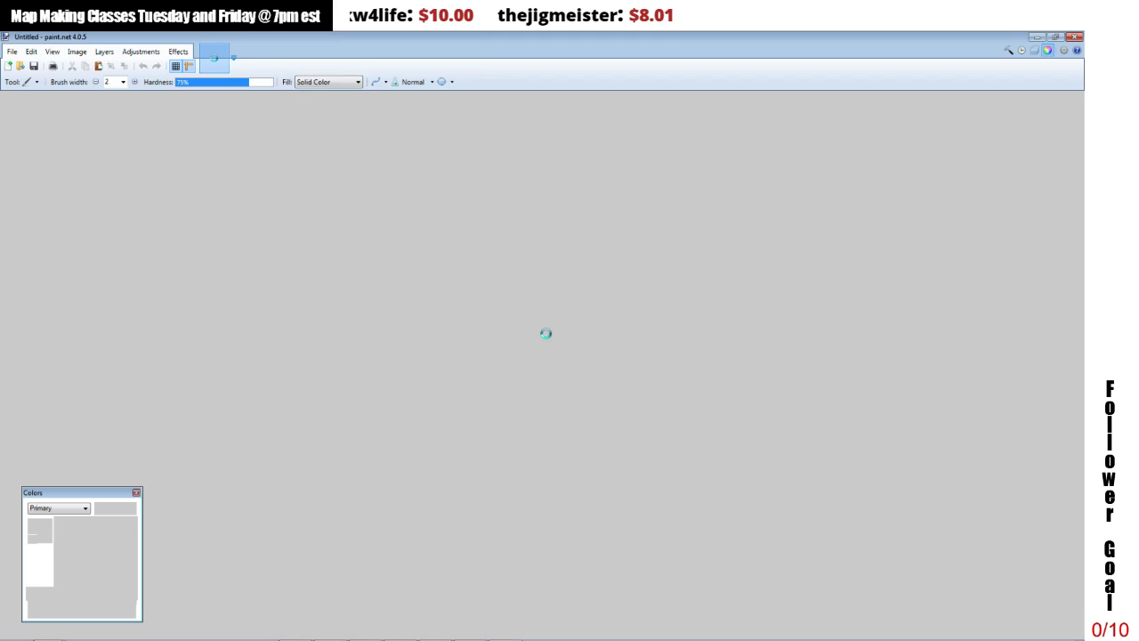
{"action": "left_click", "coordinate": [1077, 37]}
Step: Copy store.dds from the animal_barns folder into the Fertmaster folder
{"action": "left_click", "coordinate": [322, 544]}
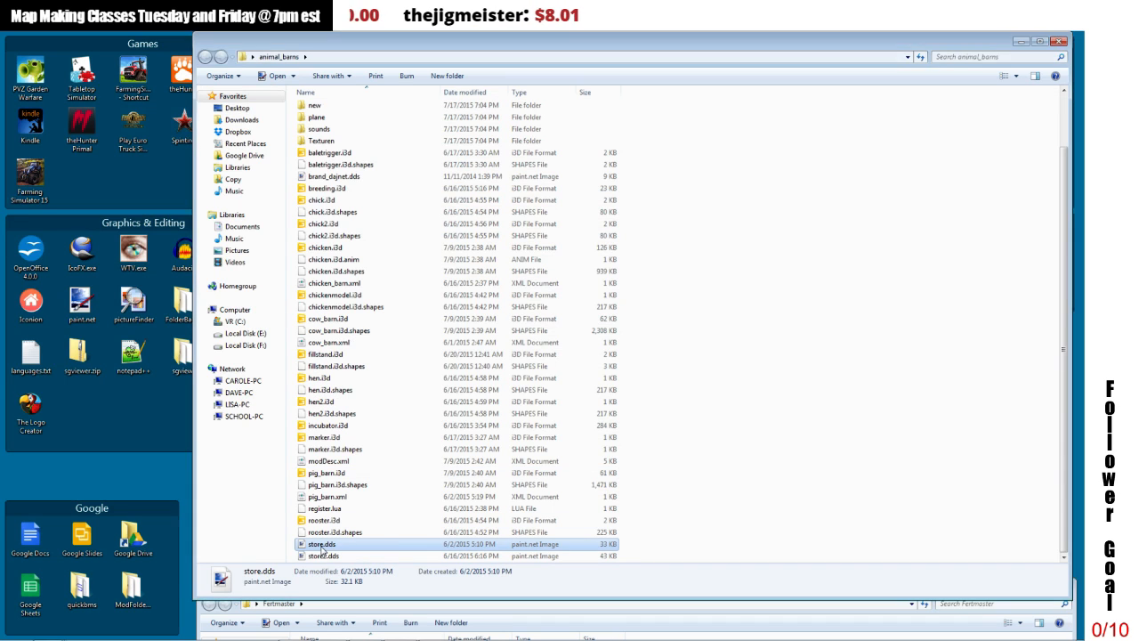
{"action": "right_click", "coordinate": [322, 544]}
{"action": "left_click", "coordinate": [353, 481]}
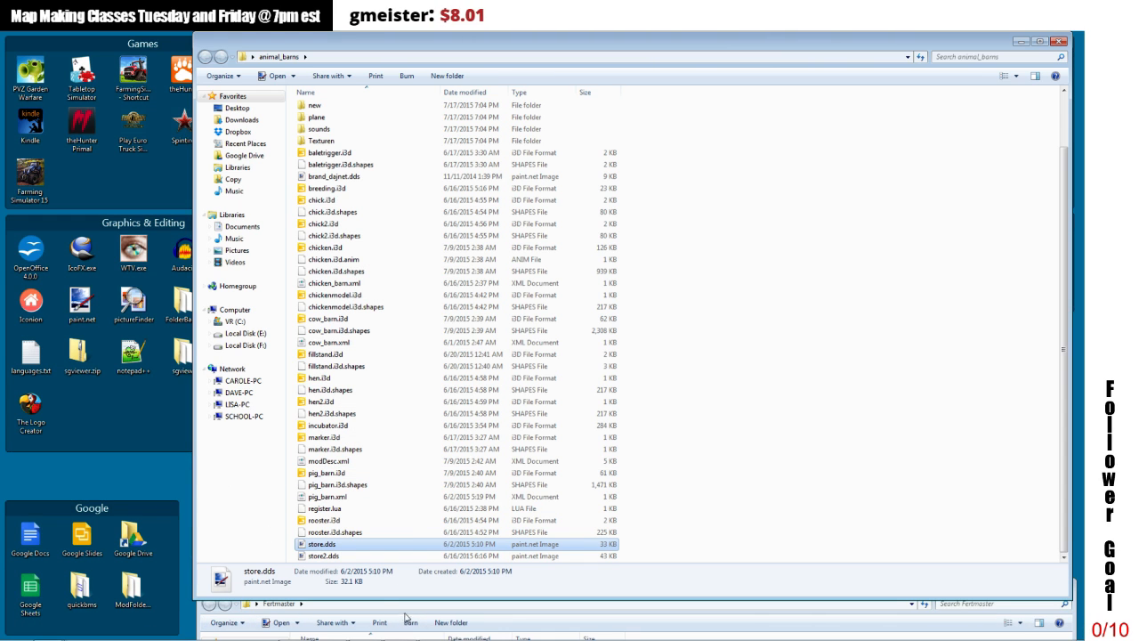
{"action": "left_click_drag", "start_coordinate": [534, 594], "coordinate": [483, 232]}
{"action": "right_click", "coordinate": [398, 426]}
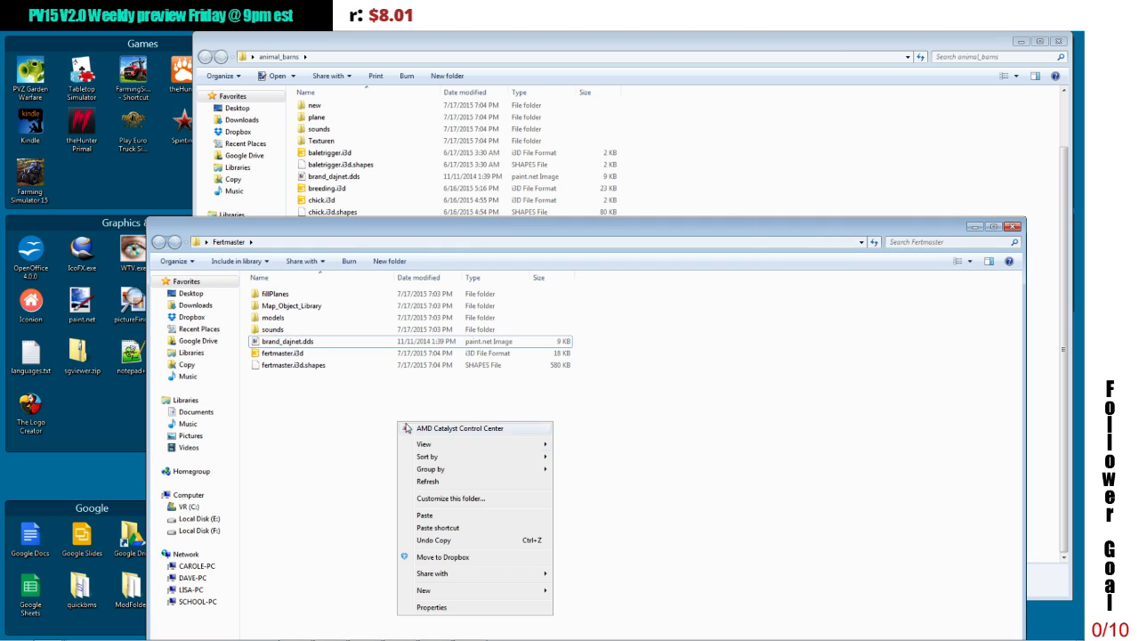
{"action": "left_click", "coordinate": [432, 513]}
Step: Open fertmaster.i3d from the Fertmaster folder in GIANTS Editor 6.0.3 and bring the model into view
{"action": "double_click", "coordinate": [278, 354]}
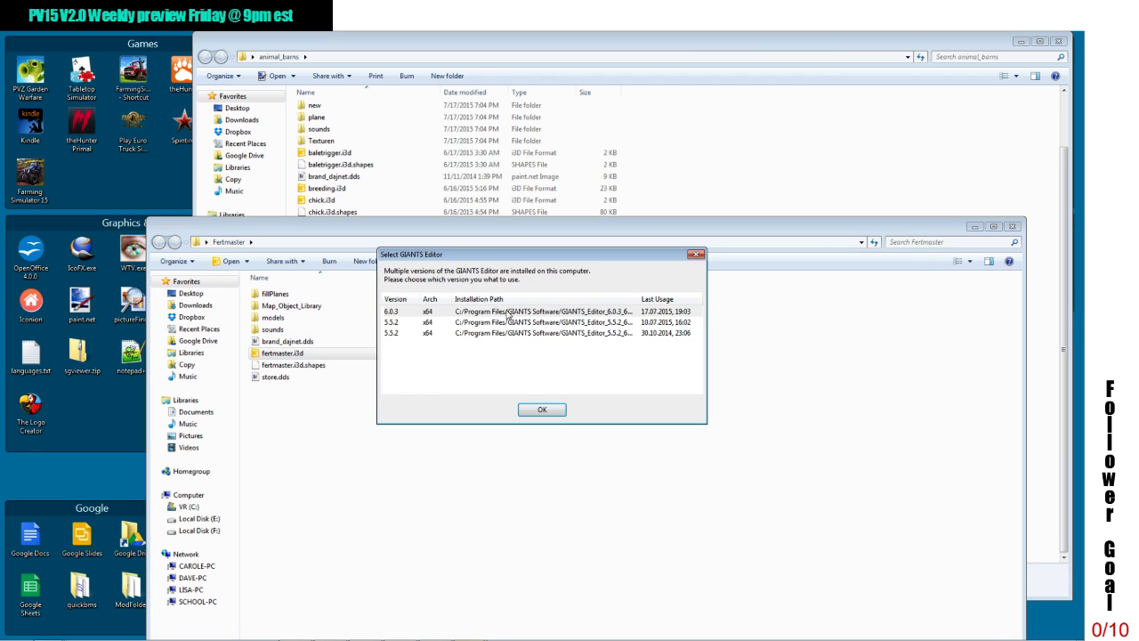
{"action": "left_click", "coordinate": [532, 411]}
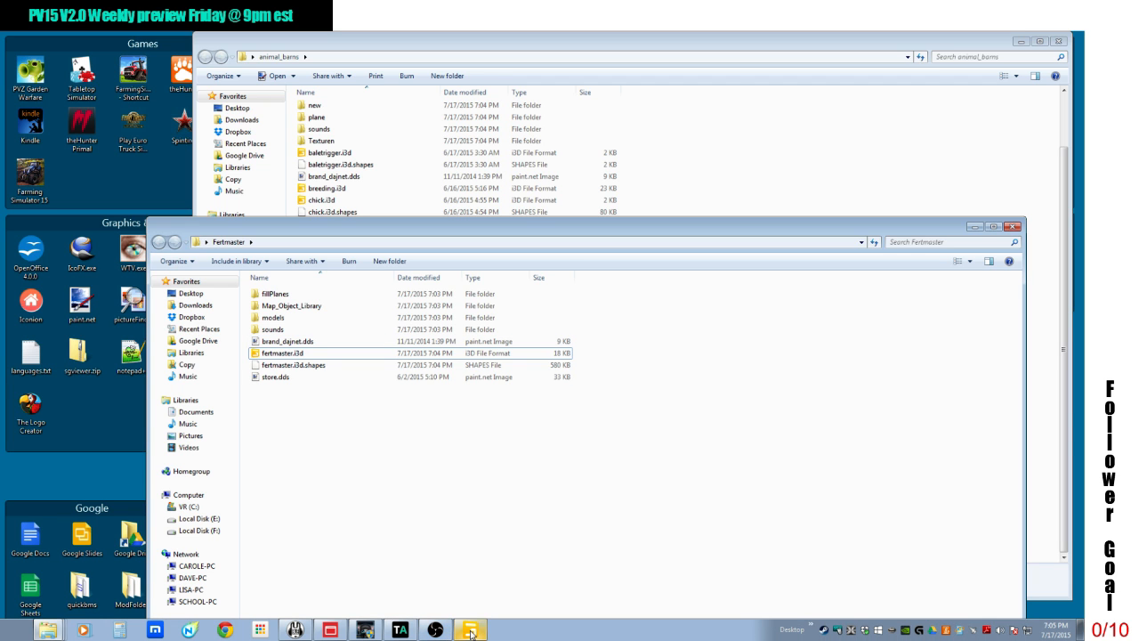
{"action": "left_click", "coordinate": [471, 632]}
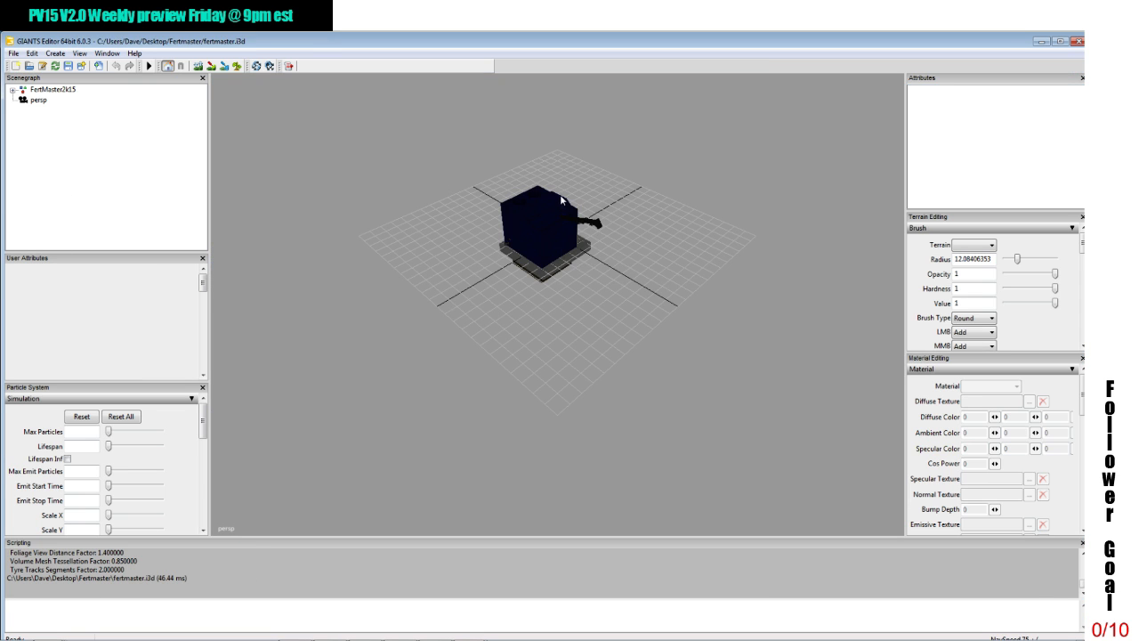
{"action": "left_click_drag", "start_coordinate": [560, 194], "coordinate": [293, 155], "text": "alt"}
{"action": "scroll", "coordinate": [303, 181], "scroll_direction": "up", "scroll_amount": 3}
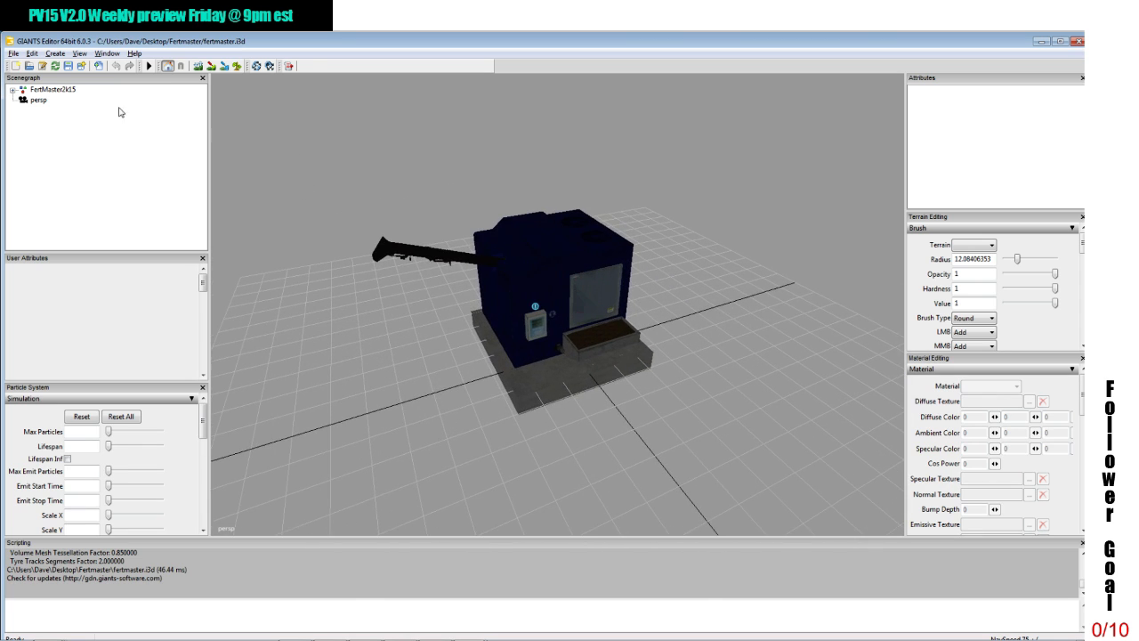
Step: Set the FertMaster2k15 group's Translate Y to 100 to lift the model away from the grid
{"action": "left_click", "coordinate": [71, 90]}
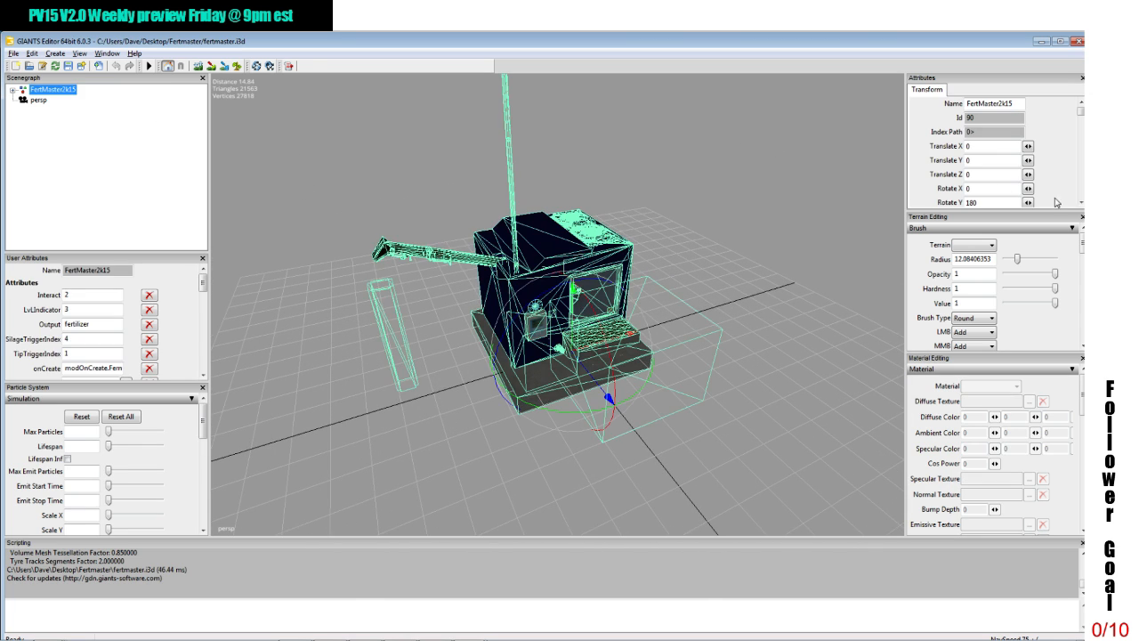
{"action": "left_click", "coordinate": [993, 160]}
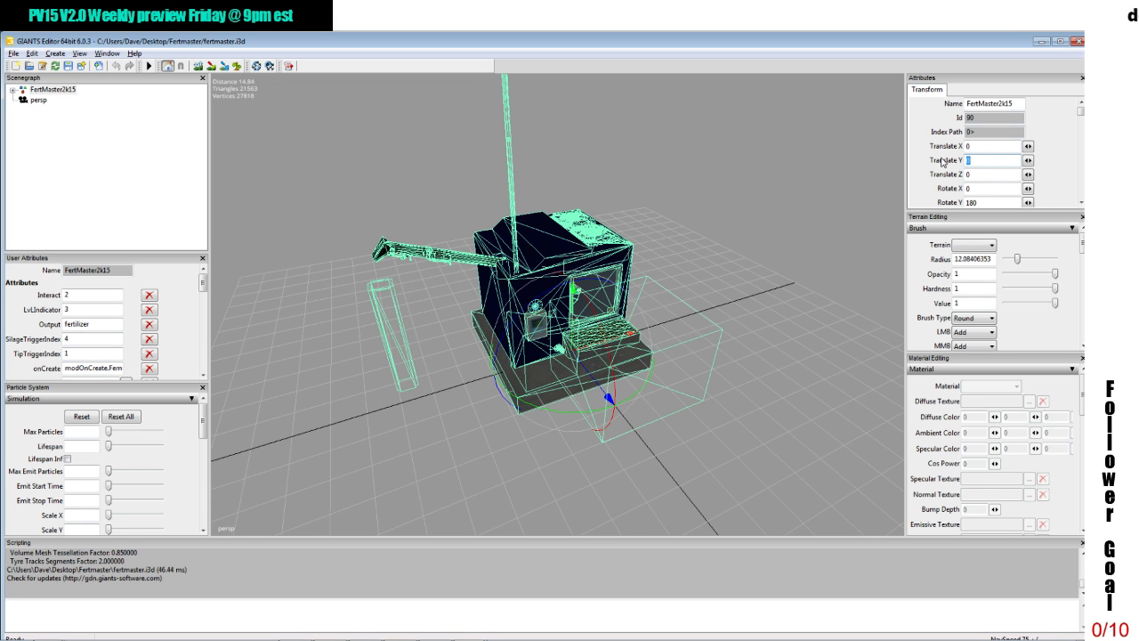
{"action": "type", "text": "100"}
Step: Deselect the FertMaster2k15 model and frame its front and control panel close up against the plain background
{"action": "middle_click_drag", "start_coordinate": [792, 151], "coordinate": [788, 292], "text": "alt"}
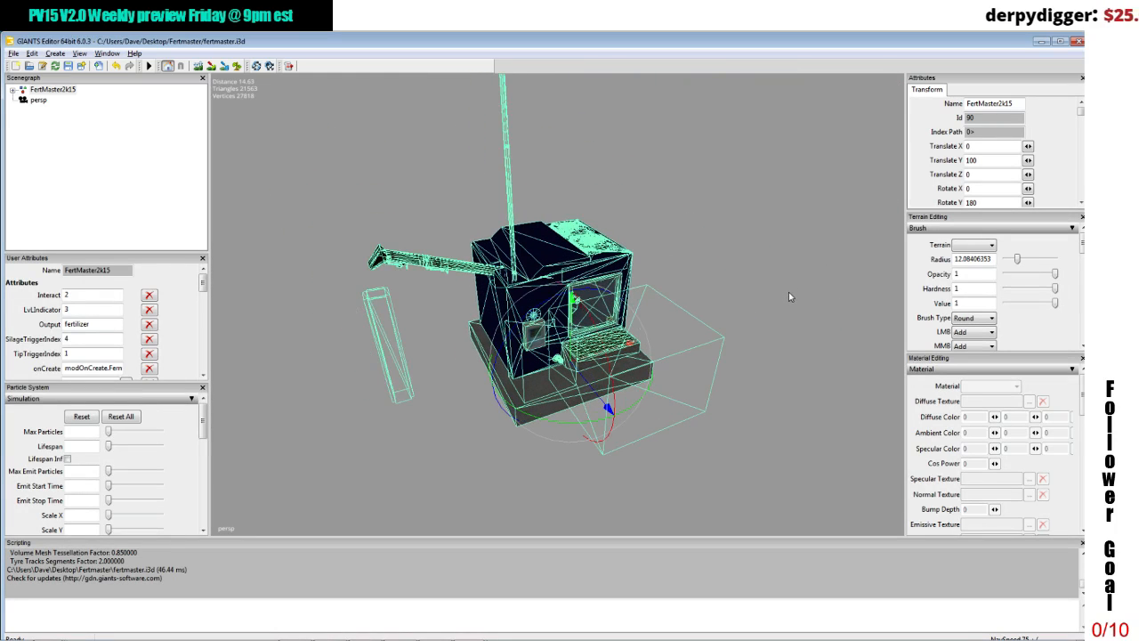
{"action": "right_click_drag", "start_coordinate": [789, 292], "coordinate": [793, 192], "text": "alt"}
{"action": "left_click", "coordinate": [752, 261]}
{"action": "left_click_drag", "start_coordinate": [752, 260], "coordinate": [743, 244], "text": "alt"}
{"action": "scroll", "coordinate": [738, 235], "scroll_direction": "up", "scroll_amount": 3}
{"action": "scroll", "coordinate": [740, 236], "scroll_direction": "down", "scroll_amount": 2}
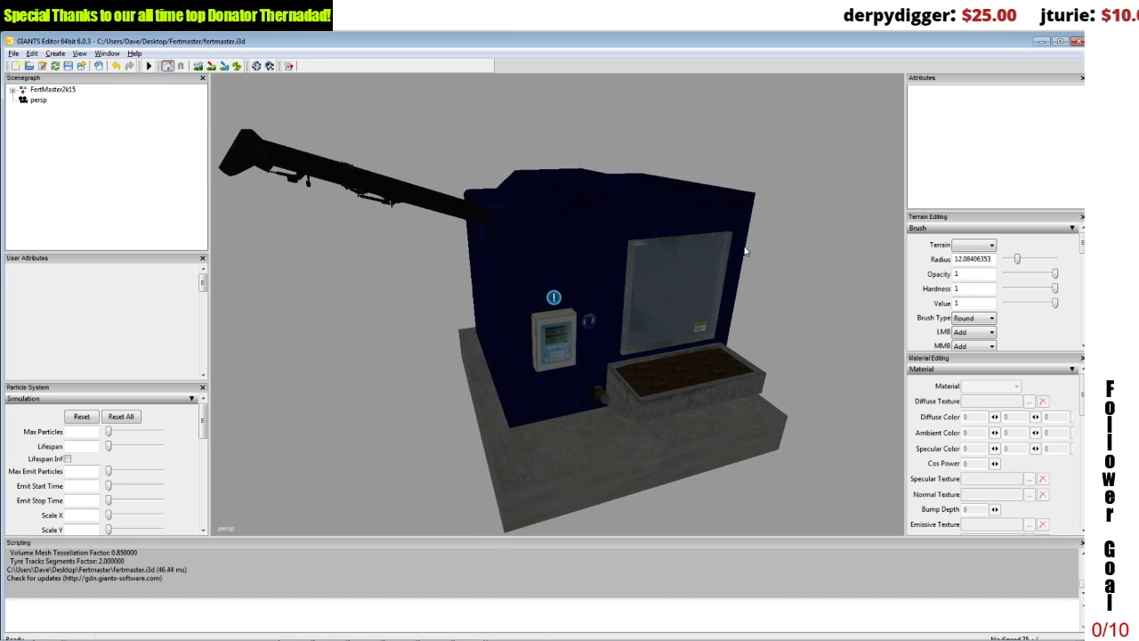
{"action": "scroll", "coordinate": [744, 251], "scroll_direction": "down", "scroll_amount": 1}
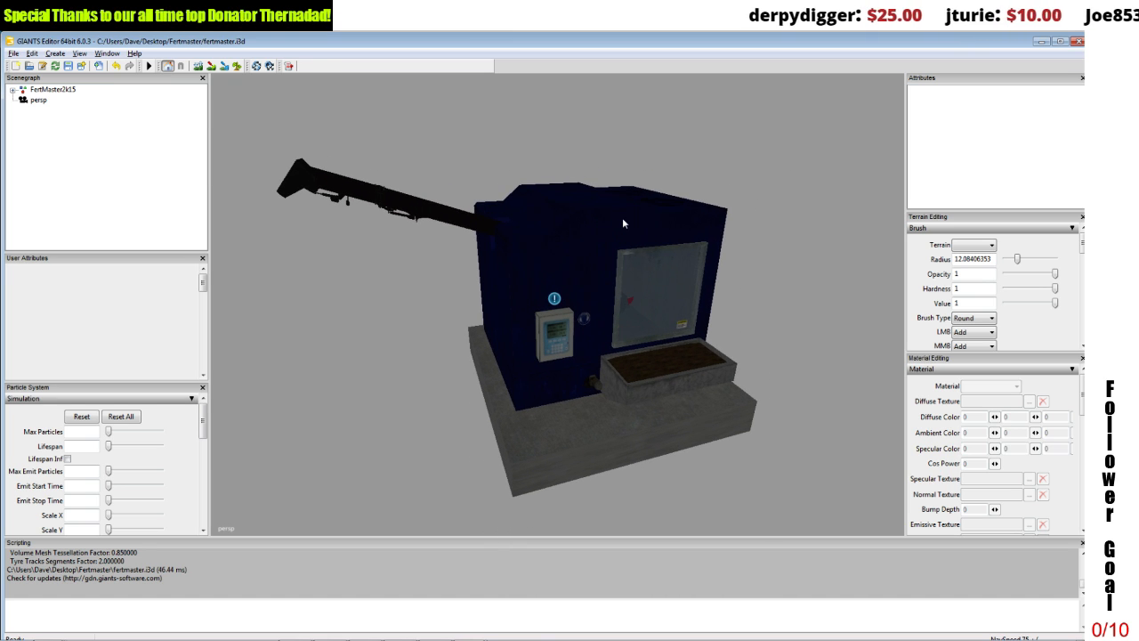
Step: Put away the fertmaster.i3d and map01.i3d editor windows and open the Dropbox folder
{"action": "left_click", "coordinate": [1041, 42]}
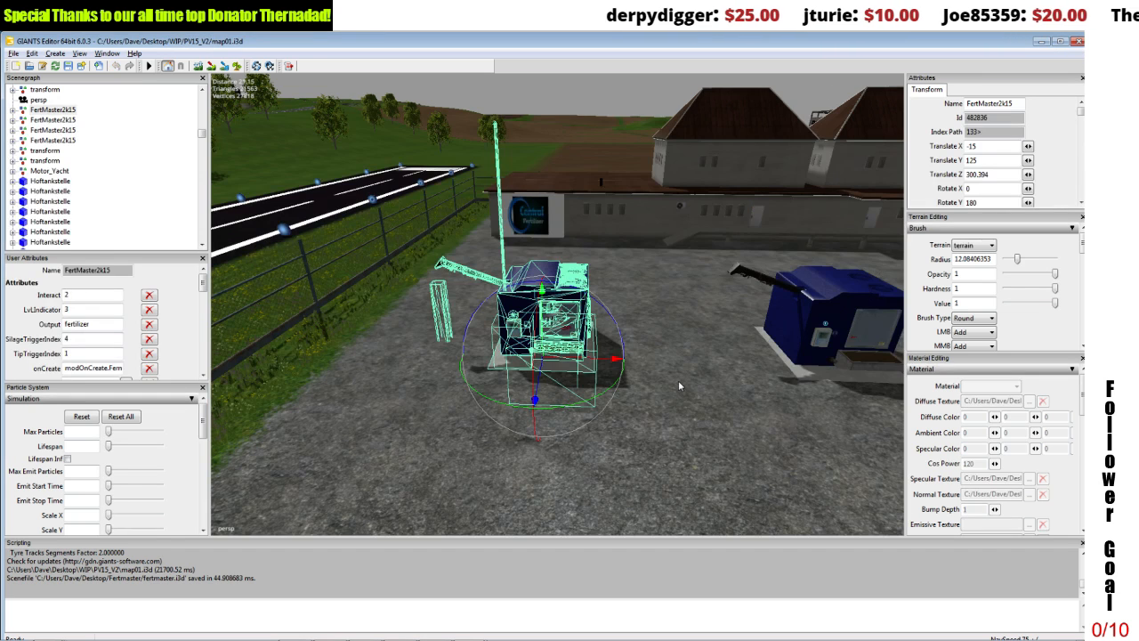
{"action": "left_click", "coordinate": [1038, 41]}
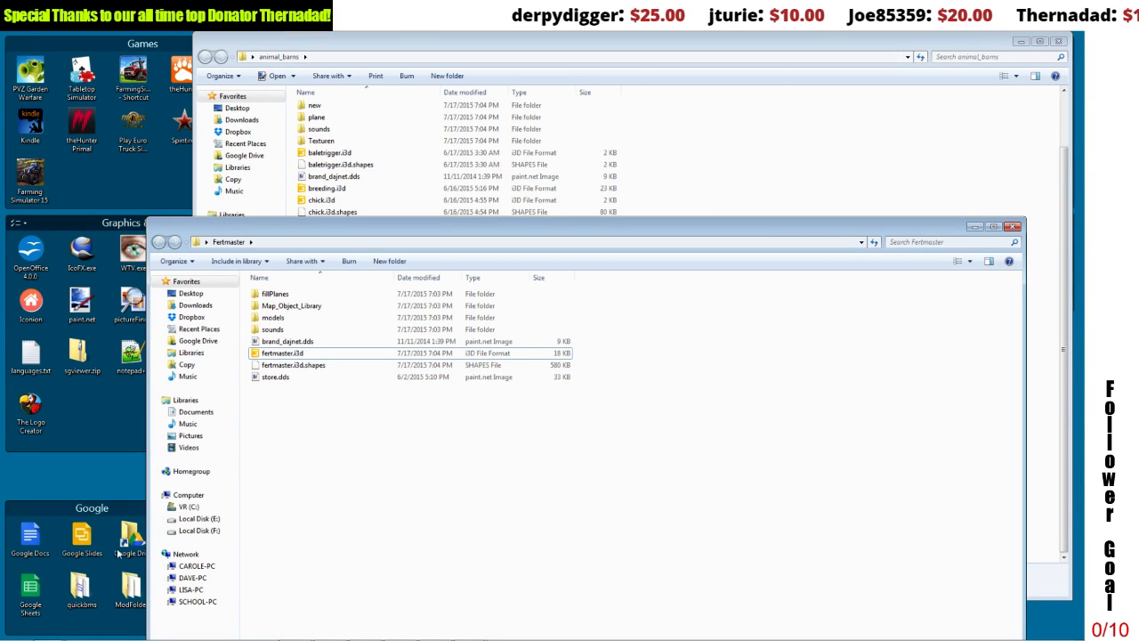
{"action": "left_click", "coordinate": [17, 630]}
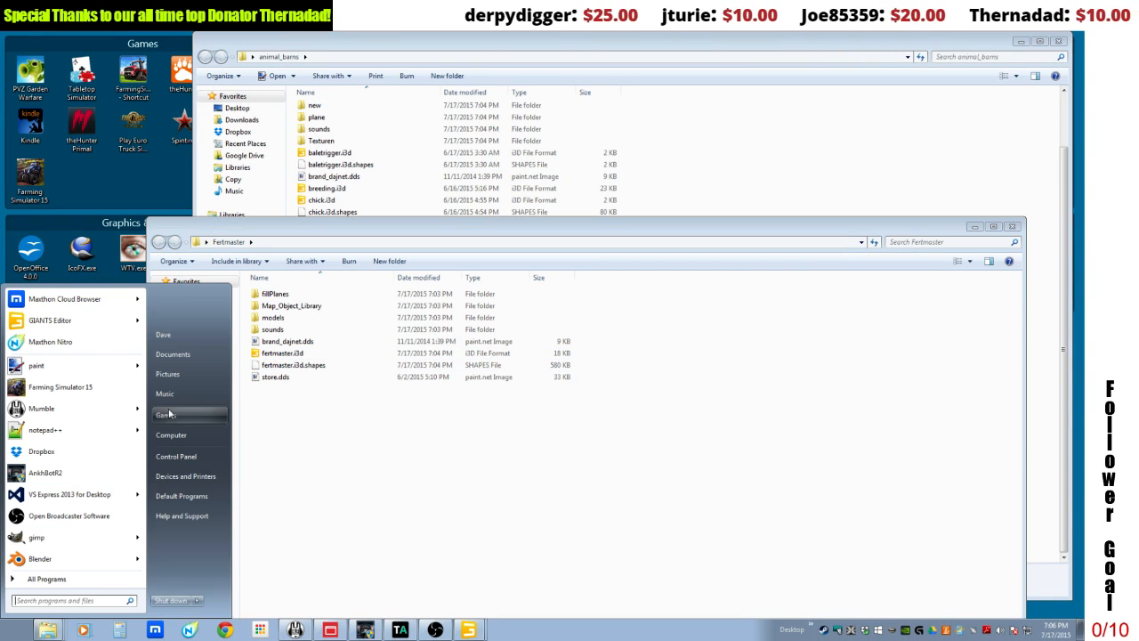
{"action": "left_click", "coordinate": [66, 450]}
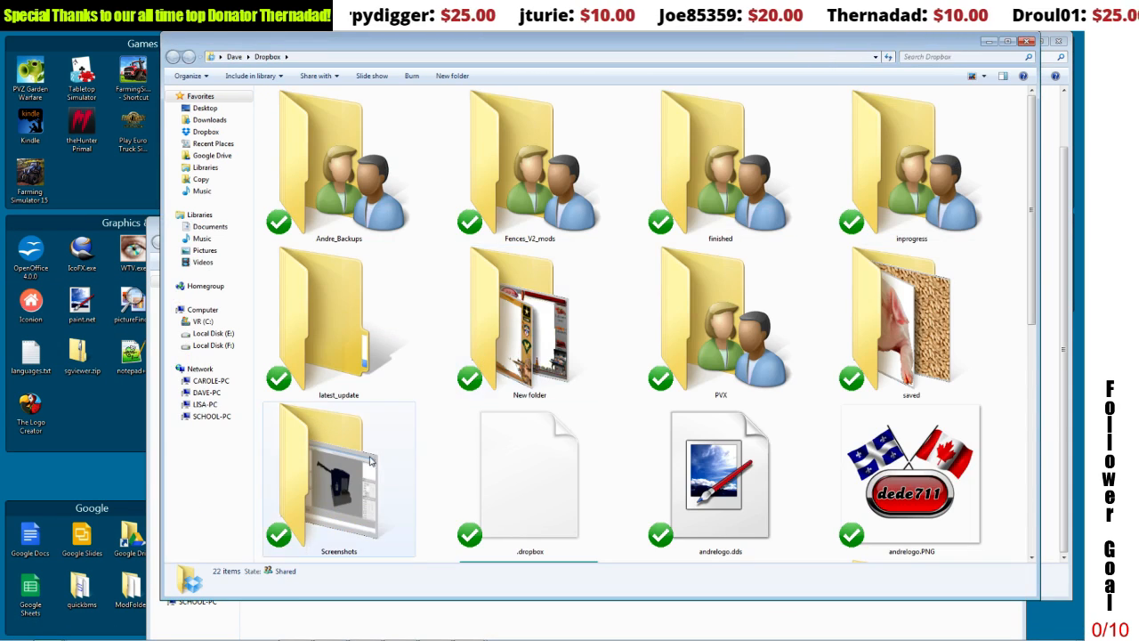
Step: Open the 2015-07-17 19.06.13 screenshot from the Dropbox Screenshots folder for editing in paint.net
{"action": "double_click", "coordinate": [372, 460]}
{"action": "left_click", "coordinate": [304, 101]}
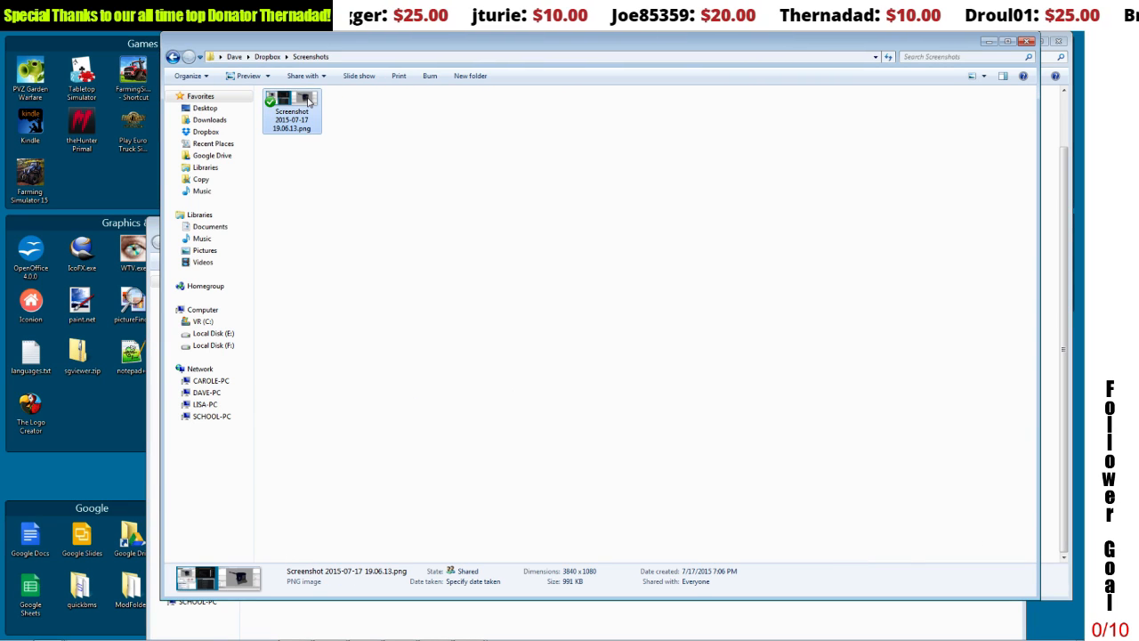
{"action": "right_click", "coordinate": [308, 99]}
{"action": "left_click", "coordinate": [323, 119]}
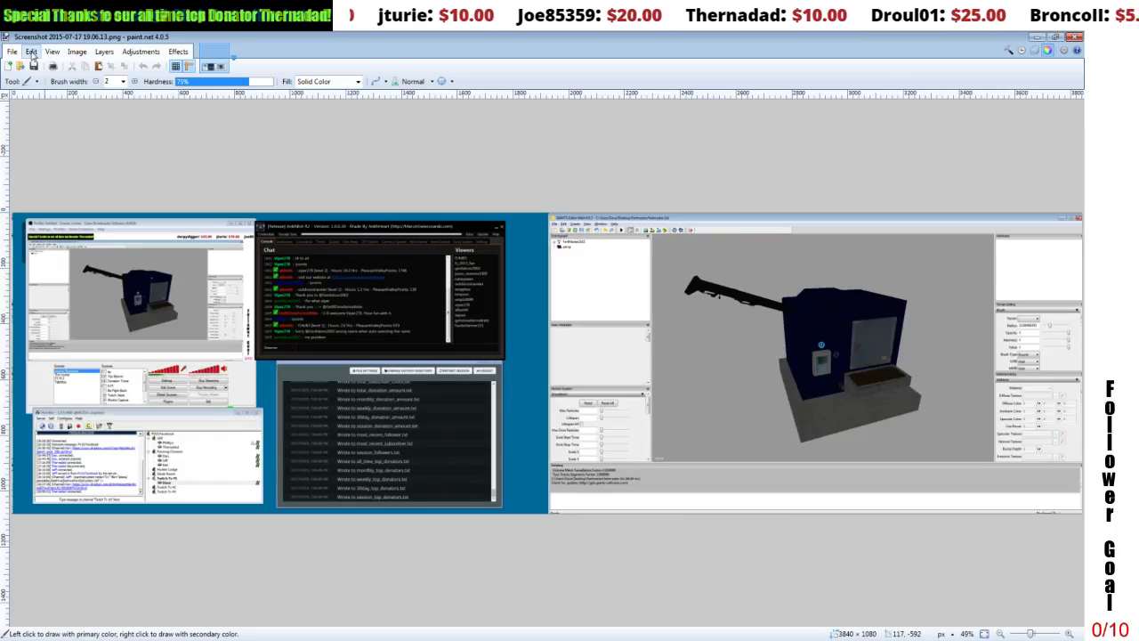
Step: Crop the screenshot to a rectangular selection of about 888 × 773 pixels around the large FertMaster machine in the editor viewport
{"action": "left_click", "coordinate": [31, 52]}
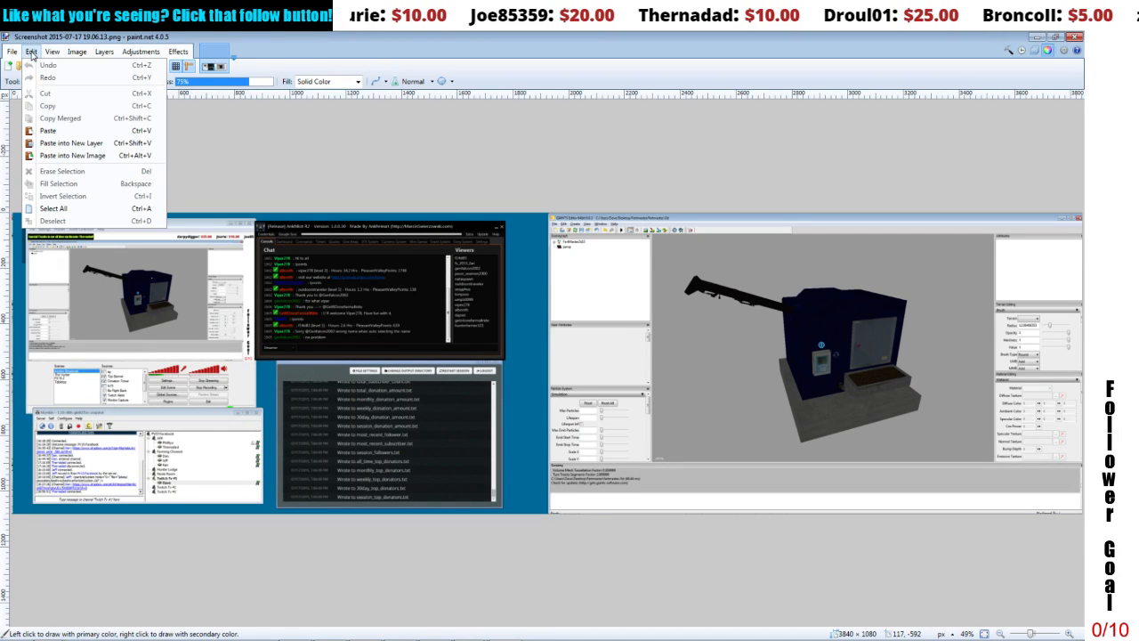
{"action": "left_click", "coordinate": [31, 81]}
{"action": "left_click", "coordinate": [32, 81]}
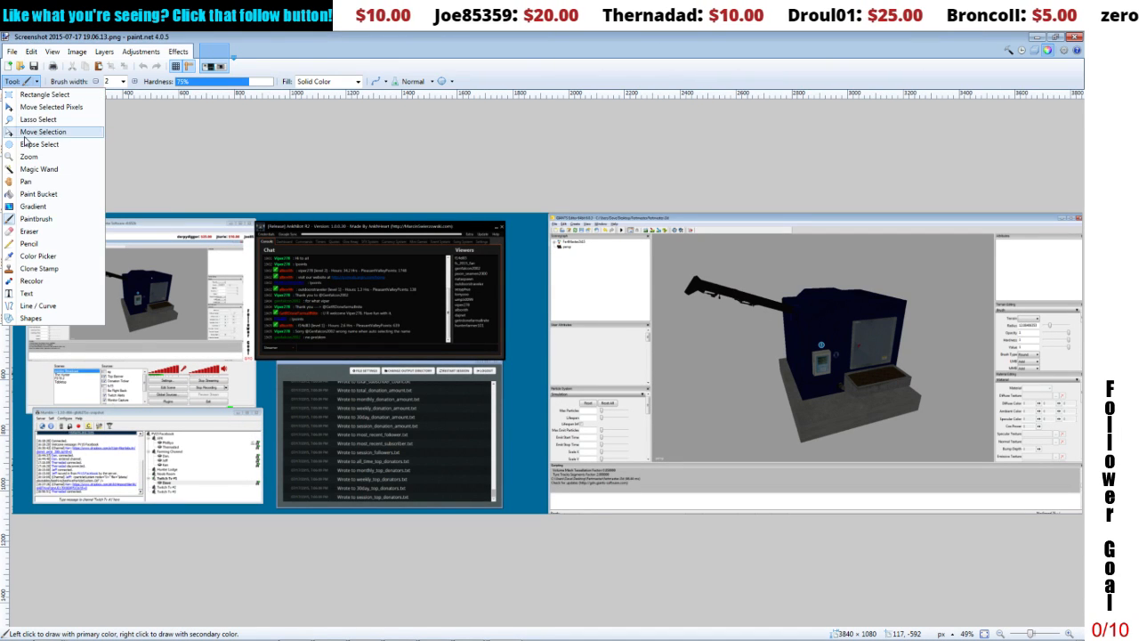
{"action": "left_click", "coordinate": [36, 96]}
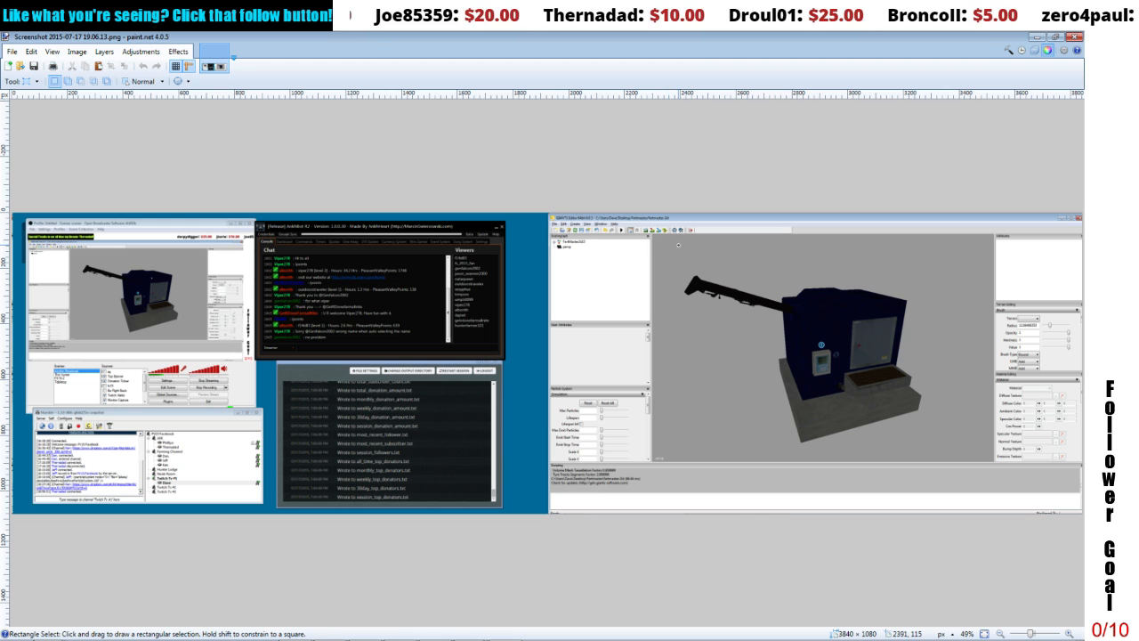
{"action": "left_click_drag", "start_coordinate": [678, 245], "coordinate": [926, 459]}
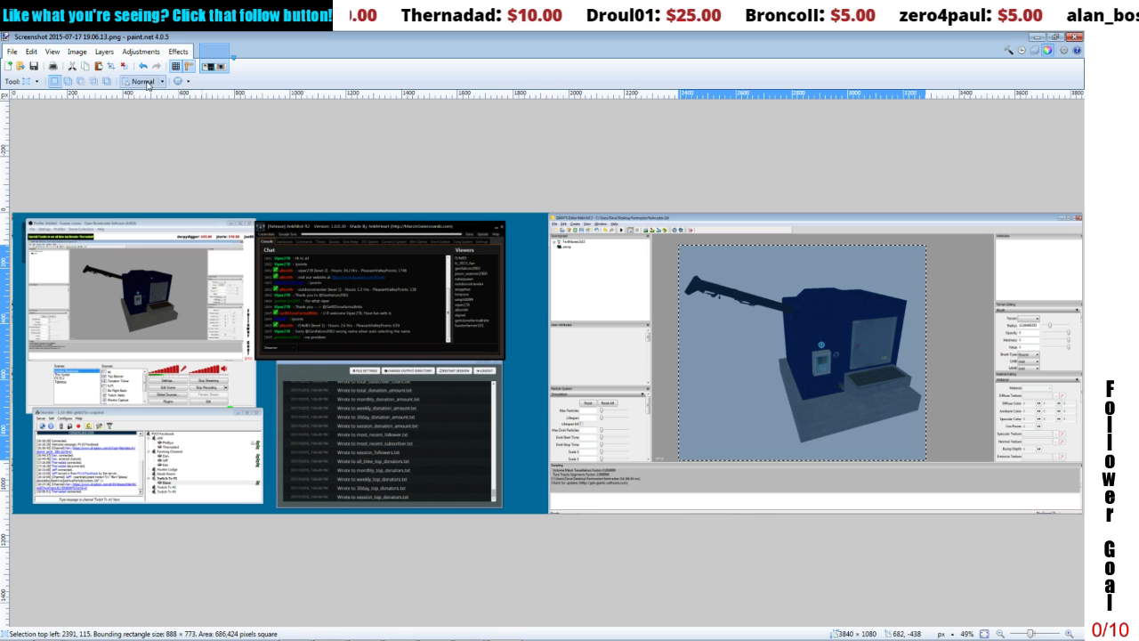
{"action": "left_click", "coordinate": [76, 52]}
{"action": "left_click", "coordinate": [77, 52]}
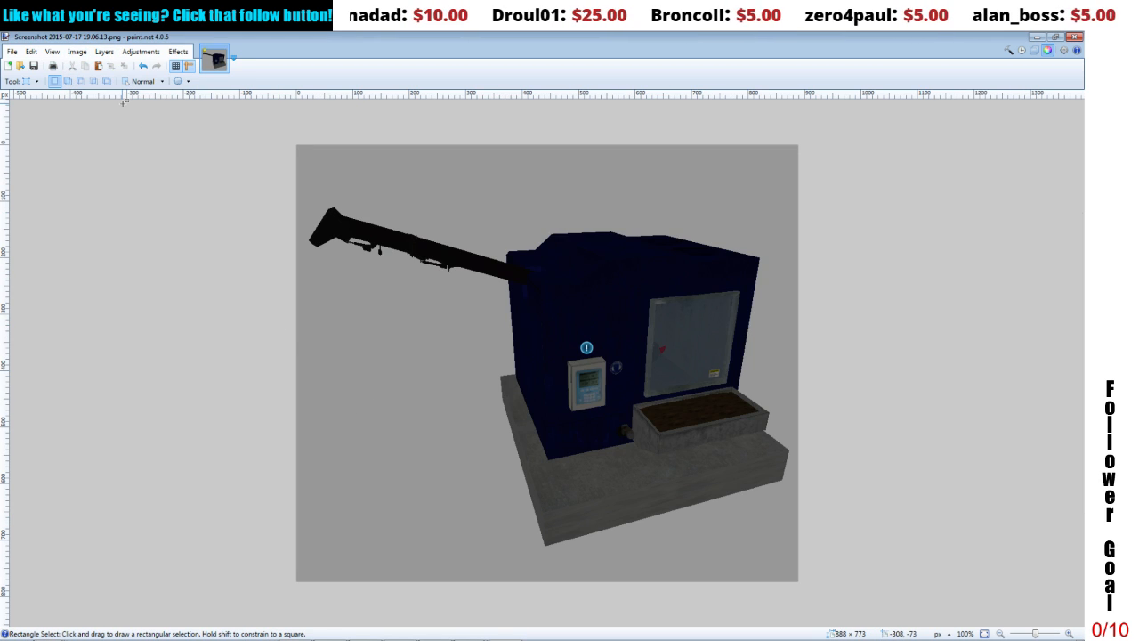
Step: Resize the cropped machine image to 256 × 256 pixels
{"action": "left_click", "coordinate": [78, 52]}
{"action": "left_click", "coordinate": [91, 79]}
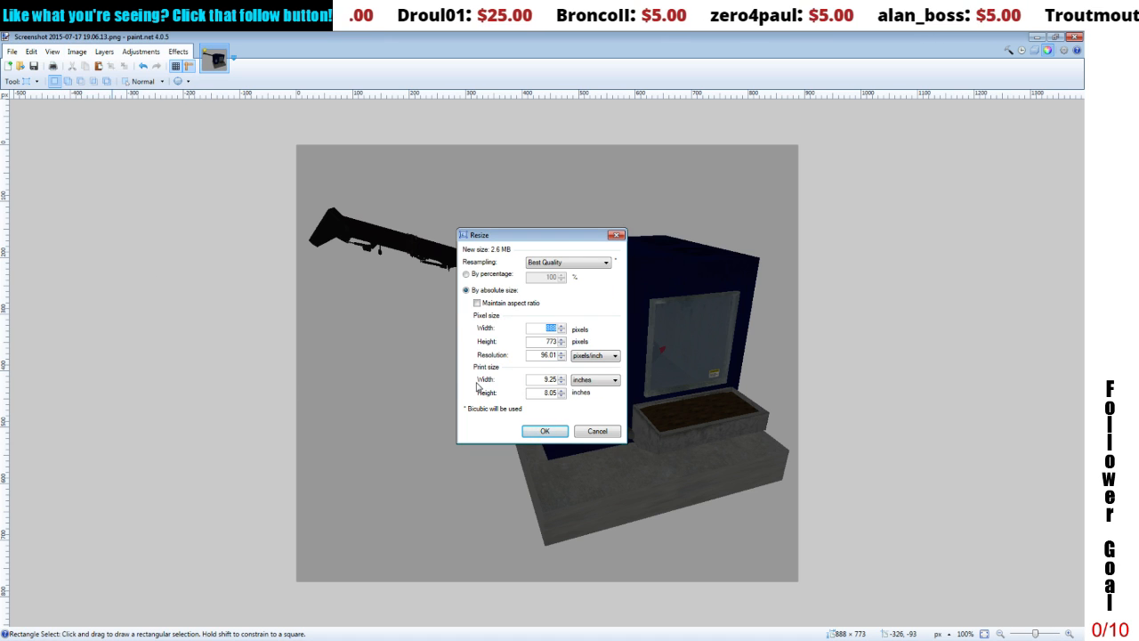
{"action": "type", "text": "256"}
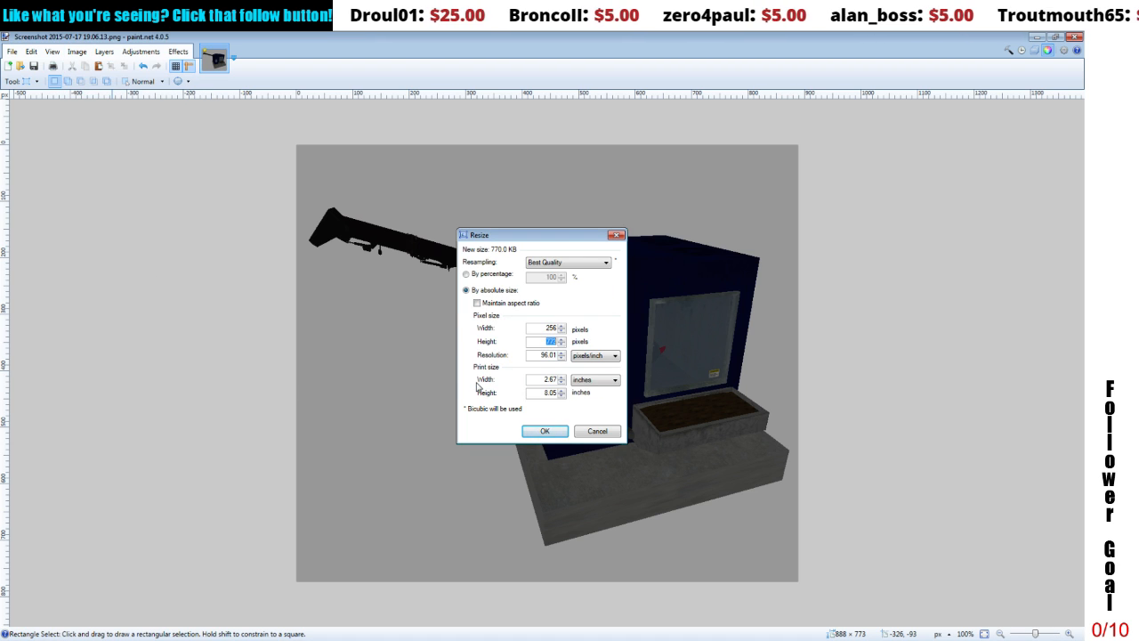
{"action": "type", "text": "256"}
{"action": "key", "text": "Return"}
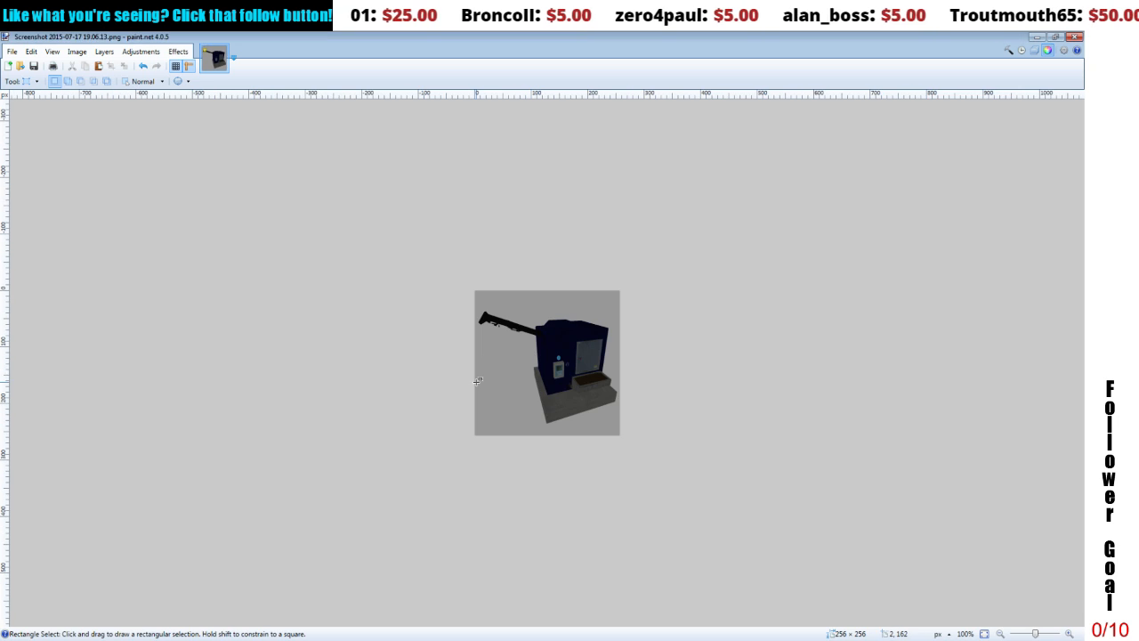
Step: Open store.dds from the Fertmaster folder for editing in paint.net alongside the resized machine image
{"action": "left_click", "coordinate": [11, 53]}
{"action": "left_click", "coordinate": [10, 77]}
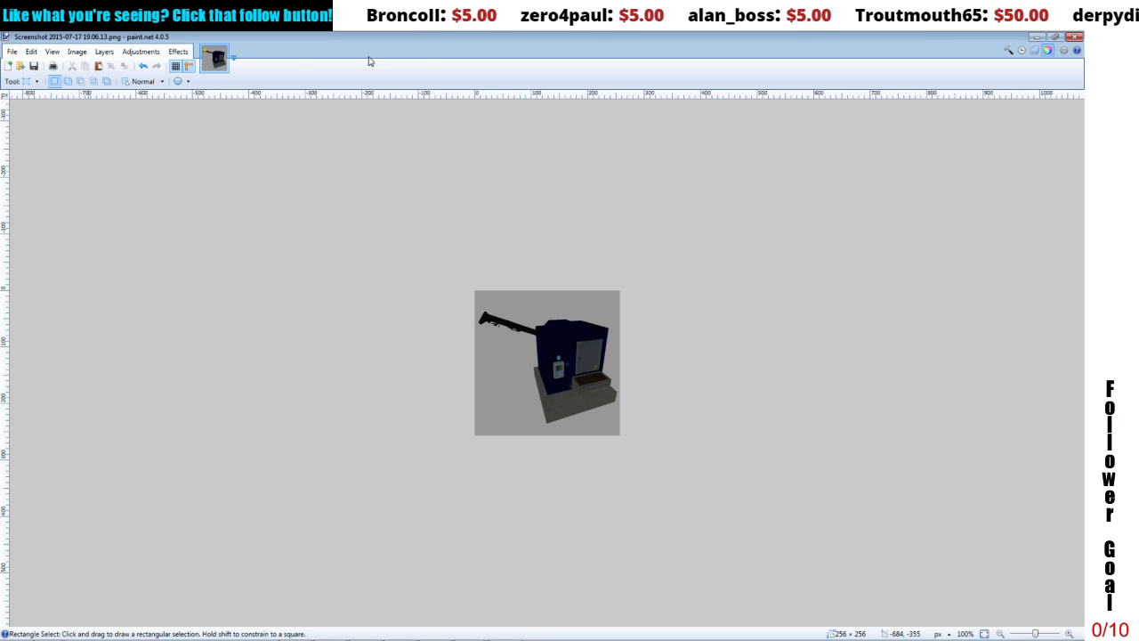
{"action": "left_click", "coordinate": [1035, 37]}
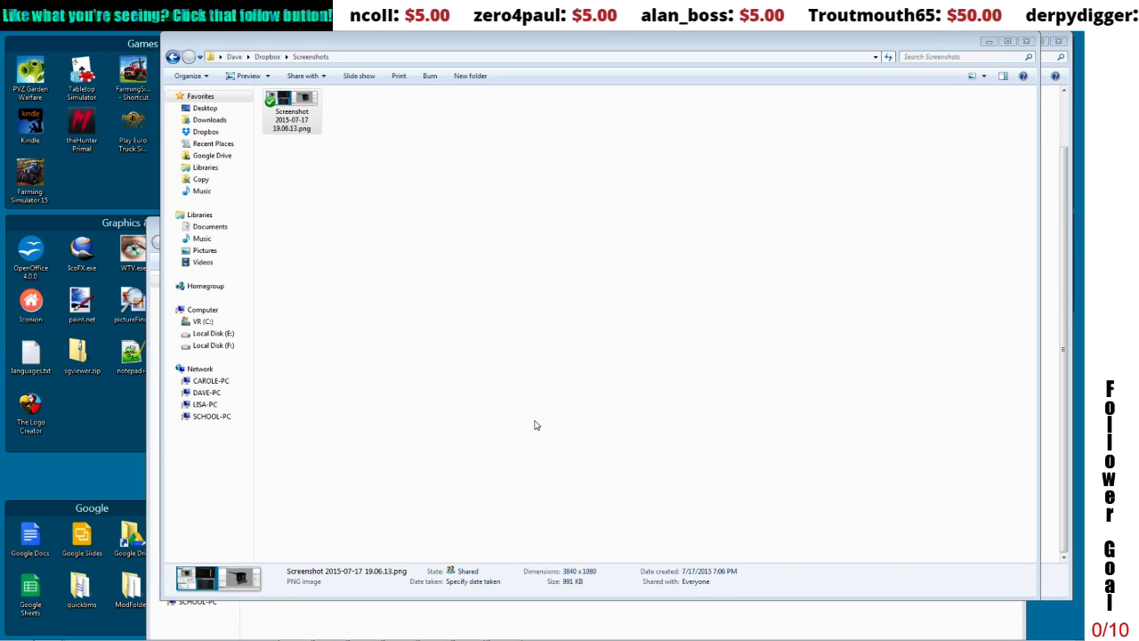
{"action": "left_click", "coordinate": [508, 629]}
{"action": "left_click", "coordinate": [283, 377]}
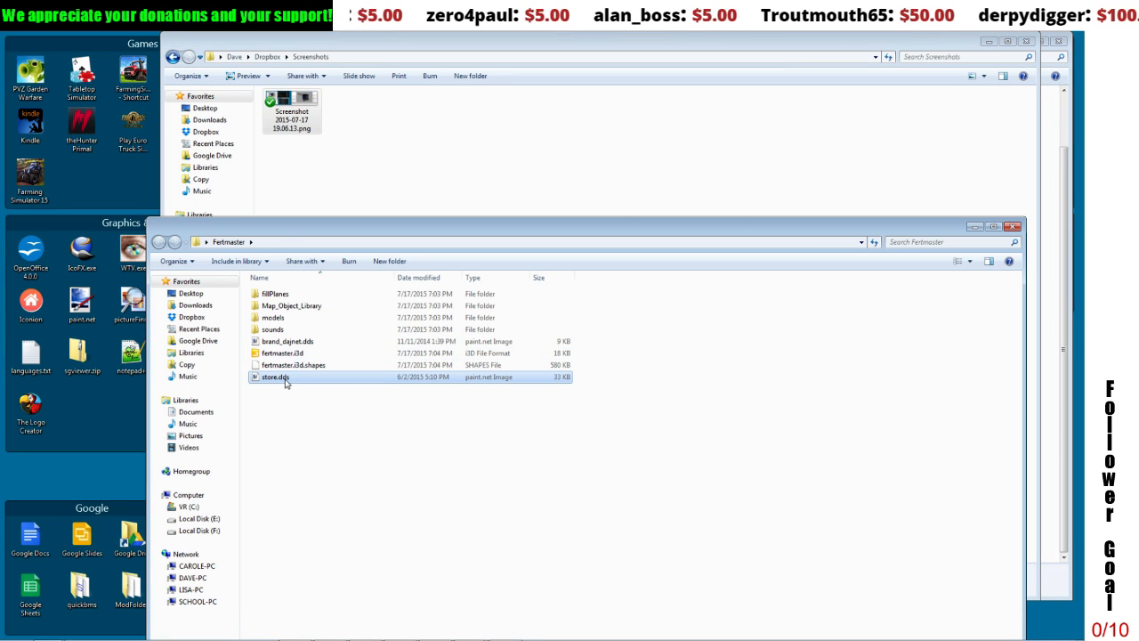
{"action": "right_click", "coordinate": [285, 379]}
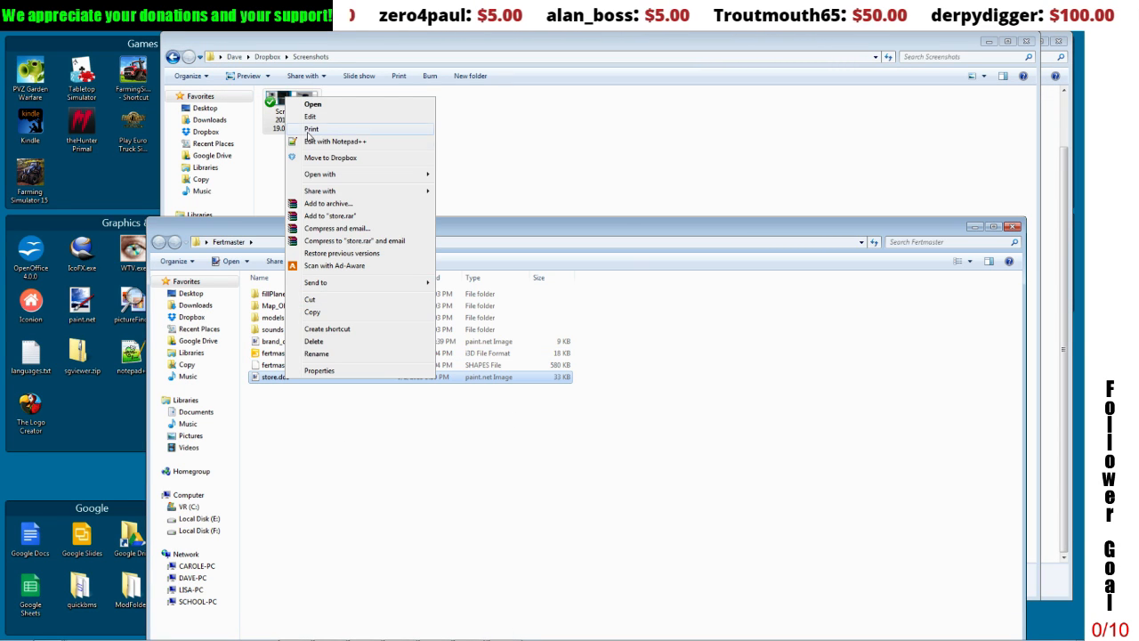
{"action": "left_click", "coordinate": [311, 117]}
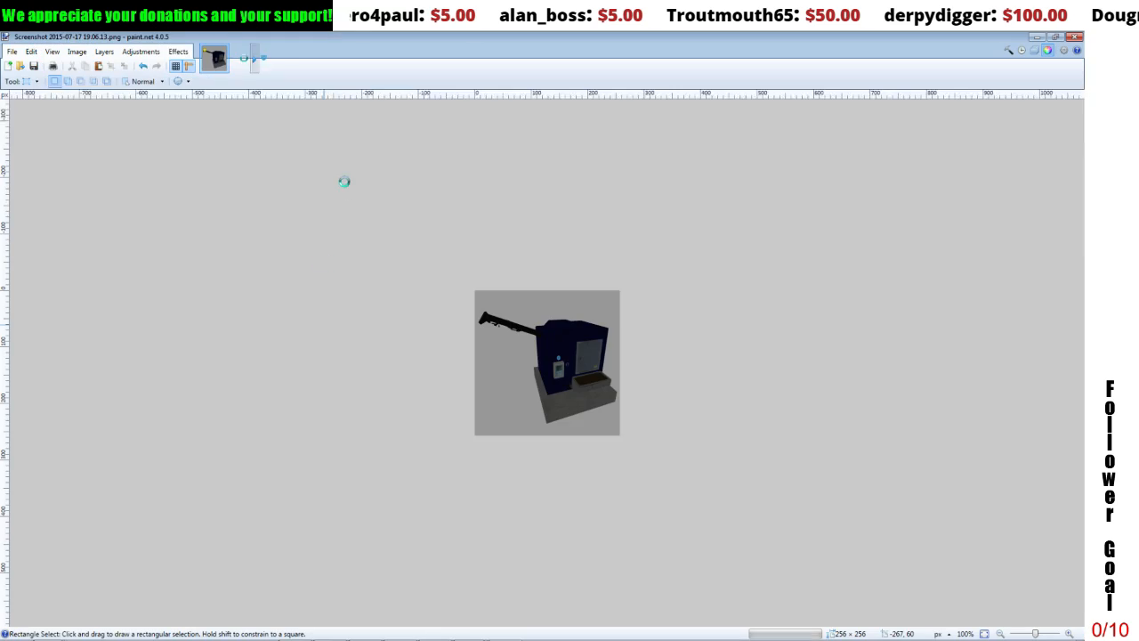
Step: Copy the entire resized machine image and paste it over the barn picture in store.dds
{"action": "left_click", "coordinate": [214, 60]}
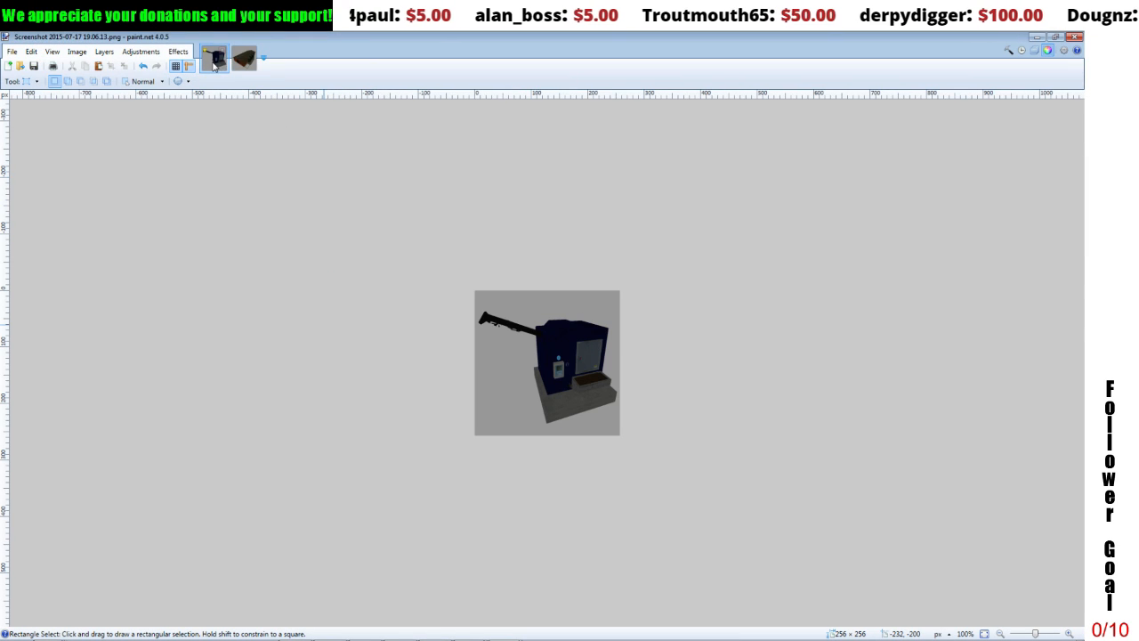
{"action": "left_click", "coordinate": [30, 52]}
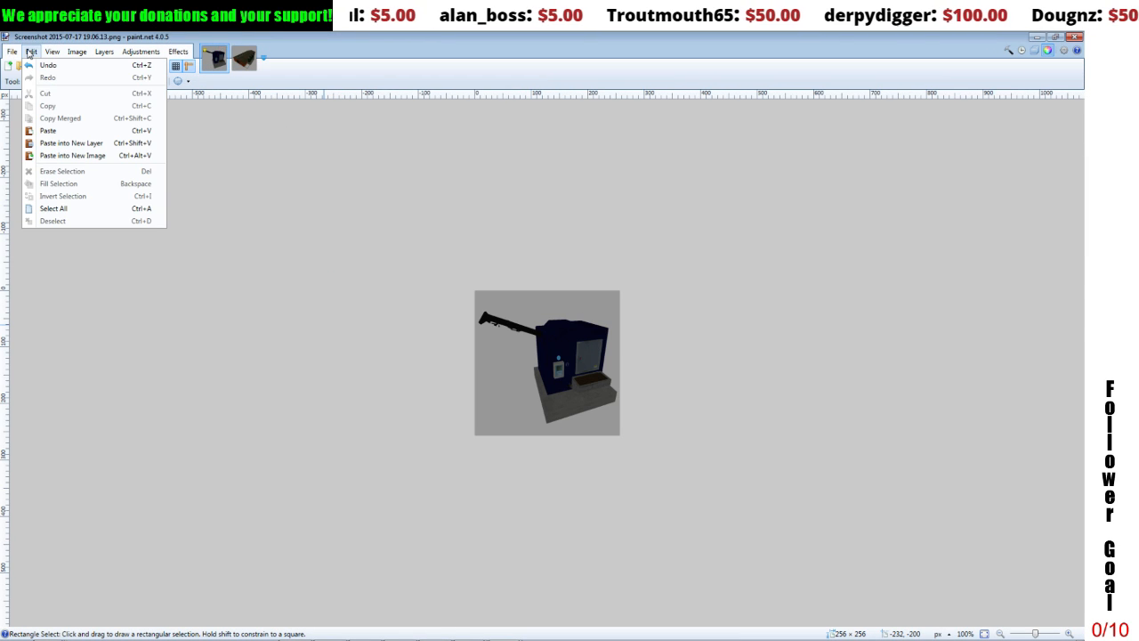
{"action": "left_click", "coordinate": [55, 209]}
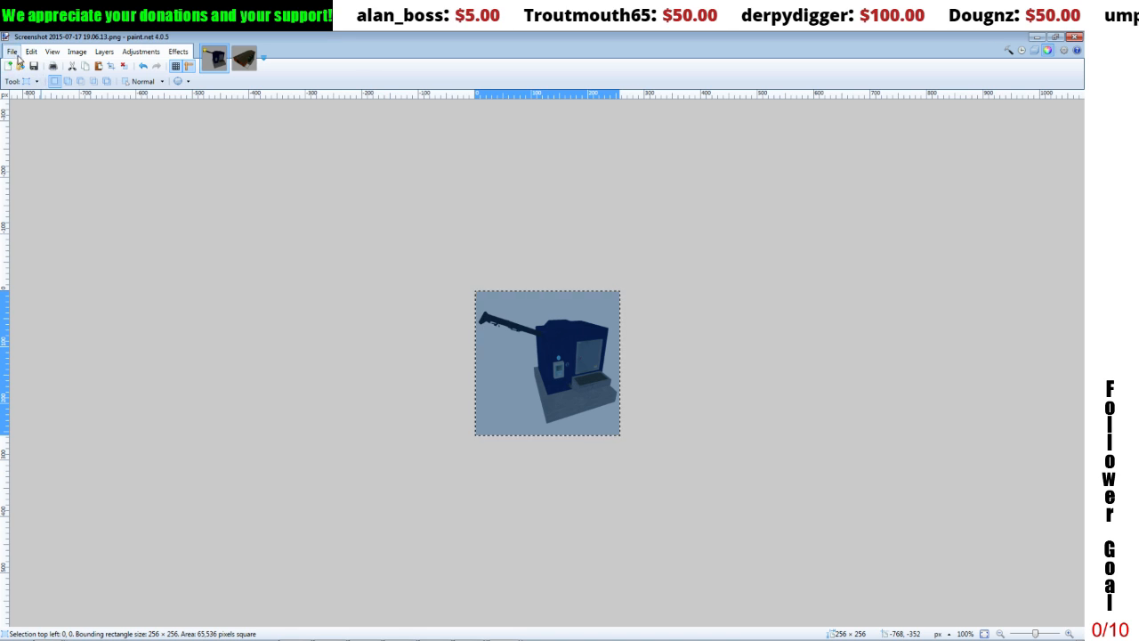
{"action": "left_click", "coordinate": [30, 52]}
{"action": "left_click", "coordinate": [66, 104]}
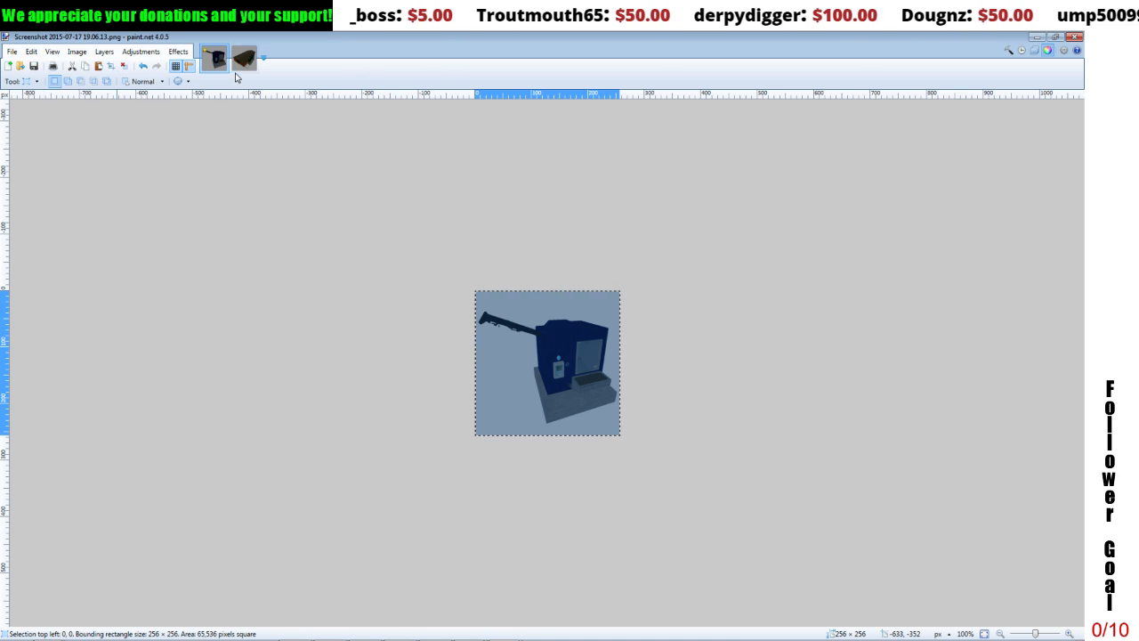
{"action": "left_click", "coordinate": [244, 58]}
{"action": "left_click", "coordinate": [30, 52]}
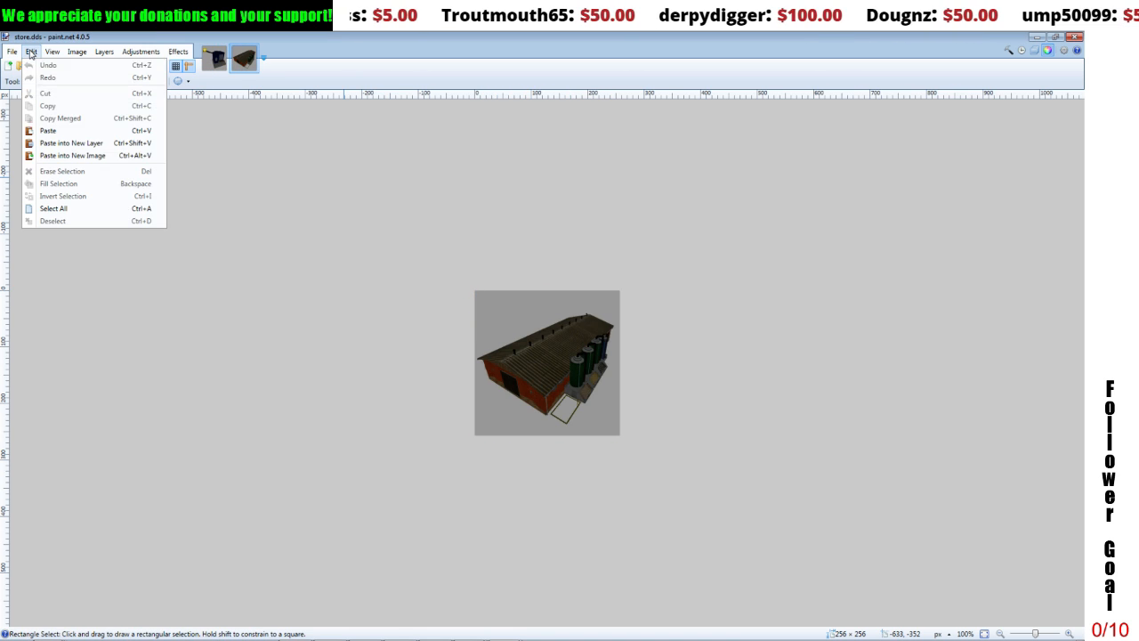
{"action": "left_click", "coordinate": [48, 131]}
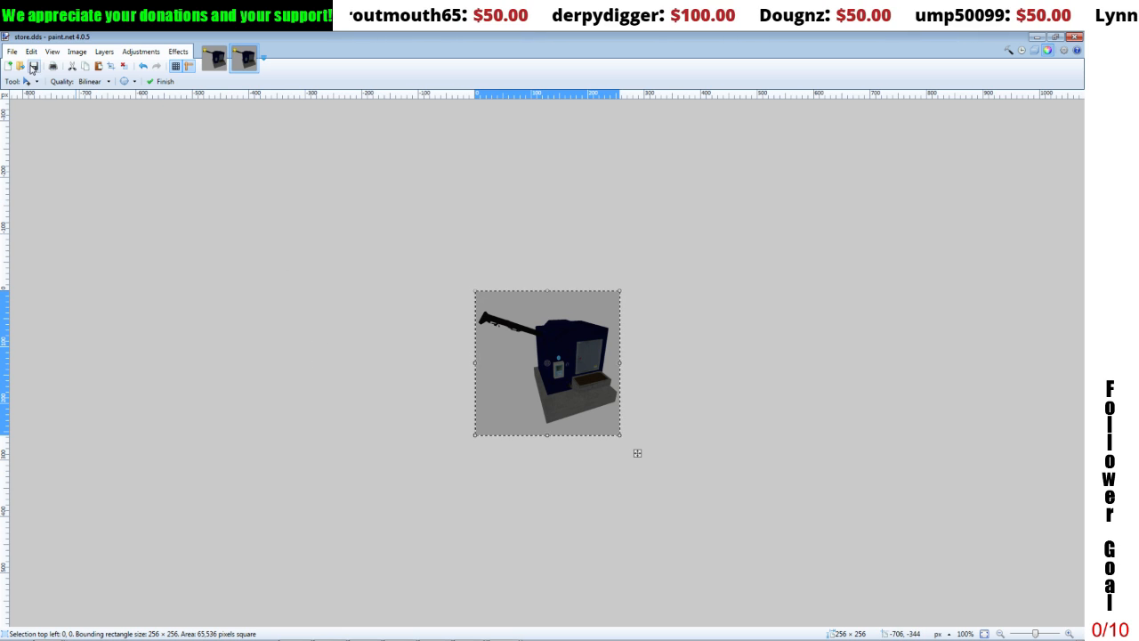
Step: Save the edited picture as store.dds in DirectDraw Surface format in the Fertmaster folder, replacing the existing file
{"action": "left_click", "coordinate": [13, 52]}
{"action": "left_click", "coordinate": [31, 144]}
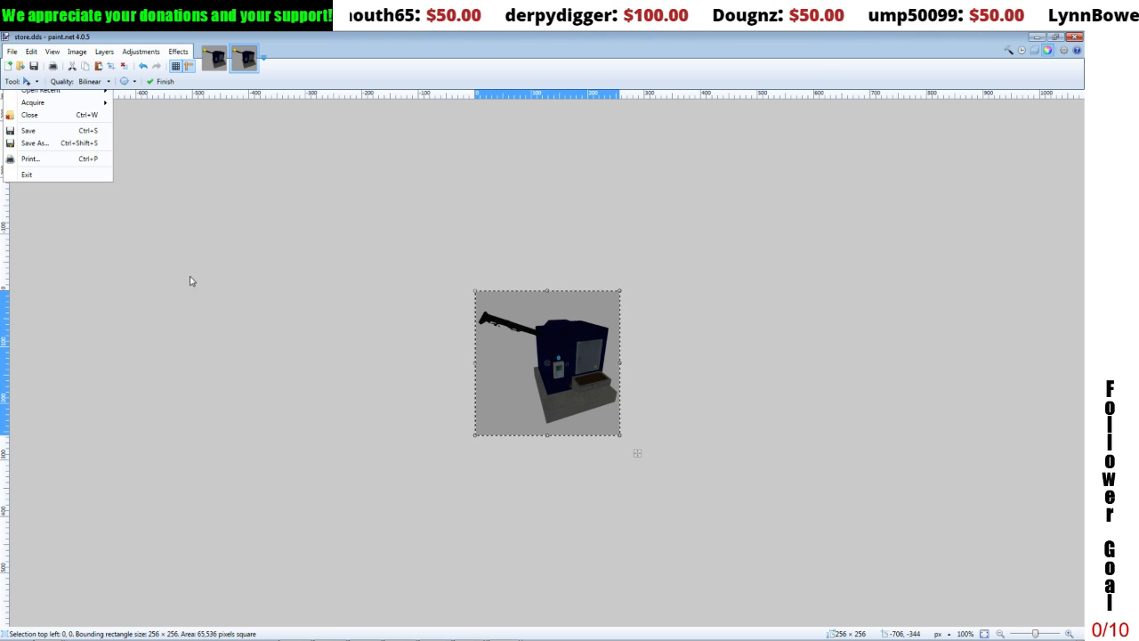
{"action": "left_click", "coordinate": [147, 217]}
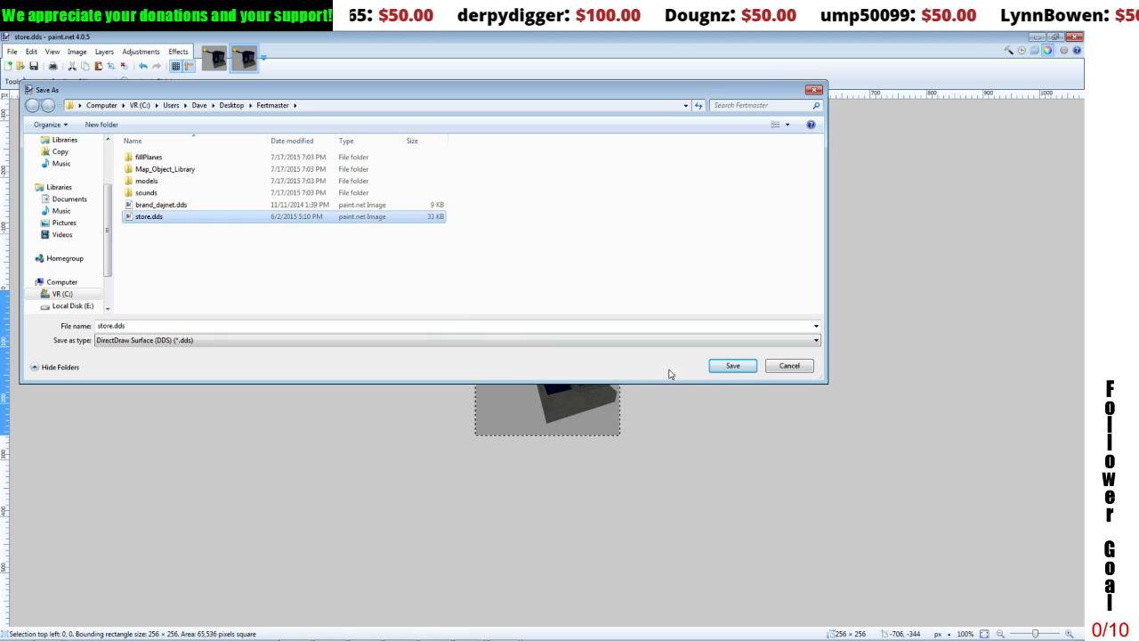
{"action": "left_click", "coordinate": [732, 365]}
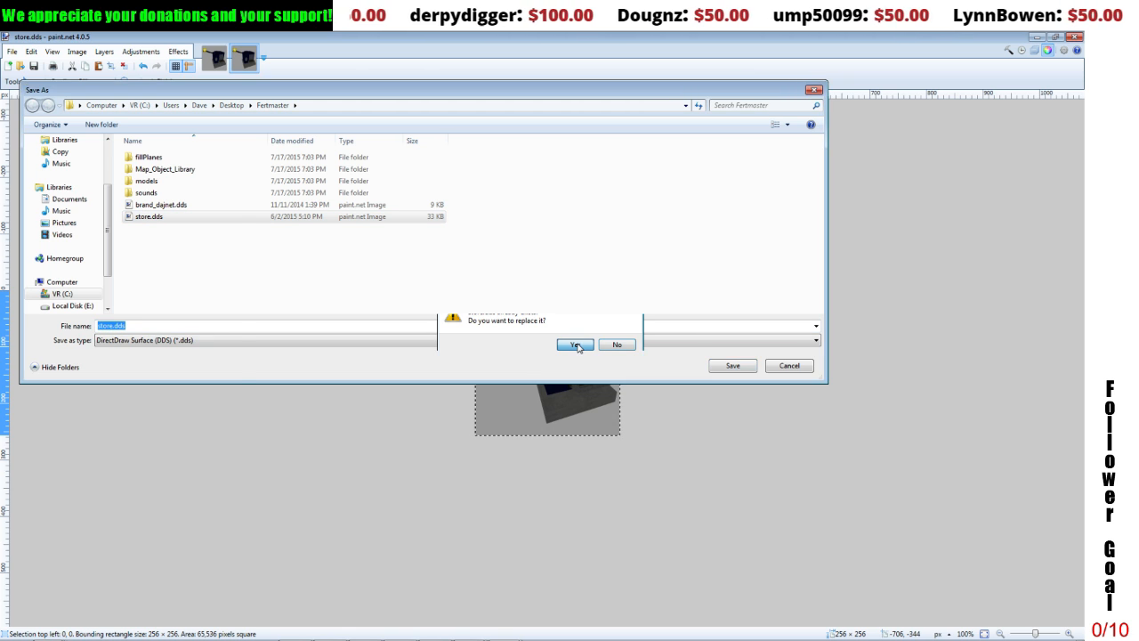
{"action": "left_click", "coordinate": [575, 344]}
{"action": "left_click", "coordinate": [758, 432]}
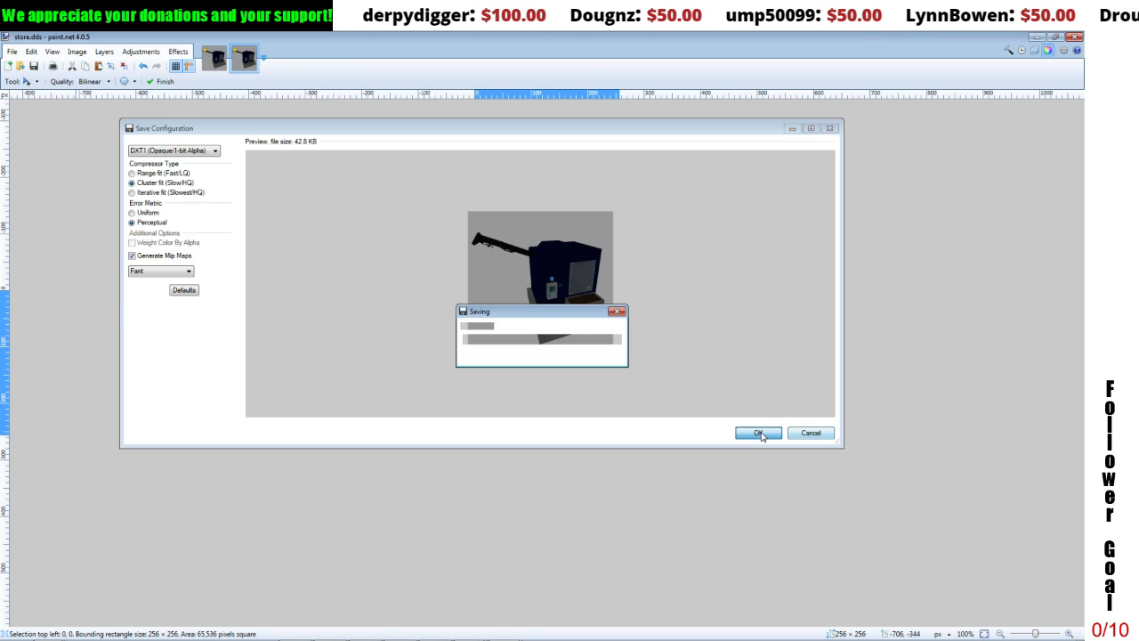
Step: Put away paint.net, close the Screenshots folder and lower the Fertmaster window so the animal_barns file list is accessible
{"action": "left_click", "coordinate": [1037, 37]}
{"action": "left_click", "coordinate": [552, 436]}
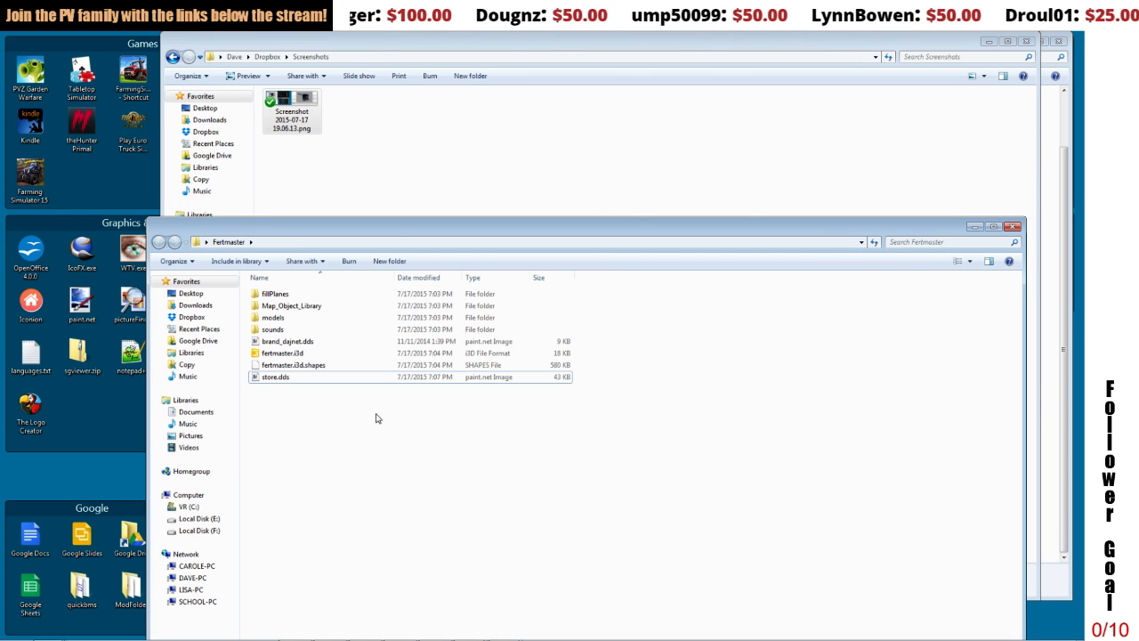
{"action": "left_click", "coordinate": [1026, 42]}
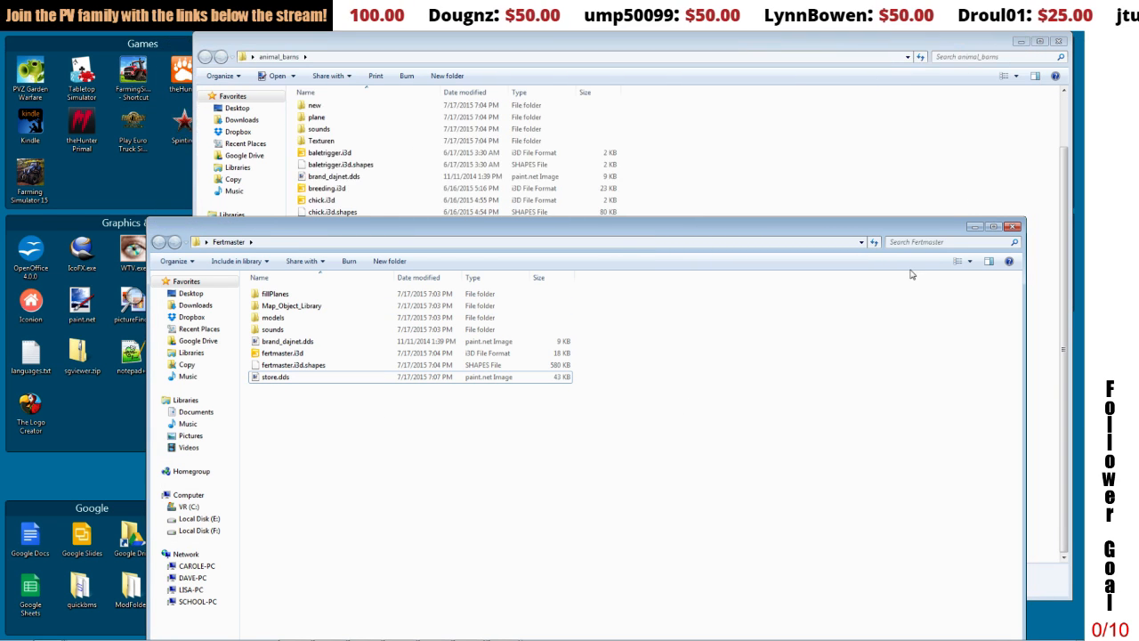
{"action": "left_click_drag", "start_coordinate": [740, 233], "coordinate": [756, 381]}
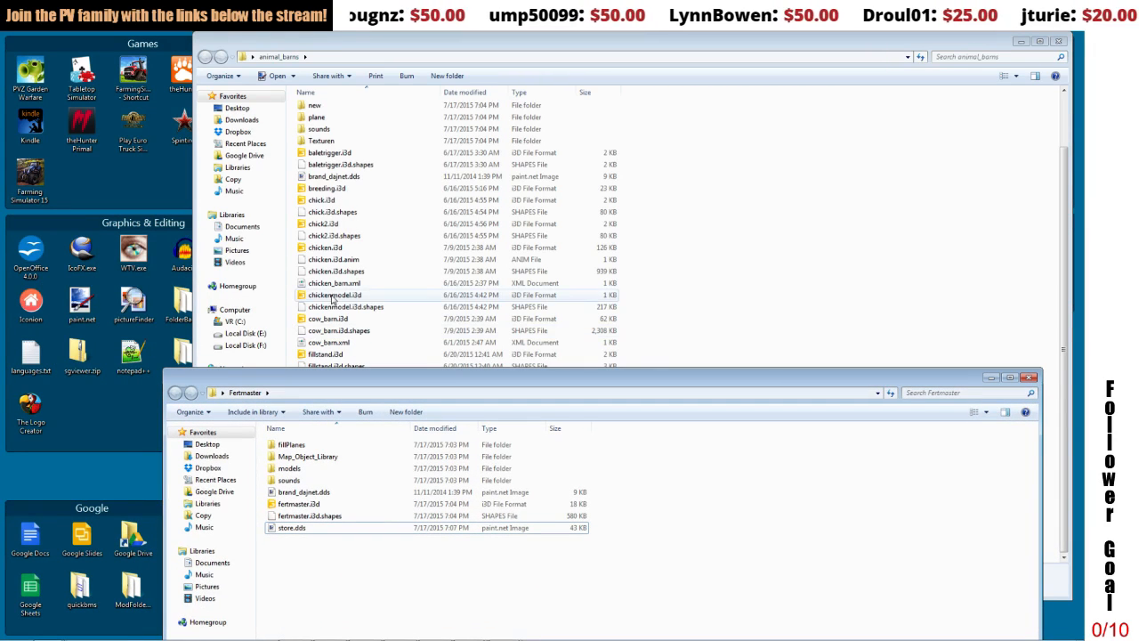
Step: Copy chicken_barn.xml from the animal_barns folder into the Fertmaster folder
{"action": "left_click", "coordinate": [332, 284]}
{"action": "right_click", "coordinate": [333, 289]}
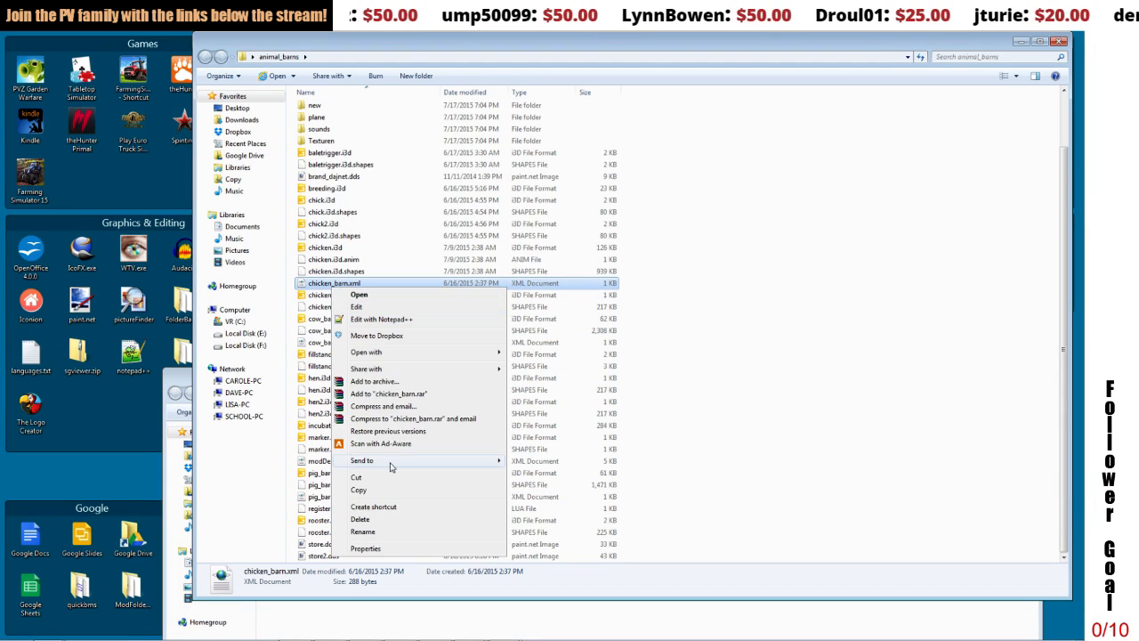
{"action": "left_click", "coordinate": [381, 488]}
{"action": "left_click", "coordinate": [381, 616]}
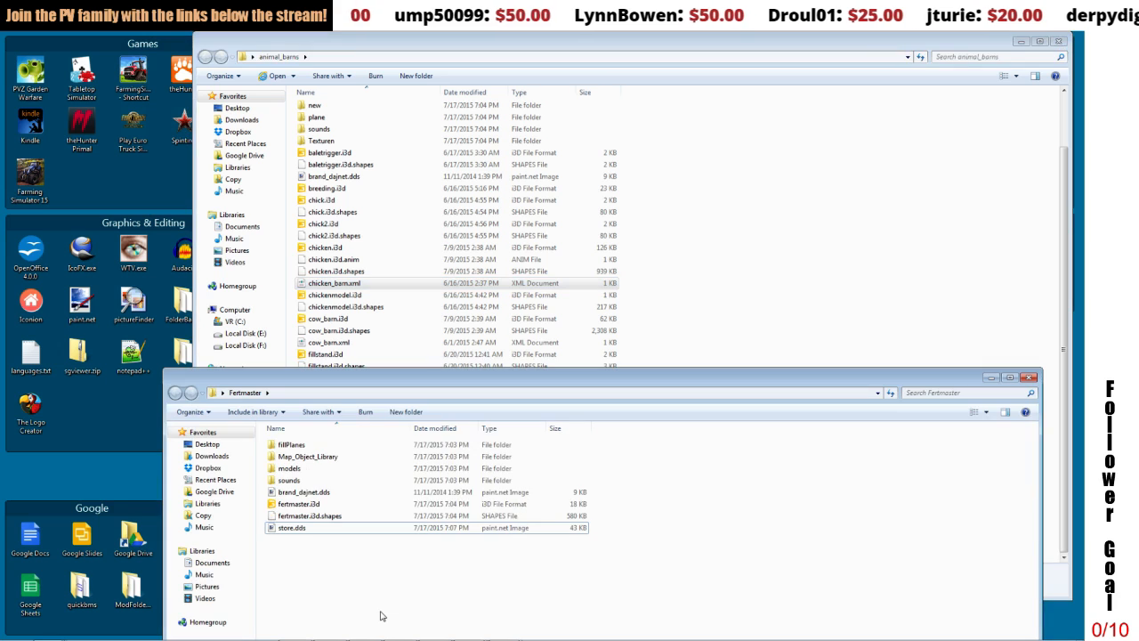
{"action": "right_click", "coordinate": [381, 614]}
{"action": "left_click", "coordinate": [410, 513]}
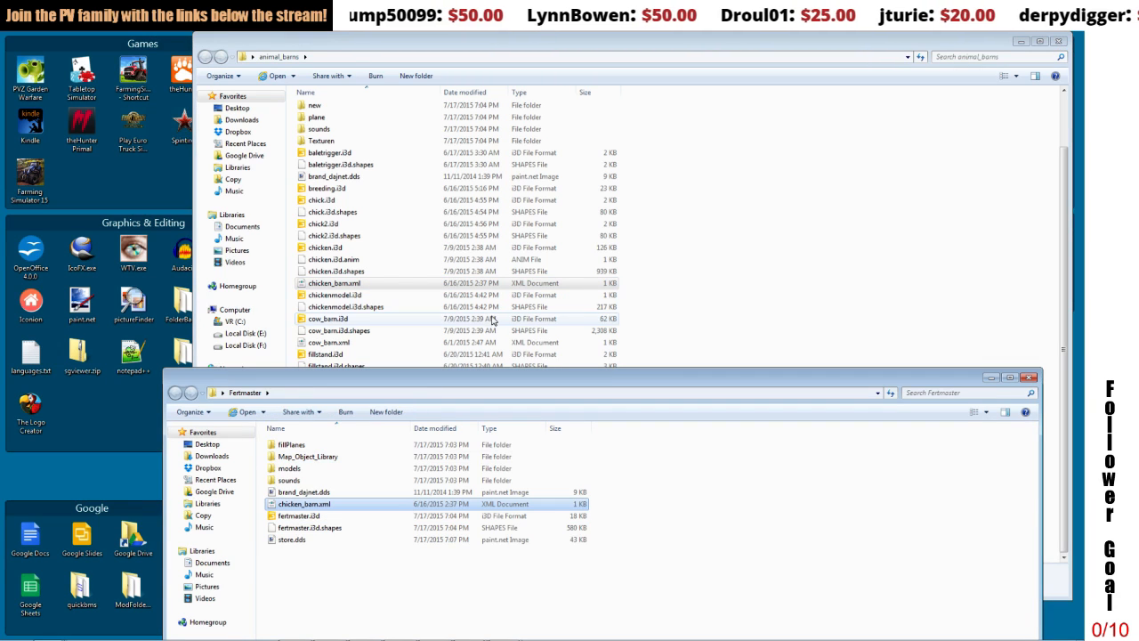
Step: Rename the copied chicken_barn.xml in the Fertmaster folder as fertmaster.xml and return to the animal_barns folder
{"action": "left_click", "coordinate": [308, 504]}
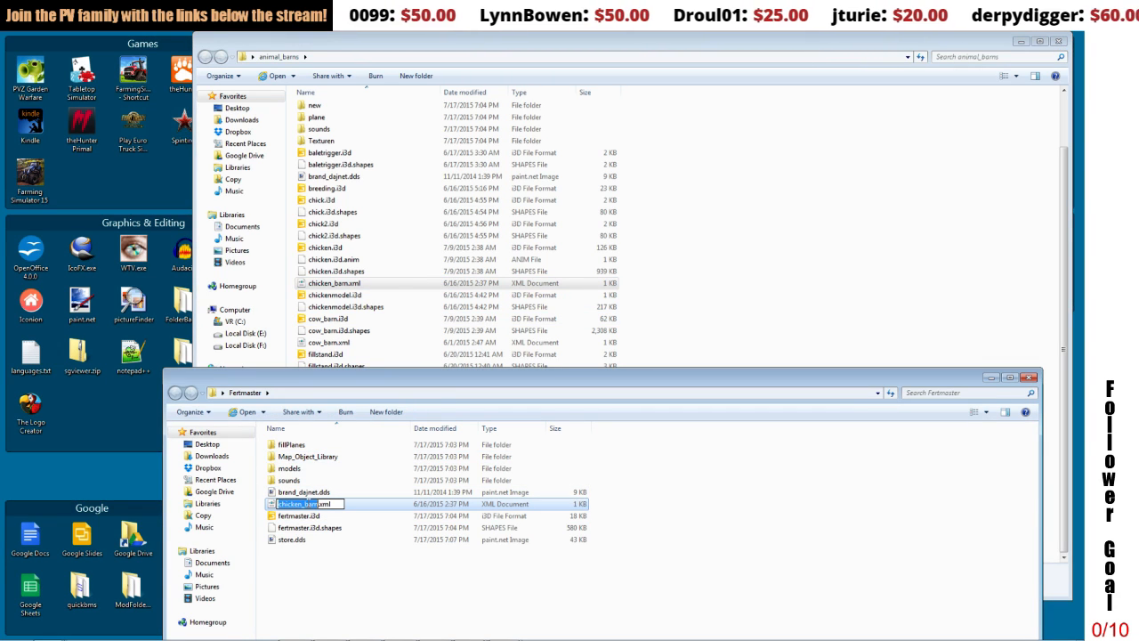
{"action": "type", "text": "fert"}
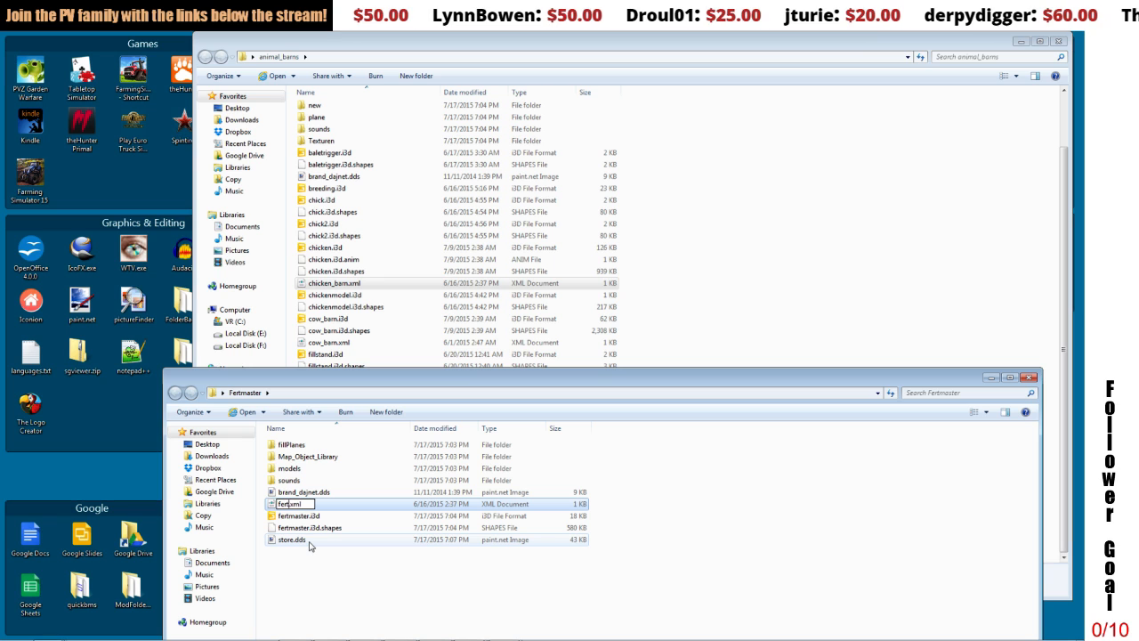
{"action": "type", "text": "ma"}
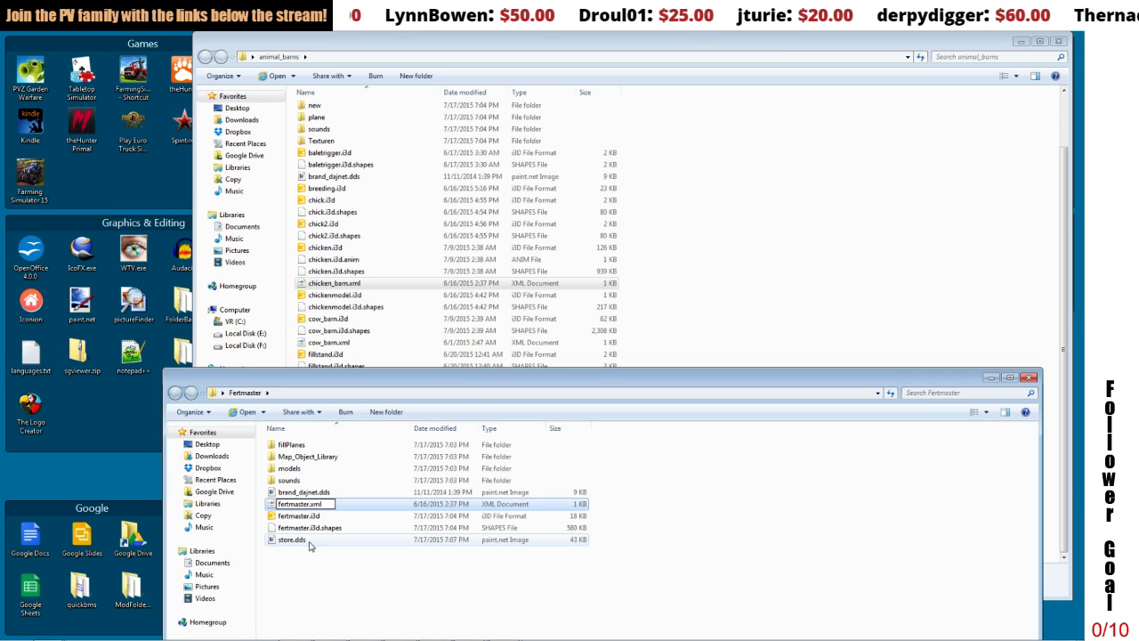
{"action": "type", "text": "ster"}
{"action": "key", "text": "Return"}
{"action": "left_click", "coordinate": [695, 292]}
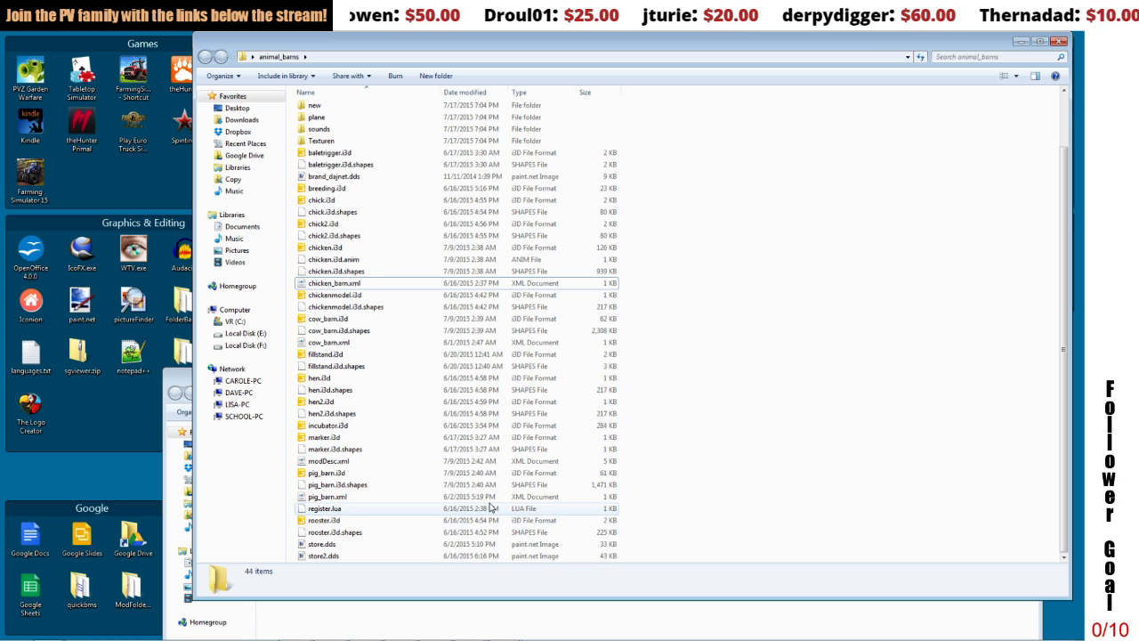
{"action": "left_click", "coordinate": [329, 461]}
{"action": "right_click", "coordinate": [331, 463]}
{"action": "left_click", "coordinate": [378, 219]}
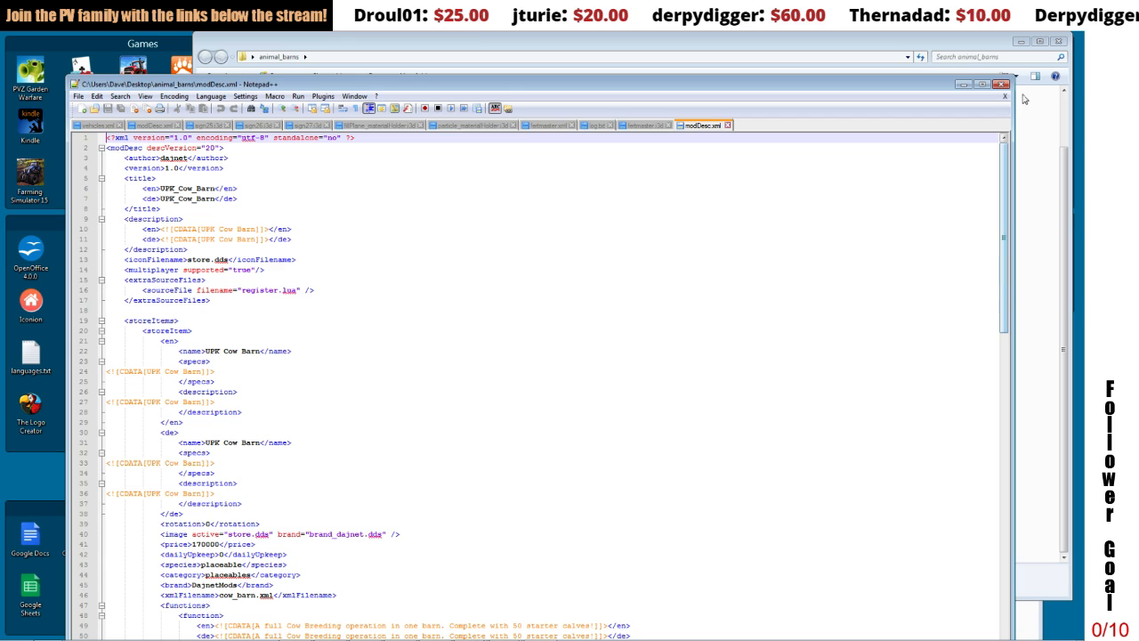
{"action": "left_click", "coordinate": [1001, 84]}
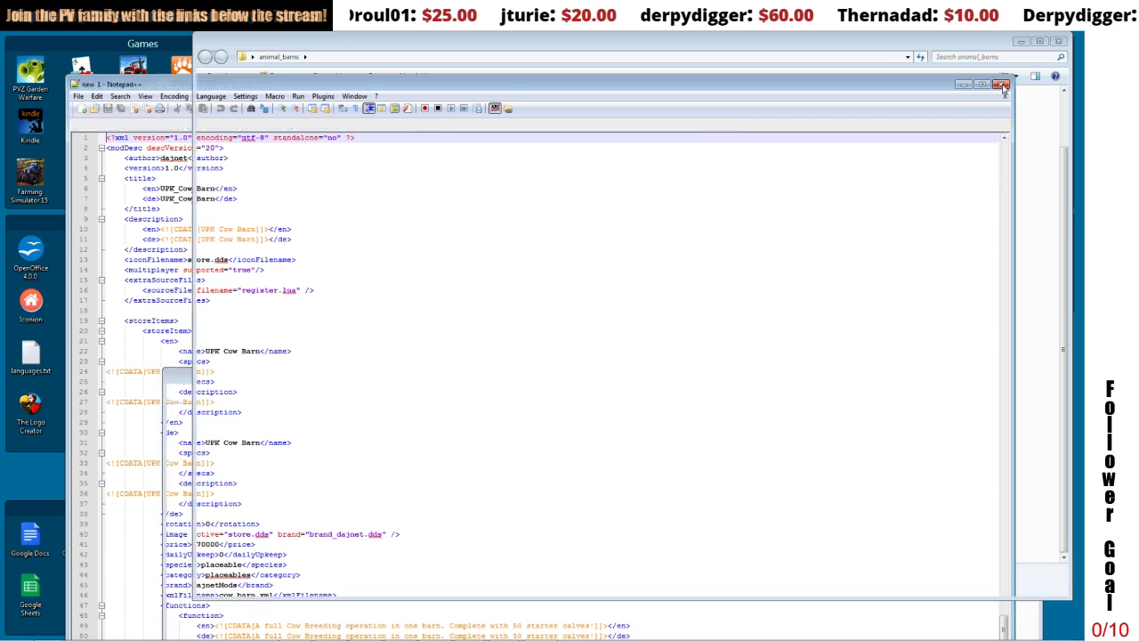
Step: Copy modDesc.xml from the animal_barns folder into the Fertmaster folder
{"action": "right_click", "coordinate": [358, 462]}
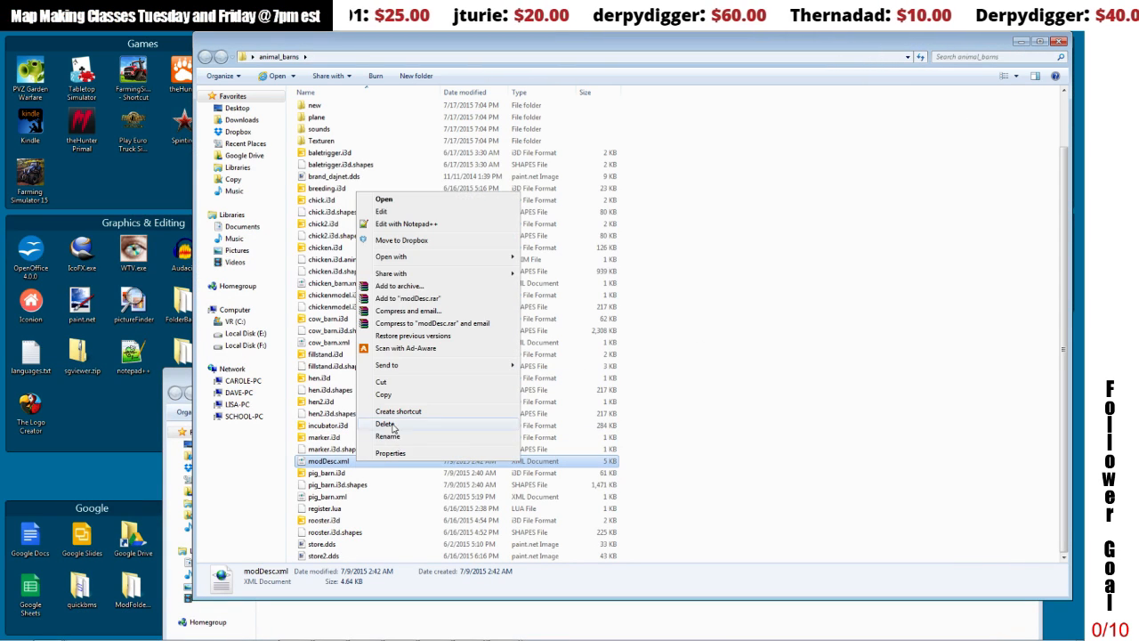
{"action": "left_click", "coordinate": [390, 393]}
{"action": "left_click", "coordinate": [397, 636]}
{"action": "right_click", "coordinate": [398, 636]}
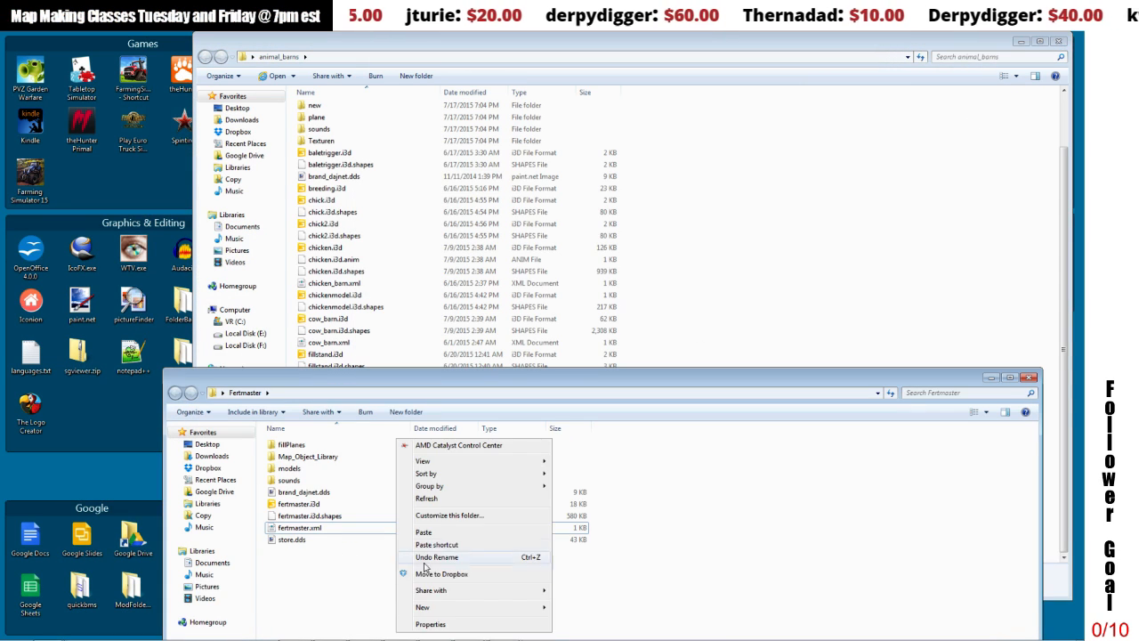
{"action": "left_click", "coordinate": [427, 531]}
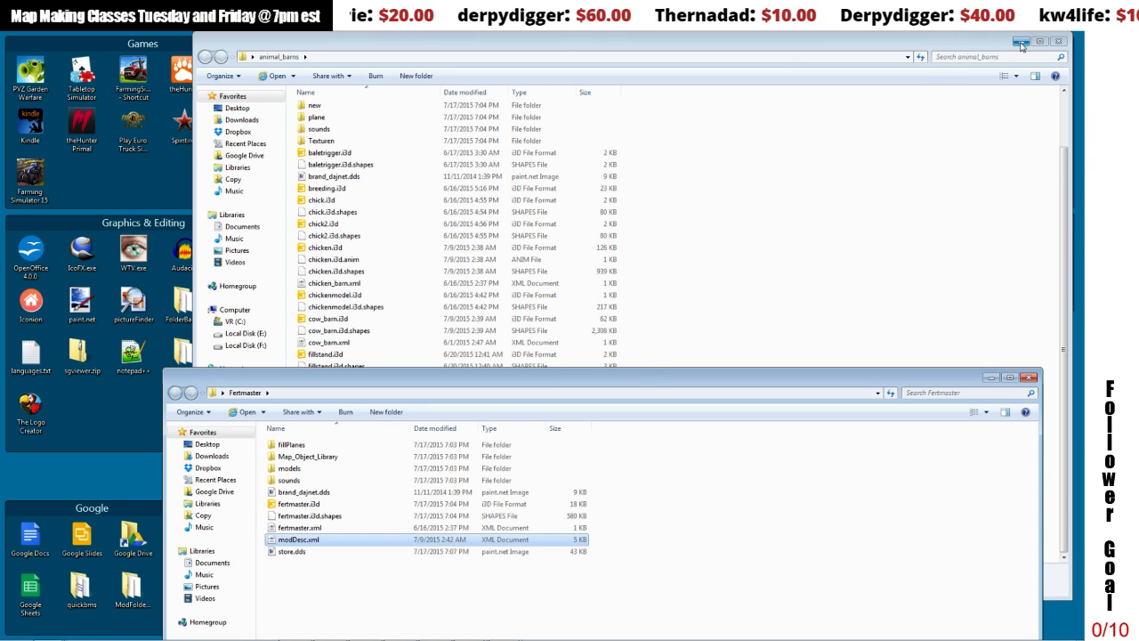
Step: Put away the animal_barns window, move the Fertmaster window higher and open its modDesc.xml for editing in Notepad++
{"action": "left_click", "coordinate": [1022, 46]}
{"action": "left_click_drag", "start_coordinate": [805, 382], "coordinate": [776, 123]}
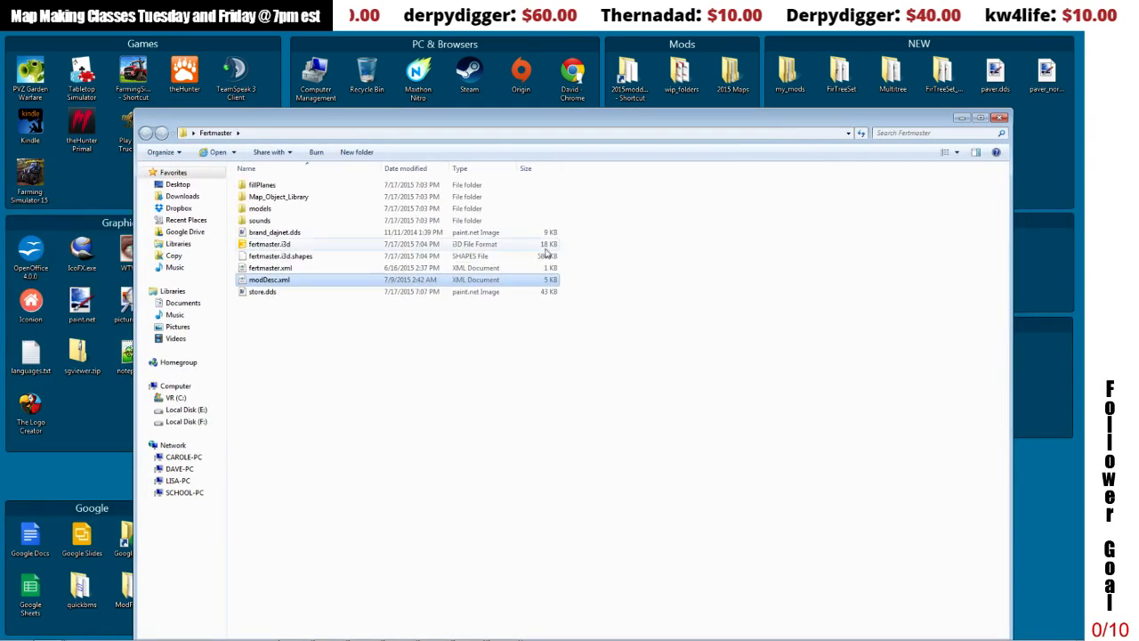
{"action": "right_click", "coordinate": [277, 277]}
{"action": "left_click", "coordinate": [299, 308]}
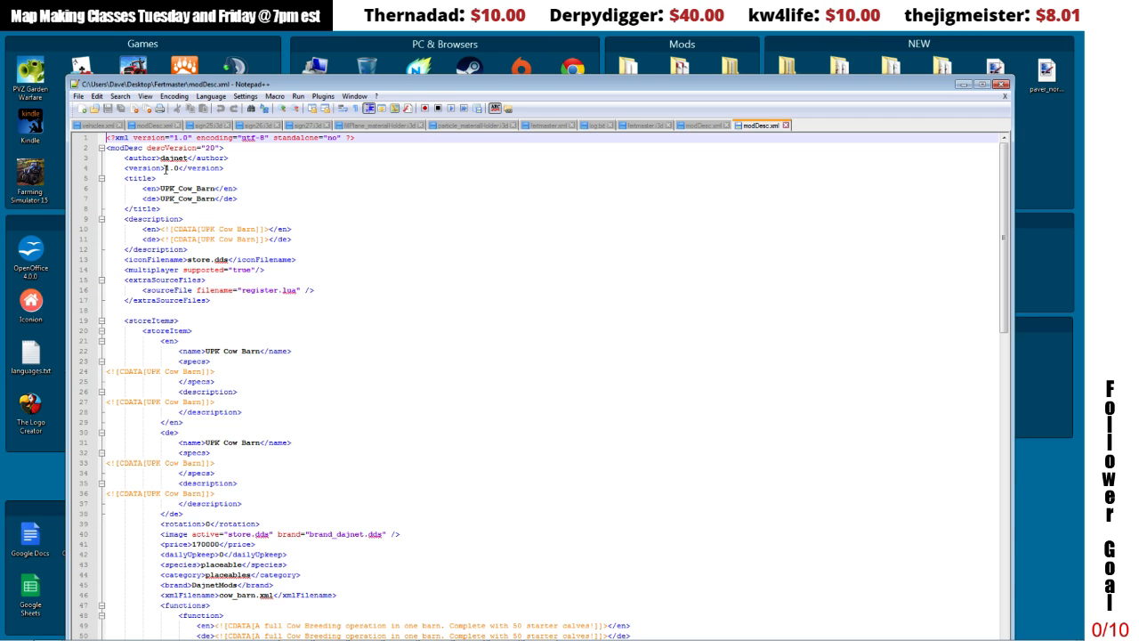
Step: Replace the English and German mod titles in modDesc.xml with fertmaster
{"action": "left_click_drag", "start_coordinate": [164, 168], "coordinate": [216, 189]}
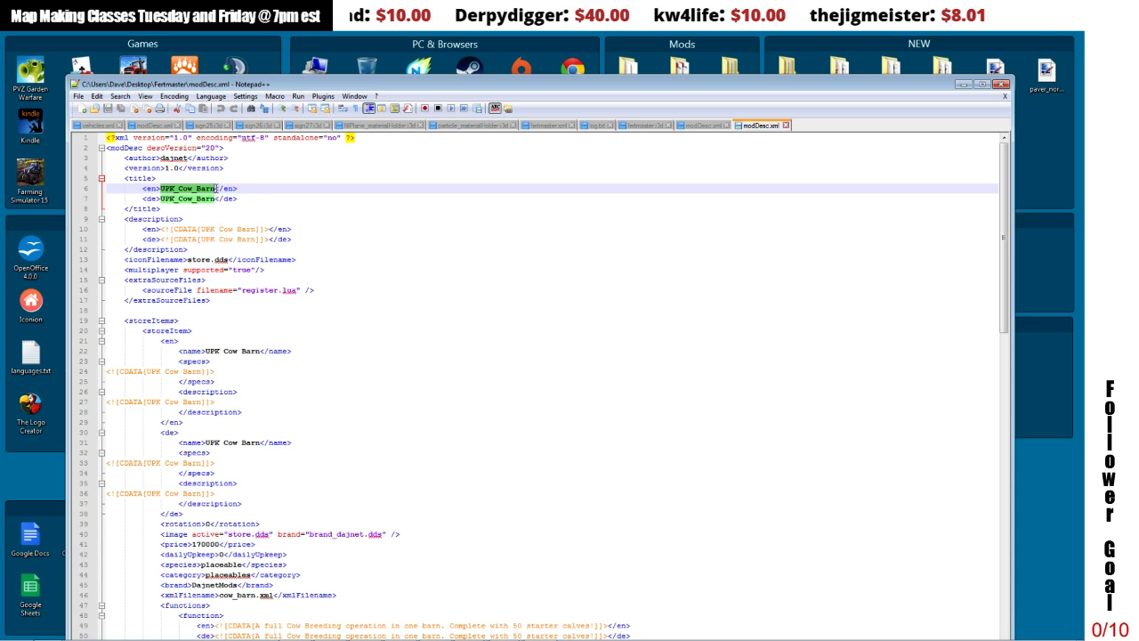
{"action": "type", "text": "fertmaste"}
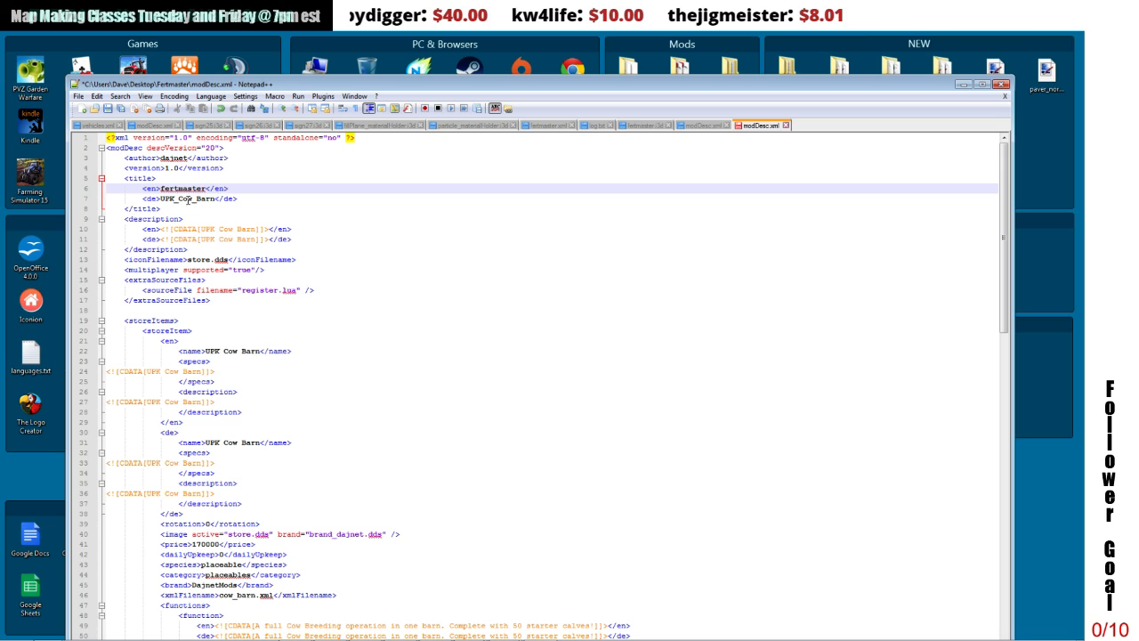
{"action": "double_click", "coordinate": [207, 198]}
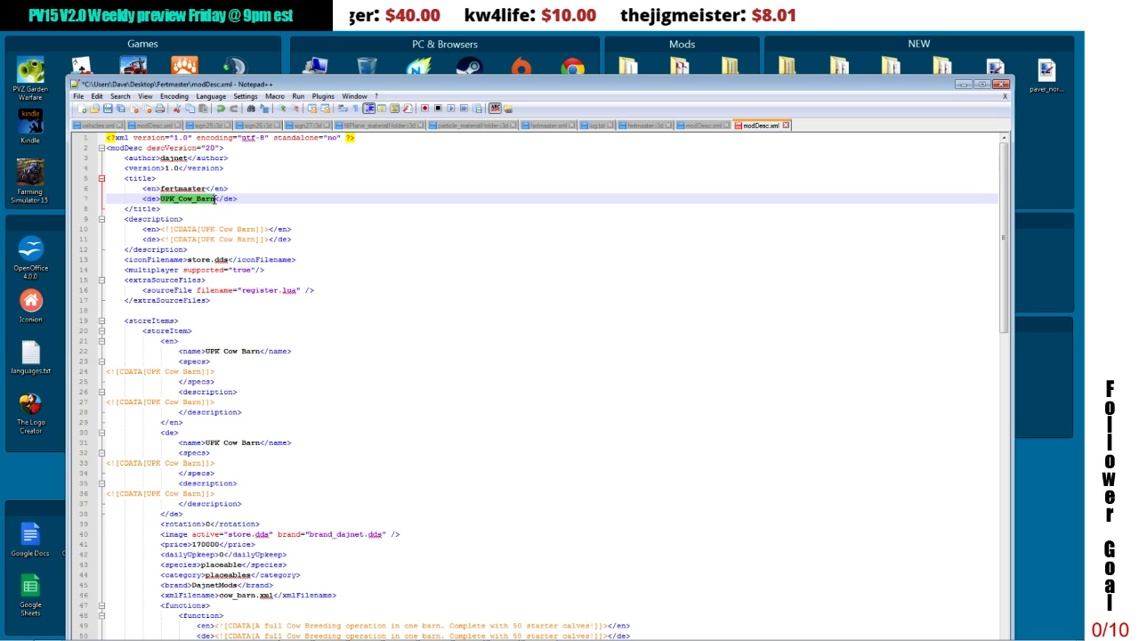
{"action": "type", "text": "fertmaste"}
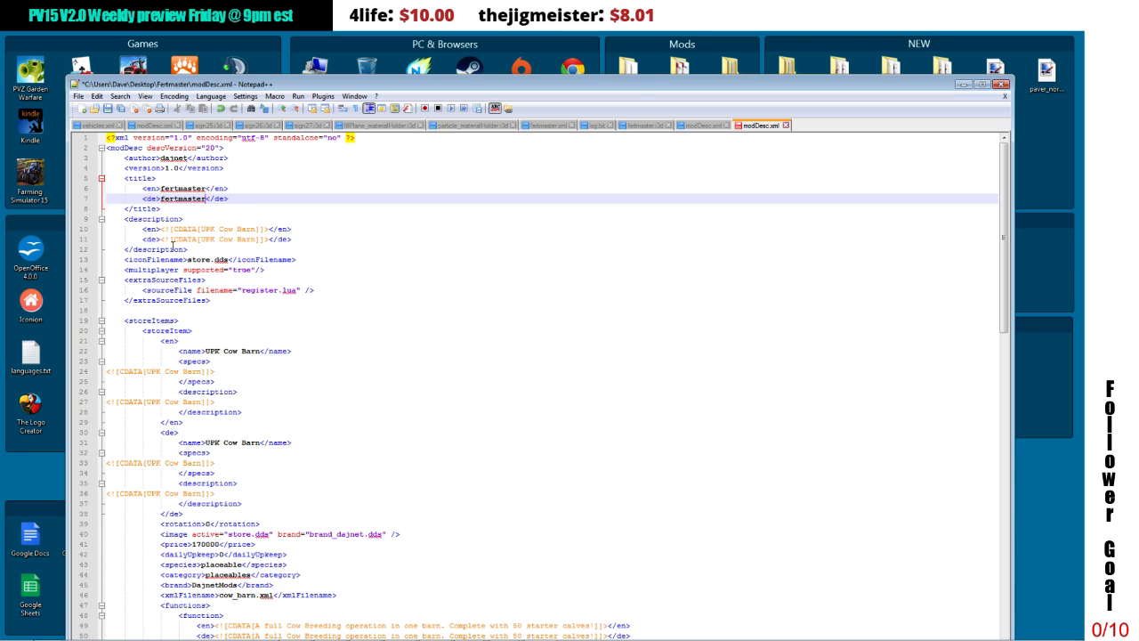
Step: Change the English mod description to "UPK fertmaster" and the German one to "UPK fermaster"
{"action": "left_click_drag", "start_coordinate": [201, 230], "coordinate": [251, 228]}
{"action": "left_click", "coordinate": [221, 229]}
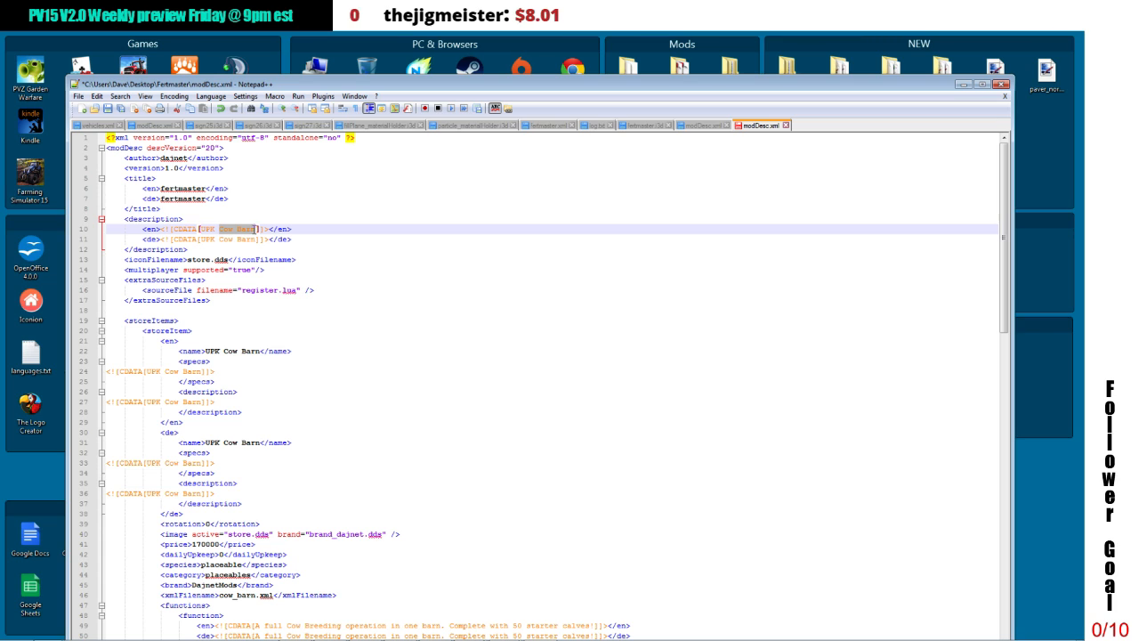
{"action": "type", "text": "fertmaster"}
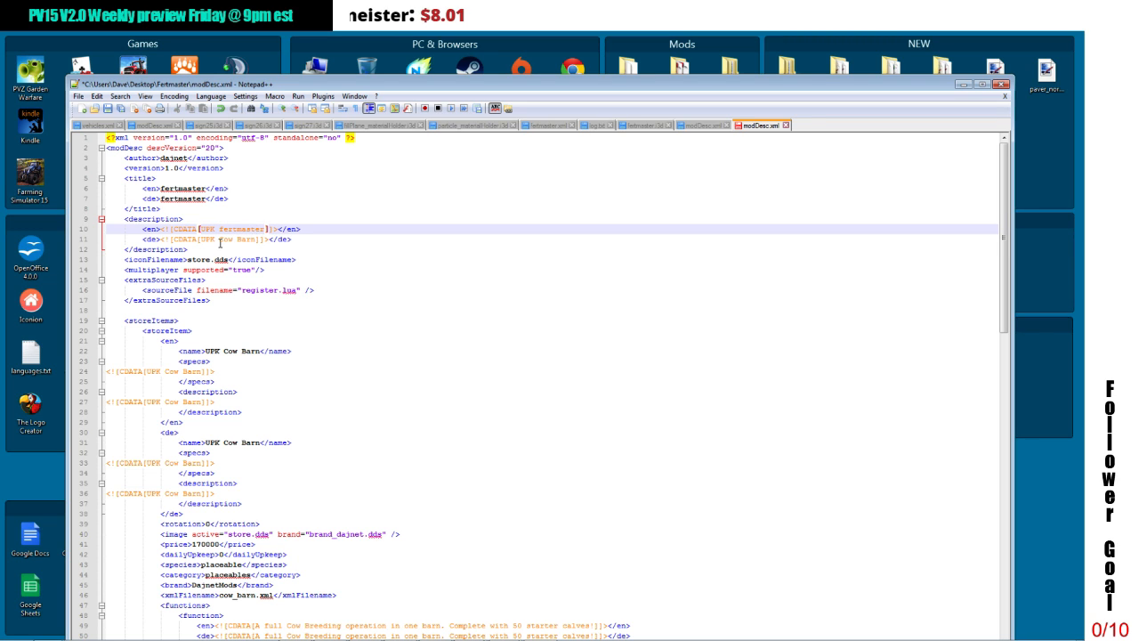
{"action": "left_click_drag", "start_coordinate": [221, 239], "coordinate": [252, 239]}
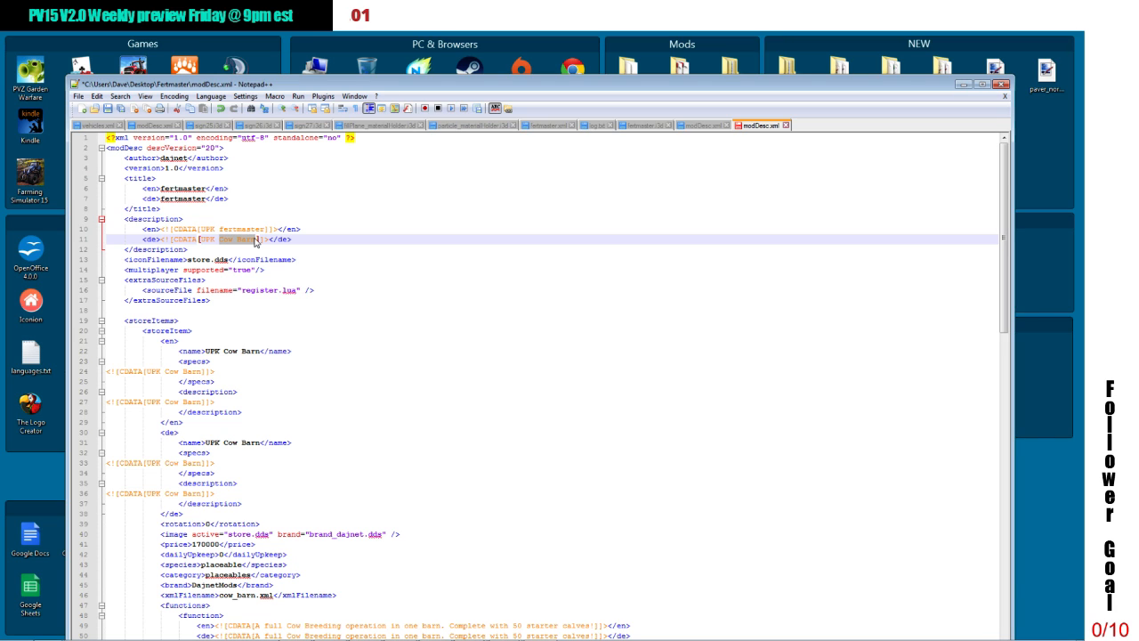
{"action": "type", "text": "fer"}
{"action": "type", "text": "master"}
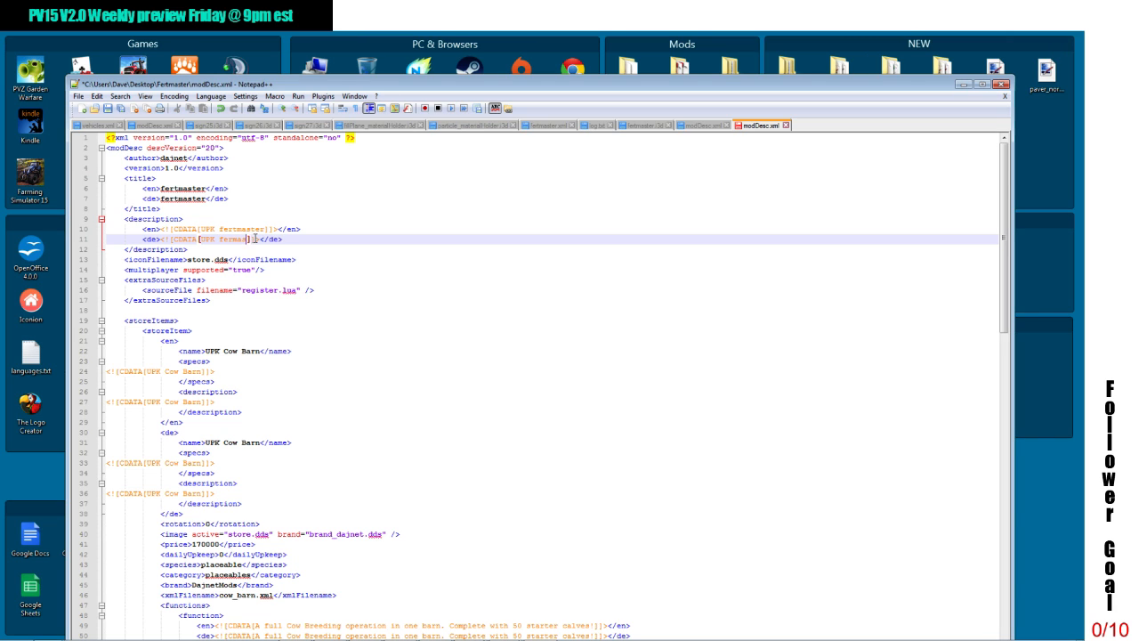
{"action": "left_click", "coordinate": [198, 259]}
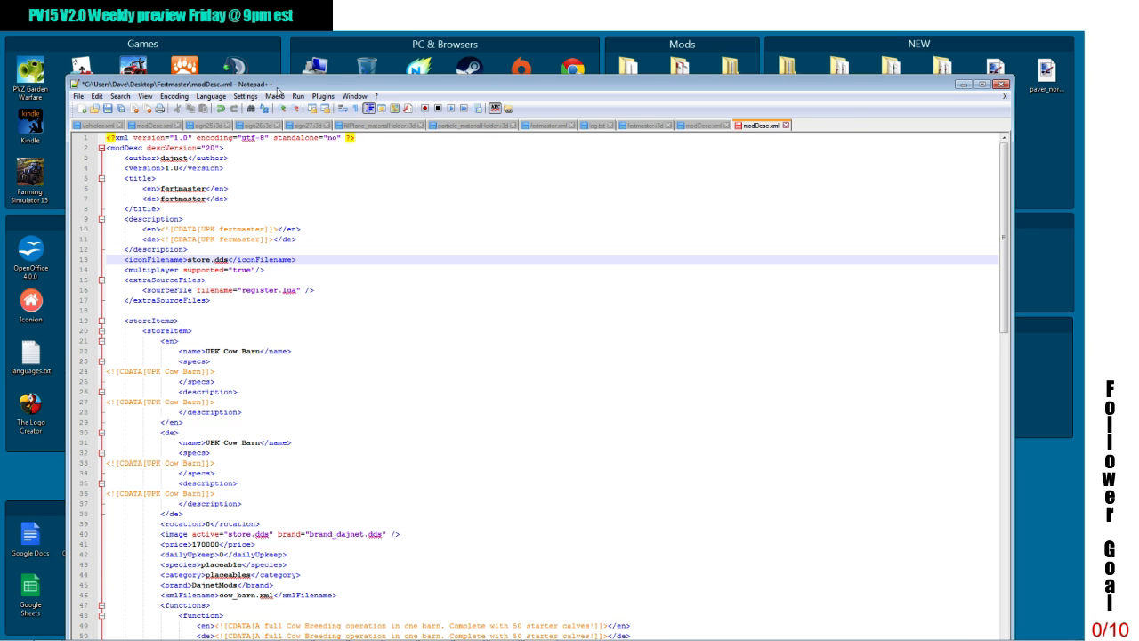
{"action": "mouse_move", "coordinate": [278, 89]}
{"action": "left_mouse_down"}
{"action": "mouse_move", "coordinate": [279, 354]}
{"action": "mouse_move", "coordinate": [288, 81]}
{"action": "left_mouse_up"}
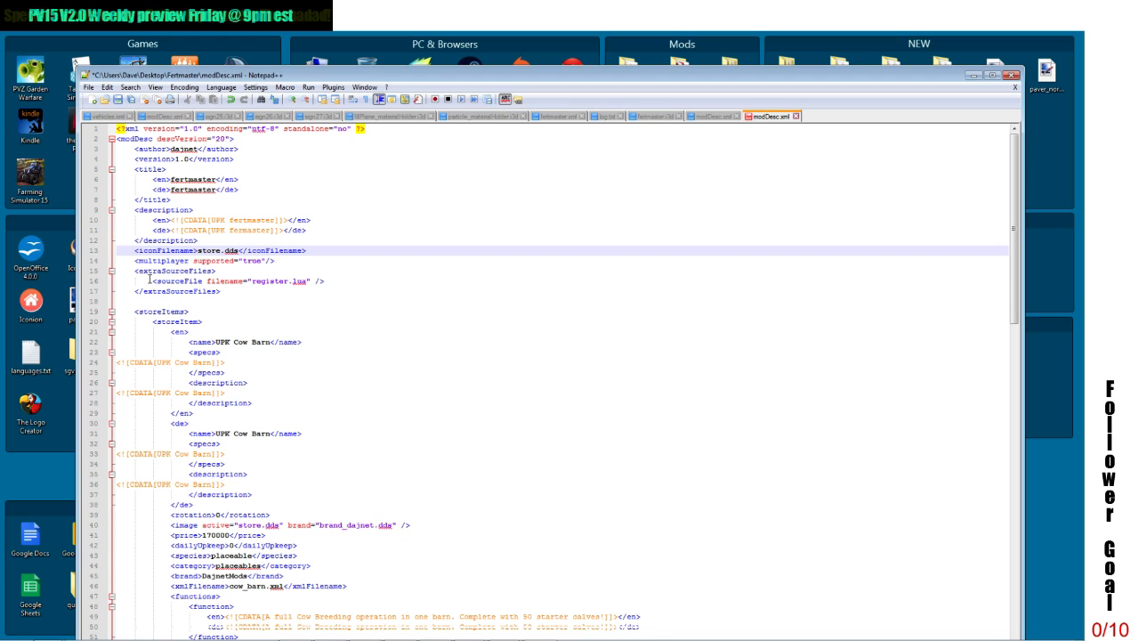
{"action": "left_click_drag", "start_coordinate": [152, 281], "coordinate": [337, 278]}
{"action": "key", "text": "ctrl+x"}
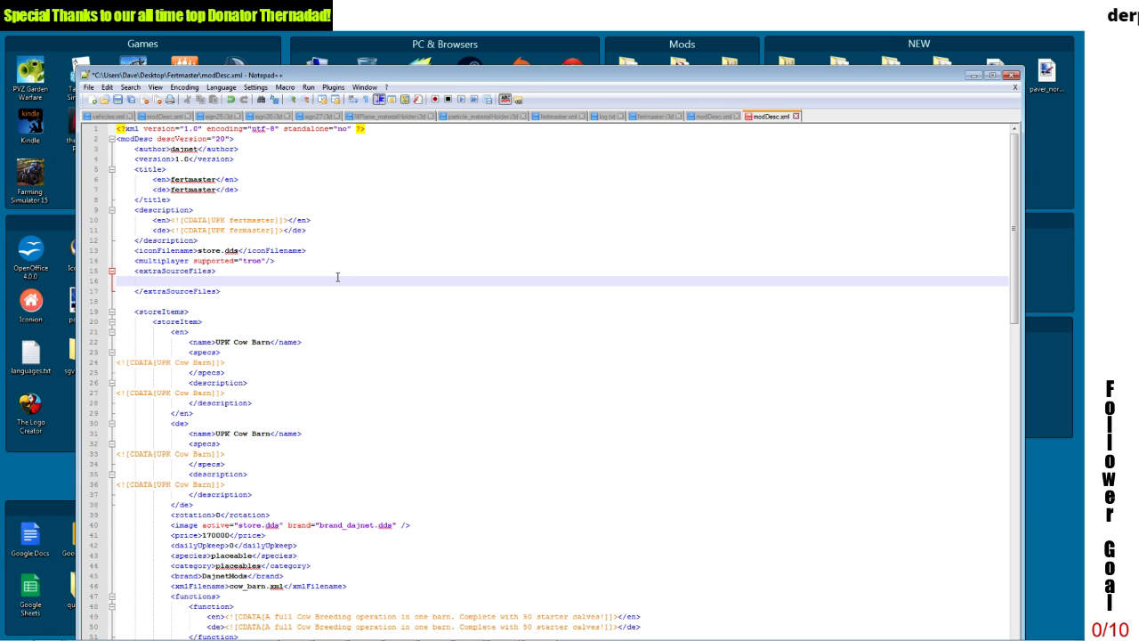
{"action": "key", "text": "ctrl+v"}
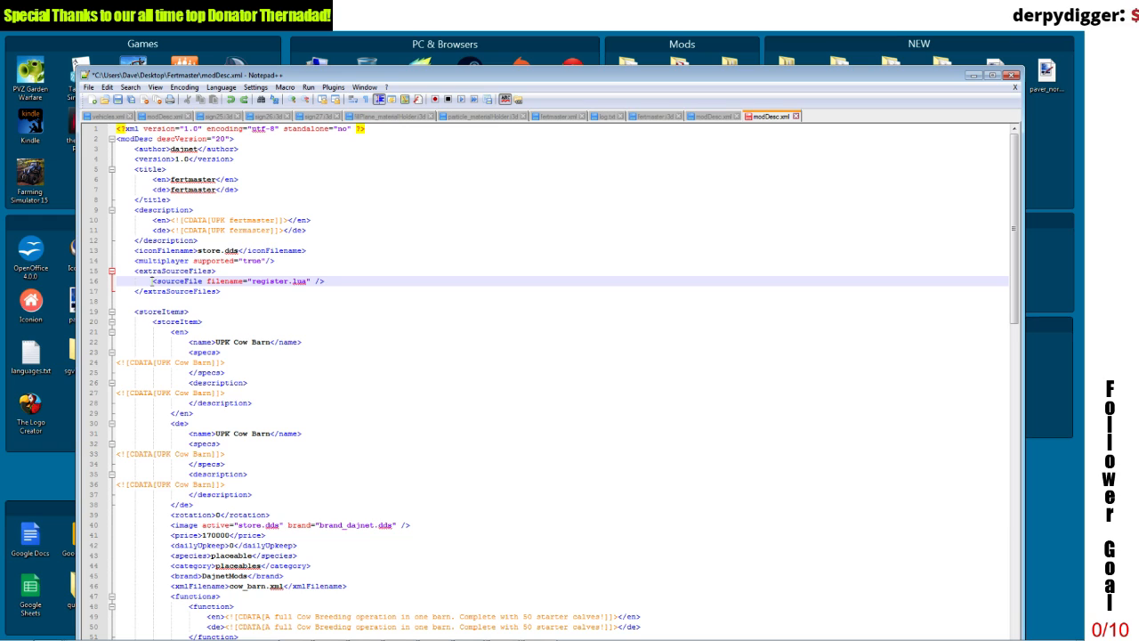
Step: Comment out the register.lua sourceFile line inside extraSourceFiles with <!-- and -->
{"action": "type", "text": "<!-"}
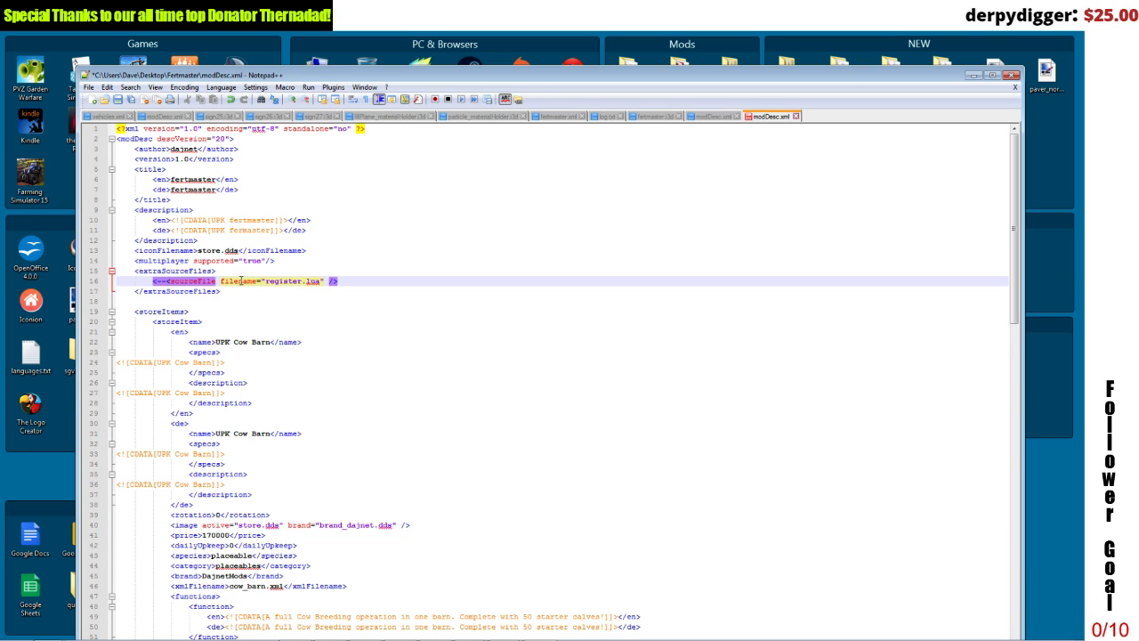
{"action": "type", "text": "-"}
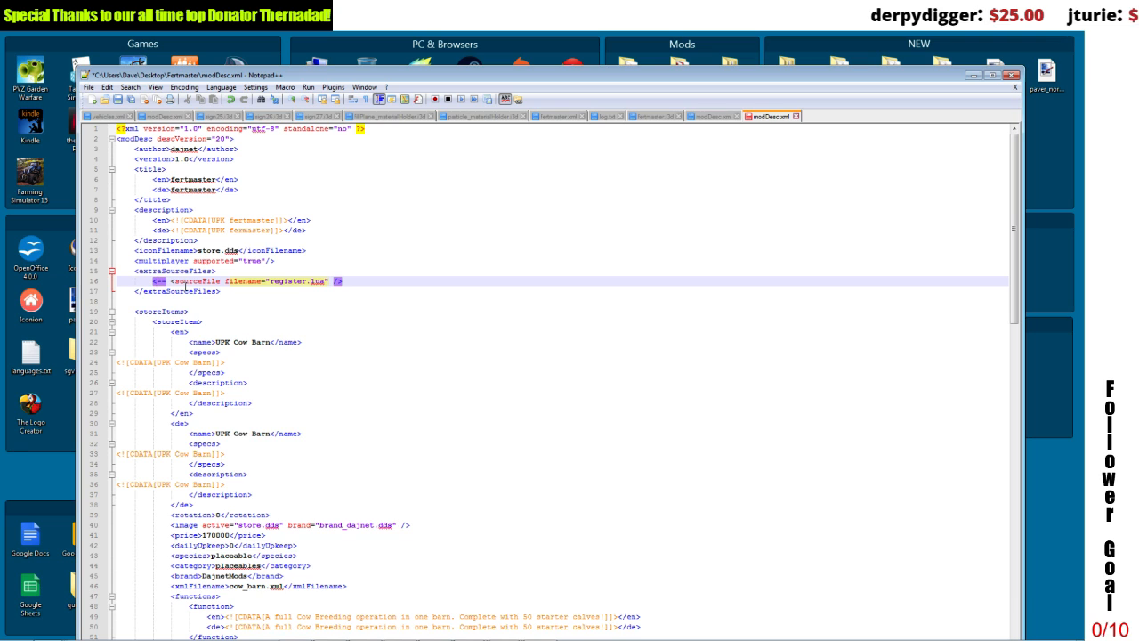
{"action": "left_click", "coordinate": [365, 280]}
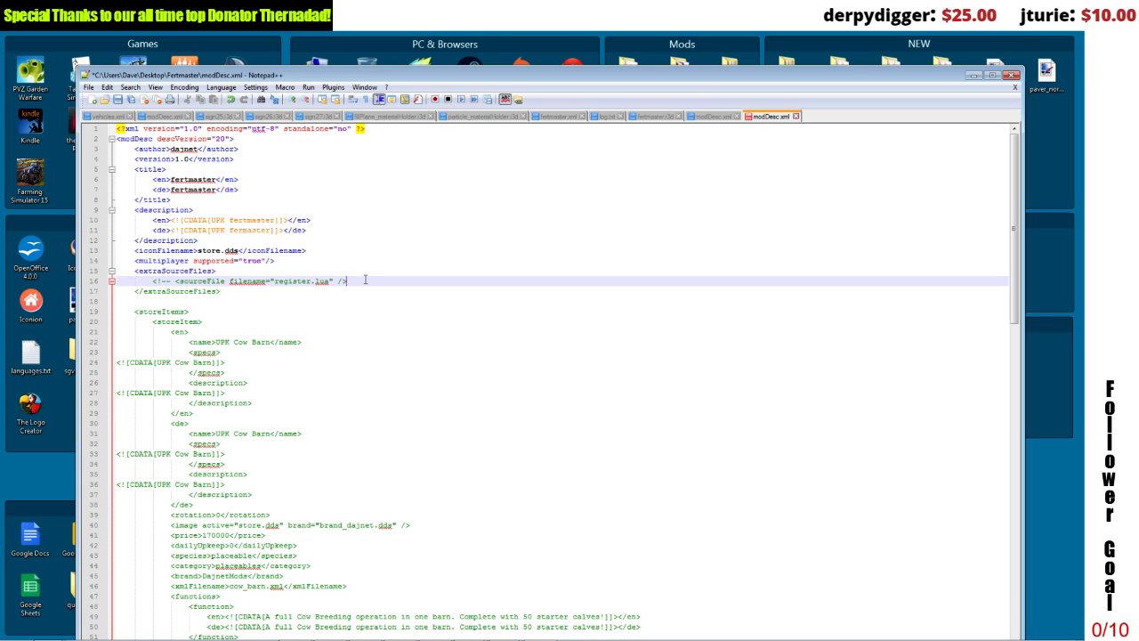
{"action": "type", "text": ">"}
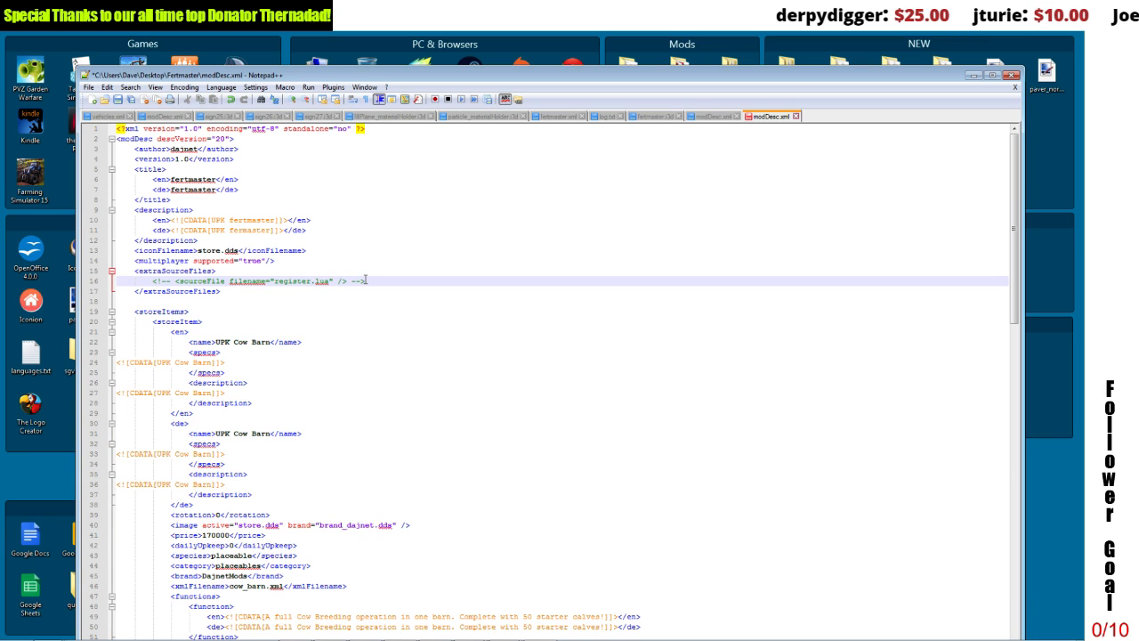
{"action": "left_click", "coordinate": [340, 335]}
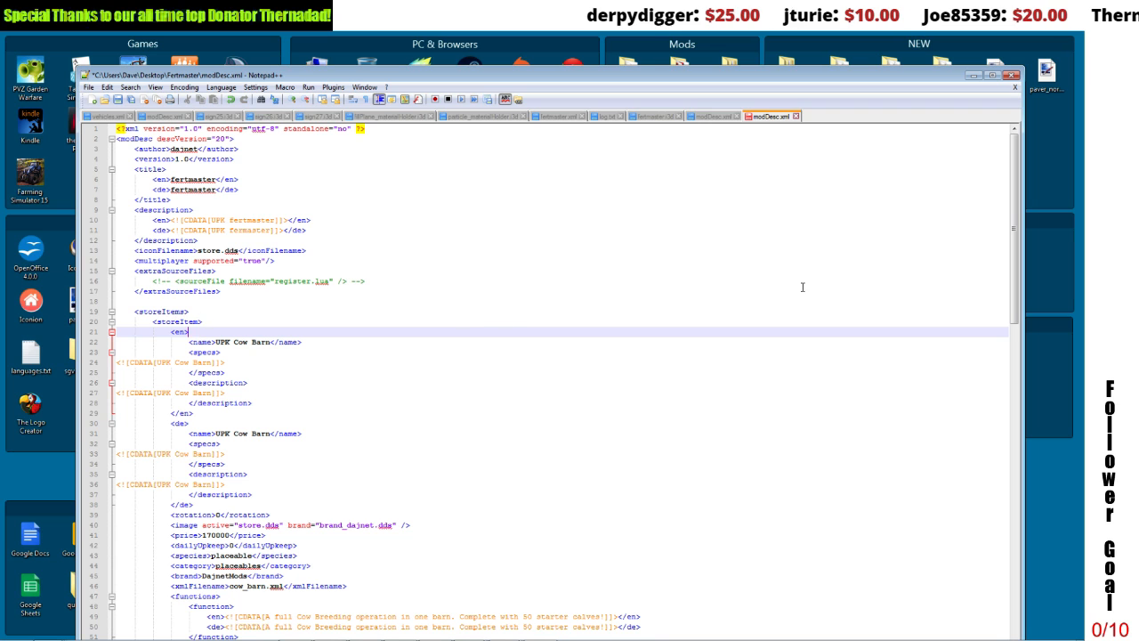
Step: Delete the UPK Pig Barn and UPK Chicken Barn storeItem blocks, keeping only the UPK Cow Barn entry
{"action": "left_click_drag", "start_coordinate": [1015, 264], "coordinate": [1015, 303]}
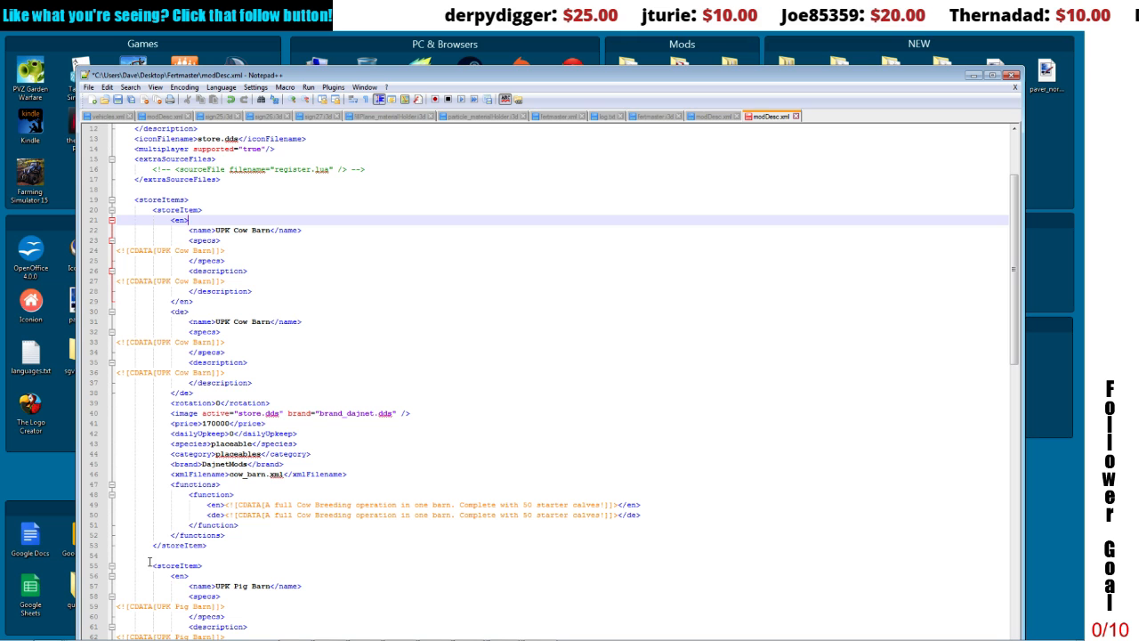
{"action": "left_click_drag", "start_coordinate": [149, 562], "coordinate": [299, 620]}
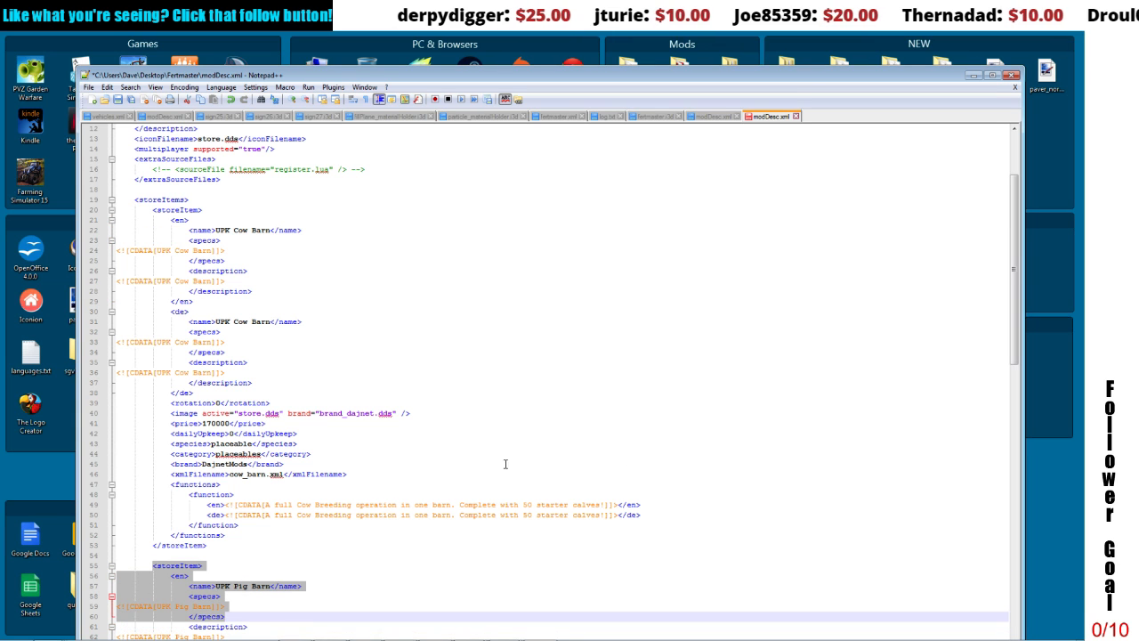
{"action": "left_click_drag", "start_coordinate": [1016, 291], "coordinate": [1032, 436]}
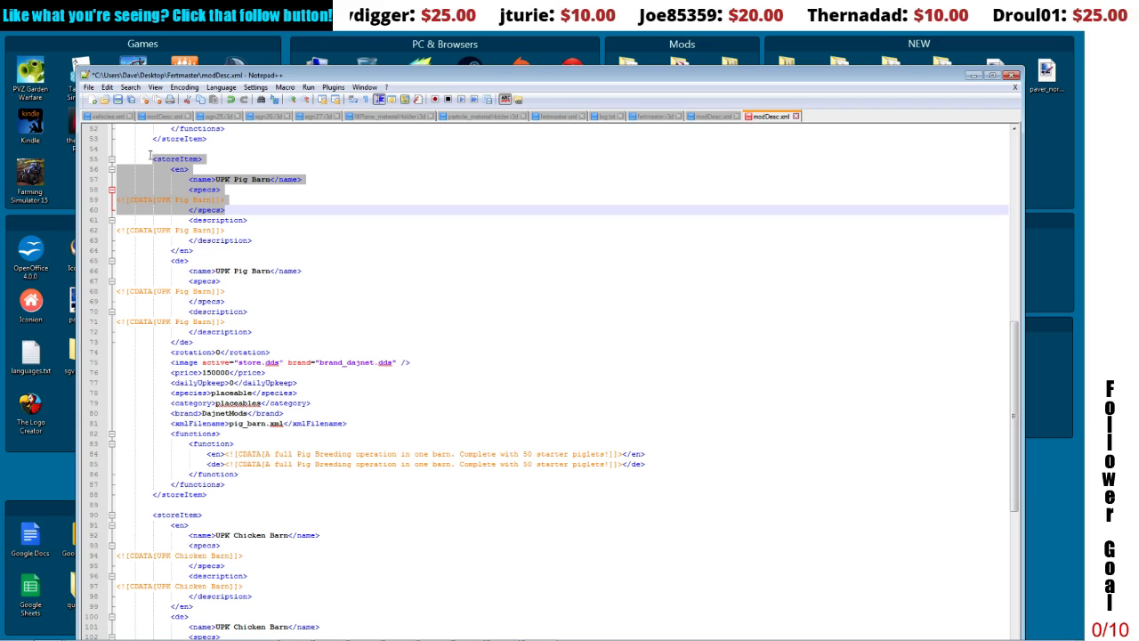
{"action": "left_click_drag", "start_coordinate": [150, 155], "coordinate": [356, 490]}
{"action": "key", "text": "Delete"}
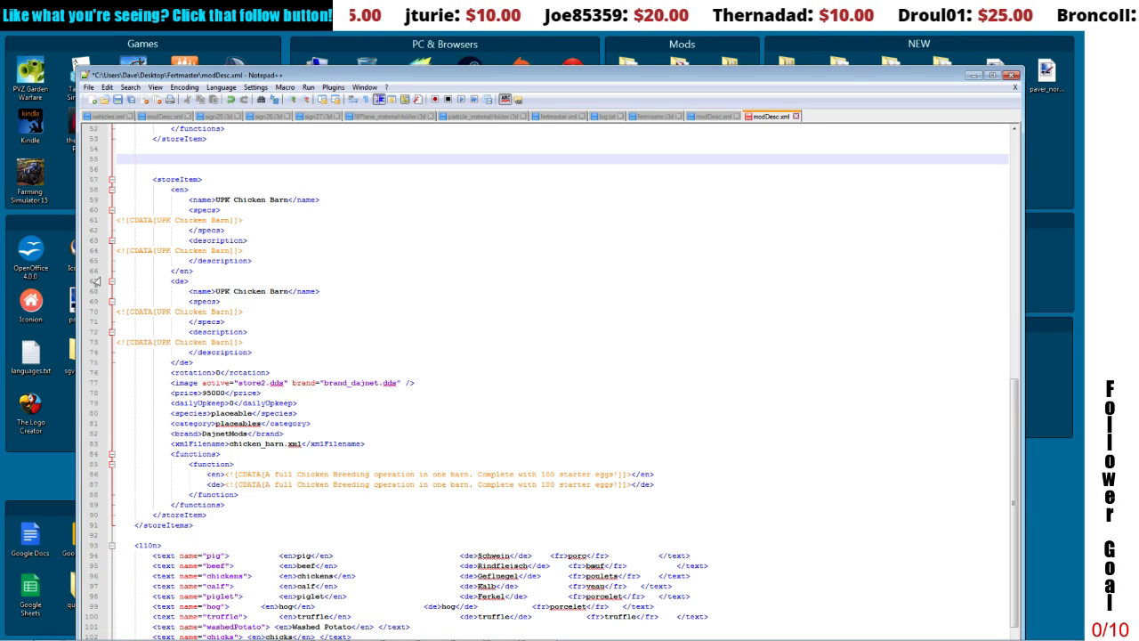
{"action": "left_click_drag", "start_coordinate": [156, 149], "coordinate": [295, 512]}
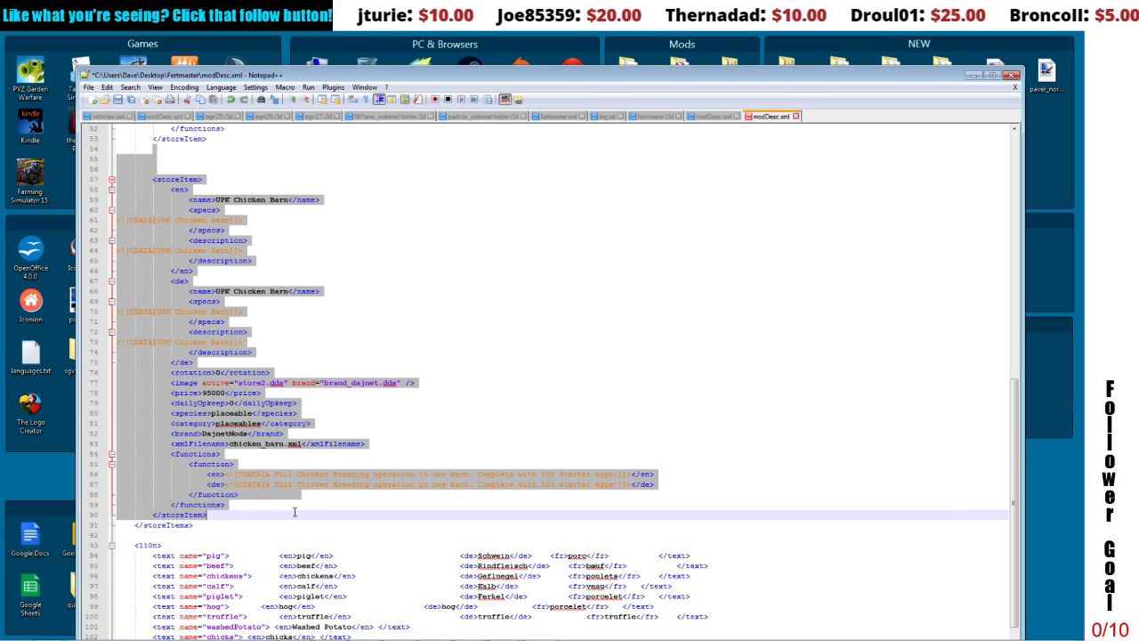
{"action": "key", "text": "Delete"}
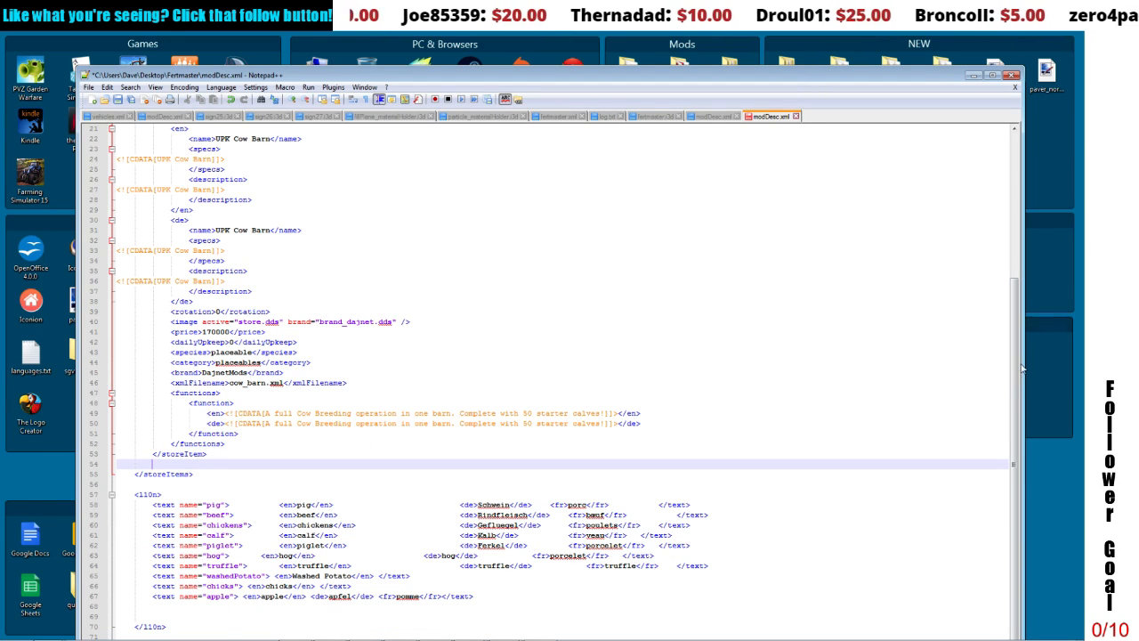
{"action": "scroll", "coordinate": [451, 245], "scroll_direction": "up", "scroll_amount": 1}
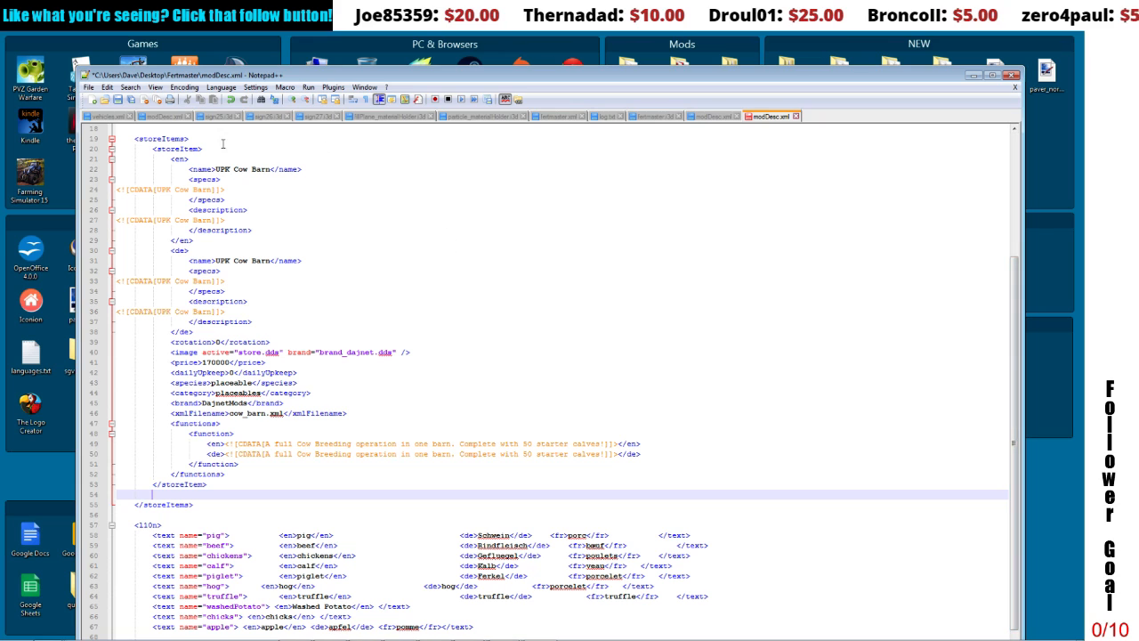
{"action": "left_click", "coordinate": [214, 149]}
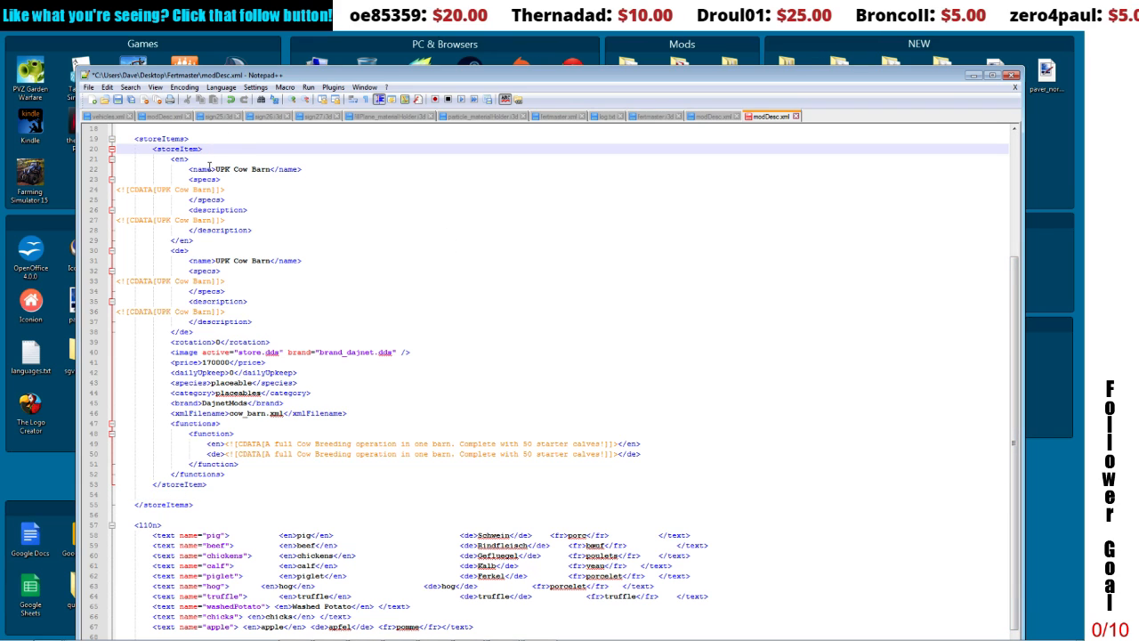
{"action": "left_click", "coordinate": [144, 139]}
{"action": "left_click", "coordinate": [152, 148]}
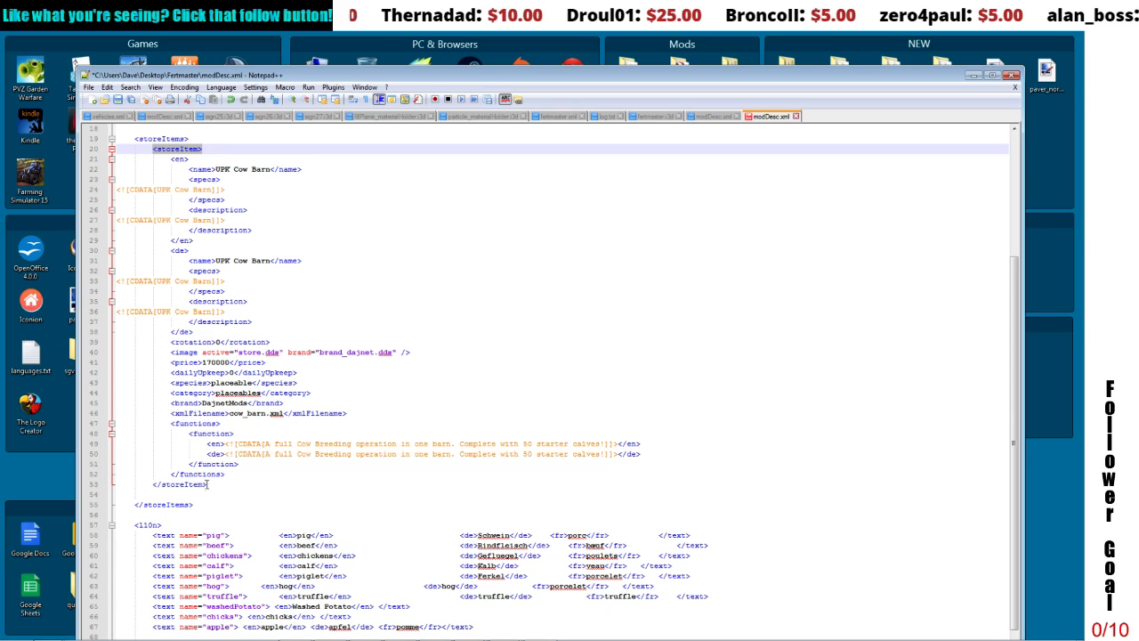
{"action": "left_click", "coordinate": [202, 486]}
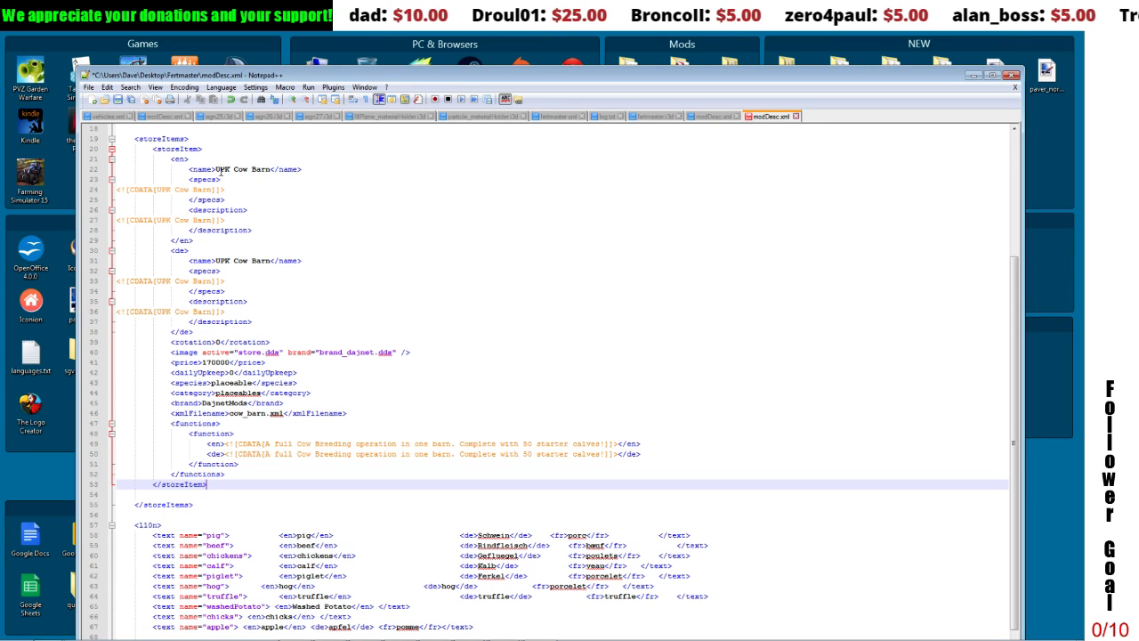
Step: Change the English store item name, specs and description in modDesc.xml to "UPK fertmaster"
{"action": "left_click_drag", "start_coordinate": [216, 170], "coordinate": [270, 169]}
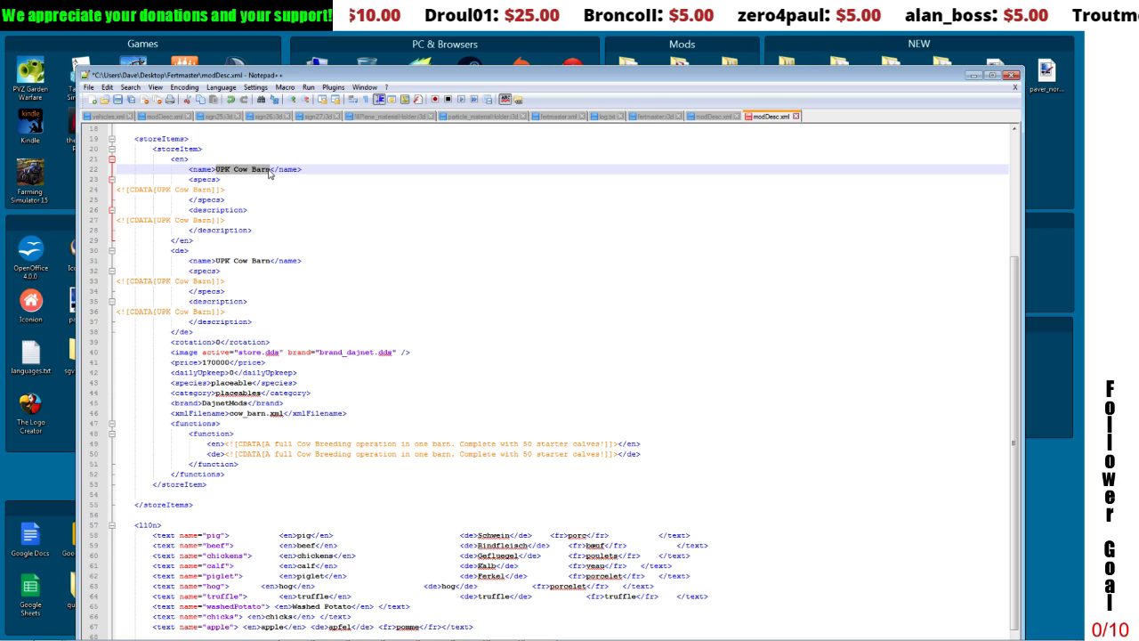
{"action": "type", "text": "UPK F"}
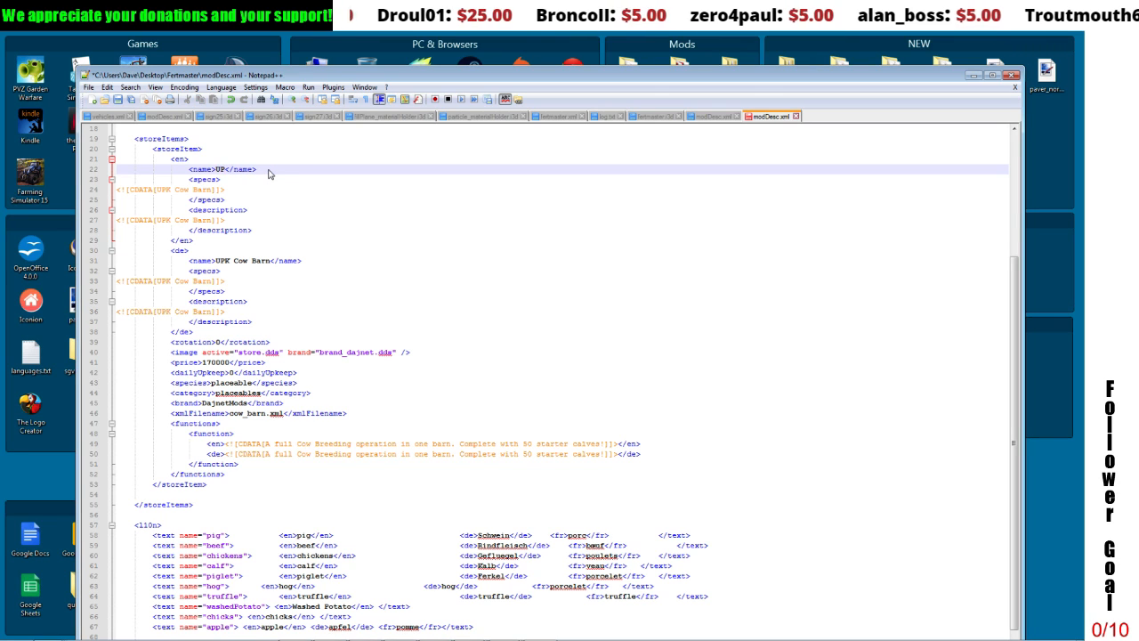
{"action": "type", "text": "ertmaster"}
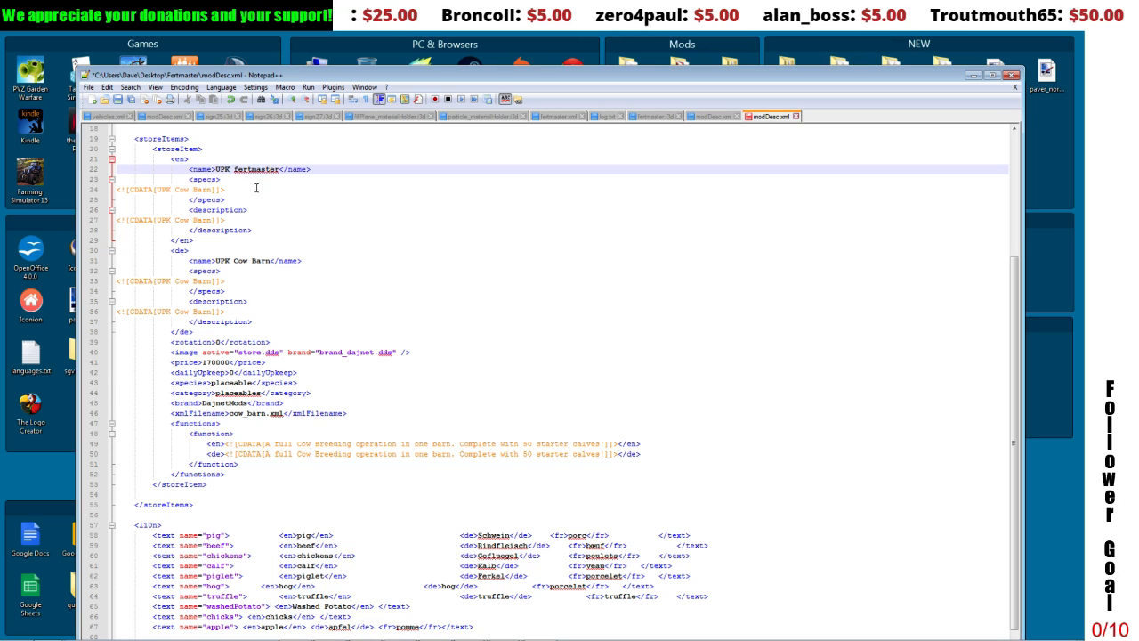
{"action": "left_click_drag", "start_coordinate": [173, 189], "coordinate": [211, 191]}
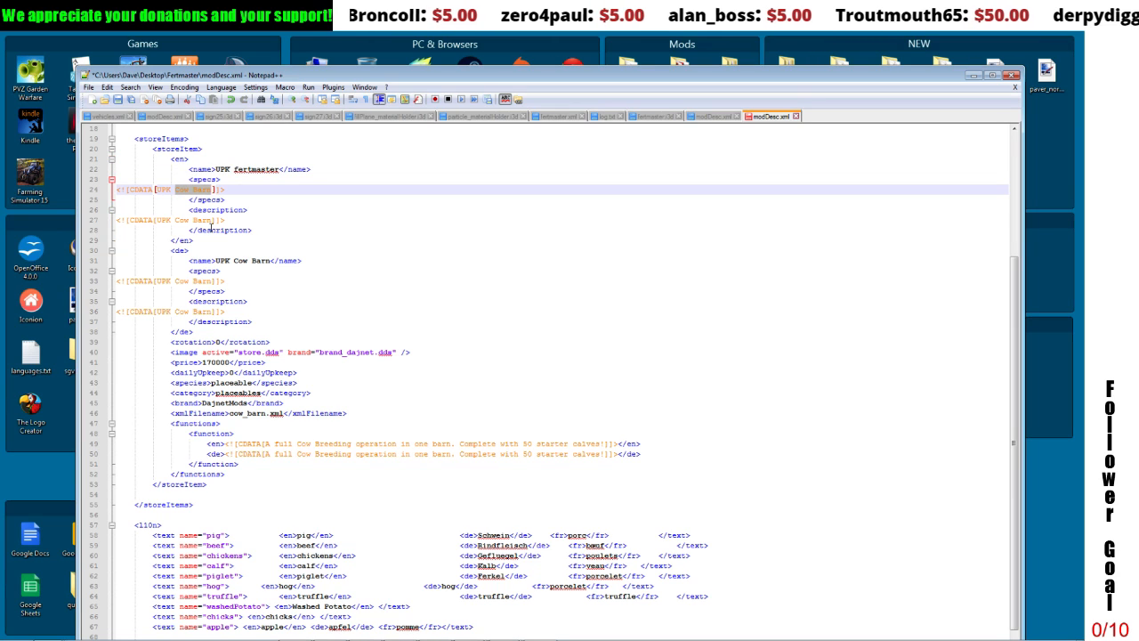
{"action": "type", "text": "fertmas"}
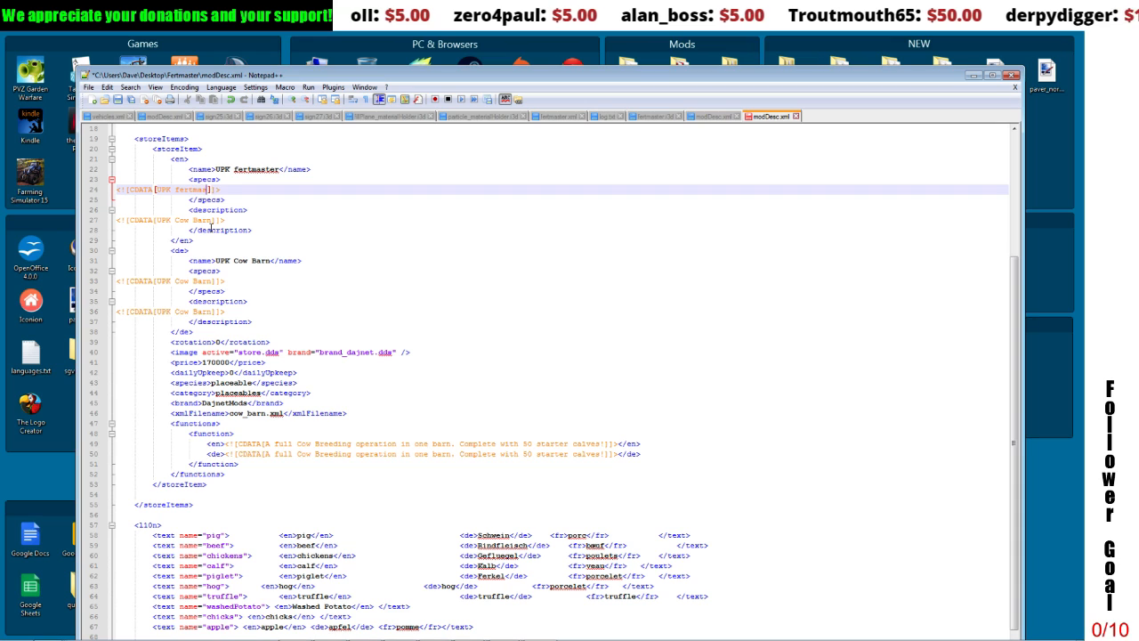
{"action": "type", "text": "ter"}
{"action": "left_click_drag", "start_coordinate": [174, 220], "coordinate": [213, 220]}
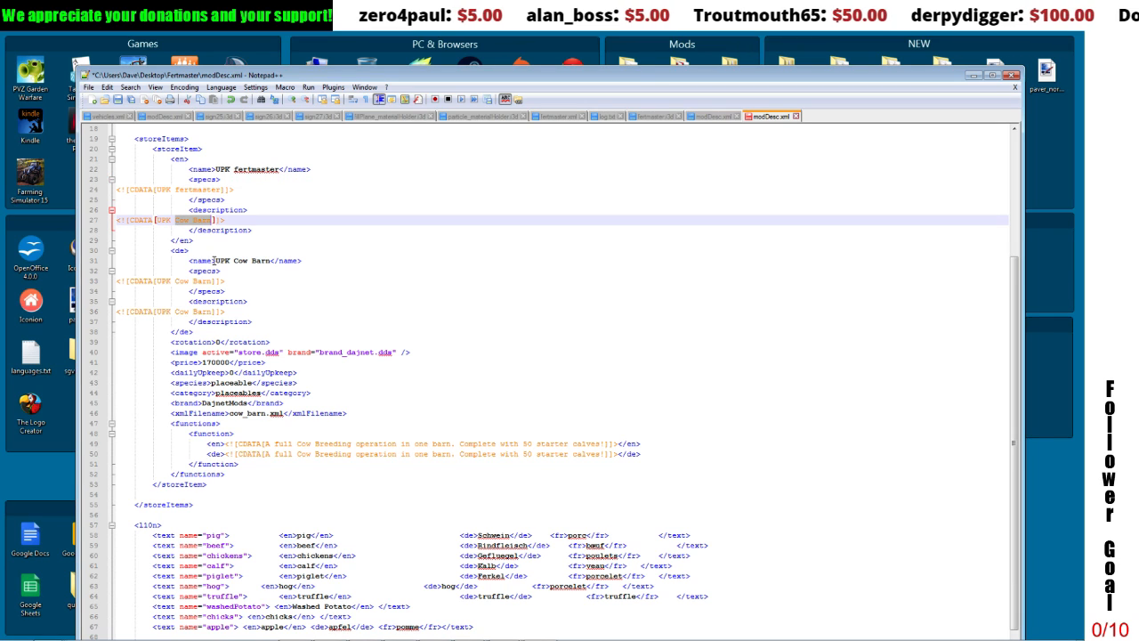
{"action": "type", "text": "fertmaste"}
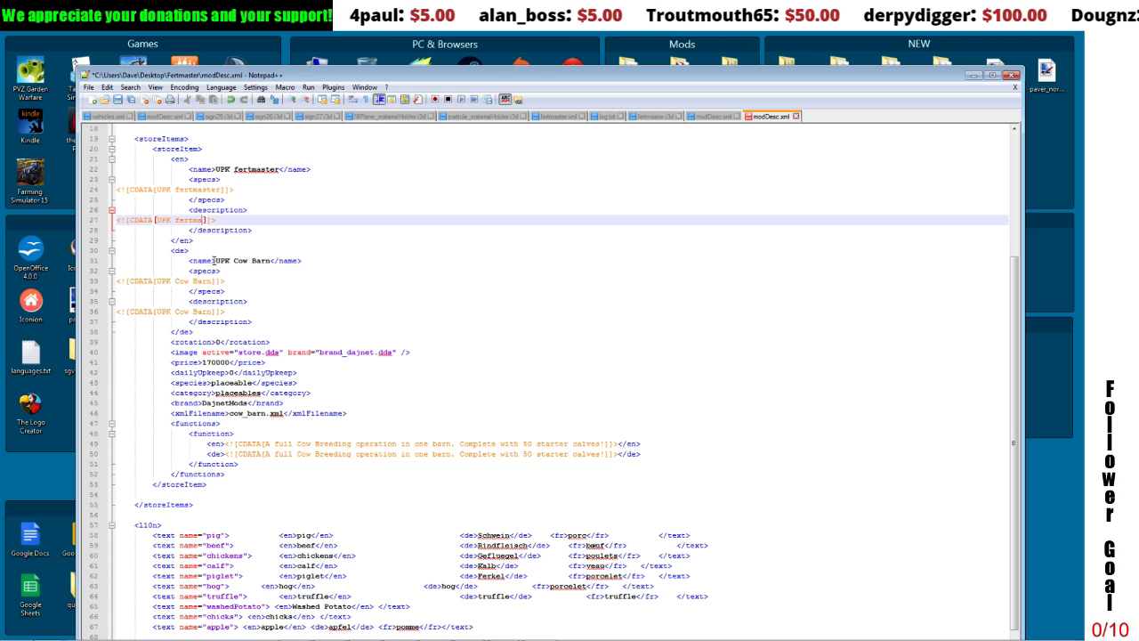
{"action": "type", "text": "r"}
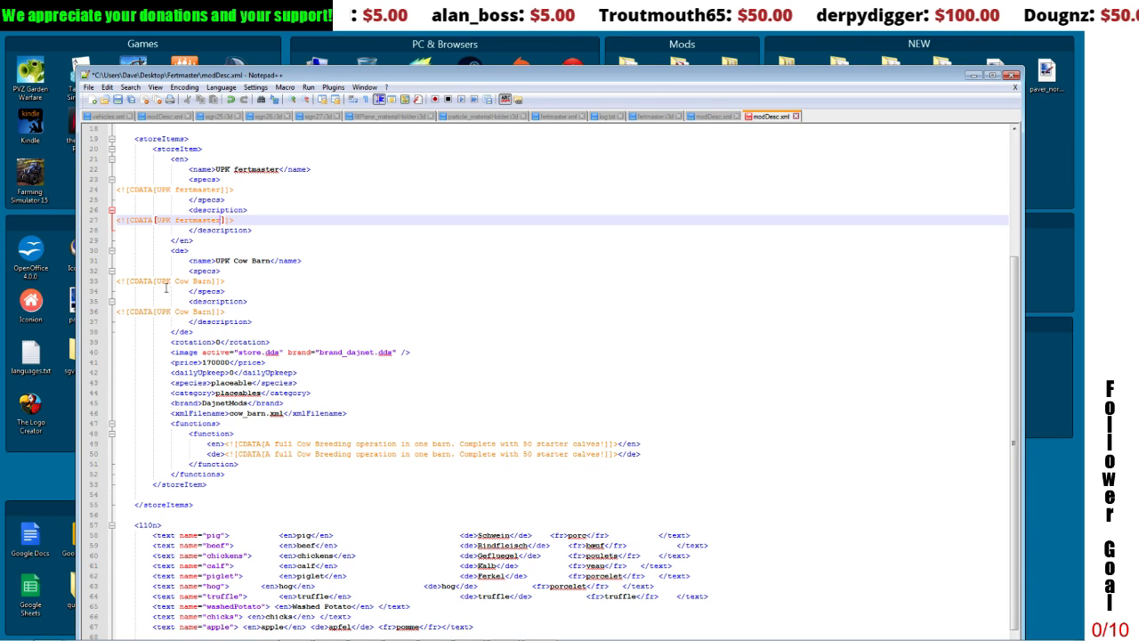
Step: Change the German store item specs and description to "UPK fertmaster"
{"action": "left_click", "coordinate": [158, 281]}
{"action": "left_click_drag", "start_coordinate": [158, 281], "coordinate": [211, 281]}
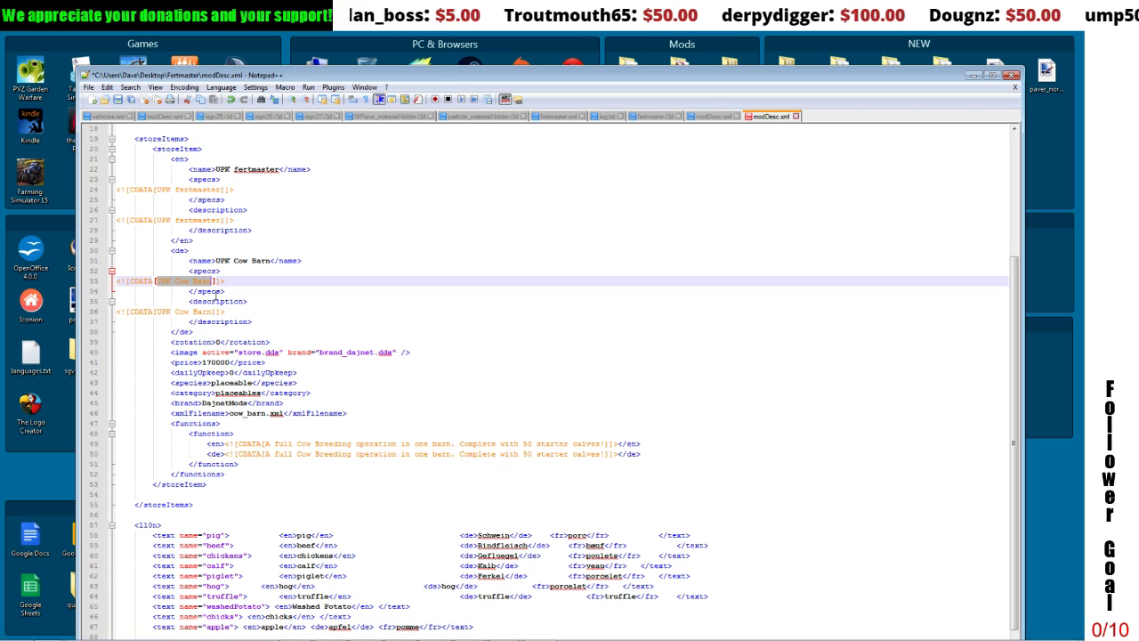
{"action": "type", "text": "3"}
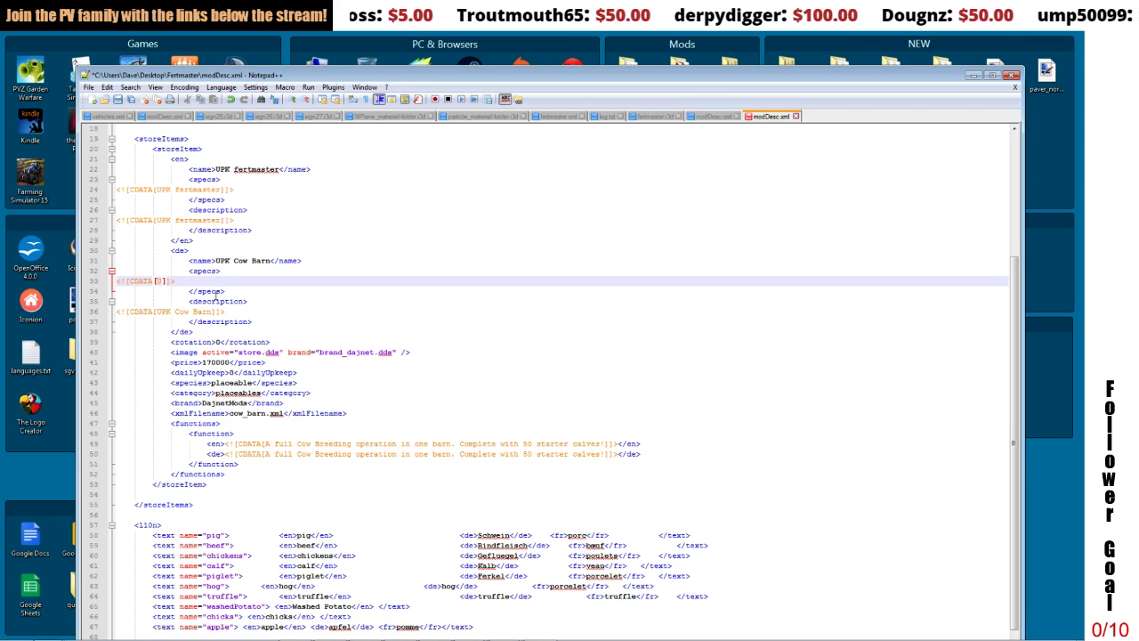
{"action": "key", "text": "BackSpace"}
{"action": "type", "text": "UPK fertm"}
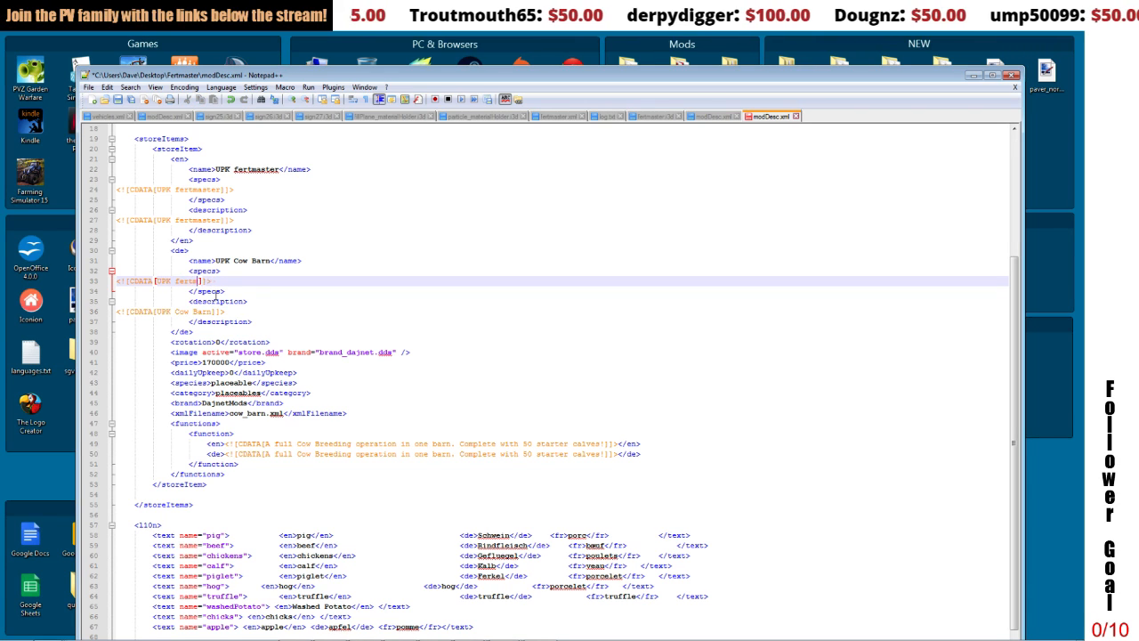
{"action": "type", "text": "aster"}
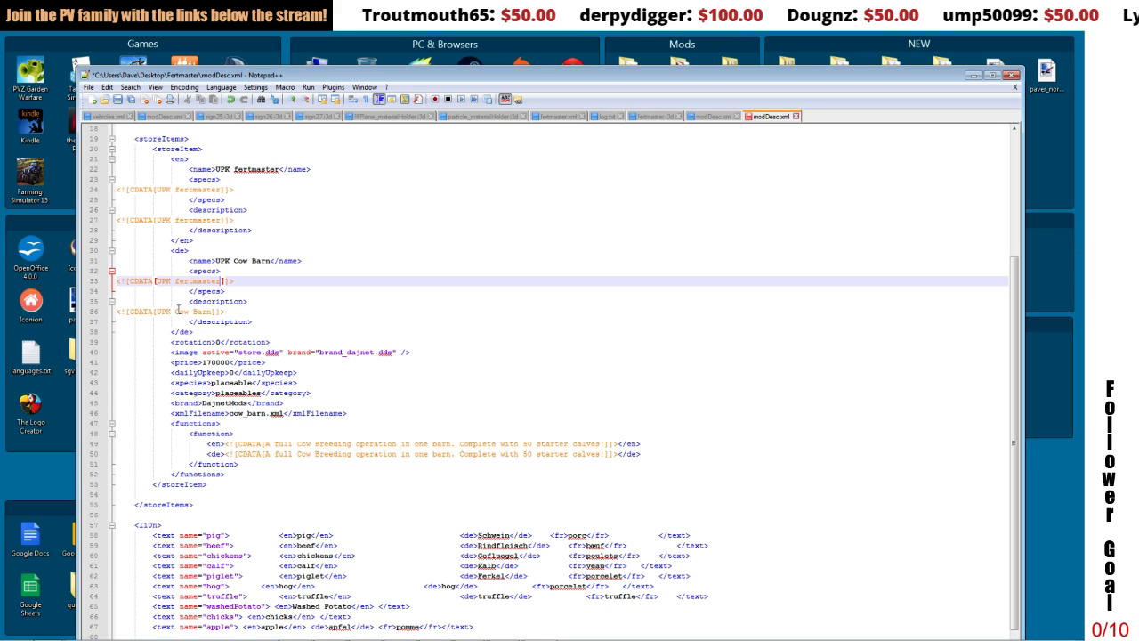
{"action": "left_click_drag", "start_coordinate": [176, 311], "coordinate": [212, 313]}
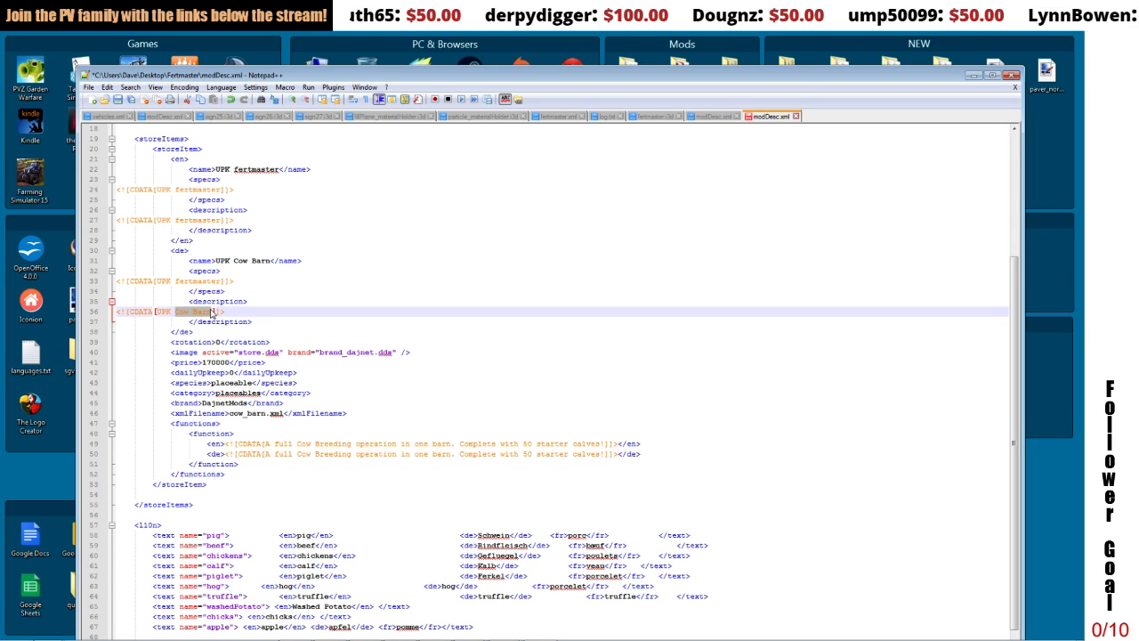
{"action": "type", "text": "fertmaster"}
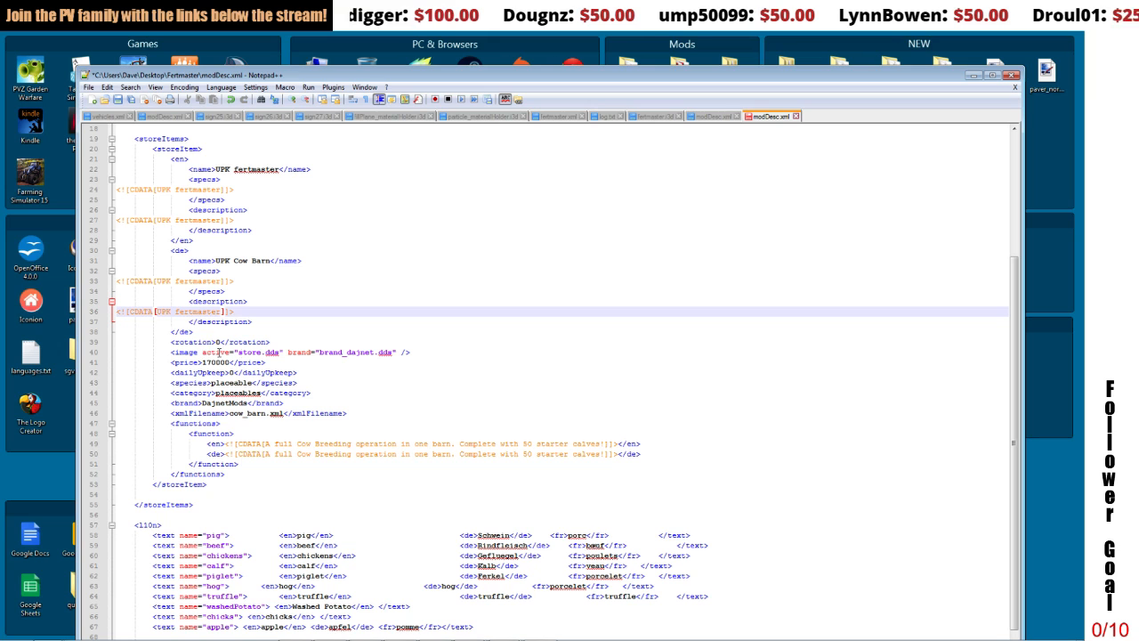
Step: Check the store item's image file names against the Fertmaster folder and set the item's price to 75000
{"action": "left_click", "coordinate": [242, 353]}
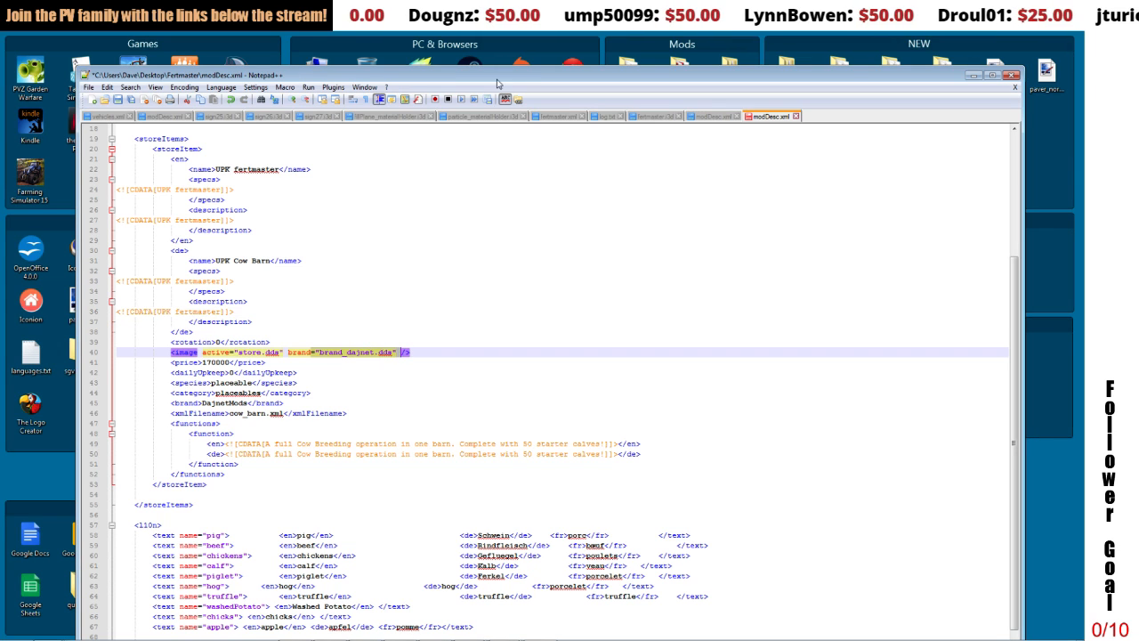
{"action": "left_click_drag", "start_coordinate": [497, 80], "coordinate": [512, 401]}
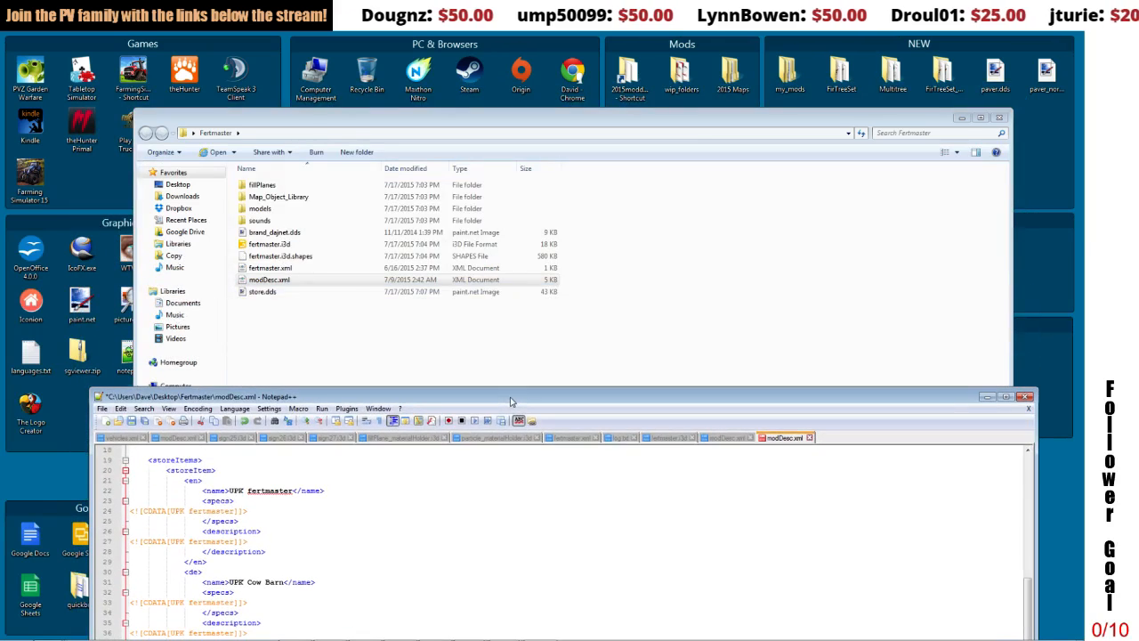
{"action": "left_click", "coordinate": [251, 234]}
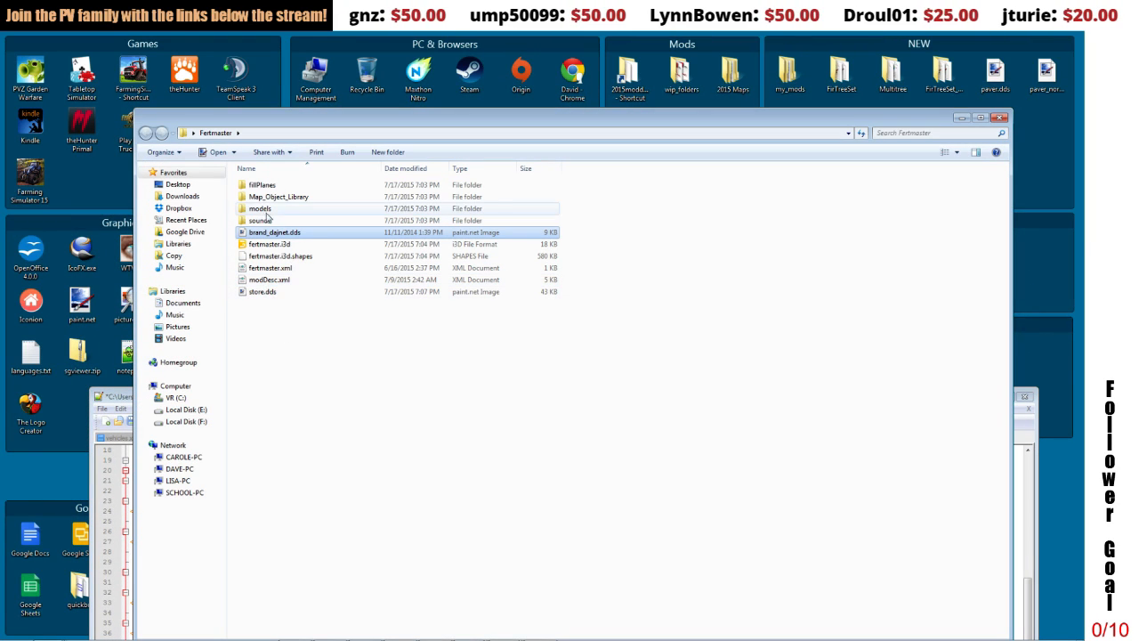
{"action": "left_click", "coordinate": [287, 326]}
{"action": "left_click_drag", "start_coordinate": [132, 396], "coordinate": [143, 109]}
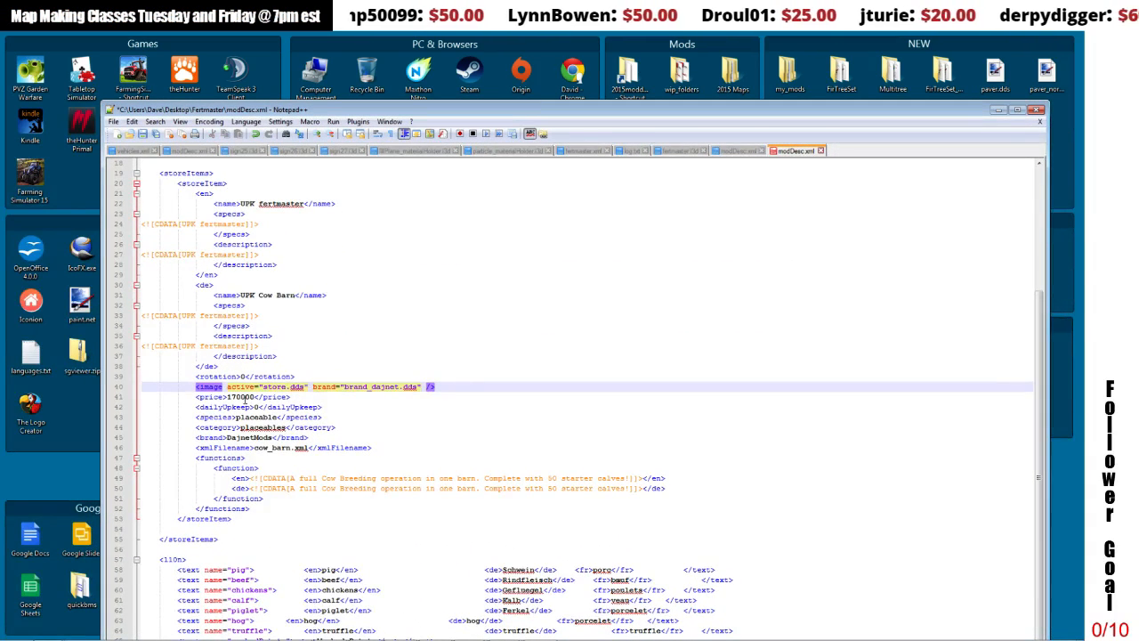
{"action": "double_click", "coordinate": [233, 396]}
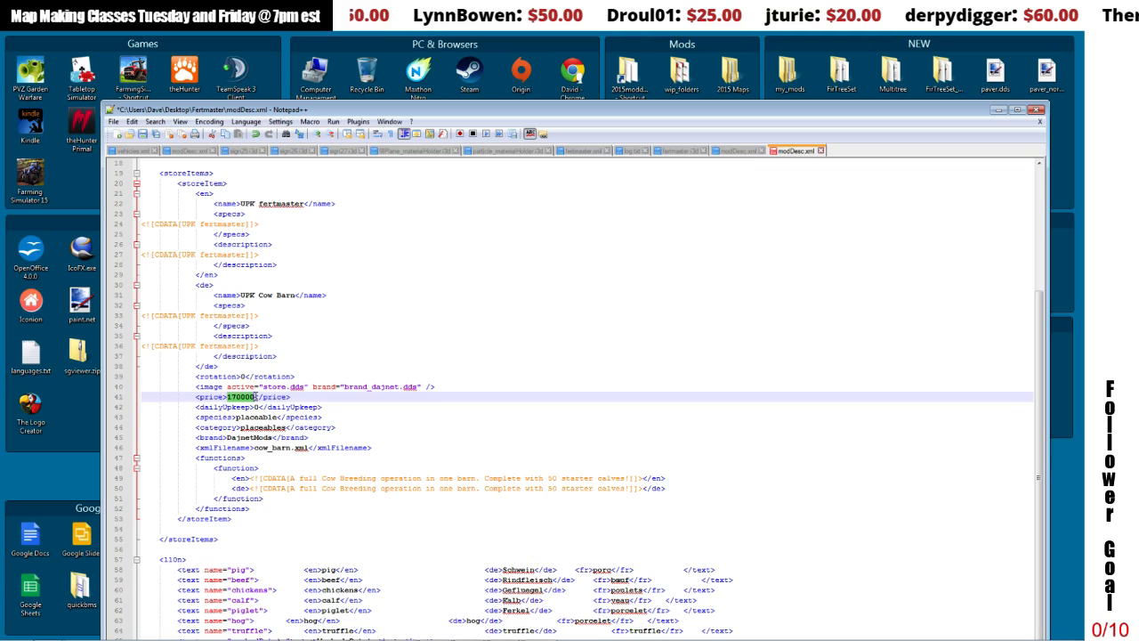
{"action": "type", "text": "75000"}
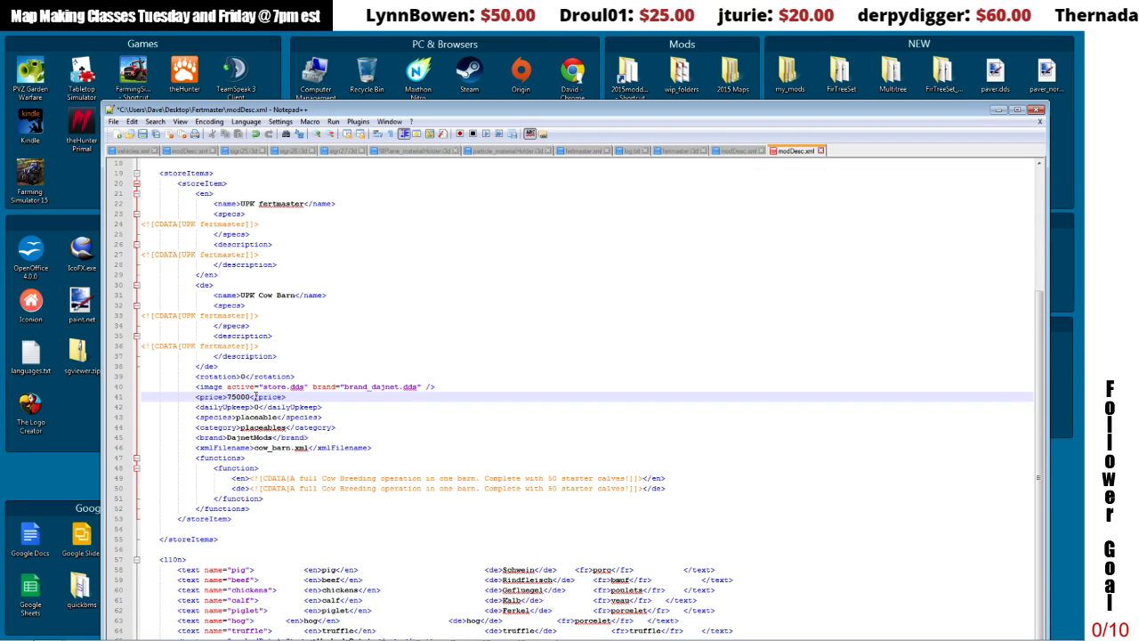
{"action": "left_click", "coordinate": [261, 418]}
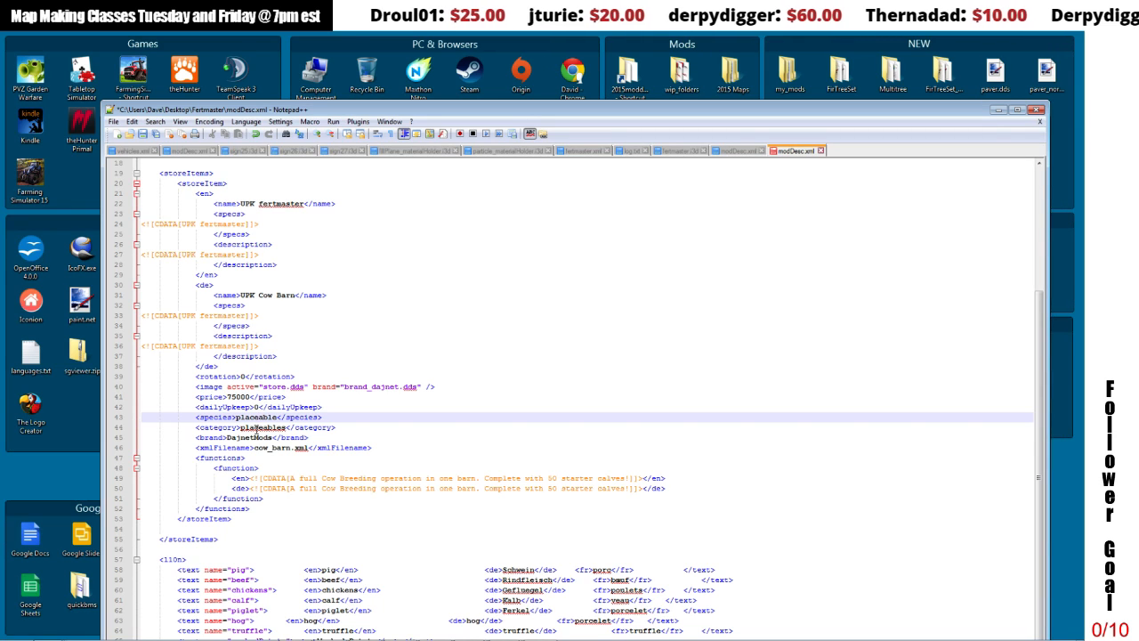
{"action": "left_click", "coordinate": [239, 429]}
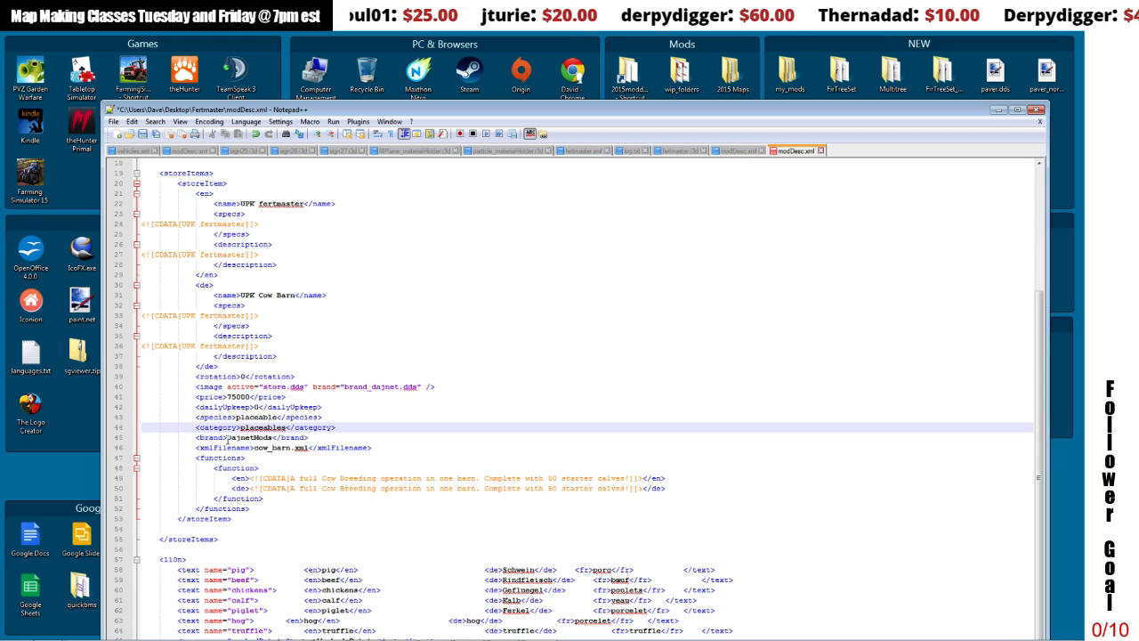
Step: Point the store item's xmlFilename to fertmaster.xml, matching the file in the Fertmaster folder
{"action": "left_click_drag", "start_coordinate": [226, 437], "coordinate": [288, 450]}
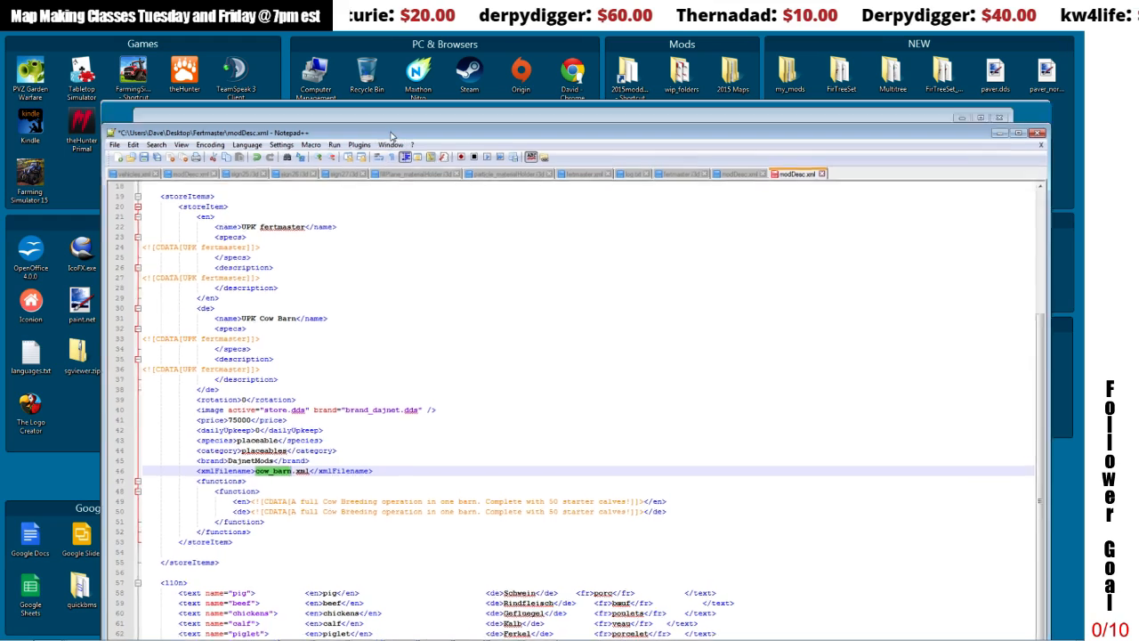
{"action": "left_click_drag", "start_coordinate": [384, 112], "coordinate": [419, 474]}
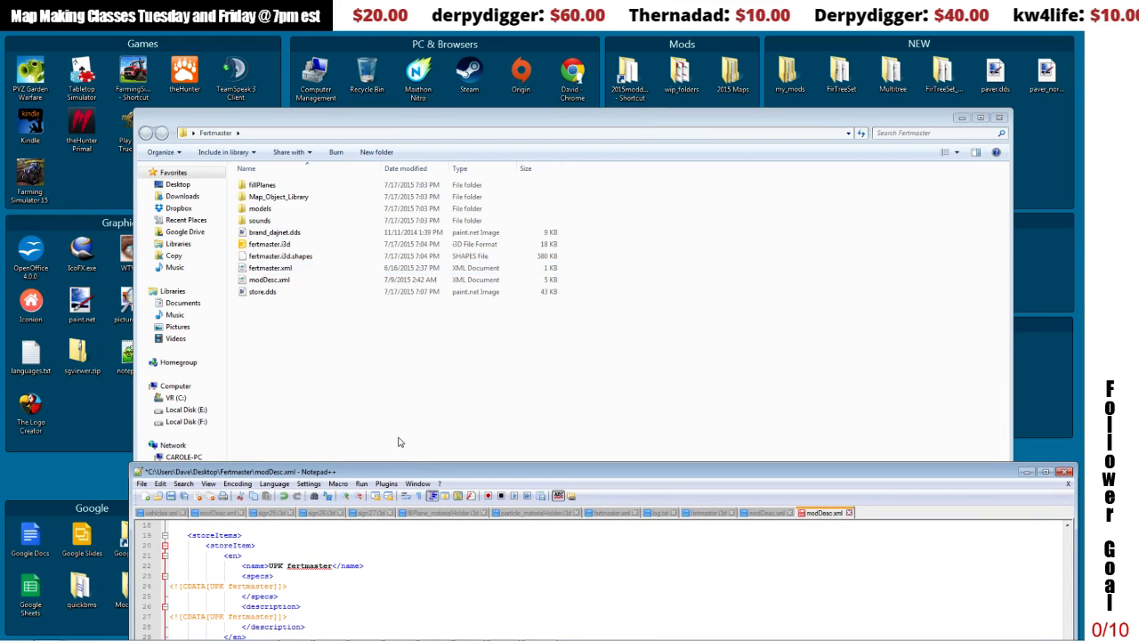
{"action": "left_click_drag", "start_coordinate": [394, 474], "coordinate": [359, 138]}
{"action": "type", "text": "fertmast"}
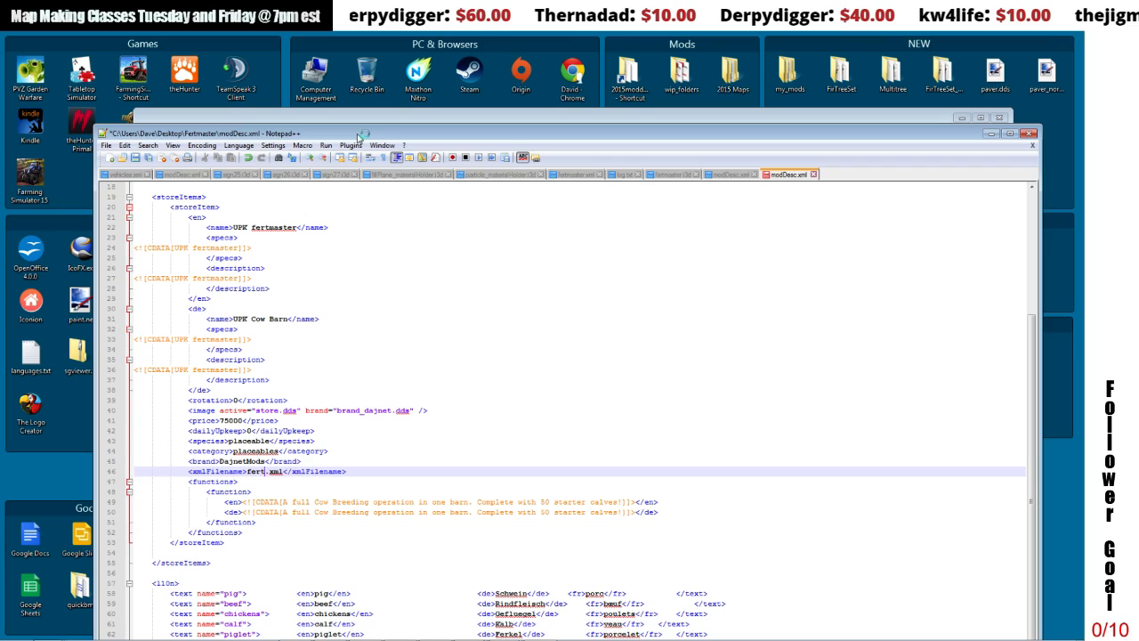
{"action": "type", "text": "er"}
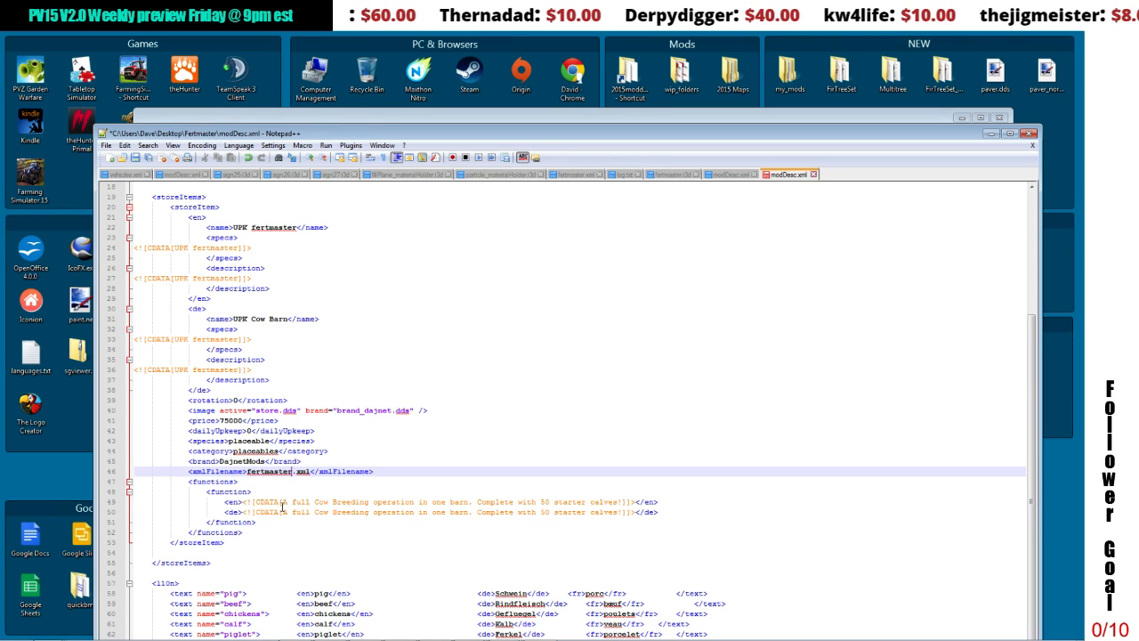
Step: Replace the store item's English function text with "converts manure, liquid manure, compost to fertilizer"
{"action": "left_click", "coordinate": [287, 503]}
{"action": "left_click_drag", "start_coordinate": [291, 503], "coordinate": [621, 503]}
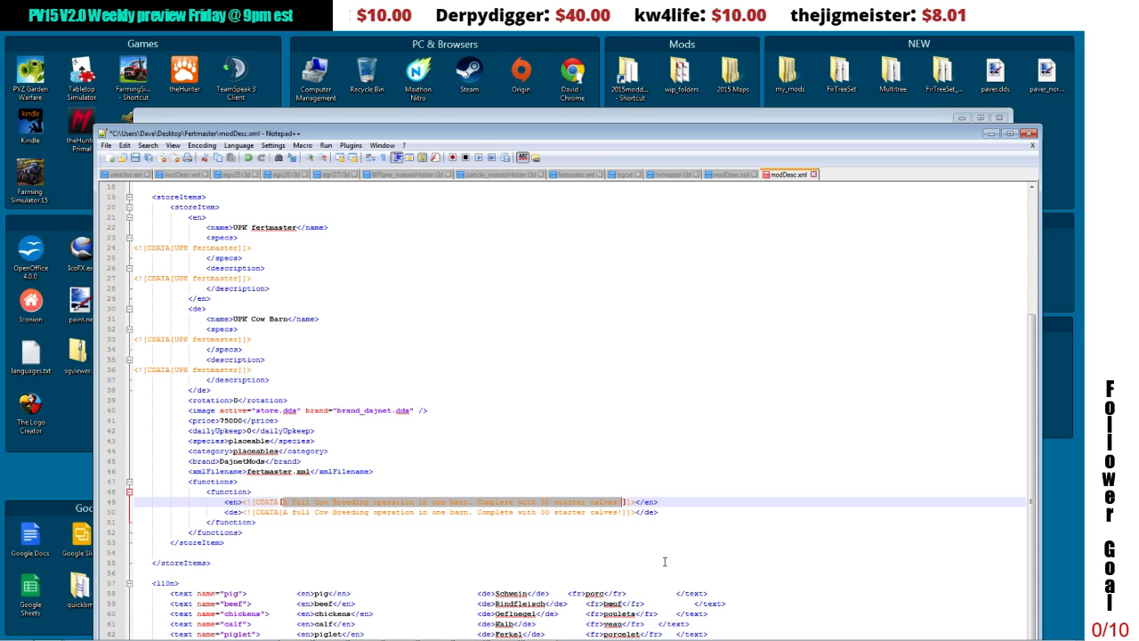
{"action": "type", "text": "conver"}
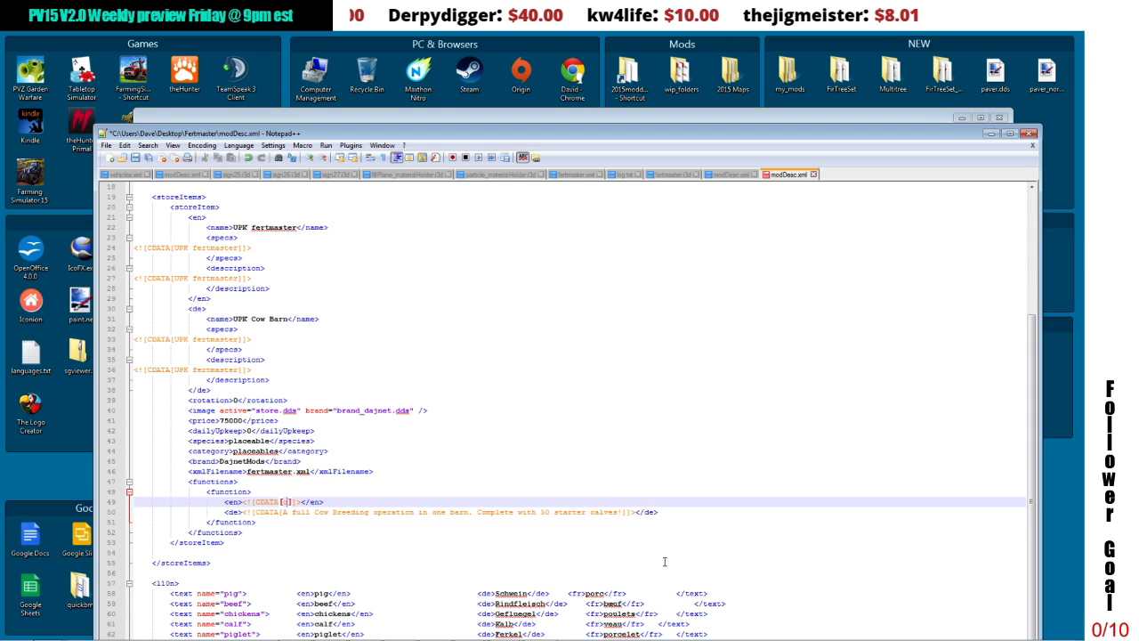
{"action": "type", "text": "ts manu"}
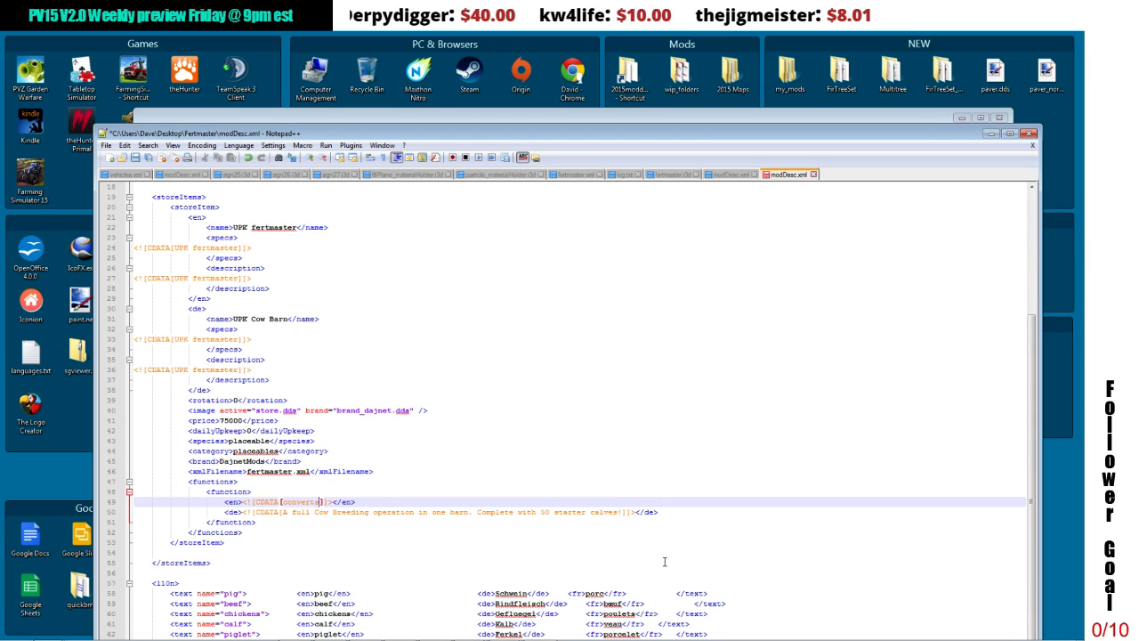
{"action": "type", "text": "re"}
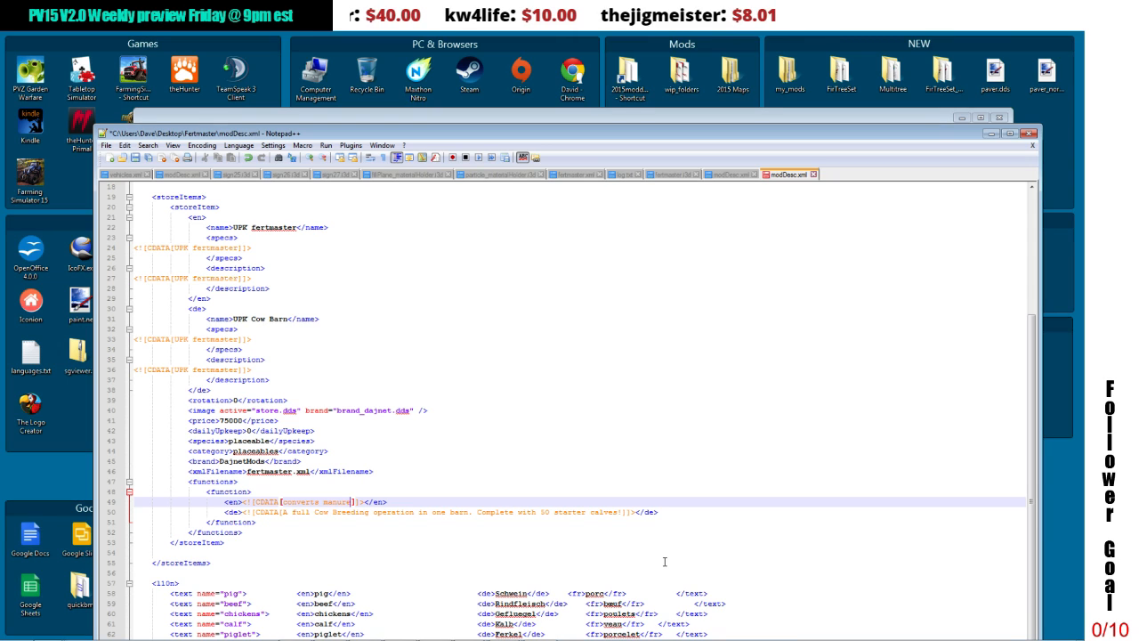
{"action": "type", "text": ", liqui"}
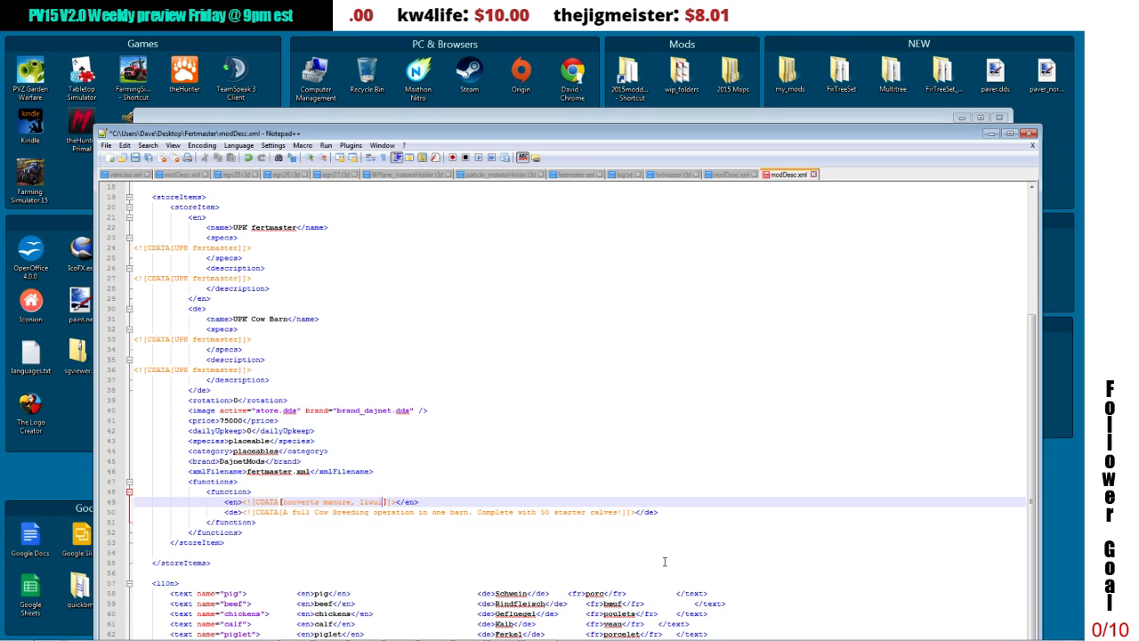
{"action": "type", "text": "d manure"}
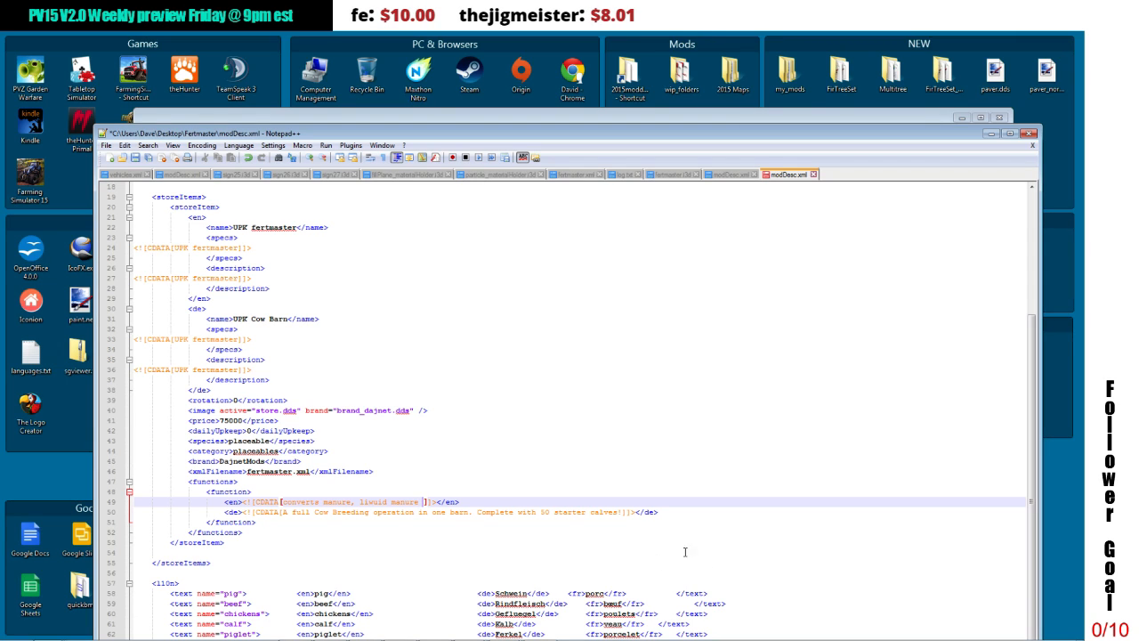
{"action": "left_click", "coordinate": [372, 502]}
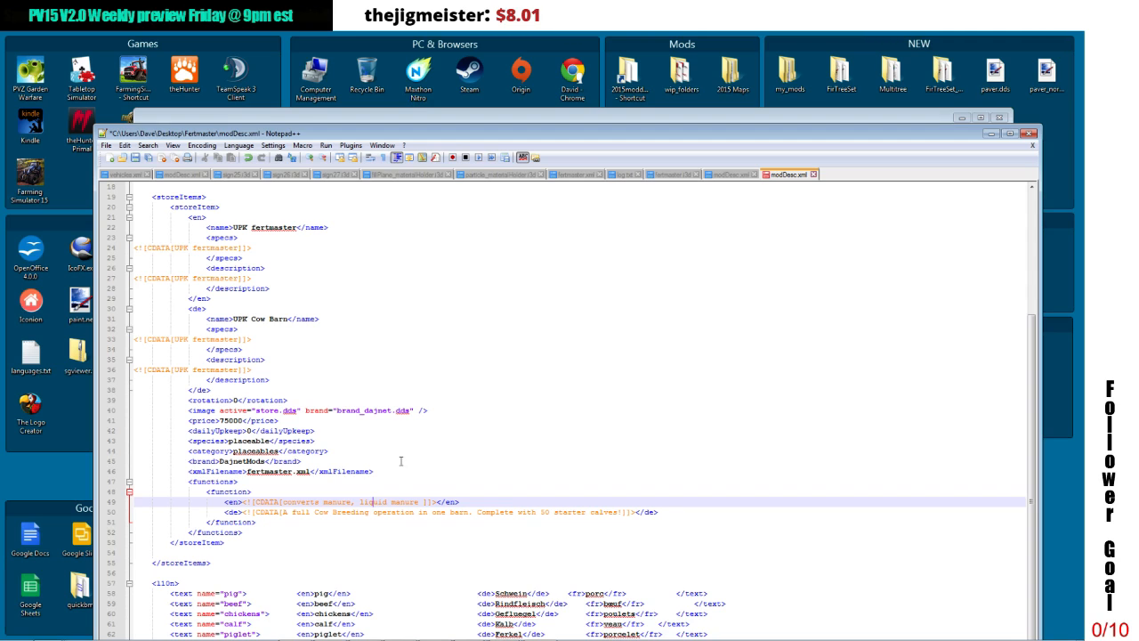
{"action": "left_click", "coordinate": [426, 502]}
{"action": "left_click", "coordinate": [417, 501]}
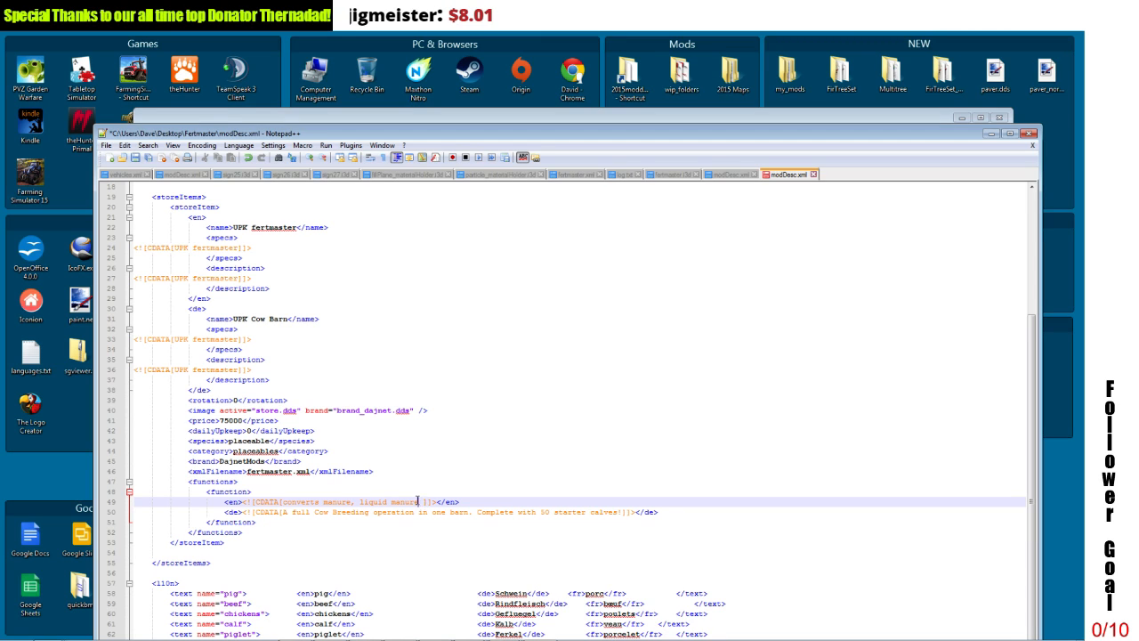
{"action": "type", "text": ", "}
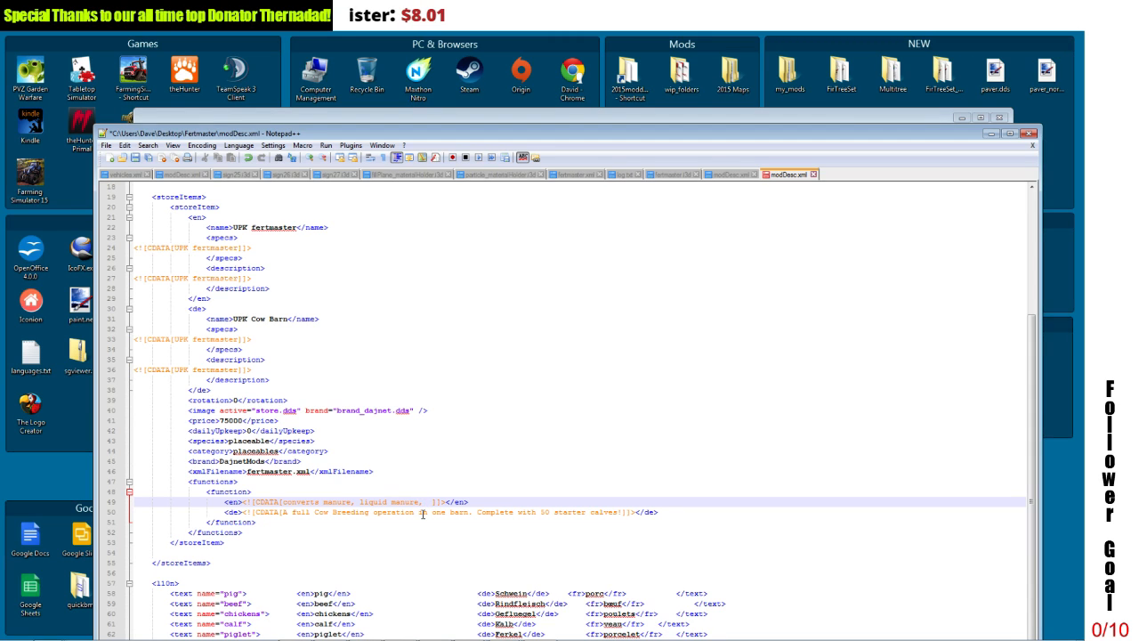
{"action": "type", "text": "compost to"}
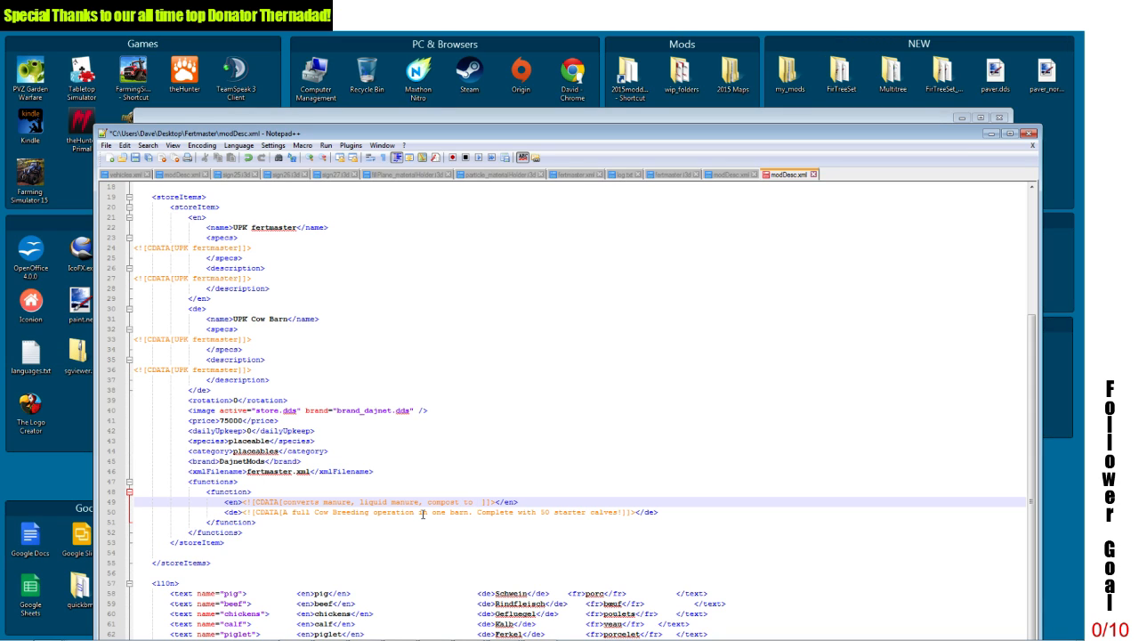
{"action": "type", "text": " fertilizer"}
Step: Copy the English function text over the German function text of the store item
{"action": "left_click_drag", "start_coordinate": [282, 504], "coordinate": [525, 504]}
{"action": "right_click", "coordinate": [503, 506]}
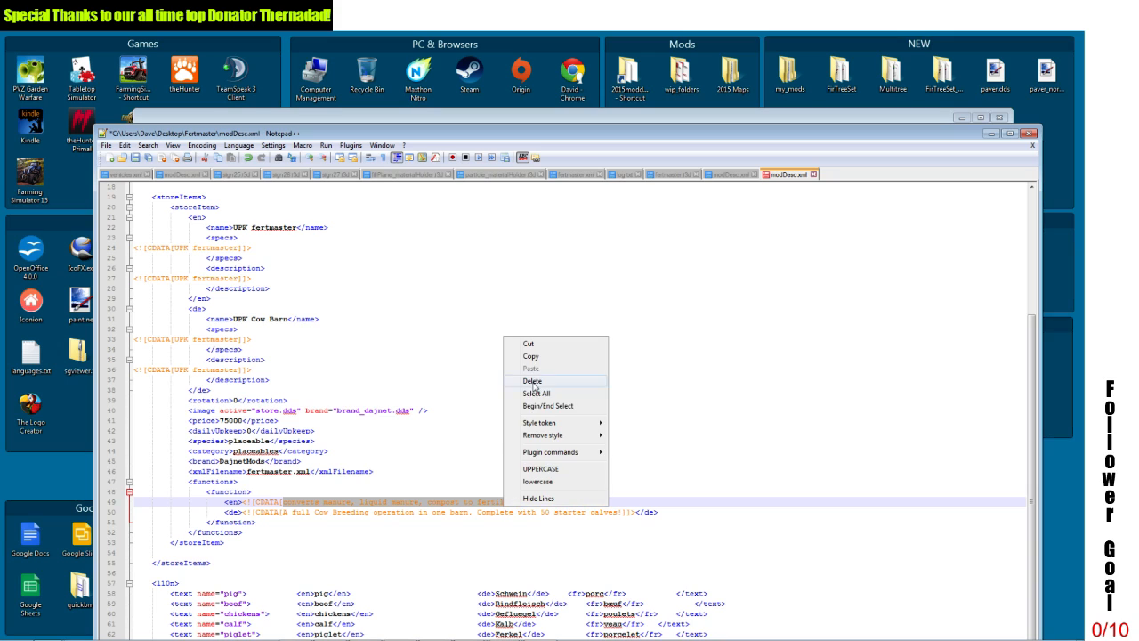
{"action": "left_click", "coordinate": [531, 356]}
{"action": "left_click_drag", "start_coordinate": [283, 513], "coordinate": [615, 515]}
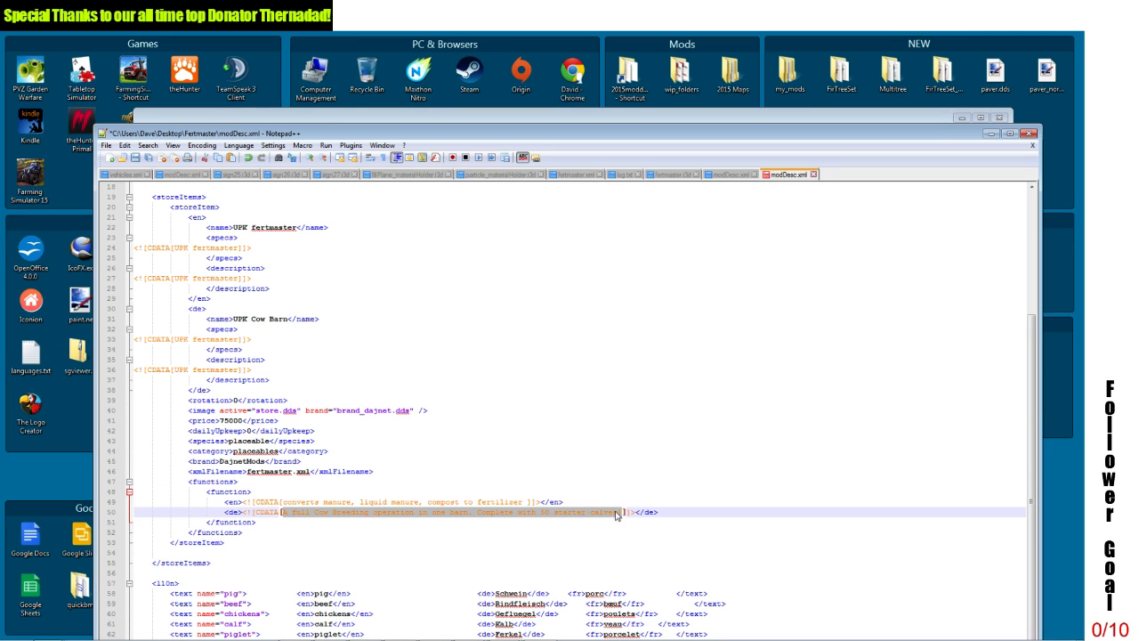
{"action": "right_click", "coordinate": [605, 516]}
{"action": "left_click", "coordinate": [637, 377]}
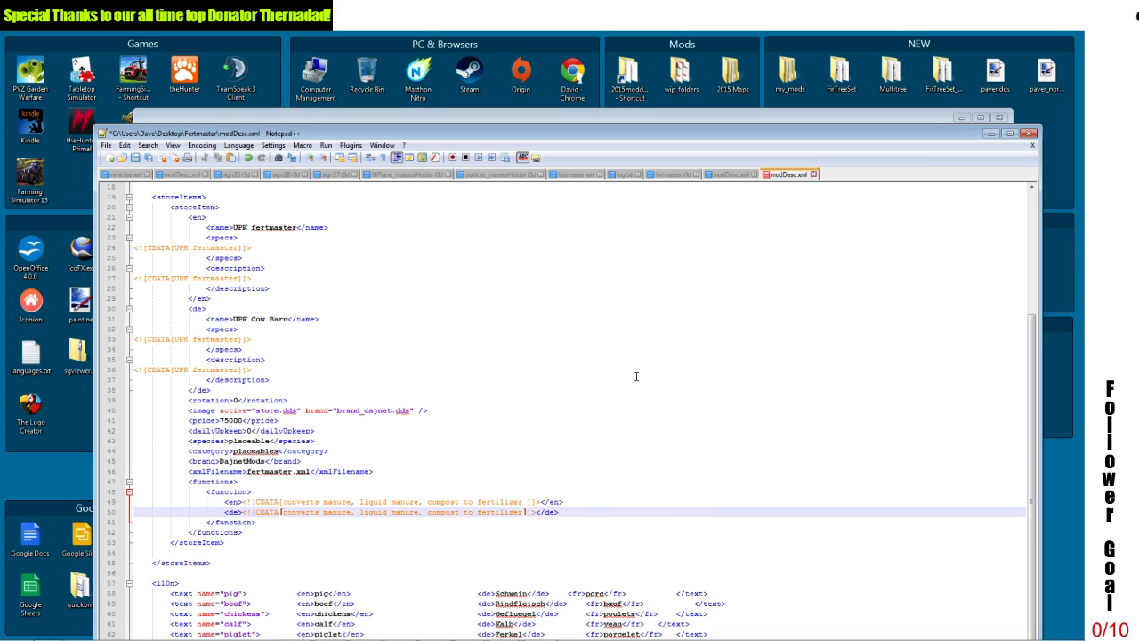
{"action": "left_click", "coordinate": [373, 533]}
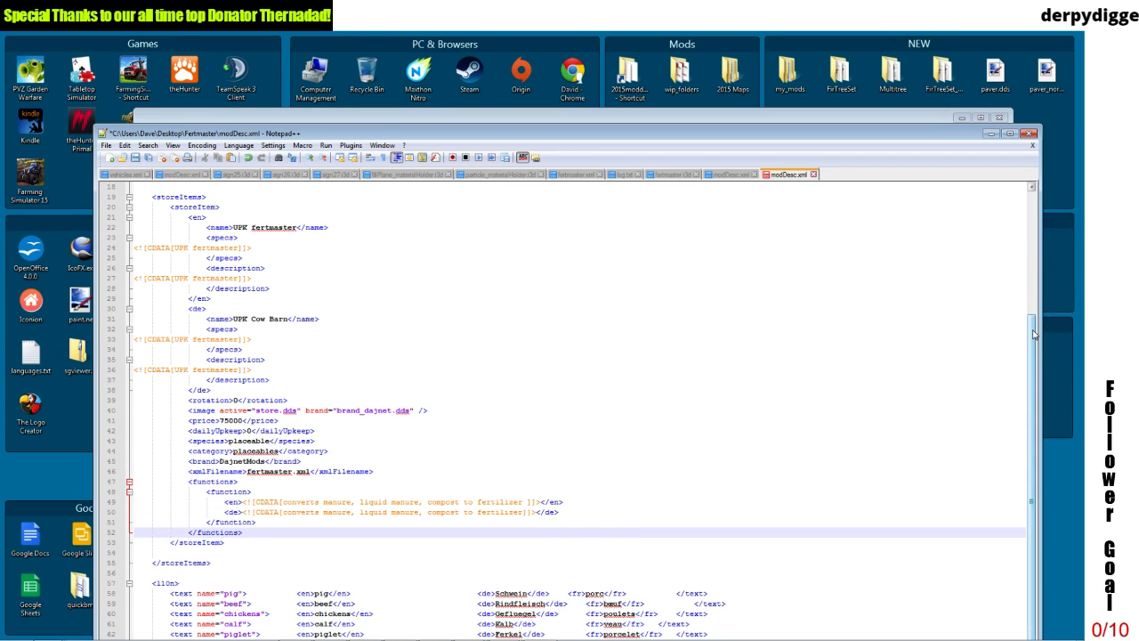
Step: Delete the l10n text entries from "beef" through "apple", keeping only the "pig" entry
{"action": "scroll", "coordinate": [1034, 334], "scroll_direction": "down", "scroll_amount": 1}
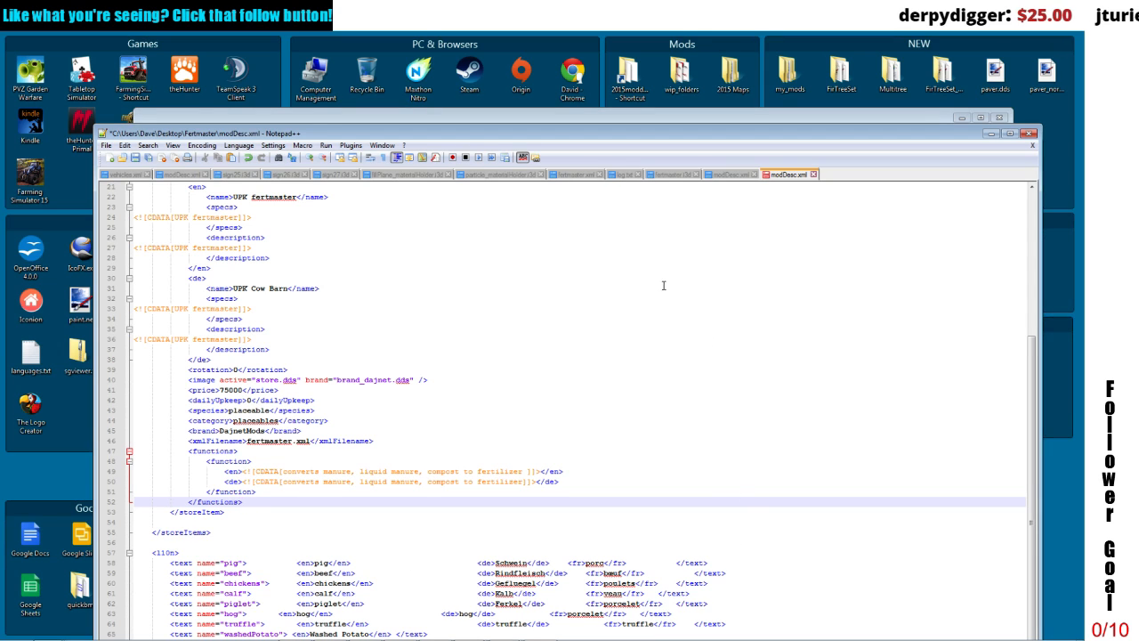
{"action": "left_click_drag", "start_coordinate": [606, 132], "coordinate": [606, 61]}
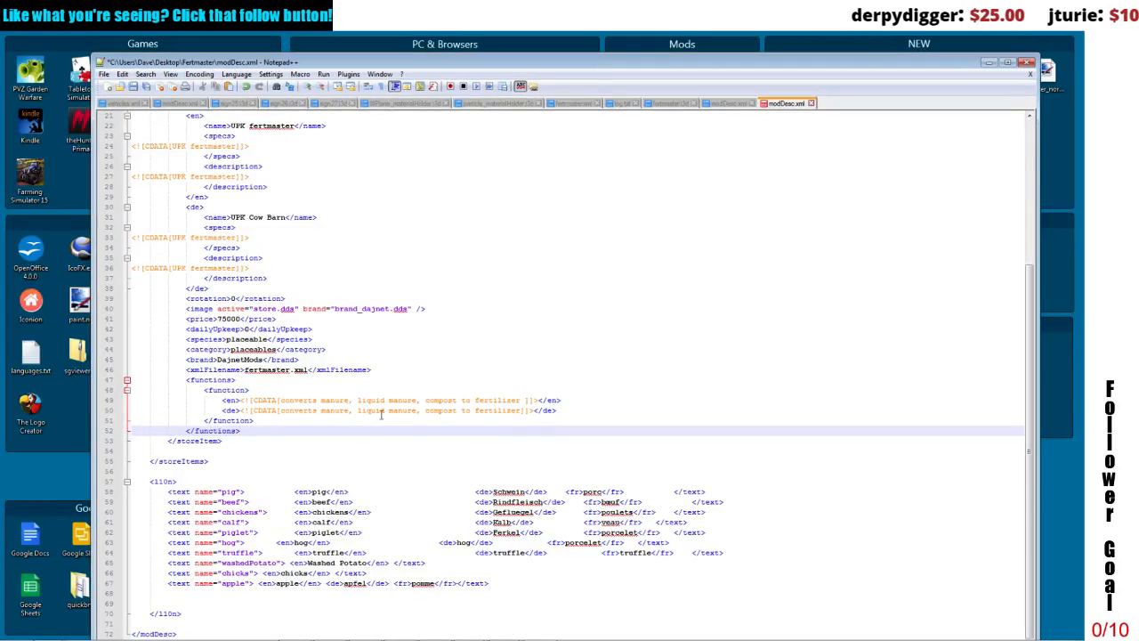
{"action": "left_click_drag", "start_coordinate": [133, 502], "coordinate": [534, 585]}
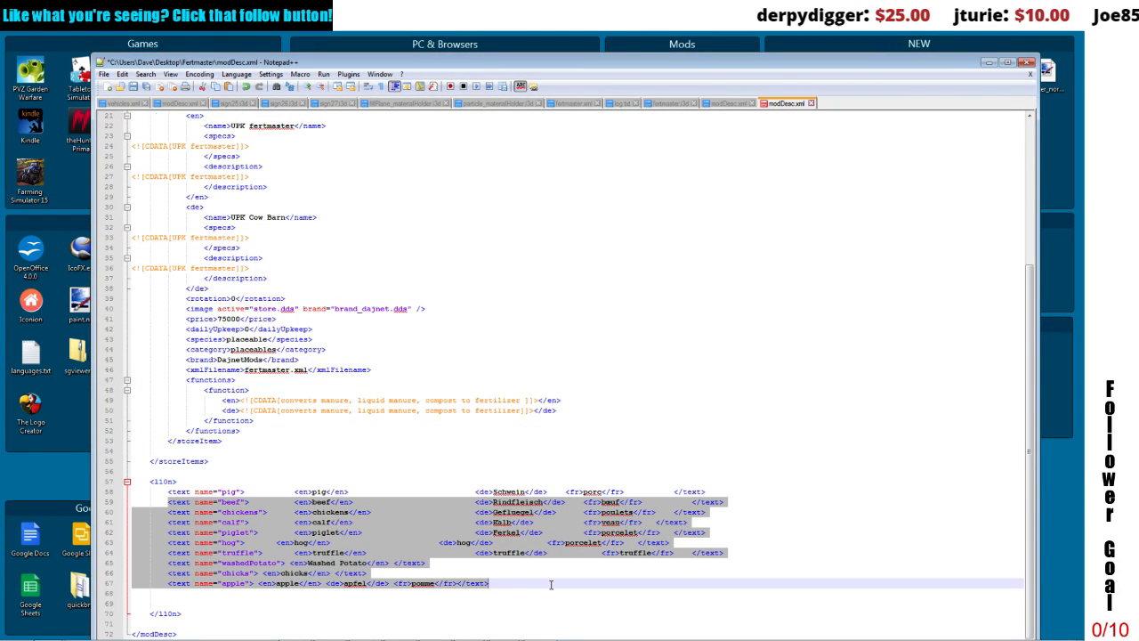
{"action": "key", "text": "Delete"}
Step: Comment out the "pig" text entry in the l10n section with <!-- and -->
{"action": "left_click", "coordinate": [168, 573]}
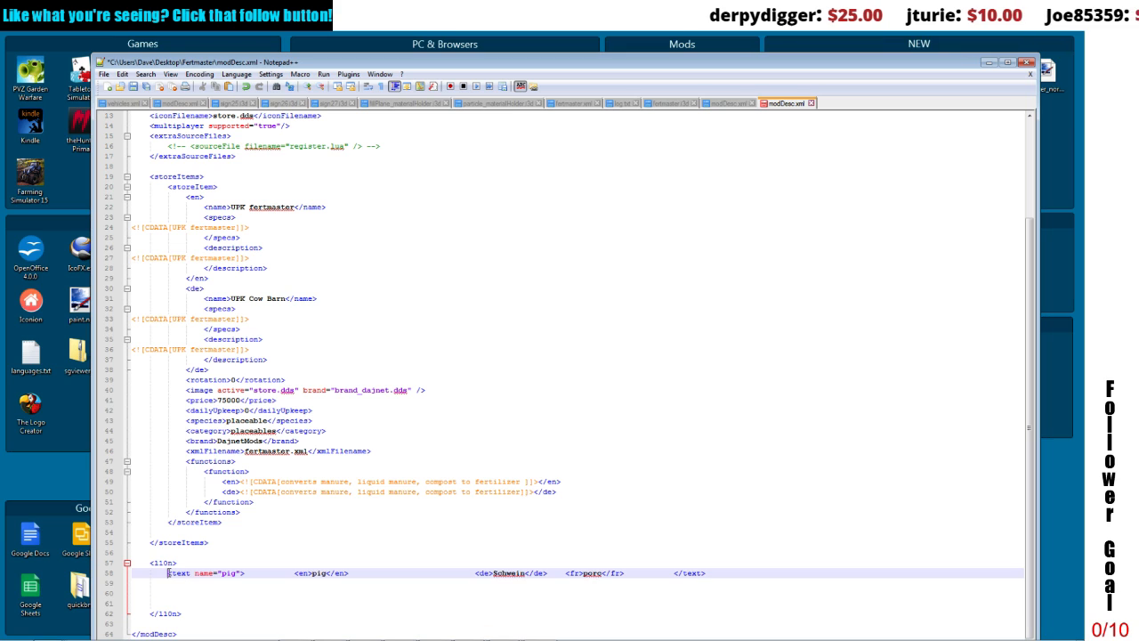
{"action": "type", "text": "<!--"}
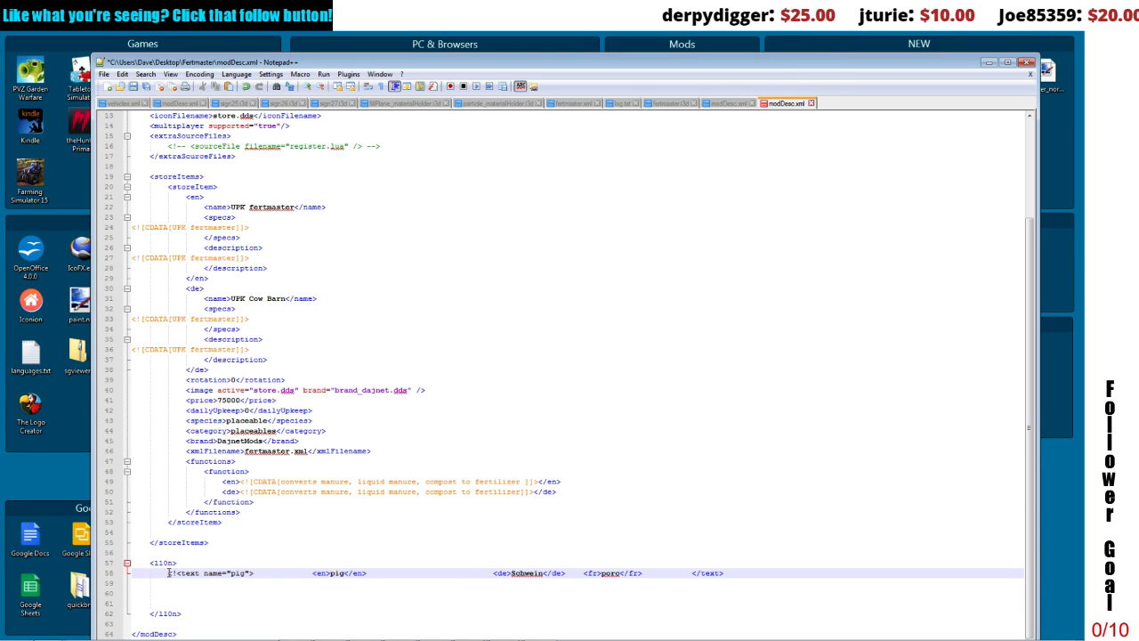
{"action": "key", "text": "BackSpace"}
{"action": "key", "text": "BackSpace"}
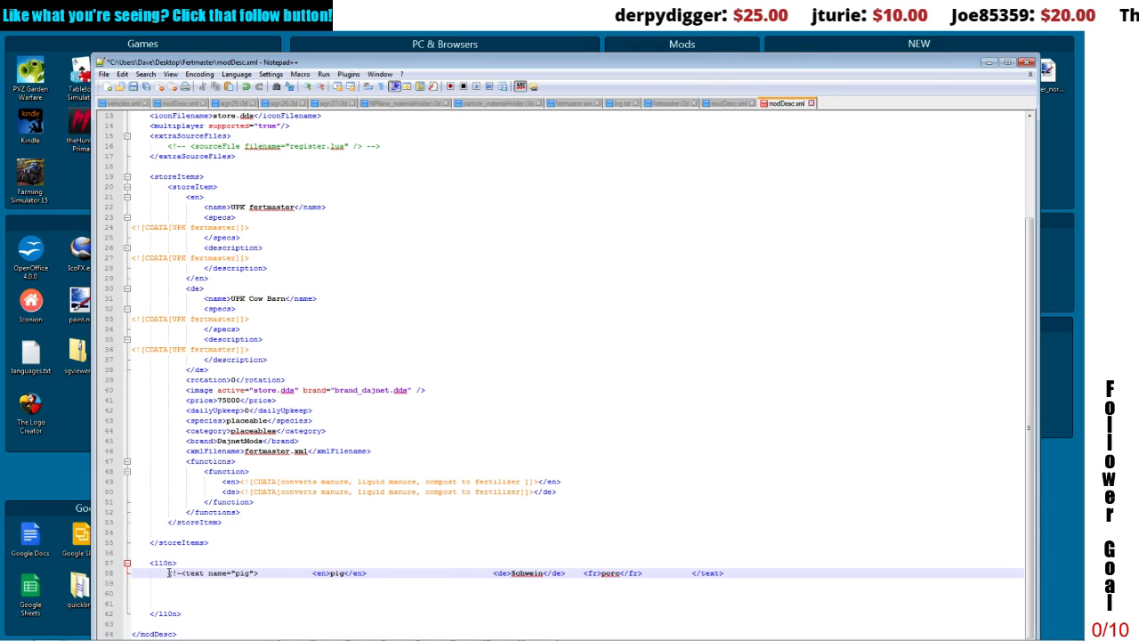
{"action": "type", "text": "-"}
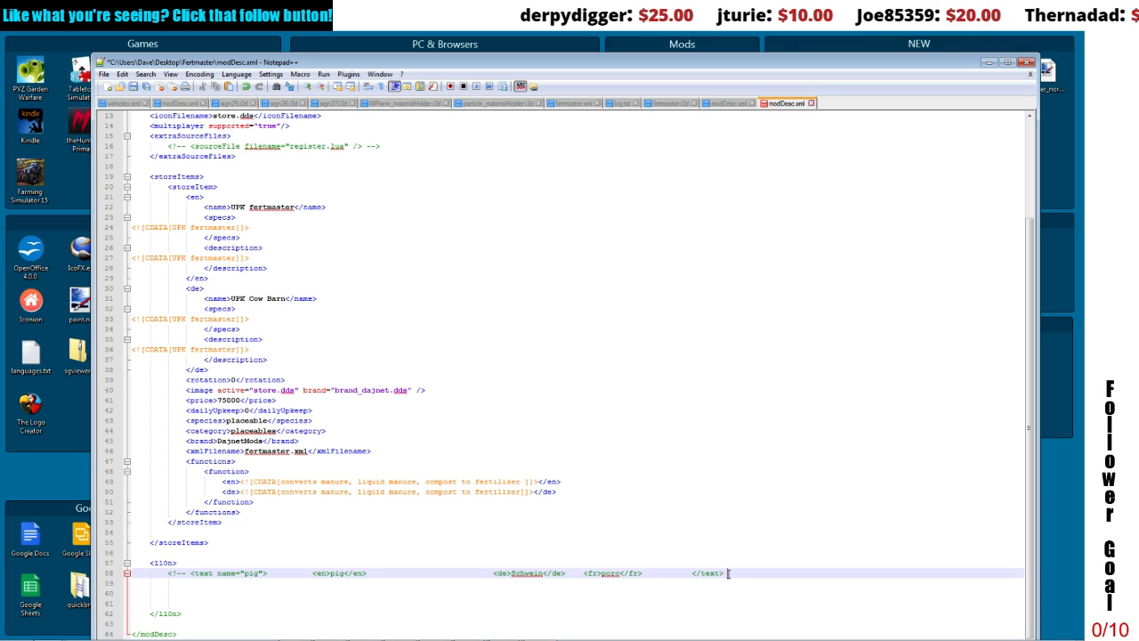
{"action": "type", "text": " -->"}
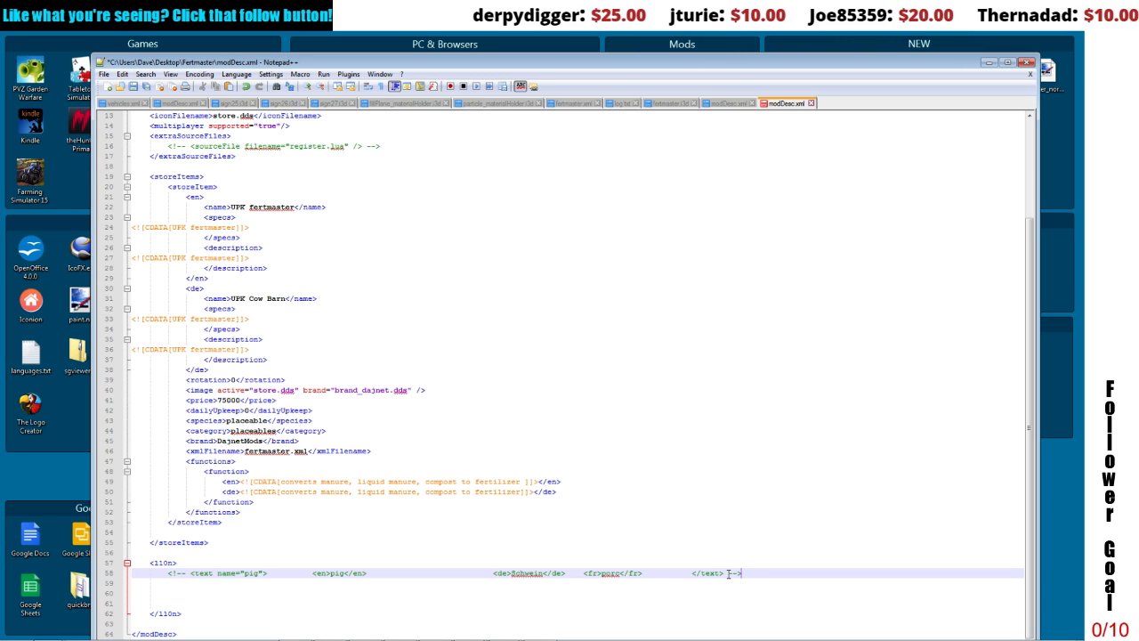
{"action": "left_click", "coordinate": [758, 437]}
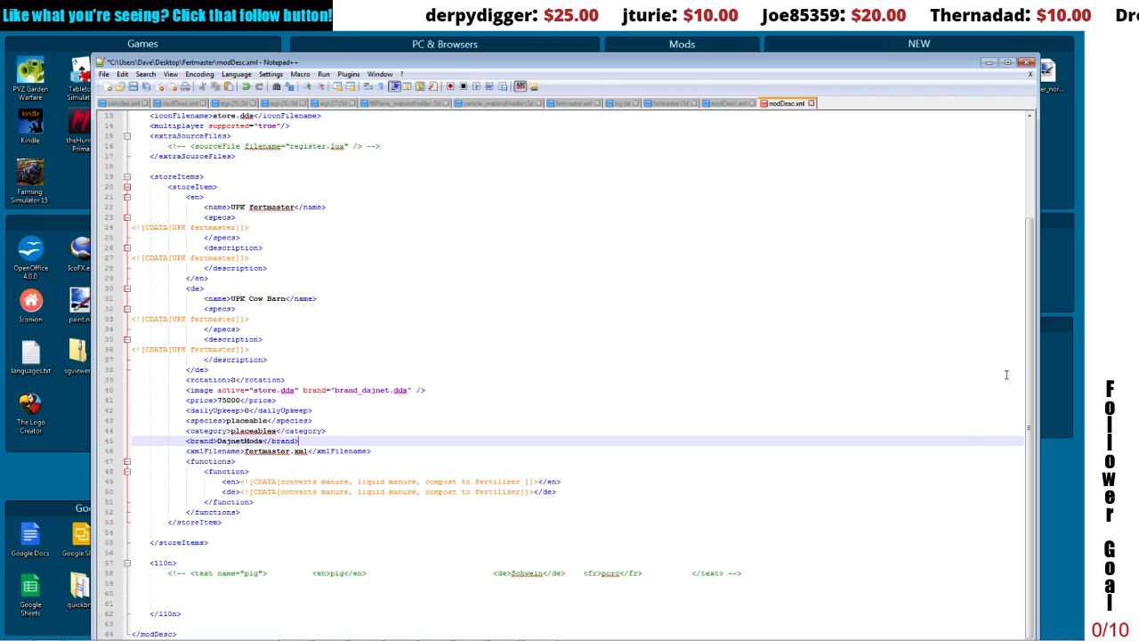
Step: Remove the surplus blank lines below the commented-out "pig" entry in the l10n section
{"action": "left_click", "coordinate": [135, 591]}
{"action": "key", "text": "BackSpace"}
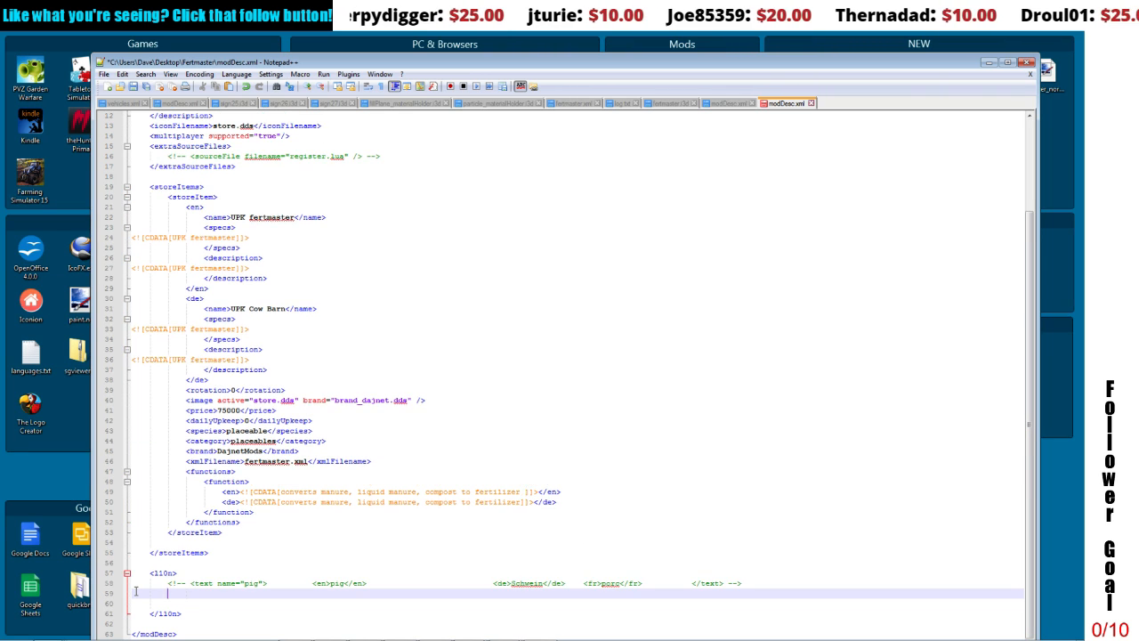
{"action": "key", "text": "BackSpace"}
{"action": "key", "text": "BackSpace"}
{"action": "key", "text": "BackSpace"}
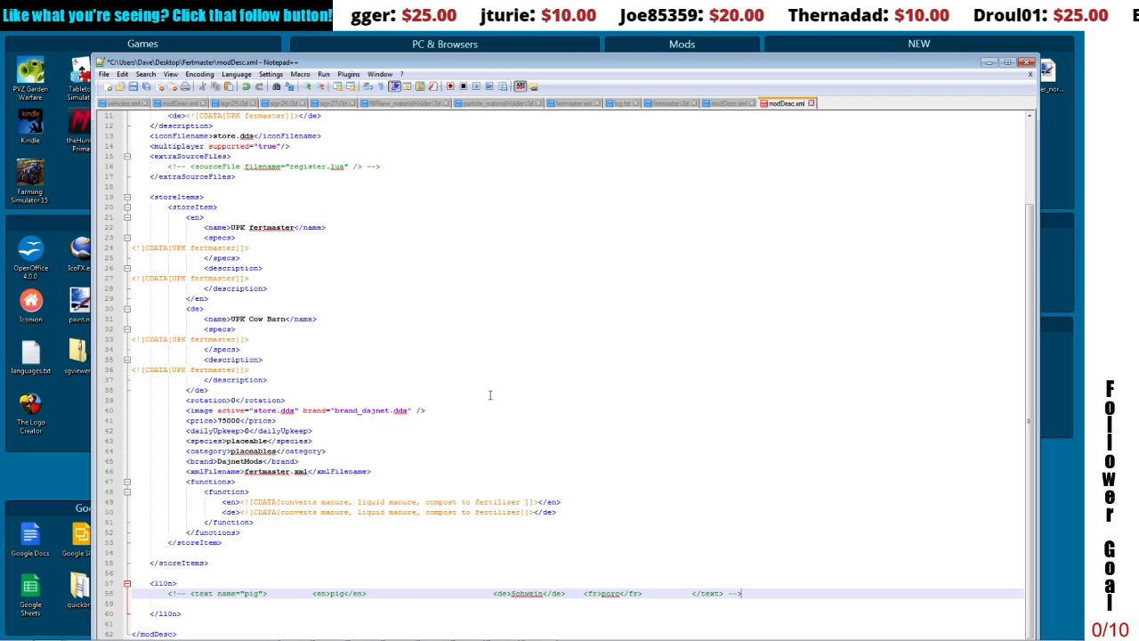
{"action": "left_click", "coordinate": [489, 394]}
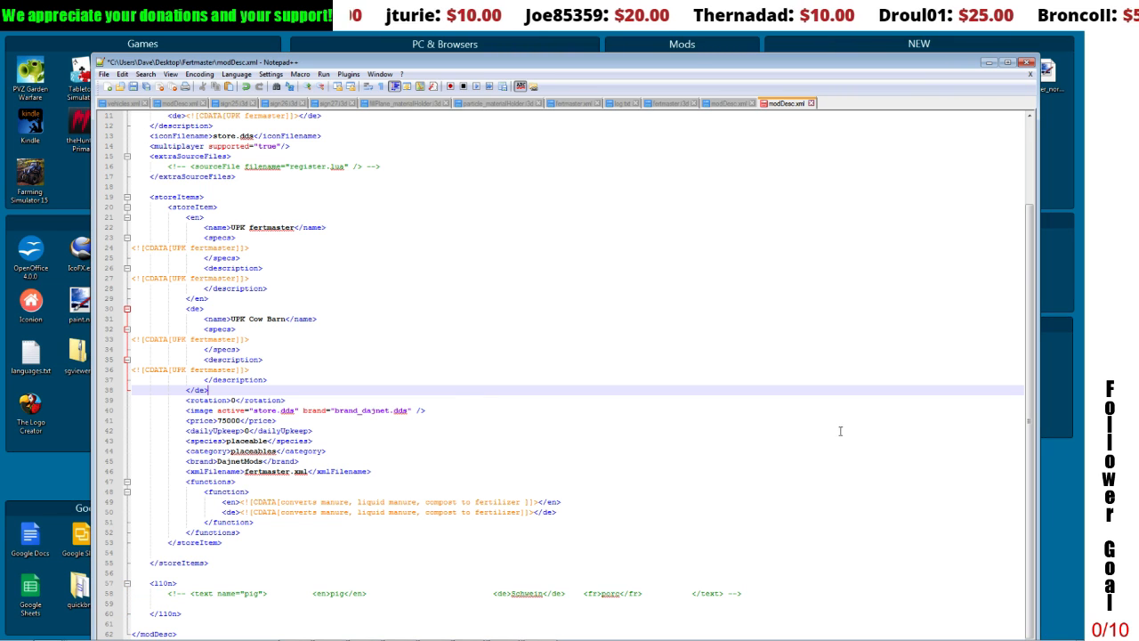
Step: Change the German store item name to "UPK fertmaster" and save modDesc.xml
{"action": "left_click_drag", "start_coordinate": [1032, 418], "coordinate": [997, 291]}
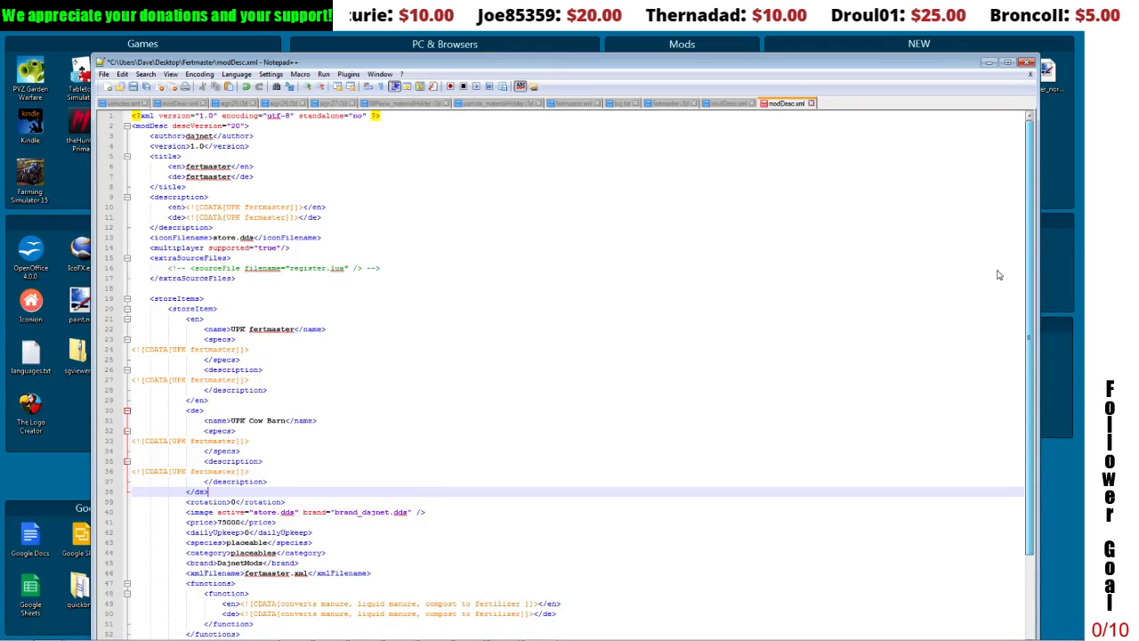
{"action": "scroll", "coordinate": [996, 276], "scroll_direction": "down", "scroll_amount": 4}
{"action": "scroll", "coordinate": [748, 433], "scroll_direction": "up", "scroll_amount": 5}
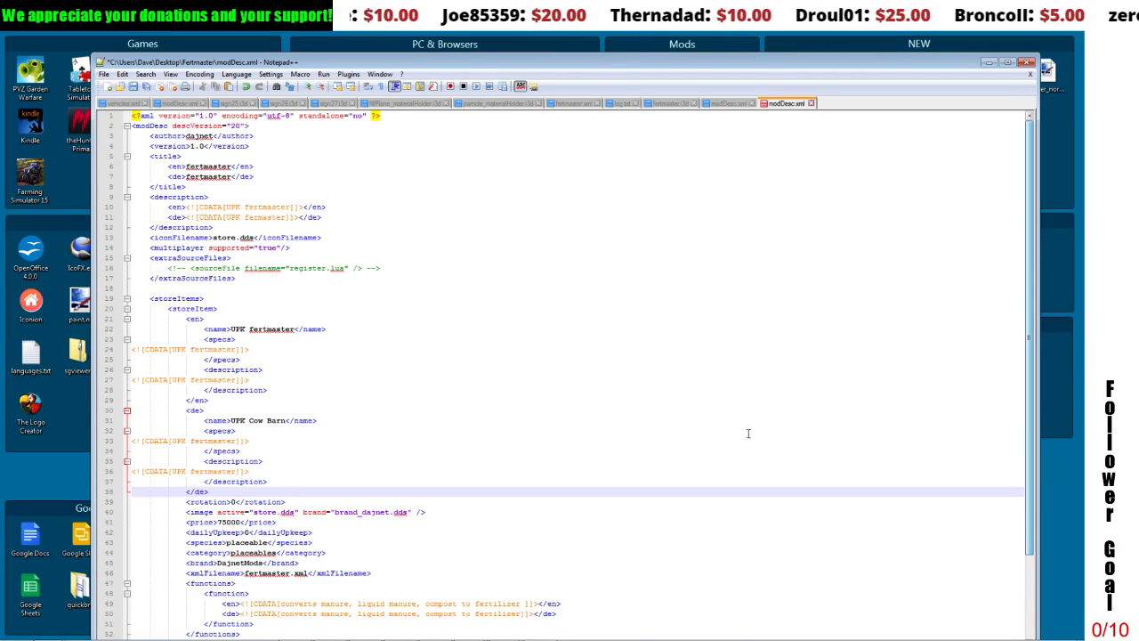
{"action": "left_click_drag", "start_coordinate": [231, 420], "coordinate": [284, 423]}
{"action": "left_click", "coordinate": [251, 421]}
{"action": "type", "text": "fertmaster"}
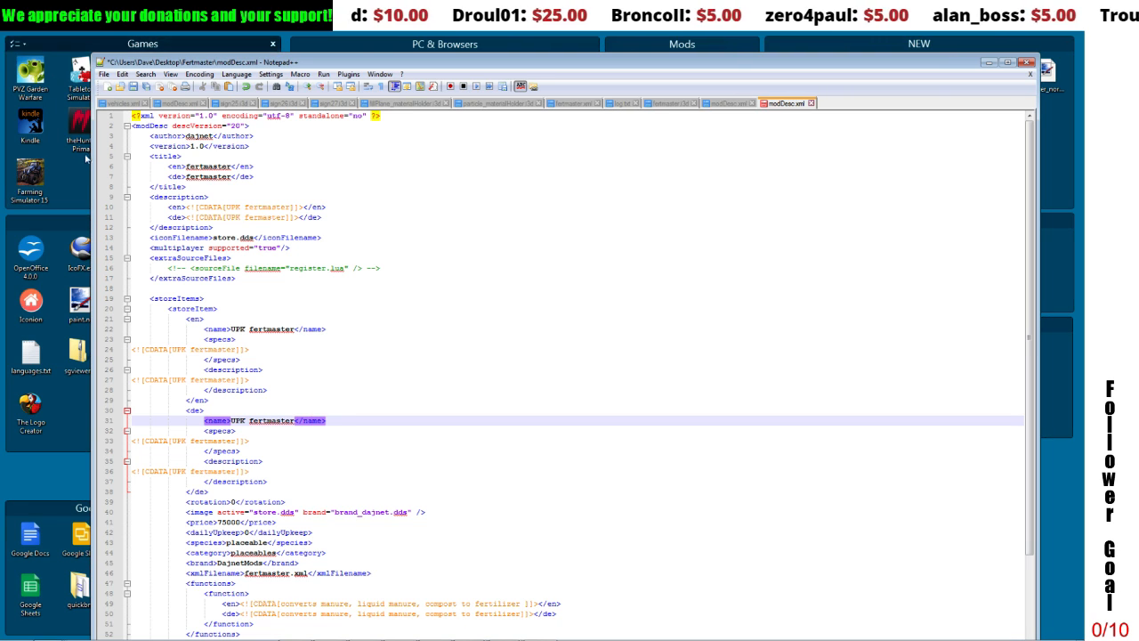
{"action": "left_click", "coordinate": [134, 89]}
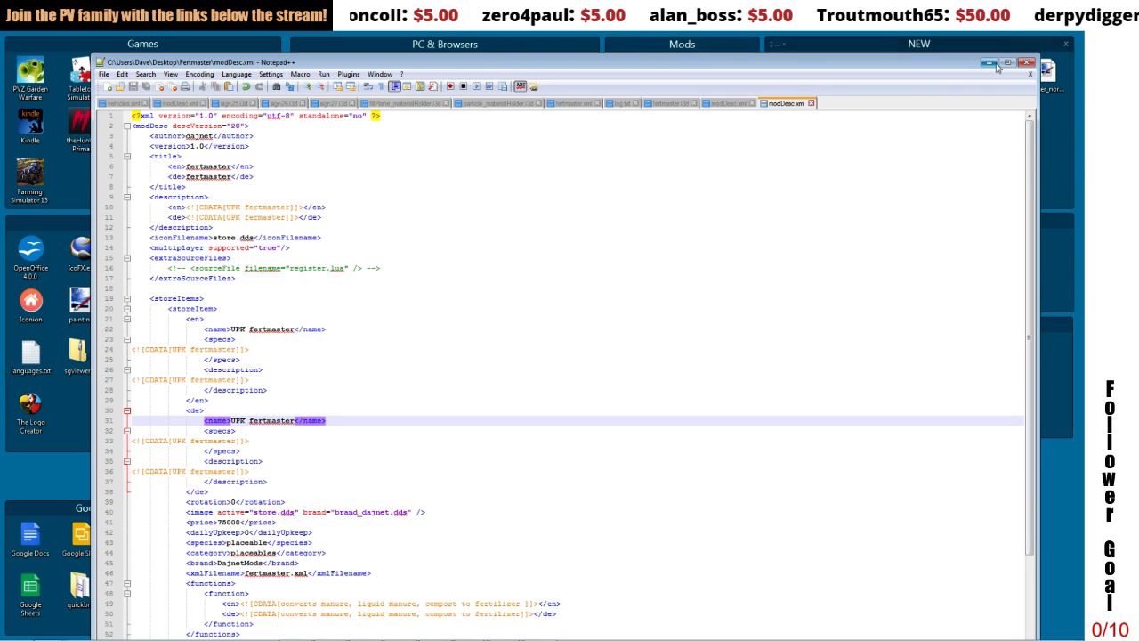
Step: Close modDesc.xml's editor window and open fertmaster.xml from the Fertmaster folder in Notepad++
{"action": "left_click", "coordinate": [1024, 63]}
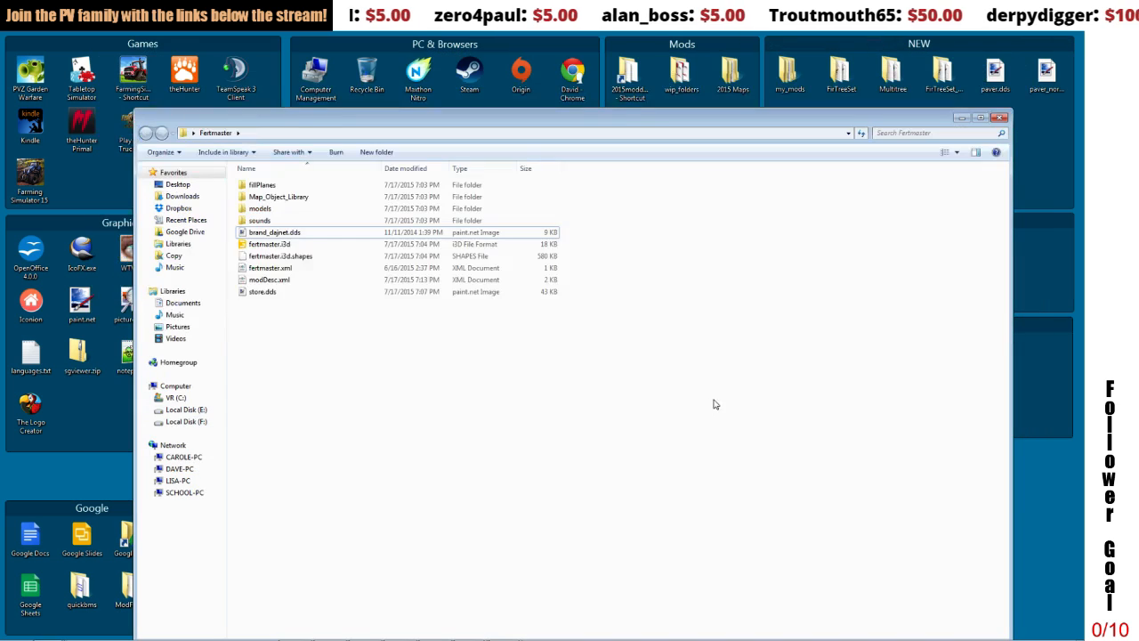
{"action": "left_click", "coordinate": [271, 280]}
{"action": "left_click", "coordinate": [274, 268]}
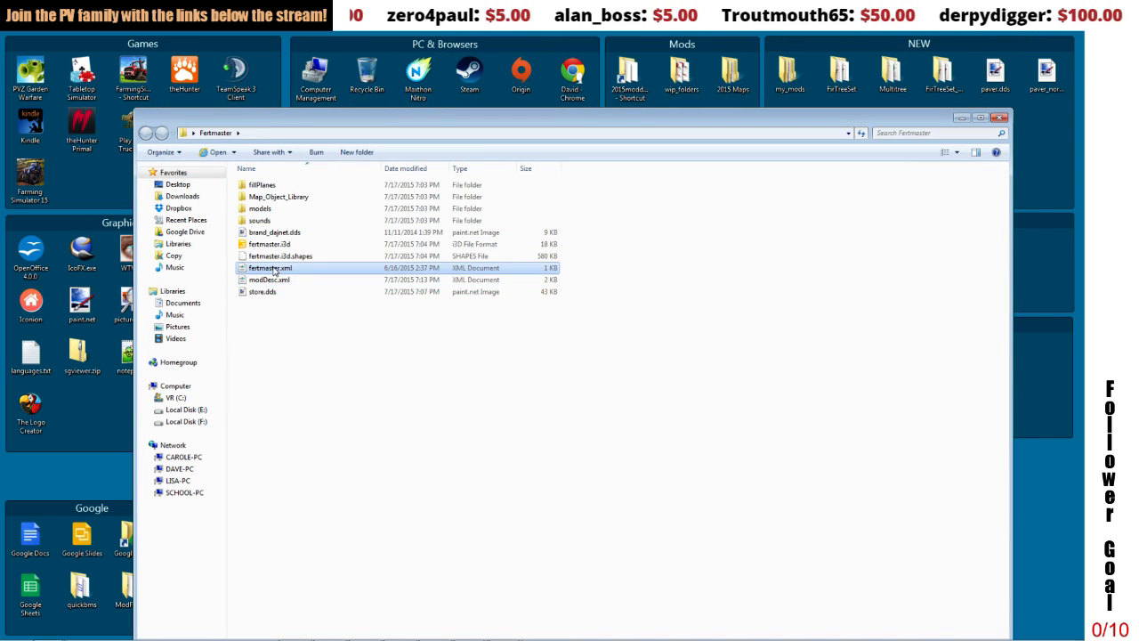
{"action": "right_click", "coordinate": [274, 268]}
{"action": "left_click", "coordinate": [313, 298]}
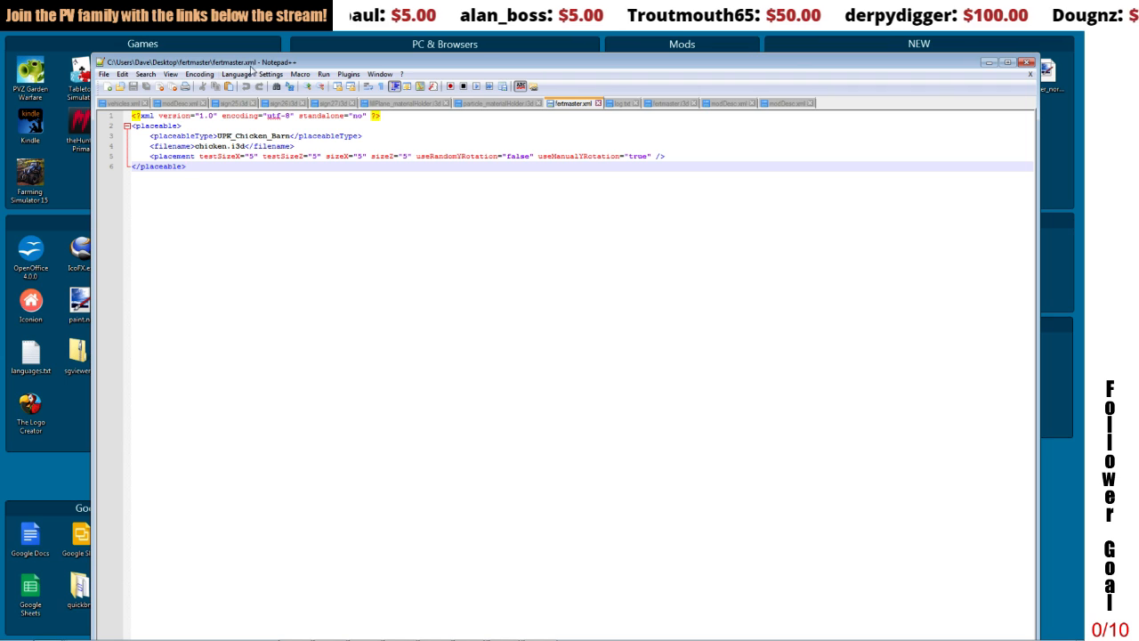
Step: Replace the placeableType value UPK_Chicken_Barn with "Placeable" in fertmaster.xml
{"action": "left_click_drag", "start_coordinate": [256, 62], "coordinate": [276, 222]}
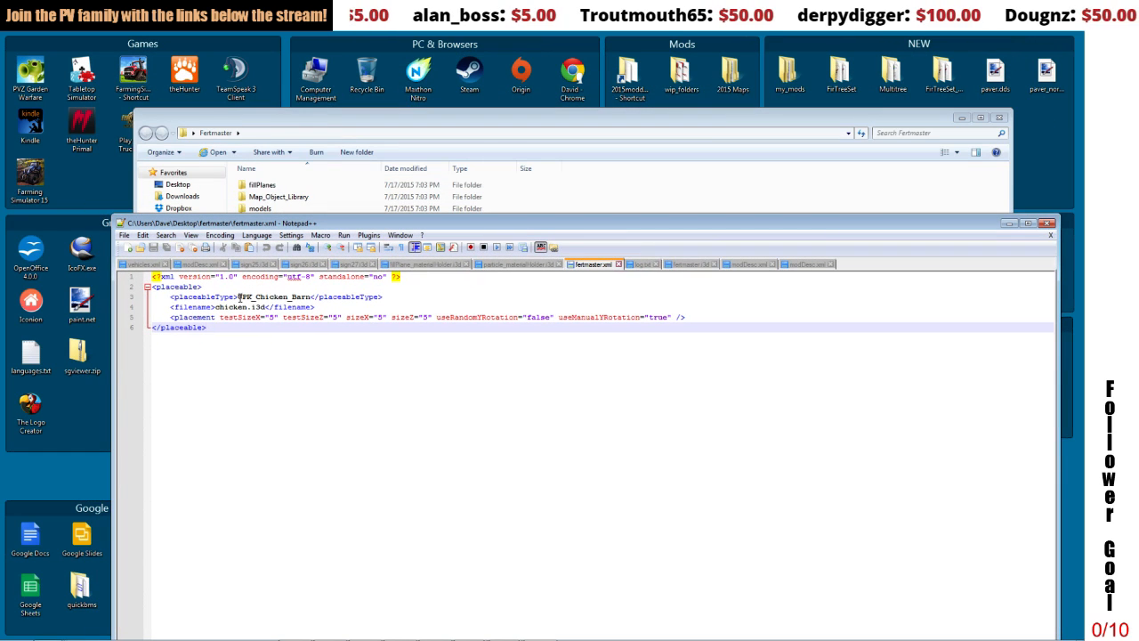
{"action": "left_click_drag", "start_coordinate": [237, 297], "coordinate": [312, 297]}
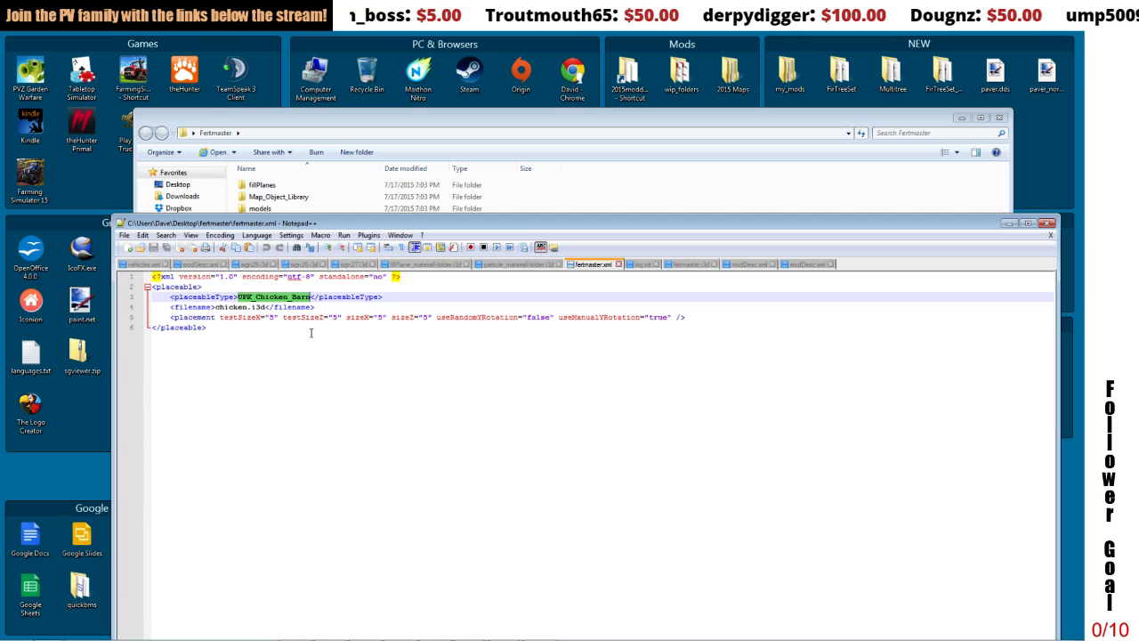
{"action": "type", "text": "Placea"}
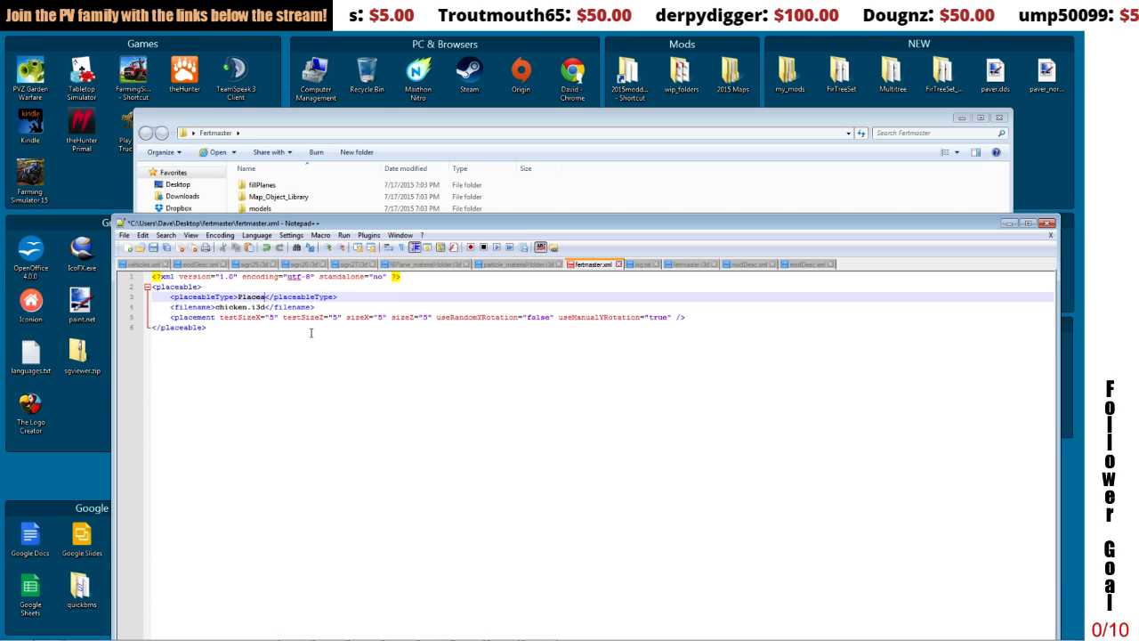
{"action": "type", "text": "ble"}
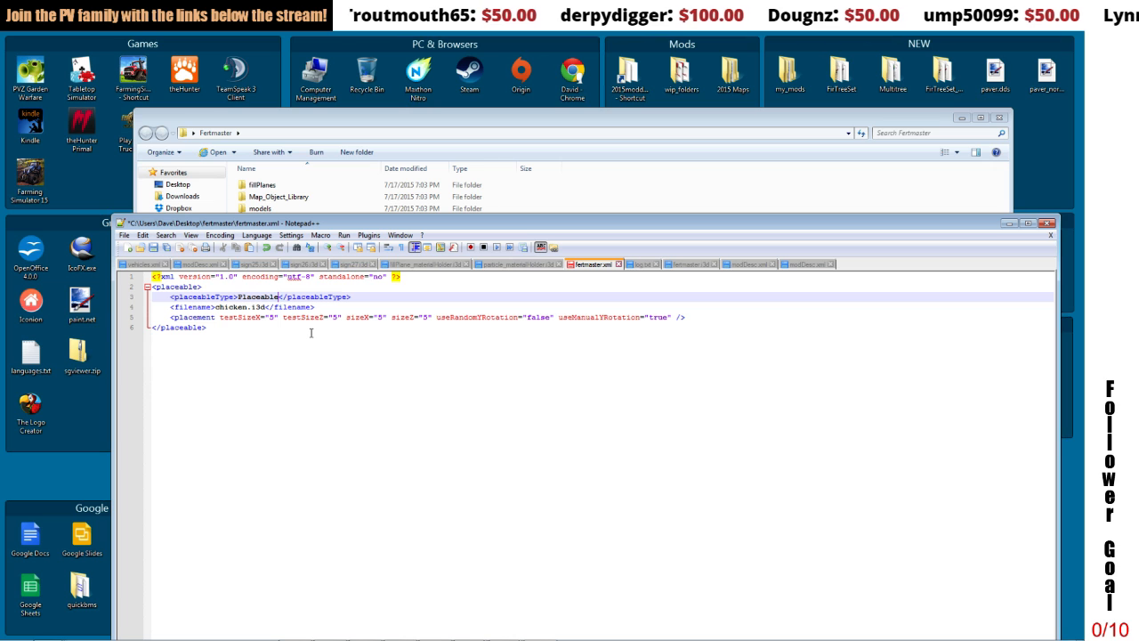
Step: Change the filename entry in fertmaster.xml to fertmaster.i3d, matching the model file in the Fertmaster folder
{"action": "left_click_drag", "start_coordinate": [314, 222], "coordinate": [333, 332]}
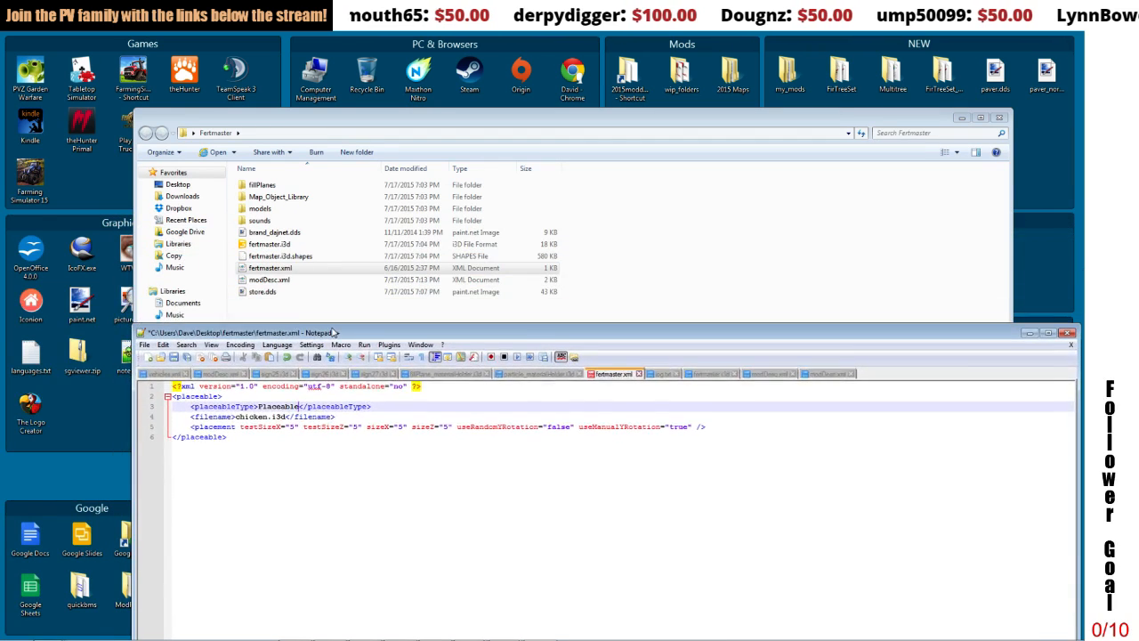
{"action": "left_click", "coordinate": [270, 244]}
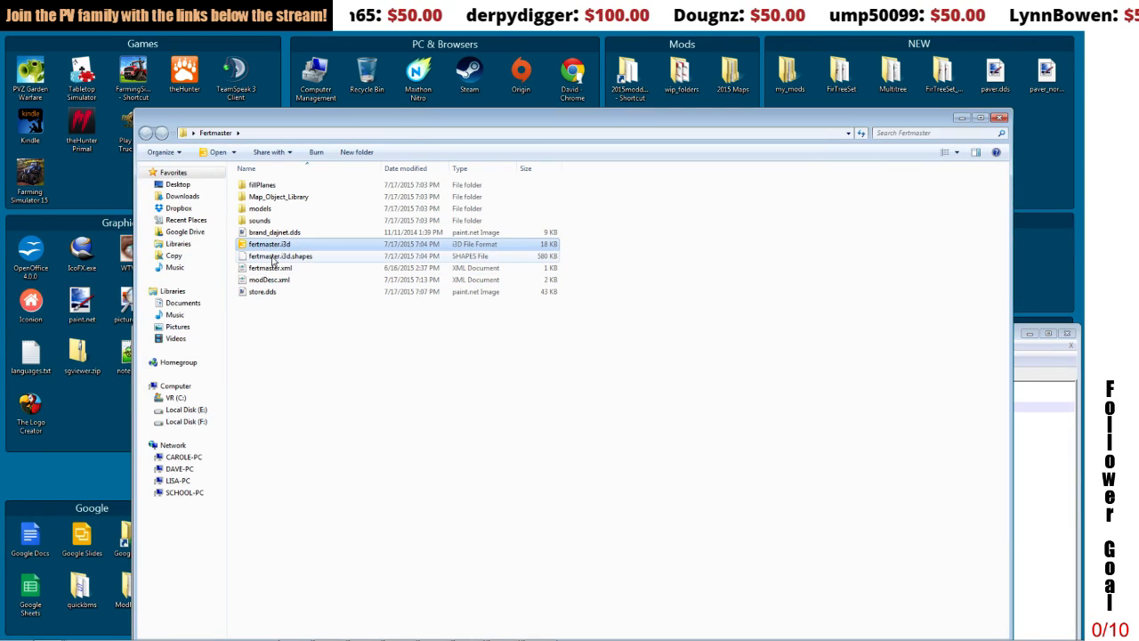
{"action": "left_click", "coordinate": [1051, 355]}
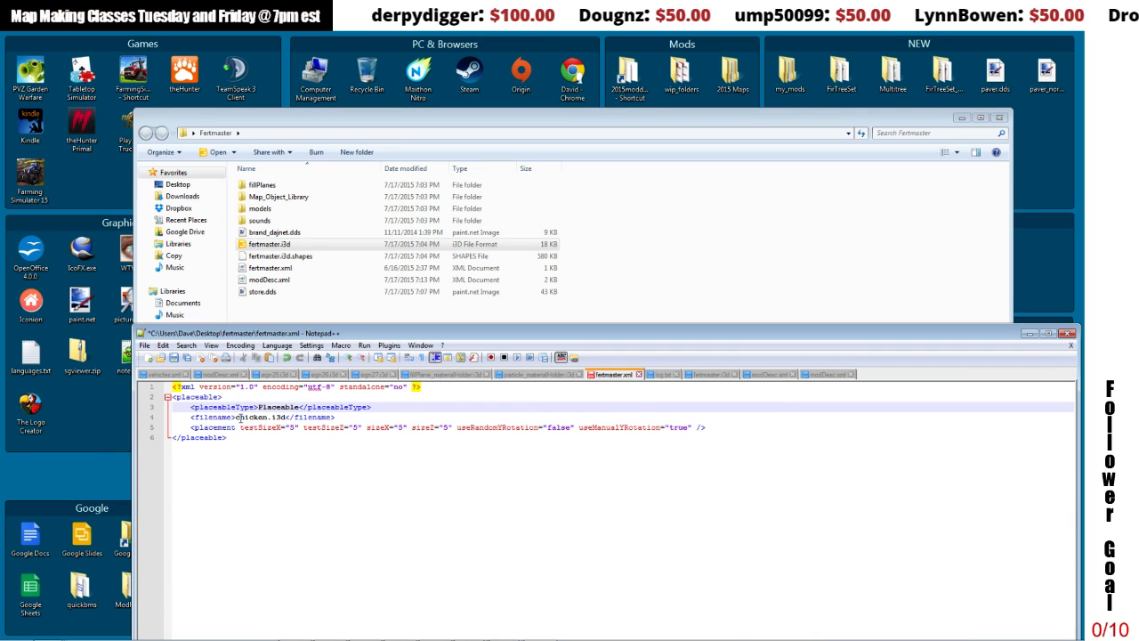
{"action": "left_click_drag", "start_coordinate": [235, 416], "coordinate": [267, 417]}
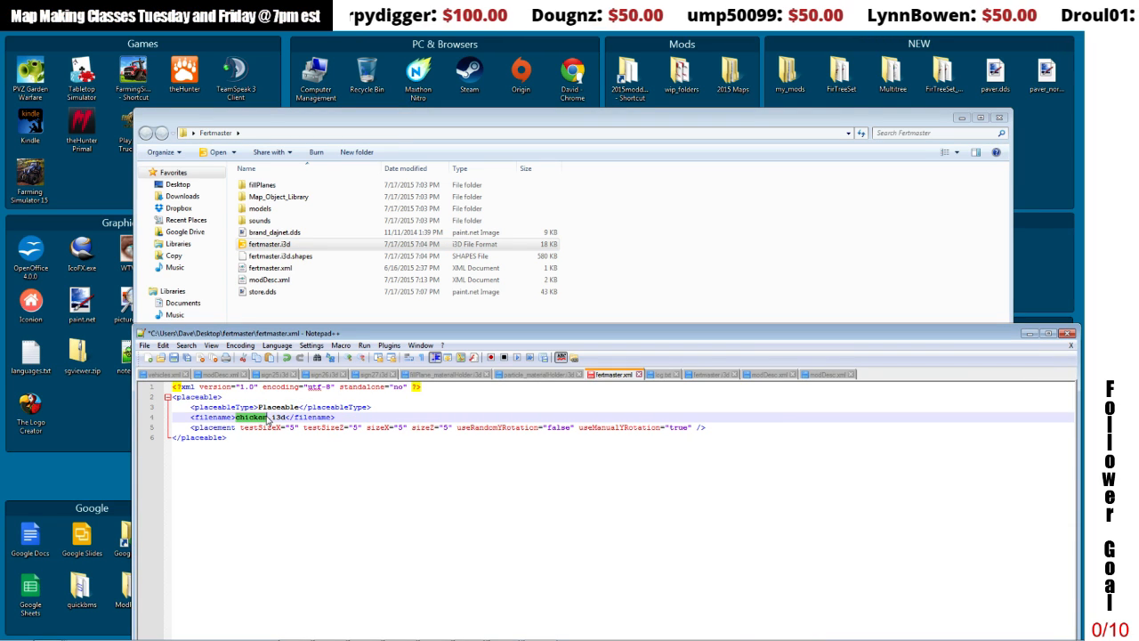
{"action": "type", "text": "fertmaster"}
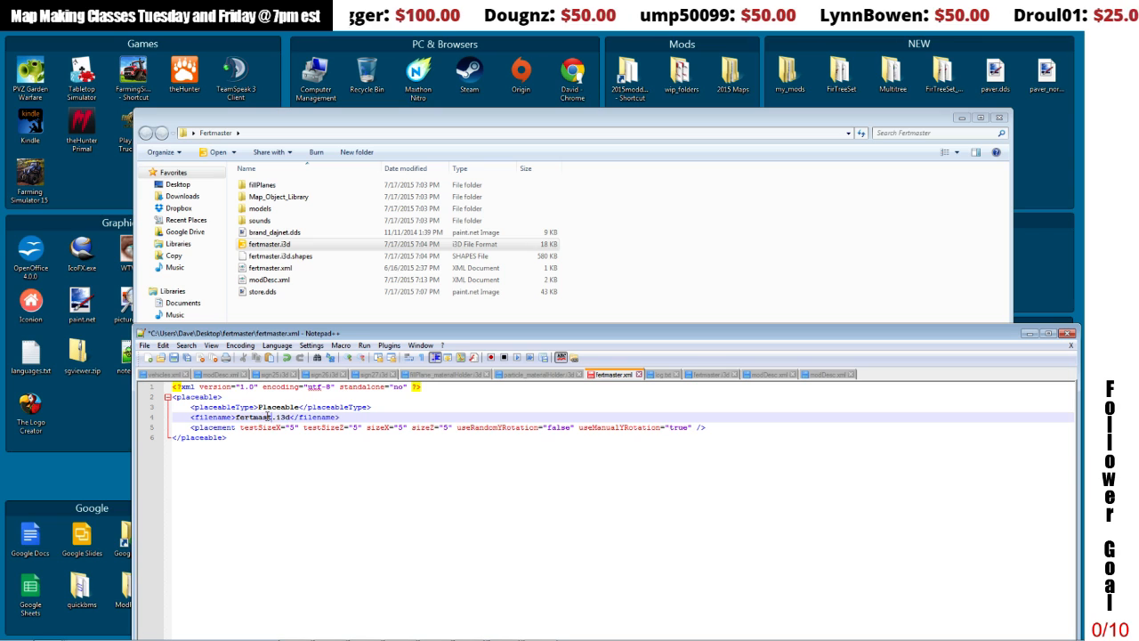
{"action": "left_click", "coordinate": [260, 467]}
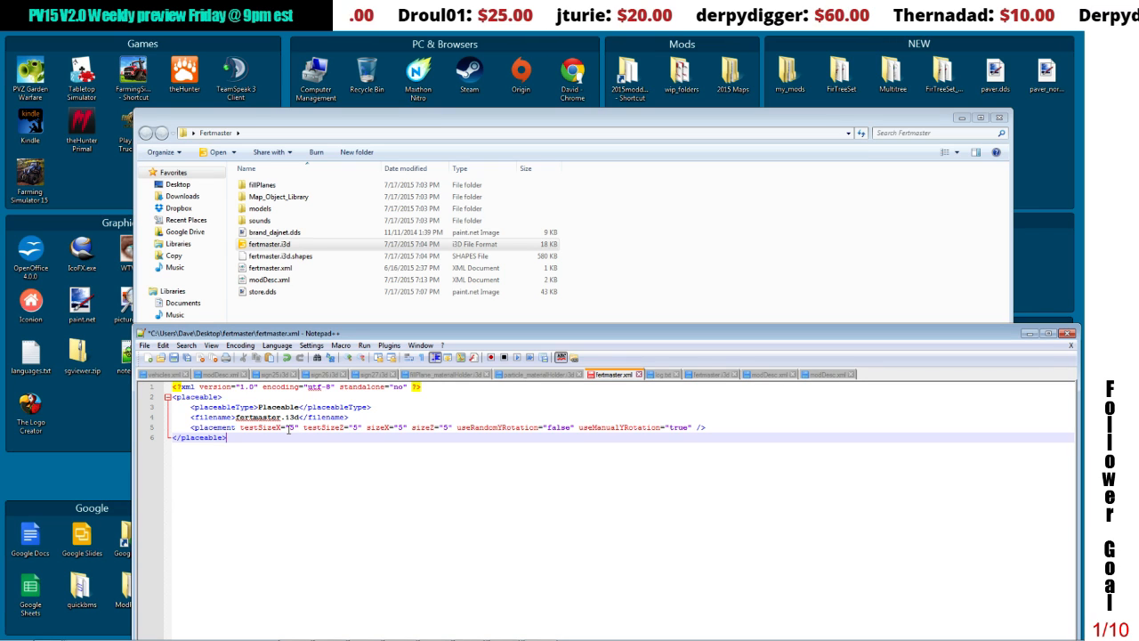
Step: Set testSizeX, testSizeZ, sizeX and sizeZ in the placement line to .1
{"action": "double_click", "coordinate": [289, 428]}
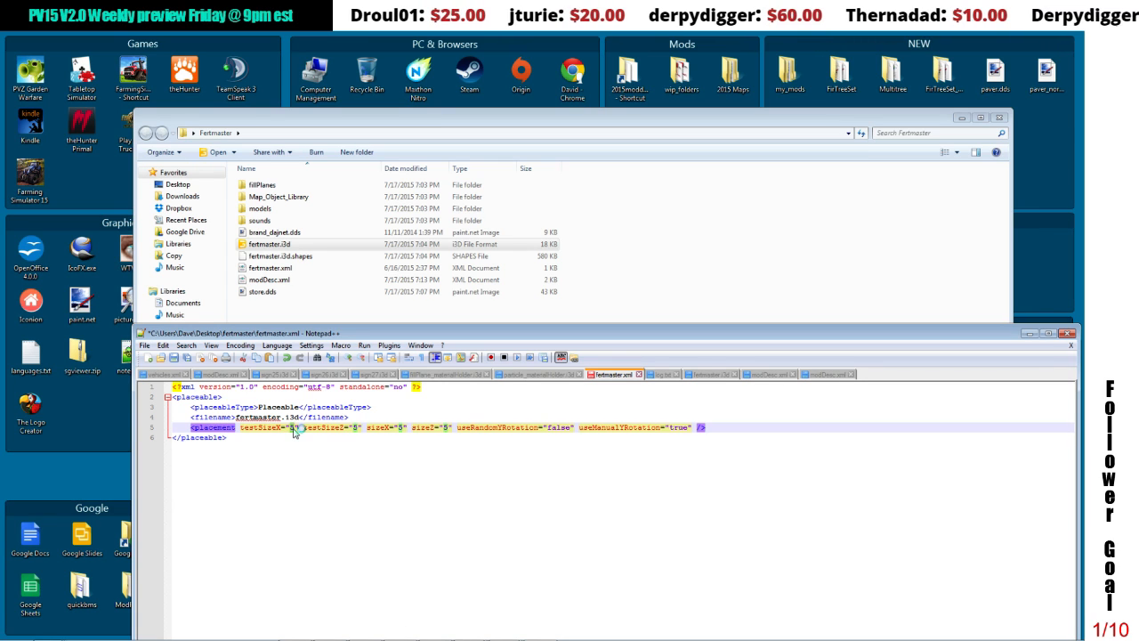
{"action": "type", "text": ".1"}
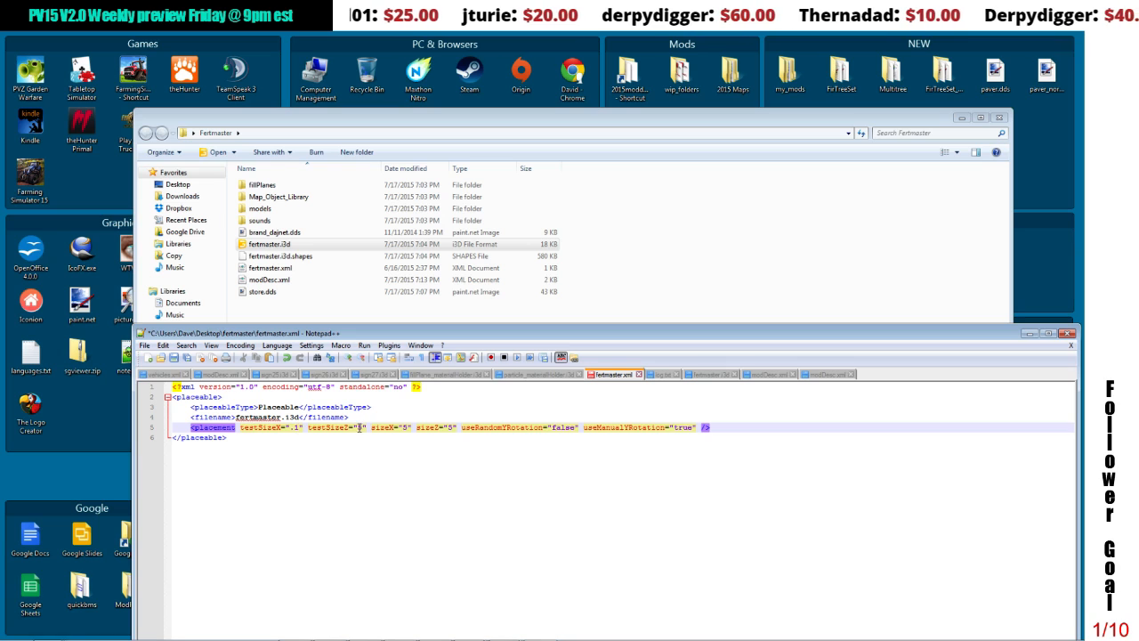
{"action": "double_click", "coordinate": [360, 428]}
{"action": "type", "text": ".1"}
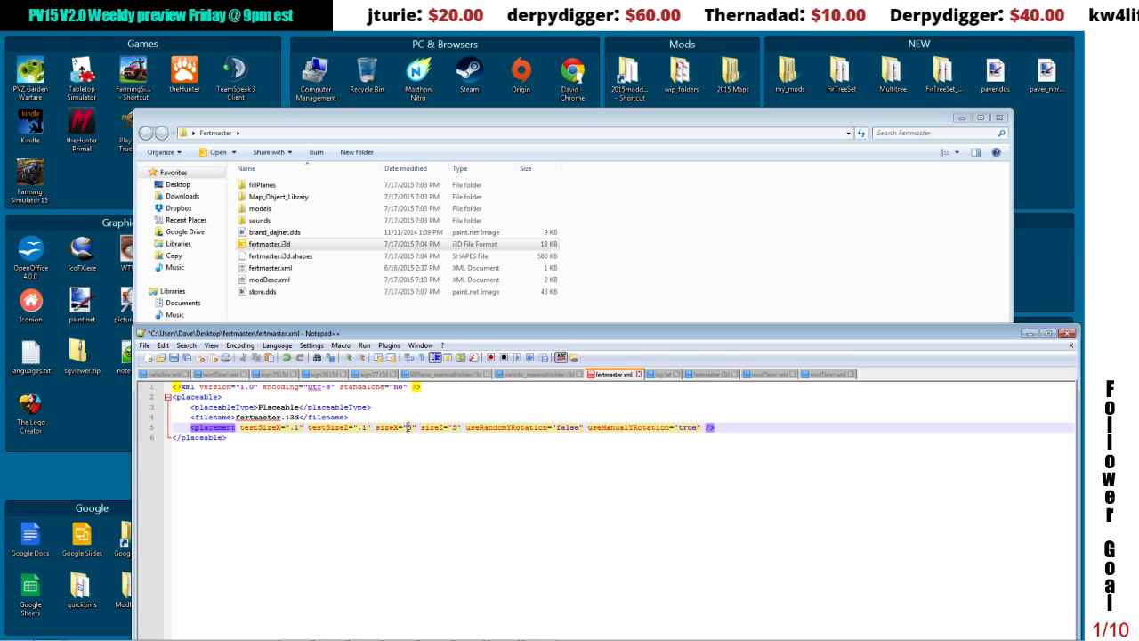
{"action": "double_click", "coordinate": [410, 428]}
{"action": "type", "text": ".1"}
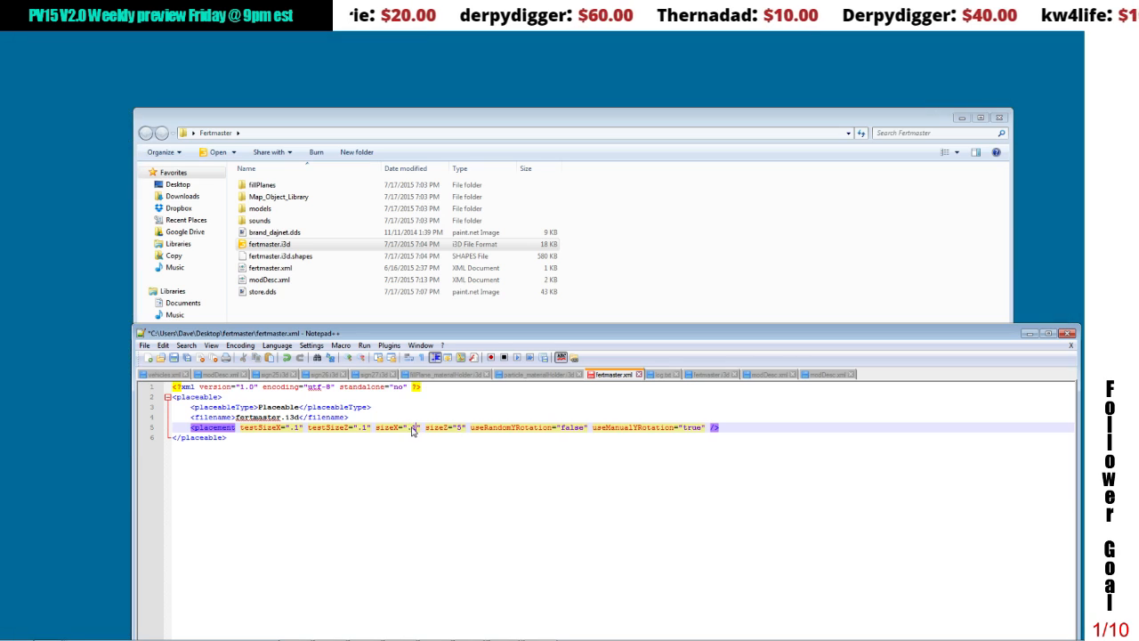
{"action": "double_click", "coordinate": [457, 427]}
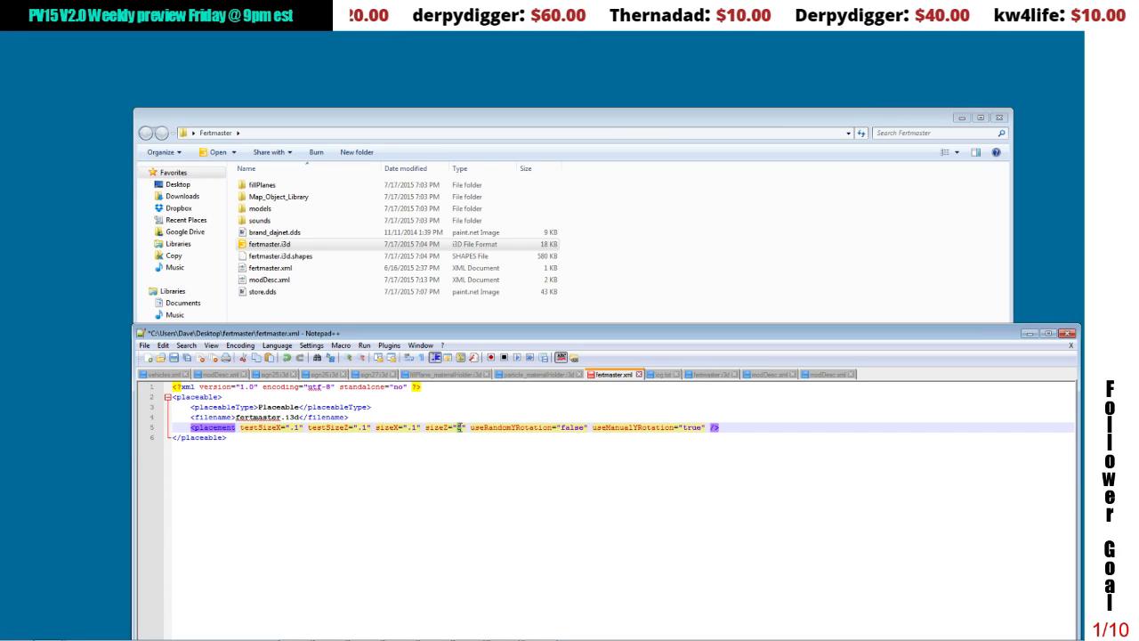
{"action": "type", "text": ".1"}
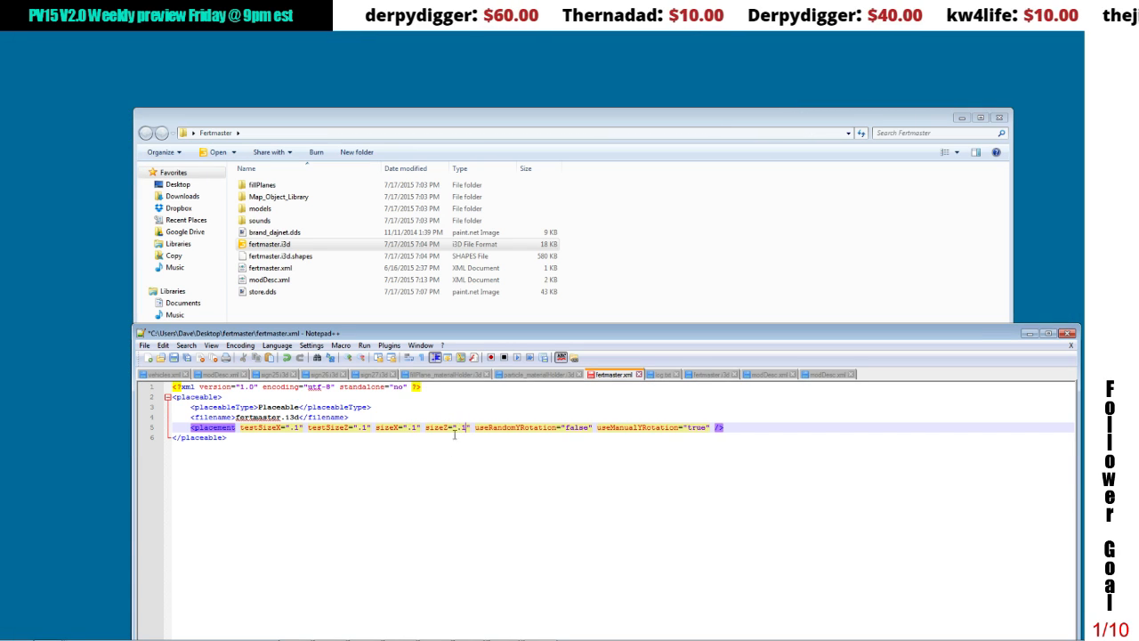
{"action": "left_click", "coordinate": [446, 468]}
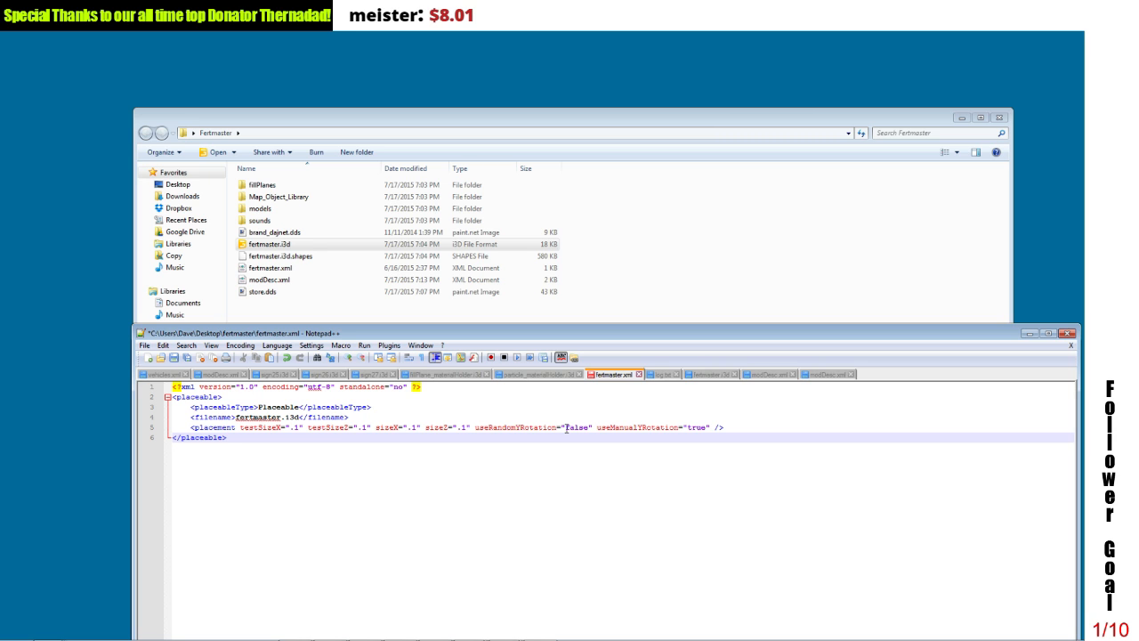
Step: Check the useRandomYRotation and useManualYRotation values in the placement line, then save fertmaster.xml and close the editor
{"action": "double_click", "coordinate": [567, 428]}
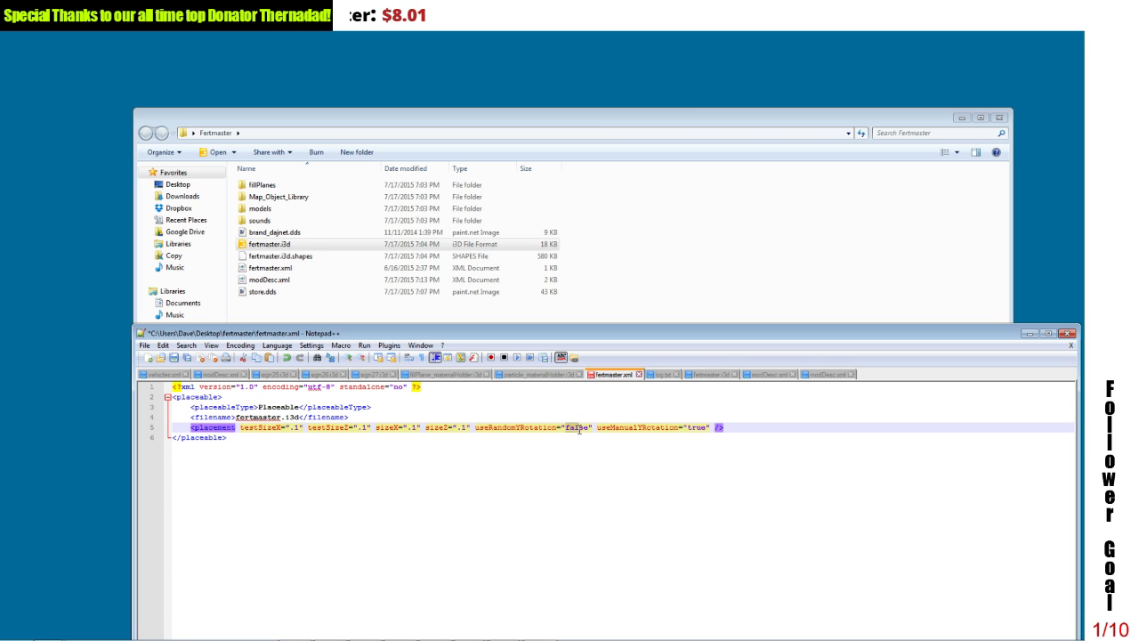
{"action": "left_click_drag", "start_coordinate": [651, 428], "coordinate": [702, 429]}
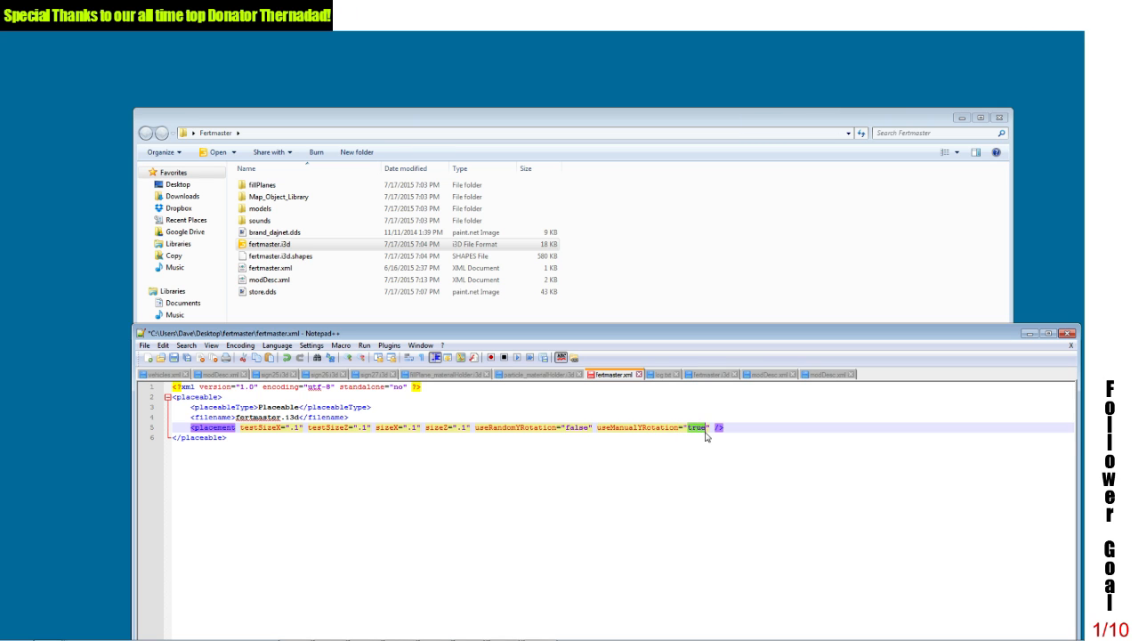
{"action": "left_click", "coordinate": [698, 500]}
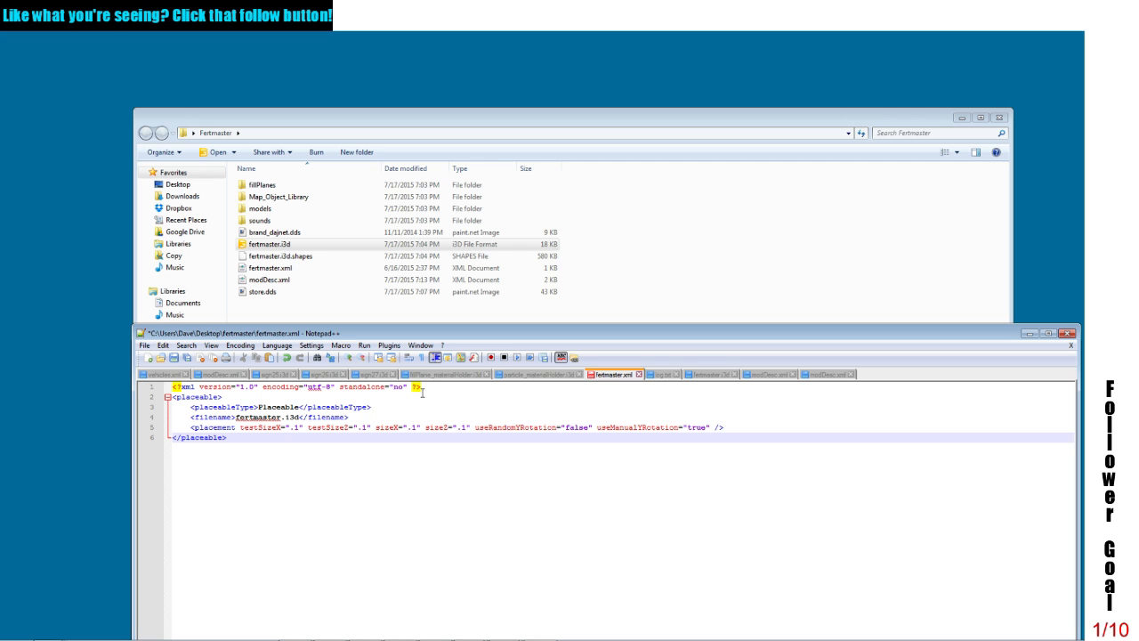
{"action": "left_click", "coordinate": [173, 357]}
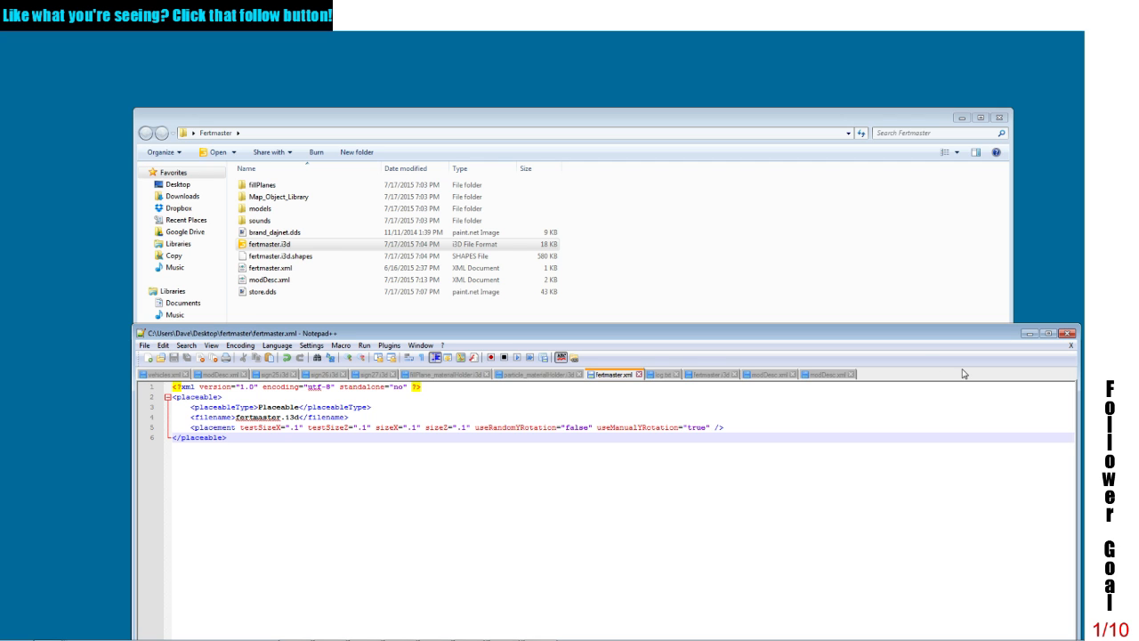
{"action": "left_click", "coordinate": [1067, 333]}
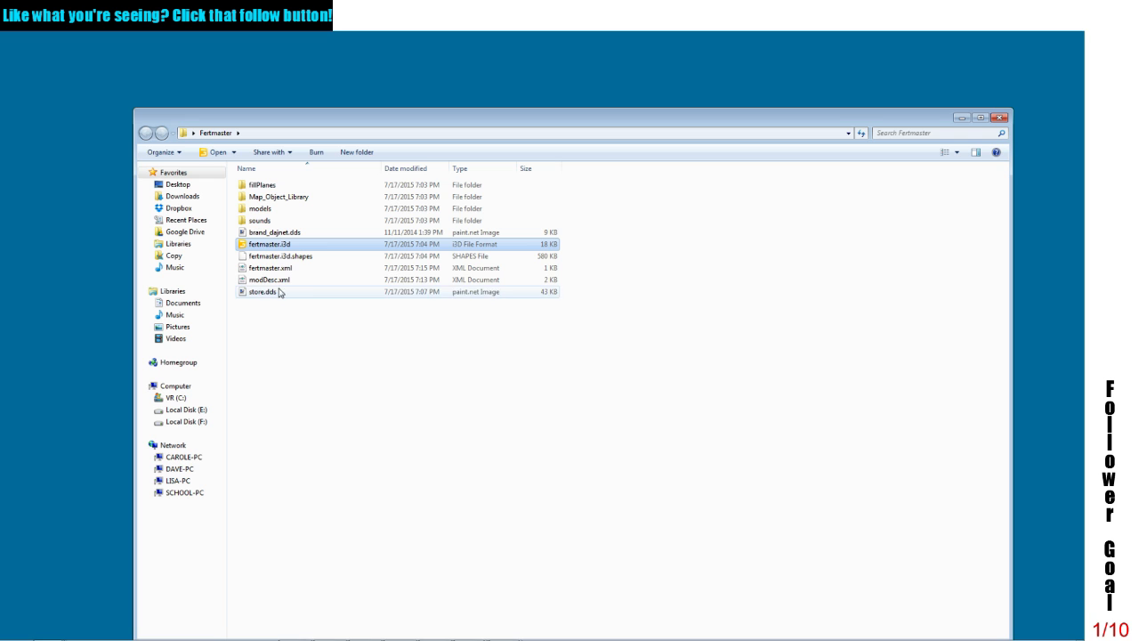
Step: Pack all files and folders of the Fertmaster folder into a ZIP archive named Fertmaster.zip
{"action": "key", "text": "ctrl+a"}
{"action": "right_click", "coordinate": [273, 249]}
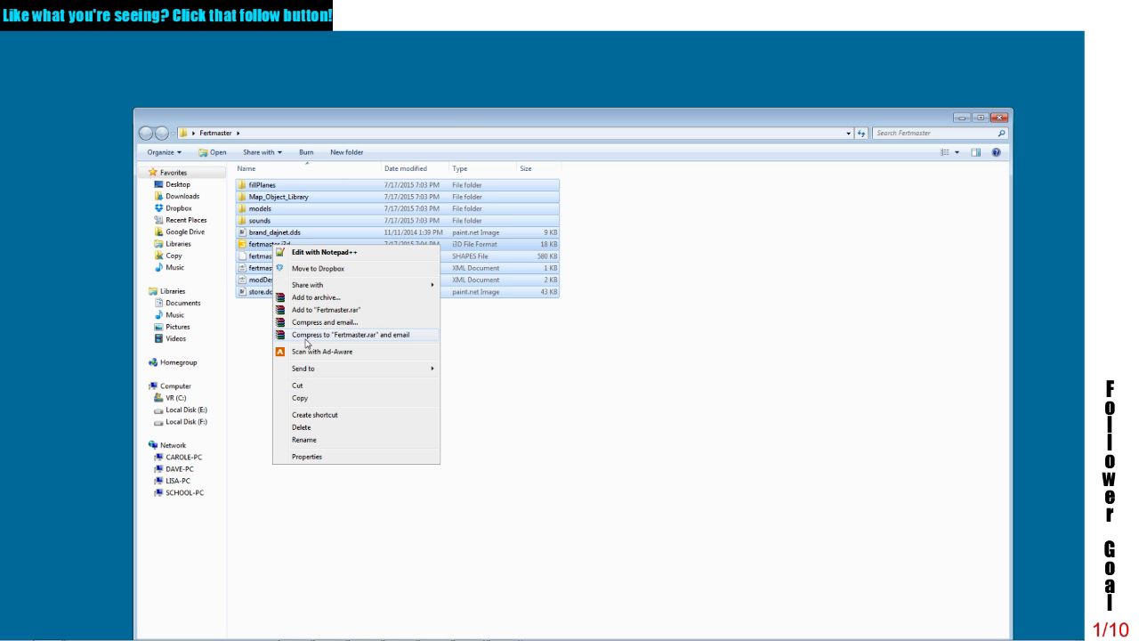
{"action": "left_click", "coordinate": [316, 297]}
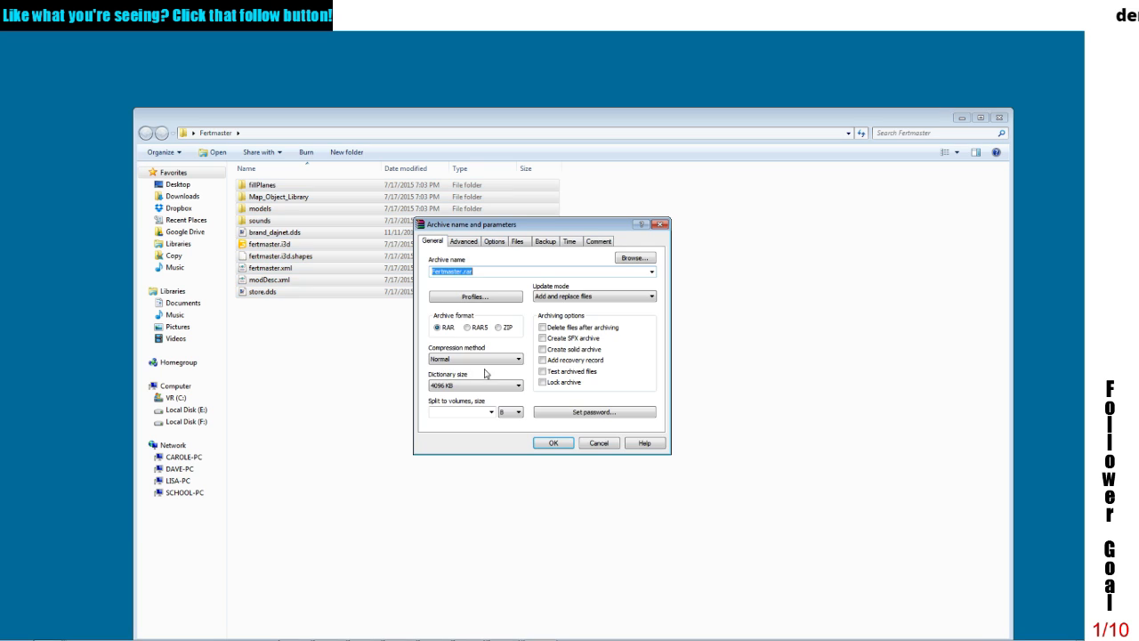
{"action": "left_click", "coordinate": [501, 328]}
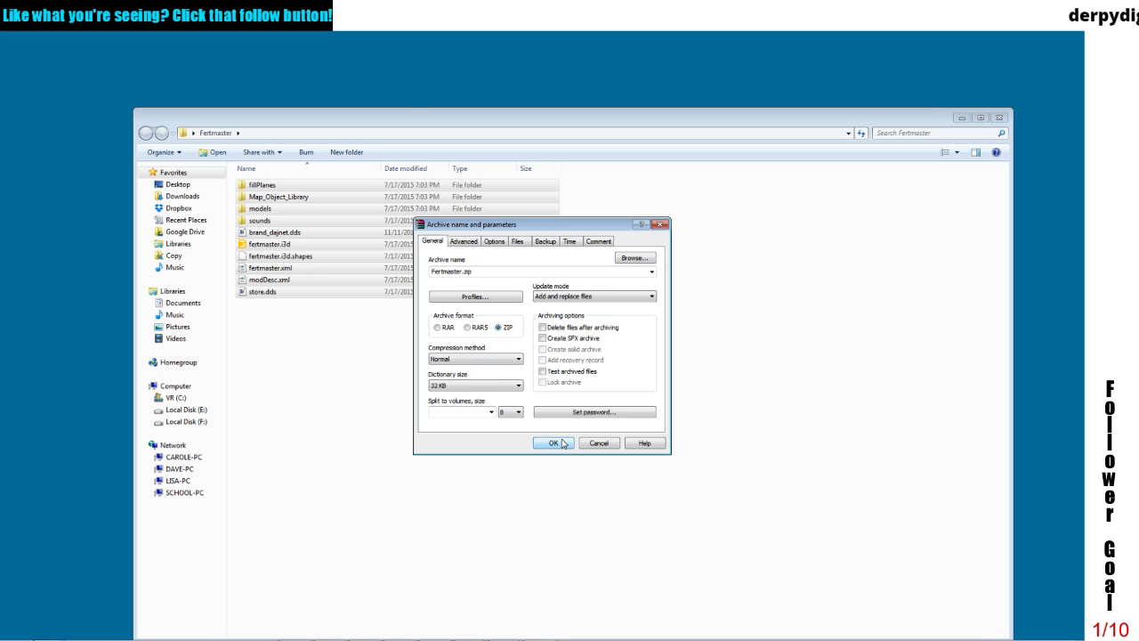
{"action": "left_click", "coordinate": [560, 444]}
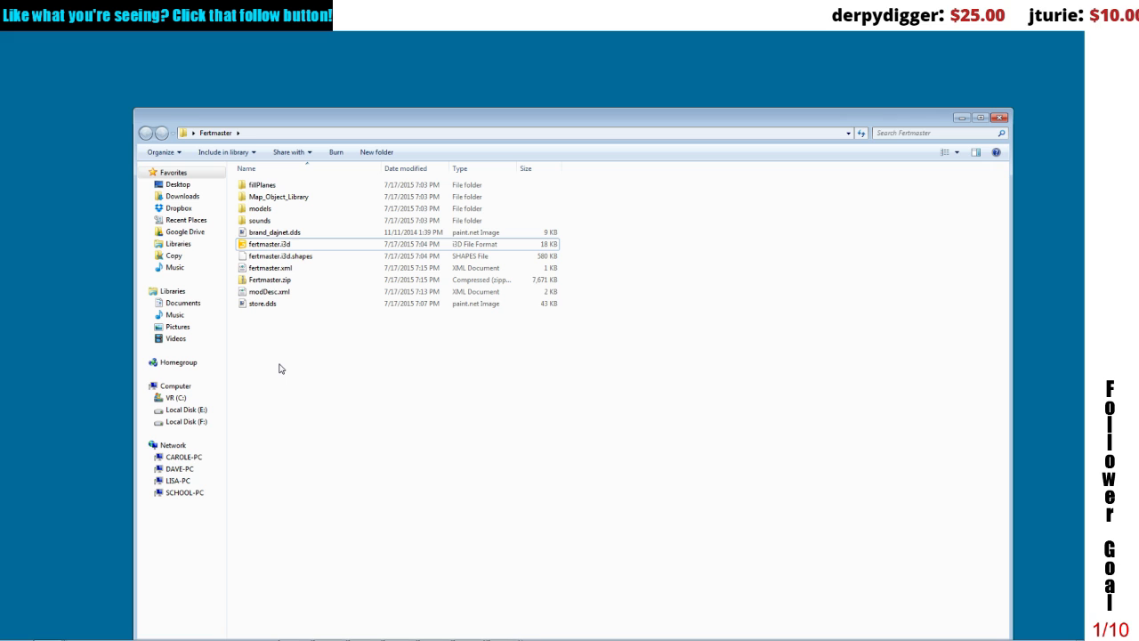
Step: Copy Fertmaster.zip into the WIP folder, replace the existing fertmaster.zip there, and select the copied archive
{"action": "right_click", "coordinate": [276, 278]}
{"action": "left_click", "coordinate": [316, 484]}
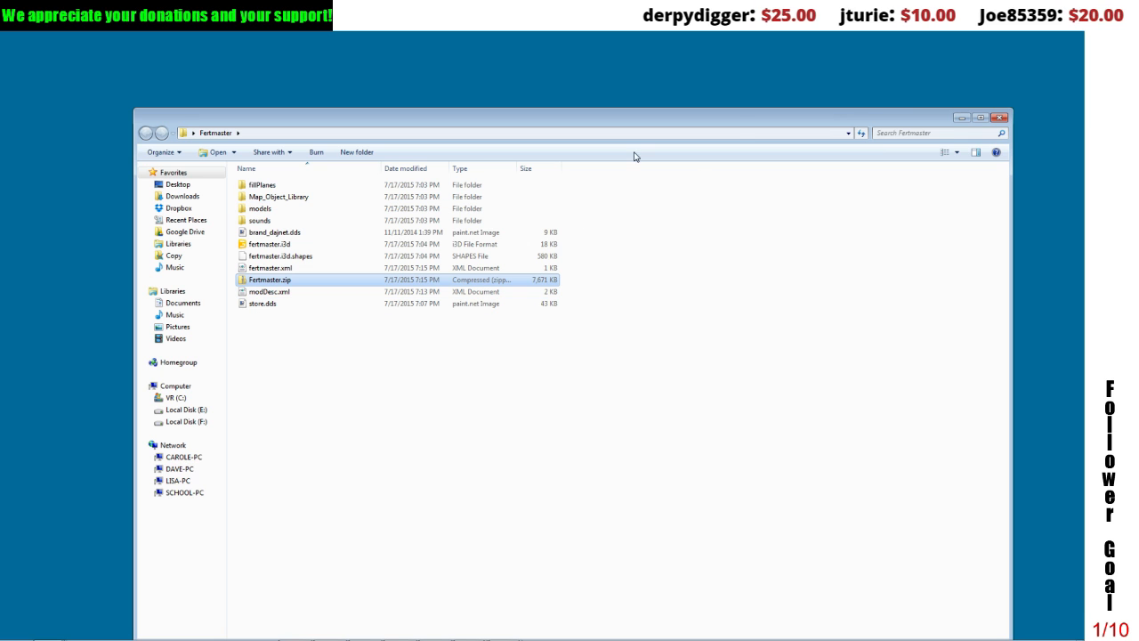
{"action": "left_click", "coordinate": [961, 118]}
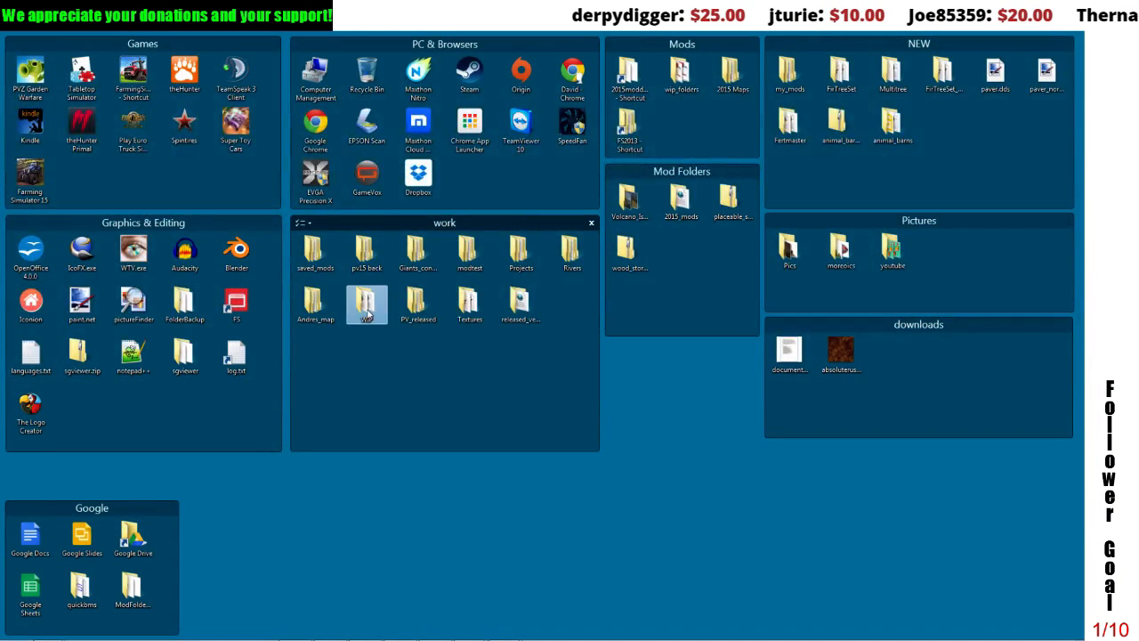
{"action": "double_click", "coordinate": [366, 303]}
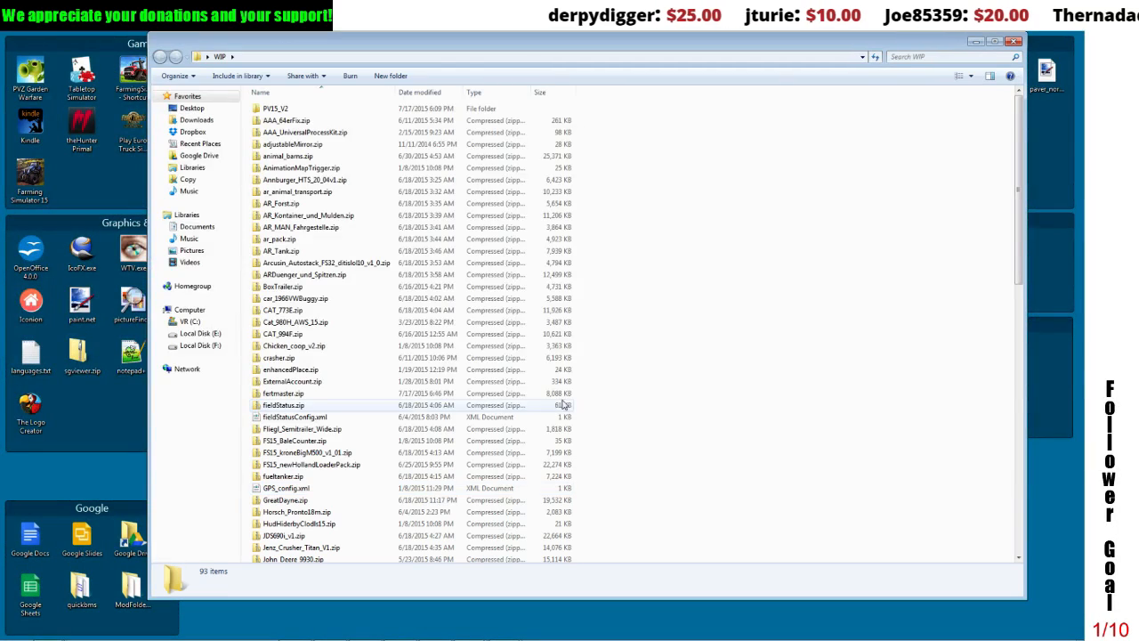
{"action": "right_click", "coordinate": [718, 380]}
{"action": "left_click", "coordinate": [738, 475]}
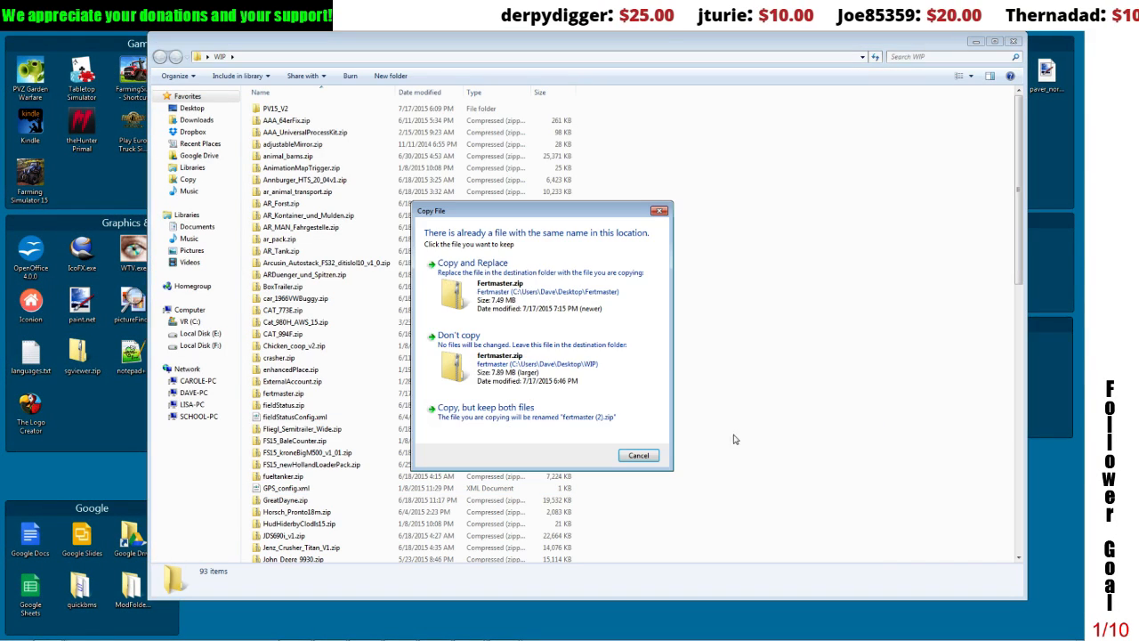
{"action": "left_click", "coordinate": [472, 263]}
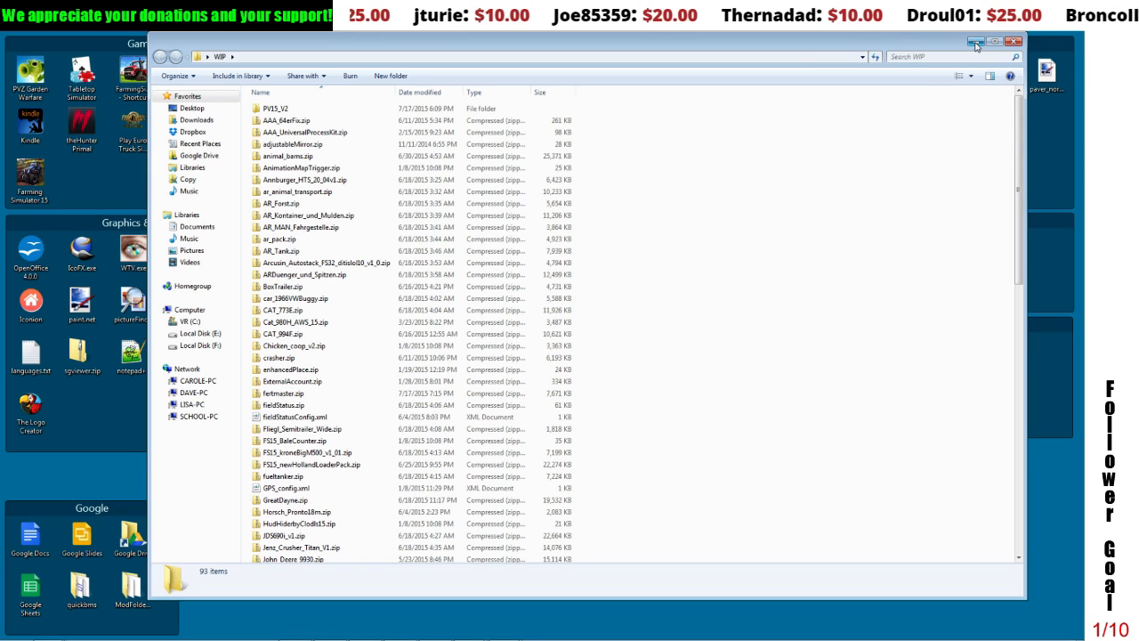
{"action": "left_click", "coordinate": [283, 393]}
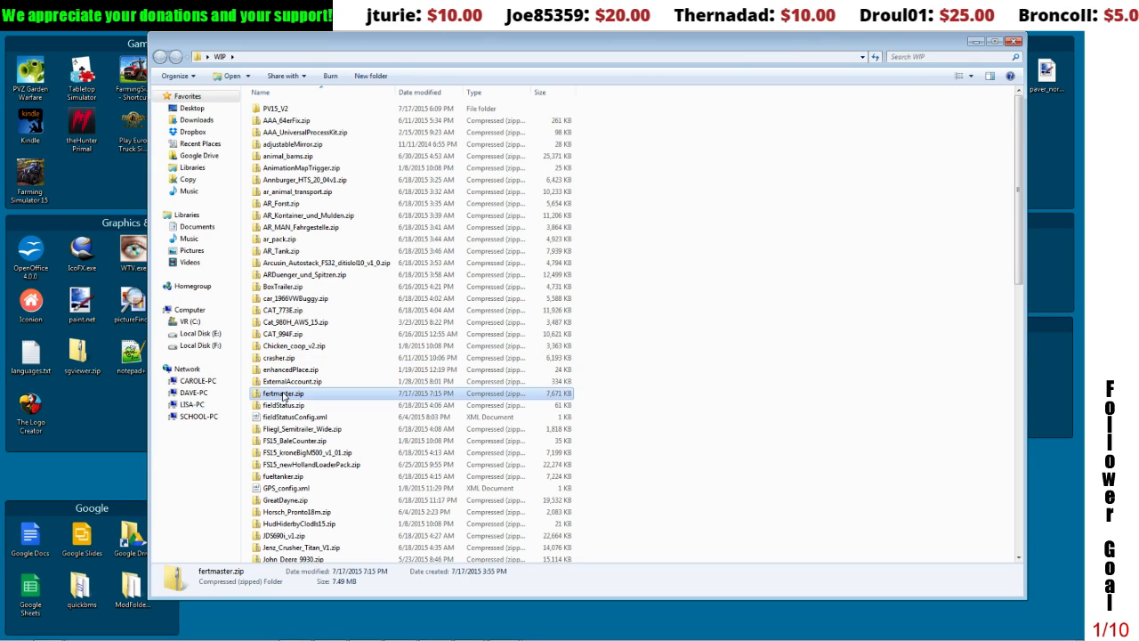
Step: Delete fertmaster.zip from the WIP folder, paste the copied Fertmaster.zip in its place, and close the folder window
{"action": "key", "text": "Delete"}
{"action": "left_click", "coordinate": [567, 388]}
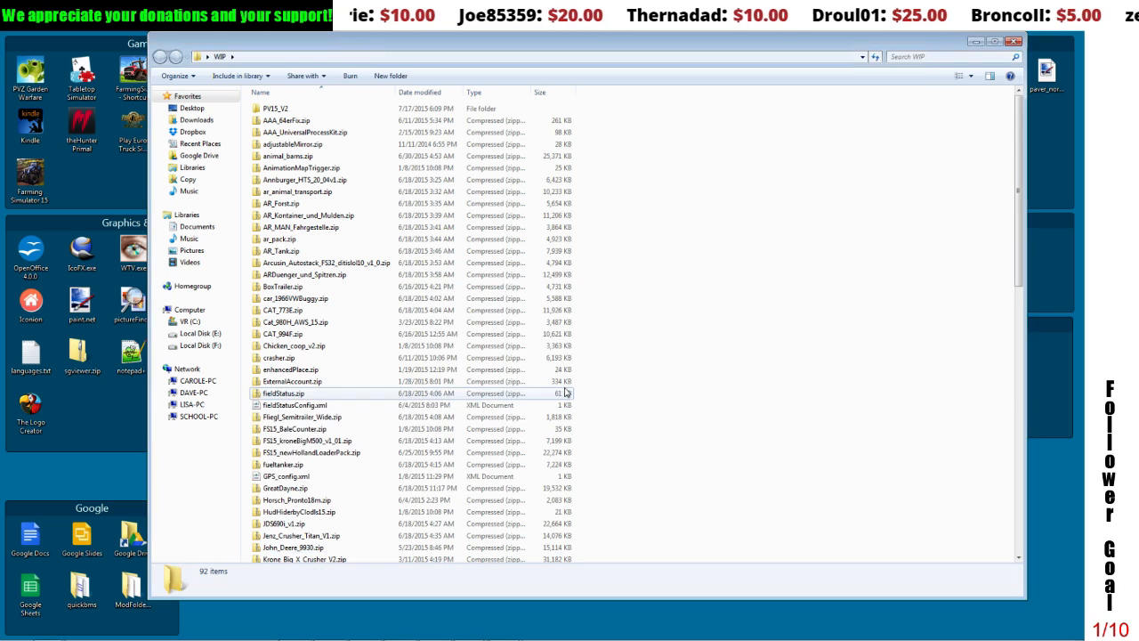
{"action": "right_click", "coordinate": [725, 376]}
{"action": "left_click", "coordinate": [751, 480]}
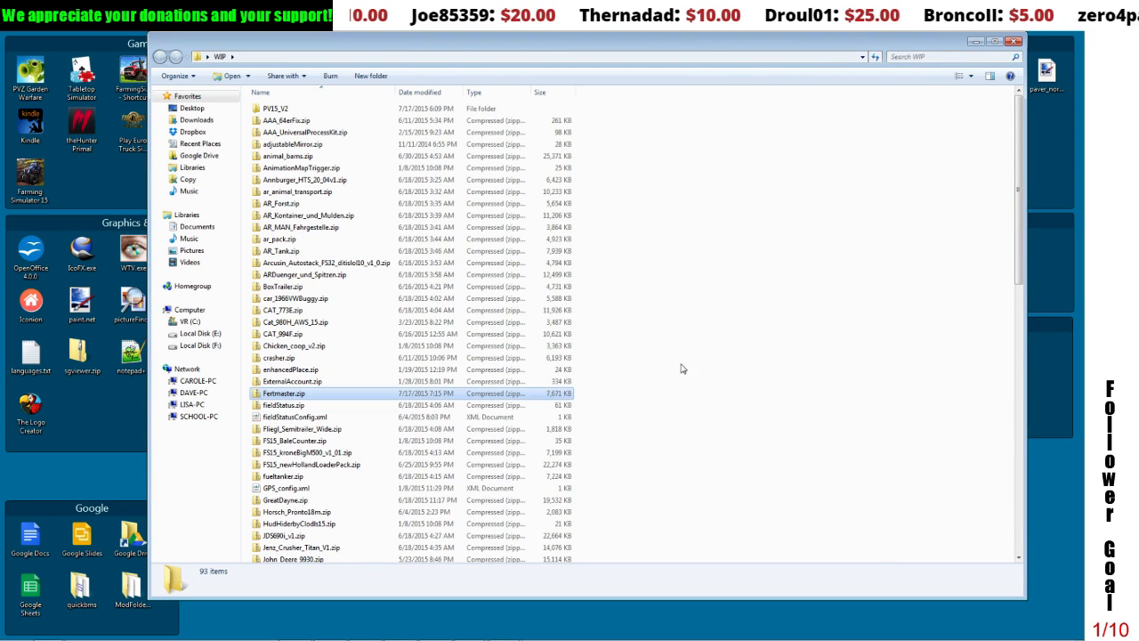
{"action": "left_click", "coordinate": [742, 265]}
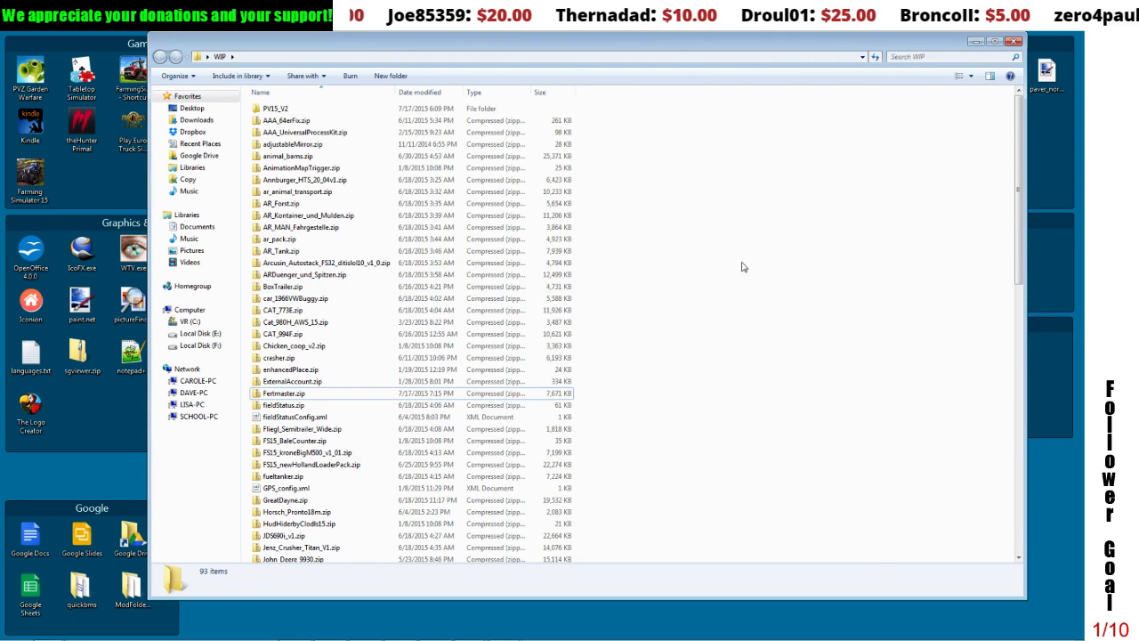
{"action": "left_click", "coordinate": [1012, 42]}
Step: Check which mods folder is active in FS15 Mods Folder Switcher, then look through the WIP folder's contents and close it
{"action": "mouse_move", "coordinate": [324, 623]}
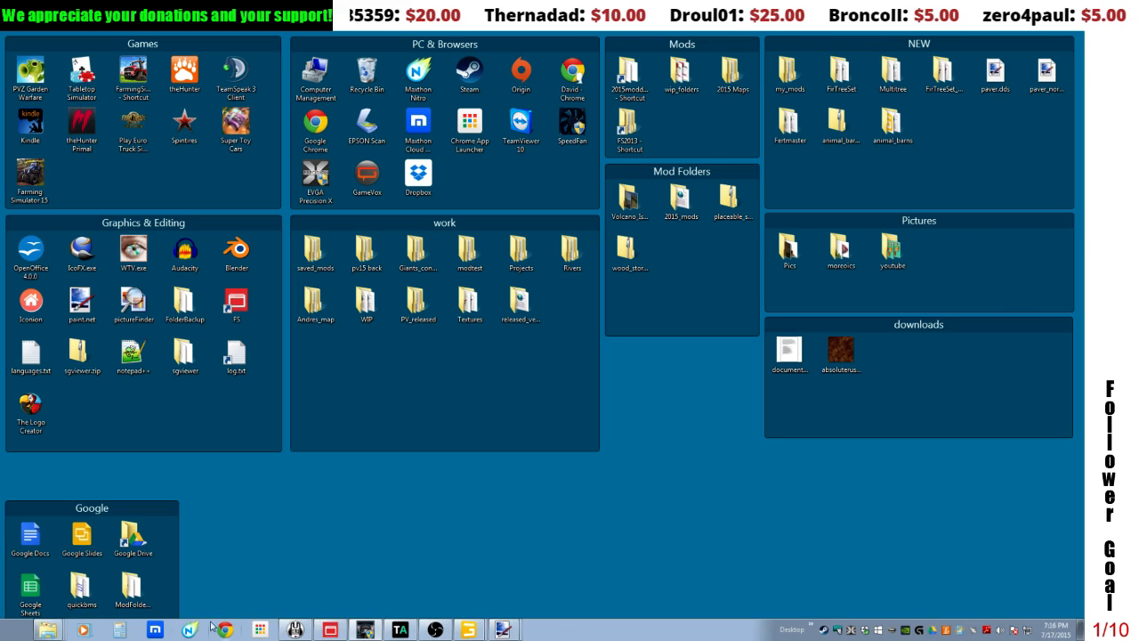
{"action": "left_click", "coordinate": [331, 629]}
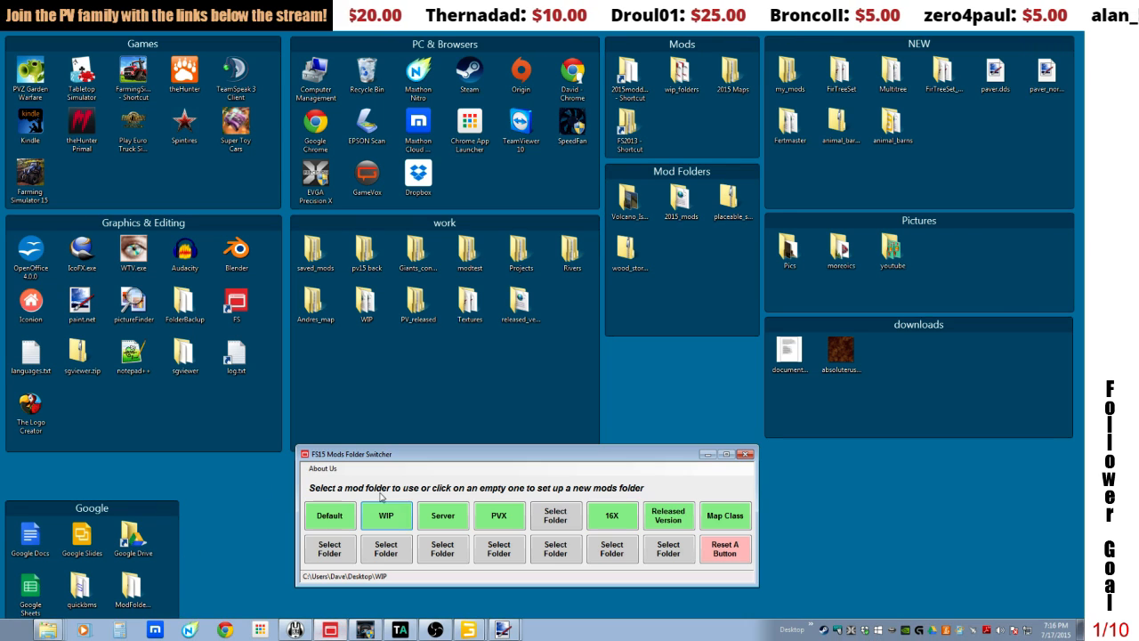
{"action": "left_click", "coordinate": [704, 456]}
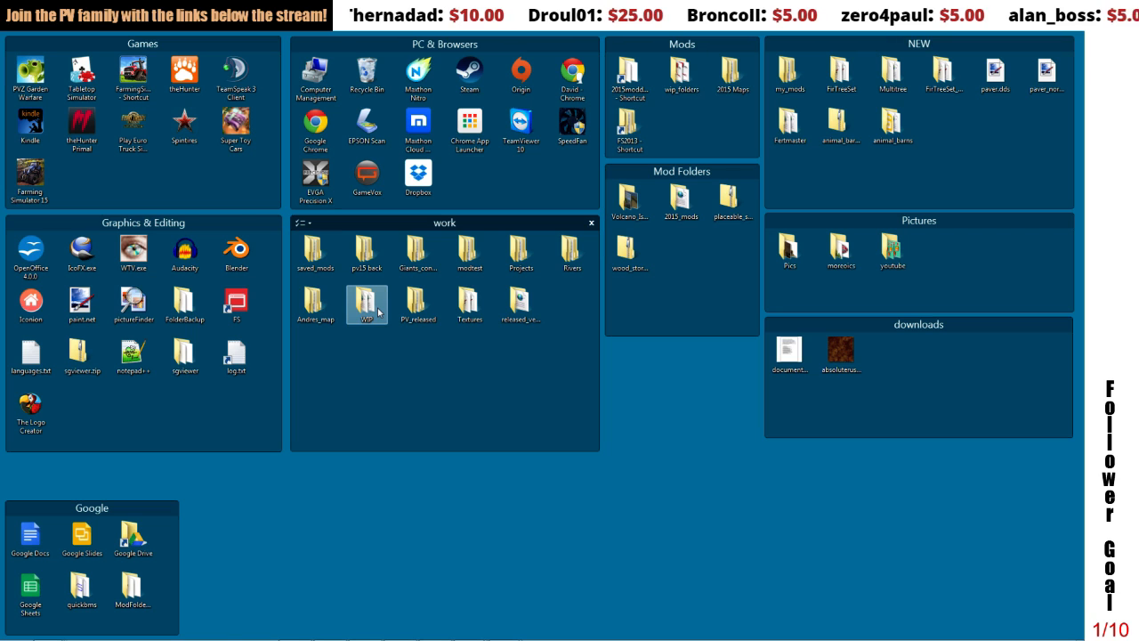
{"action": "double_click", "coordinate": [366, 303]}
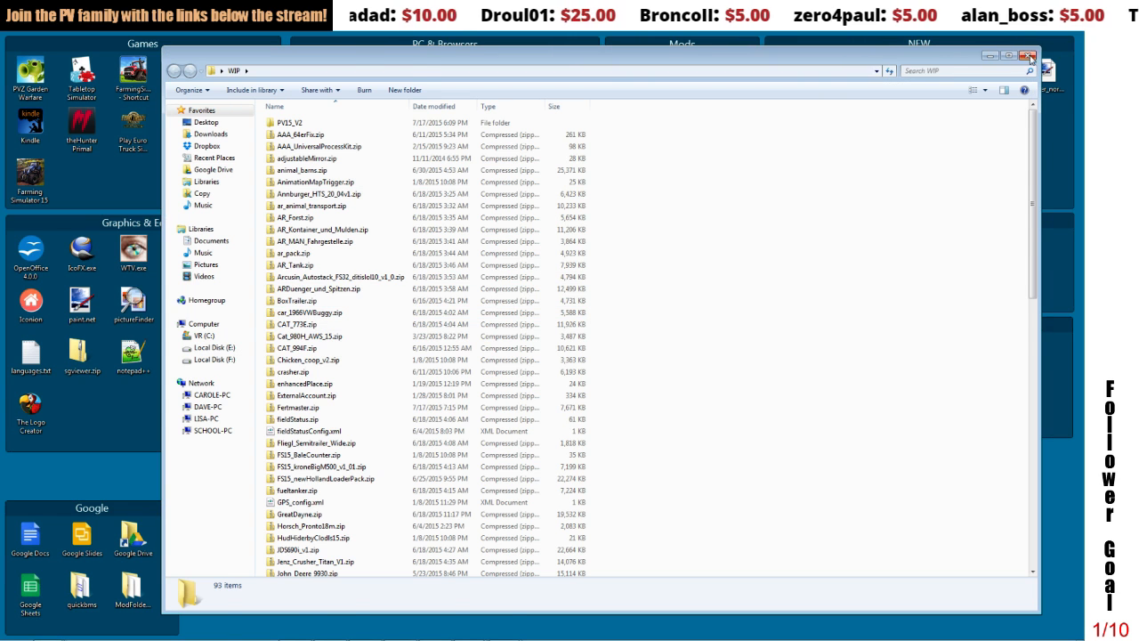
{"action": "left_click", "coordinate": [1028, 56]}
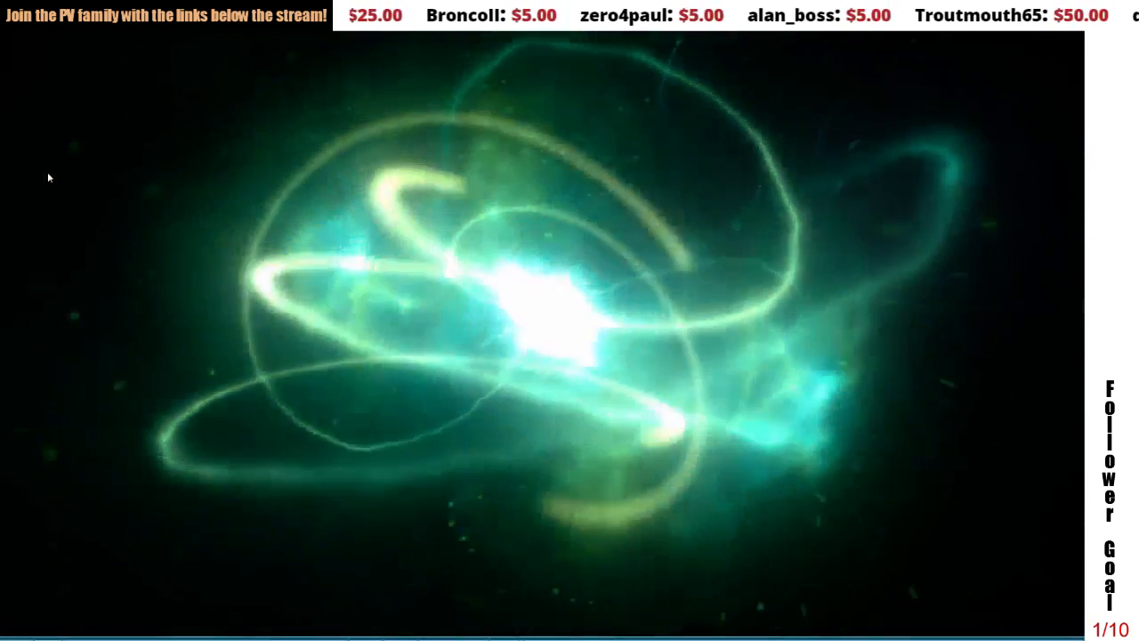
Step: In Farming Simulator 15, skip the intro videos, open the career savegames and start the unused Savegame 18
{"action": "left_click", "coordinate": [48, 174]}
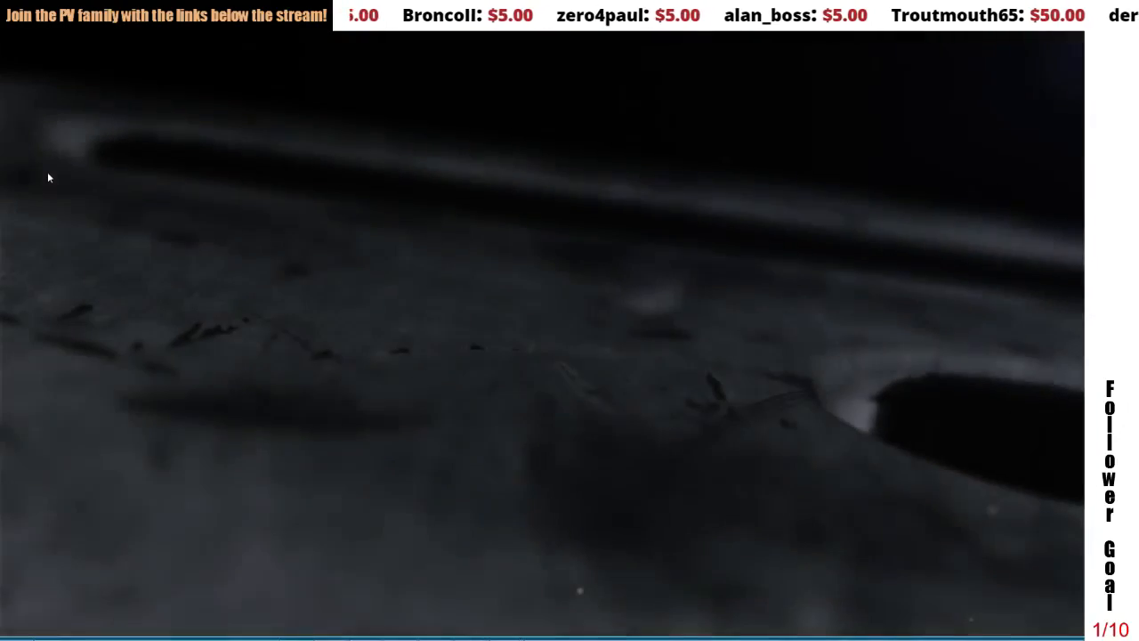
{"action": "left_click", "coordinate": [48, 174]}
{"action": "left_click", "coordinate": [228, 269]}
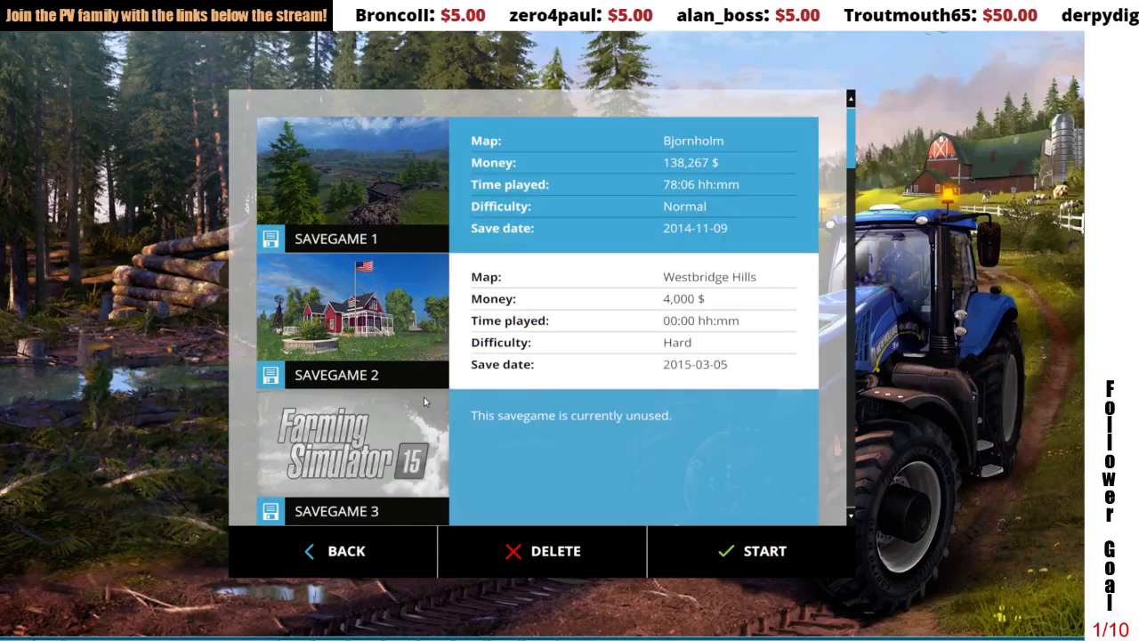
{"action": "left_click_drag", "start_coordinate": [850, 169], "coordinate": [876, 489]}
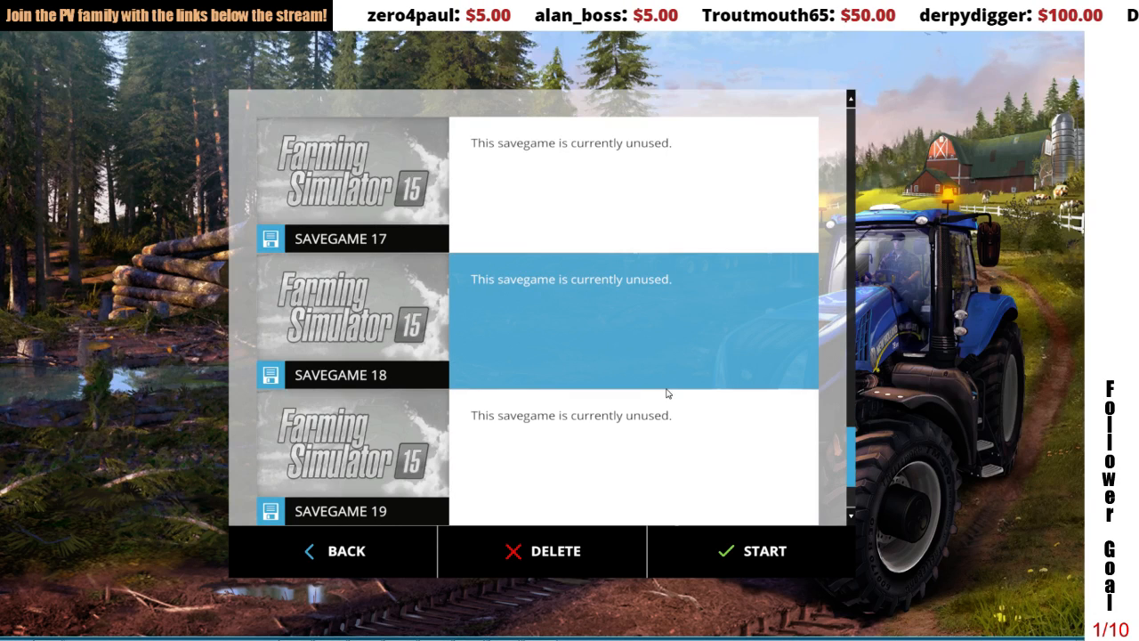
{"action": "left_click", "coordinate": [666, 321]}
{"action": "left_click", "coordinate": [730, 552]}
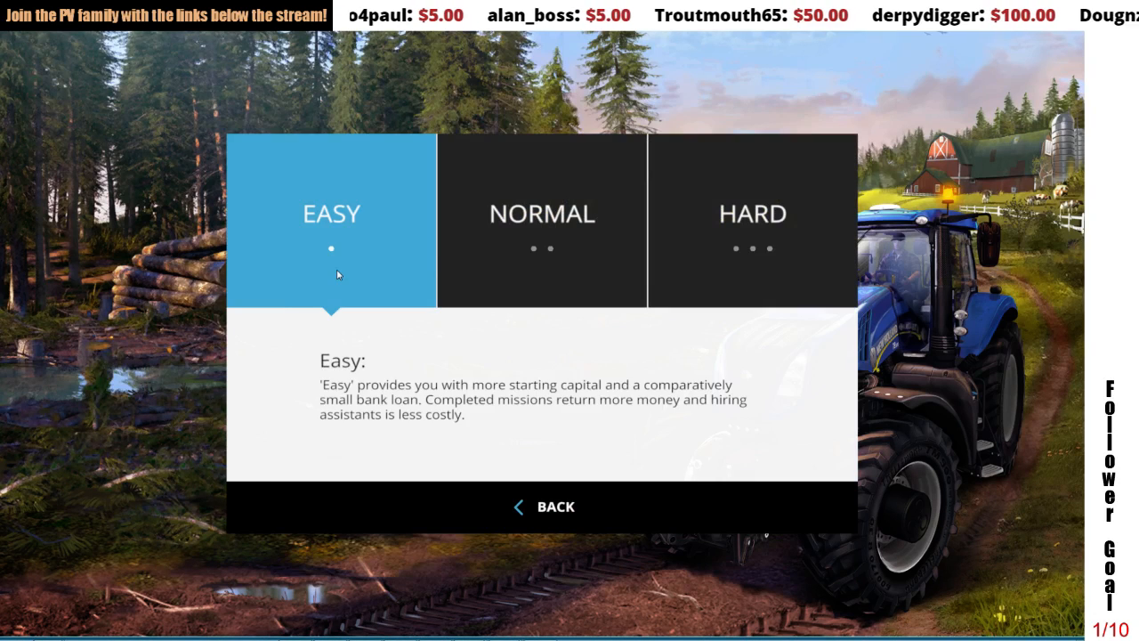
Step: Choose the Easy difficulty and start the game on the Pleasant Valley 2015 V2 map
{"action": "left_click", "coordinate": [331, 214]}
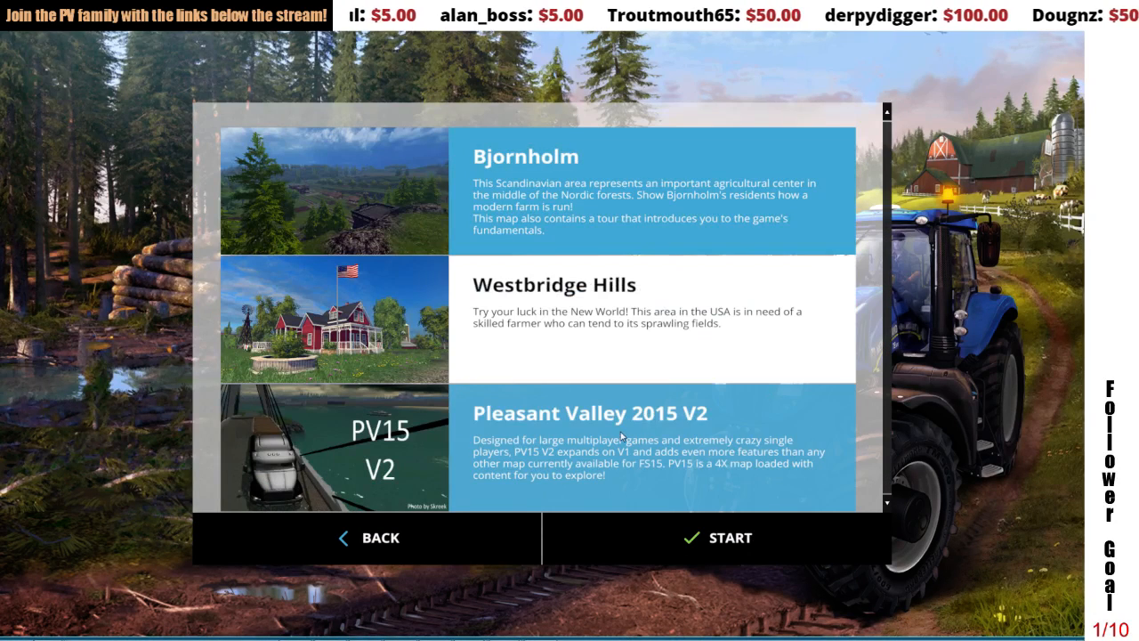
{"action": "left_click", "coordinate": [603, 428]}
{"action": "left_click", "coordinate": [658, 536]}
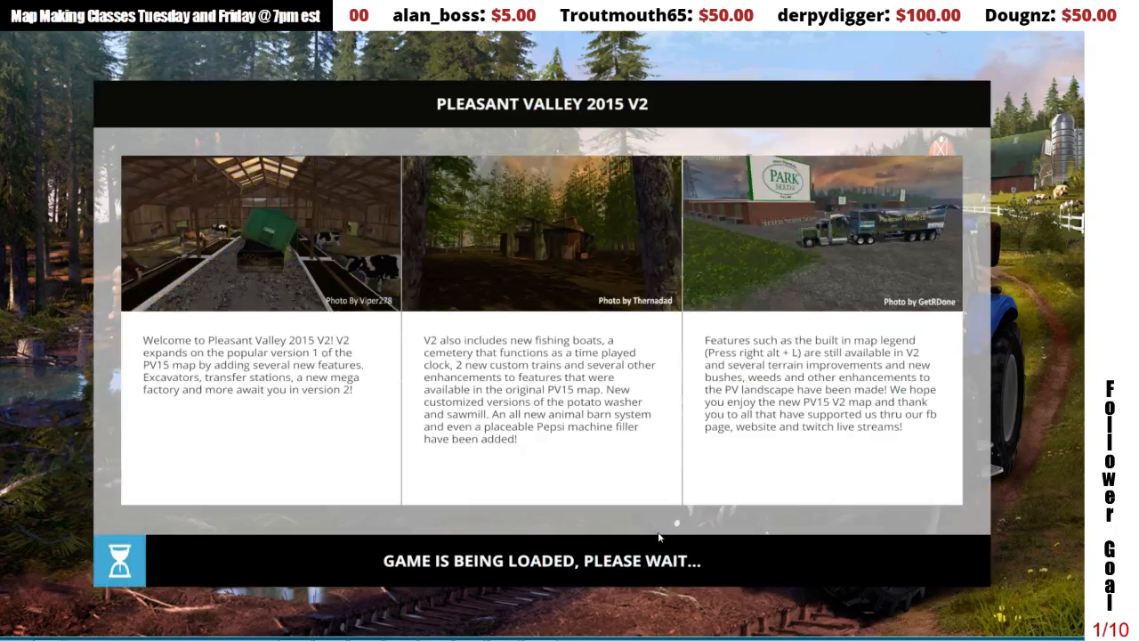
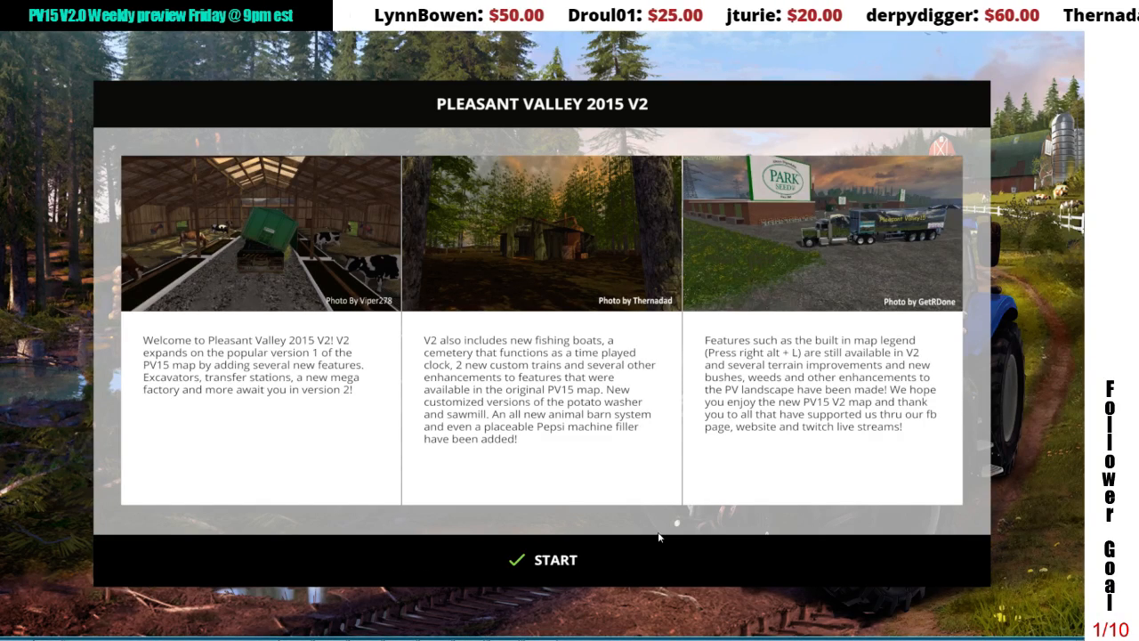
Step: Begin playing on the Pleasant Valley map, dismiss the welcome message and switch into the first vehicle
{"action": "left_click", "coordinate": [627, 541]}
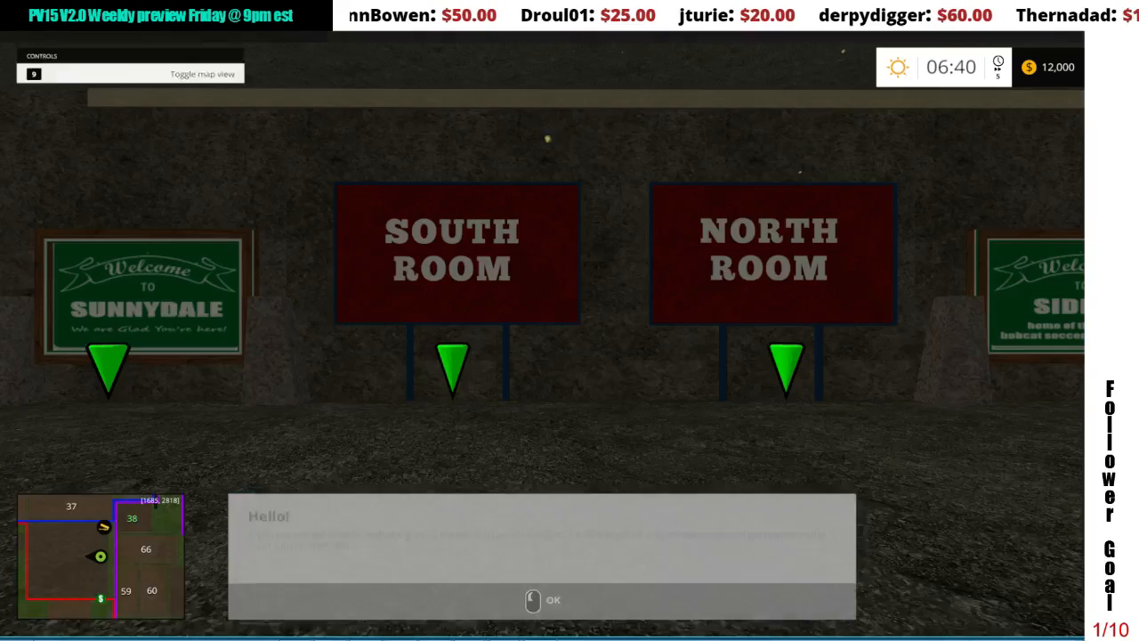
{"action": "left_click", "coordinate": [542, 600]}
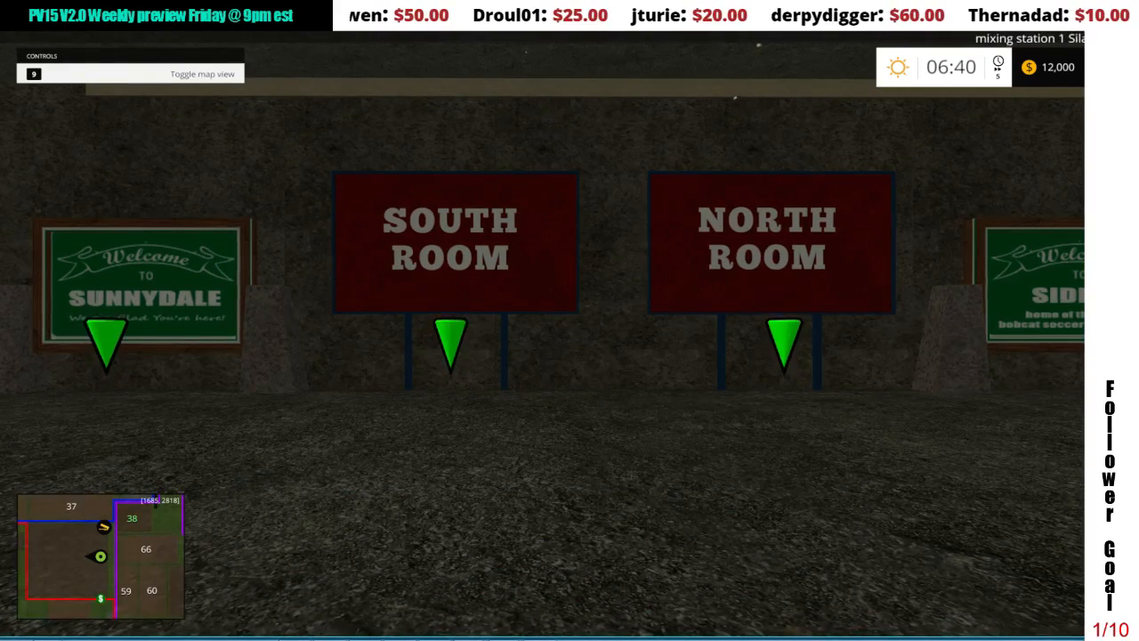
{"action": "key", "text": "Tab"}
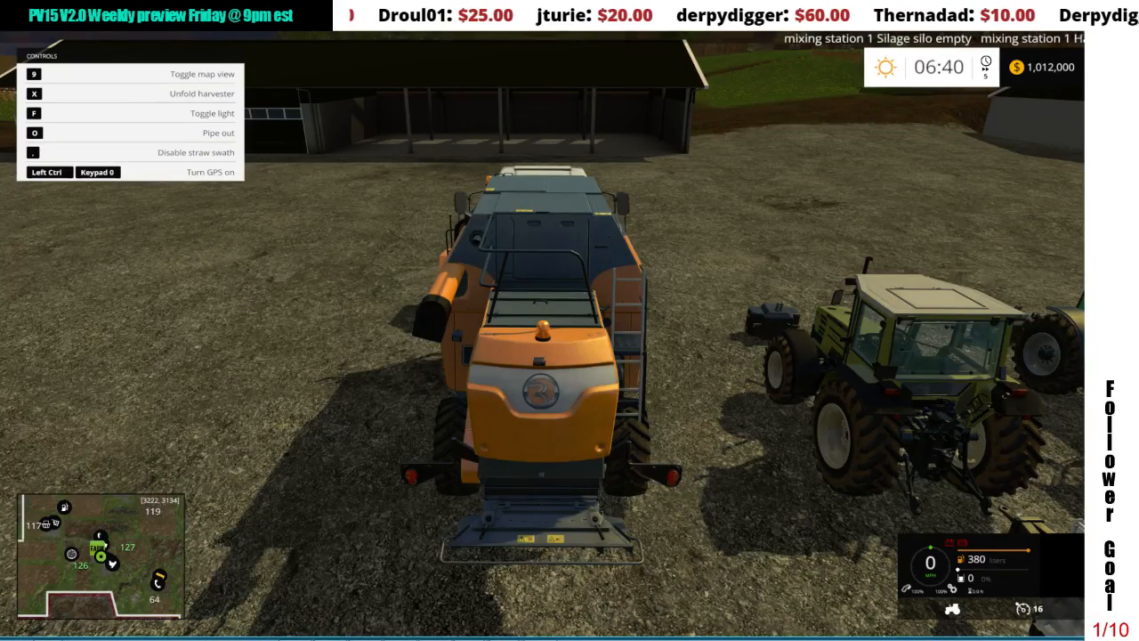
Step: Open the shop, go to the mod placeables category and select the UPK Fertmaster
{"action": "key", "text": "p"}
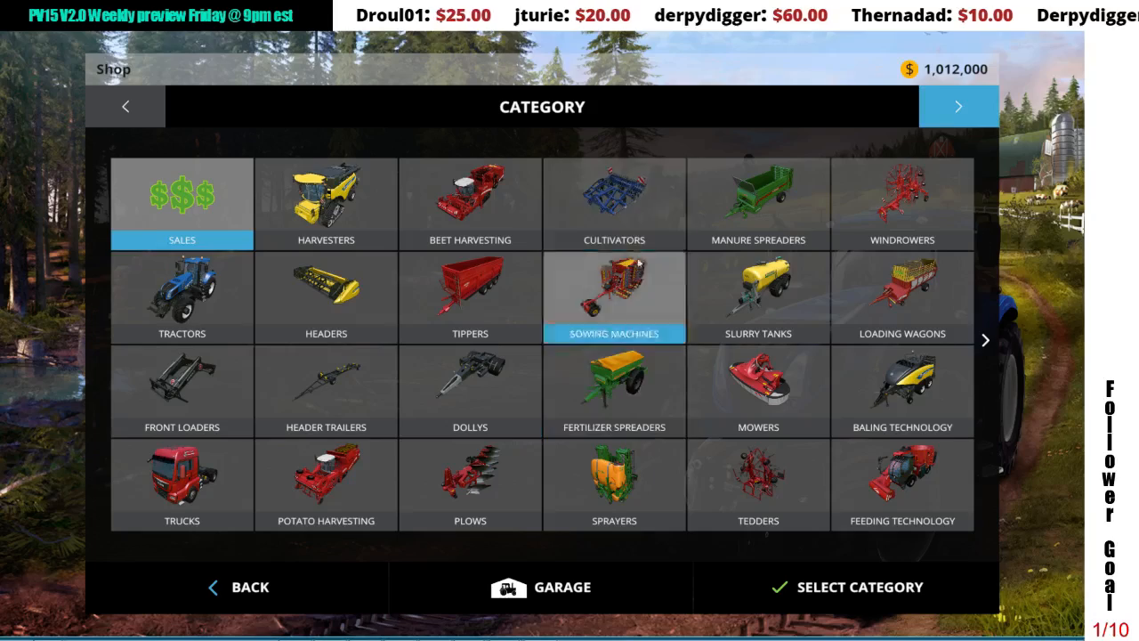
{"action": "left_click", "coordinate": [977, 108]}
{"action": "left_click", "coordinate": [977, 108]}
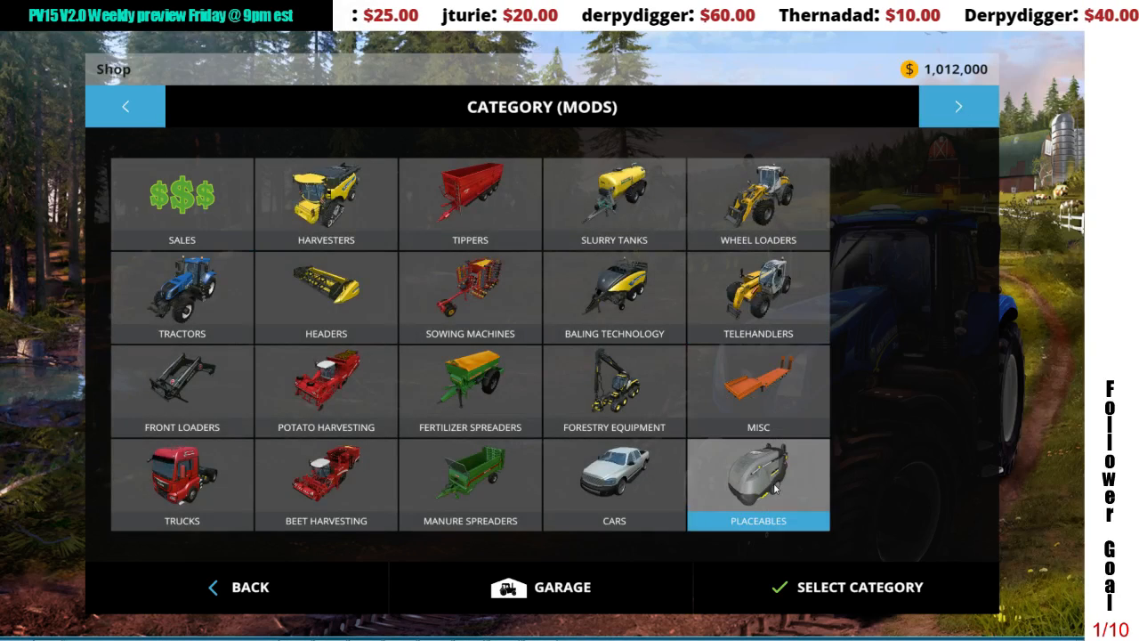
{"action": "left_click", "coordinate": [774, 487]}
{"action": "left_click", "coordinate": [985, 289]}
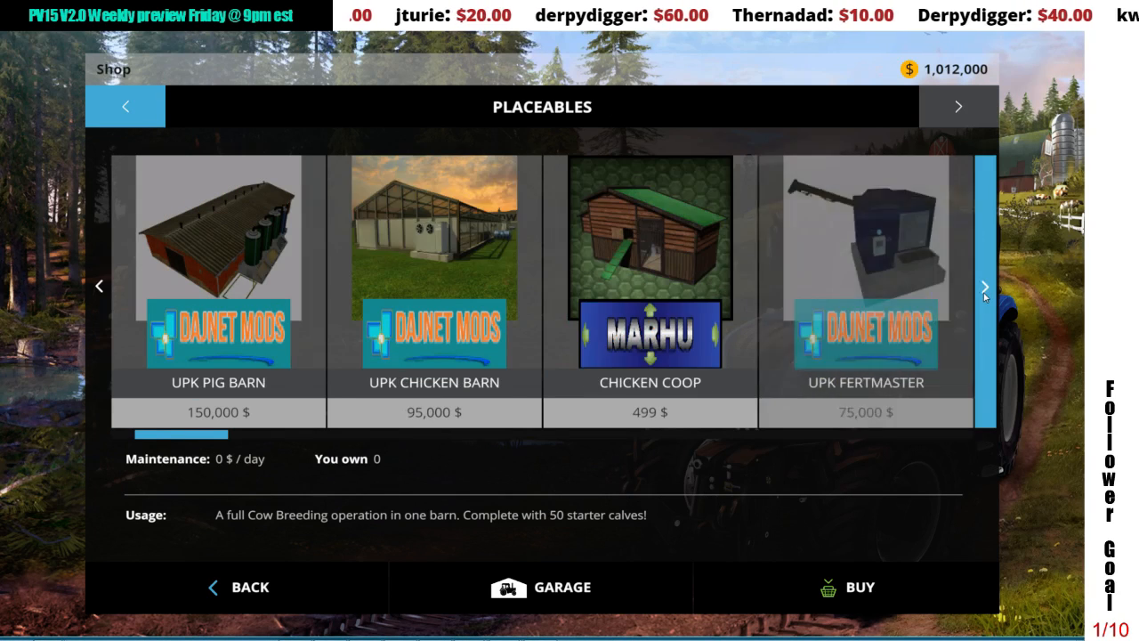
{"action": "left_click", "coordinate": [984, 289]}
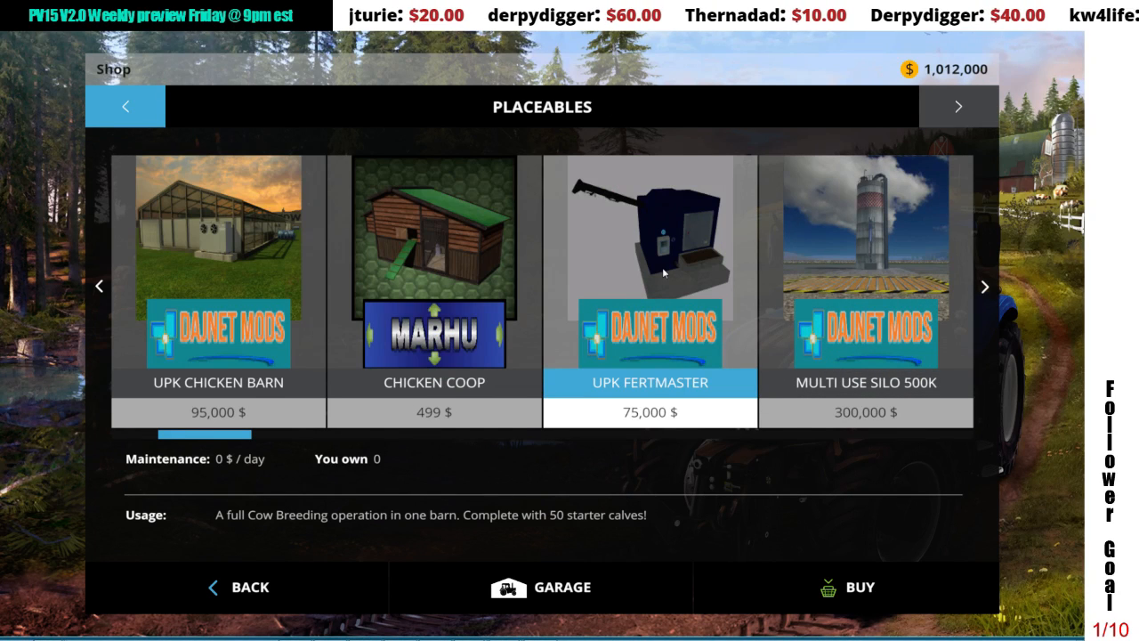
{"action": "left_click", "coordinate": [663, 273]}
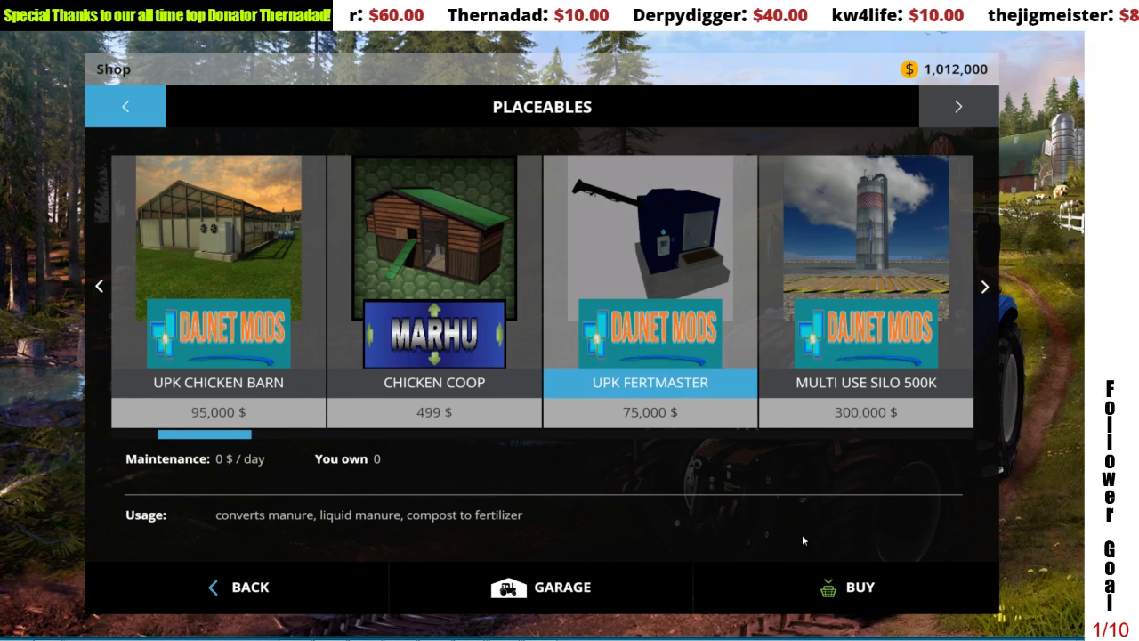
Step: Try to place the UPK Fertmaster on the open yard beside the large shed, and leave the placement view
{"action": "left_click", "coordinate": [805, 575]}
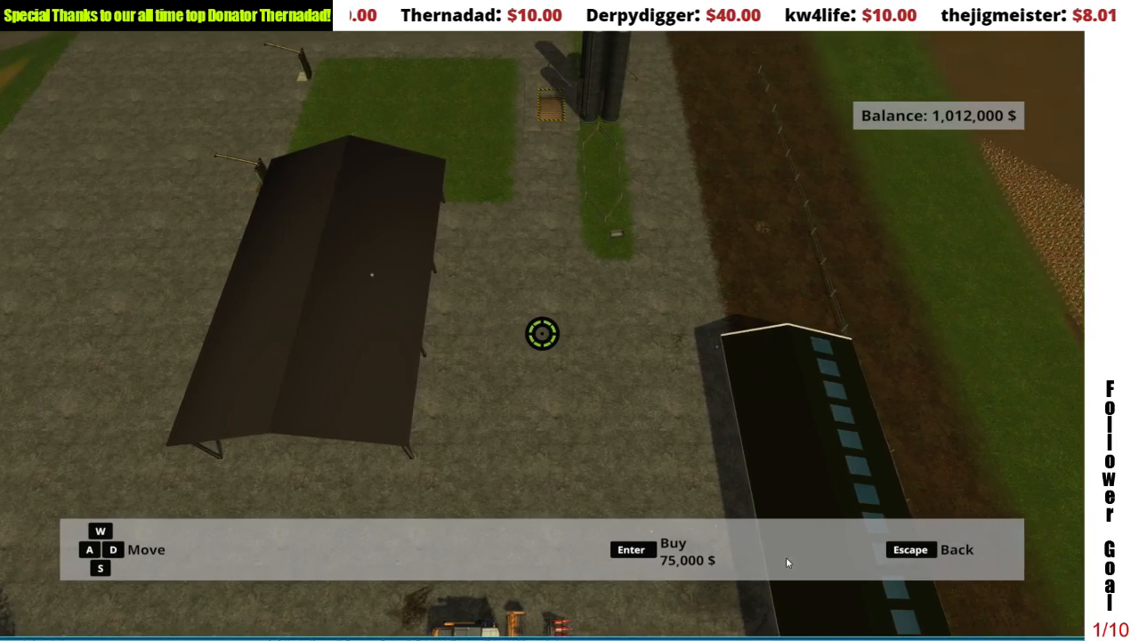
{"action": "key", "text": "a"}
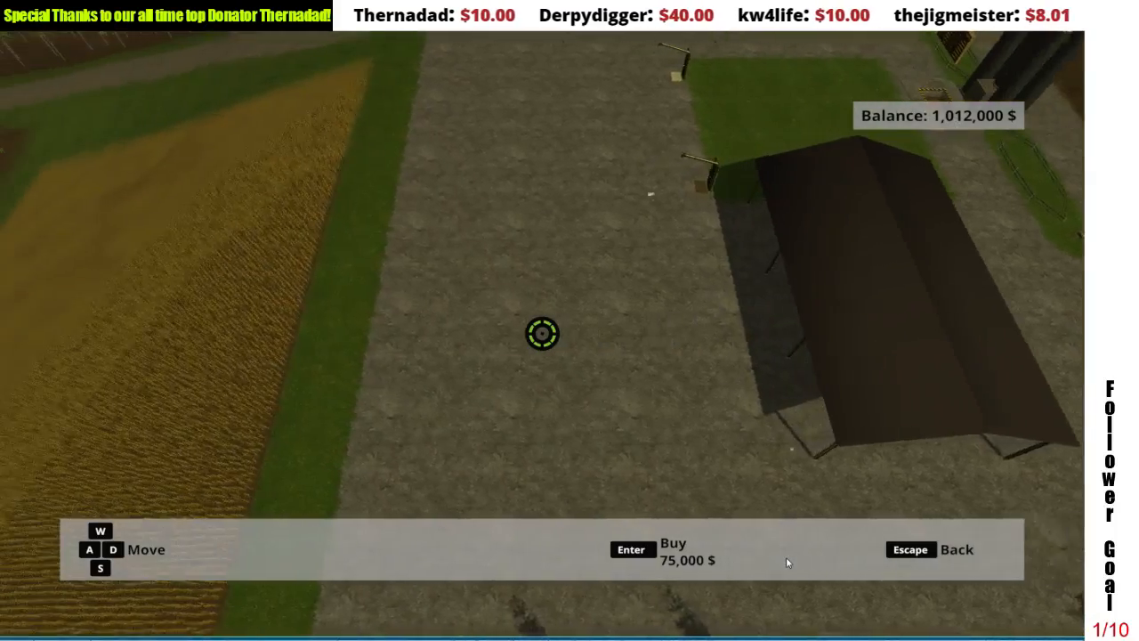
{"action": "key", "text": "d"}
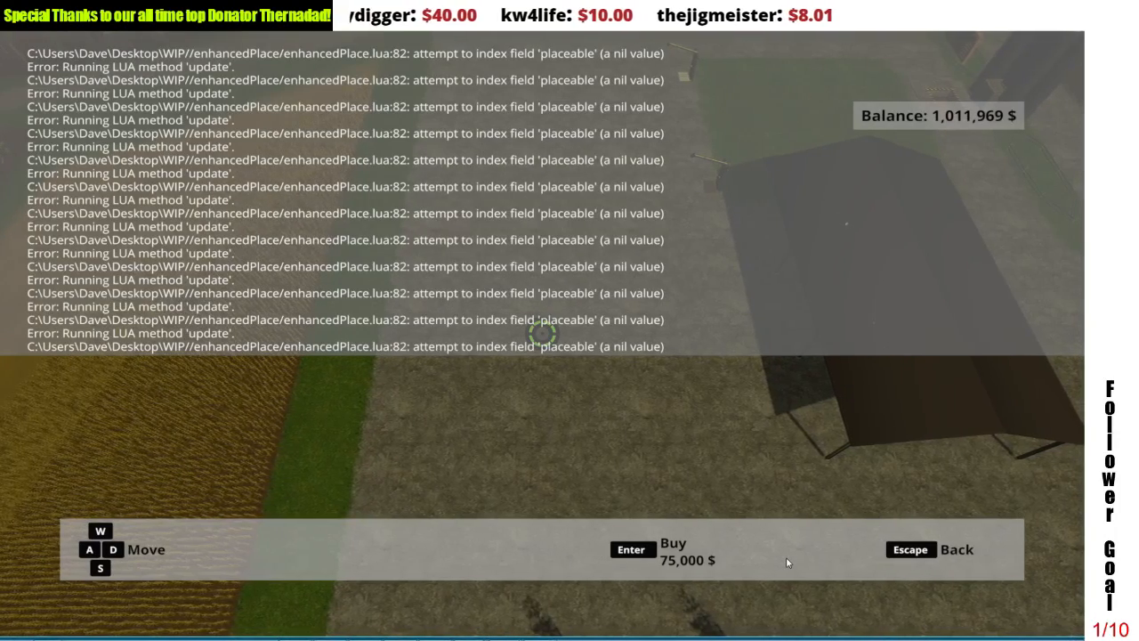
{"action": "key", "text": "Escape"}
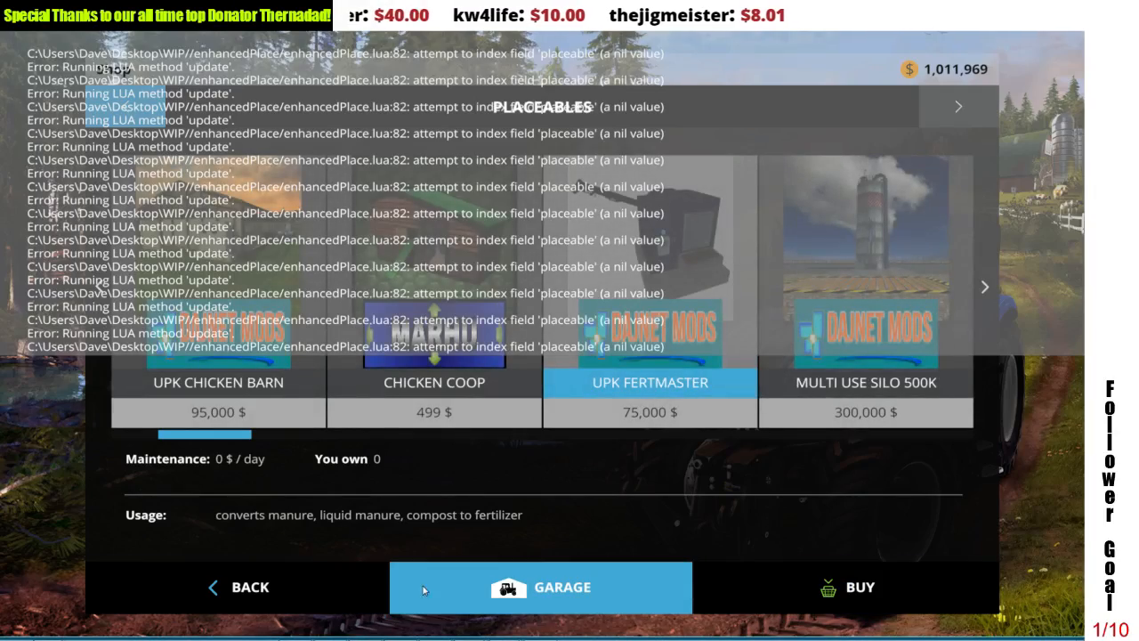
Step: Leave the shop, end the career game without saving and quit Farming Simulator 15
{"action": "key", "text": "Escape"}
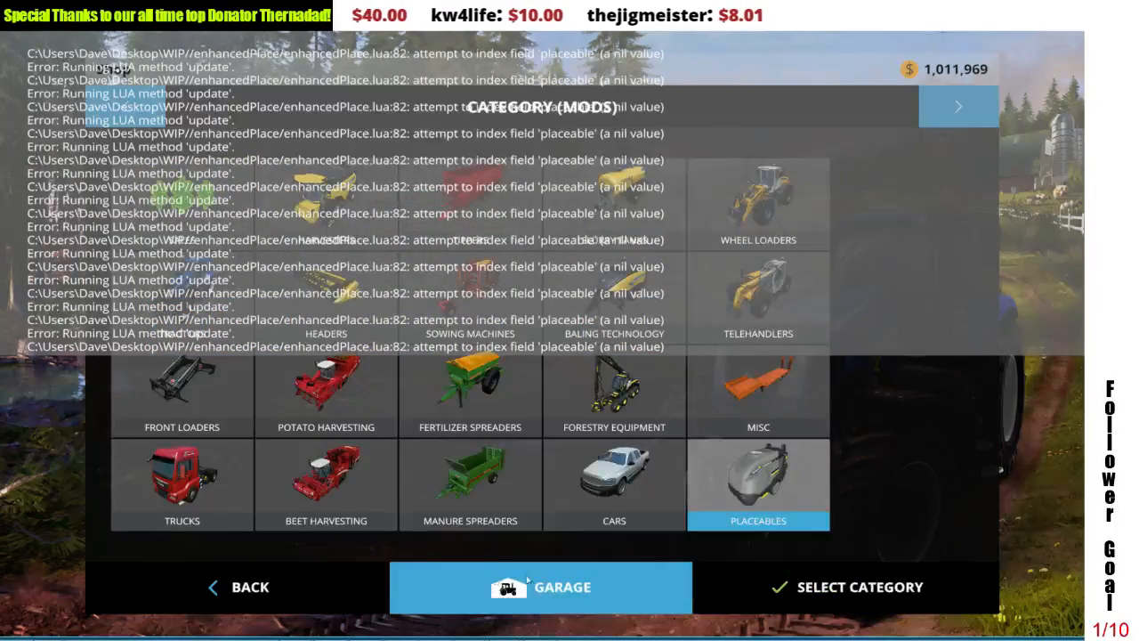
{"action": "left_click", "coordinate": [311, 587]}
{"action": "key", "text": "Escape"}
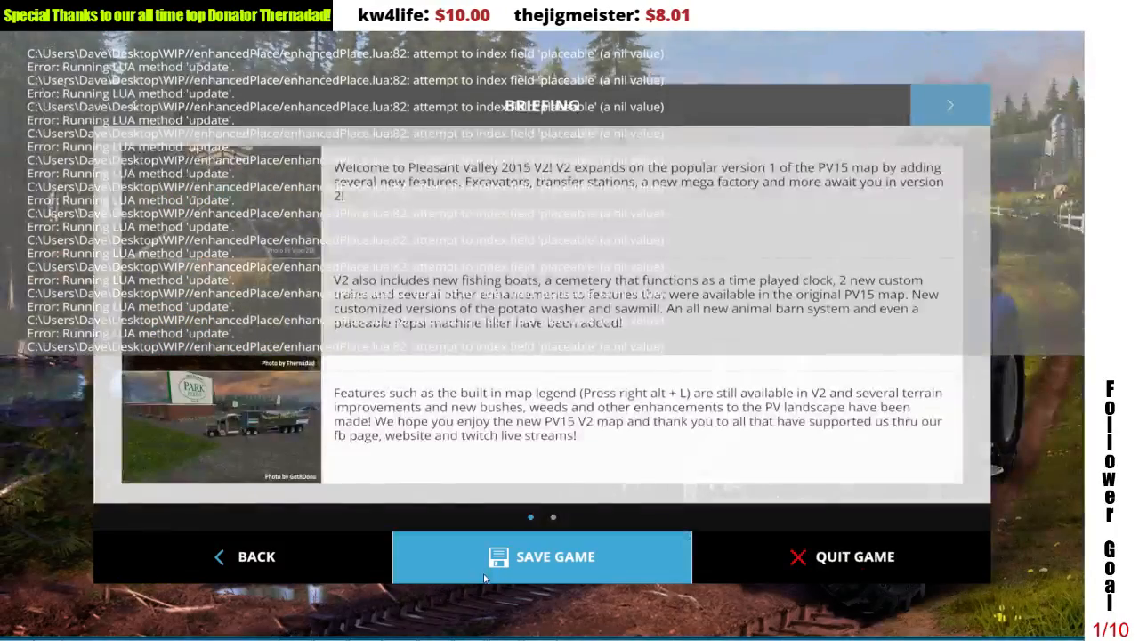
{"action": "left_click", "coordinate": [752, 568]}
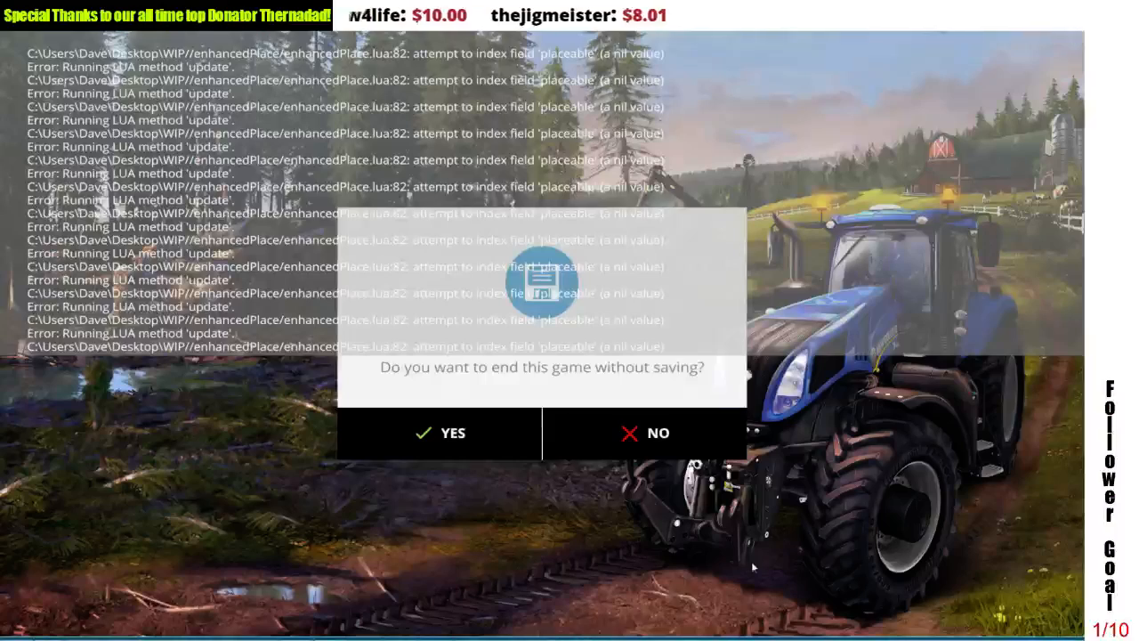
{"action": "left_click", "coordinate": [498, 451]}
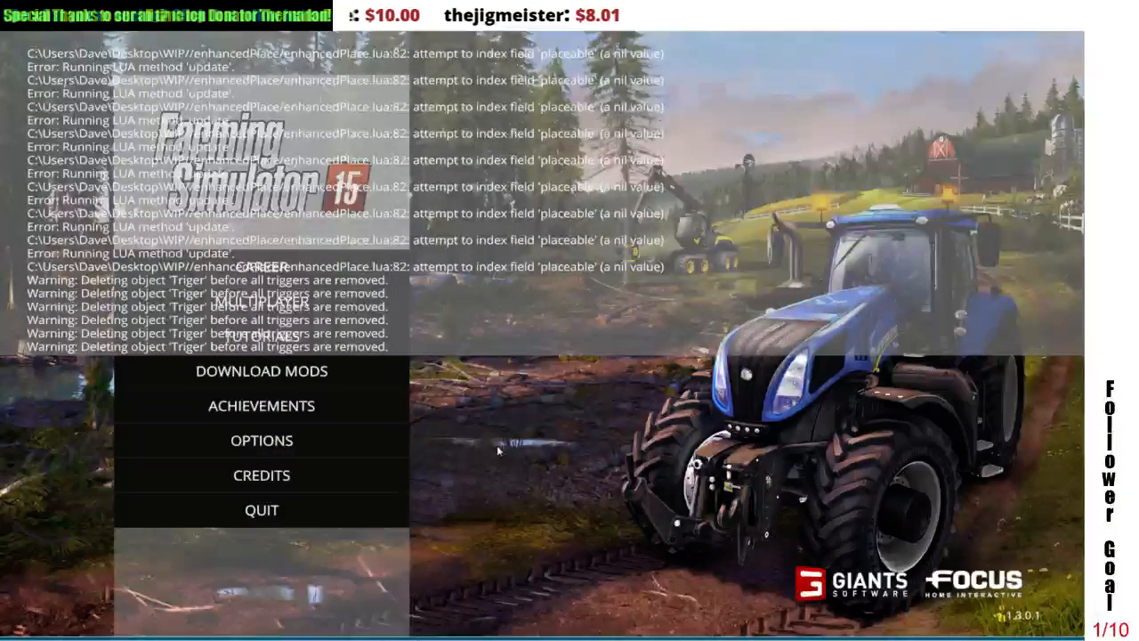
{"action": "left_click", "coordinate": [311, 500]}
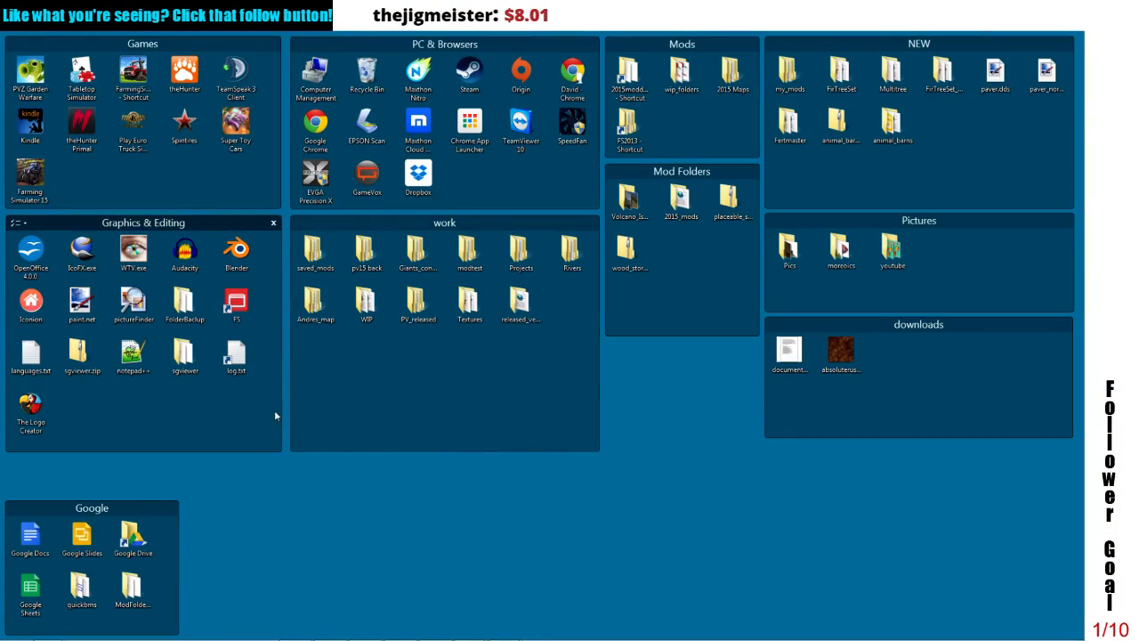
Step: Open the game's log.txt in Notepad++, examine the errors logged for the Fertmaster placeable, and close the editor
{"action": "right_click", "coordinate": [236, 365]}
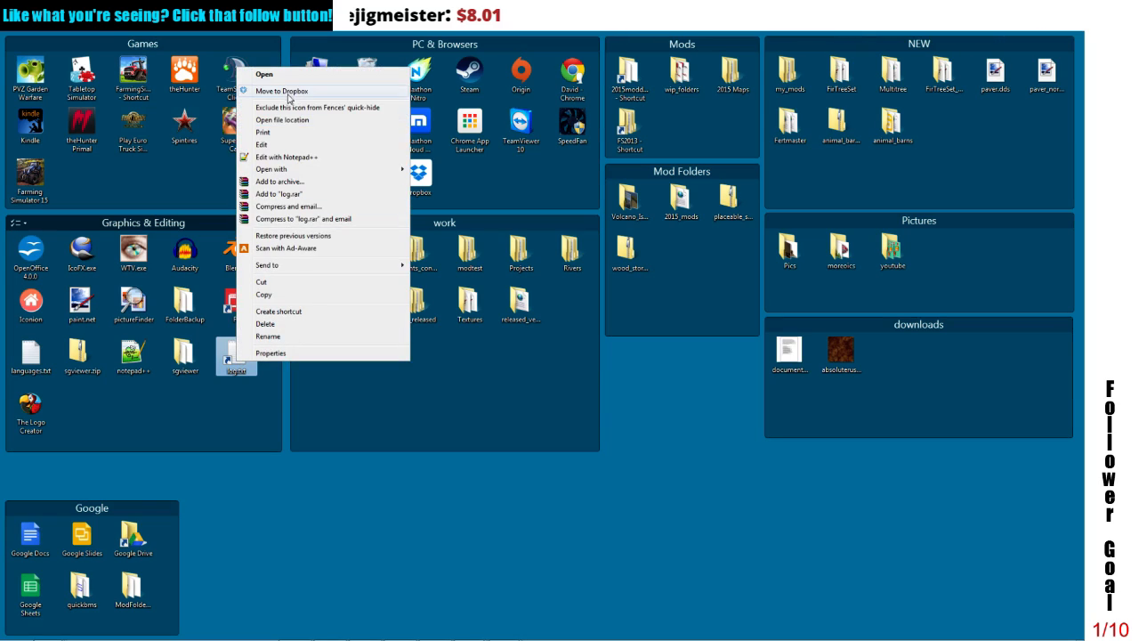
{"action": "left_click", "coordinate": [285, 157]}
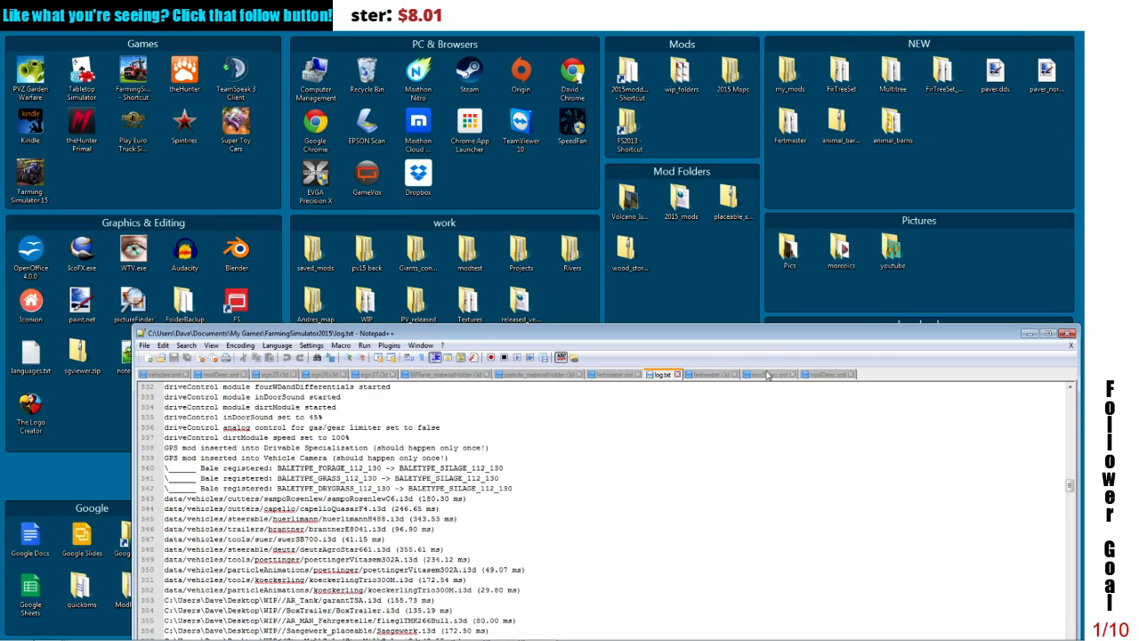
{"action": "left_click_drag", "start_coordinate": [748, 336], "coordinate": [666, 70]}
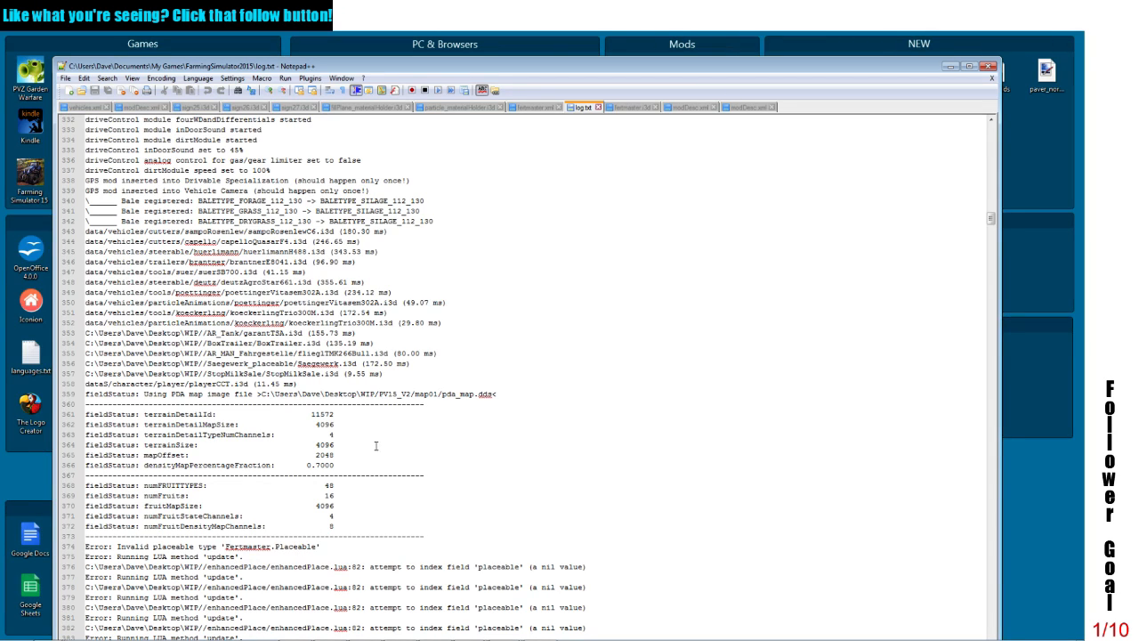
{"action": "left_click", "coordinate": [988, 67]}
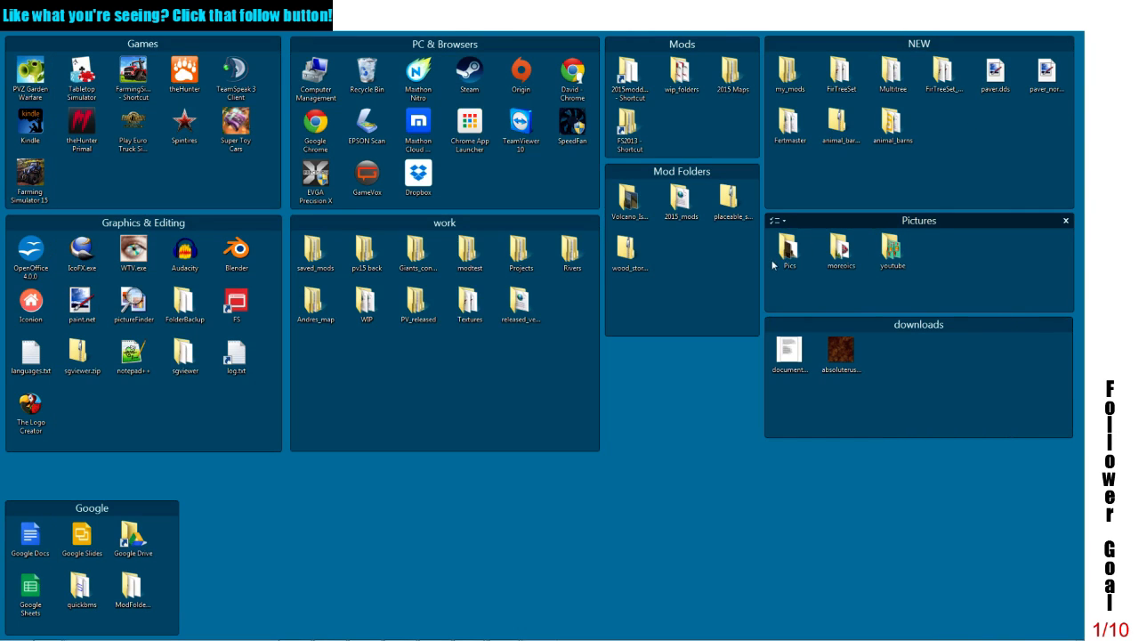
Step: Open modDesc.xml from the Fertmaster folder in Notepad++, check its title and store entries, and close the editor
{"action": "left_click", "coordinate": [887, 134]}
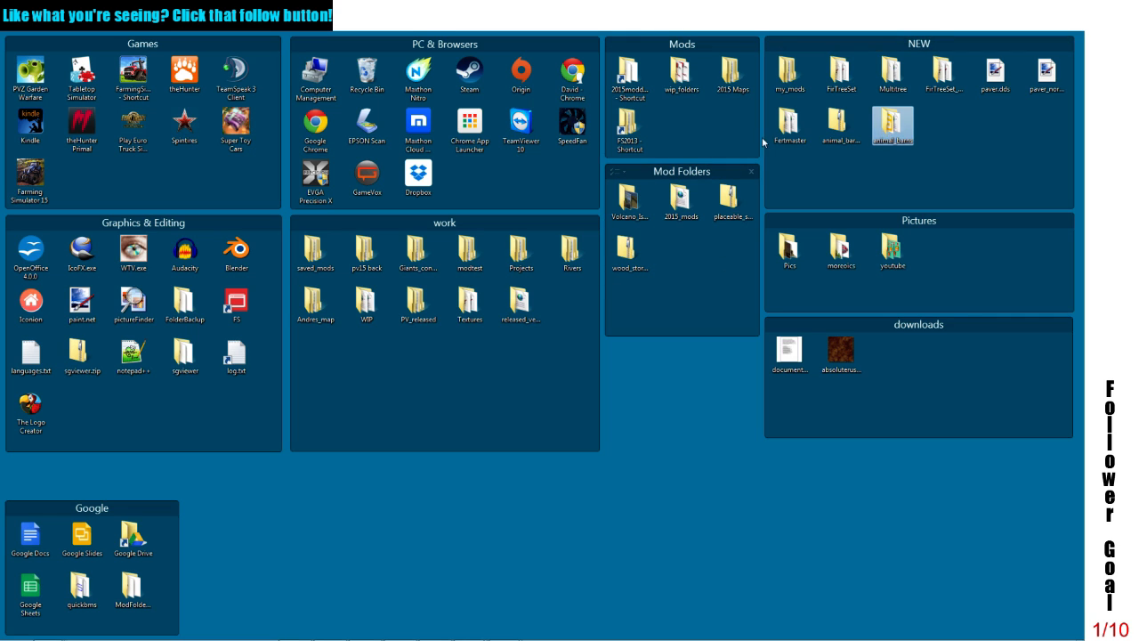
{"action": "double_click", "coordinate": [788, 124]}
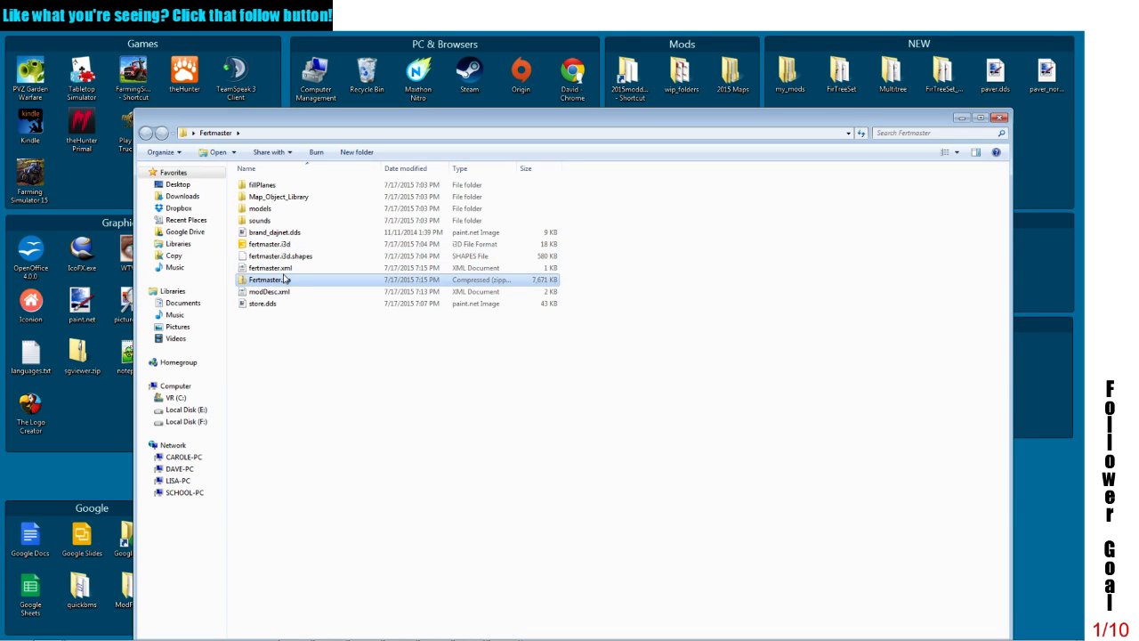
{"action": "left_click", "coordinate": [276, 293]}
{"action": "right_click", "coordinate": [276, 294]}
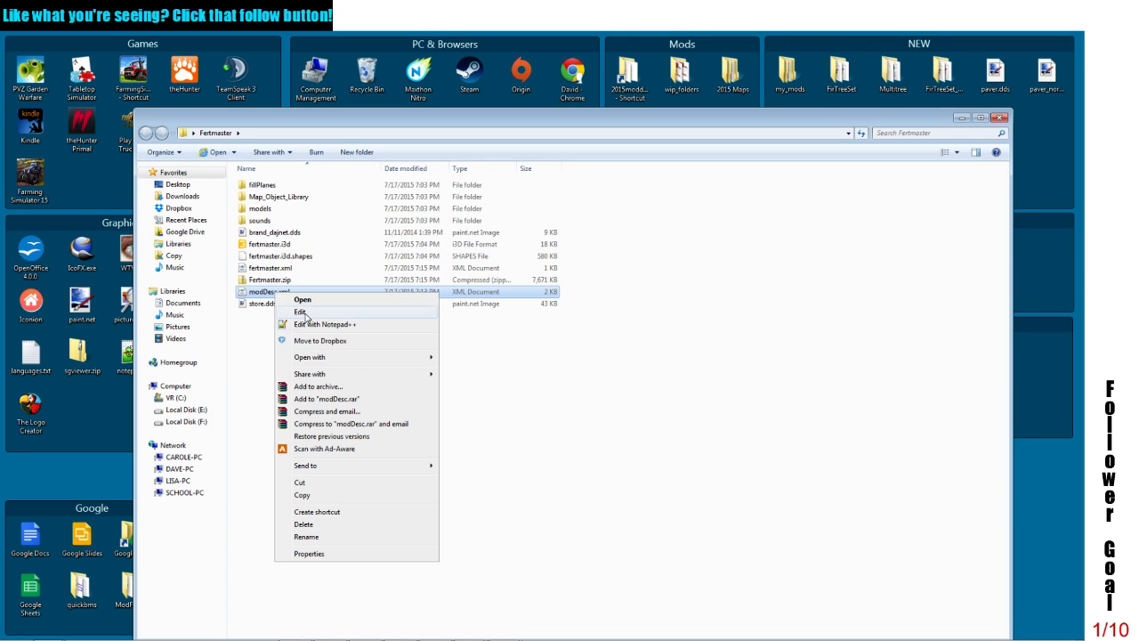
{"action": "left_click", "coordinate": [311, 321]}
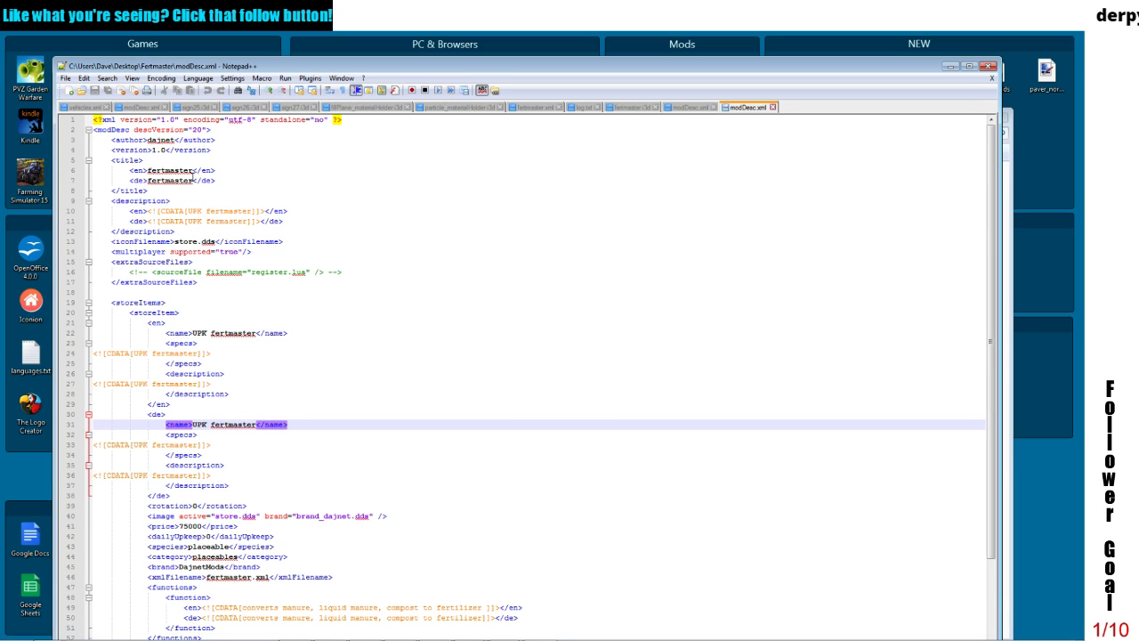
{"action": "left_click", "coordinate": [189, 170]}
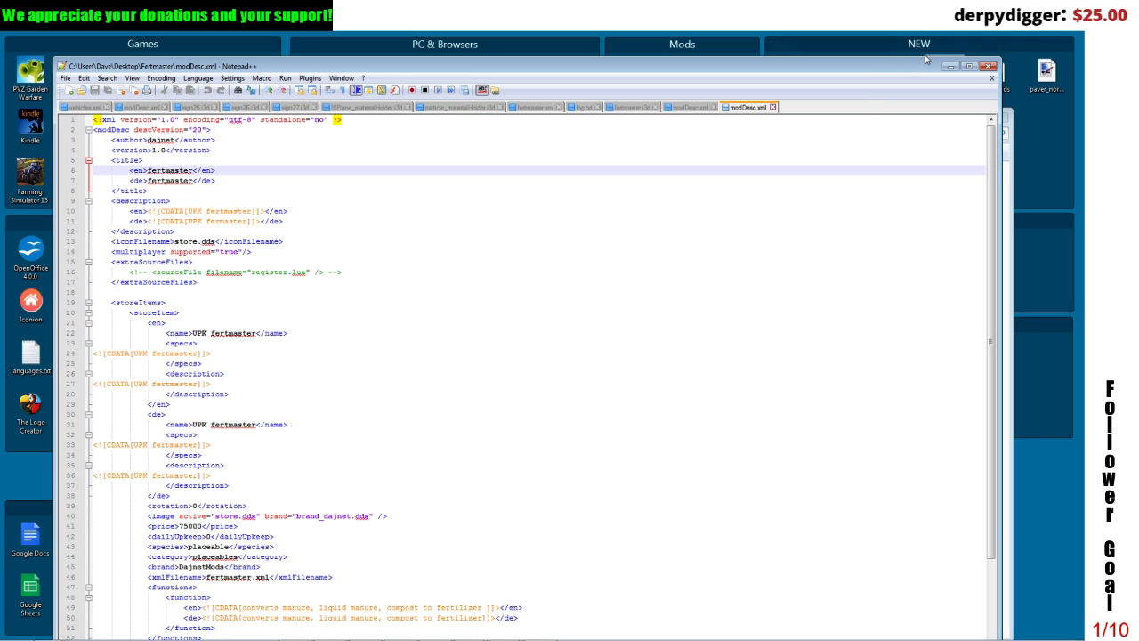
{"action": "left_click", "coordinate": [988, 67]}
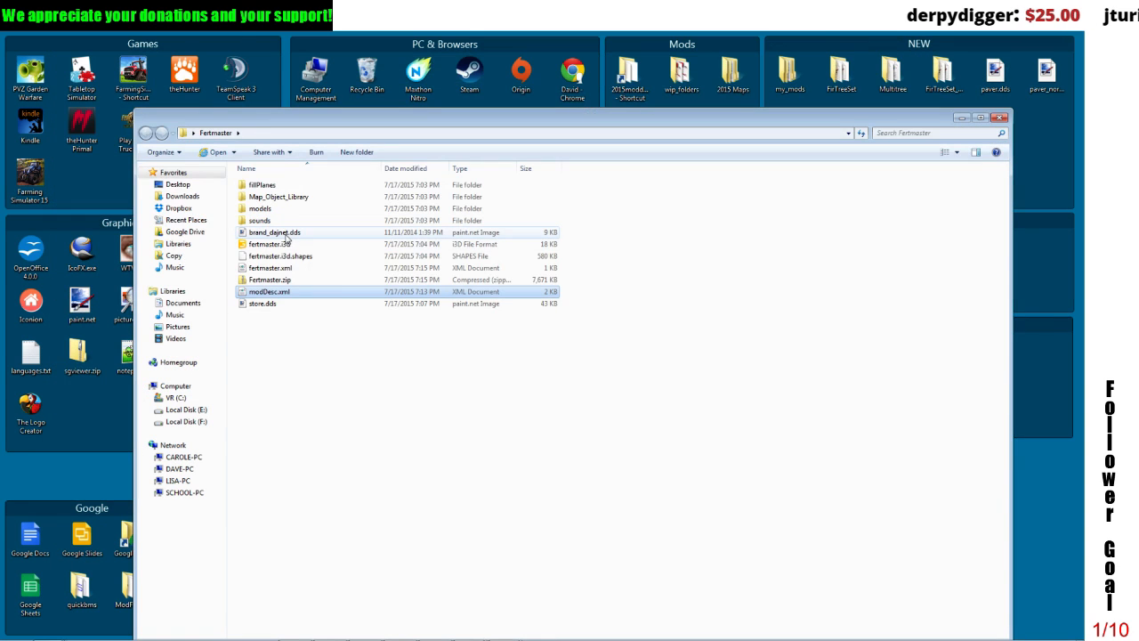
Step: Open fertmaster.xml from the Fertmaster folder in Notepad++ and set its placeableType value to lowercase "placeable"
{"action": "left_click", "coordinate": [271, 270]}
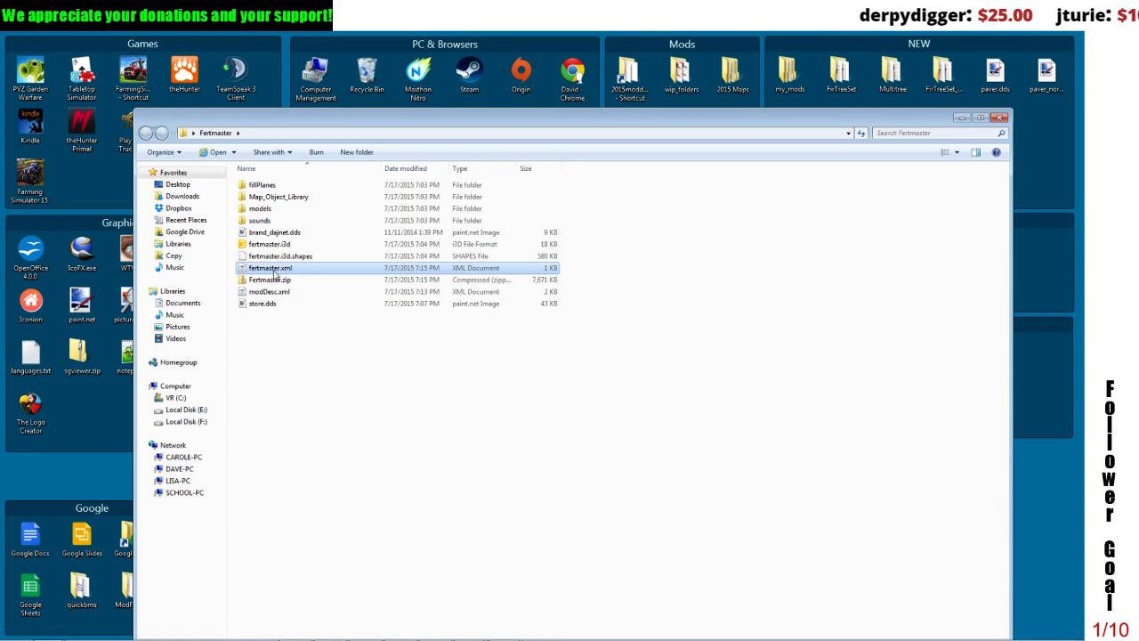
{"action": "right_click", "coordinate": [272, 269]}
{"action": "left_click", "coordinate": [306, 305]}
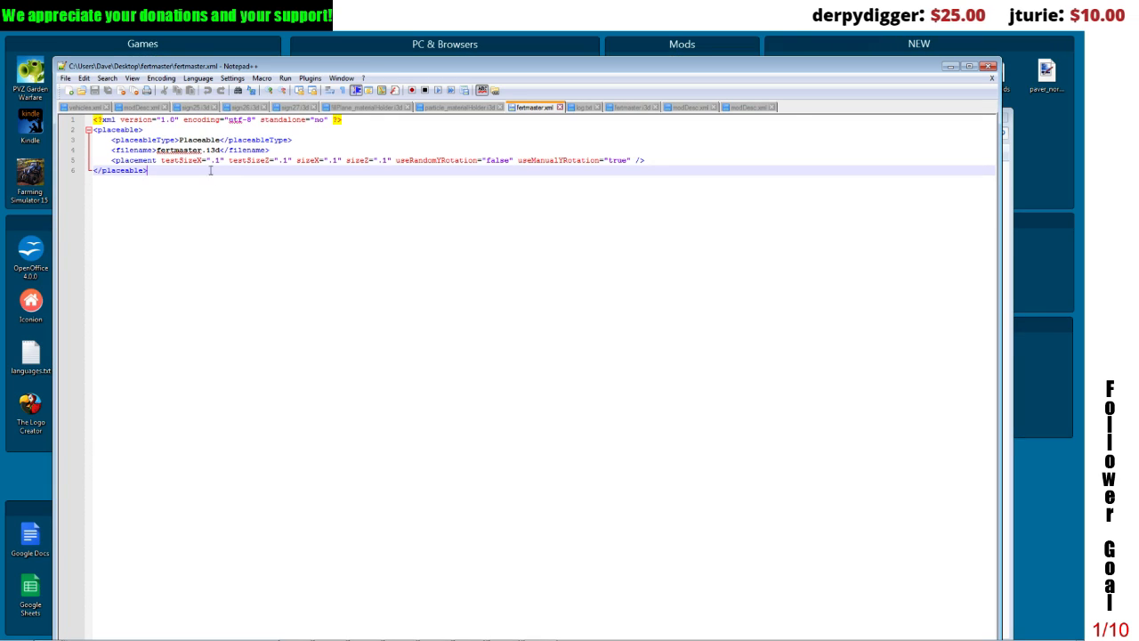
{"action": "left_click", "coordinate": [185, 140]}
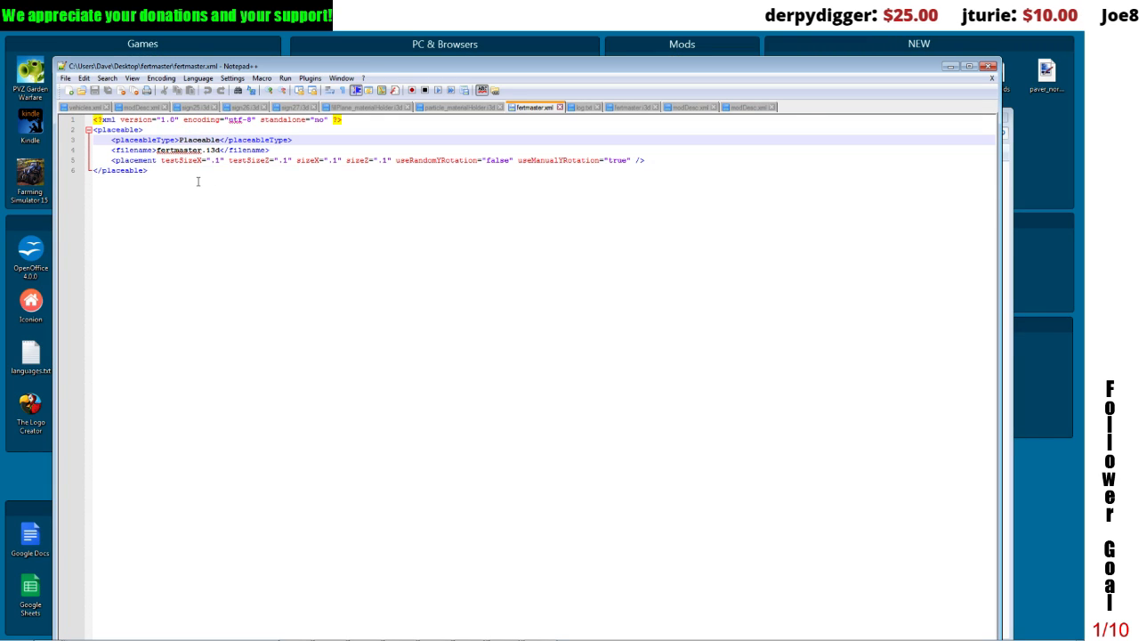
{"action": "key", "text": "BackSpace"}
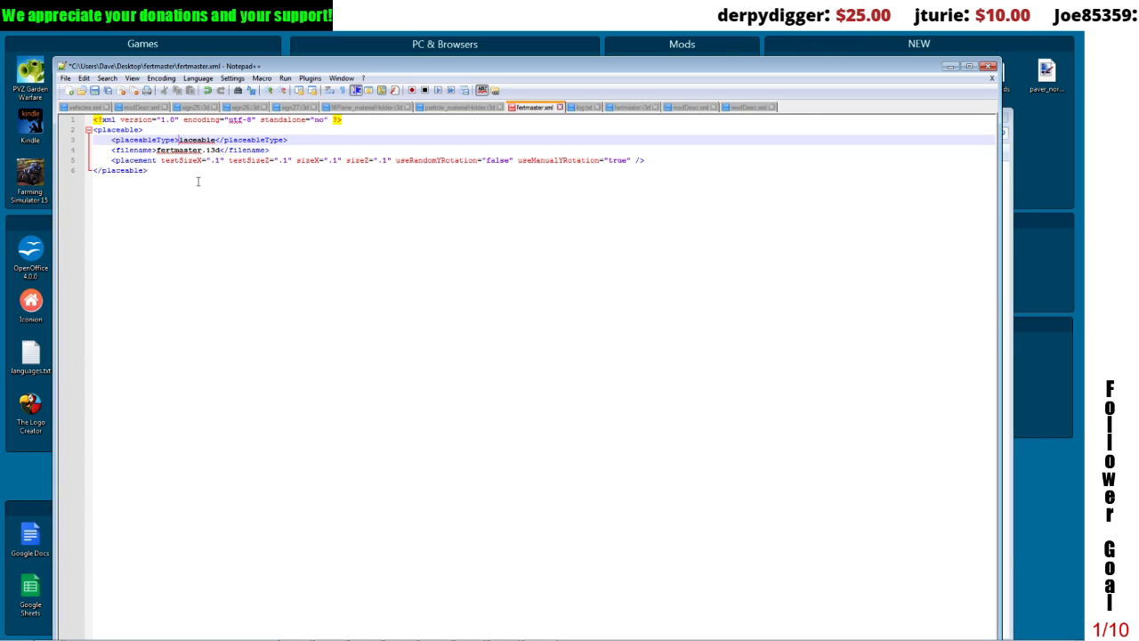
{"action": "type", "text": "p"}
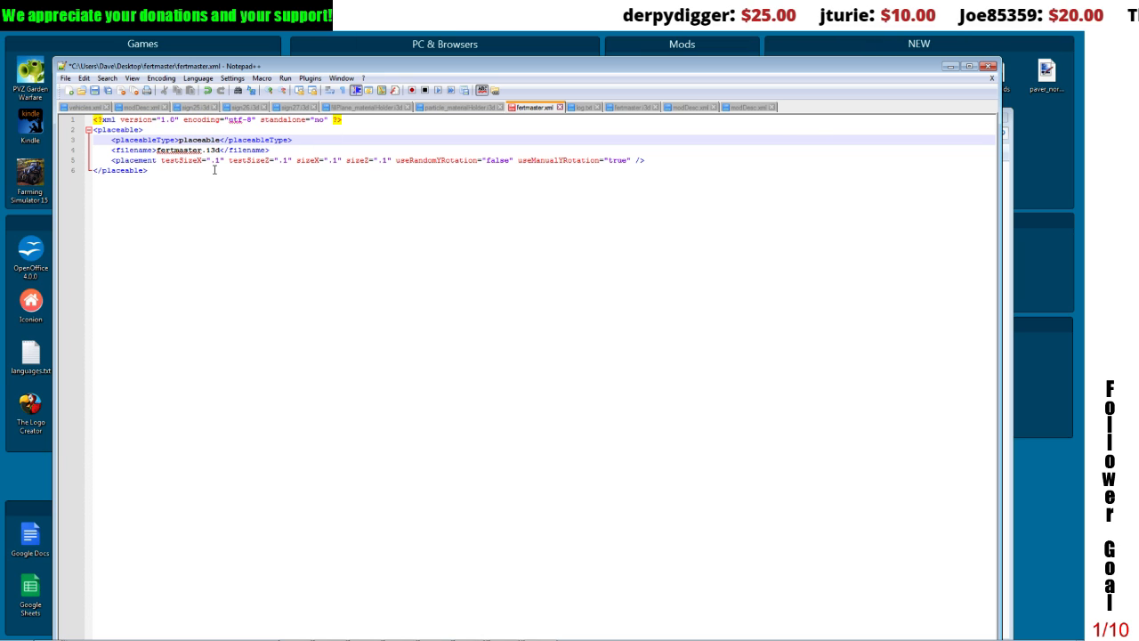
{"action": "type", "text": "s"}
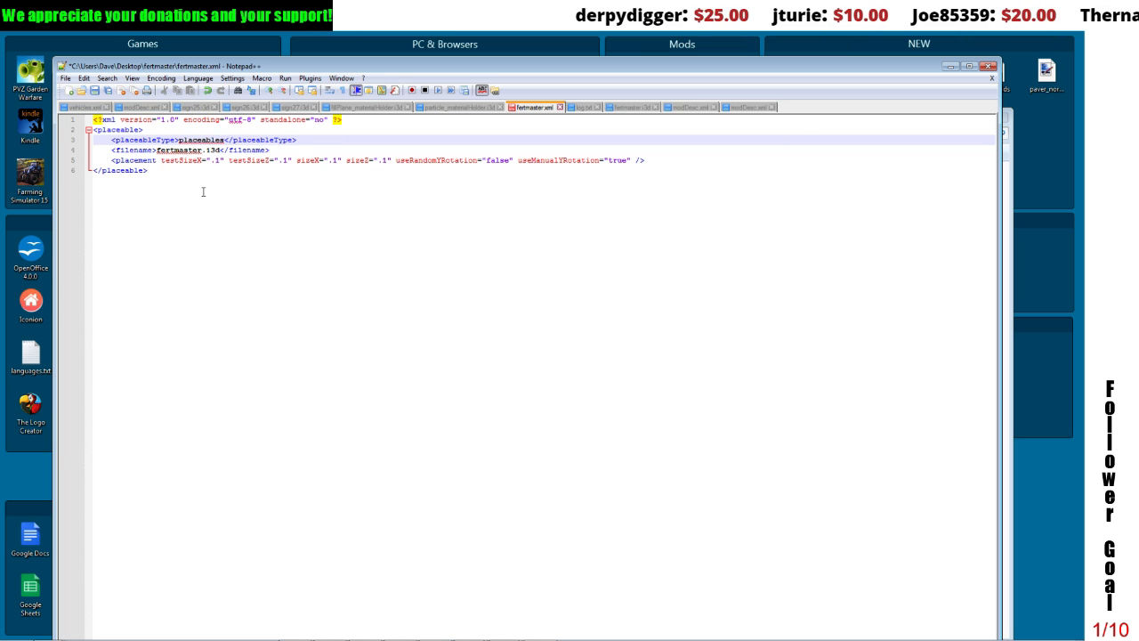
{"action": "left_click", "coordinate": [203, 191]}
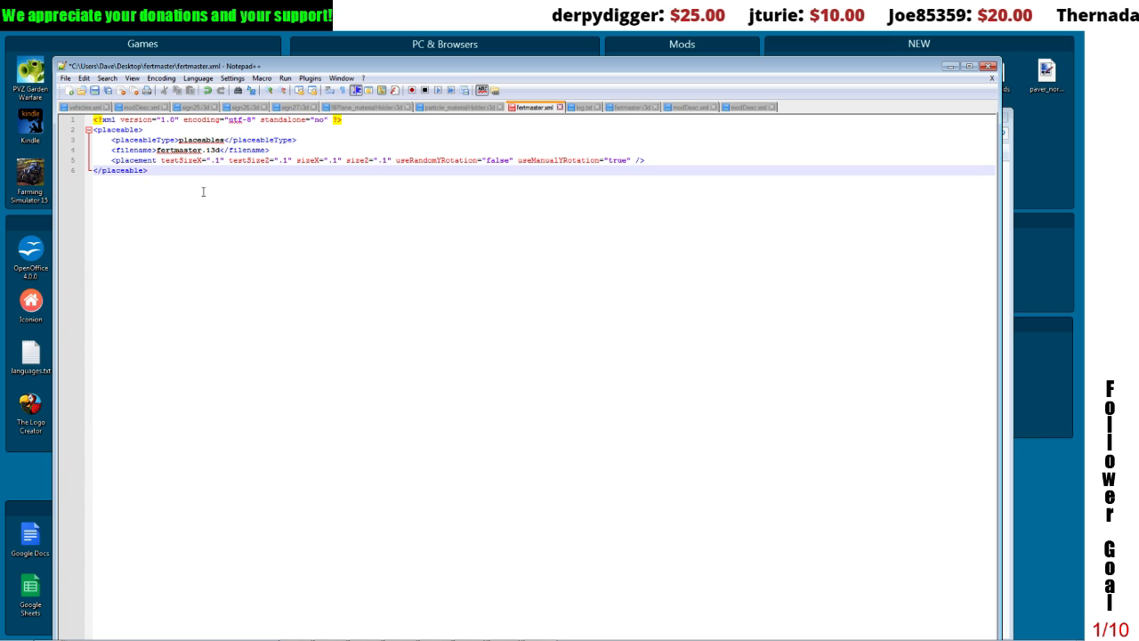
{"action": "left_click", "coordinate": [227, 141]}
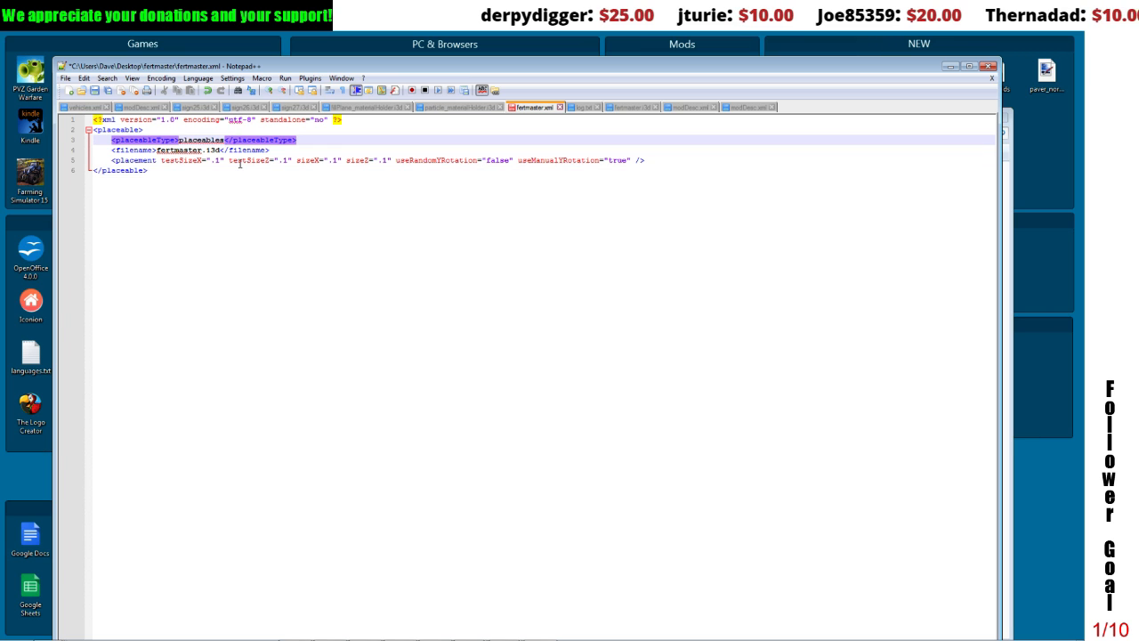
{"action": "left_click", "coordinate": [224, 141]}
{"action": "key", "text": "BackSpace"}
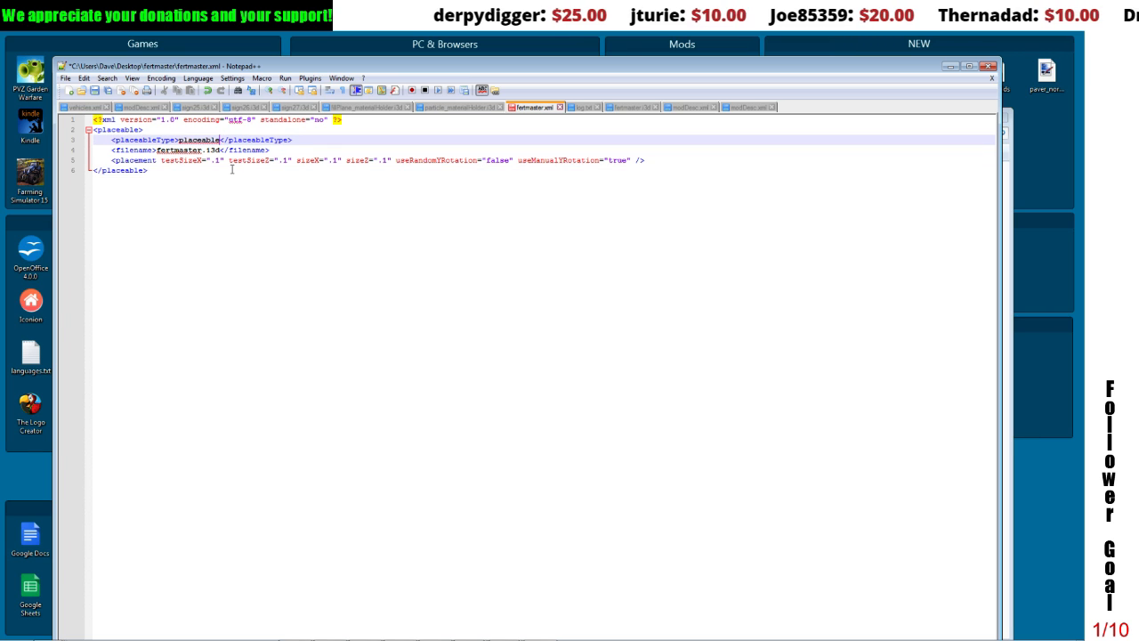
Step: Save fertmaster.xml and minimise the editor
{"action": "left_click", "coordinate": [241, 226]}
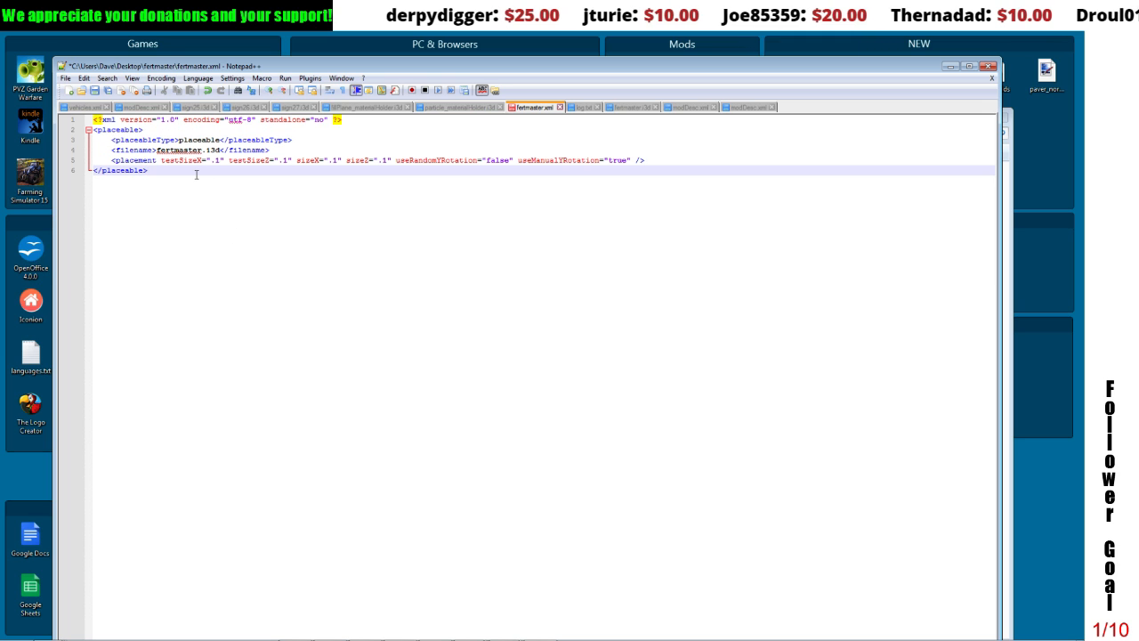
{"action": "key", "text": "ctrl+s"}
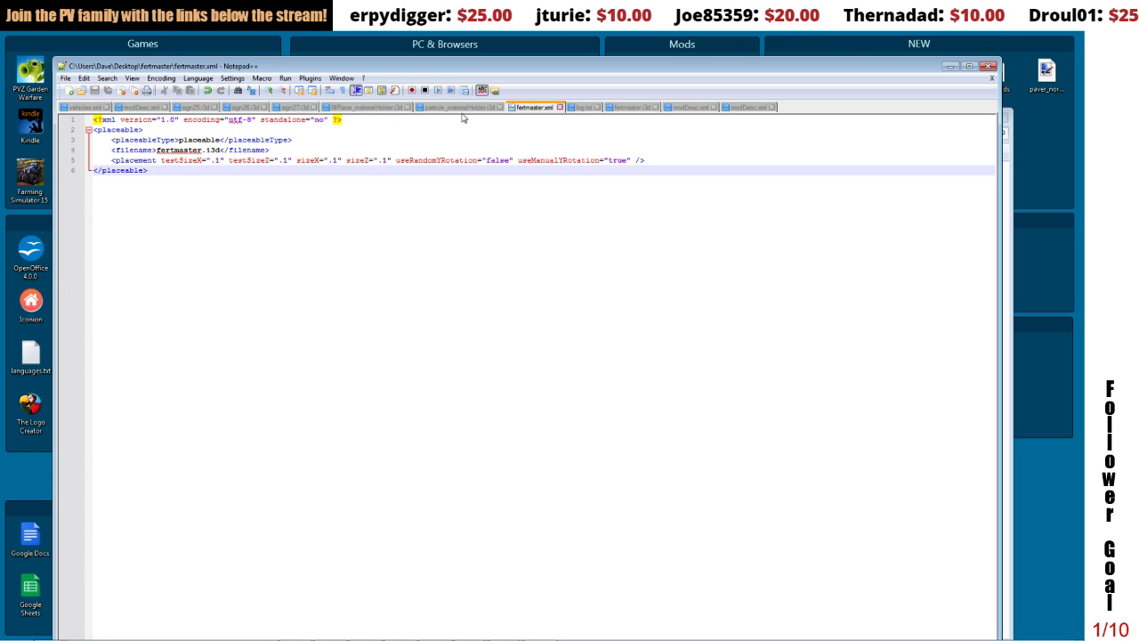
{"action": "left_click", "coordinate": [951, 67]}
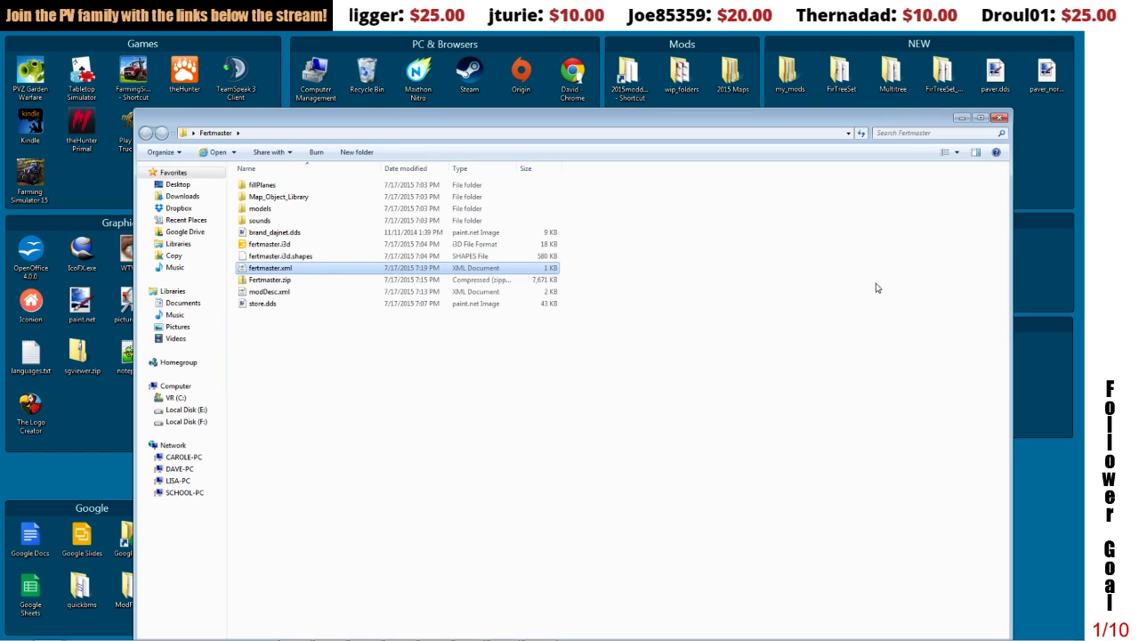
Step: Open placeableRamp.zip from the Fences_V2_mods folder in Dropbox as a reference placeable mod
{"action": "left_click_drag", "start_coordinate": [590, 126], "coordinate": [573, 416]}
{"action": "left_click", "coordinate": [417, 187]}
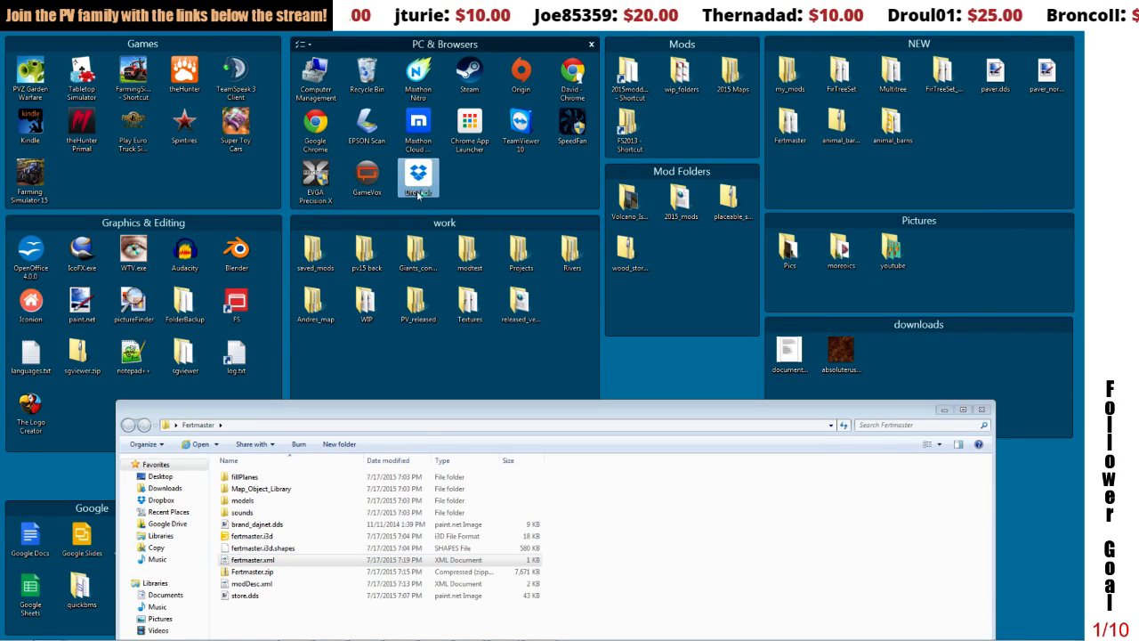
{"action": "double_click", "coordinate": [417, 189]}
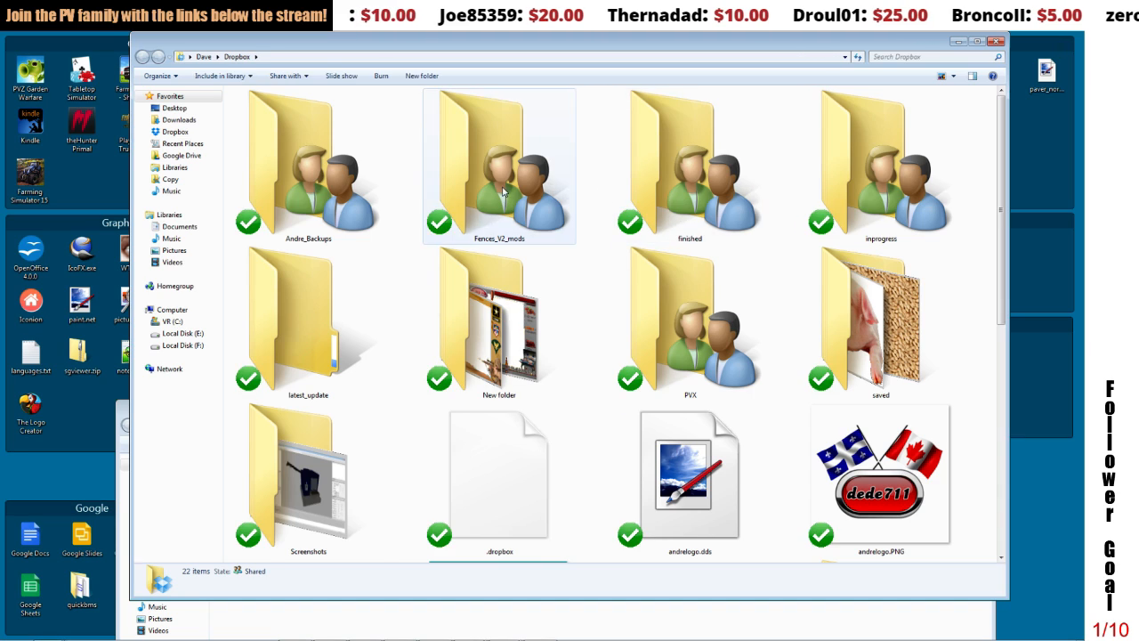
{"action": "double_click", "coordinate": [565, 189]}
{"action": "left_click_drag", "start_coordinate": [1000, 178], "coordinate": [1000, 374]}
{"action": "double_click", "coordinate": [283, 353]}
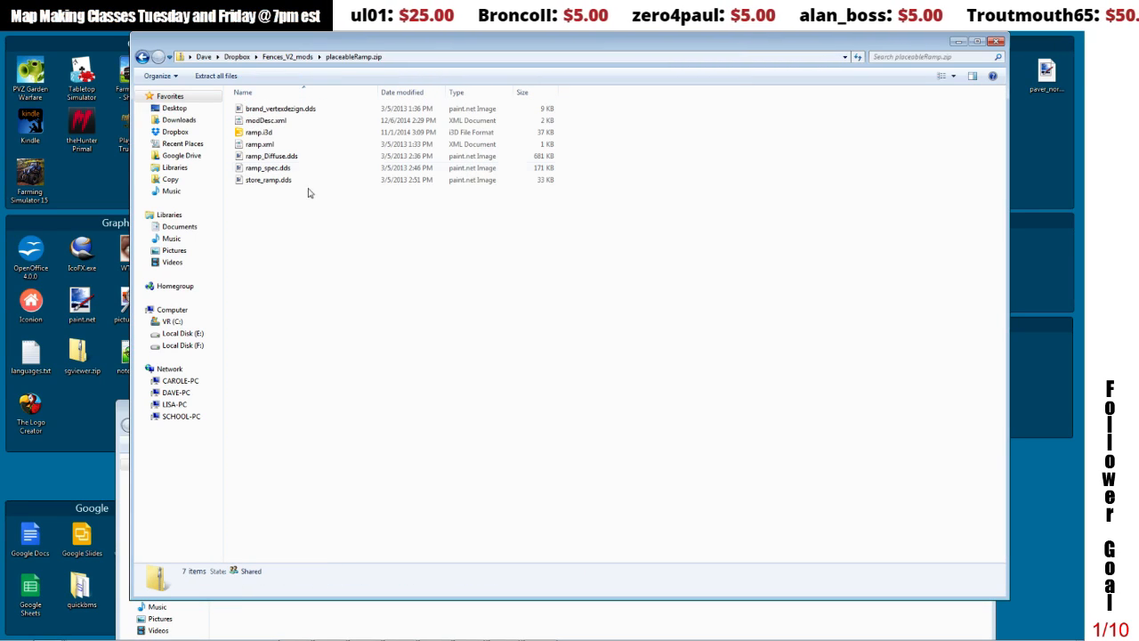
Step: View the ramp mod's modDesc.xml to check its store item entries, and close it
{"action": "left_click", "coordinate": [275, 120]}
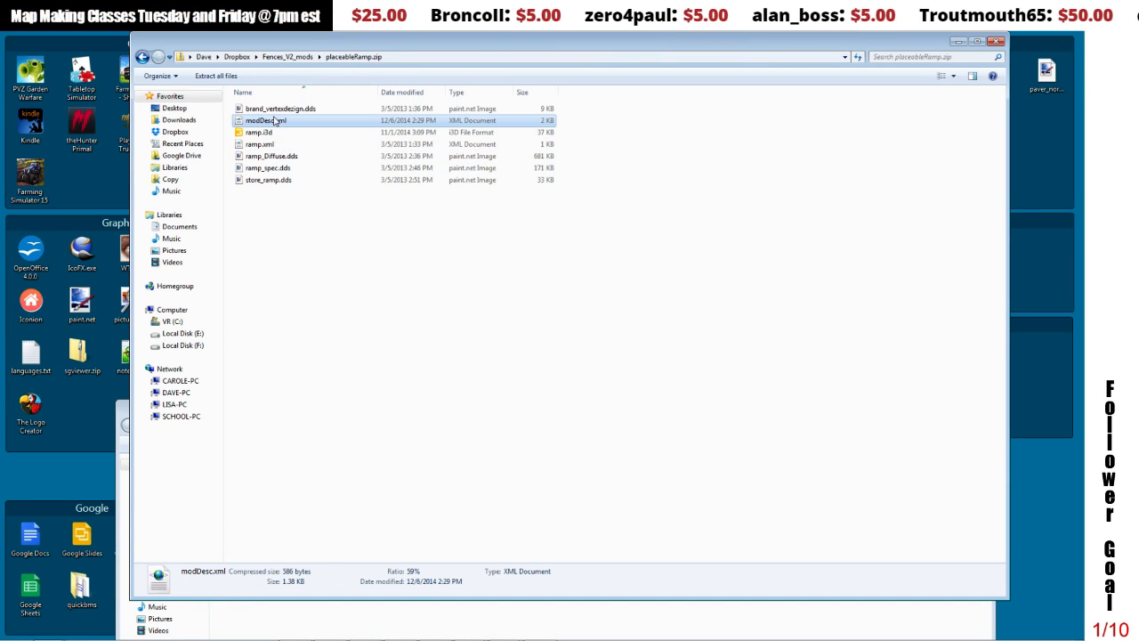
{"action": "double_click", "coordinate": [275, 120]}
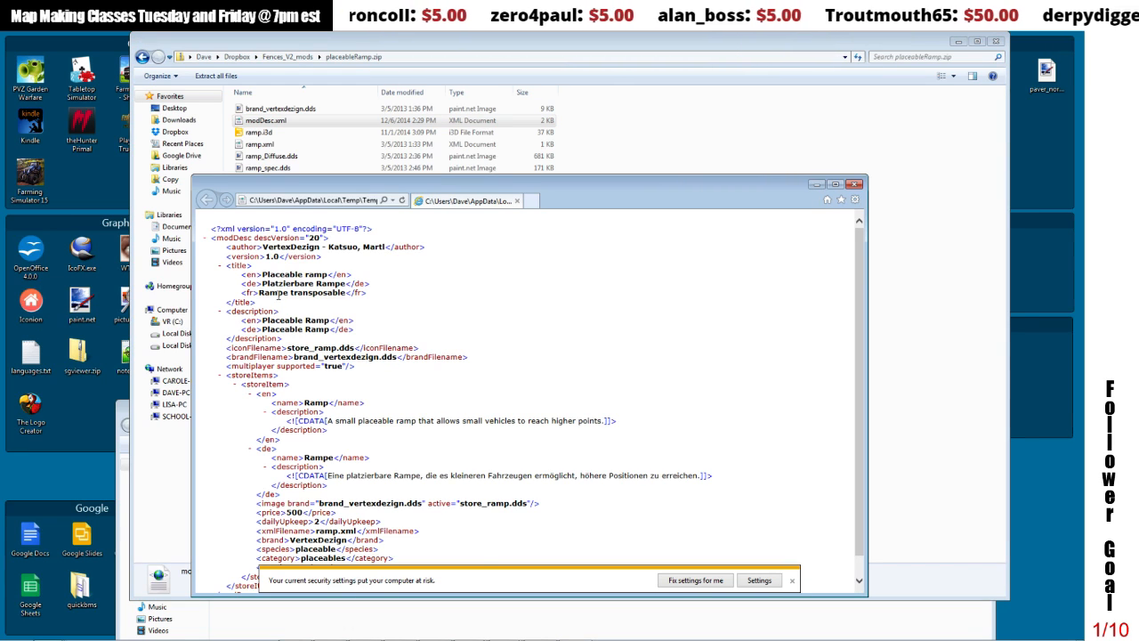
{"action": "left_click", "coordinate": [859, 185]}
Step: Examine the placeableType value in the reference mod's ramp.xml, and close the file and the archive window
{"action": "left_click", "coordinate": [258, 144]}
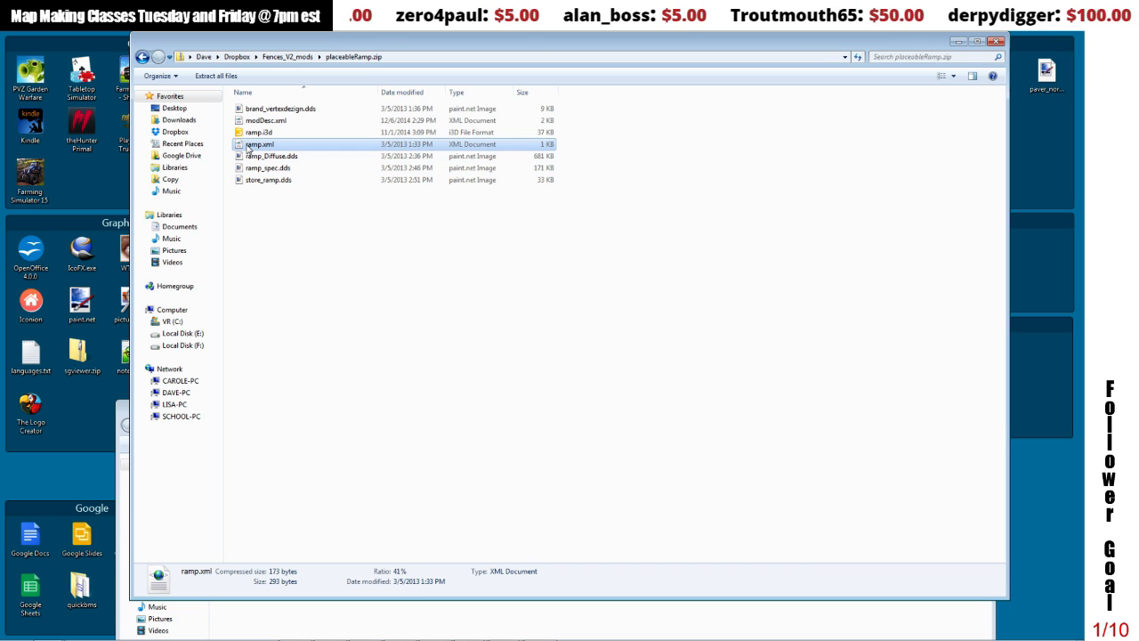
{"action": "double_click", "coordinate": [251, 145]}
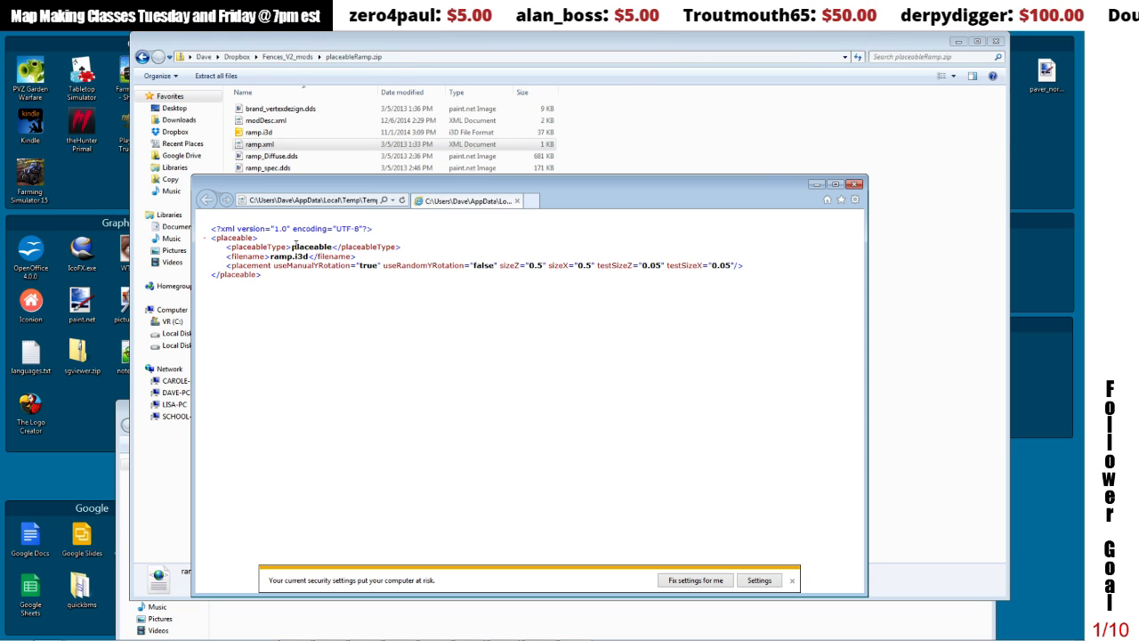
{"action": "left_click_drag", "start_coordinate": [292, 246], "coordinate": [330, 246]}
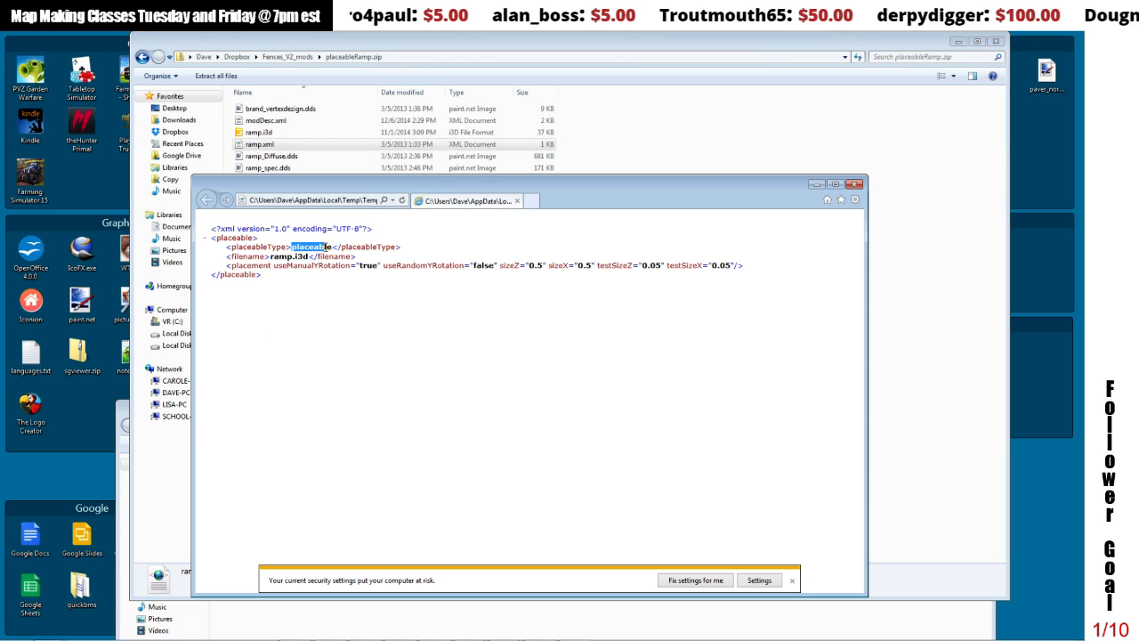
{"action": "left_click", "coordinate": [313, 387]}
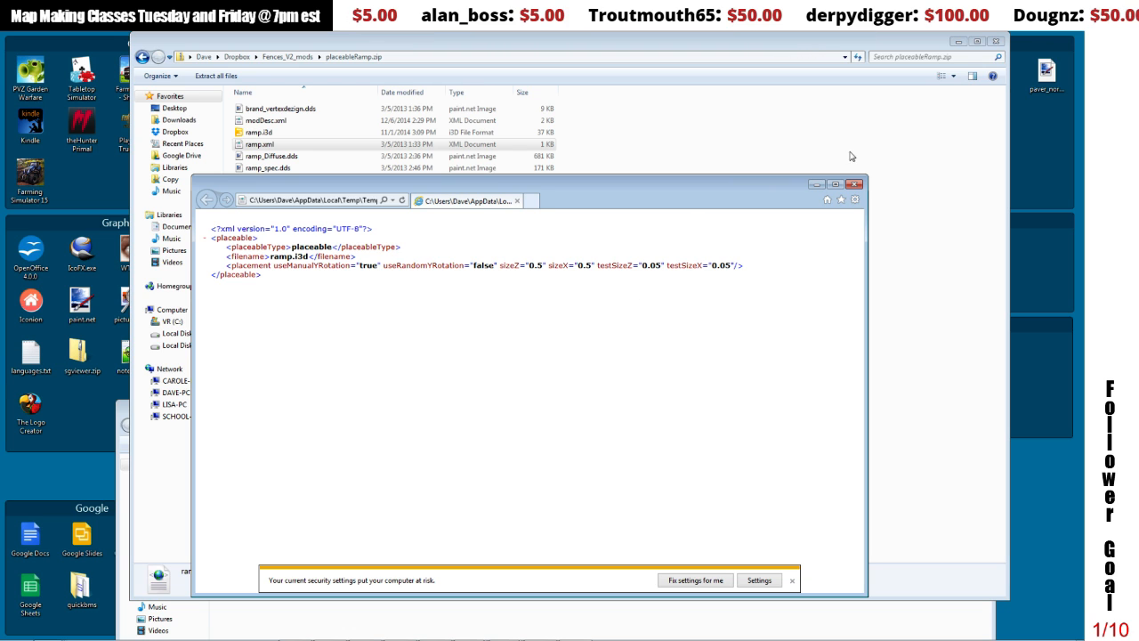
{"action": "left_click", "coordinate": [854, 185]}
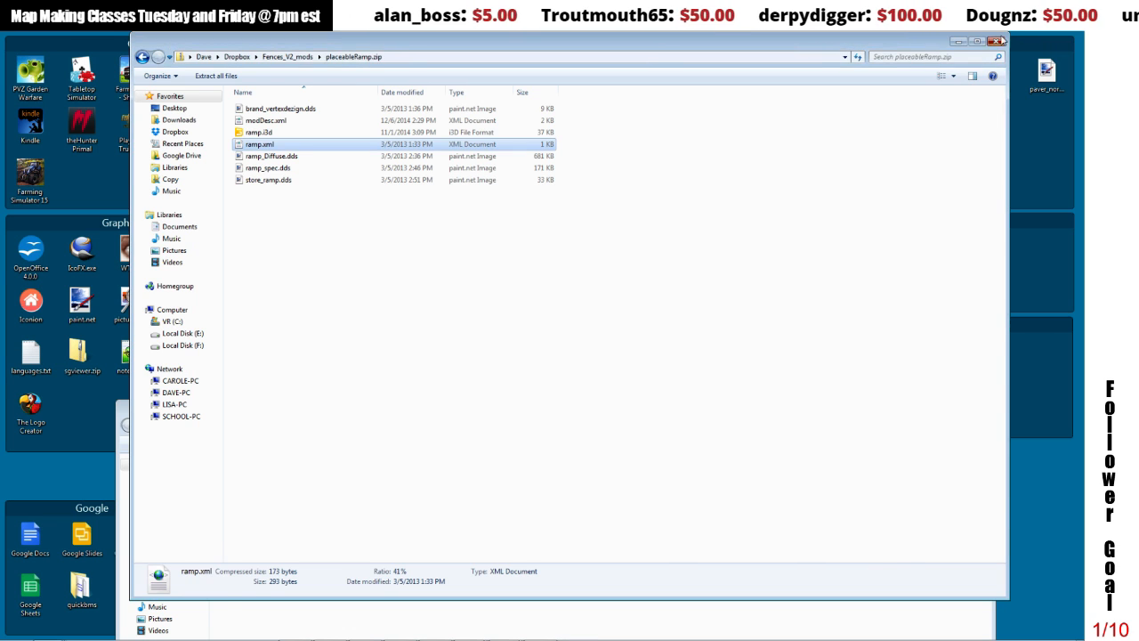
{"action": "left_click", "coordinate": [1001, 41]}
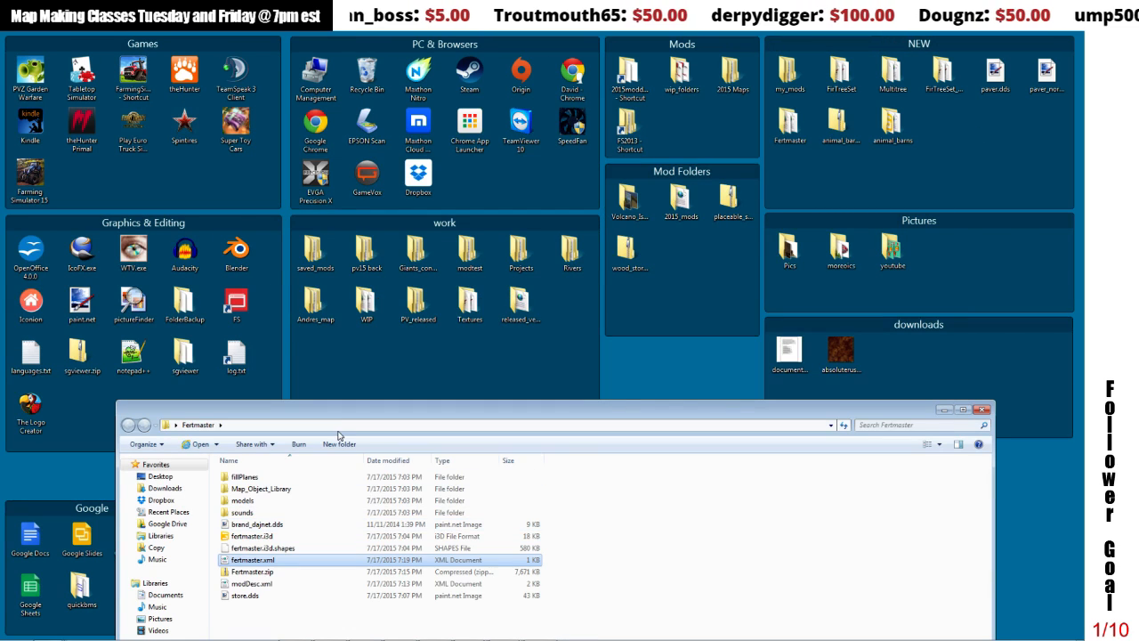
Step: Delete the outdated Fertmaster.zip from the Fertmaster folder
{"action": "left_click_drag", "start_coordinate": [339, 420], "coordinate": [360, 251]}
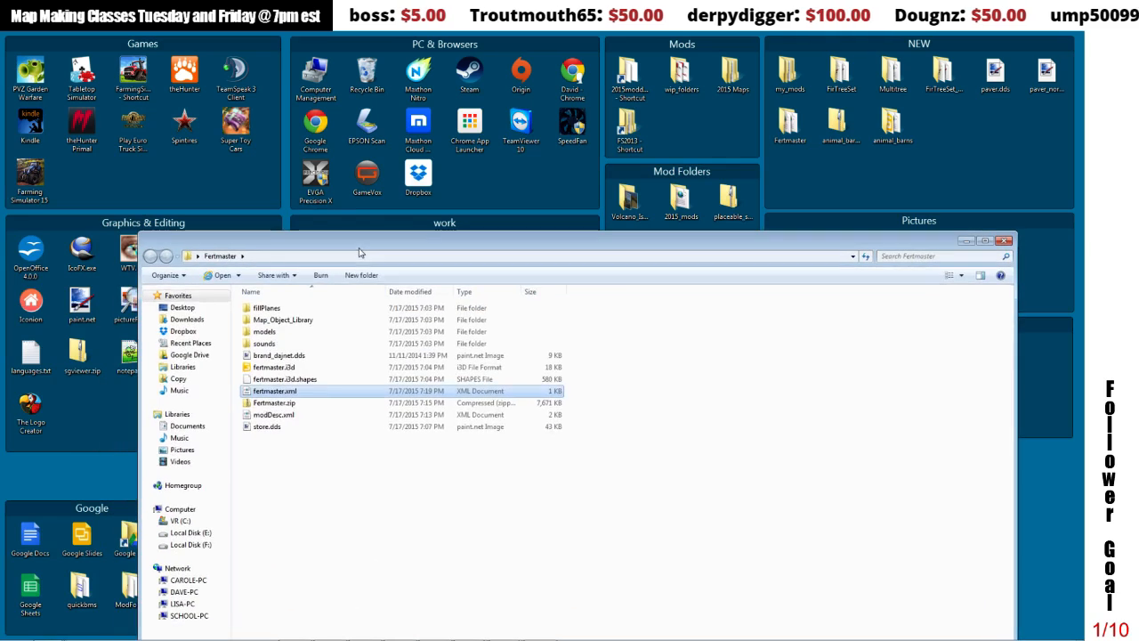
{"action": "left_click", "coordinate": [281, 403]}
{"action": "key", "text": "Delete"}
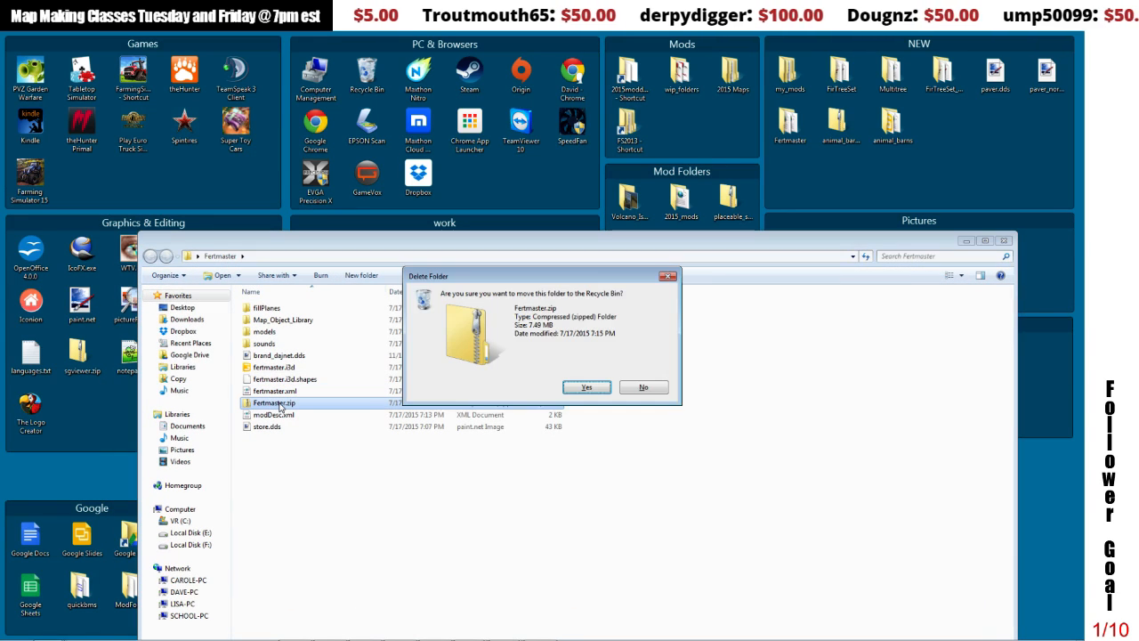
{"action": "left_click", "coordinate": [594, 392]}
{"action": "key", "text": "ctrl+a"}
{"action": "right_click", "coordinate": [255, 385]}
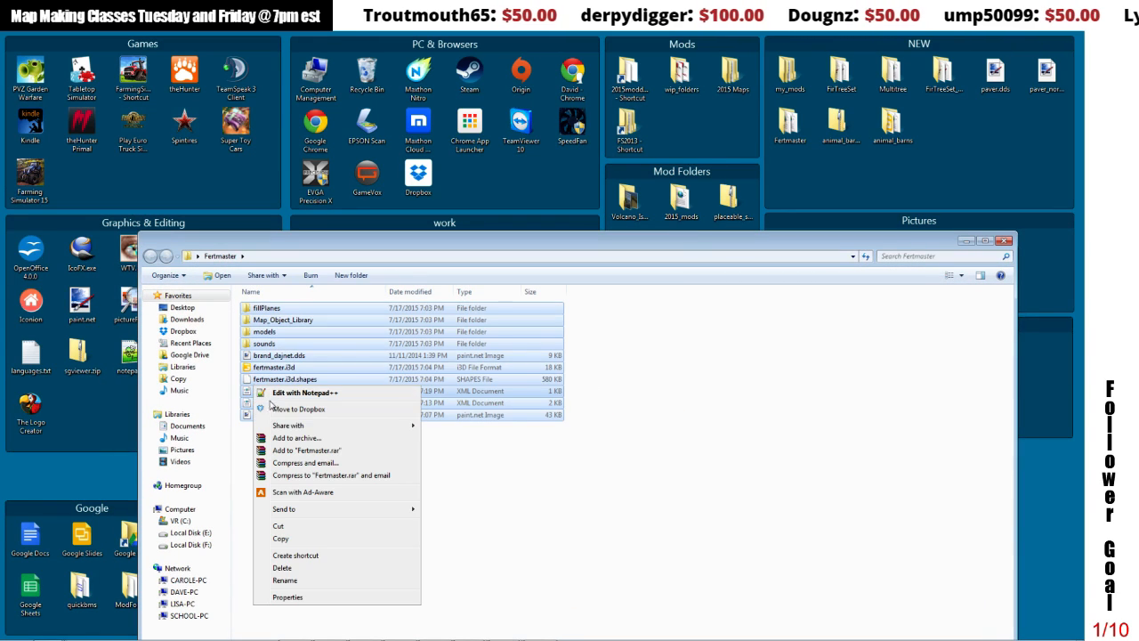
{"action": "left_click", "coordinate": [287, 438]}
{"action": "left_click", "coordinate": [481, 358]}
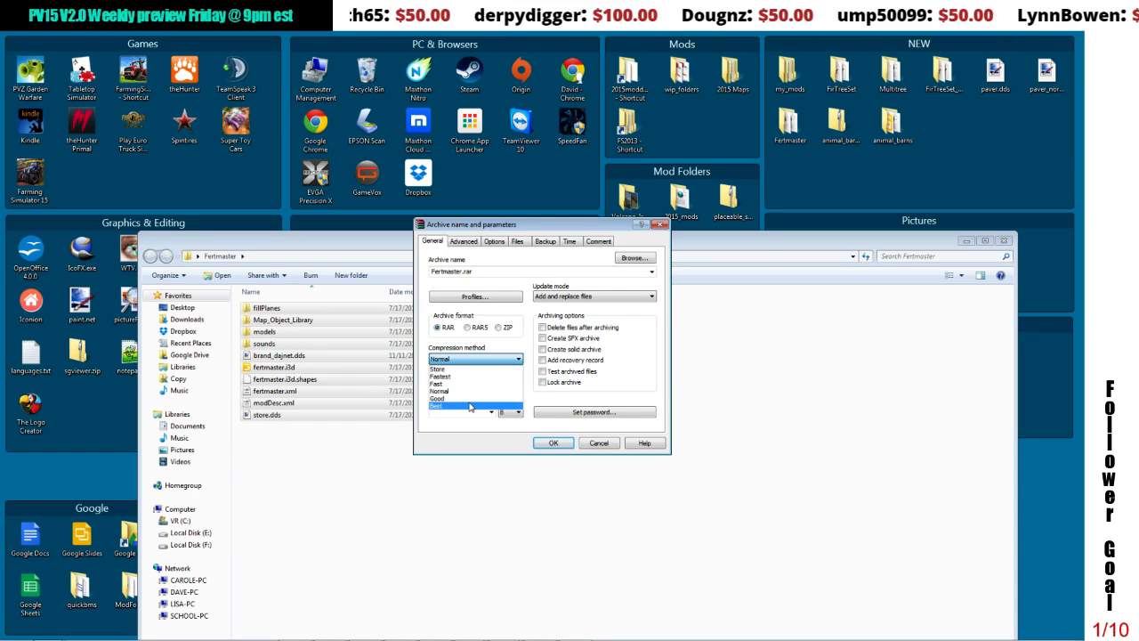
{"action": "left_click", "coordinate": [469, 406]}
{"action": "left_click", "coordinate": [559, 443]}
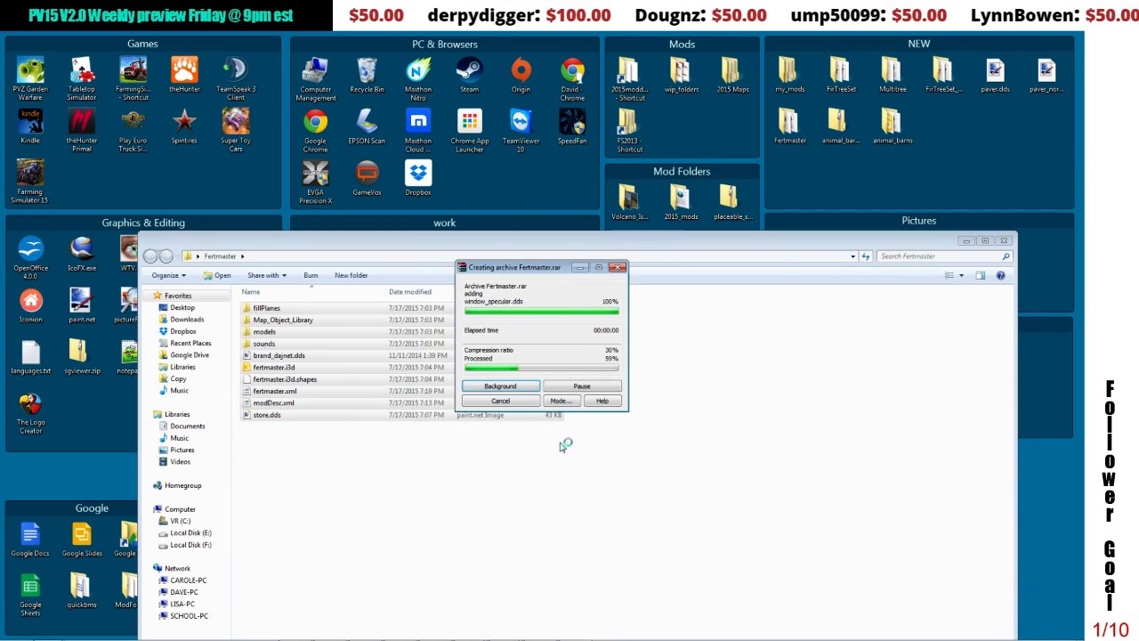
{"action": "left_click", "coordinate": [326, 393]}
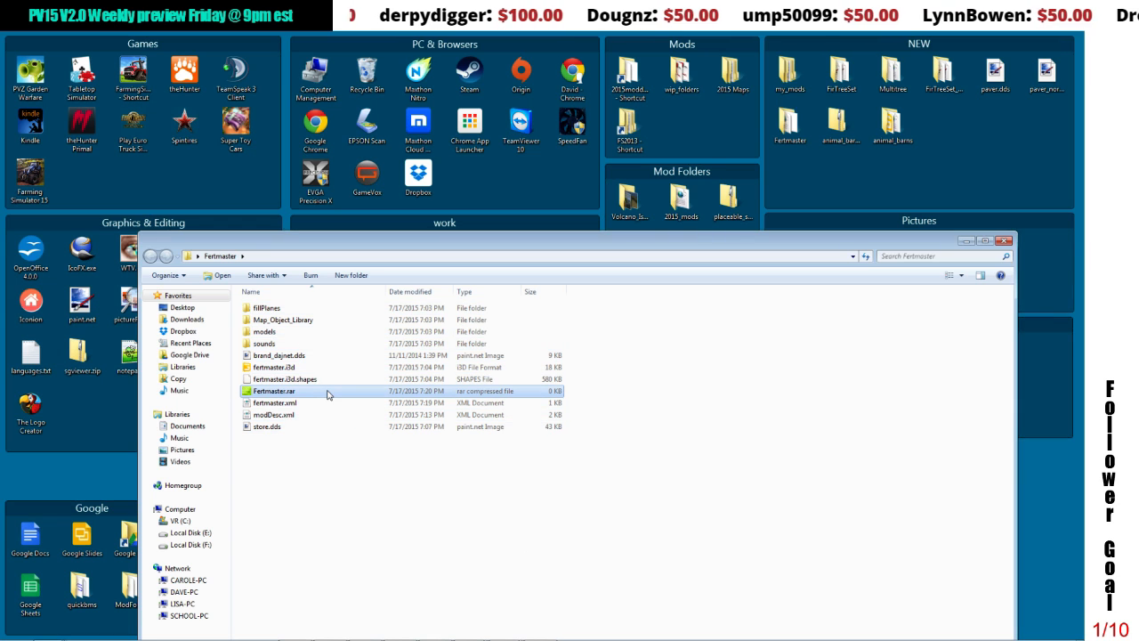
{"action": "key", "text": "Delete"}
{"action": "left_click", "coordinate": [587, 388]}
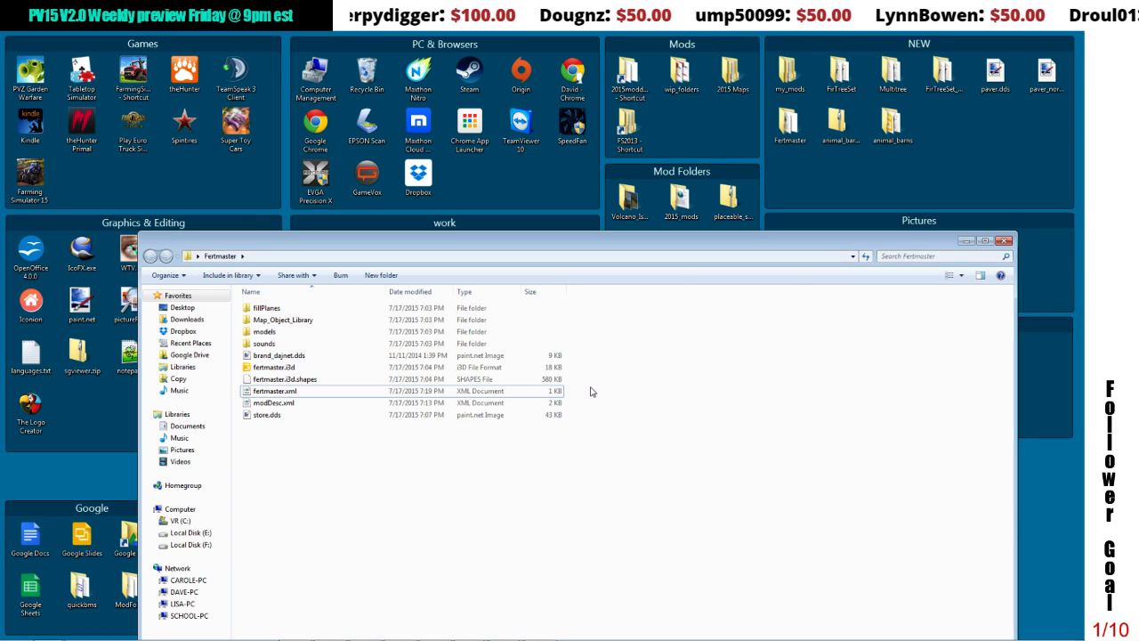
Step: Archive all files and folders in the Fertmaster folder as Fertmaster.zip, using ZIP format and the Best compression method
{"action": "key", "text": "ctrl+a"}
{"action": "right_click", "coordinate": [526, 387]}
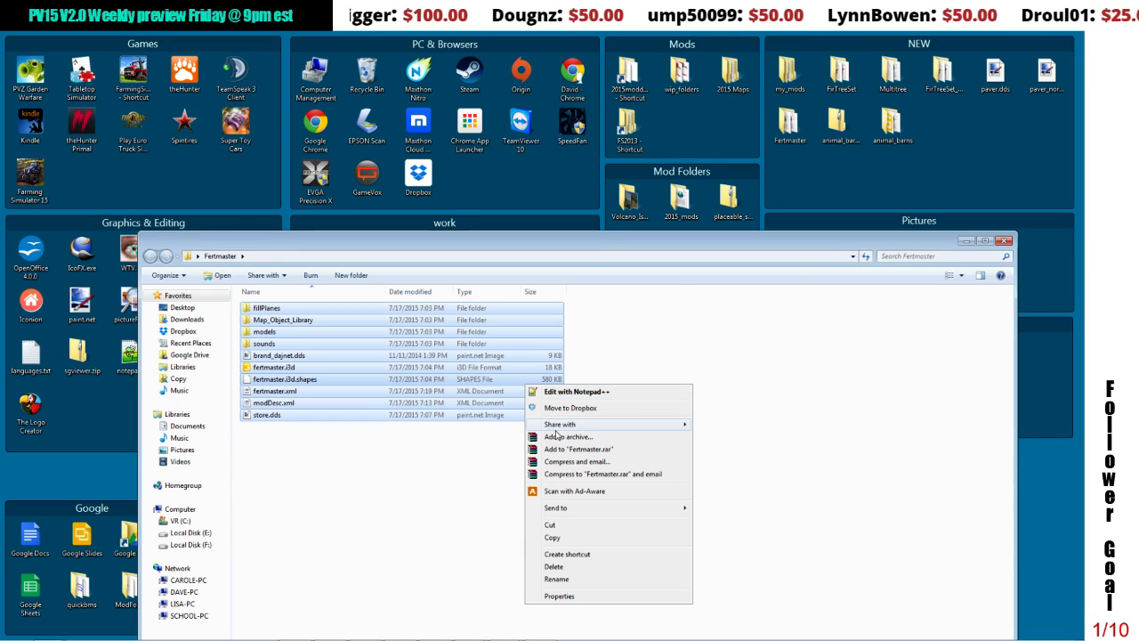
{"action": "left_click", "coordinate": [567, 436]}
{"action": "left_click", "coordinate": [498, 327]}
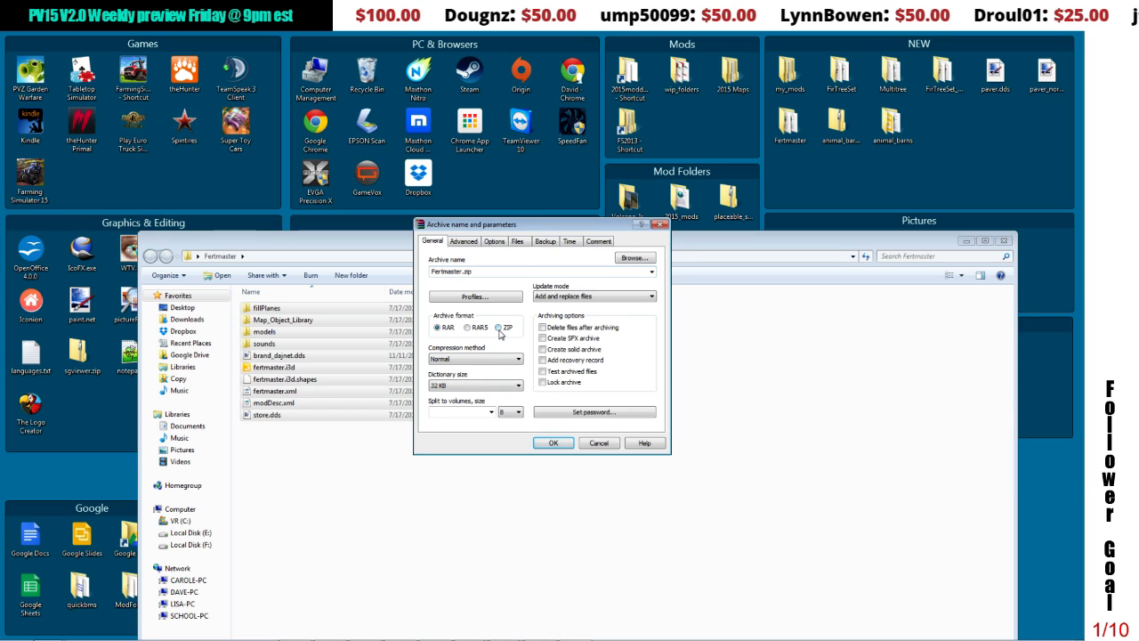
{"action": "left_click", "coordinate": [489, 359]}
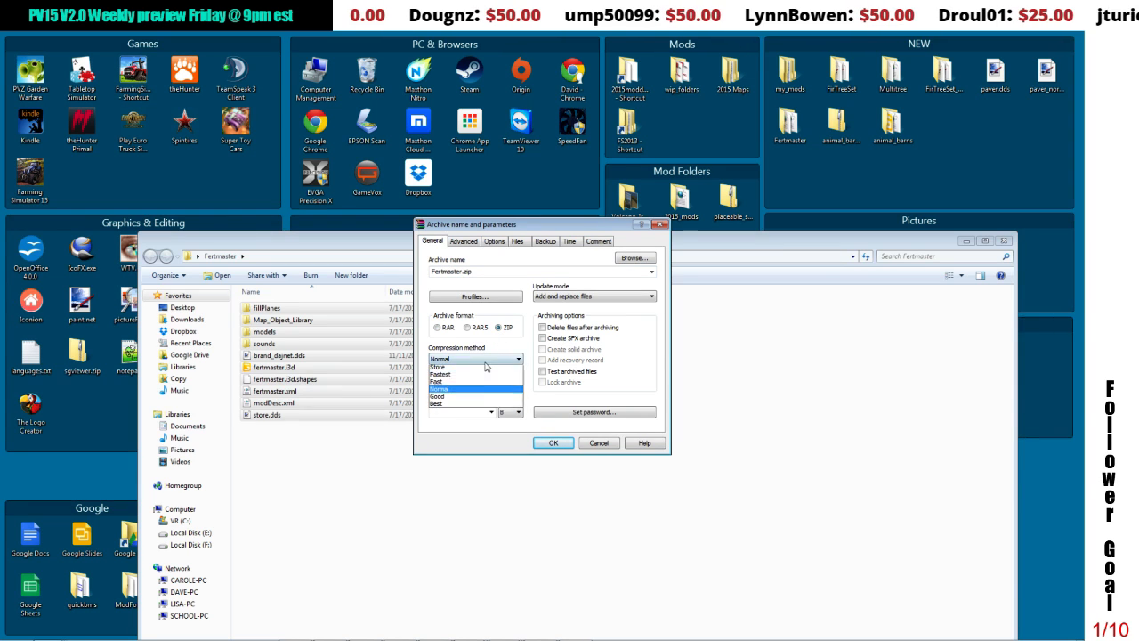
{"action": "left_click", "coordinate": [476, 409]}
{"action": "left_click", "coordinate": [552, 442]}
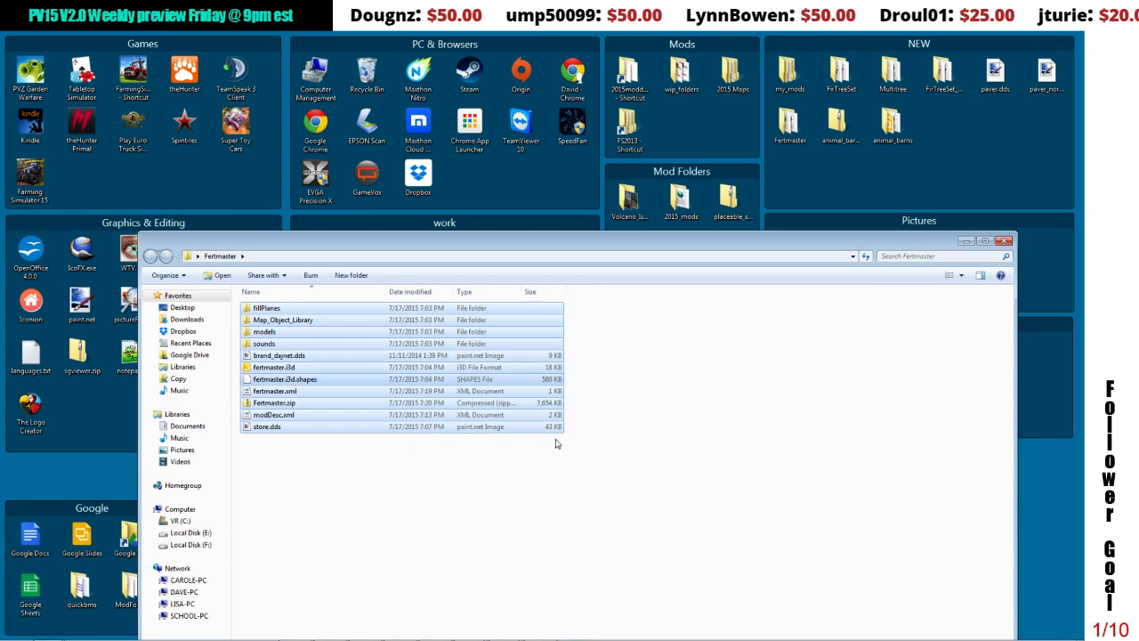
Step: Copy Fertmaster.zip from the Fertmaster folder into the desktop's WIP folder, replacing the older archive there
{"action": "right_click", "coordinate": [256, 403]}
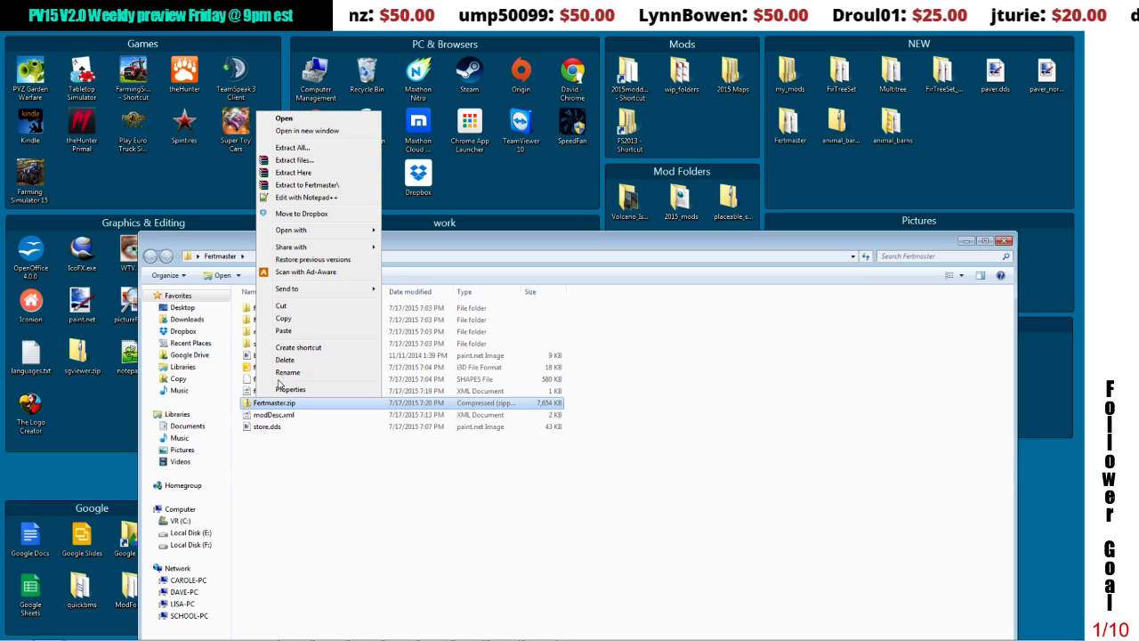
{"action": "left_click", "coordinate": [276, 320]}
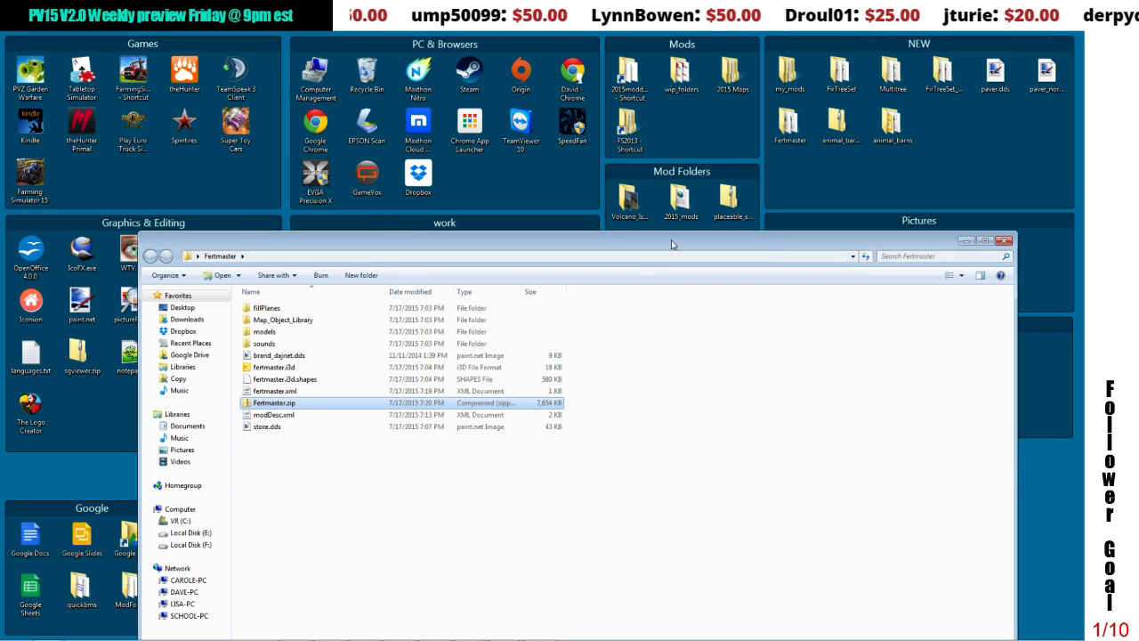
{"action": "left_click", "coordinate": [964, 242]}
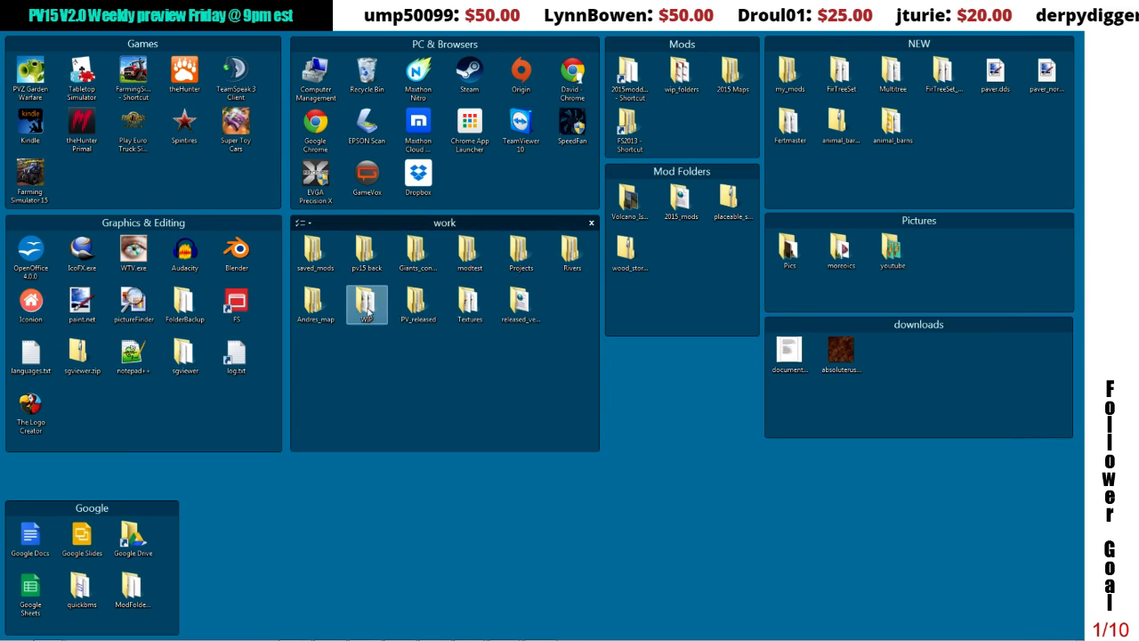
{"action": "left_click", "coordinate": [360, 308]}
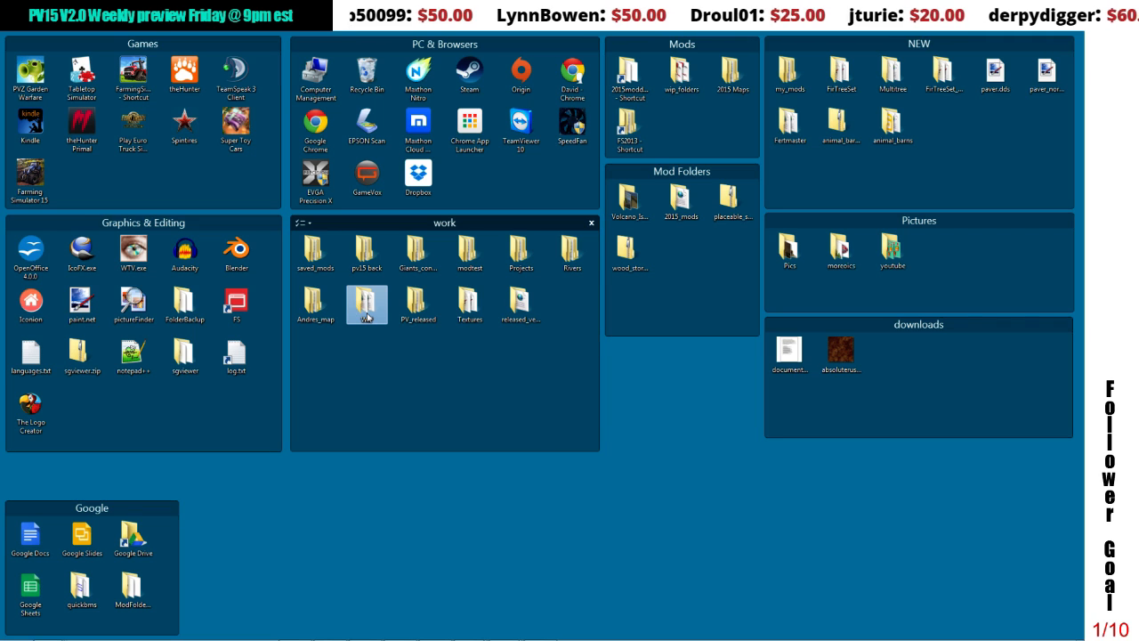
{"action": "right_click", "coordinate": [367, 305]}
{"action": "left_click", "coordinate": [403, 532]}
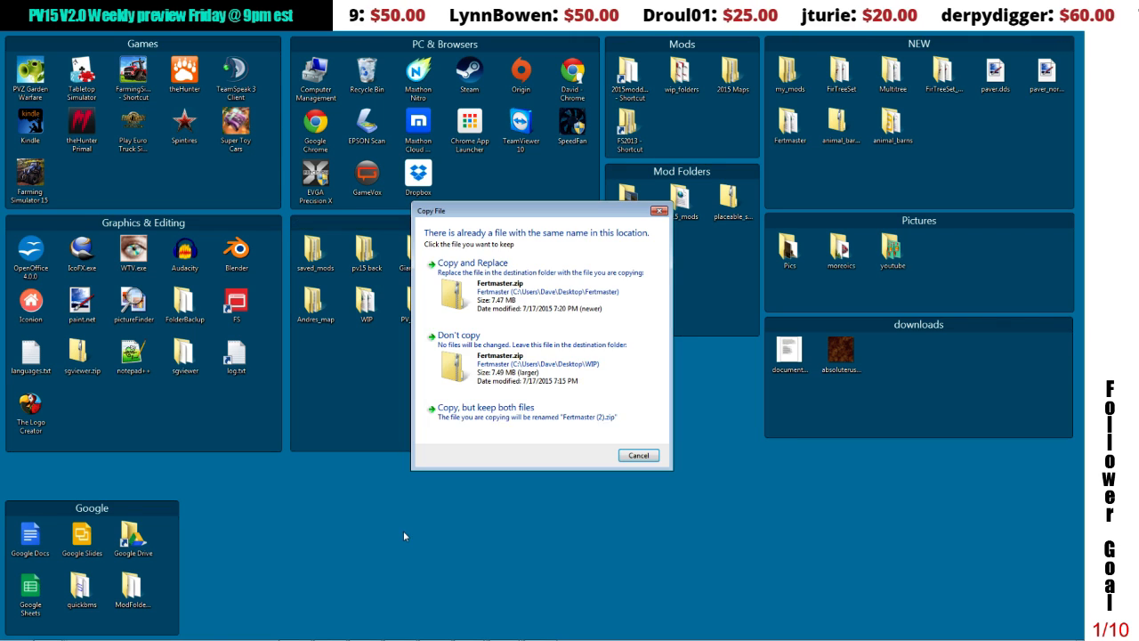
{"action": "left_click", "coordinate": [472, 267]}
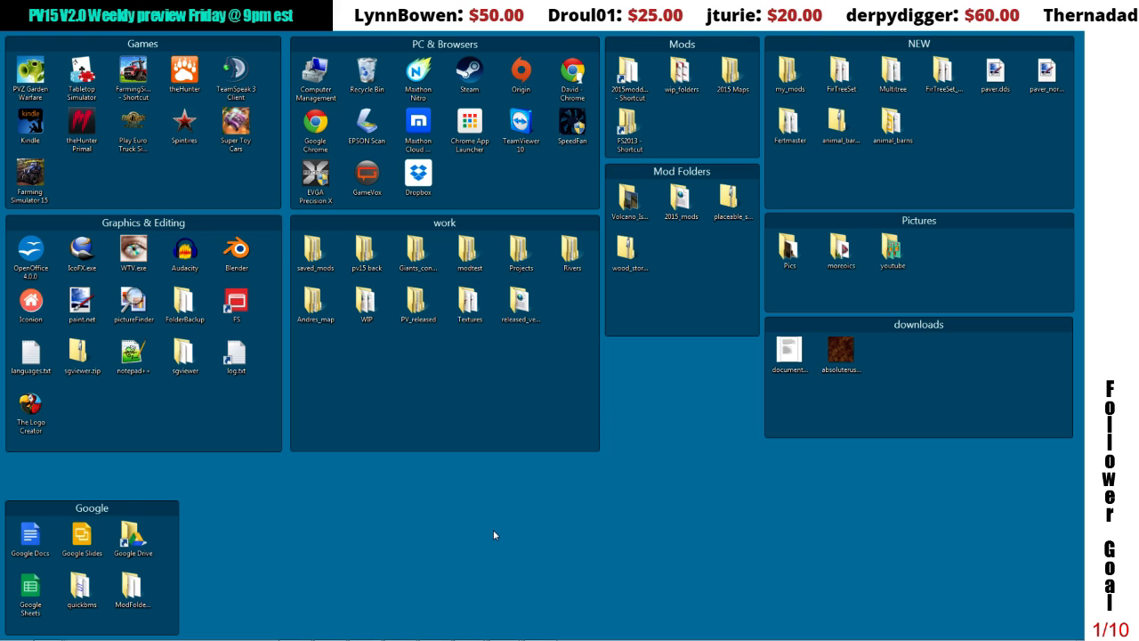
Step: Launch Farming Simulator 15 and start a new career in Savegame 14 on the Pleasant Valley 2015 V2 map
{"action": "double_click", "coordinate": [31, 178]}
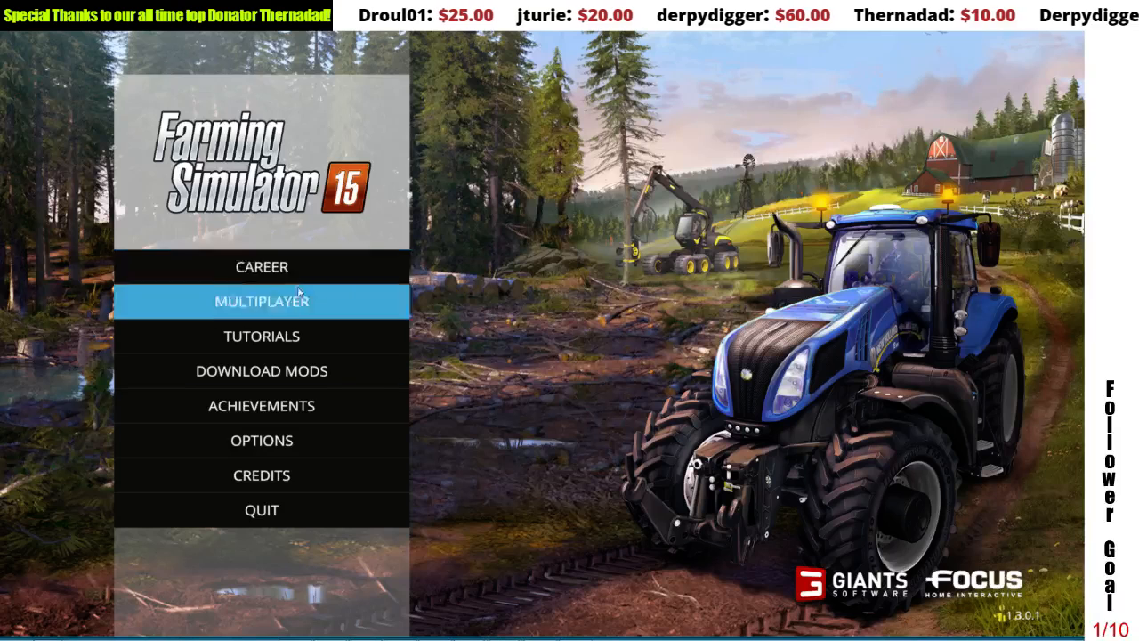
{"action": "left_click", "coordinate": [293, 278]}
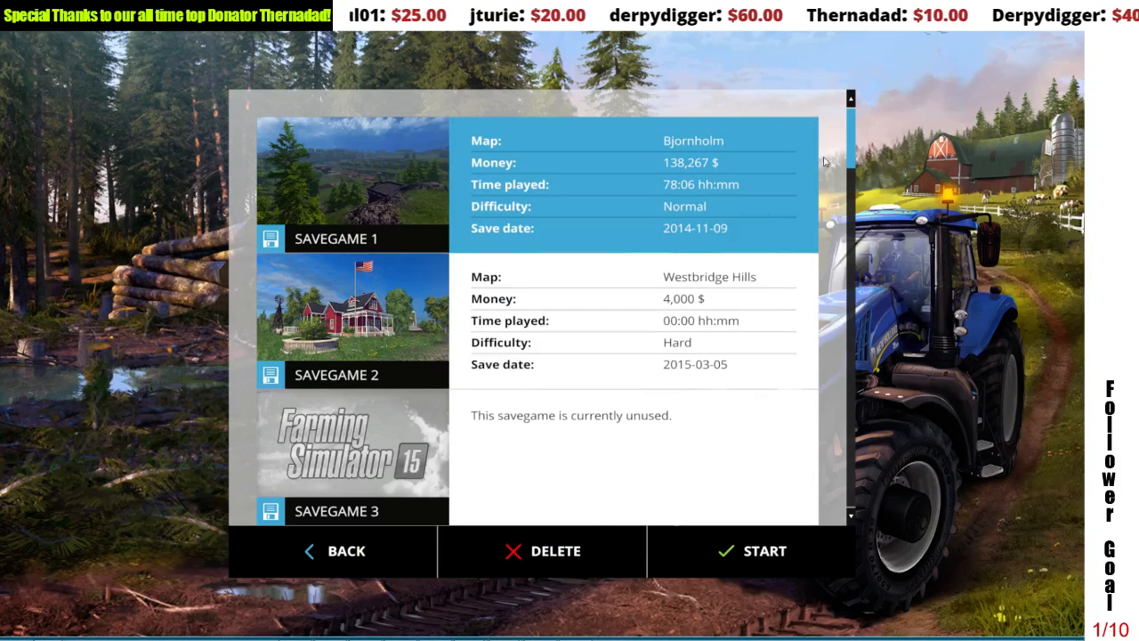
{"action": "left_click_drag", "start_coordinate": [851, 148], "coordinate": [860, 387]}
{"action": "left_click", "coordinate": [595, 451]}
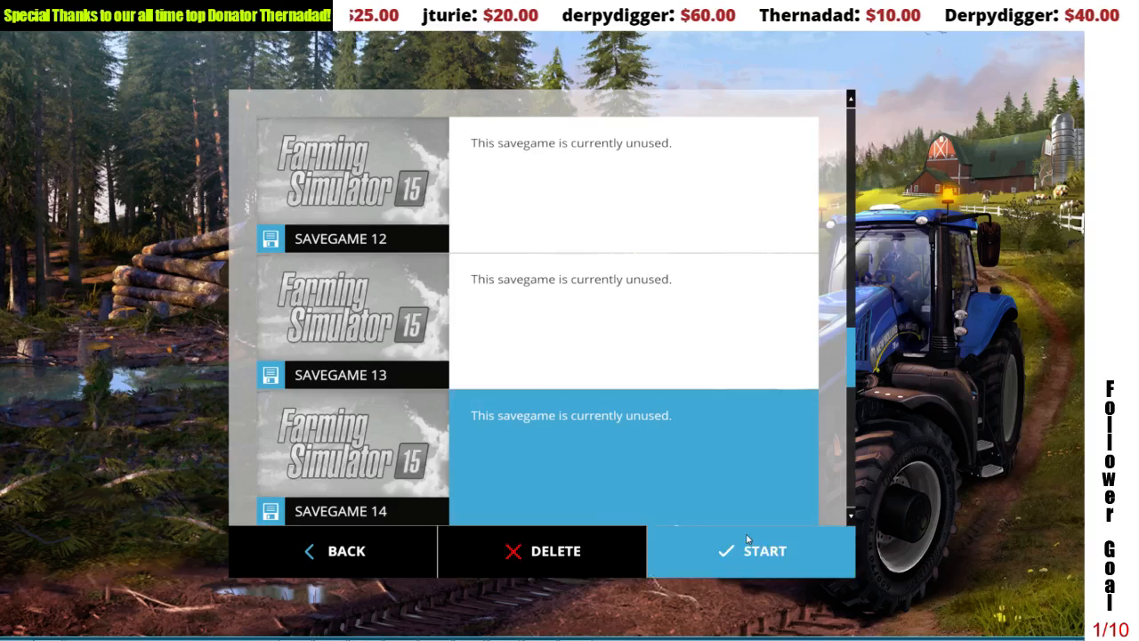
{"action": "left_click", "coordinate": [746, 537]}
{"action": "left_click", "coordinate": [556, 271]}
{"action": "left_click", "coordinate": [623, 452]}
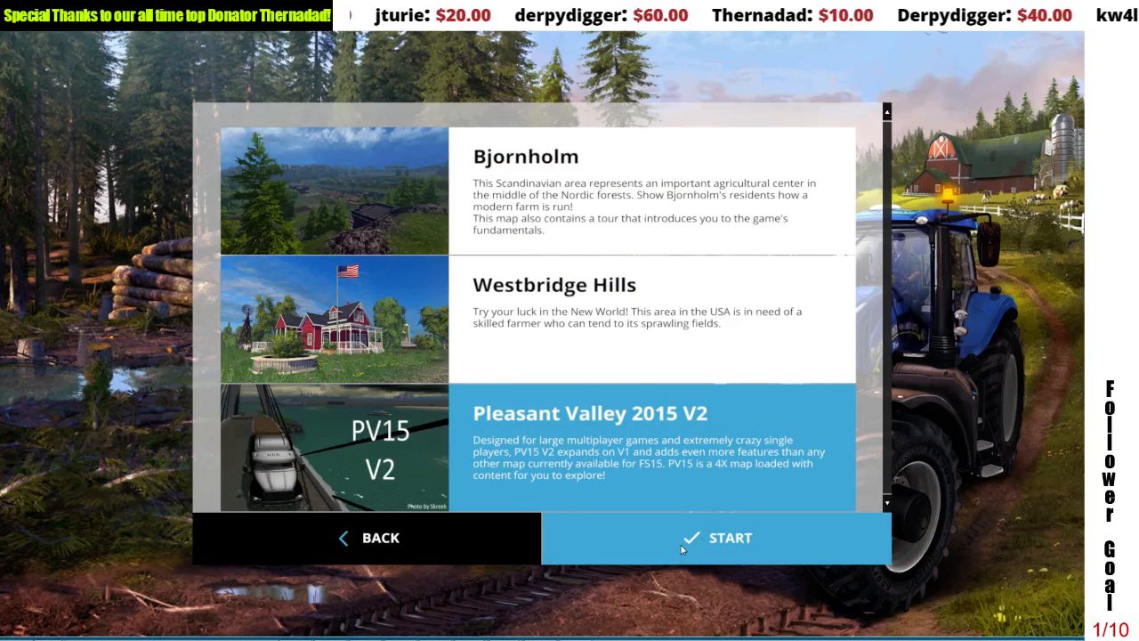
{"action": "left_click", "coordinate": [682, 546]}
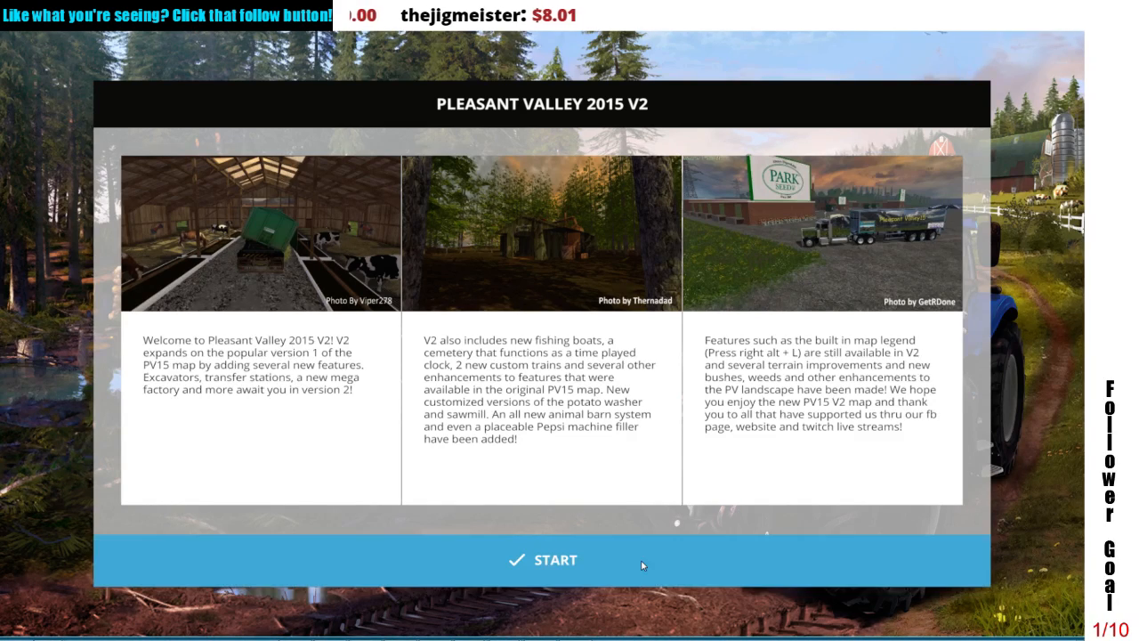
{"action": "left_click", "coordinate": [644, 564]}
{"action": "left_click", "coordinate": [542, 599]}
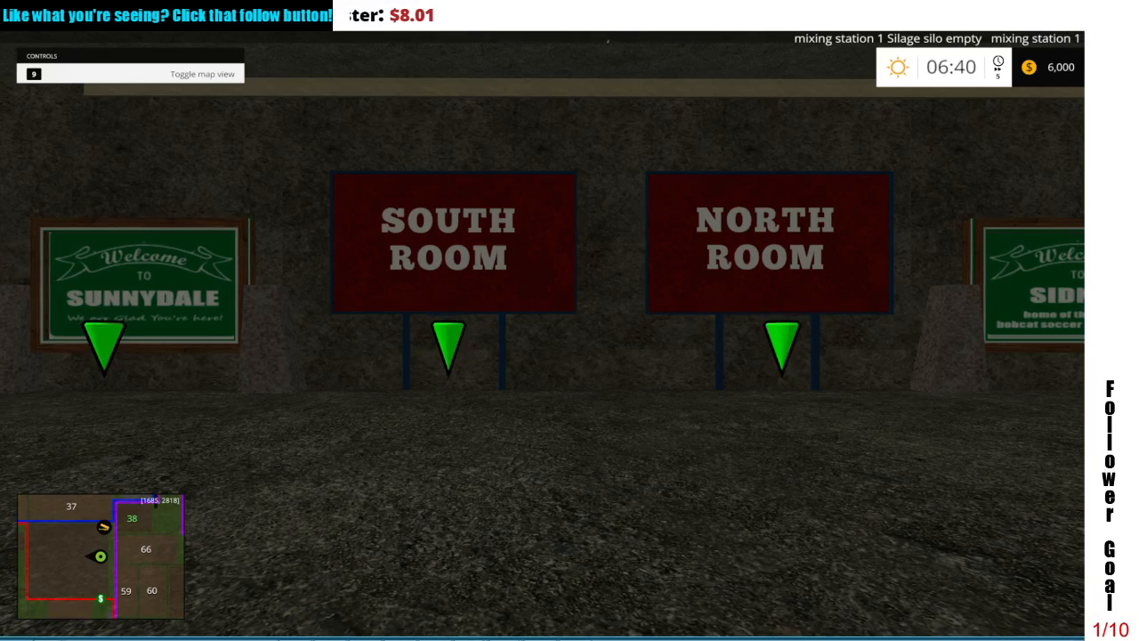
Step: Add 1,000,000 $ to the farm's money and choose the UPK Fertmaster among the shop's modded placeables
{"action": "key", "text": "alt+m"}
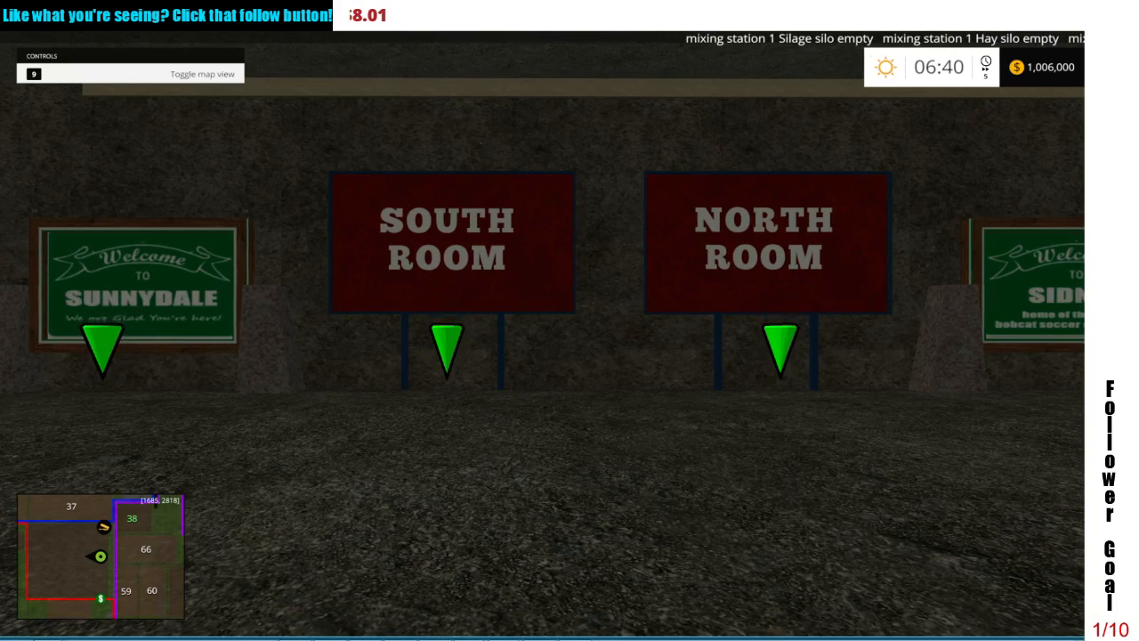
{"action": "key", "text": "p"}
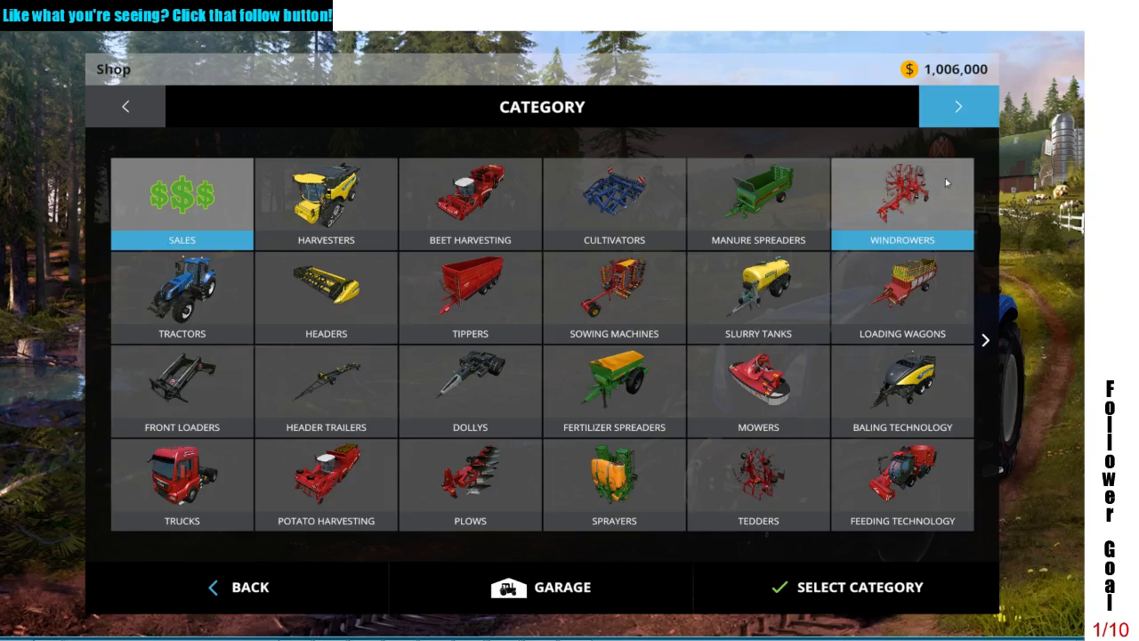
{"action": "left_click", "coordinate": [958, 107]}
{"action": "left_click", "coordinate": [960, 106]}
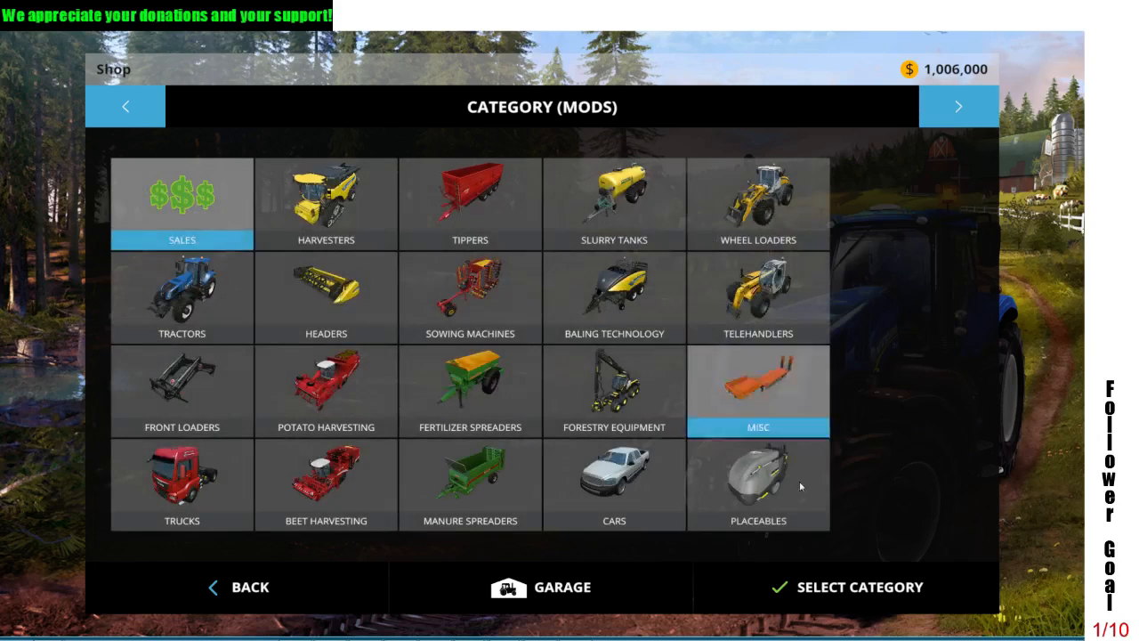
{"action": "left_click", "coordinate": [787, 450]}
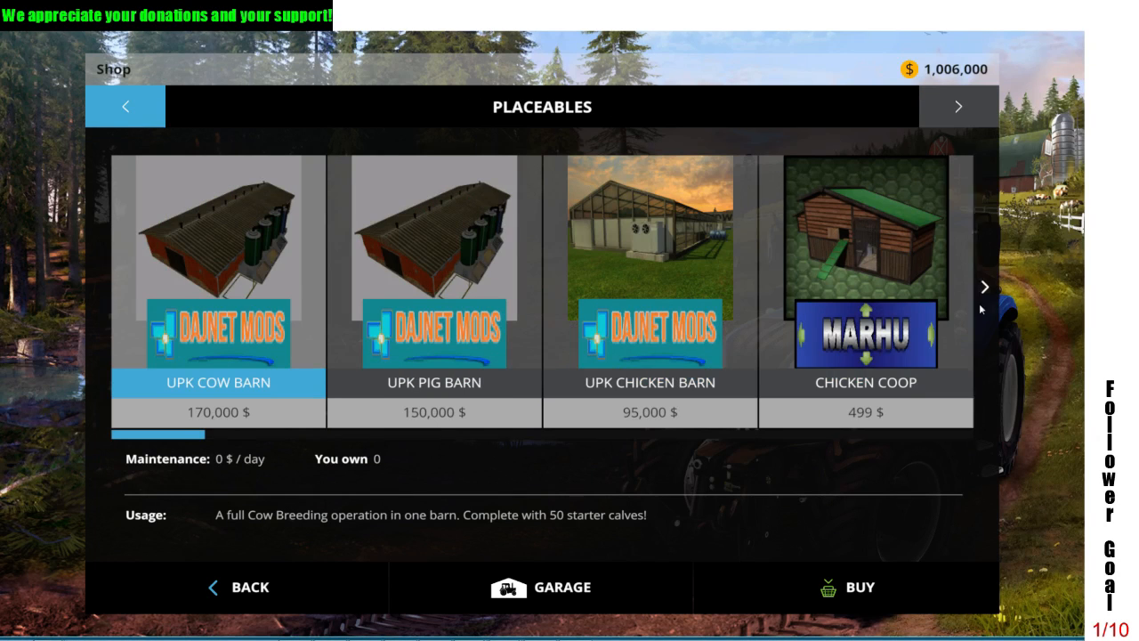
{"action": "left_click", "coordinate": [984, 286]}
{"action": "left_click", "coordinate": [984, 286]}
{"action": "double_click", "coordinate": [654, 287]}
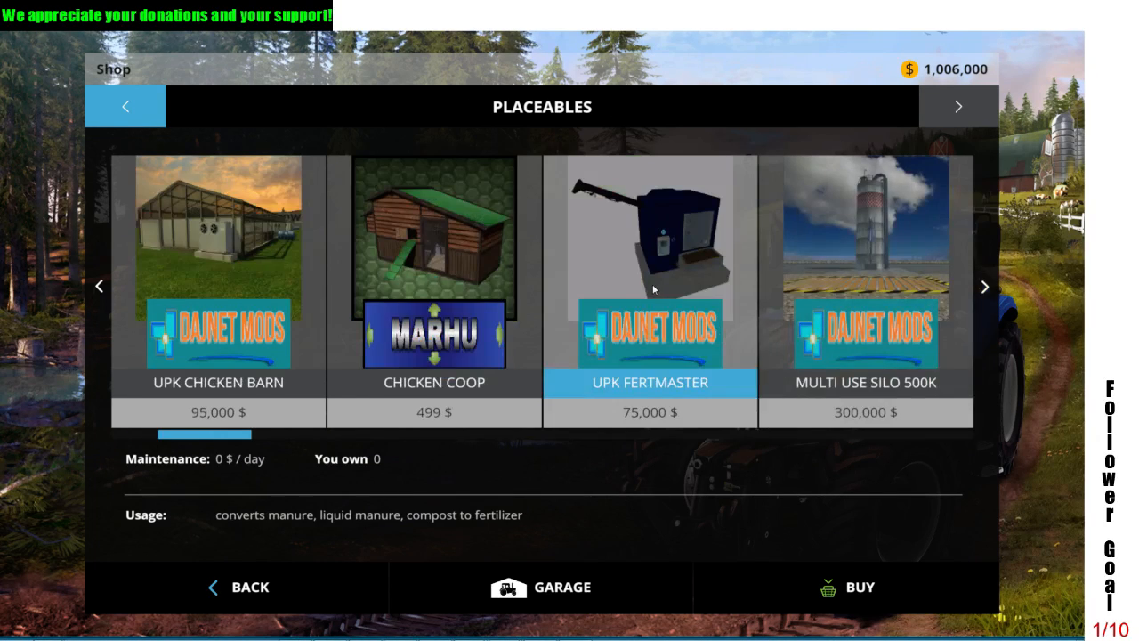
Step: Position the Fertmaster on the farmyard's open gravel beside the parked vehicles, at about X 314, Z 698
{"action": "key", "text": "d"}
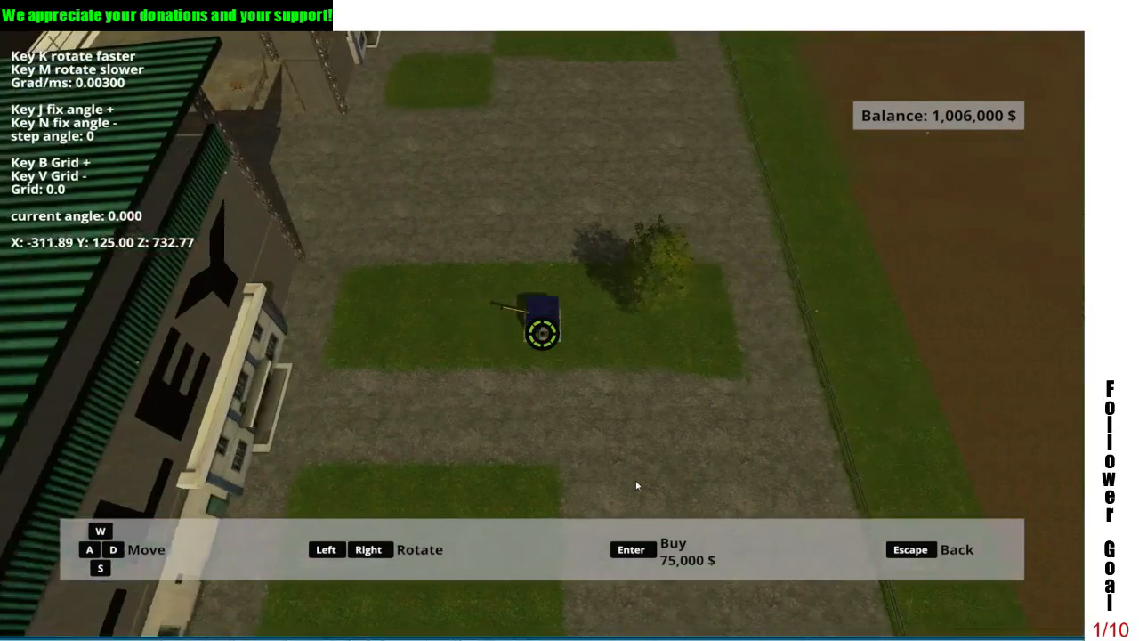
{"action": "key", "text": "w"}
{"action": "key", "text": "a"}
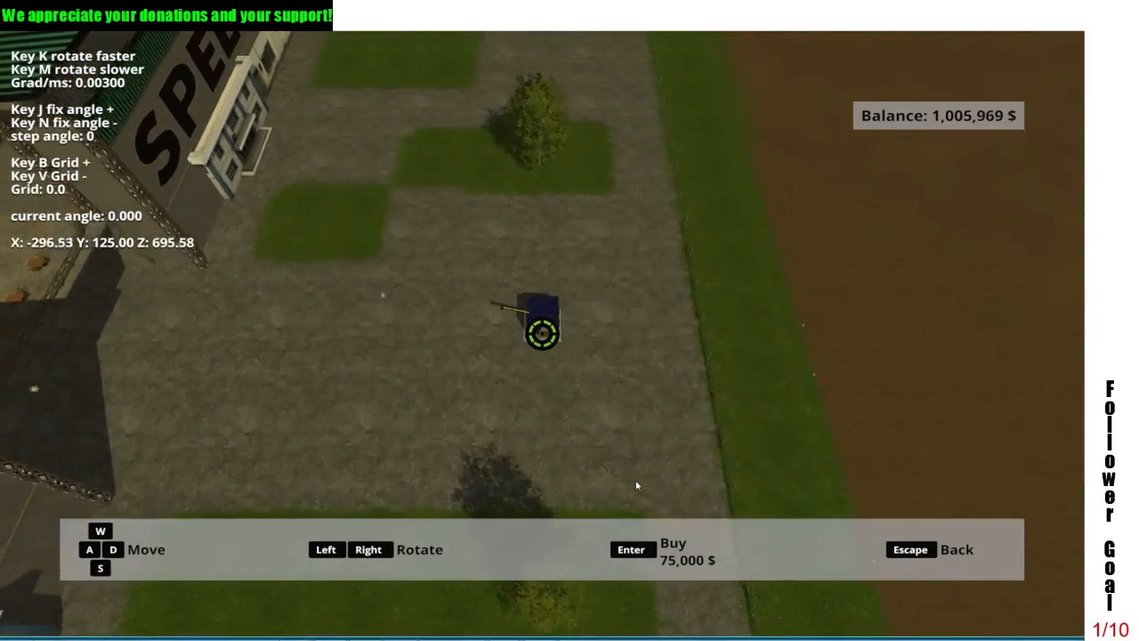
{"action": "key", "text": "d"}
{"action": "key", "text": "w"}
{"action": "key", "text": "w"}
{"action": "key", "text": "d"}
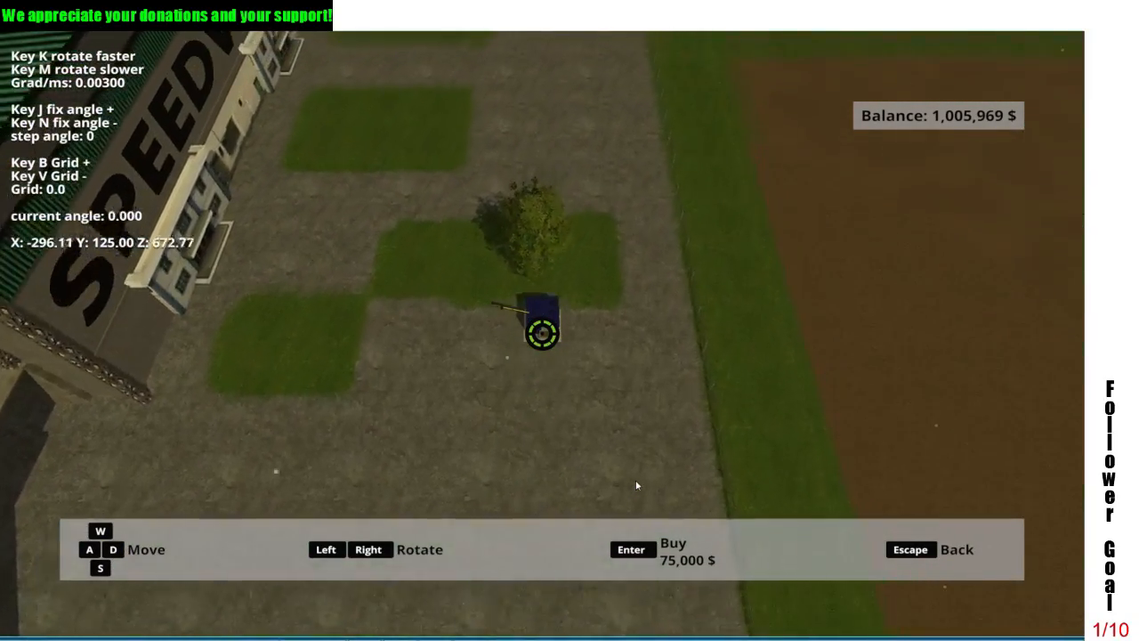
{"action": "key", "text": "d"}
{"action": "key", "text": "w"}
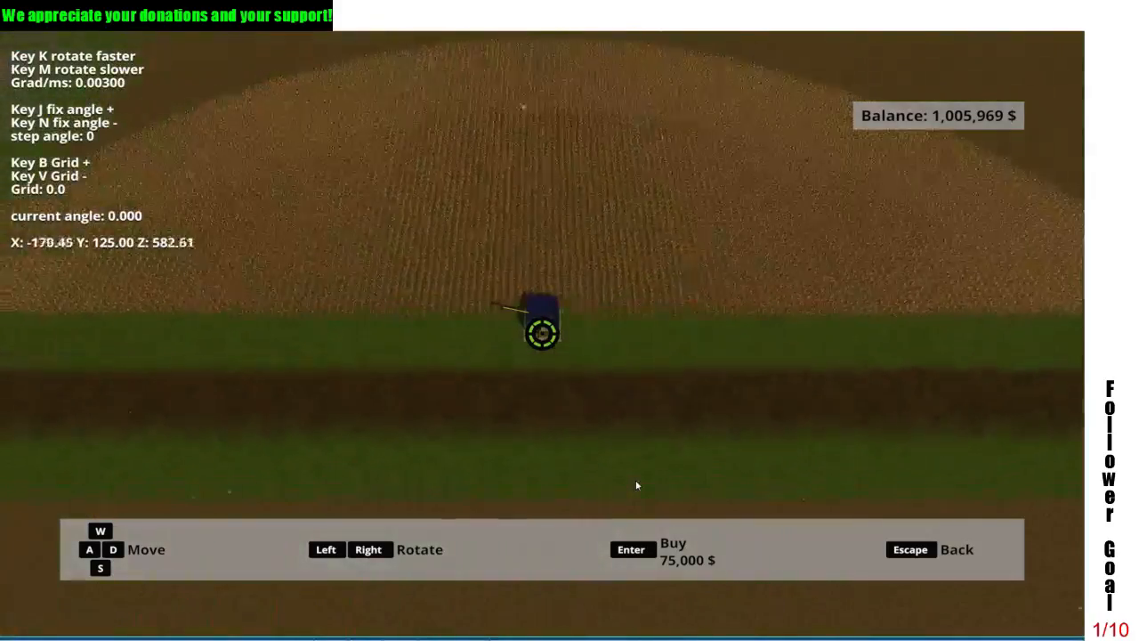
{"action": "key", "text": "d"}
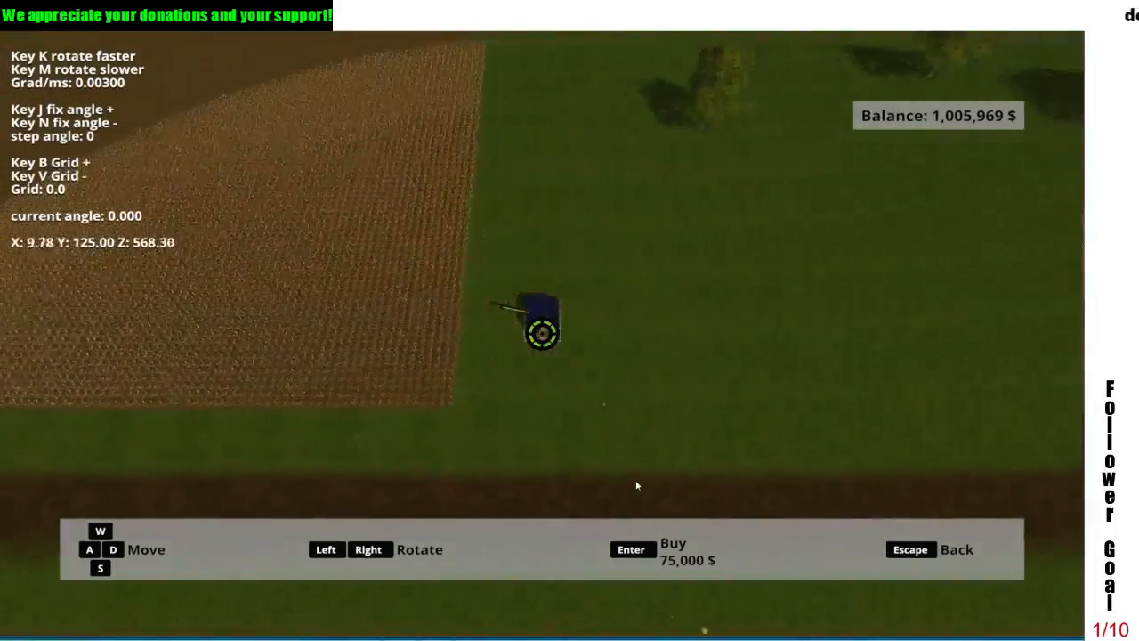
{"action": "key", "text": "d"}
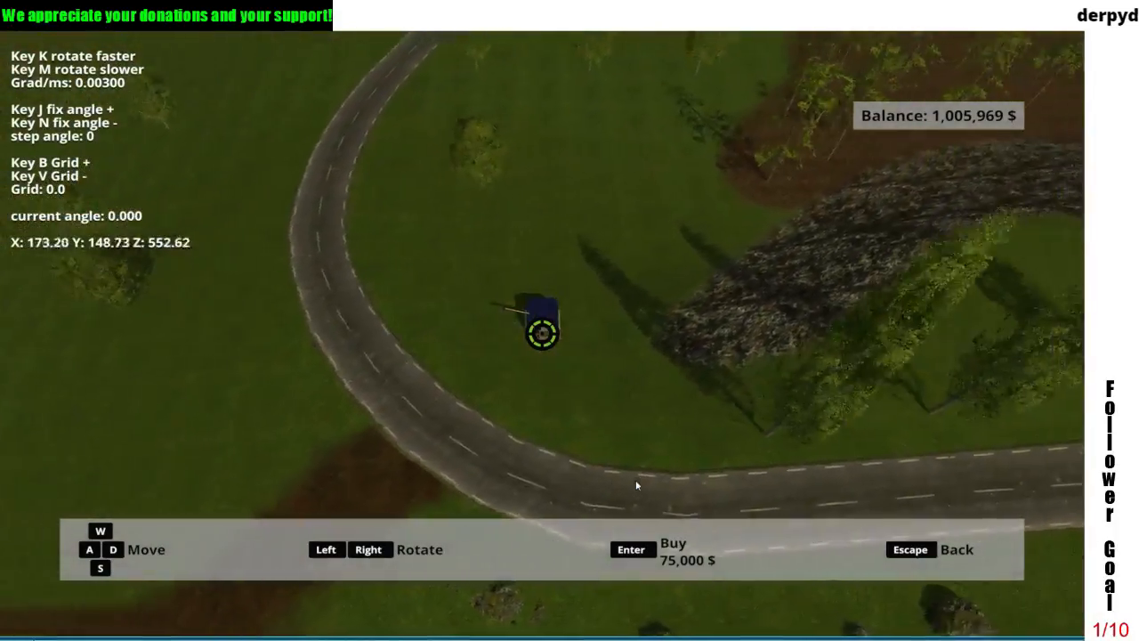
{"action": "key", "text": "d"}
{"action": "key", "text": "w"}
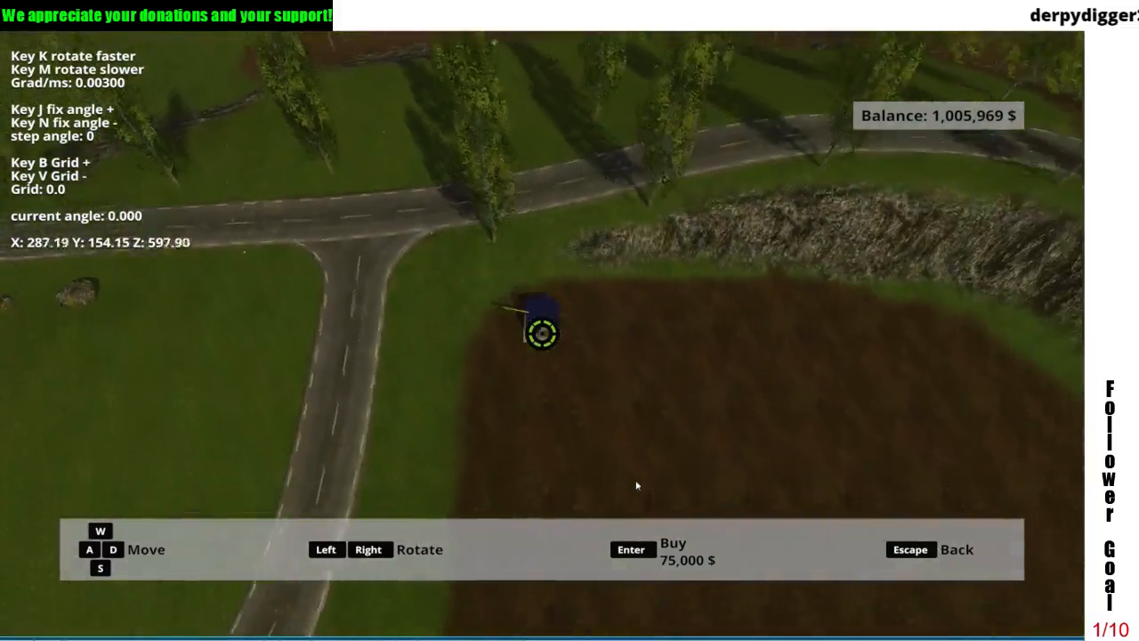
{"action": "key", "text": "s"}
{"action": "key", "text": "d"}
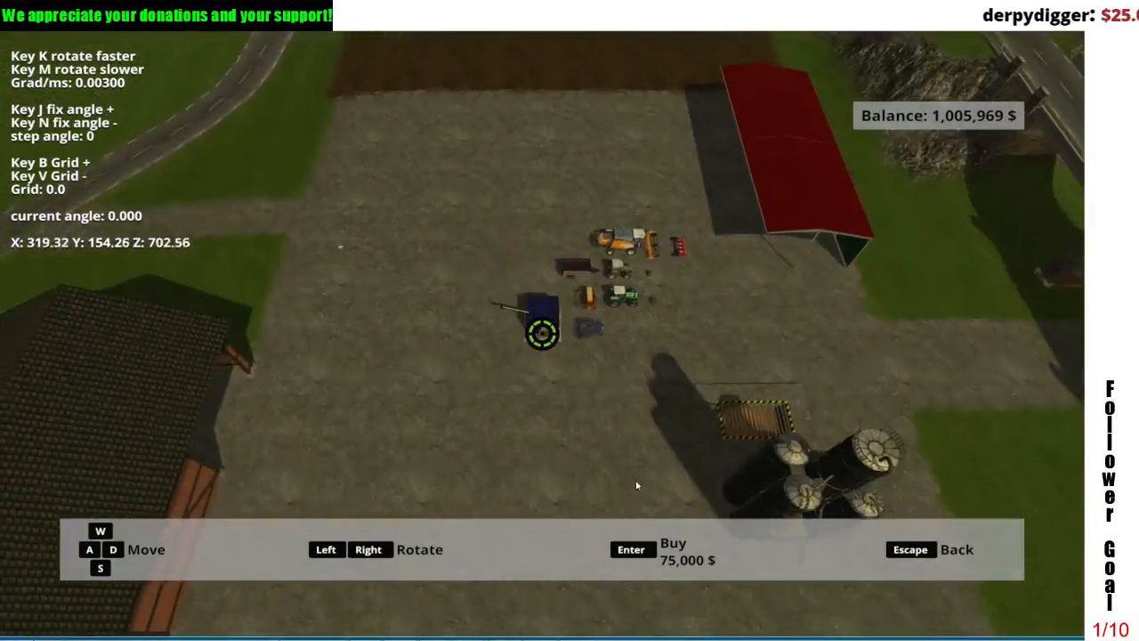
{"action": "key", "text": "a"}
{"action": "key", "text": "w"}
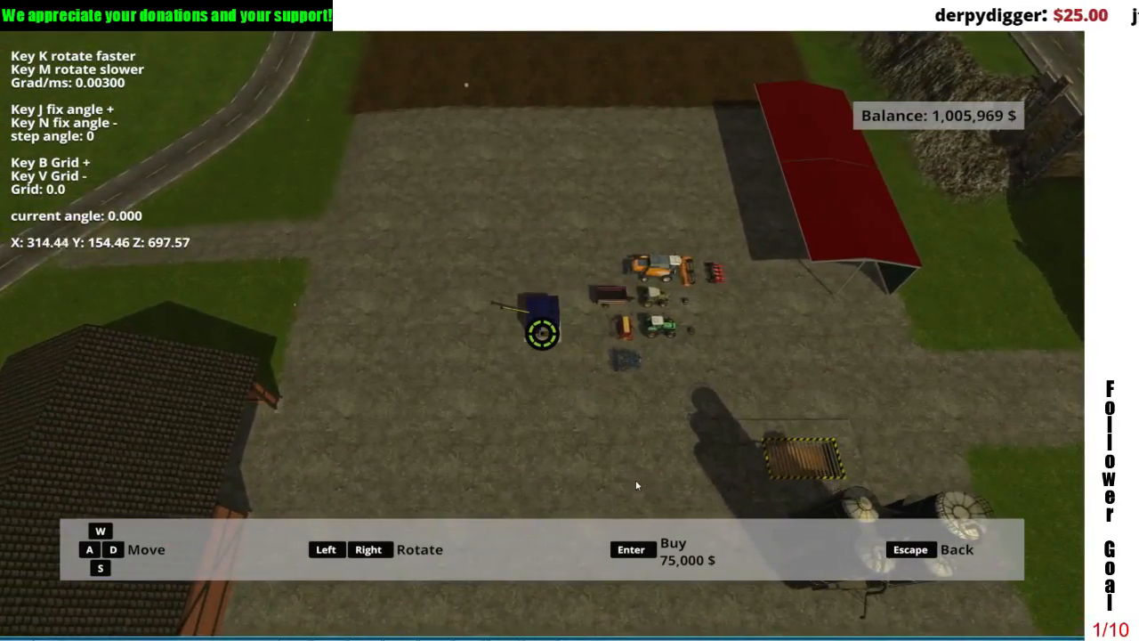
Step: Buy the Fertmaster at its chosen farmyard spot and leave the shop
{"action": "key", "text": "Return"}
{"action": "key", "text": "w"}
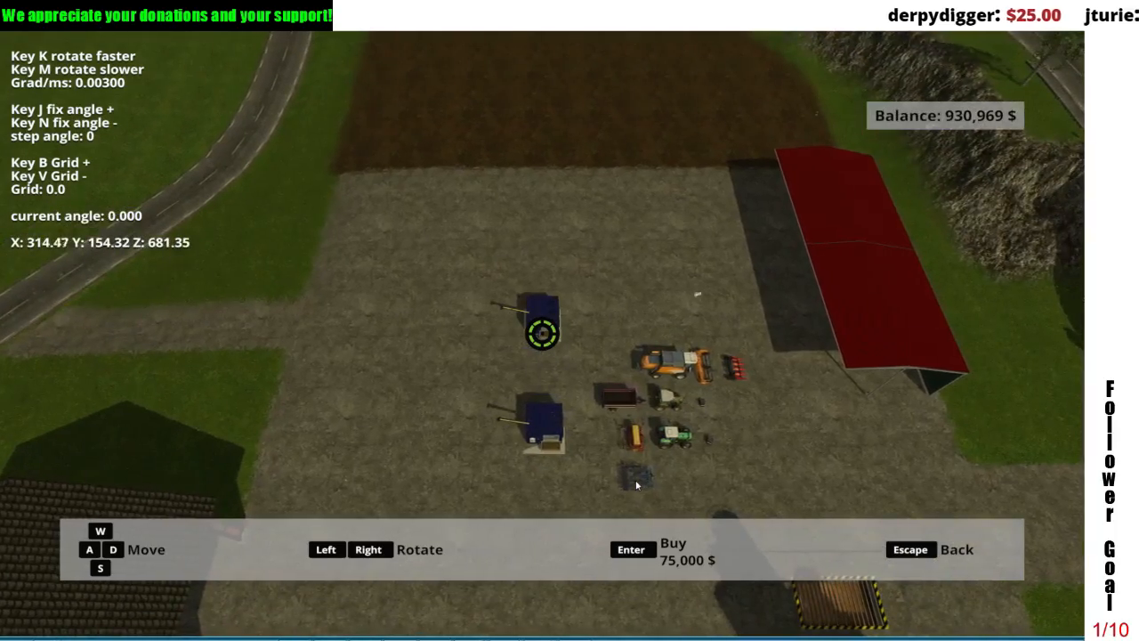
{"action": "key", "text": "Escape"}
{"action": "key", "text": "Escape"}
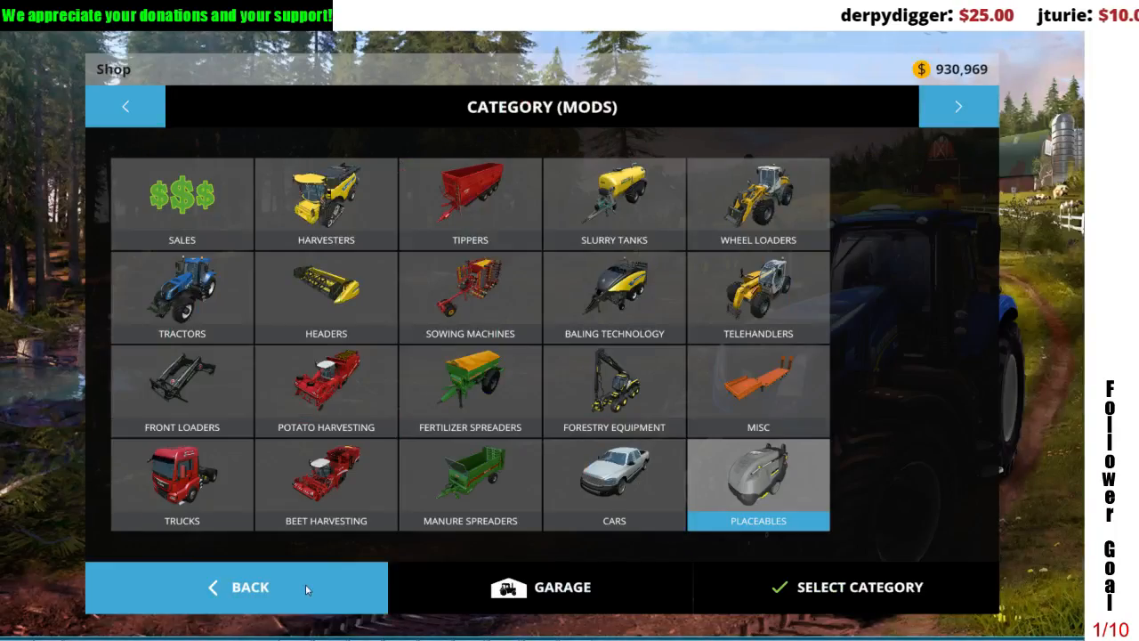
{"action": "key", "text": "Escape"}
Step: Go to the farmyard and examine the placed Fertmaster's front, control panel, window and trough from several distances
{"action": "key", "text": "Tab"}
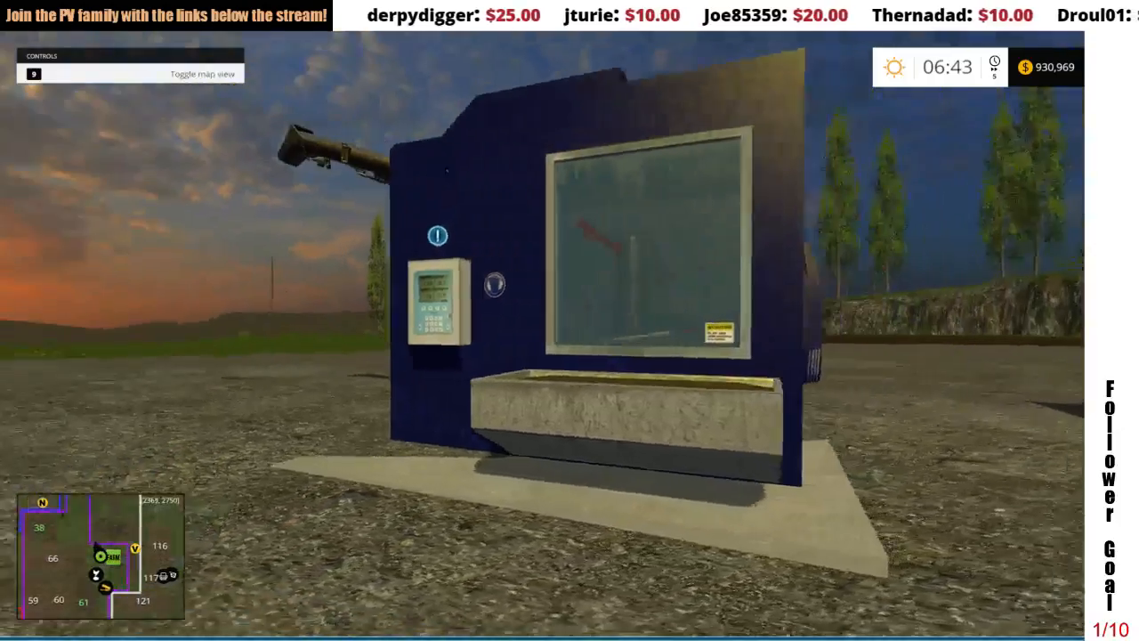
{"action": "key", "text": "w"}
{"action": "key", "text": "s"}
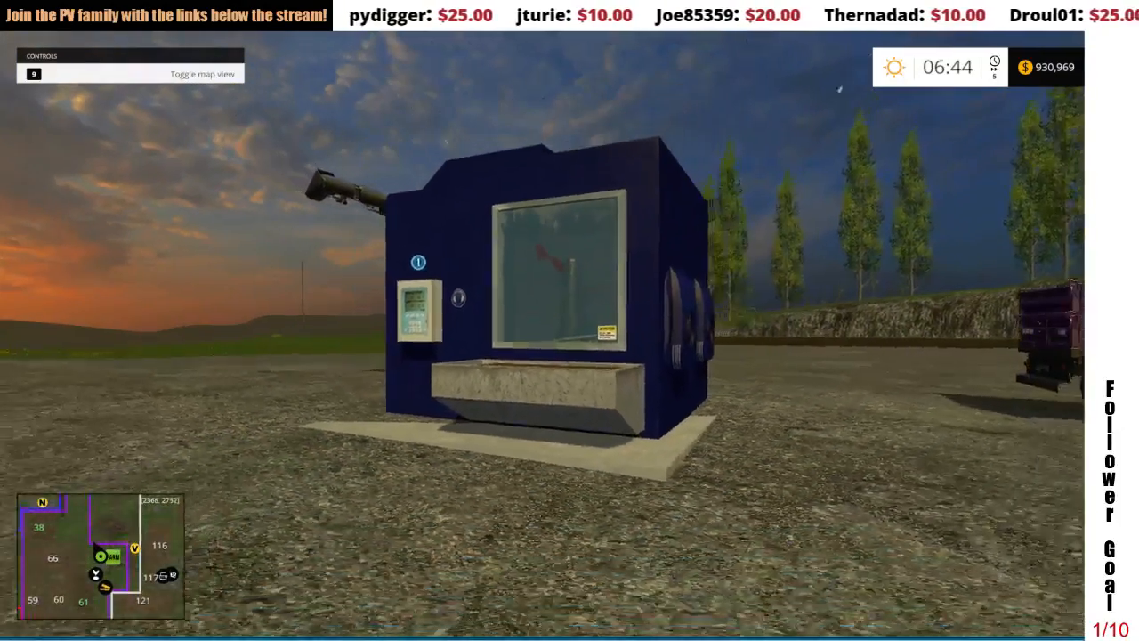
{"action": "key", "text": "a"}
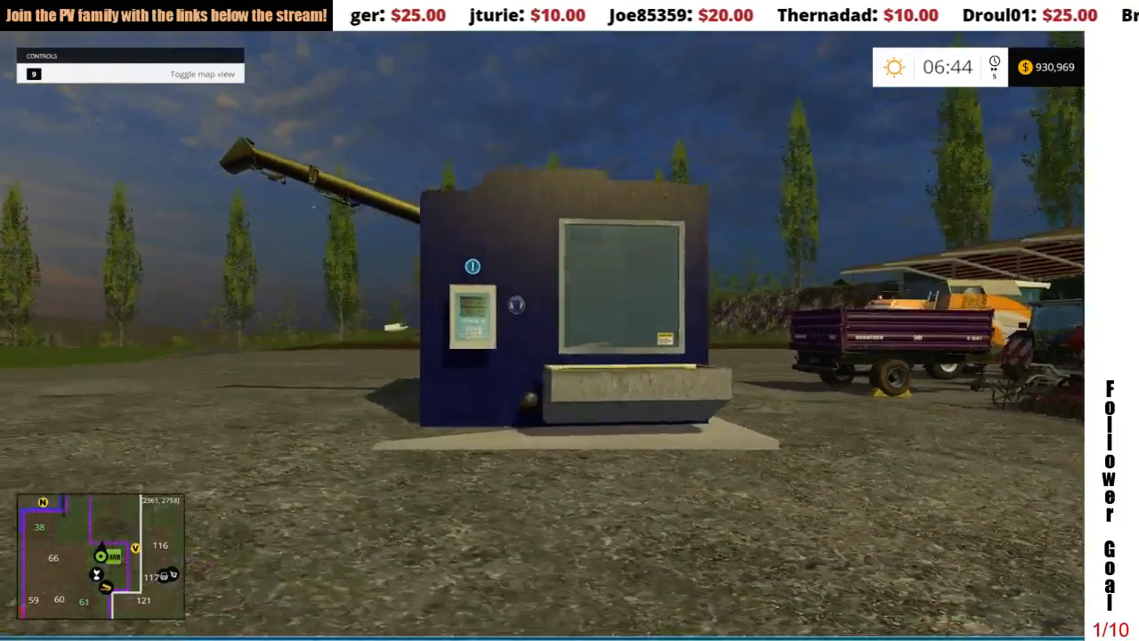
{"action": "key", "text": "w"}
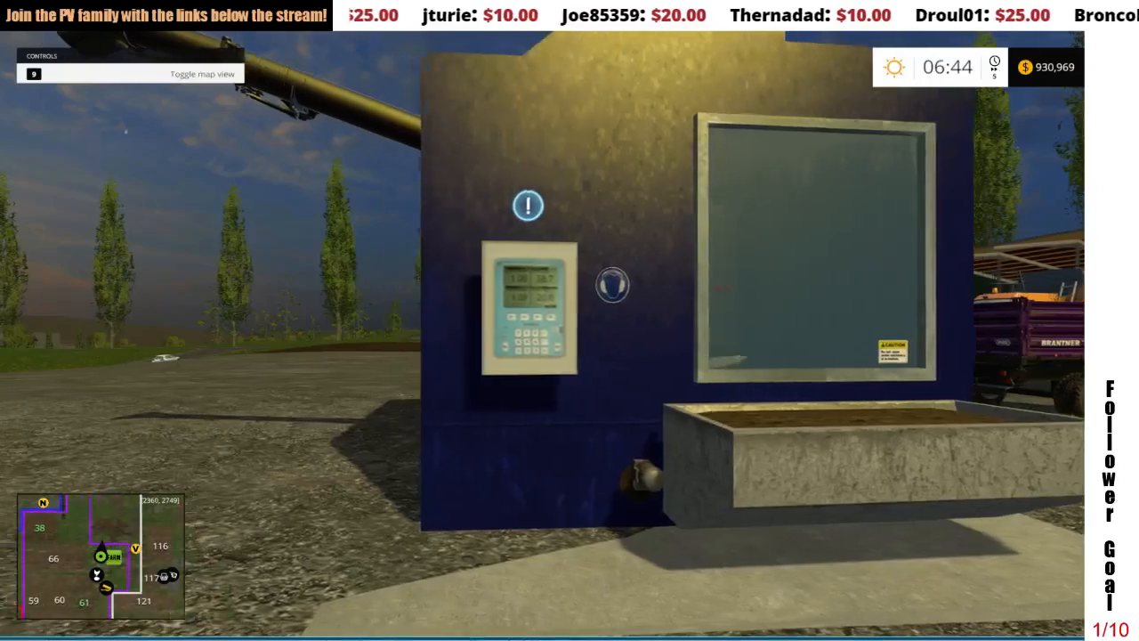
{"action": "key", "text": "a"}
{"action": "key", "text": "d"}
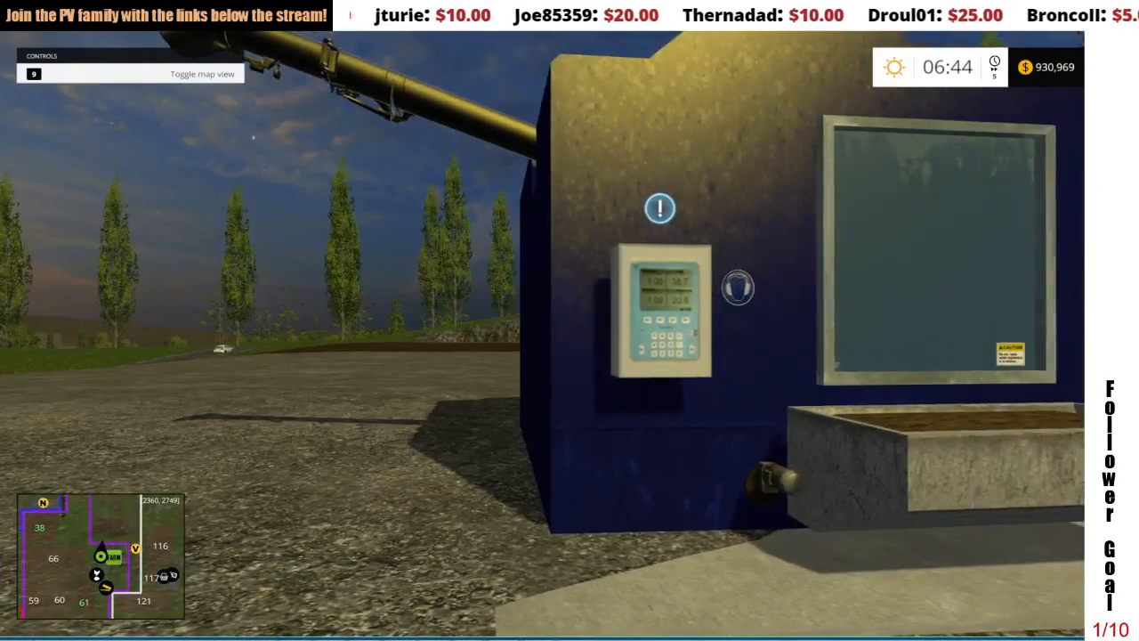
{"action": "key", "text": "s"}
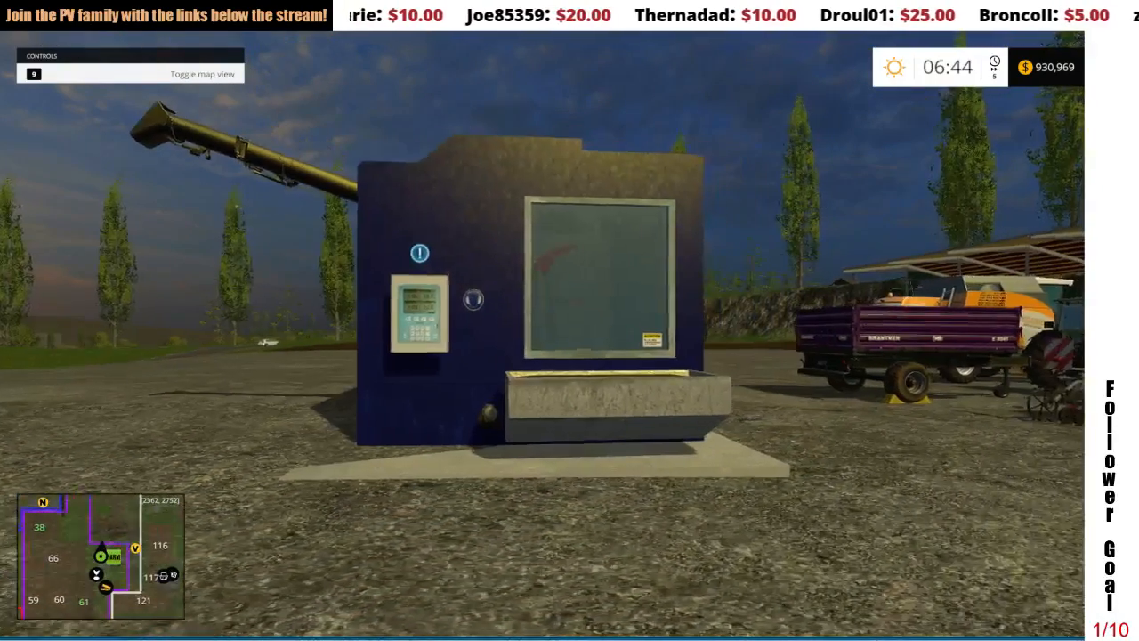
{"action": "key", "text": "w"}
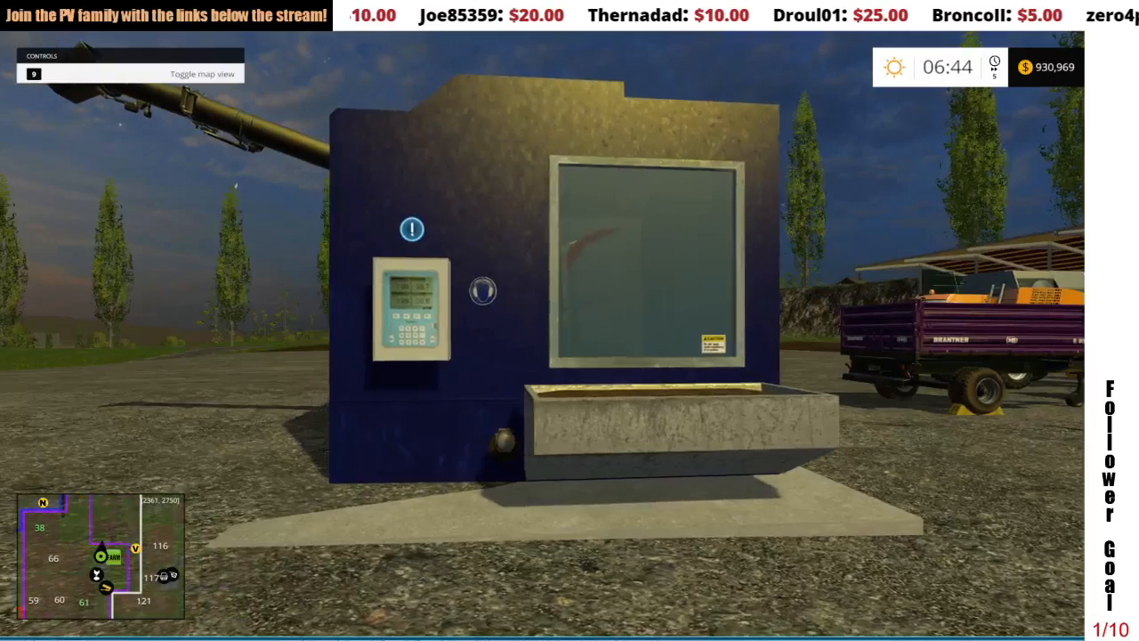
Step: End the running game without saving and quit Farming Simulator 15 to the desktop
{"action": "key", "text": "a"}
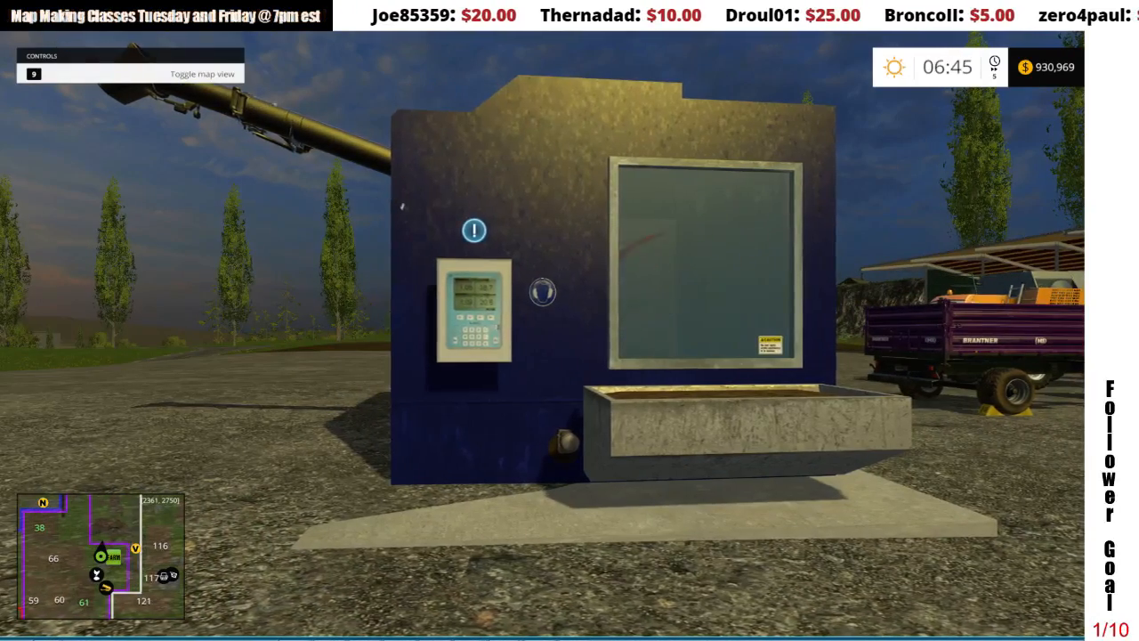
{"action": "key", "text": "Escape"}
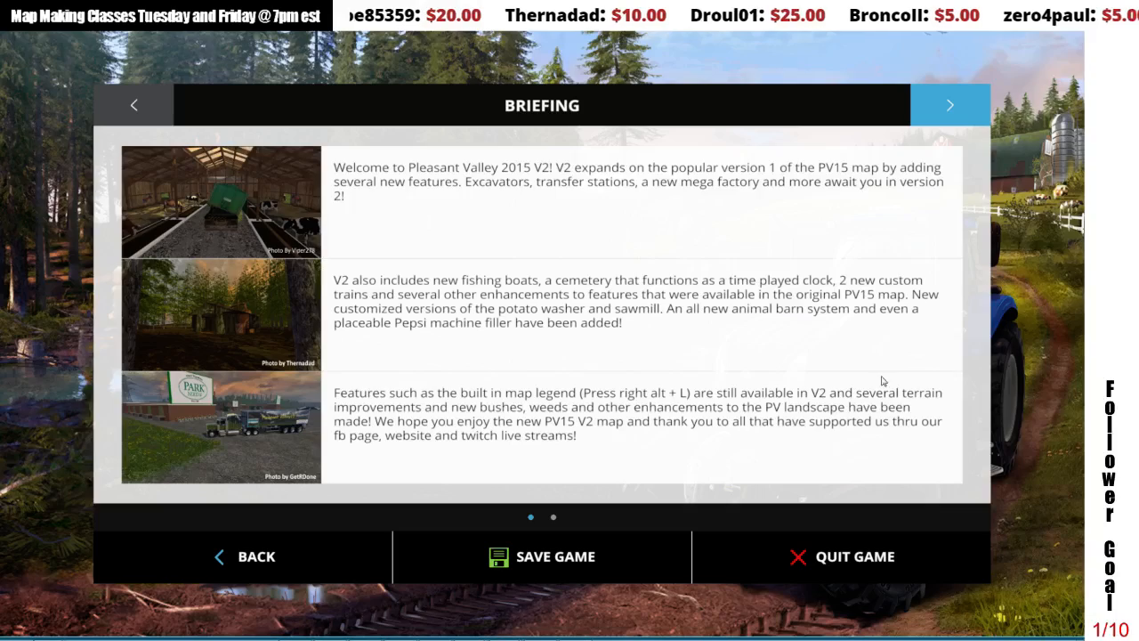
{"action": "left_click", "coordinate": [805, 578]}
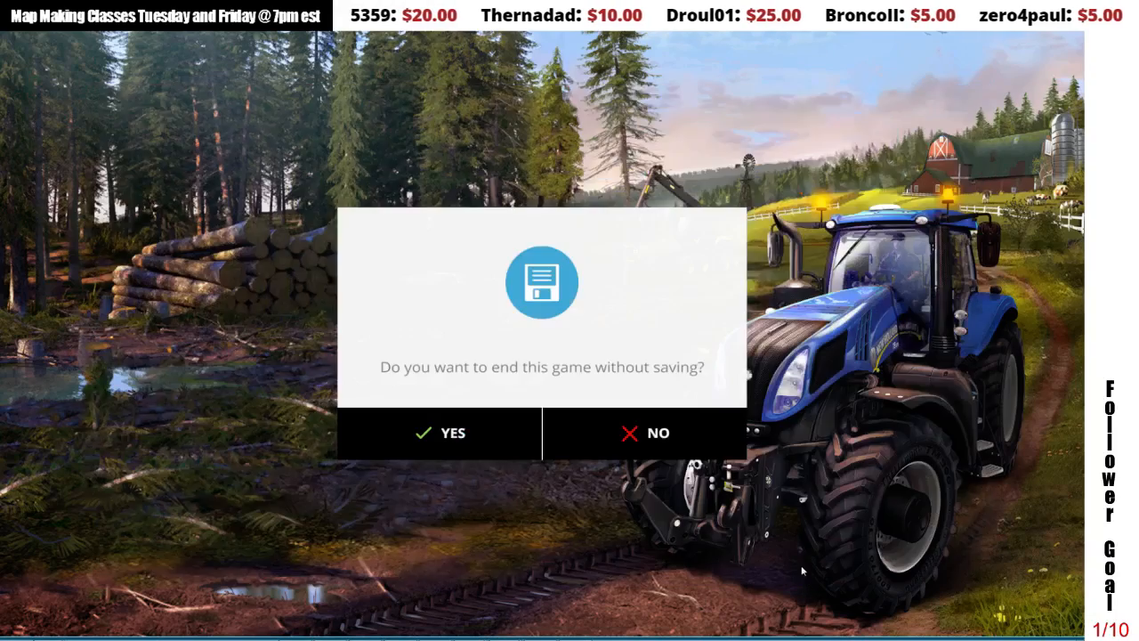
{"action": "left_click", "coordinate": [500, 444]}
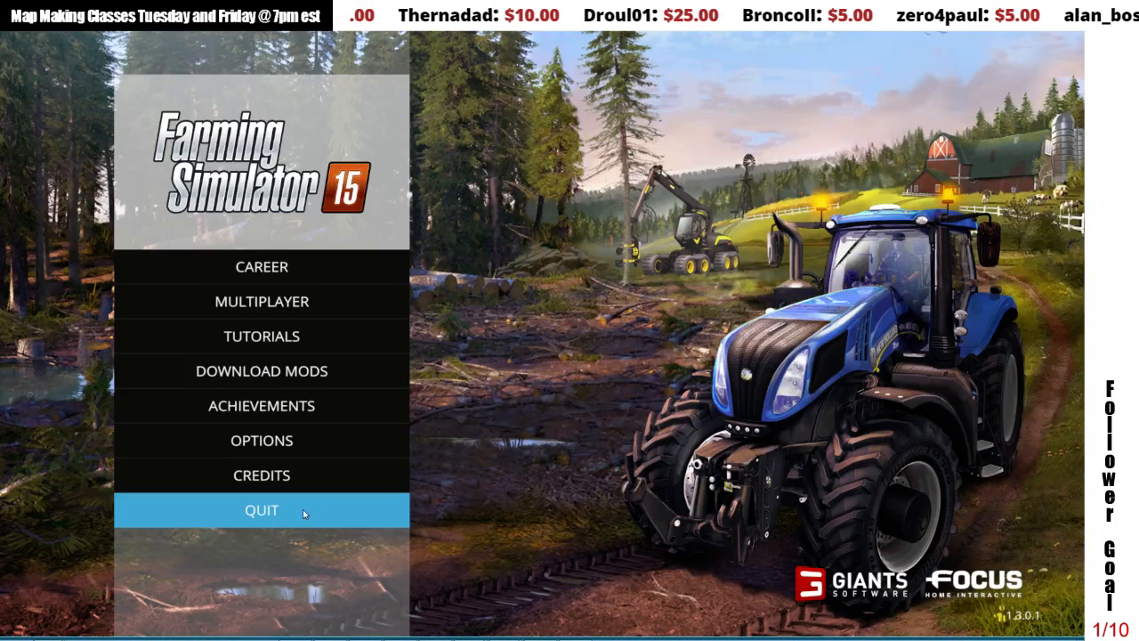
{"action": "left_click", "coordinate": [325, 508]}
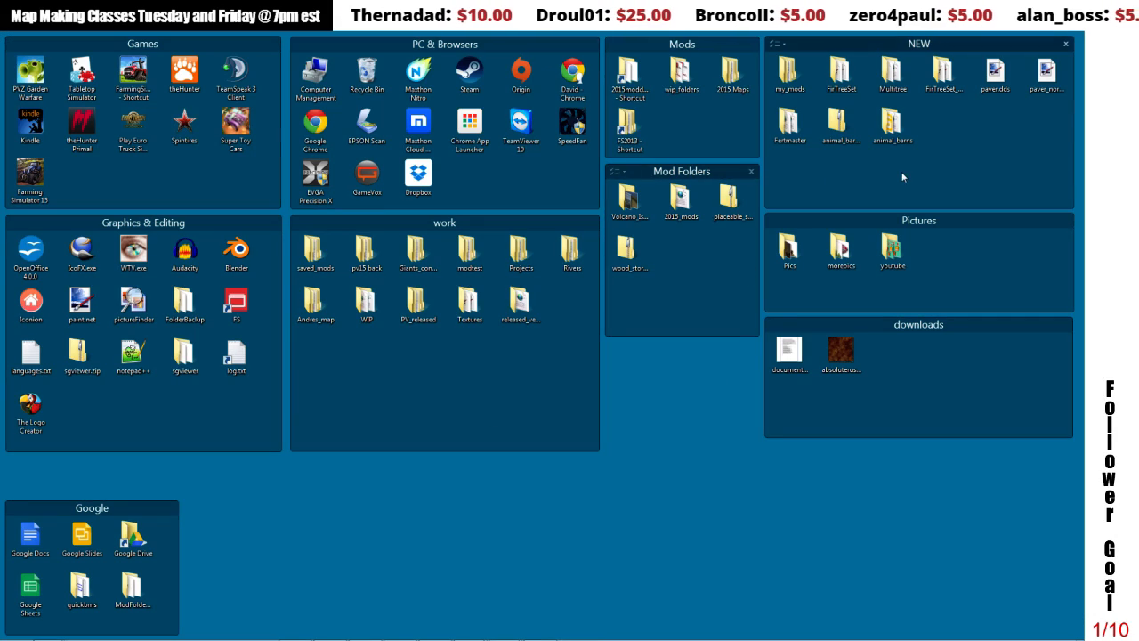
Step: Open fertmaster.i3d from the desktop's Fertmaster folder in GIANTS Editor and select the FertMaster2k15 group
{"action": "double_click", "coordinate": [787, 132]}
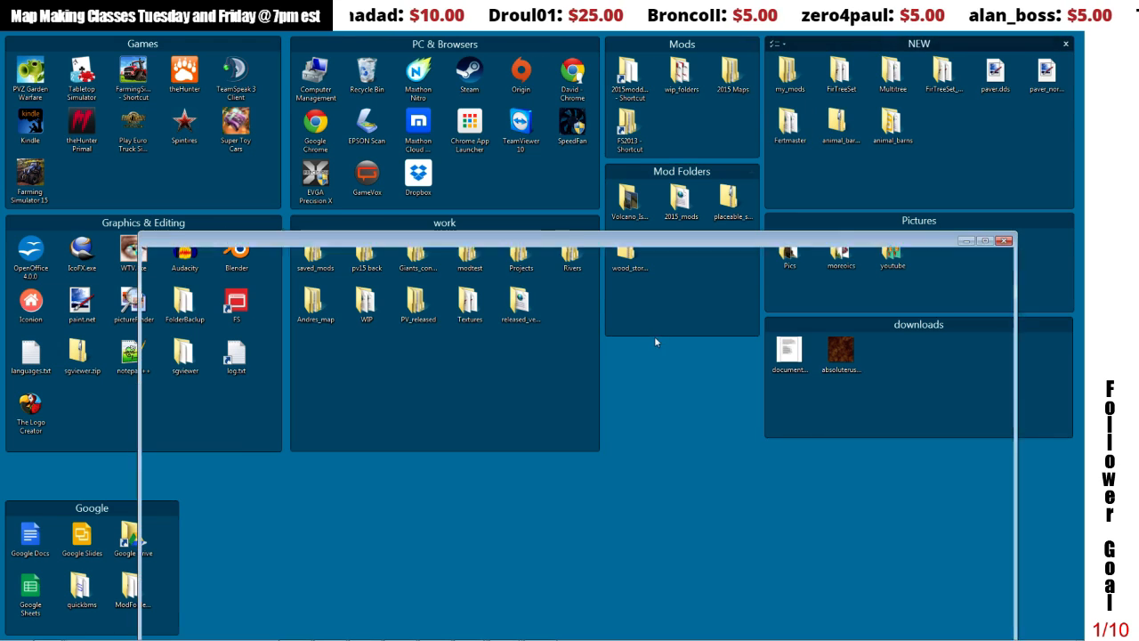
{"action": "left_click", "coordinate": [473, 625]}
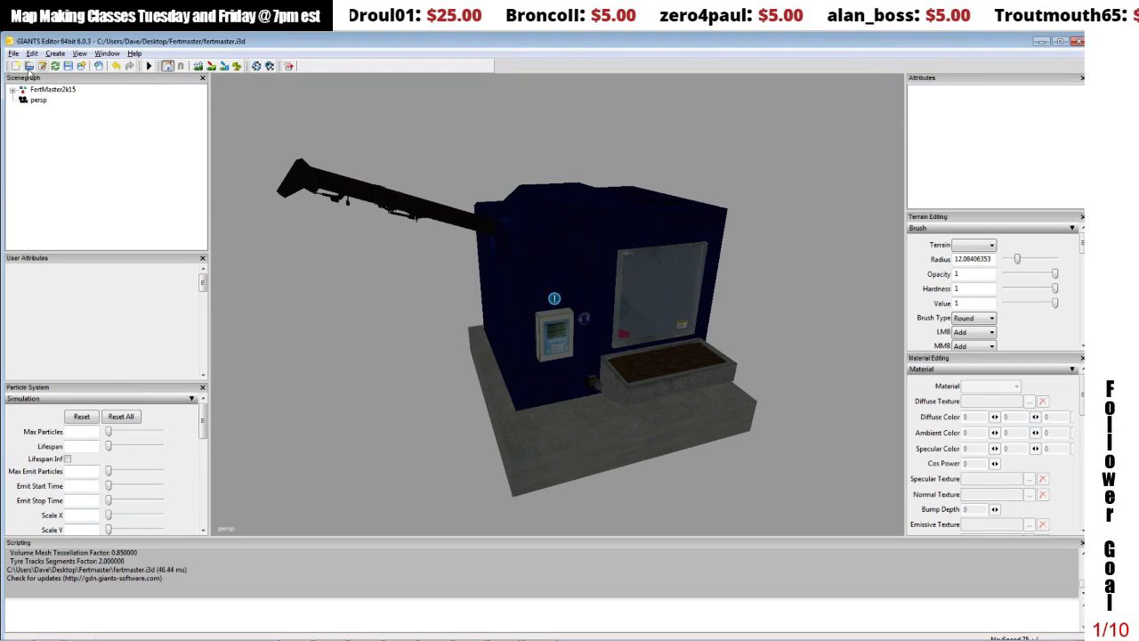
{"action": "left_click", "coordinate": [44, 89]}
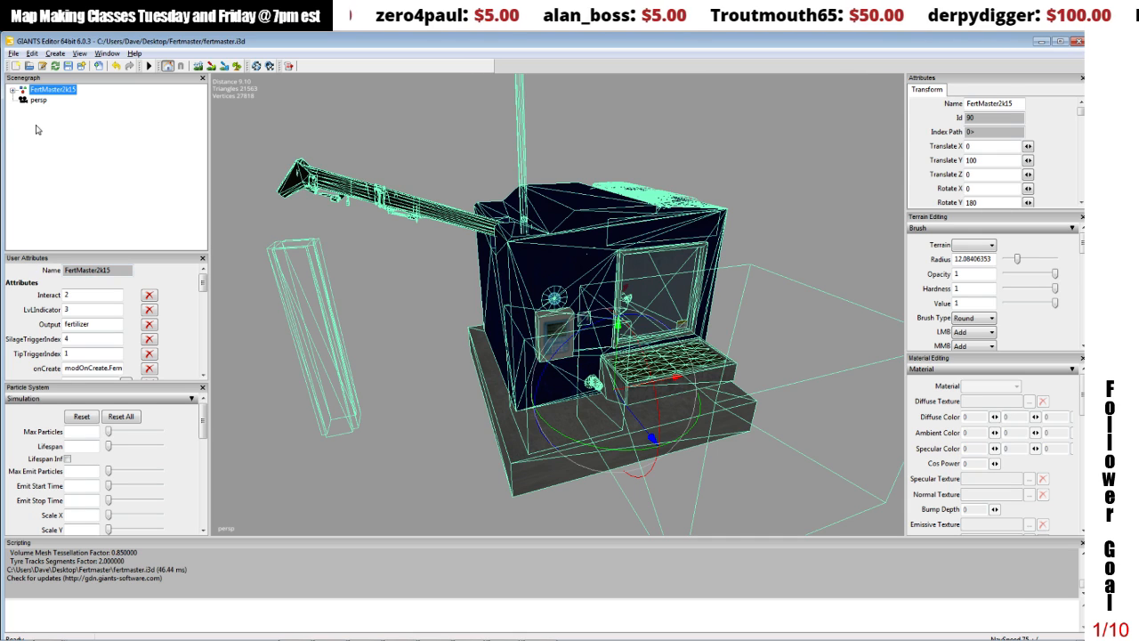
Step: Expand the FertMaster2k15 group and nudge the whole machine slightly upward to a Translate Y of 100.057
{"action": "left_click", "coordinate": [13, 90]}
{"action": "left_click", "coordinate": [44, 101]}
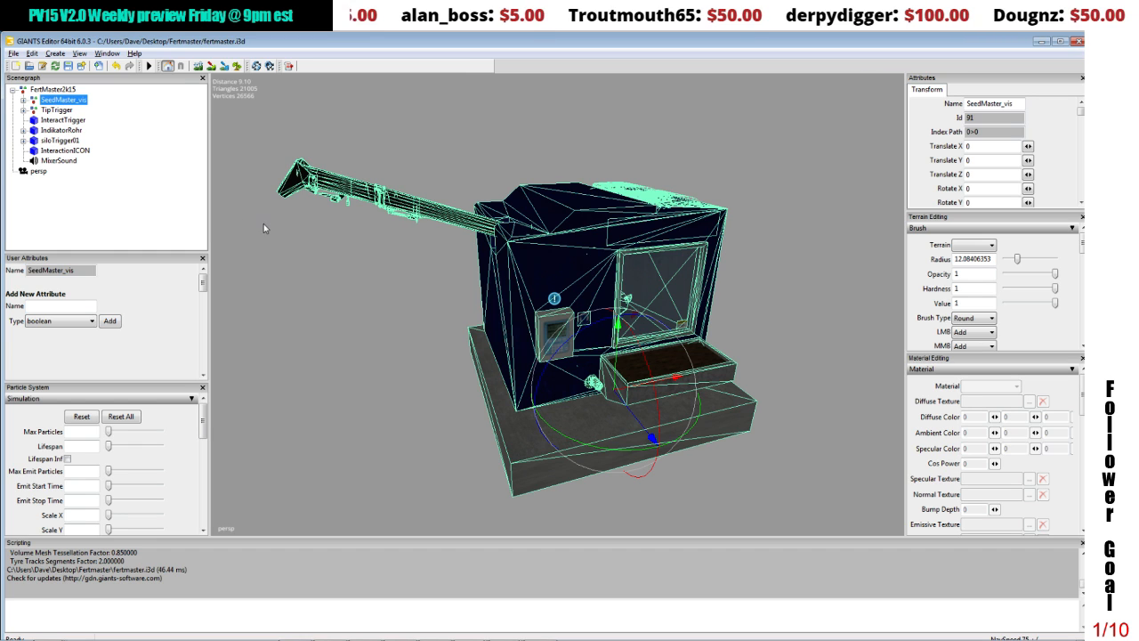
{"action": "left_click", "coordinate": [614, 360]}
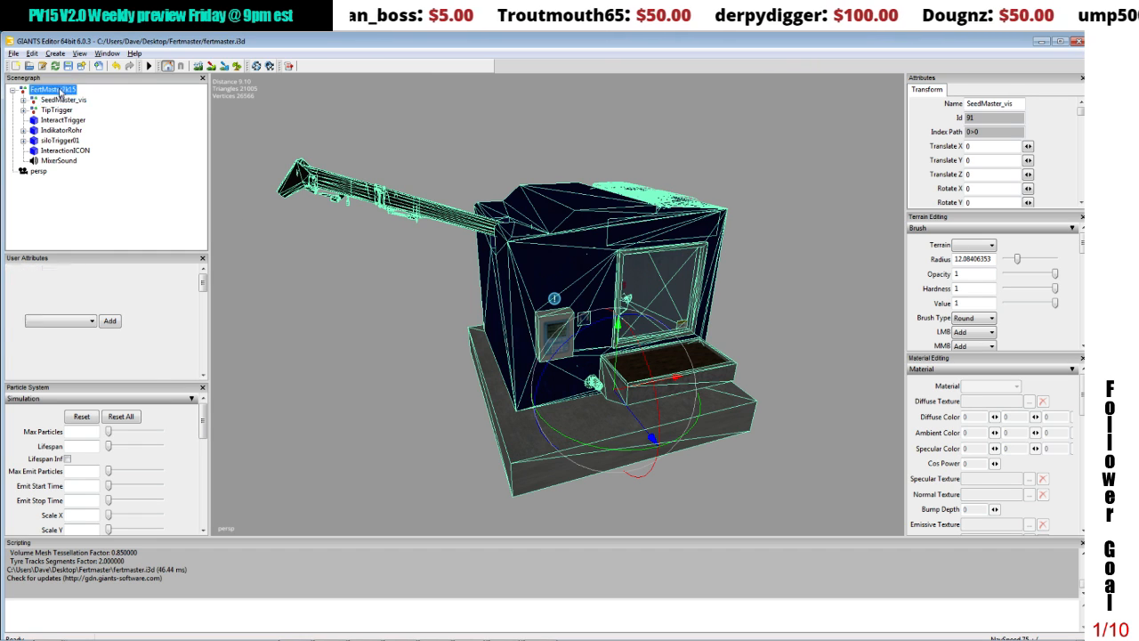
{"action": "left_click", "coordinate": [617, 363]}
{"action": "left_click_drag", "start_coordinate": [617, 363], "coordinate": [617, 361]}
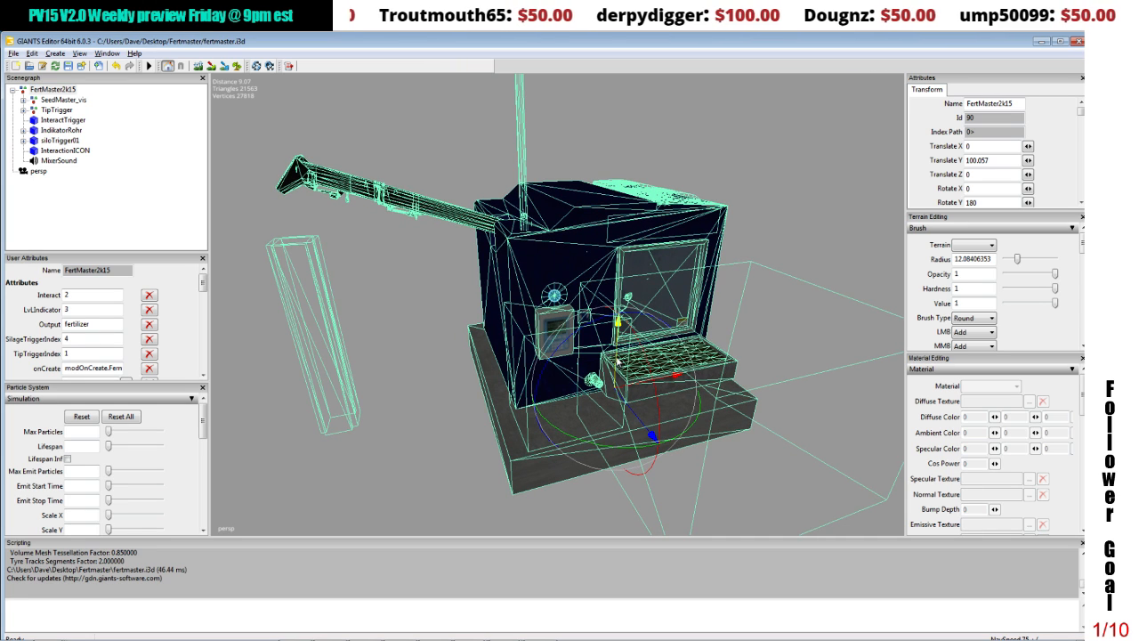
Step: Examine the SeedMaster_vis body and its concrete base from several angles and distances, including the part protruding underneath
{"action": "left_click", "coordinate": [71, 101]}
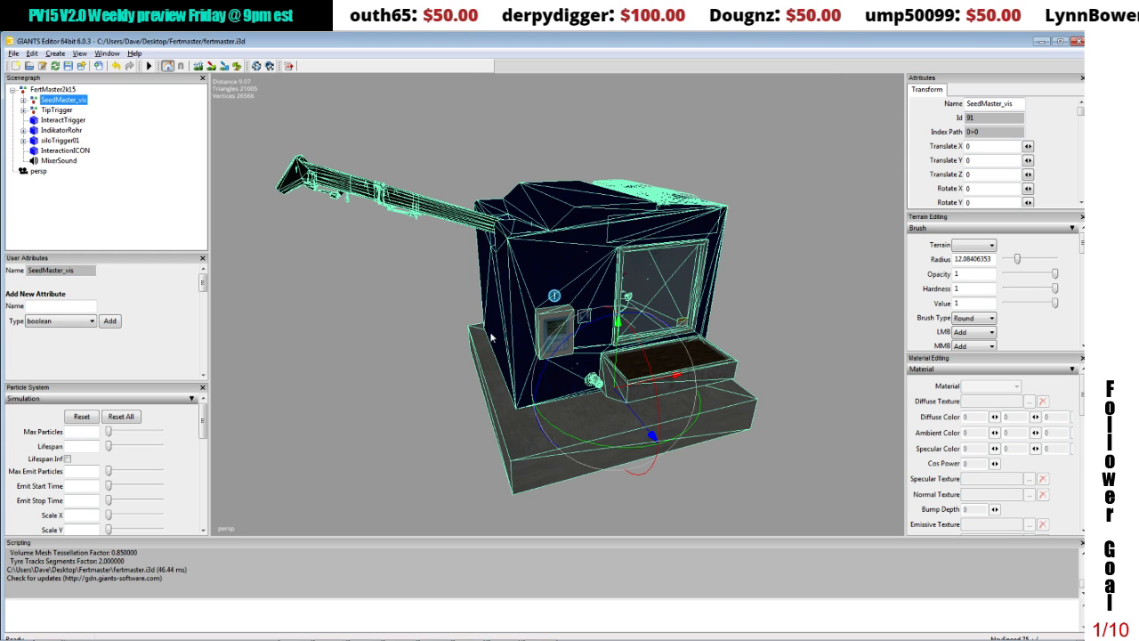
{"action": "scroll", "coordinate": [543, 333], "scroll_direction": "down", "scroll_amount": 3}
{"action": "left_click_drag", "start_coordinate": [540, 336], "coordinate": [536, 325], "text": "alt"}
{"action": "scroll", "coordinate": [539, 323], "scroll_direction": "up", "scroll_amount": 2}
{"action": "scroll", "coordinate": [541, 321], "scroll_direction": "up", "scroll_amount": 3}
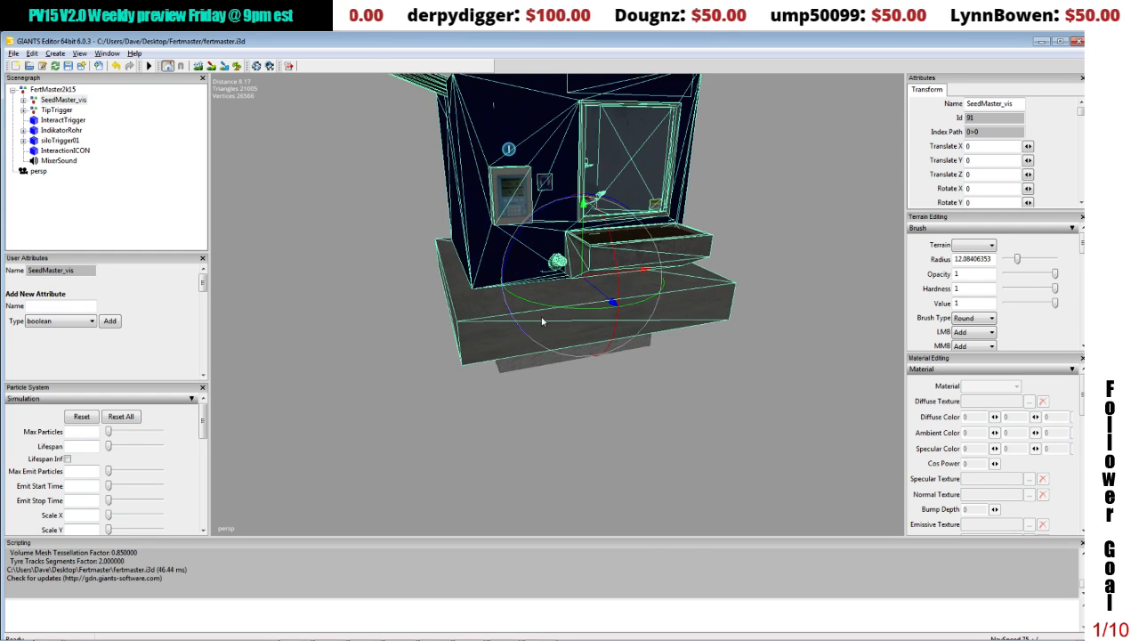
{"action": "scroll", "coordinate": [533, 313], "scroll_direction": "down", "scroll_amount": 2}
{"action": "scroll", "coordinate": [534, 313], "scroll_direction": "up", "scroll_amount": 1}
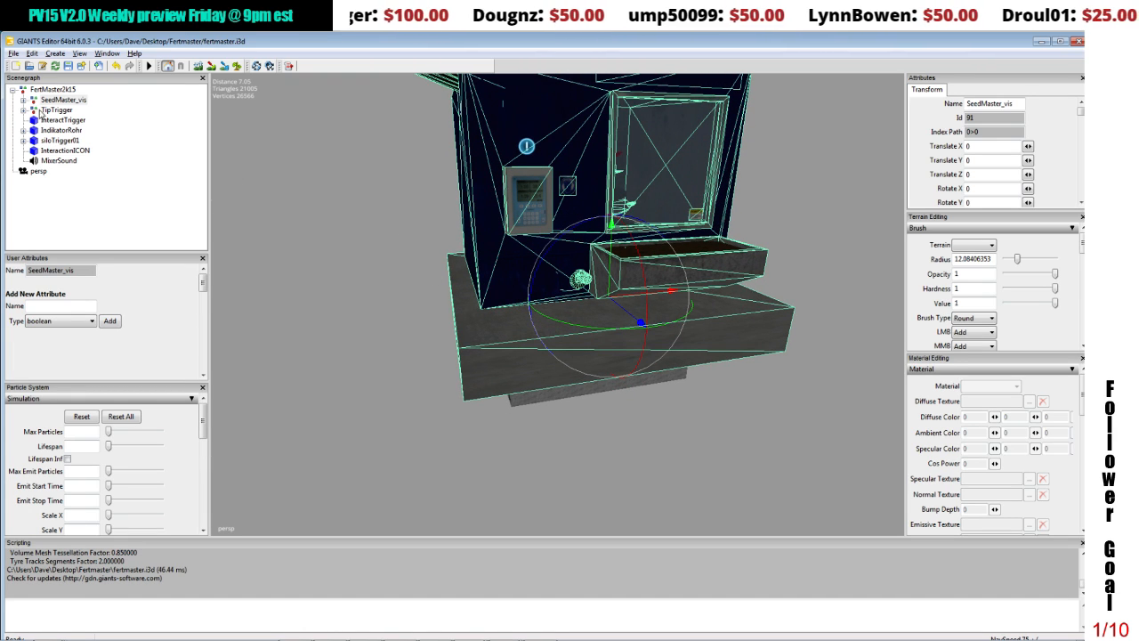
{"action": "left_click", "coordinate": [53, 90]}
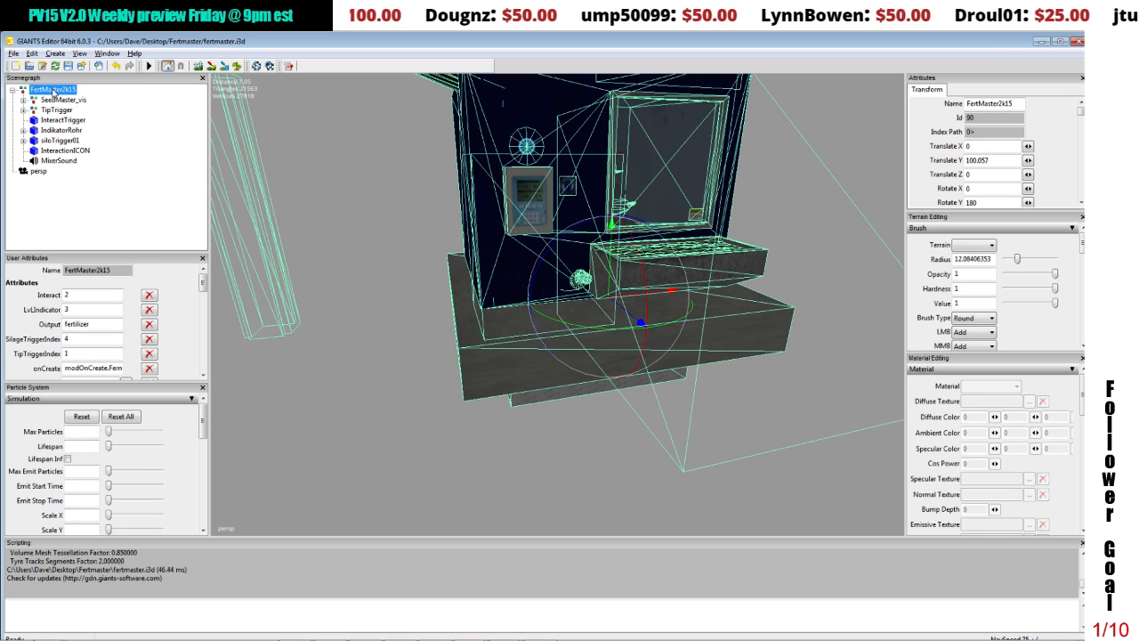
{"action": "key", "text": "f"}
{"action": "scroll", "coordinate": [432, 233], "scroll_direction": "up", "scroll_amount": 8}
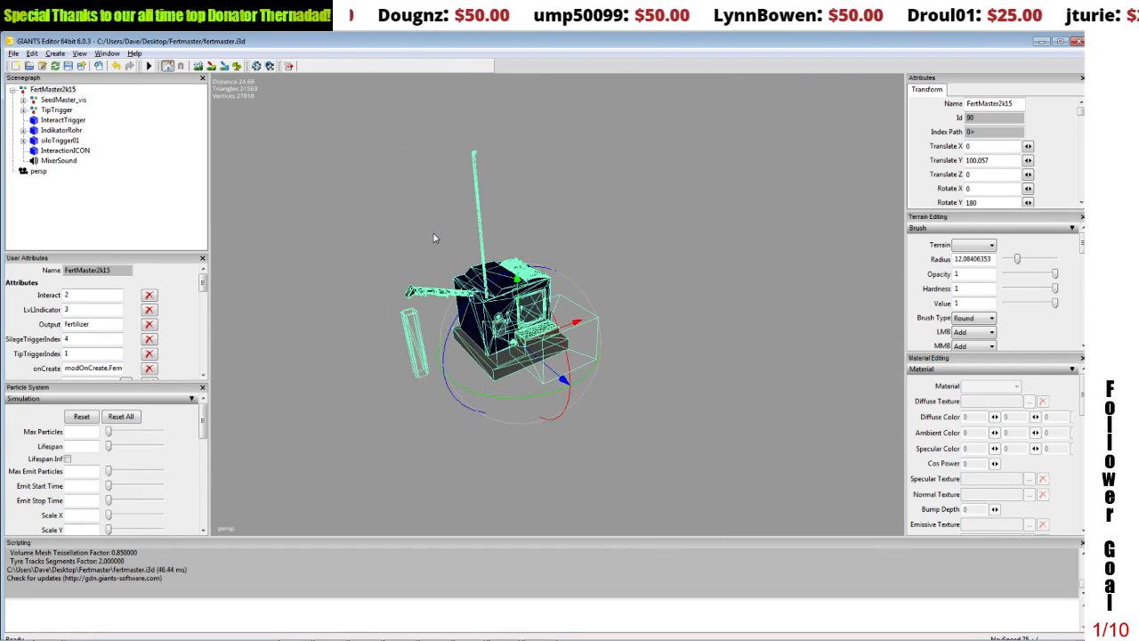
{"action": "middle_click_drag", "start_coordinate": [407, 210], "coordinate": [318, 151]}
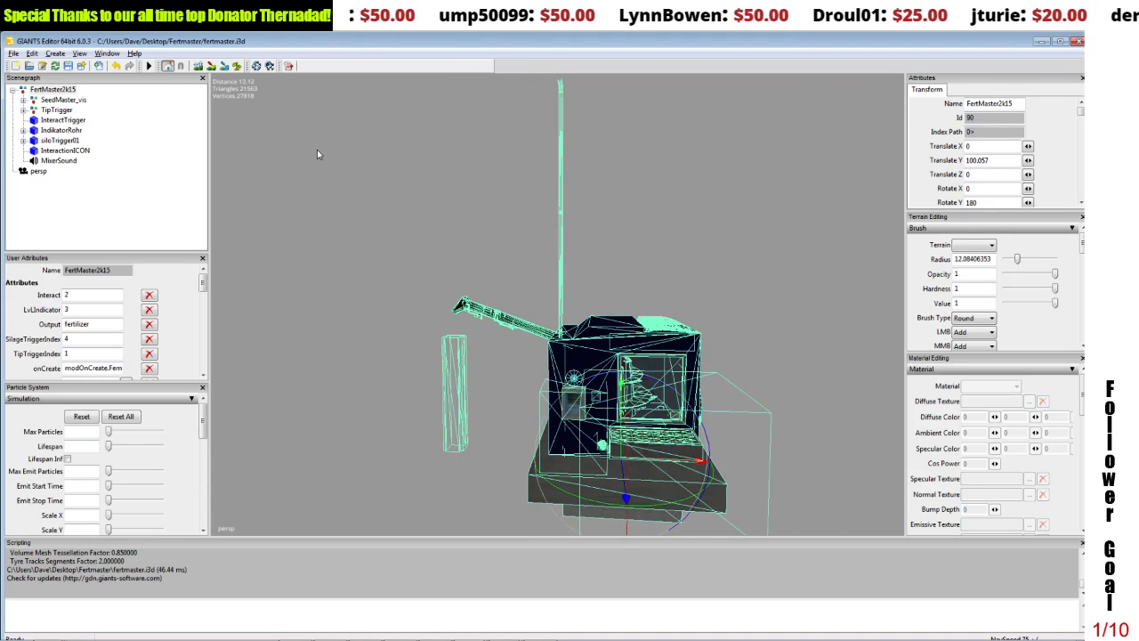
{"action": "left_click", "coordinate": [73, 101]}
{"action": "middle_click_drag", "start_coordinate": [452, 349], "coordinate": [301, 307], "text": "alt"}
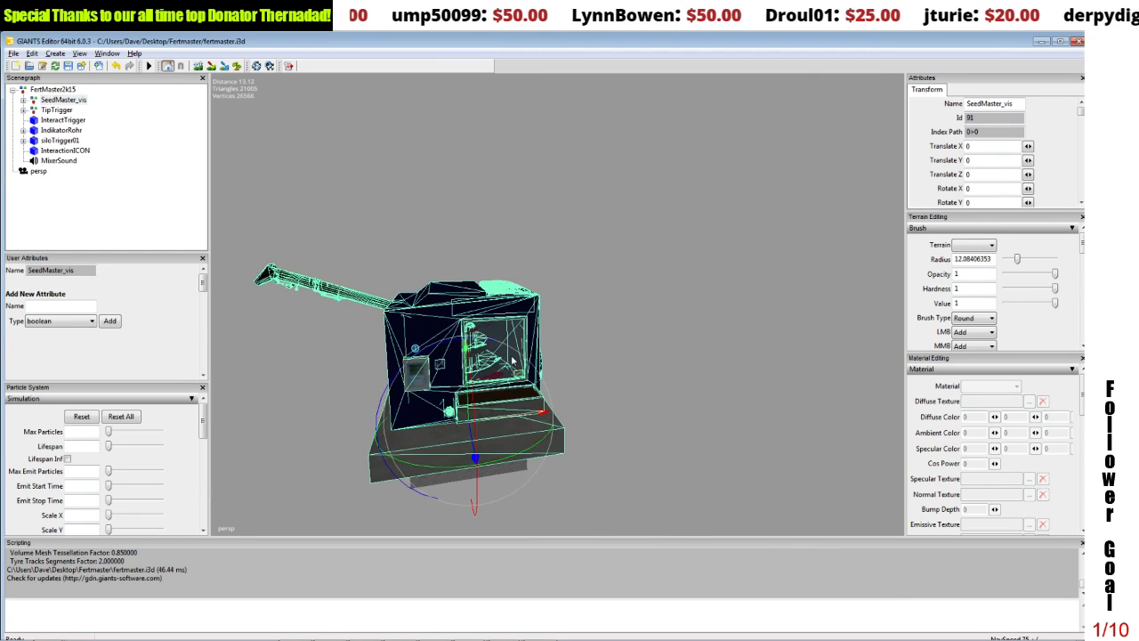
{"action": "left_click_drag", "start_coordinate": [301, 308], "coordinate": [515, 357], "text": "alt"}
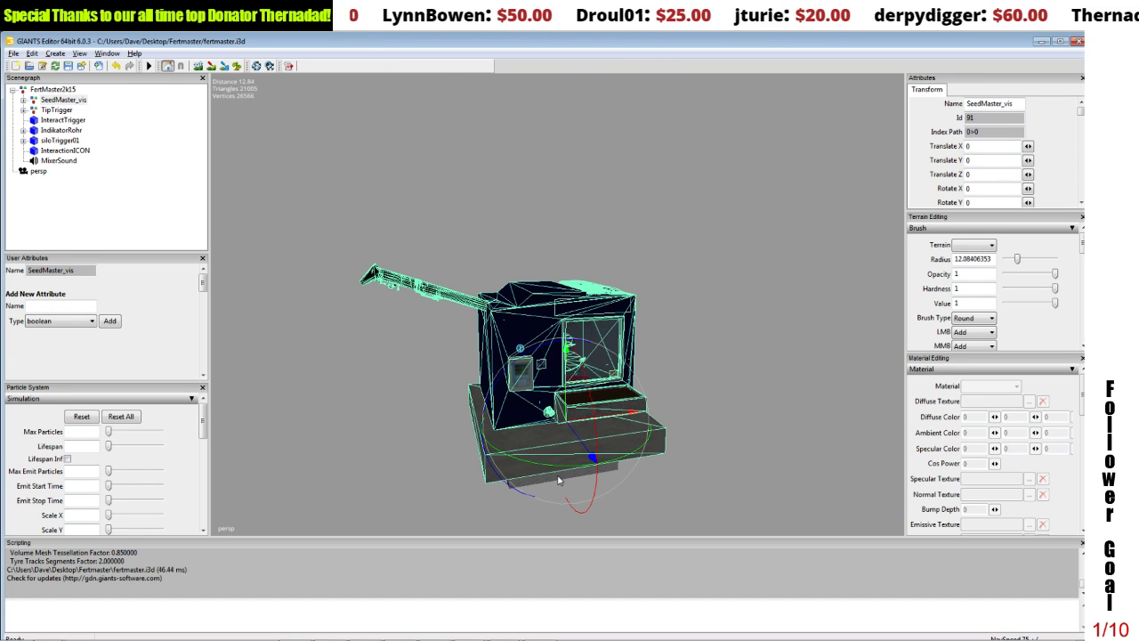
Step: Set the Y scale of the concrete base, the Fundament shape, to 1.5
{"action": "left_click", "coordinate": [485, 479]}
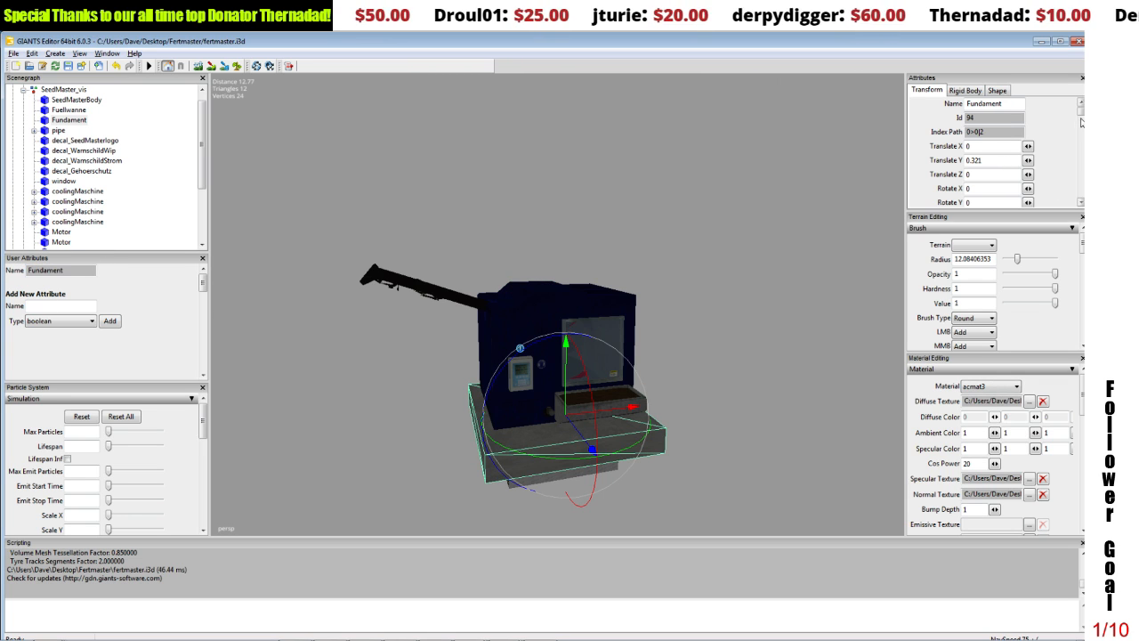
{"action": "scroll", "coordinate": [1077, 125], "scroll_direction": "down", "scroll_amount": 3}
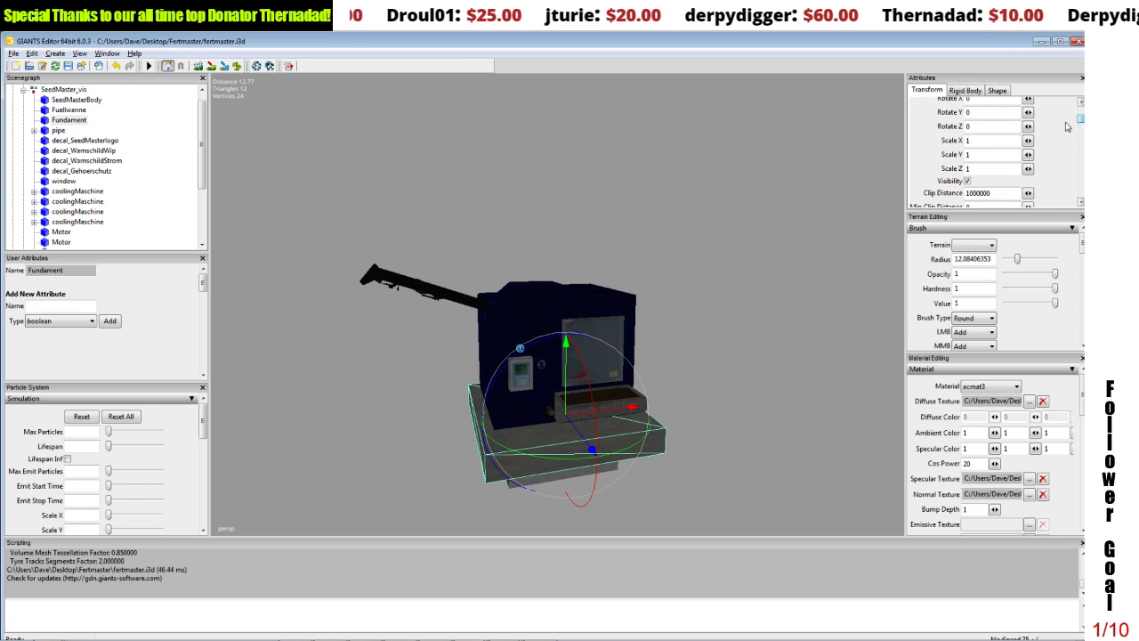
{"action": "left_click", "coordinate": [972, 154]}
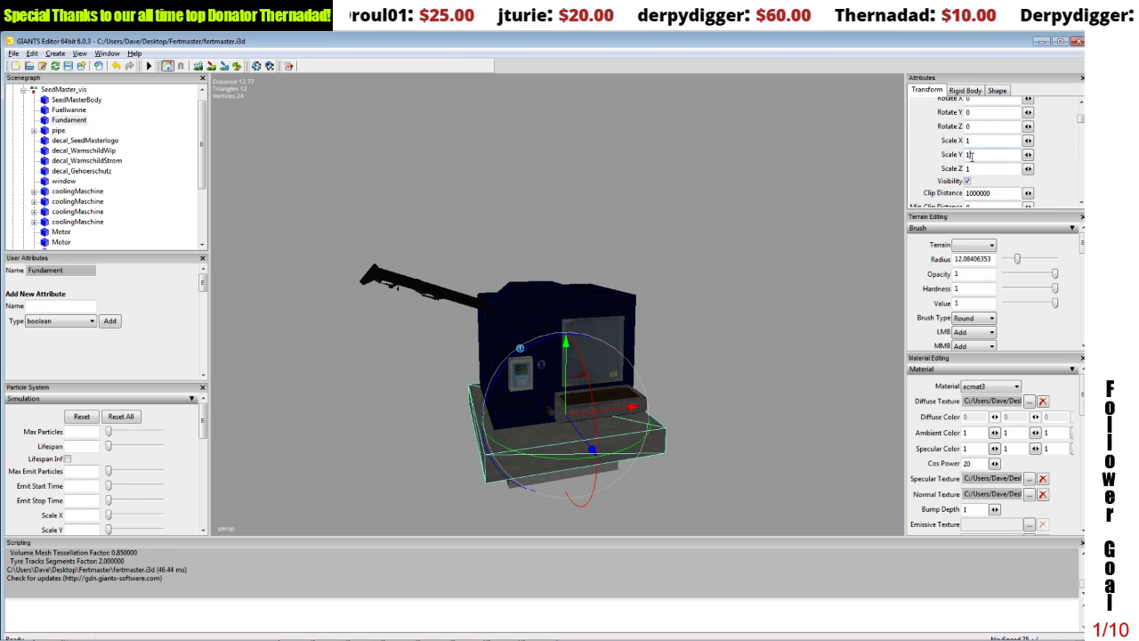
{"action": "type", "text": ".5"}
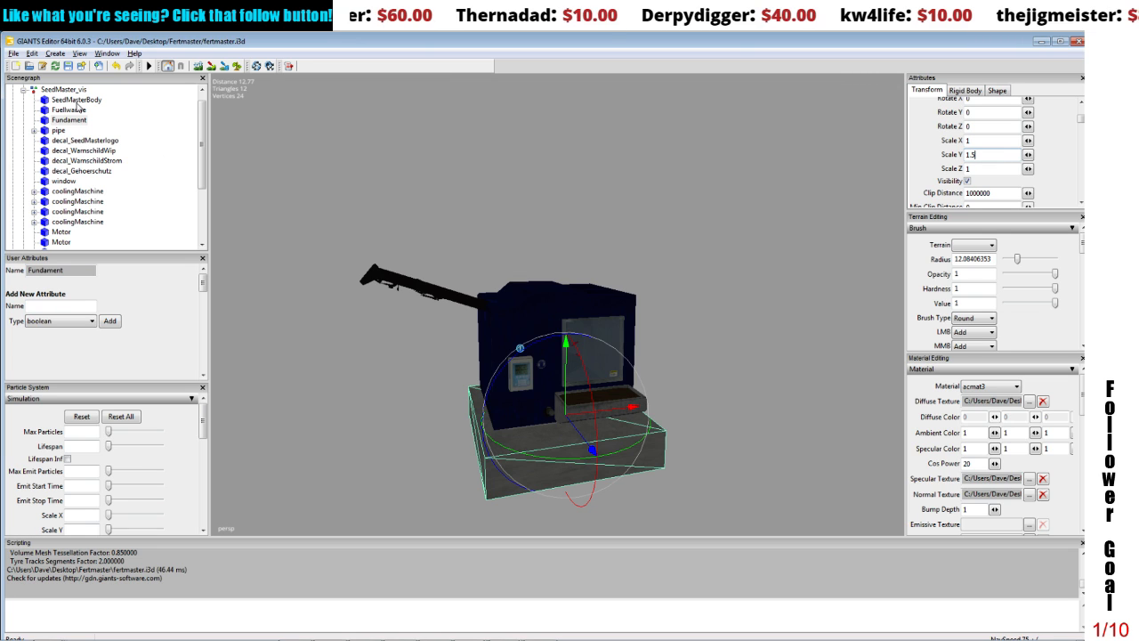
Step: Set the FertMaster2k15 group's Translate Y to 0 and frame the machine against the ground grid
{"action": "scroll", "coordinate": [196, 127], "scroll_direction": "up", "scroll_amount": 1}
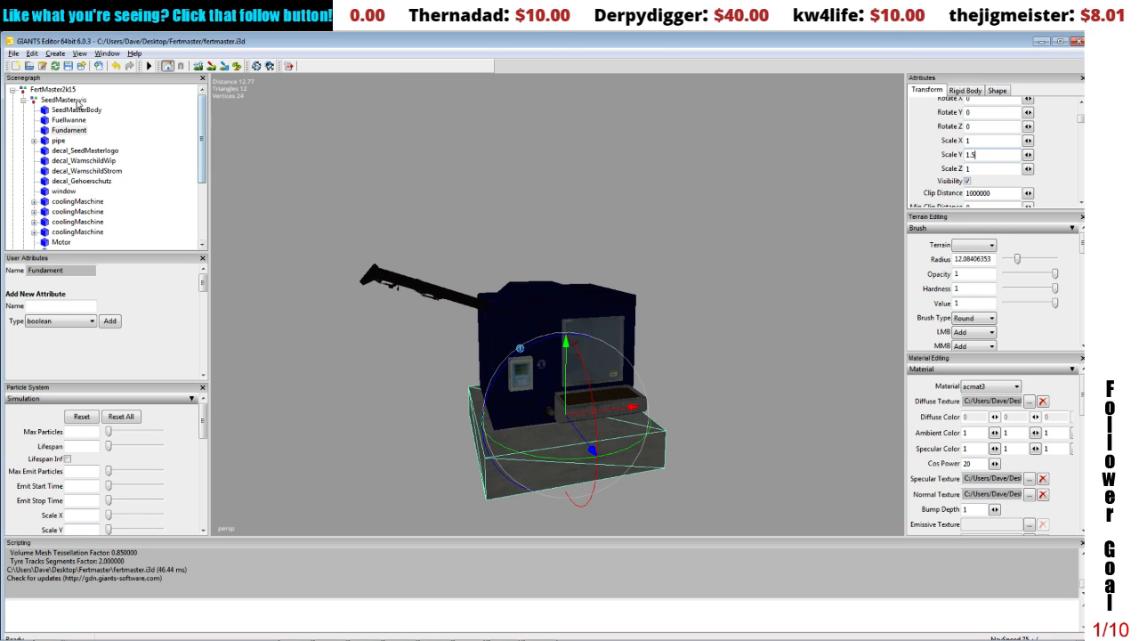
{"action": "left_click", "coordinate": [52, 89]}
{"action": "left_click", "coordinate": [13, 90]}
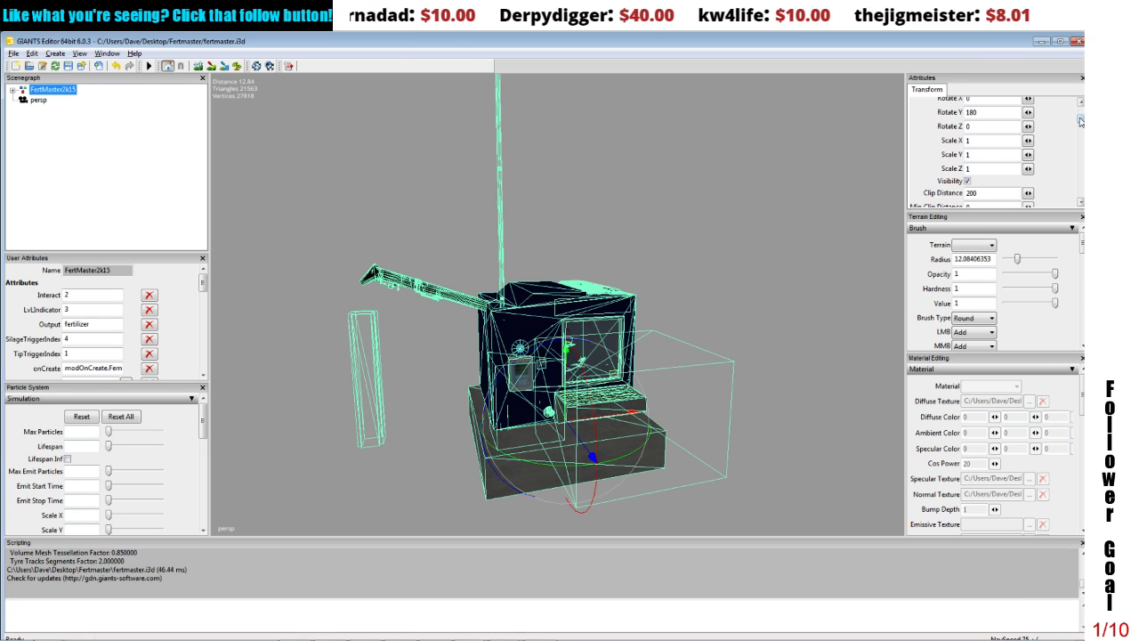
{"action": "scroll", "coordinate": [1078, 119], "scroll_direction": "up", "scroll_amount": 3}
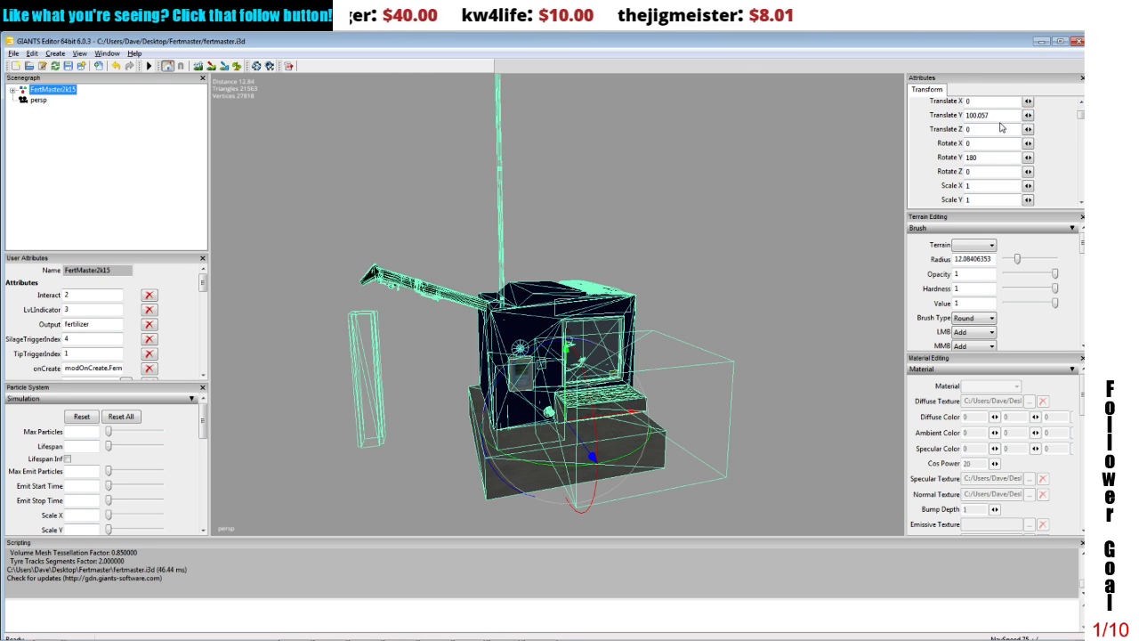
{"action": "left_click_drag", "start_coordinate": [995, 116], "coordinate": [957, 117]}
{"action": "type", "text": "0"}
{"action": "key", "text": "Return"}
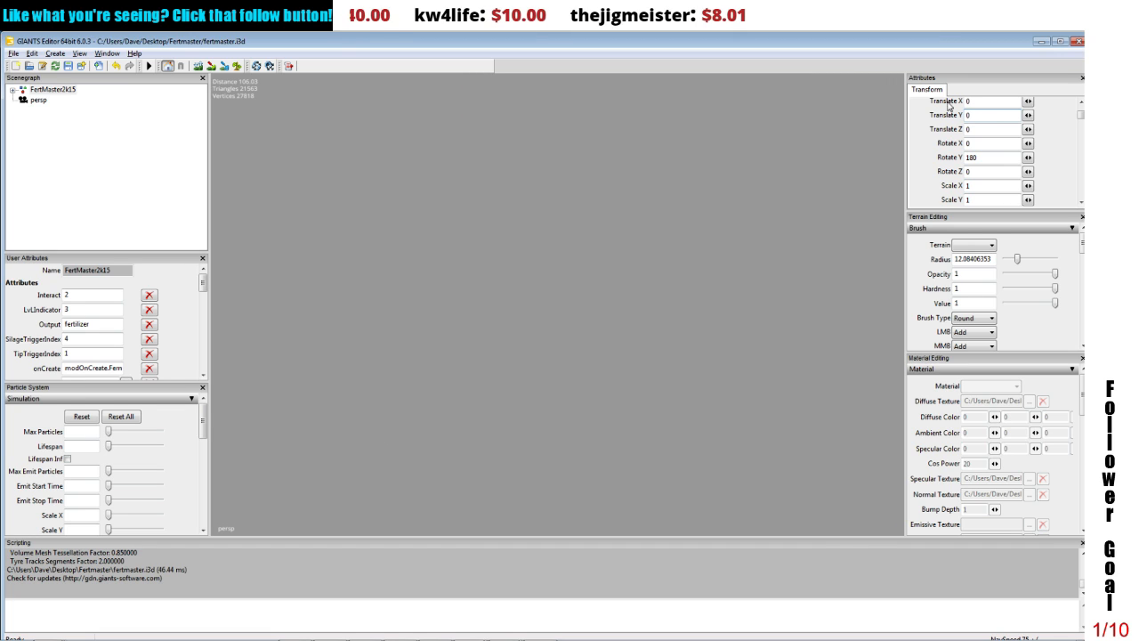
{"action": "scroll", "coordinate": [673, 292], "scroll_direction": "down", "scroll_amount": 3}
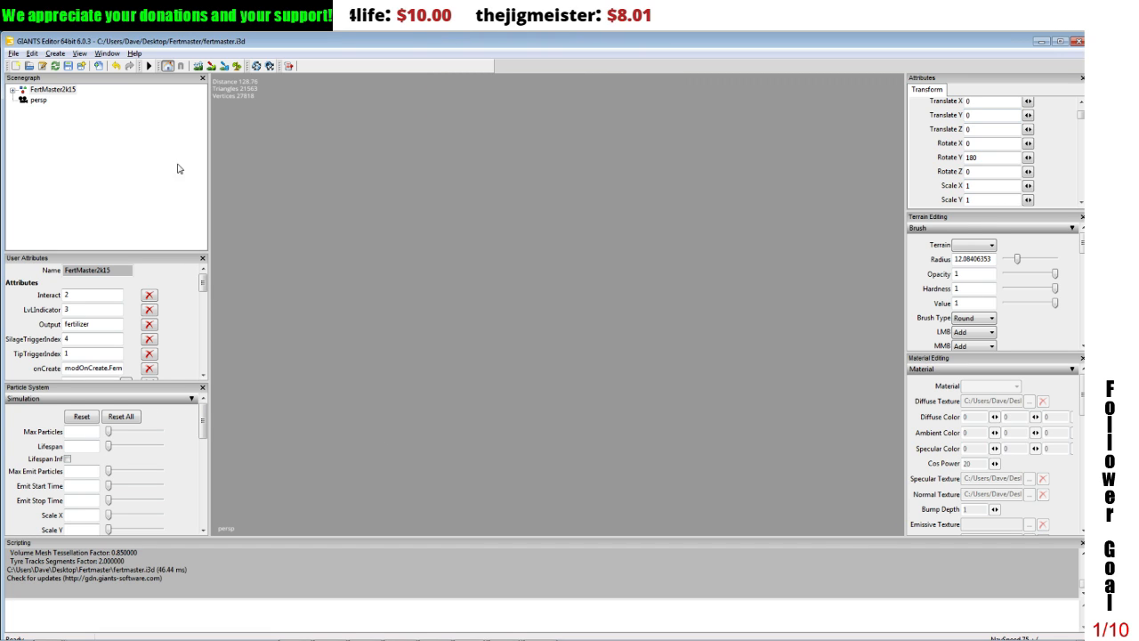
{"action": "left_click", "coordinate": [64, 91]}
{"action": "key", "text": "f"}
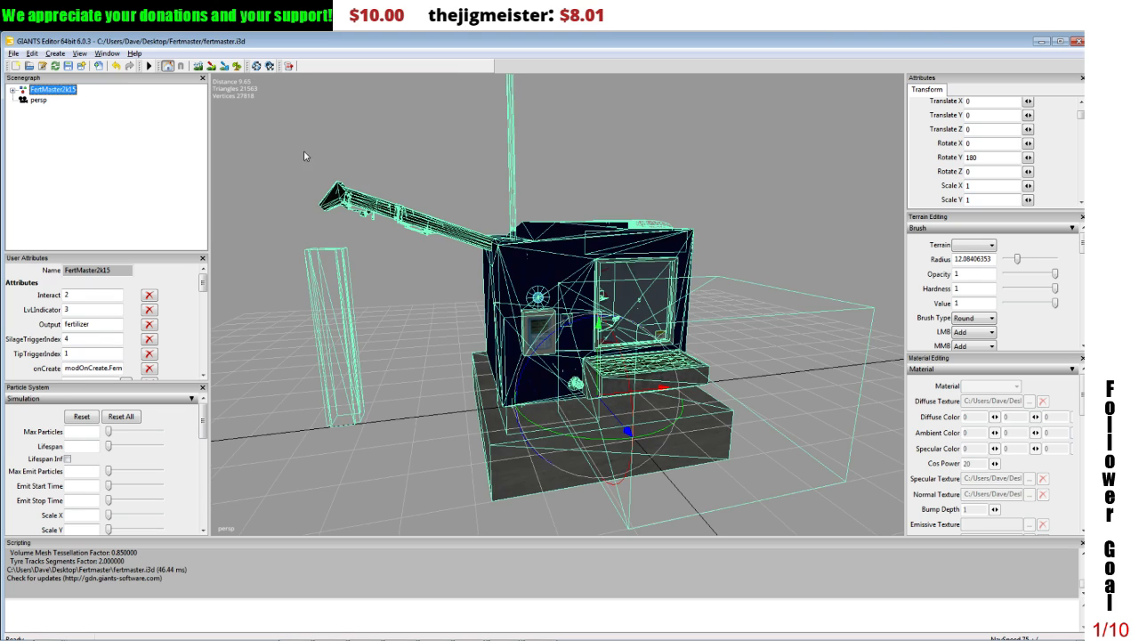
{"action": "scroll", "coordinate": [452, 180], "scroll_direction": "up", "scroll_amount": 3}
{"action": "scroll", "coordinate": [452, 181], "scroll_direction": "down", "scroll_amount": 3}
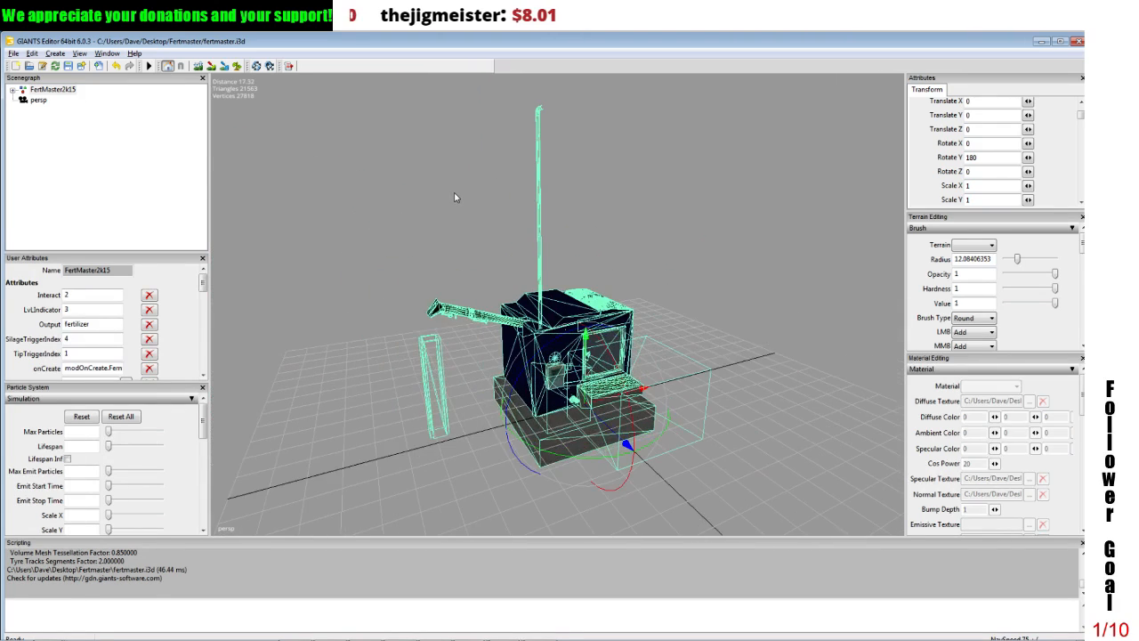
{"action": "left_click_drag", "start_coordinate": [531, 187], "coordinate": [530, 169], "text": "alt"}
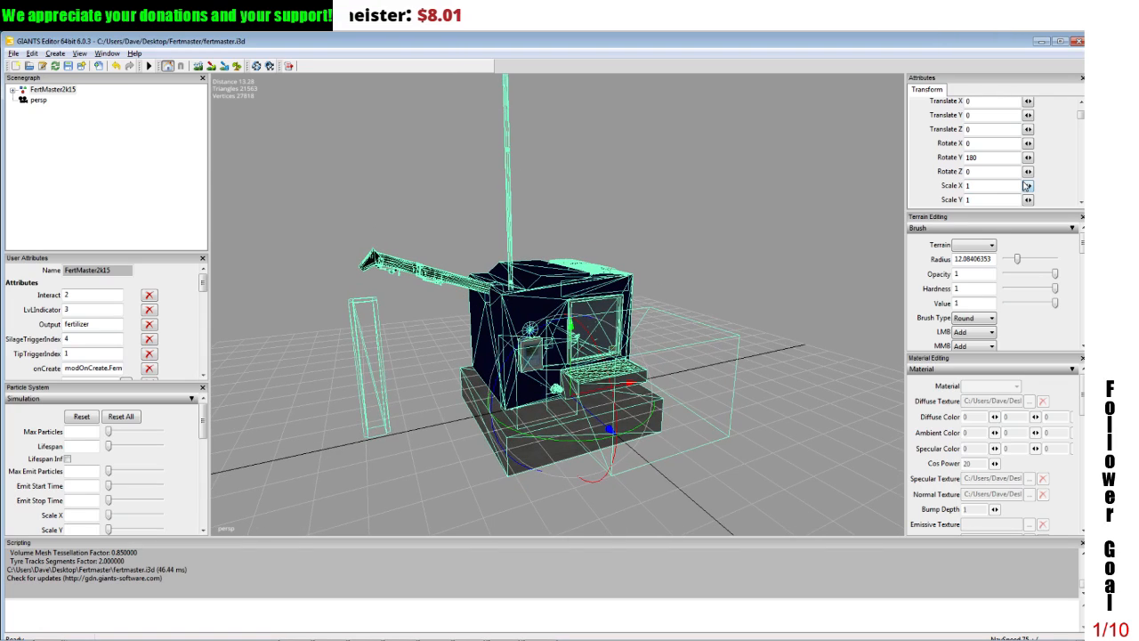
Step: Raise the FertMaster2k15 group to a Translate Y of 0.1 and expand its hierarchy
{"action": "double_click", "coordinate": [966, 115]}
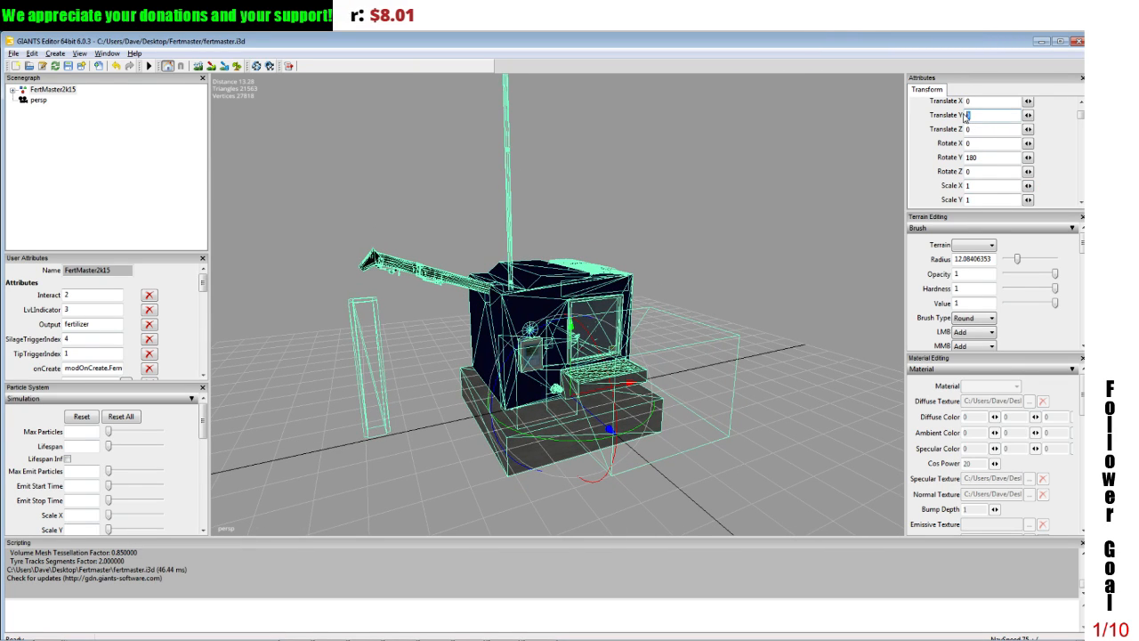
{"action": "type", "text": "2"}
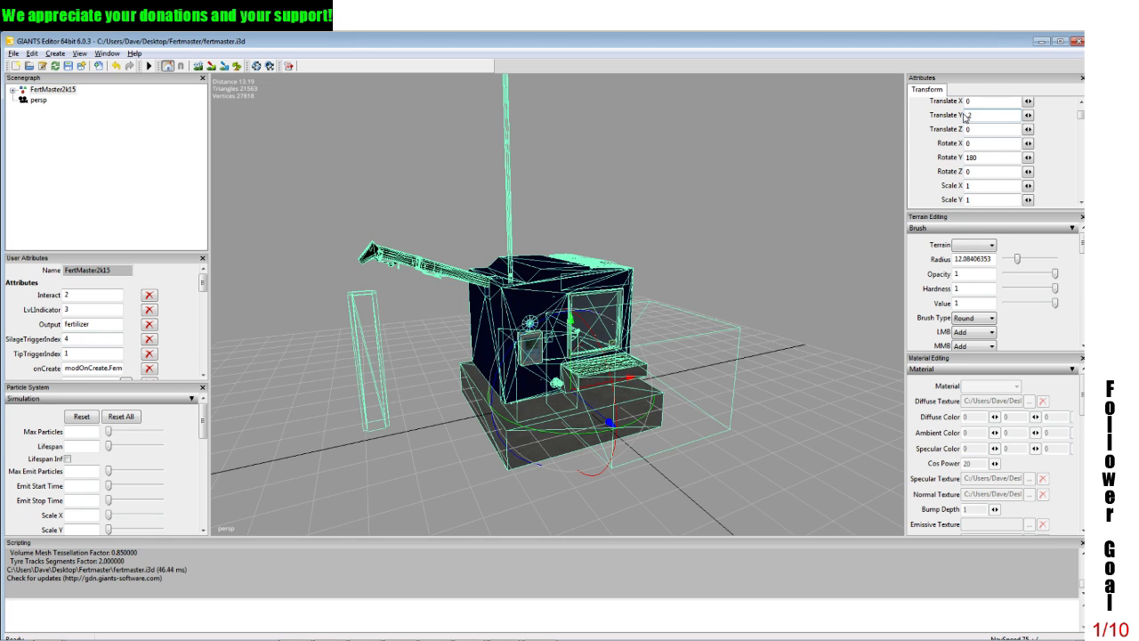
{"action": "key", "text": "BackSpace"}
{"action": "type", "text": "1"}
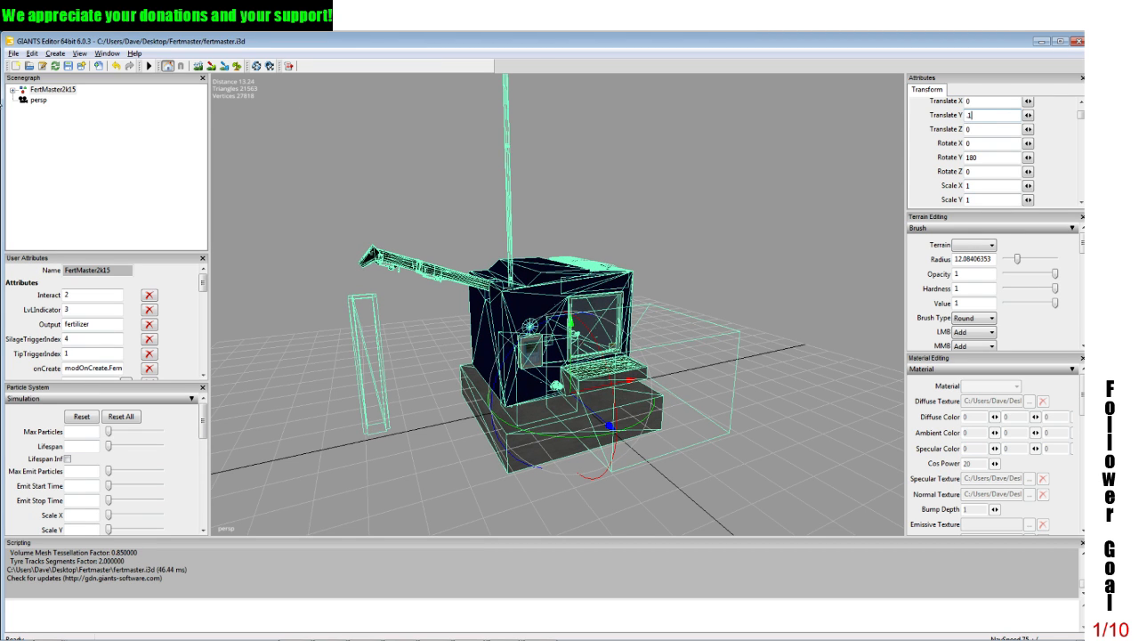
{"action": "left_click", "coordinate": [12, 90]}
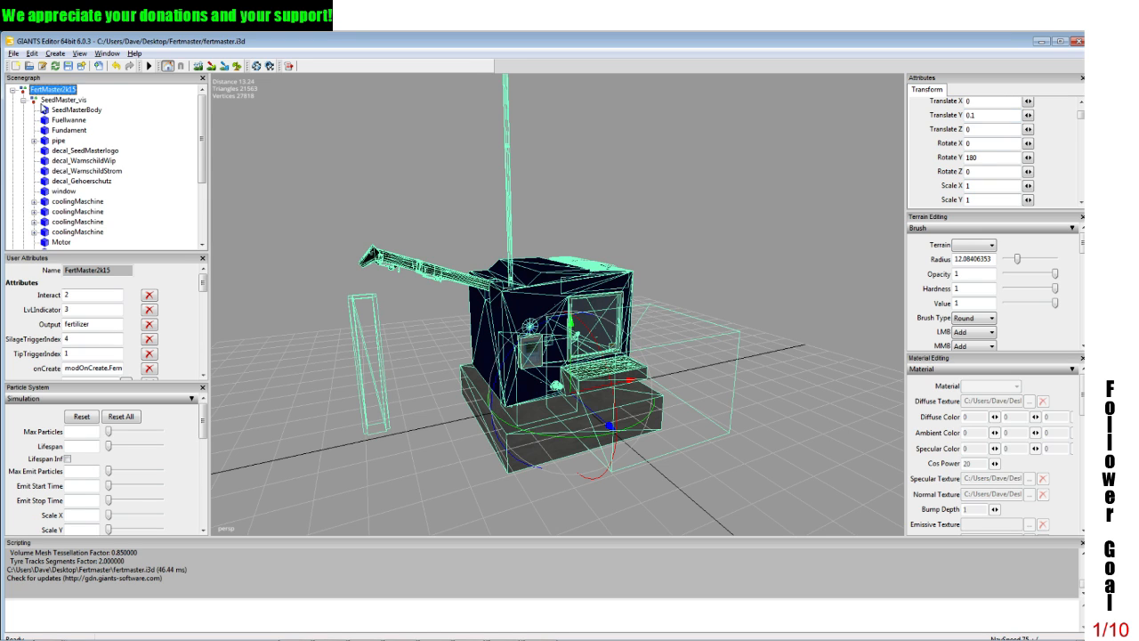
Step: Save the fertmaster.i3d scene and hide the particle settings to show all user attributes of the FertMaster2k15 group
{"action": "left_click", "coordinate": [42, 102]}
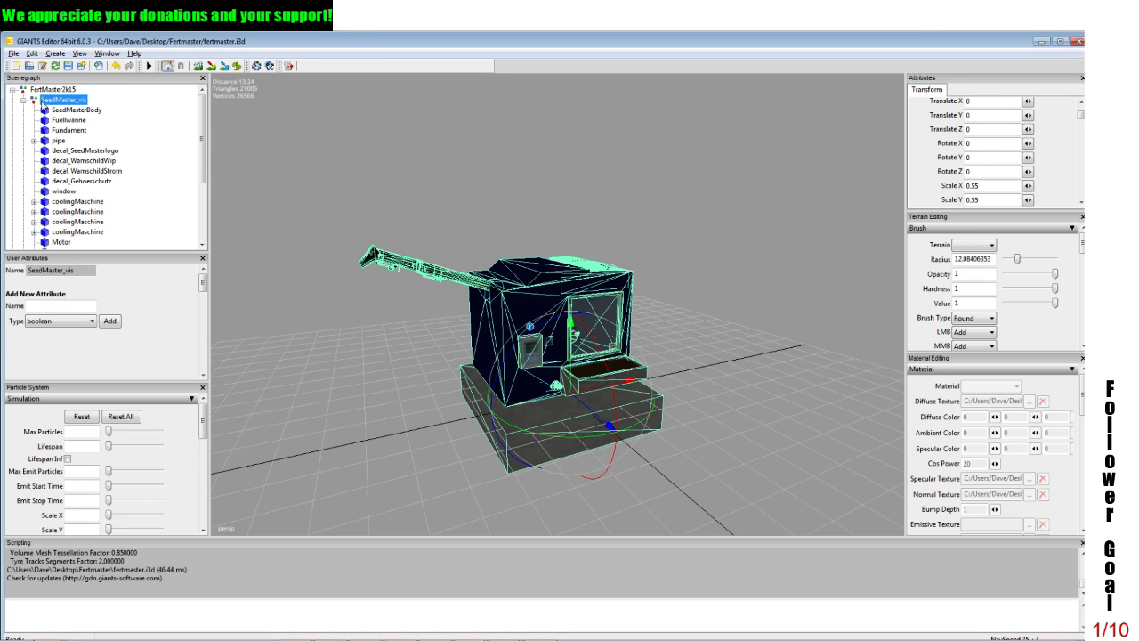
{"action": "left_click", "coordinate": [462, 392]}
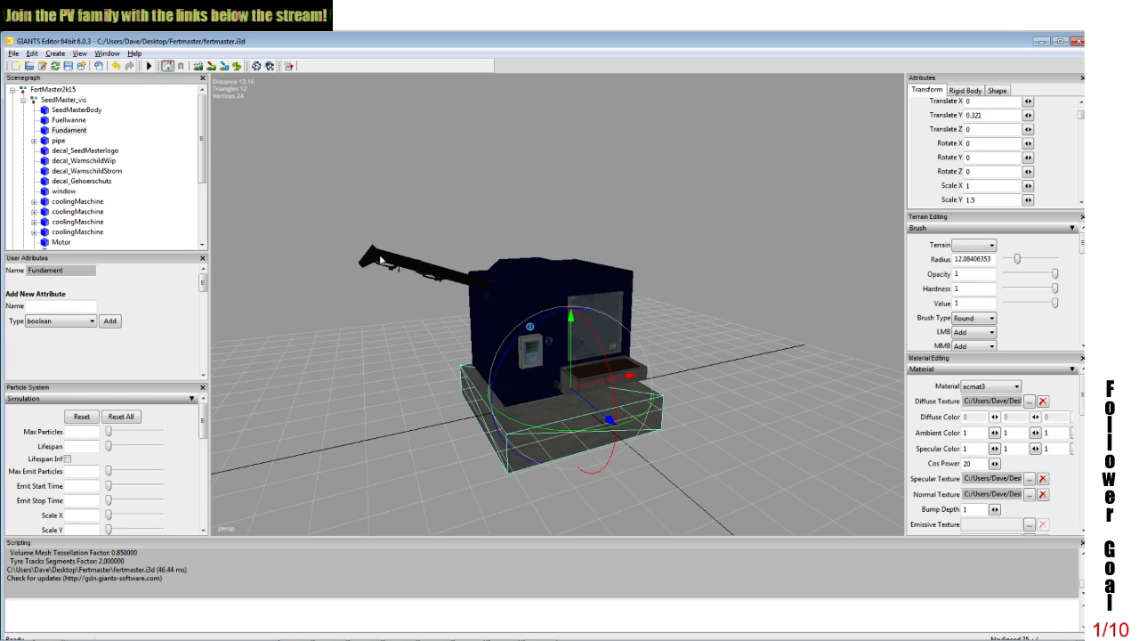
{"action": "left_click", "coordinate": [68, 66]}
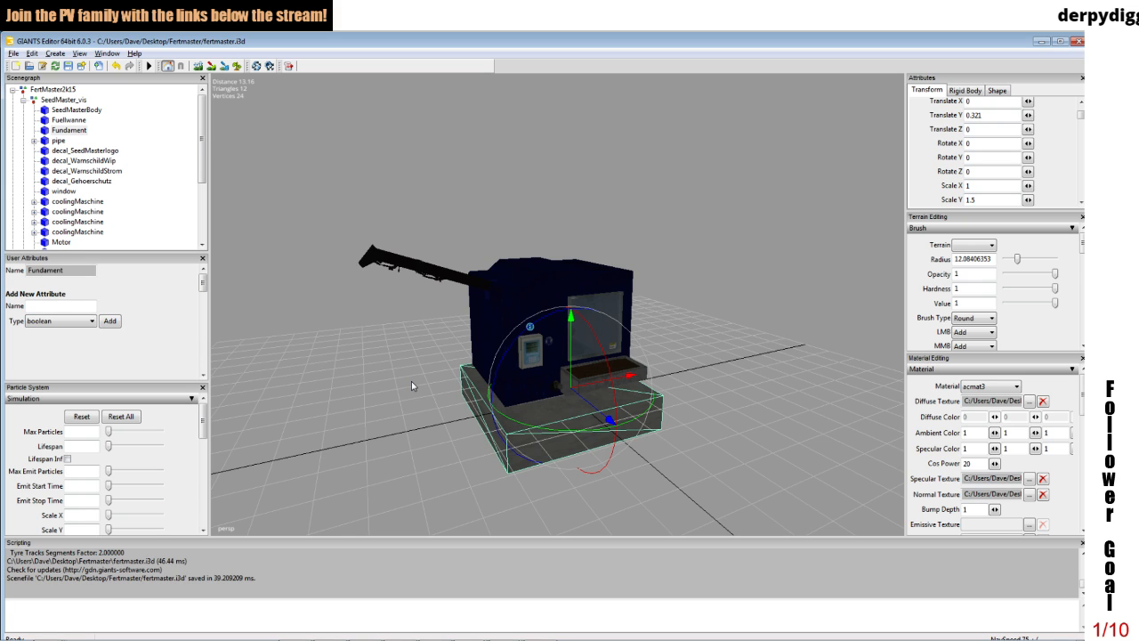
{"action": "left_click", "coordinate": [203, 388]}
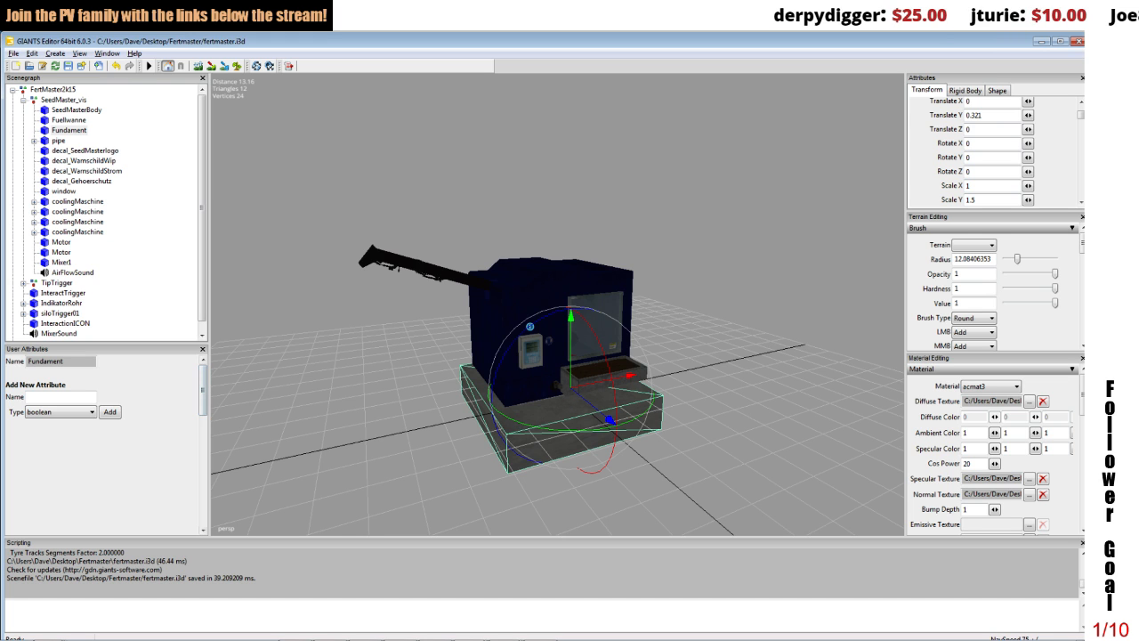
{"action": "left_click", "coordinate": [51, 89]}
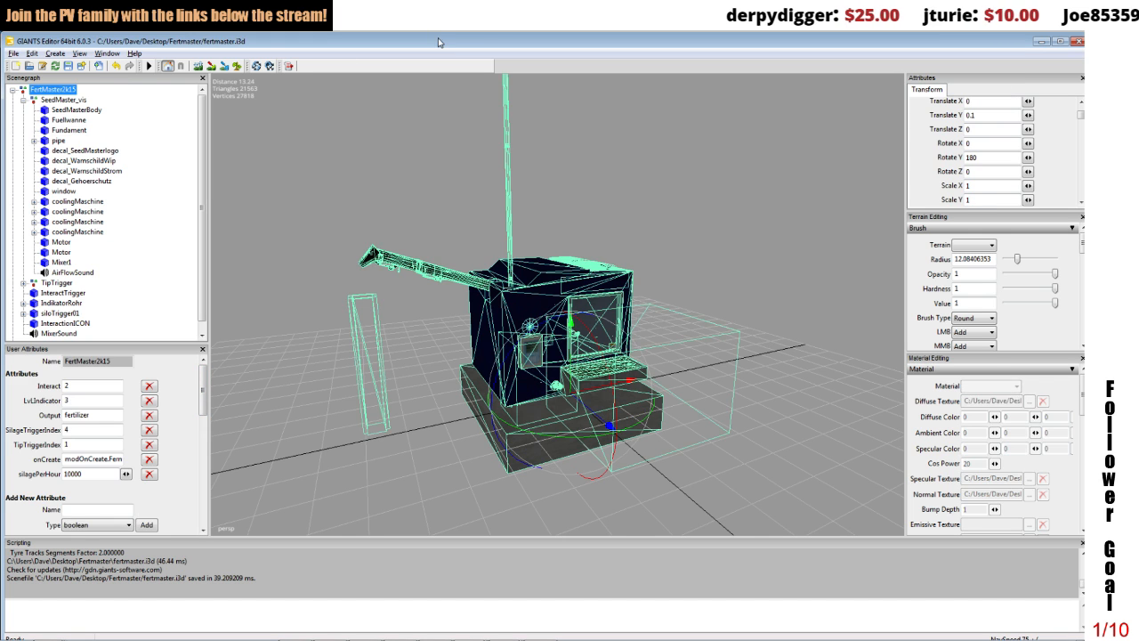
Step: Open cow_barn.i3d from the animal_barns folder on the desktop in GIANTS Editor 6.0.3 as a reference
{"action": "left_click_drag", "start_coordinate": [438, 42], "coordinate": [460, 490]}
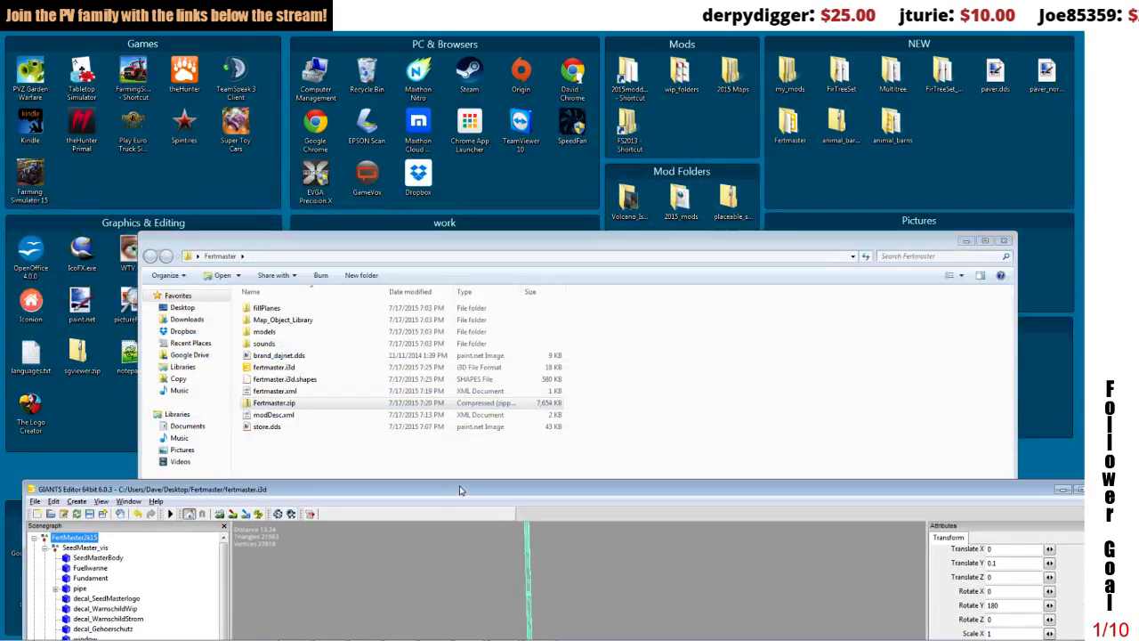
{"action": "left_click", "coordinate": [966, 240]}
{"action": "left_click", "coordinate": [895, 125]}
{"action": "double_click", "coordinate": [895, 124]}
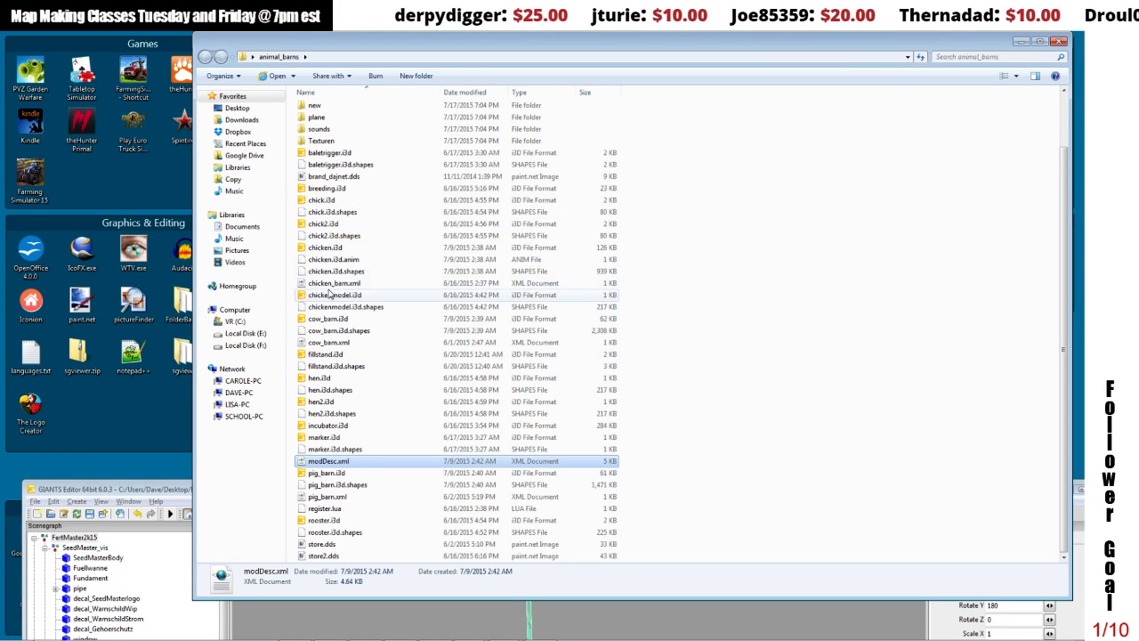
{"action": "double_click", "coordinate": [328, 320]}
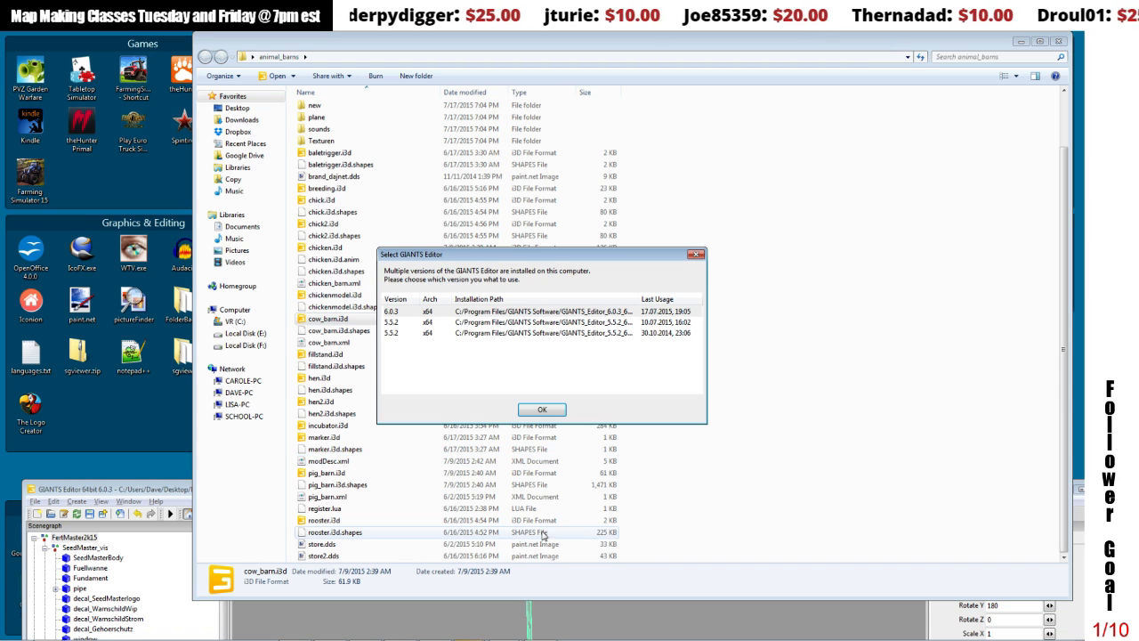
{"action": "left_click", "coordinate": [542, 410]}
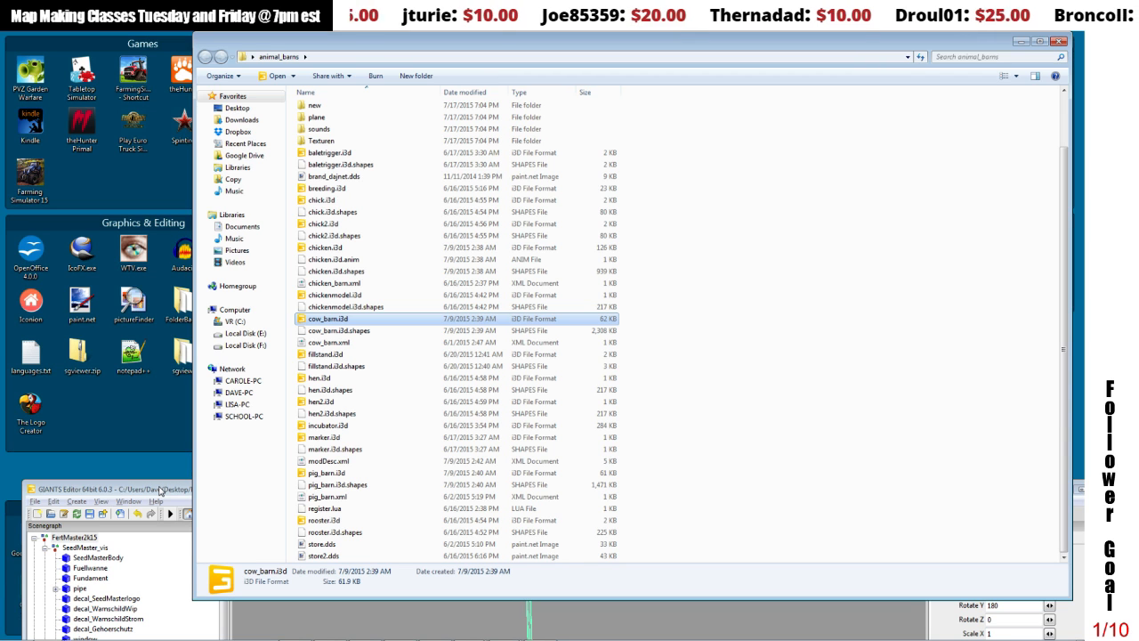
{"action": "double_click", "coordinate": [160, 491]}
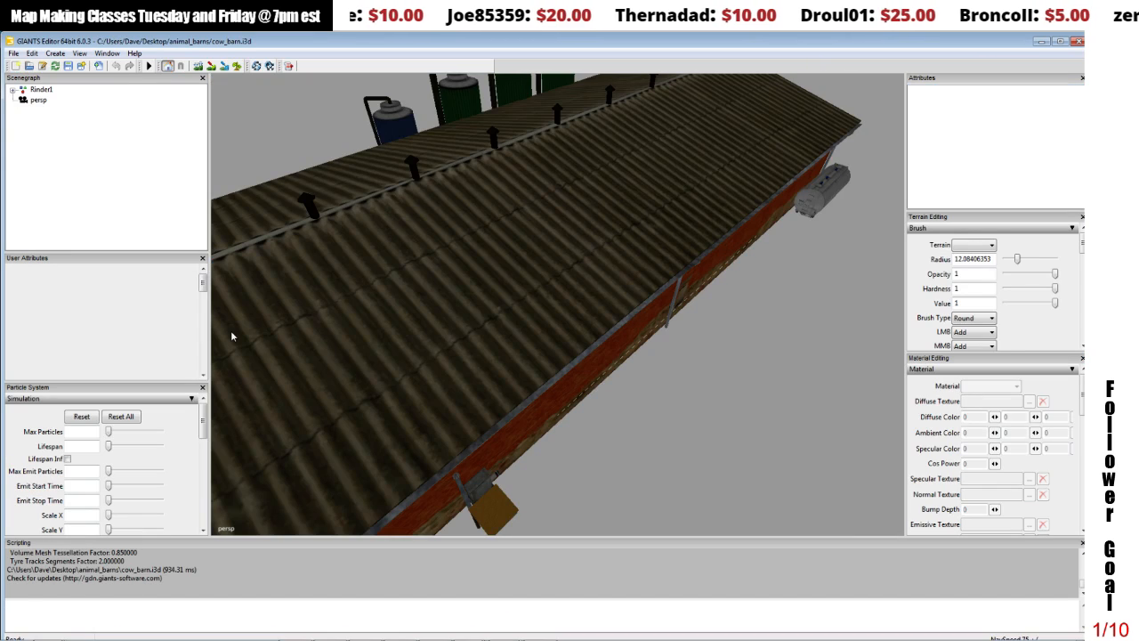
Step: Select the cow barn's Rinder1 root group and enlarge the user attributes area to show its full attribute list
{"action": "left_click", "coordinate": [371, 343]}
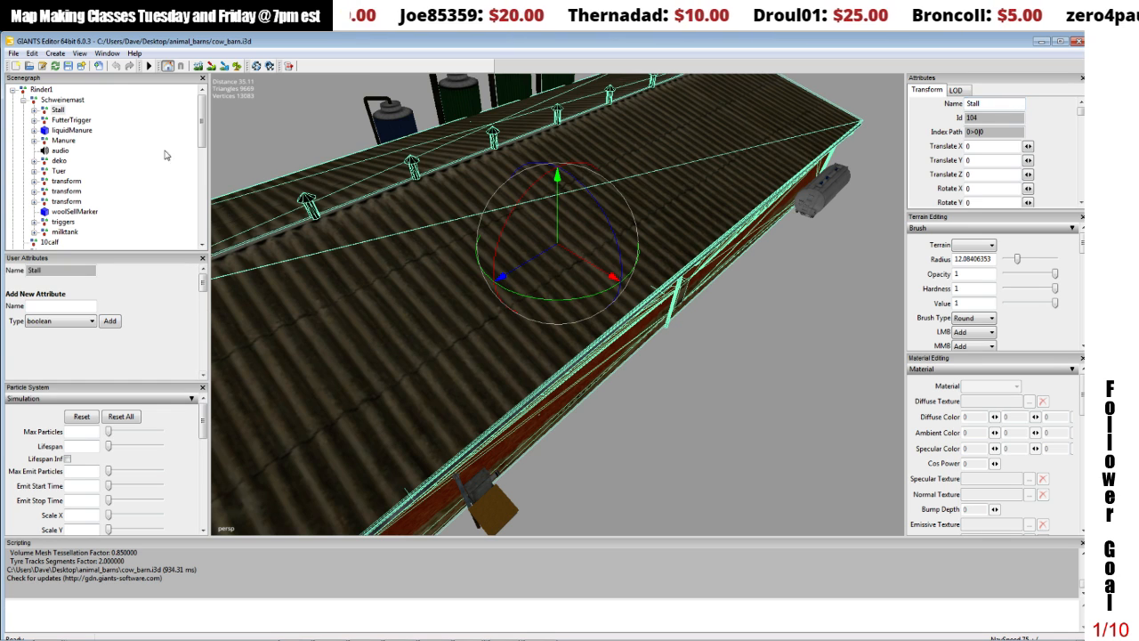
{"action": "left_click", "coordinate": [40, 90]}
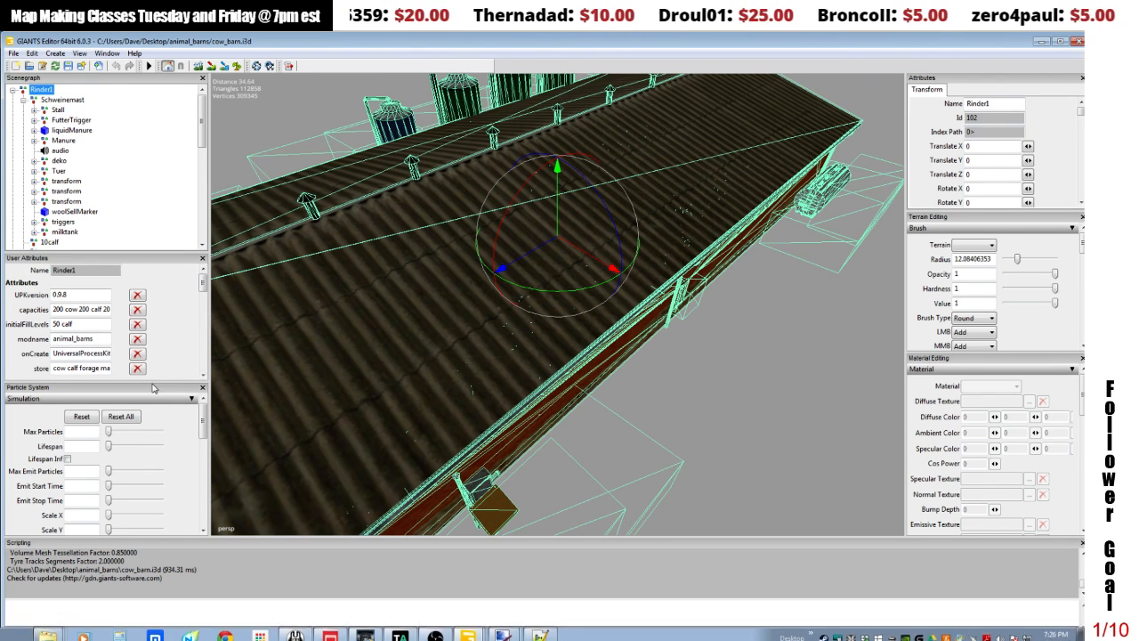
{"action": "left_click_drag", "start_coordinate": [153, 384], "coordinate": [148, 470]}
Step: Close the editor window that holds the map01.i3d scene
{"action": "mouse_move", "coordinate": [472, 638]}
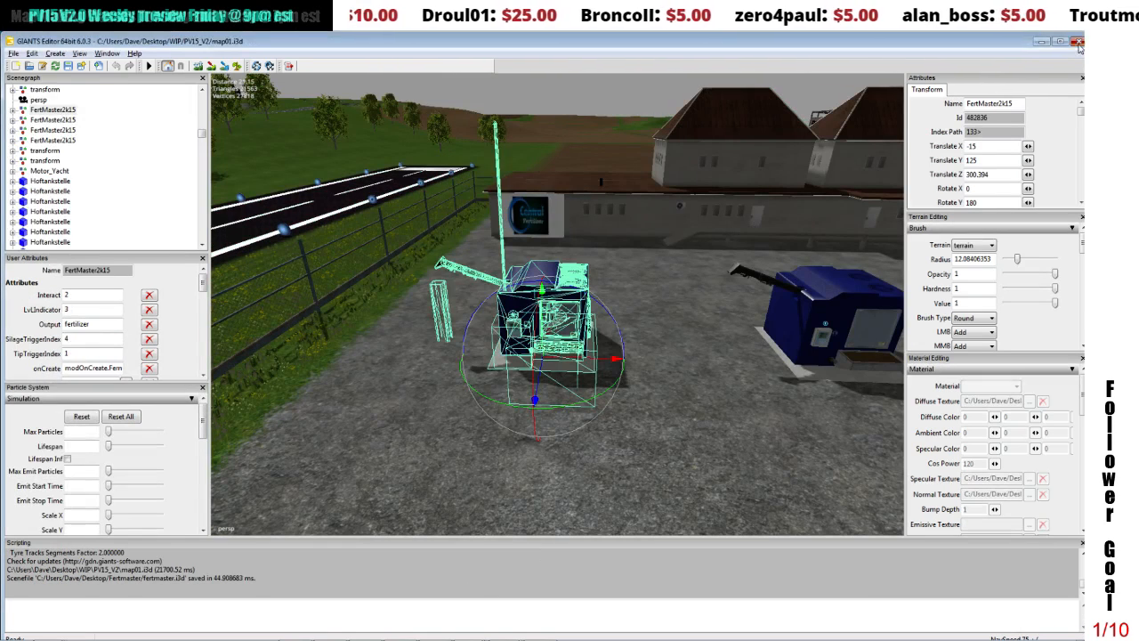
{"action": "left_click", "coordinate": [1077, 42]}
{"action": "left_click", "coordinate": [580, 348]}
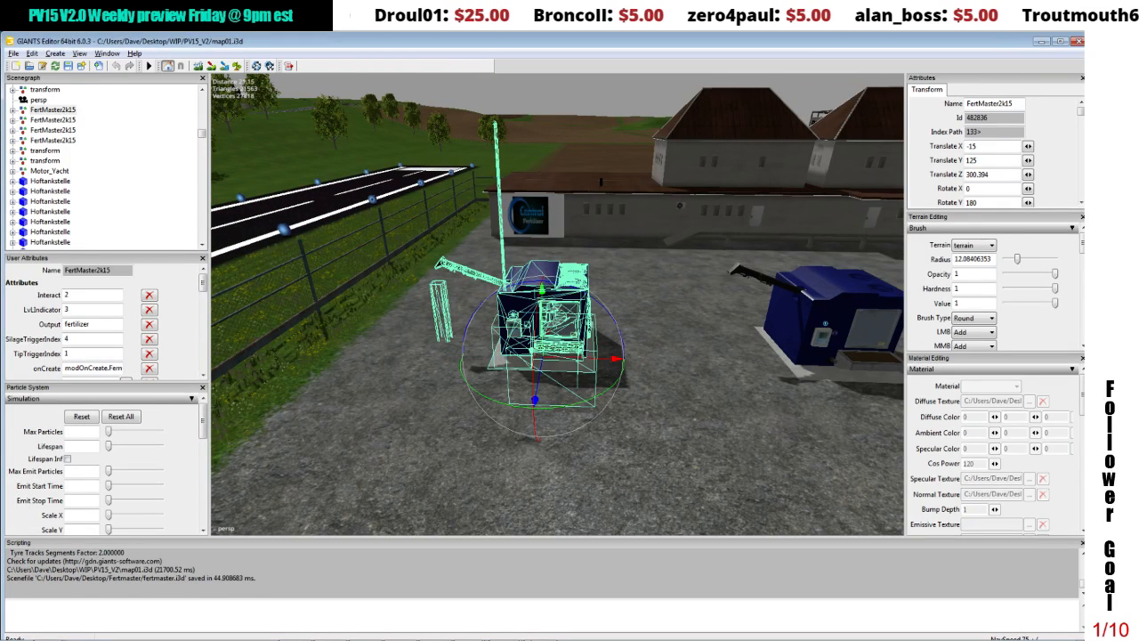
Step: Narrow the fertmaster.i3d window and place it beside the cow_barn.i3d user attributes so both attribute lists can be compared
{"action": "mouse_move", "coordinate": [510, 636]}
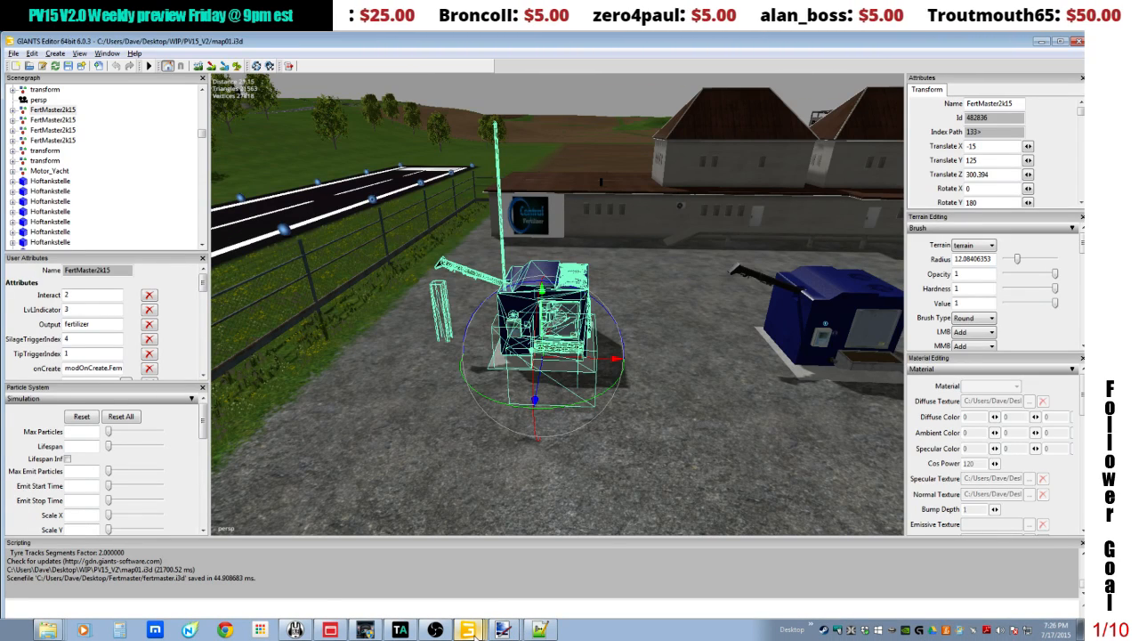
{"action": "mouse_move", "coordinate": [474, 632]}
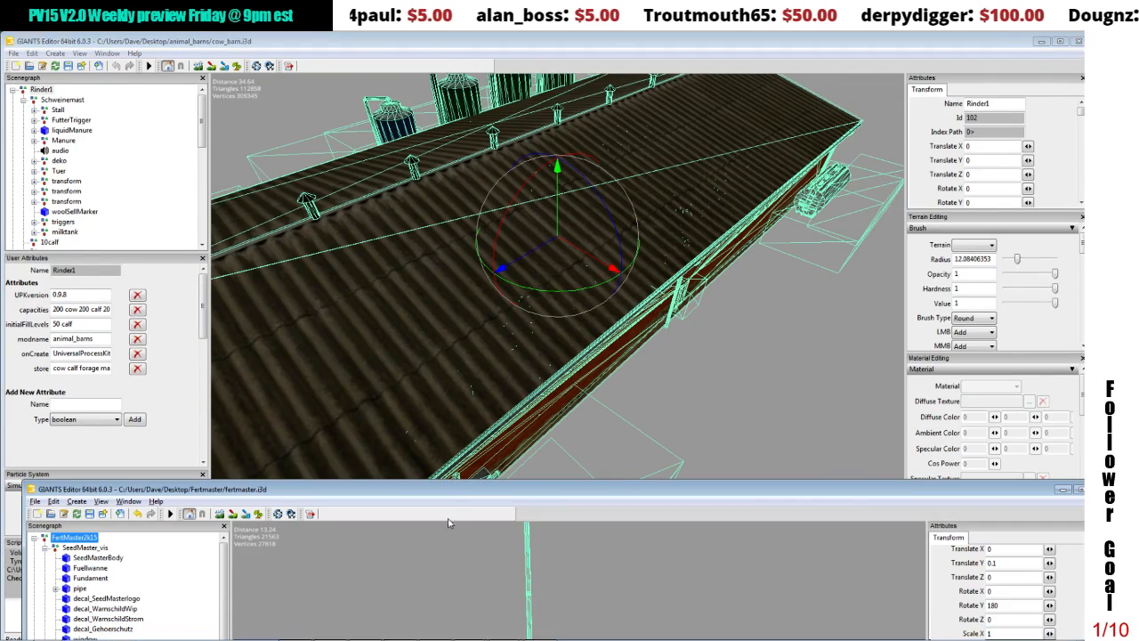
{"action": "left_click_drag", "start_coordinate": [438, 481], "coordinate": [483, 101]}
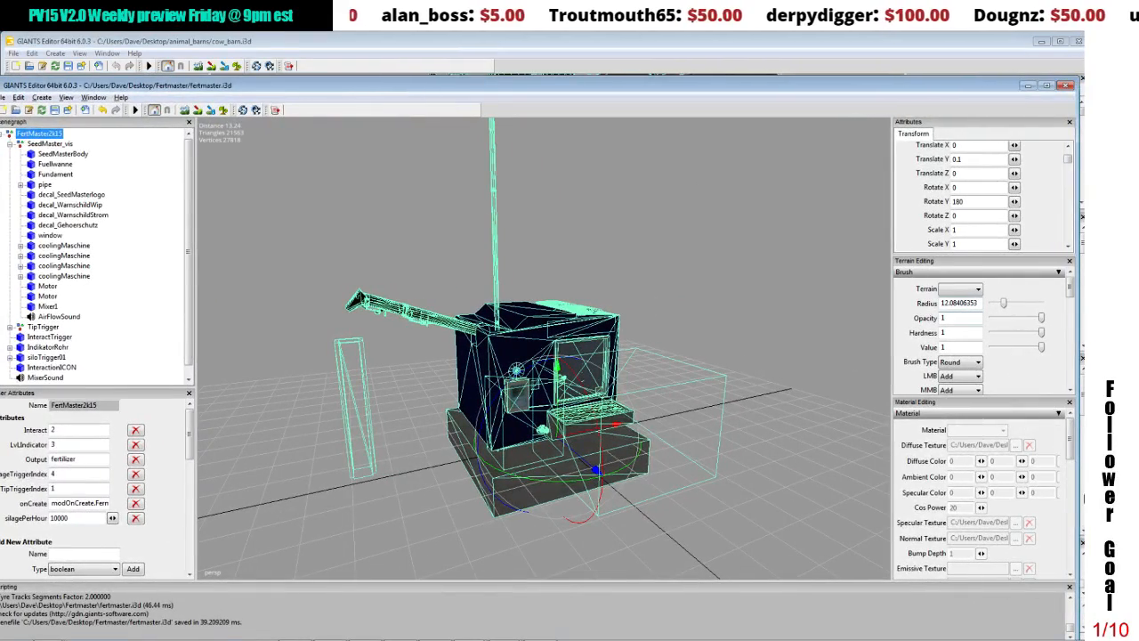
{"action": "left_click_drag", "start_coordinate": [878, 93], "coordinate": [796, 85]}
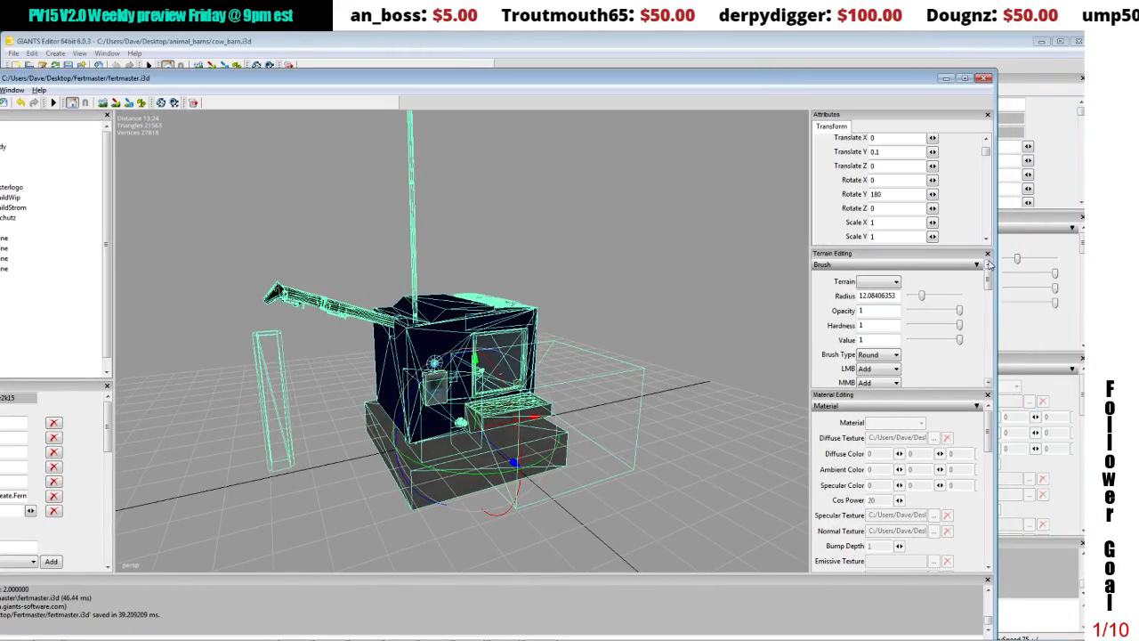
{"action": "left_click_drag", "start_coordinate": [993, 264], "coordinate": [667, 263]}
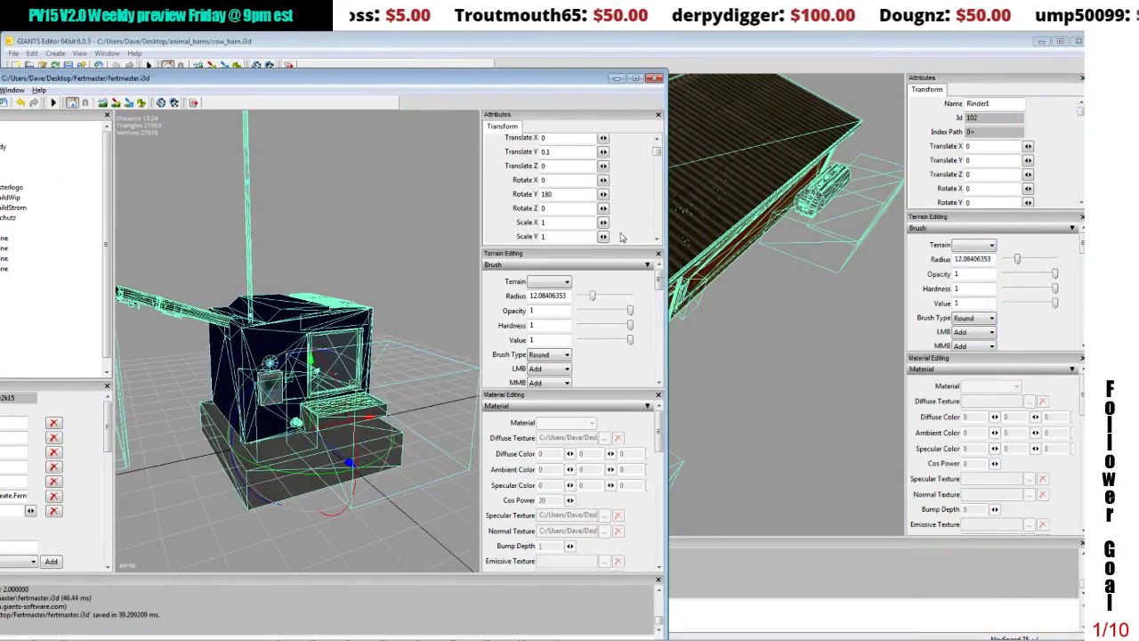
{"action": "left_click_drag", "start_coordinate": [361, 80], "coordinate": [699, 48]}
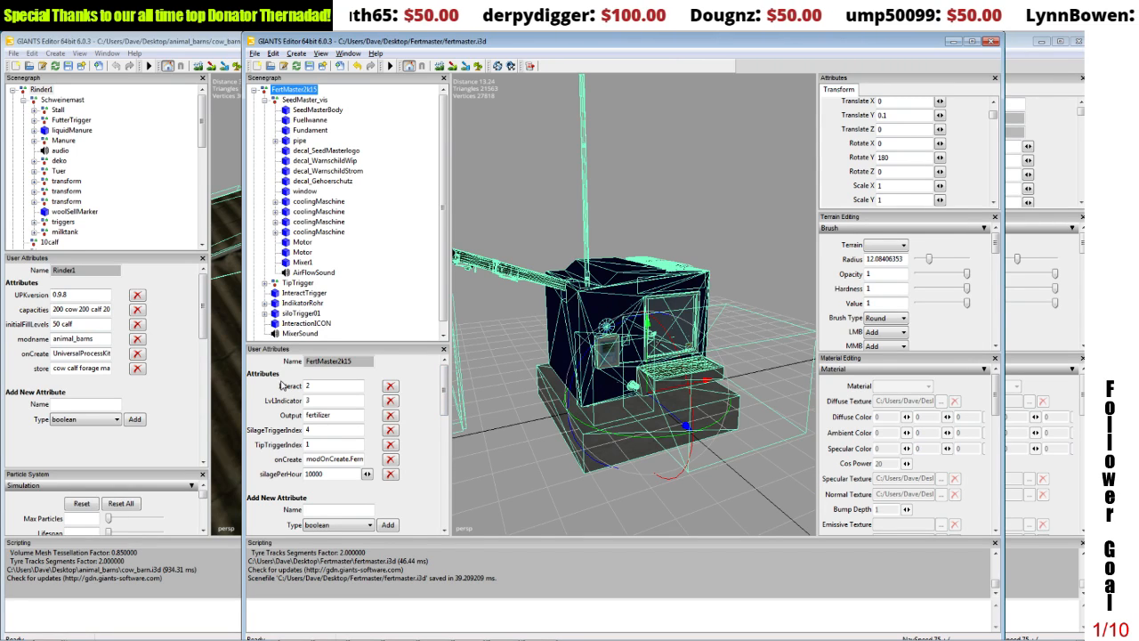
Step: Delete every user attribute of the FertMaster2k15 group except onCreate, from Interact through silagePerHour
{"action": "left_click", "coordinate": [393, 389]}
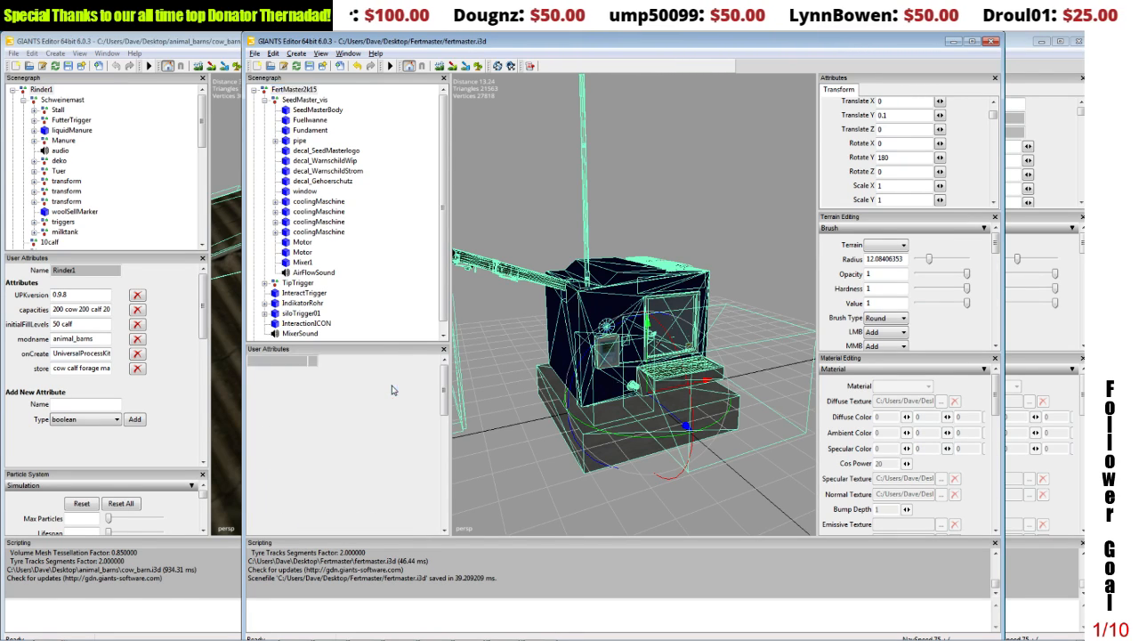
{"action": "left_click", "coordinate": [392, 389]}
{"action": "left_click", "coordinate": [392, 389]}
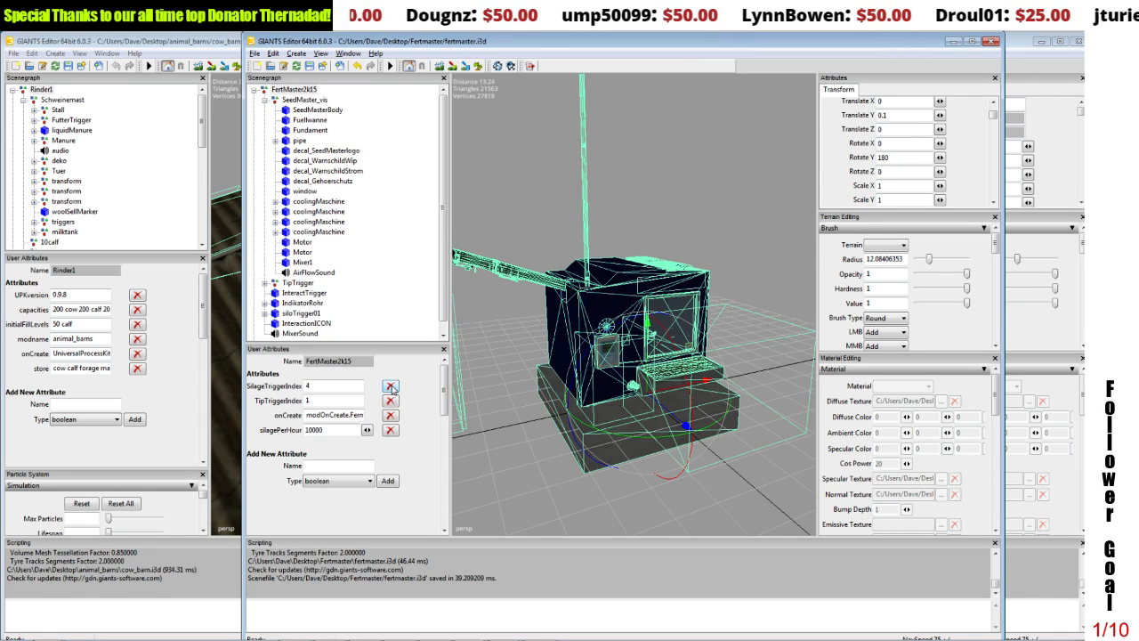
{"action": "left_click", "coordinate": [392, 389]}
{"action": "left_click", "coordinate": [393, 389]}
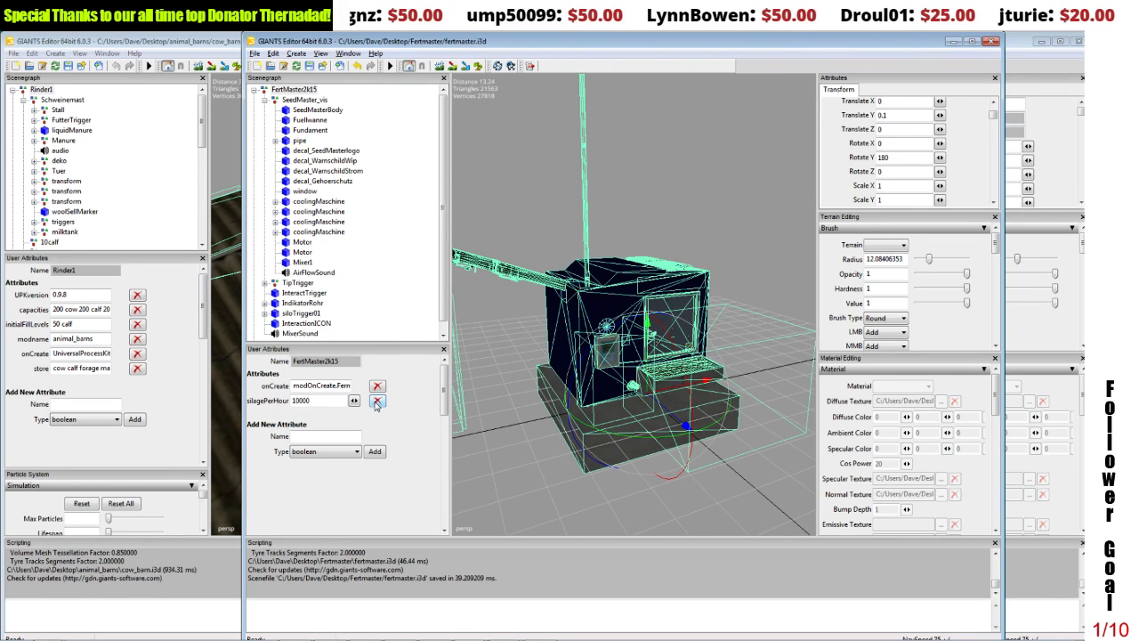
{"action": "left_click", "coordinate": [376, 402]}
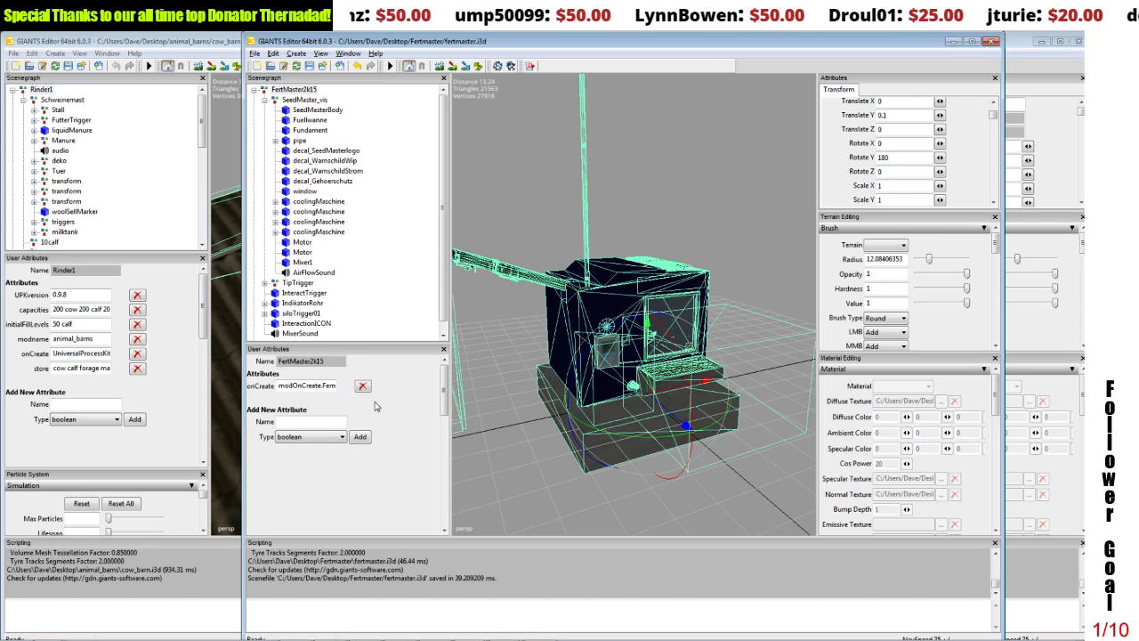
Step: Add a string user attribute UPKversion with the value 0.9.8 to the FertMaster2k15 group, matching the cow barn's
{"action": "left_click", "coordinate": [72, 297]}
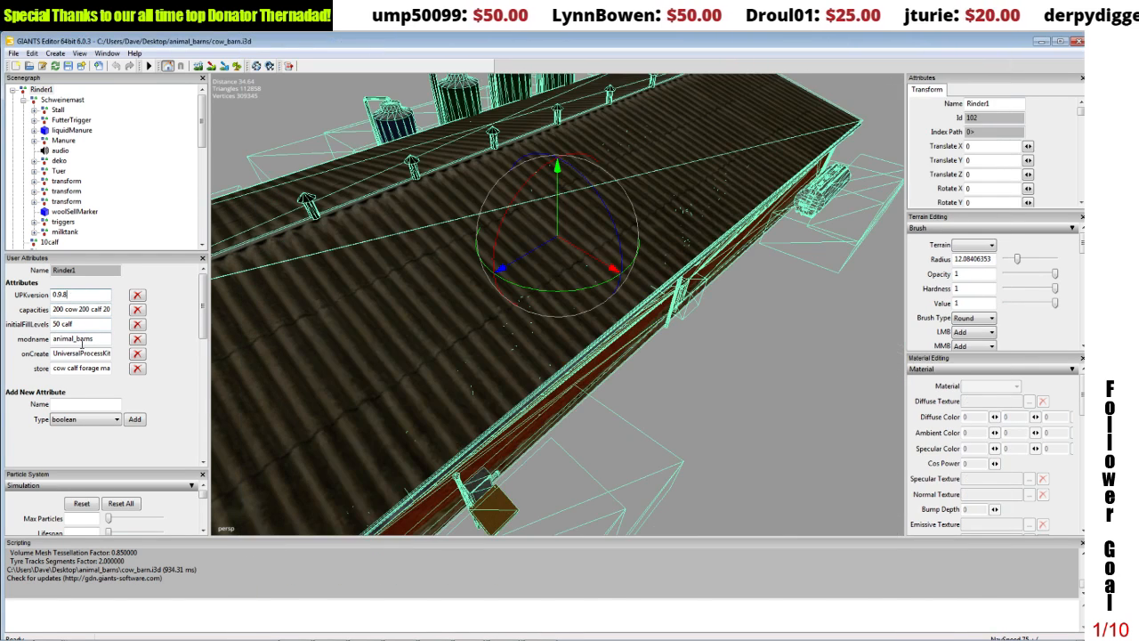
{"action": "mouse_move", "coordinate": [369, 637]}
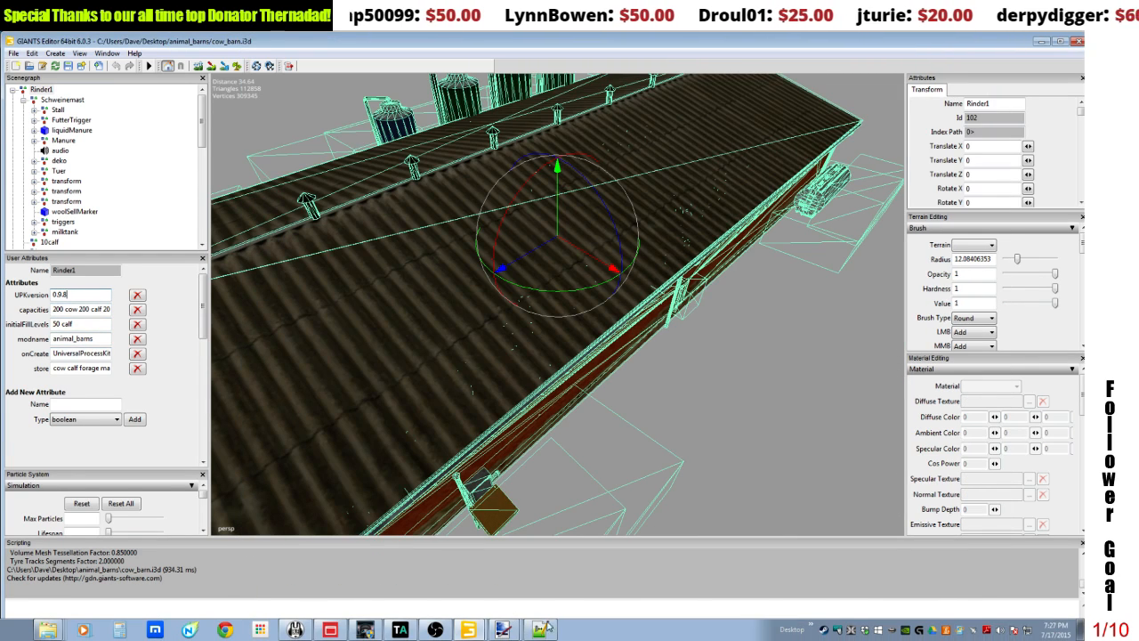
{"action": "left_click", "coordinate": [472, 630]}
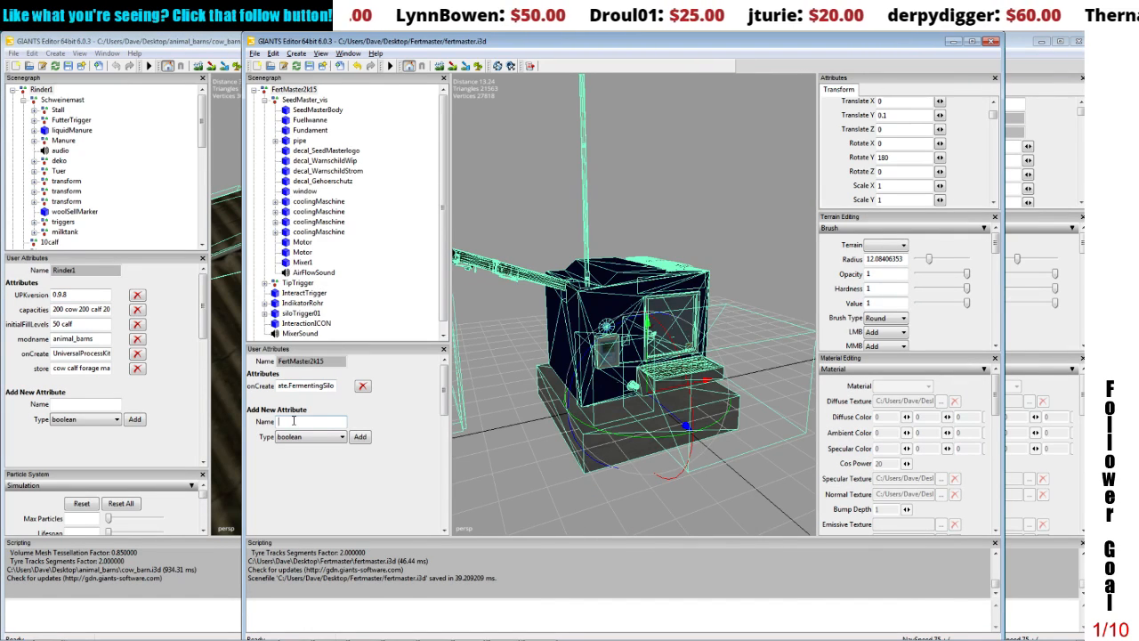
{"action": "type", "text": "UPKversion"}
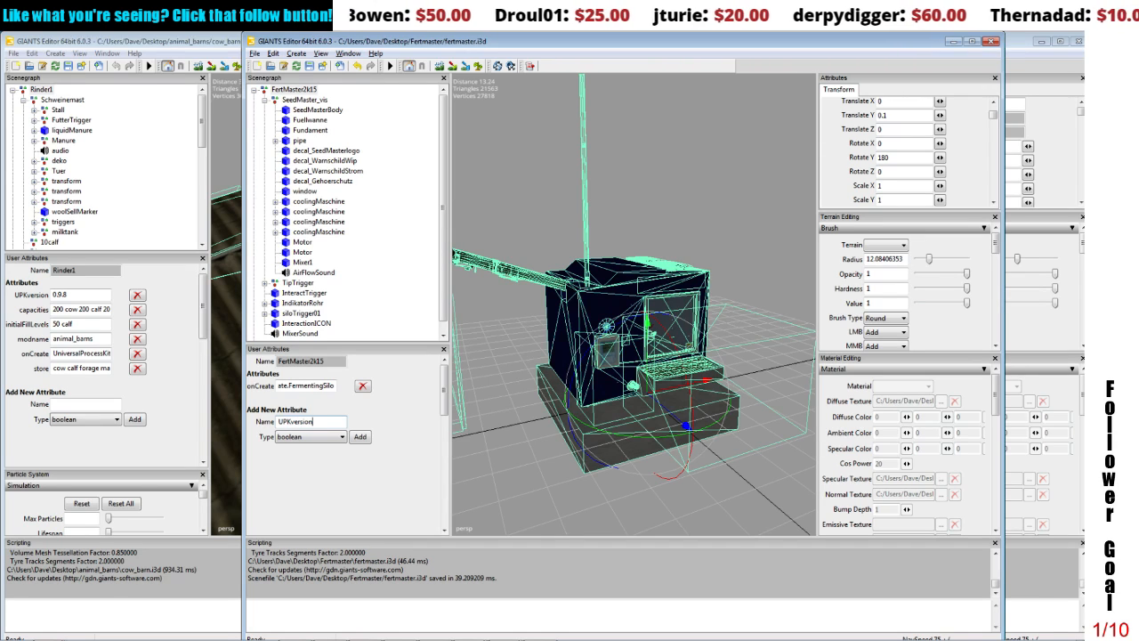
{"action": "left_click", "coordinate": [283, 438]}
{"action": "left_click", "coordinate": [293, 476]}
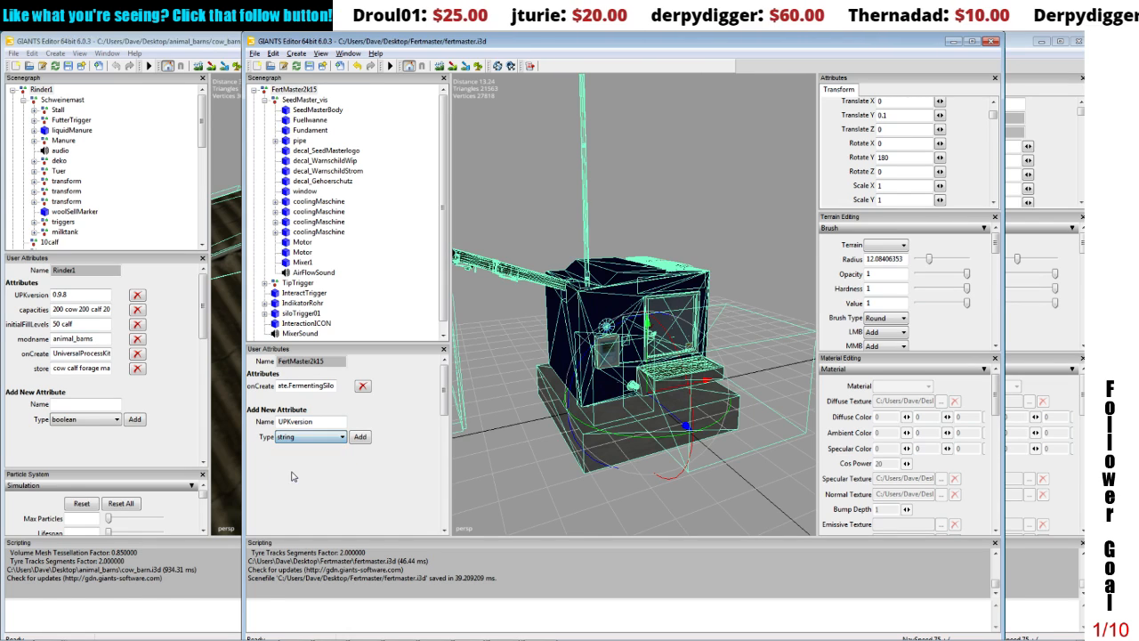
{"action": "left_click", "coordinate": [359, 436]}
{"action": "left_click", "coordinate": [308, 384]}
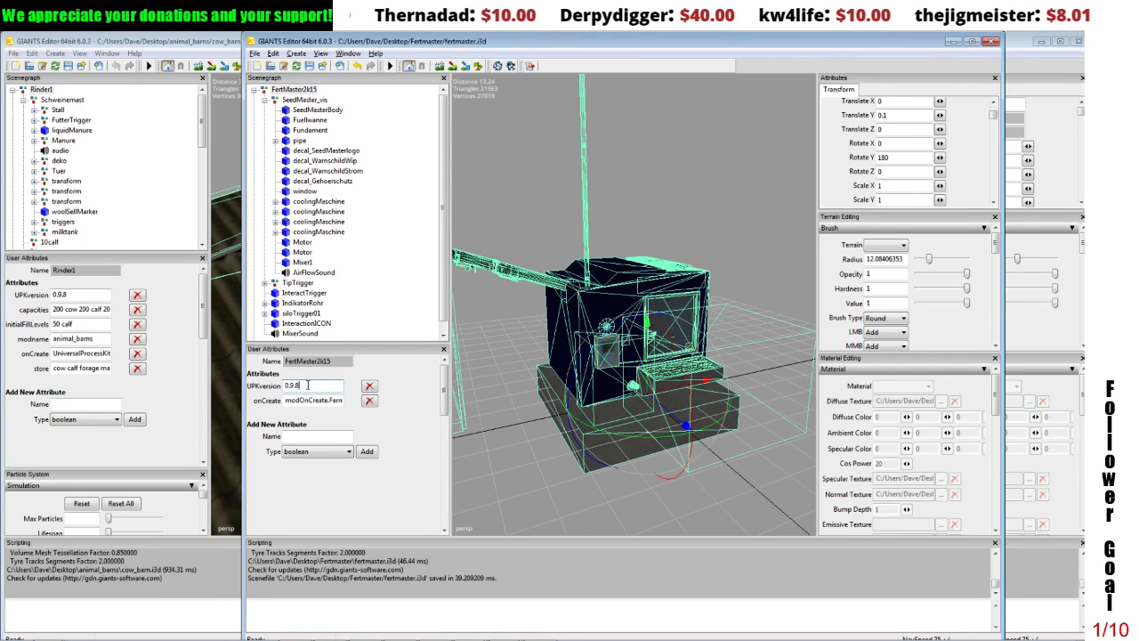
{"action": "left_click", "coordinate": [305, 437]}
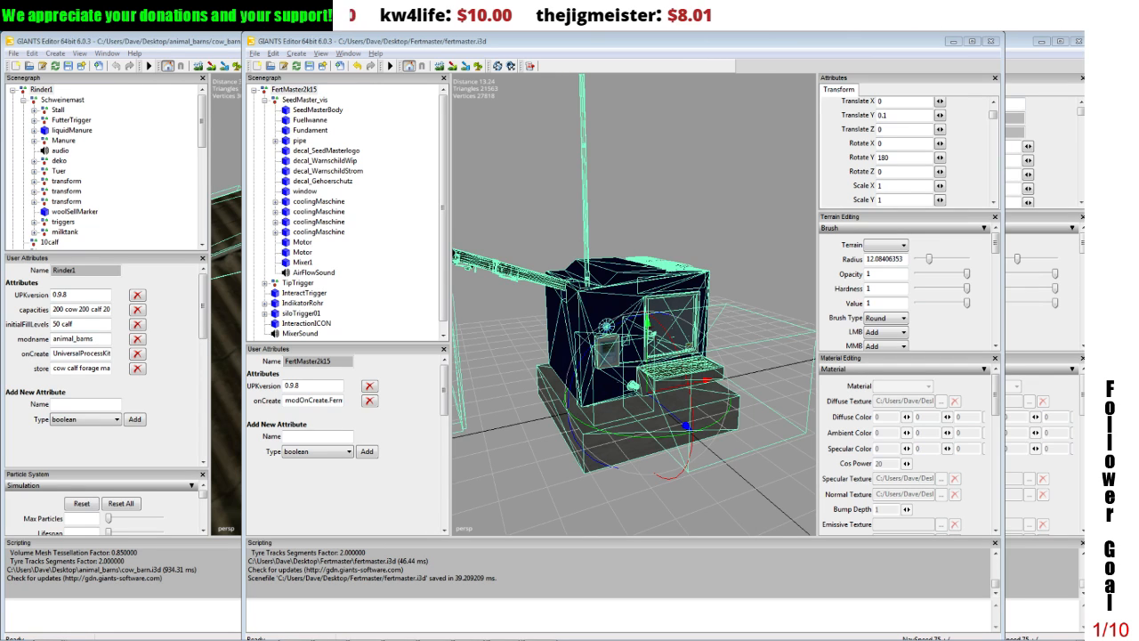
Step: Minimize the open editor and folder windows and open the UniversalProcessKit manual documentation_de.pdf from the desktop
{"action": "mouse_move", "coordinate": [391, 638]}
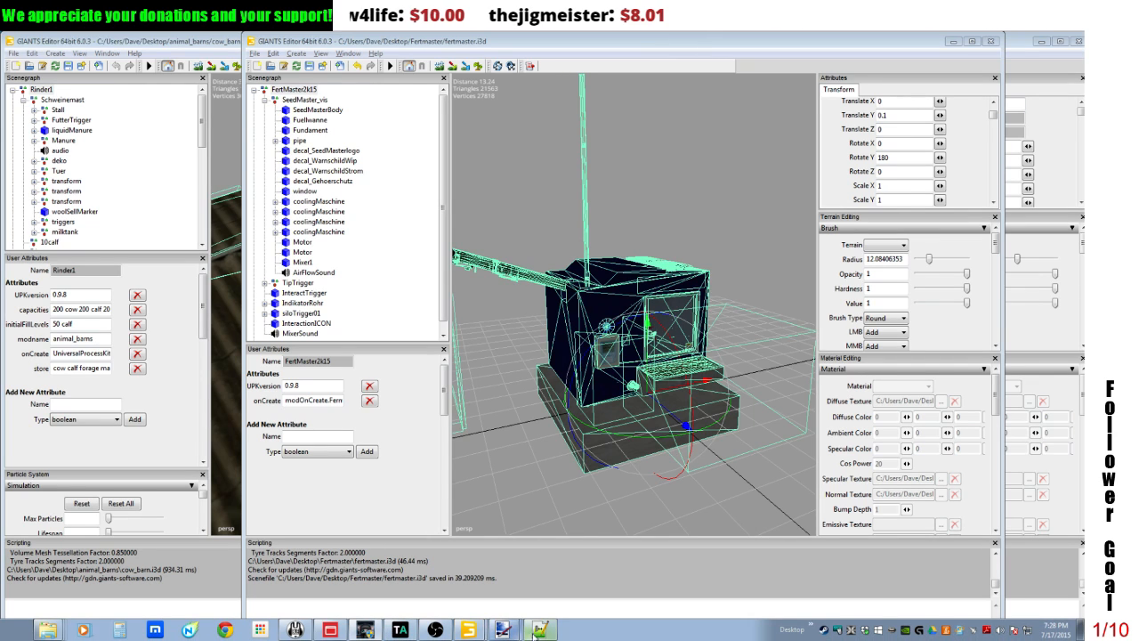
{"action": "left_click", "coordinate": [952, 42]}
{"action": "left_click", "coordinate": [1041, 42]}
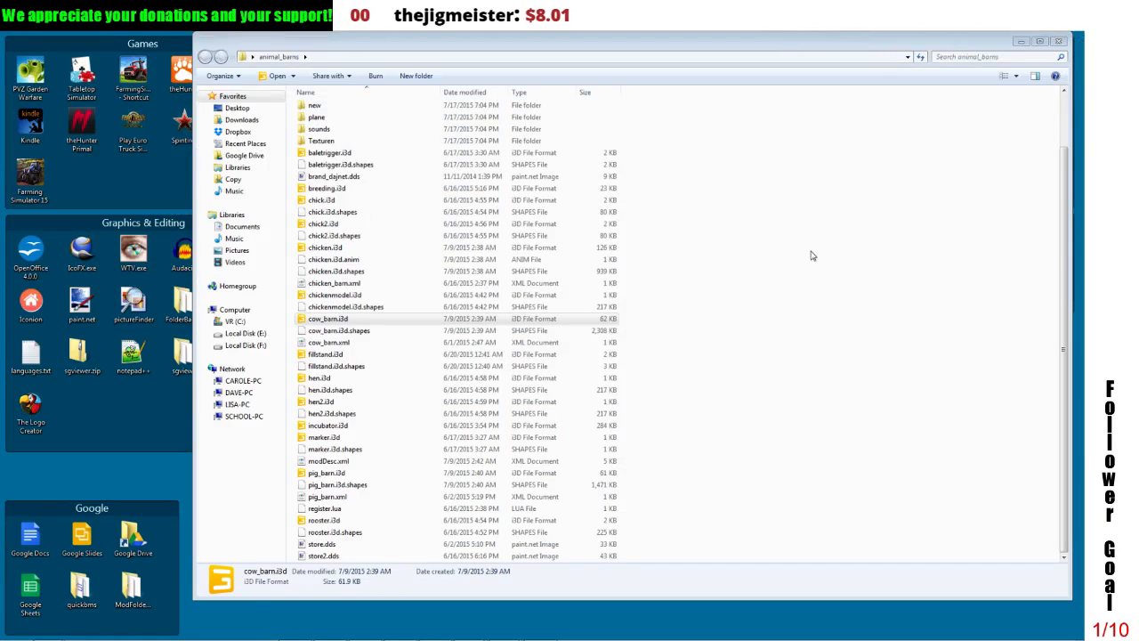
{"action": "left_click", "coordinate": [1021, 41]}
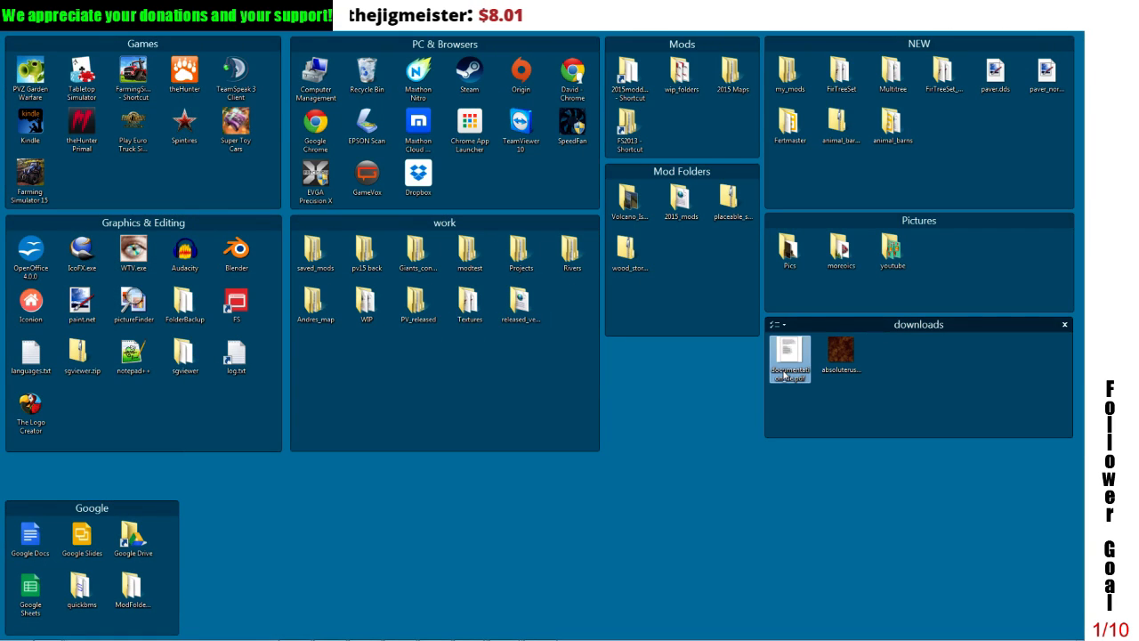
{"action": "double_click", "coordinate": [788, 372]}
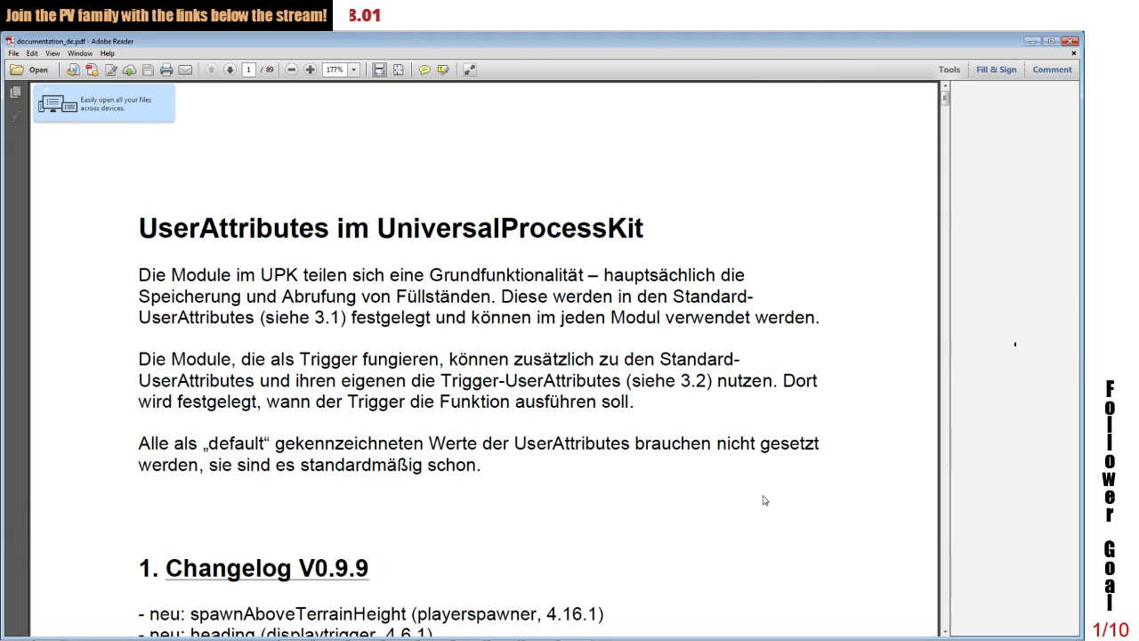
Step: Look through the manual's table of module types and the activatortrigger section with its attribute types
{"action": "left_click_drag", "start_coordinate": [943, 99], "coordinate": [947, 141]}
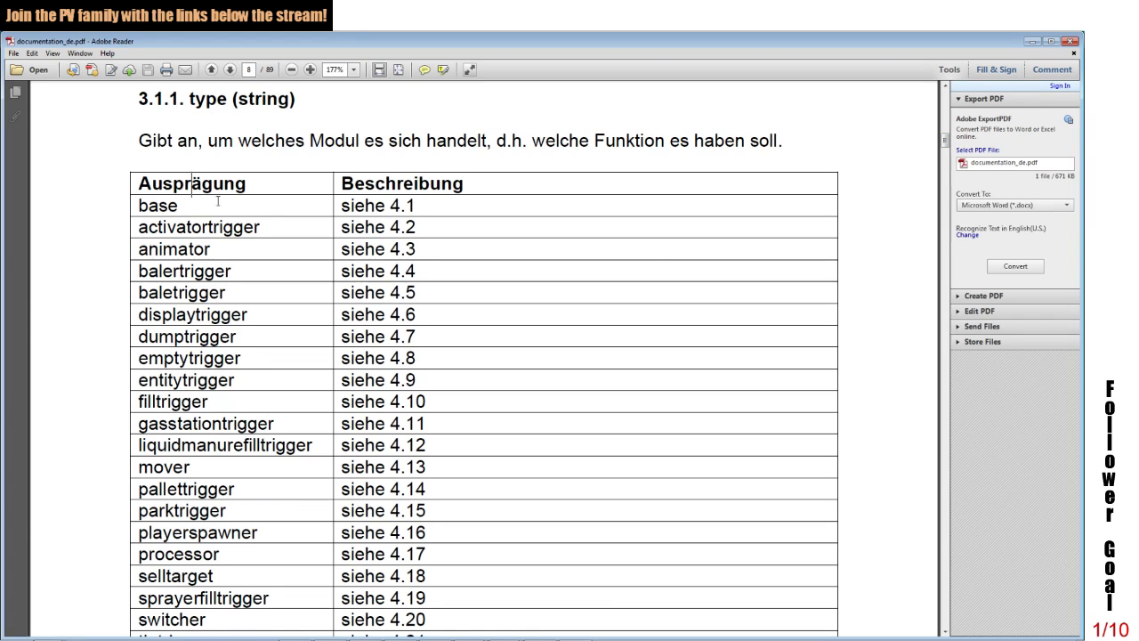
{"action": "left_click_drag", "start_coordinate": [945, 145], "coordinate": [954, 195]}
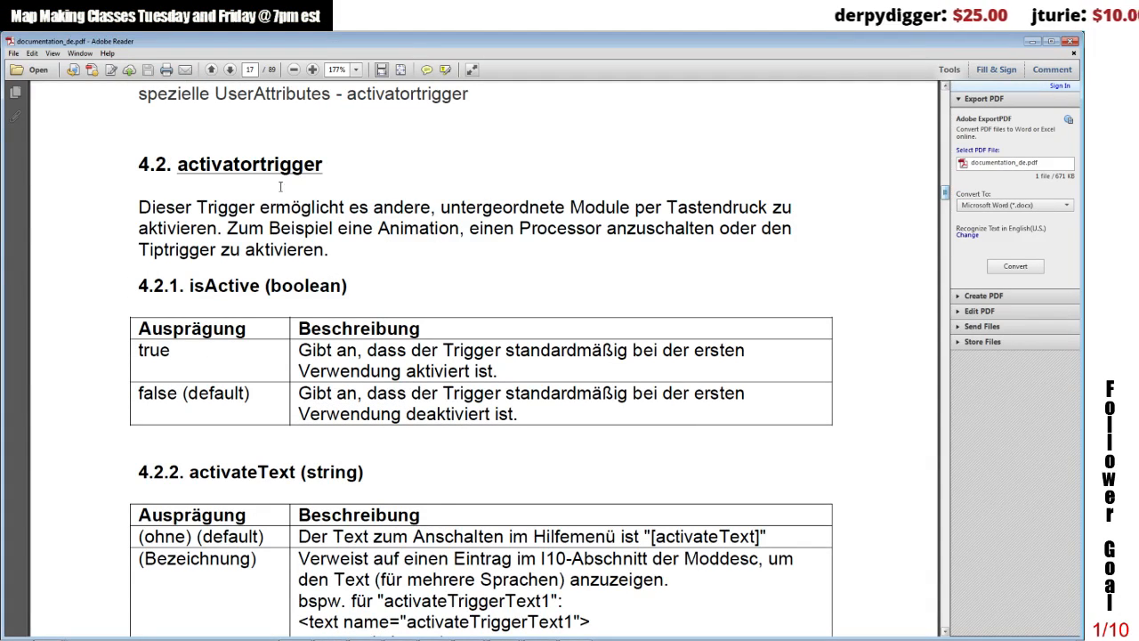
{"action": "left_click_drag", "start_coordinate": [271, 285], "coordinate": [319, 286]}
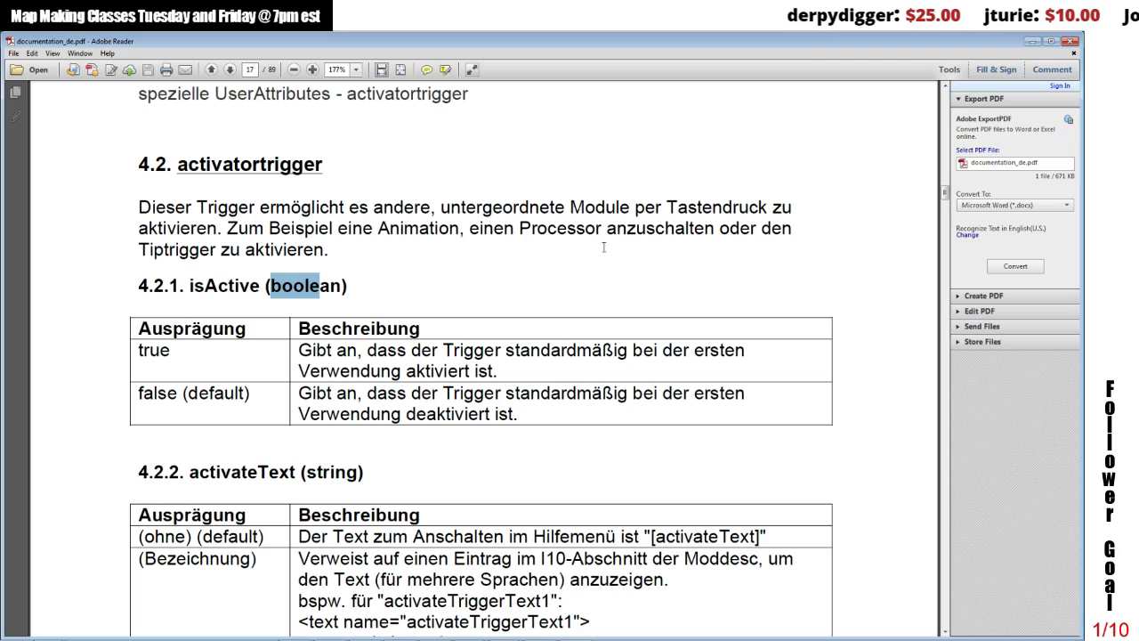
Step: Read section 4.1 of the manual on the UPKversion, modname and onCreate attributes, including their data types and the version number description
{"action": "left_click_drag", "start_coordinate": [946, 194], "coordinate": [947, 188]}
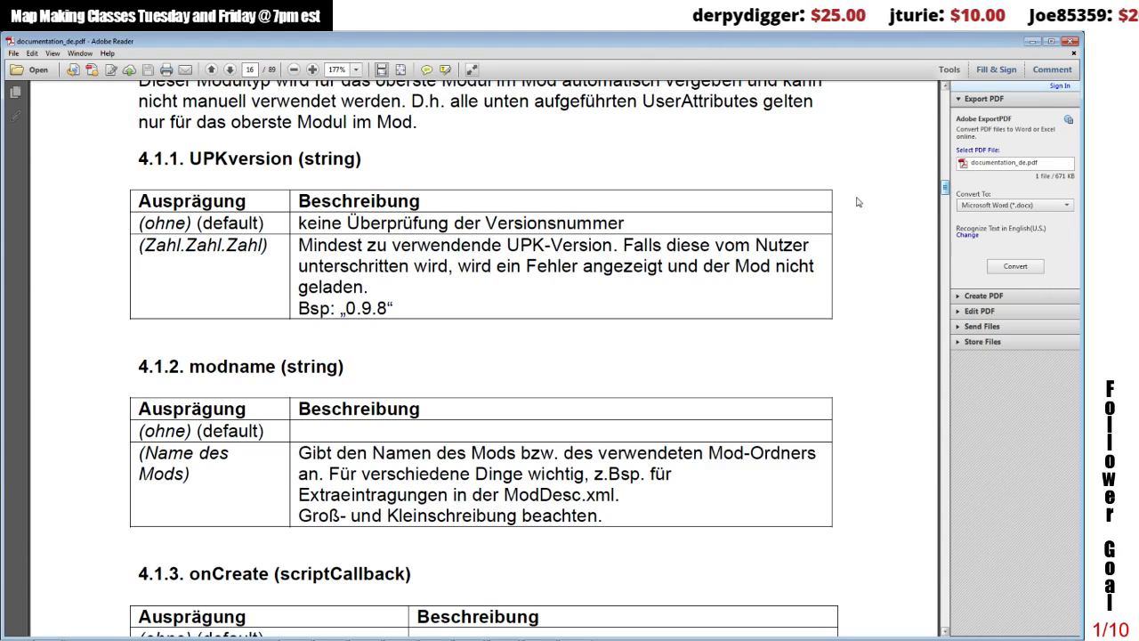
{"action": "left_click_drag", "start_coordinate": [190, 366], "coordinate": [348, 369]}
{"action": "double_click", "coordinate": [197, 158]}
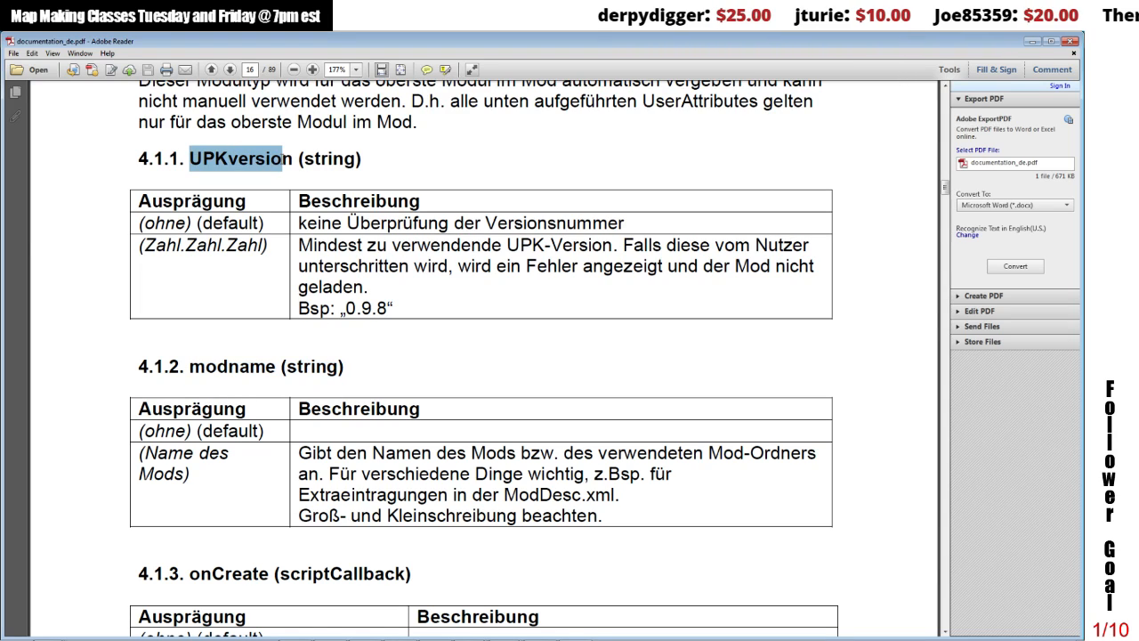
{"action": "left_click", "coordinate": [308, 161]}
{"action": "left_click_drag", "start_coordinate": [305, 161], "coordinate": [356, 162]}
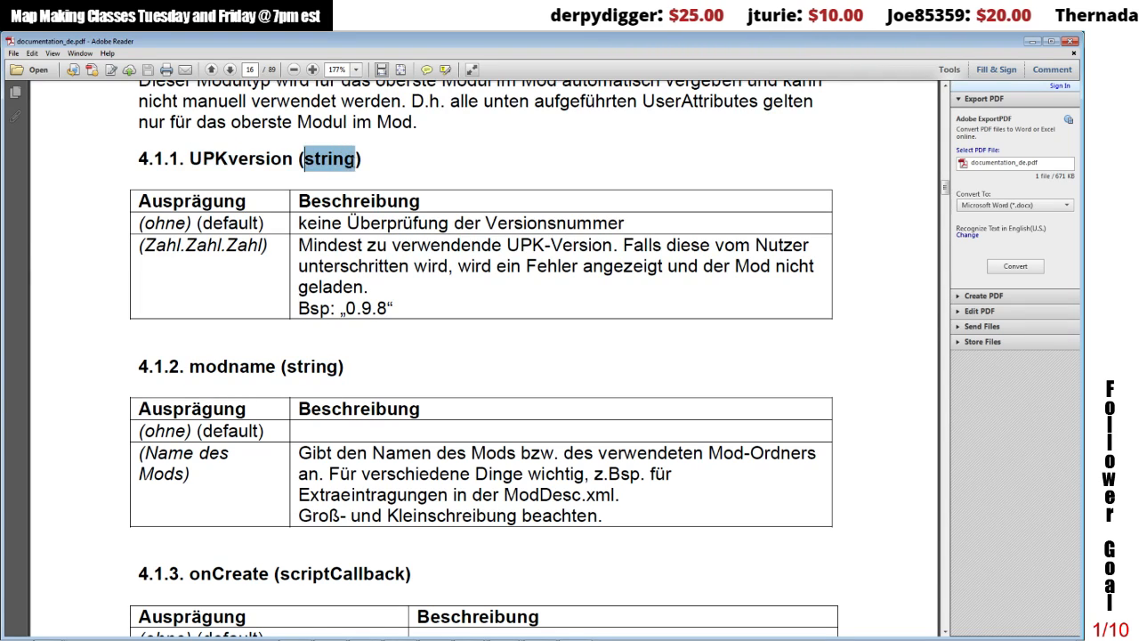
{"action": "left_click_drag", "start_coordinate": [188, 366], "coordinate": [265, 368]}
{"action": "left_click_drag", "start_coordinate": [189, 573], "coordinate": [268, 574]}
{"action": "left_click", "coordinate": [298, 570]}
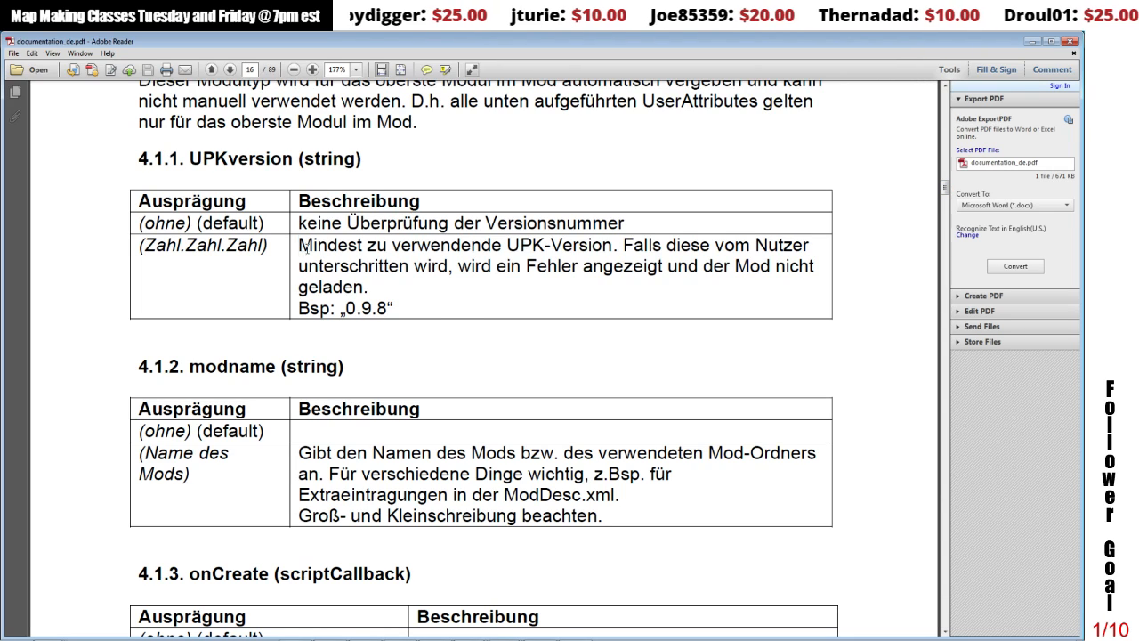
{"action": "left_click_drag", "start_coordinate": [299, 254], "coordinate": [445, 307]}
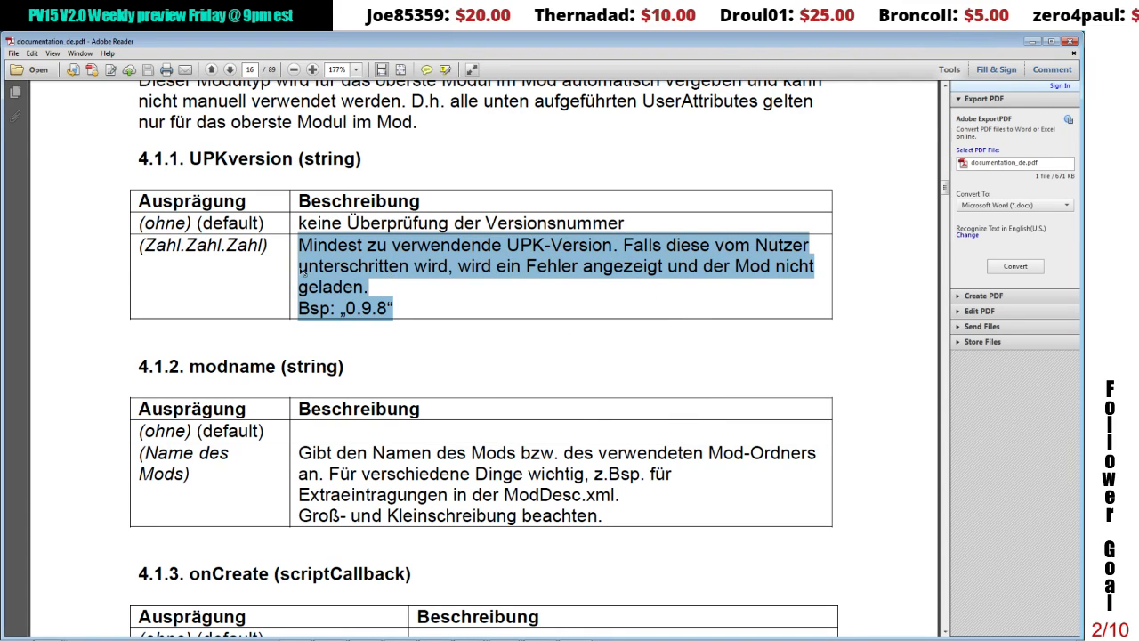
Step: Switch back to GIANTS Editor and bring up the cow_barn.i3d and fertmaster.i3d windows with both user attribute lists visible
{"action": "mouse_move", "coordinate": [569, 625]}
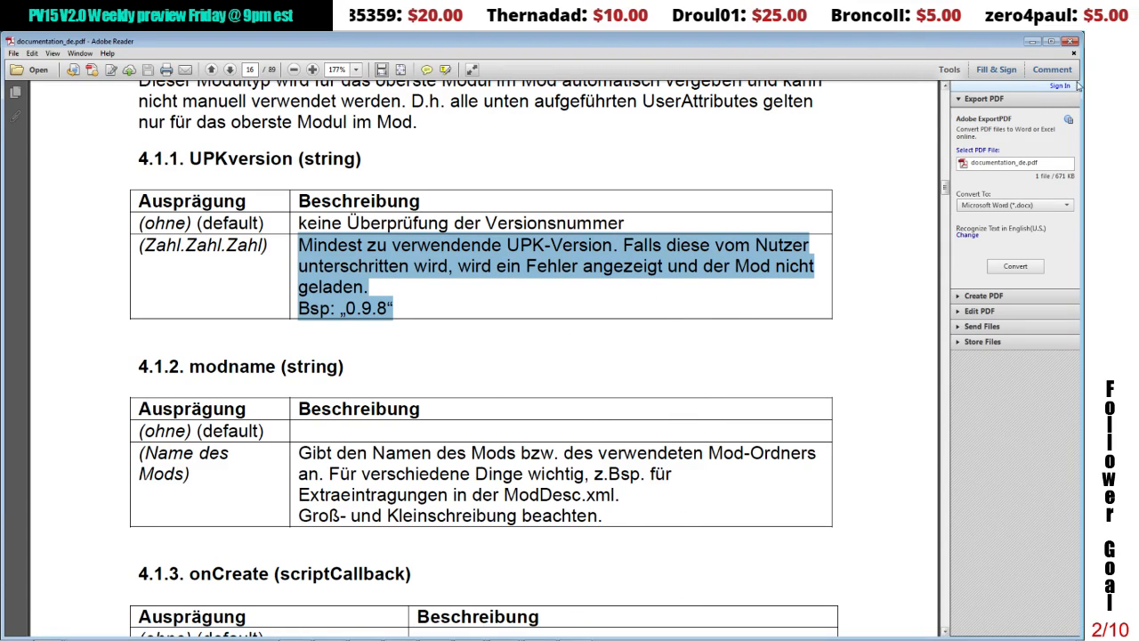
{"action": "key", "text": "super+d"}
{"action": "mouse_move", "coordinate": [477, 637]}
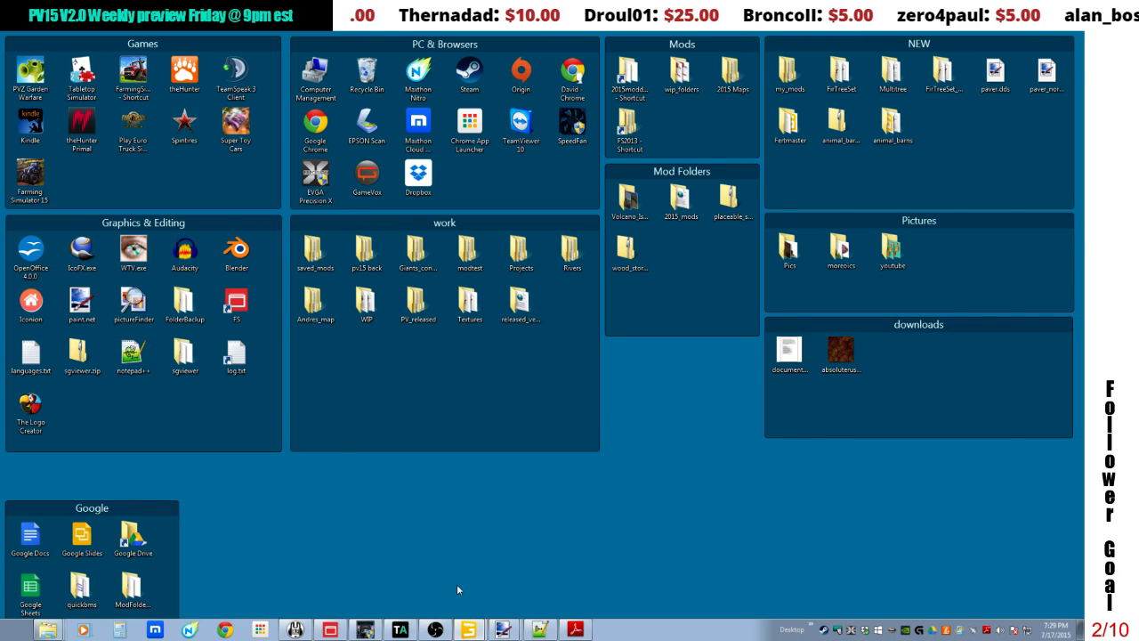
{"action": "left_click", "coordinate": [468, 630]}
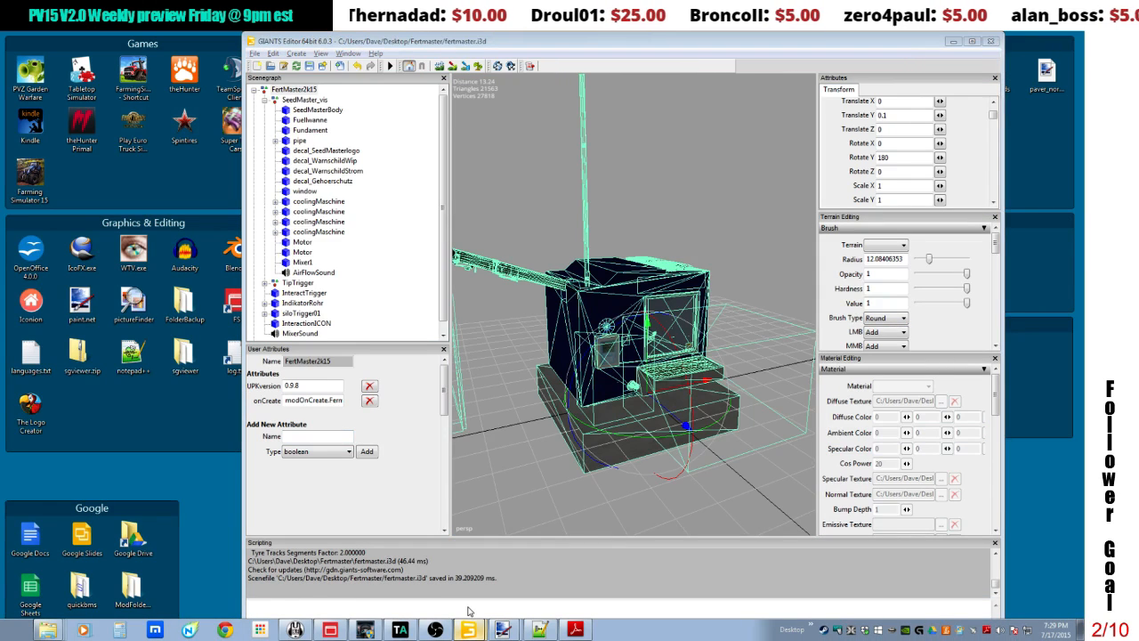
{"action": "left_click", "coordinate": [468, 630]}
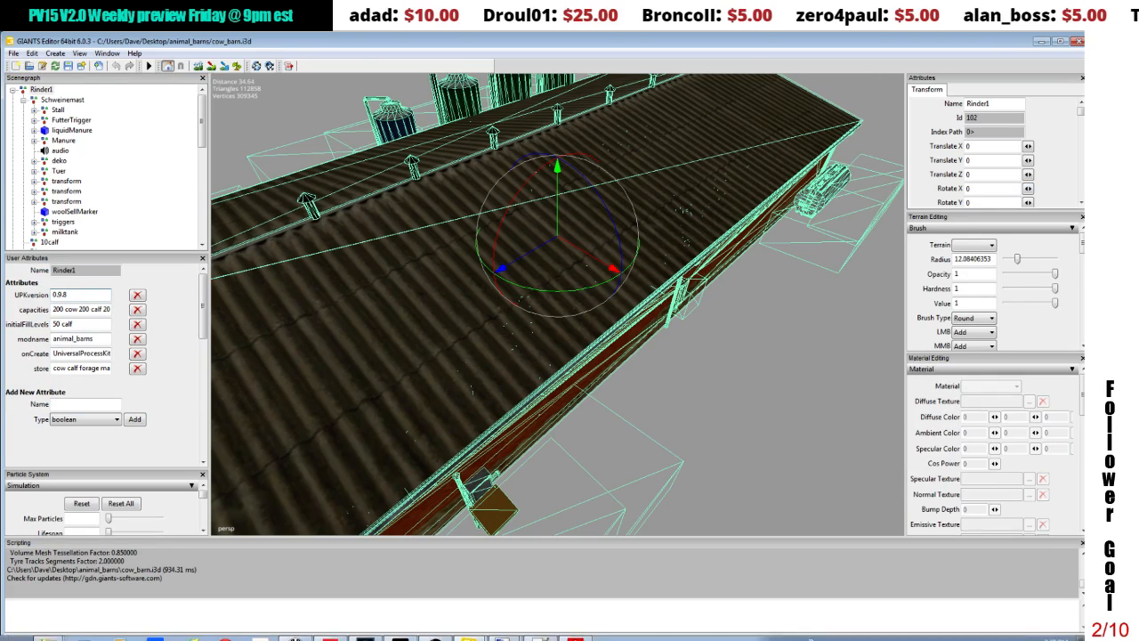
{"action": "left_click", "coordinate": [460, 592]}
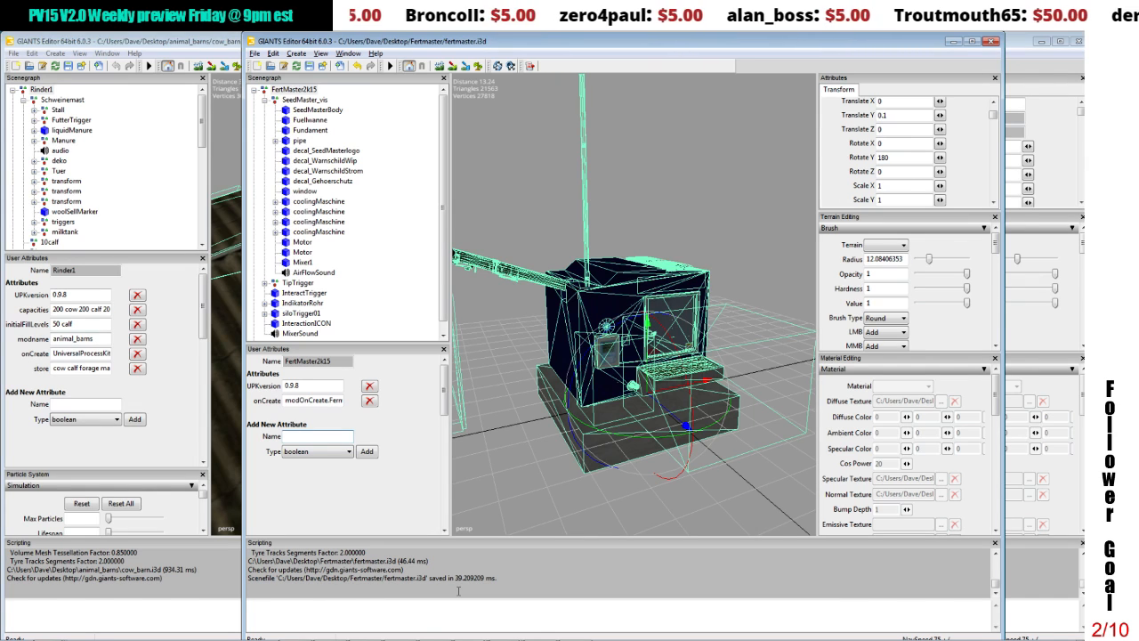
Step: Add a string user attribute named capacities to the FertMaster2k15 group
{"action": "type", "text": "ap"}
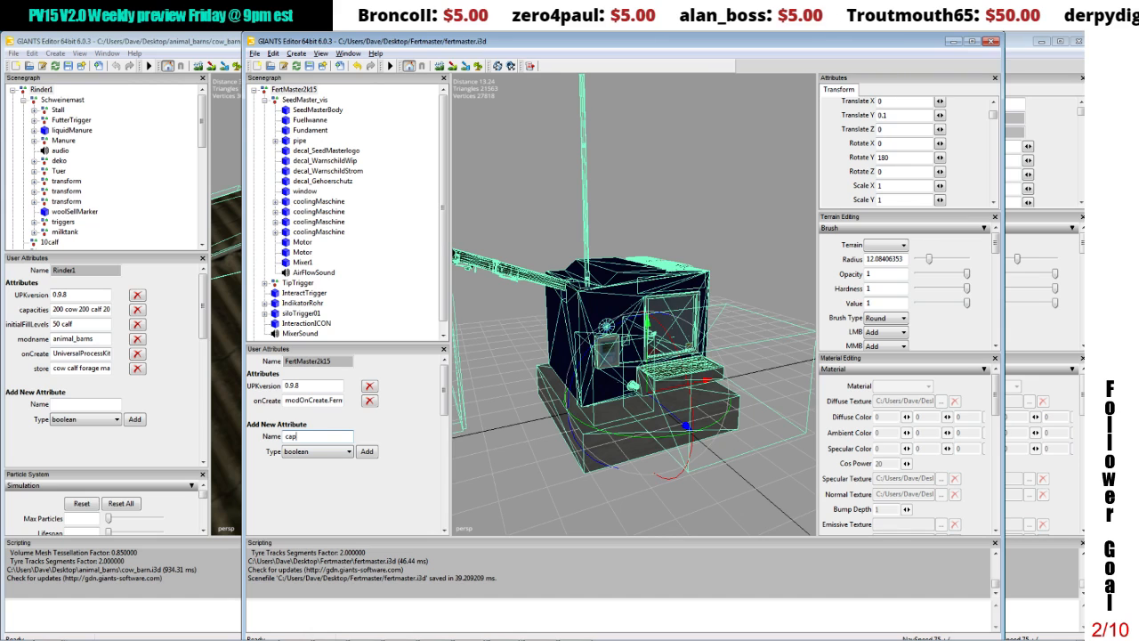
{"action": "type", "text": "acities"}
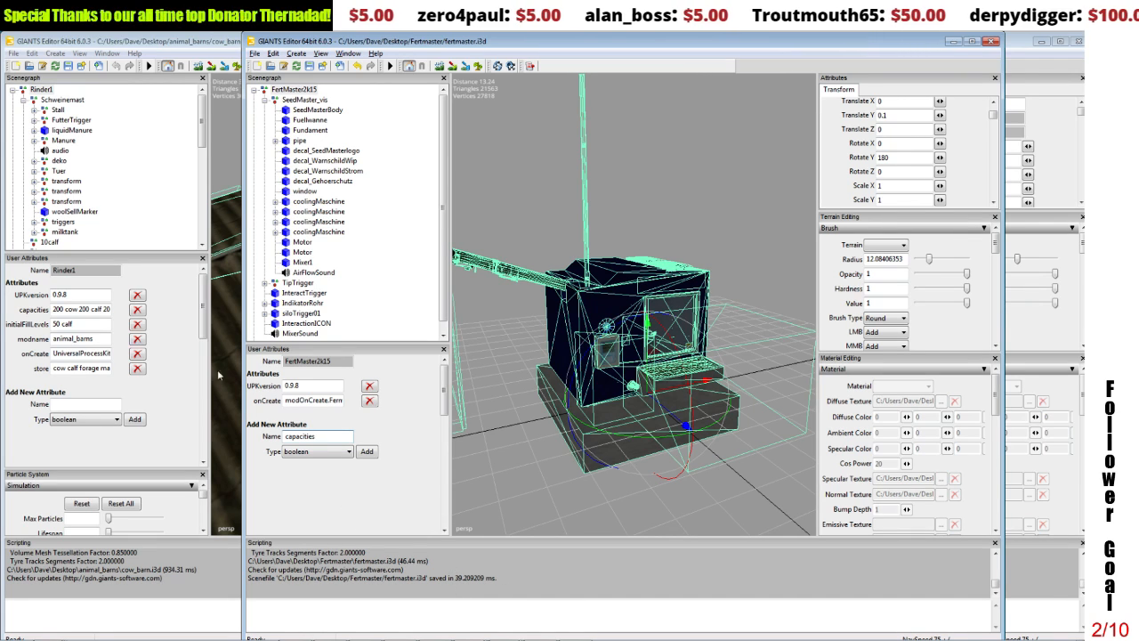
{"action": "left_click", "coordinate": [298, 458]}
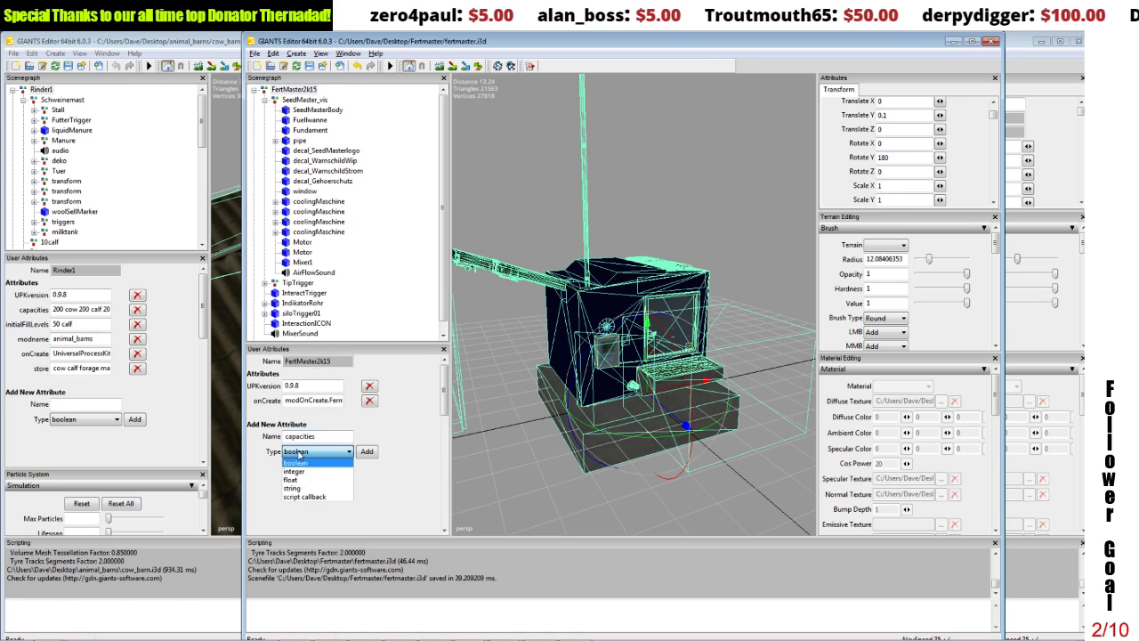
{"action": "left_click", "coordinate": [300, 491]}
{"action": "left_click", "coordinate": [367, 452]}
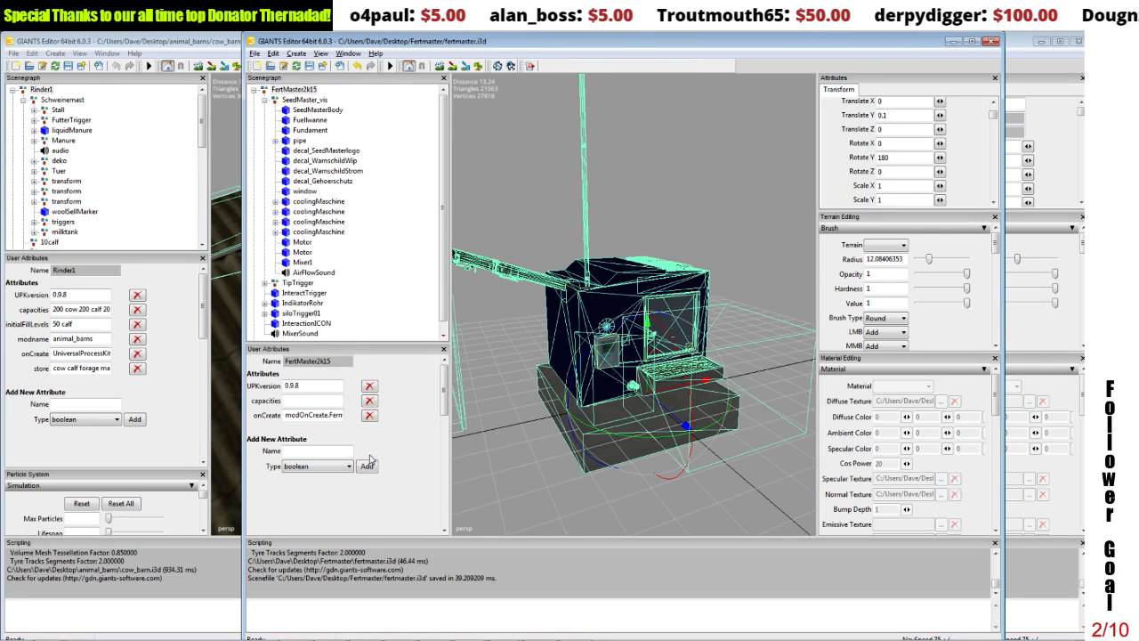
Step: Set the capacities attribute of FertMaster2k15 to "200000 fertilizer 50000 manure 50000 liquidManure 50000 compost"
{"action": "left_click", "coordinate": [312, 400]}
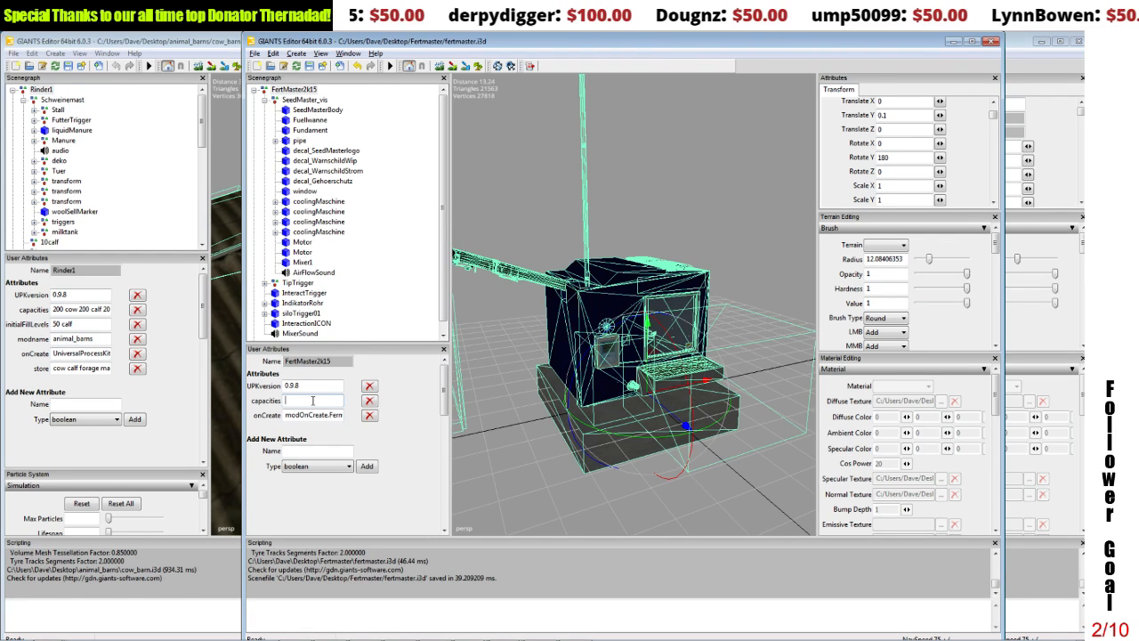
{"action": "type", "text": "20"}
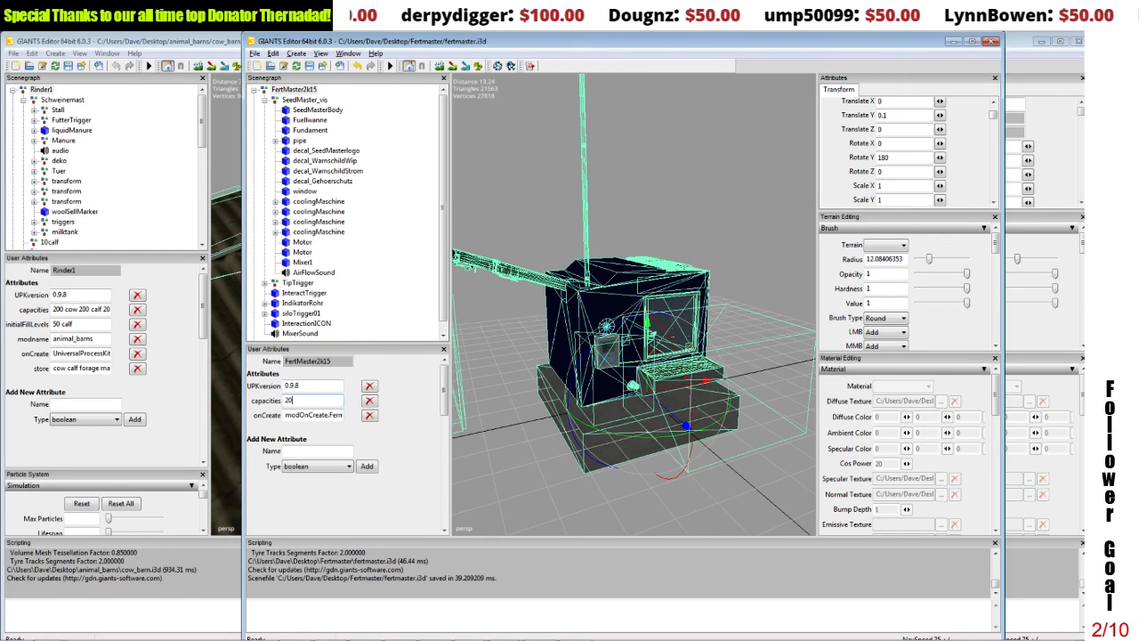
{"action": "type", "text": "0000"}
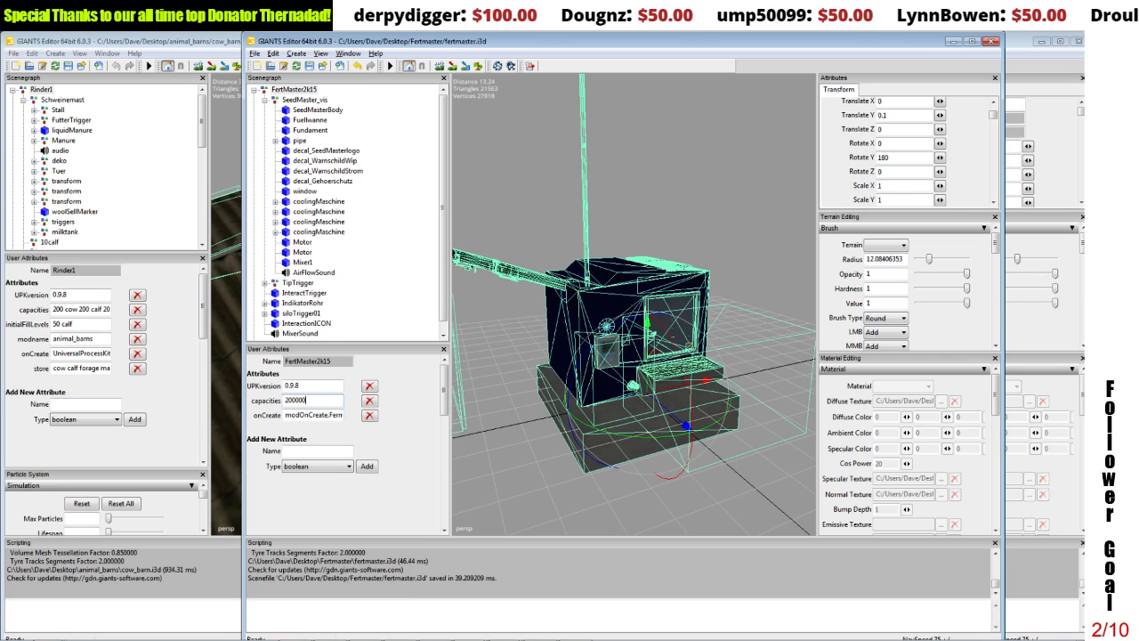
{"action": "type", "text": " fert"}
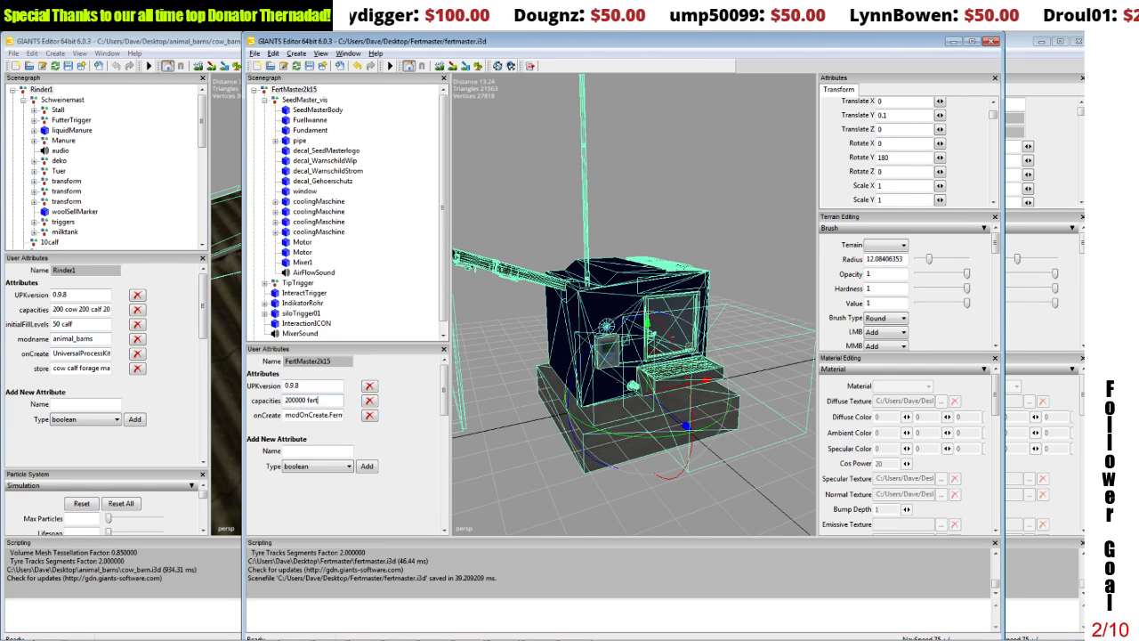
{"action": "type", "text": "ilizer"}
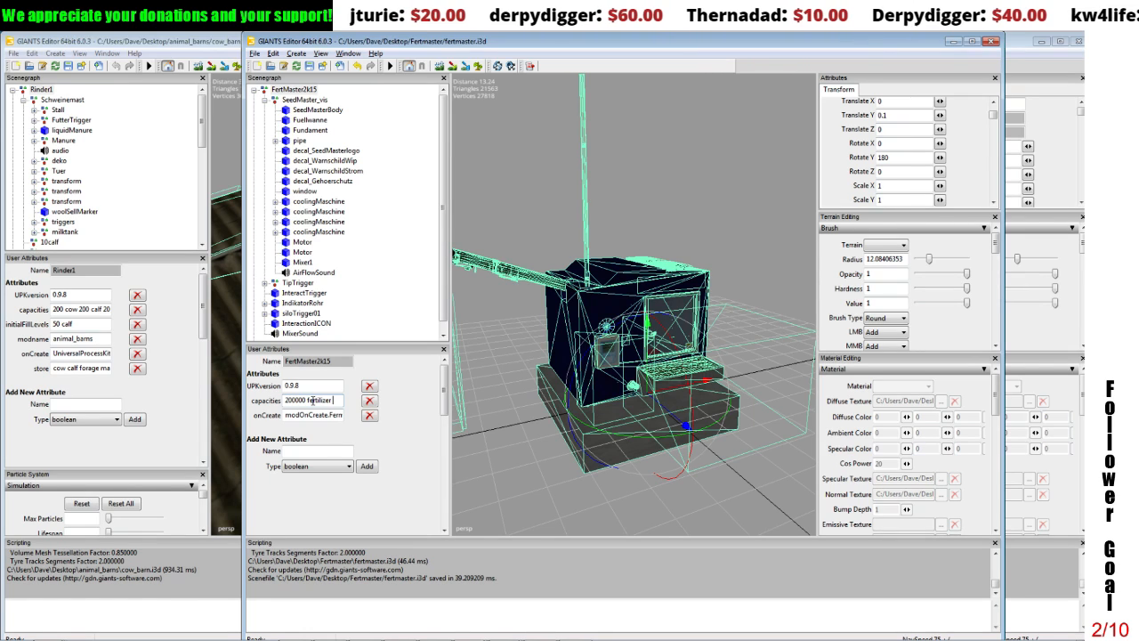
{"action": "type", "text": "5"}
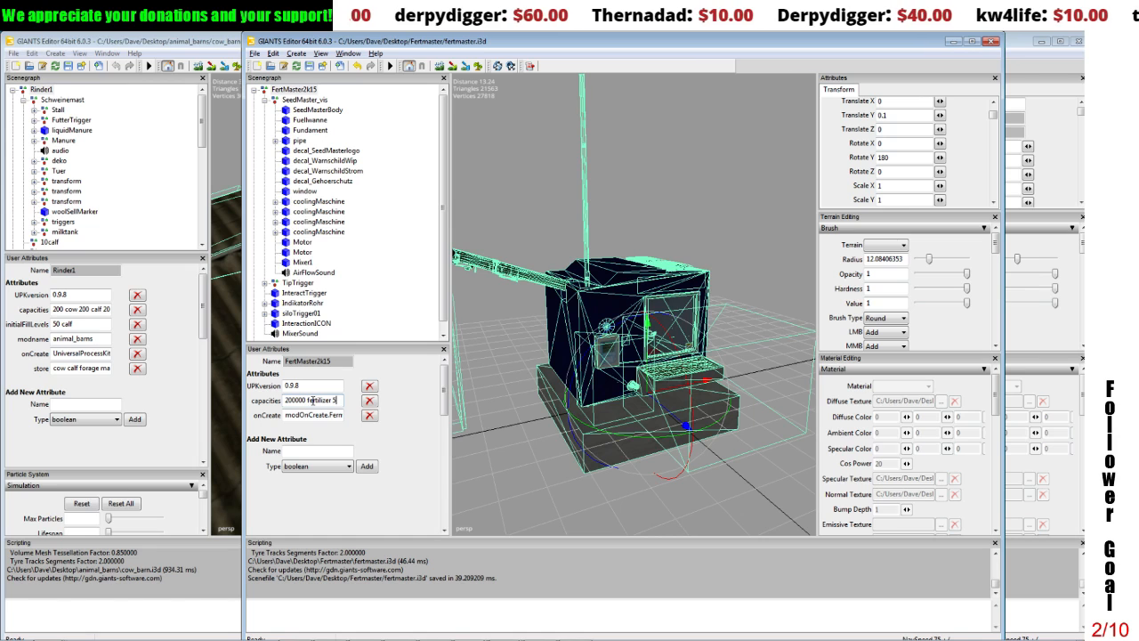
{"action": "type", "text": "000"}
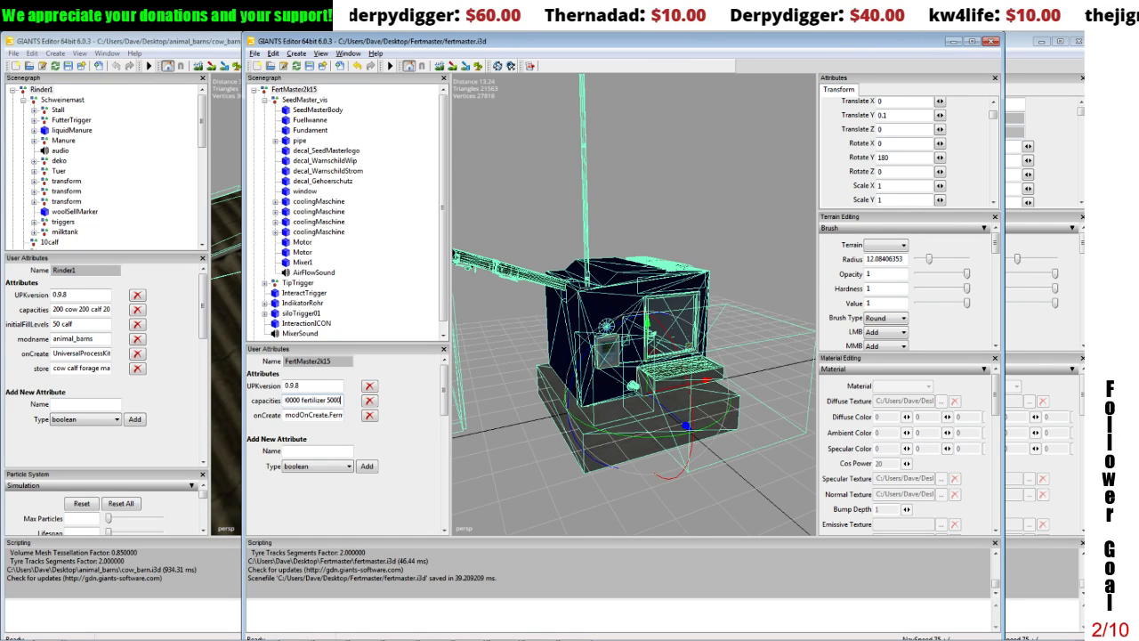
{"action": "type", "text": "0 manure"}
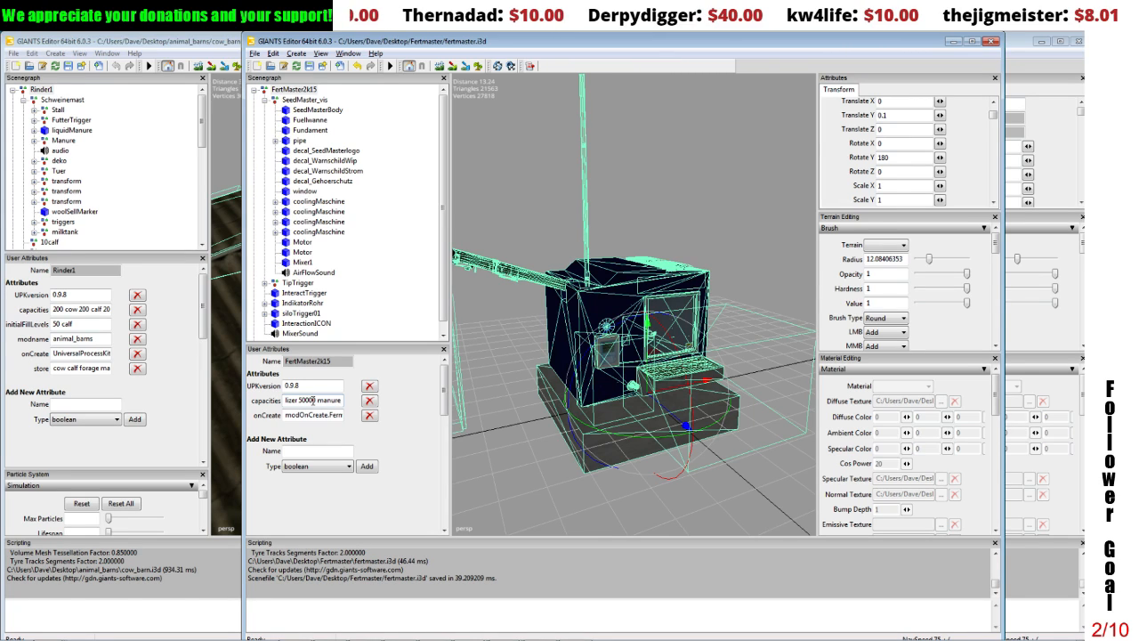
{"action": "type", "text": " 50000"}
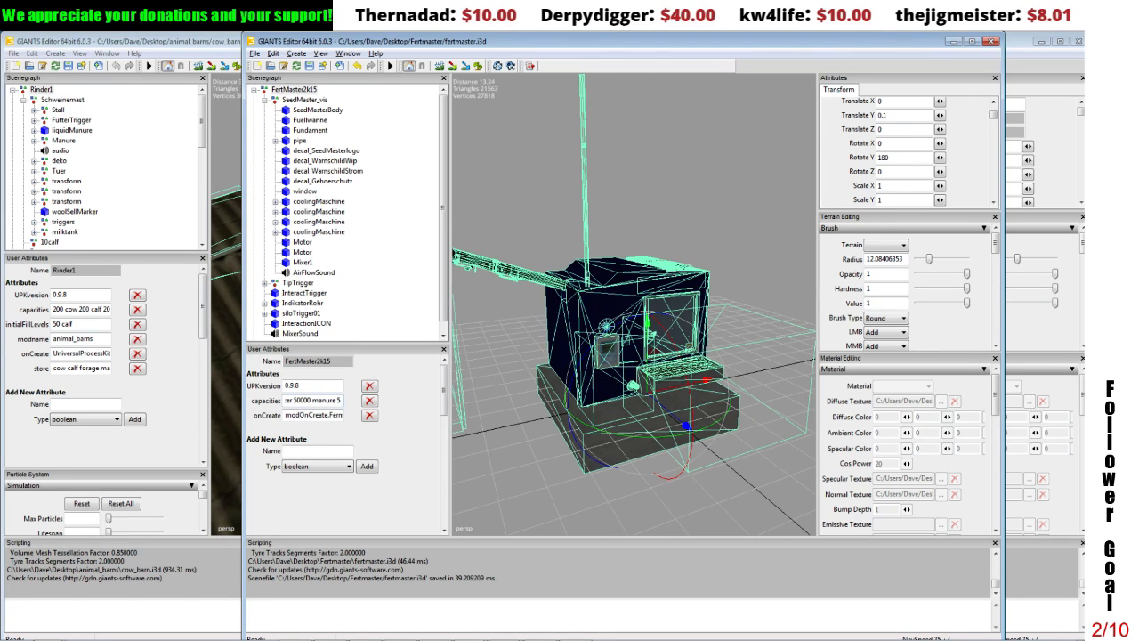
{"action": "type", "text": " liq"}
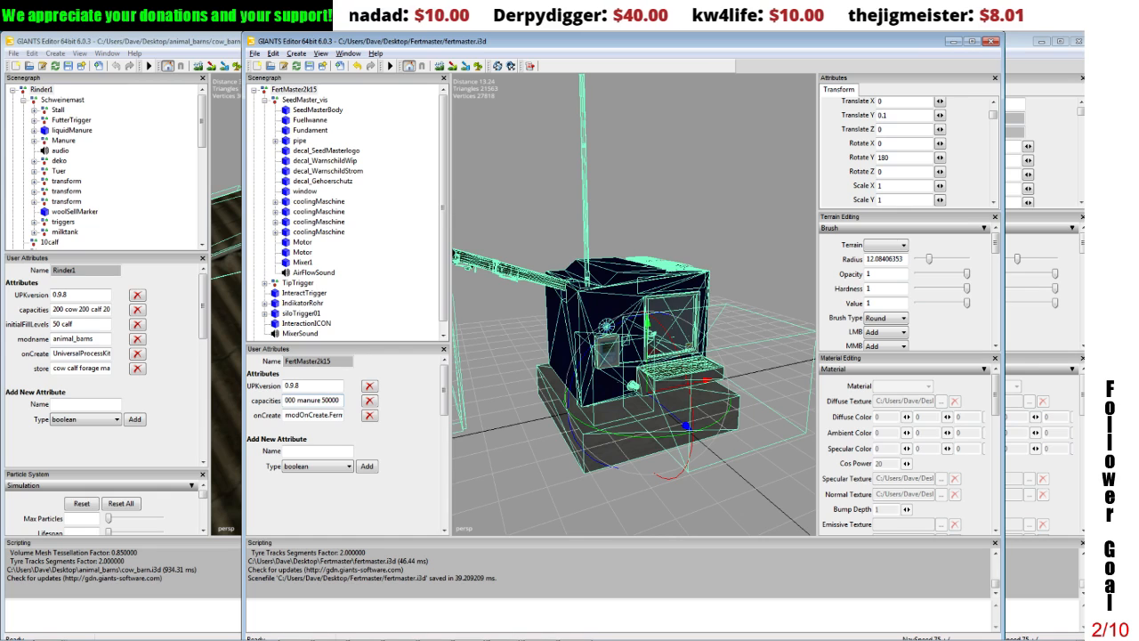
{"action": "type", "text": "uid"}
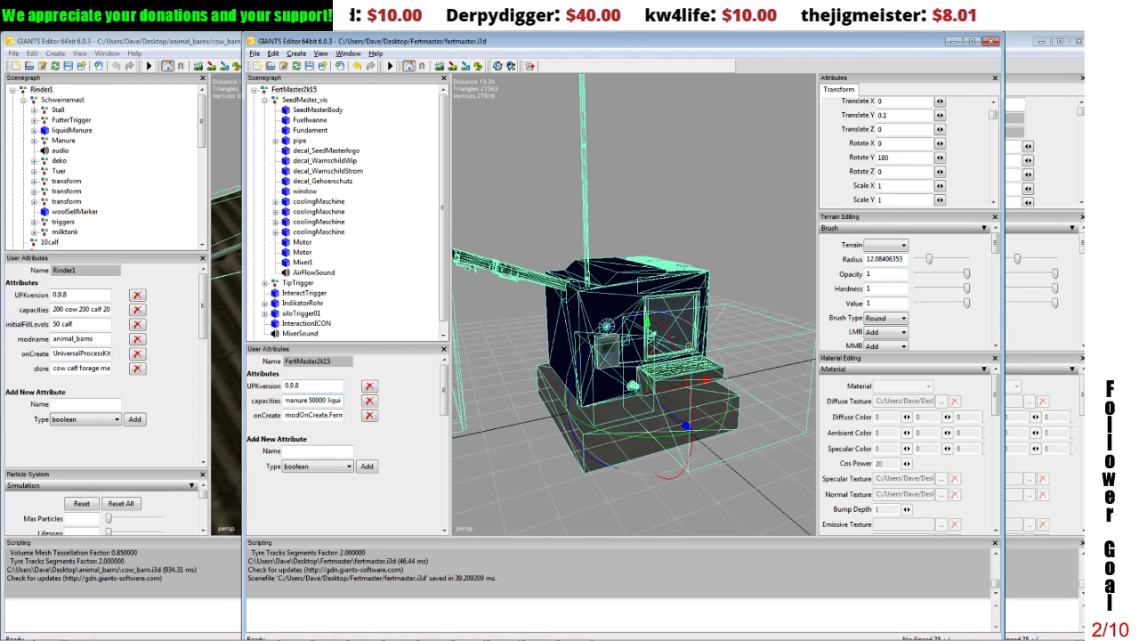
{"action": "type", "text": "Manure"}
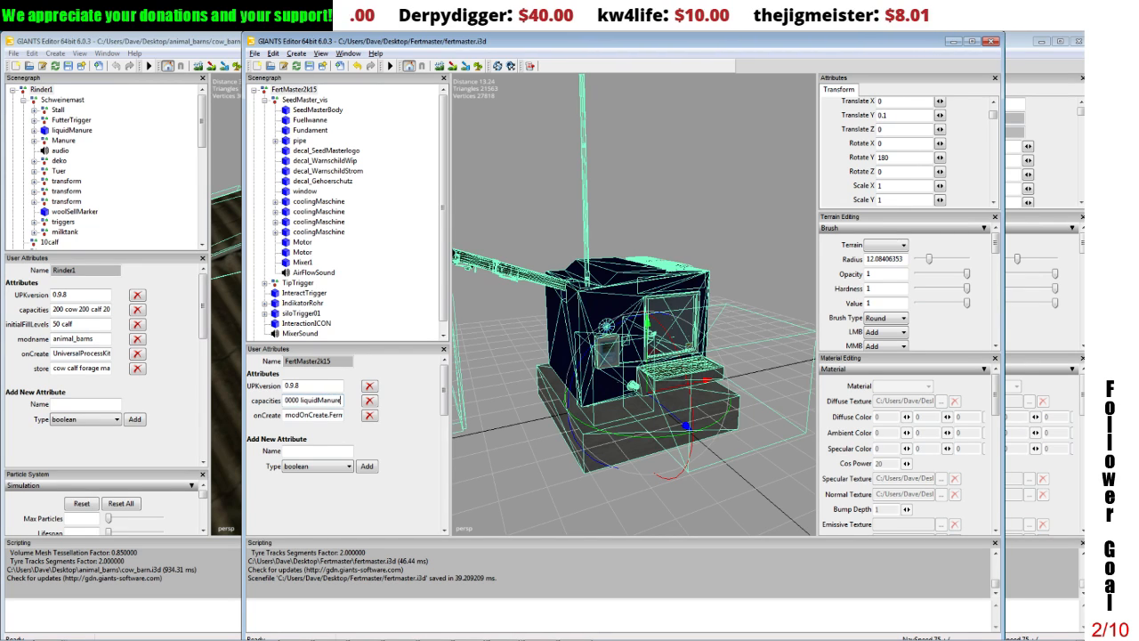
{"action": "type", "text": " 50000"}
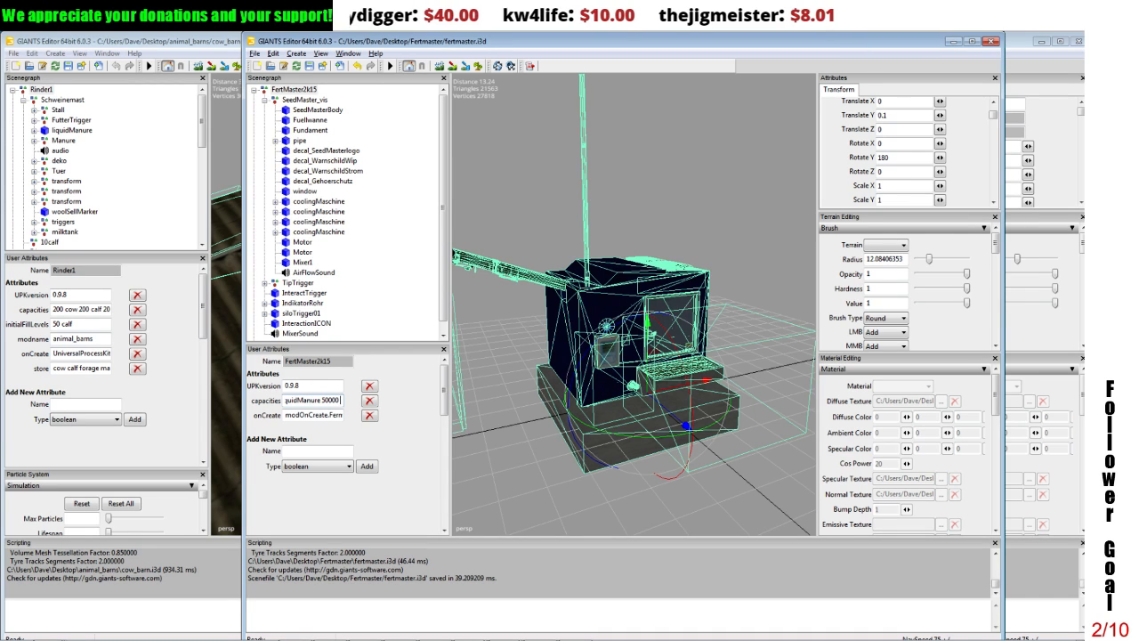
{"action": "type", "text": " co"}
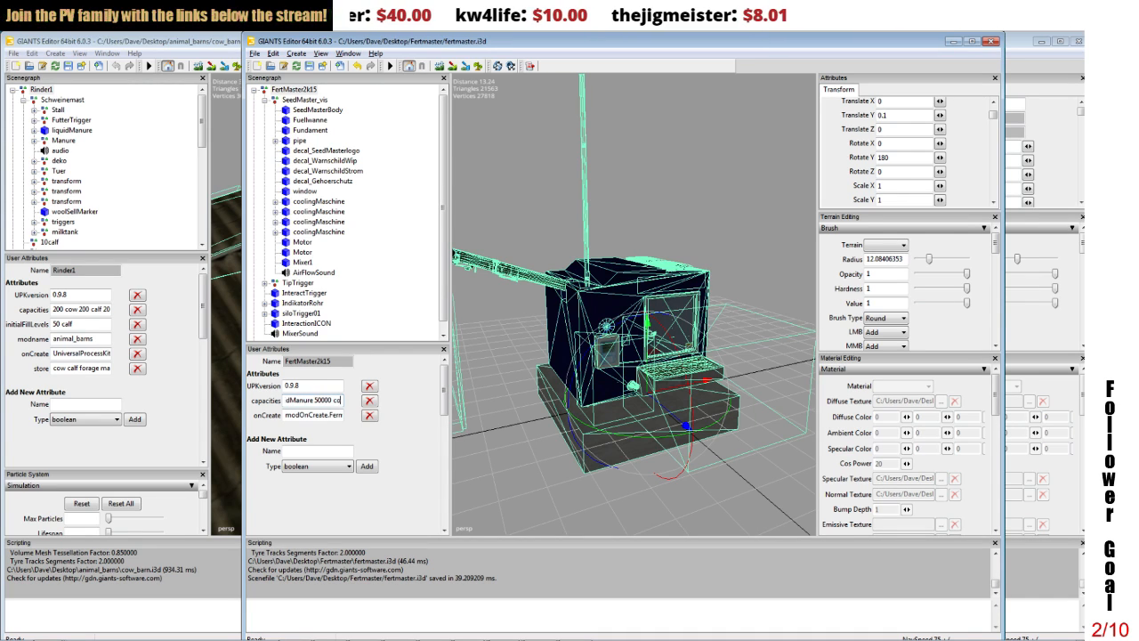
{"action": "type", "text": "mpost"}
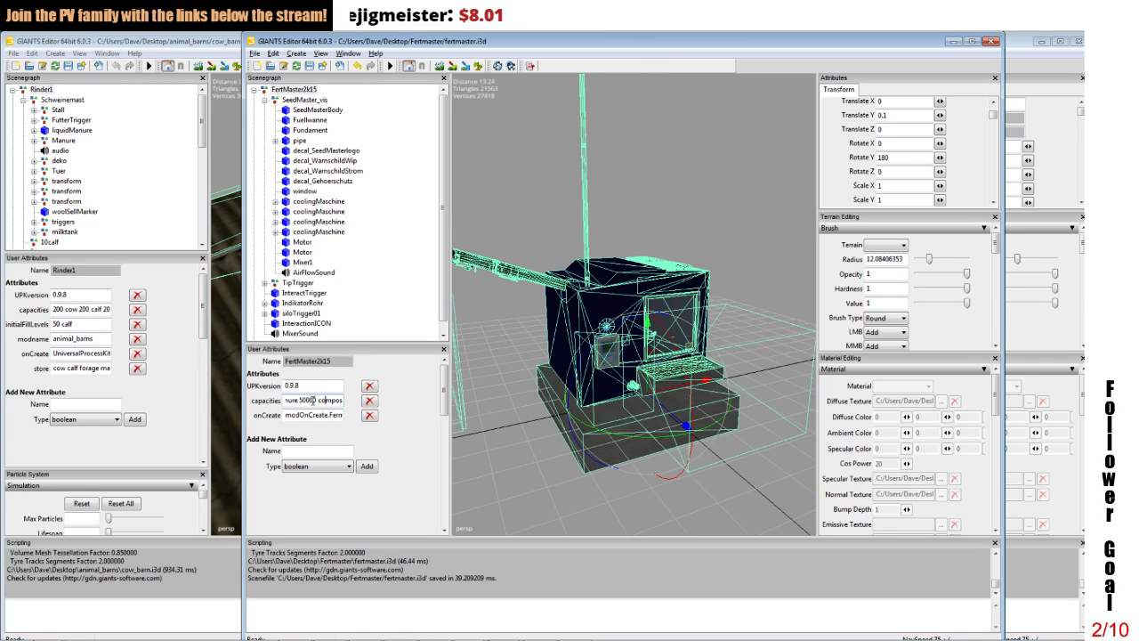
{"action": "key", "text": "Right"}
{"action": "key", "text": "Right"}
{"action": "key", "text": "Right"}
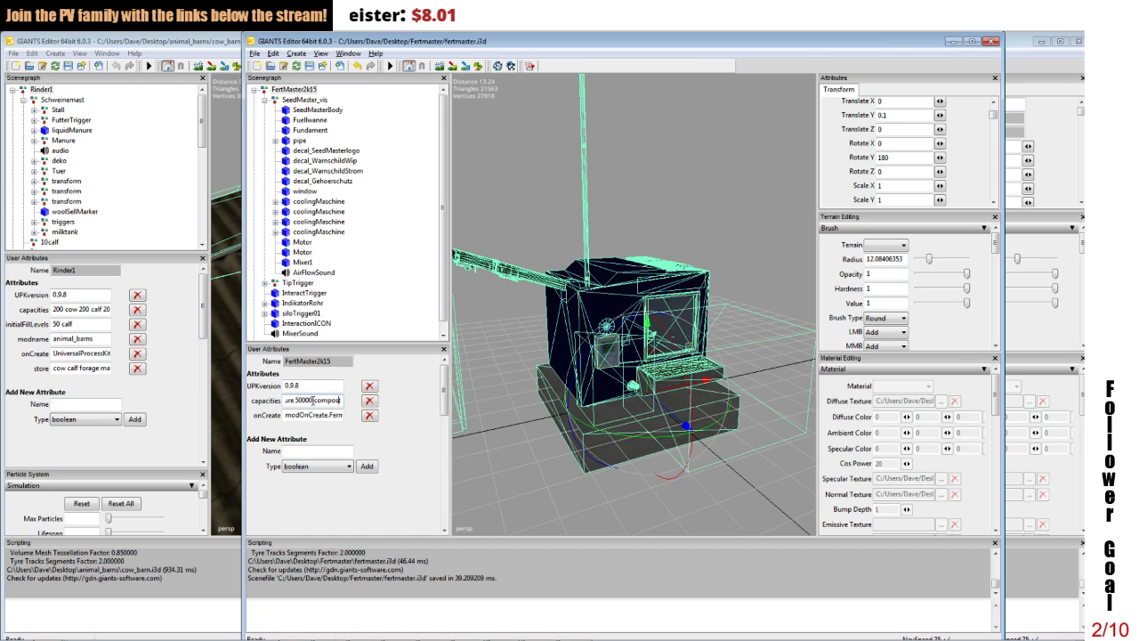
{"action": "type", "text": "200000 fertilizer 500"}
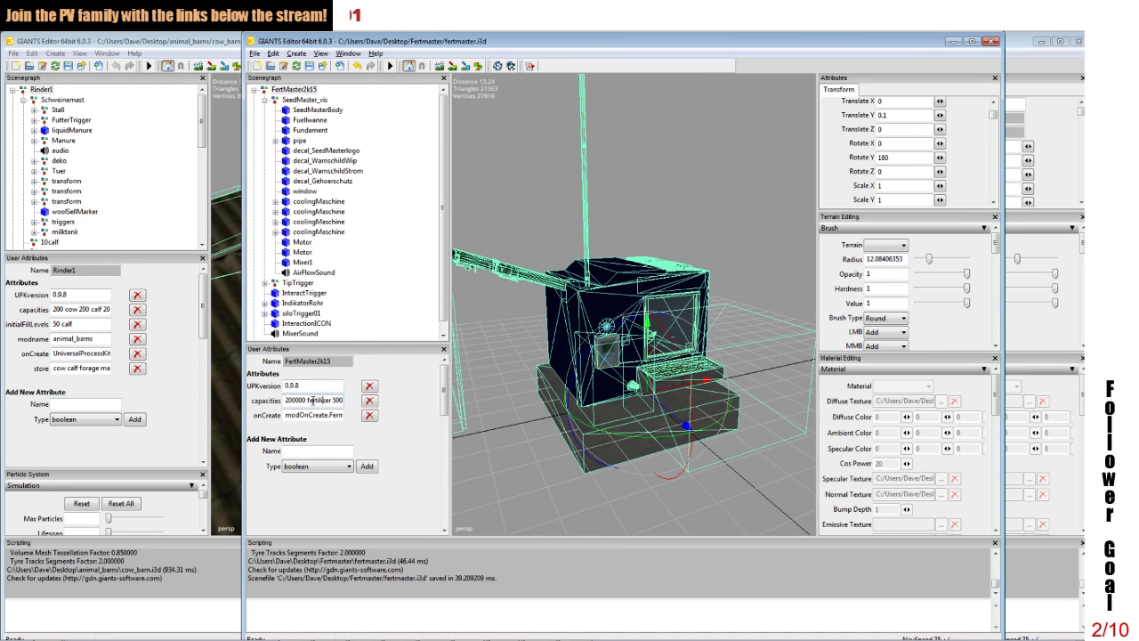
{"action": "key", "text": "BackSpace"}
{"action": "key", "text": "BackSpace"}
{"action": "key", "text": "BackSpace"}
{"action": "key", "text": "BackSpace"}
{"action": "key", "text": "BackSpace"}
{"action": "key", "text": "BackSpace"}
{"action": "key", "text": "BackSpace"}
{"action": "key", "text": "BackSpace"}
{"action": "key", "text": "BackSpace"}
{"action": "key", "text": "BackSpace"}
{"action": "key", "text": "BackSpace"}
{"action": "key", "text": "BackSpace"}
{"action": "key", "text": "BackSpace"}
{"action": "key", "text": "BackSpace"}
{"action": "key", "text": "BackSpace"}
{"action": "key", "text": "BackSpace"}
{"action": "key", "text": "BackSpace"}
{"action": "key", "text": "BackSpace"}
{"action": "key", "text": "BackSpace"}
{"action": "key", "text": "BackSpace"}
{"action": "left_click", "coordinate": [317, 452]}
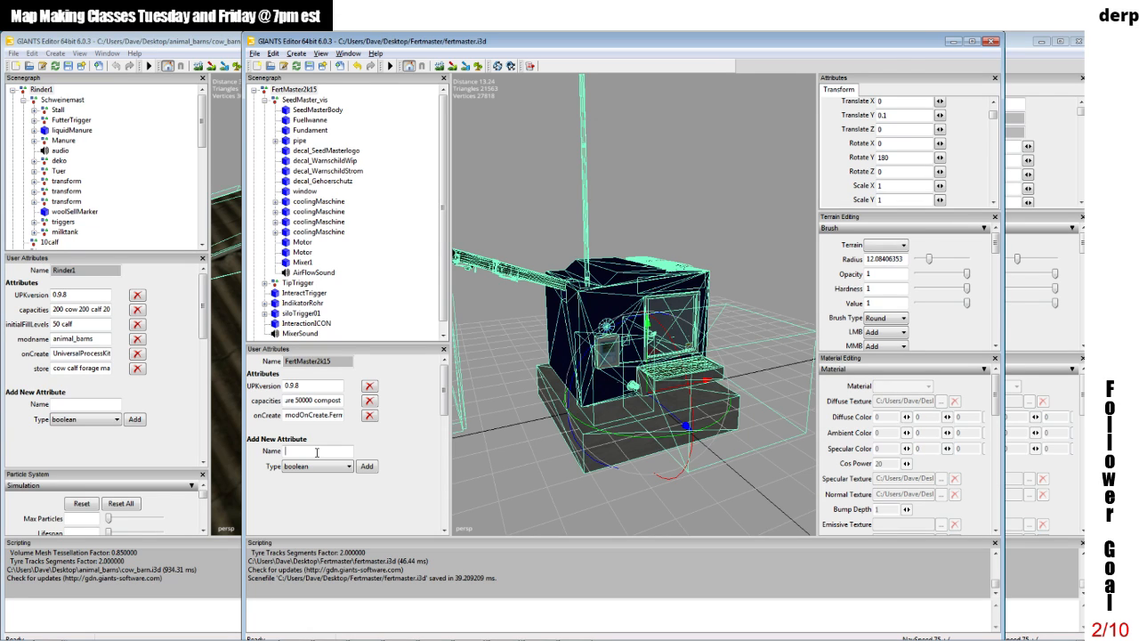
Step: Add a string user attribute named modname to the FertMaster2k15 group and set it to "Fertmaster"
{"action": "type", "text": "m"}
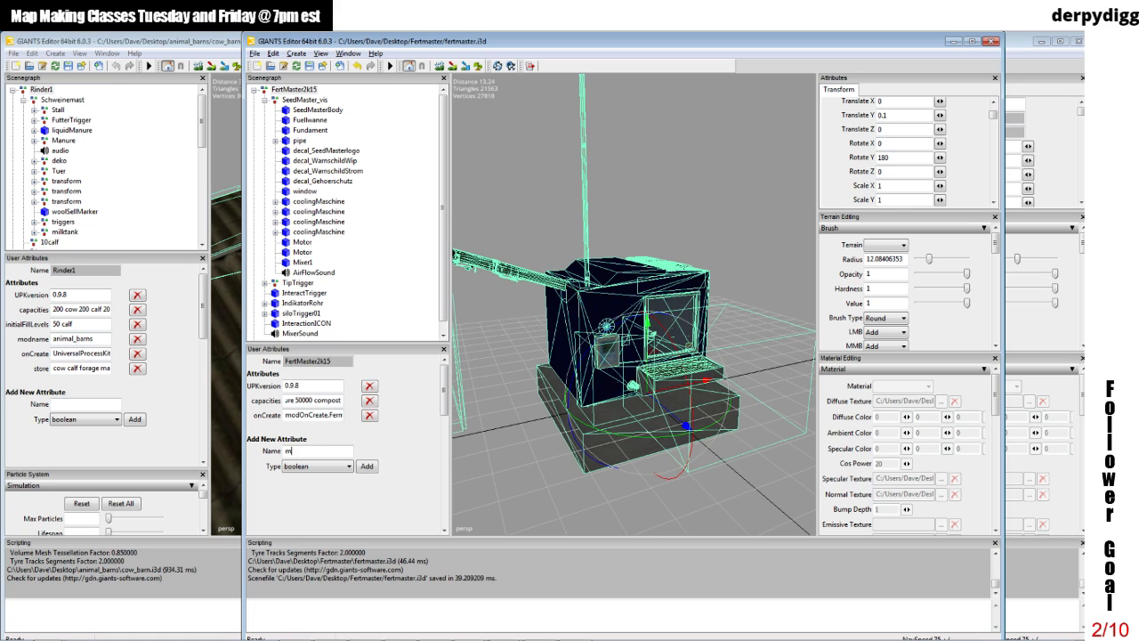
{"action": "type", "text": "odname"}
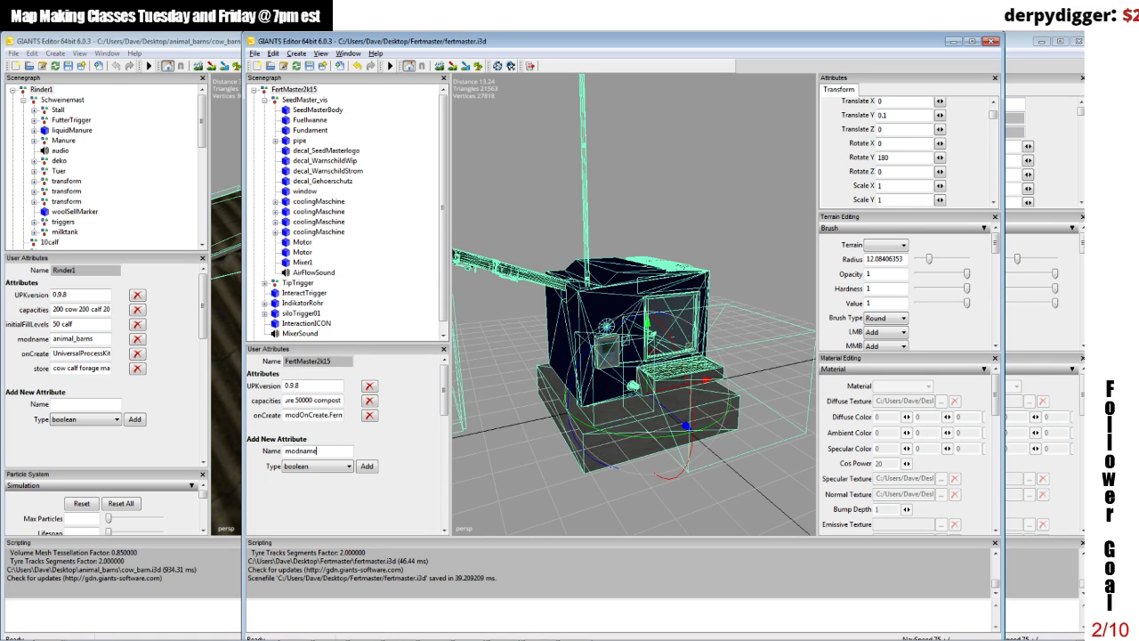
{"action": "left_click", "coordinate": [308, 466]}
{"action": "left_click", "coordinate": [307, 504]}
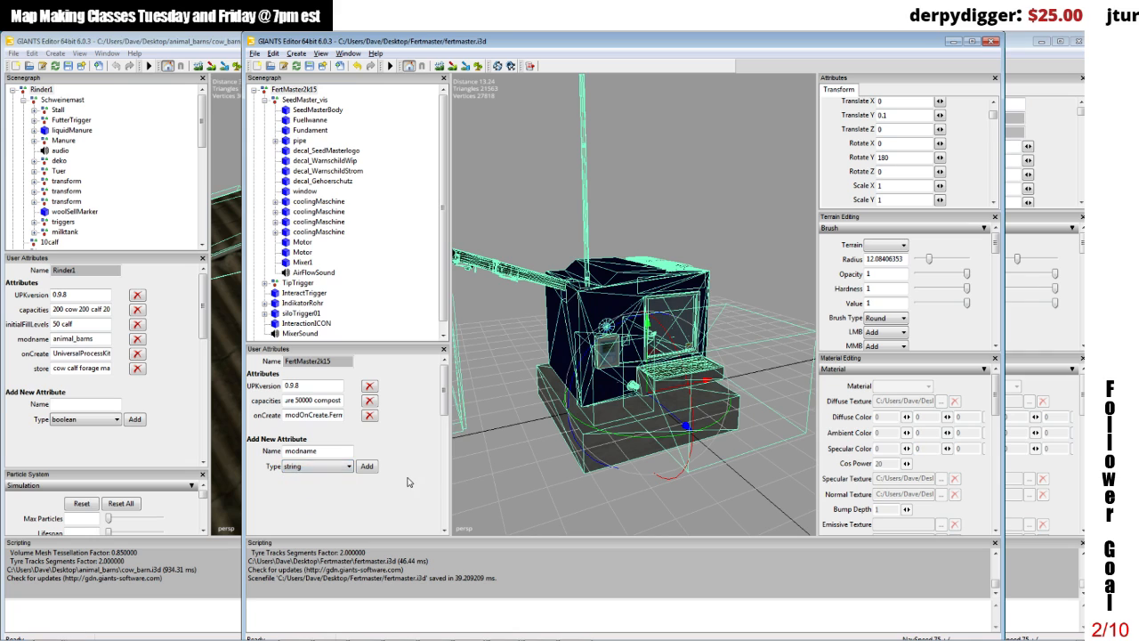
{"action": "left_click", "coordinate": [367, 466]}
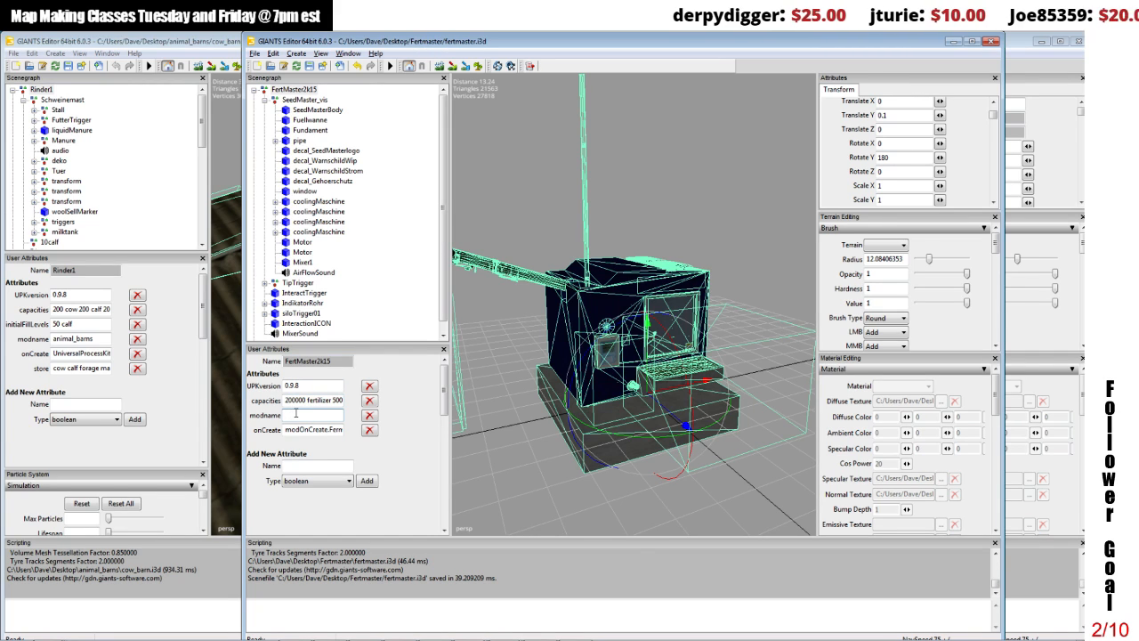
{"action": "type", "text": "Fertmast"}
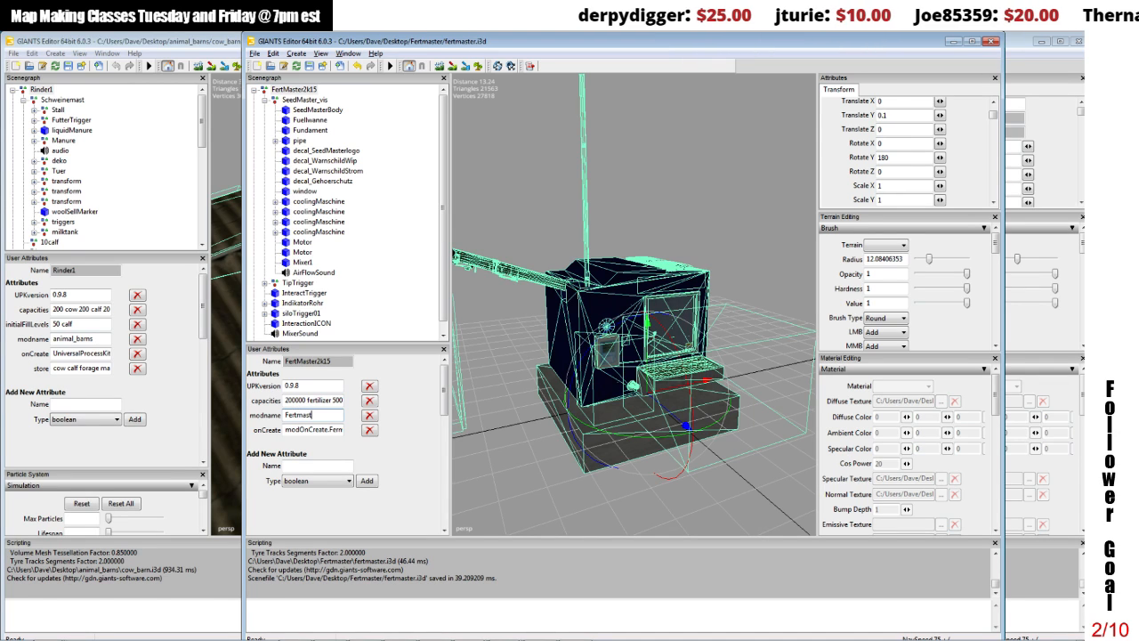
{"action": "type", "text": "er"}
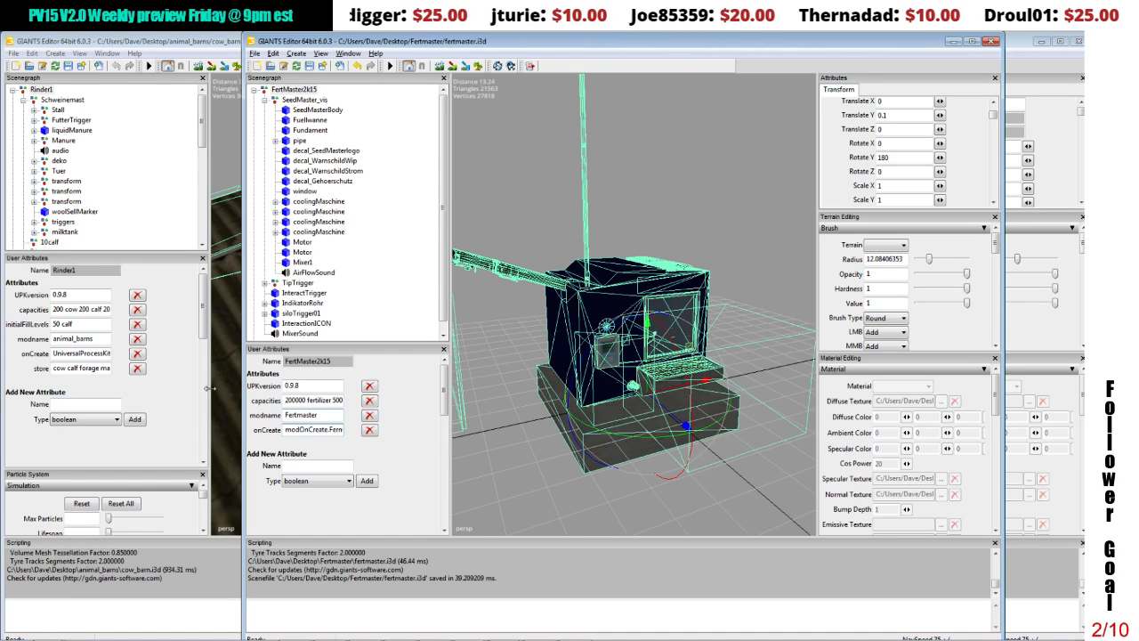
Step: Replace FertMaster2k15's onCreate value with UniversalProcessKit.onCreate, copied from the onCreate attribute of Rinder1 in the cow barn file
{"action": "left_click", "coordinate": [89, 353]}
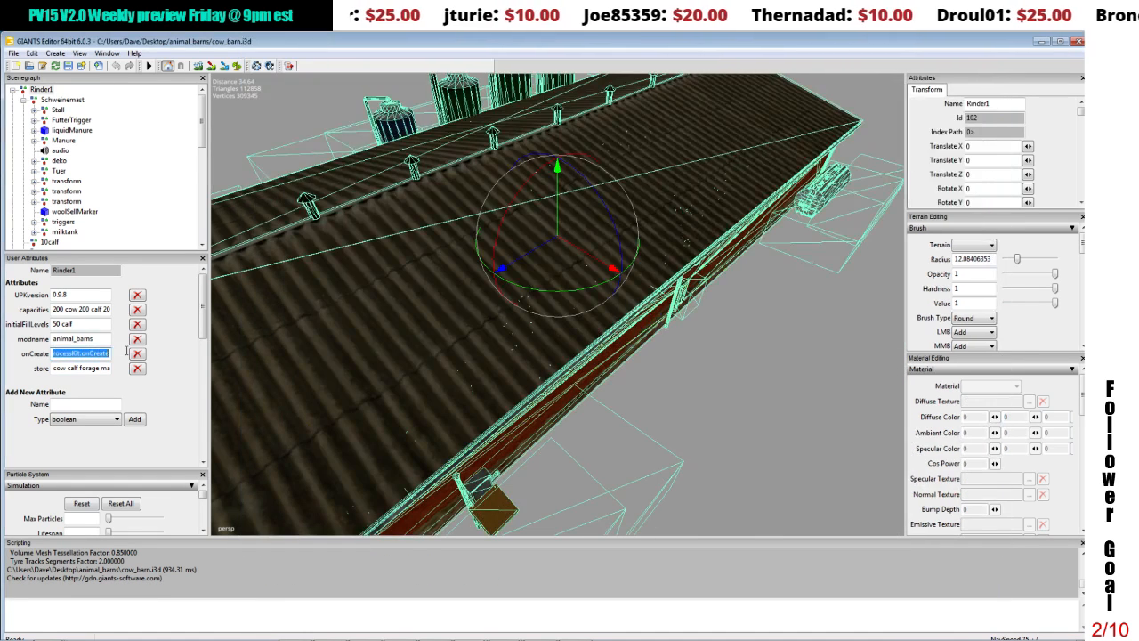
{"action": "right_click", "coordinate": [85, 355]}
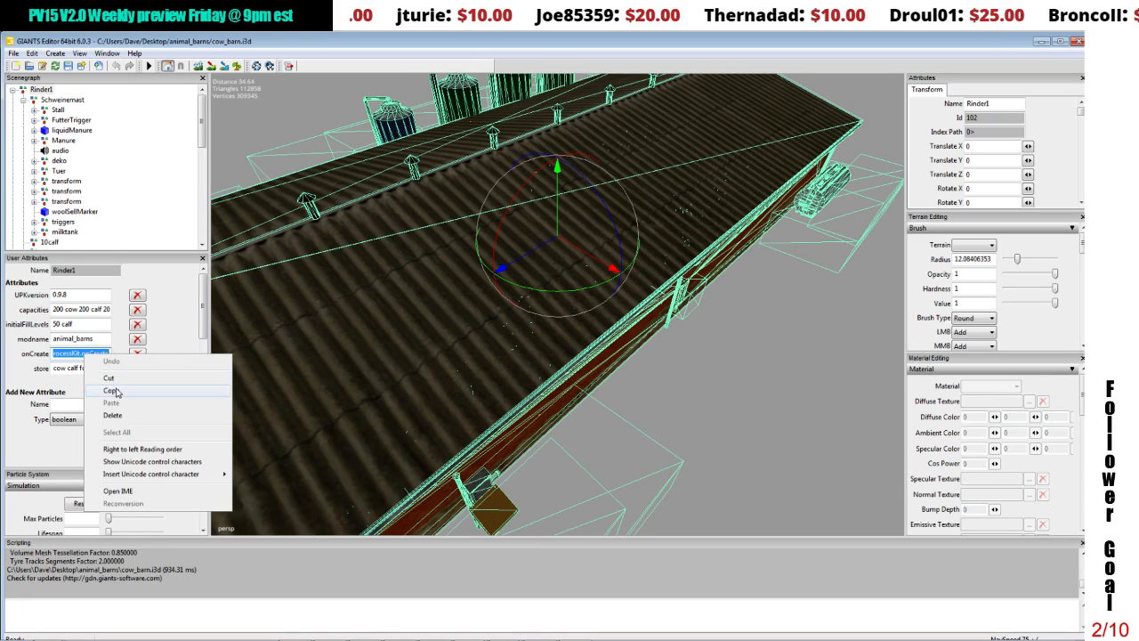
{"action": "left_click", "coordinate": [116, 392]}
{"action": "left_click", "coordinate": [473, 629]}
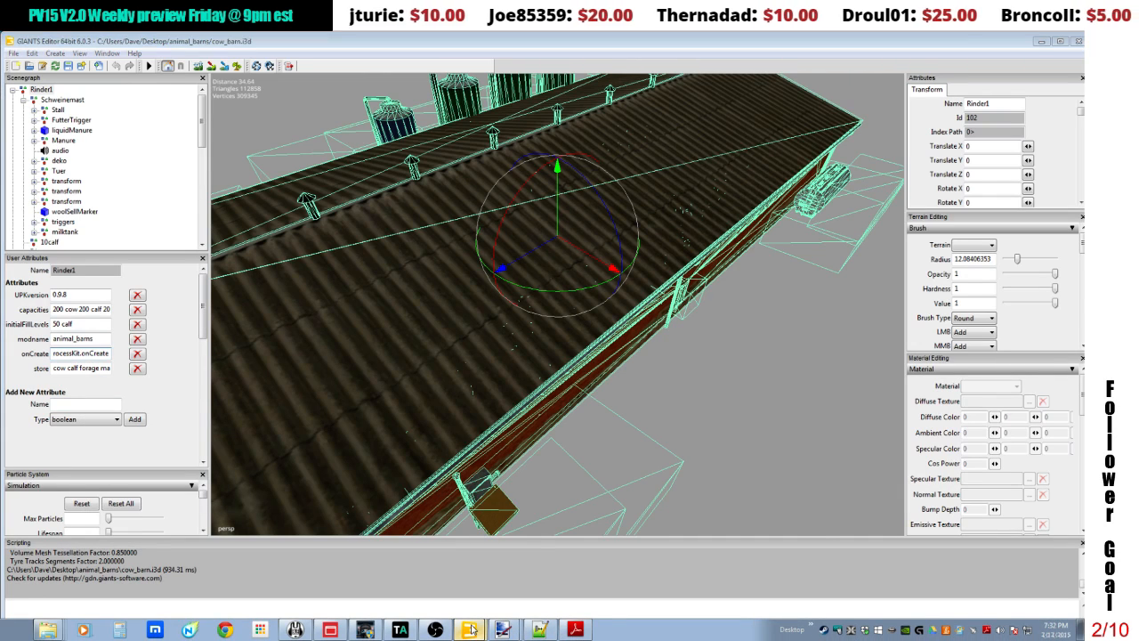
{"action": "left_click", "coordinate": [523, 593]}
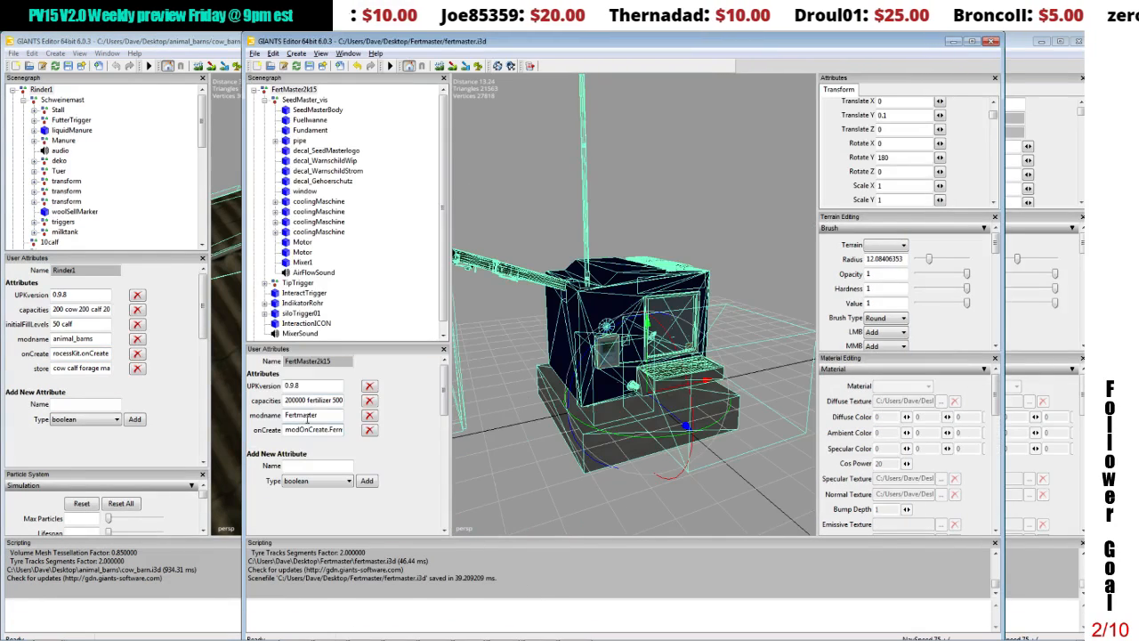
{"action": "left_click_drag", "start_coordinate": [284, 430], "coordinate": [347, 428]}
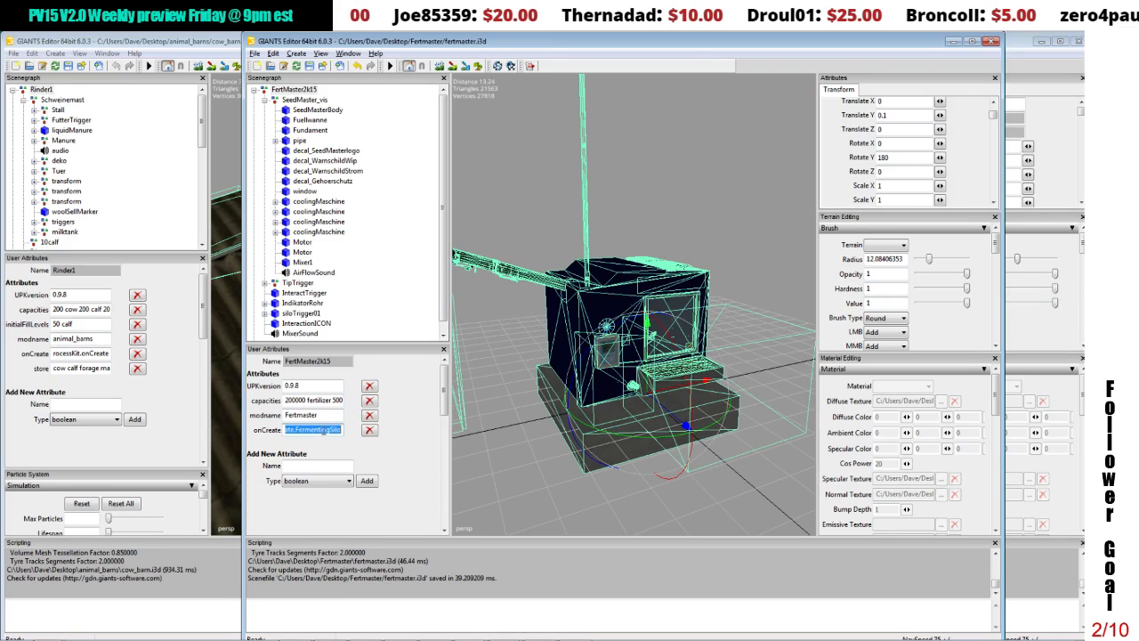
{"action": "right_click", "coordinate": [323, 432]}
{"action": "left_click", "coordinate": [347, 478]}
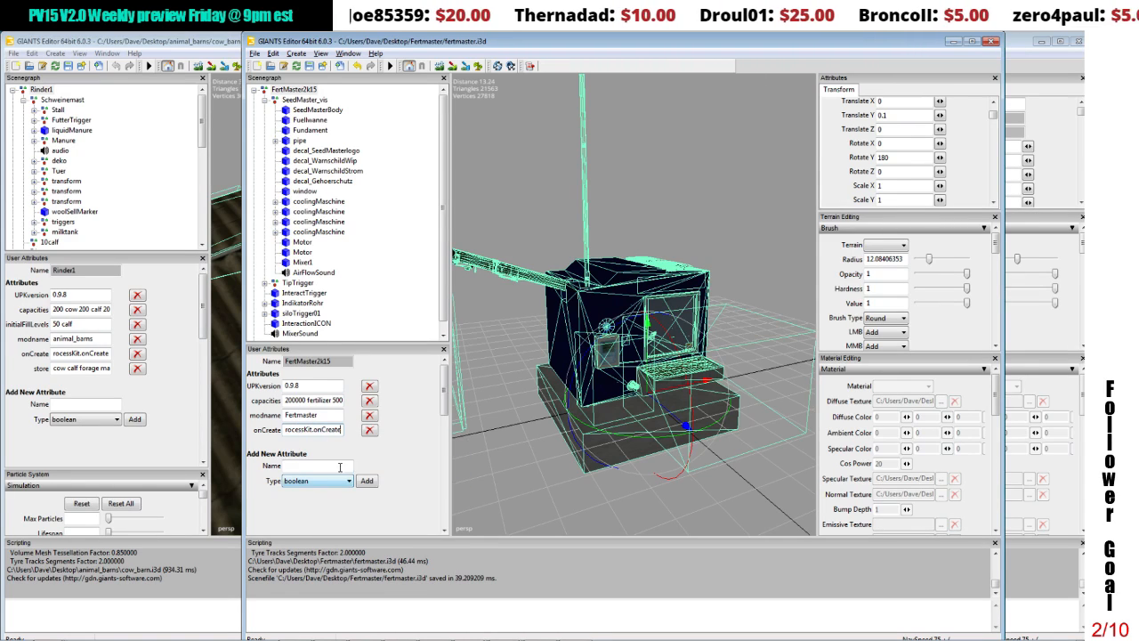
{"action": "left_click_drag", "start_coordinate": [339, 431], "coordinate": [249, 429]}
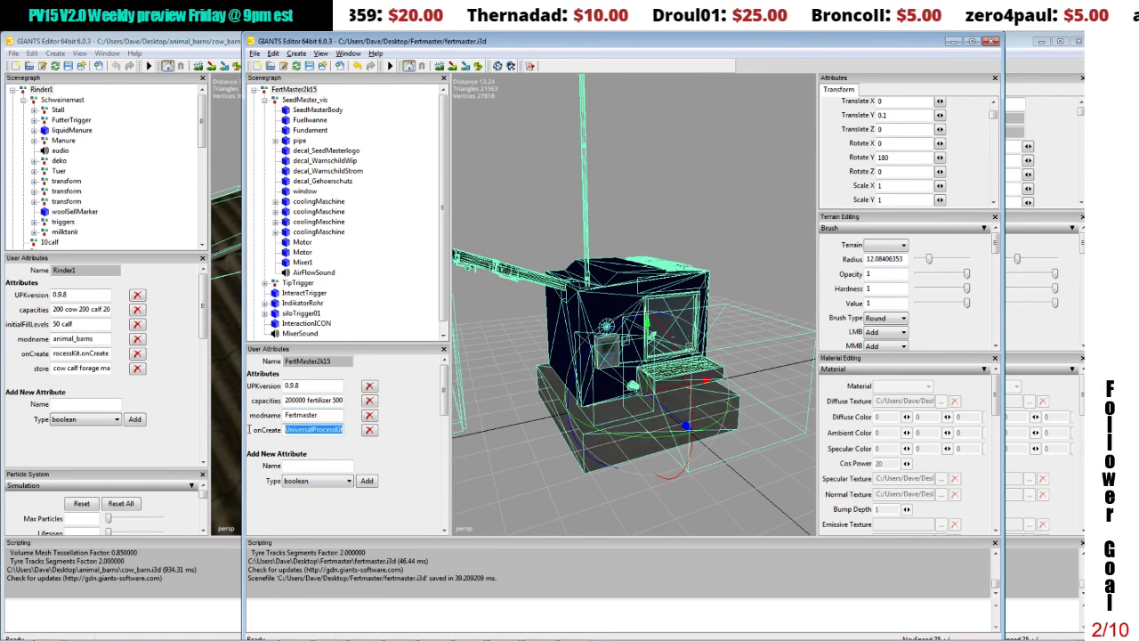
{"action": "left_click", "coordinate": [299, 467]}
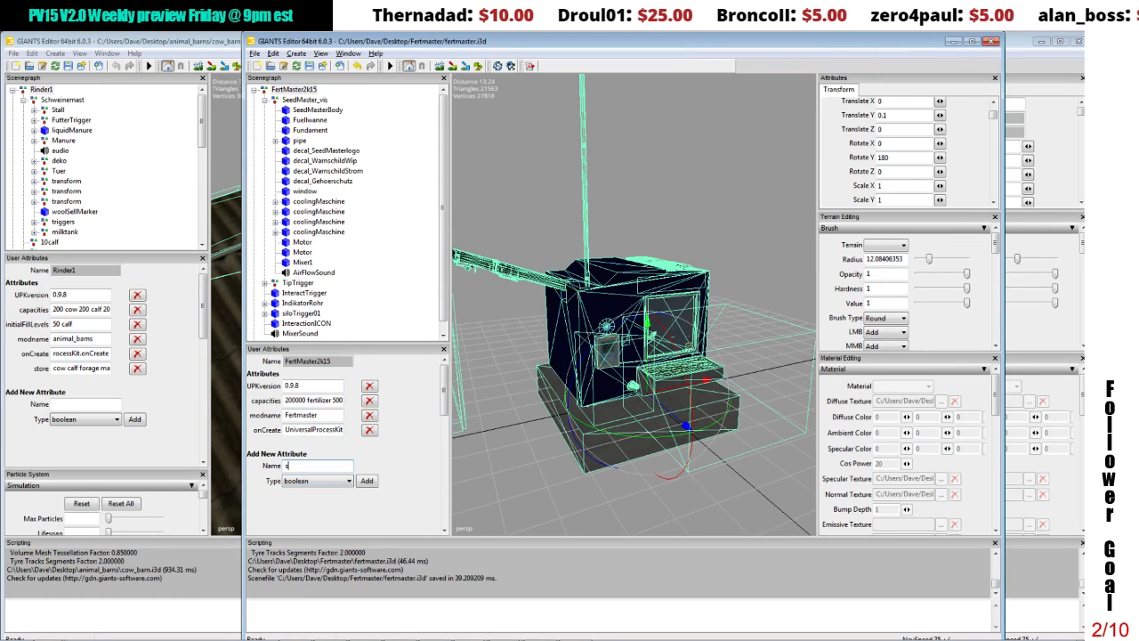
{"action": "type", "text": "store"}
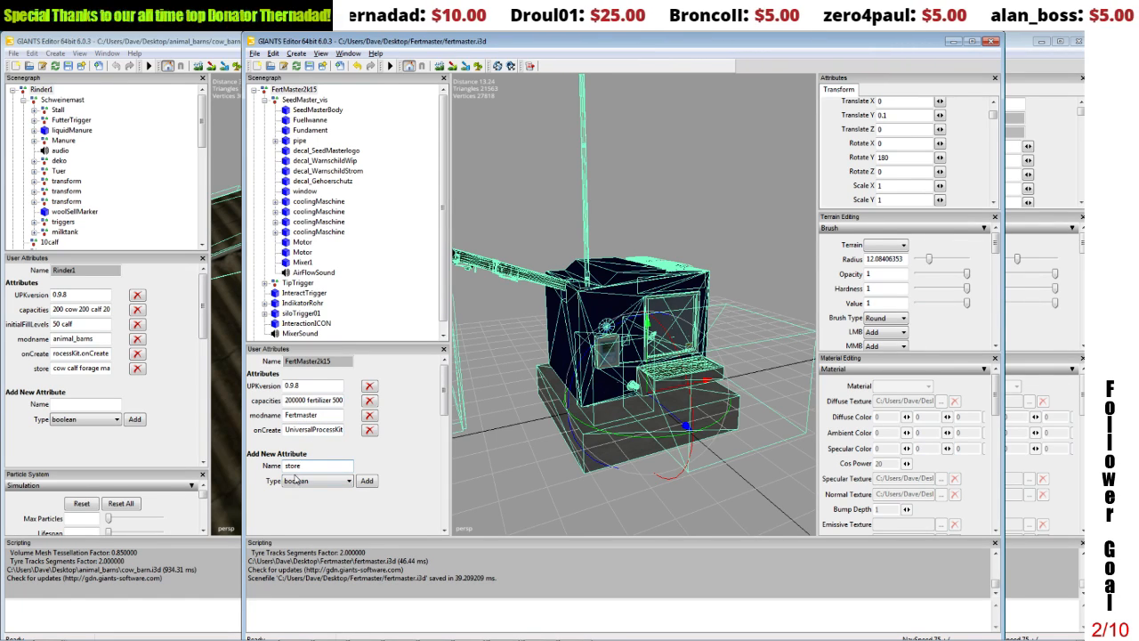
{"action": "left_click", "coordinate": [305, 480]}
{"action": "left_click", "coordinate": [315, 511]}
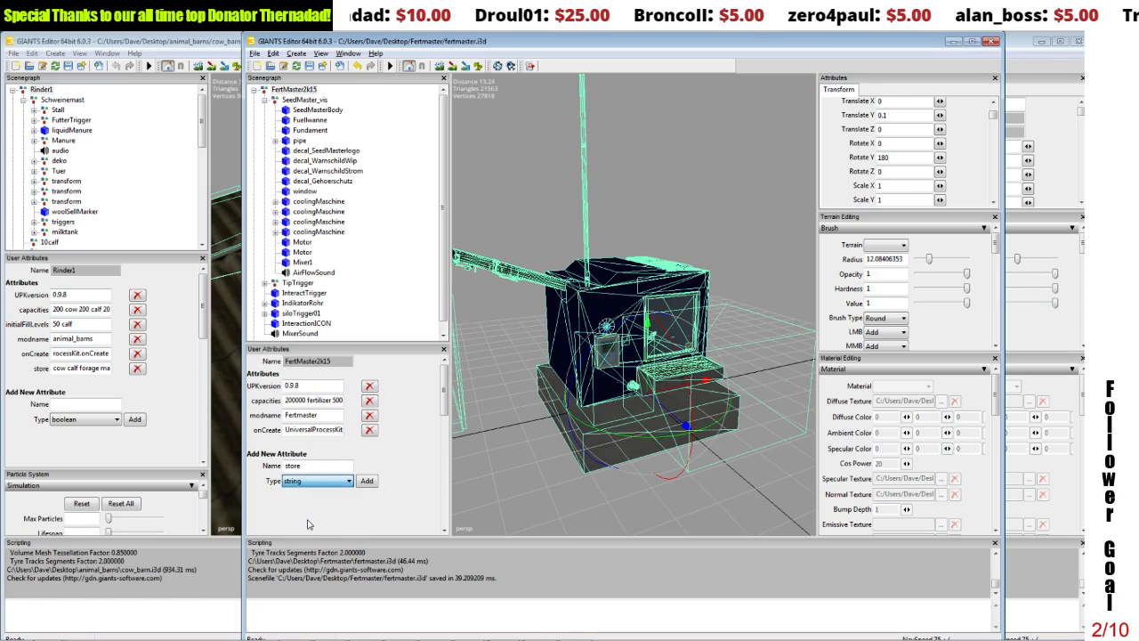
{"action": "left_click", "coordinate": [366, 481]}
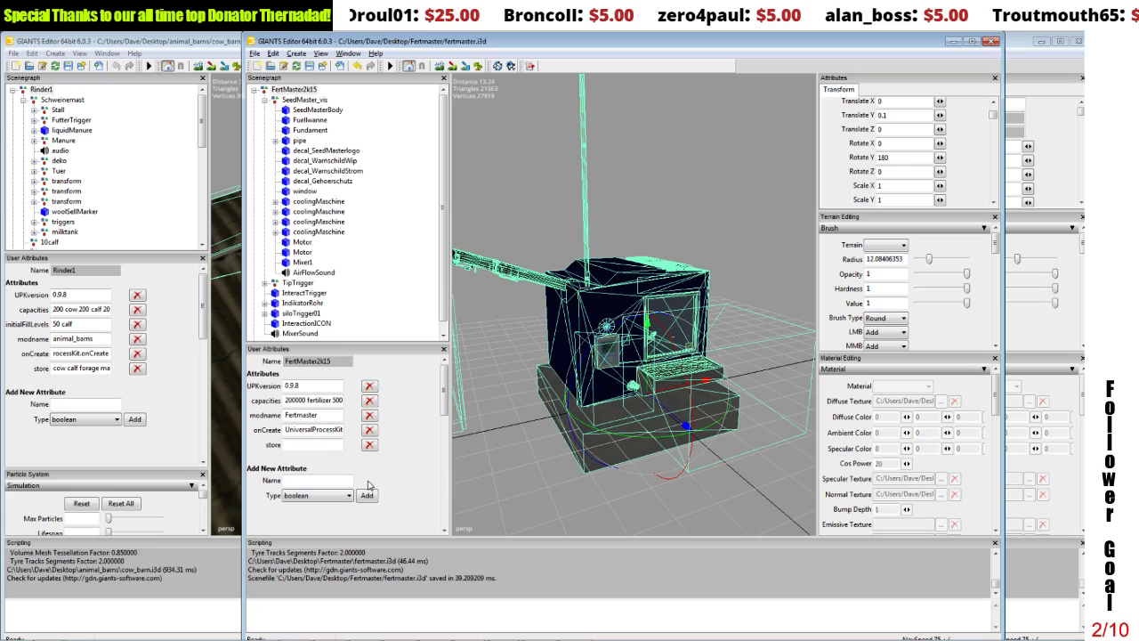
{"action": "left_click", "coordinate": [314, 446]}
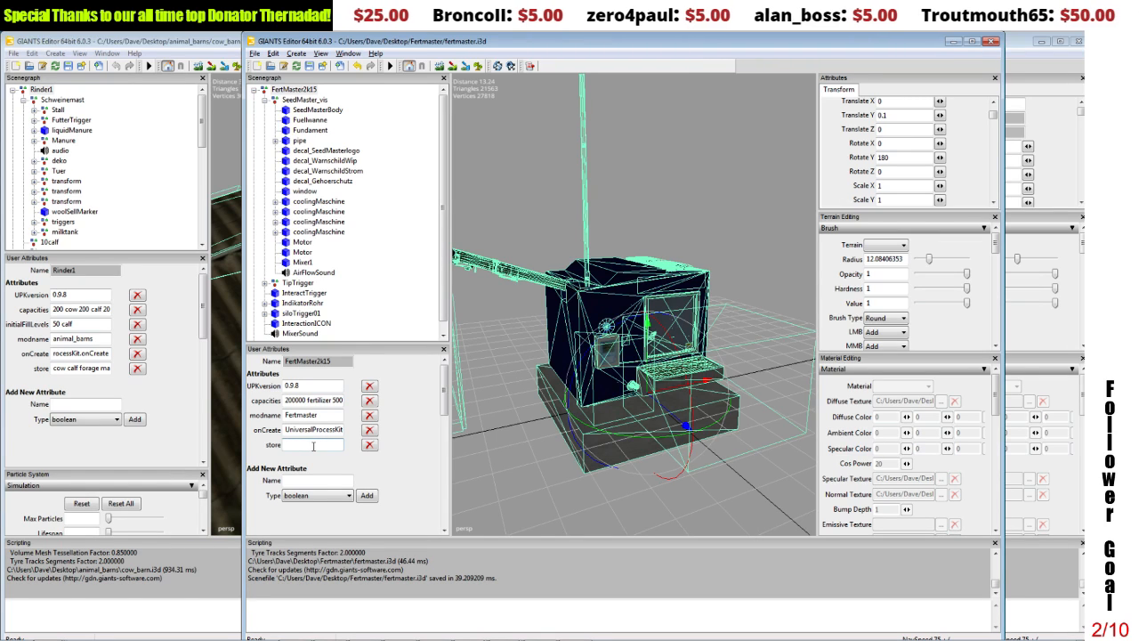
{"action": "left_click", "coordinate": [369, 444]}
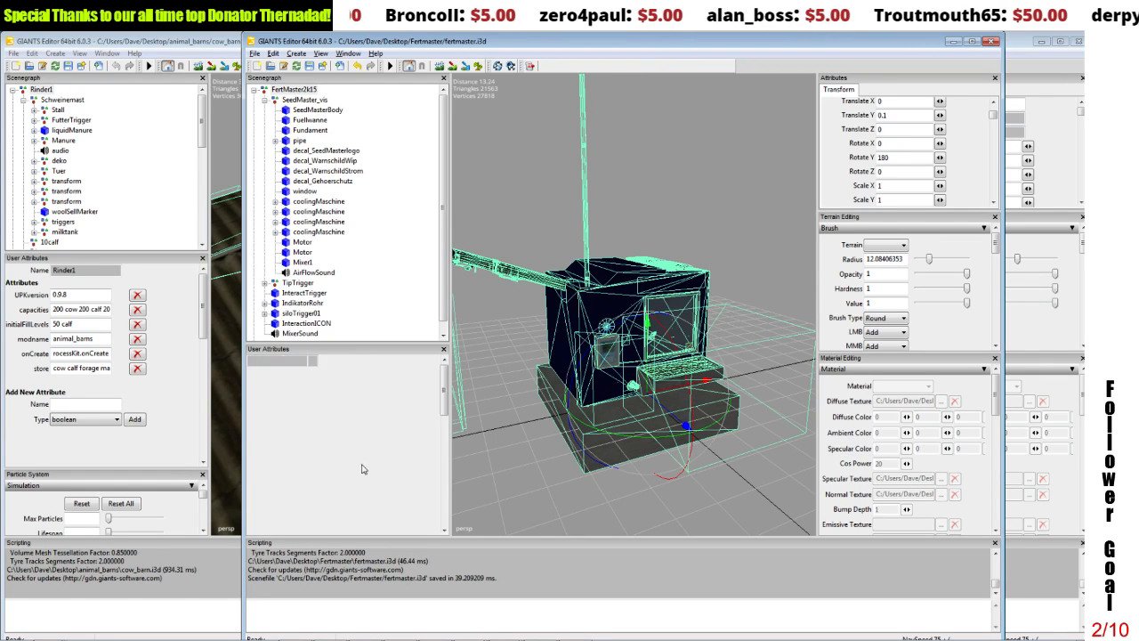
Step: Add a string user attribute named store to the FertMaster2k15 group
{"action": "left_click", "coordinate": [299, 465]}
{"action": "type", "text": "store"}
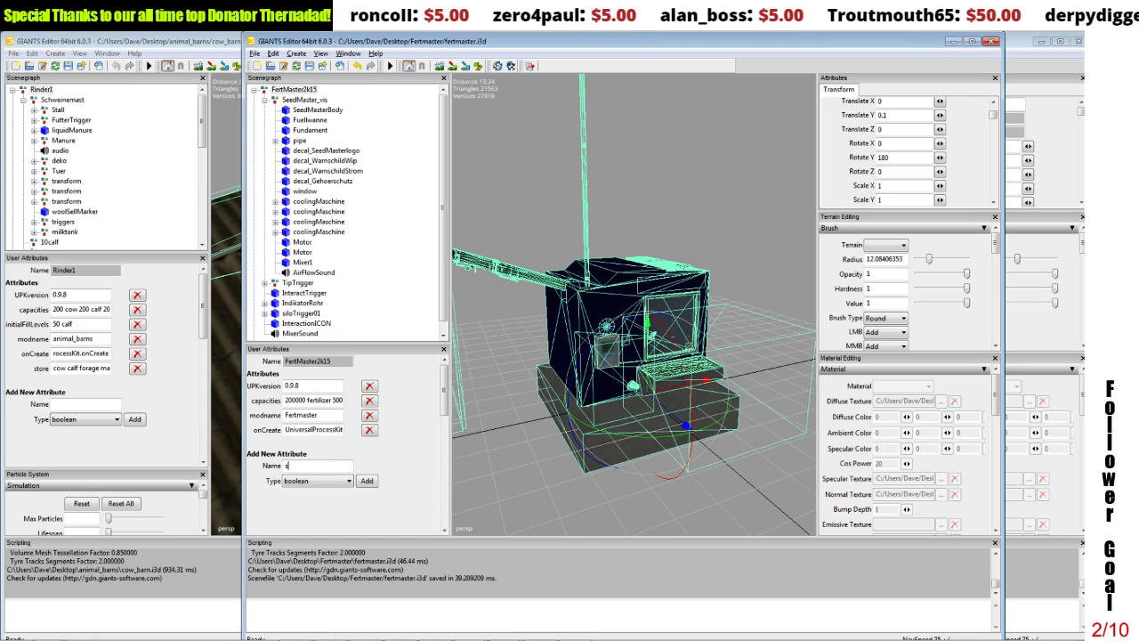
{"action": "left_click", "coordinate": [312, 480]}
{"action": "left_click", "coordinate": [309, 517]}
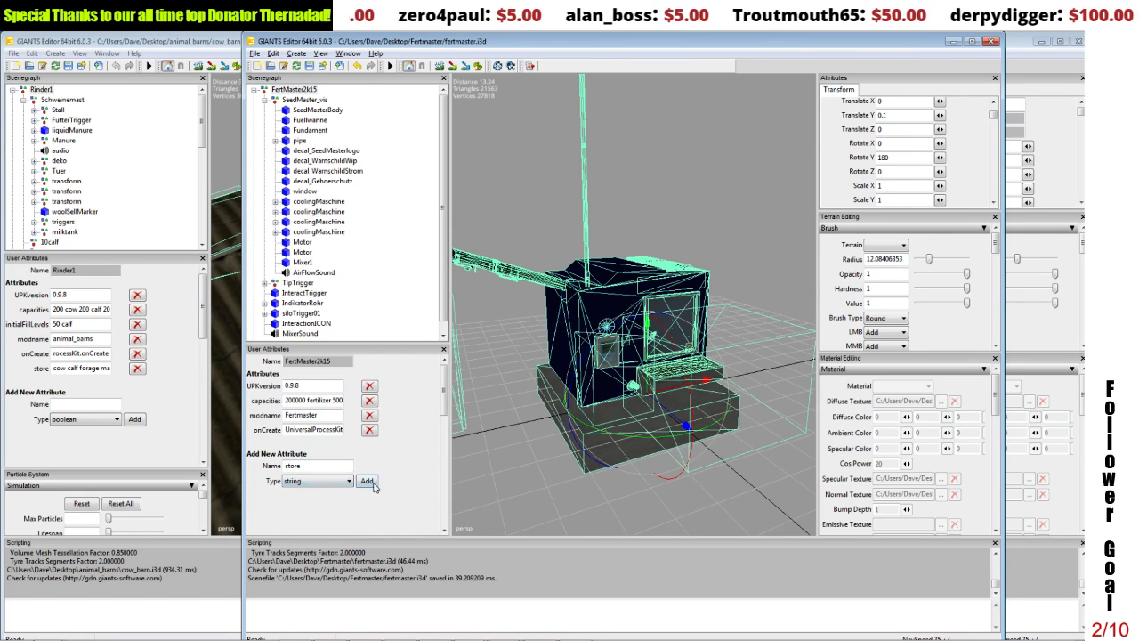
{"action": "left_click", "coordinate": [367, 481]}
Step: Set the store attribute of FertMaster2k15 to "fertilizer manure liquidManure compost"
{"action": "left_click", "coordinate": [312, 445]}
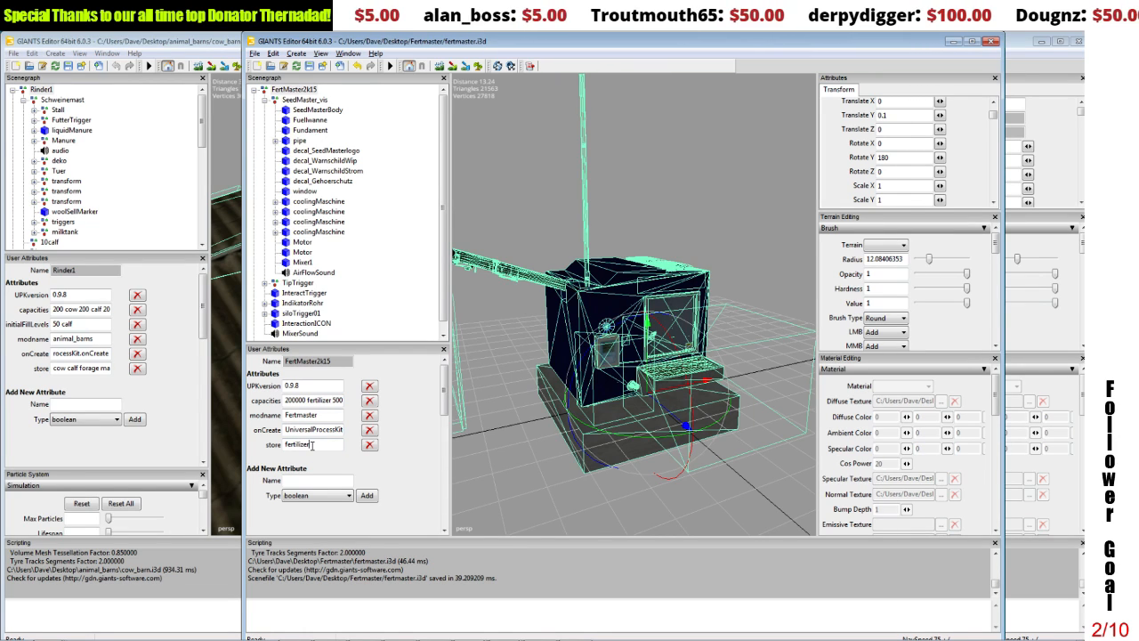
{"action": "type", "text": "fertilizer"}
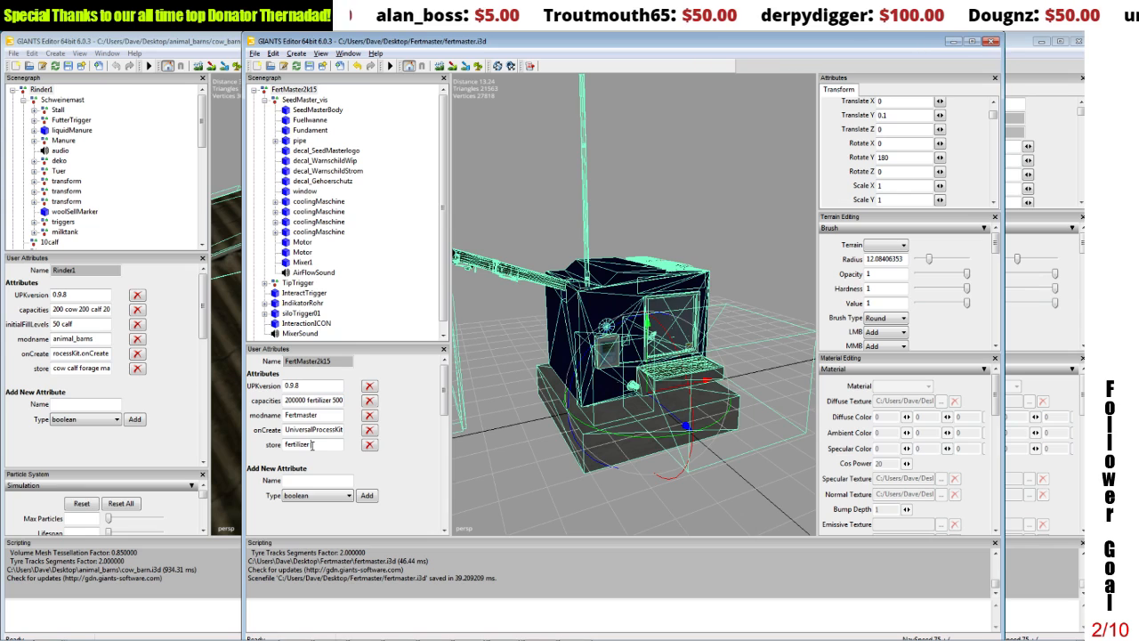
{"action": "type", "text": " manure"}
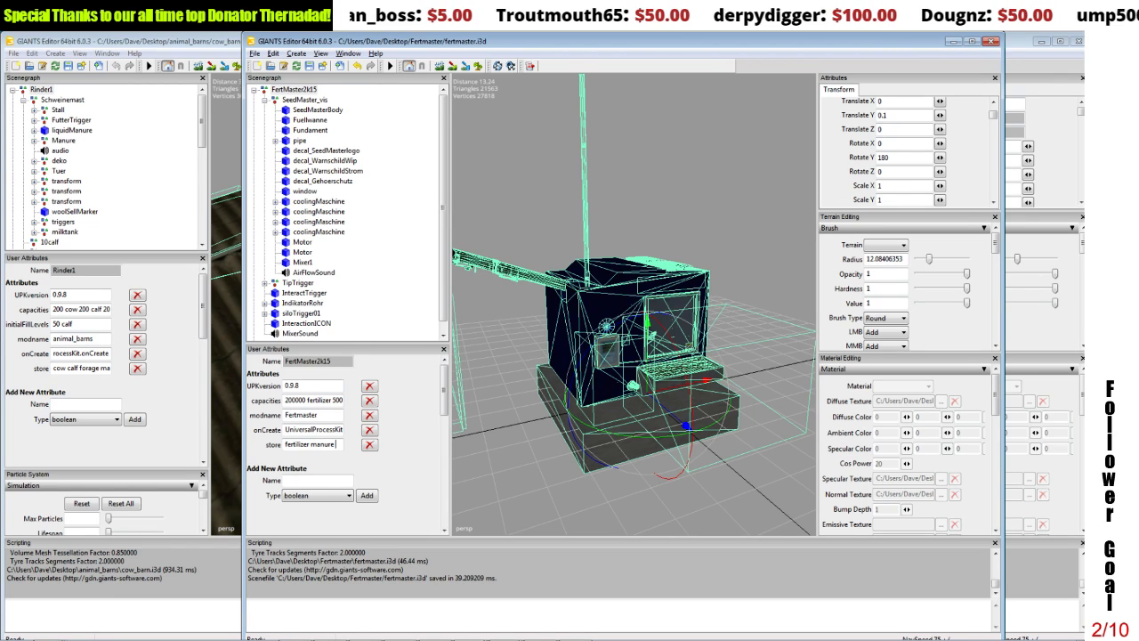
{"action": "type", "text": " liq"}
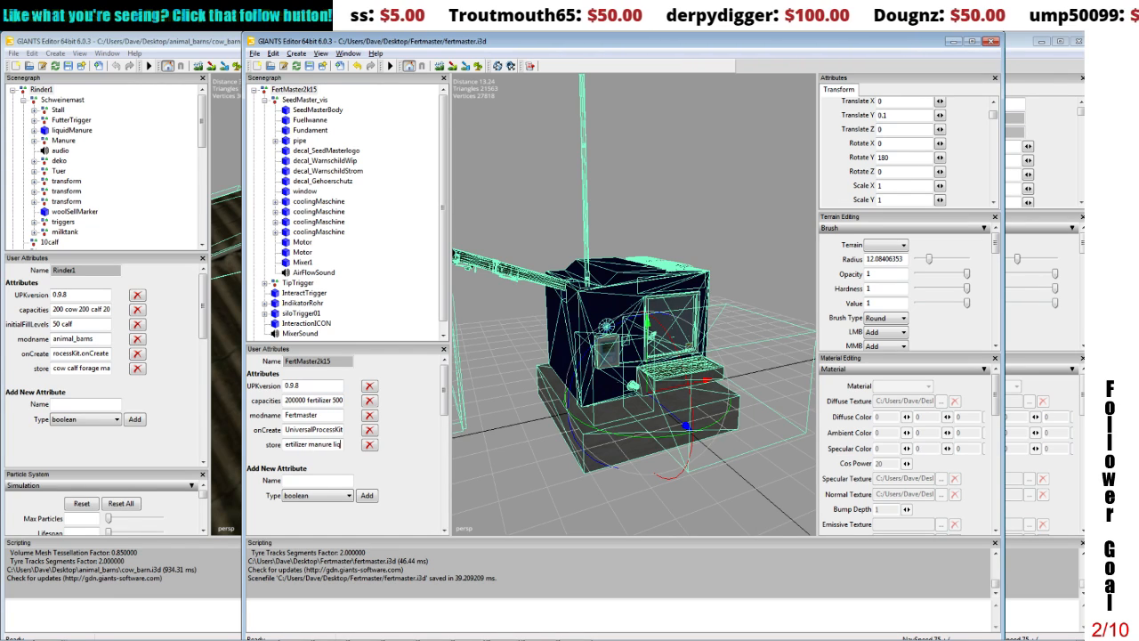
{"action": "type", "text": "uidManure"}
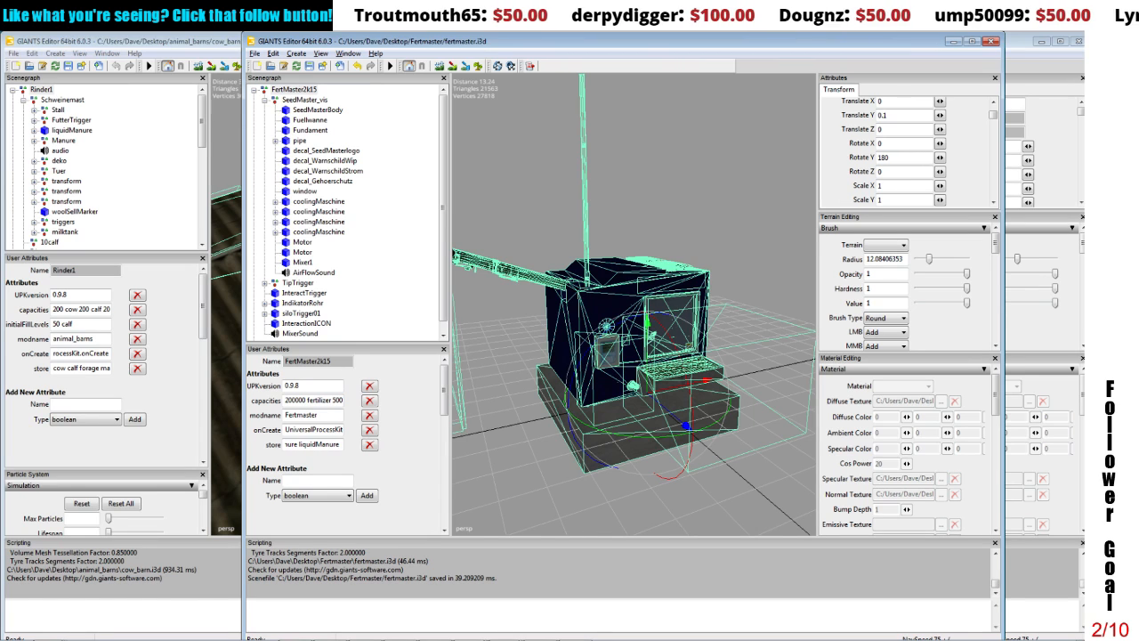
{"action": "type", "text": " compost"}
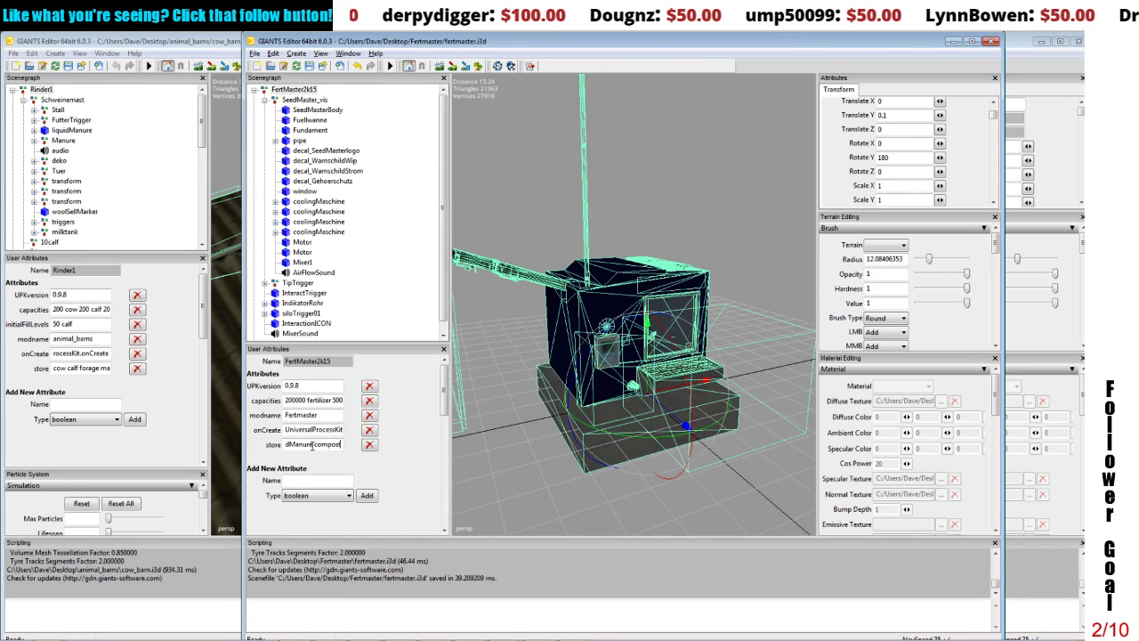
Step: Check the modname and capacities values of FertMaster2k15, viewing the capacities entry through to its end
{"action": "left_click", "coordinate": [323, 414]}
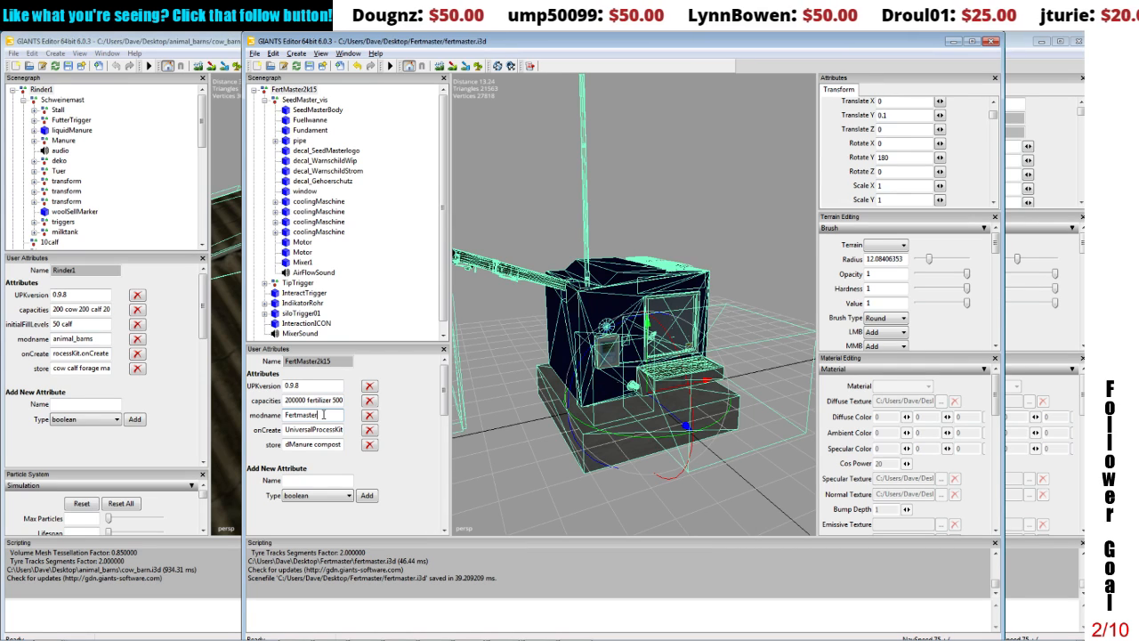
{"action": "left_click_drag", "start_coordinate": [324, 402], "coordinate": [370, 401]}
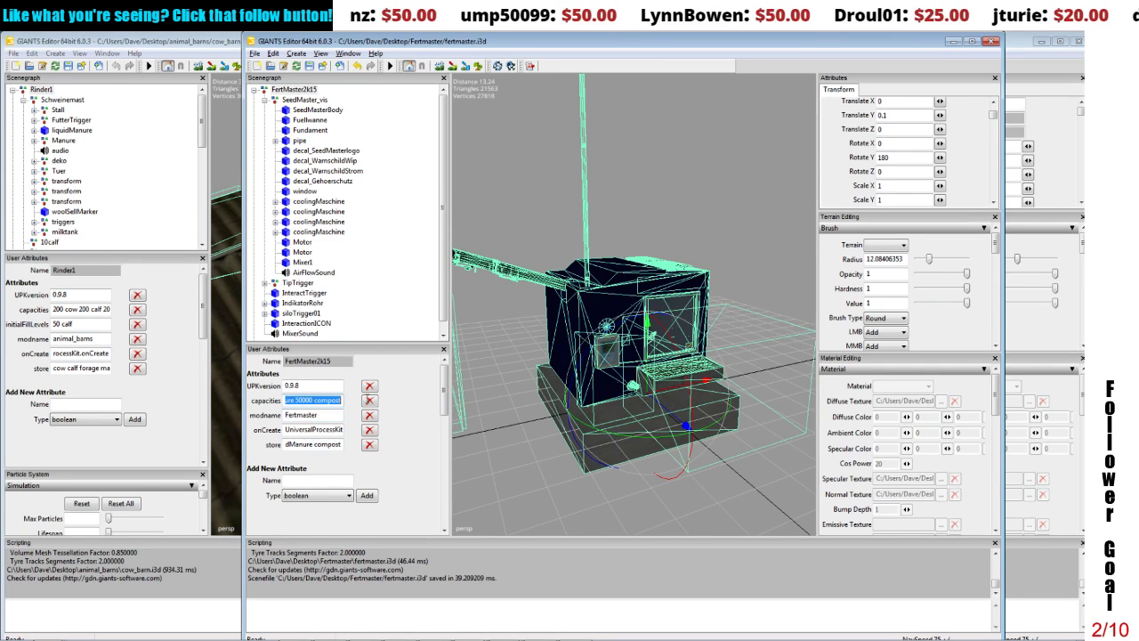
{"action": "left_click", "coordinate": [341, 401]}
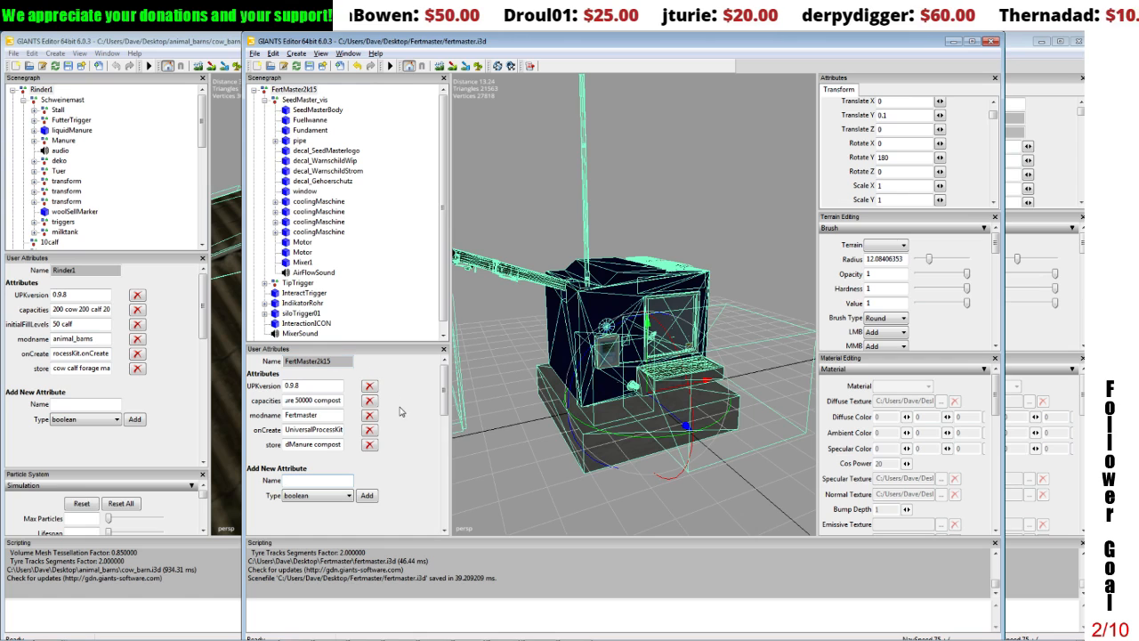
{"action": "left_click", "coordinate": [313, 479]}
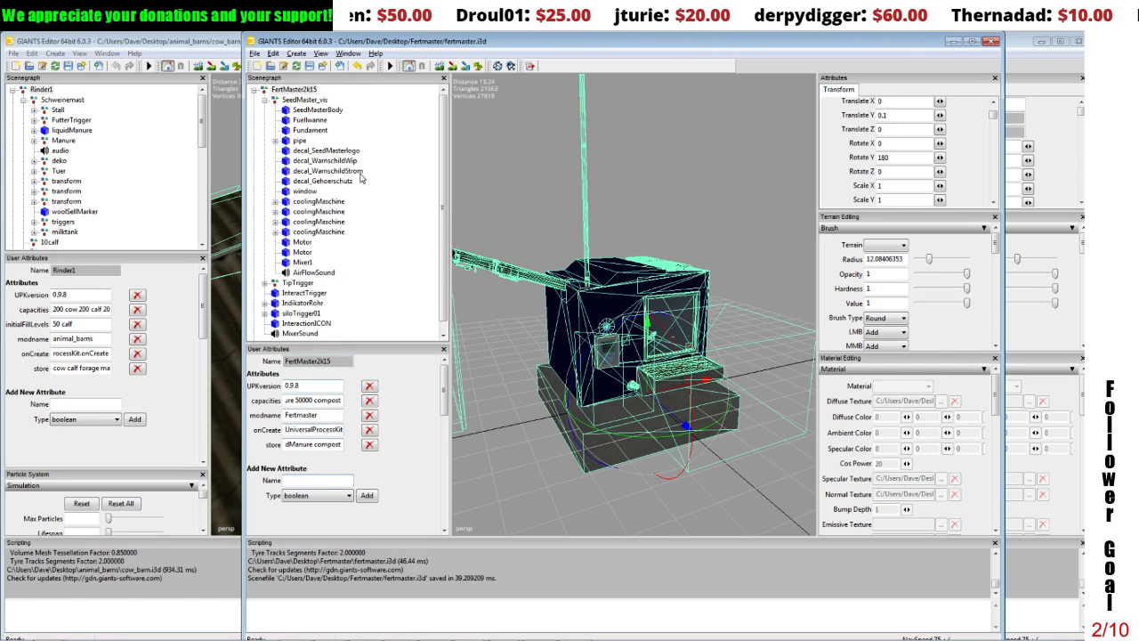
Step: Examine the parts of FertMaster2k15, from SeedMaster_vis and its body, base, pipe and decals to InteractTrigger, for user attributes
{"action": "left_click", "coordinate": [312, 101]}
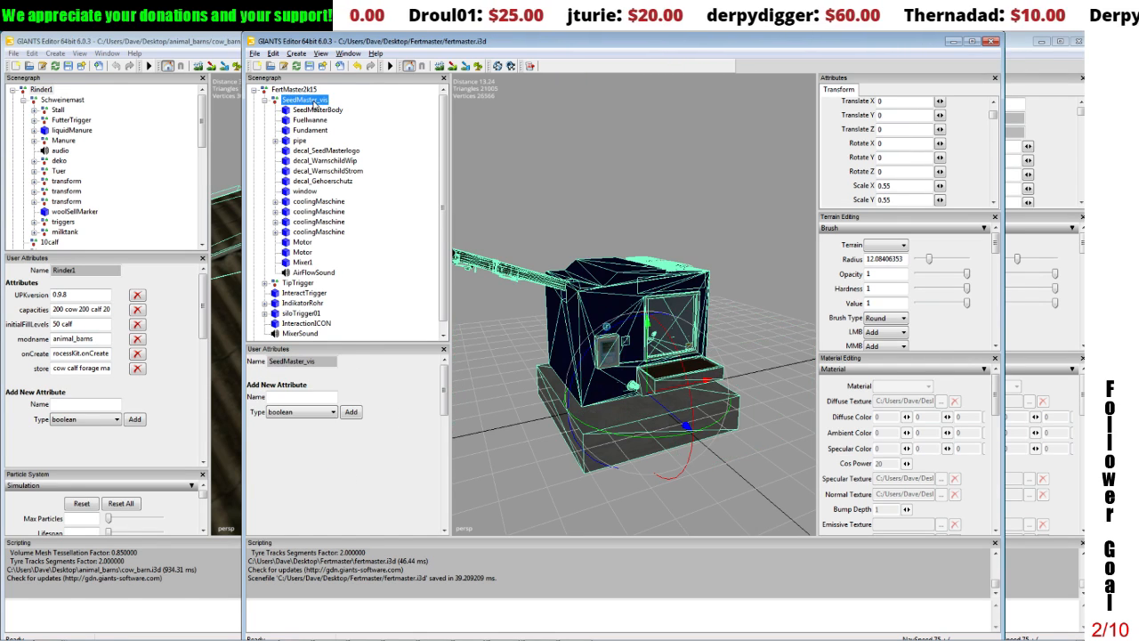
{"action": "left_click", "coordinate": [312, 120]}
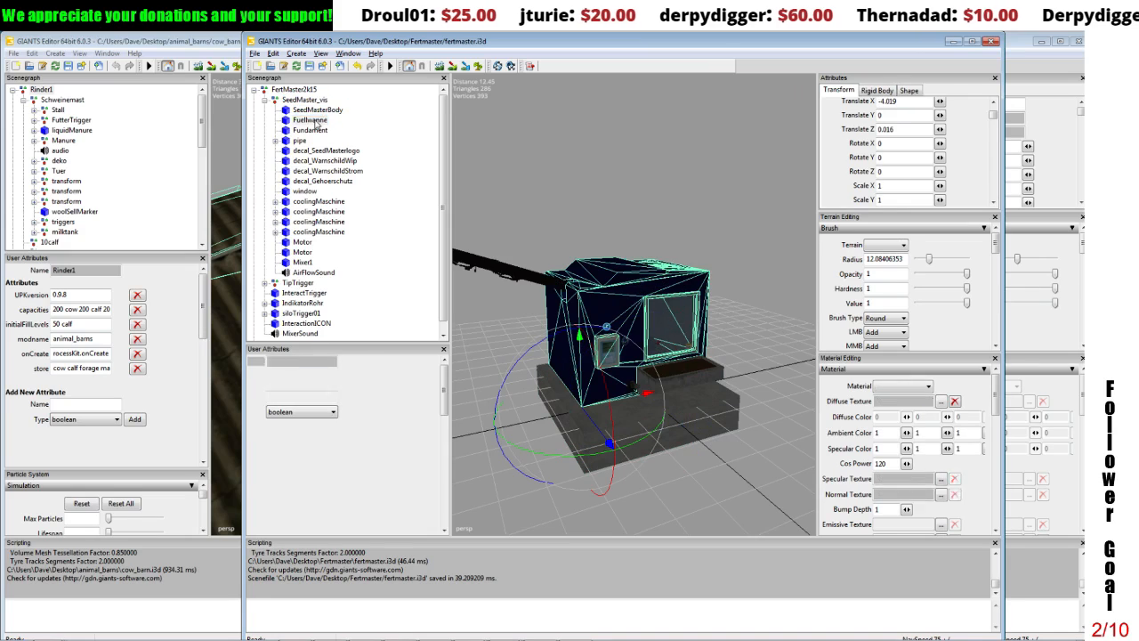
{"action": "left_click", "coordinate": [305, 131]}
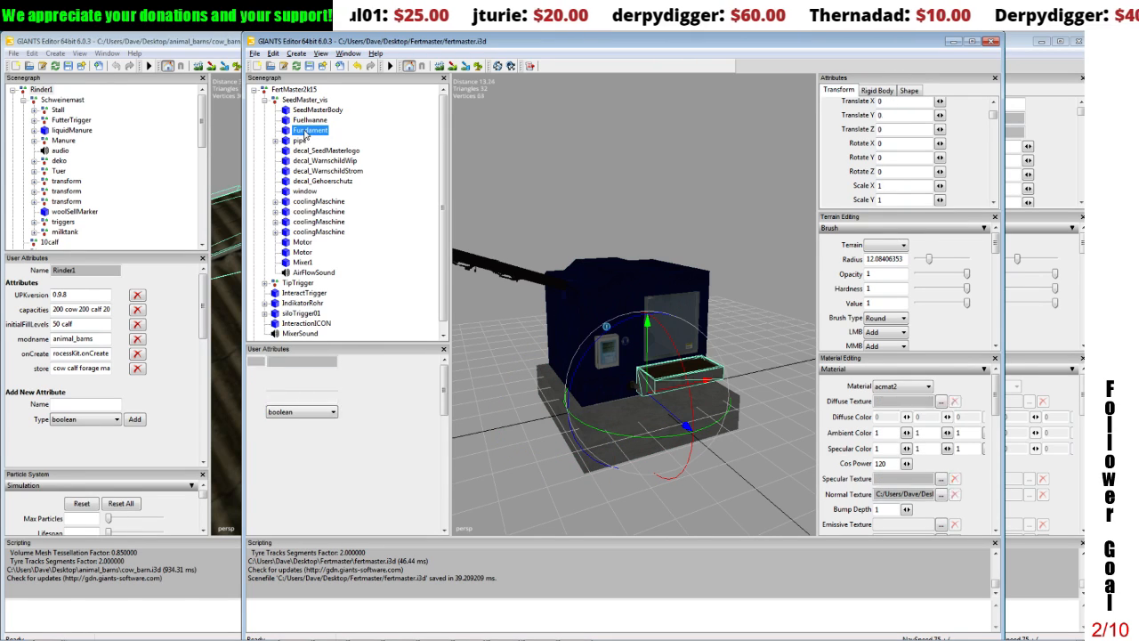
{"action": "left_click", "coordinate": [300, 140]}
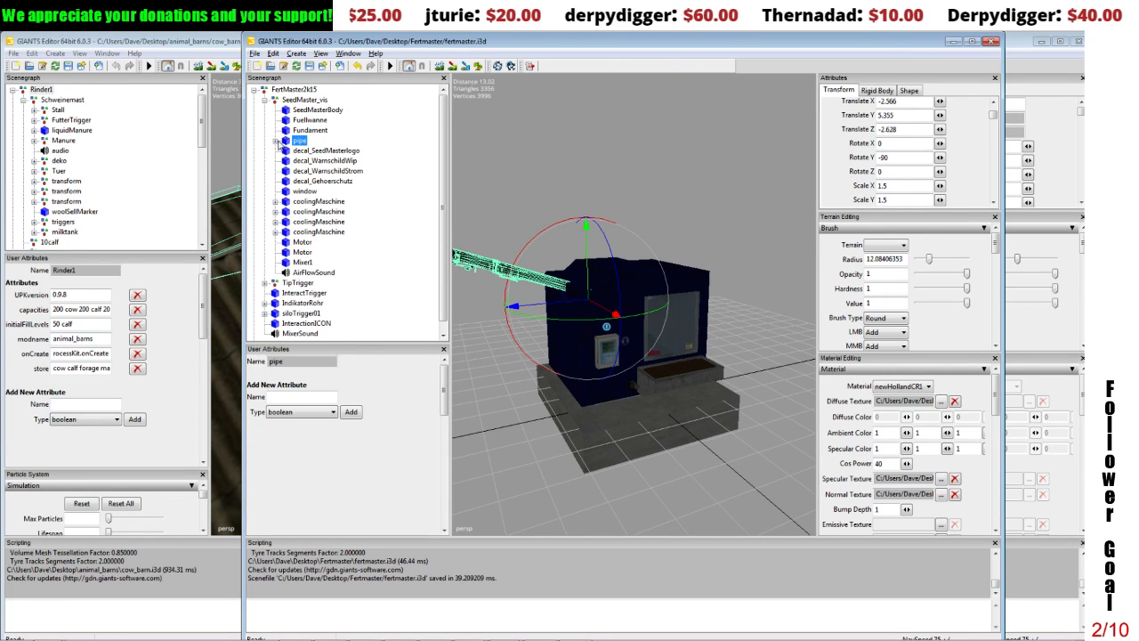
{"action": "left_click", "coordinate": [275, 141]}
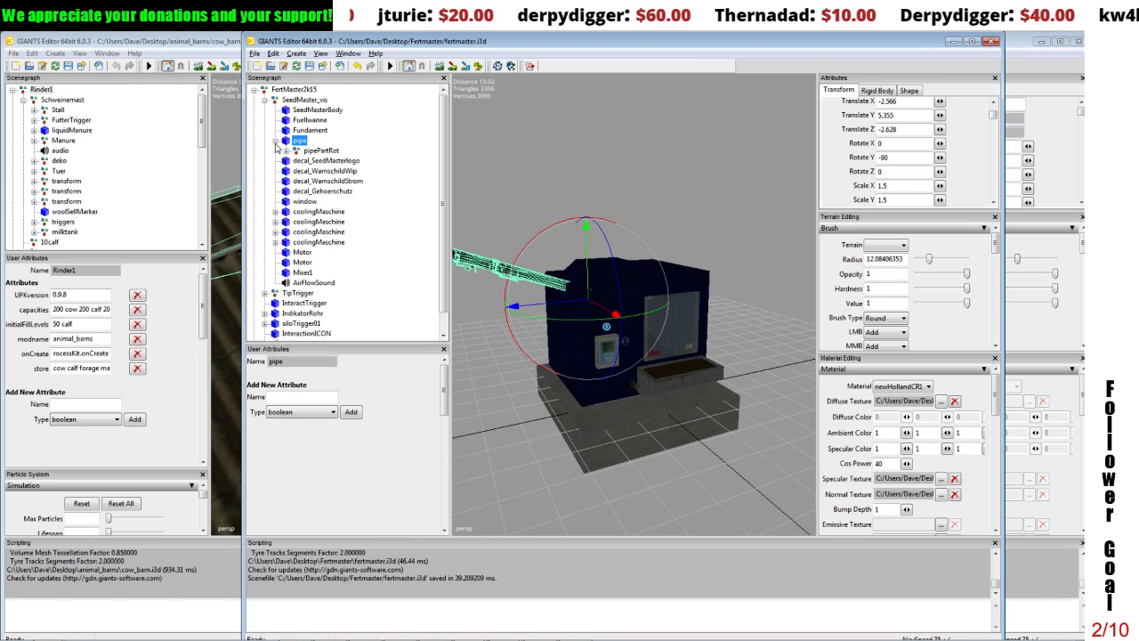
{"action": "left_click", "coordinate": [275, 140]}
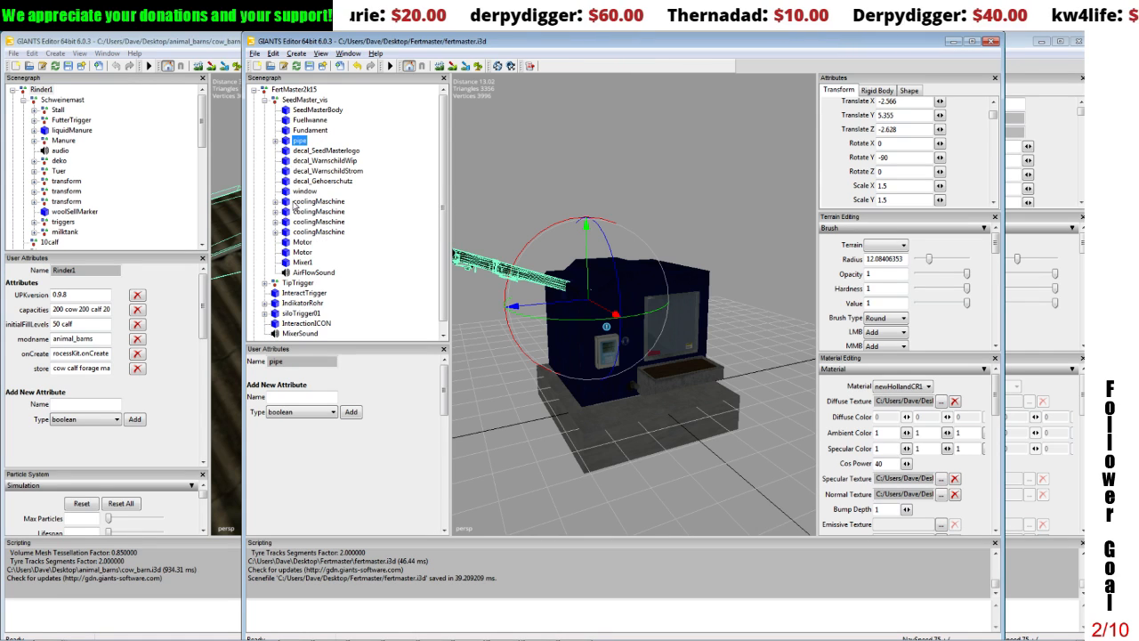
{"action": "left_click", "coordinate": [302, 160]}
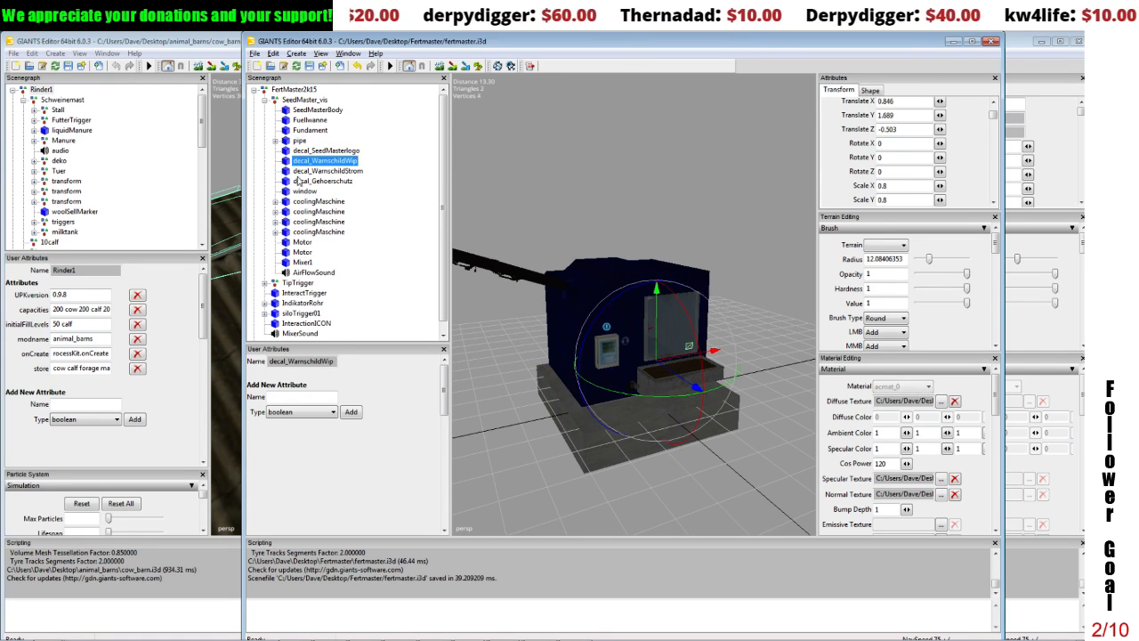
{"action": "left_click", "coordinate": [300, 293]}
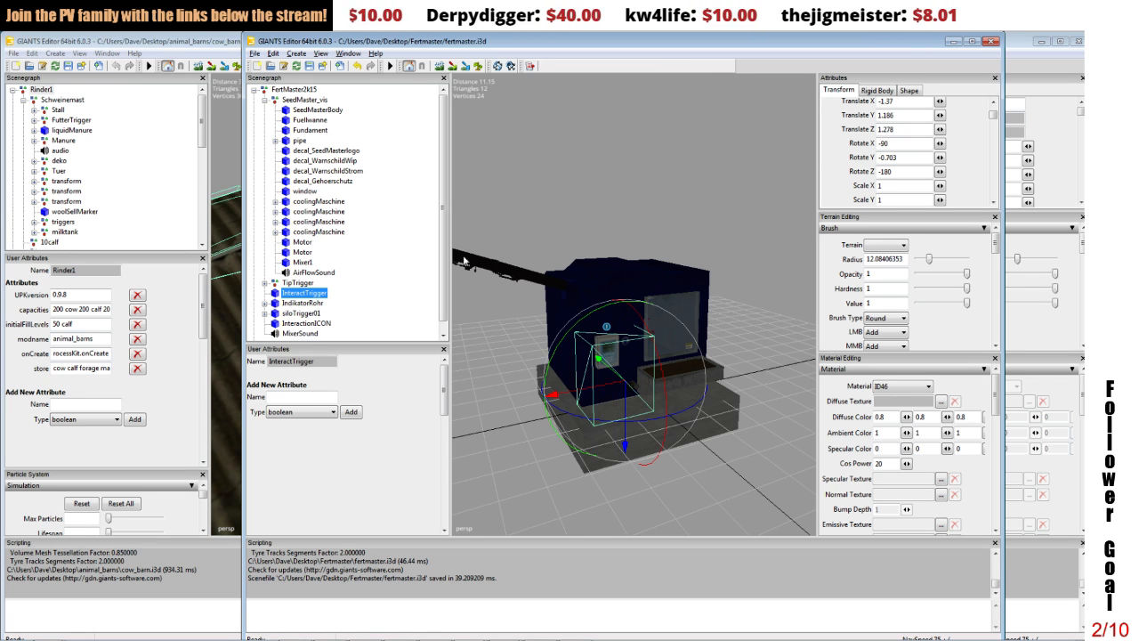
Step: Inspect the user attributes of the cow barn's liquid manure fillTrigger, last displayTrigger and last two stationTriggers
{"action": "left_click", "coordinate": [205, 114]}
{"action": "left_click_drag", "start_coordinate": [205, 115], "coordinate": [207, 163]}
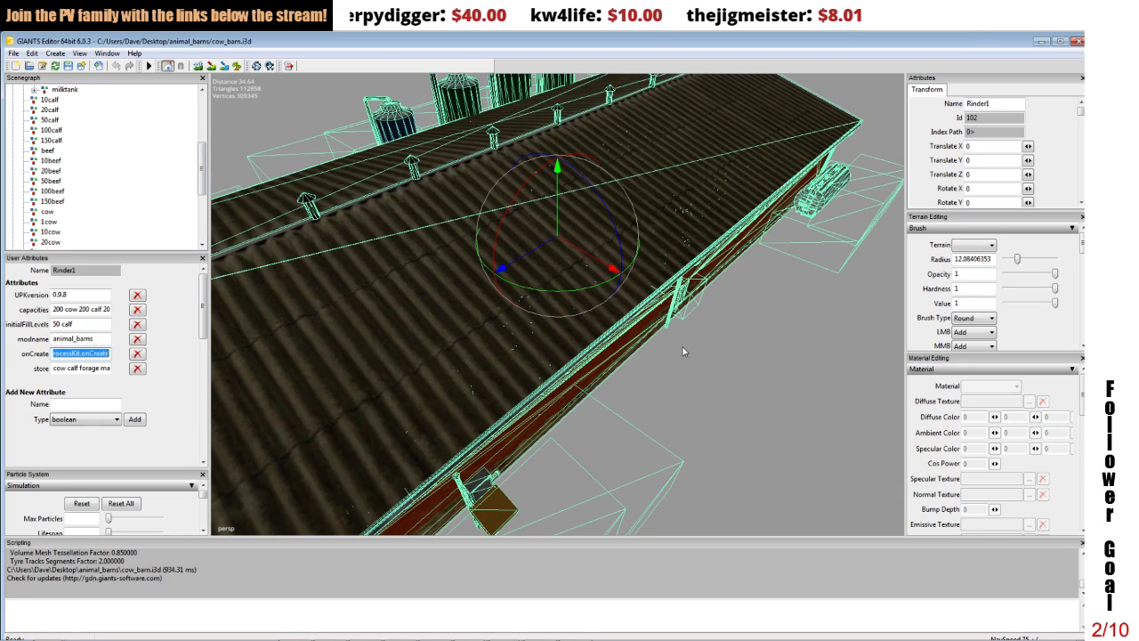
{"action": "left_click", "coordinate": [620, 450]}
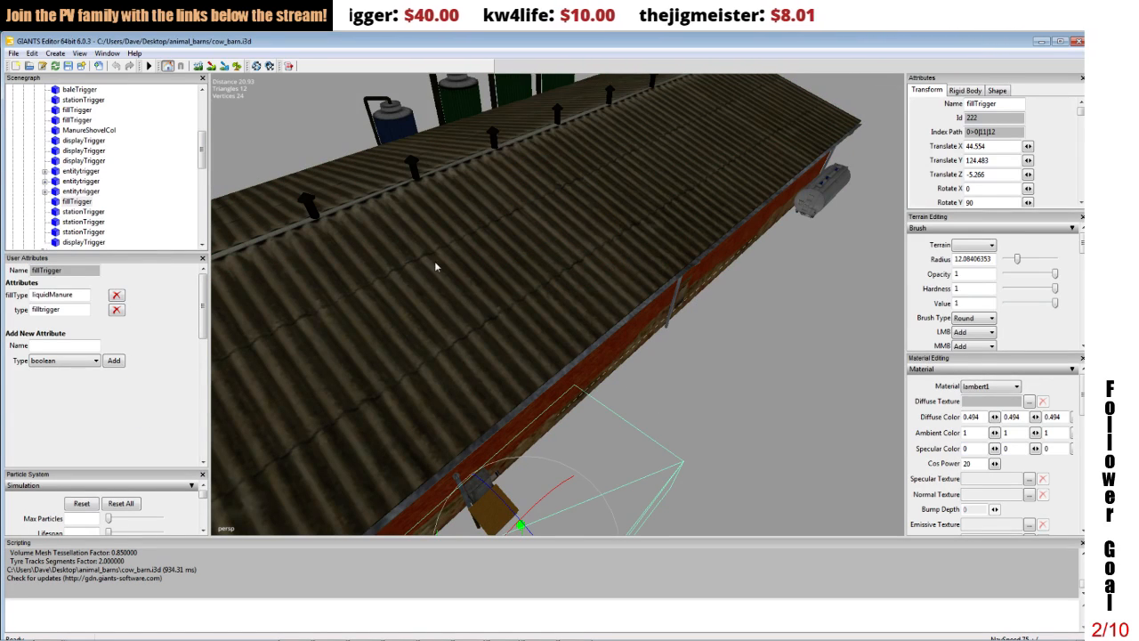
{"action": "middle_click_drag", "start_coordinate": [593, 240], "coordinate": [613, 239], "text": "alt"}
{"action": "scroll", "coordinate": [628, 229], "scroll_direction": "up", "scroll_amount": 5}
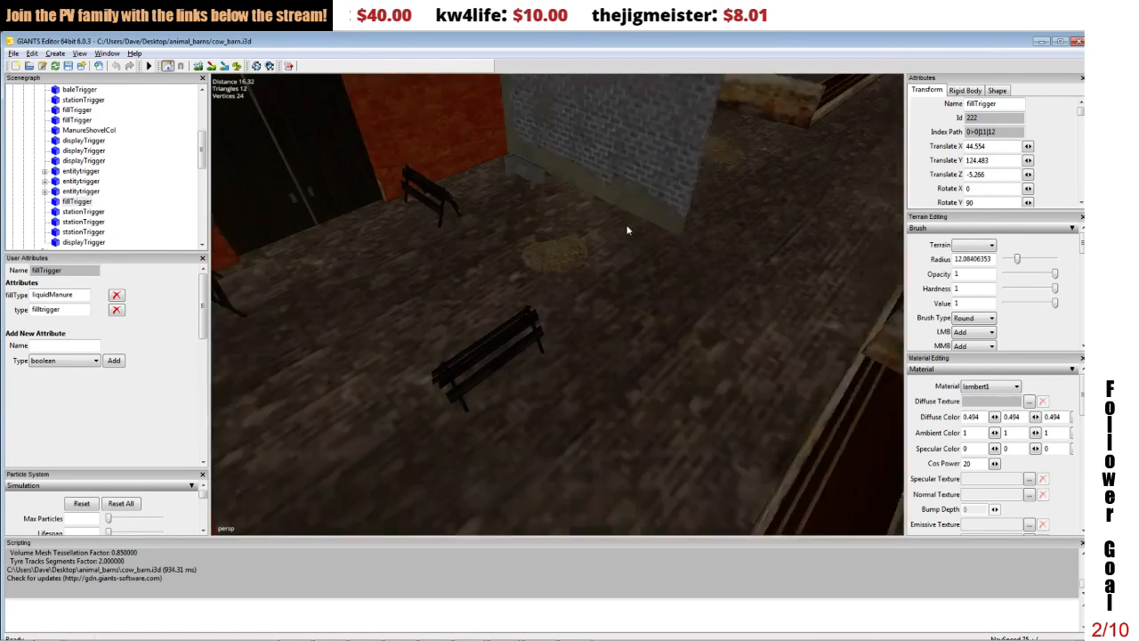
{"action": "left_click", "coordinate": [89, 240]}
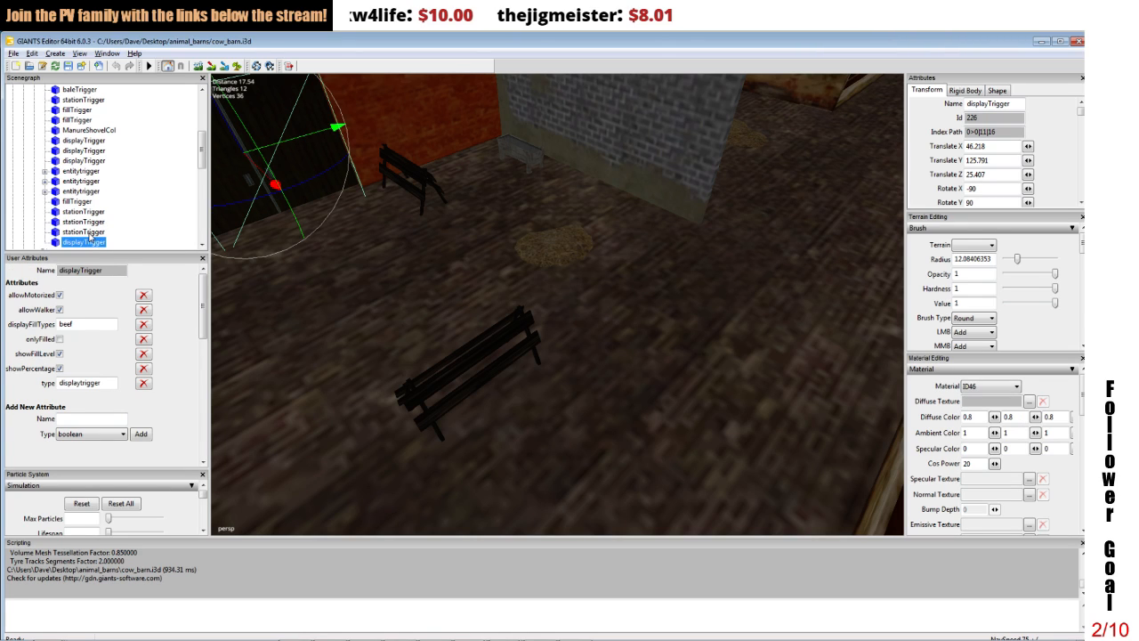
{"action": "left_click", "coordinate": [89, 232], "text": "ctrl"}
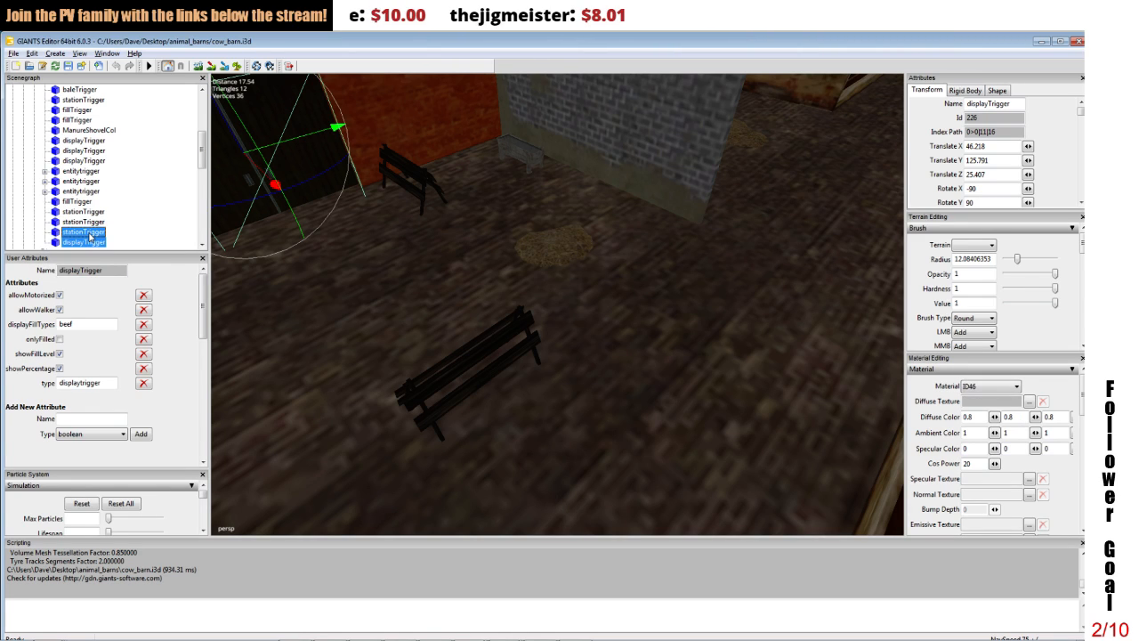
{"action": "left_click", "coordinate": [89, 234]}
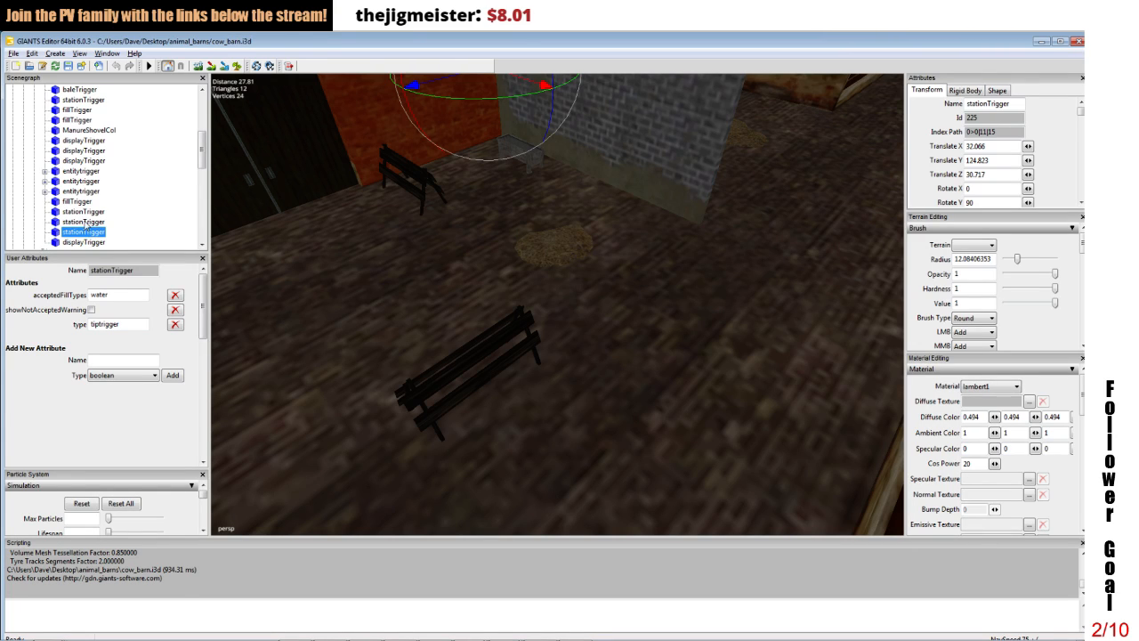
{"action": "left_click", "coordinate": [85, 224]}
Step: Export the cow barn's liquidManure fillTrigger, water stationTrigger and beef displayTrigger with their files as triggers into the Fertmaster folder
{"action": "left_click", "coordinate": [81, 202]}
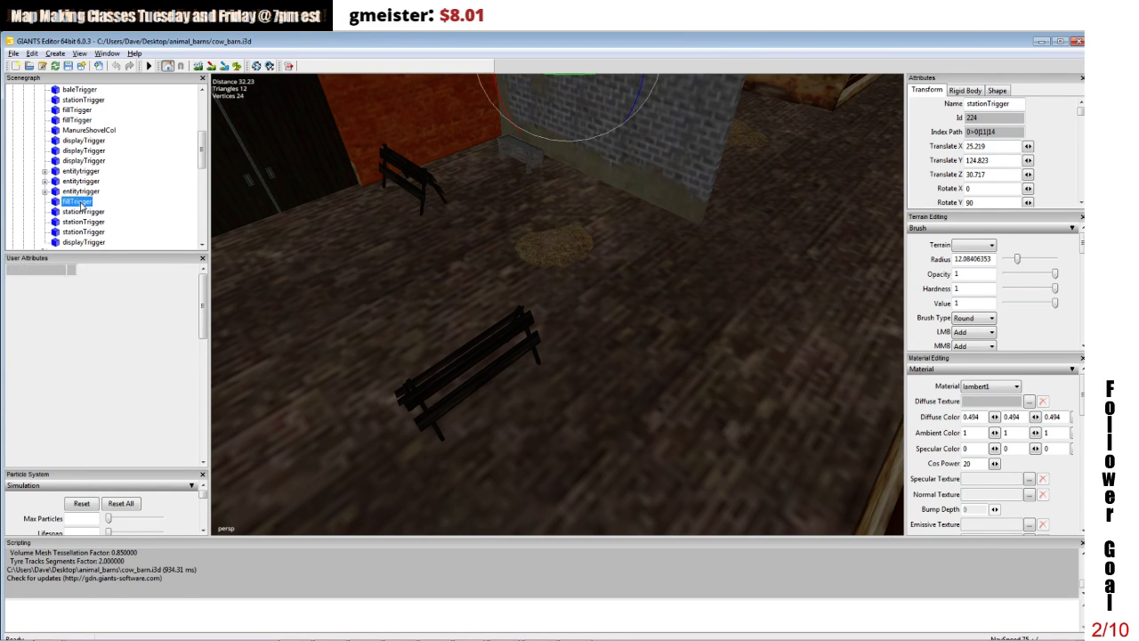
{"action": "left_click", "coordinate": [83, 232], "text": "ctrl"}
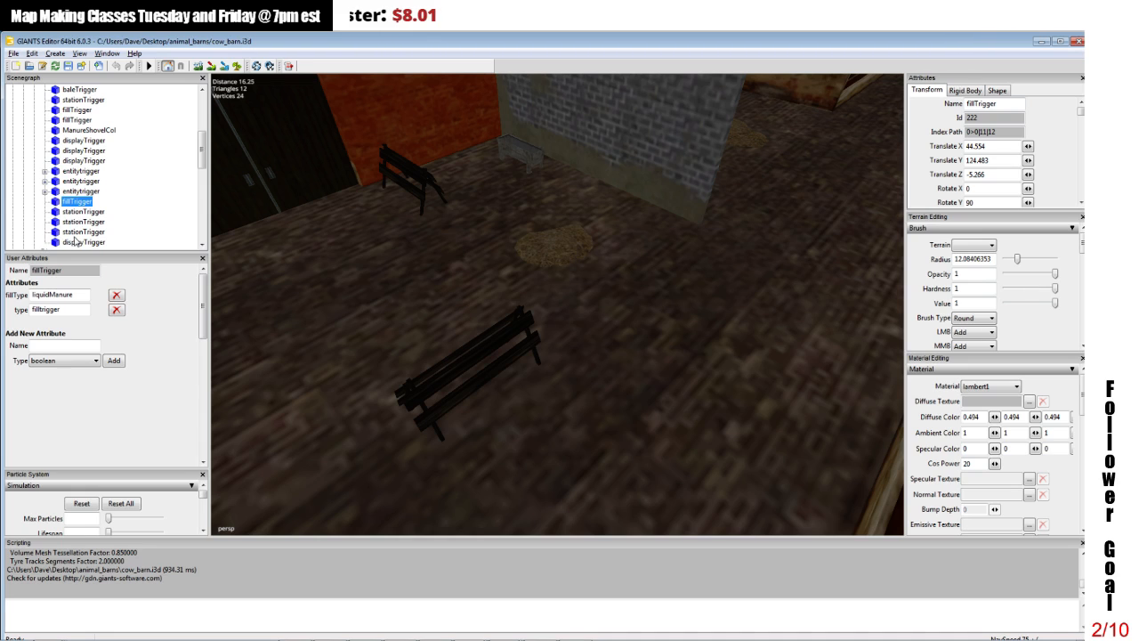
{"action": "left_click", "coordinate": [77, 242], "text": "ctrl"}
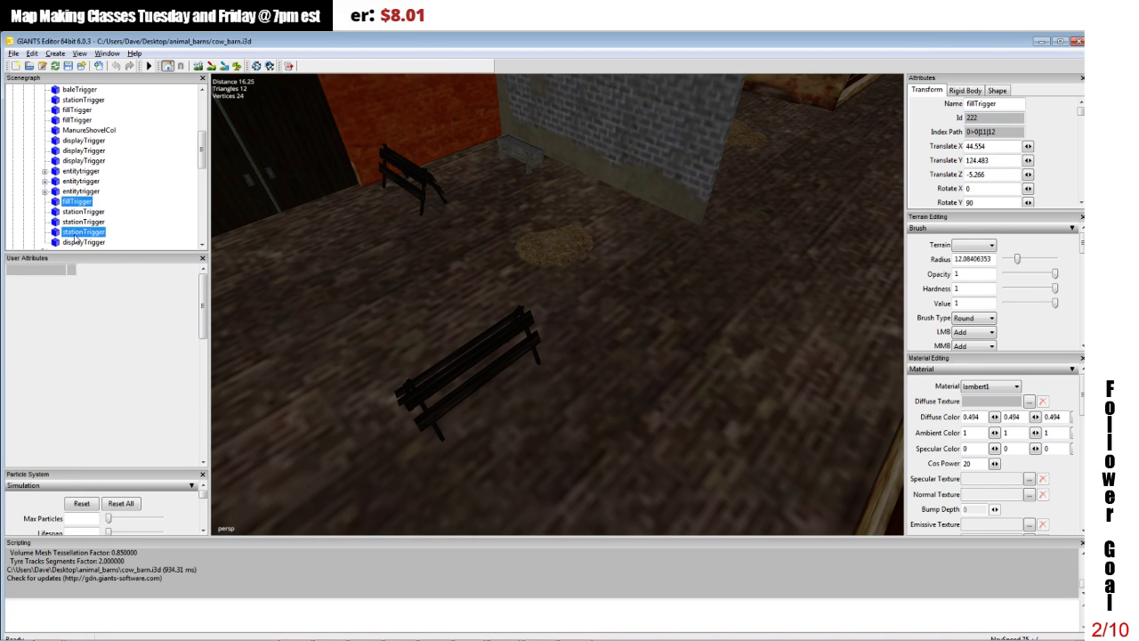
{"action": "left_click", "coordinate": [13, 54]}
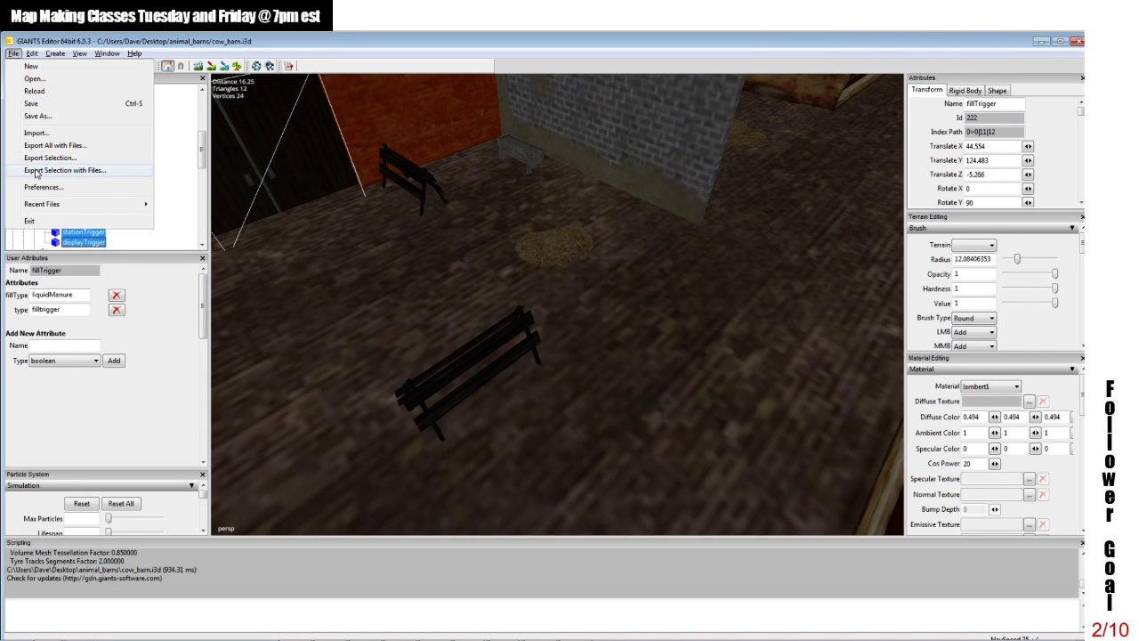
{"action": "left_click", "coordinate": [37, 170]}
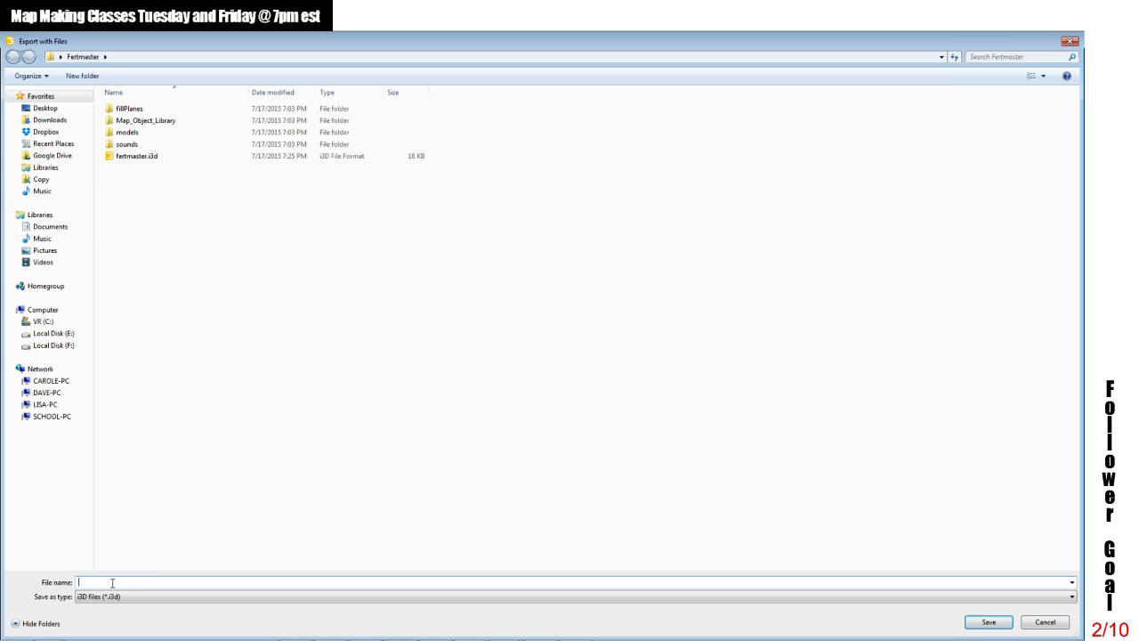
{"action": "type", "text": "triggers"}
{"action": "left_click", "coordinate": [978, 622]}
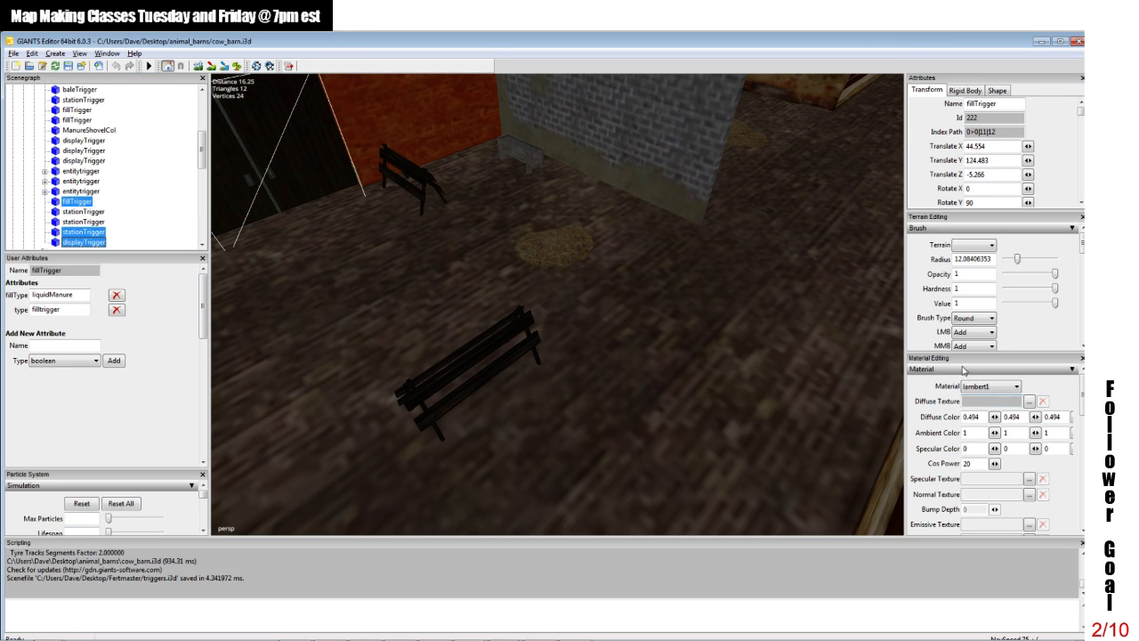
Step: Minimize the cow barn editor, widen the fertmaster.i3d window and import triggers.i3d into its scene
{"action": "left_click", "coordinate": [1041, 42]}
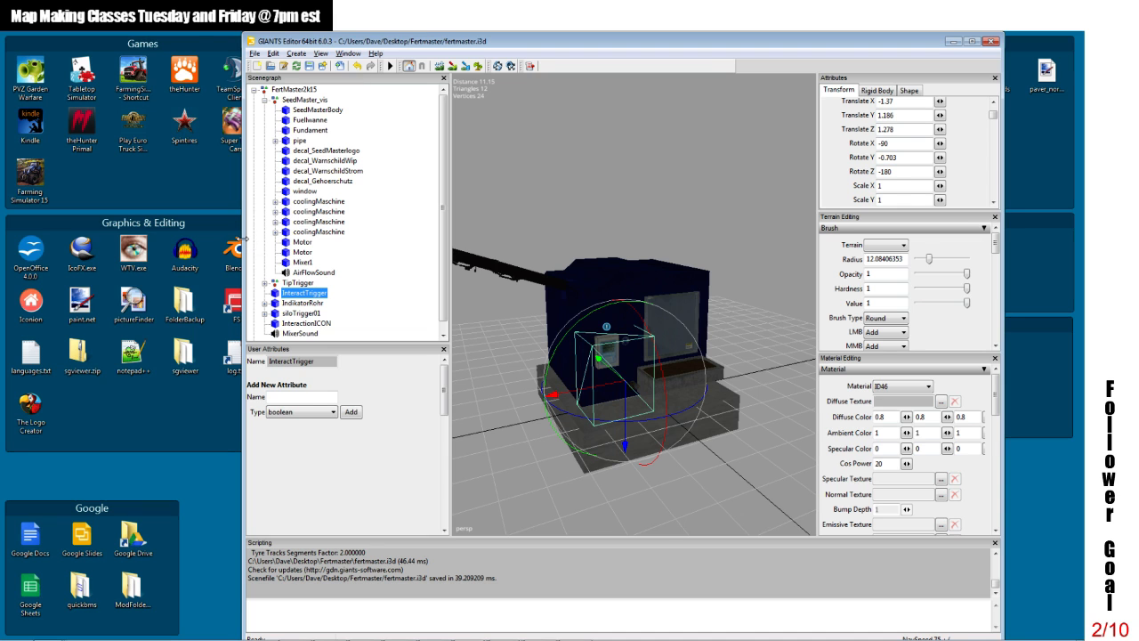
{"action": "left_click_drag", "start_coordinate": [244, 246], "coordinate": [43, 241]}
{"action": "left_click_drag", "start_coordinate": [227, 199], "coordinate": [223, 240]}
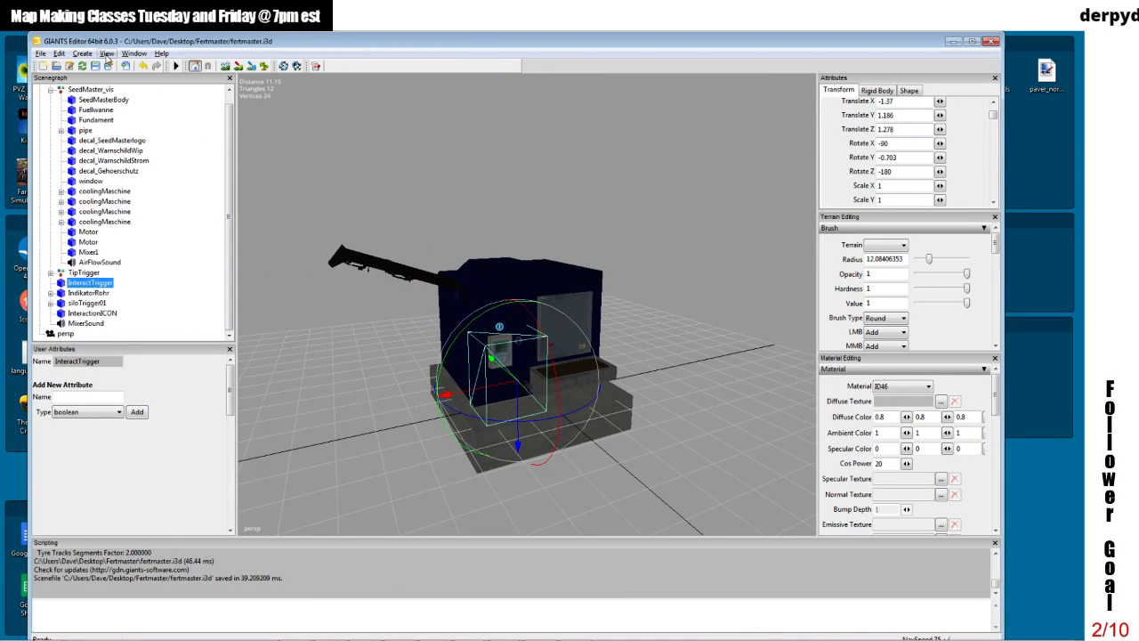
{"action": "left_click", "coordinate": [125, 67]}
{"action": "left_click", "coordinate": [142, 169]}
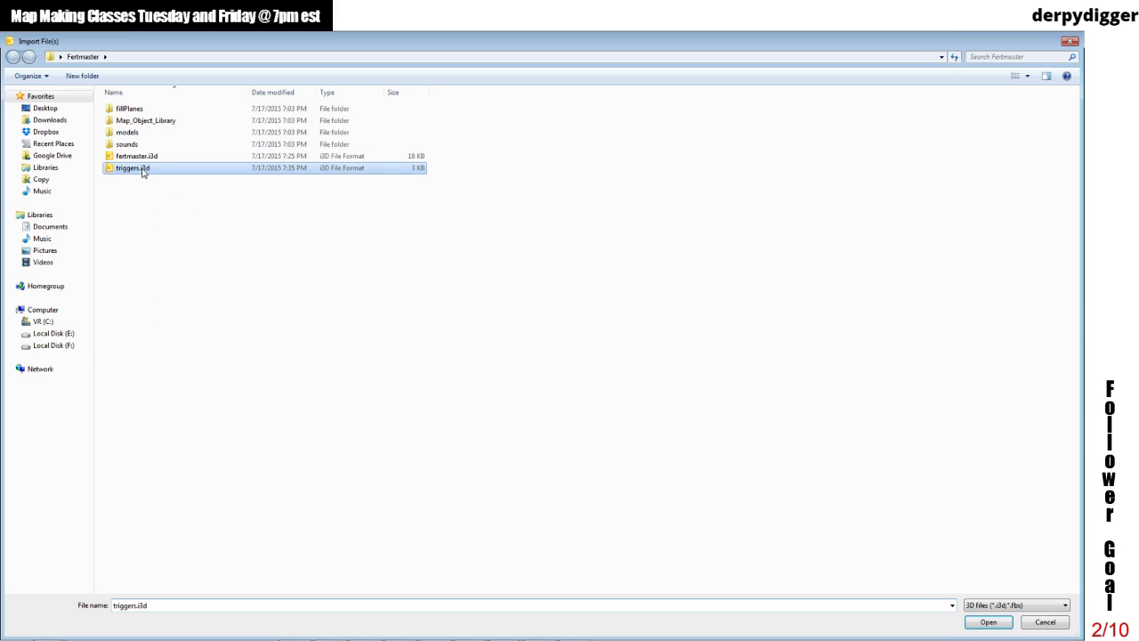
{"action": "left_click", "coordinate": [986, 622]}
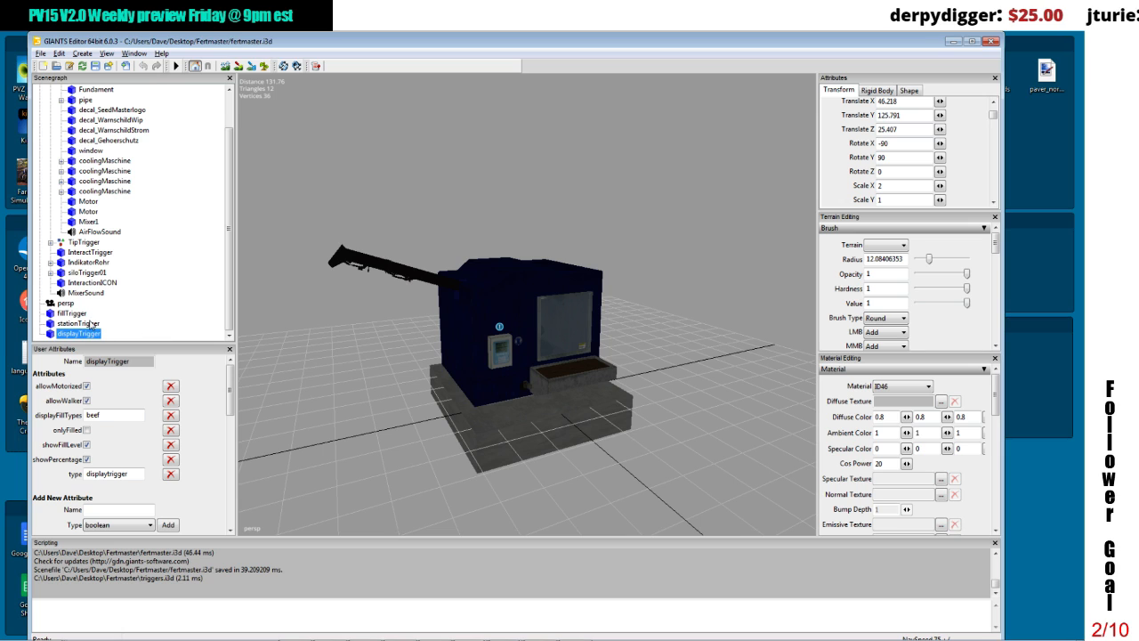
Step: Replace FertMaster2k15's InteractTrigger with the imported displayTrigger, without keeping the old attributes or name
{"action": "left_click", "coordinate": [225, 167]}
{"action": "mouse_move", "coordinate": [229, 171]}
{"action": "left_mouse_down"}
{"action": "mouse_move", "coordinate": [228, 140]}
{"action": "mouse_move", "coordinate": [228, 157]}
{"action": "left_mouse_up"}
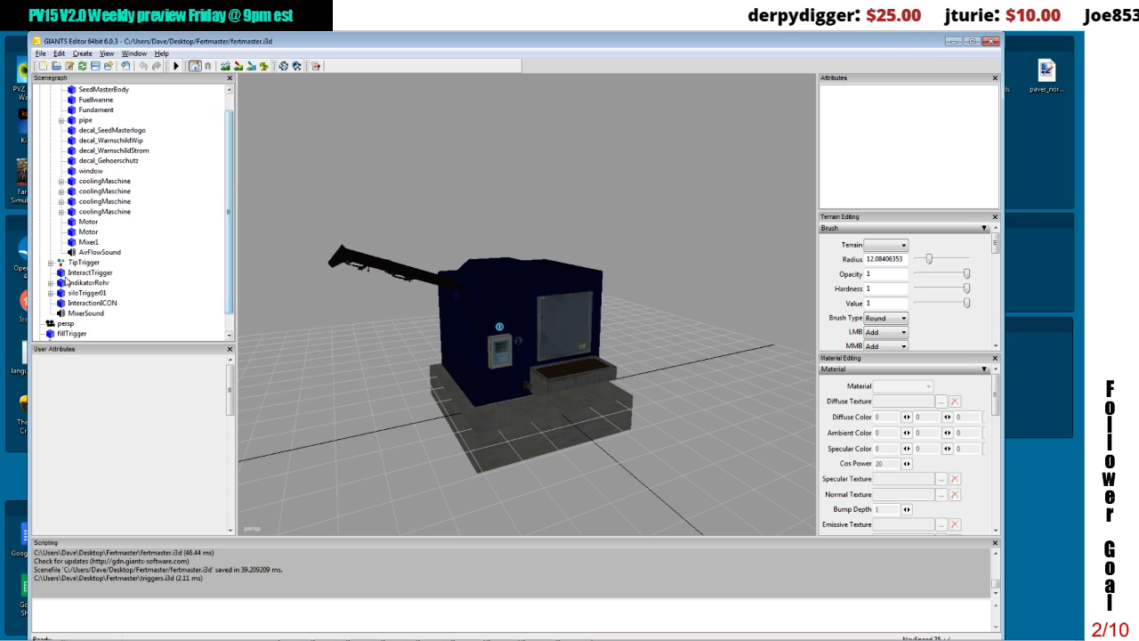
{"action": "left_click", "coordinate": [80, 273]}
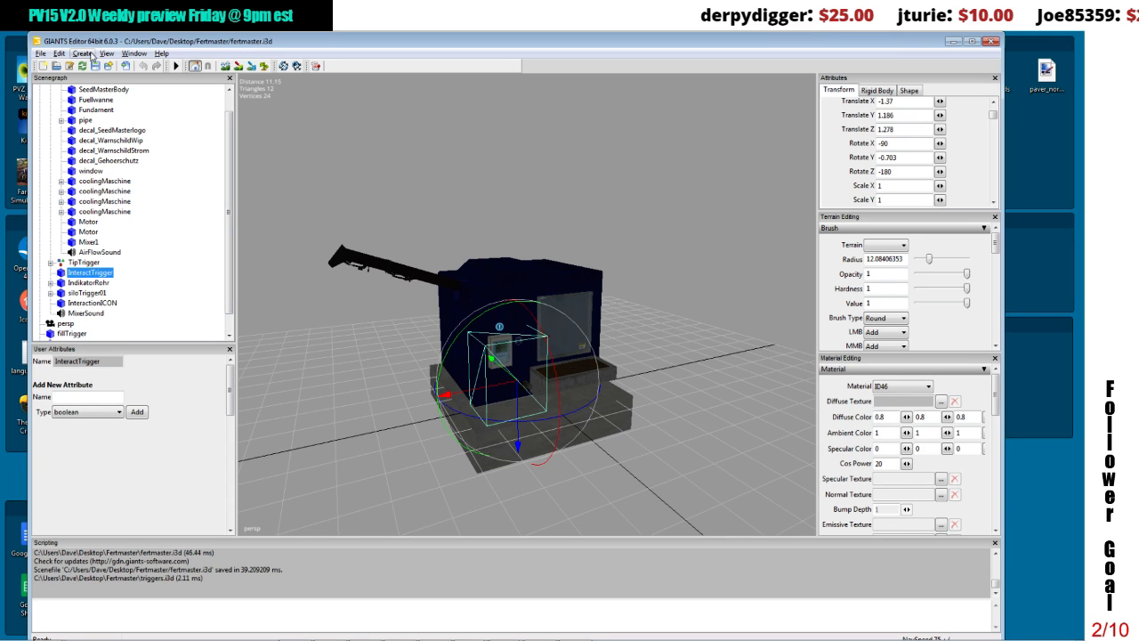
{"action": "left_click", "coordinate": [59, 53]}
{"action": "left_click", "coordinate": [83, 108]}
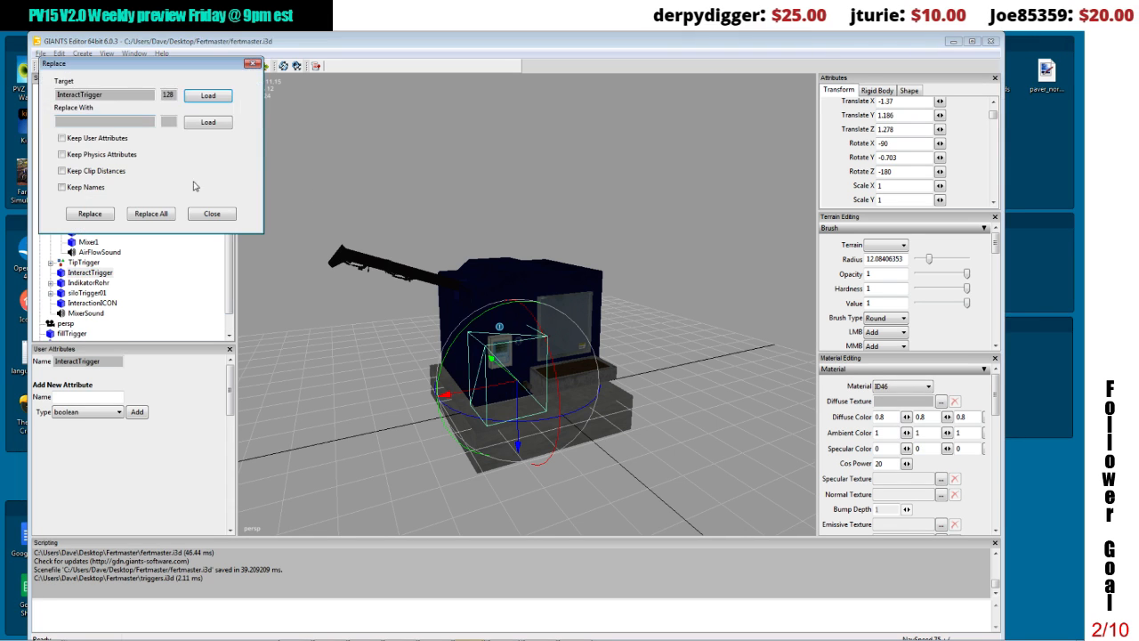
{"action": "left_click_drag", "start_coordinate": [231, 272], "coordinate": [231, 294]}
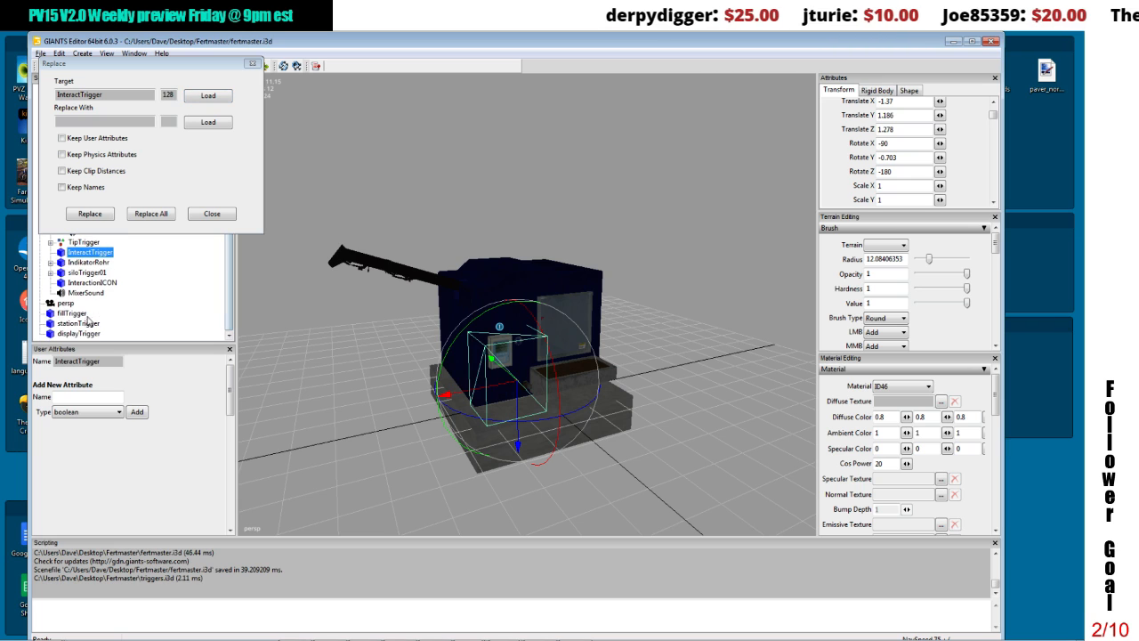
{"action": "left_click", "coordinate": [79, 332]}
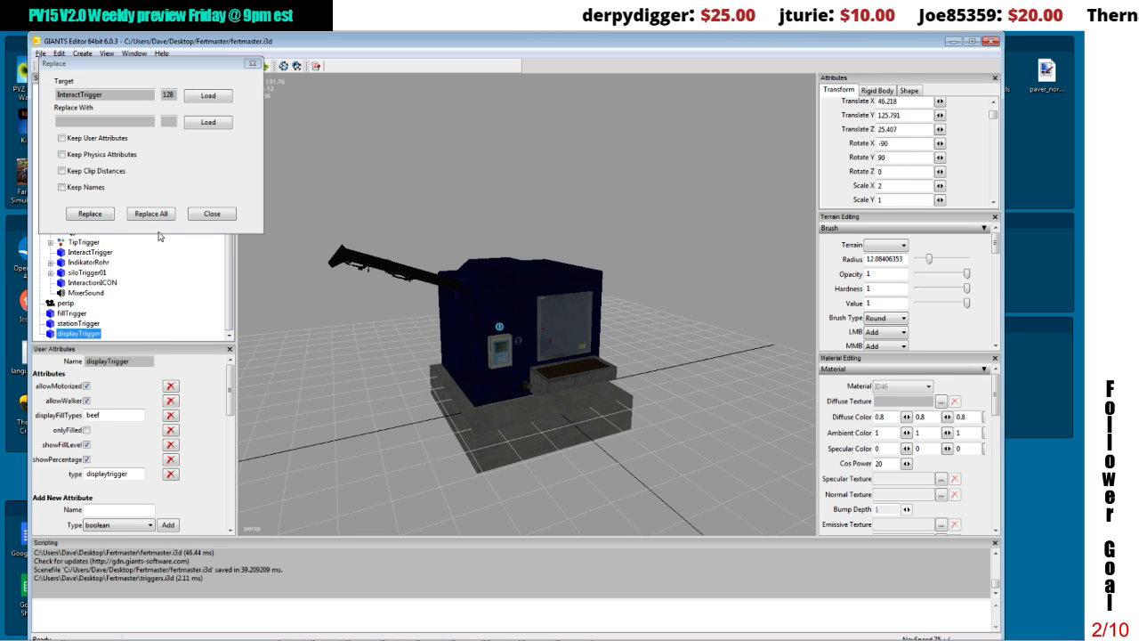
{"action": "left_click", "coordinate": [195, 125]}
{"action": "left_click", "coordinate": [90, 214]}
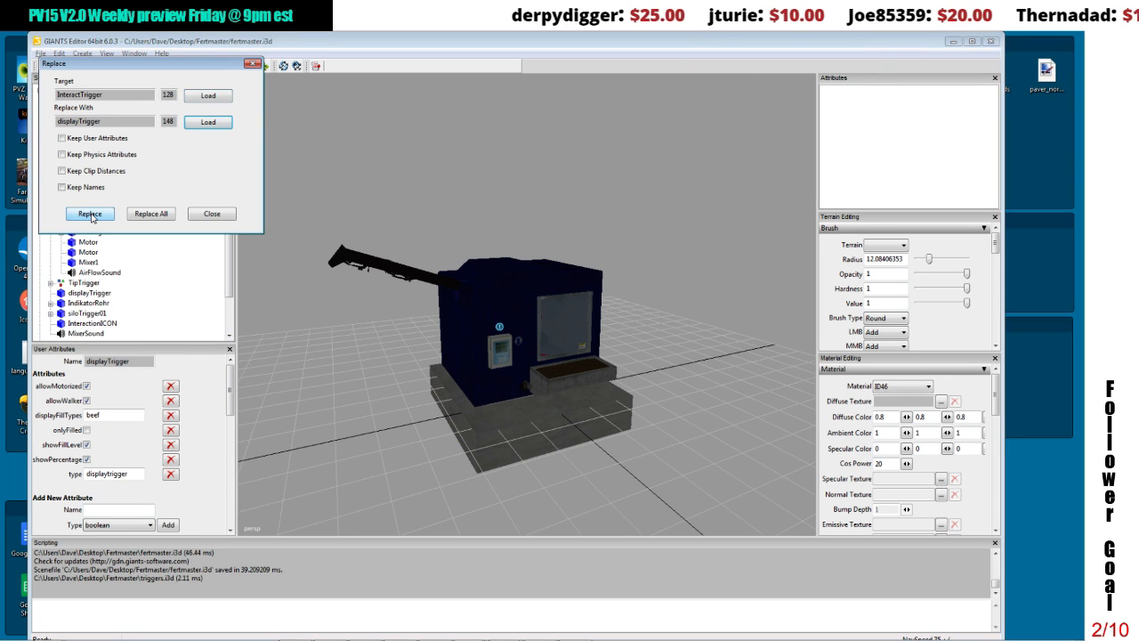
{"action": "left_click", "coordinate": [211, 214]}
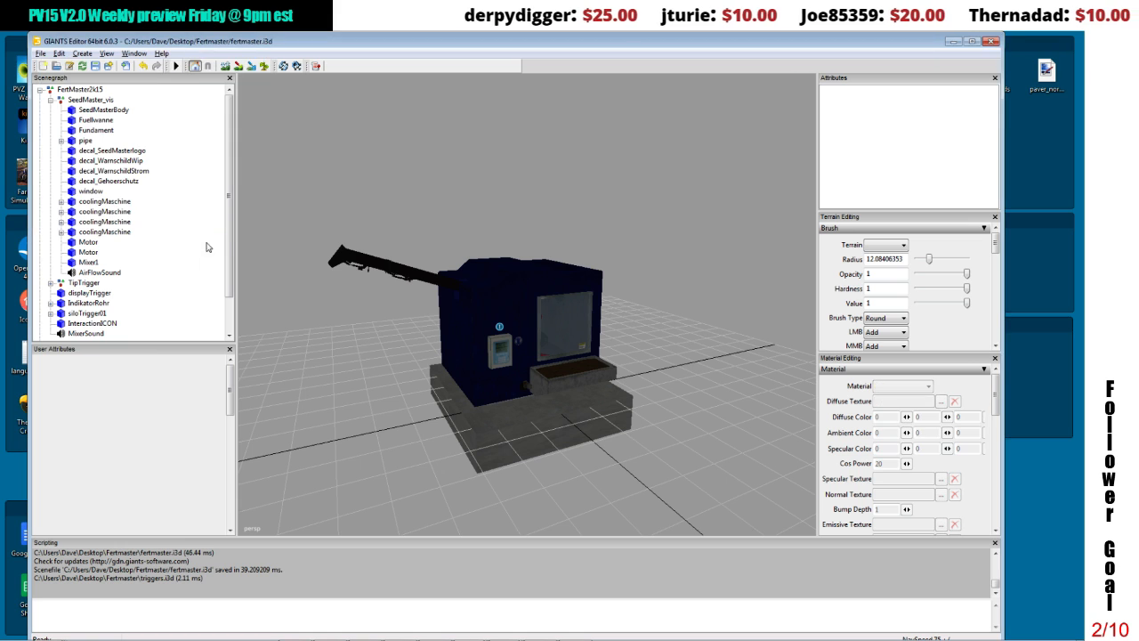
Step: Raise the new displayTrigger on FertMaster2k15 to a Translate Y of about 3.175
{"action": "left_click", "coordinate": [95, 293]}
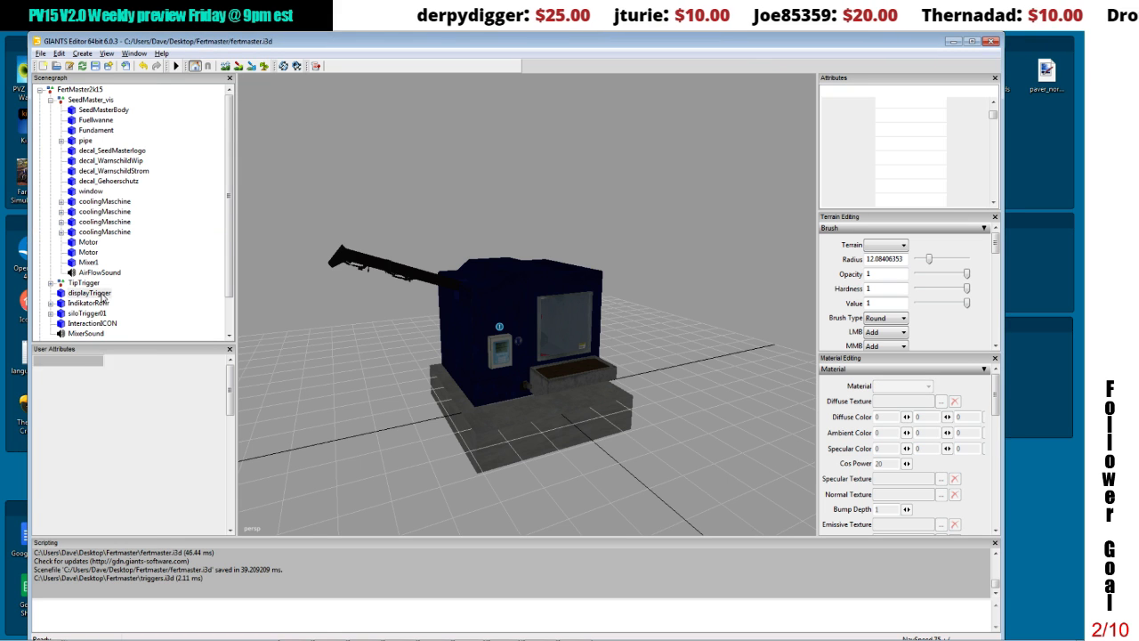
{"action": "left_click_drag", "start_coordinate": [498, 270], "coordinate": [573, 274], "text": "alt"}
{"action": "left_click_drag", "start_coordinate": [587, 360], "coordinate": [570, 268]}
Step: Set the displayTrigger's Scale X and Scale Y to 0.5
{"action": "double_click", "coordinate": [900, 185]}
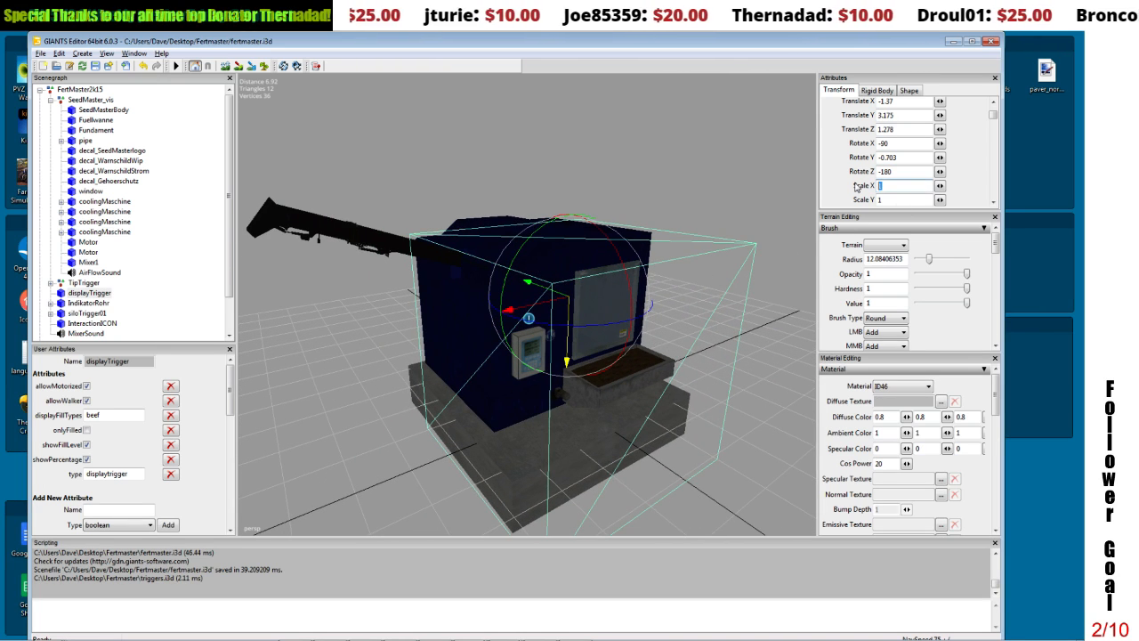
{"action": "type", "text": ".5"}
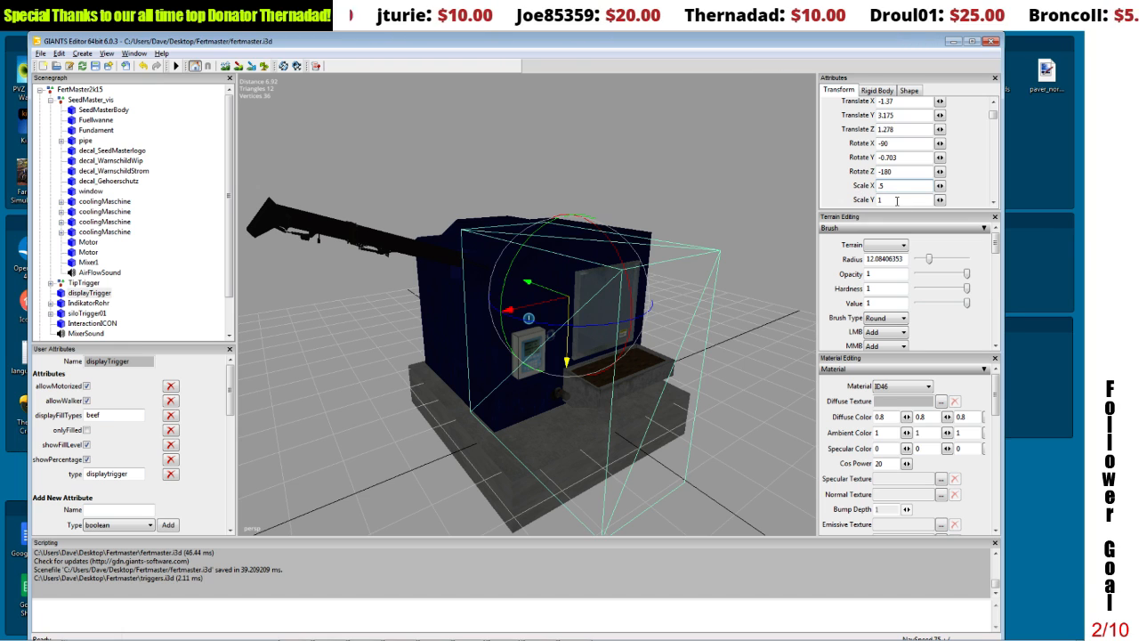
{"action": "key", "text": "Tab"}
{"action": "type", "text": ".5"}
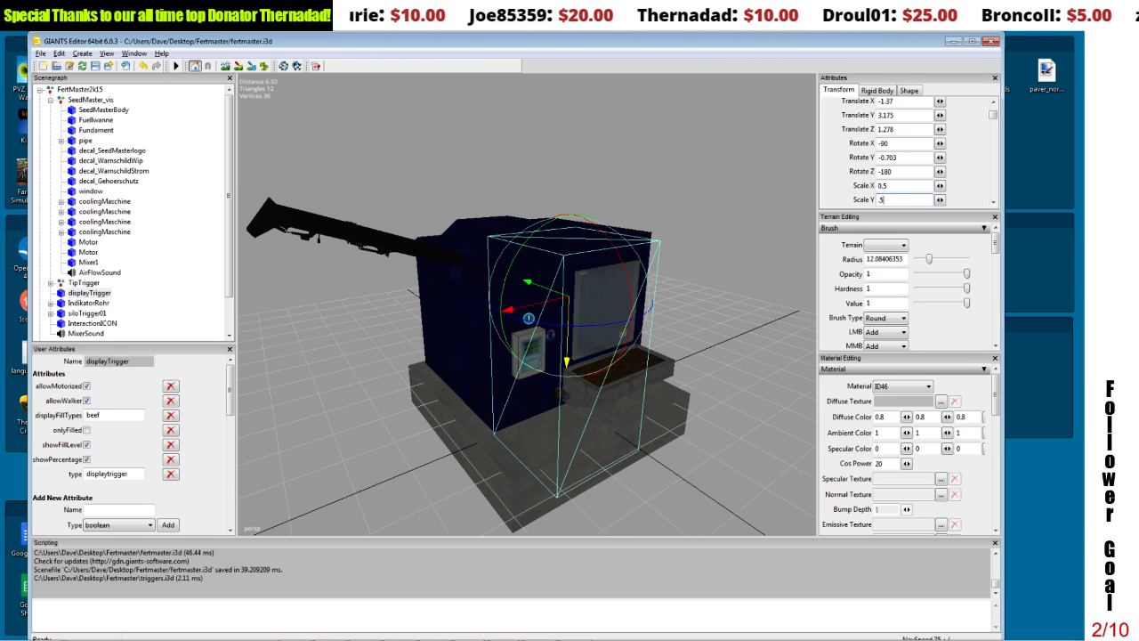
Step: Set the displayTrigger's Scale Z to 0.5 and lower it in front of the machine's control box, at a Translate Z of about 0.921
{"action": "scroll", "coordinate": [988, 203], "scroll_direction": "down", "scroll_amount": 2}
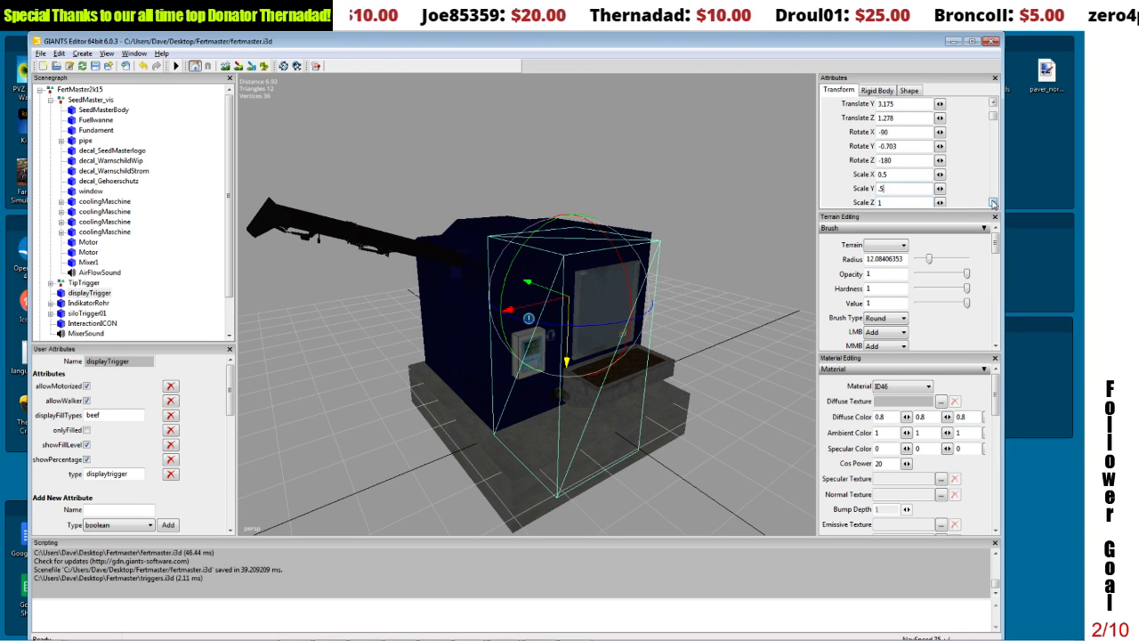
{"action": "key", "text": "Tab"}
{"action": "type", "text": ".5"}
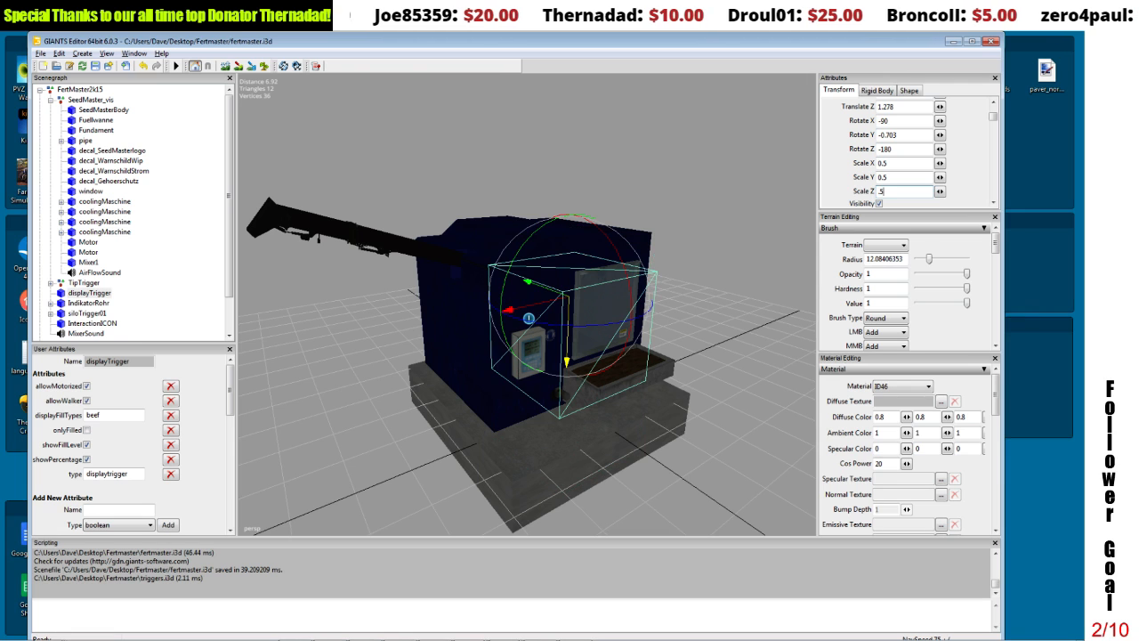
{"action": "middle_click_drag", "start_coordinate": [675, 242], "coordinate": [674, 242], "text": "alt"}
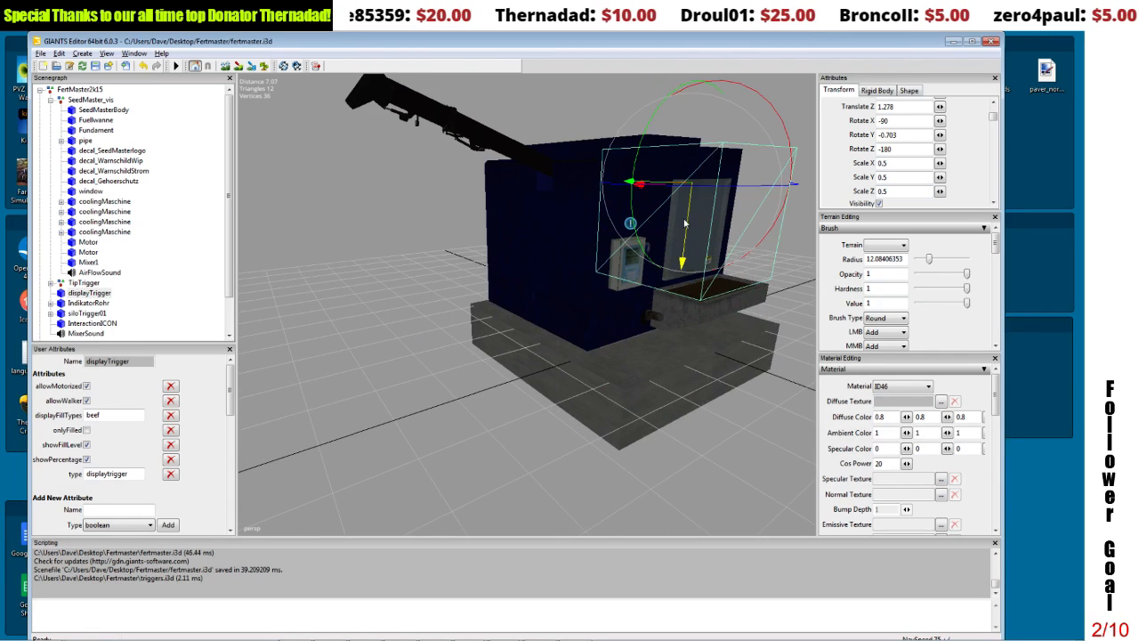
{"action": "left_click_drag", "start_coordinate": [686, 222], "coordinate": [642, 282]}
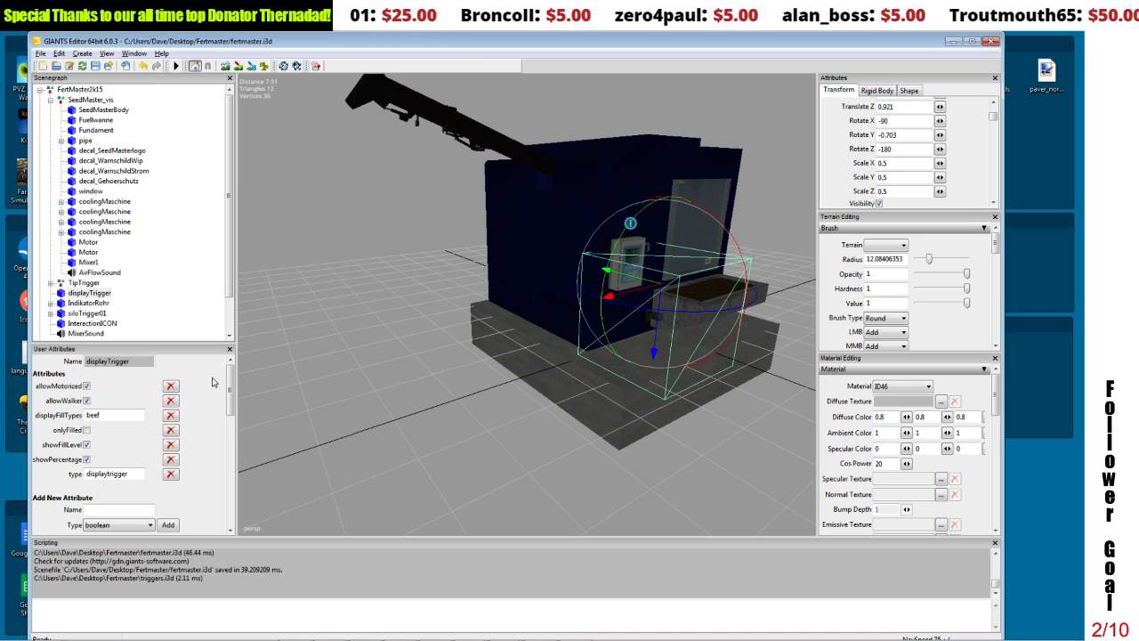
Step: Make more room for the displayTrigger's user attributes and start a new attribute of type boolean
{"action": "left_click_drag", "start_coordinate": [207, 344], "coordinate": [206, 247]}
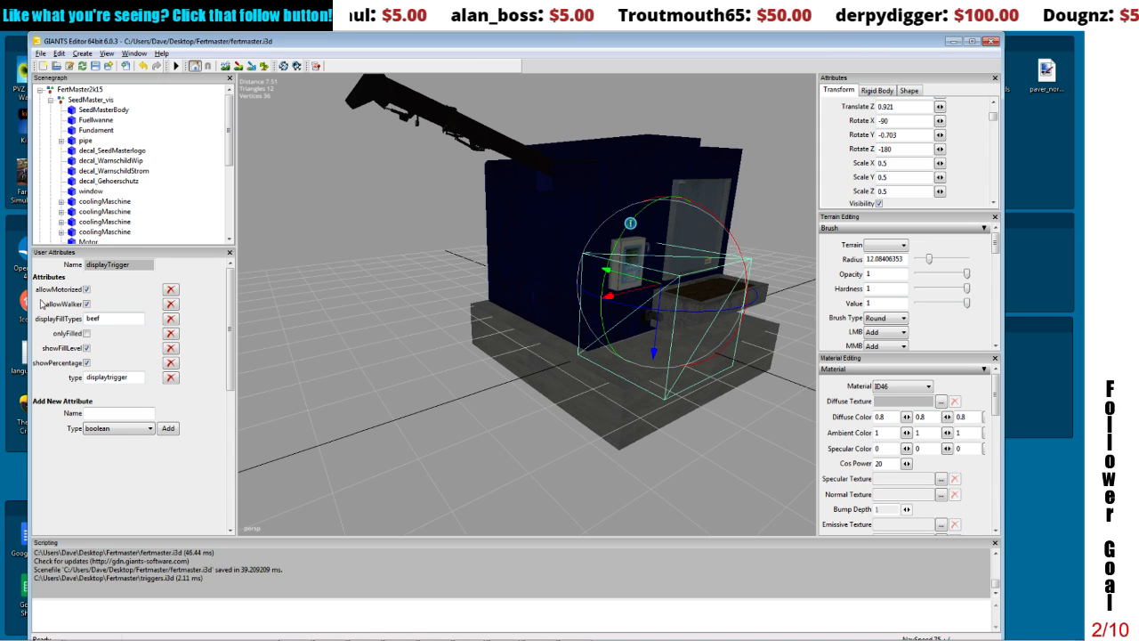
{"action": "left_click", "coordinate": [111, 428]}
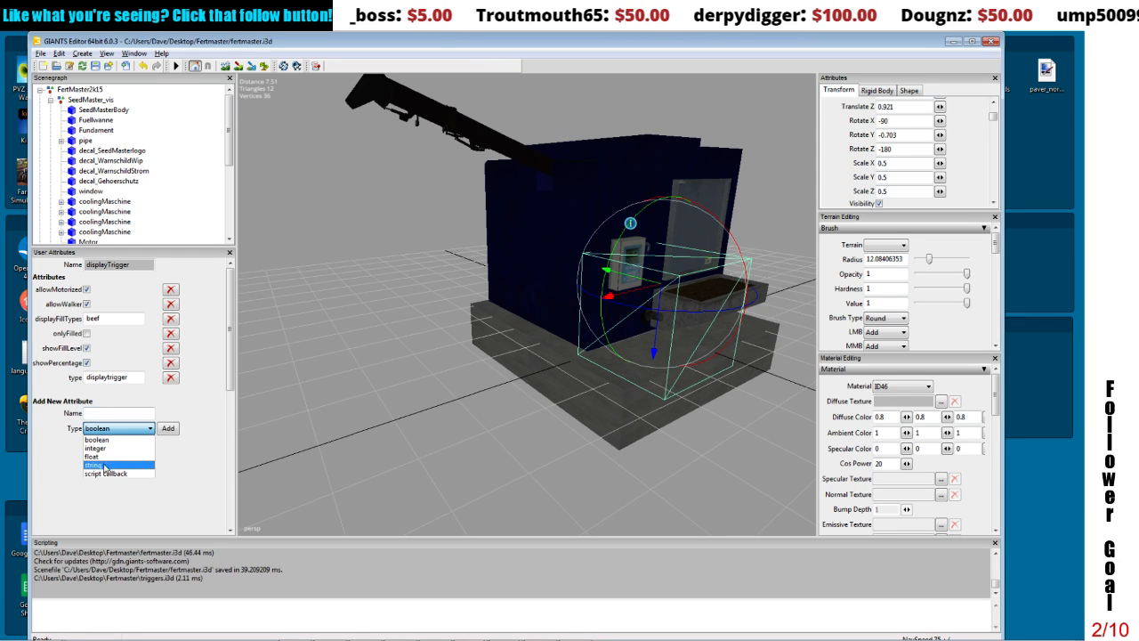
{"action": "left_click", "coordinate": [98, 440]}
{"action": "left_click", "coordinate": [106, 415]}
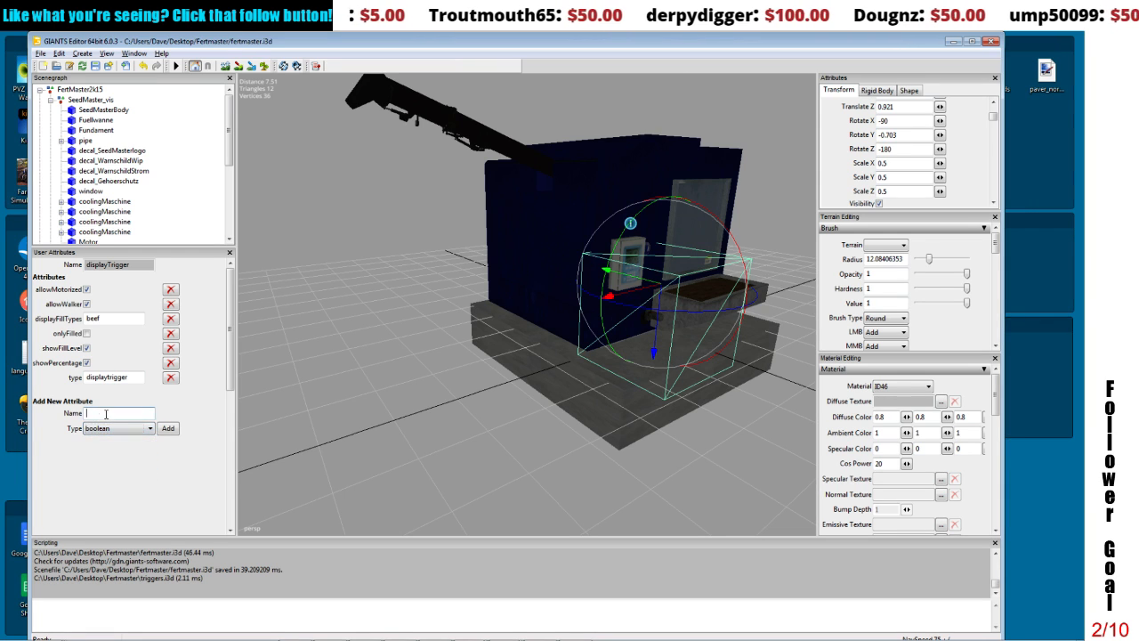
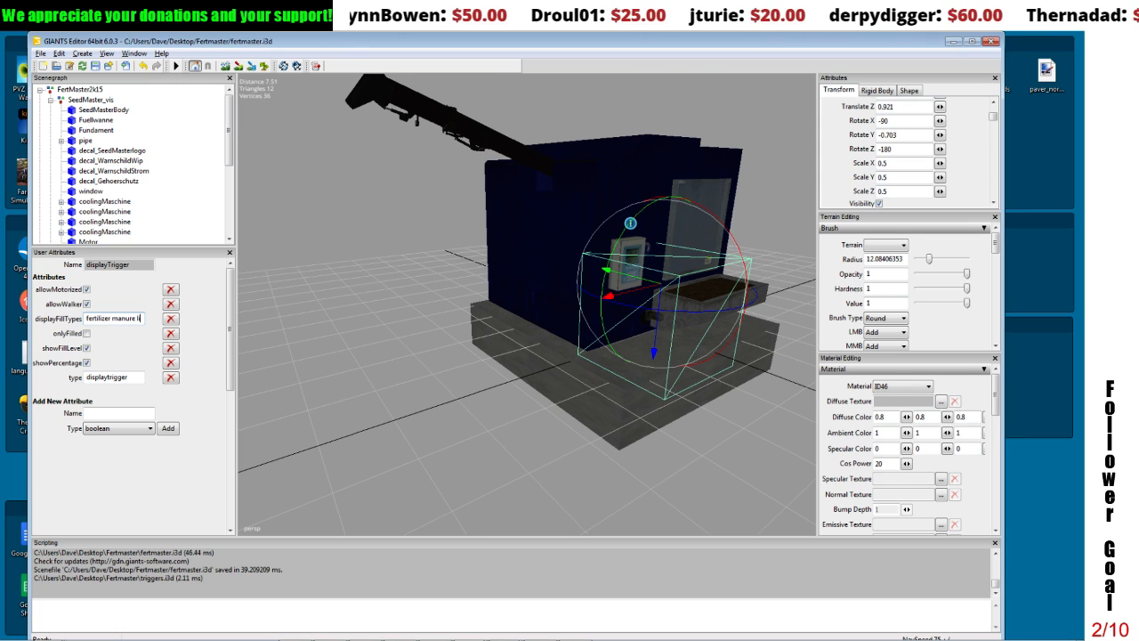
Step: Complete the displayTrigger's displayFillTypes as fertilizer manure liquidManure compost, leaving onlyFilled off
{"action": "type", "text": "quidMa"}
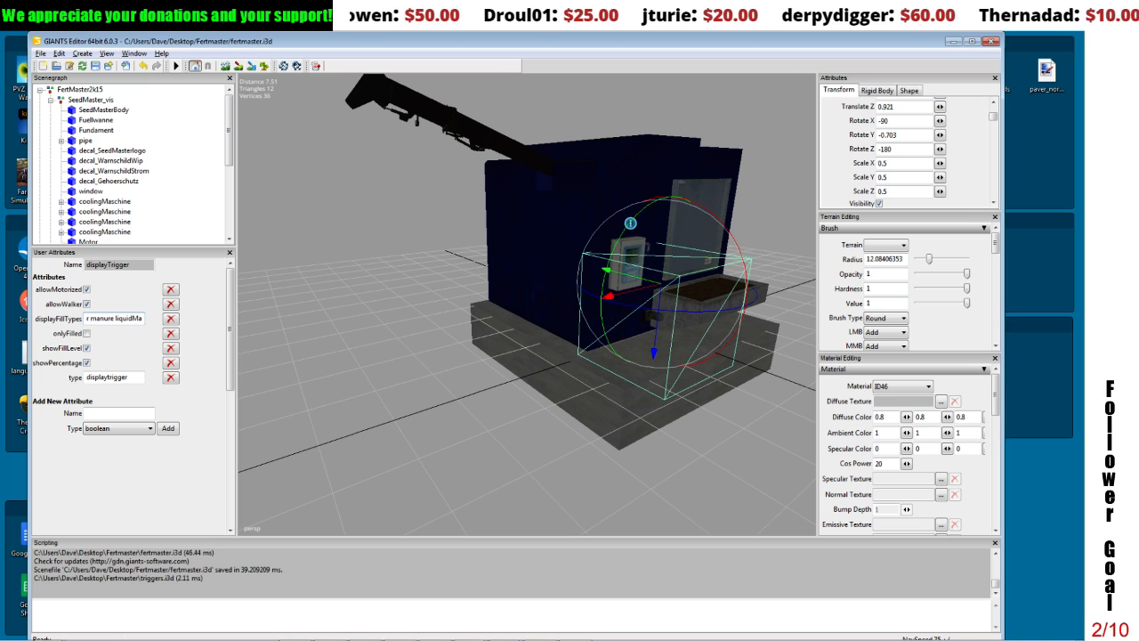
{"action": "type", "text": "nure"}
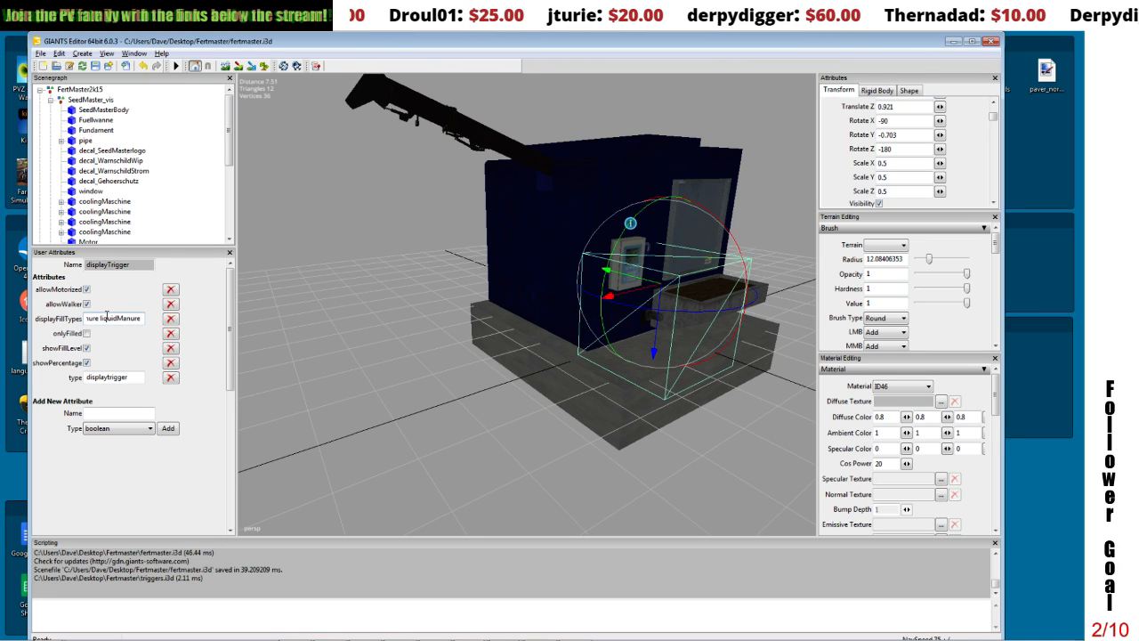
{"action": "type", "text": " co"}
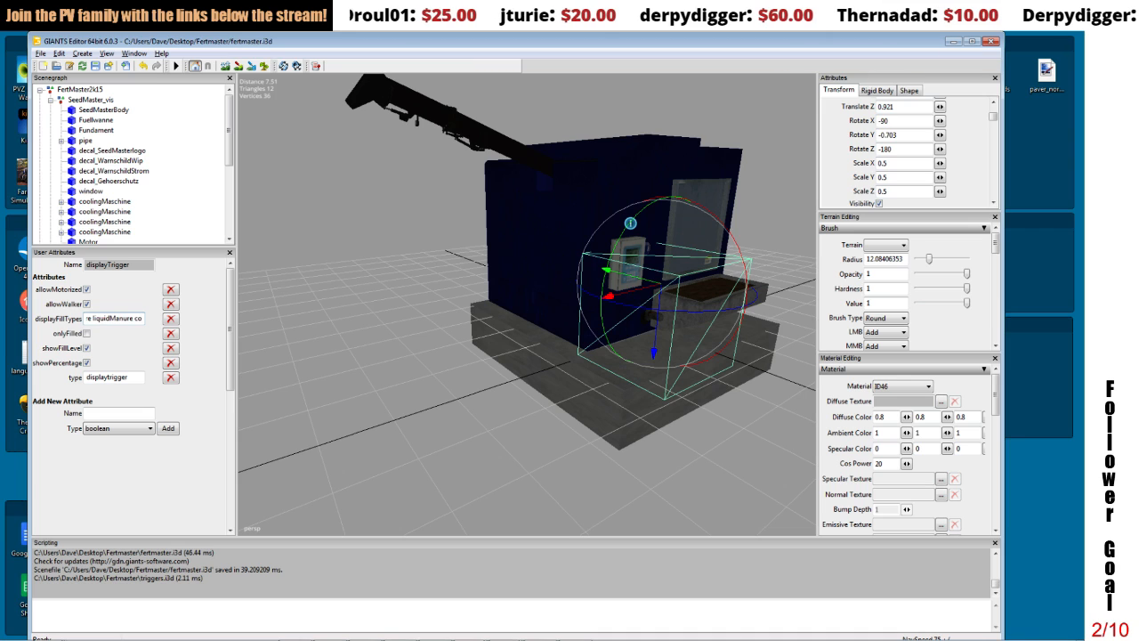
{"action": "type", "text": "mpost"}
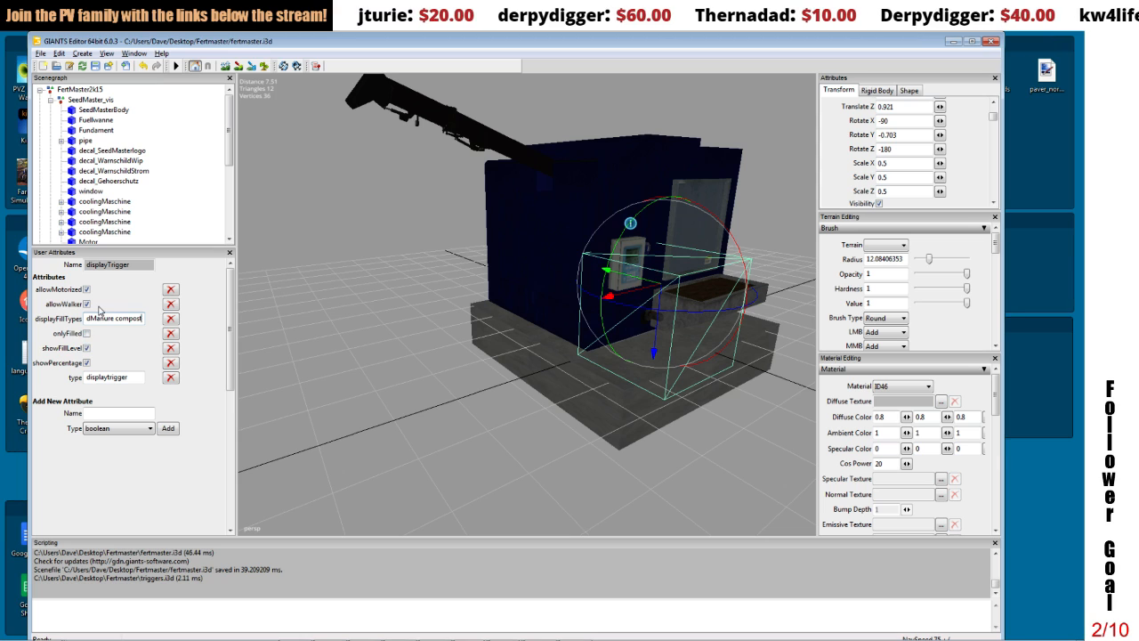
{"action": "left_click", "coordinate": [86, 334]}
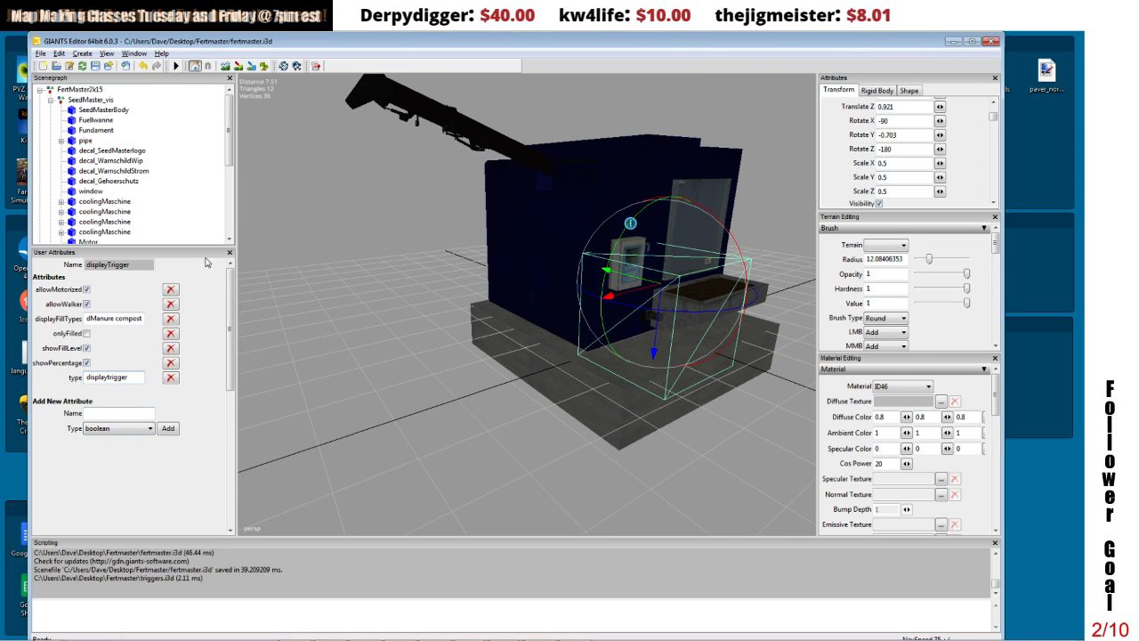
Step: Expand IndikatorRohr under FertMaster2k15 and select its InnerPlane_wheat child
{"action": "scroll", "coordinate": [231, 183], "scroll_direction": "down", "scroll_amount": 4}
{"action": "scroll", "coordinate": [233, 204], "scroll_direction": "down", "scroll_amount": 1}
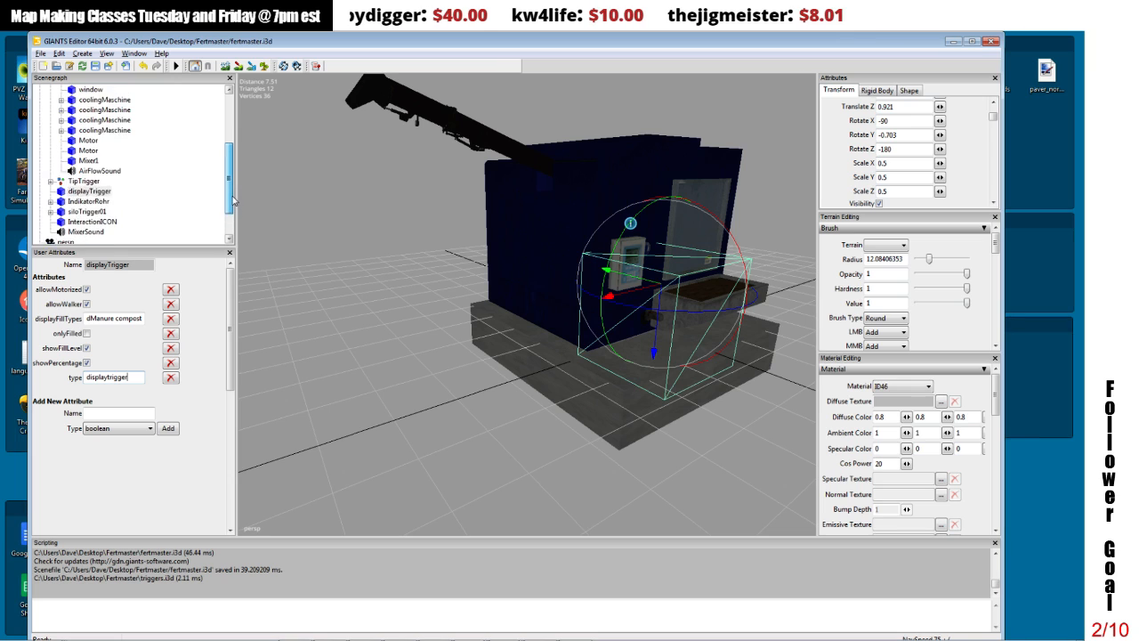
{"action": "left_click", "coordinate": [67, 214]}
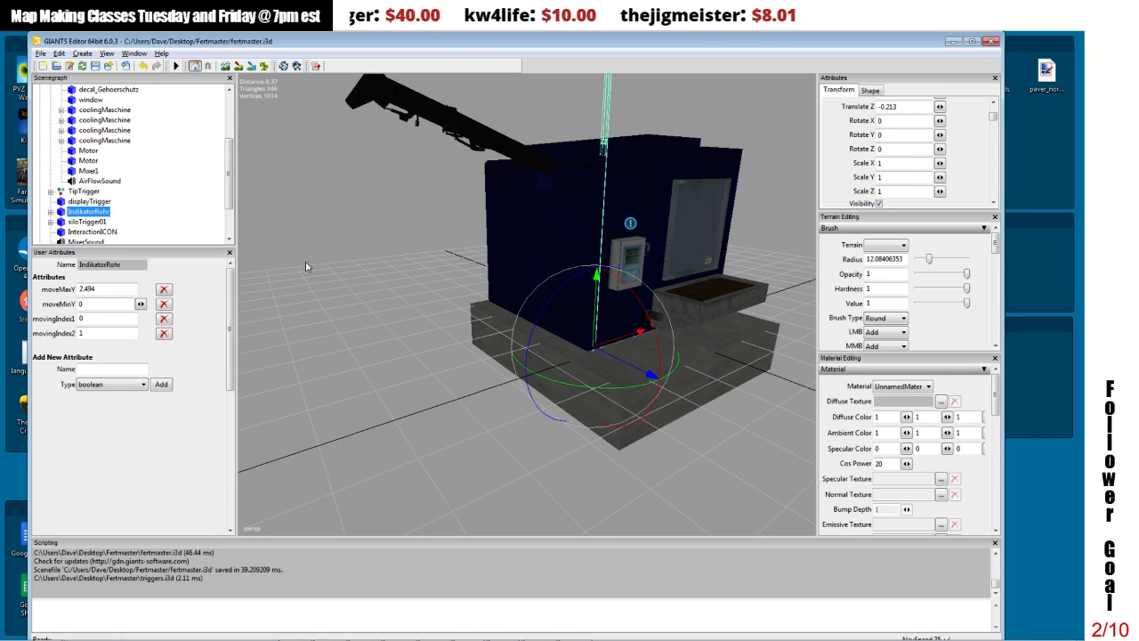
{"action": "left_click", "coordinate": [51, 212]}
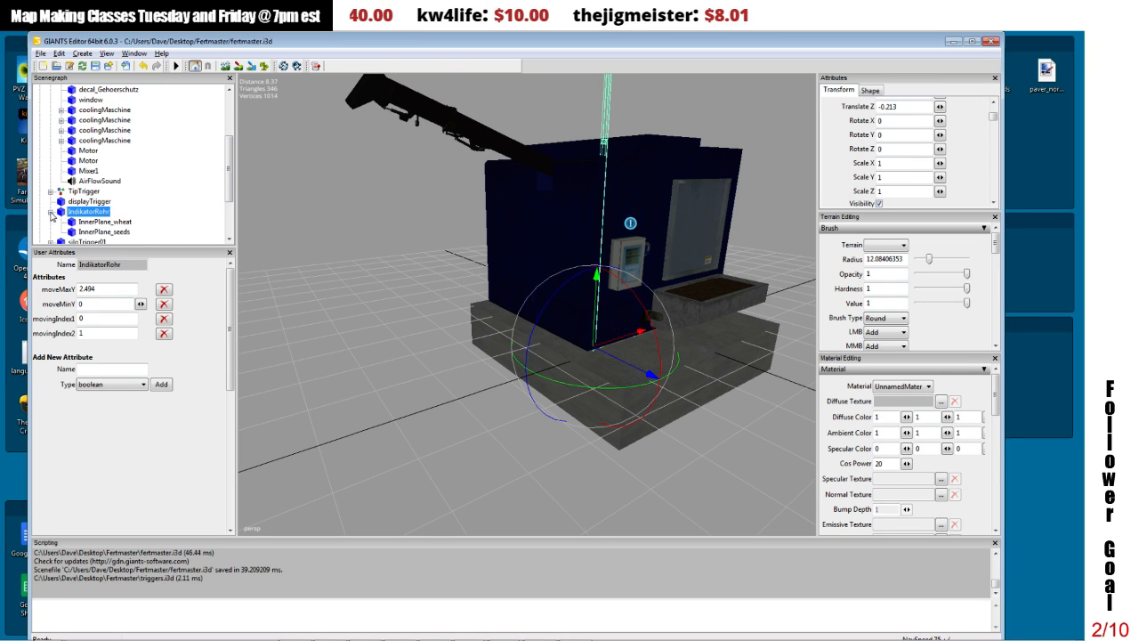
{"action": "left_click", "coordinate": [104, 224]}
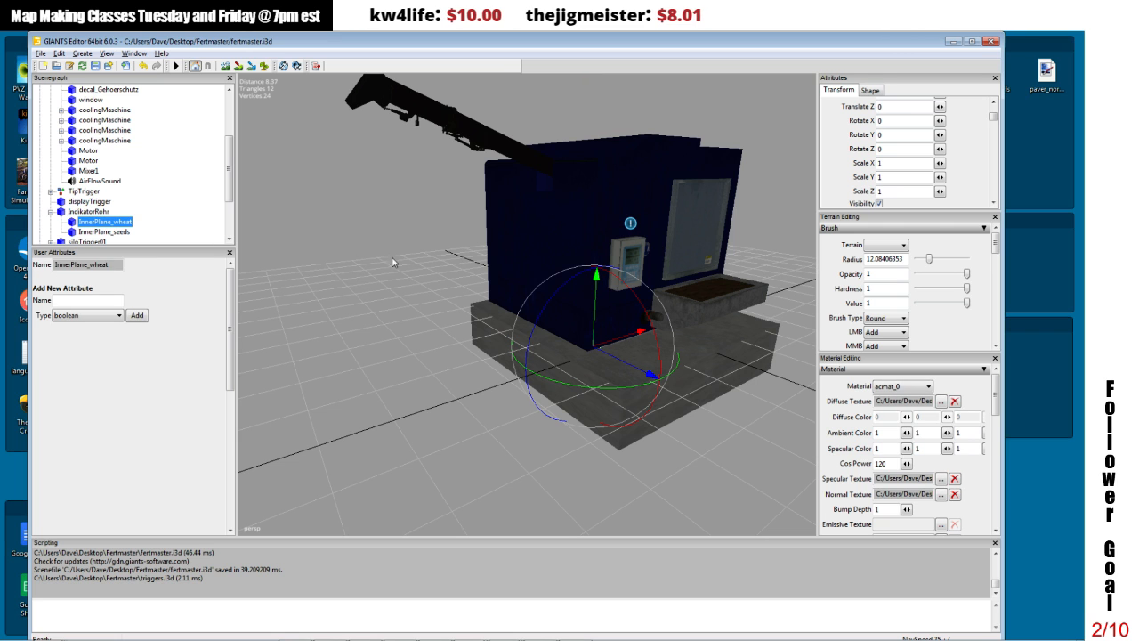
Step: Try raising InnerPlane_wheat and then InnerPlane_seeds behind the machine's window, undoing each move
{"action": "left_click_drag", "start_coordinate": [456, 237], "coordinate": [368, 222], "text": "alt"}
{"action": "scroll", "coordinate": [366, 252], "scroll_direction": "up", "scroll_amount": 5}
{"action": "scroll", "coordinate": [363, 250], "scroll_direction": "down", "scroll_amount": 3}
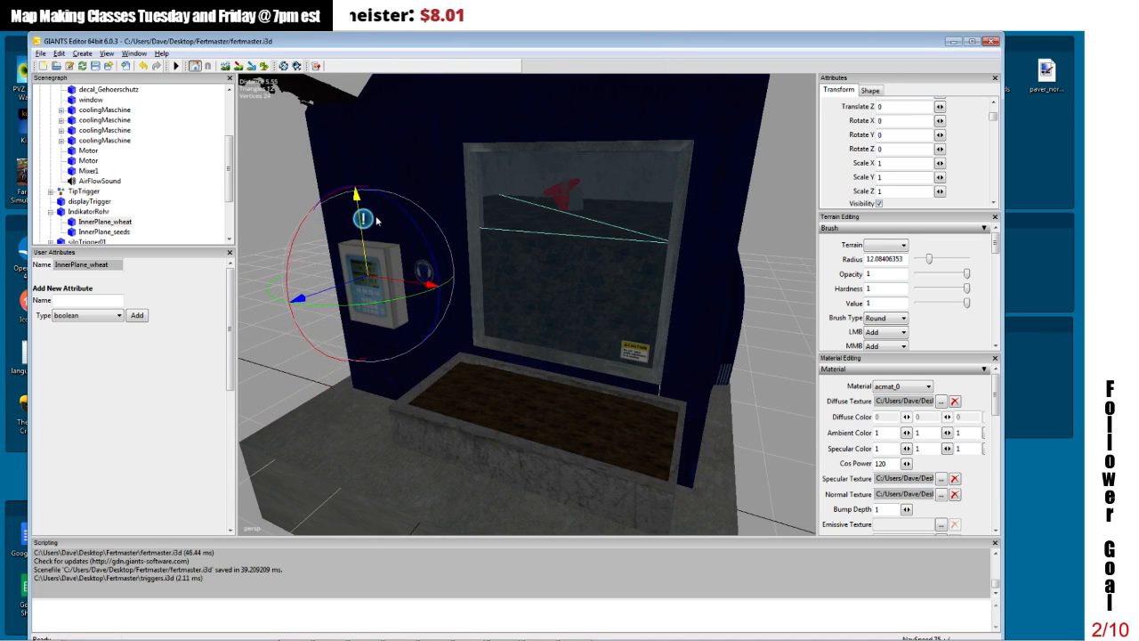
{"action": "left_click", "coordinate": [142, 66]}
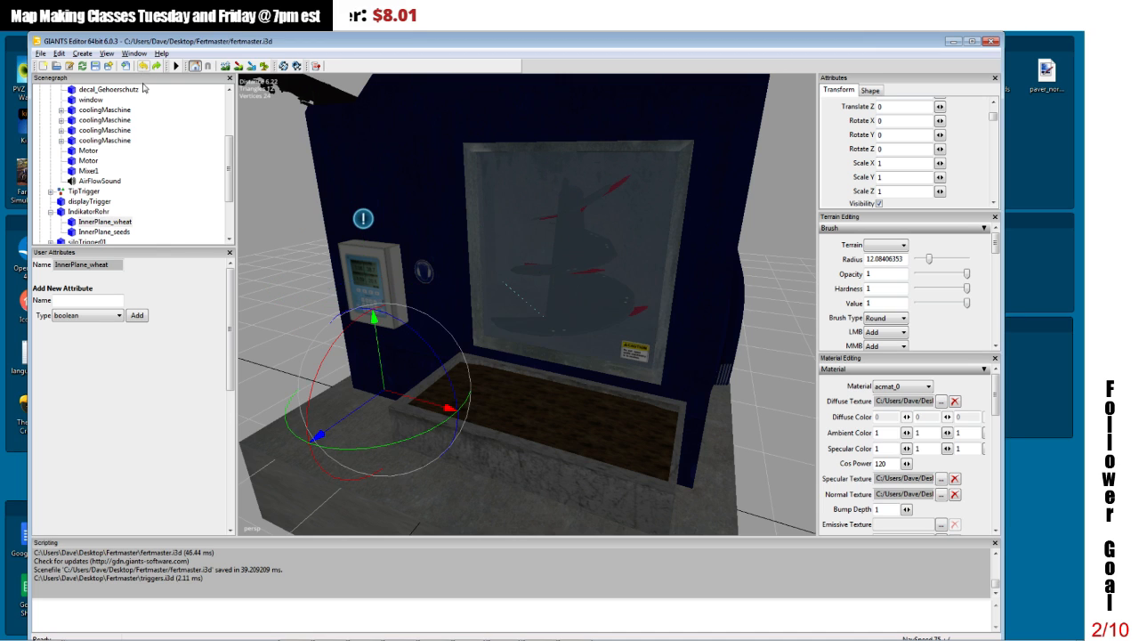
{"action": "left_click", "coordinate": [104, 231]}
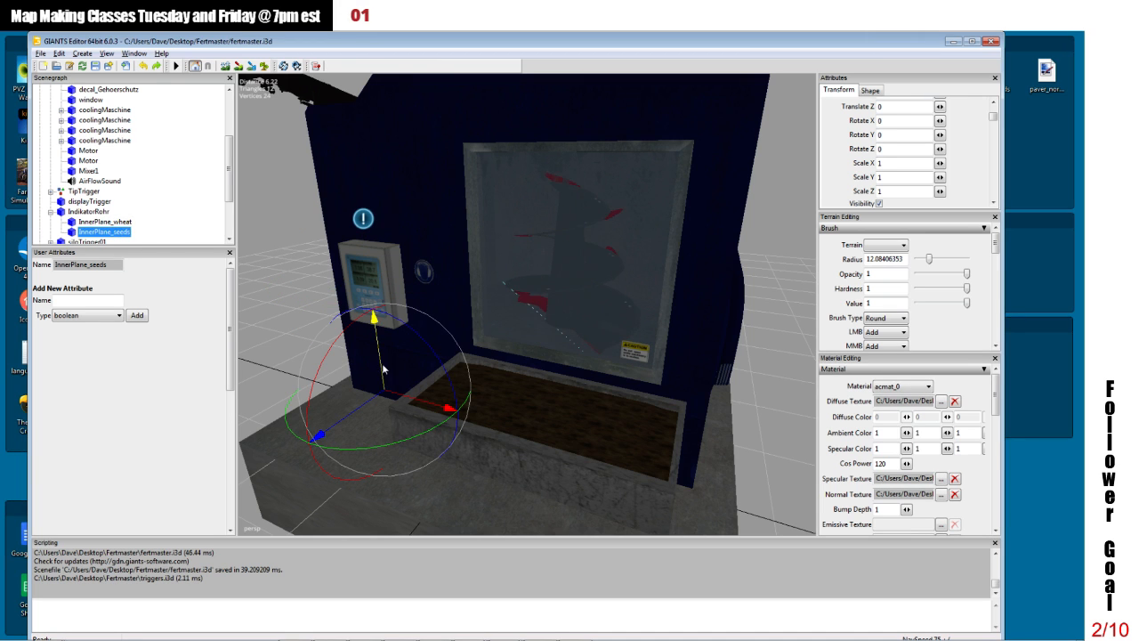
{"action": "left_click_drag", "start_coordinate": [381, 368], "coordinate": [368, 222]}
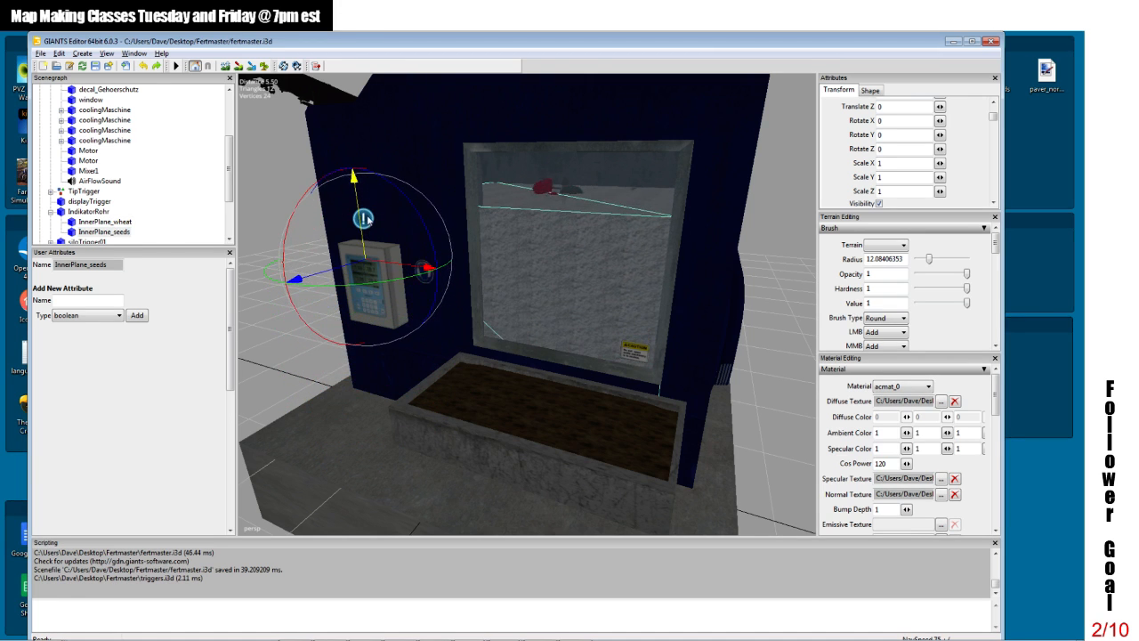
{"action": "left_click", "coordinate": [142, 66]}
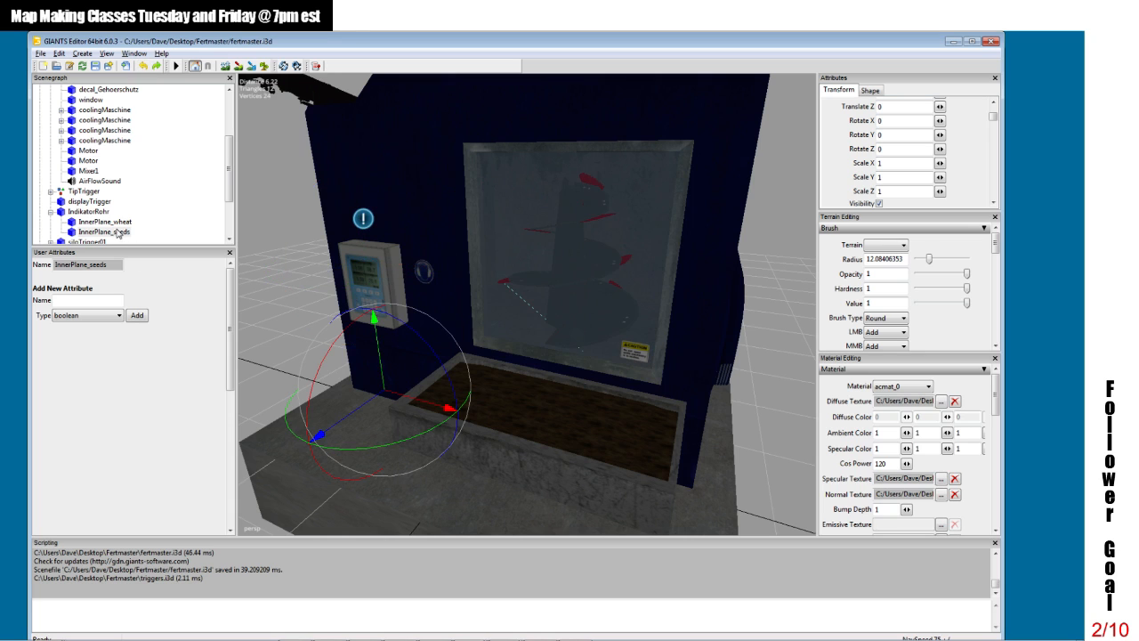
Step: Remove the moveMaxY, moveMinY, movingIndex1 and movingIndex2 user attributes from IndikatorRohr
{"action": "left_click", "coordinate": [90, 213]}
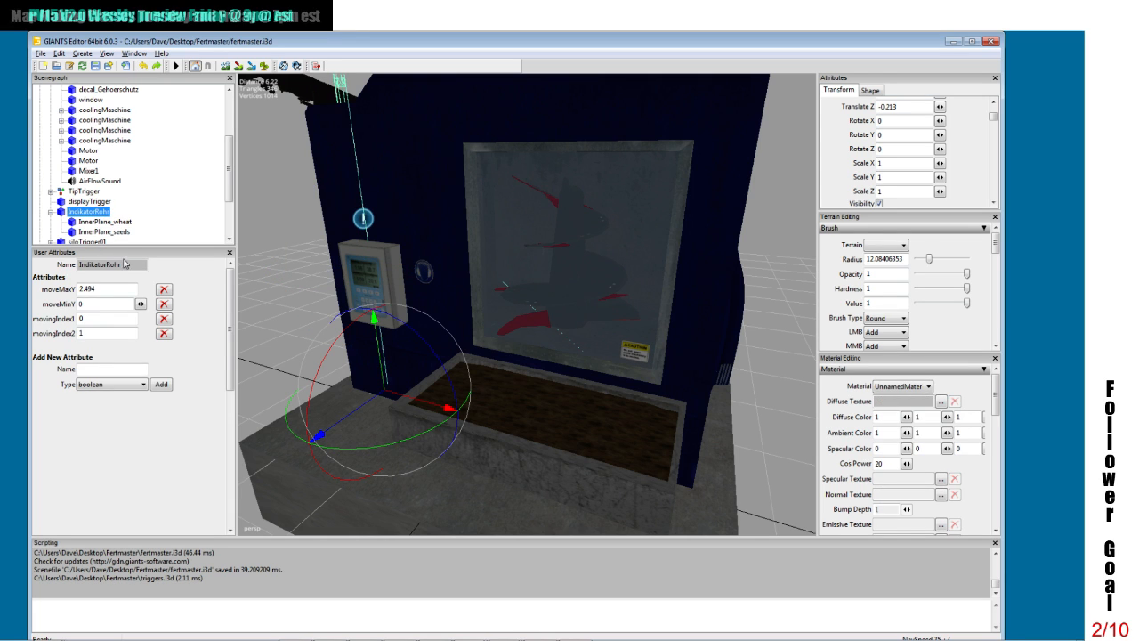
{"action": "left_click", "coordinate": [165, 290]}
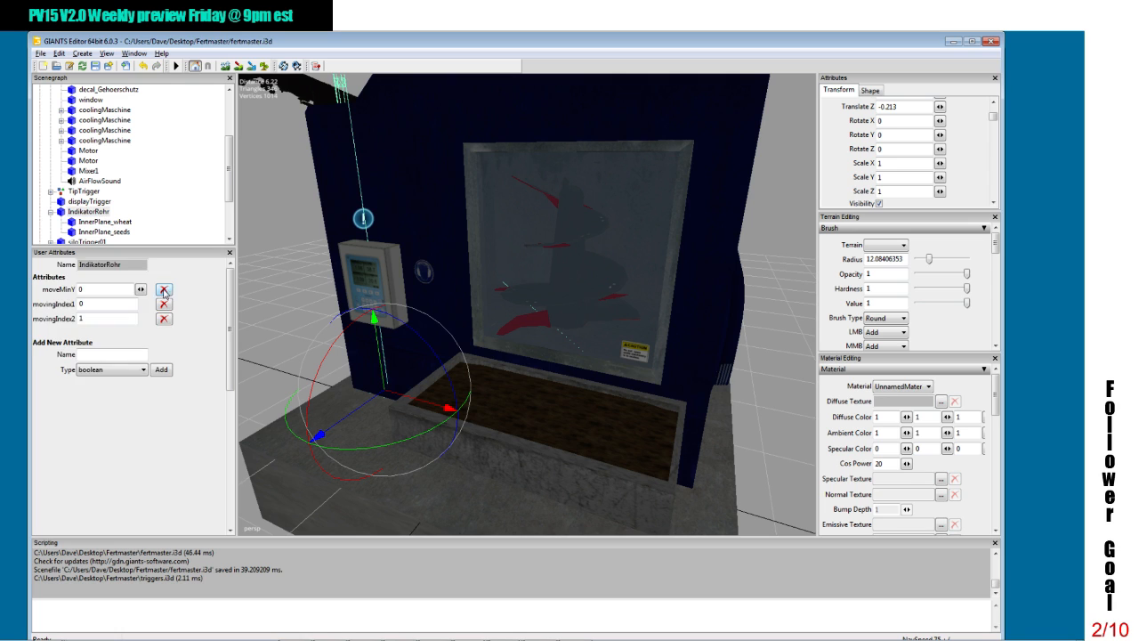
{"action": "left_click", "coordinate": [164, 290]}
{"action": "left_click", "coordinate": [164, 290]}
{"action": "left_click", "coordinate": [163, 290]}
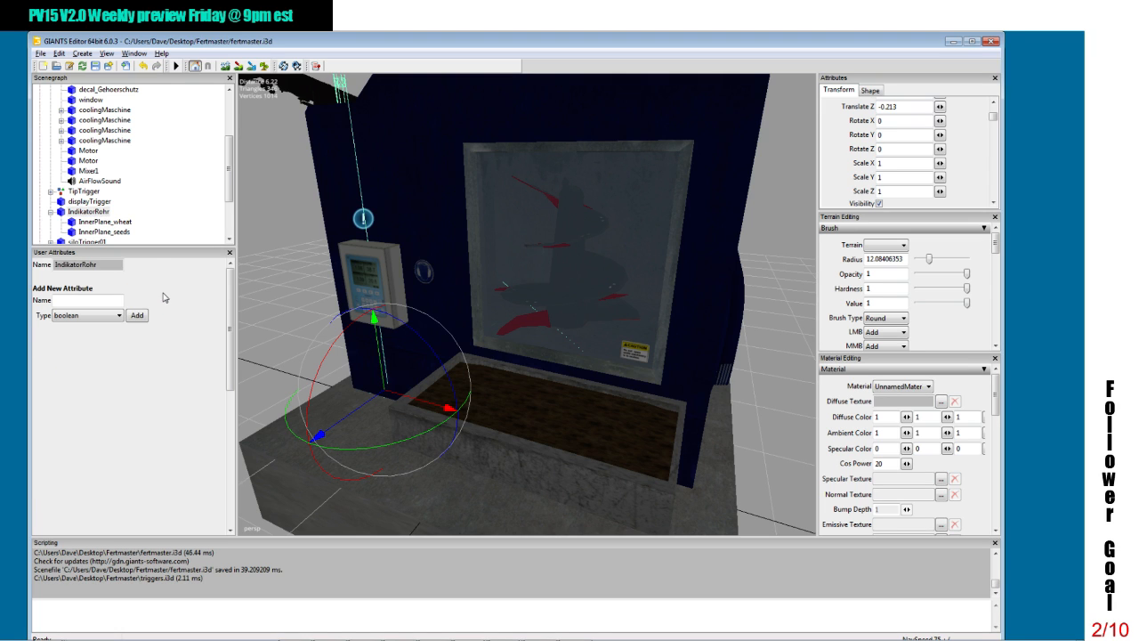
Step: Raise InnerPlane_wheat to a Translate Y of about 0.354 and rename it InnerPlane_manure
{"action": "left_click", "coordinate": [105, 222]}
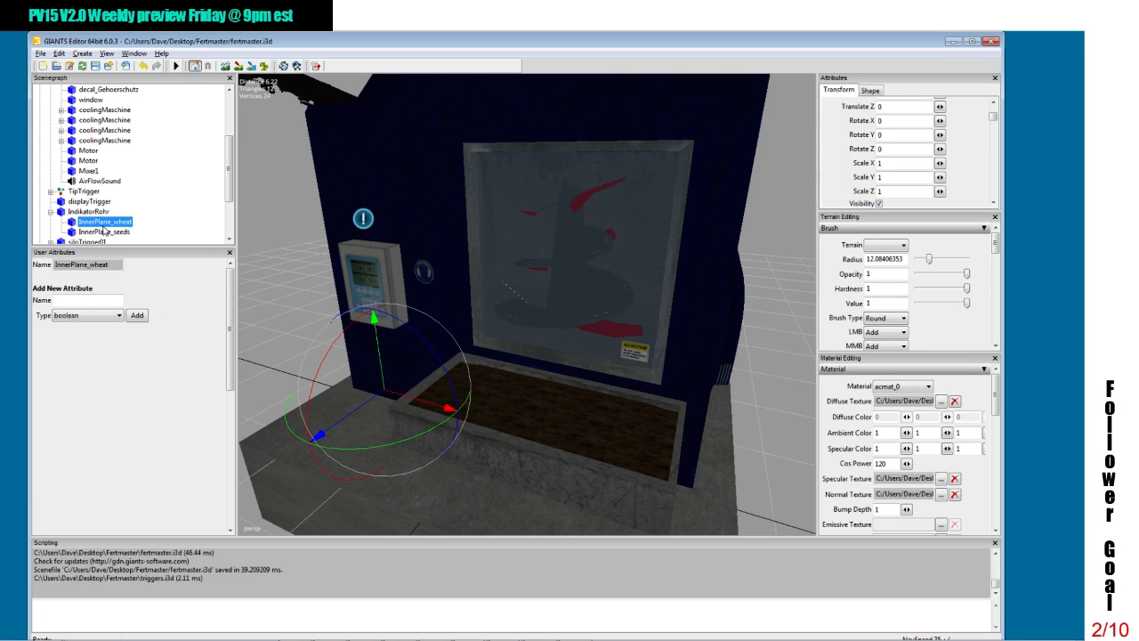
{"action": "left_click_drag", "start_coordinate": [375, 348], "coordinate": [373, 325]}
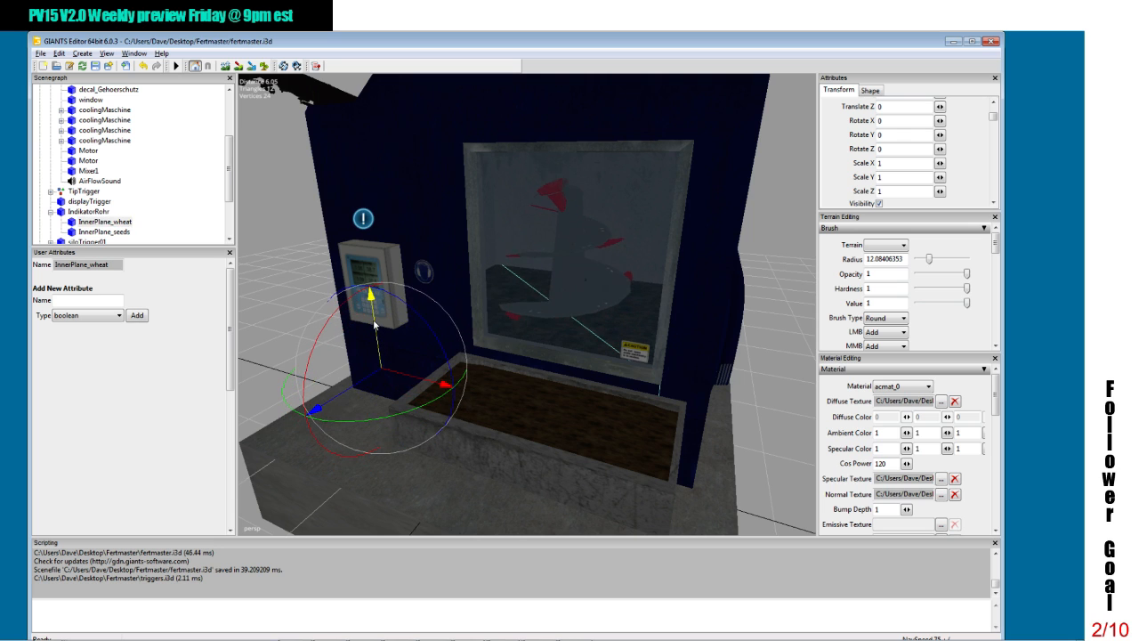
{"action": "left_click_drag", "start_coordinate": [993, 117], "coordinate": [993, 108]}
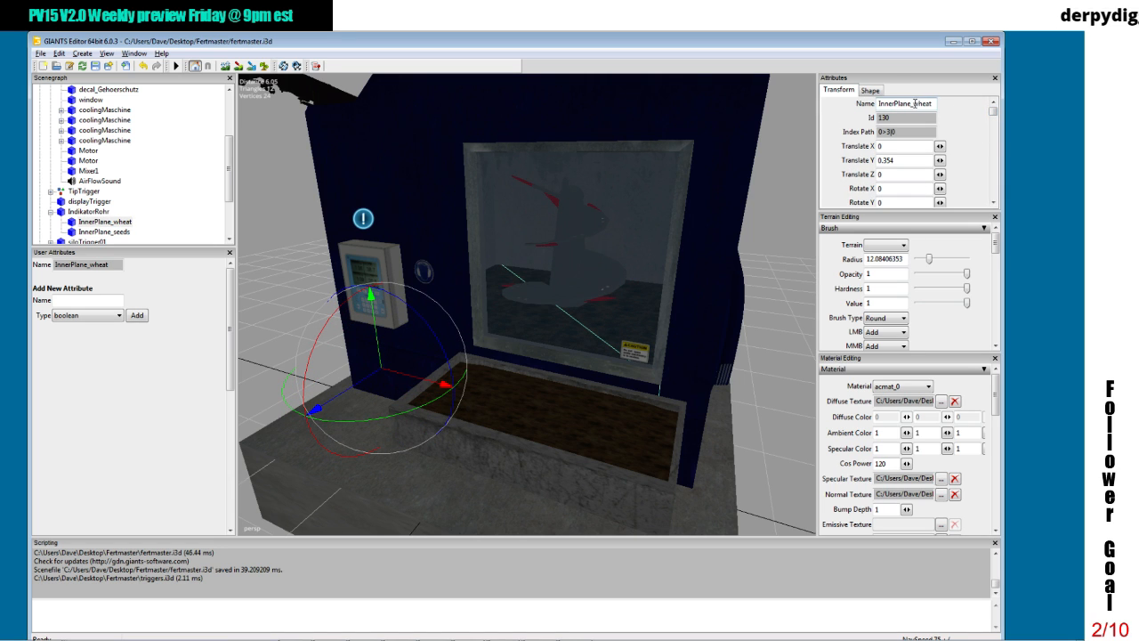
{"action": "left_click_drag", "start_coordinate": [915, 104], "coordinate": [932, 103]}
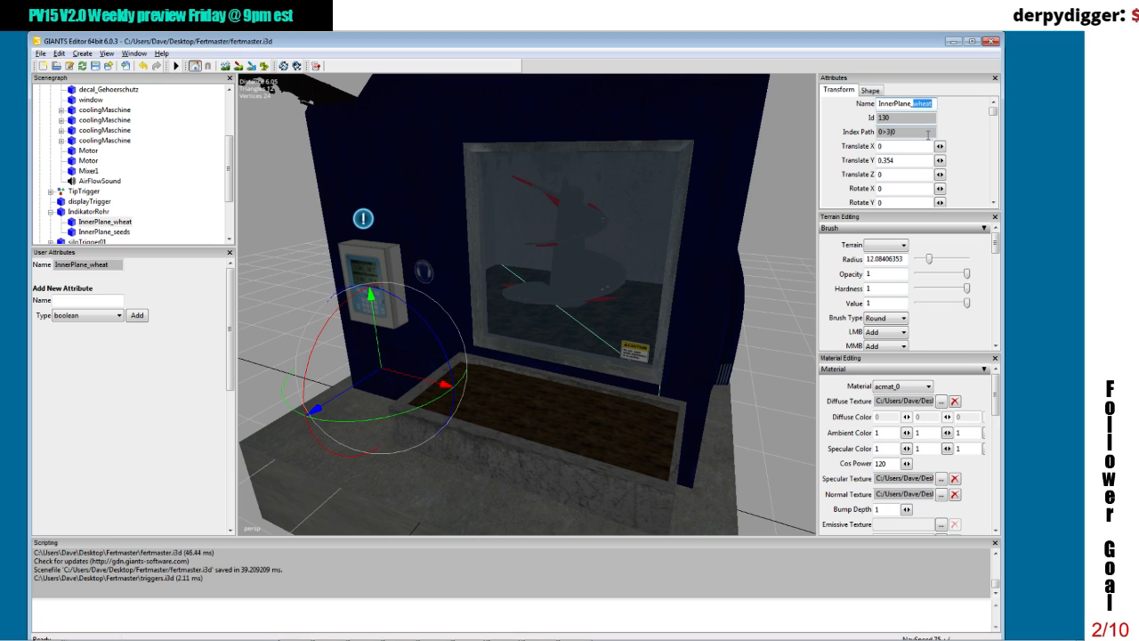
{"action": "type", "text": "manure"}
{"action": "key", "text": "Return"}
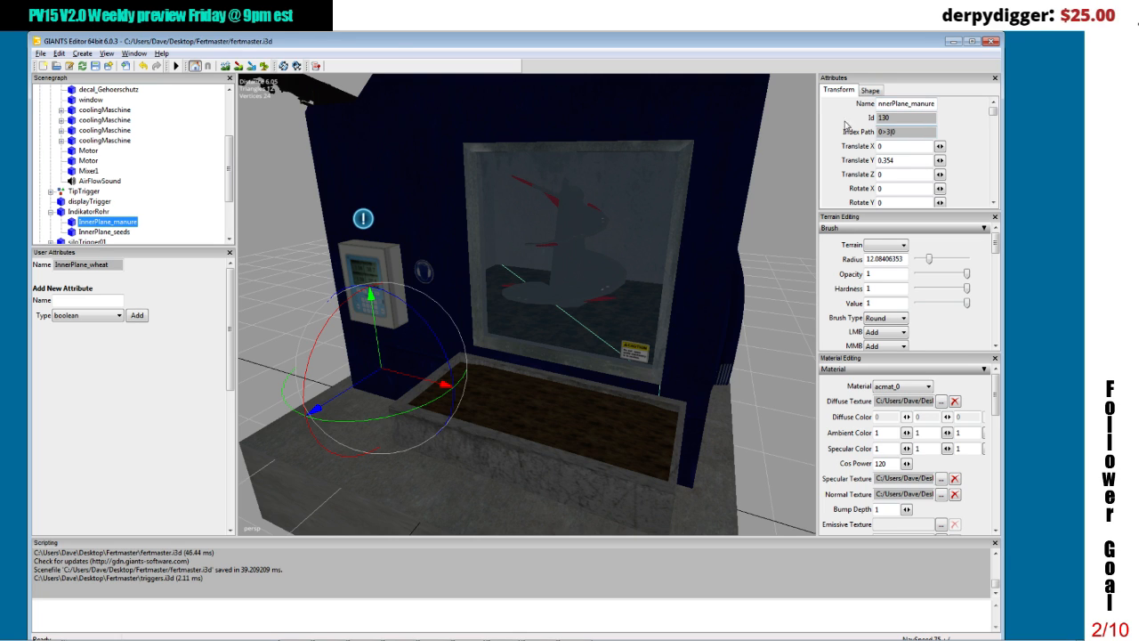
Step: Rename InnerPlane_seeds as InnerPlane_fertilizer
{"action": "left_click", "coordinate": [89, 231]}
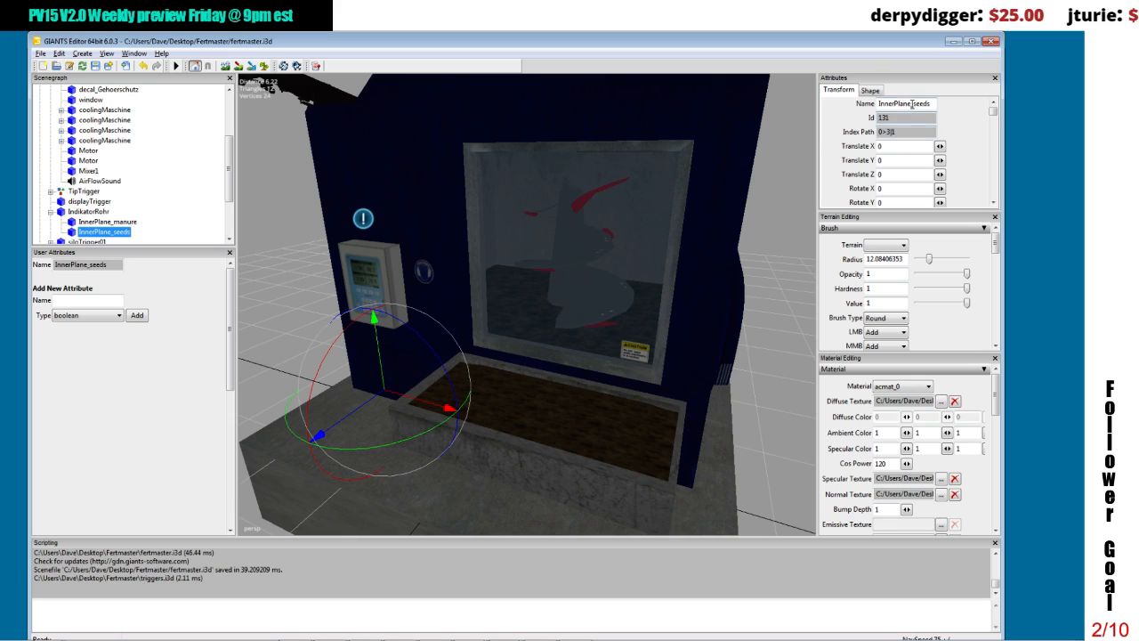
{"action": "left_click_drag", "start_coordinate": [931, 103], "coordinate": [916, 103]}
{"action": "type", "text": "fert"}
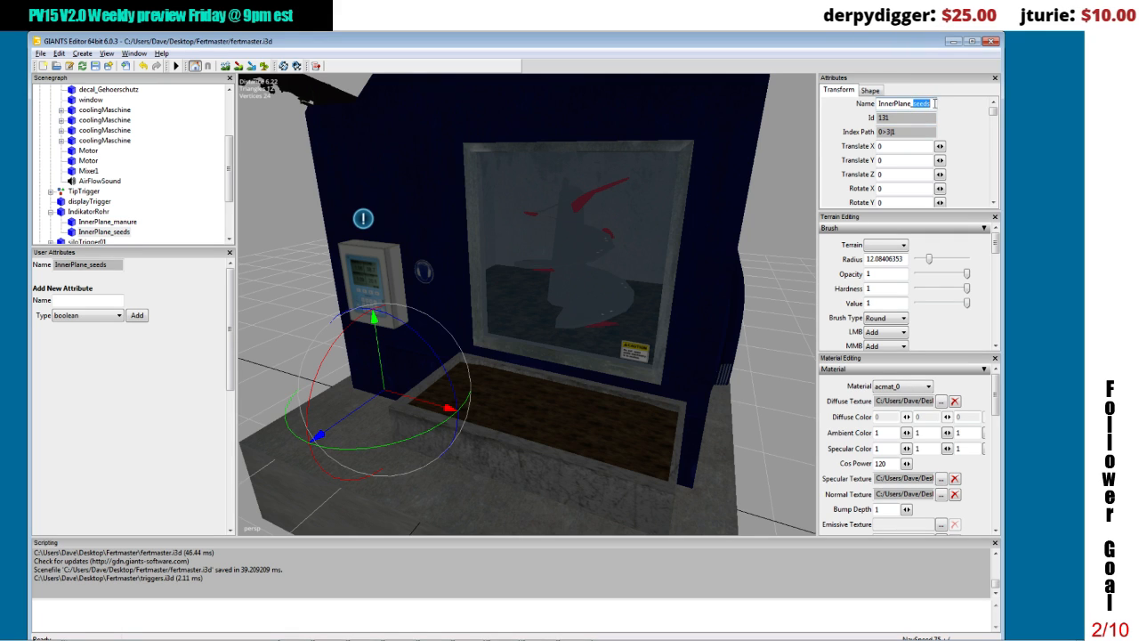
{"action": "type", "text": "i"}
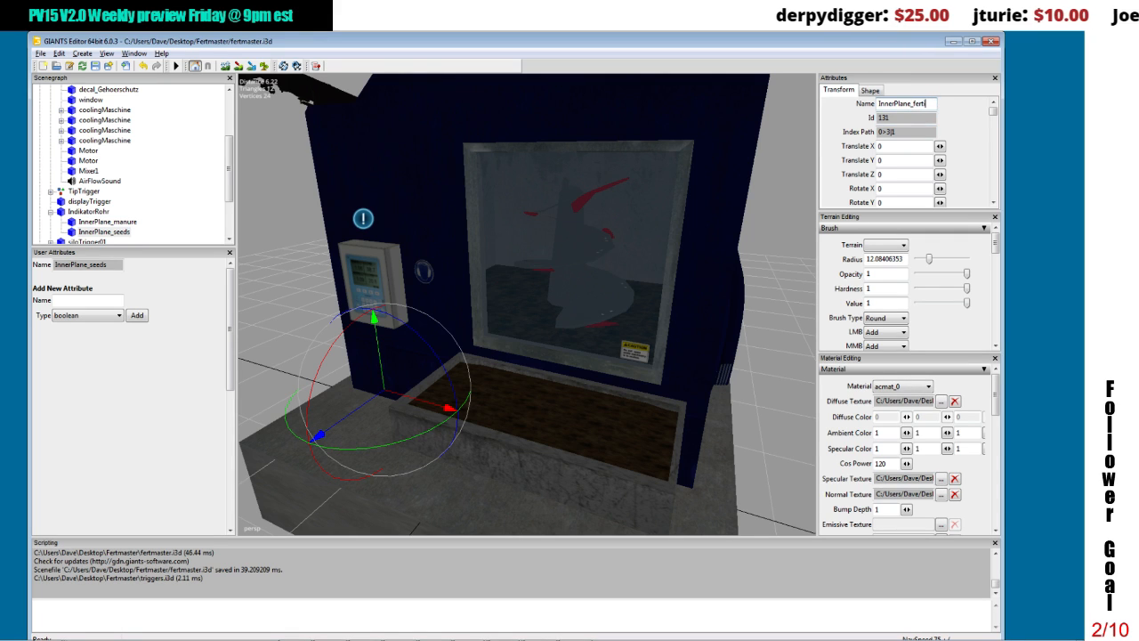
{"action": "type", "text": "lizer"}
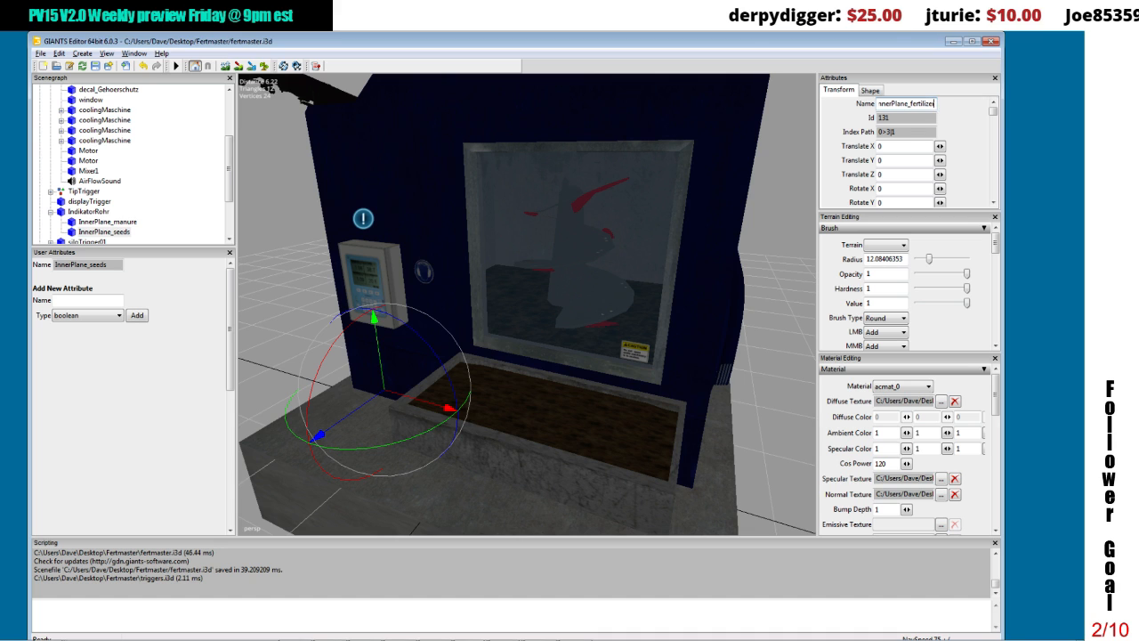
{"action": "key", "text": "Return"}
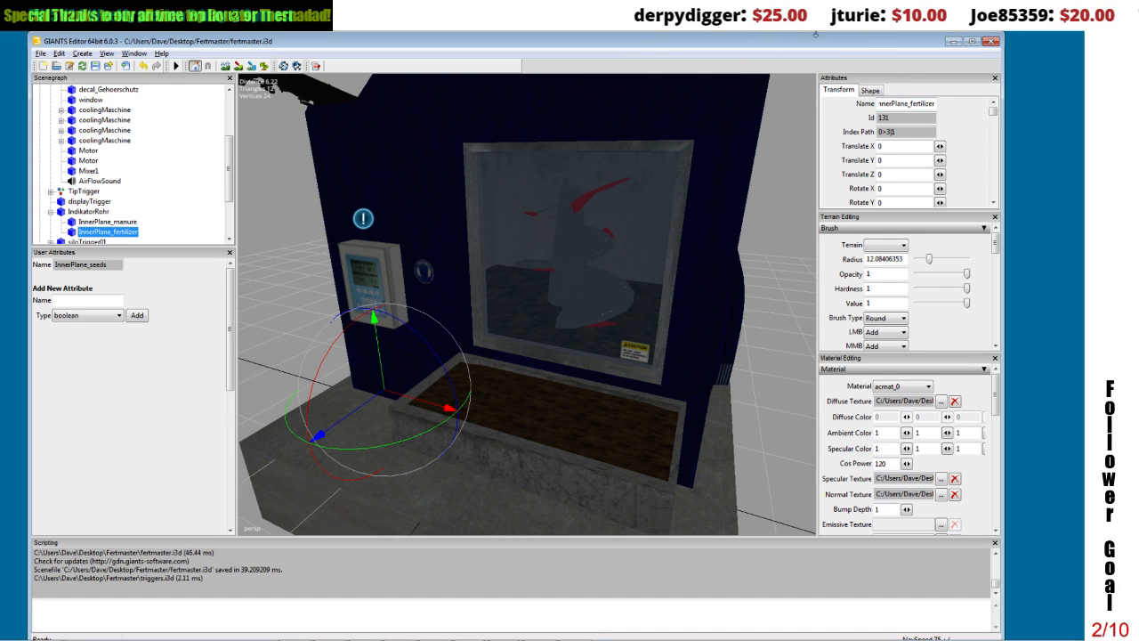
Step: Check IndikatorRohr and its two inner planes, and create a new transform group in the scene
{"action": "left_click", "coordinate": [84, 214]}
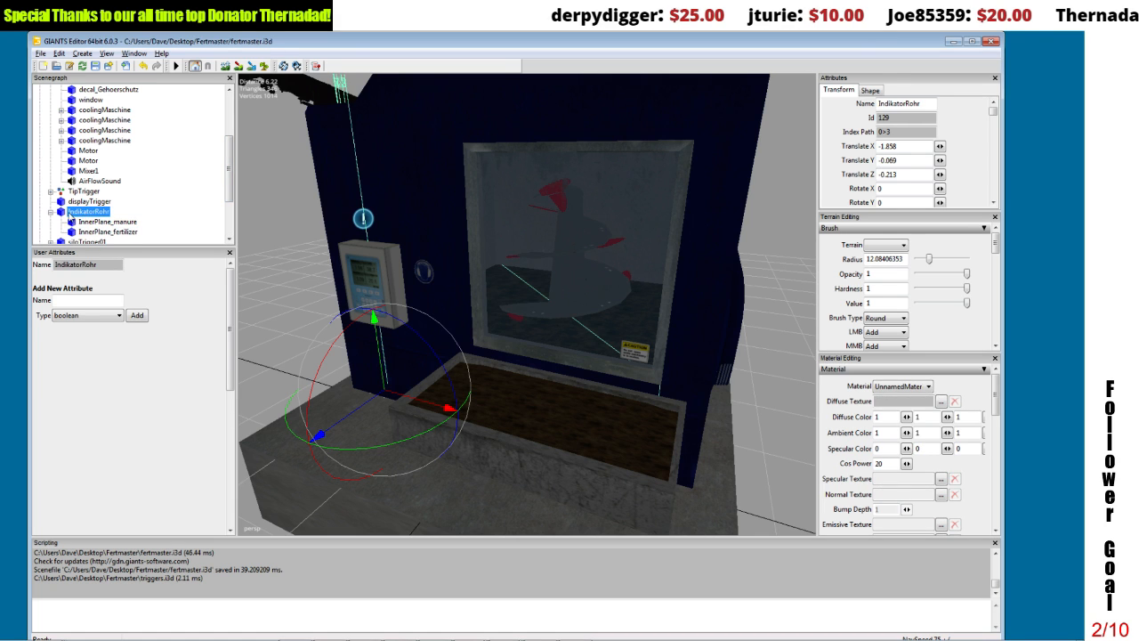
{"action": "left_click", "coordinate": [87, 223]}
{"action": "left_click", "coordinate": [93, 232]}
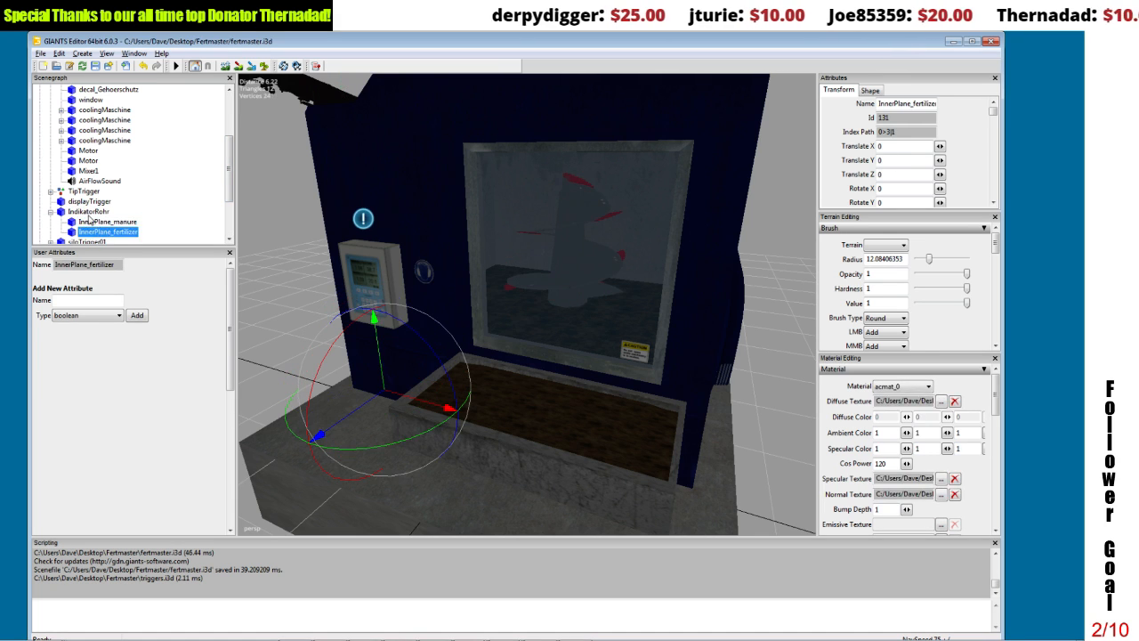
{"action": "left_click", "coordinate": [89, 211]}
{"action": "left_click", "coordinate": [82, 55]}
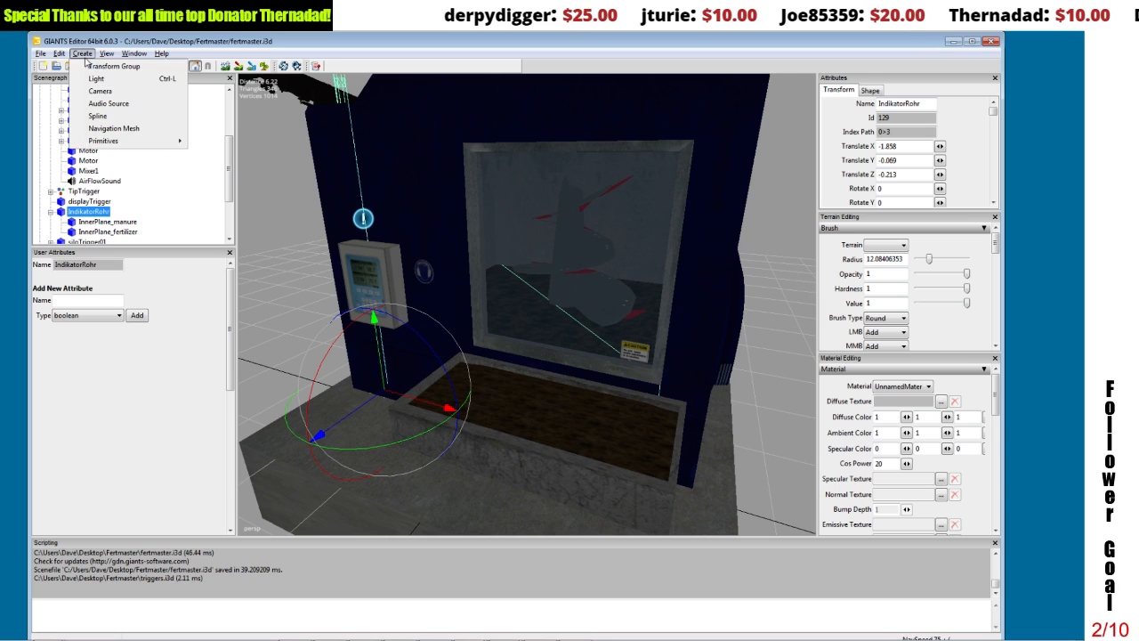
{"action": "left_click", "coordinate": [85, 66]}
Step: Move the new transform group from the scene root into the FertMaster2k15 group
{"action": "left_click_drag", "start_coordinate": [228, 191], "coordinate": [205, 239]}
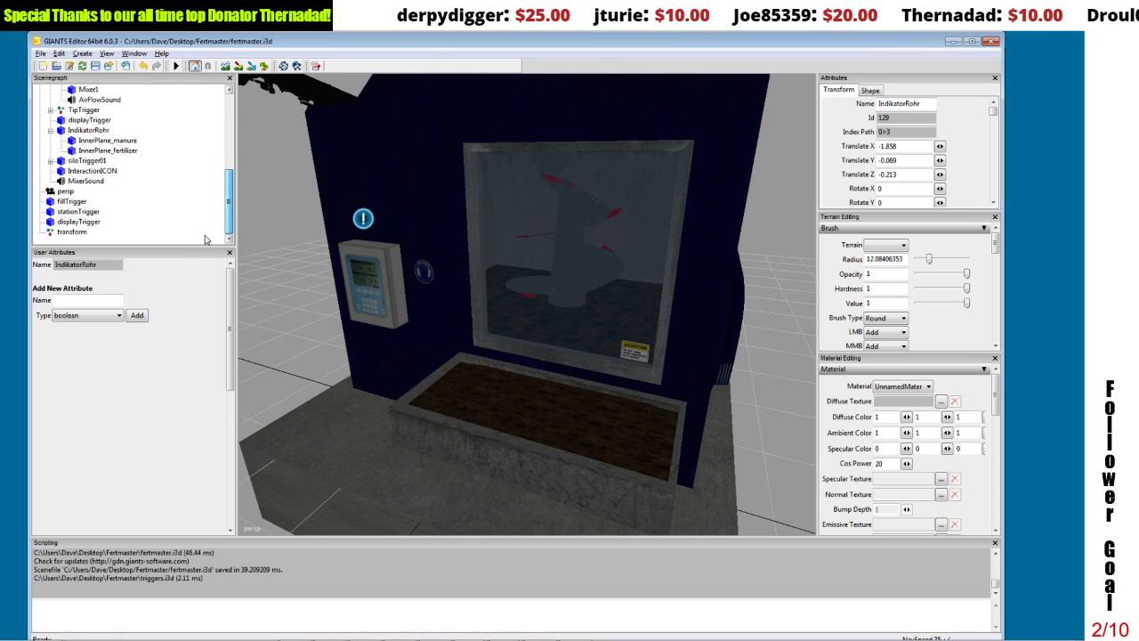
{"action": "left_click", "coordinate": [72, 234]}
{"action": "left_click", "coordinate": [57, 53]}
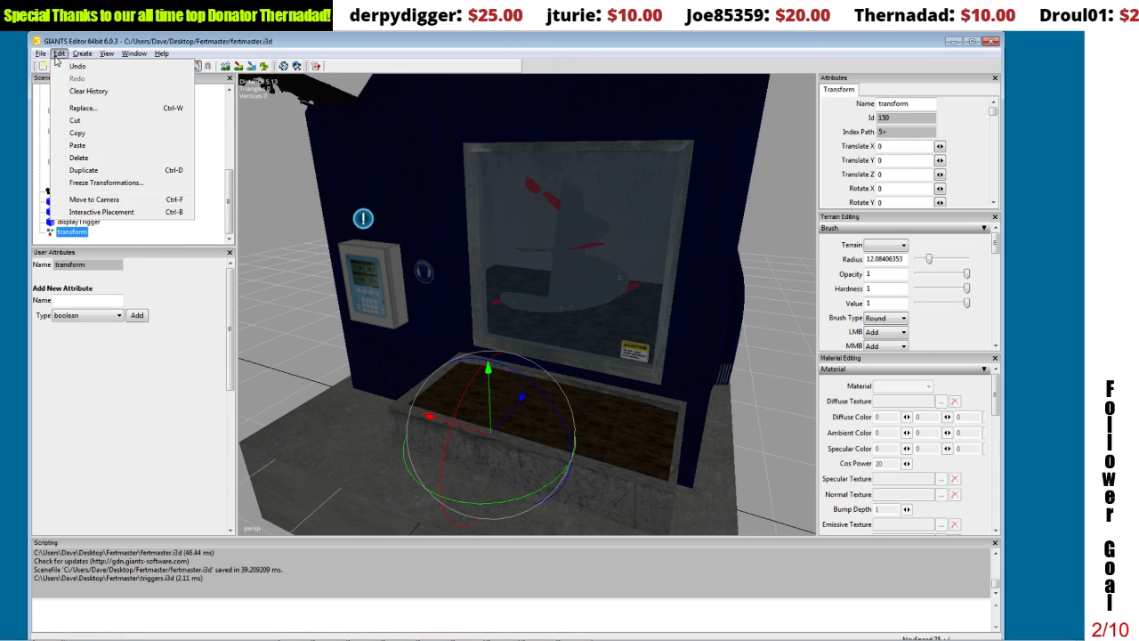
{"action": "left_click", "coordinate": [71, 122]}
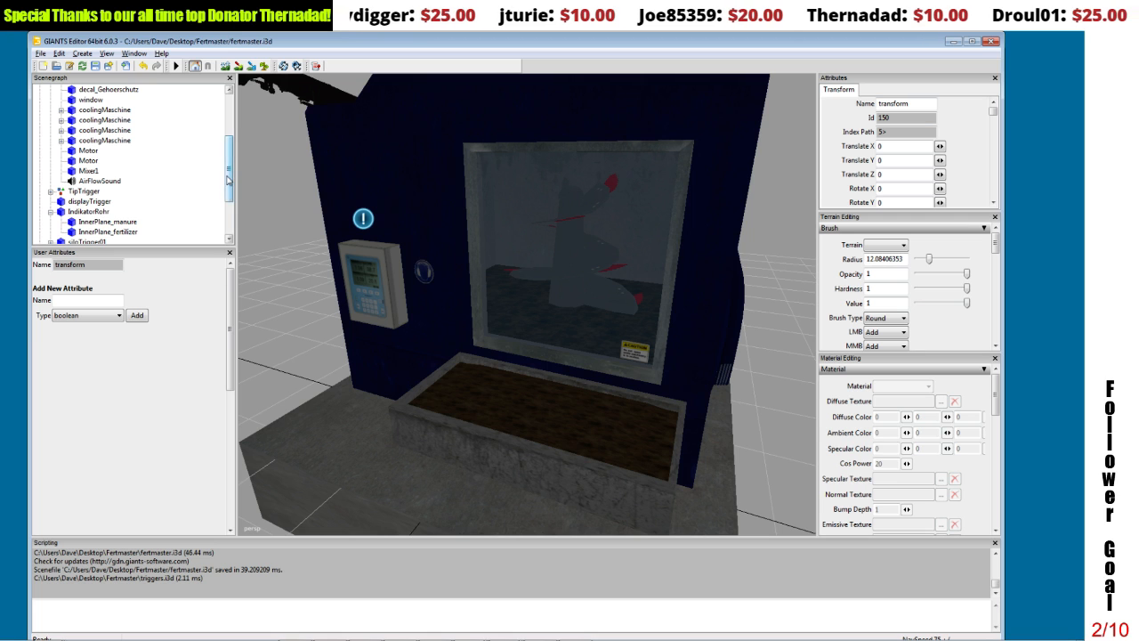
{"action": "scroll", "coordinate": [228, 180], "scroll_direction": "up", "scroll_amount": 3}
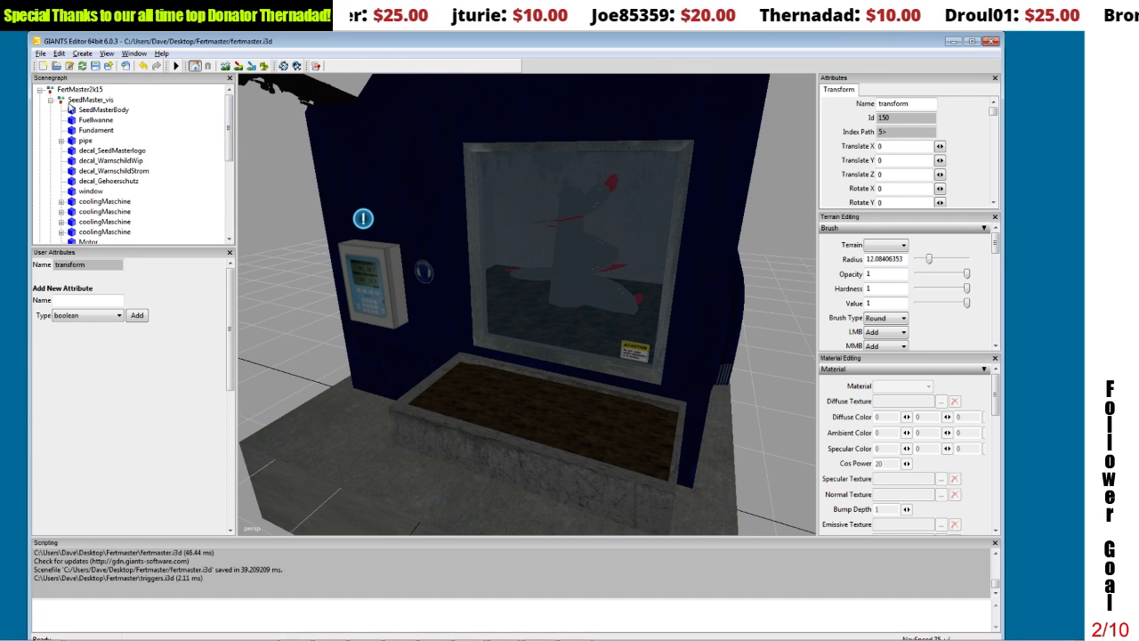
{"action": "left_click", "coordinate": [50, 100]}
{"action": "left_click", "coordinate": [78, 89]}
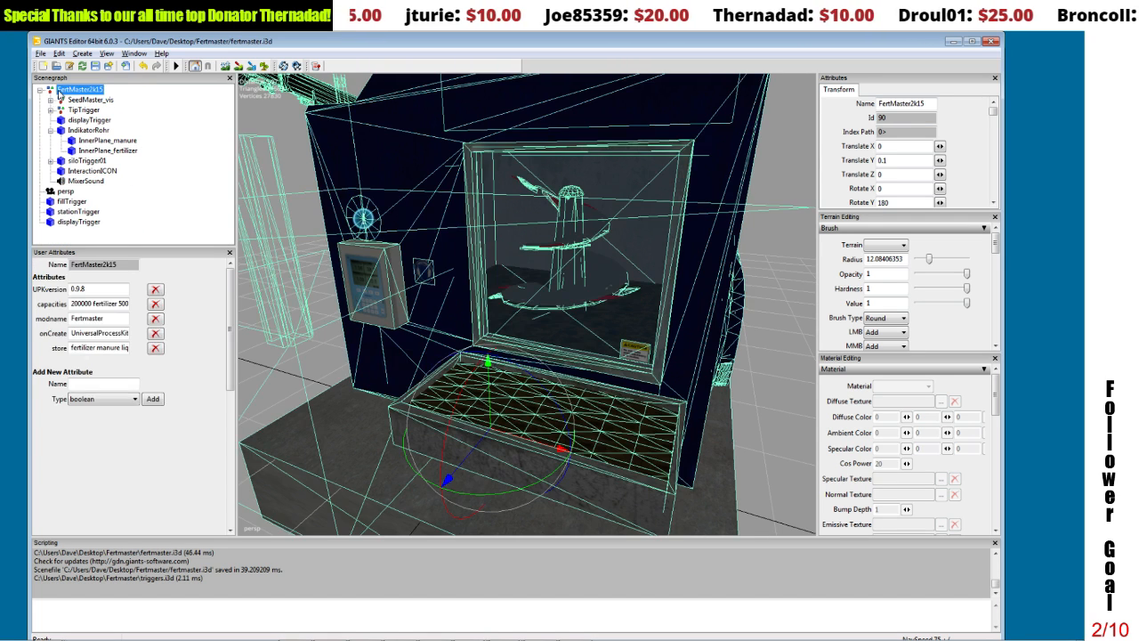
{"action": "left_click", "coordinate": [59, 54]}
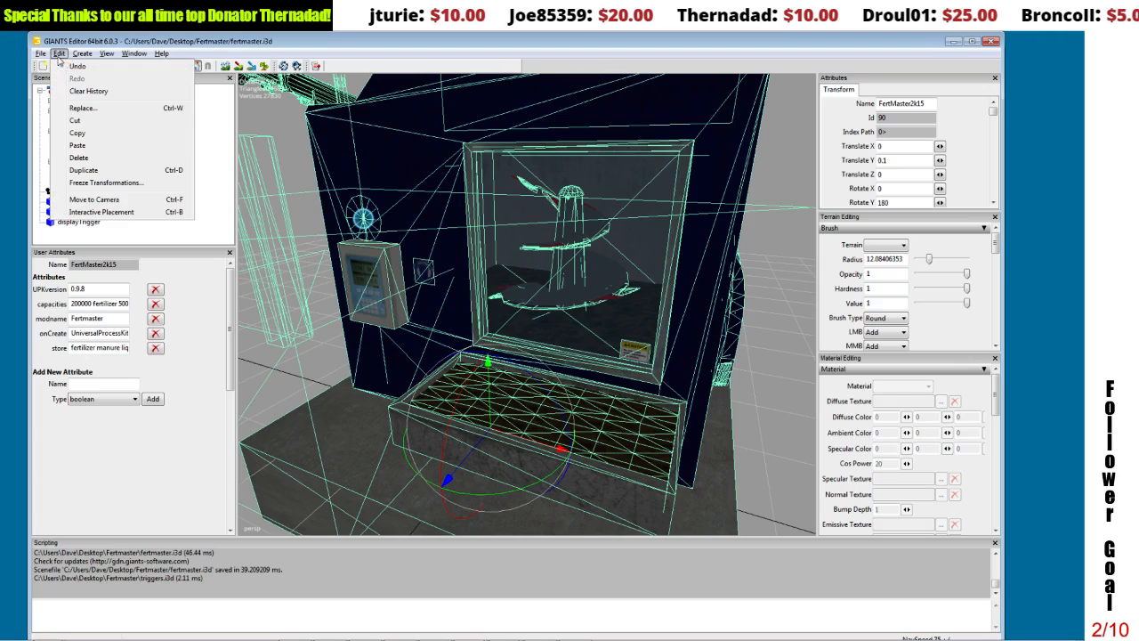
{"action": "left_click", "coordinate": [78, 145]}
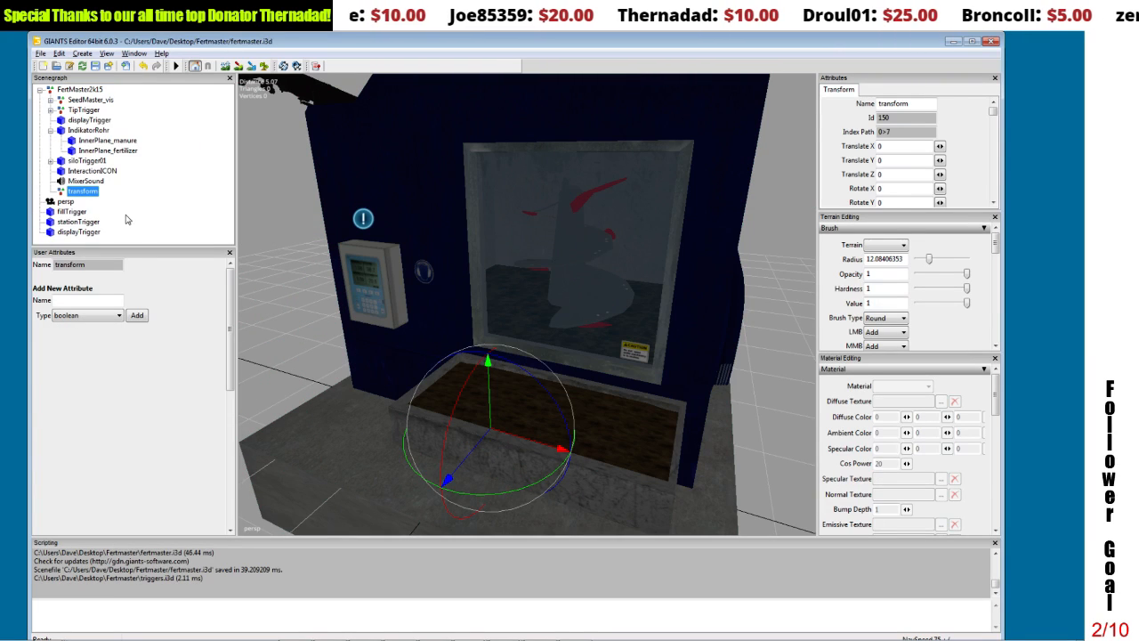
Step: Duplicate the transform group inside FertMaster2k15 and rename the original manure_mover
{"action": "key", "text": "ctrl+d"}
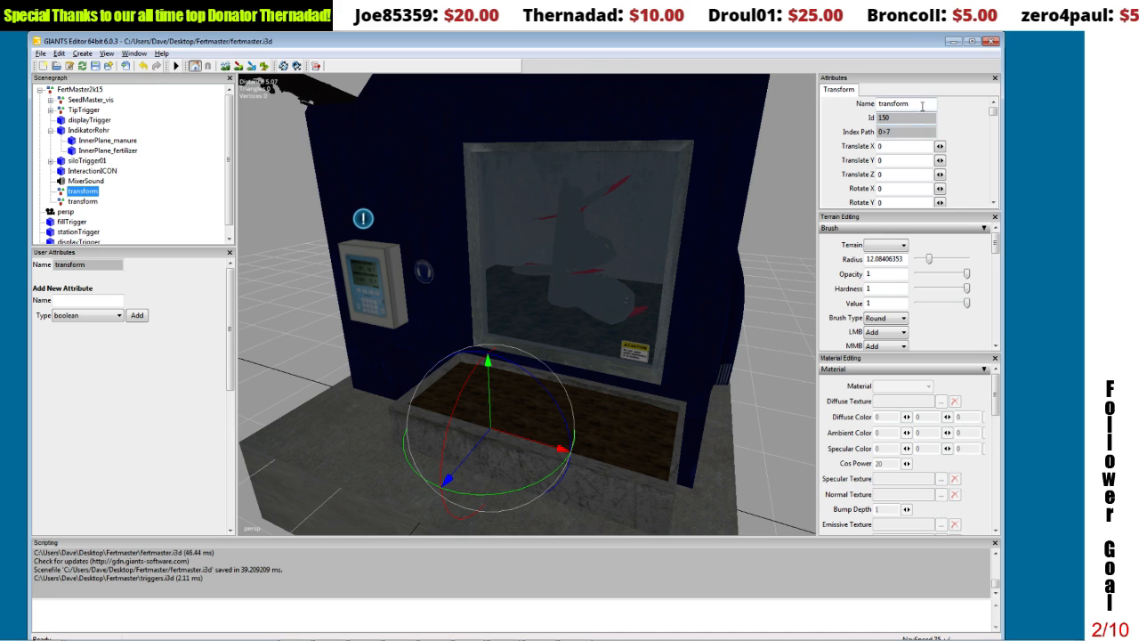
{"action": "double_click", "coordinate": [922, 106]}
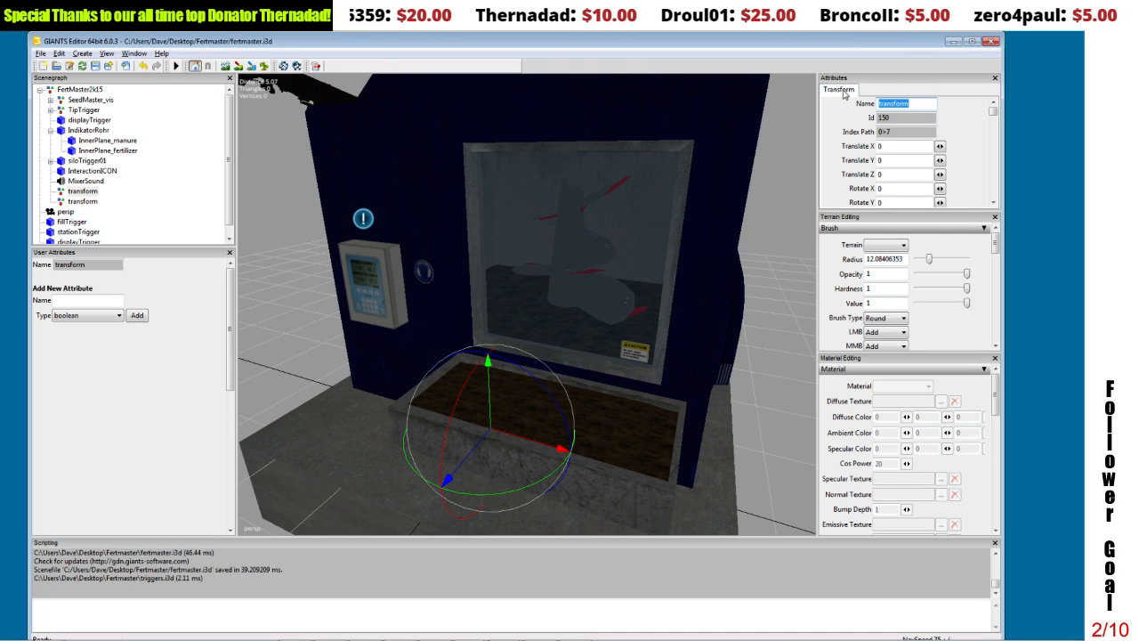
{"action": "type", "text": "manure_mover"}
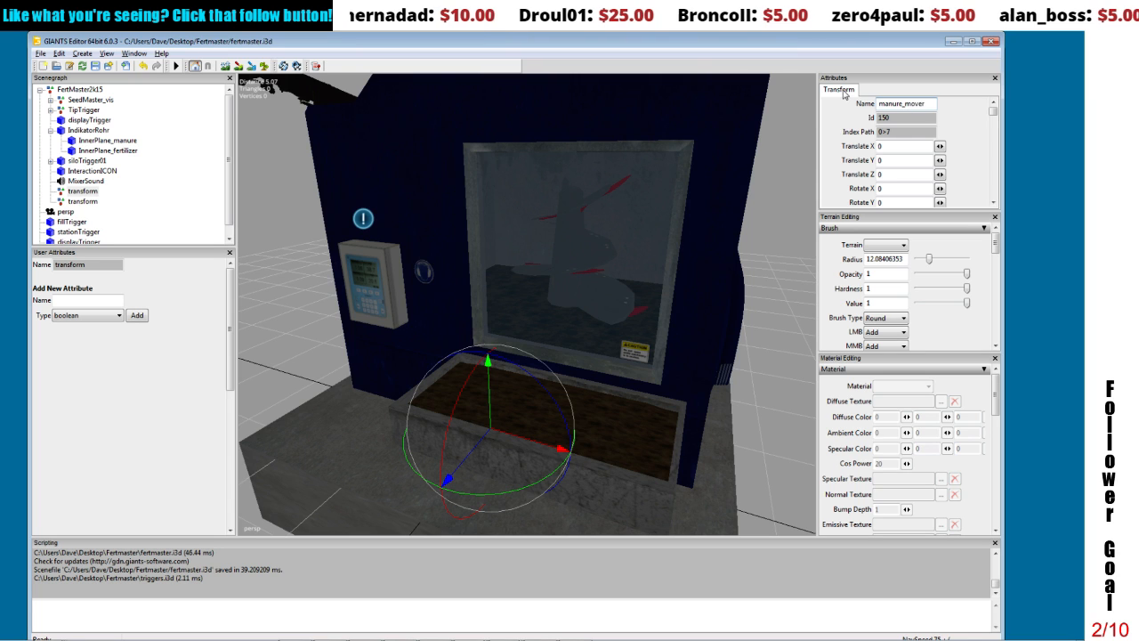
{"action": "key", "text": "Return"}
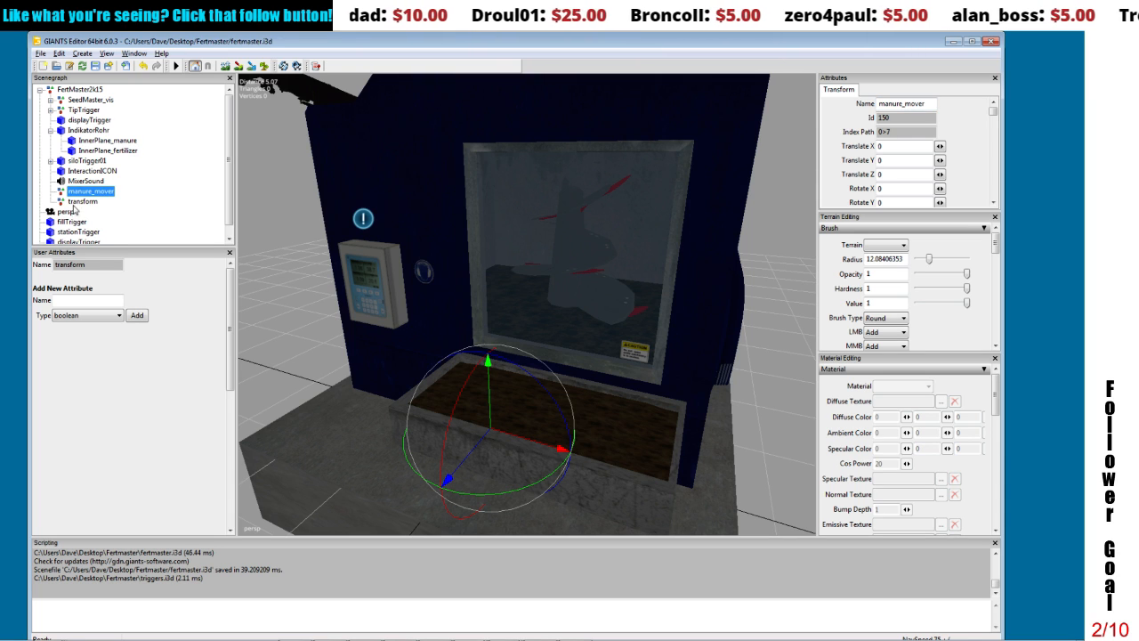
Step: Rename the duplicated transform group as fertilizer_mover
{"action": "left_click", "coordinate": [78, 202]}
{"action": "double_click", "coordinate": [907, 104]}
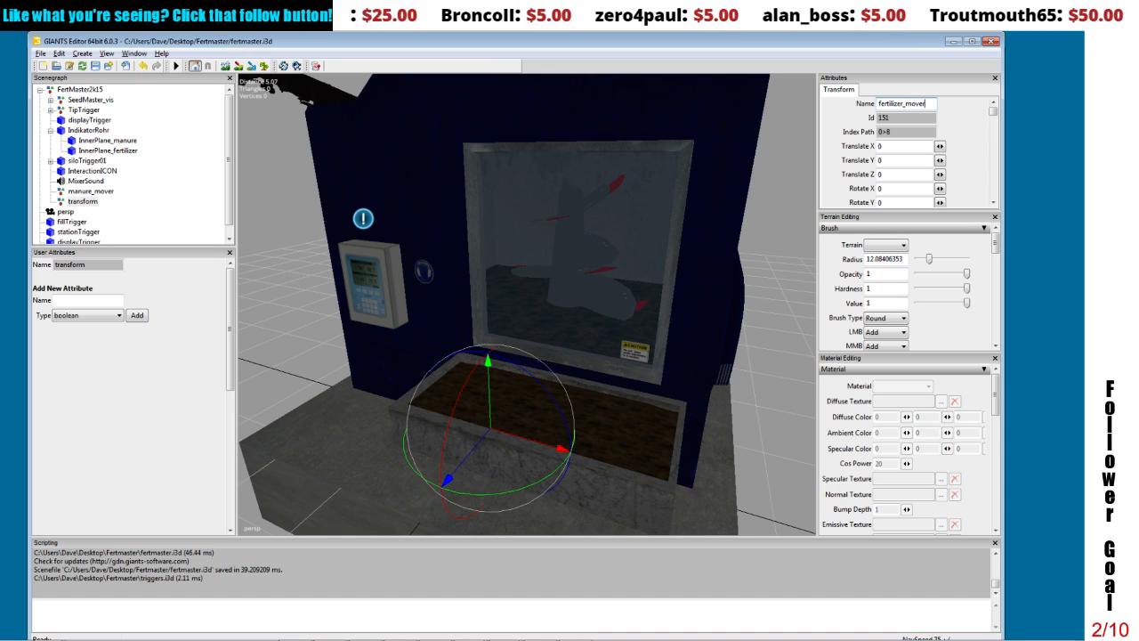
{"action": "key", "text": "Return"}
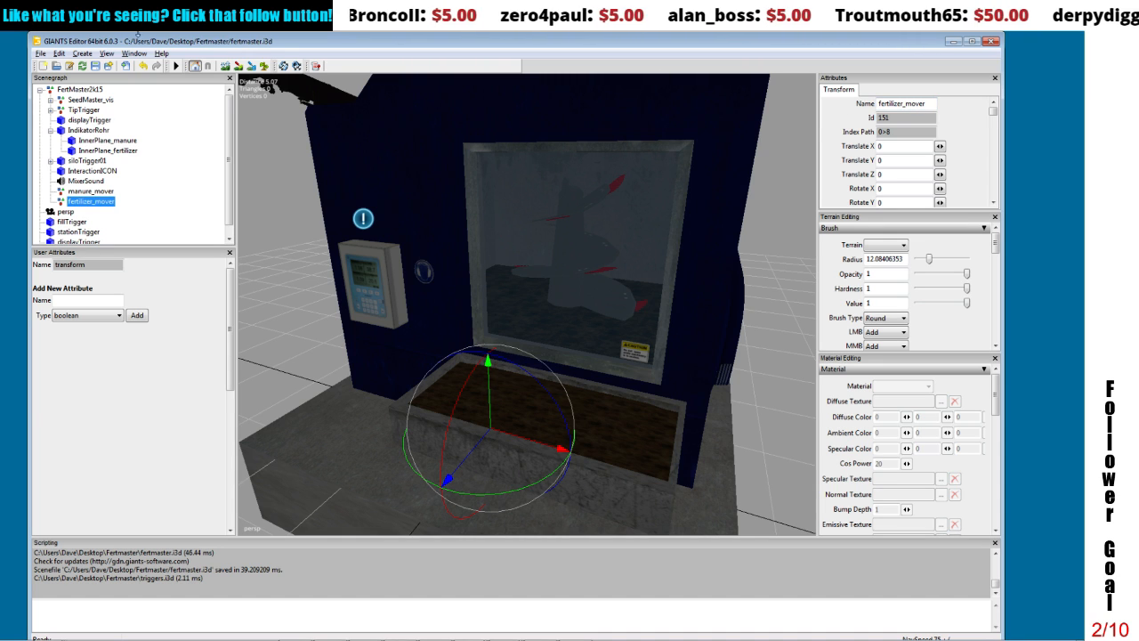
Step: Move InnerPlane_manure out of IndikatorRohr and into the manure_mover group
{"action": "left_click", "coordinate": [100, 142]}
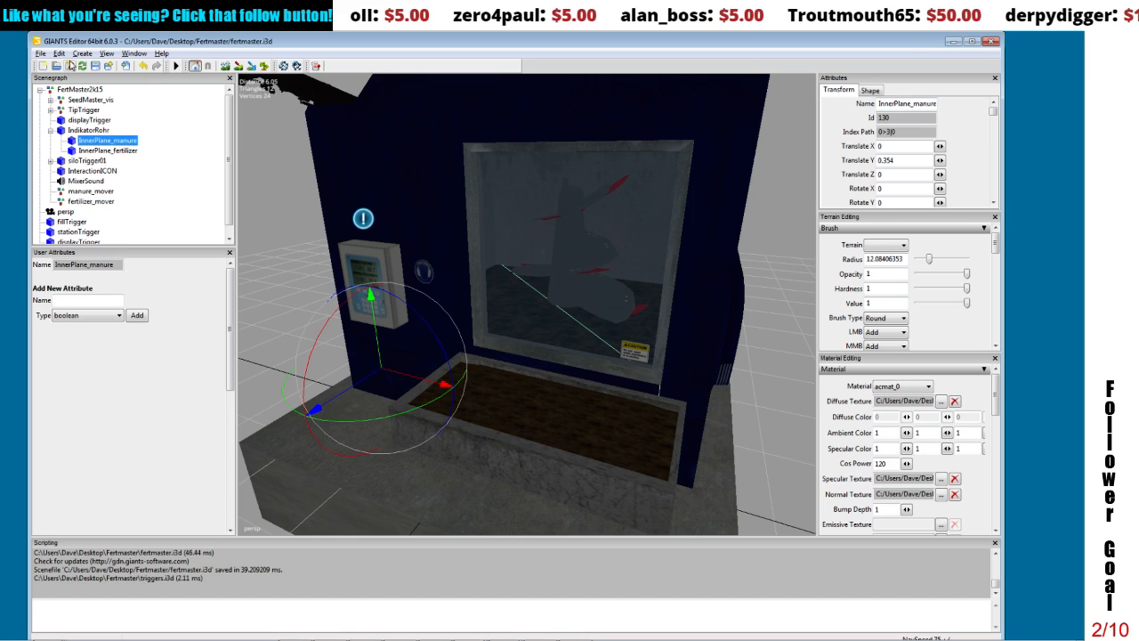
{"action": "left_click", "coordinate": [58, 54]}
{"action": "left_click", "coordinate": [76, 120]}
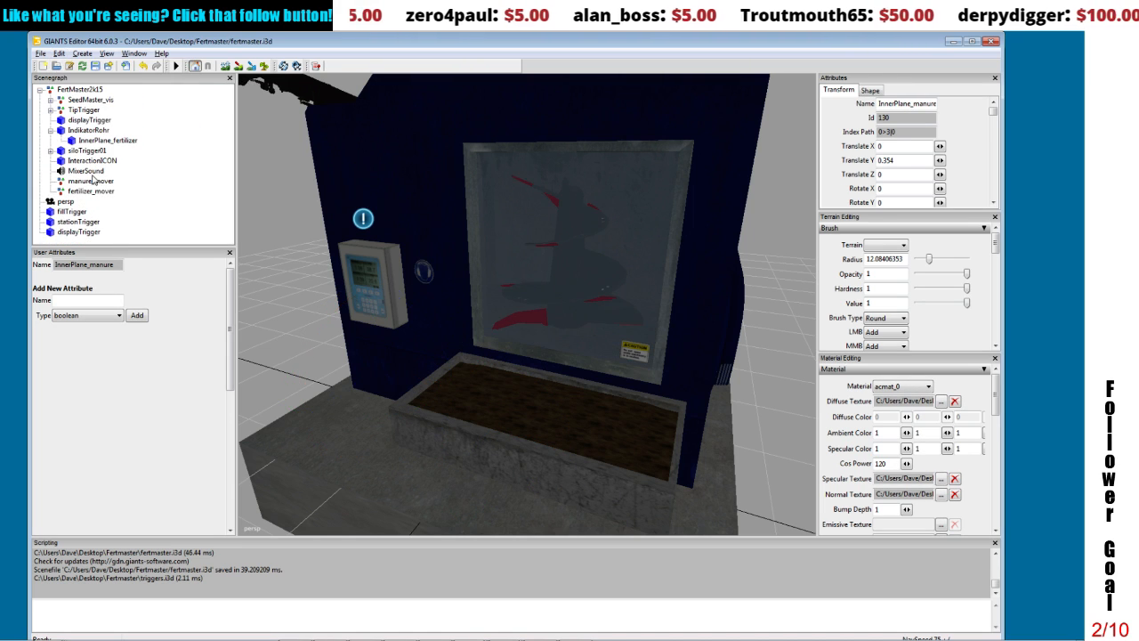
{"action": "left_click", "coordinate": [93, 180]}
{"action": "left_click", "coordinate": [59, 53]}
{"action": "left_click", "coordinate": [80, 141]}
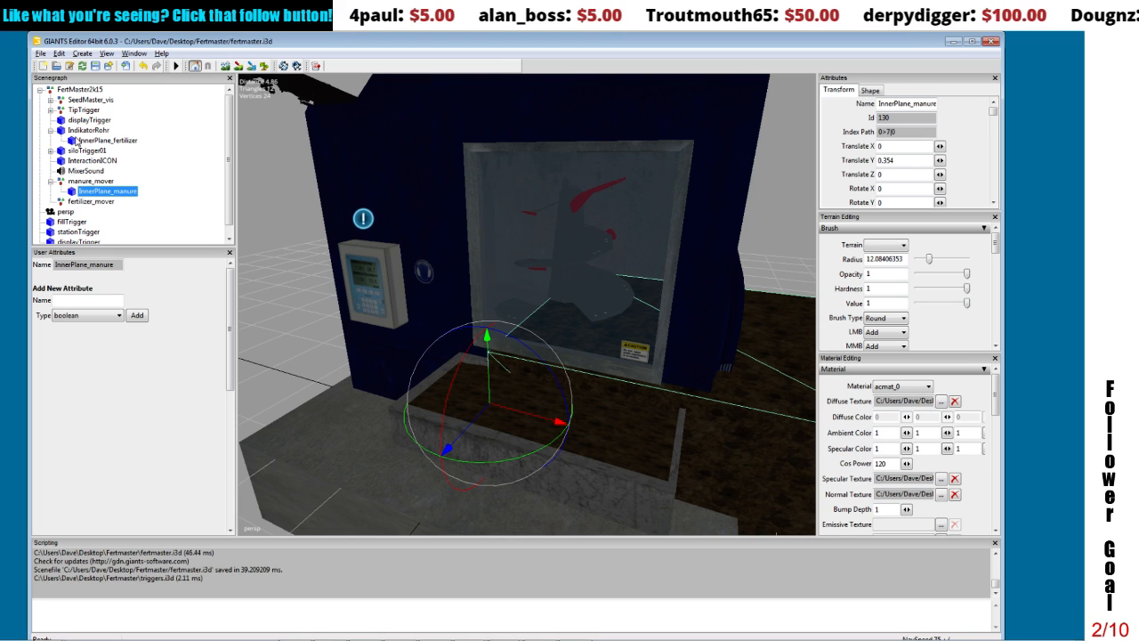
Step: Move InnerPlane_fertilizer out of IndikatorRohr and into the fertilizer_mover group
{"action": "left_click", "coordinate": [98, 140]}
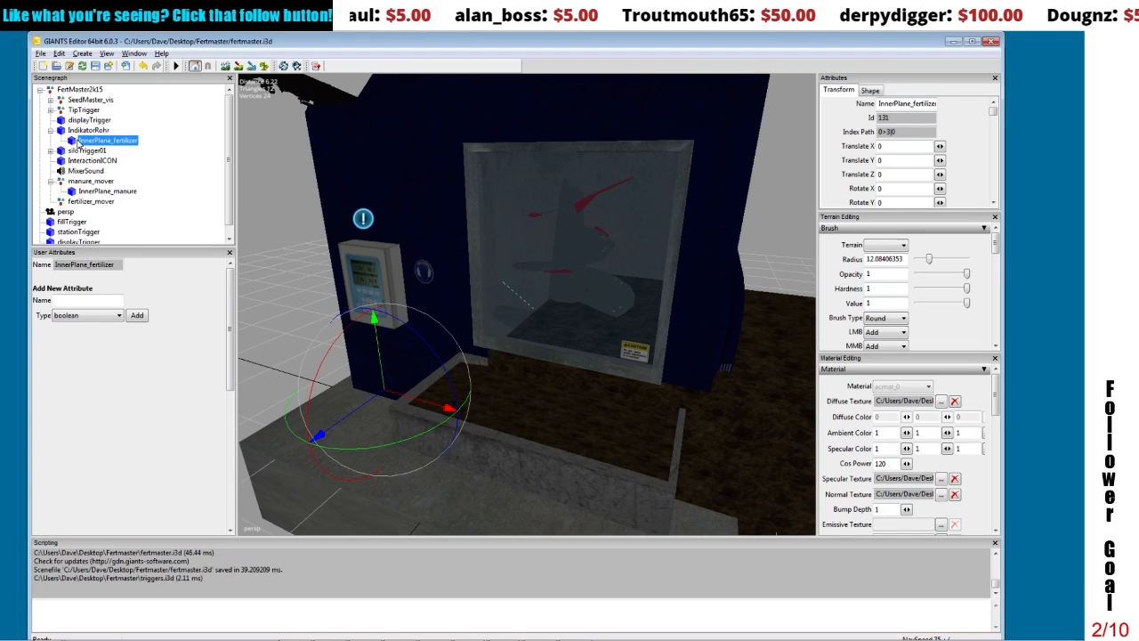
{"action": "left_click", "coordinate": [61, 54]}
{"action": "left_click", "coordinate": [75, 121]}
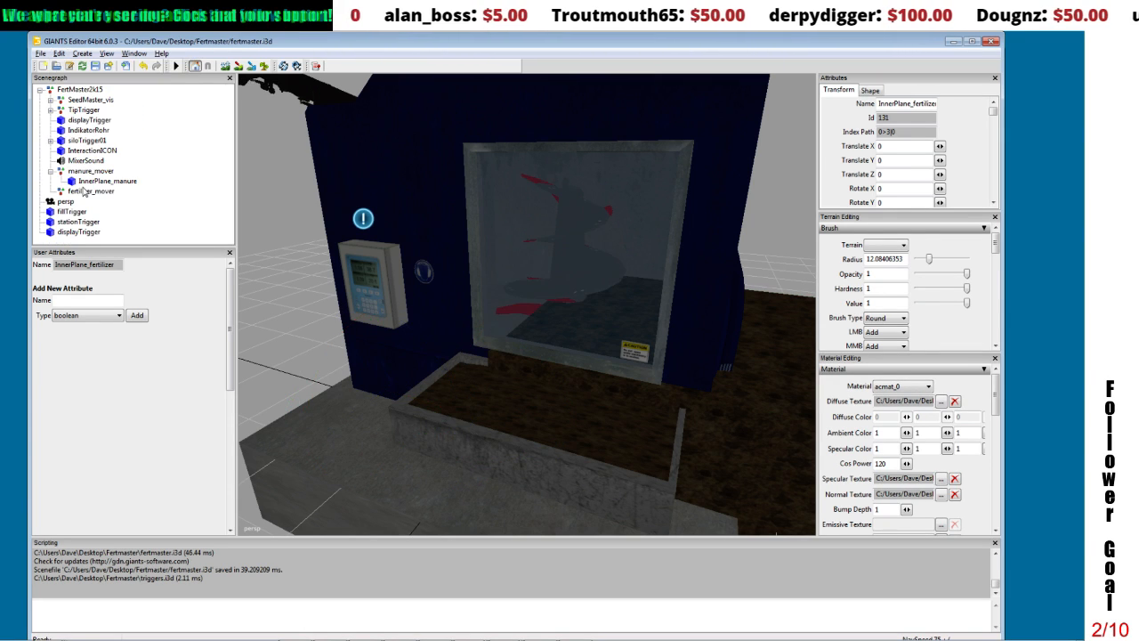
{"action": "left_click", "coordinate": [84, 191]}
{"action": "left_click", "coordinate": [59, 53]}
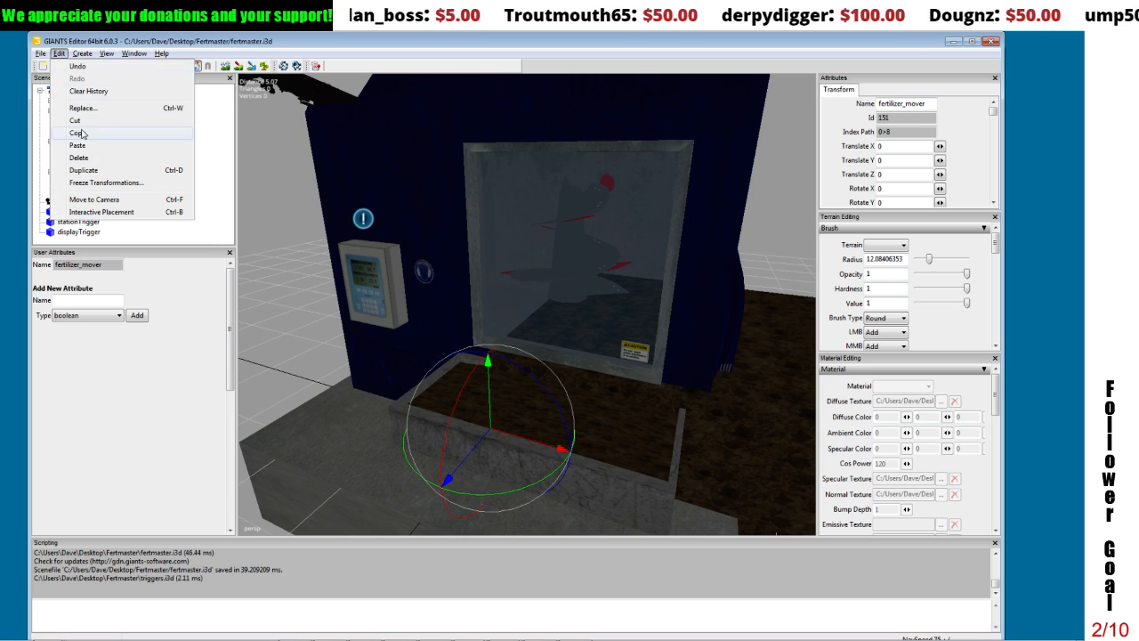
{"action": "left_click", "coordinate": [78, 145]}
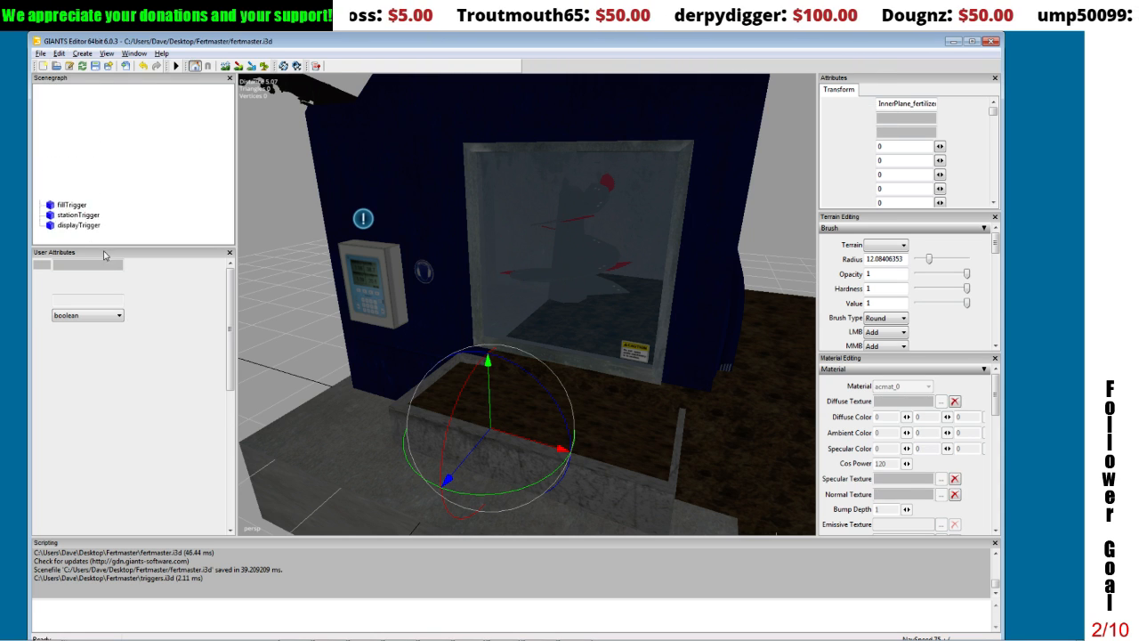
Step: Inspect the emptied IndikatorRohr pipe on the machine and delete it from the FertMaster2k15 group
{"action": "left_click", "coordinate": [81, 170]}
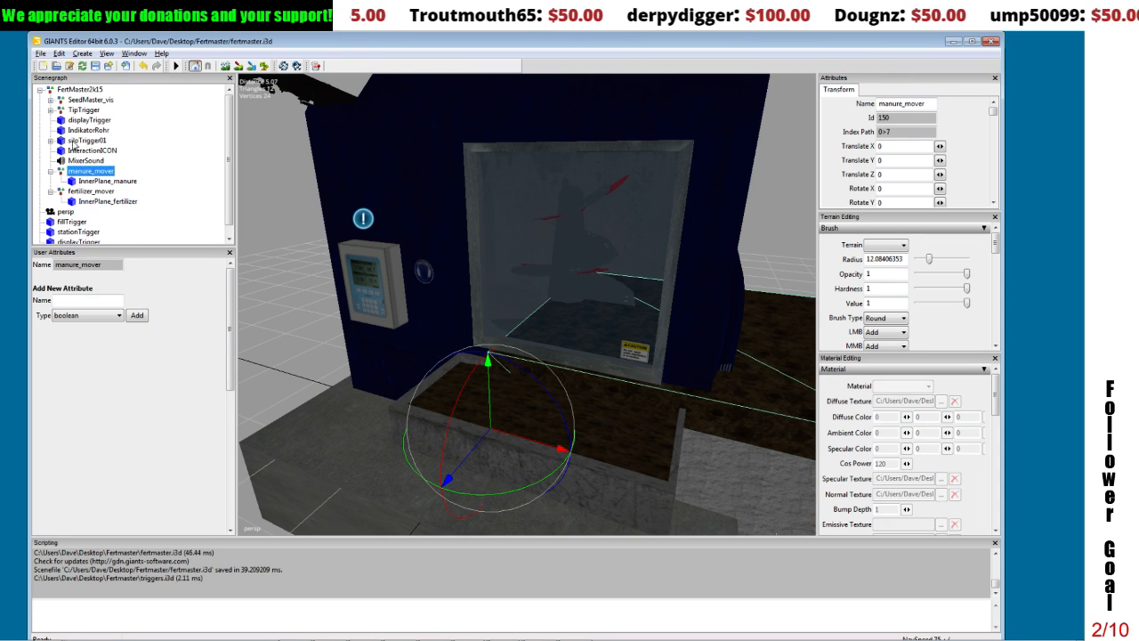
{"action": "left_click", "coordinate": [78, 151]}
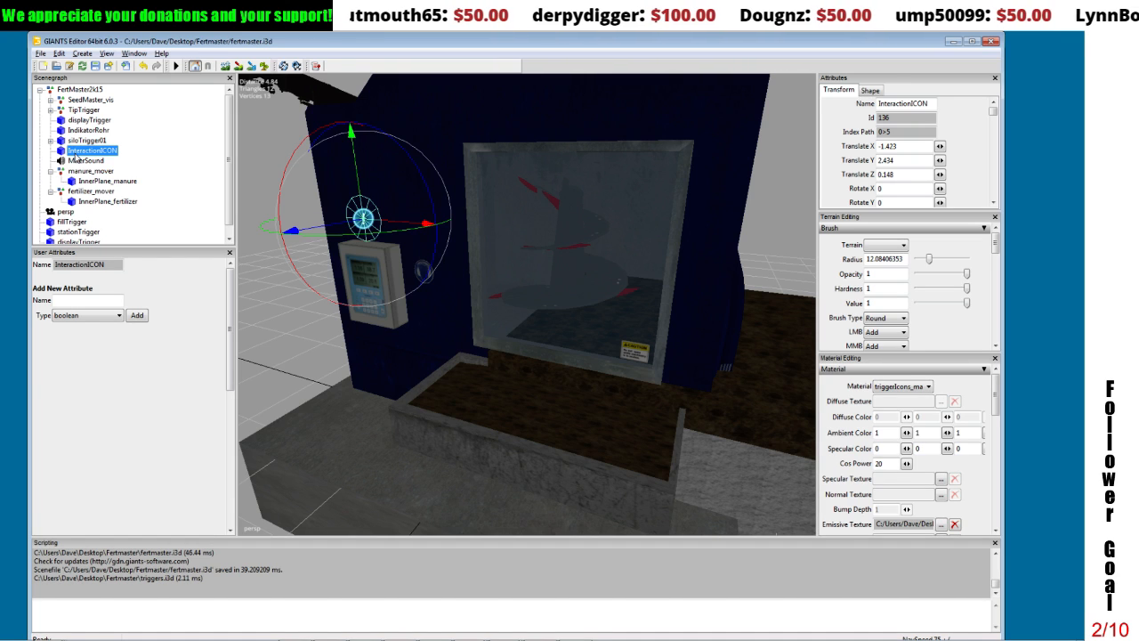
{"action": "left_click", "coordinate": [87, 130]}
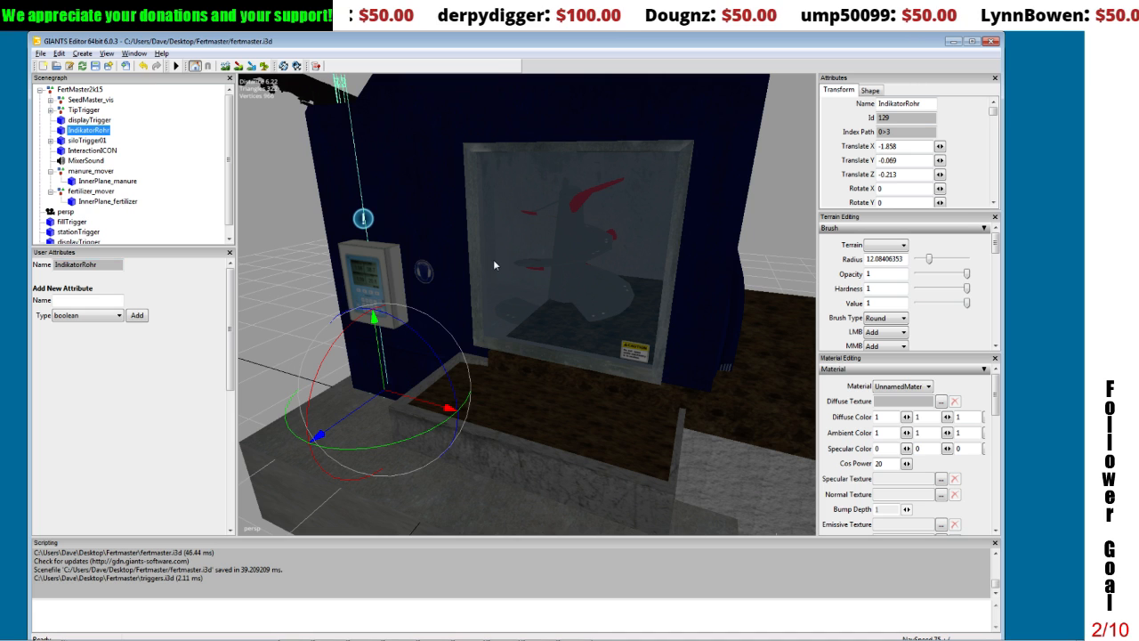
{"action": "left_click_drag", "start_coordinate": [494, 261], "coordinate": [624, 272], "text": "alt"}
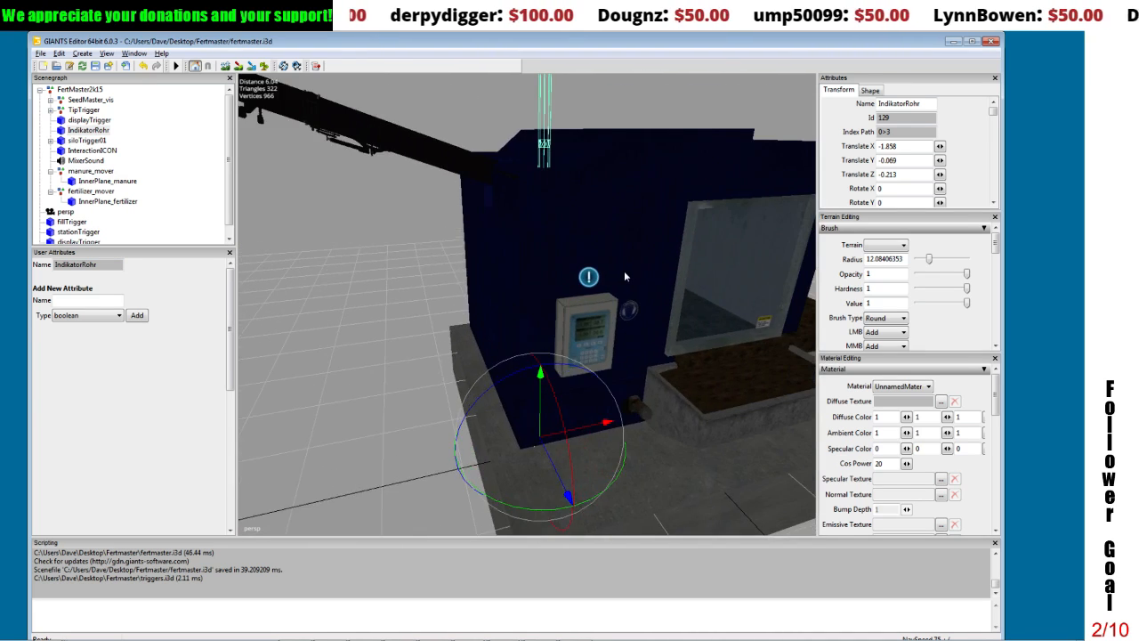
{"action": "middle_click_drag", "start_coordinate": [624, 272], "coordinate": [625, 276], "text": "alt"}
{"action": "mouse_move", "coordinate": [625, 276]}
{"action": "right_mouse_down", "text": "alt"}
{"action": "mouse_move", "coordinate": [621, 299]}
{"action": "mouse_move", "coordinate": [625, 281]}
{"action": "right_mouse_up", "text": "alt"}
{"action": "middle_click_drag", "start_coordinate": [624, 281], "coordinate": [619, 281], "text": "alt"}
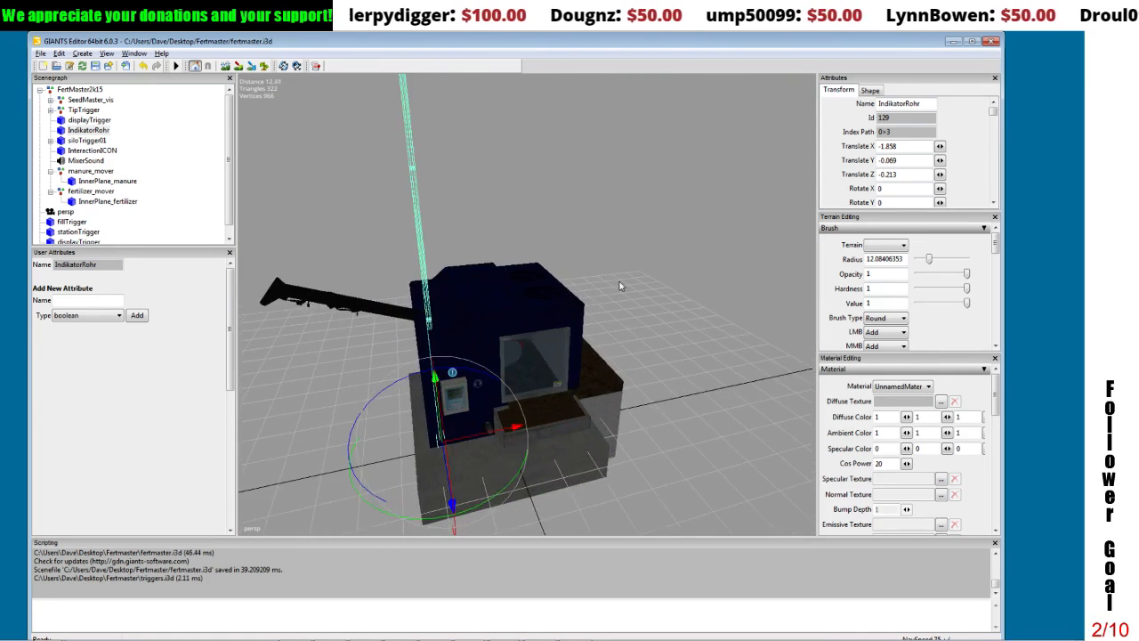
{"action": "left_click_drag", "start_coordinate": [619, 281], "coordinate": [581, 269], "text": "alt"}
{"action": "middle_click_drag", "start_coordinate": [581, 268], "coordinate": [571, 268], "text": "alt"}
{"action": "left_click_drag", "start_coordinate": [571, 268], "coordinate": [538, 238], "text": "alt"}
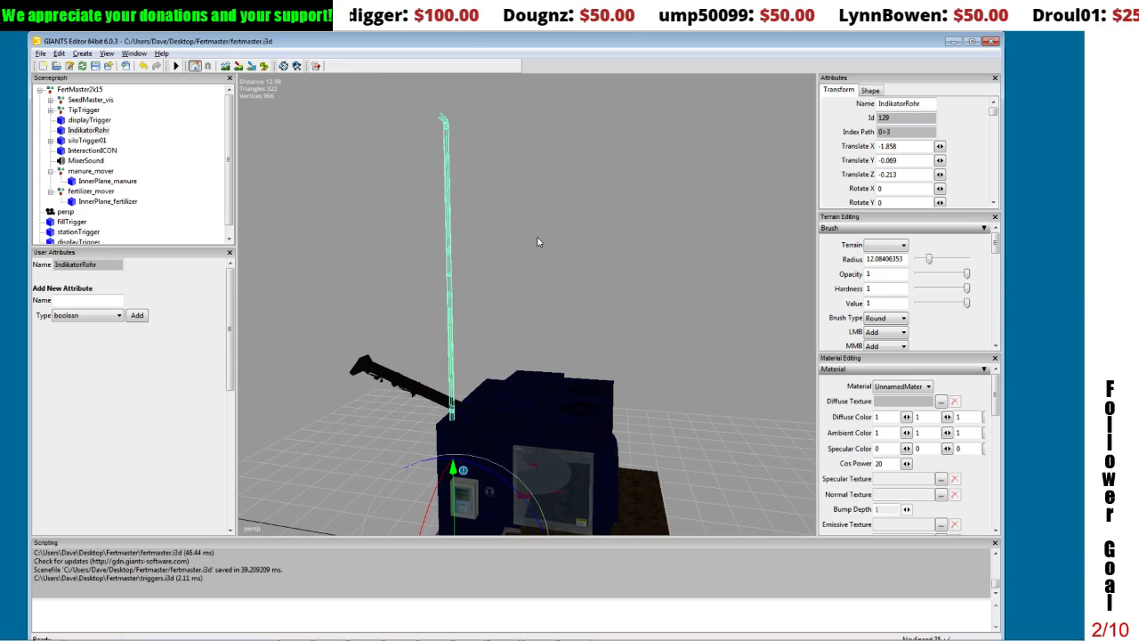
{"action": "key", "text": "Delete"}
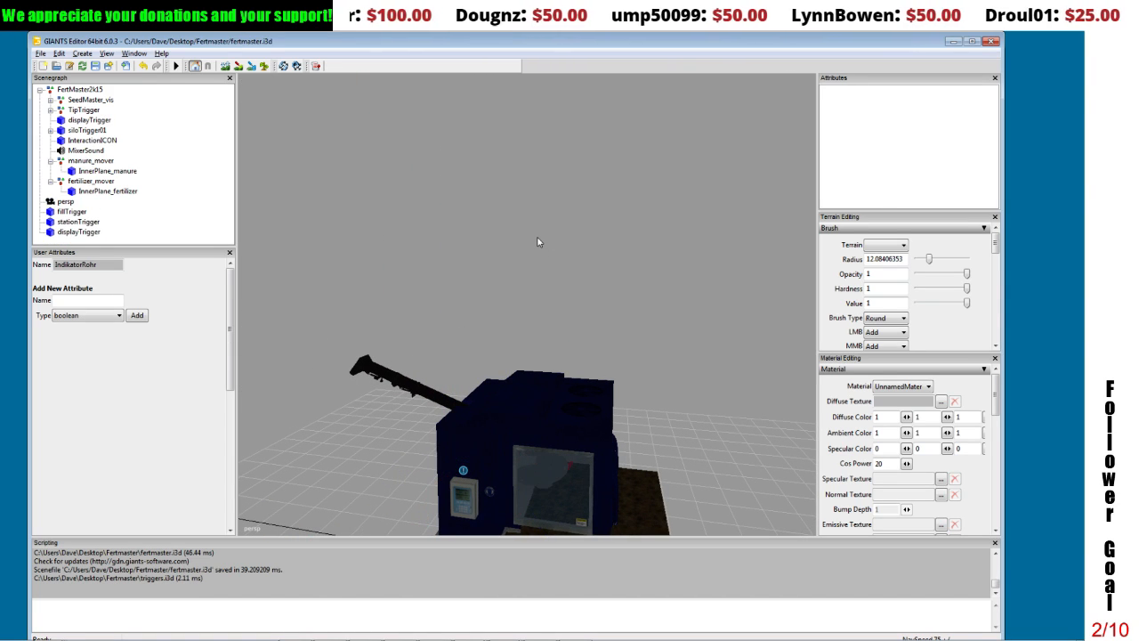
Step: Set InnerPlane_manure's Translate X, Y and Z to 0 so it sits at the manure_mover origin
{"action": "left_click_drag", "start_coordinate": [440, 250], "coordinate": [455, 274], "text": "alt"}
{"action": "middle_click_drag", "start_coordinate": [455, 274], "coordinate": [447, 264], "text": "alt"}
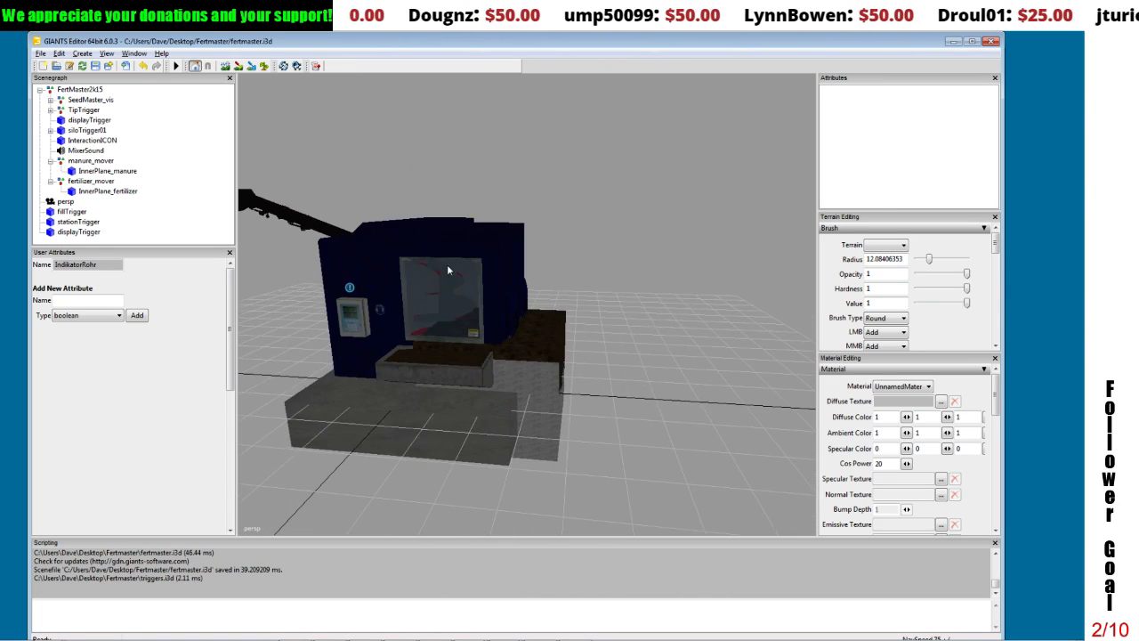
{"action": "right_click_drag", "start_coordinate": [446, 264], "coordinate": [443, 260], "text": "alt"}
{"action": "left_click_drag", "start_coordinate": [443, 259], "coordinate": [411, 257], "text": "alt"}
{"action": "middle_click_drag", "start_coordinate": [411, 257], "coordinate": [411, 248], "text": "alt"}
{"action": "right_click_drag", "start_coordinate": [412, 249], "coordinate": [410, 267], "text": "alt"}
{"action": "left_click", "coordinate": [620, 363]}
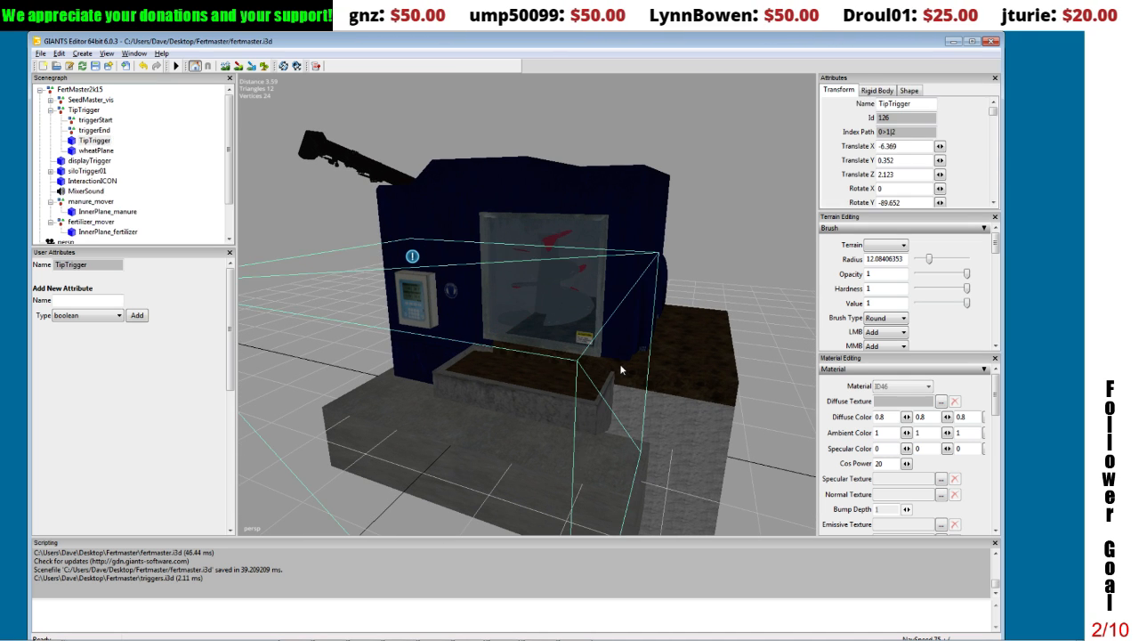
{"action": "left_click", "coordinate": [726, 370]}
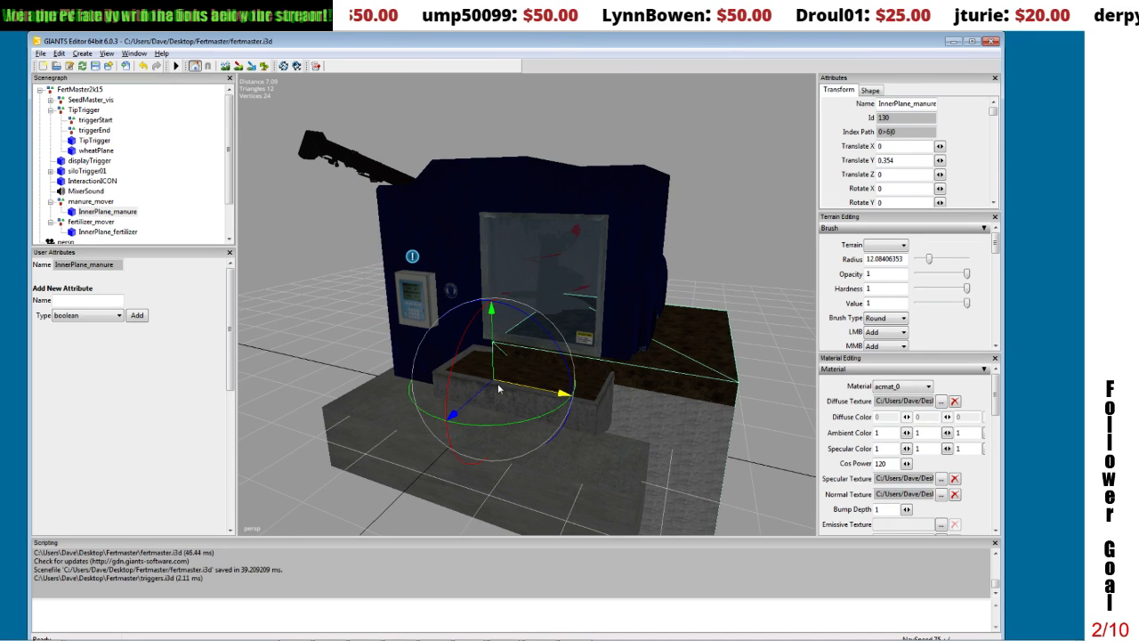
{"action": "left_click_drag", "start_coordinate": [548, 392], "coordinate": [463, 284]}
{"action": "type", "text": "0"}
{"action": "key", "text": "Tab"}
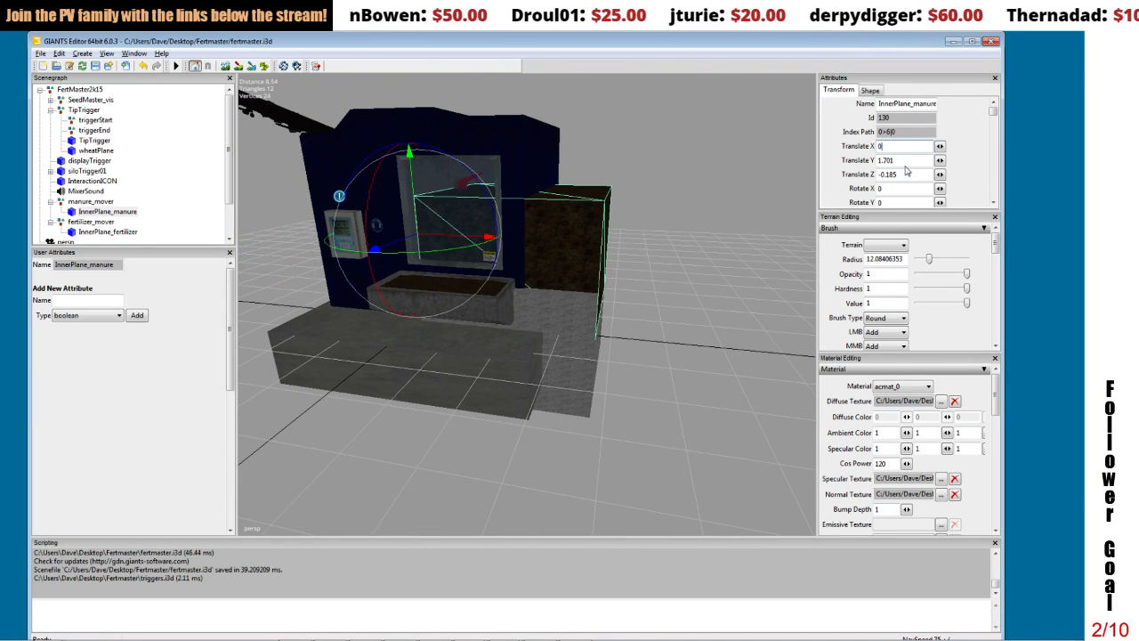
{"action": "type", "text": "0"}
{"action": "key", "text": "Tab"}
{"action": "type", "text": "0"}
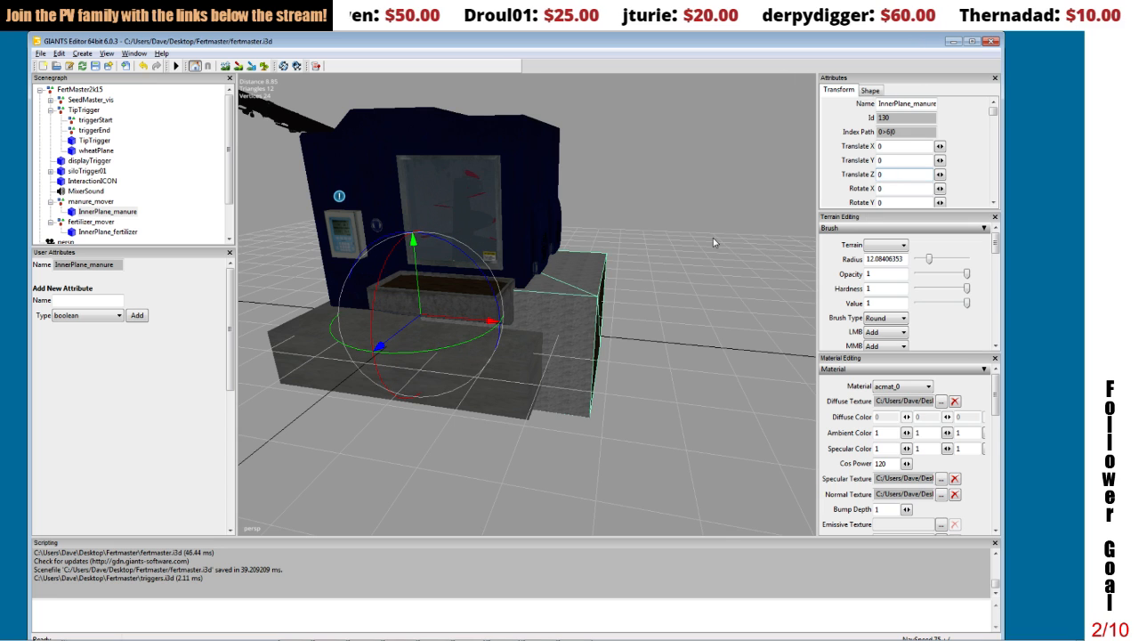
Step: Shift the manure_mover group to about -2.183 on X and -0.333 on Z, aligning its plane with the front trough
{"action": "left_click", "coordinate": [93, 201]}
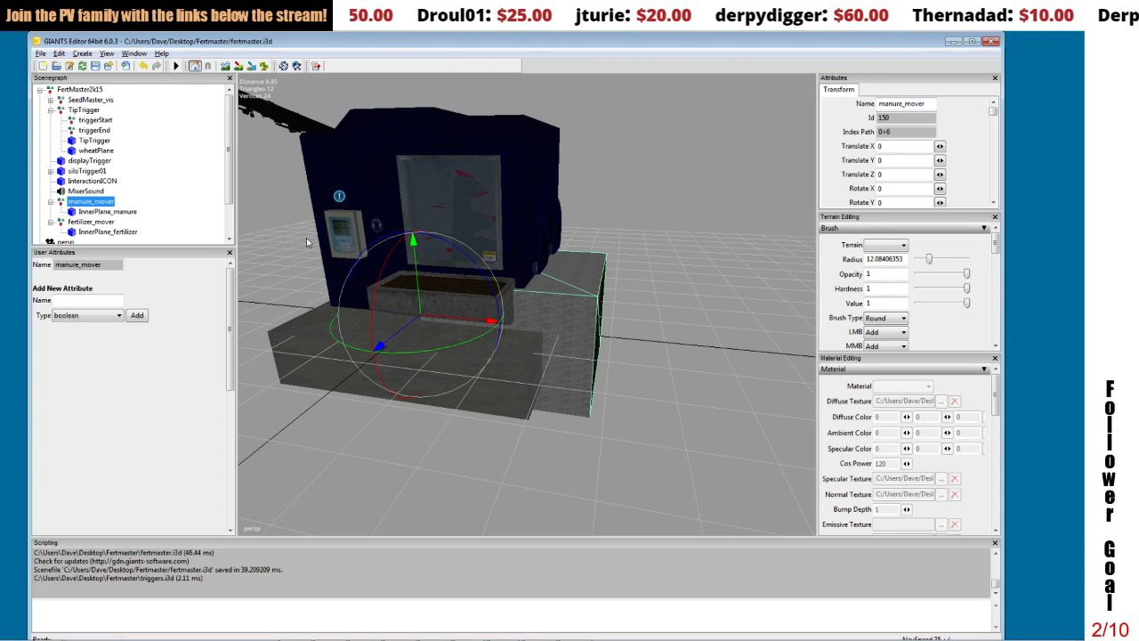
{"action": "left_click_drag", "start_coordinate": [443, 321], "coordinate": [358, 312]}
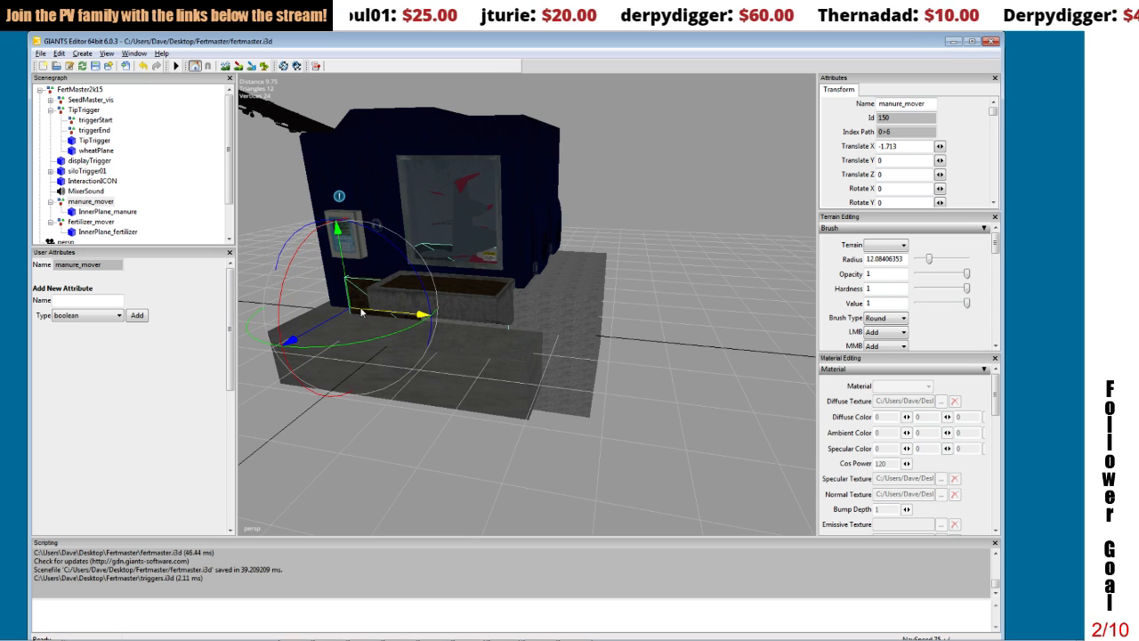
{"action": "left_click_drag", "start_coordinate": [521, 303], "coordinate": [544, 316], "text": "alt"}
{"action": "scroll", "coordinate": [548, 315], "scroll_direction": "up", "scroll_amount": 4}
{"action": "middle_click_drag", "start_coordinate": [548, 315], "coordinate": [542, 313], "text": "alt"}
{"action": "left_click_drag", "start_coordinate": [373, 373], "coordinate": [351, 374], "text": "alt"}
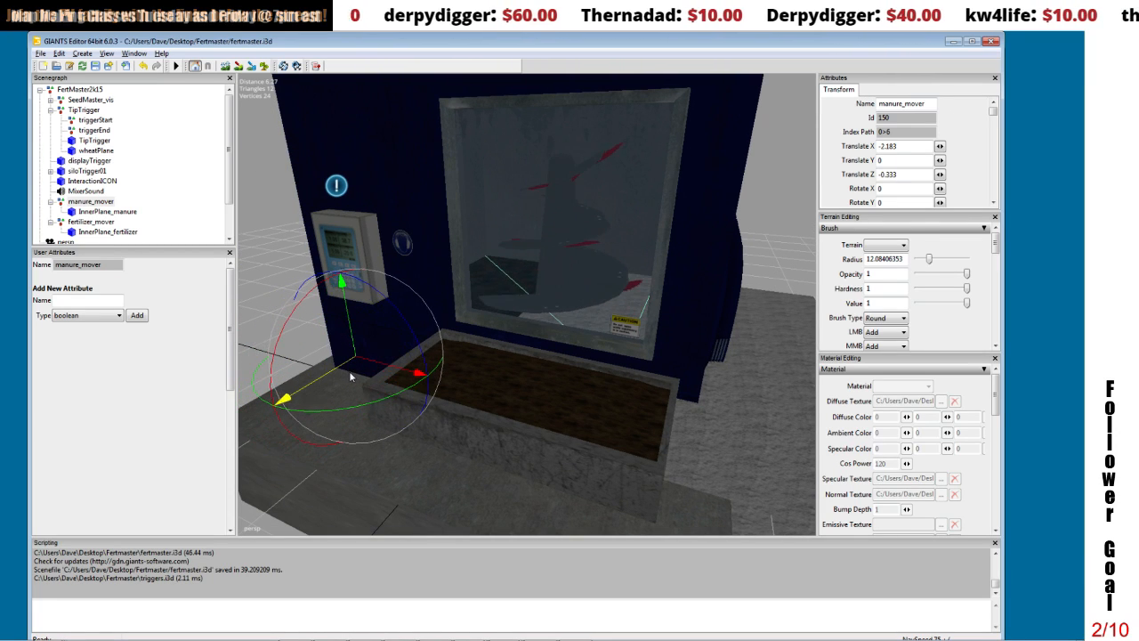
Step: Position the manure_mover group at about -1.881 on X and -0.061 on Y, checking its plane's fit behind the machine window
{"action": "left_click_drag", "start_coordinate": [349, 326], "coordinate": [496, 276]}
{"action": "scroll", "coordinate": [368, 242], "scroll_direction": "down", "scroll_amount": 5}
{"action": "scroll", "coordinate": [497, 275], "scroll_direction": "up", "scroll_amount": 5}
{"action": "scroll", "coordinate": [495, 276], "scroll_direction": "down", "scroll_amount": 5}
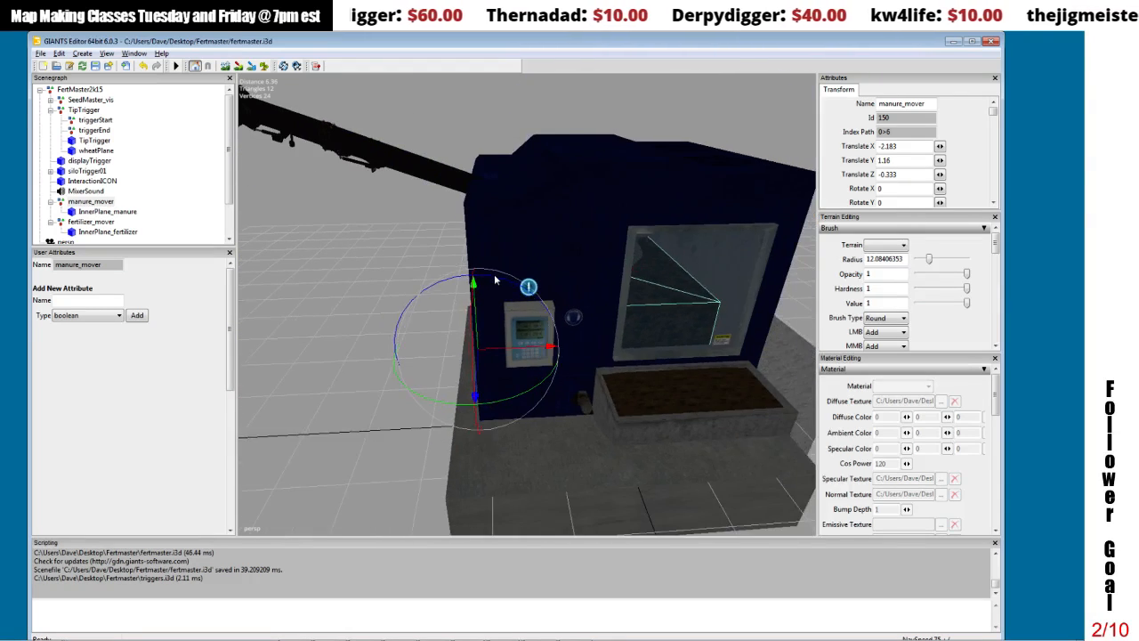
{"action": "left_click_drag", "start_coordinate": [417, 345], "coordinate": [547, 330]}
{"action": "scroll", "coordinate": [434, 355], "scroll_direction": "down", "scroll_amount": 1}
{"action": "scroll", "coordinate": [431, 358], "scroll_direction": "up", "scroll_amount": 3}
{"action": "scroll", "coordinate": [335, 343], "scroll_direction": "down", "scroll_amount": 4}
{"action": "scroll", "coordinate": [324, 347], "scroll_direction": "up", "scroll_amount": 5}
{"action": "scroll", "coordinate": [324, 345], "scroll_direction": "up", "scroll_amount": 3}
{"action": "left_click_drag", "start_coordinate": [341, 250], "coordinate": [339, 331]}
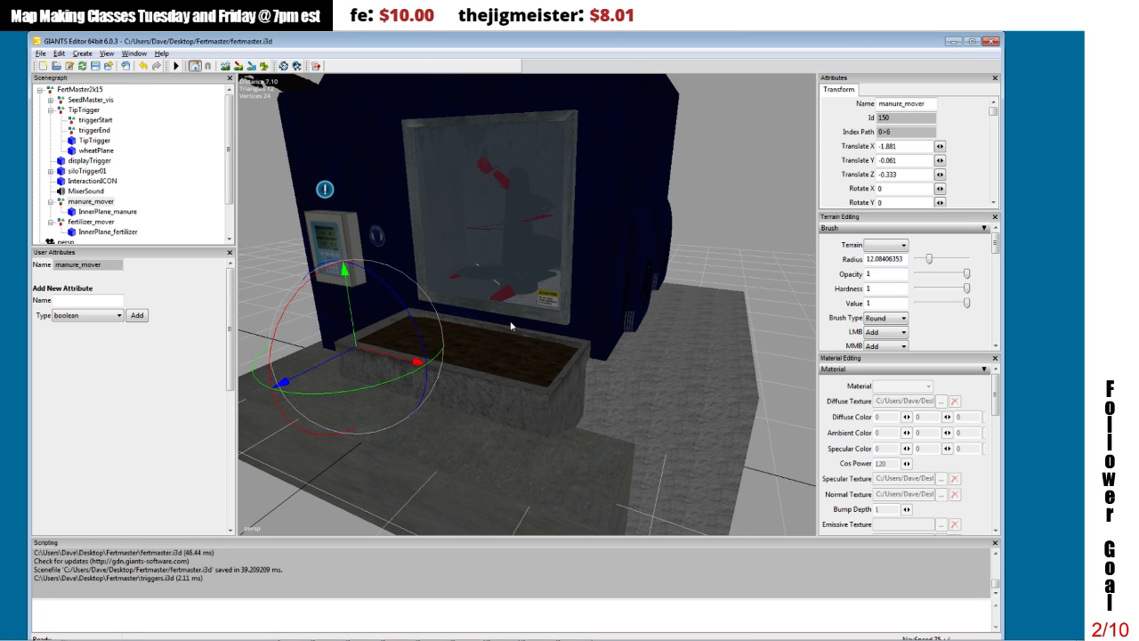
Step: Move the fertilizer_mover group to about -1.8 on X
{"action": "left_click", "coordinate": [92, 222]}
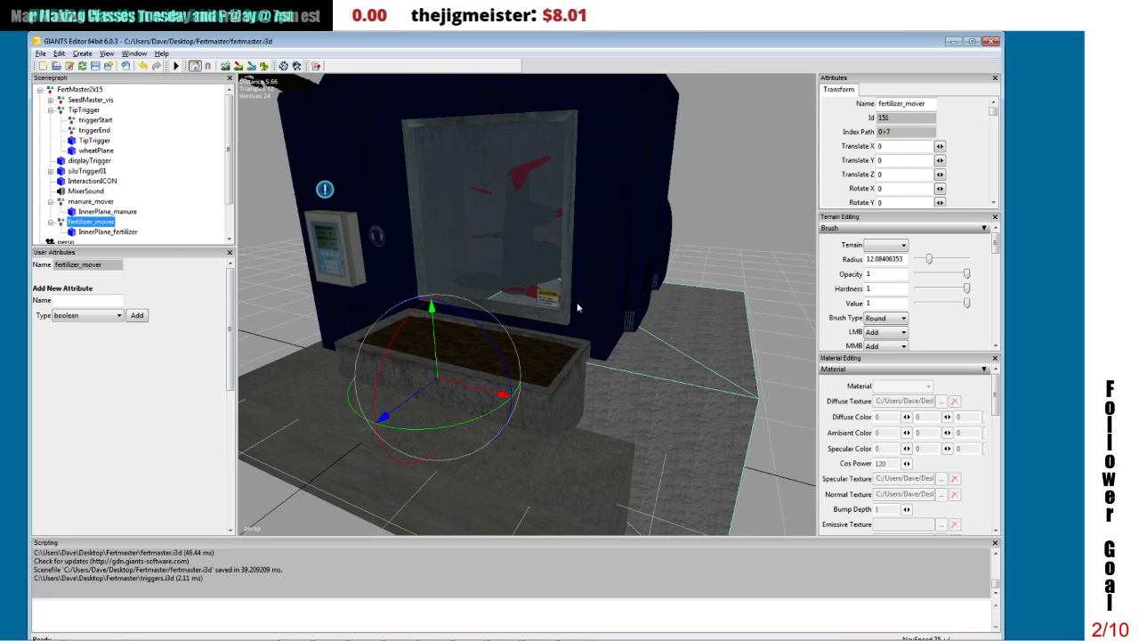
{"action": "left_click", "coordinate": [114, 232]}
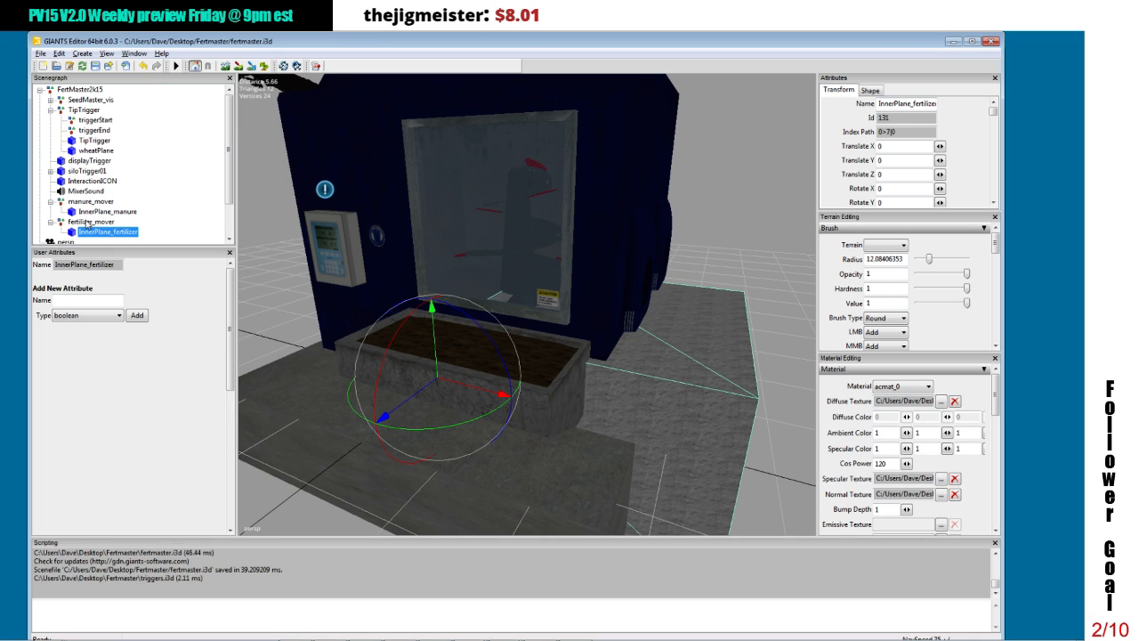
{"action": "left_click", "coordinate": [86, 223]}
{"action": "left_click_drag", "start_coordinate": [481, 388], "coordinate": [348, 354]}
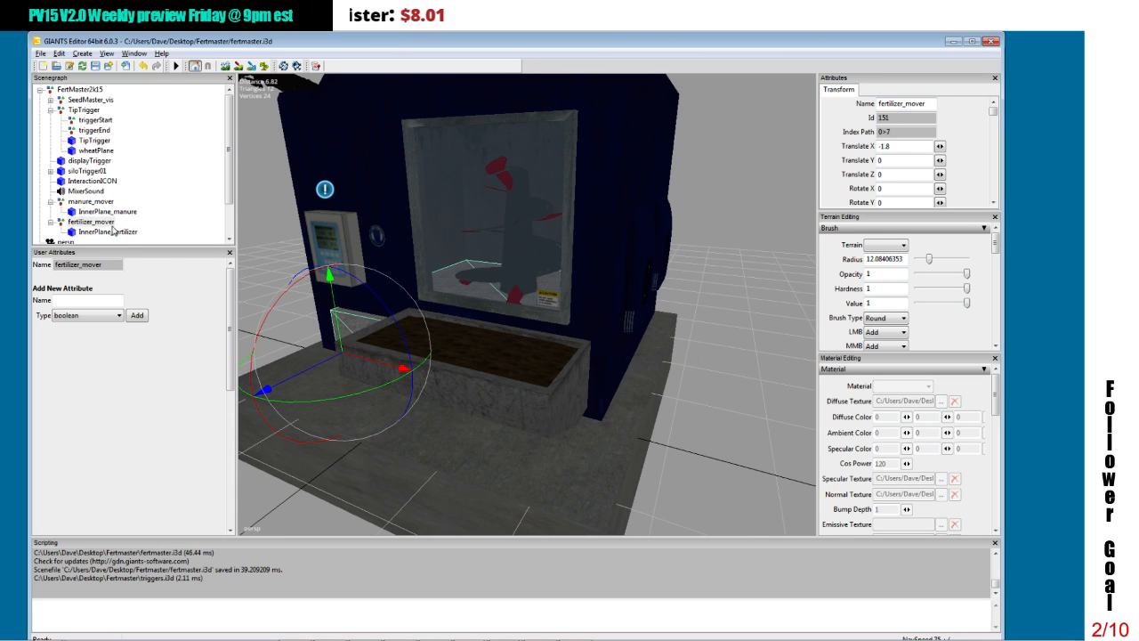
Step: Match fertilizer_mover to manure_mover by setting its Translate X, Y and Z to -1.881, -0.061 and -0.333
{"action": "left_click", "coordinate": [91, 201]}
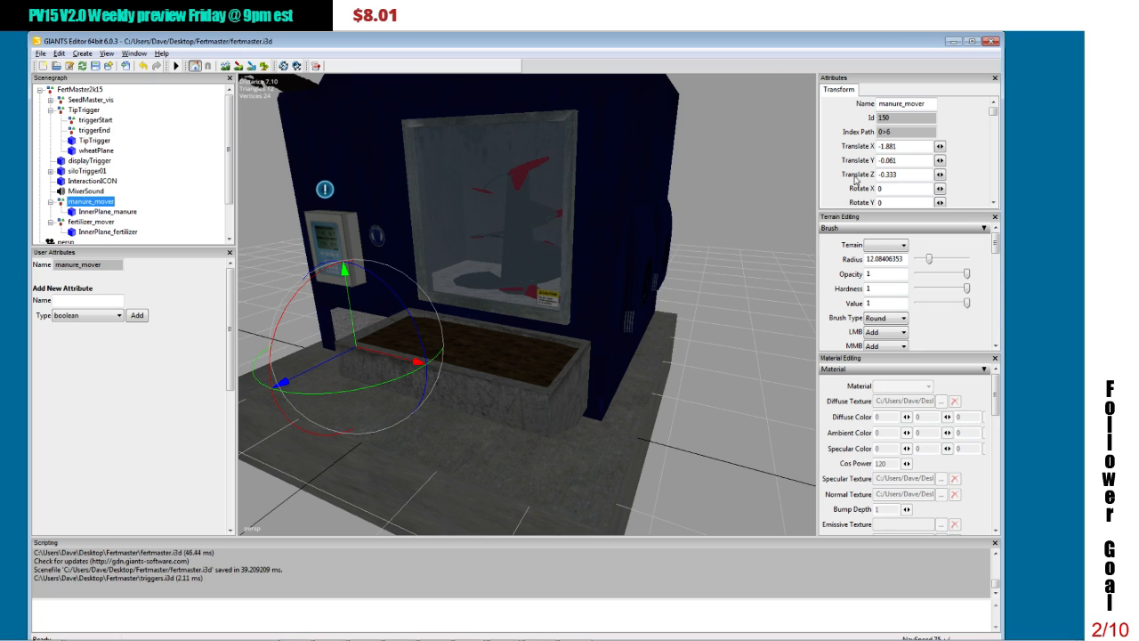
{"action": "left_click", "coordinate": [914, 160]}
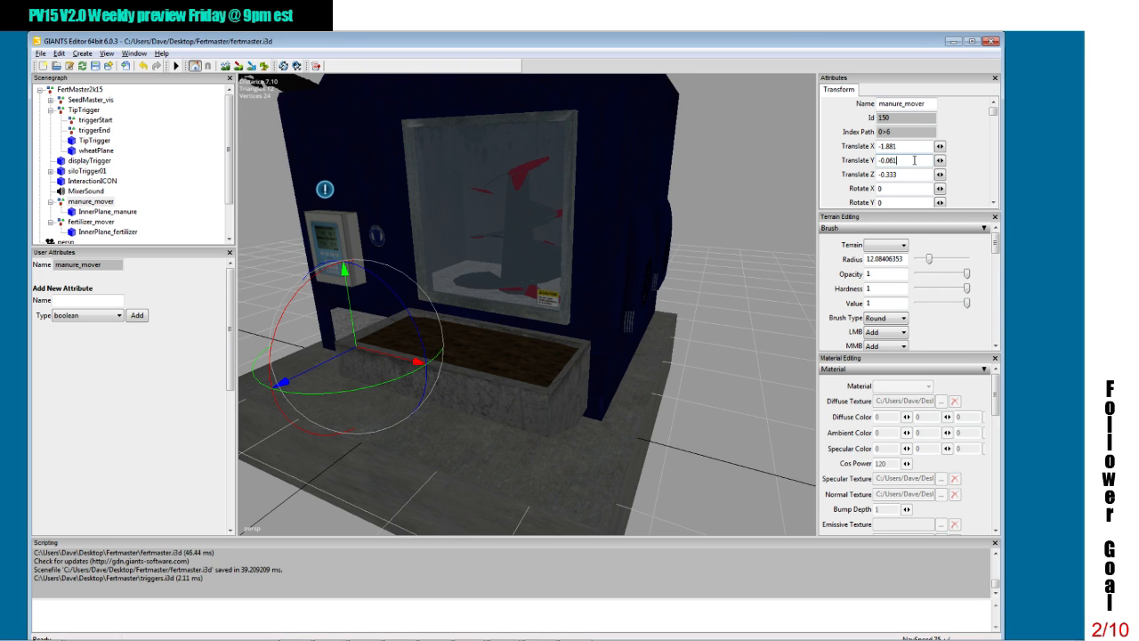
{"action": "left_click", "coordinate": [89, 221]}
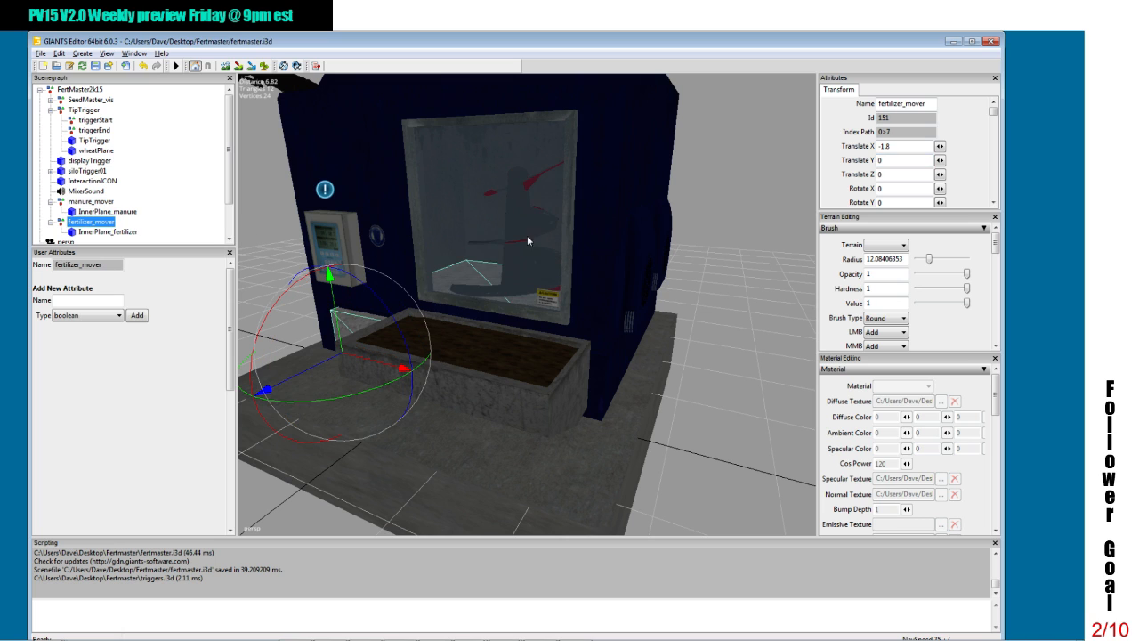
{"action": "left_click", "coordinate": [900, 160]}
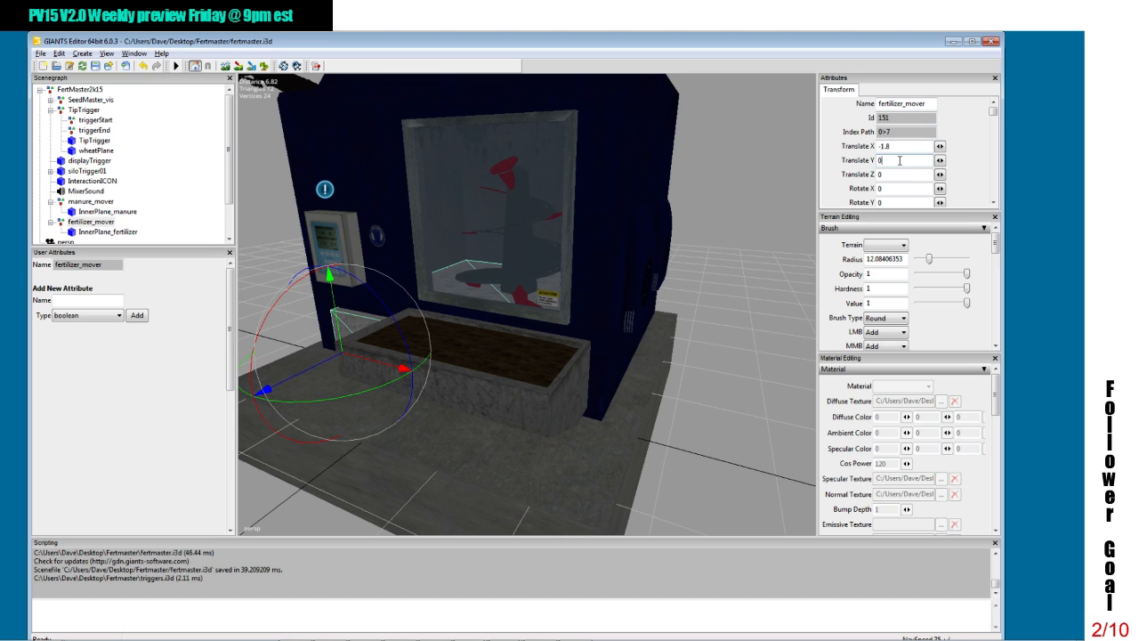
{"action": "key", "text": "ctrl+z"}
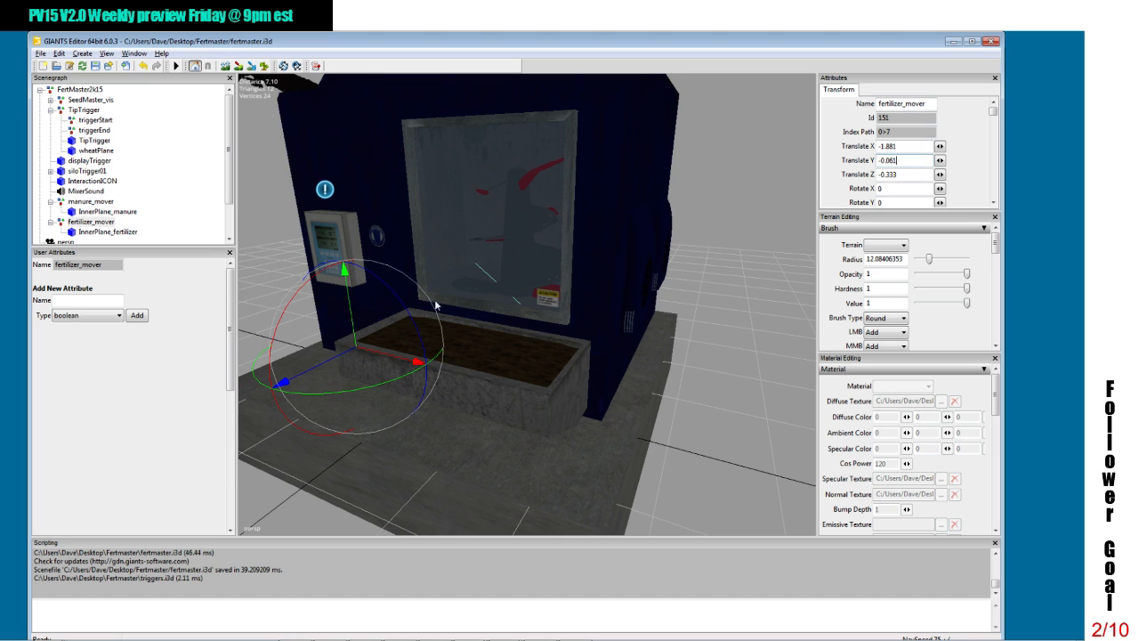
Step: Try raising manure_mover to about 1.278 and fertilizer_mover to about 1.313 on Y, and undo both moves
{"action": "left_click_drag", "start_coordinate": [542, 269], "coordinate": [544, 269], "text": "alt"}
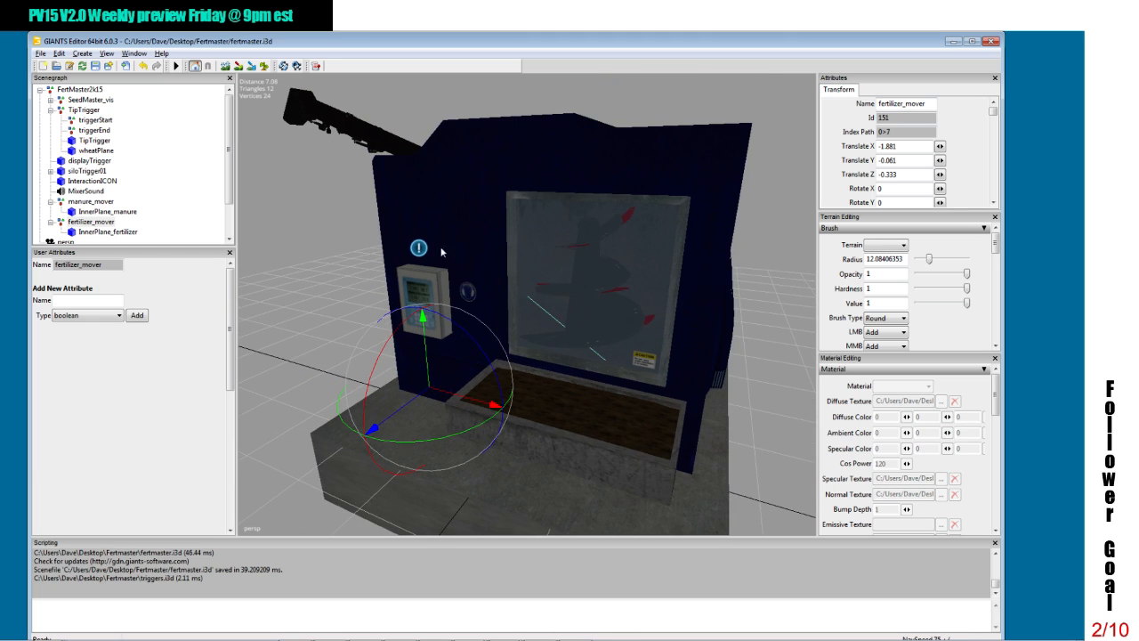
{"action": "left_click", "coordinate": [92, 201]}
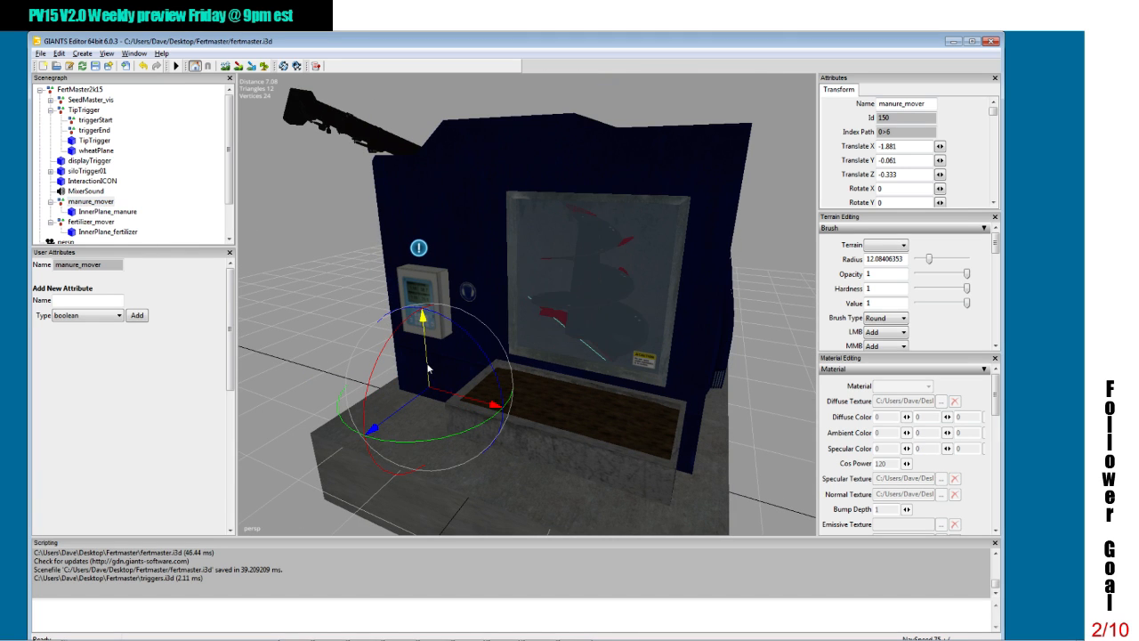
{"action": "left_click_drag", "start_coordinate": [428, 369], "coordinate": [436, 278]}
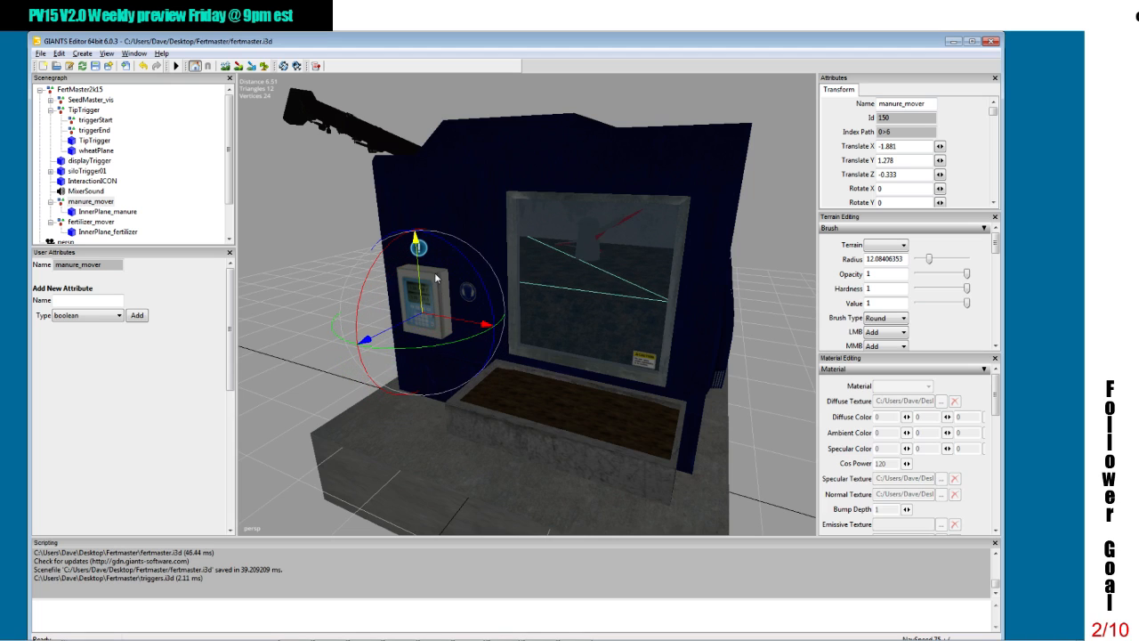
{"action": "left_click", "coordinate": [88, 222]}
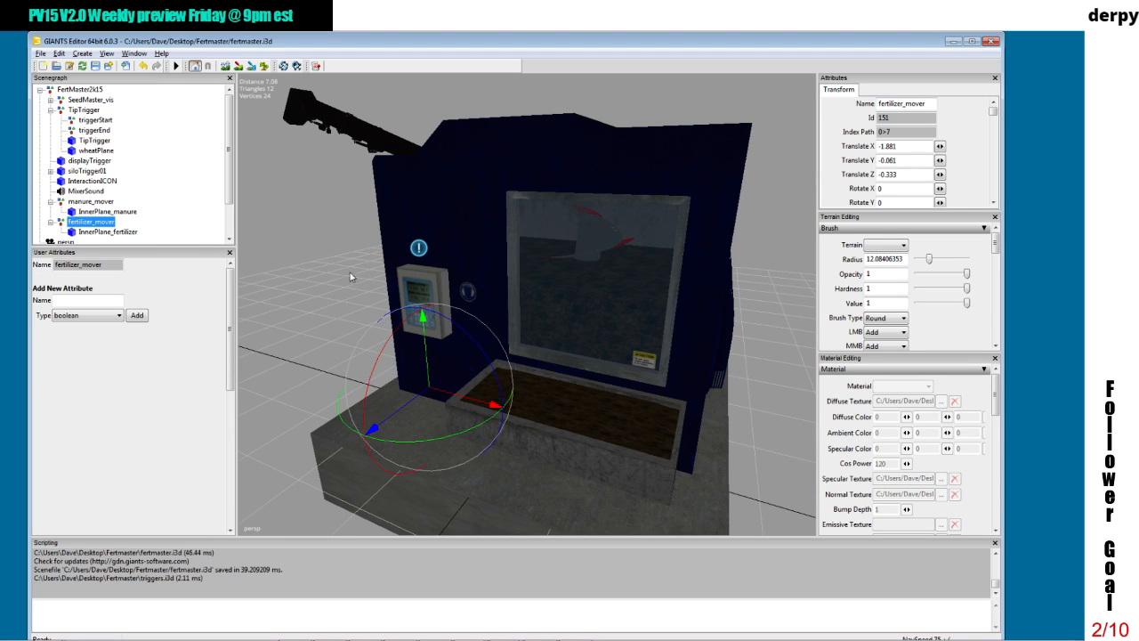
{"action": "left_click_drag", "start_coordinate": [434, 303], "coordinate": [432, 267]}
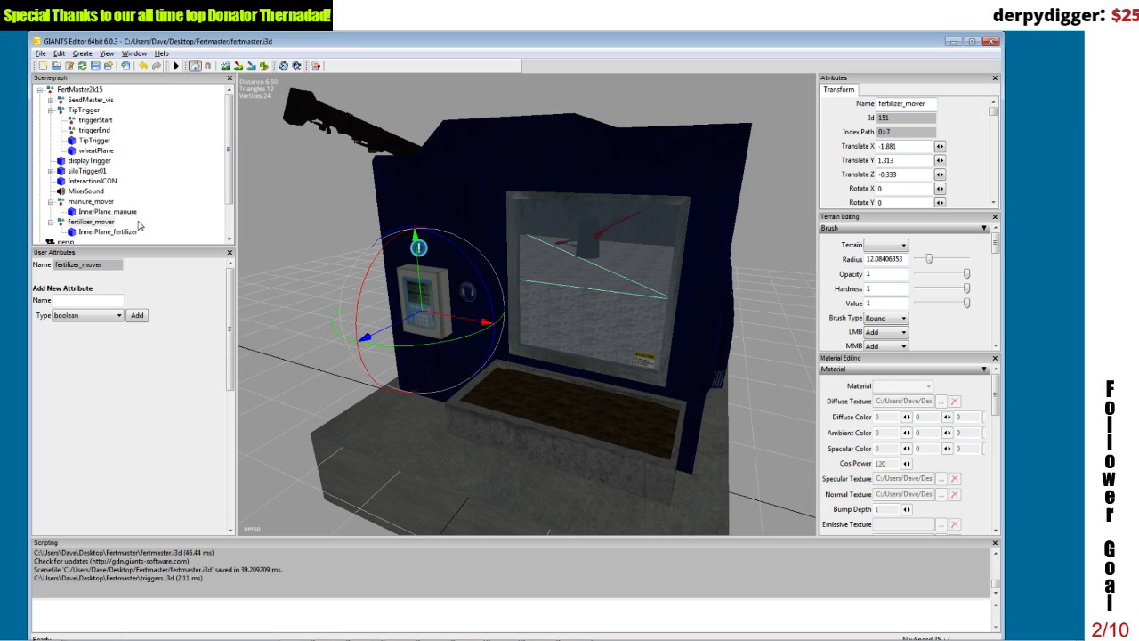
{"action": "left_click", "coordinate": [145, 67]}
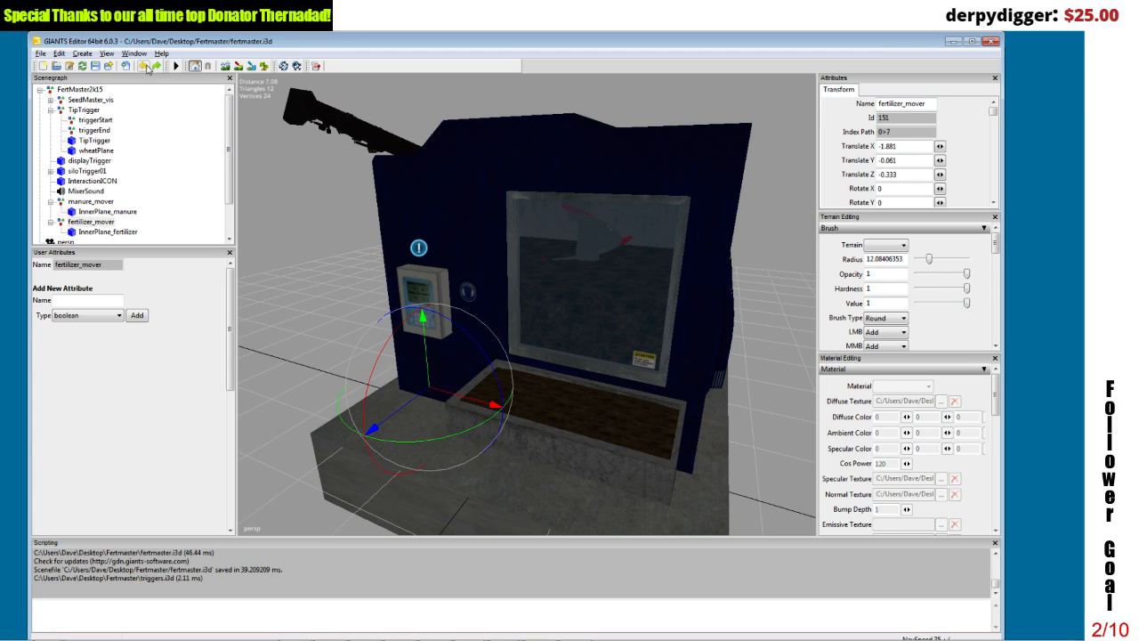
{"action": "left_click", "coordinate": [148, 68]}
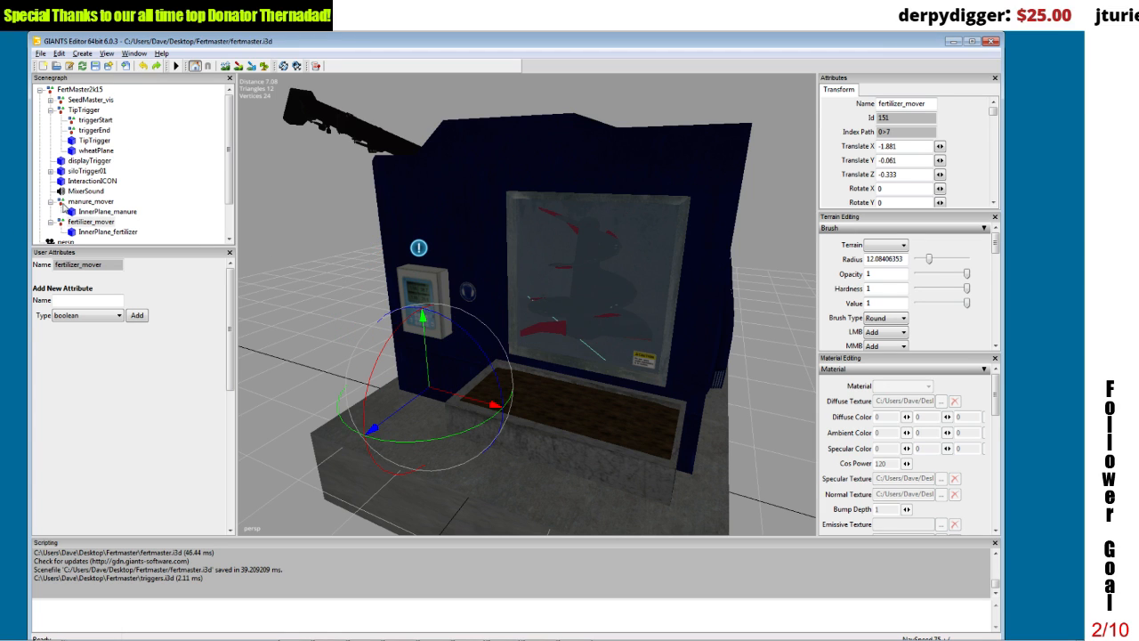
Step: Select manure_mover and move the fertmaster.i3d editor window aside to make room for a second scene beside it
{"action": "left_click", "coordinate": [104, 203]}
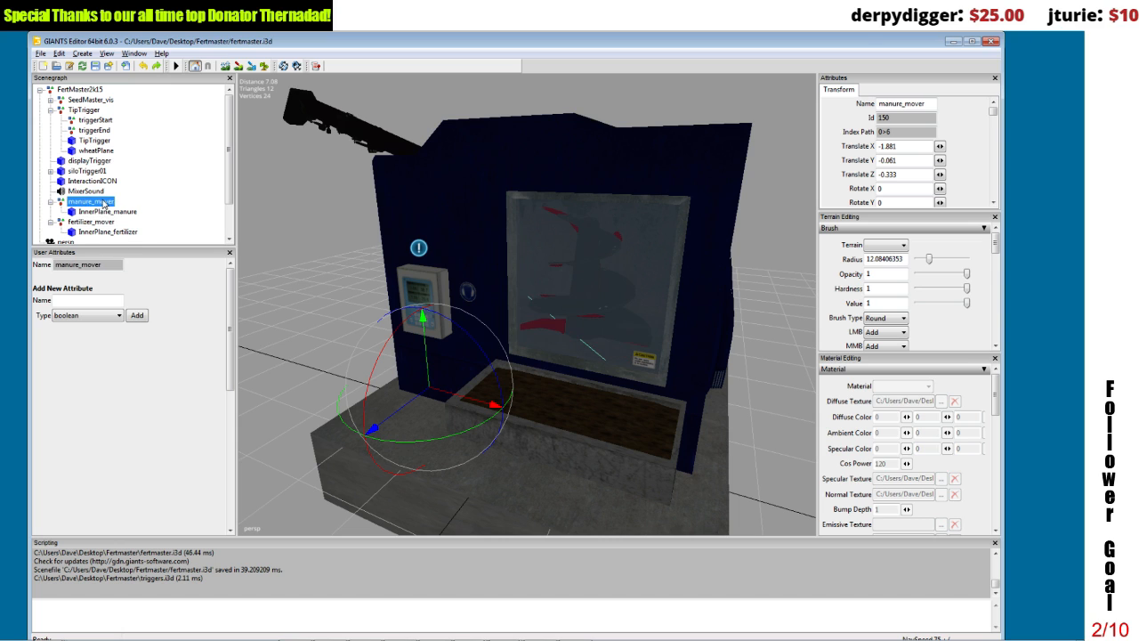
{"action": "left_click", "coordinate": [94, 222]}
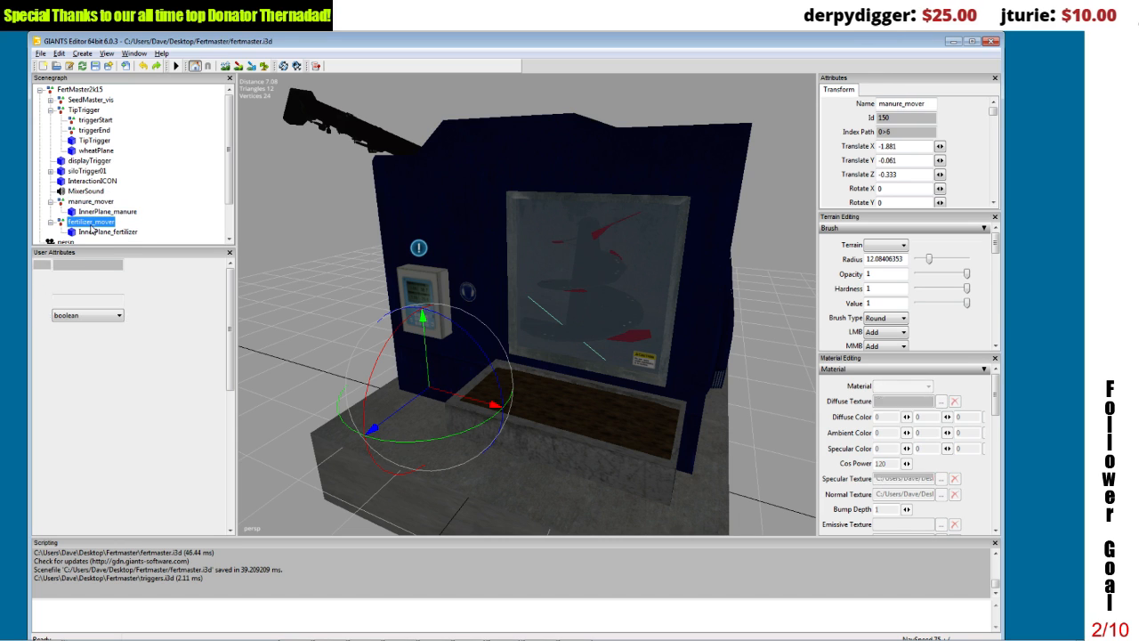
{"action": "left_click", "coordinate": [93, 203]}
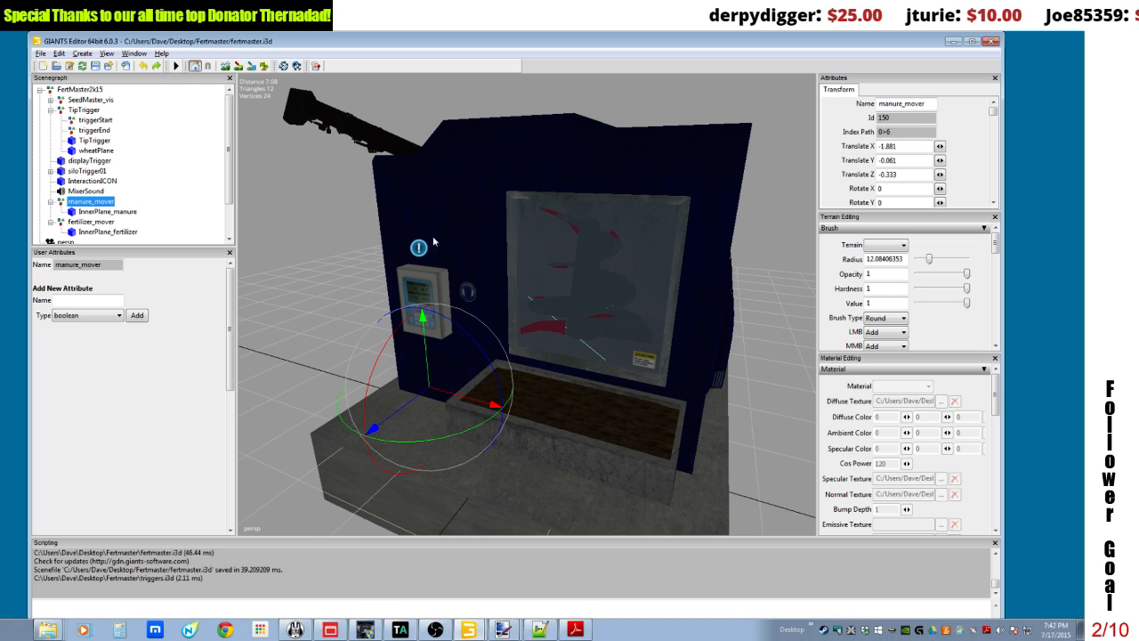
{"action": "left_click_drag", "start_coordinate": [1002, 249], "coordinate": [841, 249]}
{"action": "left_click_drag", "start_coordinate": [594, 45], "coordinate": [875, 59]}
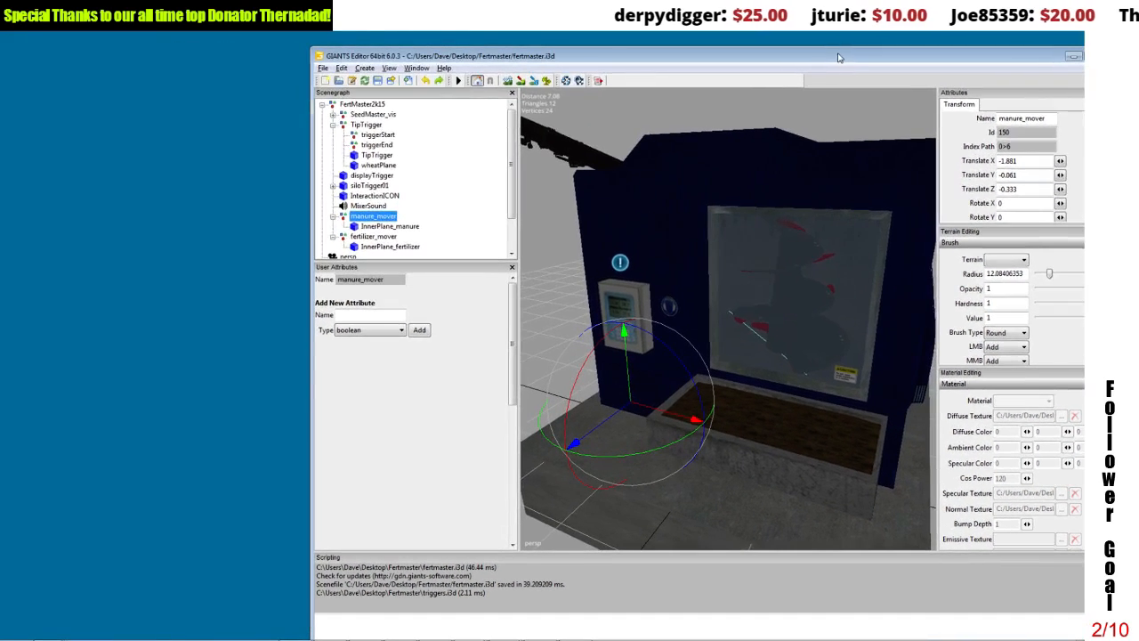
Step: Switch to the cow_barn.i3d scene and locate the manure object inside the barn
{"action": "mouse_move", "coordinate": [472, 630]}
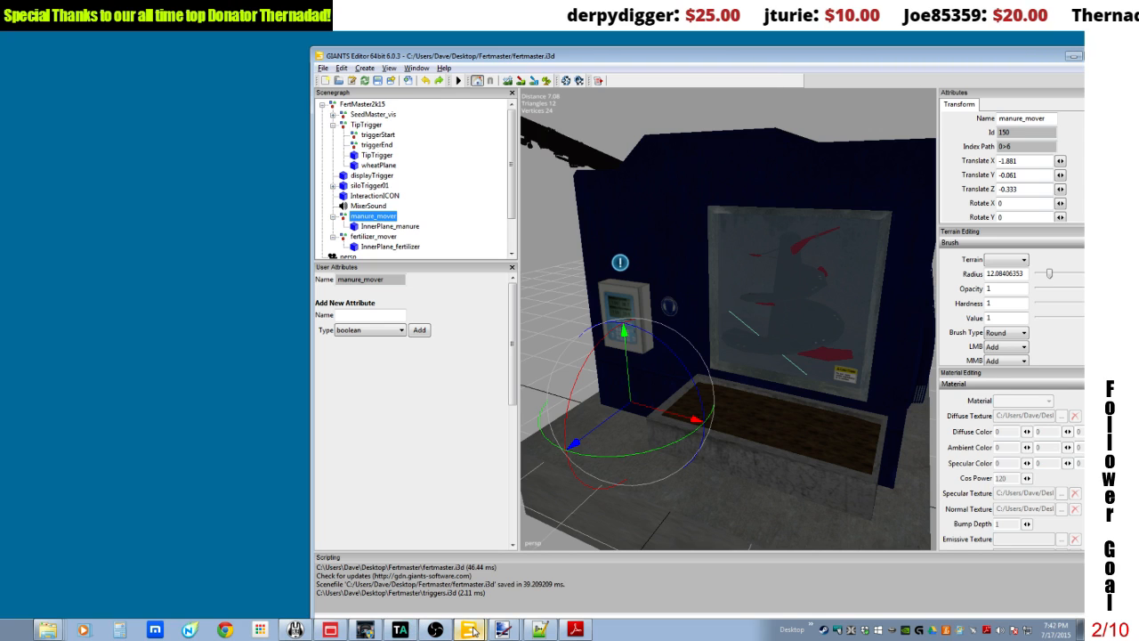
{"action": "left_click", "coordinate": [549, 543]}
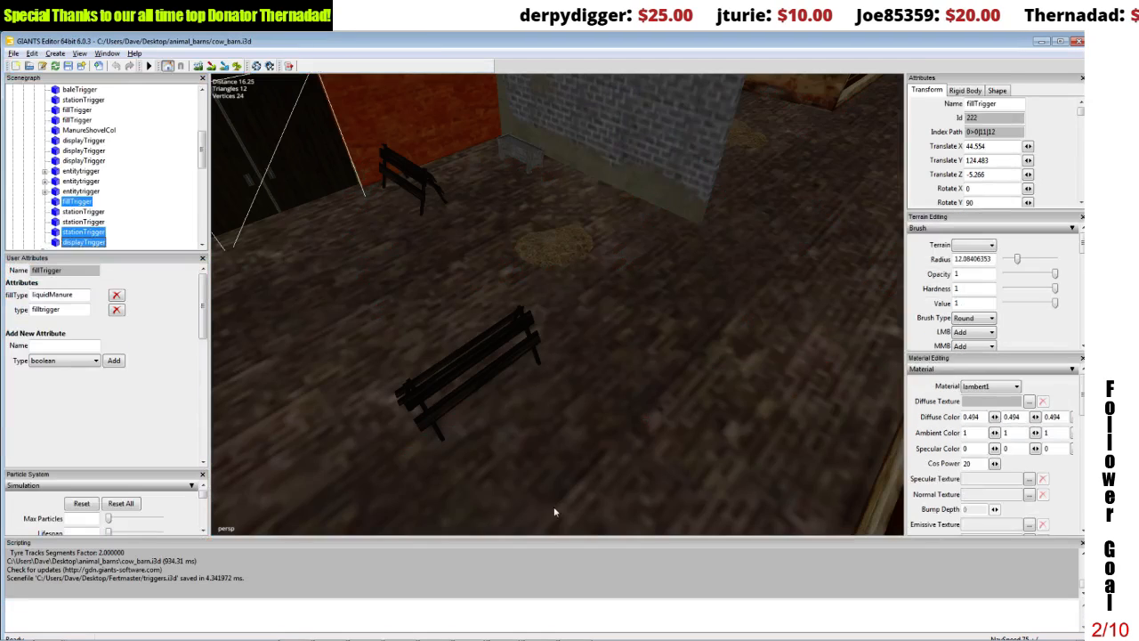
{"action": "left_click", "coordinate": [472, 634]}
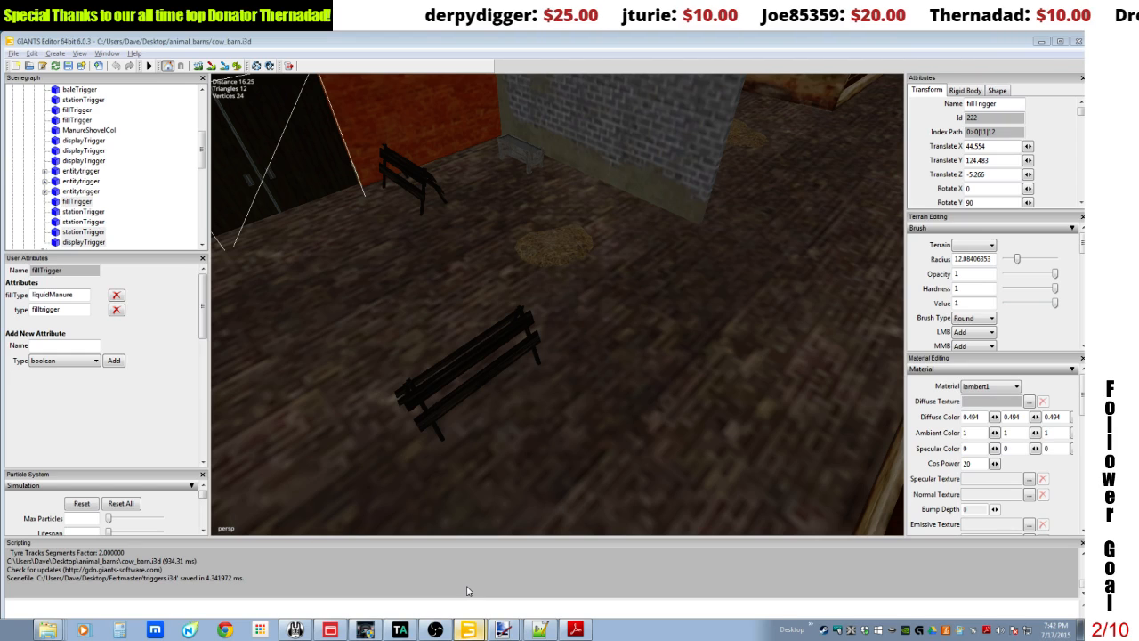
{"action": "left_click_drag", "start_coordinate": [537, 292], "coordinate": [597, 261], "text": "alt"}
{"action": "middle_click_drag", "start_coordinate": [604, 245], "coordinate": [601, 248], "text": "alt"}
{"action": "left_click", "coordinate": [529, 291]}
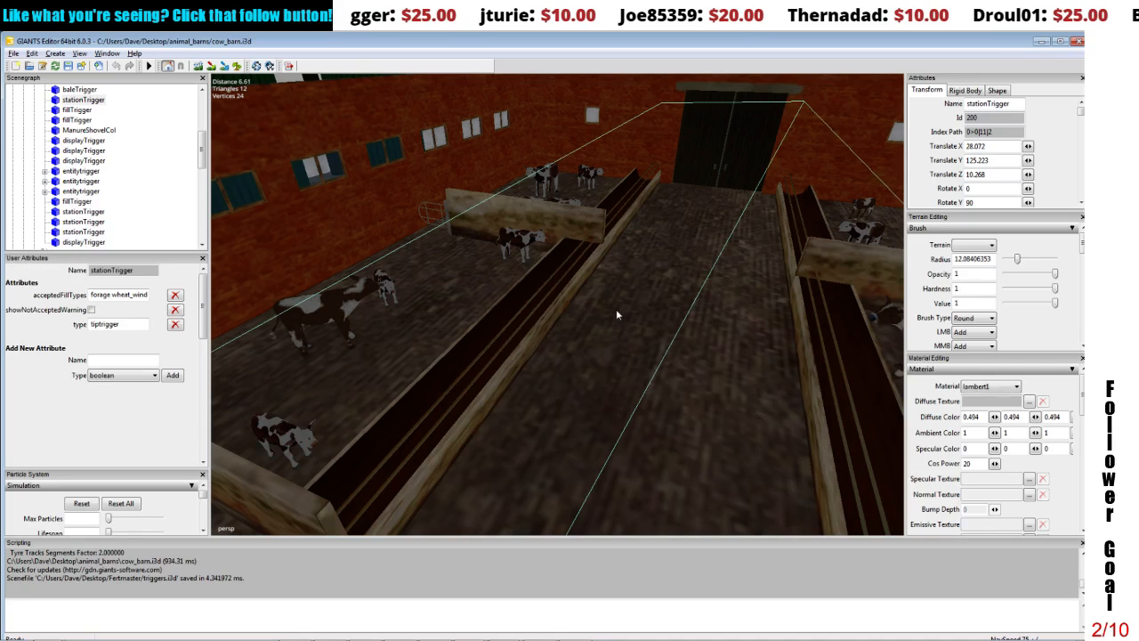
{"action": "middle_click_drag", "start_coordinate": [616, 309], "coordinate": [620, 308], "text": "alt"}
{"action": "scroll", "coordinate": [622, 306], "scroll_direction": "up", "scroll_amount": 3}
{"action": "left_click", "coordinate": [653, 326]}
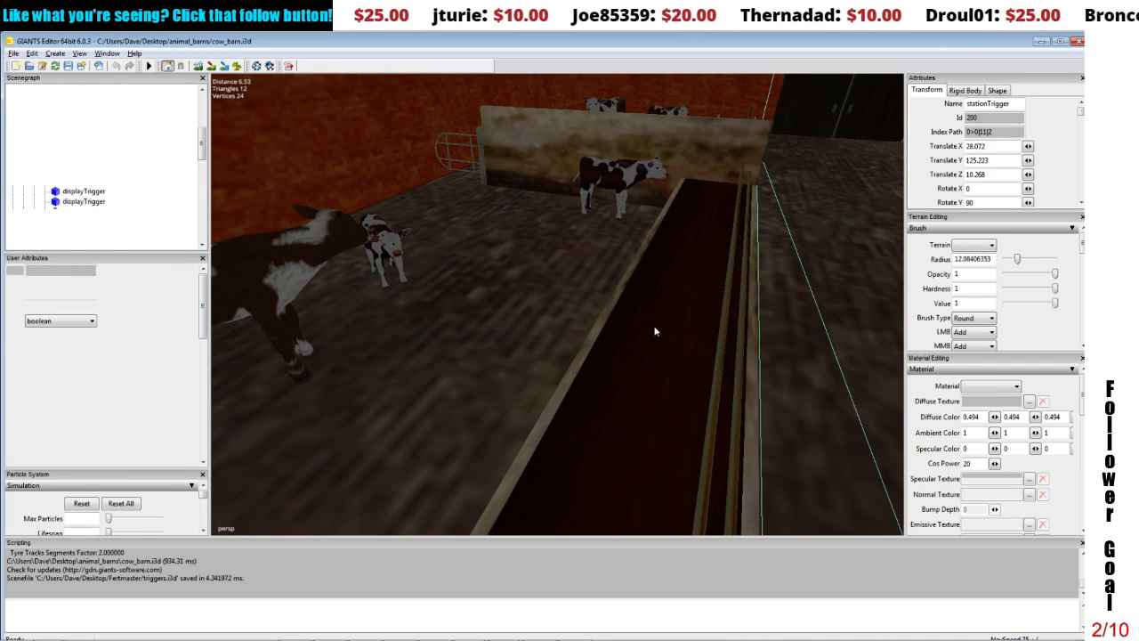
{"action": "scroll", "coordinate": [652, 326], "scroll_direction": "up", "scroll_amount": 5}
{"action": "left_click_drag", "start_coordinate": [651, 321], "coordinate": [596, 262], "text": "alt"}
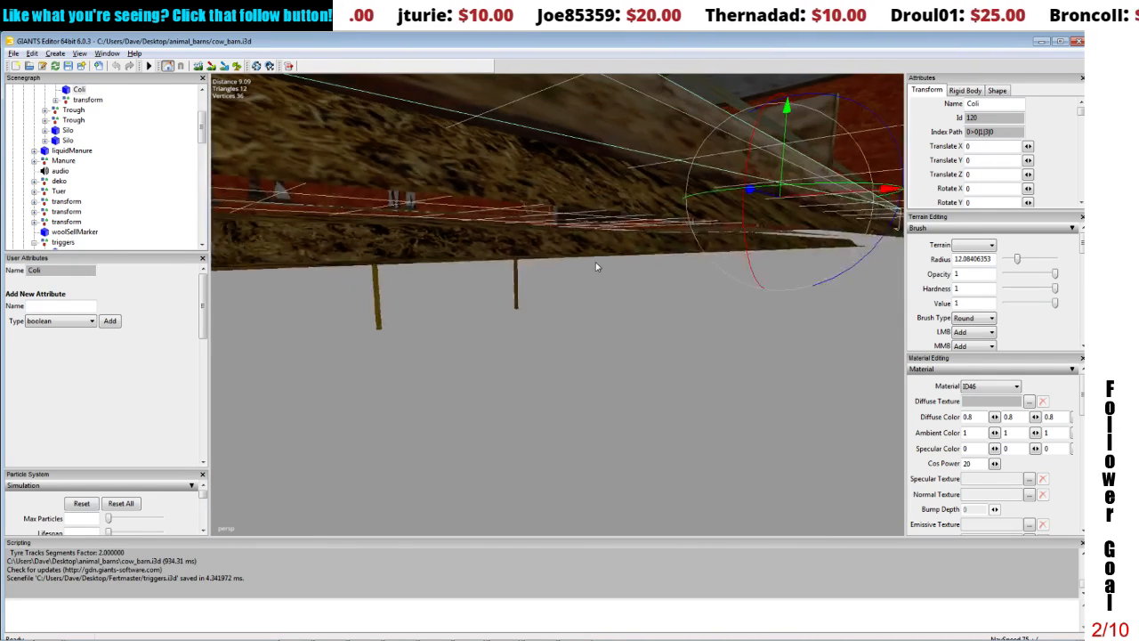
{"action": "left_click", "coordinate": [501, 193]}
{"action": "left_click_drag", "start_coordinate": [591, 200], "coordinate": [680, 258], "text": "alt"}
{"action": "scroll", "coordinate": [622, 235], "scroll_direction": "up", "scroll_amount": 4}
{"action": "scroll", "coordinate": [683, 258], "scroll_direction": "up", "scroll_amount": 1}
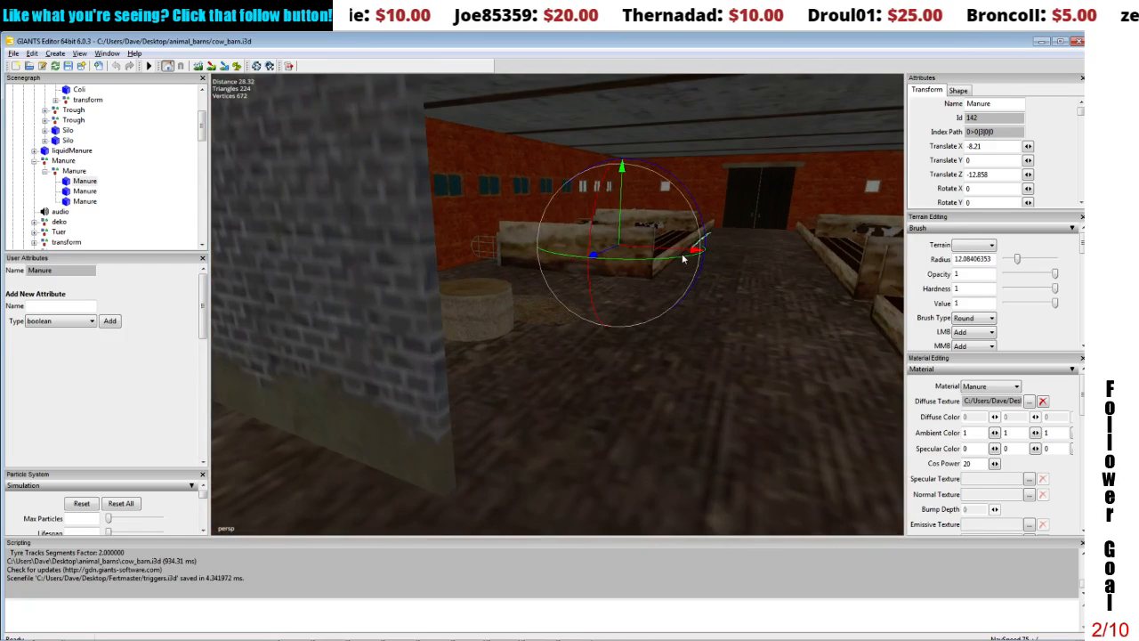
Step: Examine the user attributes of the cow barn's Manure mover group and return to the fertmaster.i3d scene
{"action": "left_click", "coordinate": [75, 171]}
{"action": "scroll", "coordinate": [435, 202], "scroll_direction": "down", "scroll_amount": 6}
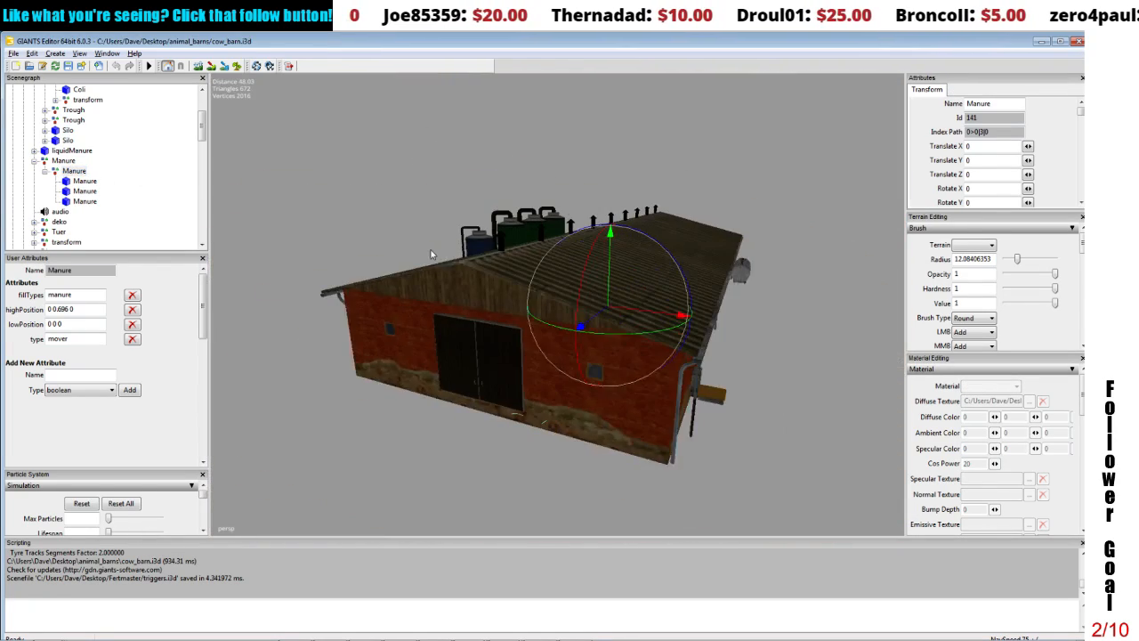
{"action": "left_click_drag", "start_coordinate": [432, 251], "coordinate": [389, 244], "text": "alt"}
{"action": "scroll", "coordinate": [399, 249], "scroll_direction": "up", "scroll_amount": 1}
{"action": "mouse_move", "coordinate": [352, 630]}
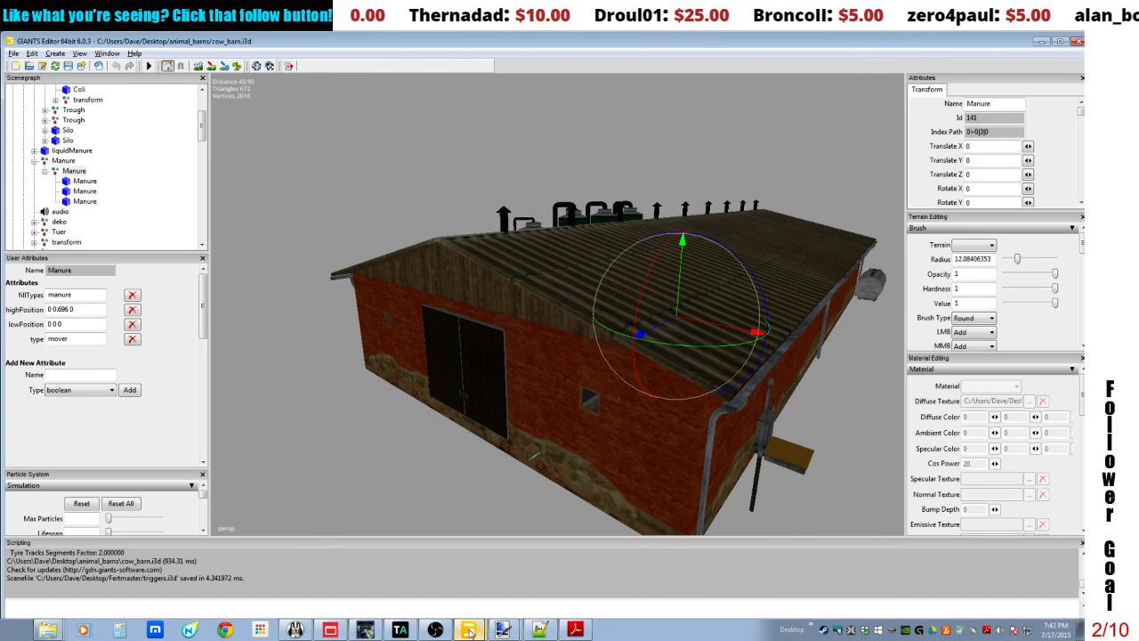
{"action": "left_click", "coordinate": [460, 581]}
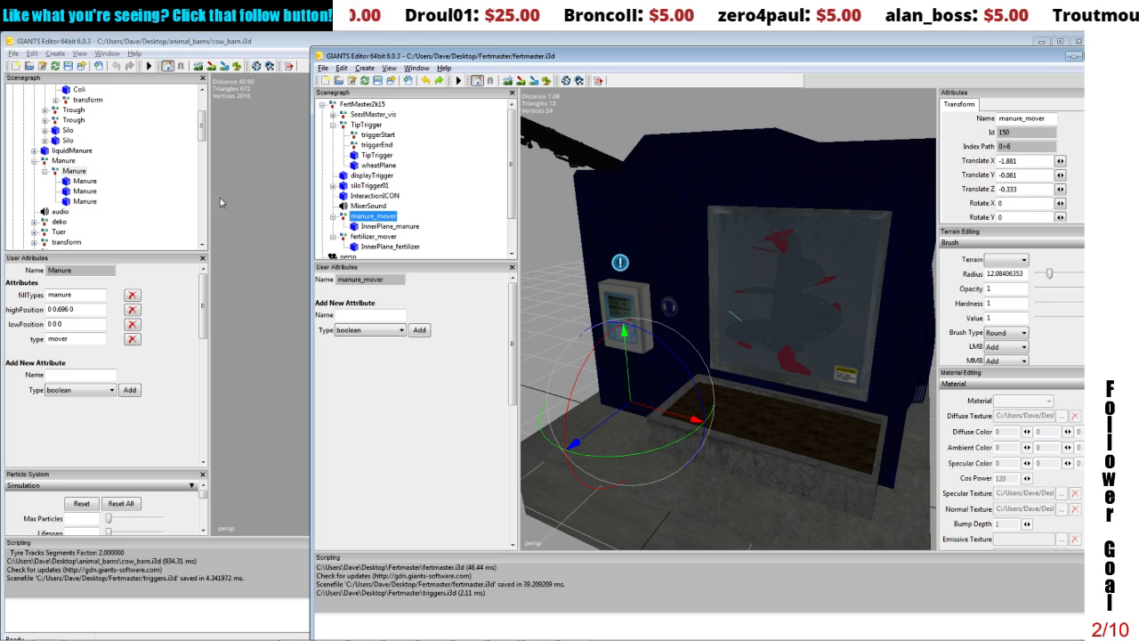
Step: Add a string user attribute named fillTypes to InnerPlane_manure and set its value to manure
{"action": "left_click", "coordinate": [372, 227]}
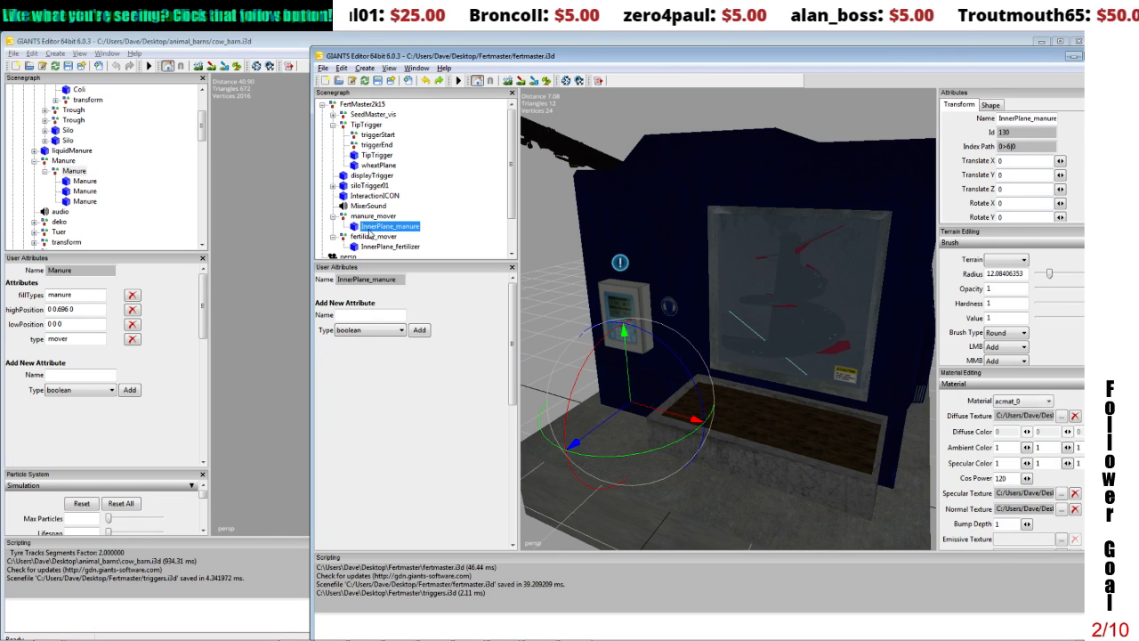
{"action": "left_click", "coordinate": [361, 317]}
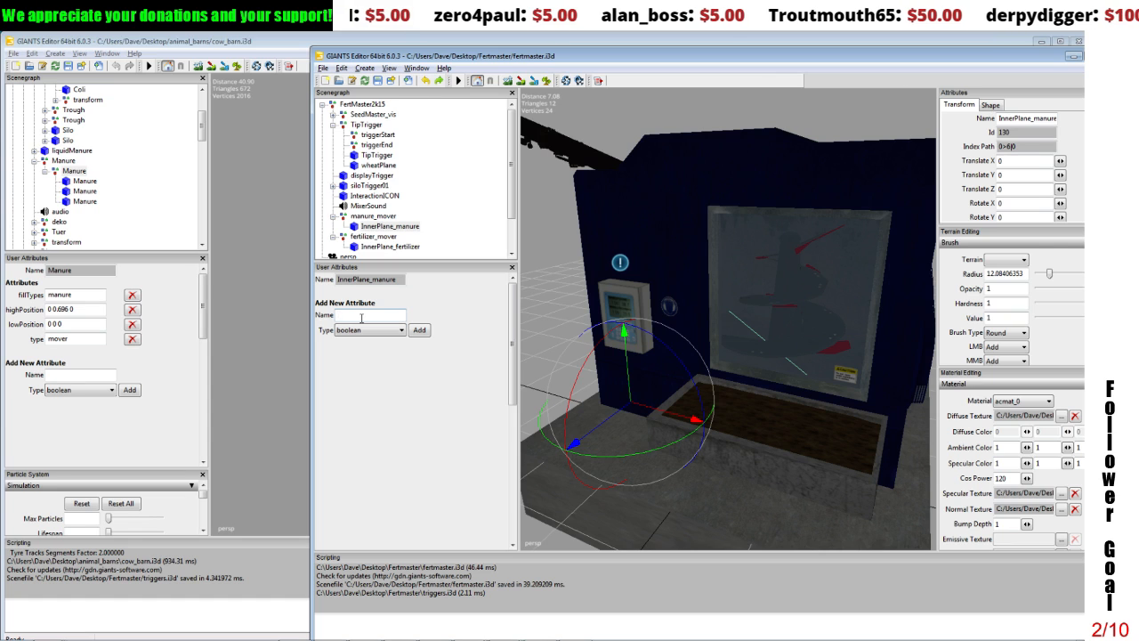
{"action": "left_click", "coordinate": [383, 218]}
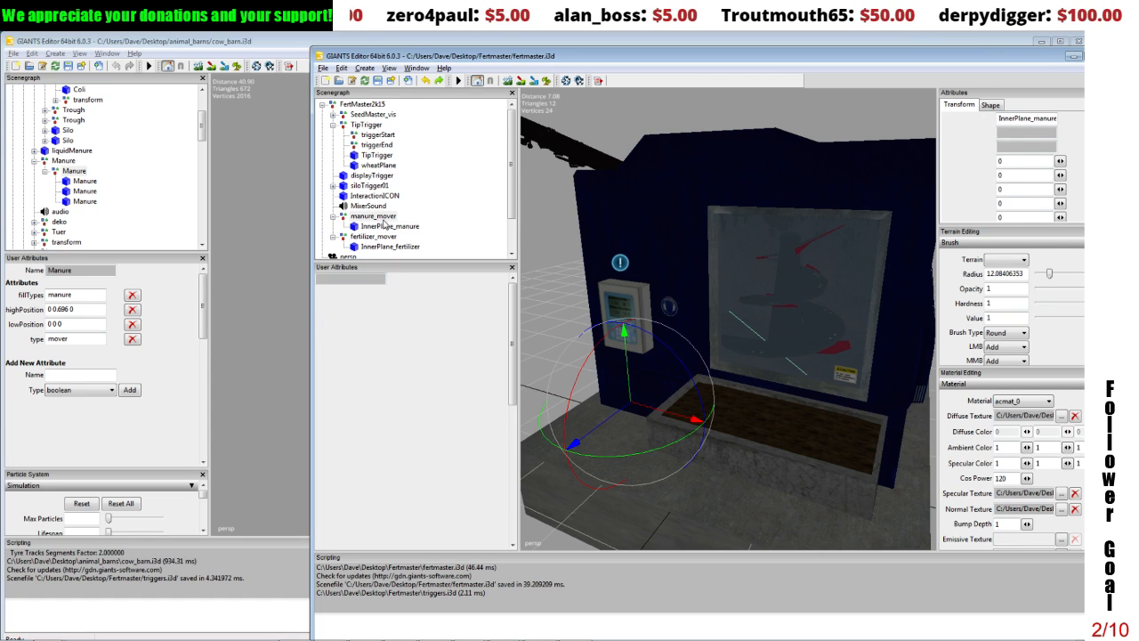
{"action": "left_click", "coordinate": [380, 229]}
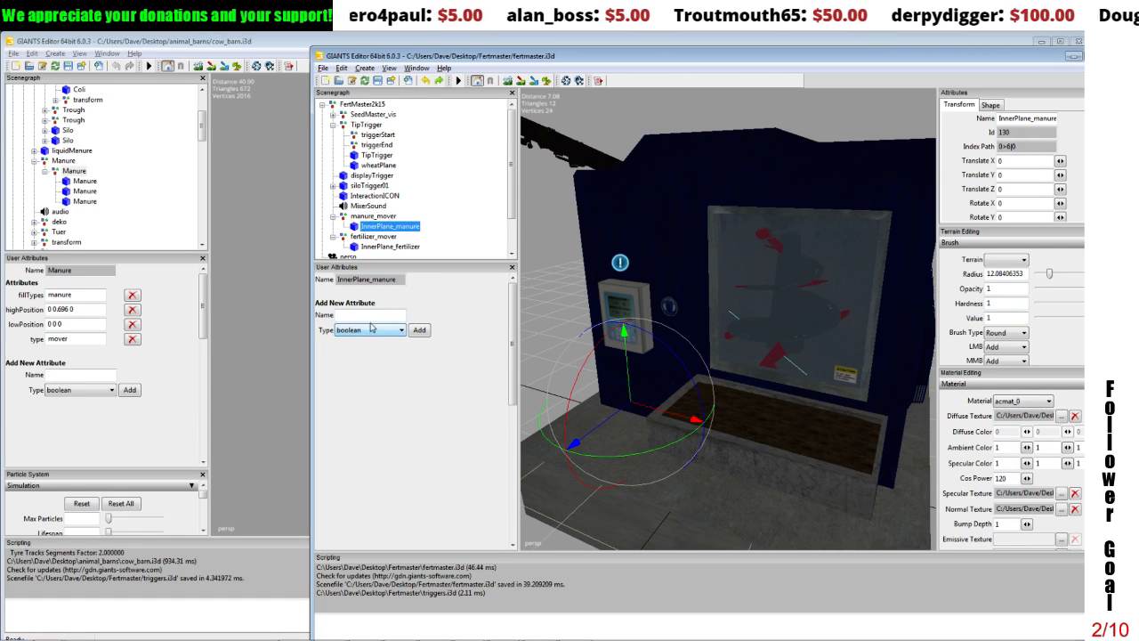
{"action": "left_click", "coordinate": [371, 314]}
{"action": "type", "text": "fill"}
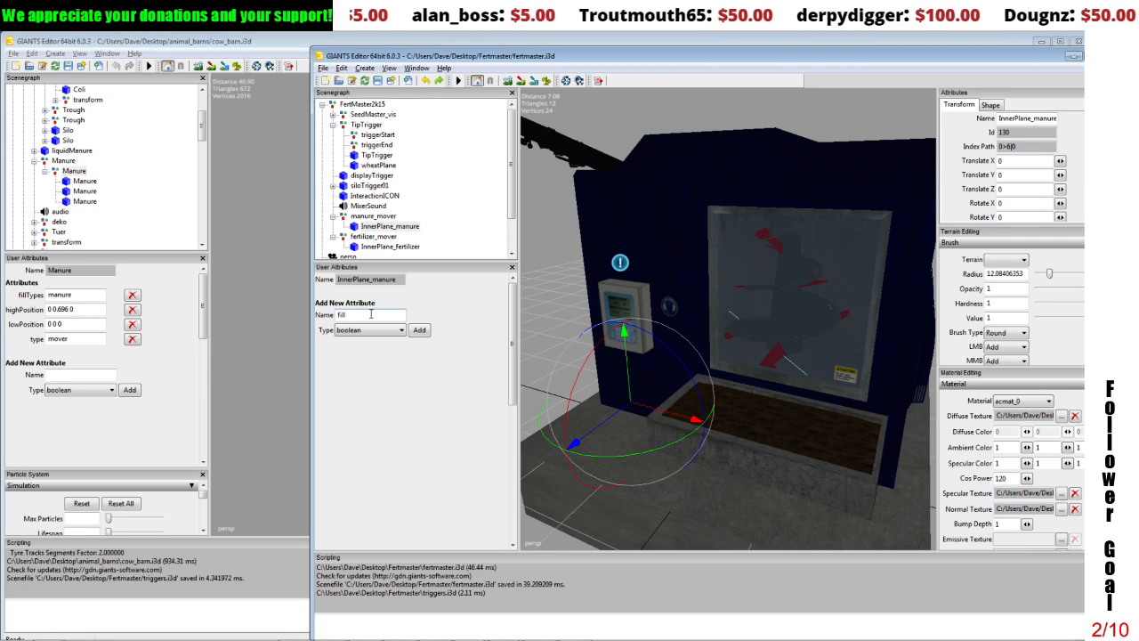
{"action": "type", "text": "T"}
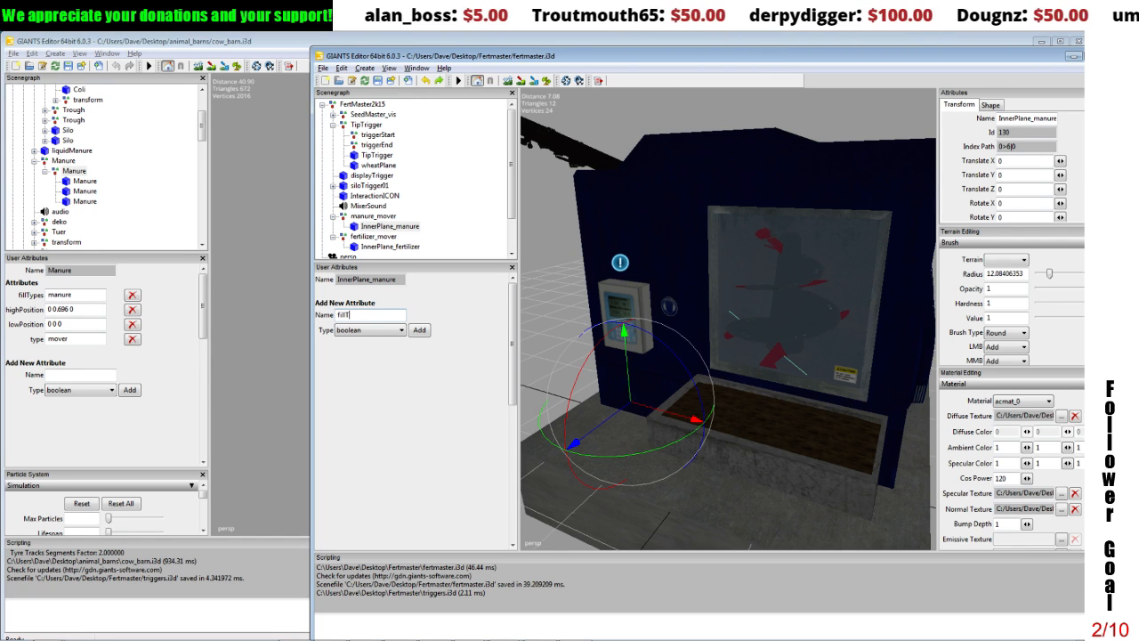
{"action": "type", "text": "ypes"}
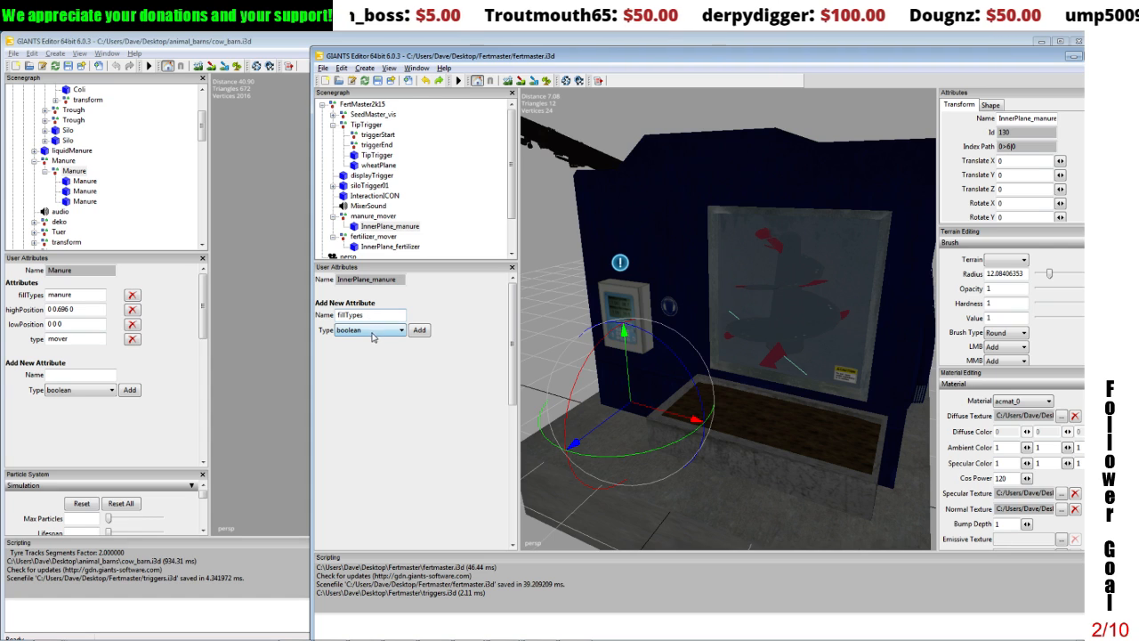
{"action": "left_click", "coordinate": [374, 330]}
{"action": "left_click", "coordinate": [360, 374]}
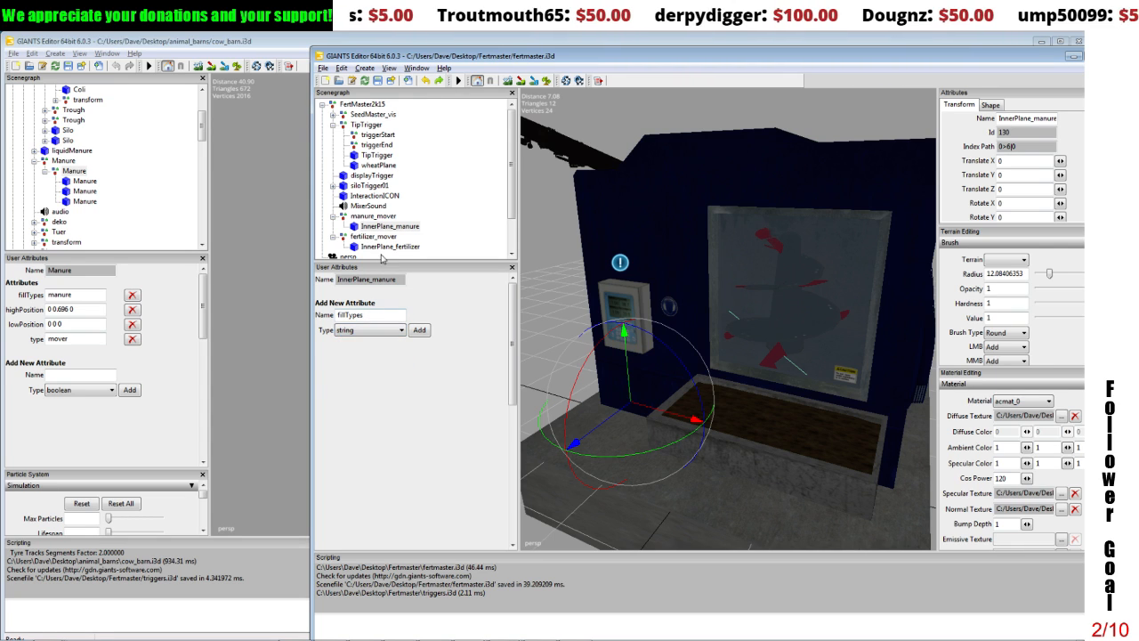
{"action": "left_click", "coordinate": [419, 330]}
{"action": "left_click", "coordinate": [370, 304]}
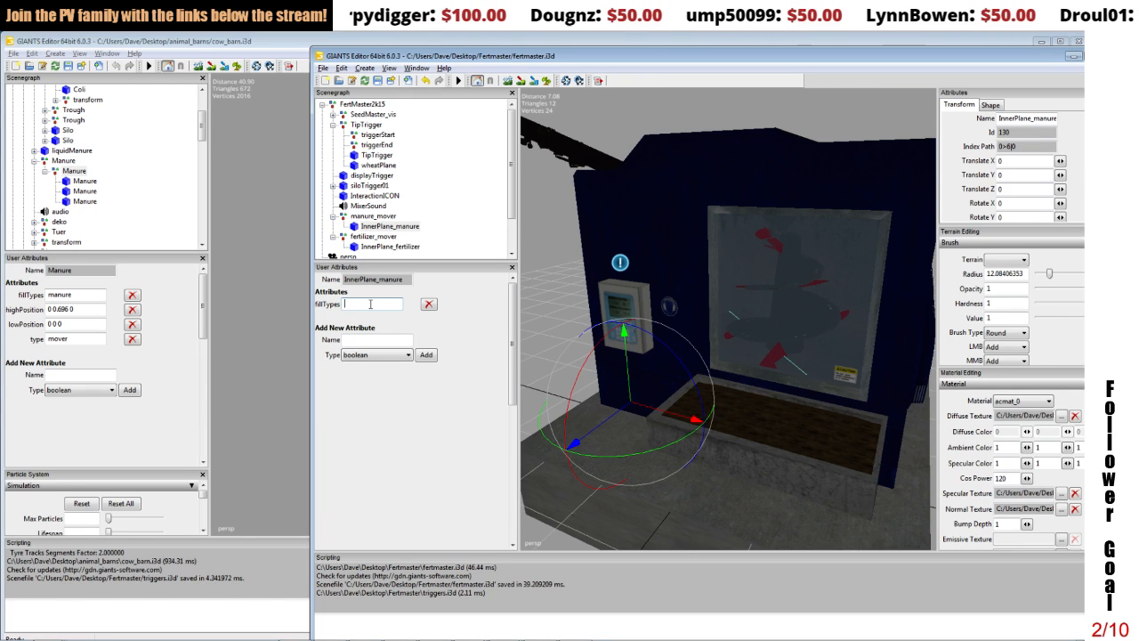
{"action": "type", "text": "manure"}
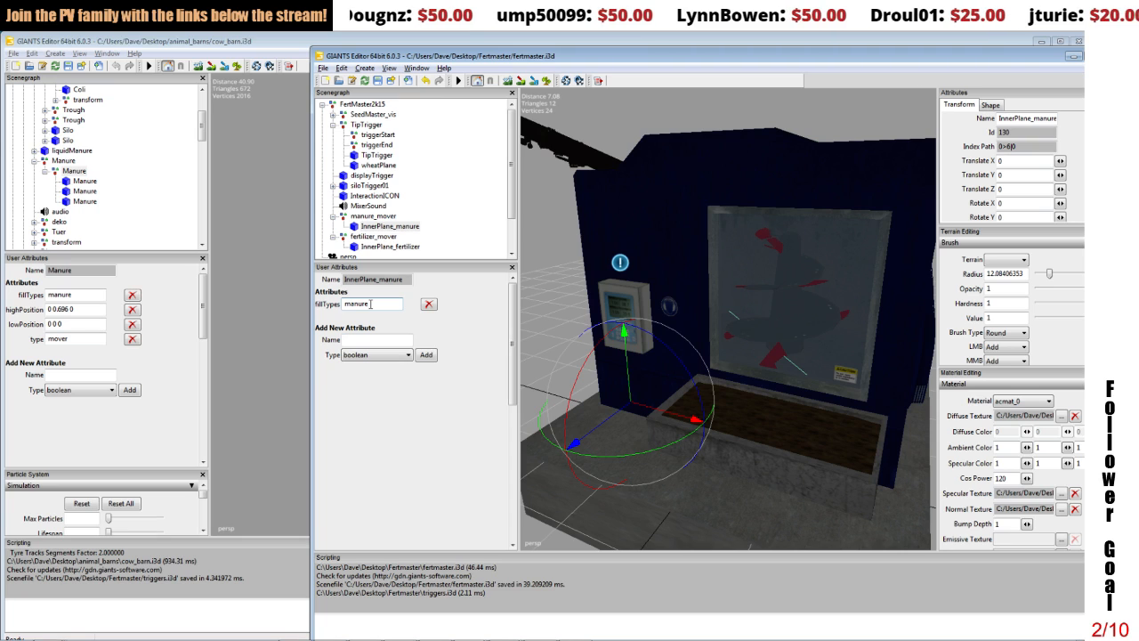
Step: Add a string user attribute named lowPosition to InnerPlane_manure
{"action": "left_click", "coordinate": [371, 338]}
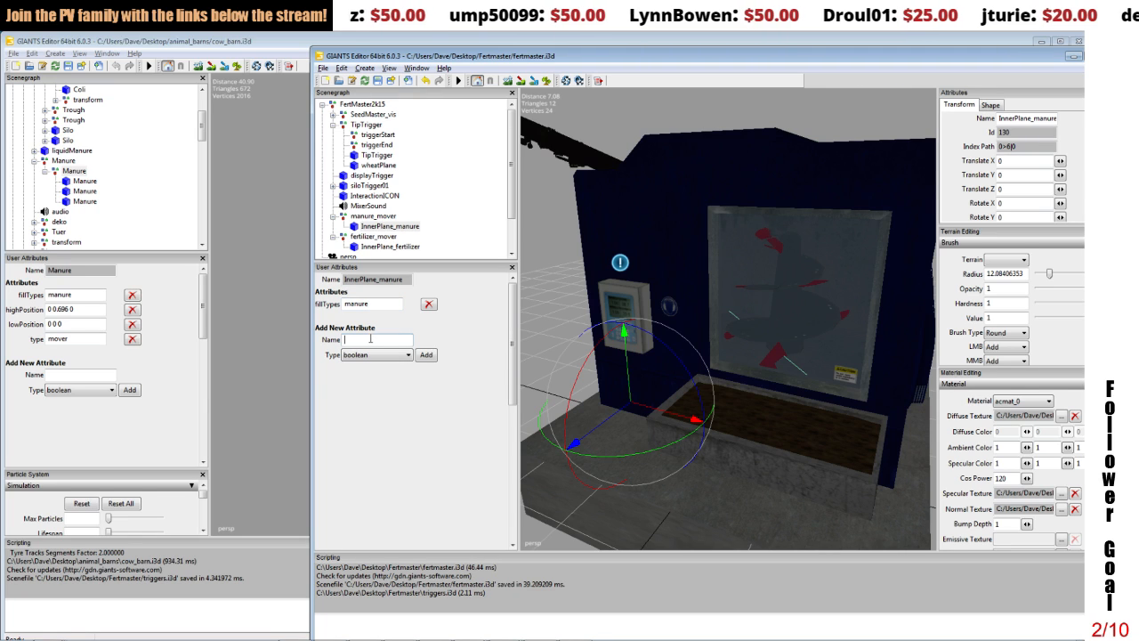
{"action": "type", "text": "lowPosition"}
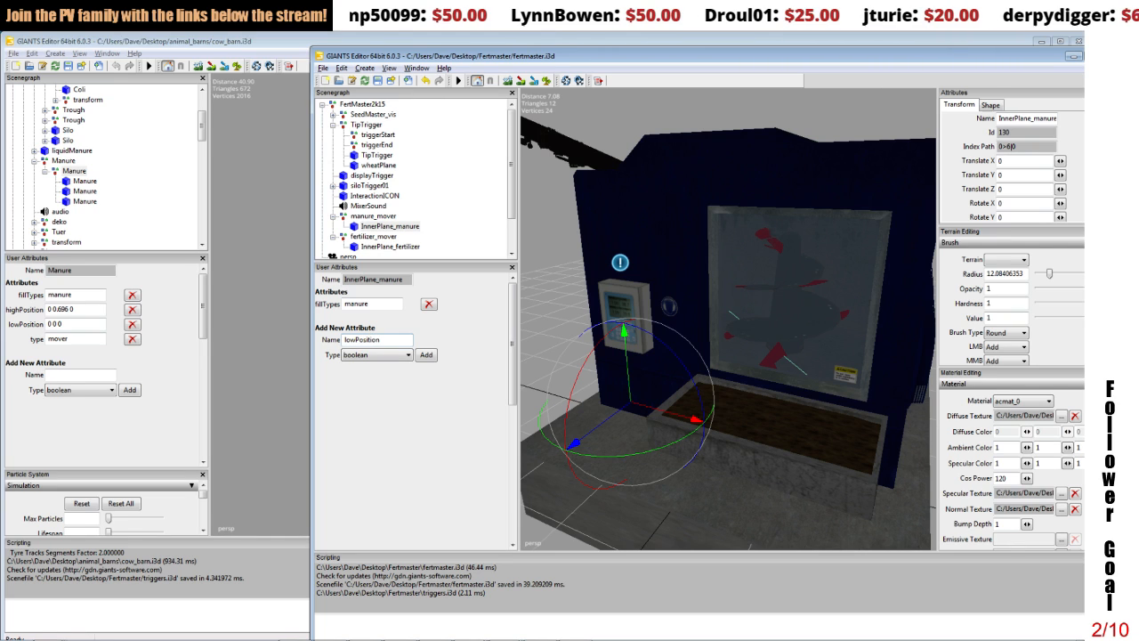
{"action": "left_click", "coordinate": [378, 354]}
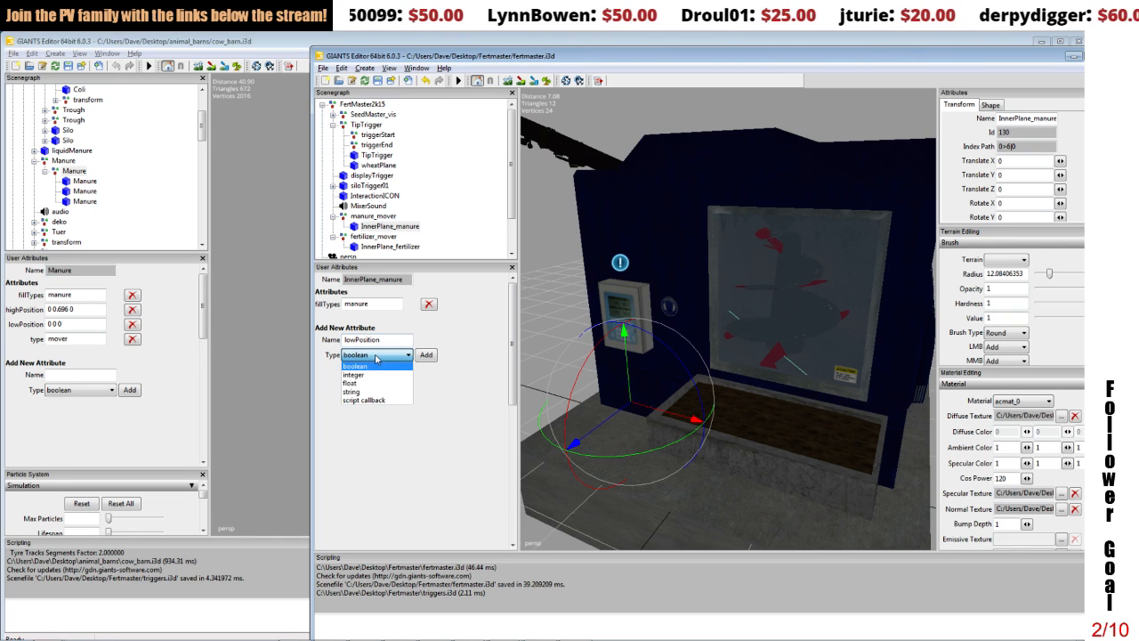
{"action": "left_click", "coordinate": [374, 392]}
{"action": "left_click", "coordinate": [426, 355]}
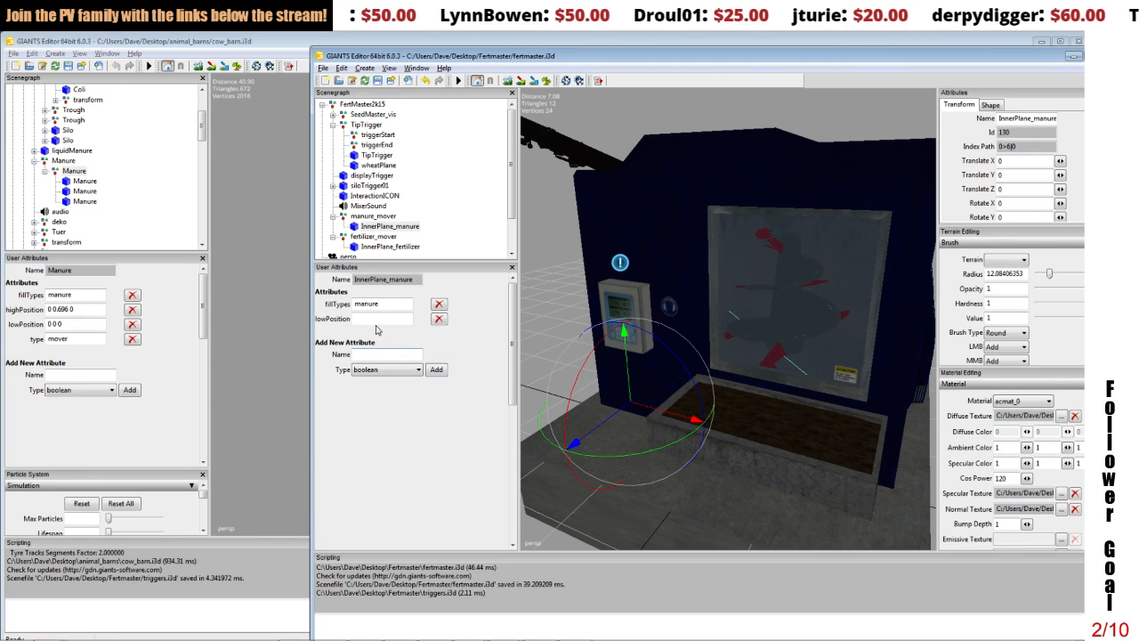
Step: Add a string user attribute named highPosition to InnerPlane_manure
{"action": "left_click", "coordinate": [369, 352]}
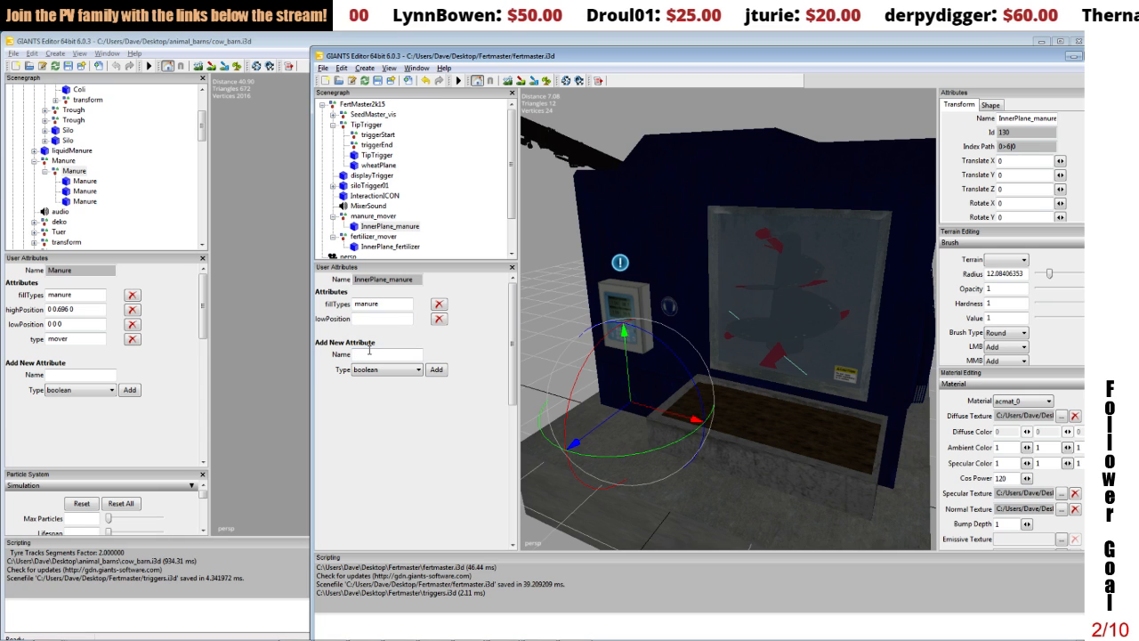
{"action": "type", "text": "highPos"}
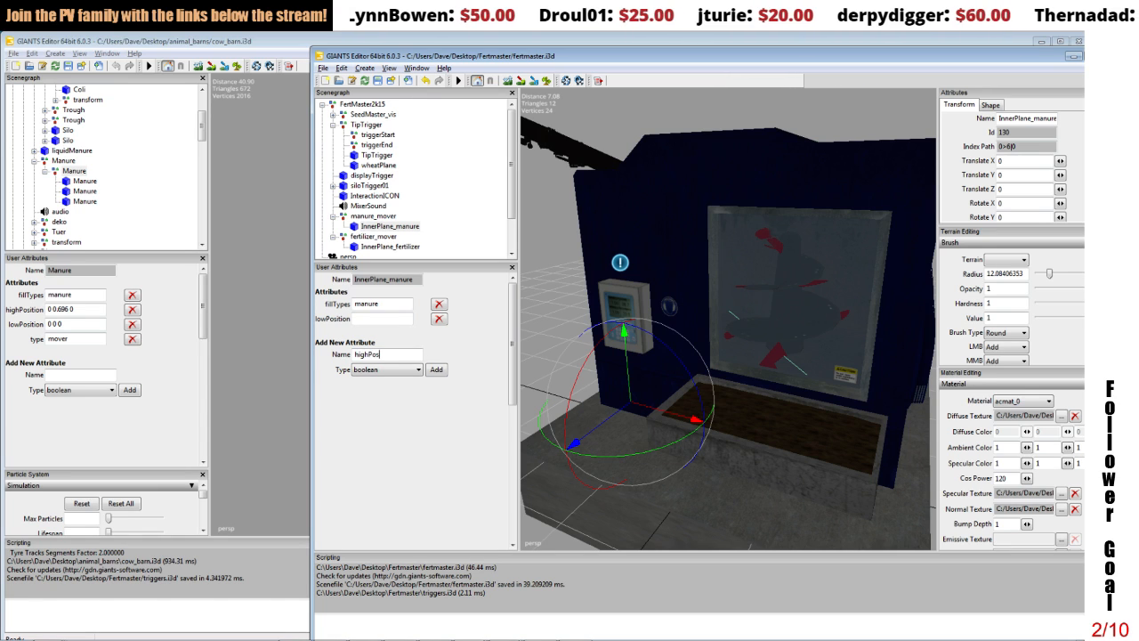
{"action": "type", "text": "ition"}
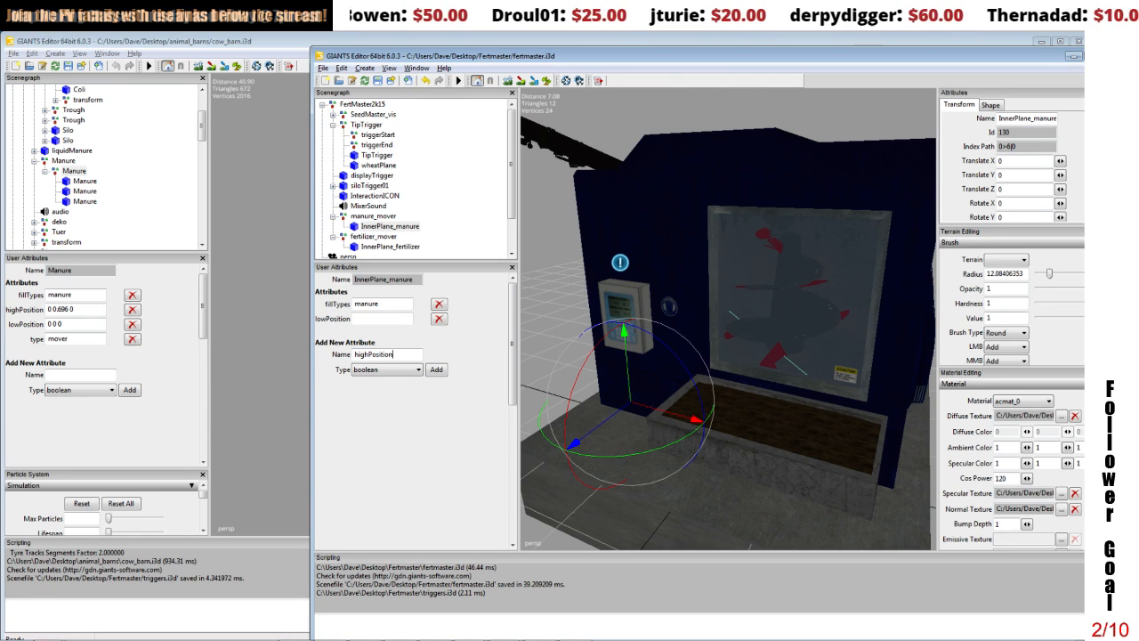
{"action": "left_click", "coordinate": [384, 369]}
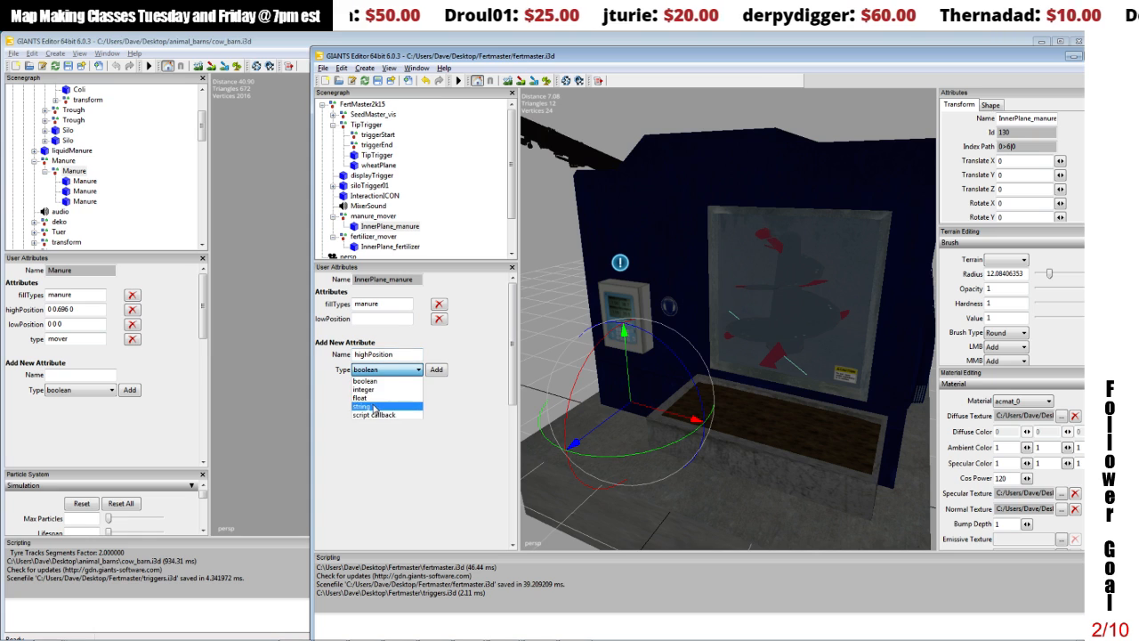
{"action": "left_click", "coordinate": [374, 405]}
{"action": "left_click", "coordinate": [436, 370]}
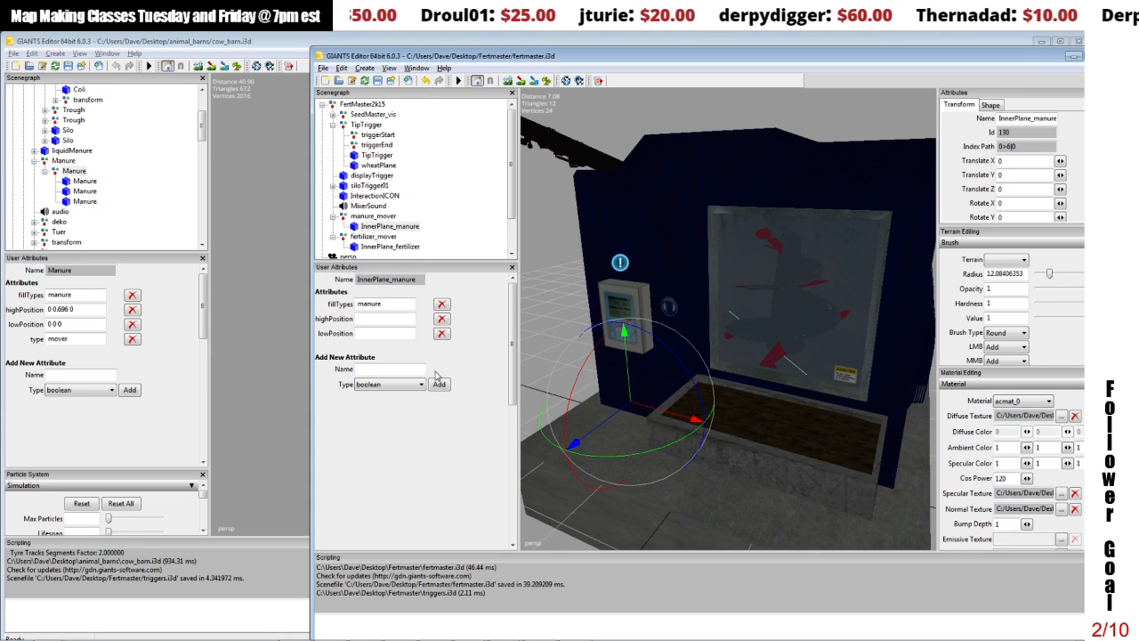
Step: Add a string user attribute named type to InnerPlane_manure and set its value to mover
{"action": "left_click", "coordinate": [359, 369]}
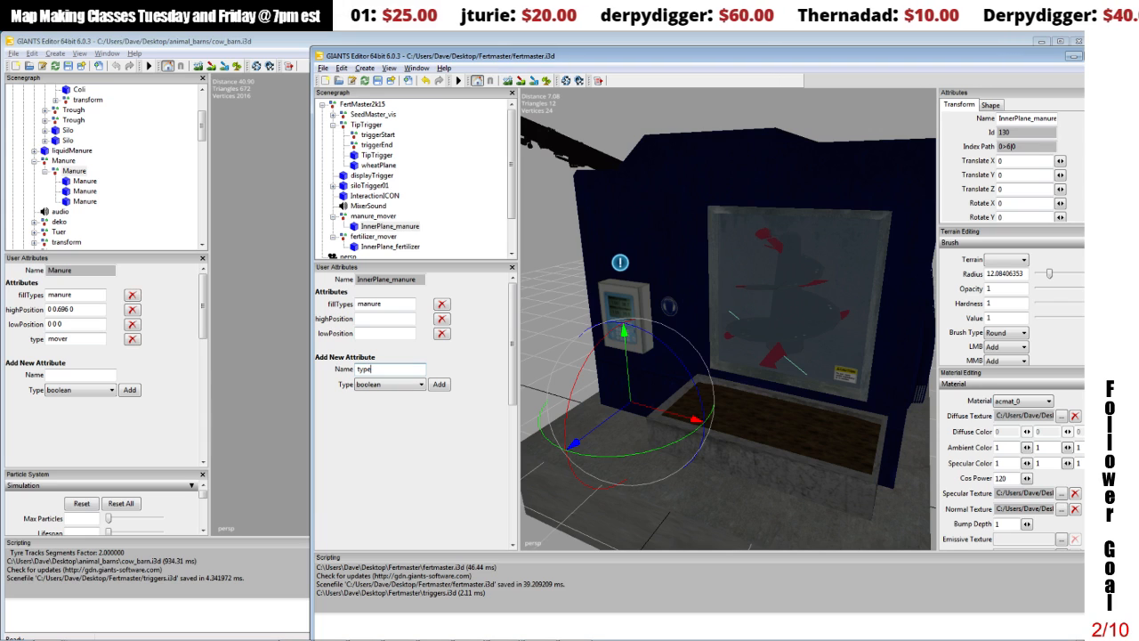
{"action": "left_click", "coordinate": [379, 388]}
{"action": "left_click", "coordinate": [381, 418]}
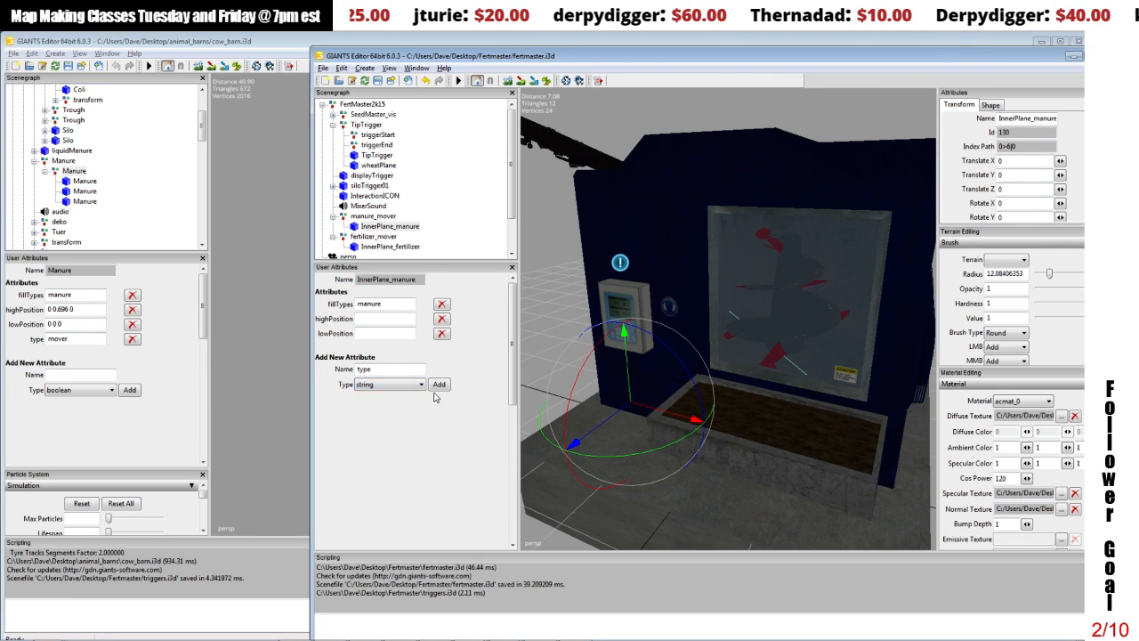
{"action": "left_click", "coordinate": [439, 384]}
{"action": "type", "text": "m"}
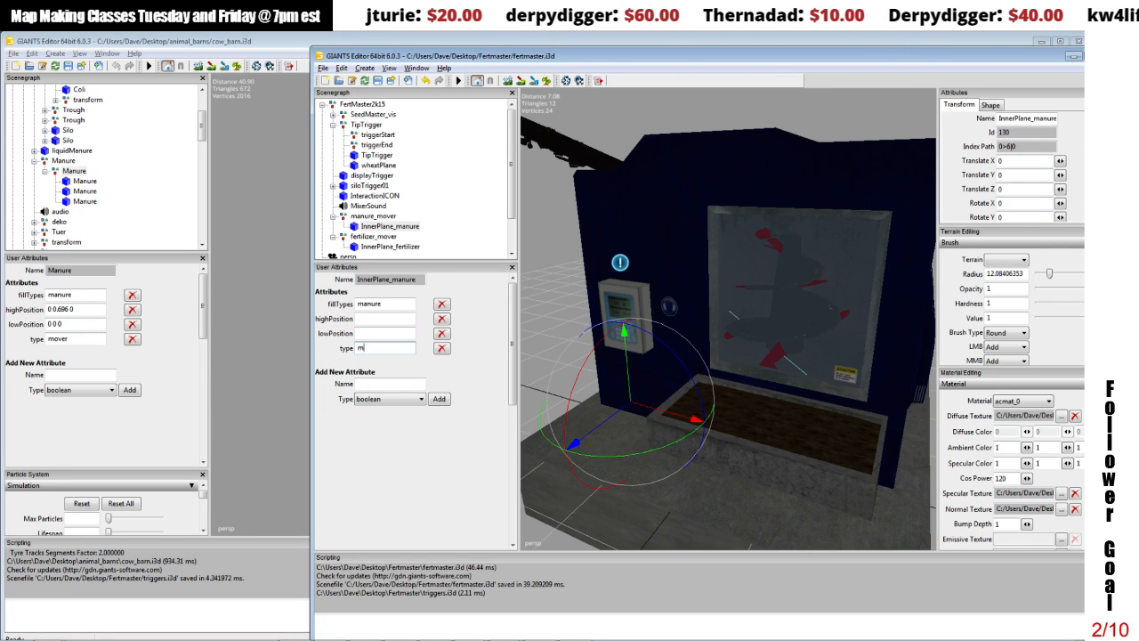
{"action": "type", "text": "over"}
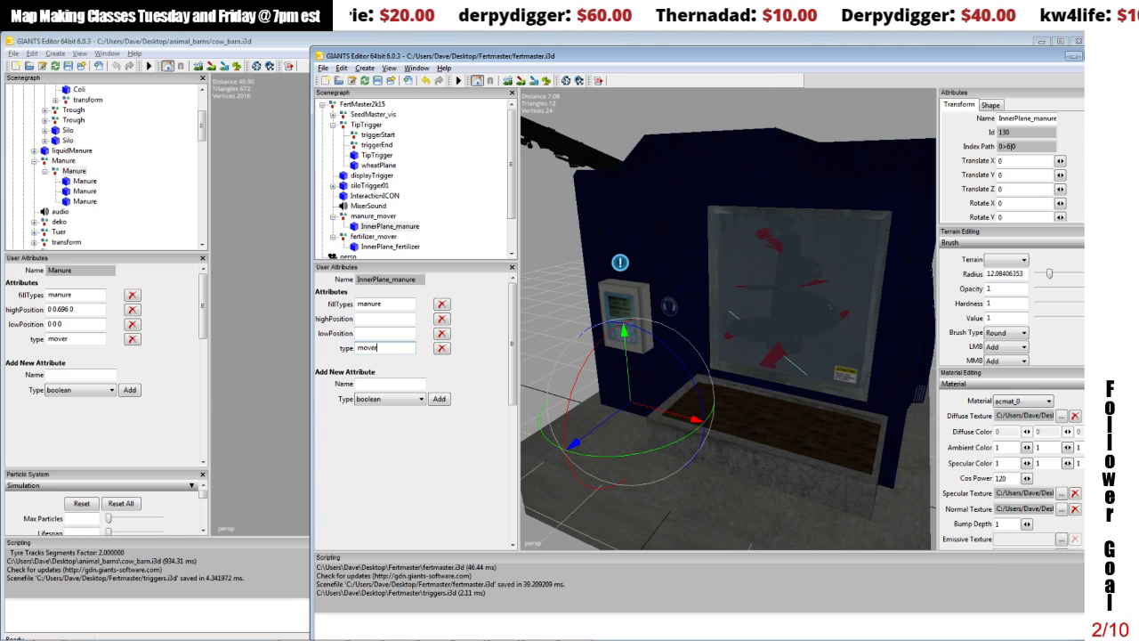
Step: Check the transforms of manure_mover and InnerPlane_manure, and set the plane's lowPosition attribute to 0 0 0
{"action": "left_click", "coordinate": [386, 333]}
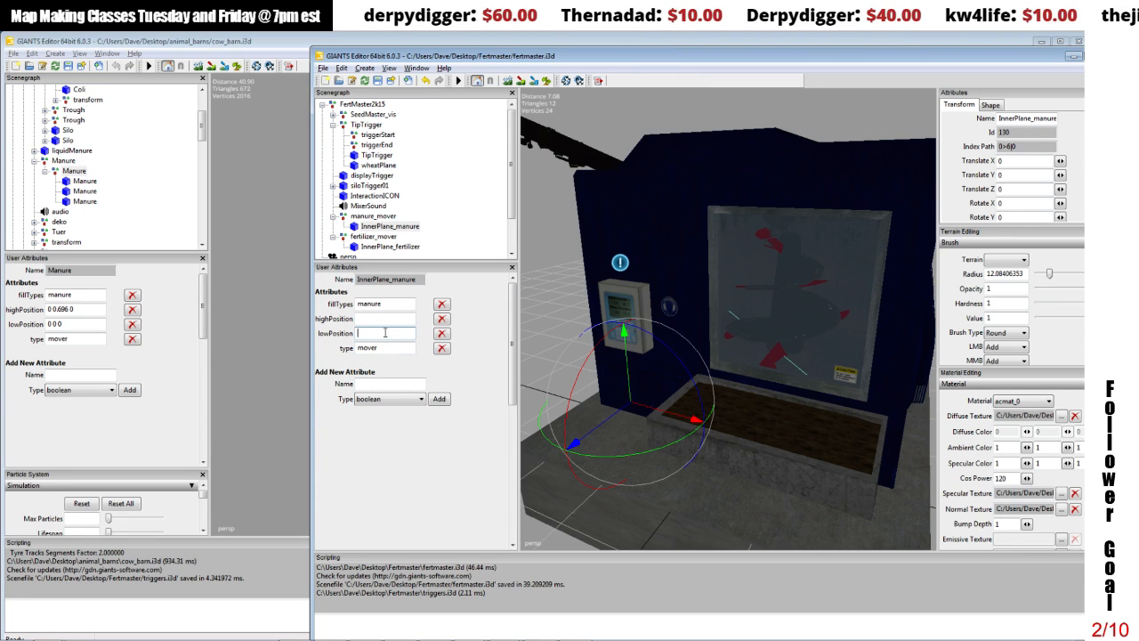
{"action": "left_click", "coordinate": [380, 216]}
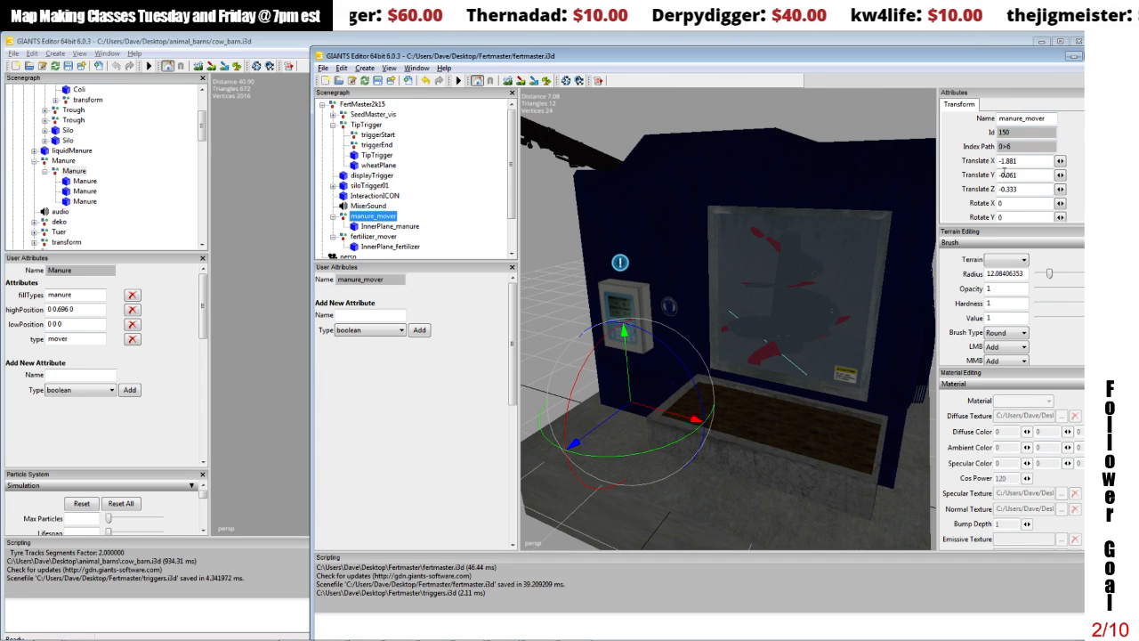
{"action": "left_click", "coordinate": [383, 226]}
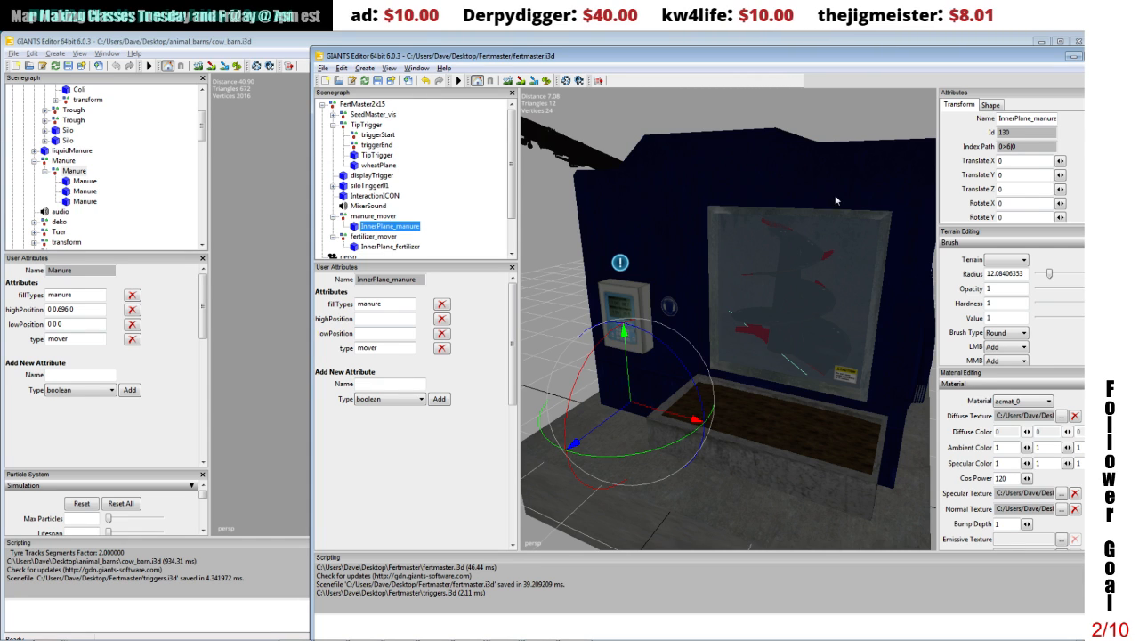
{"action": "left_click", "coordinate": [369, 333]}
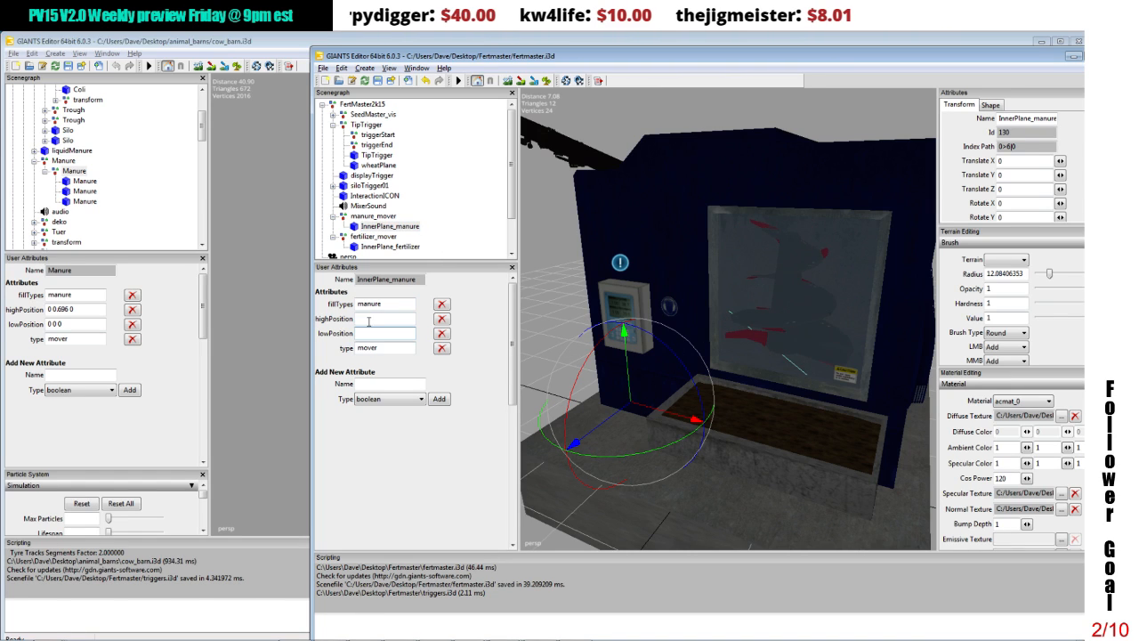
{"action": "type", "text": "0 0 0"}
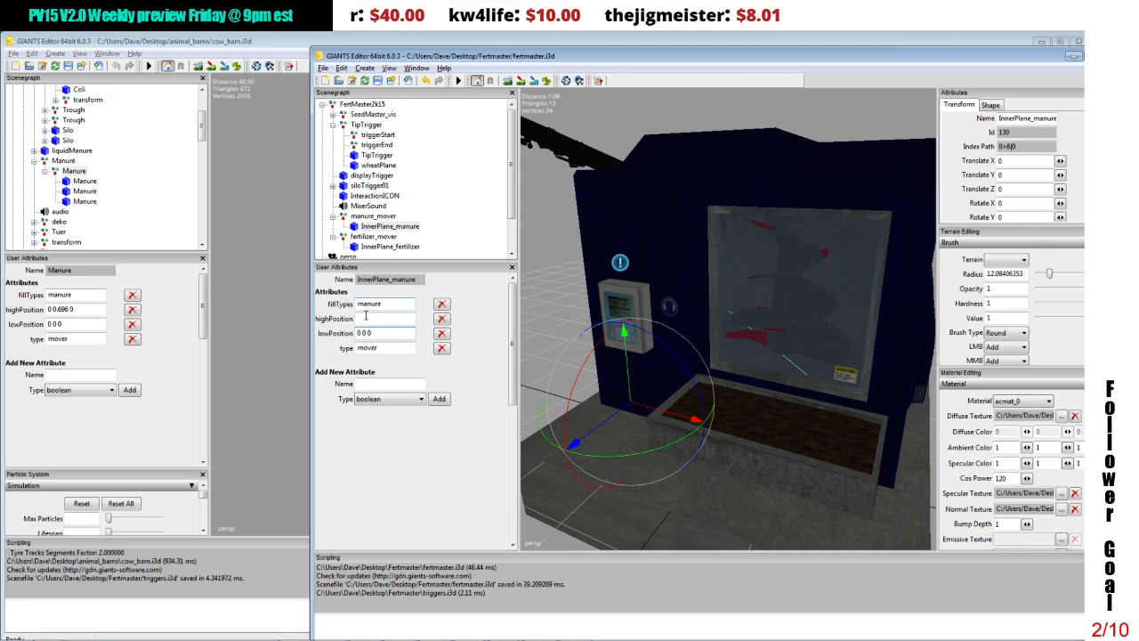
Step: Raise InnerPlane_manure to about 2.455 on Y and set its highPosition attribute to 0 2.455 0
{"action": "left_click", "coordinate": [366, 318]}
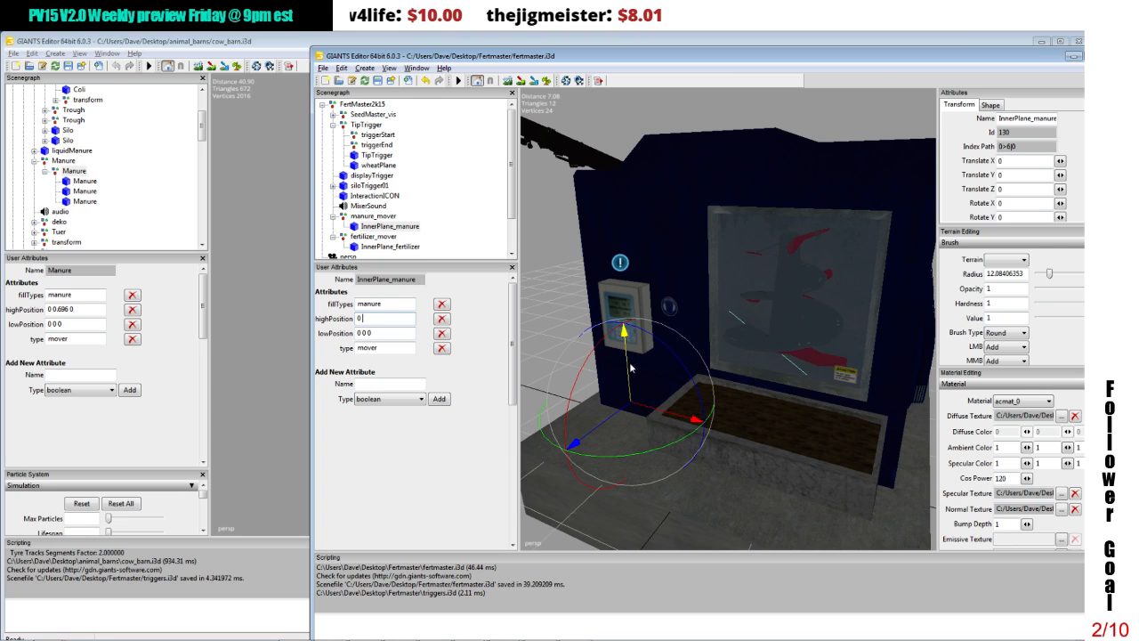
{"action": "left_click_drag", "start_coordinate": [629, 366], "coordinate": [606, 201]}
{"action": "left_click", "coordinate": [1025, 174]}
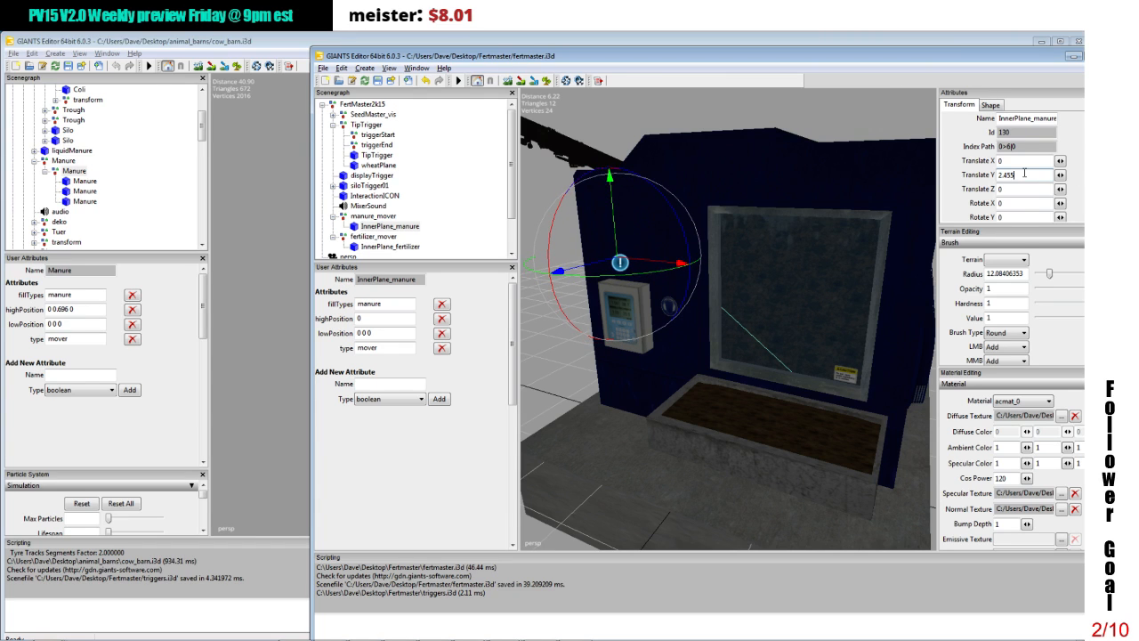
{"action": "left_click", "coordinate": [384, 318]}
{"action": "type", "text": "2.4"}
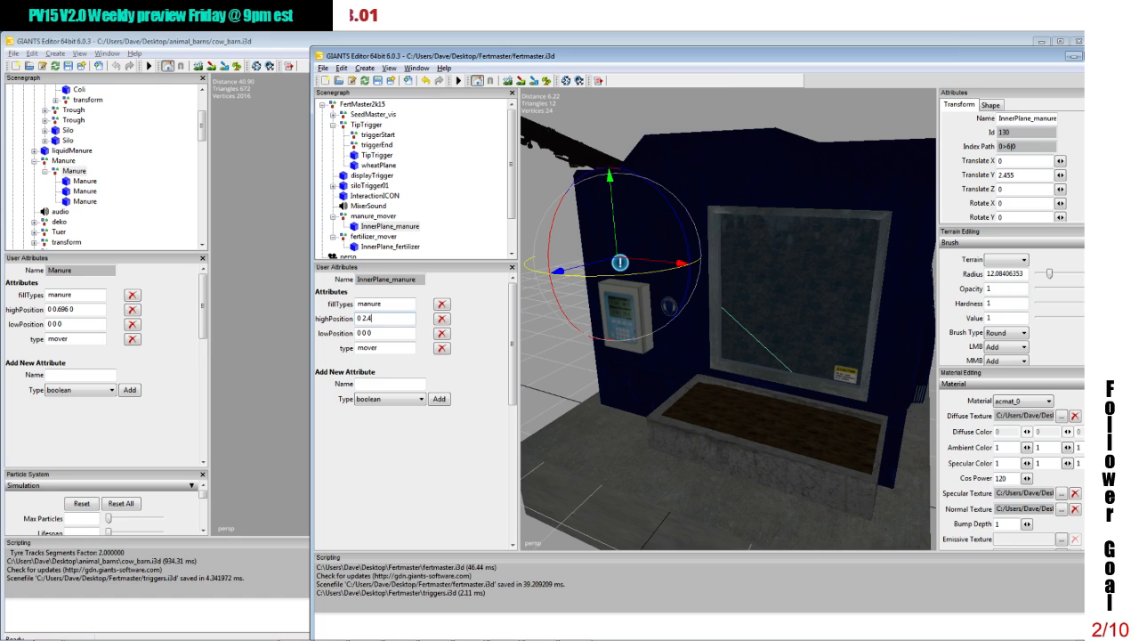
{"action": "type", "text": "55 0"}
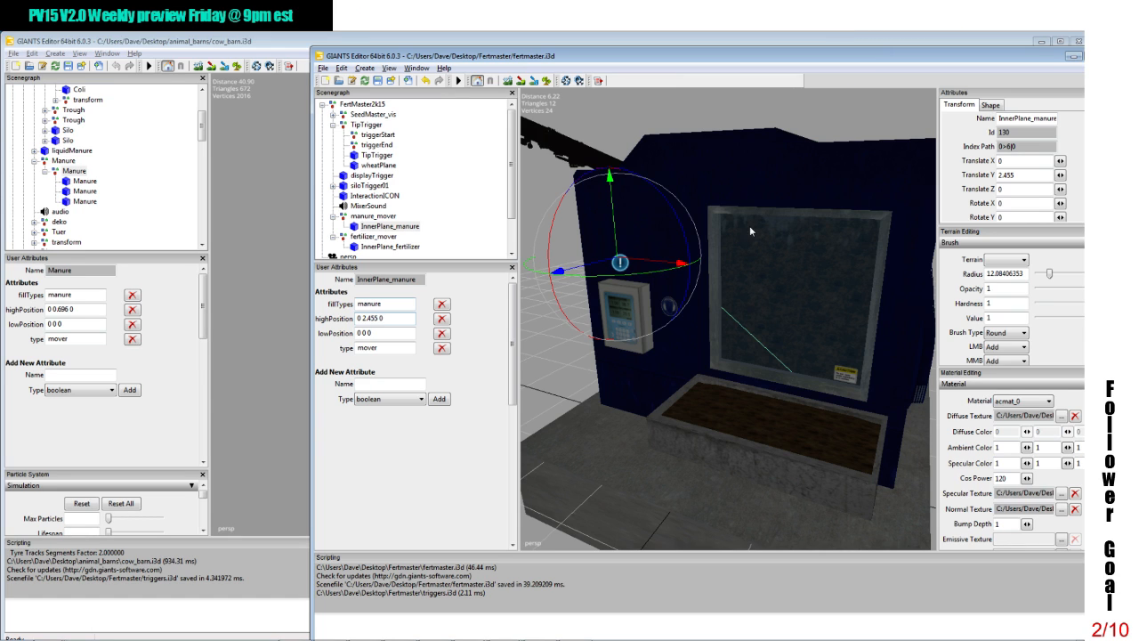
Step: Set InnerPlane_manure's Translate Y back to 0 and select InnerPlane_fertilizer
{"action": "left_click", "coordinate": [1019, 174]}
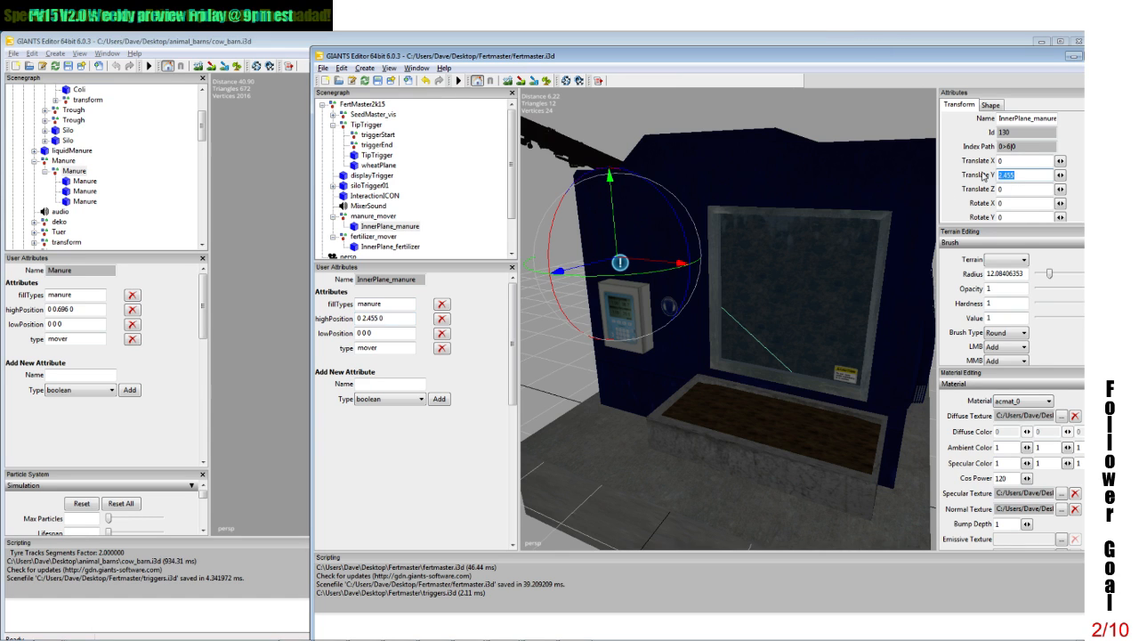
{"action": "type", "text": "0"}
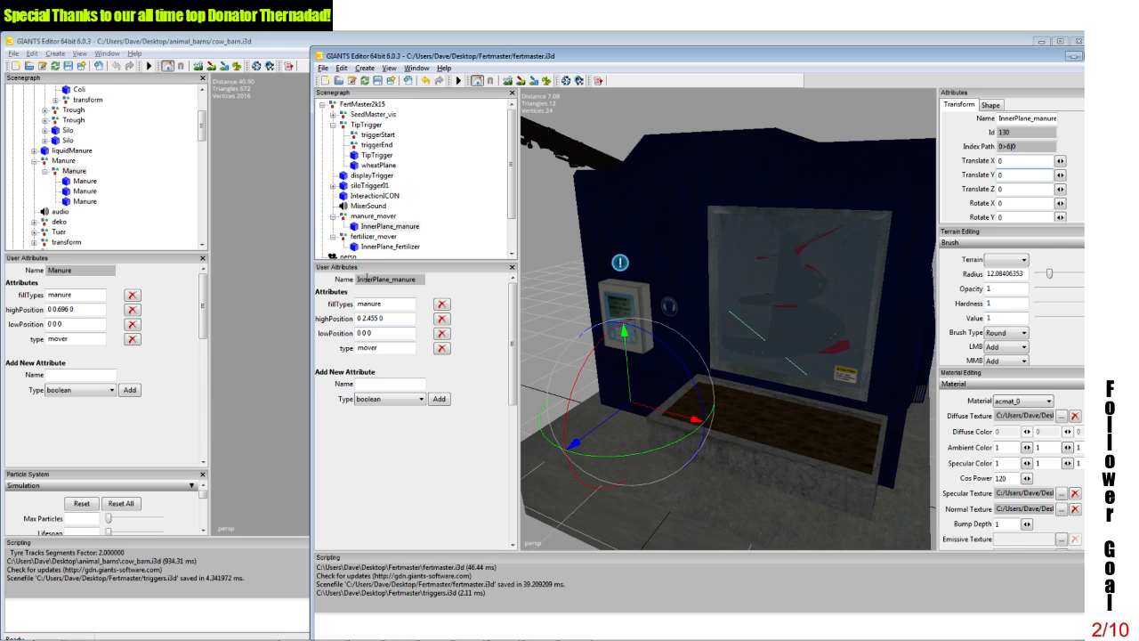
{"action": "left_click", "coordinate": [373, 249]}
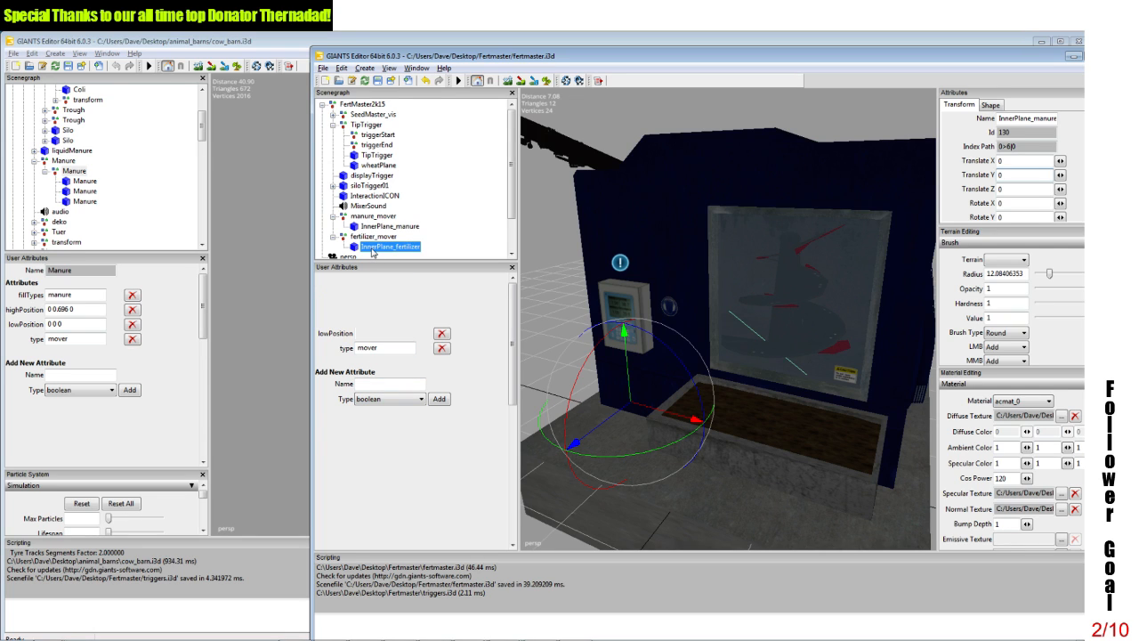
Step: Add a string user attribute named fillTypes to InnerPlane_fertilizer
{"action": "left_click", "coordinate": [366, 314]}
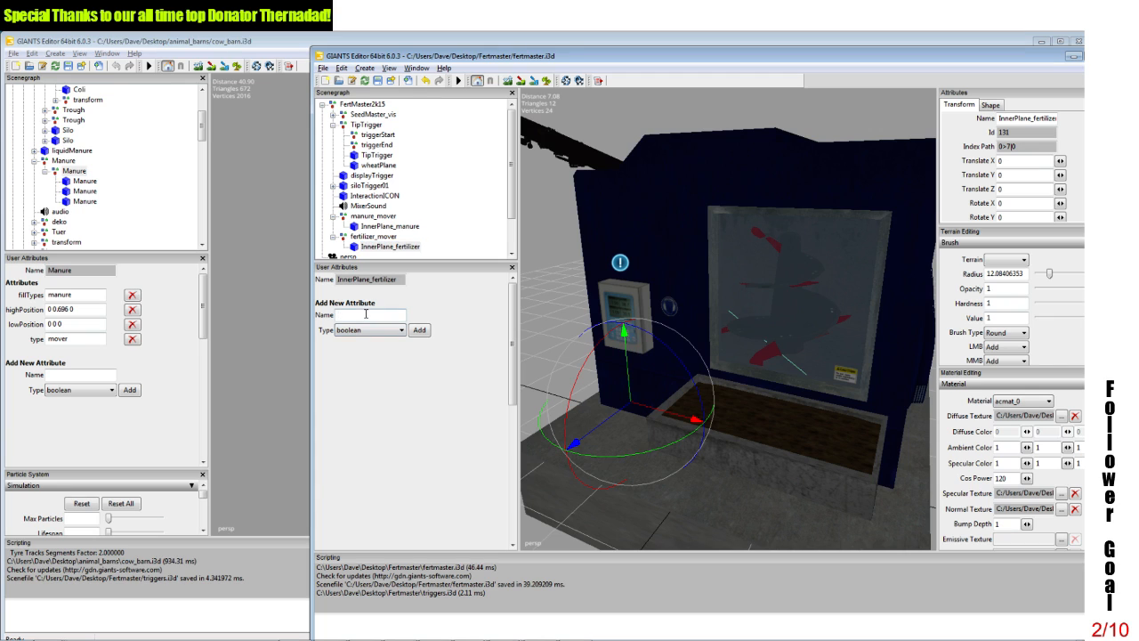
{"action": "type", "text": "fillTypes"}
{"action": "left_click", "coordinate": [374, 330]}
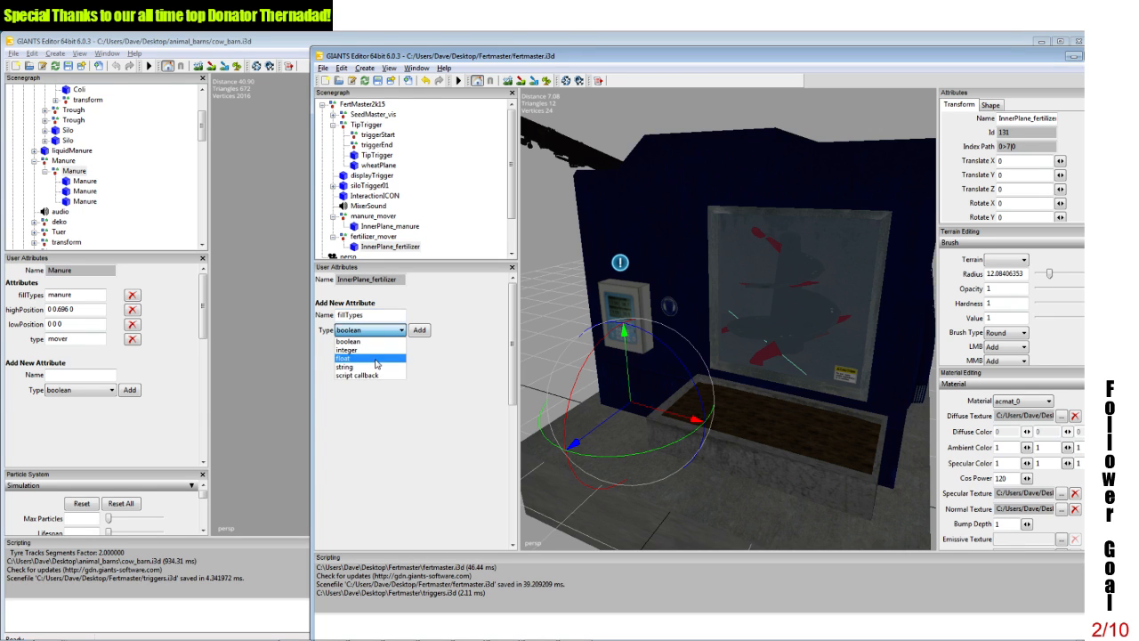
{"action": "left_click", "coordinate": [377, 364]}
{"action": "left_click", "coordinate": [417, 332]}
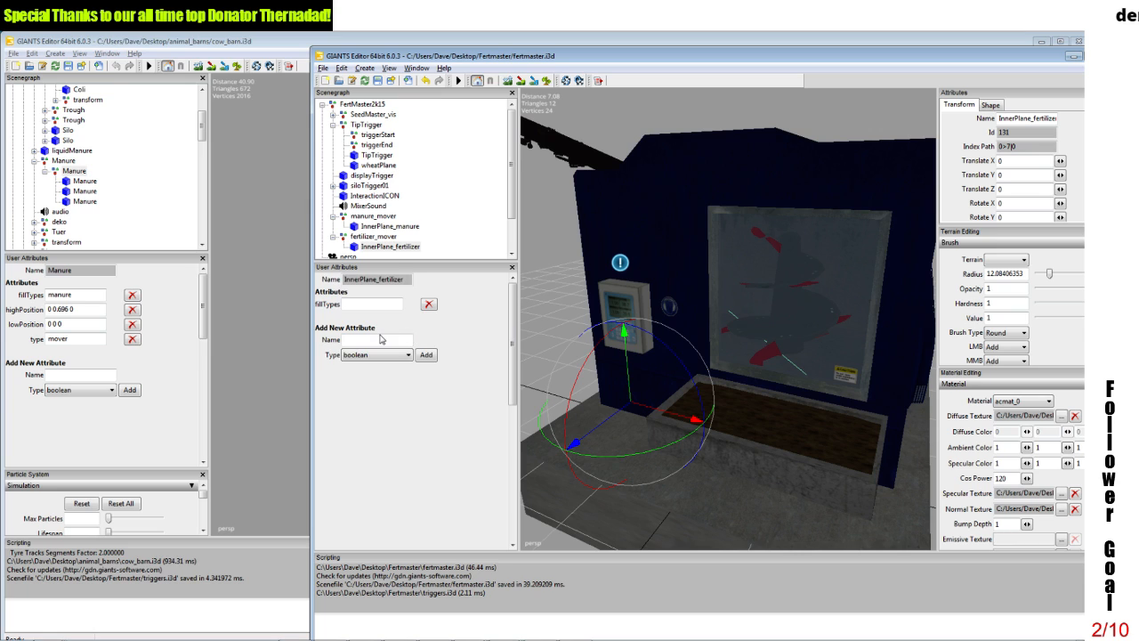
Step: Add a string user attribute named highPosition to InnerPlane_fertilizer
{"action": "type", "text": "hi"}
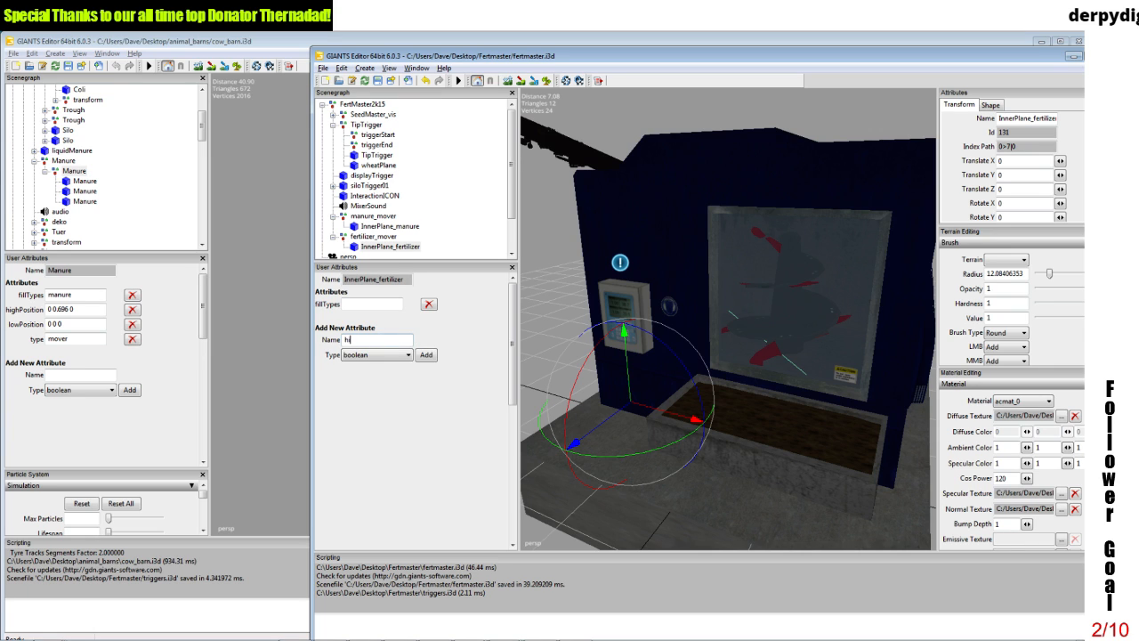
{"action": "type", "text": "ghPosit"}
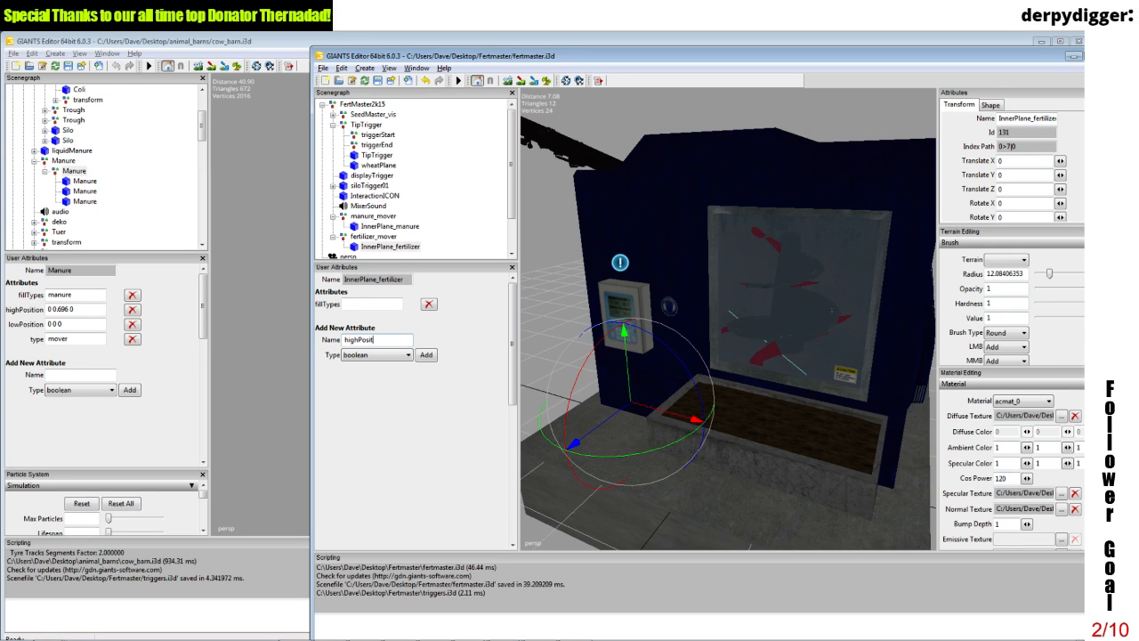
{"action": "type", "text": "ion"}
{"action": "left_click", "coordinate": [390, 354]}
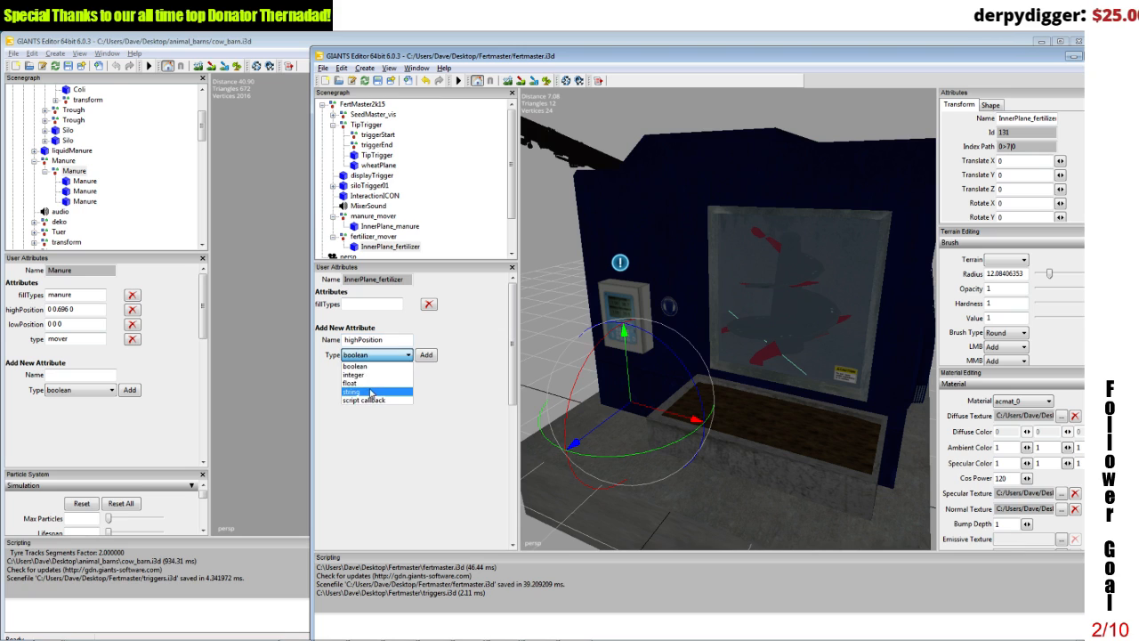
{"action": "left_click", "coordinate": [374, 396]}
{"action": "left_click", "coordinate": [426, 355]}
Step: Add a string user attribute named lowPosition to InnerPlane_fertilizer
{"action": "left_click", "coordinate": [378, 354]}
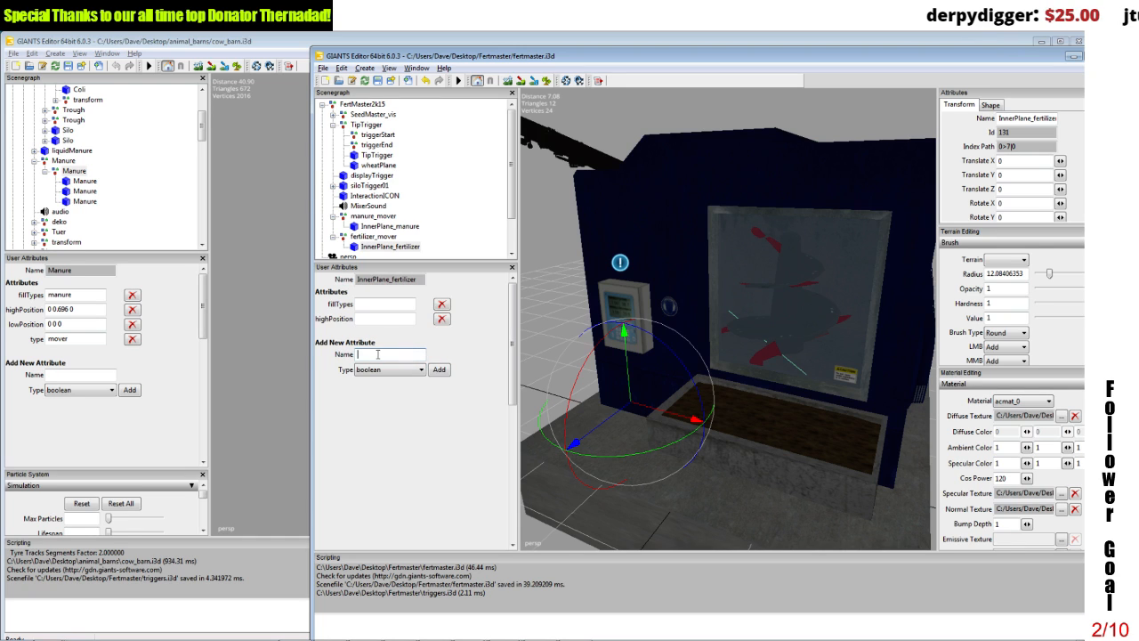
{"action": "type", "text": "lowPo"}
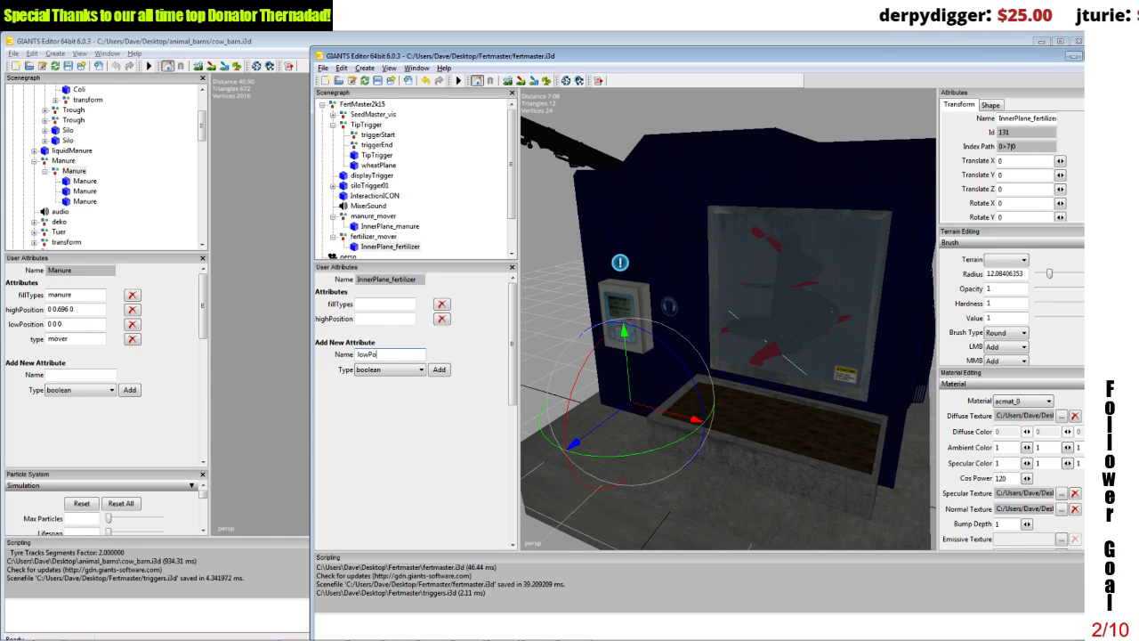
{"action": "type", "text": "sition"}
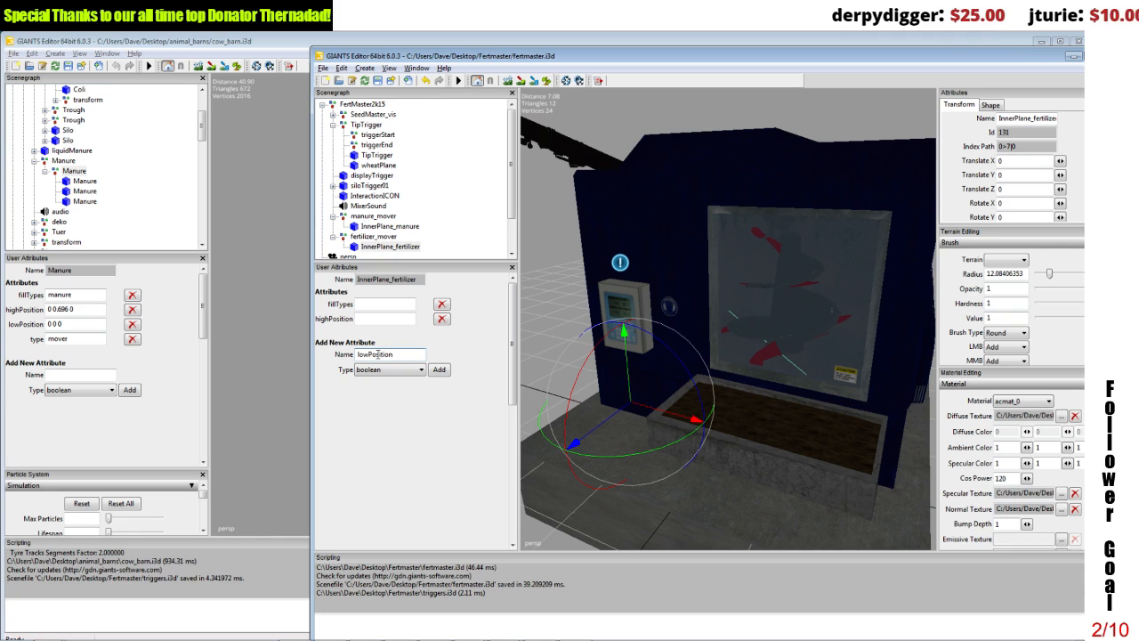
{"action": "left_click", "coordinate": [374, 369]}
{"action": "left_click", "coordinate": [378, 408]}
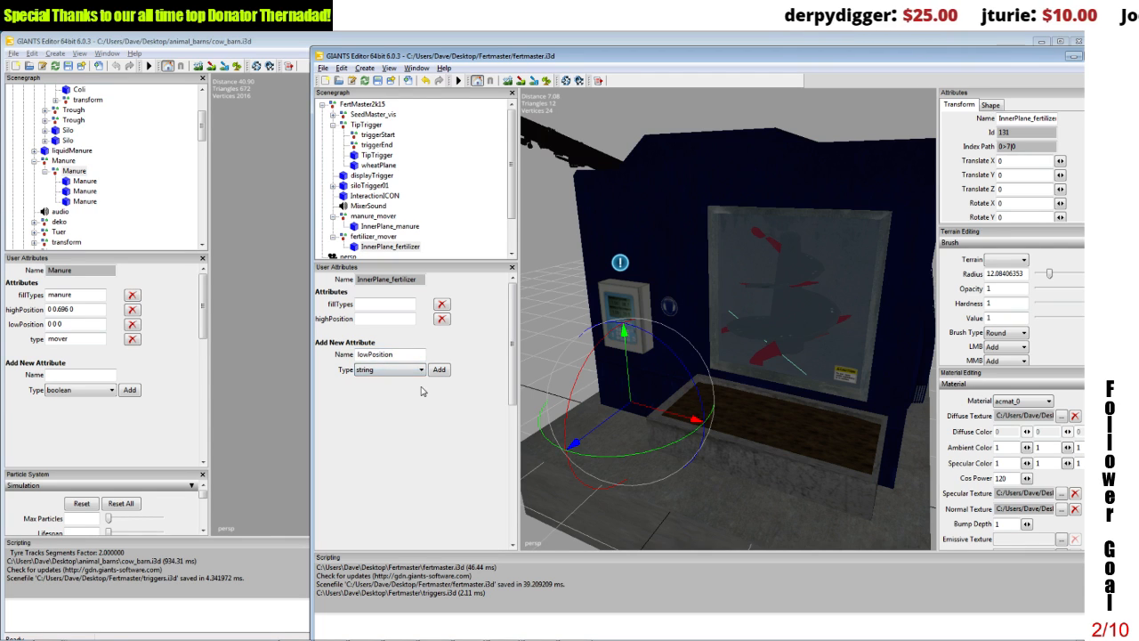
{"action": "left_click", "coordinate": [440, 370]}
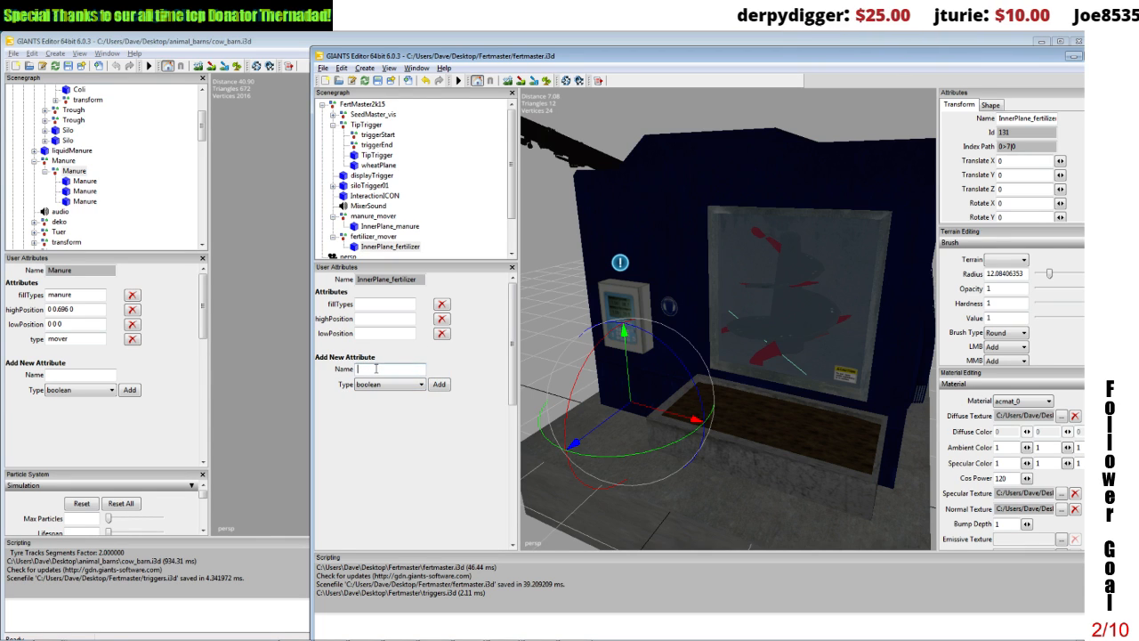
Step: Add a string user attribute named type to InnerPlane_fertilizer
{"action": "left_click", "coordinate": [377, 368]}
{"action": "type", "text": "type"}
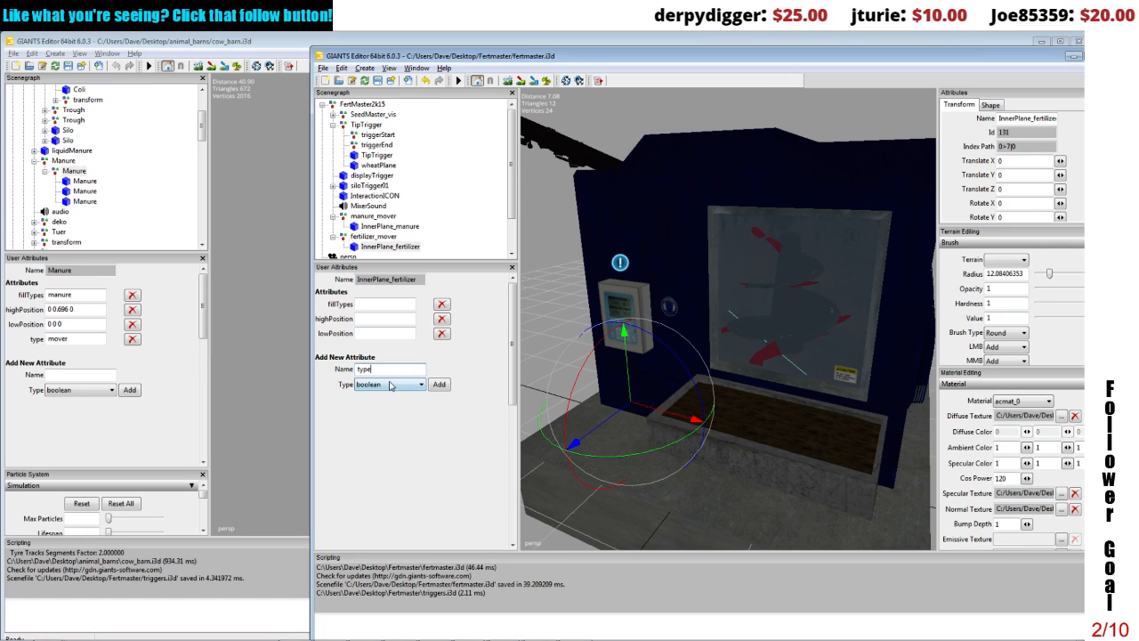
{"action": "left_click", "coordinate": [393, 384]}
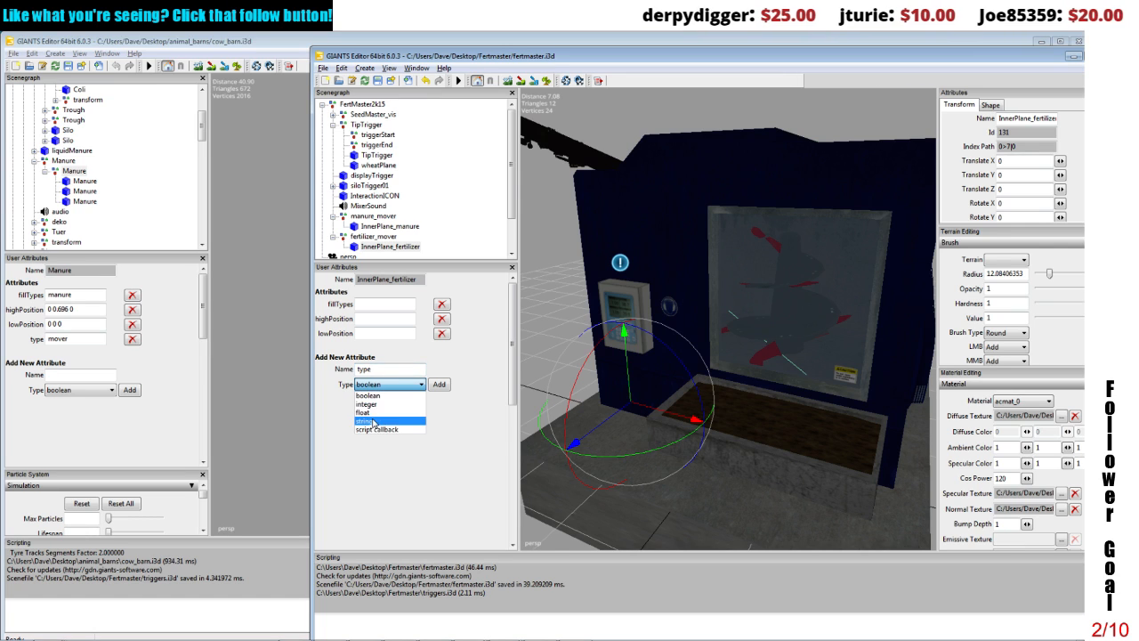
{"action": "left_click", "coordinate": [375, 419]}
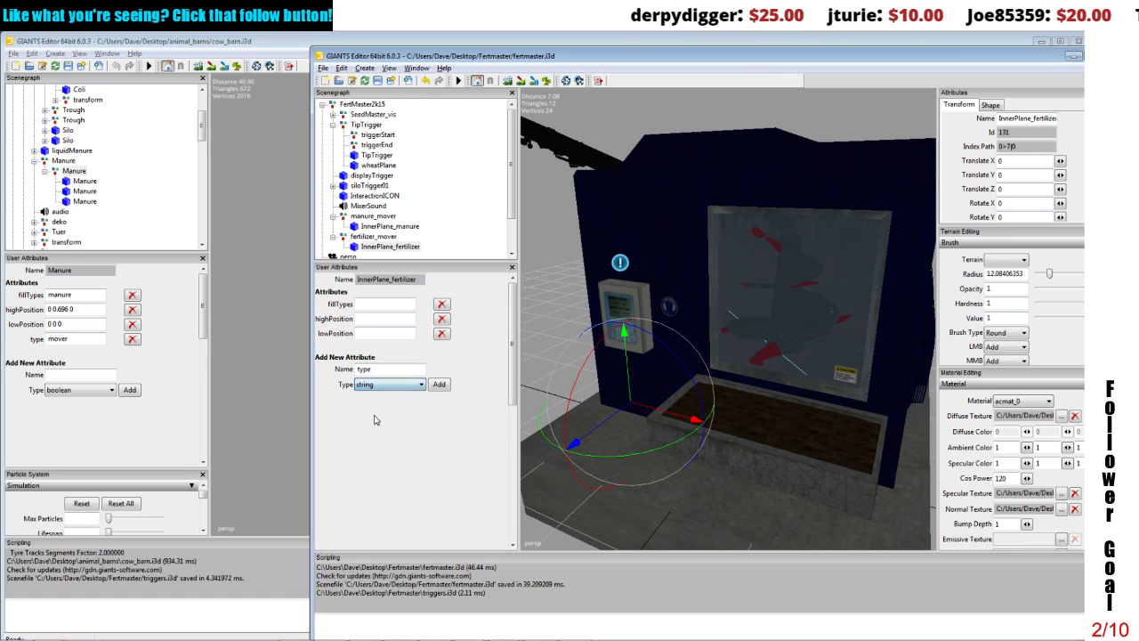
{"action": "left_click", "coordinate": [438, 385]}
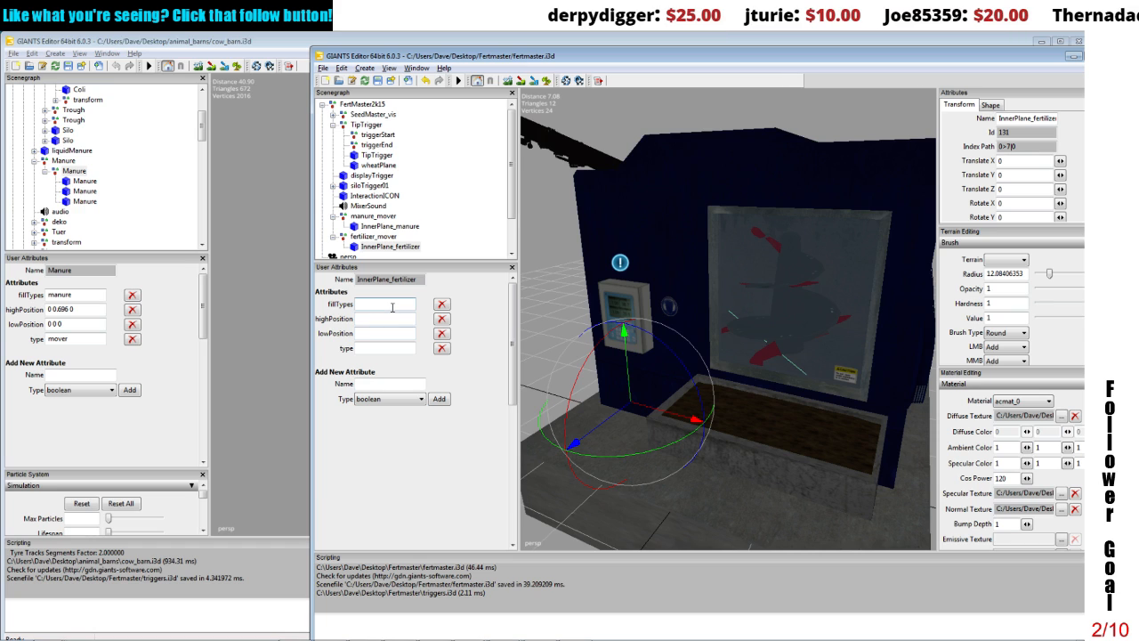
Step: Set InnerPlane_fertilizer's fillTypes attribute to fertilizer, lowPosition to 0 0 0 and type to mover
{"action": "left_click", "coordinate": [392, 307]}
{"action": "type", "text": "fer"}
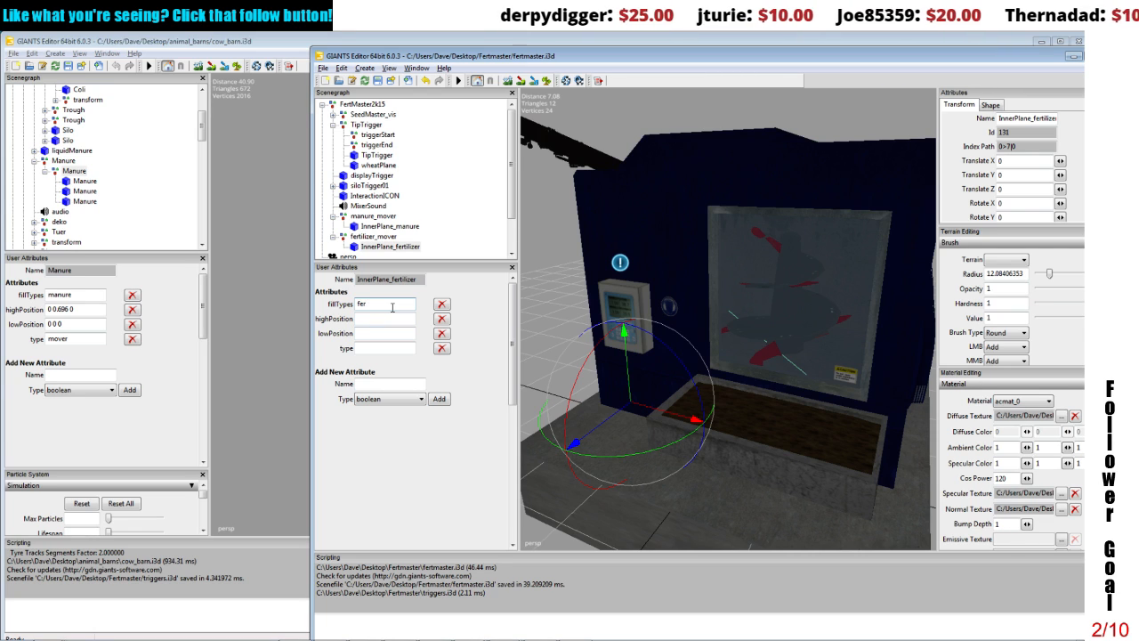
{"action": "type", "text": "tilizer"}
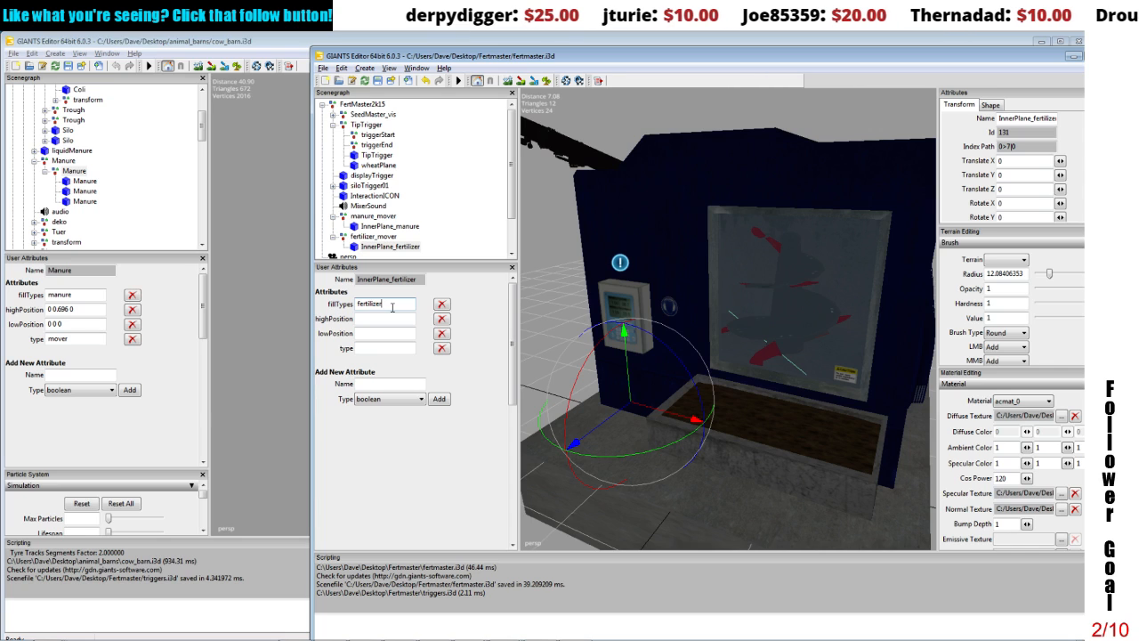
{"action": "left_click", "coordinate": [383, 333]}
{"action": "type", "text": "0"}
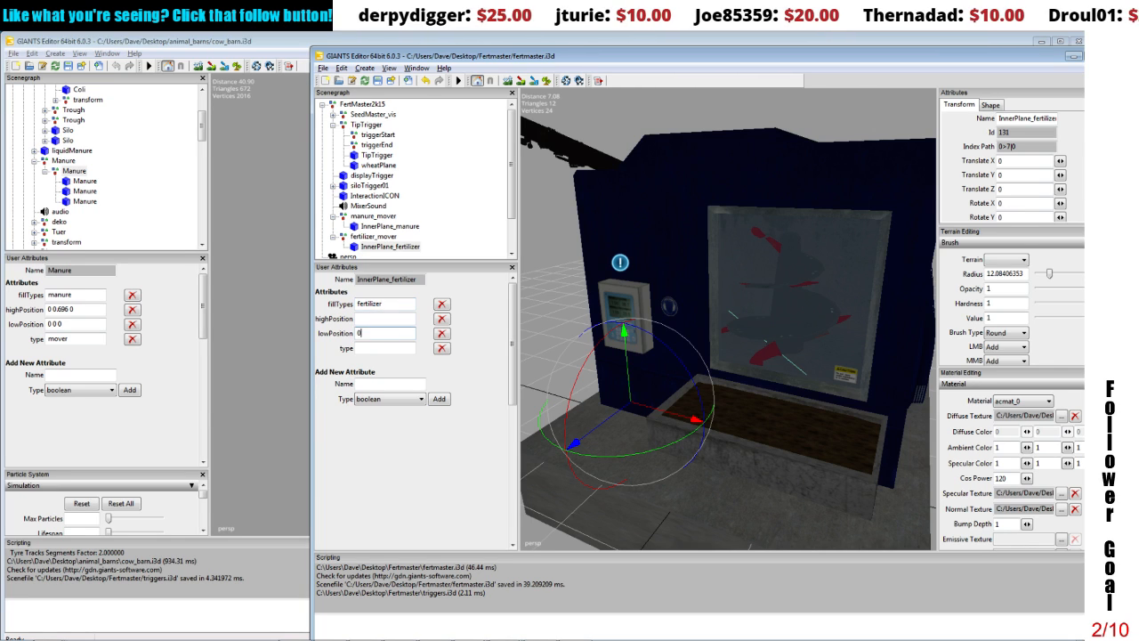
{"action": "type", "text": " 0 0"}
{"action": "left_click", "coordinate": [386, 347]}
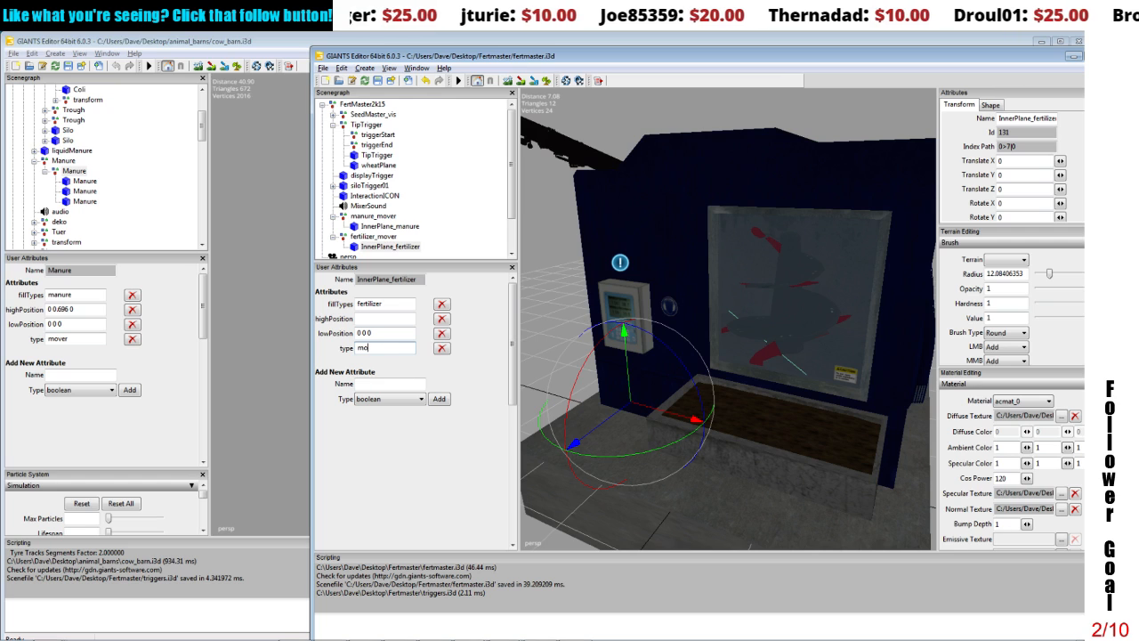
Step: Copy the highPosition value 0 2.455 0 from InnerPlane_manure into InnerPlane_fertilizer's highPosition attribute
{"action": "left_click", "coordinate": [380, 316]}
{"action": "left_click", "coordinate": [383, 226]}
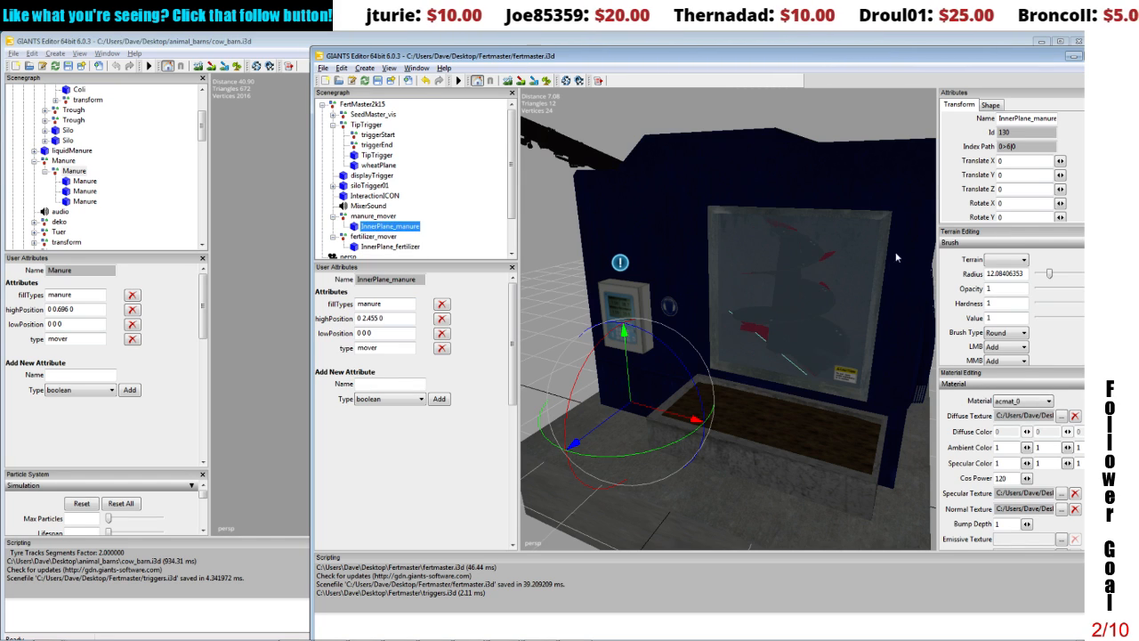
{"action": "left_click_drag", "start_coordinate": [411, 318], "coordinate": [289, 313]}
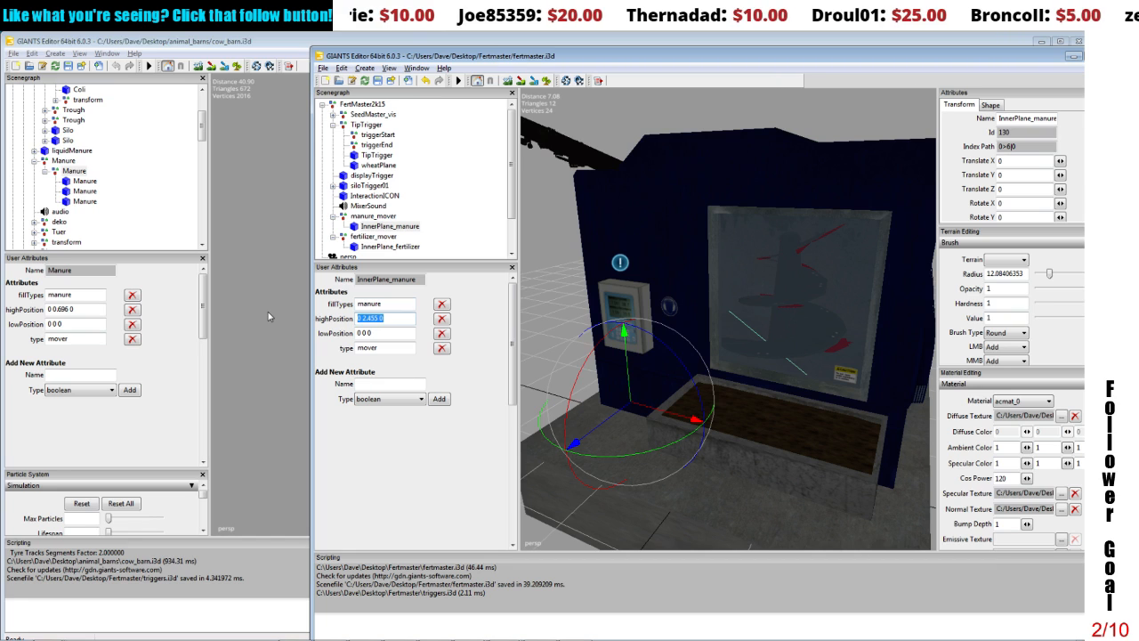
{"action": "left_click", "coordinate": [383, 246]}
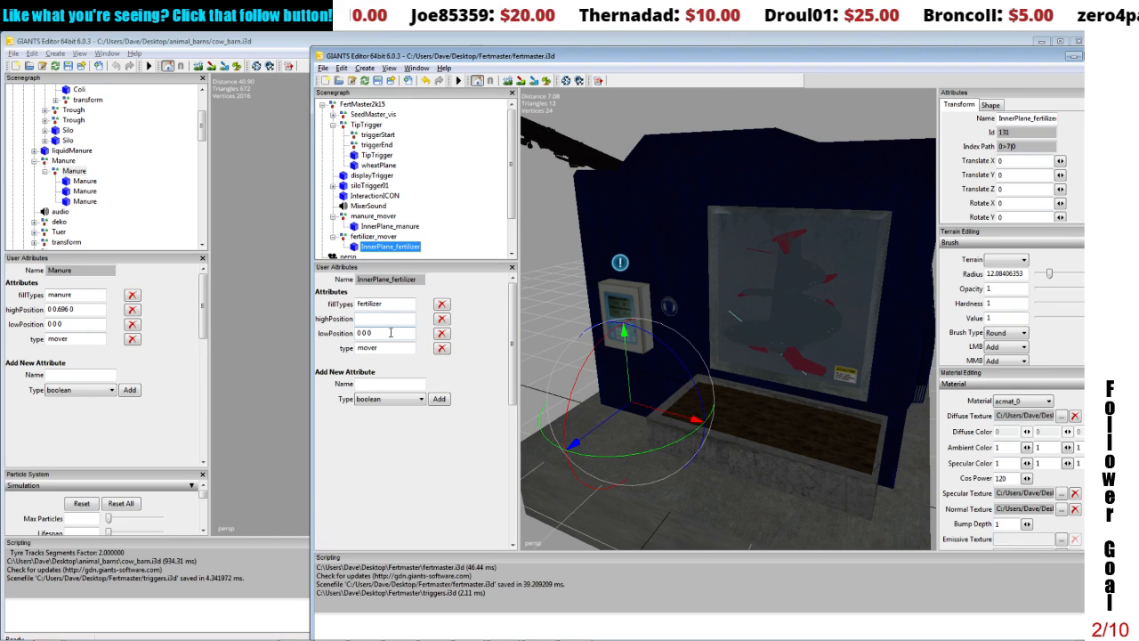
{"action": "left_click", "coordinate": [380, 319]}
{"action": "type", "text": "0 2.455 0"}
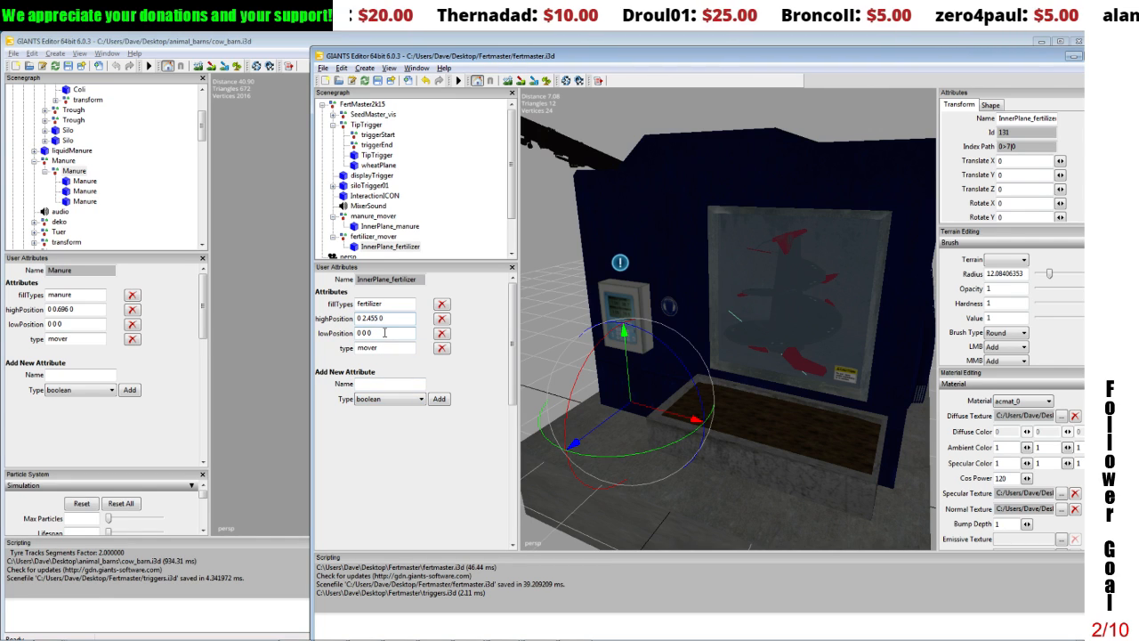
Step: Collapse the manure_mover and fertilizer_mover groups in the scenegraph
{"action": "left_click", "coordinate": [373, 236]}
{"action": "left_click", "coordinate": [334, 216]}
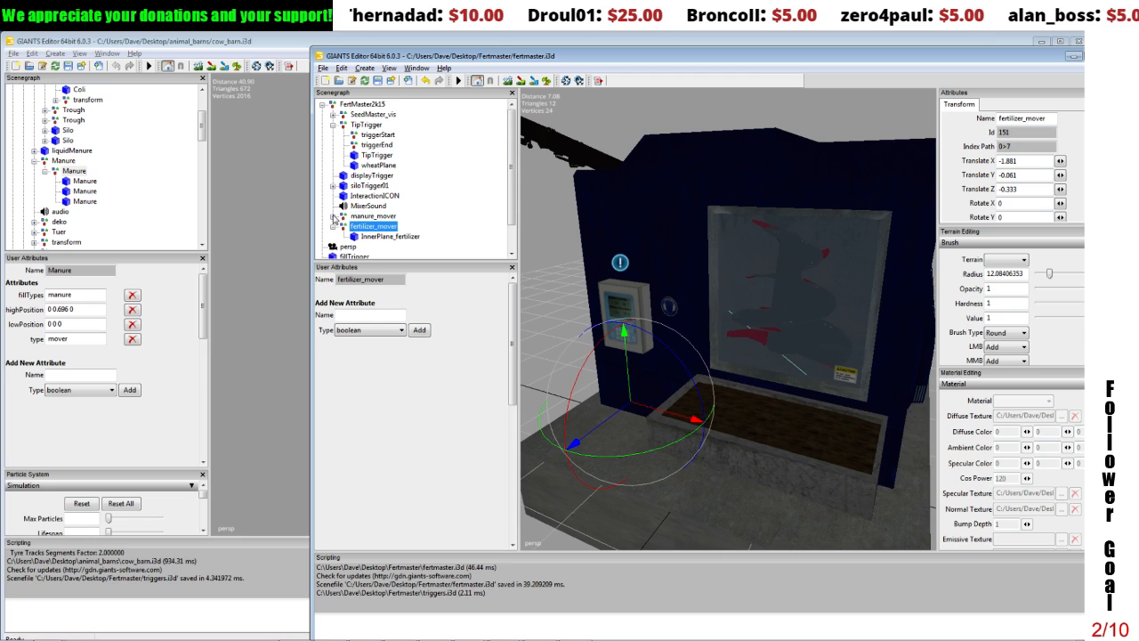
{"action": "left_click", "coordinate": [333, 226]}
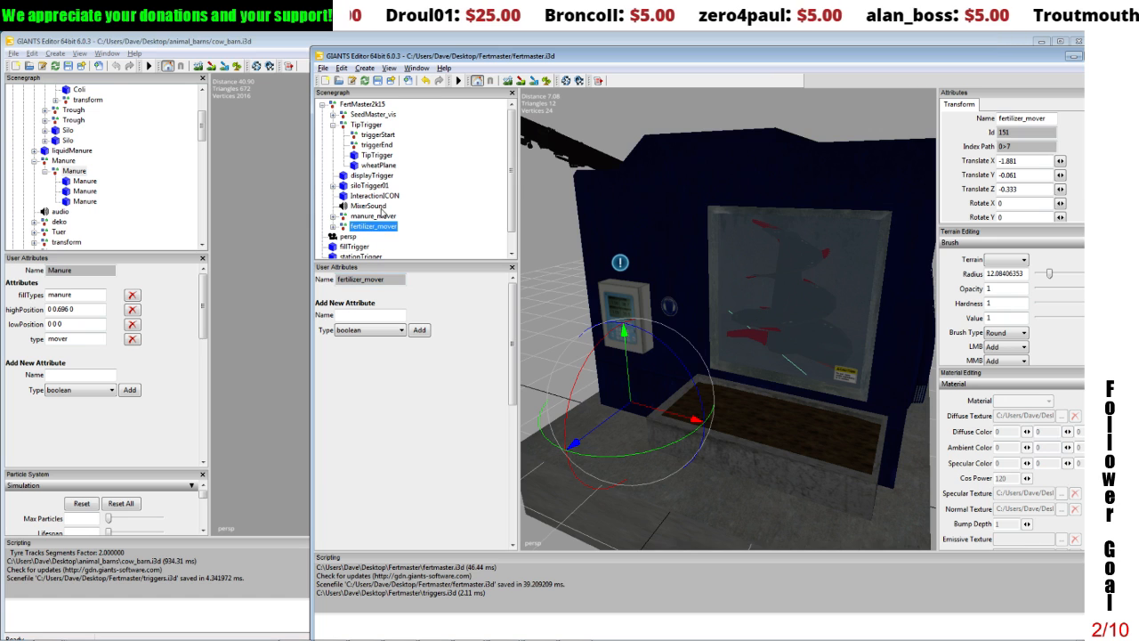
Step: Examine the user attributes of siloTrigger01, stationTrigger and fillTrigger, including fillTrigger's type
{"action": "left_click", "coordinate": [368, 176]}
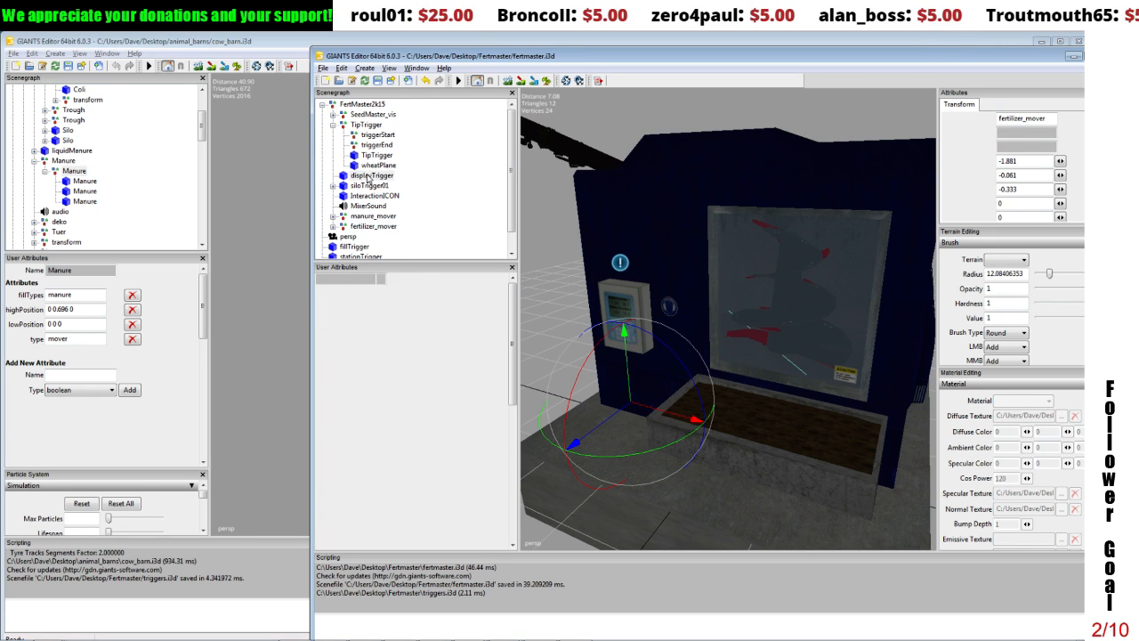
{"action": "left_click", "coordinate": [366, 185]}
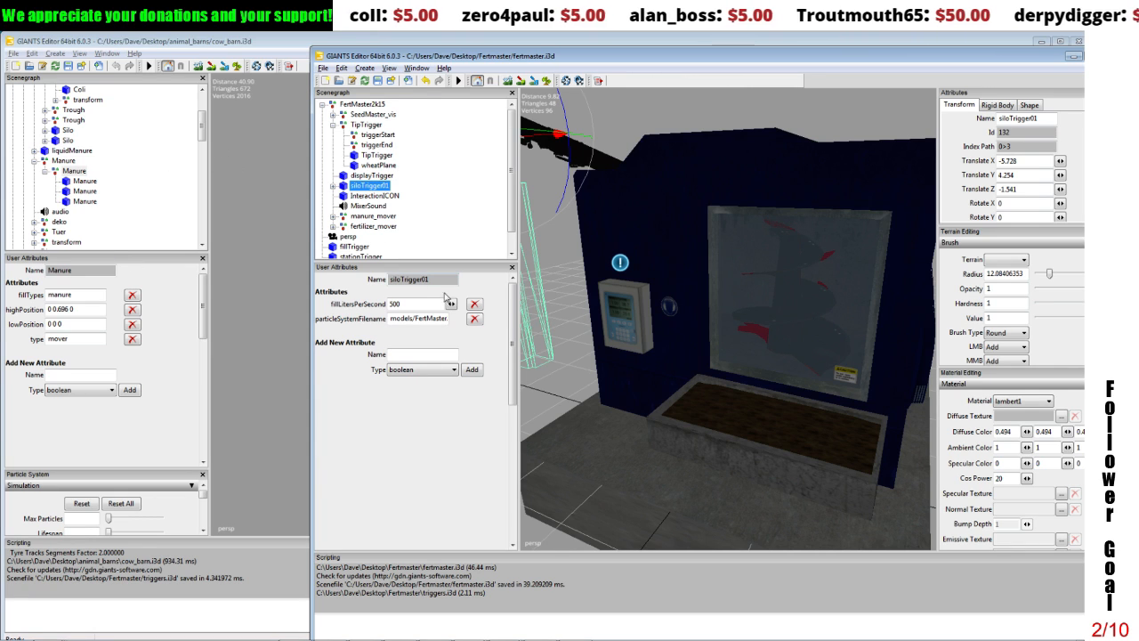
{"action": "left_click", "coordinate": [356, 247]}
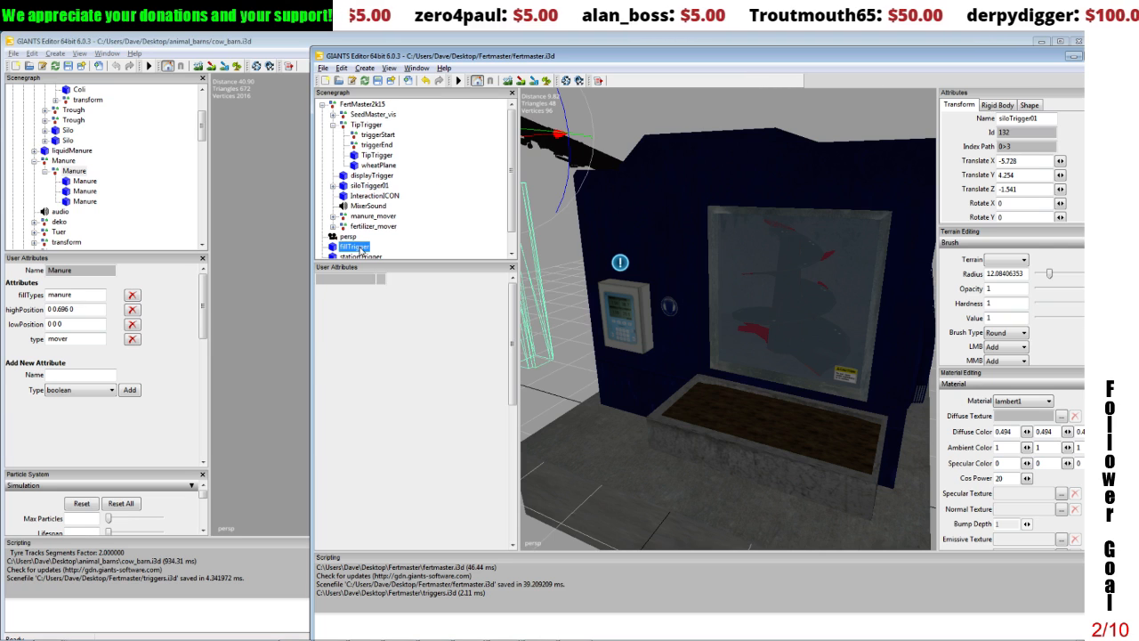
{"action": "left_click", "coordinate": [355, 256]}
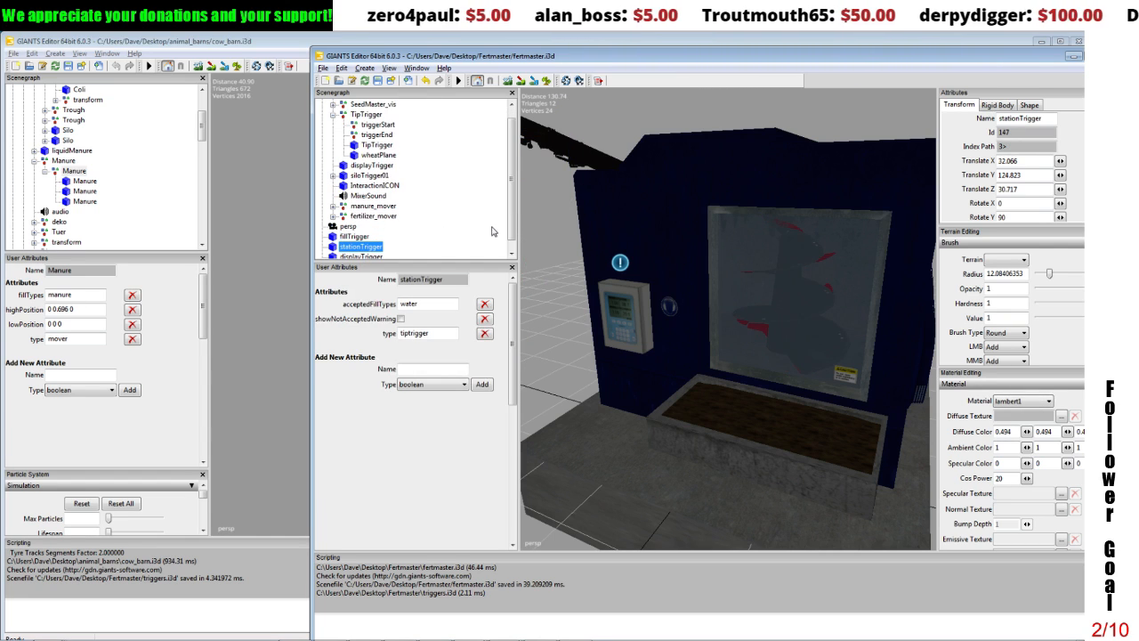
{"action": "left_click_drag", "start_coordinate": [511, 209], "coordinate": [512, 224]}
{"action": "left_click", "coordinate": [357, 227]}
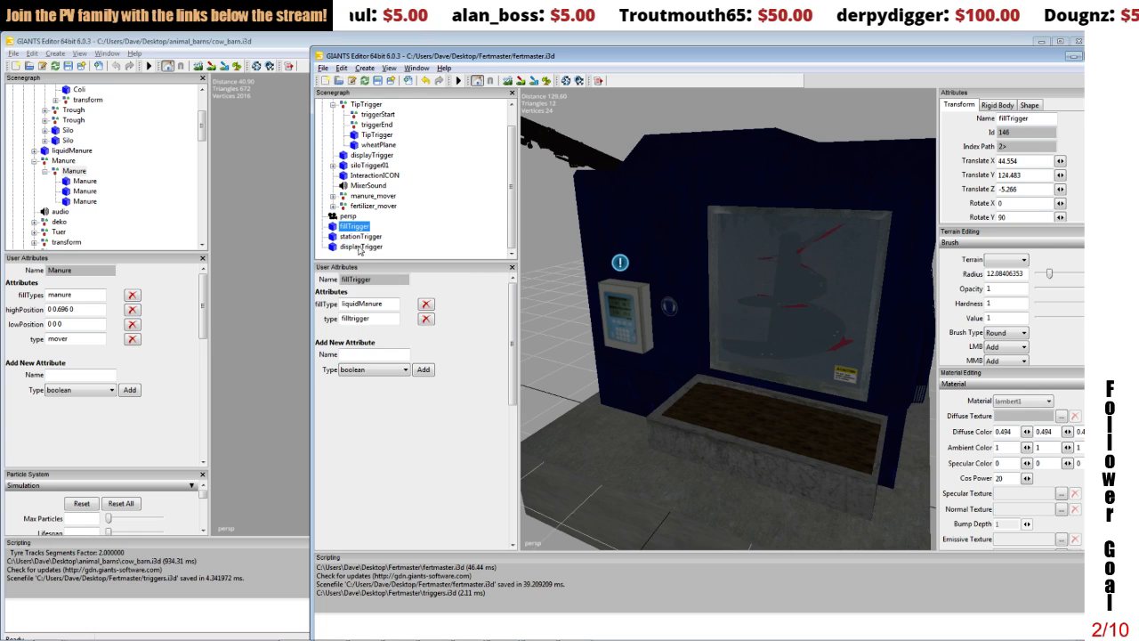
{"action": "double_click", "coordinate": [370, 318]}
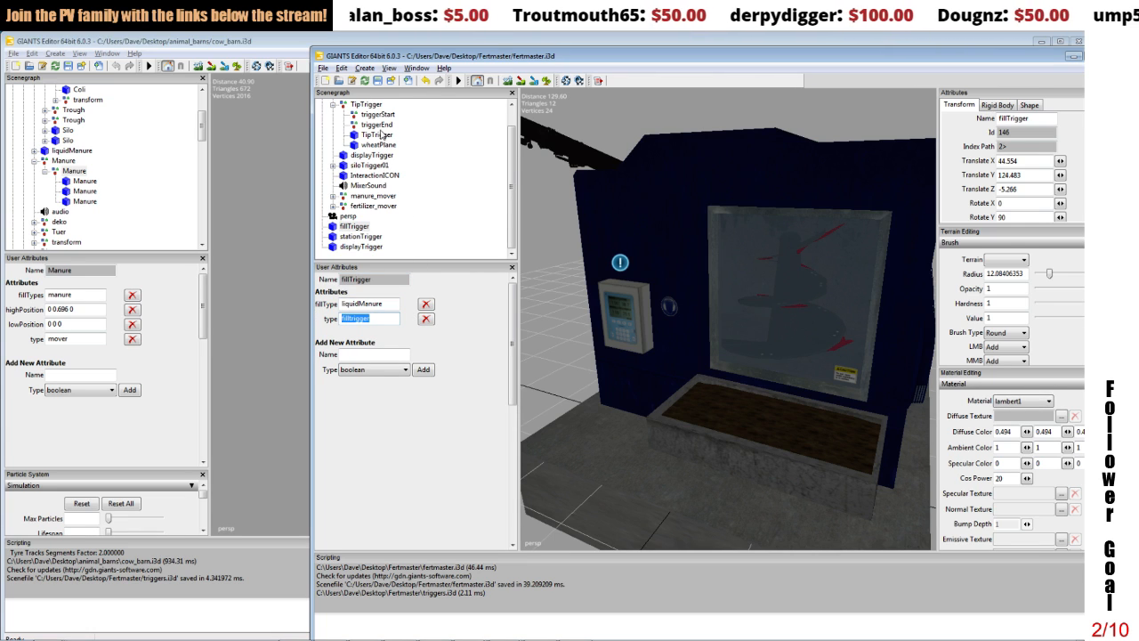
Step: Replace siloTrigger01 with displayTrigger, without keeping user attributes, physics attributes, clip distances or names
{"action": "left_click", "coordinate": [373, 165]}
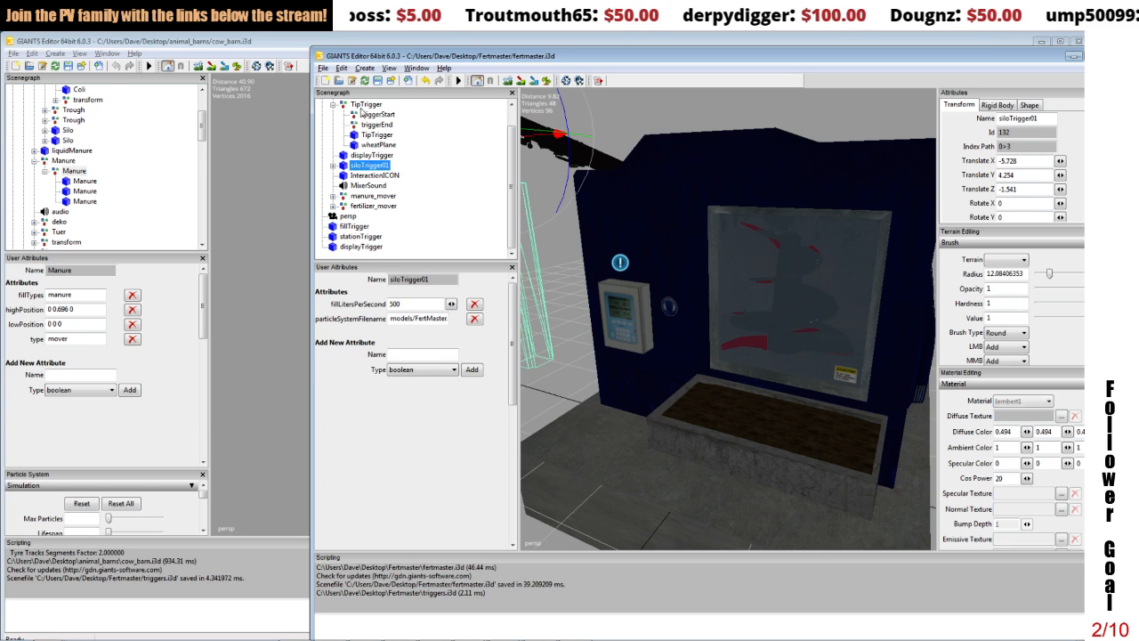
{"action": "left_click", "coordinate": [342, 69]}
{"action": "left_click", "coordinate": [364, 124]}
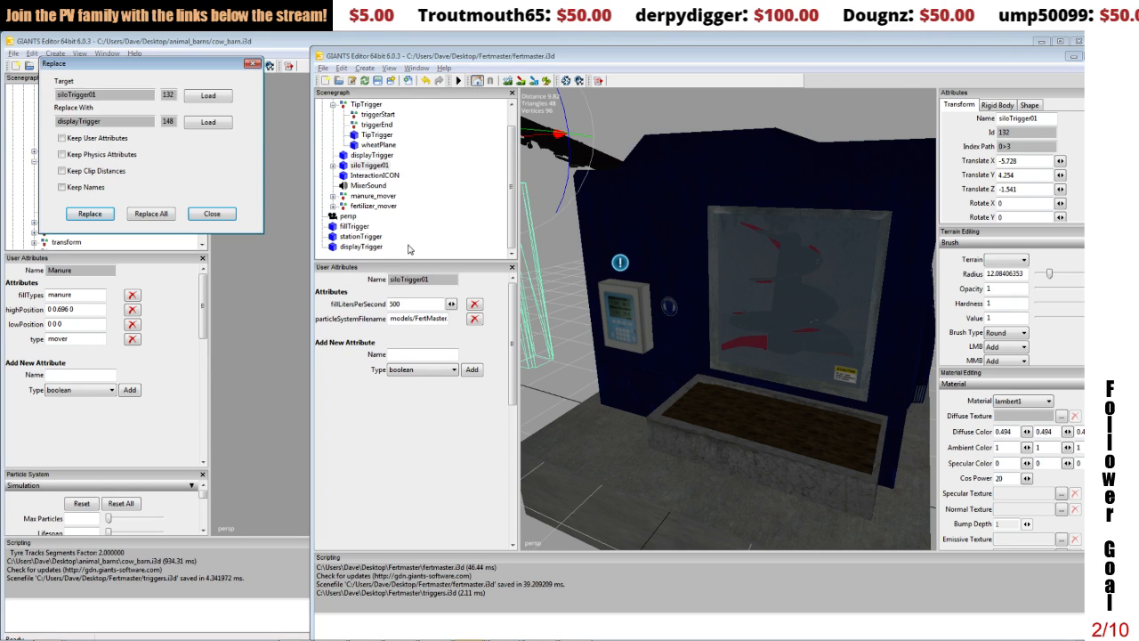
{"action": "left_click", "coordinate": [354, 226]}
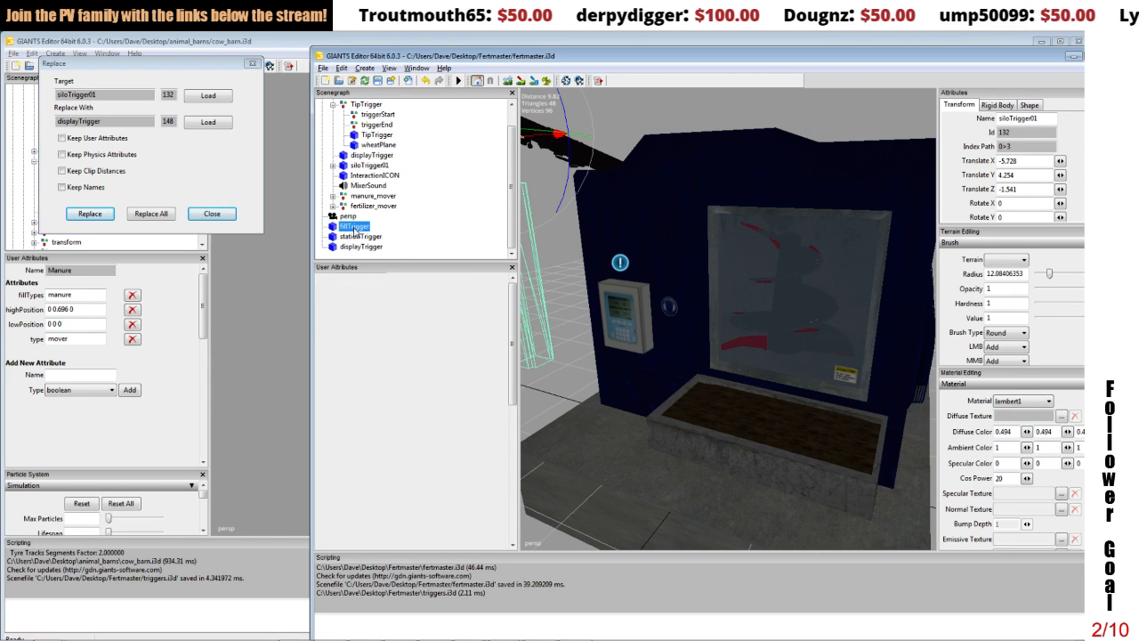
{"action": "left_click", "coordinate": [90, 215]}
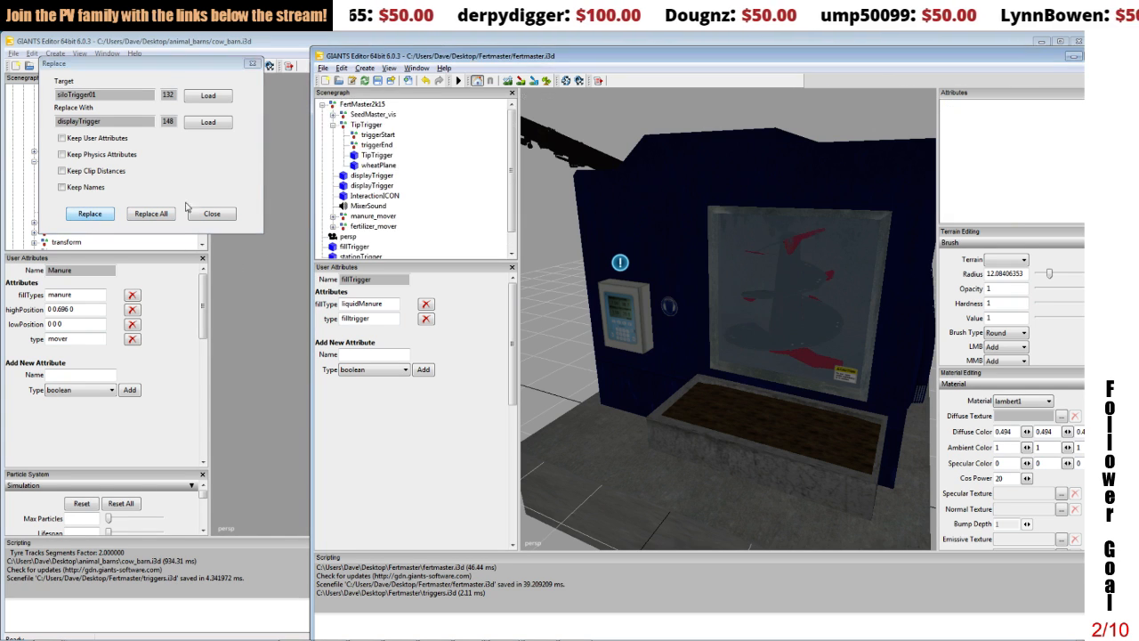
Step: Locate the displayTrigger around the auger spout and load fillTrigger as the replacement object for the Replace operation
{"action": "left_click", "coordinate": [372, 186]}
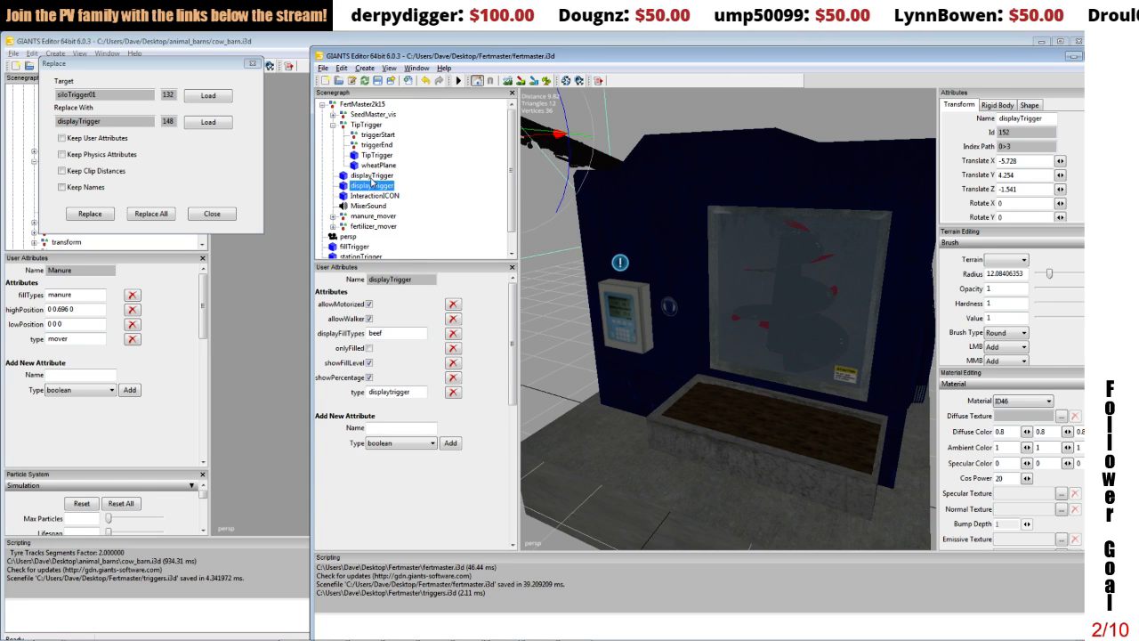
{"action": "key", "text": "f"}
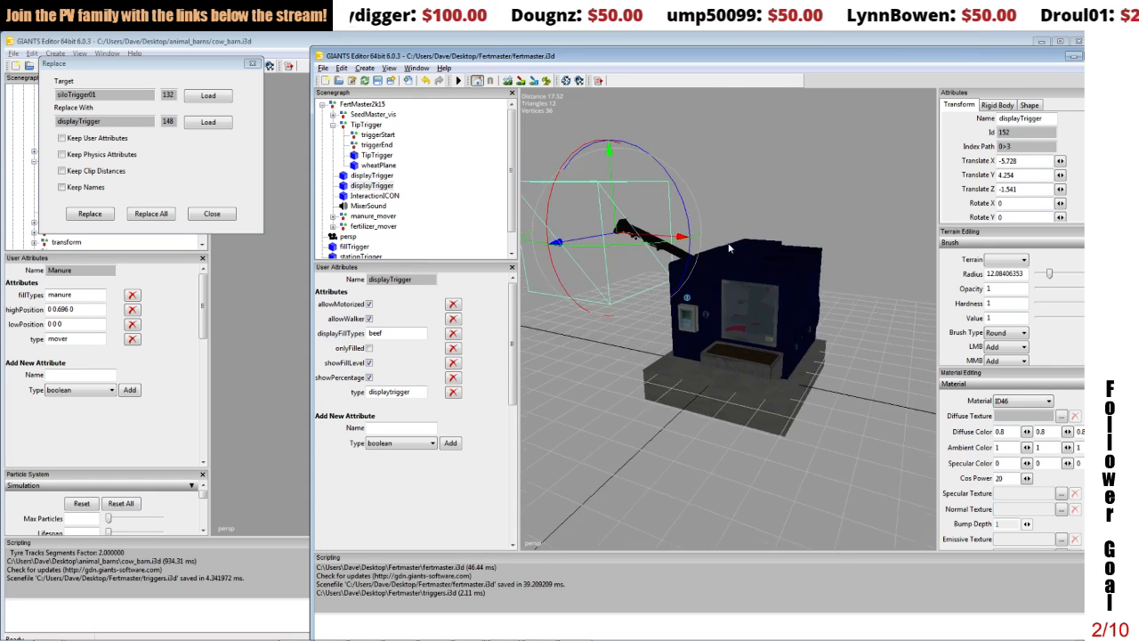
{"action": "left_click_drag", "start_coordinate": [731, 255], "coordinate": [768, 262], "text": "alt"}
{"action": "scroll", "coordinate": [766, 260], "scroll_direction": "up", "scroll_amount": 4}
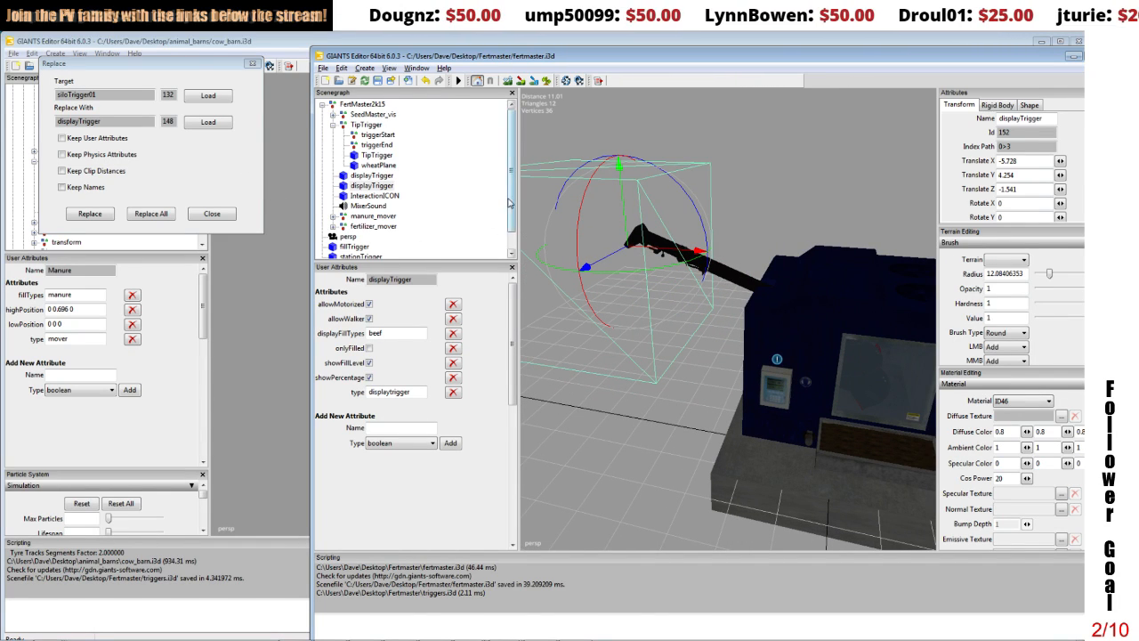
{"action": "scroll", "coordinate": [504, 205], "scroll_direction": "down", "scroll_amount": 1}
{"action": "left_click", "coordinate": [355, 226]}
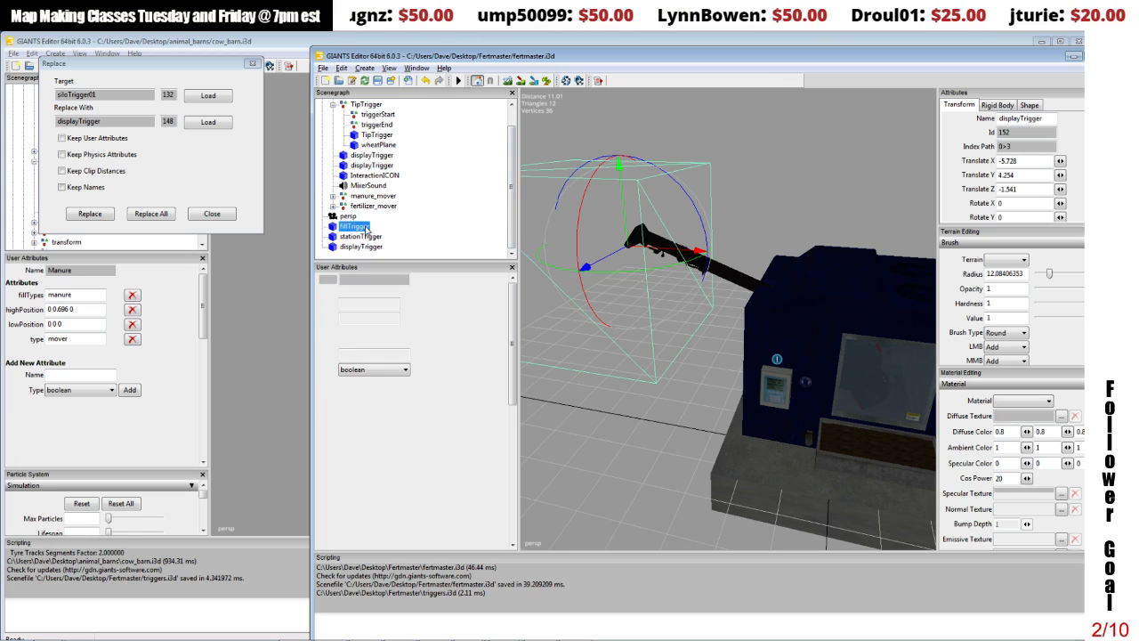
{"action": "left_click", "coordinate": [205, 124]}
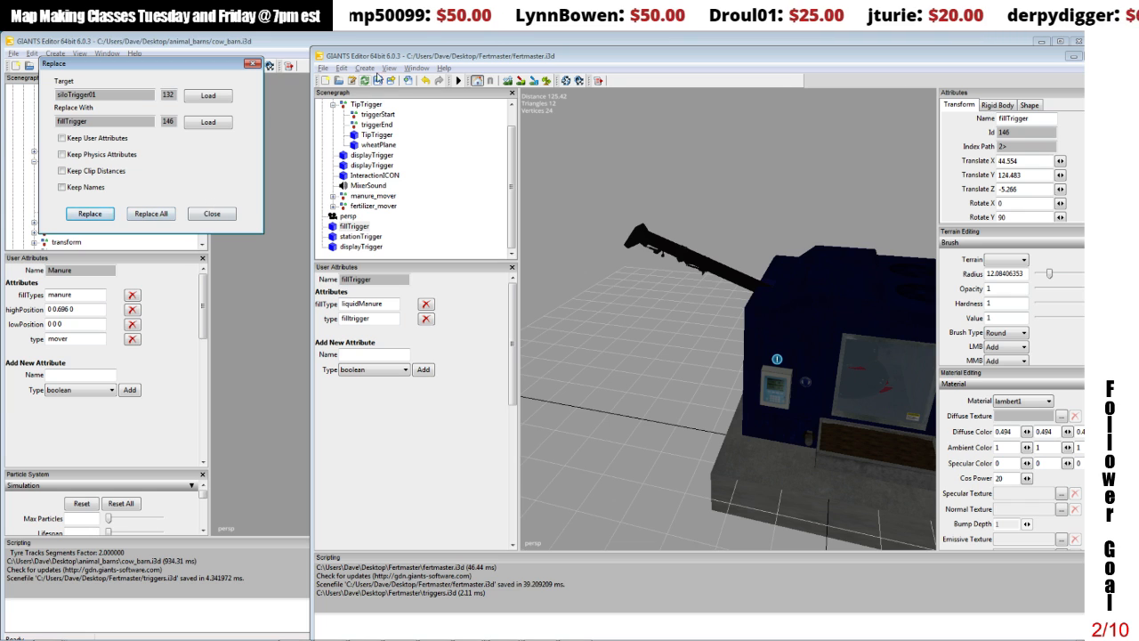
Step: Reopen the Replace dialog and try to replace the siloTrigger01 target with fillTrigger
{"action": "left_click", "coordinate": [230, 215]}
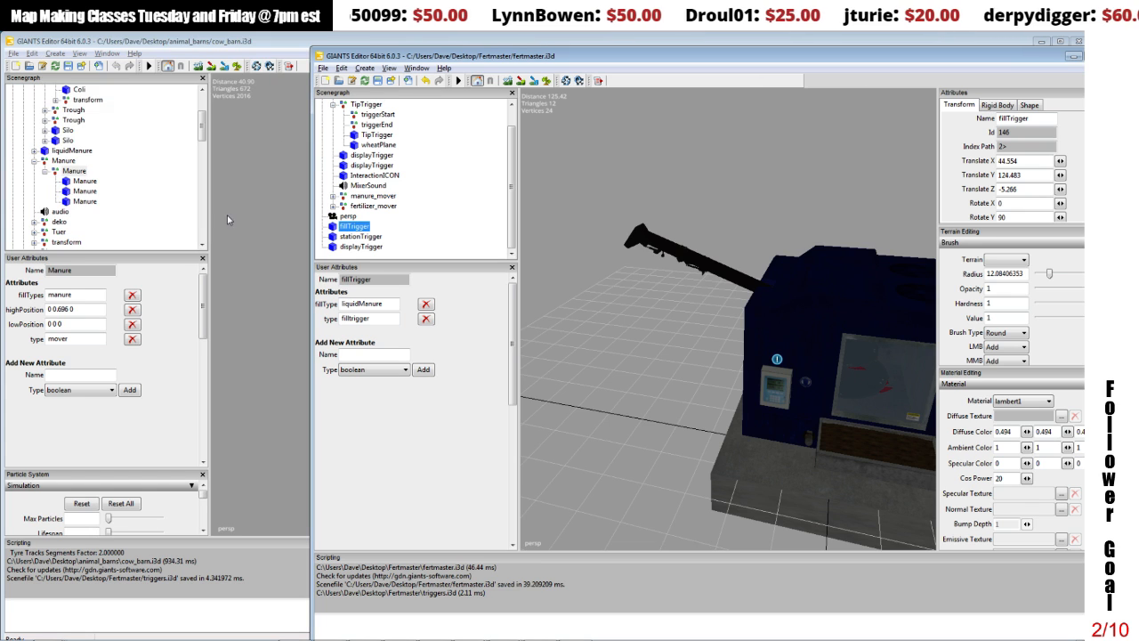
{"action": "left_click", "coordinate": [341, 68]}
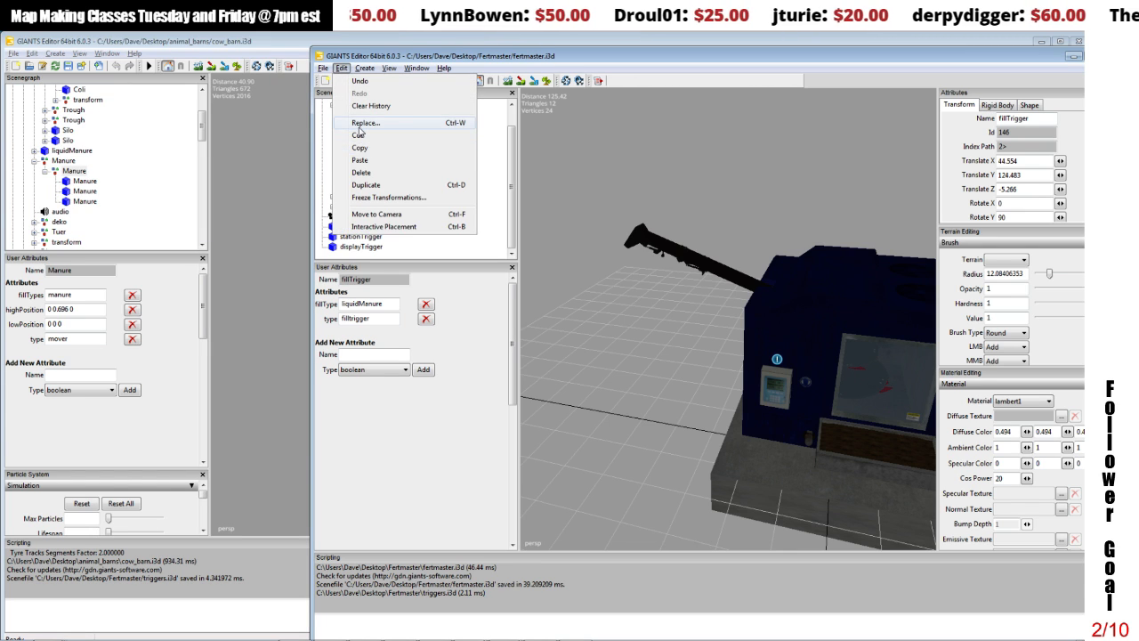
{"action": "left_click", "coordinate": [360, 124]}
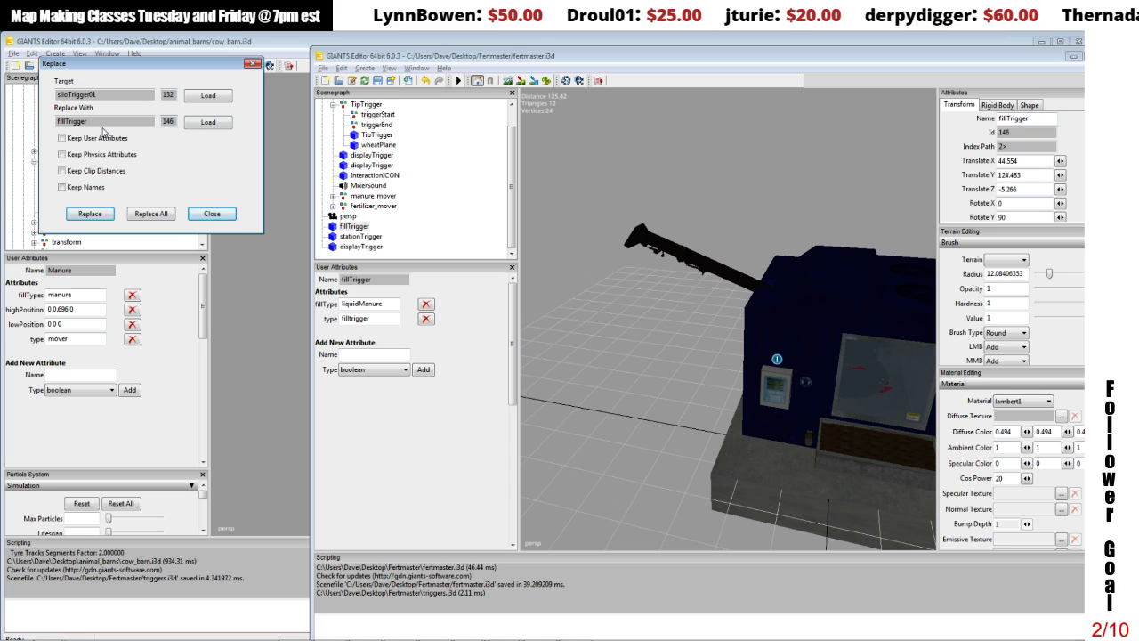
{"action": "left_click", "coordinate": [90, 214]}
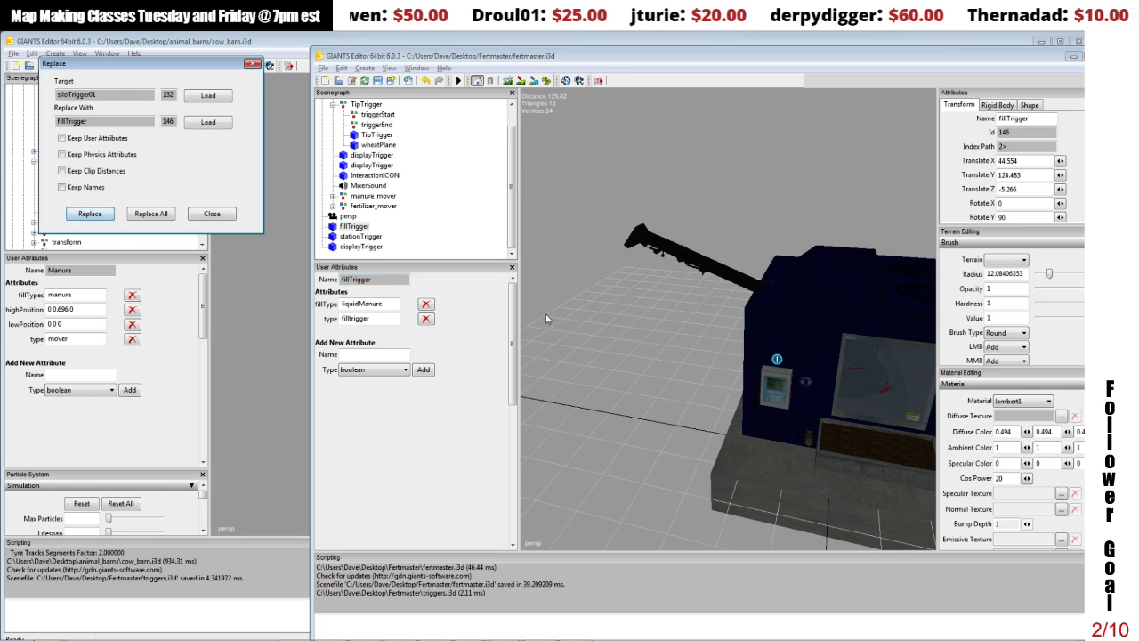
Step: Replace the displayTrigger around the auger spout with fillTrigger, without keeping user attributes, physics attributes, clip distances or names
{"action": "left_click", "coordinate": [373, 161]}
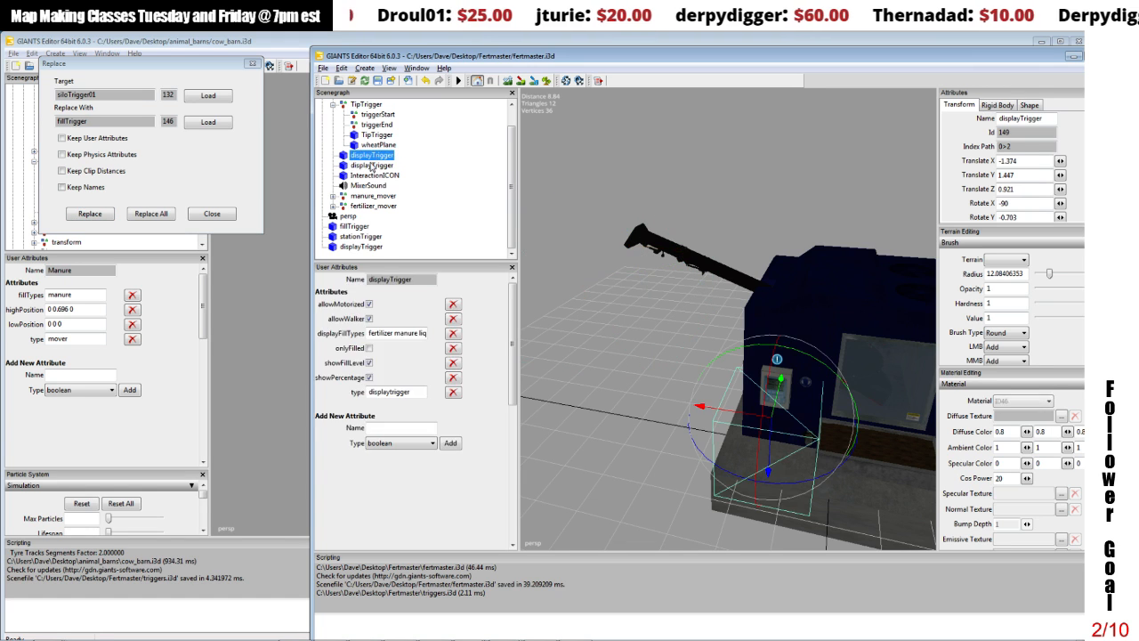
{"action": "left_click", "coordinate": [373, 164]}
{"action": "left_click", "coordinate": [209, 96]}
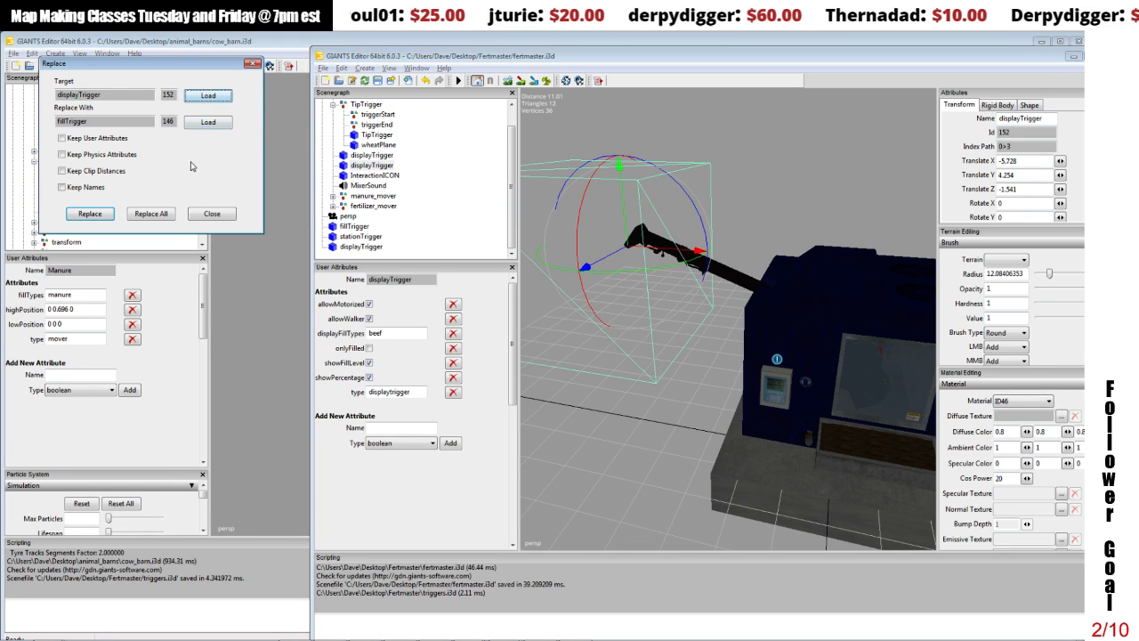
{"action": "left_click", "coordinate": [90, 213]}
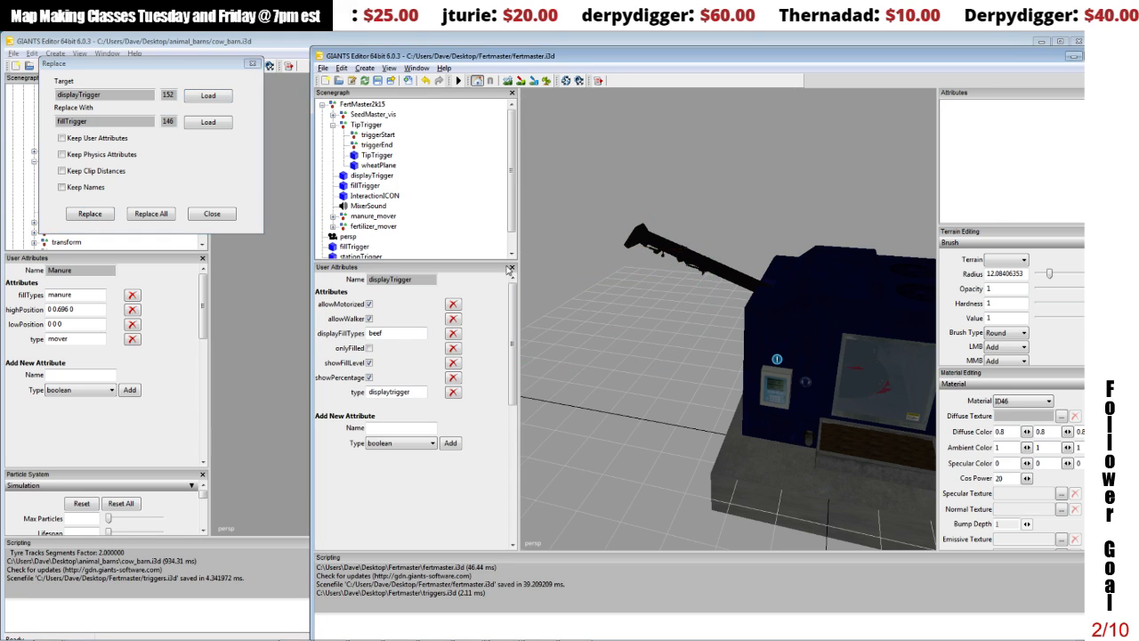
Step: Select the new fillTrigger inside FertMaster2k15, shift the editor window to expose its full attributes, and close the Replace dialog
{"action": "left_click", "coordinate": [366, 186]}
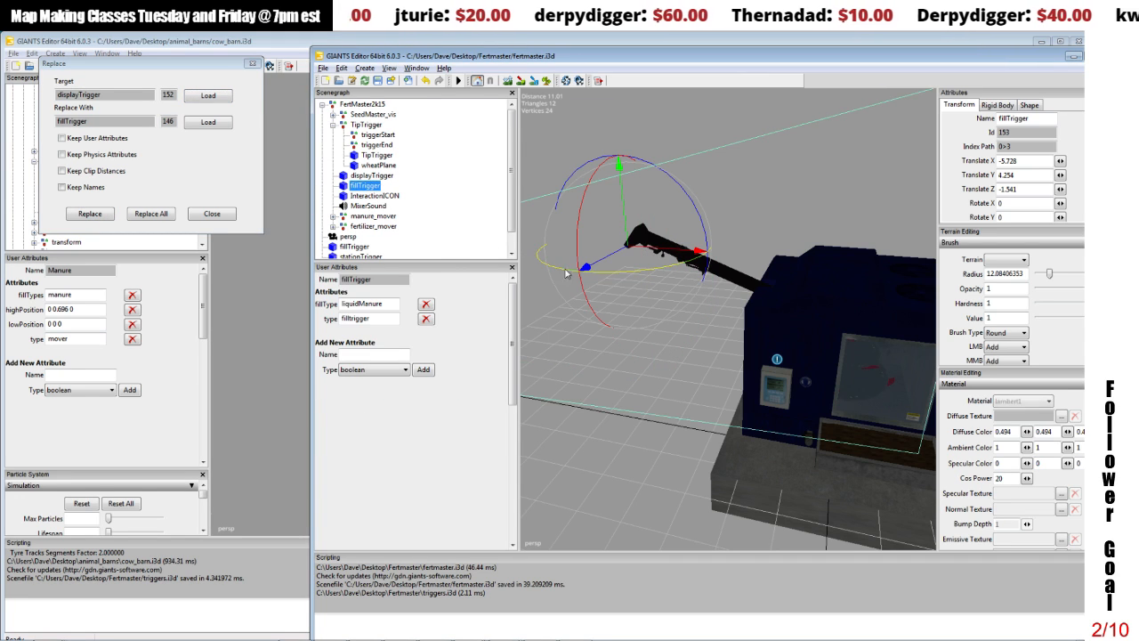
{"action": "right_click", "coordinate": [744, 303]}
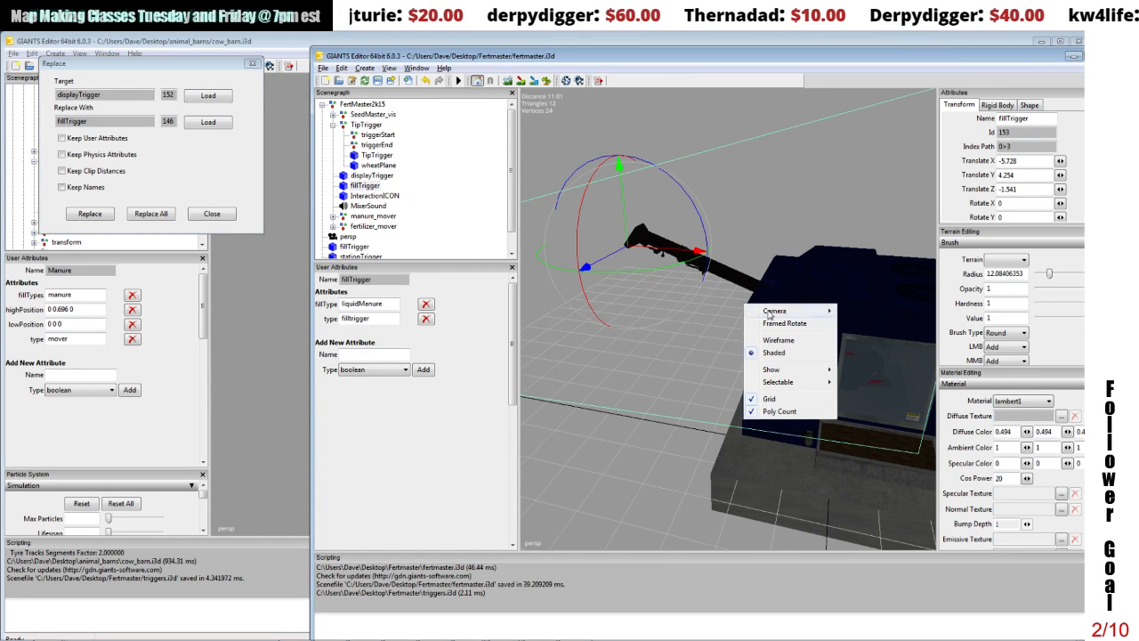
{"action": "right_click_drag", "start_coordinate": [746, 311], "coordinate": [699, 257], "text": "alt"}
{"action": "left_click_drag", "start_coordinate": [699, 257], "coordinate": [824, 311], "text": "alt"}
{"action": "scroll", "coordinate": [760, 264], "scroll_direction": "up", "scroll_amount": 4}
{"action": "scroll", "coordinate": [769, 270], "scroll_direction": "down", "scroll_amount": 4}
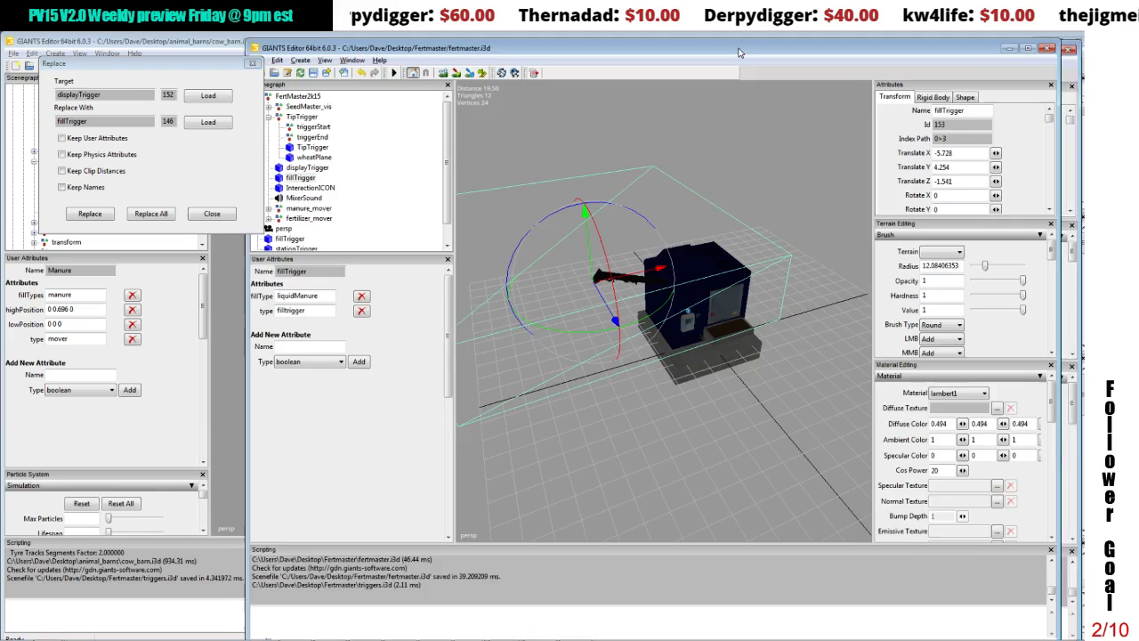
{"action": "left_click_drag", "start_coordinate": [806, 60], "coordinate": [739, 49]}
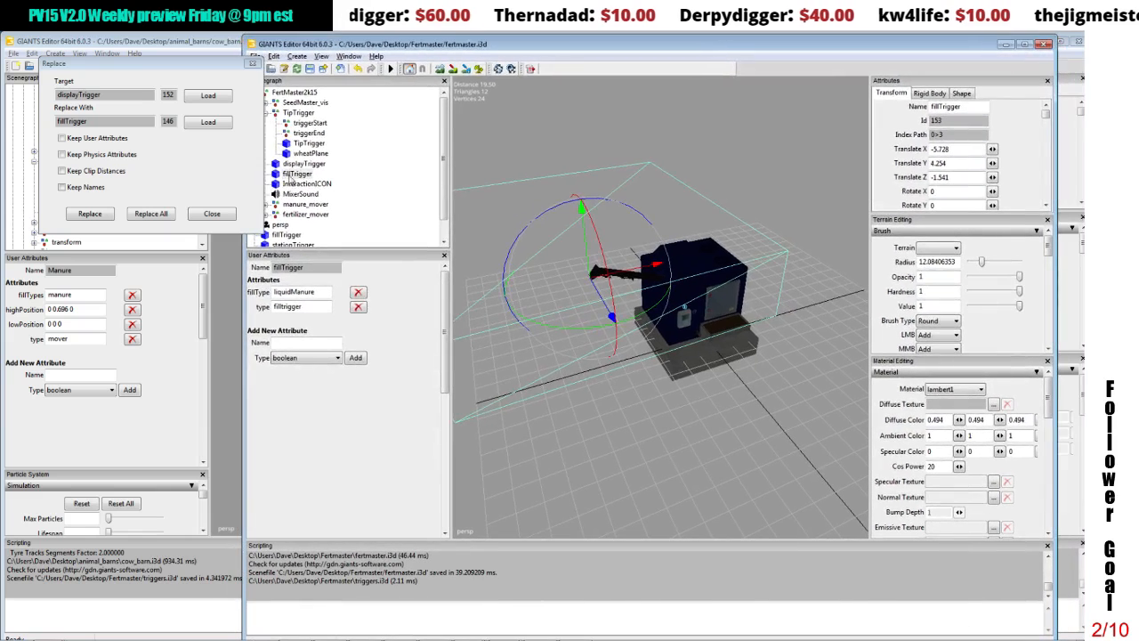
{"action": "left_click", "coordinate": [224, 217]}
Step: Set the new fillTrigger's Scale X to 0.2, Scale Y to 1 and Scale Z to 0.2
{"action": "left_click_drag", "start_coordinate": [1046, 114], "coordinate": [1047, 122]}
{"action": "double_click", "coordinate": [941, 167]}
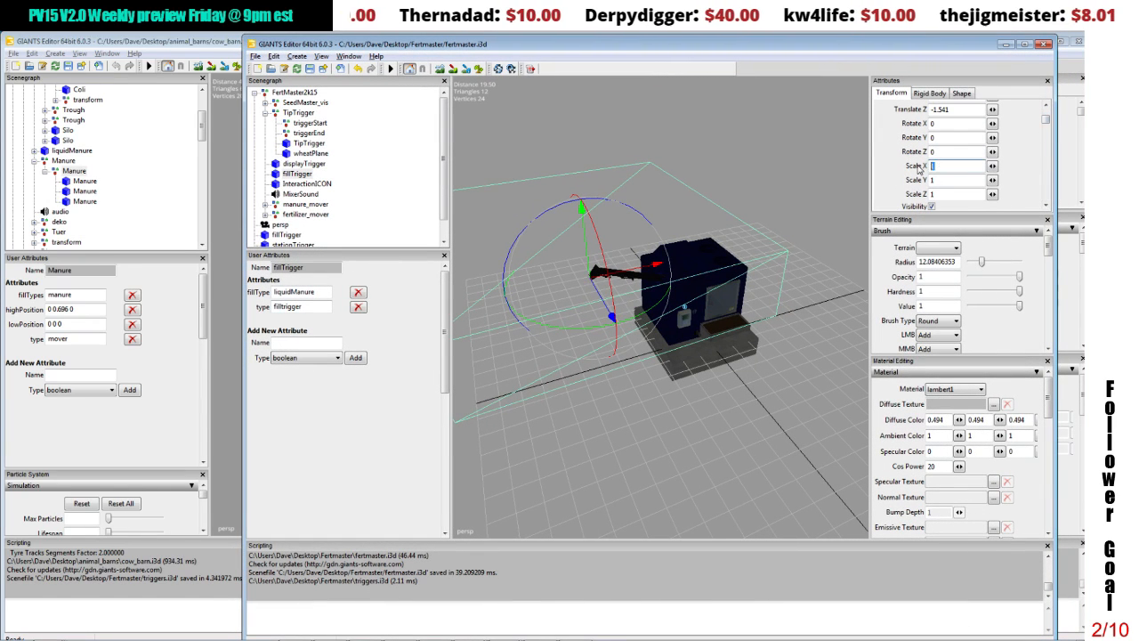
{"action": "type", "text": ".2"}
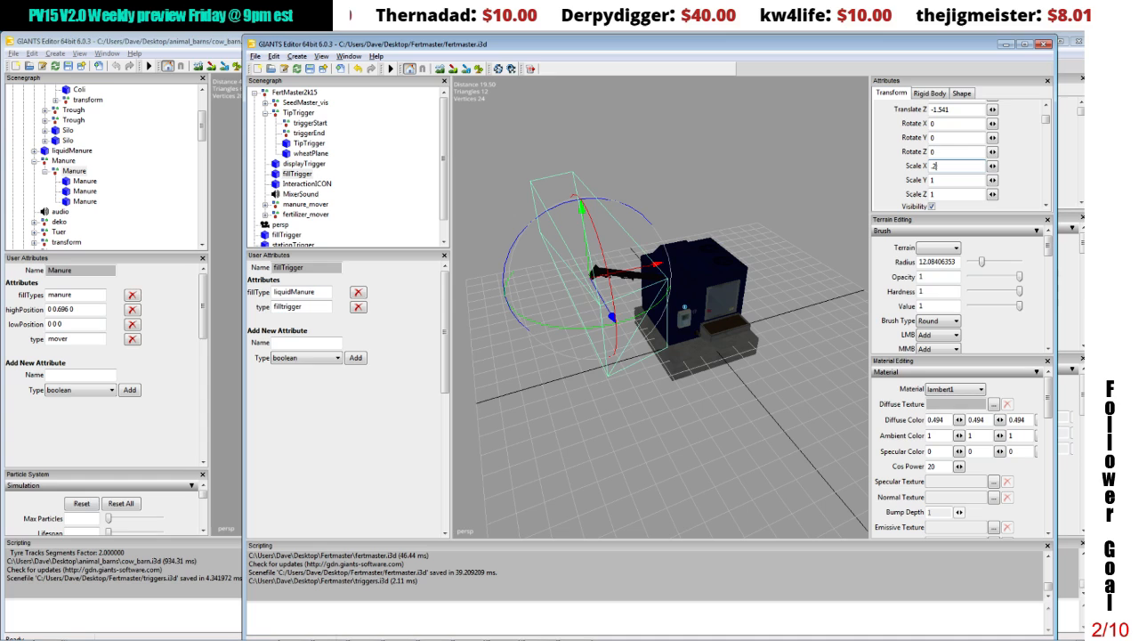
{"action": "double_click", "coordinate": [931, 179]}
{"action": "type", "text": "."}
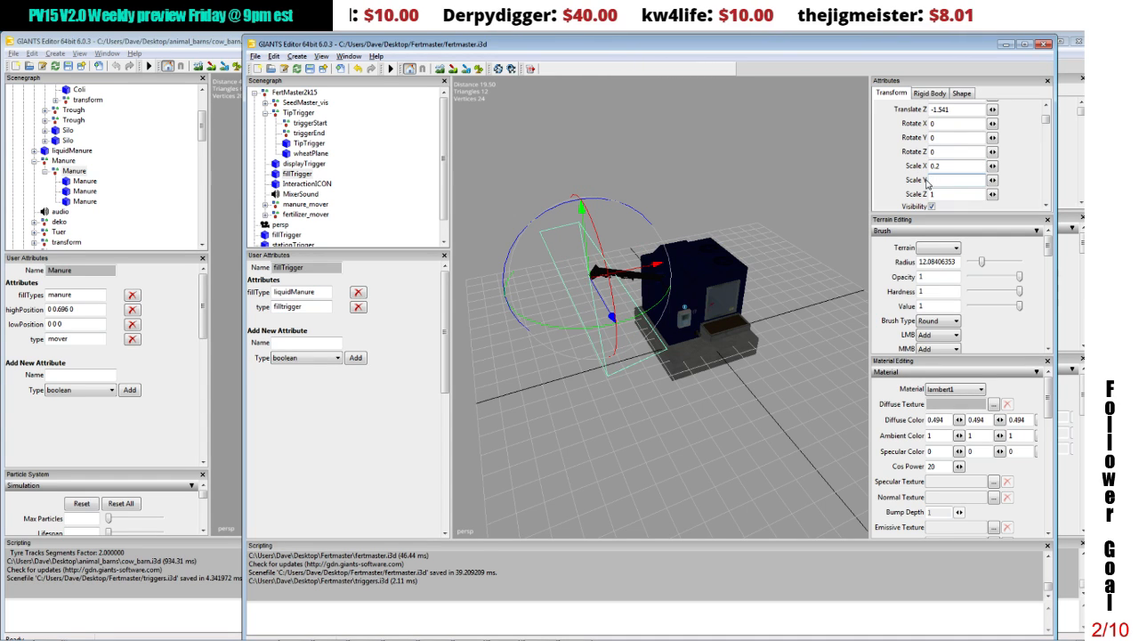
{"action": "type", "text": "1"}
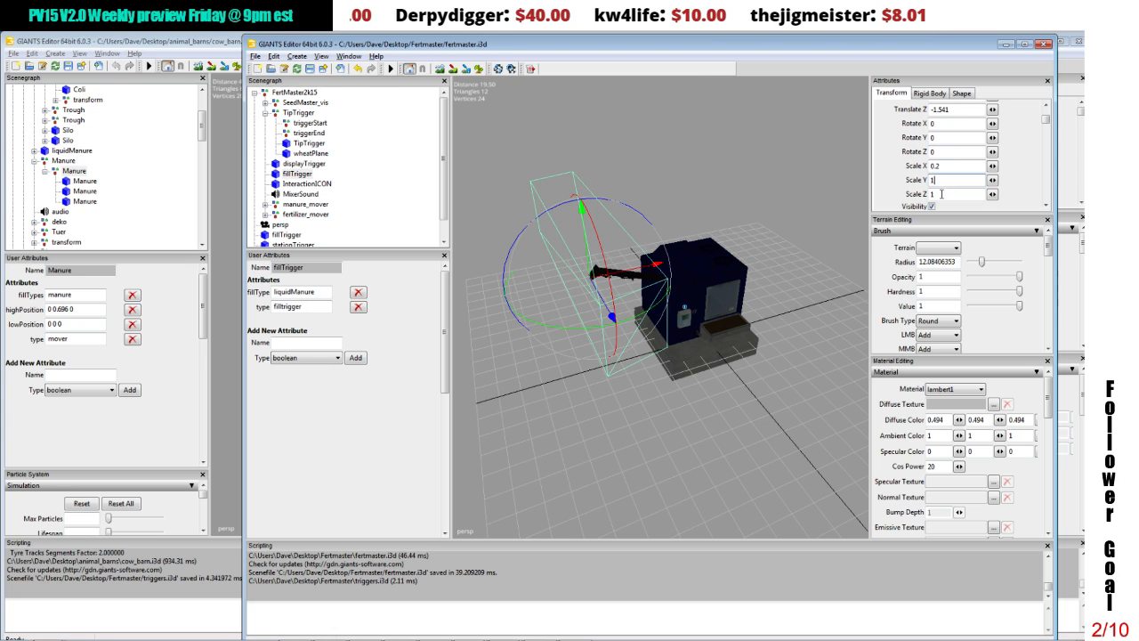
{"action": "double_click", "coordinate": [942, 194]}
{"action": "type", "text": ".2"}
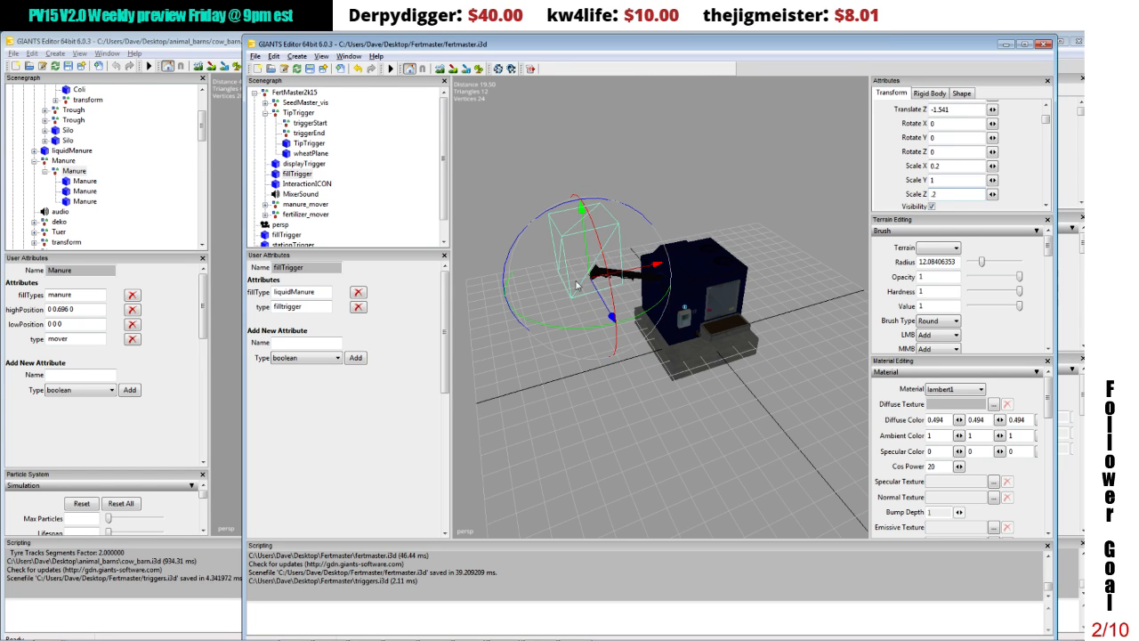
Step: Lower the fillTrigger from the auger spout to near ground level beneath it
{"action": "scroll", "coordinate": [594, 323], "scroll_direction": "up", "scroll_amount": 3}
{"action": "scroll", "coordinate": [605, 321], "scroll_direction": "up", "scroll_amount": 5}
{"action": "middle_click_drag", "start_coordinate": [594, 322], "coordinate": [622, 310], "text": "alt"}
{"action": "left_click_drag", "start_coordinate": [665, 188], "coordinate": [706, 416]}
{"action": "middle_click_drag", "start_coordinate": [701, 414], "coordinate": [704, 417], "text": "alt"}
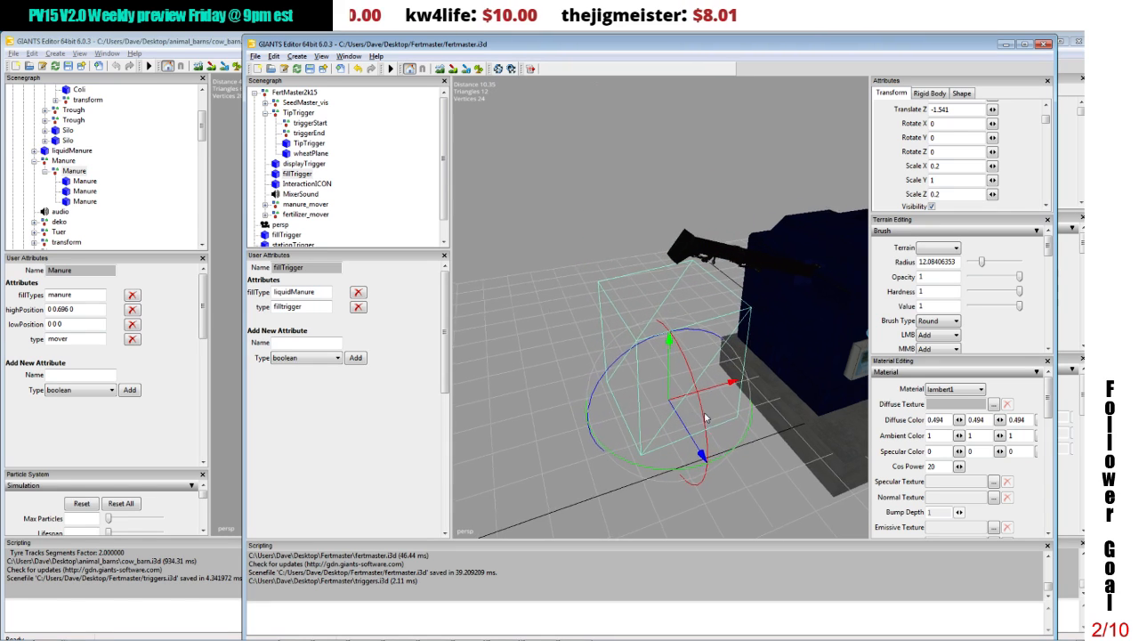
{"action": "left_click_drag", "start_coordinate": [706, 418], "coordinate": [657, 374], "text": "alt"}
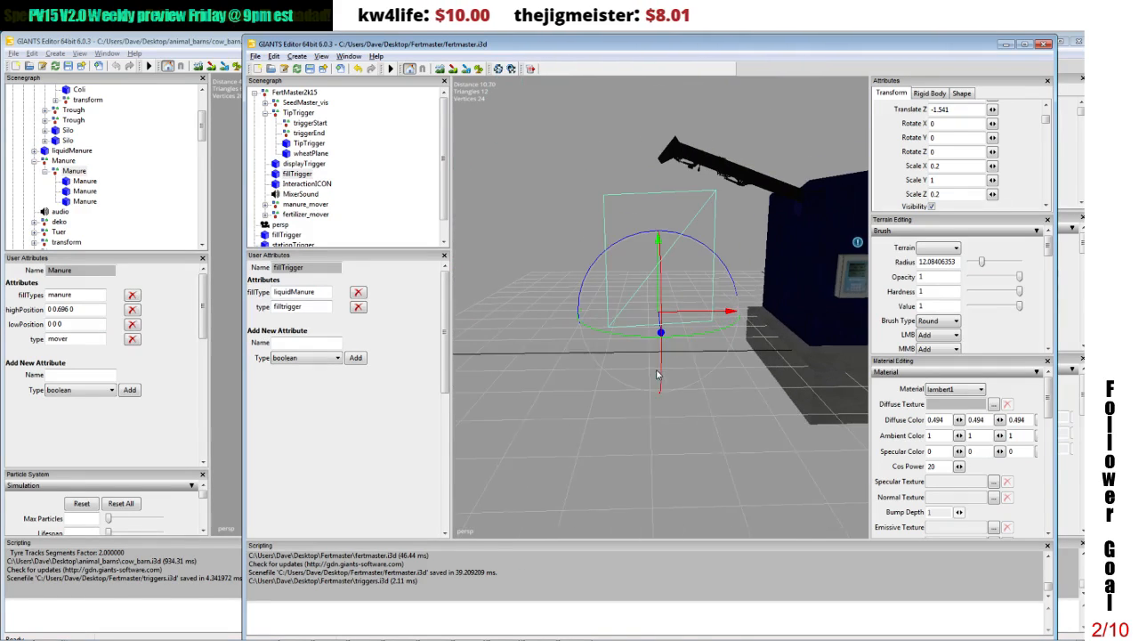
{"action": "middle_click_drag", "start_coordinate": [657, 374], "coordinate": [656, 376], "text": "alt"}
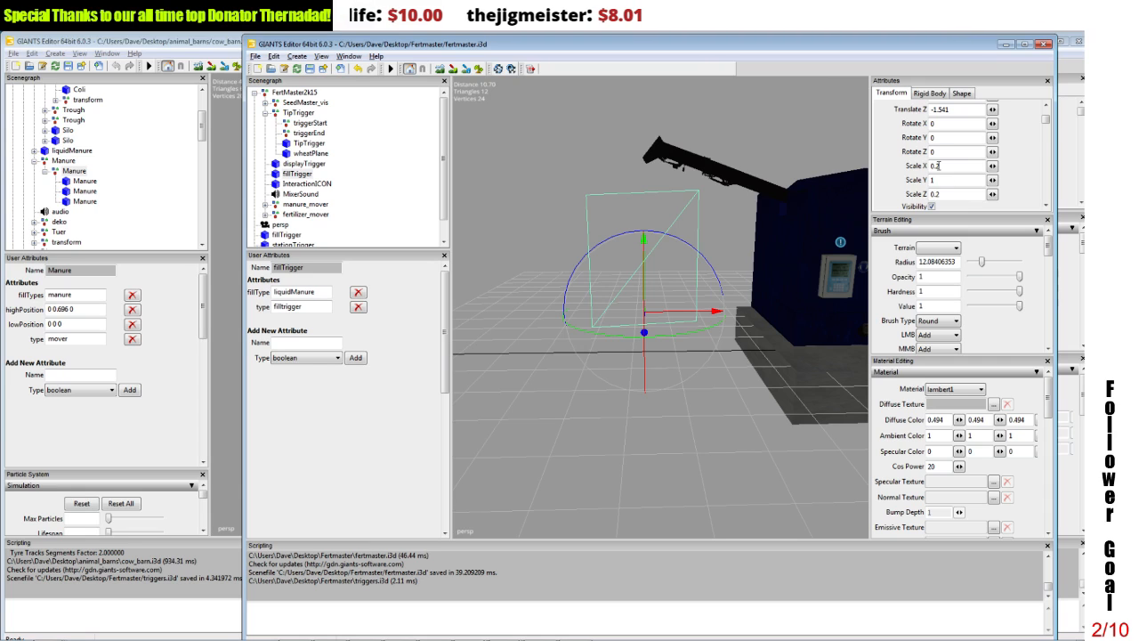
Step: Set the fillTrigger's Scale Z and Scale X to 0.1
{"action": "type", "text": "1"}
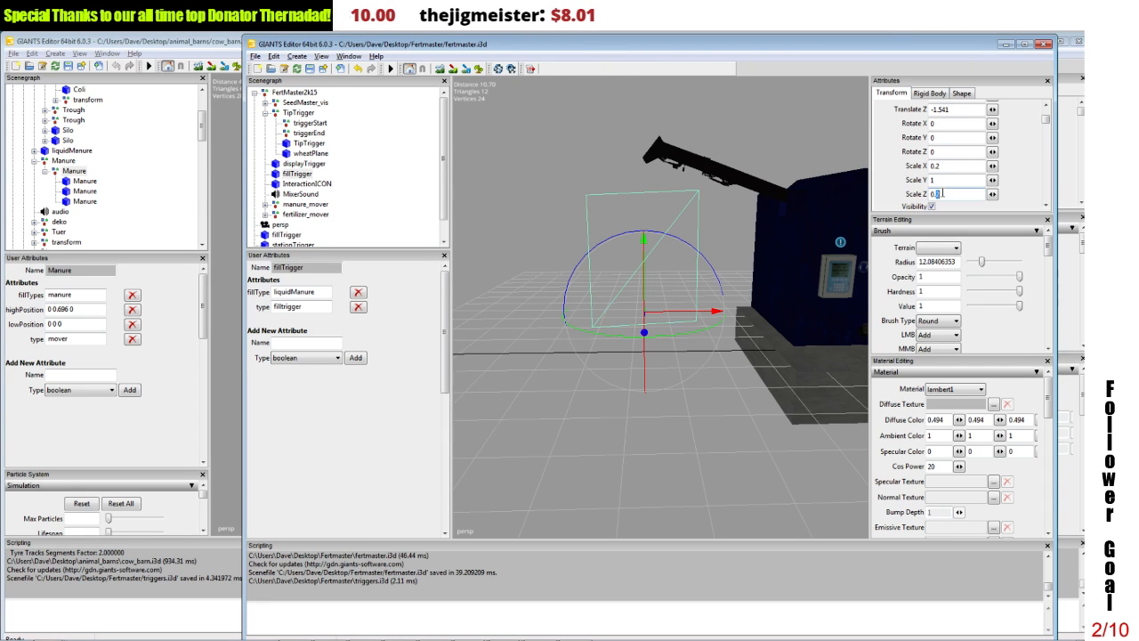
{"action": "key", "text": "Return"}
{"action": "double_click", "coordinate": [937, 166]}
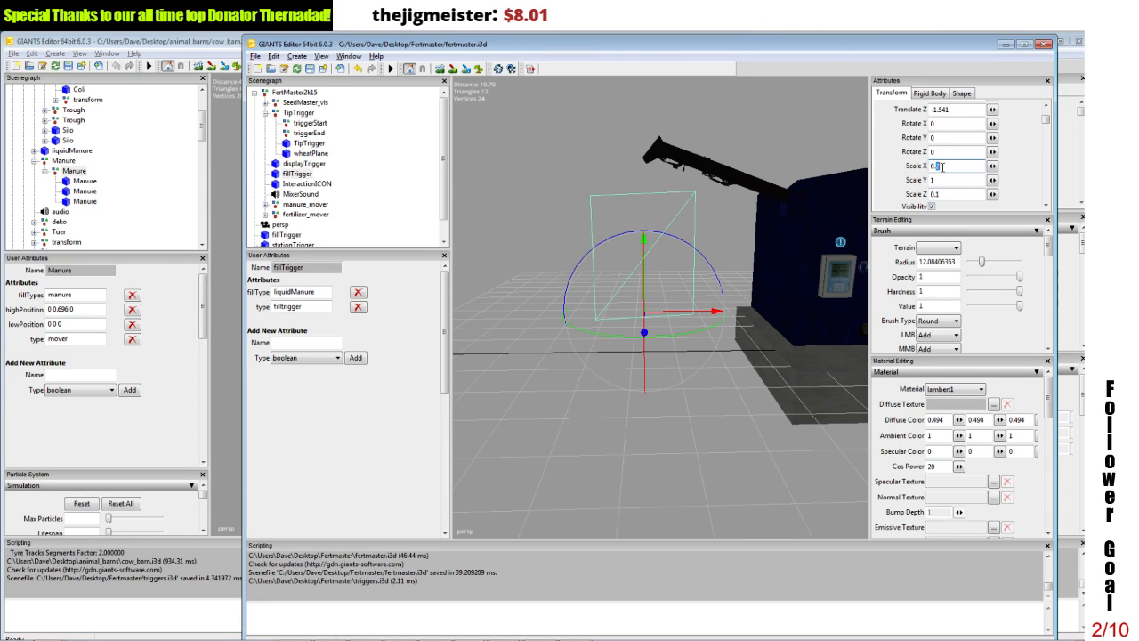
{"action": "type", "text": "1"}
{"action": "key", "text": "Return"}
Step: Examine the narrowed fillTrigger's position beneath the auger spout from above and from the side
{"action": "left_click_drag", "start_coordinate": [588, 194], "coordinate": [788, 357], "text": "alt"}
{"action": "scroll", "coordinate": [735, 251], "scroll_direction": "up", "scroll_amount": 3}
{"action": "scroll", "coordinate": [786, 312], "scroll_direction": "down", "scroll_amount": 3}
{"action": "scroll", "coordinate": [785, 354], "scroll_direction": "up", "scroll_amount": 5}
{"action": "scroll", "coordinate": [787, 352], "scroll_direction": "down", "scroll_amount": 4}
{"action": "scroll", "coordinate": [788, 352], "scroll_direction": "up", "scroll_amount": 2}
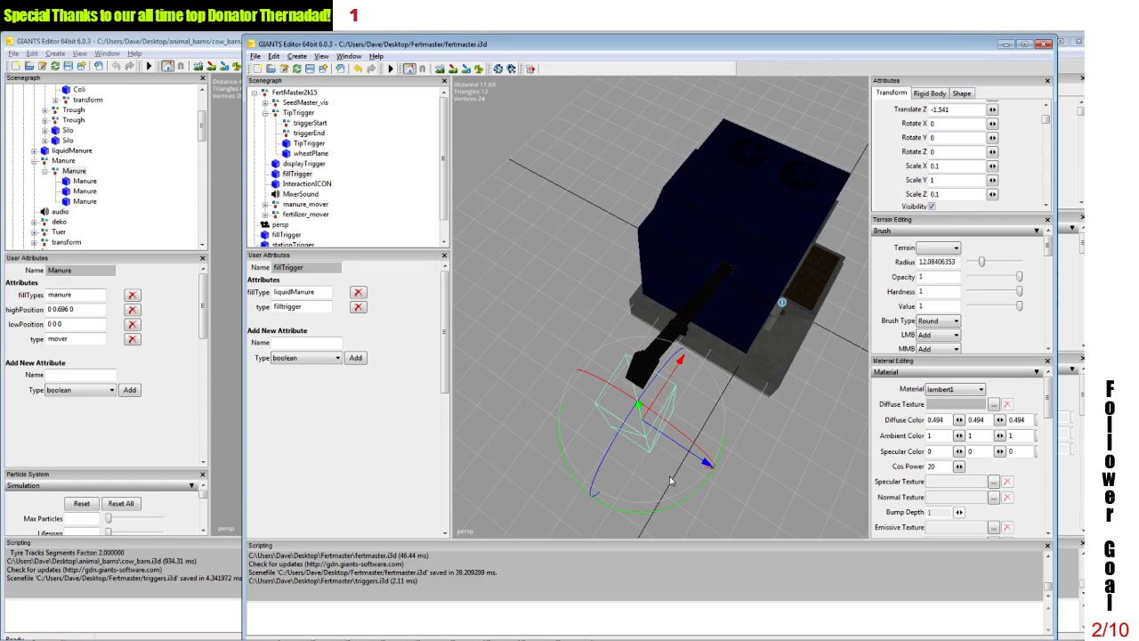
{"action": "left_click_drag", "start_coordinate": [643, 411], "coordinate": [572, 323], "text": "alt"}
{"action": "scroll", "coordinate": [625, 376], "scroll_direction": "down", "scroll_amount": 5}
{"action": "scroll", "coordinate": [627, 367], "scroll_direction": "up", "scroll_amount": 2}
{"action": "scroll", "coordinate": [628, 366], "scroll_direction": "up", "scroll_amount": 2}
{"action": "middle_click_drag", "start_coordinate": [572, 323], "coordinate": [633, 318], "text": "alt"}
{"action": "scroll", "coordinate": [633, 319], "scroll_direction": "up", "scroll_amount": 2}
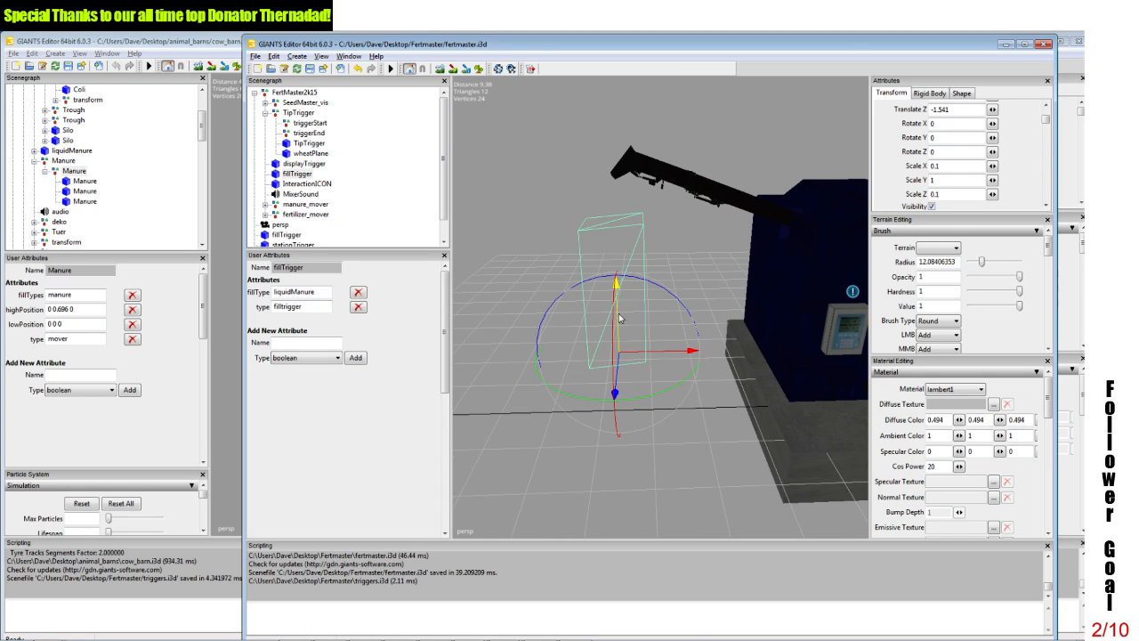
Step: Set the fillTrigger's fillType attribute to fertilizer and its Scale Y to 1.5
{"action": "double_click", "coordinate": [318, 295]}
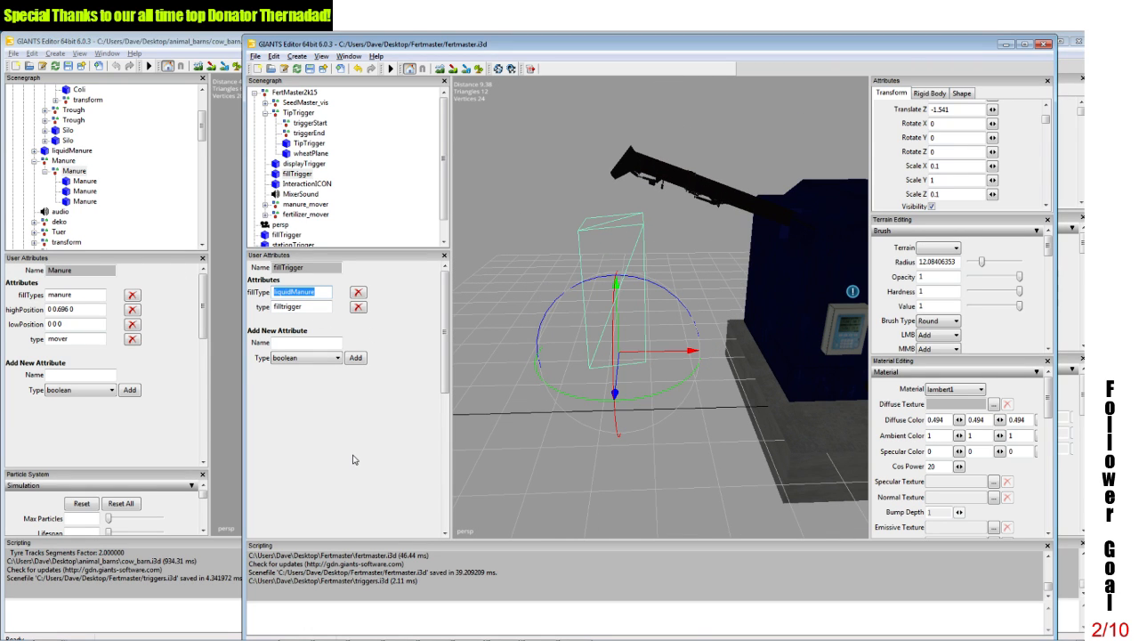
{"action": "type", "text": "fertilizer"}
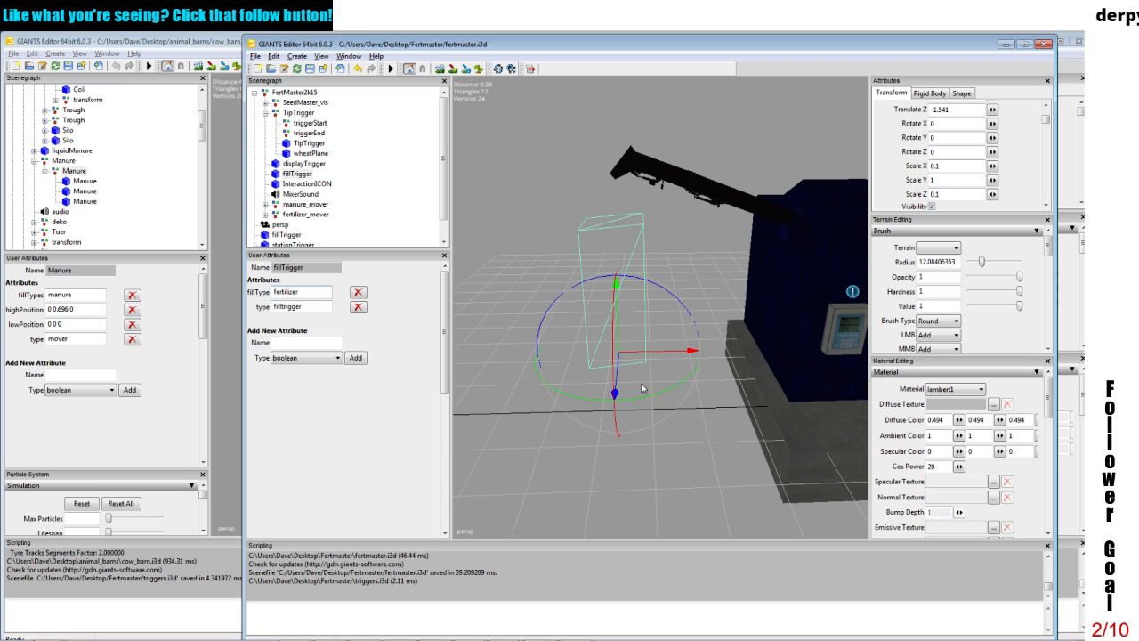
{"action": "left_click", "coordinate": [945, 181]}
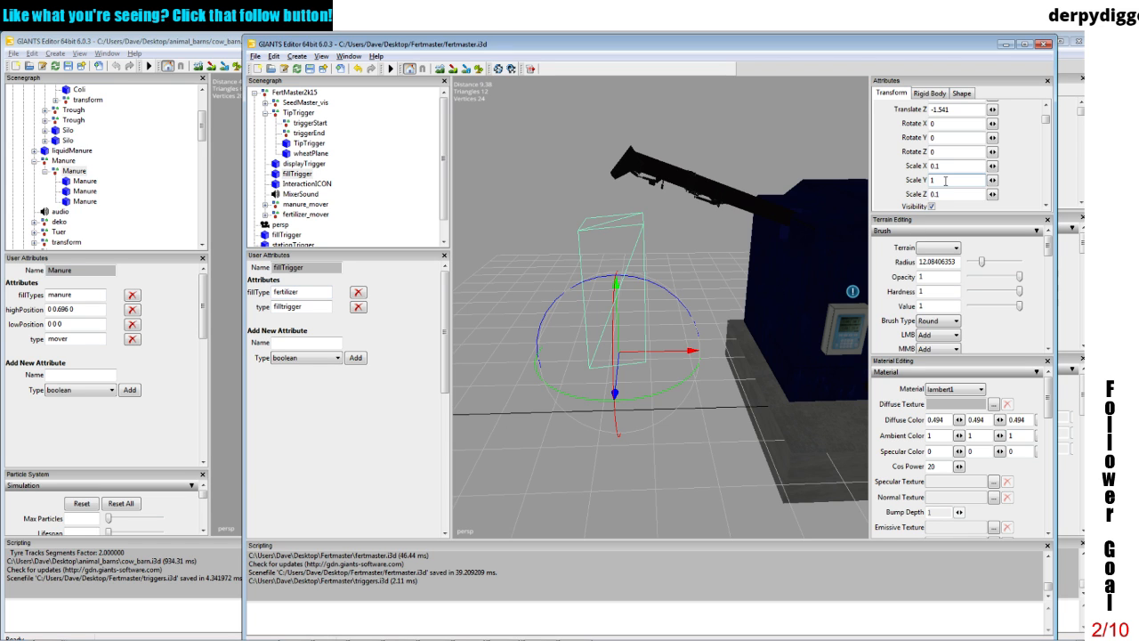
{"action": "type", "text": ".5"}
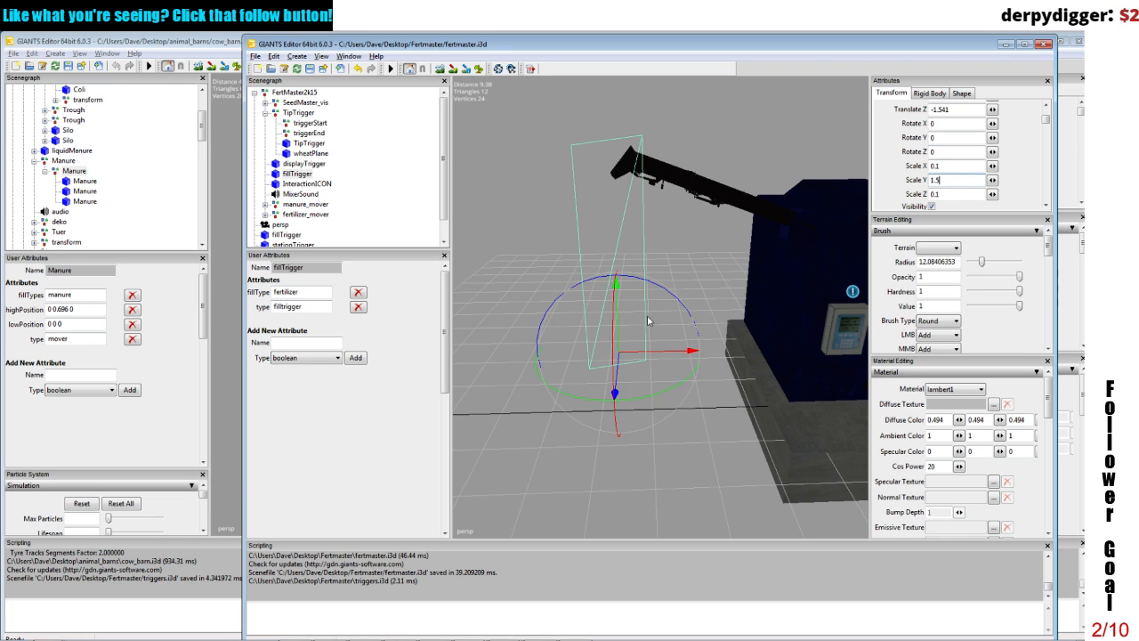
Step: Lower the stretched fillTrigger to the ground so that its top sits just below the auger spout
{"action": "left_click_drag", "start_coordinate": [614, 343], "coordinate": [610, 388]}
{"action": "mouse_move", "coordinate": [648, 264]}
{"action": "left_mouse_down", "text": "alt"}
{"action": "mouse_move", "coordinate": [706, 266]}
{"action": "mouse_move", "coordinate": [707, 288]}
{"action": "mouse_move", "coordinate": [735, 292]}
{"action": "mouse_move", "coordinate": [652, 278]}
{"action": "left_mouse_up", "text": "alt"}
{"action": "scroll", "coordinate": [707, 266], "scroll_direction": "down", "scroll_amount": 5}
{"action": "scroll", "coordinate": [722, 291], "scroll_direction": "up", "scroll_amount": 3}
{"action": "scroll", "coordinate": [652, 278], "scroll_direction": "down", "scroll_amount": 2}
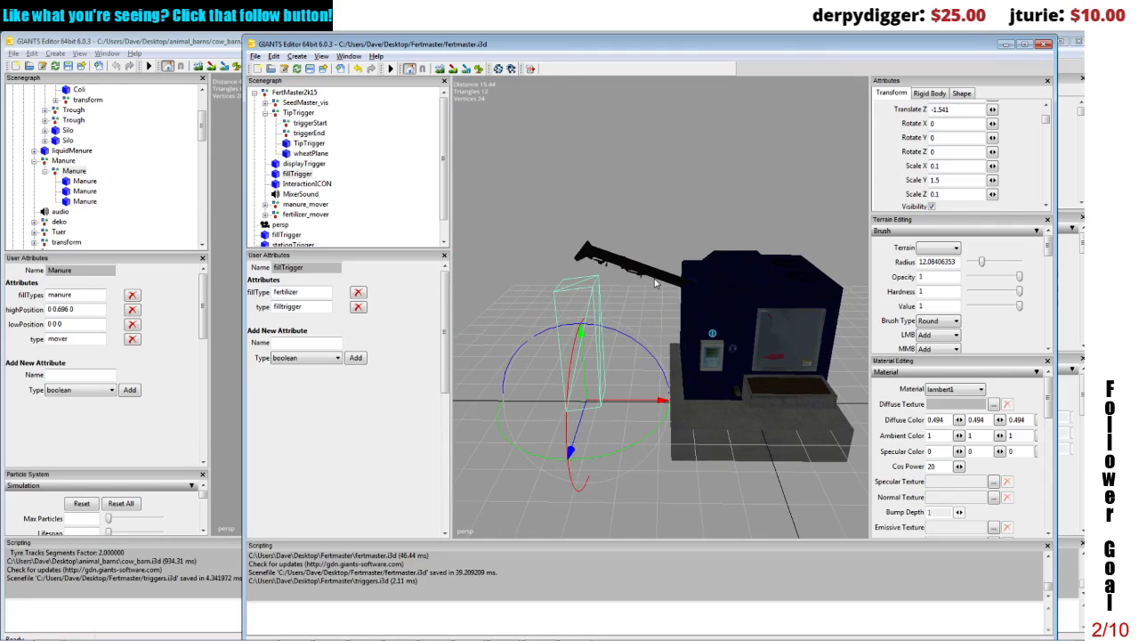
{"action": "middle_click_drag", "start_coordinate": [696, 286], "coordinate": [650, 276], "text": "alt"}
{"action": "left_click_drag", "start_coordinate": [651, 276], "coordinate": [640, 276], "text": "alt"}
Step: Review the displayTrigger, fillTrigger and InteractionICON objects and the user attributes of TipTrigger
{"action": "left_click", "coordinate": [310, 164]}
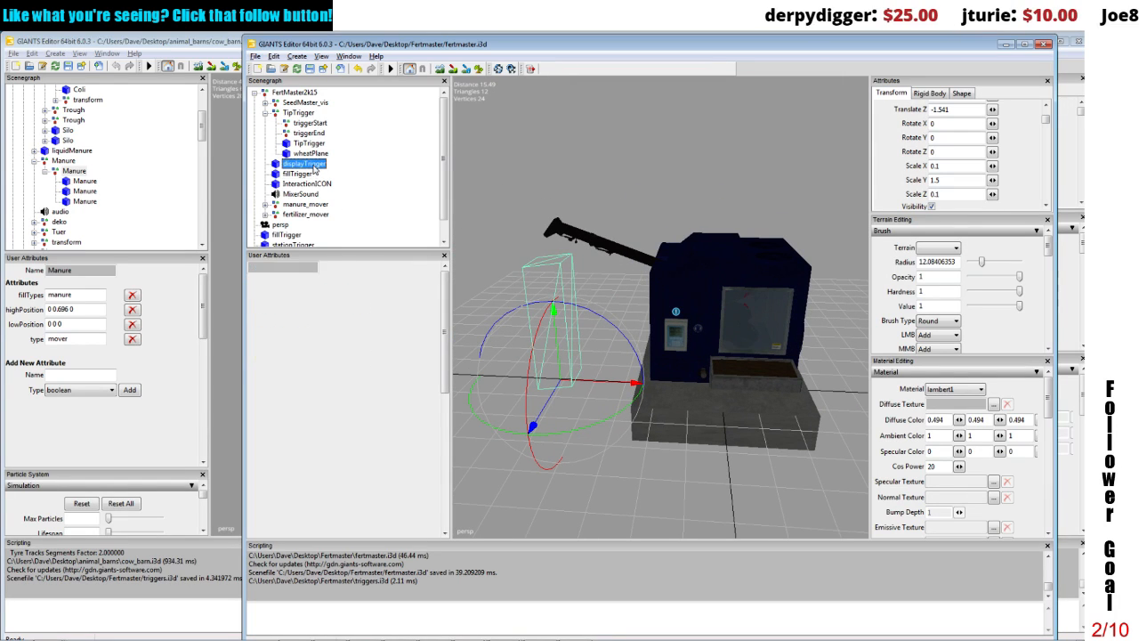
{"action": "left_click", "coordinate": [304, 174]}
{"action": "left_click", "coordinate": [303, 184]}
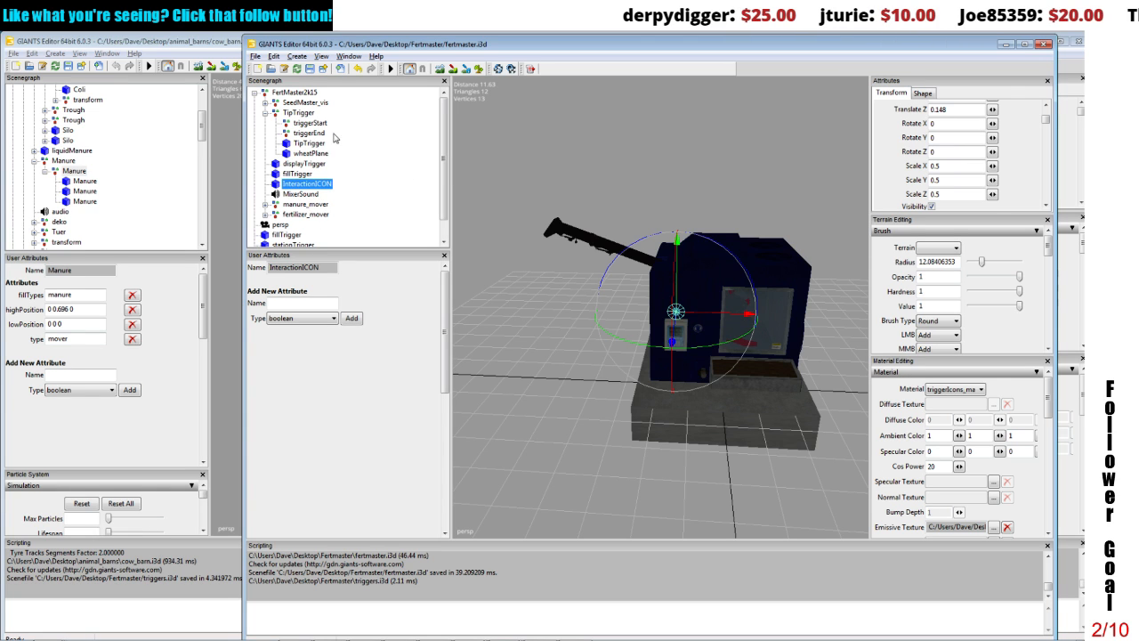
{"action": "left_click", "coordinate": [300, 113]}
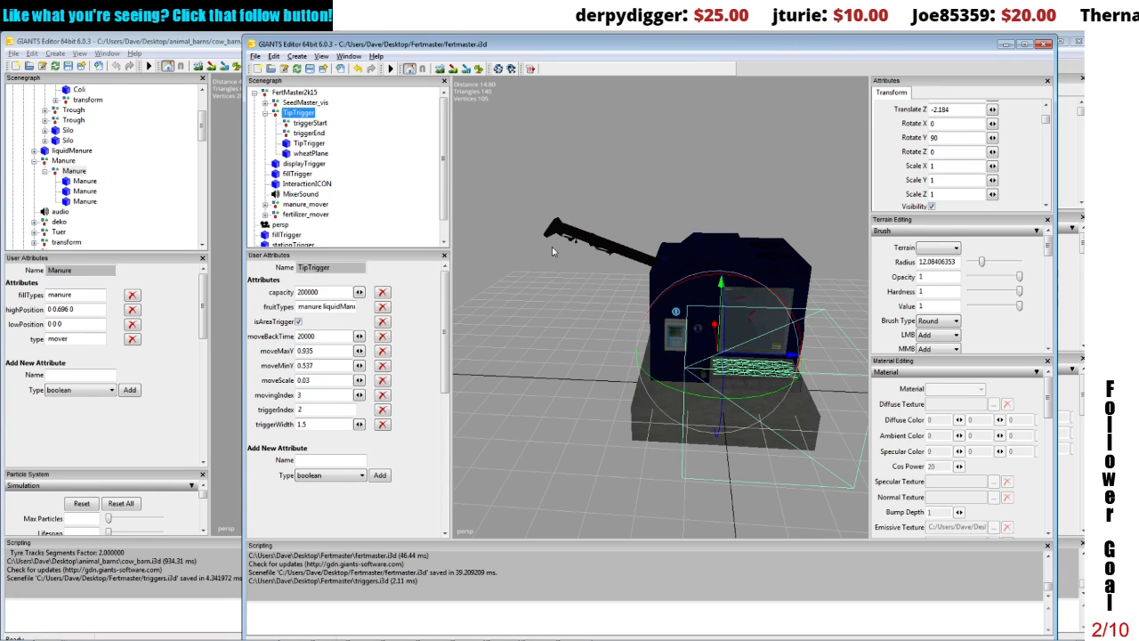
Step: Cut the wheatPlane out of the TipTrigger group and paste it directly under FertMaster2k15
{"action": "left_click_drag", "start_coordinate": [626, 254], "coordinate": [553, 296], "text": "alt"}
{"action": "scroll", "coordinate": [709, 270], "scroll_direction": "up", "scroll_amount": 4}
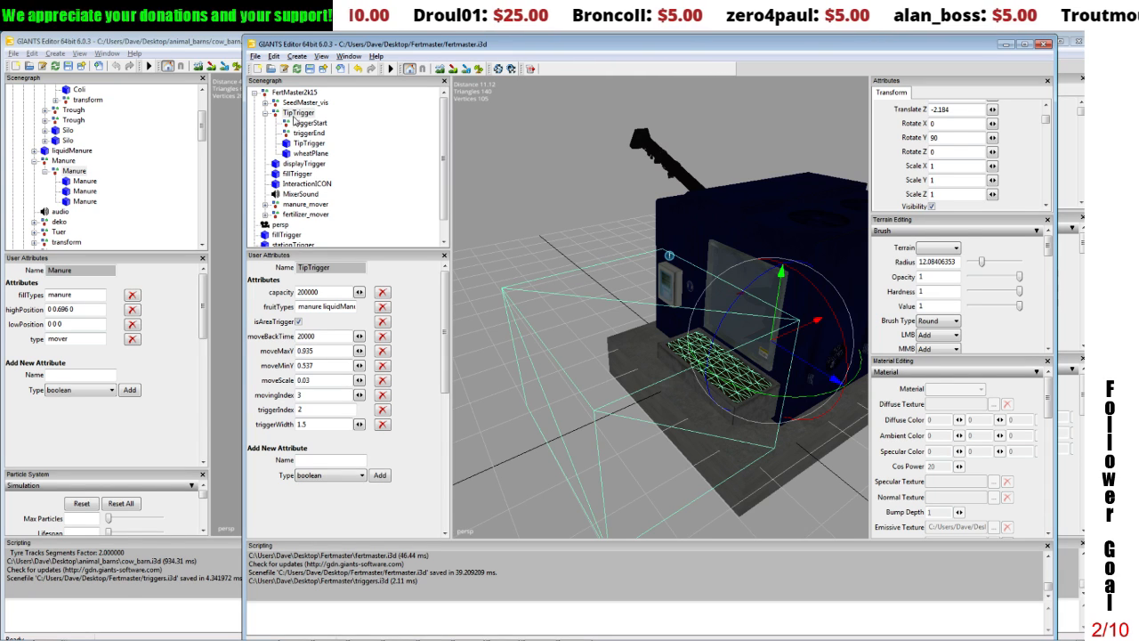
{"action": "left_click", "coordinate": [301, 153]}
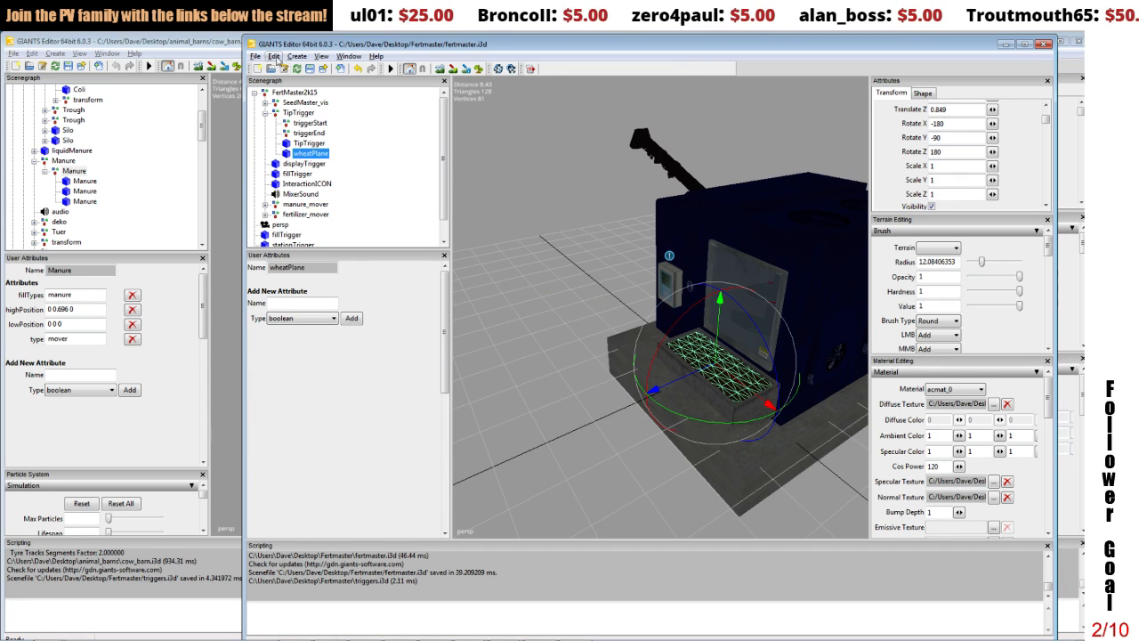
{"action": "left_click", "coordinate": [274, 56]}
{"action": "left_click", "coordinate": [288, 125]}
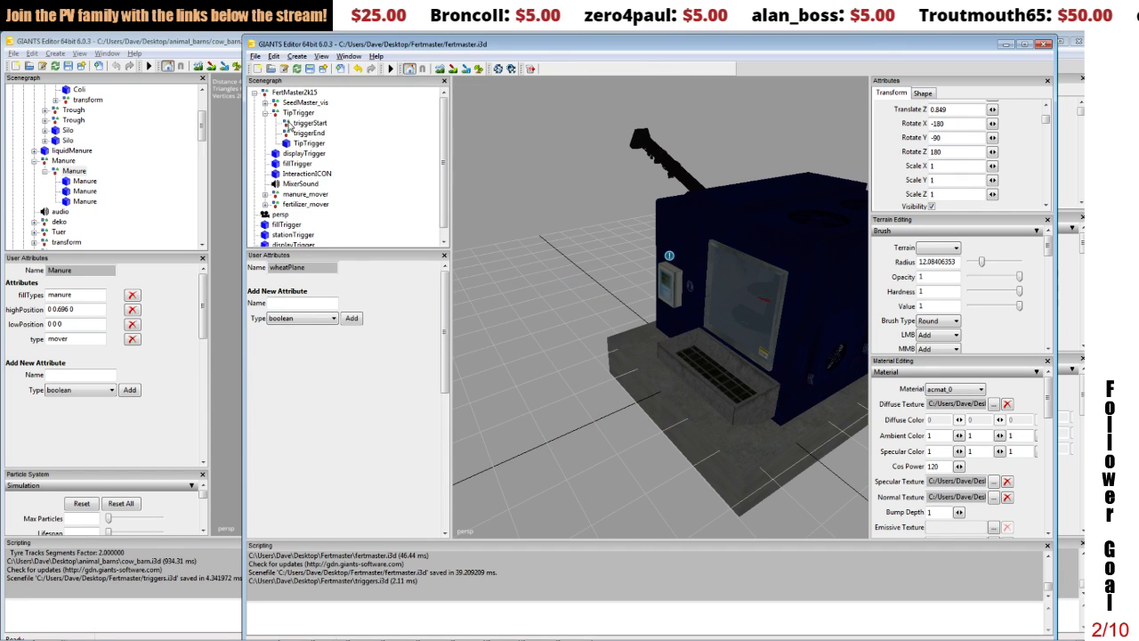
{"action": "left_click", "coordinate": [285, 93]}
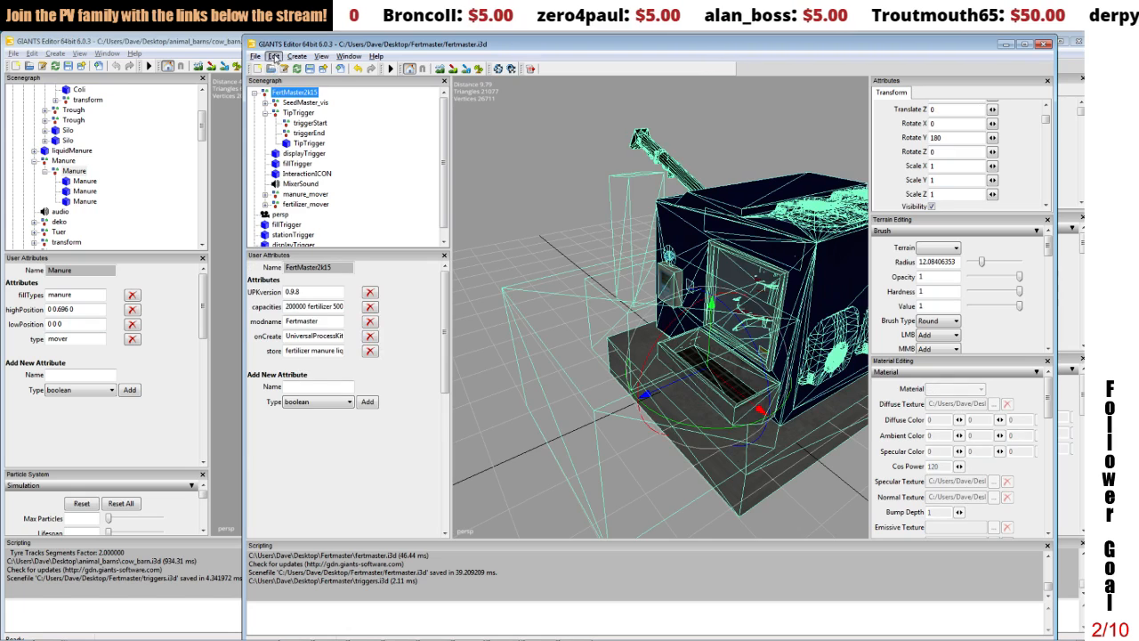
{"action": "left_click", "coordinate": [274, 56]}
{"action": "left_click", "coordinate": [289, 153]}
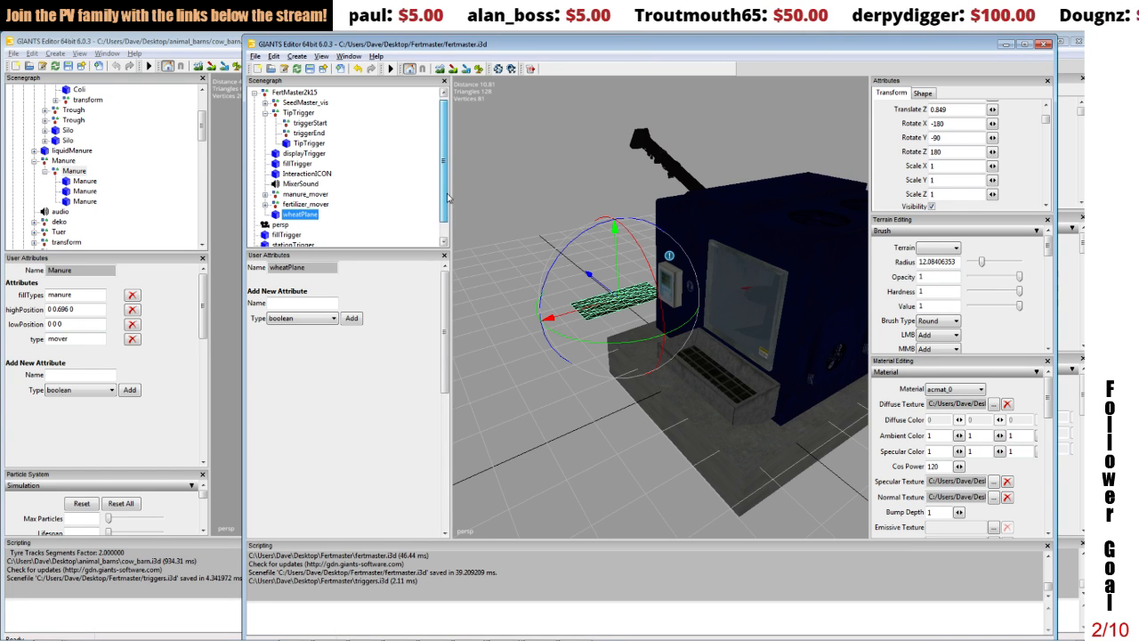
Step: Replace the TipTrigger group with the imported stationTrigger, without keeping its user attributes, physics attributes, clip distances or names
{"action": "scroll", "coordinate": [298, 214], "scroll_direction": "down", "scroll_amount": 1}
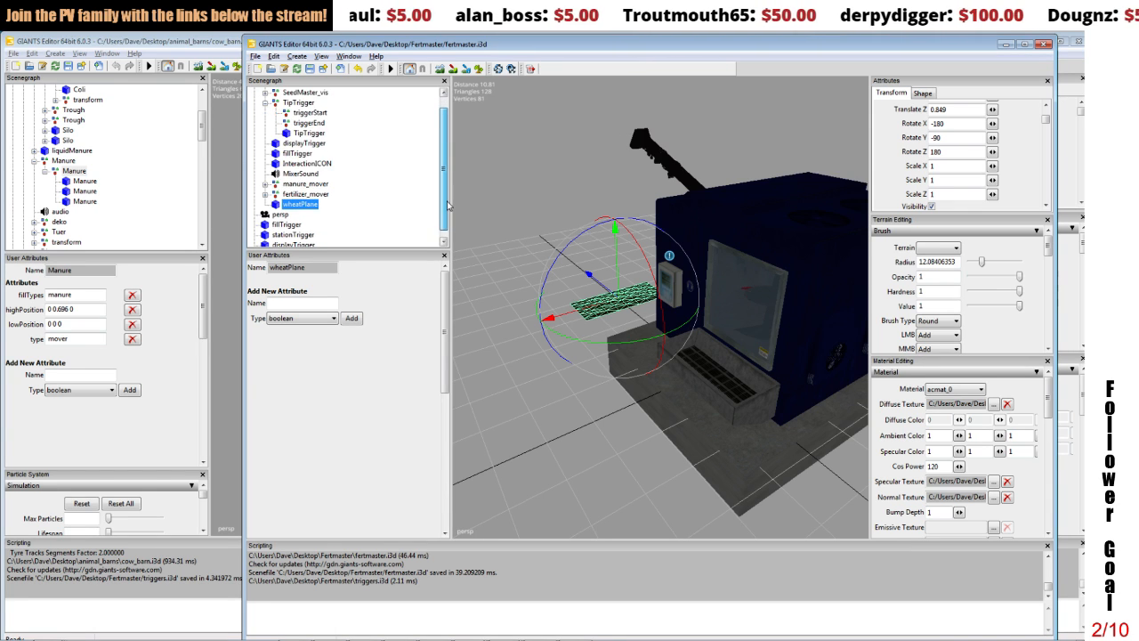
{"action": "left_click", "coordinate": [291, 235]}
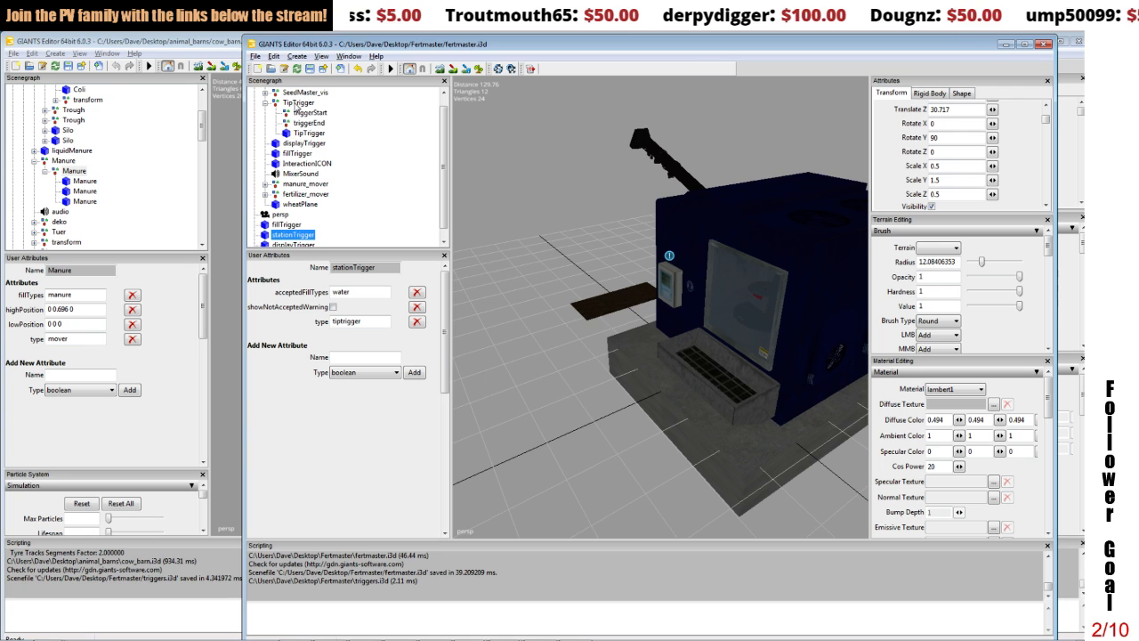
{"action": "left_click", "coordinate": [275, 56]}
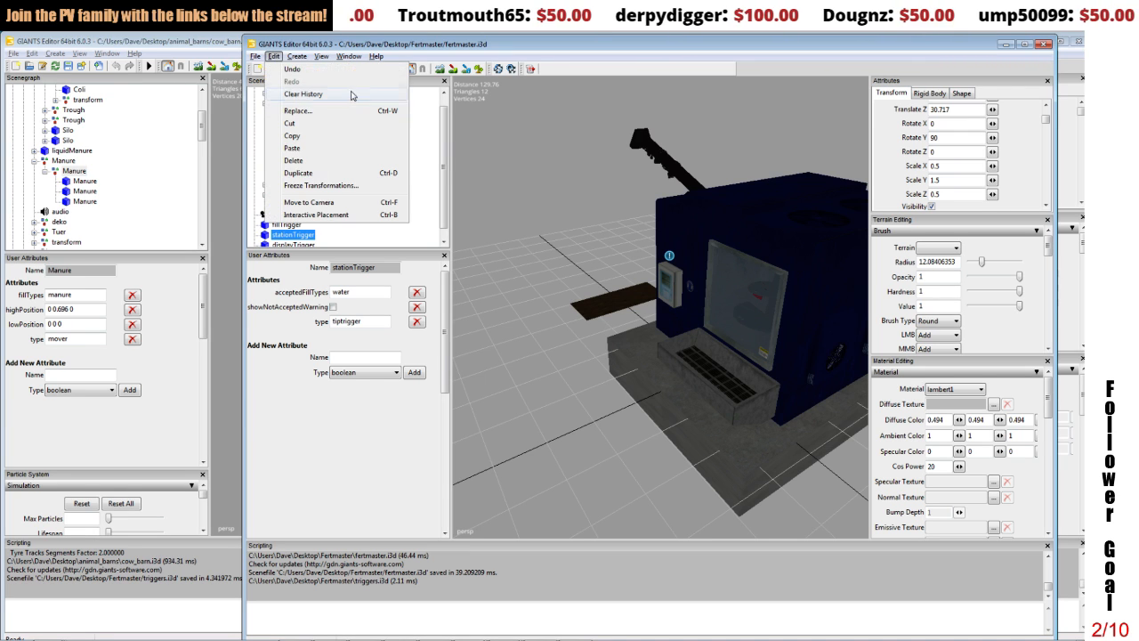
{"action": "left_click", "coordinate": [375, 56]}
{"action": "left_click", "coordinate": [289, 103]}
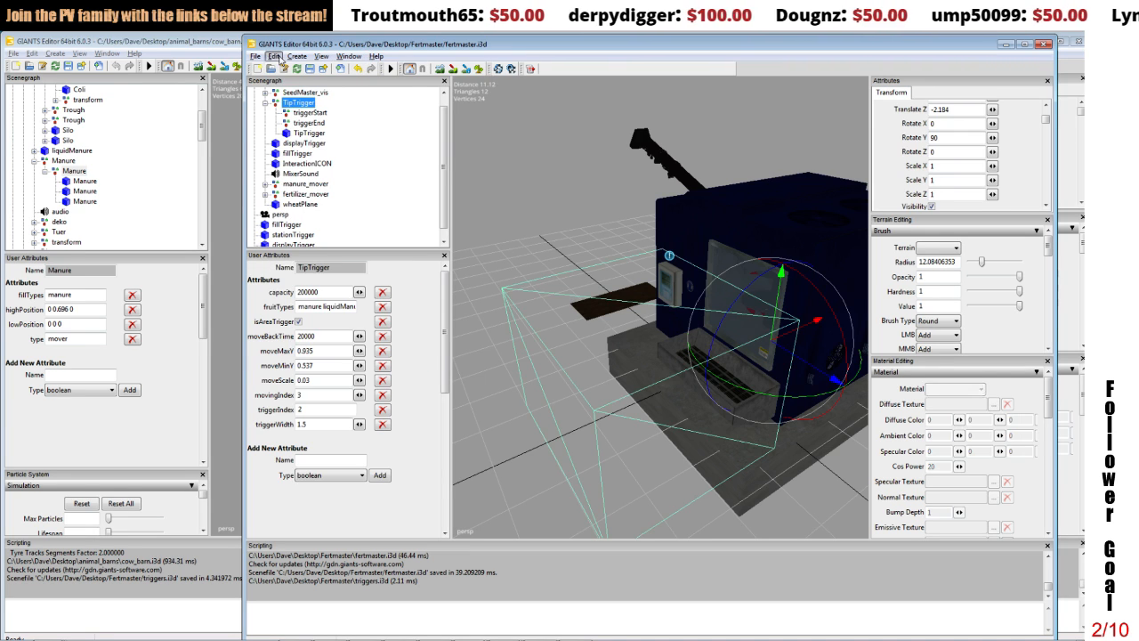
{"action": "left_click", "coordinate": [274, 56]}
{"action": "left_click", "coordinate": [307, 89]}
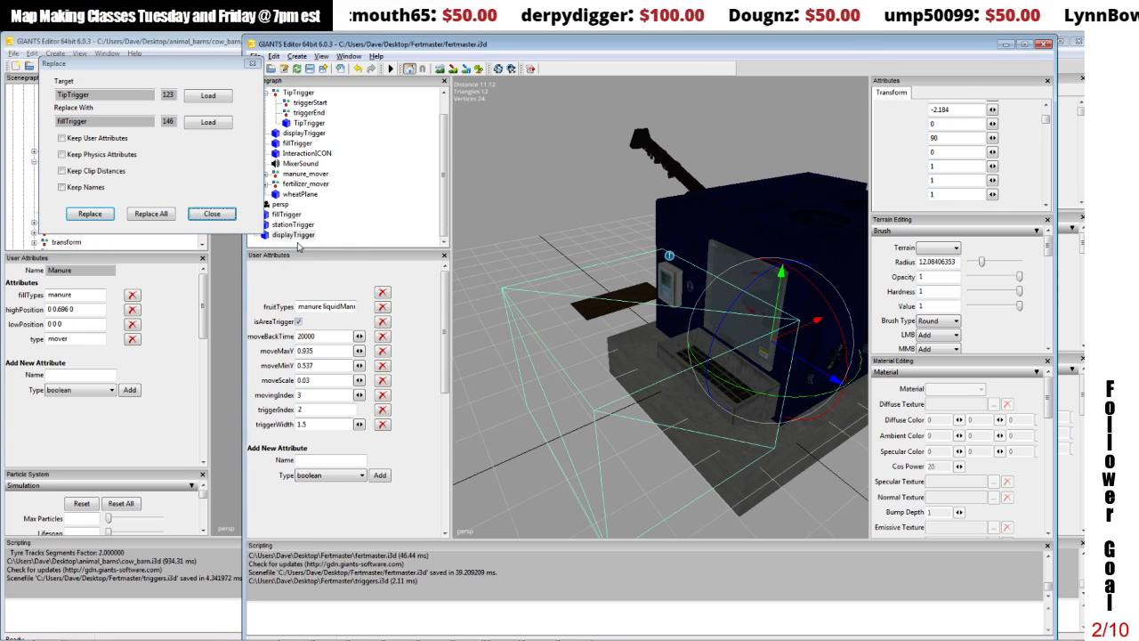
{"action": "left_click", "coordinate": [295, 235]}
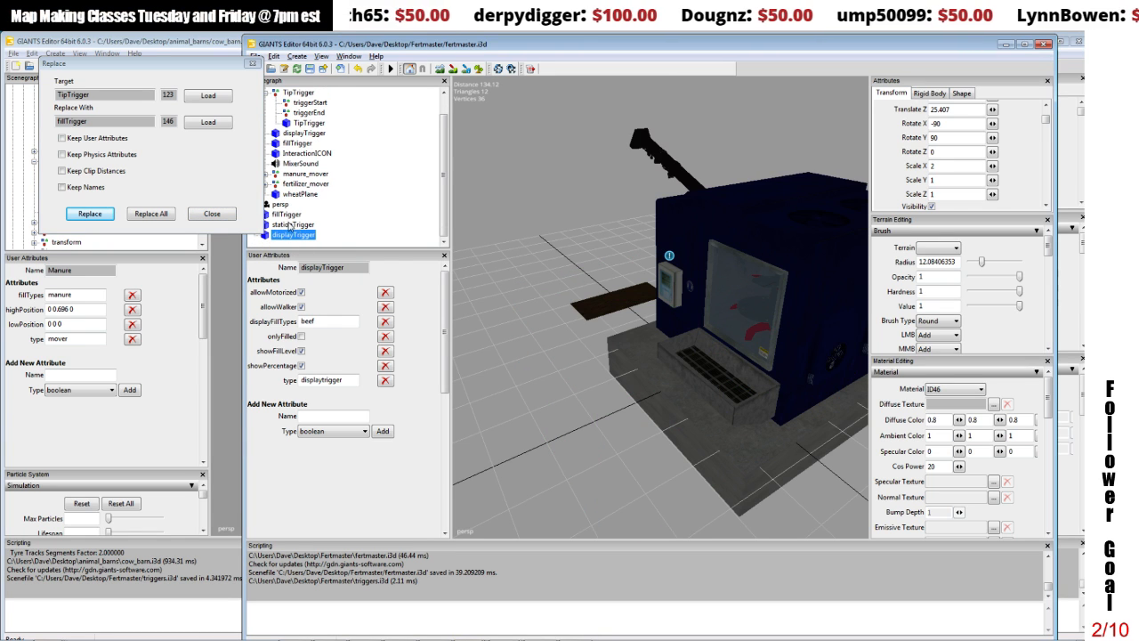
{"action": "left_click", "coordinate": [291, 225]}
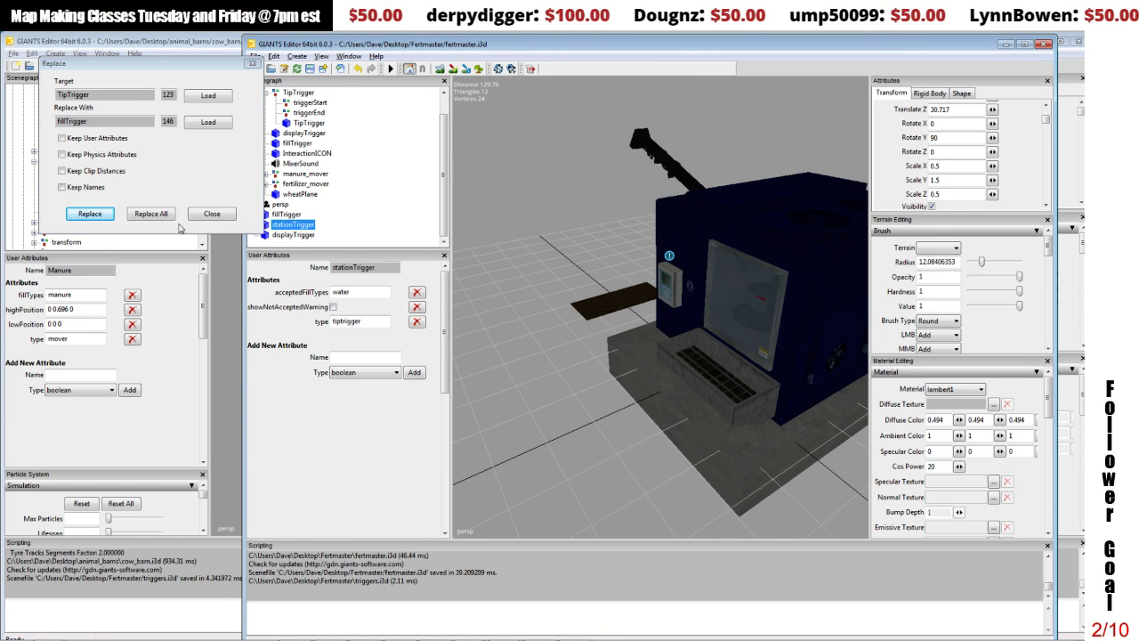
{"action": "left_click", "coordinate": [195, 123]}
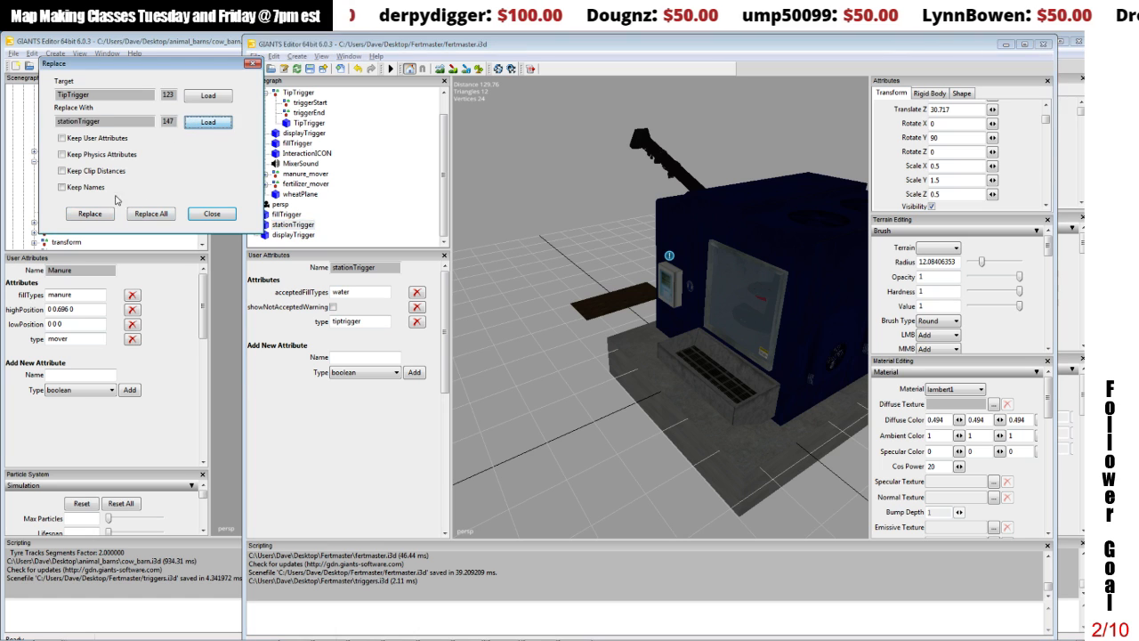
{"action": "left_click", "coordinate": [98, 215]}
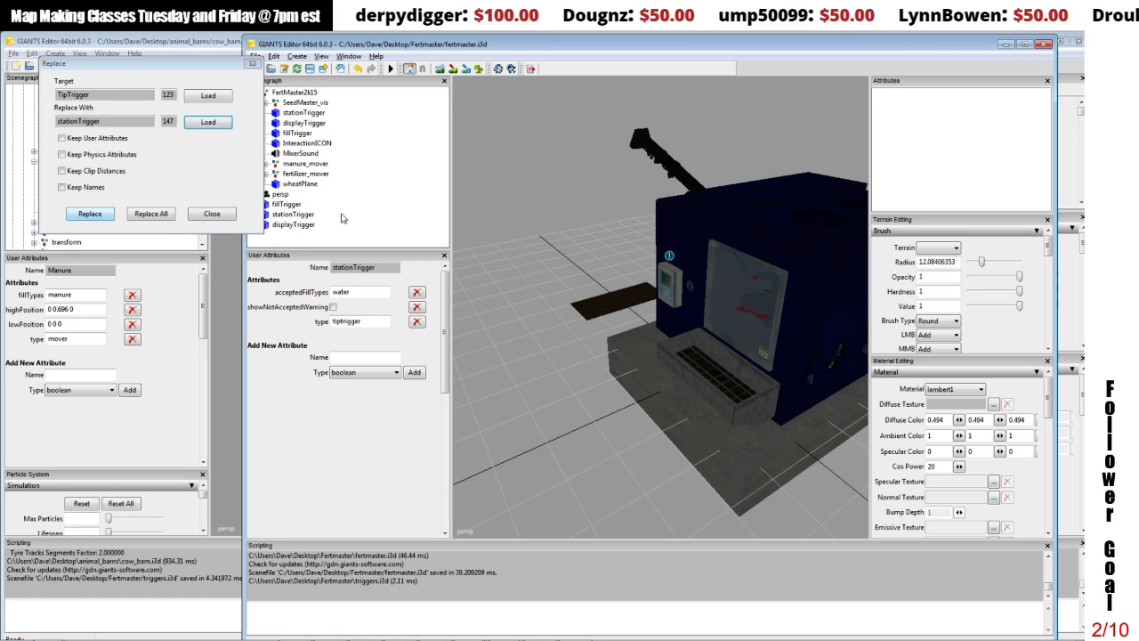
{"action": "left_click", "coordinate": [214, 214]}
Step: Delete the leftover imported fillTrigger, stationTrigger and displayTrigger outside the FertMaster2k15 group
{"action": "left_click", "coordinate": [290, 205]}
{"action": "left_click", "coordinate": [292, 224], "text": "shift"}
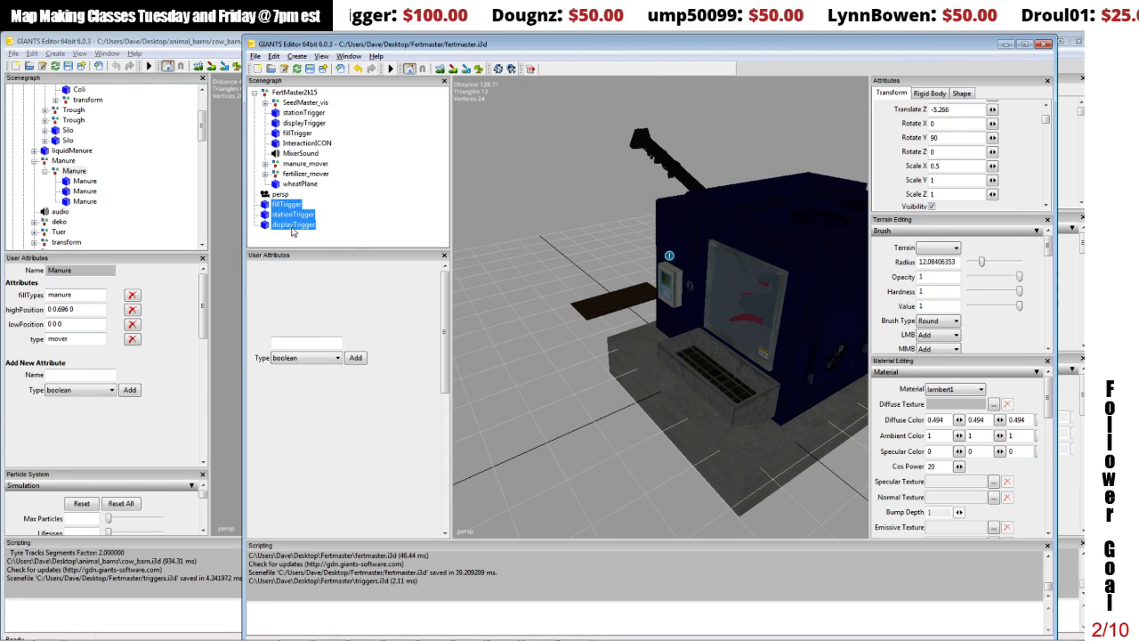
{"action": "key", "text": "Delete"}
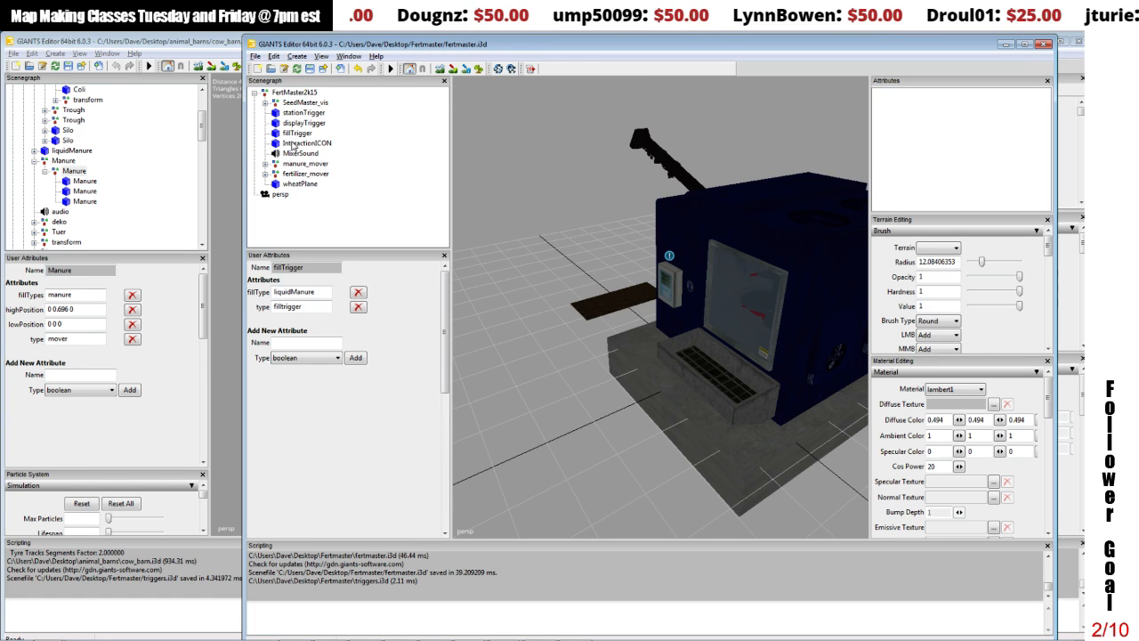
Step: Set the Scale X and Scale Z of the stationTrigger under FertMaster2k15 to 0.5
{"action": "left_click", "coordinate": [295, 113]}
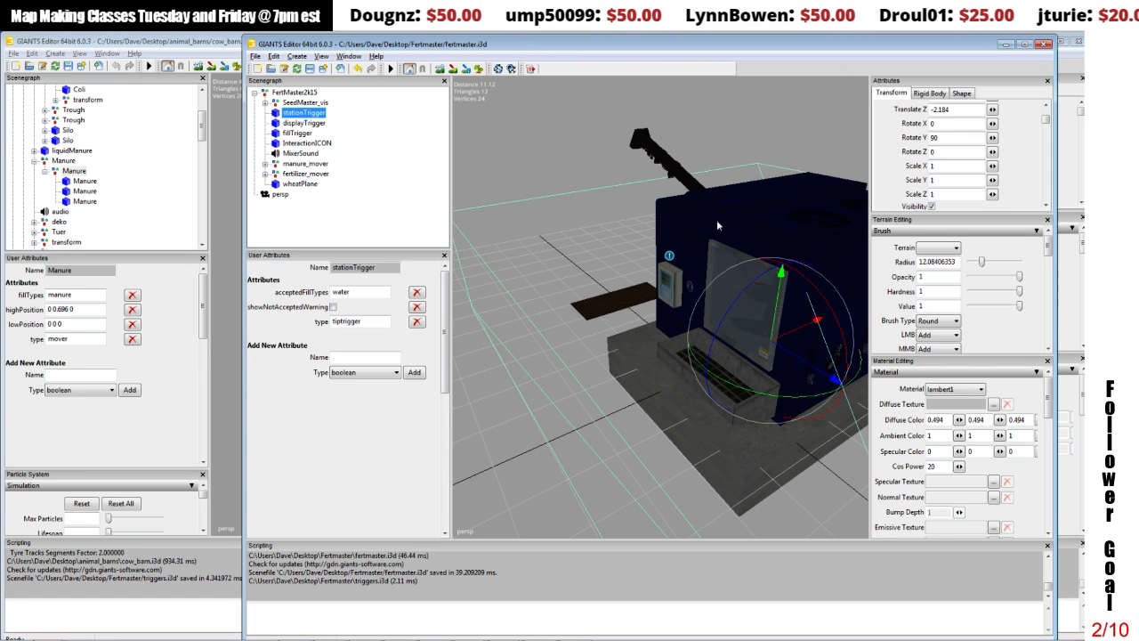
{"action": "scroll", "coordinate": [689, 218], "scroll_direction": "down", "scroll_amount": 5}
{"action": "scroll", "coordinate": [694, 230], "scroll_direction": "up", "scroll_amount": 3}
{"action": "left_click_drag", "start_coordinate": [698, 230], "coordinate": [704, 226], "text": "alt"}
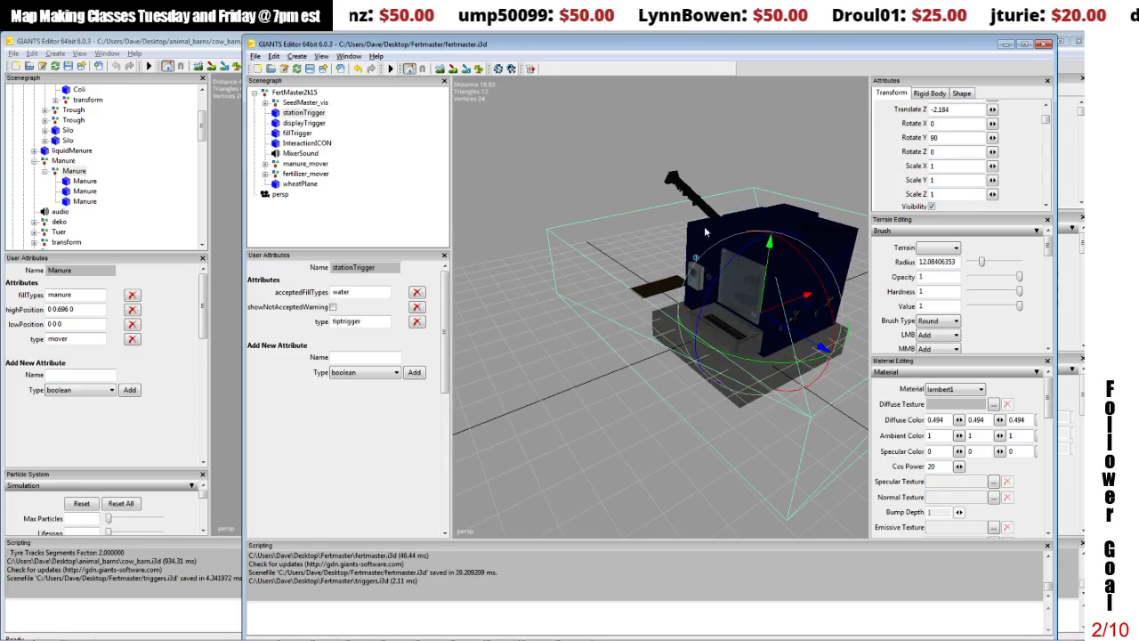
{"action": "left_click_drag", "start_coordinate": [782, 231], "coordinate": [756, 229], "text": "alt"}
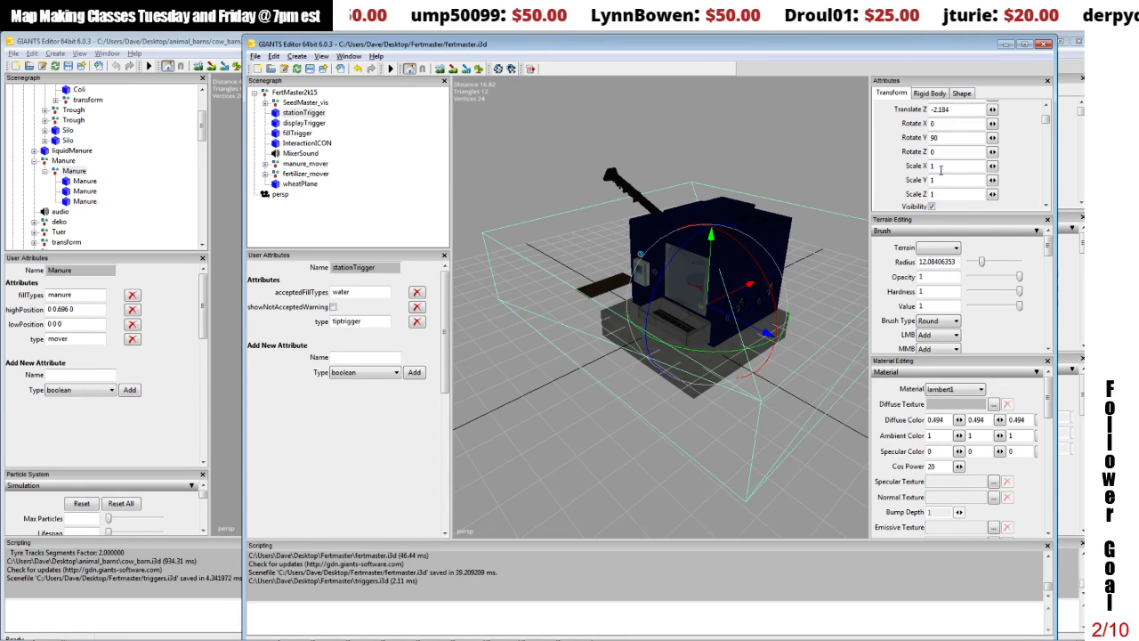
{"action": "left_click_drag", "start_coordinate": [940, 168], "coordinate": [878, 201]}
{"action": "type", "text": "5."}
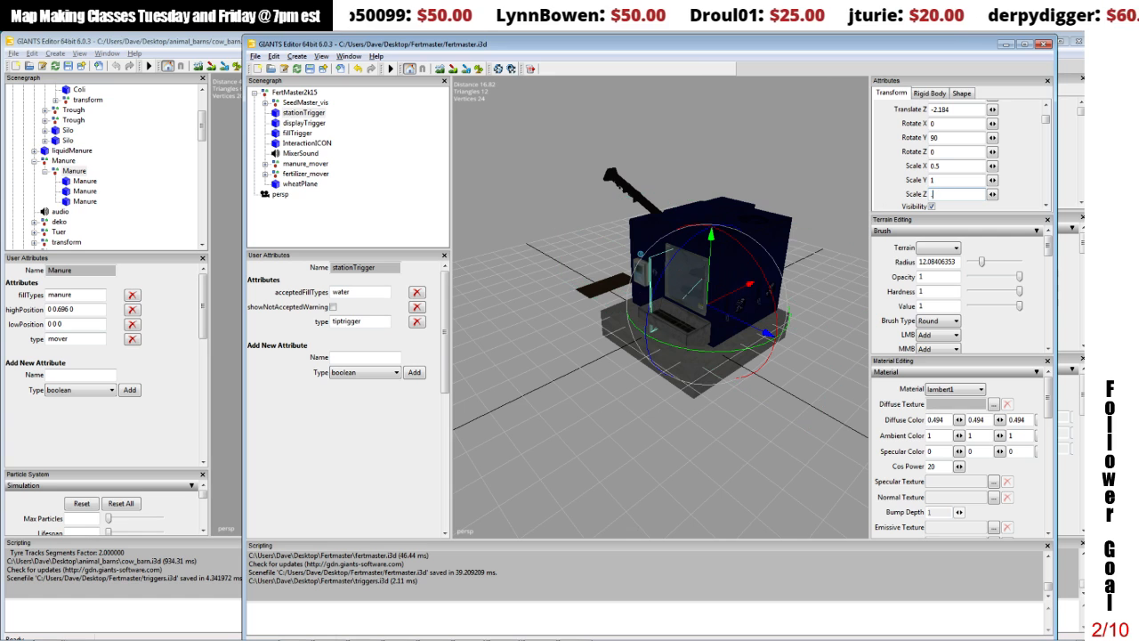
{"action": "type", "text": "5"}
Step: Move the stationTrigger in front of the machine around the intake grate, with Translate Z at about 1.41
{"action": "left_click_drag", "start_coordinate": [699, 296], "coordinate": [640, 308]}
{"action": "middle_click_drag", "start_coordinate": [639, 307], "coordinate": [707, 340]}
{"action": "left_click_drag", "start_coordinate": [706, 340], "coordinate": [719, 315], "text": "alt"}
{"action": "scroll", "coordinate": [757, 336], "scroll_direction": "up", "scroll_amount": 4}
{"action": "scroll", "coordinate": [745, 312], "scroll_direction": "down", "scroll_amount": 2}
{"action": "scroll", "coordinate": [746, 312], "scroll_direction": "up", "scroll_amount": 2}
{"action": "key", "text": "f"}
{"action": "scroll", "coordinate": [736, 316], "scroll_direction": "up", "scroll_amount": 1}
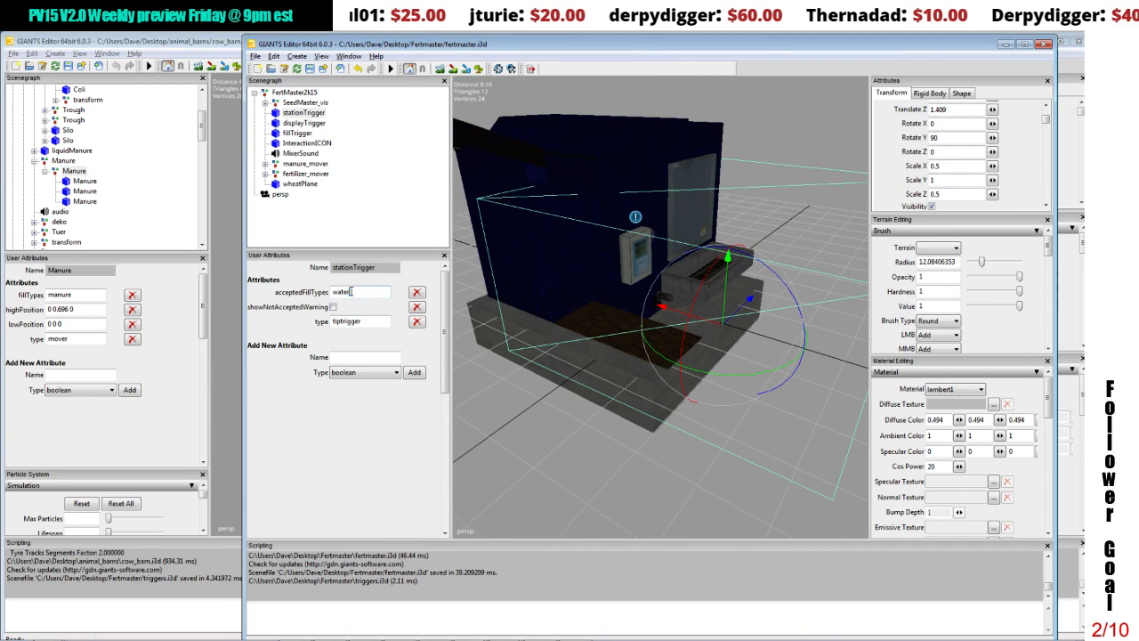
Step: Set the stationTrigger's acceptedFillTypes attribute to manure liquidManure compost
{"action": "left_click_drag", "start_coordinate": [354, 293], "coordinate": [308, 296]}
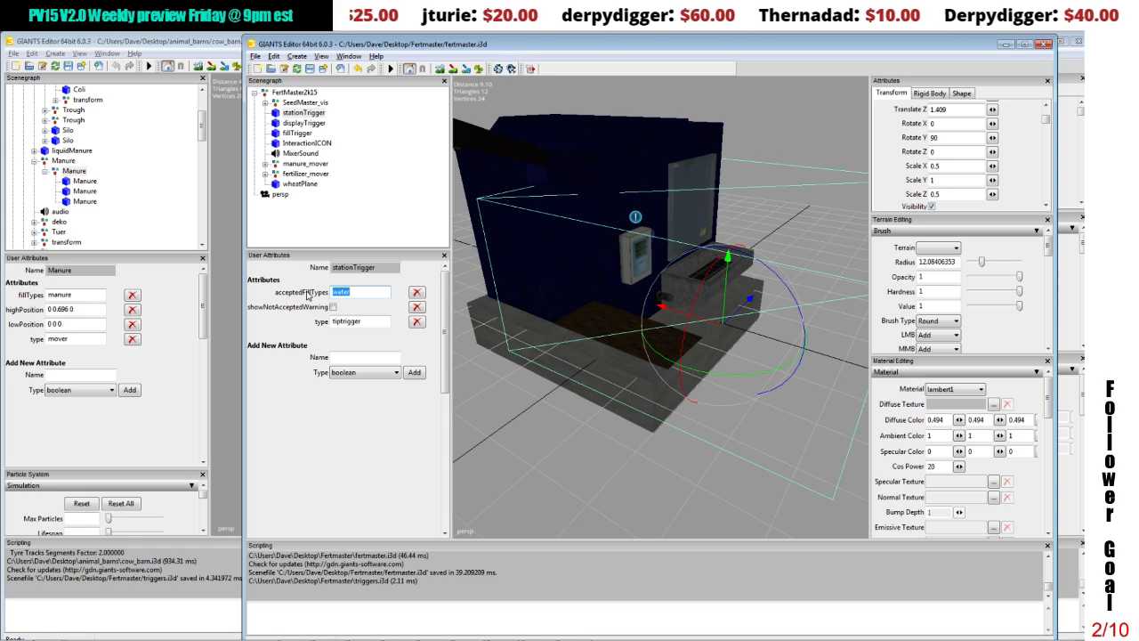
{"action": "type", "text": "manure"}
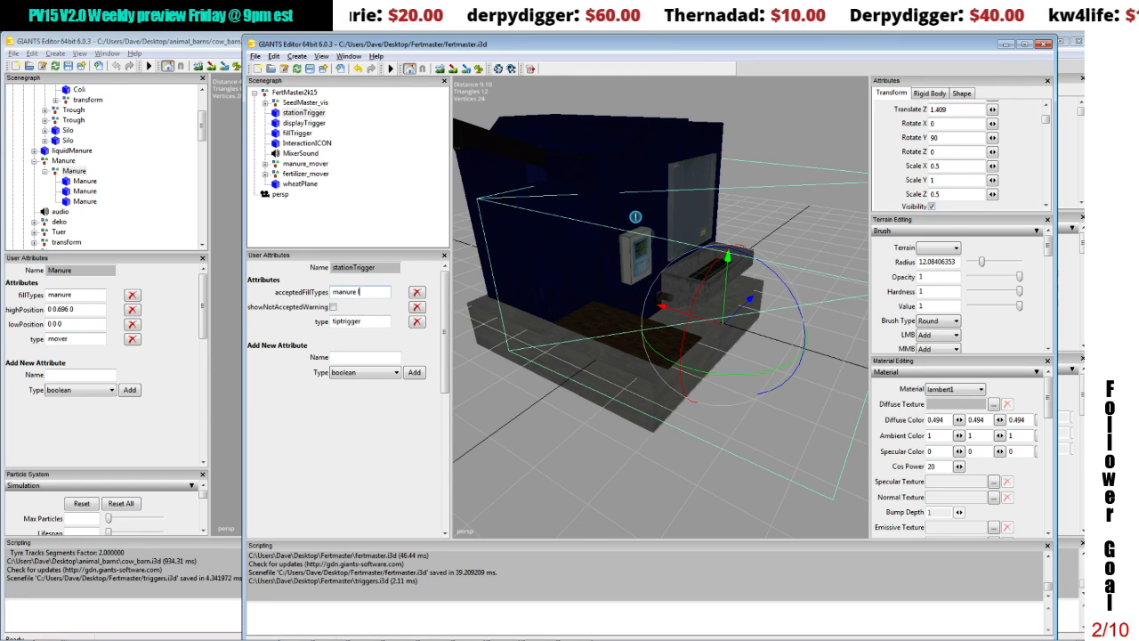
{"action": "type", "text": " liquid"}
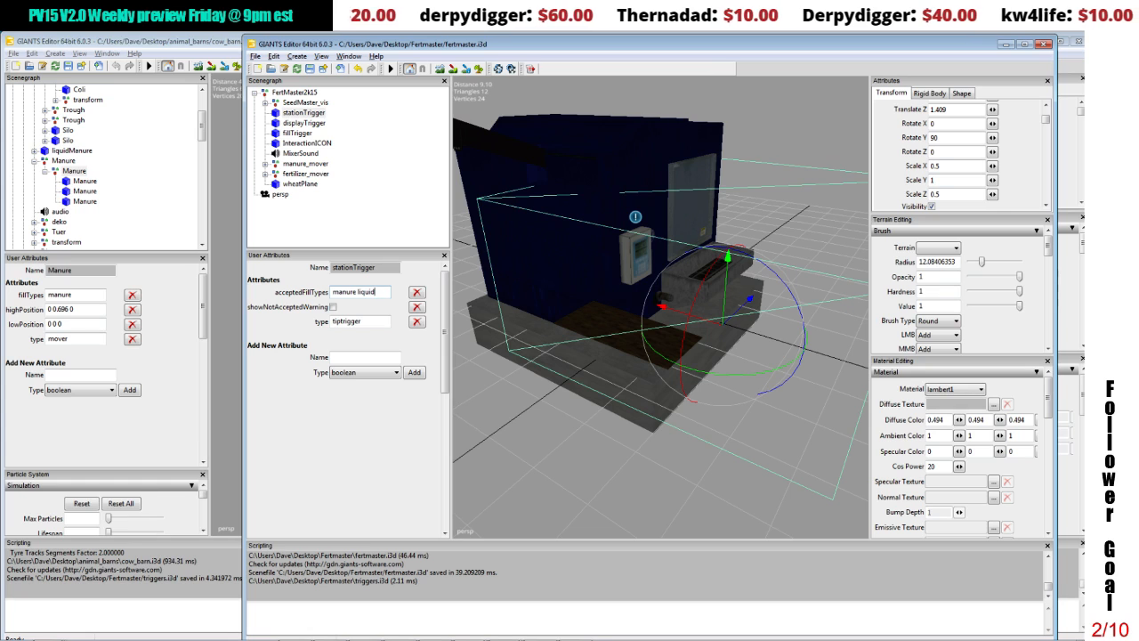
{"action": "type", "text": " manure"}
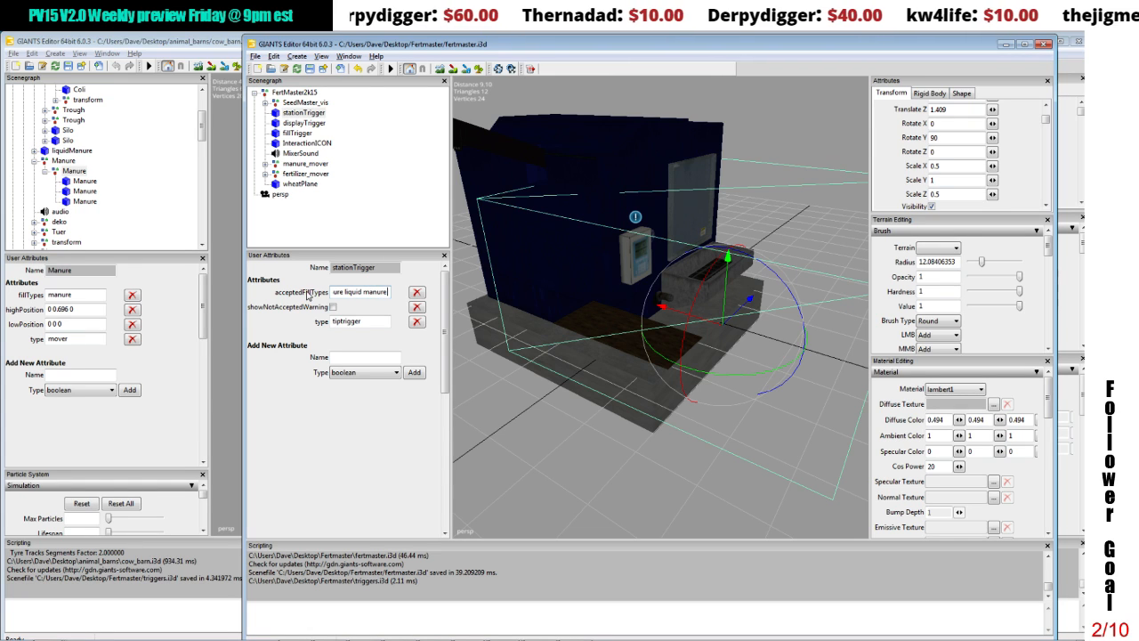
{"action": "key", "text": "BackSpace"}
{"action": "key", "text": "BackSpace"}
{"action": "key", "text": "BackSpace"}
{"action": "key", "text": "BackSpace"}
{"action": "key", "text": "BackSpace"}
{"action": "key", "text": "BackSpace"}
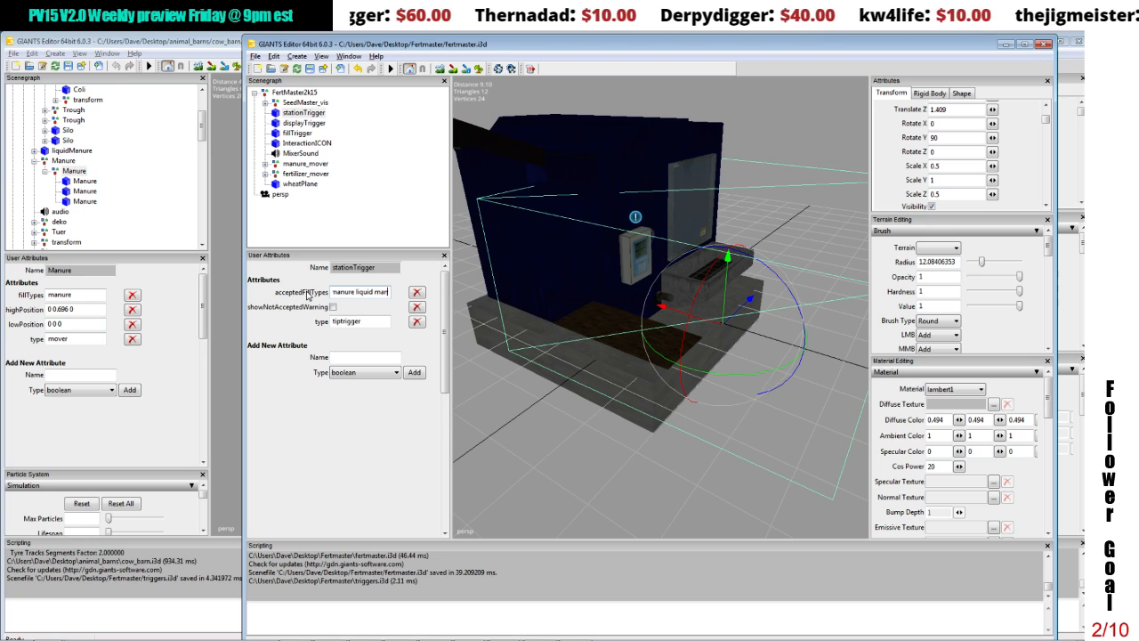
{"action": "type", "text": "Man"}
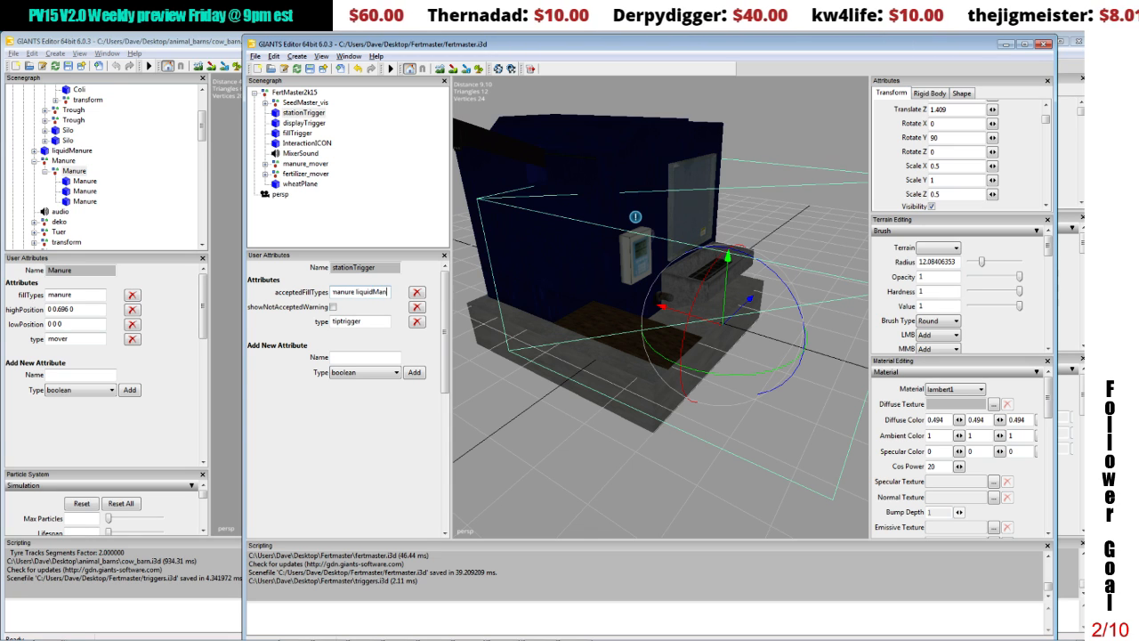
{"action": "type", "text": "ure compost"}
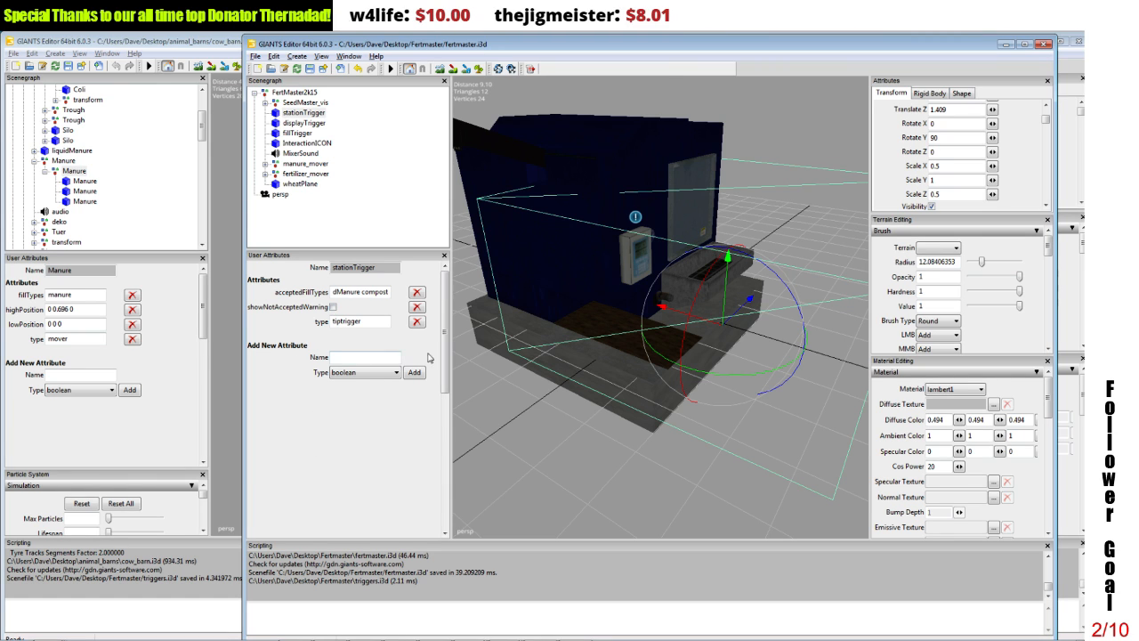
Step: Nudge the stationTrigger at the machine's intake side to a Translate Z of about 1.35
{"action": "scroll", "coordinate": [583, 307], "scroll_direction": "down", "scroll_amount": 5}
{"action": "middle_click_drag", "start_coordinate": [581, 312], "coordinate": [591, 345], "text": "alt"}
{"action": "left_click_drag", "start_coordinate": [687, 349], "coordinate": [697, 325]}
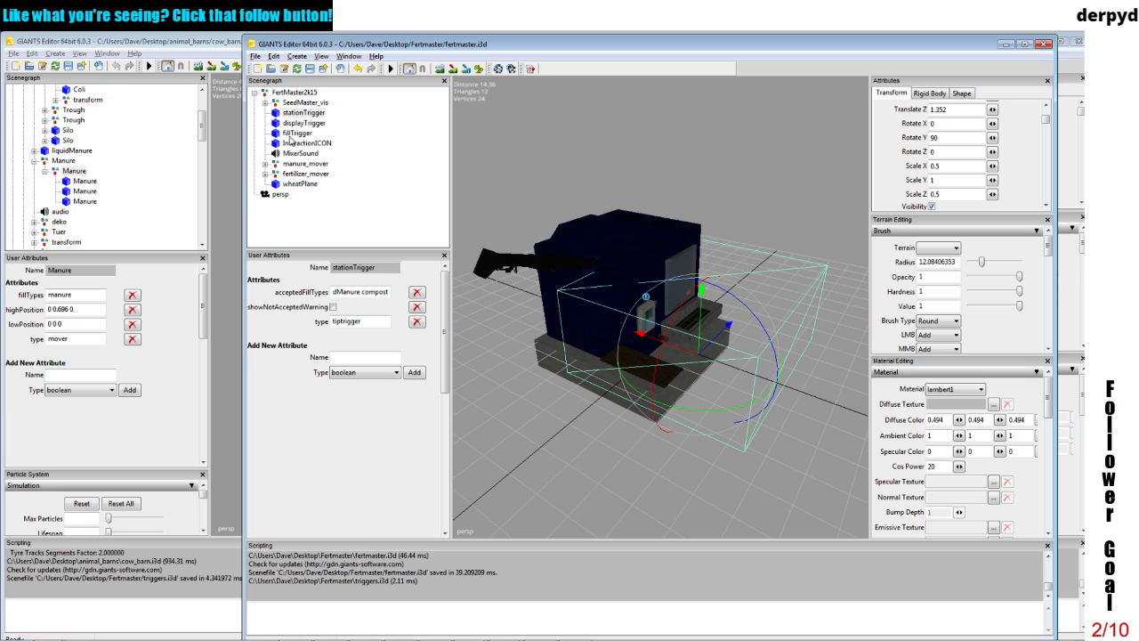
Step: Append 200000 holding to the capacities attribute of FertMaster2k15
{"action": "left_click", "coordinate": [294, 93]}
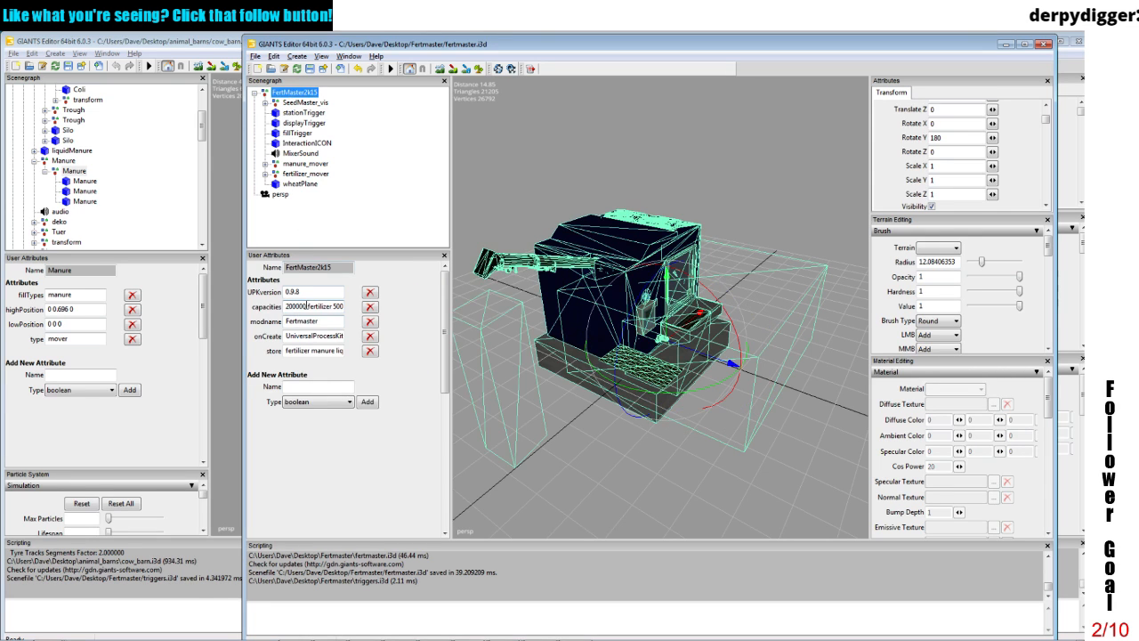
{"action": "left_click_drag", "start_coordinate": [307, 306], "coordinate": [348, 311]}
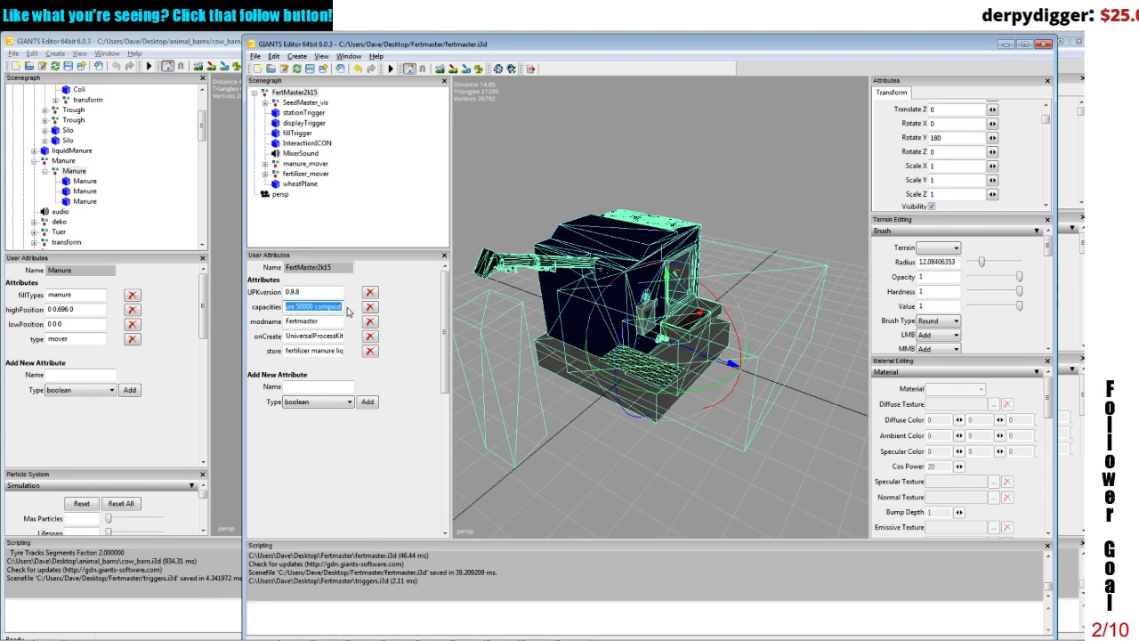
{"action": "left_click", "coordinate": [341, 307]}
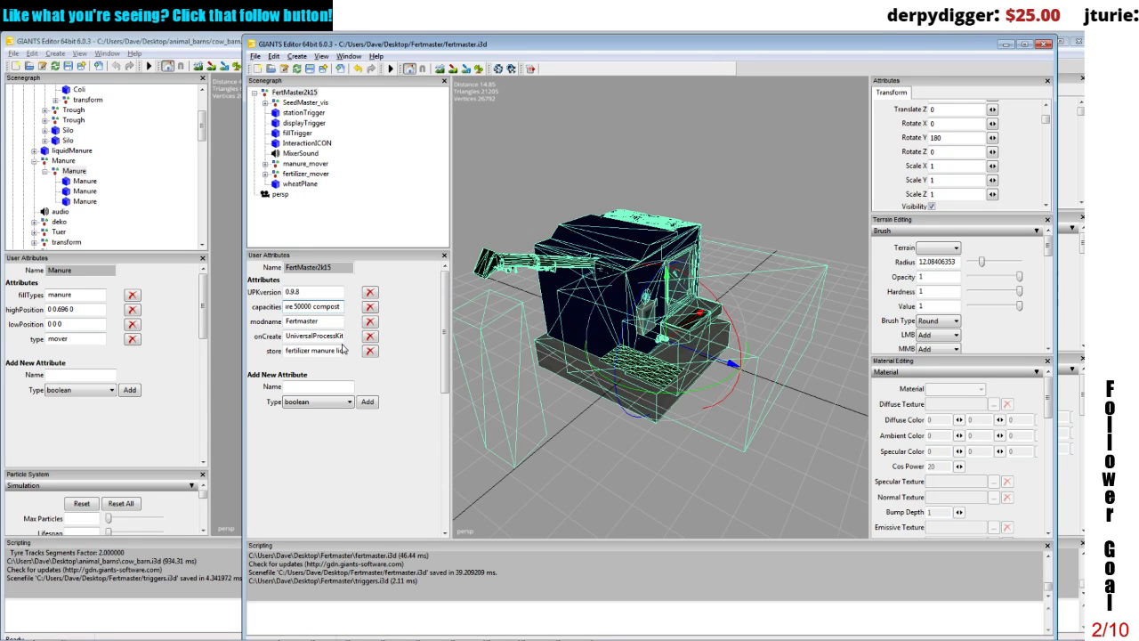
{"action": "type", "text": "2000"}
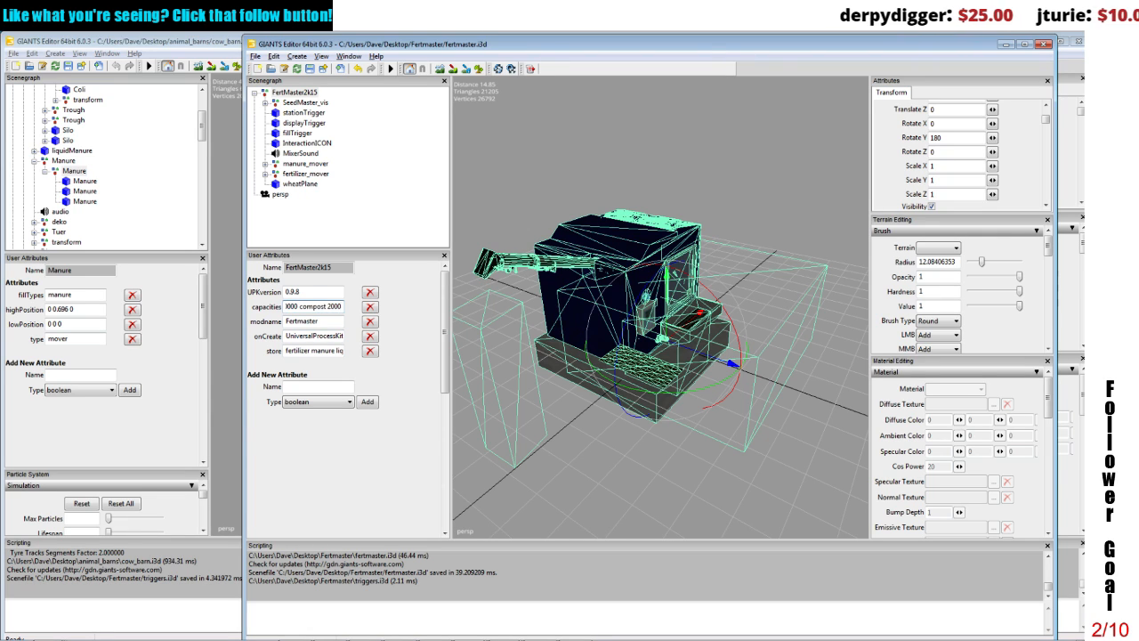
{"action": "type", "text": "00"}
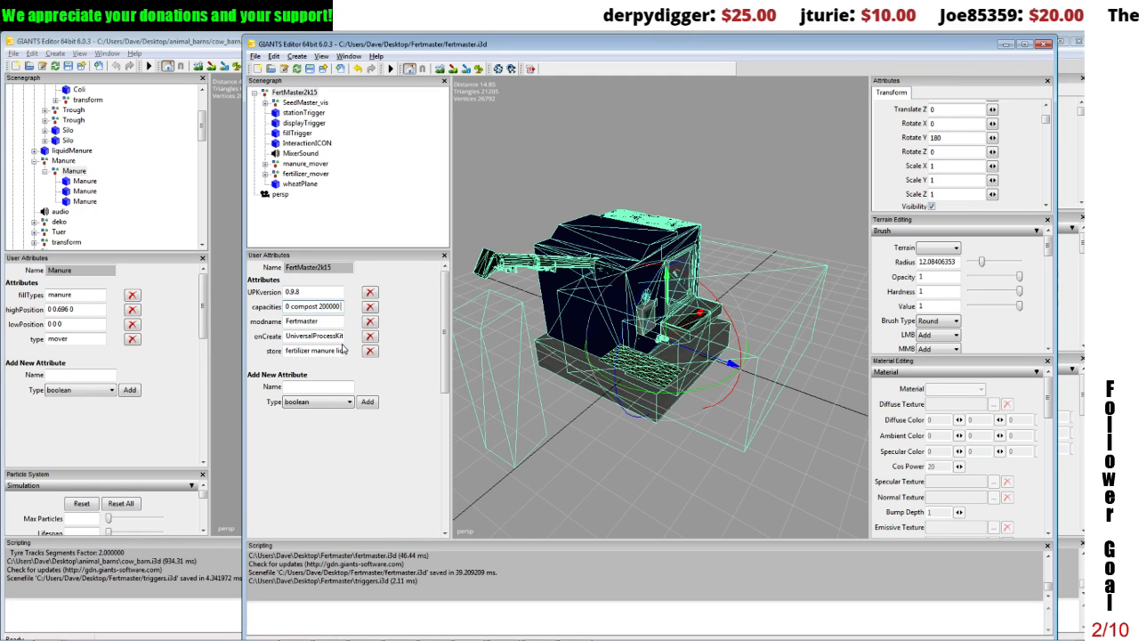
{"action": "type", "text": "fert"}
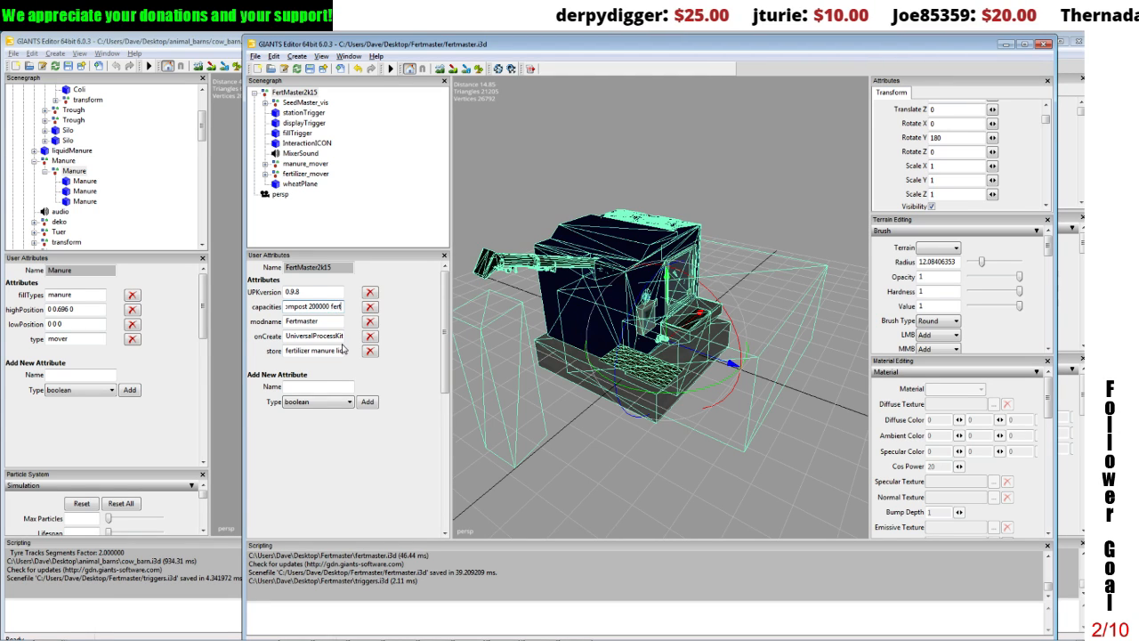
{"action": "key", "text": "BackSpace"}
{"action": "key", "text": "BackSpace"}
{"action": "key", "text": "BackSpace"}
{"action": "key", "text": "BackSpace"}
{"action": "key", "text": "BackSpace"}
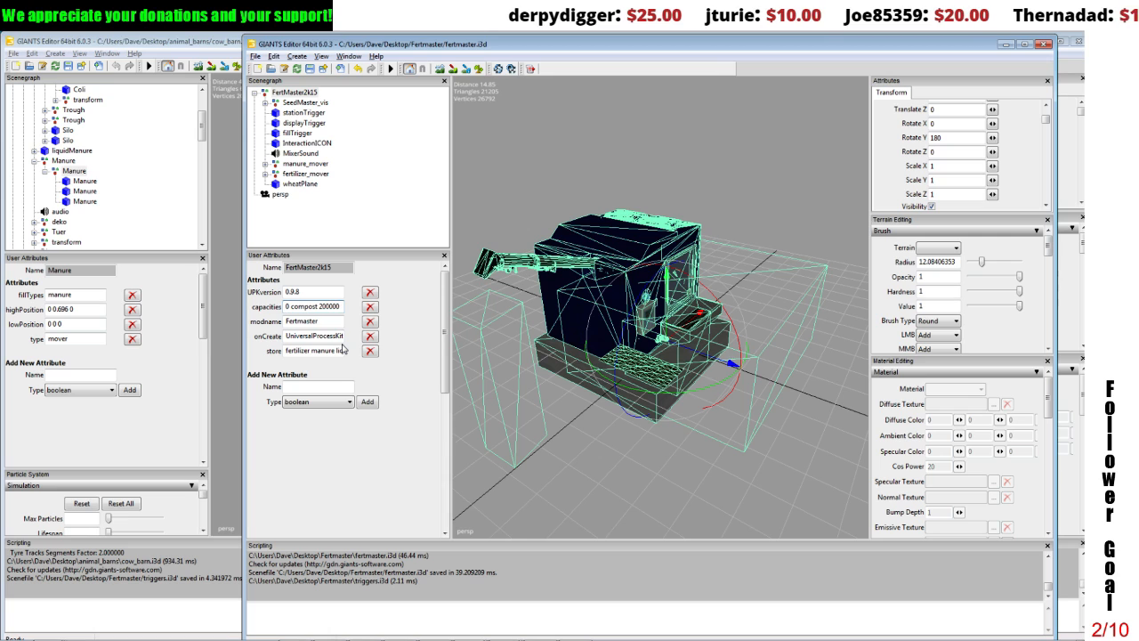
{"action": "type", "text": "holding"}
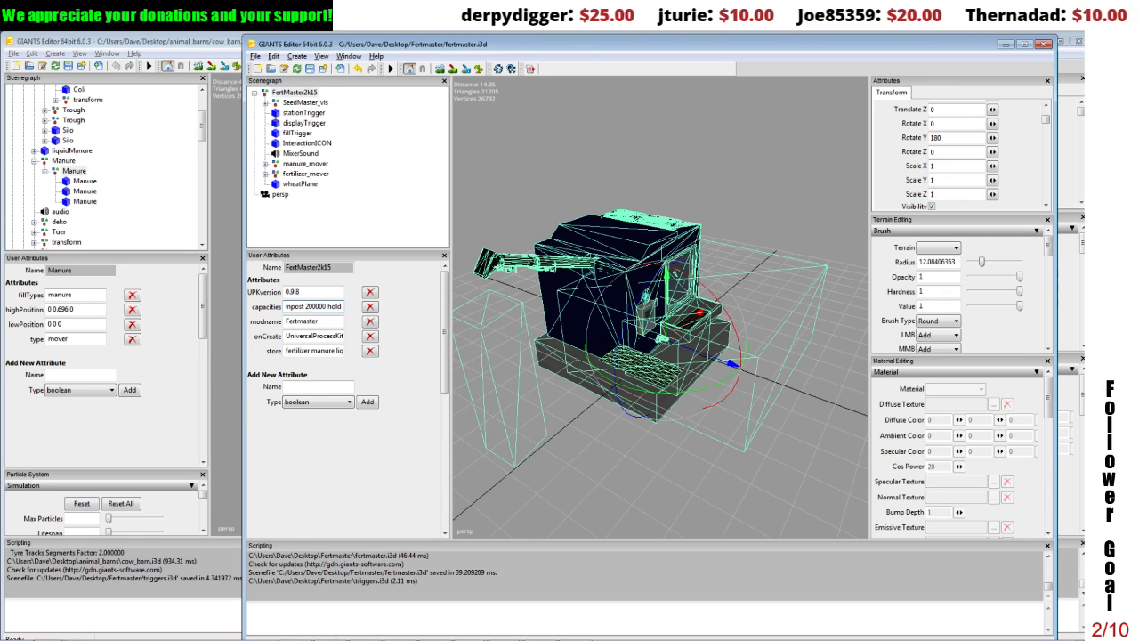
Step: Append holding to the store attribute of FertMaster2k15
{"action": "left_click_drag", "start_coordinate": [336, 351], "coordinate": [348, 355]}
{"action": "left_click", "coordinate": [342, 351]}
{"action": "type", "text": "hold"}
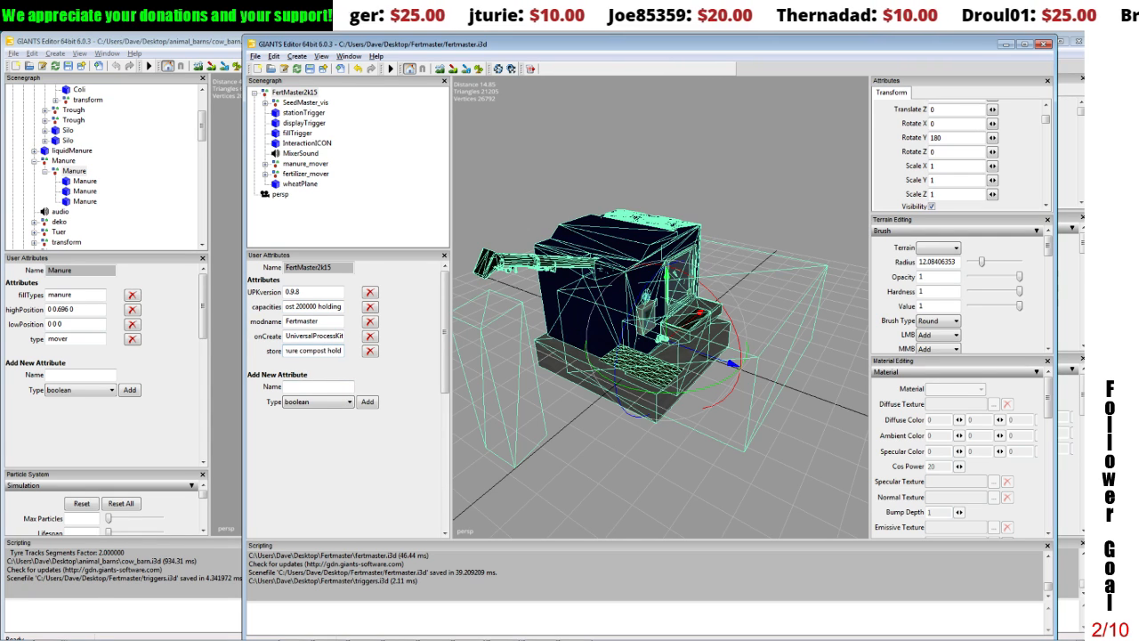
{"action": "type", "text": "i"}
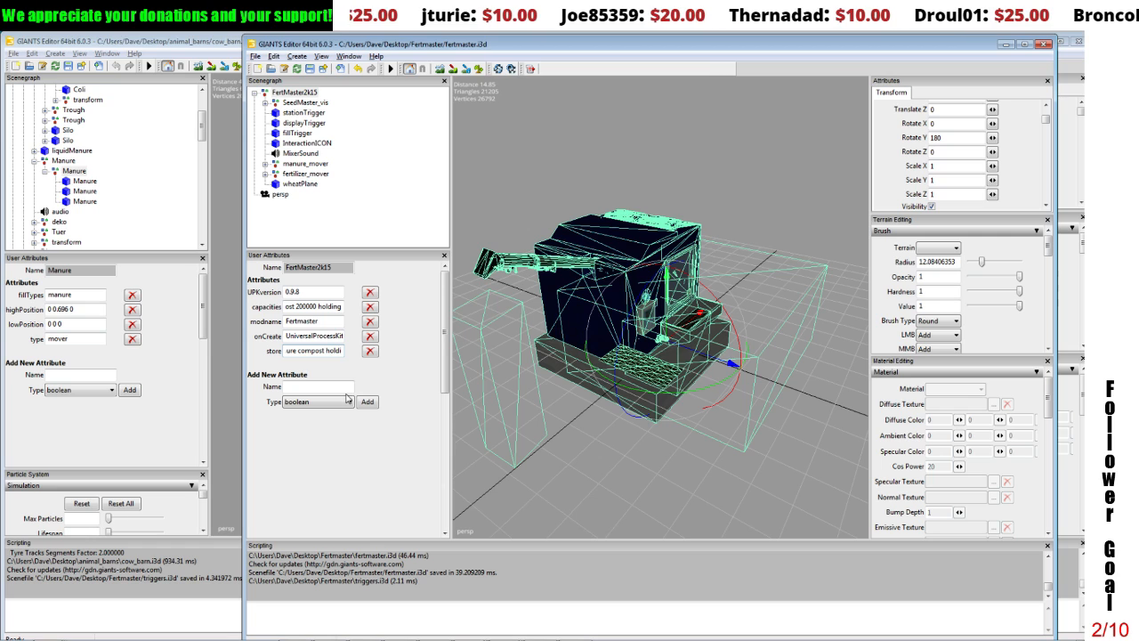
{"action": "type", "text": "ng"}
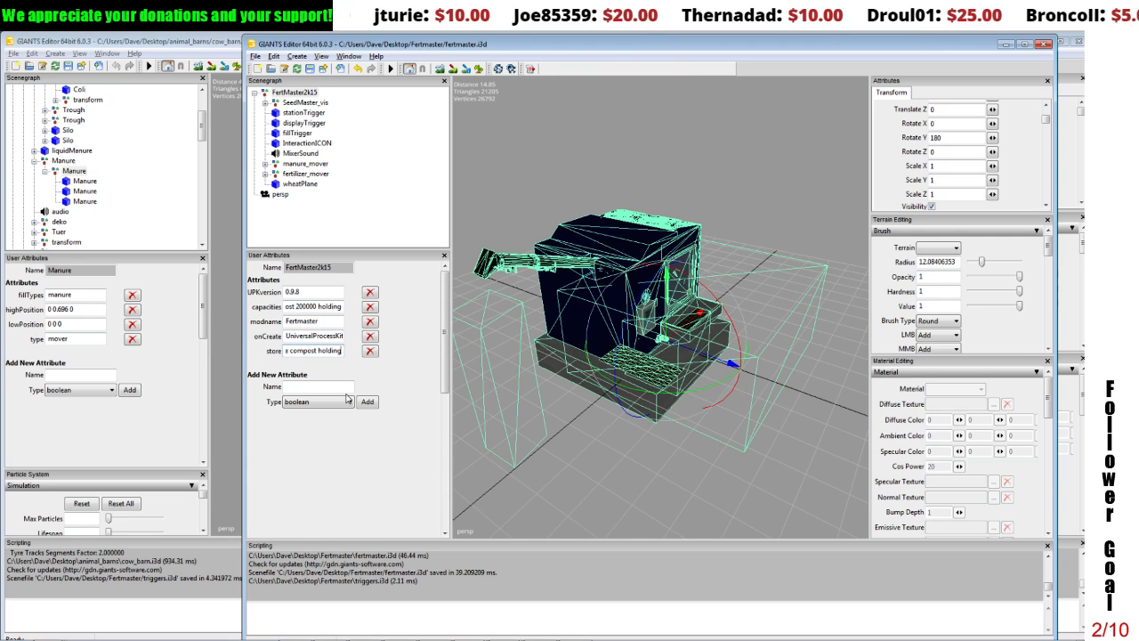
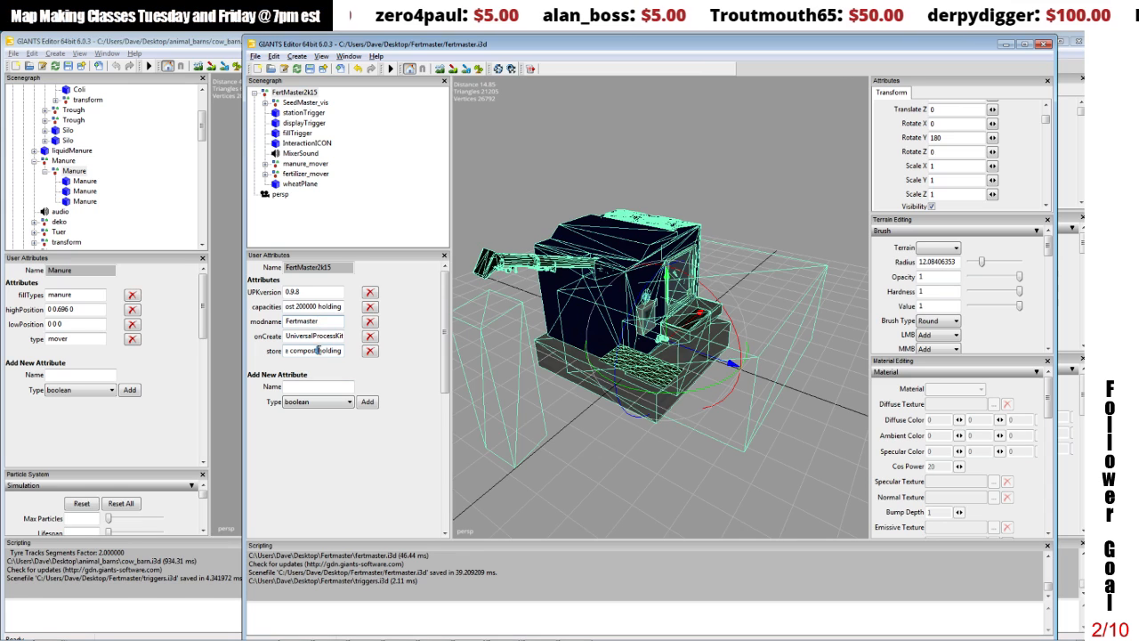
Step: Set the fillTypes attribute of InnerPlane_manure under manure_mover to holding
{"action": "left_click_drag", "start_coordinate": [316, 351], "coordinate": [348, 348]}
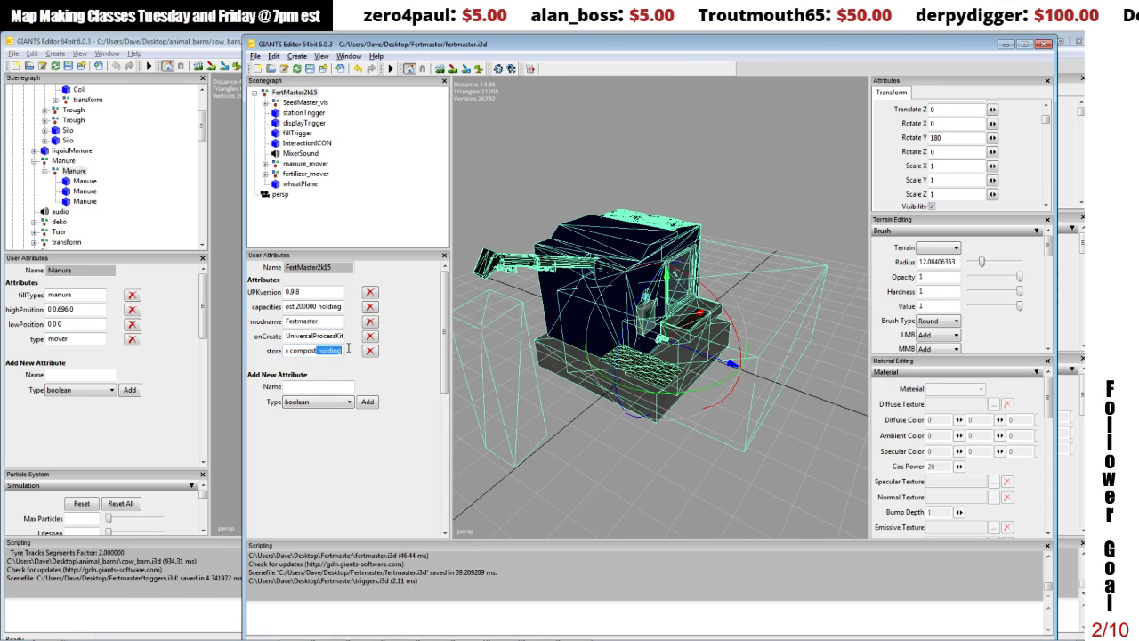
{"action": "left_click", "coordinate": [278, 166]}
{"action": "left_click", "coordinate": [265, 165]}
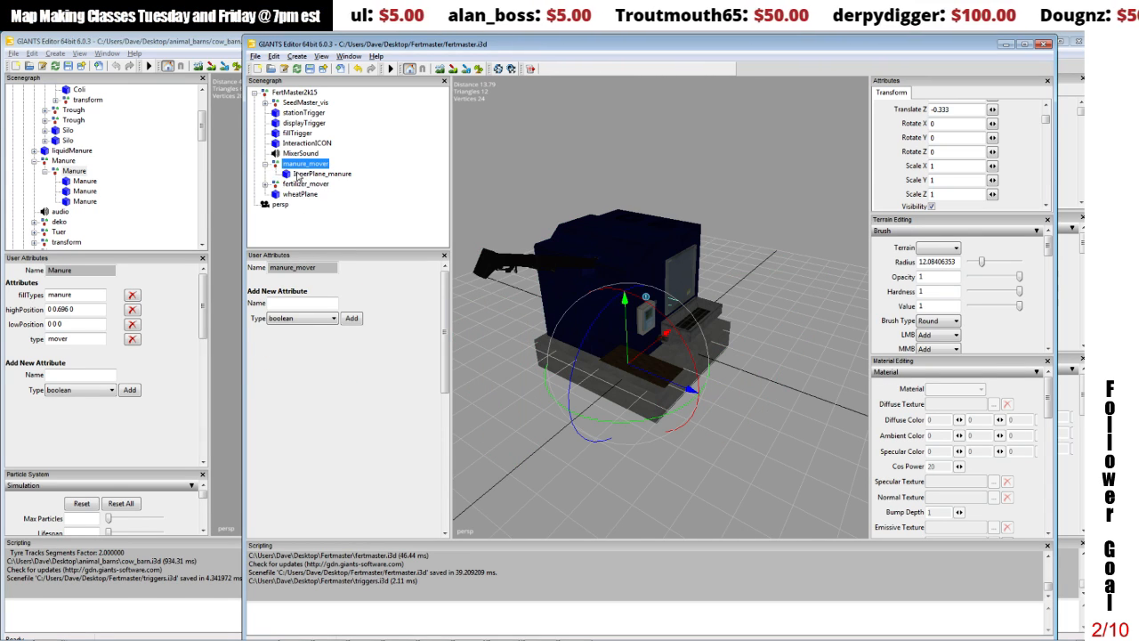
{"action": "left_click", "coordinate": [266, 164]}
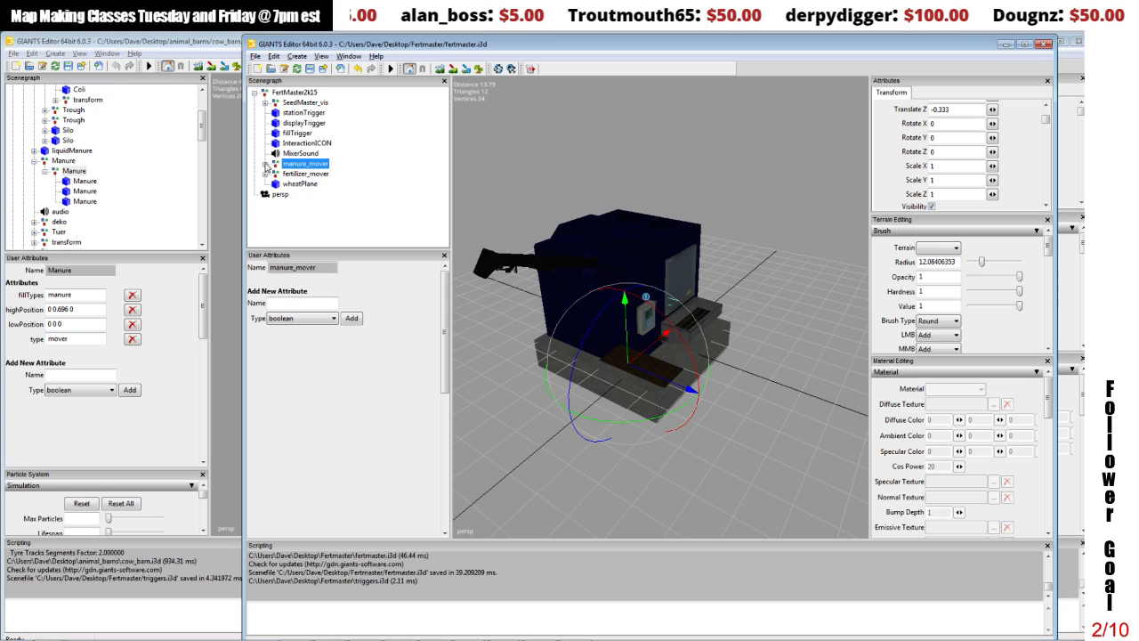
{"action": "left_click", "coordinate": [265, 165]}
{"action": "left_click", "coordinate": [300, 175]}
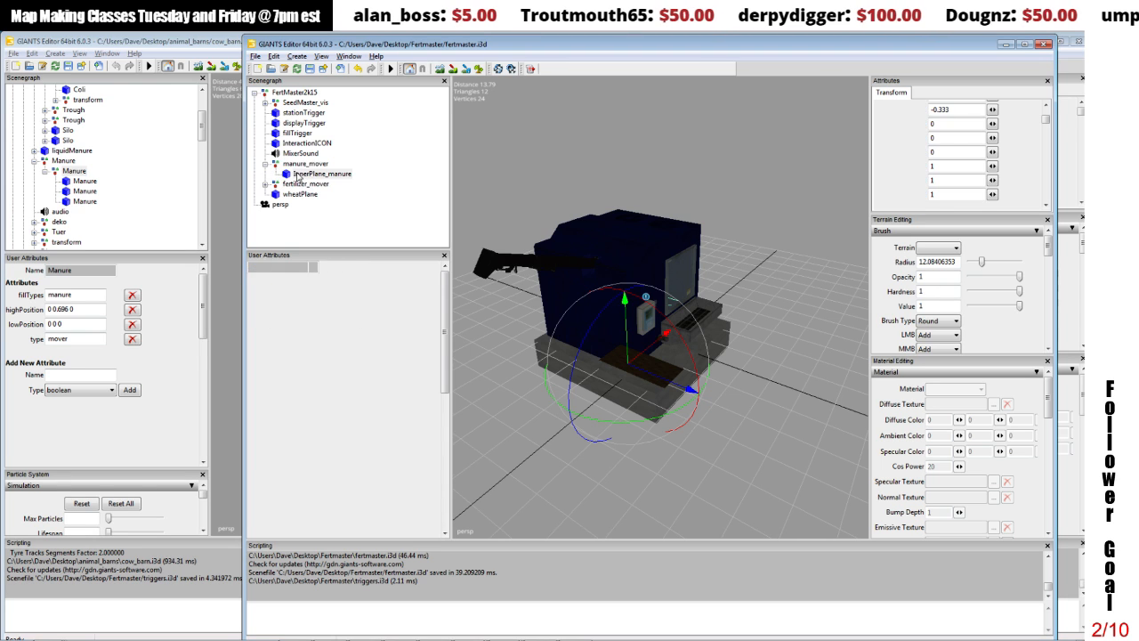
{"action": "left_click_drag", "start_coordinate": [318, 293], "coordinate": [256, 294]}
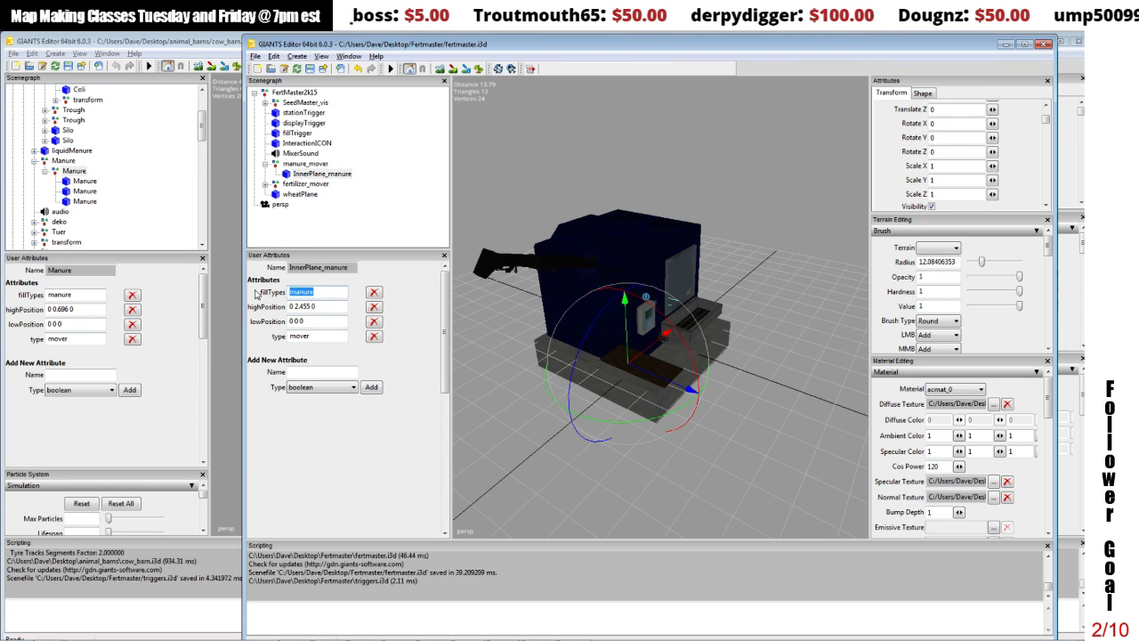
{"action": "type", "text": "holding"}
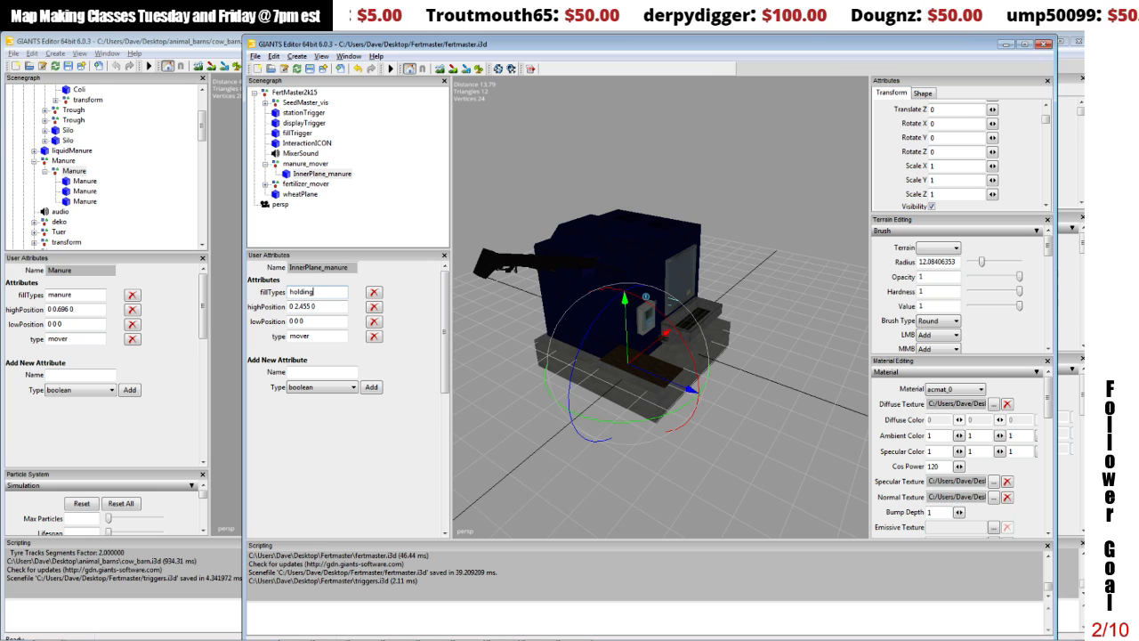
{"action": "left_click", "coordinate": [307, 320]}
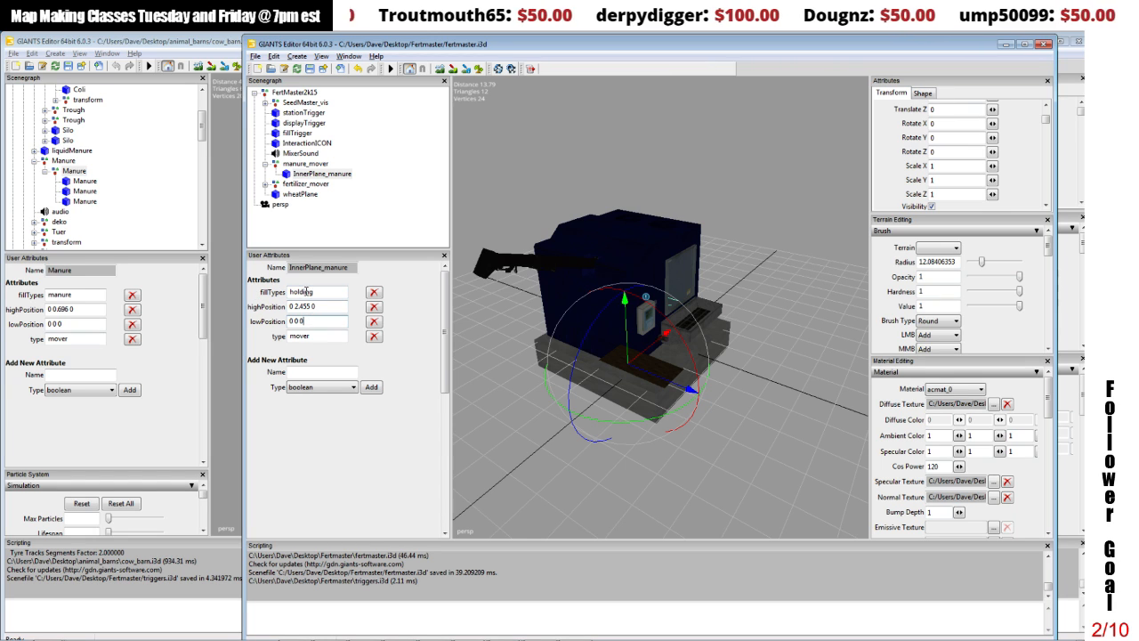
{"action": "left_click", "coordinate": [292, 163]}
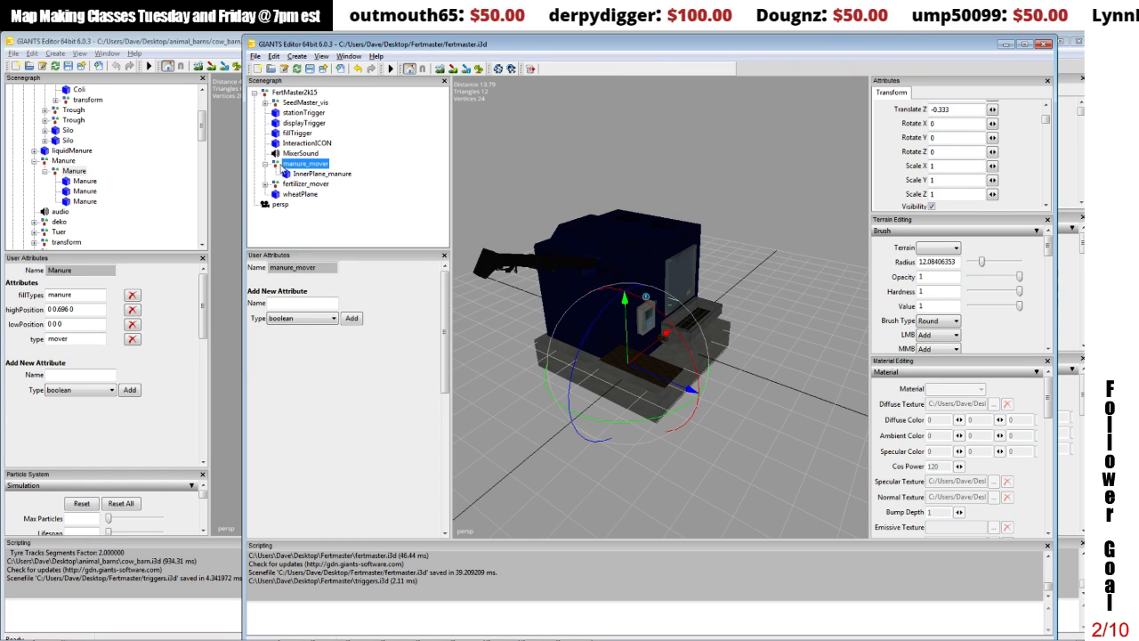
{"action": "left_click", "coordinate": [264, 165]}
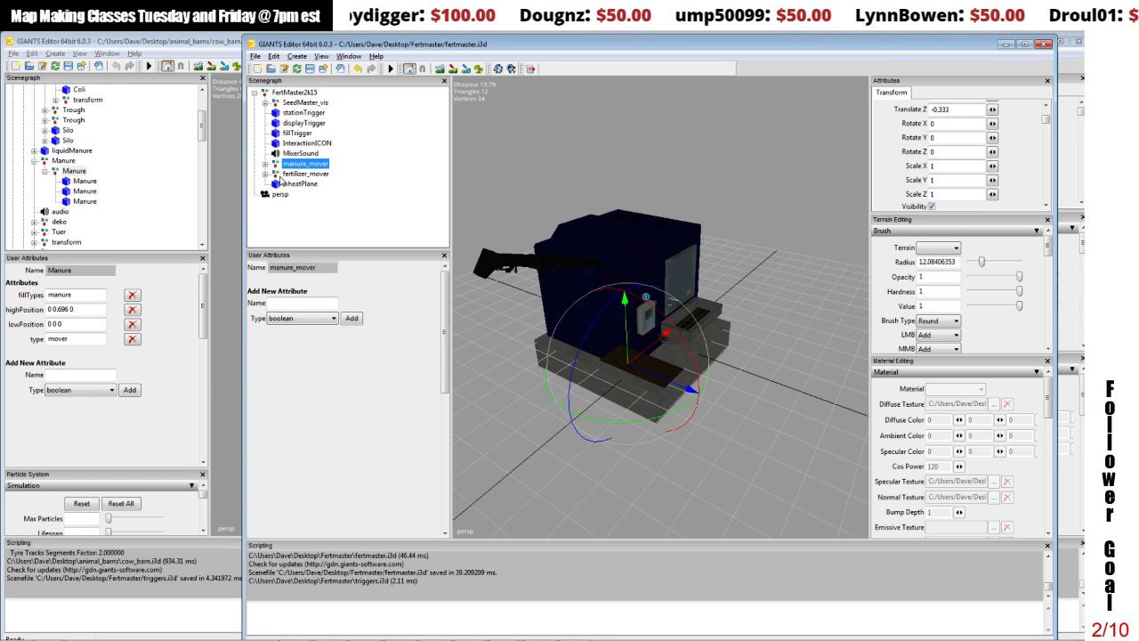
Step: Create a transform group and paste a copy of it inside FertMaster2k15
{"action": "left_click", "coordinate": [278, 92]}
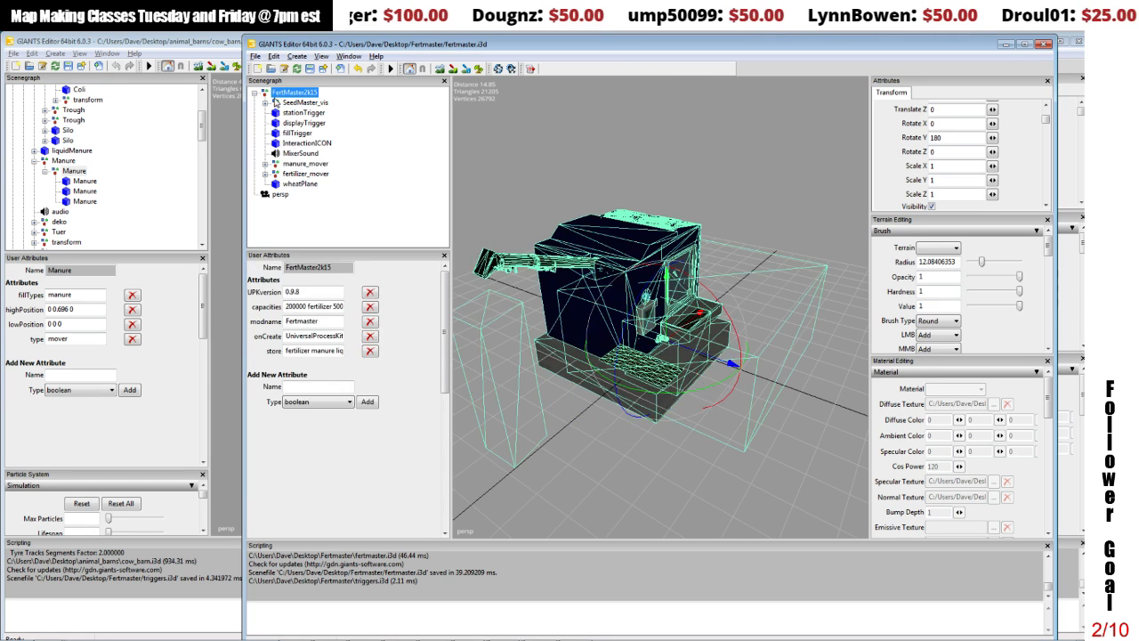
{"action": "left_click", "coordinate": [297, 59]}
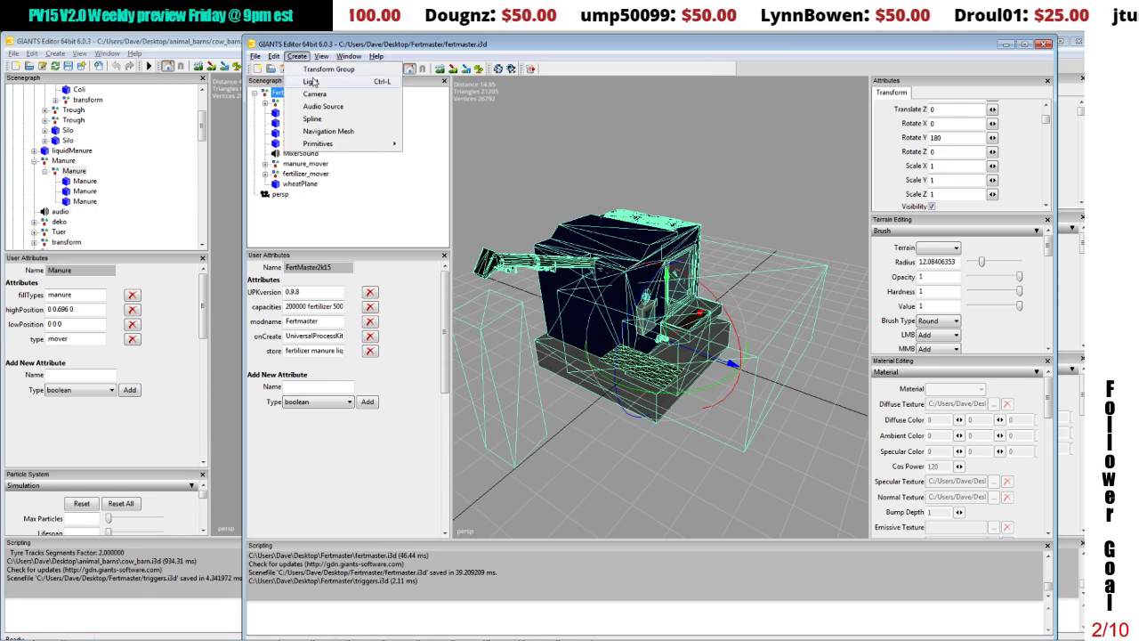
{"action": "left_click", "coordinate": [306, 76]}
{"action": "left_click", "coordinate": [287, 204]}
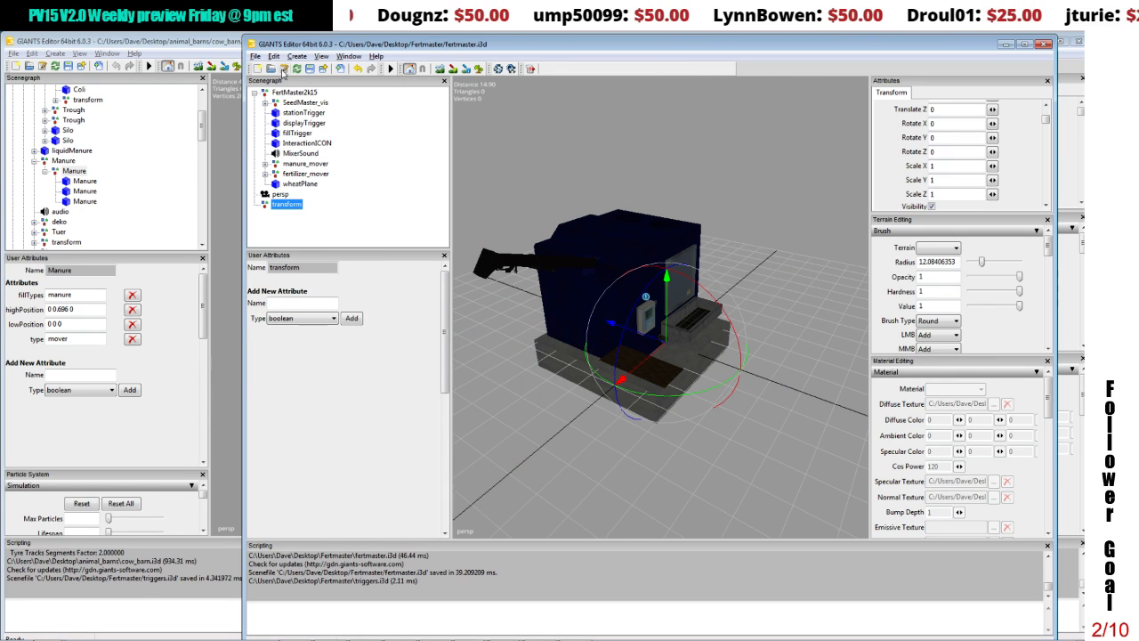
{"action": "left_click", "coordinate": [274, 56]}
{"action": "left_click", "coordinate": [291, 136]}
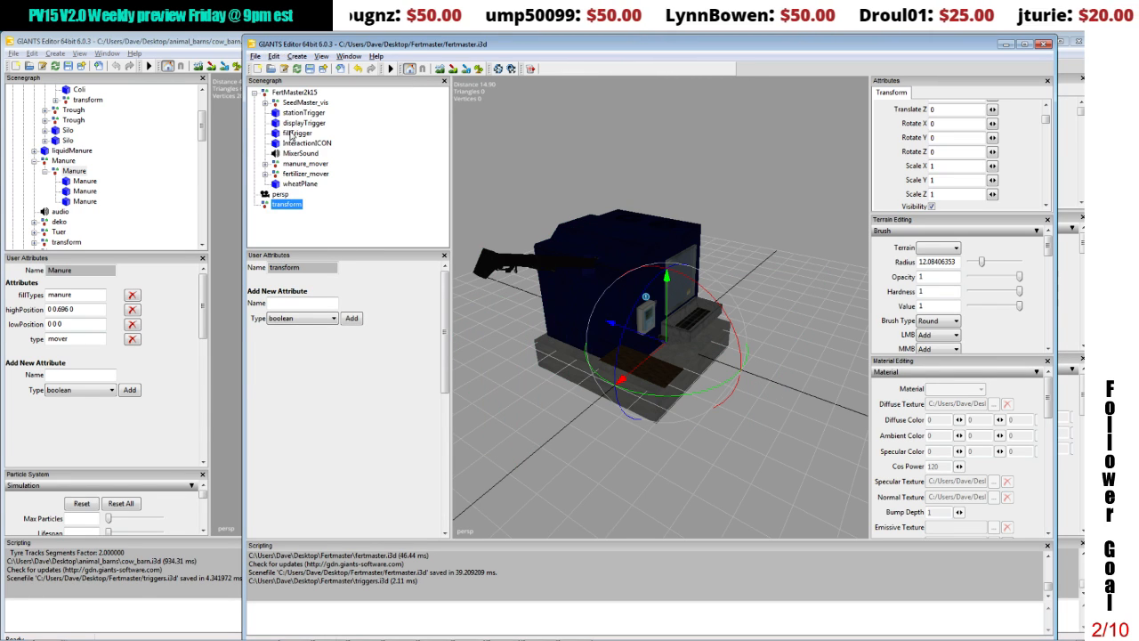
{"action": "left_click", "coordinate": [293, 92]}
{"action": "left_click", "coordinate": [274, 56]}
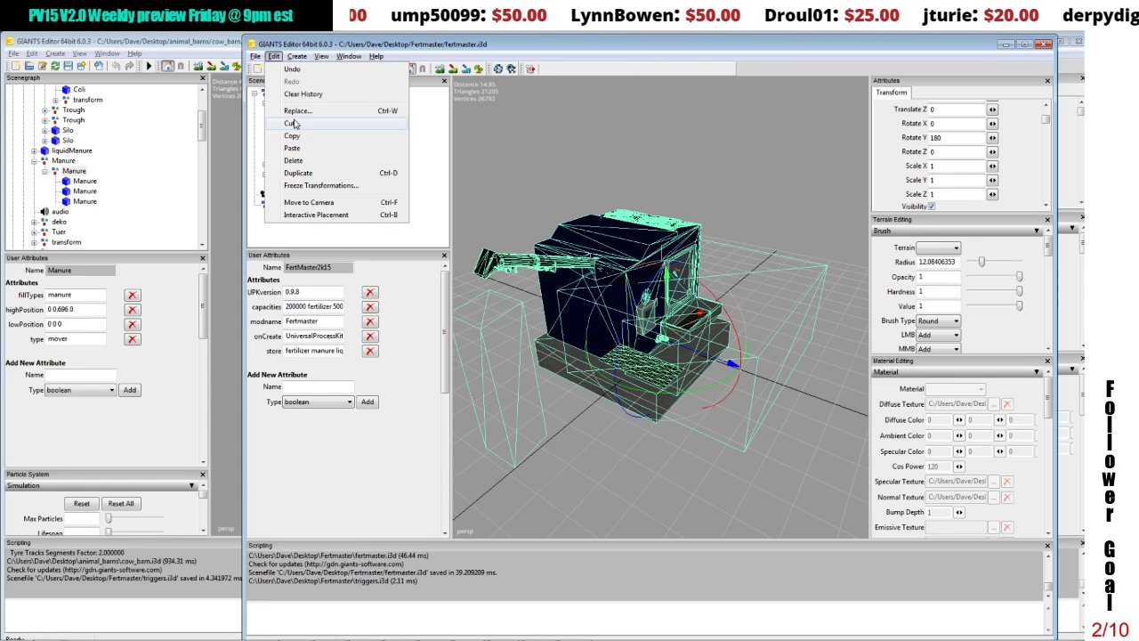
{"action": "left_click", "coordinate": [292, 147]}
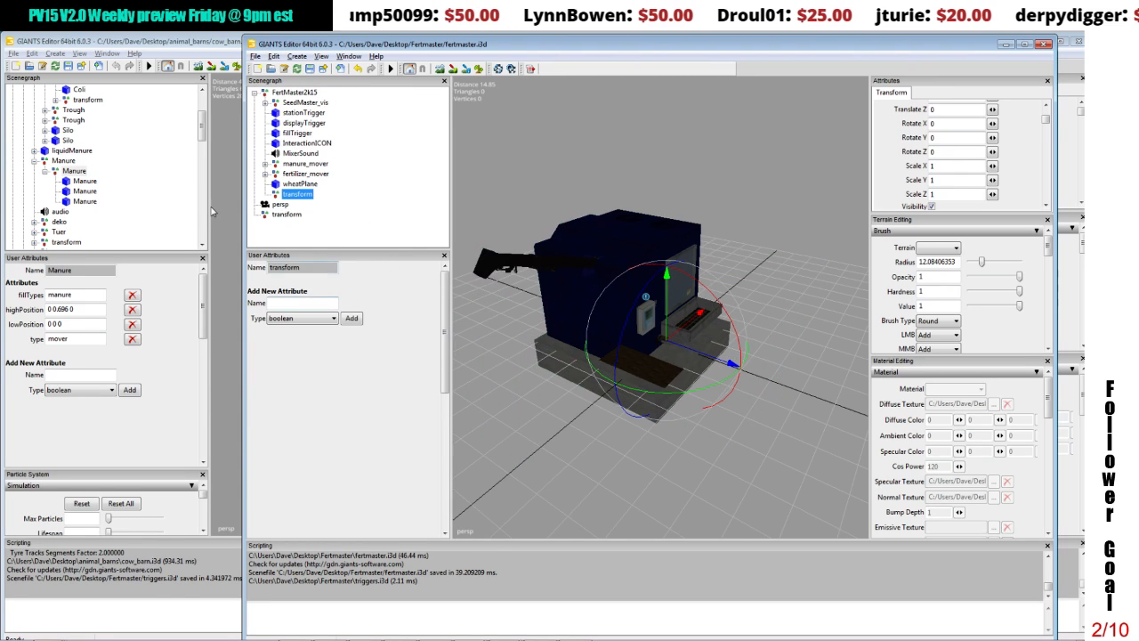
Step: Examine the processor attributes of the beef, cow, calf1 and cowdeath groups in the cow_barn.i3d scene
{"action": "left_click_drag", "start_coordinate": [203, 89], "coordinate": [203, 221]}
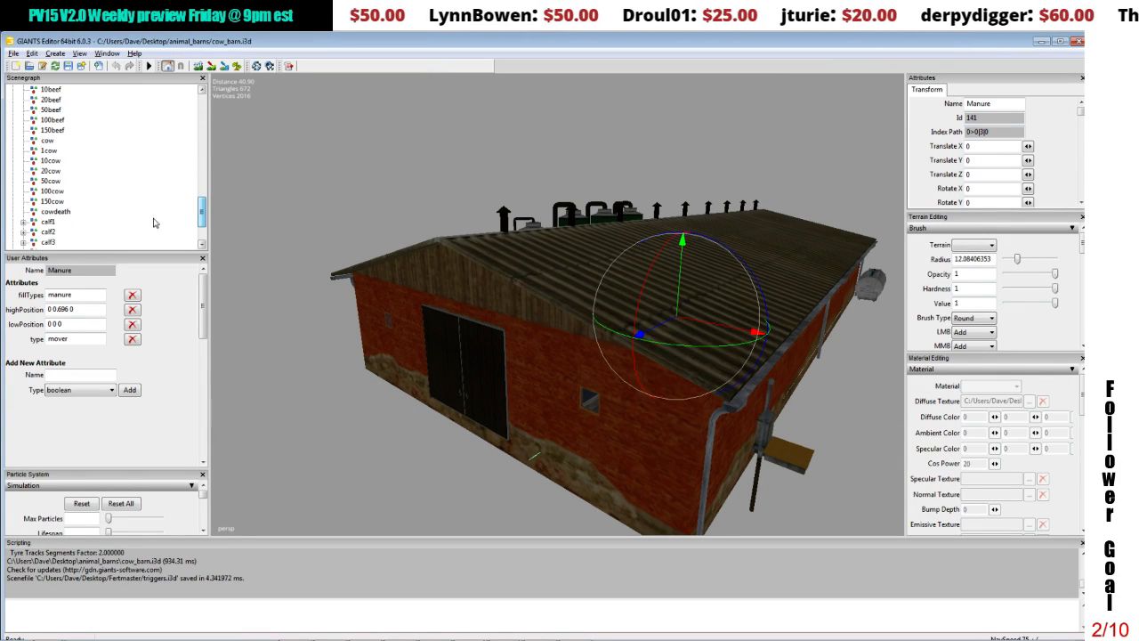
{"action": "left_click", "coordinate": [52, 90]}
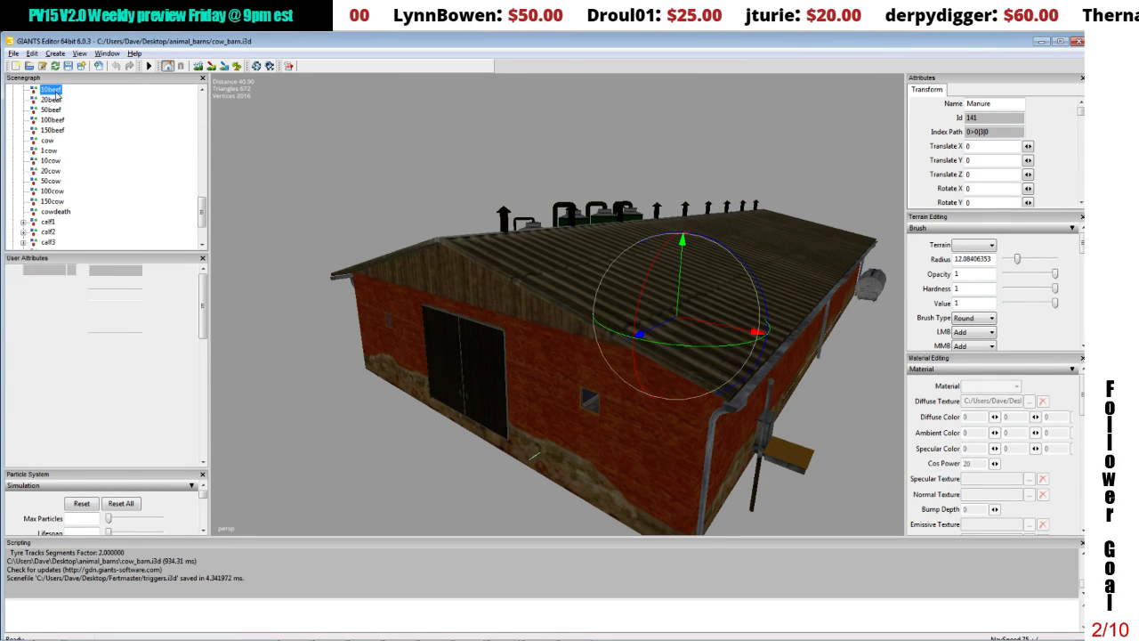
{"action": "left_click", "coordinate": [50, 170]}
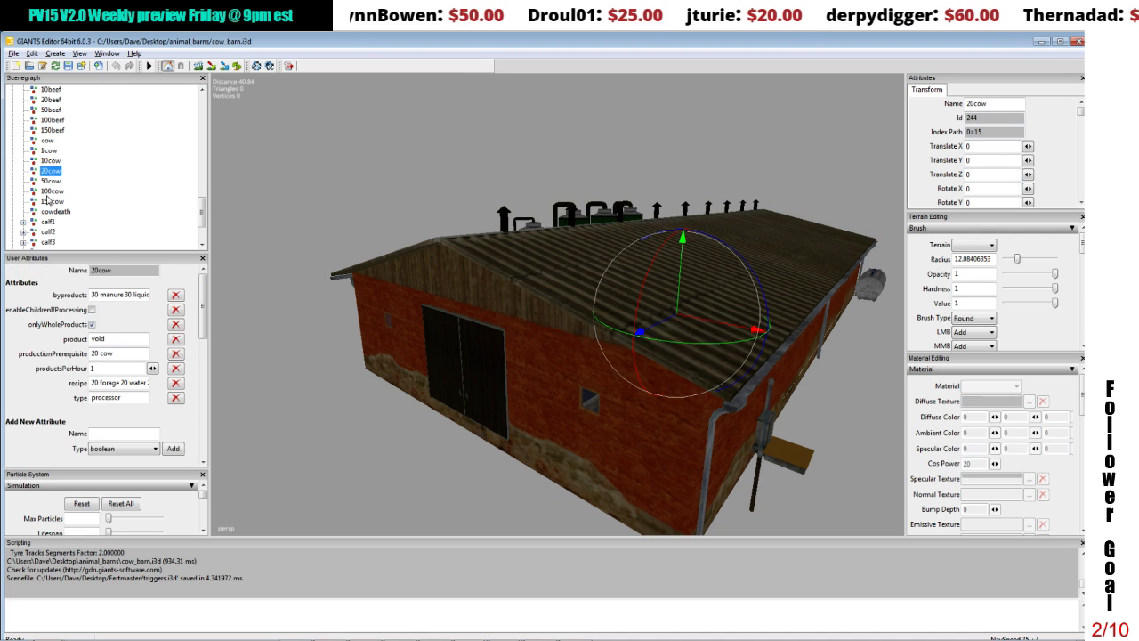
{"action": "left_click", "coordinate": [49, 191]}
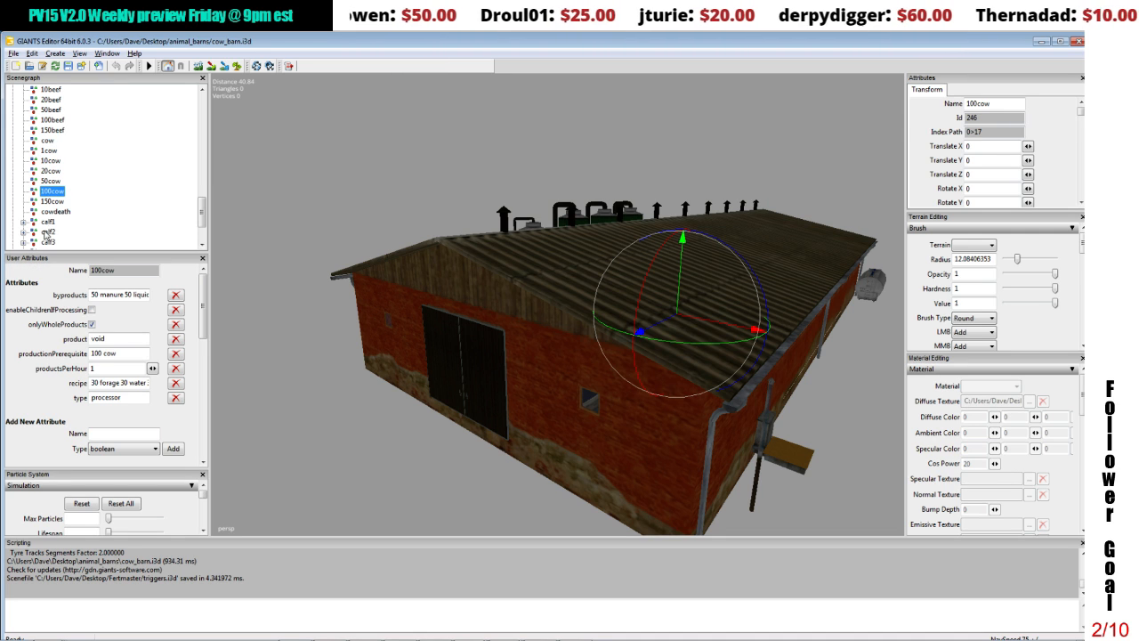
{"action": "left_click", "coordinate": [46, 223]}
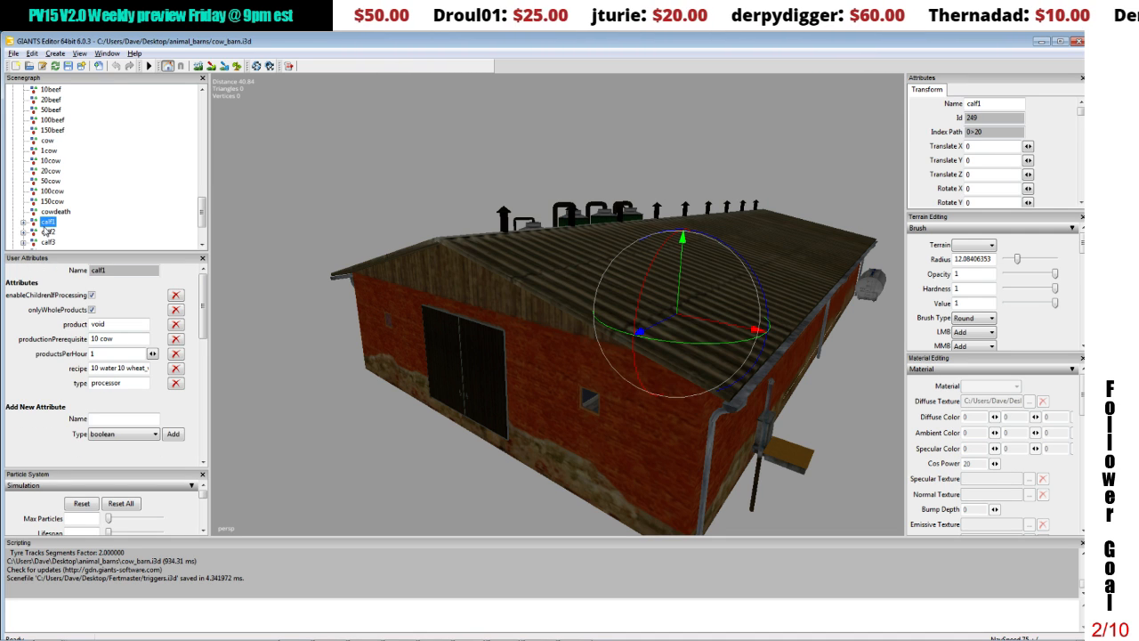
{"action": "left_click", "coordinate": [62, 212]}
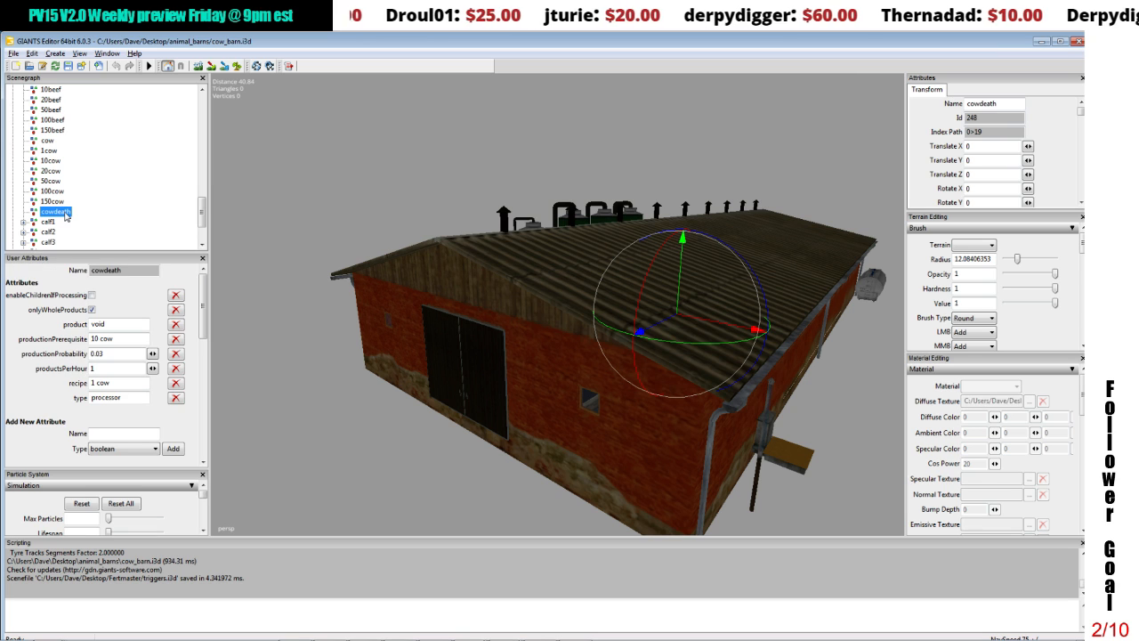
{"action": "left_click_drag", "start_coordinate": [203, 213], "coordinate": [206, 224]}
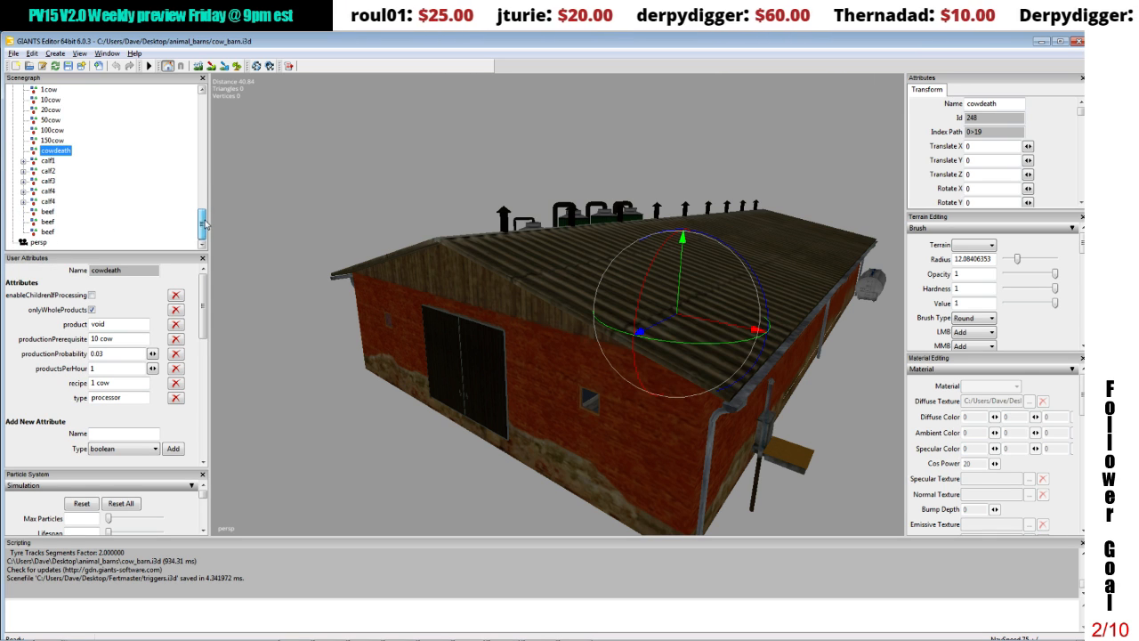
{"action": "left_click", "coordinate": [50, 212]}
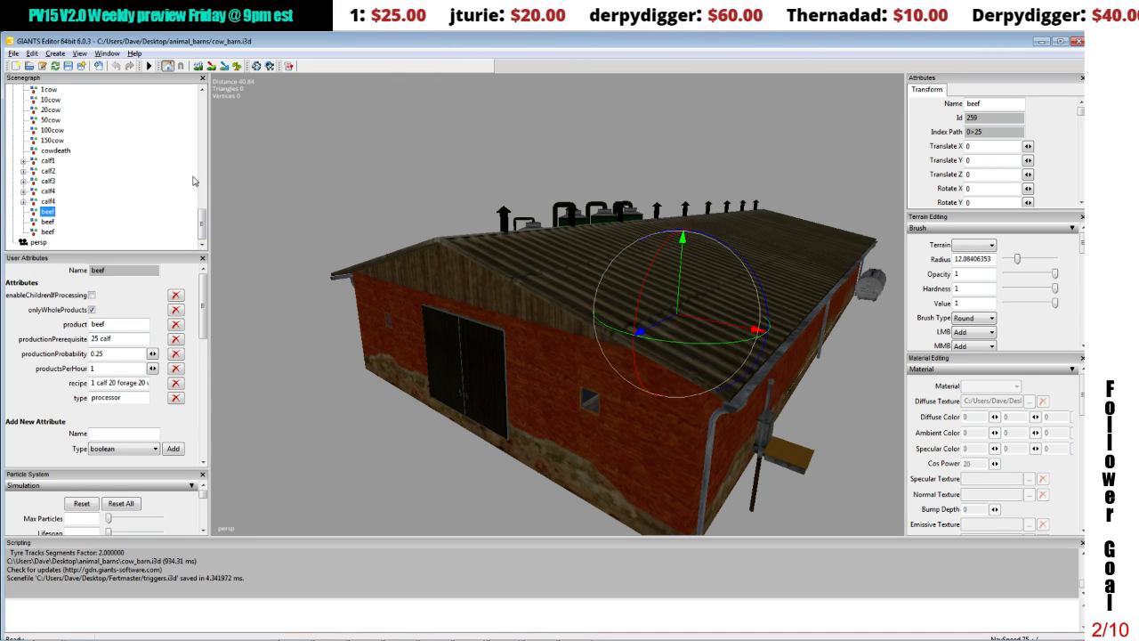
Step: Return to the fertmaster.i3d scene and add a boolean attribute enableChildrenIfProcessing to the transform group inside FertMaster2k15
{"action": "mouse_move", "coordinate": [286, 637]}
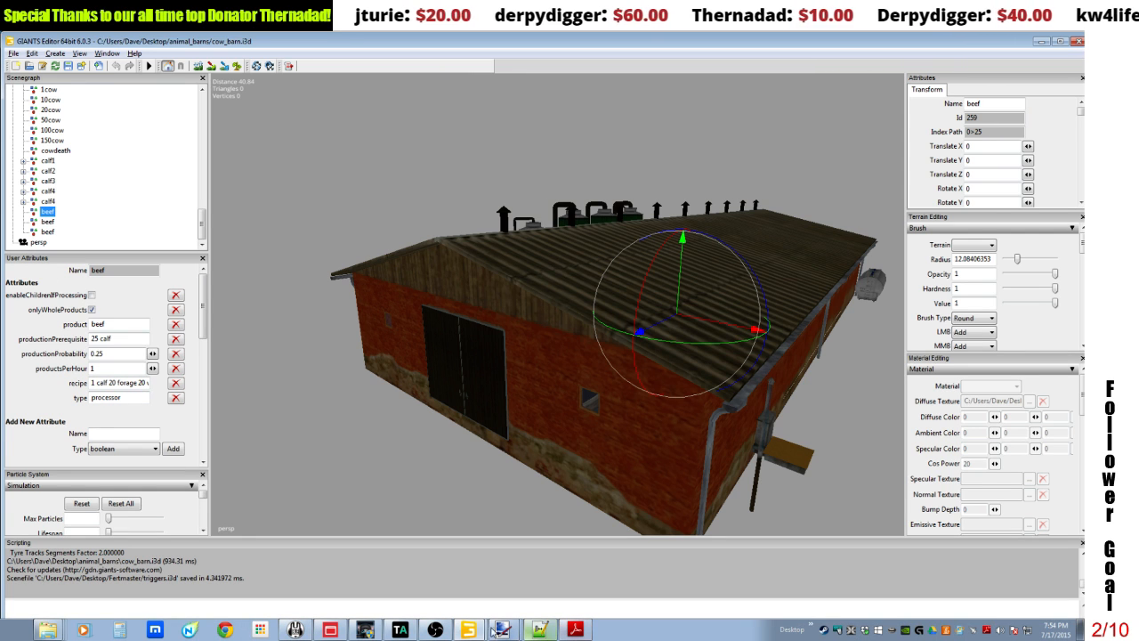
{"action": "left_click", "coordinate": [469, 630]}
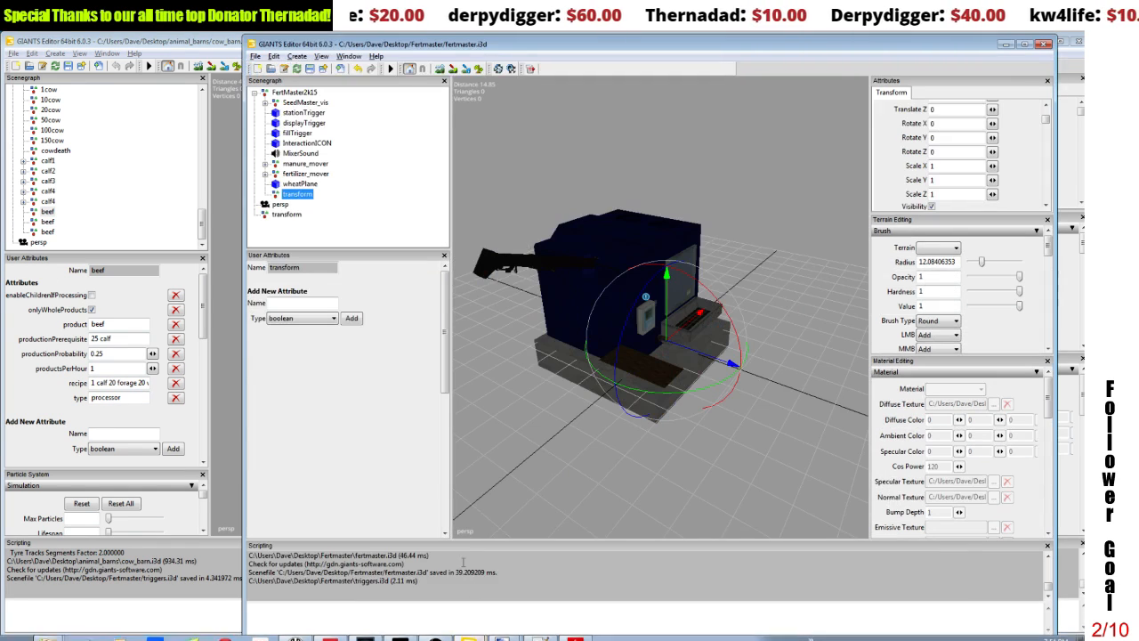
{"action": "left_click", "coordinate": [316, 304]}
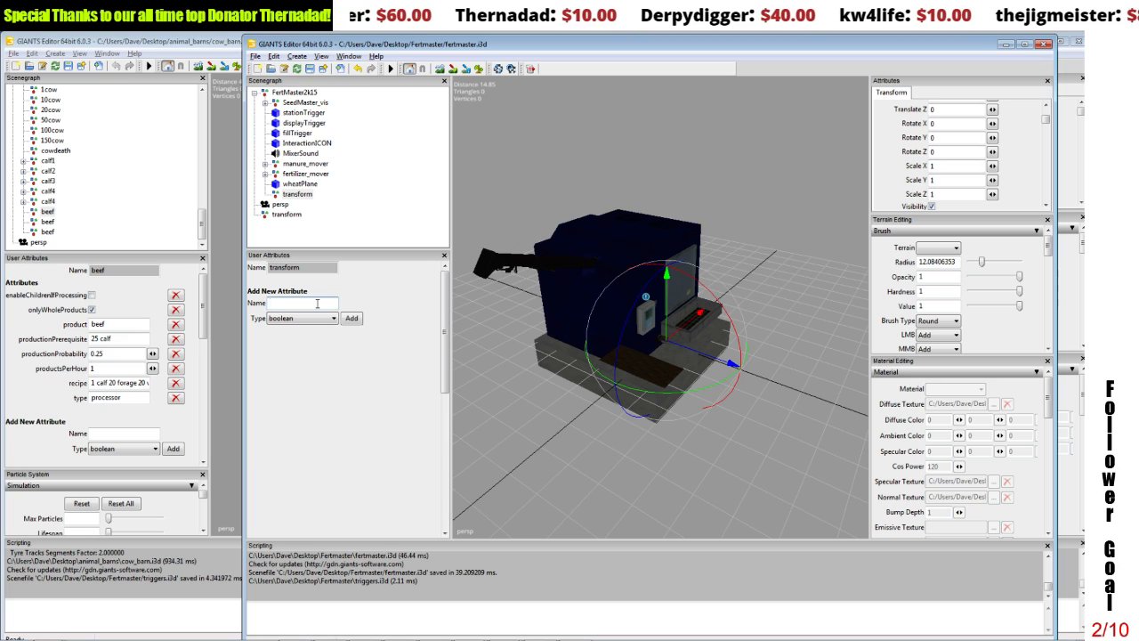
{"action": "type", "text": "enable"}
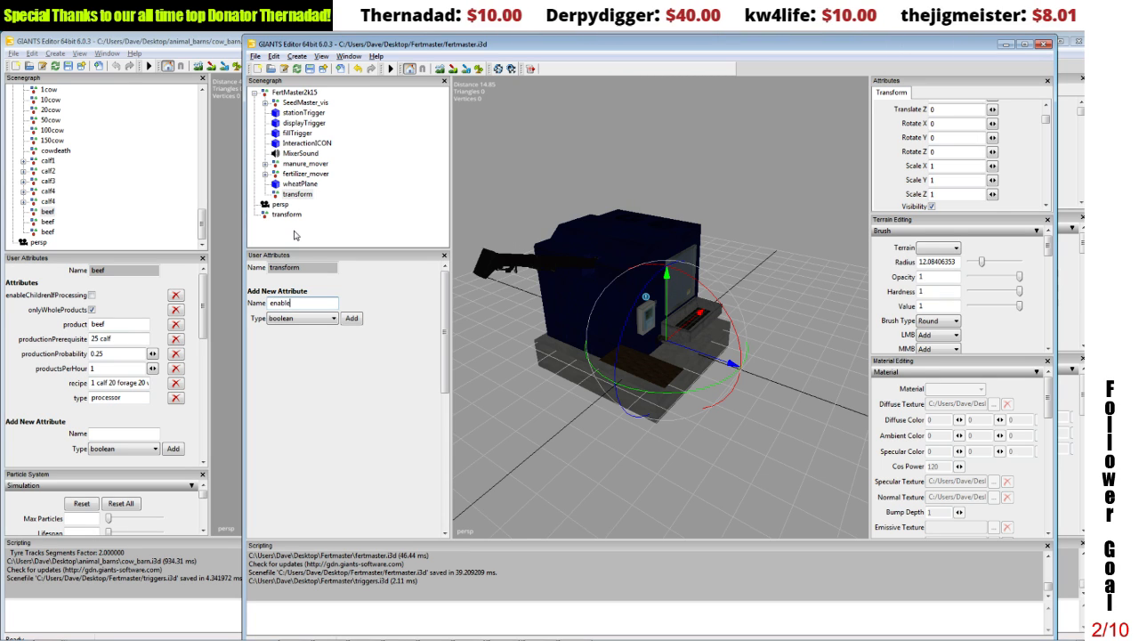
{"action": "type", "text": "Ch"}
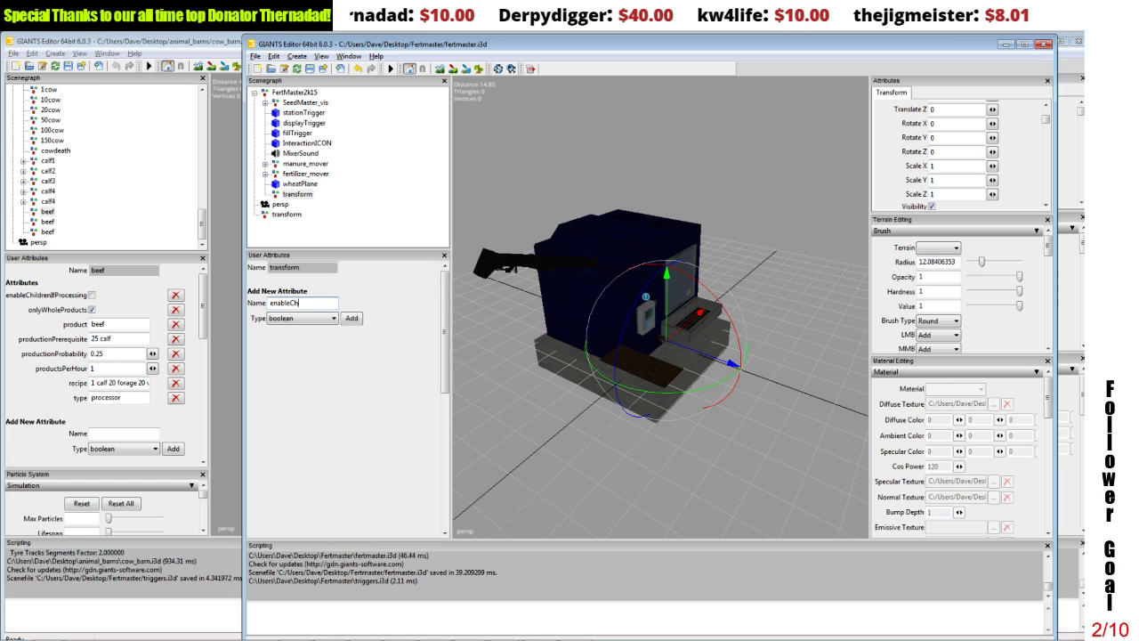
{"action": "type", "text": "ildrenI"}
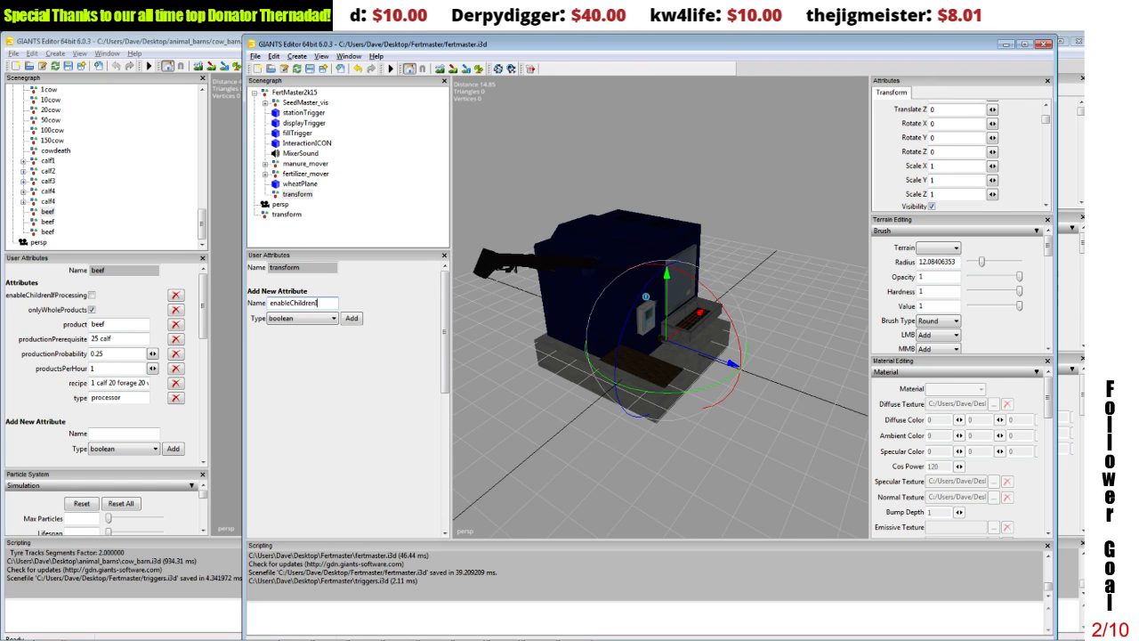
{"action": "type", "text": "fProc"}
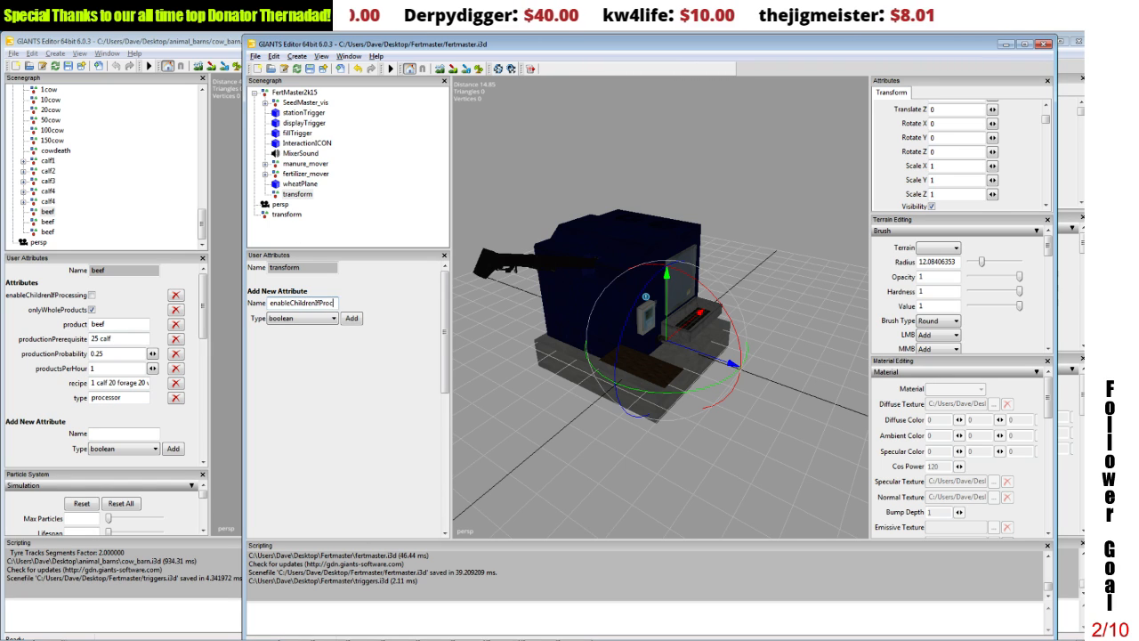
{"action": "type", "text": "essing"}
{"action": "key", "text": "Tab"}
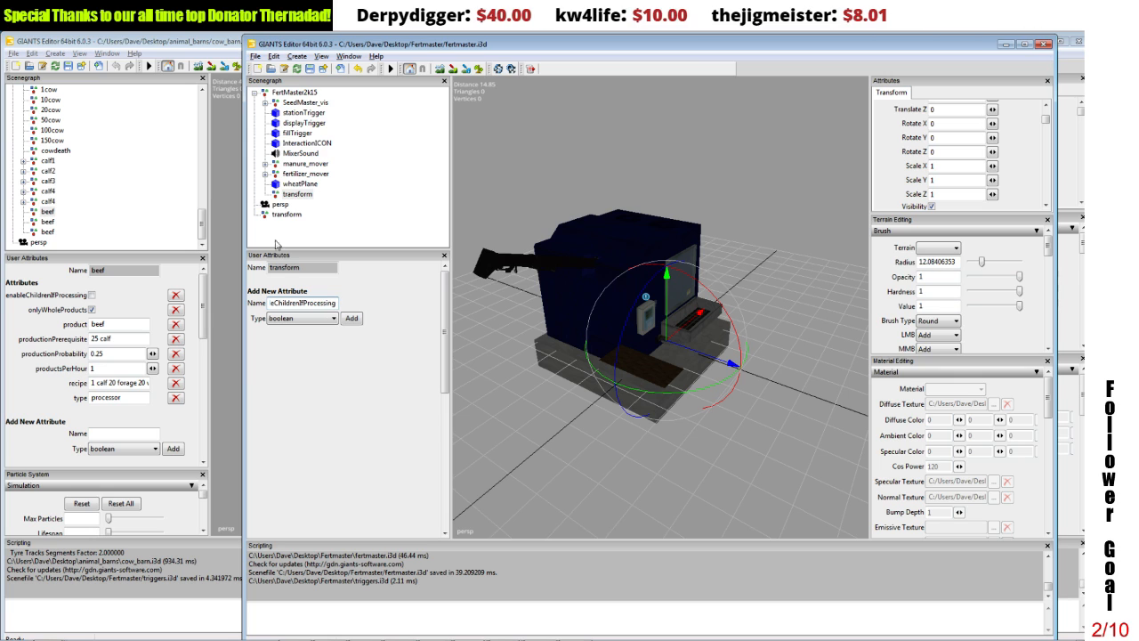
{"action": "left_click", "coordinate": [359, 319]}
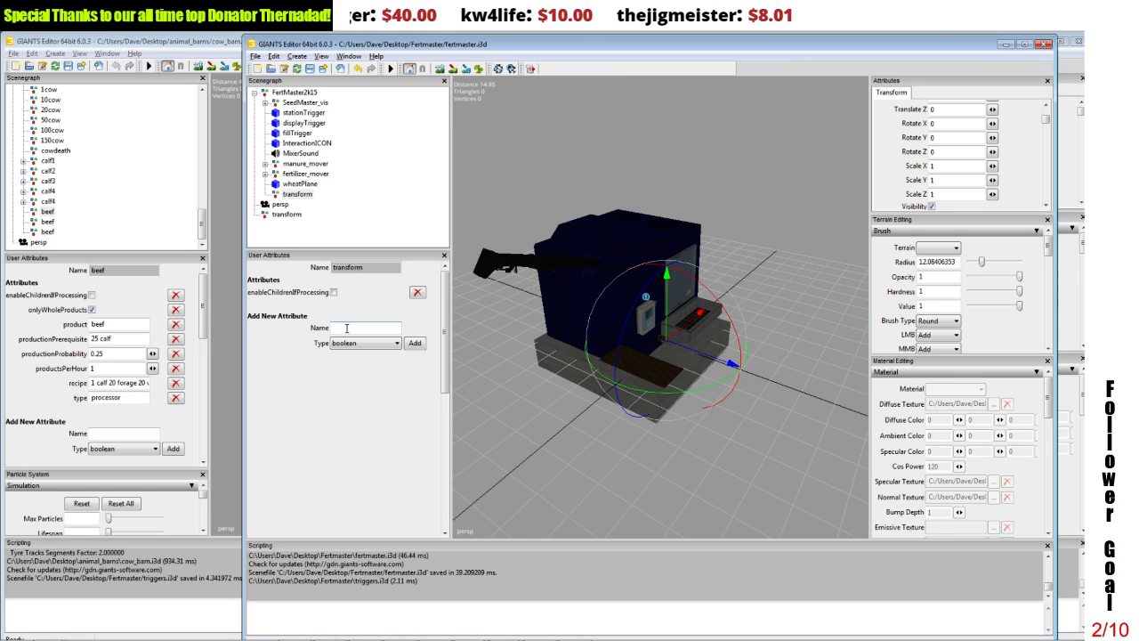
Step: Add a string attribute named product to the transform group inside FertMaster2k15 and set it to fertilizer
{"action": "left_click", "coordinate": [347, 328]}
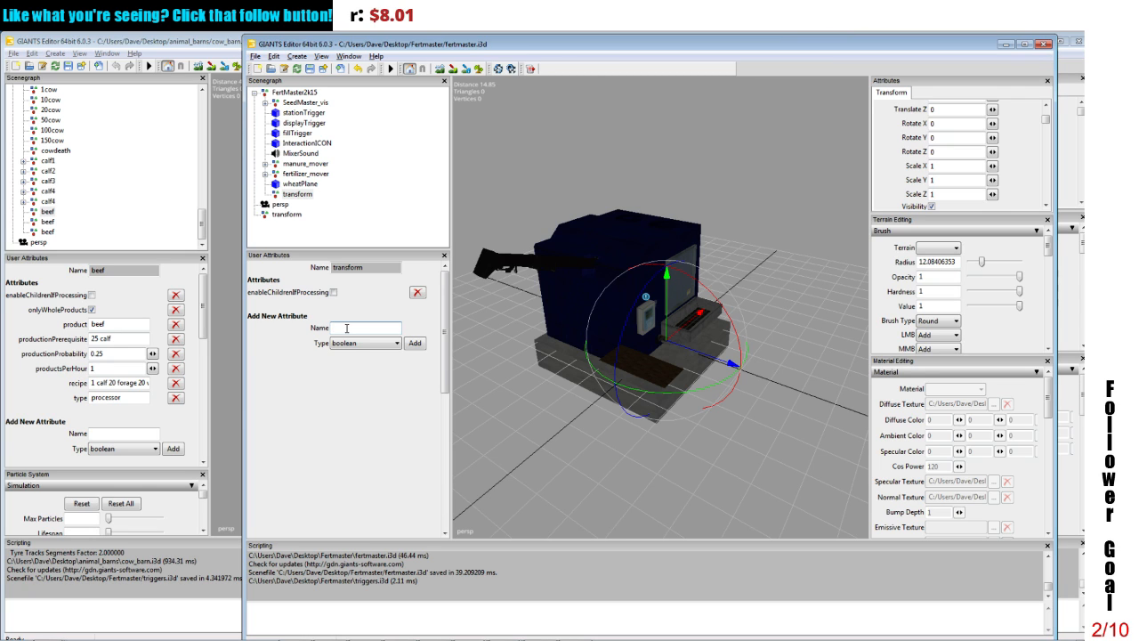
{"action": "type", "text": "produ"}
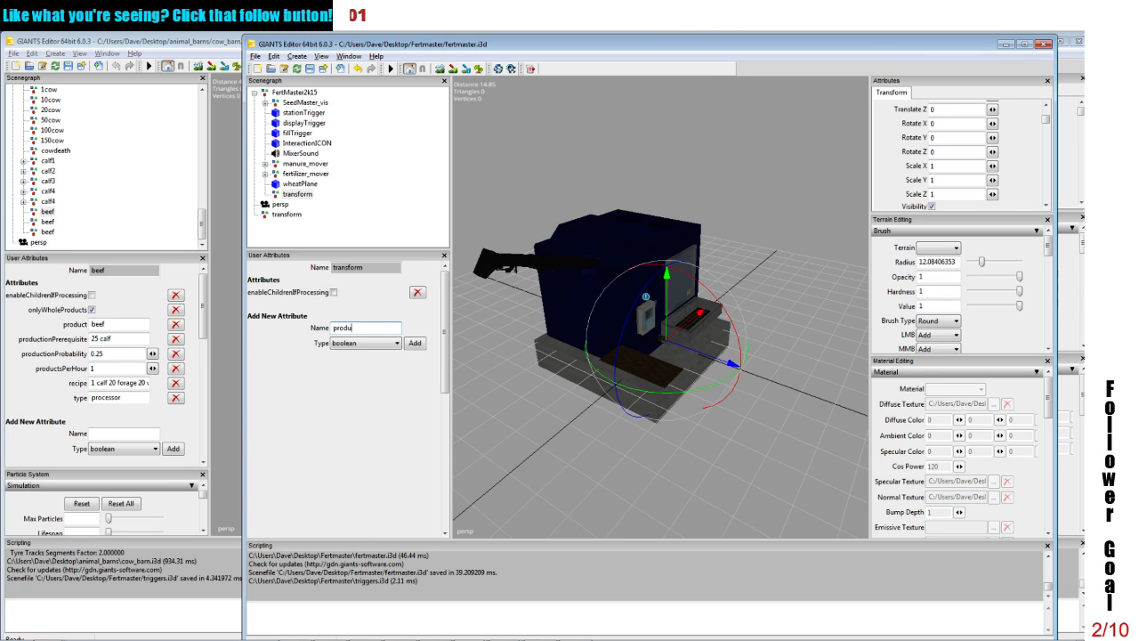
{"action": "type", "text": "ct"}
{"action": "left_click", "coordinate": [351, 343]}
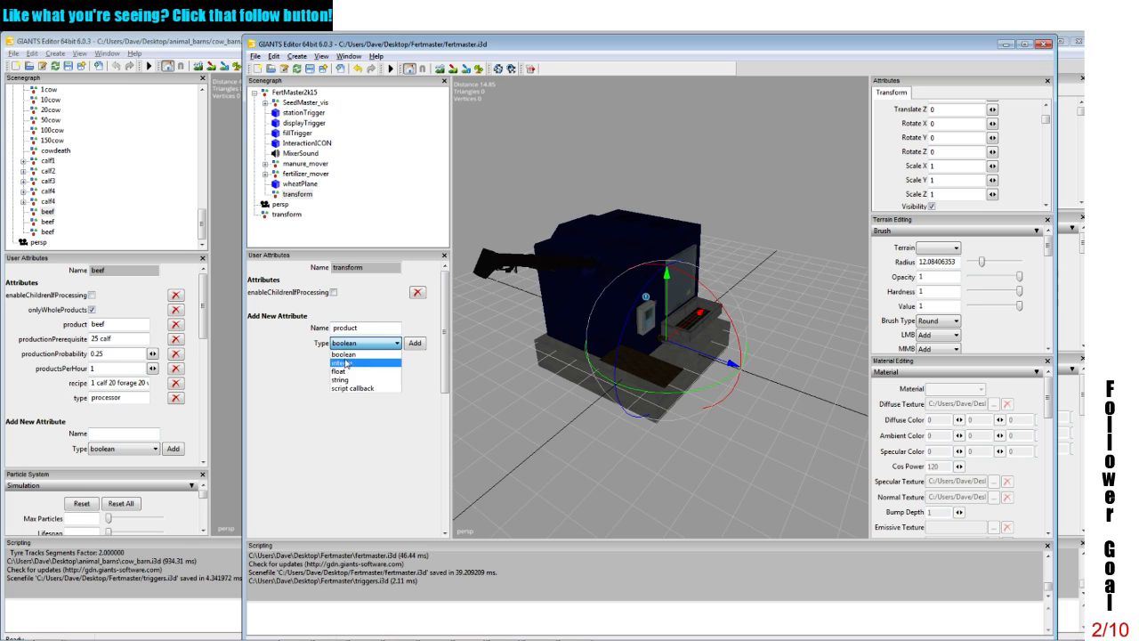
{"action": "left_click", "coordinate": [346, 380]}
{"action": "left_click", "coordinate": [415, 342]}
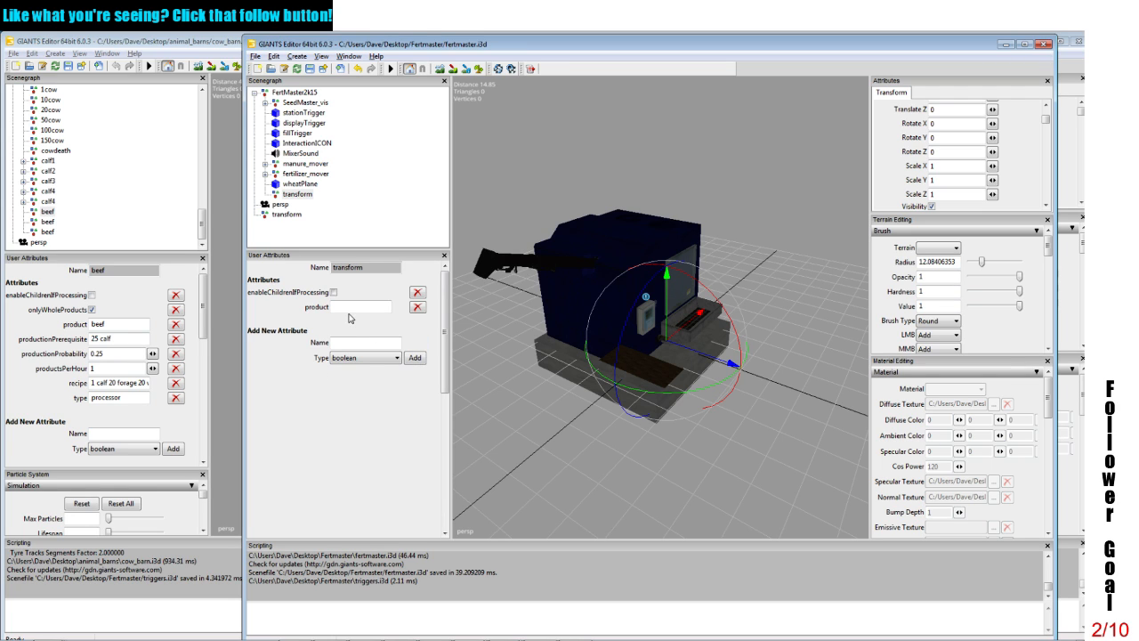
{"action": "left_click", "coordinate": [350, 307]}
{"action": "type", "text": "fertilizer"}
Step: Add a float attribute named productPerMinute to the transform group inside FertMaster2k15
{"action": "left_click", "coordinate": [343, 341]}
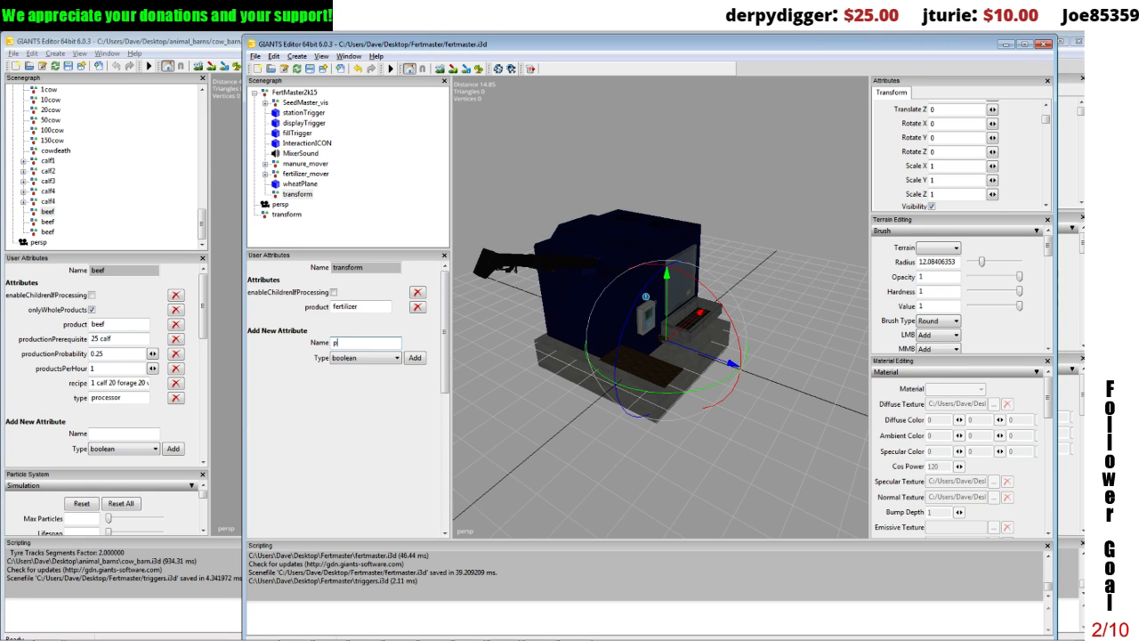
{"action": "type", "text": "roduct"}
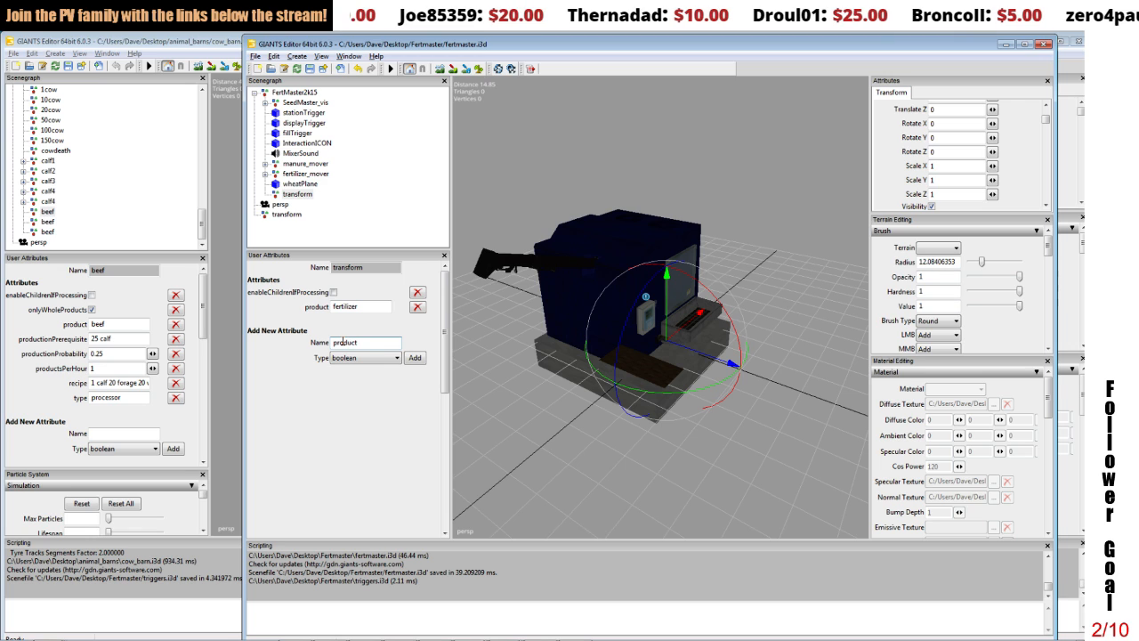
{"action": "type", "text": "PerMinuy"}
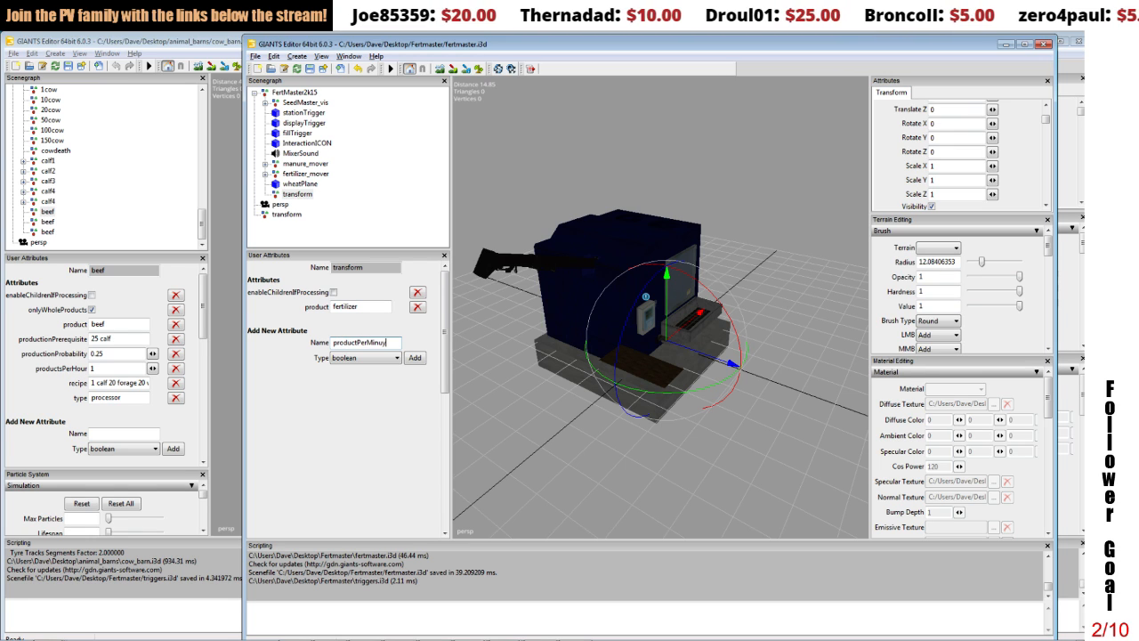
{"action": "type", "text": "te"}
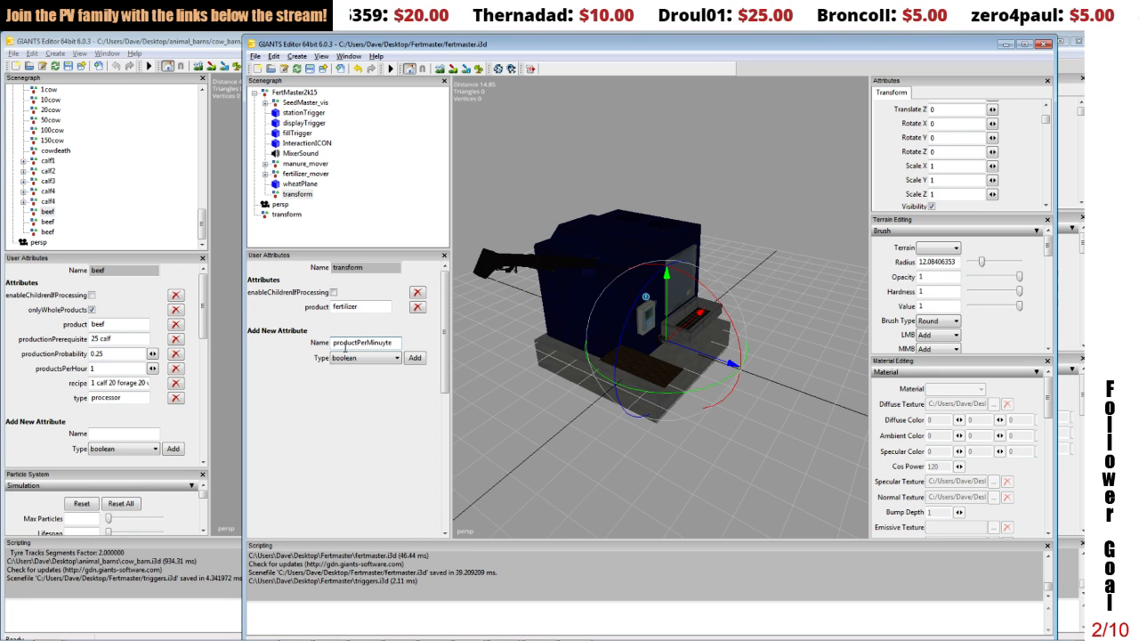
{"action": "key", "text": "Left"}
{"action": "key", "text": "Left"}
{"action": "key", "text": "BackSpace"}
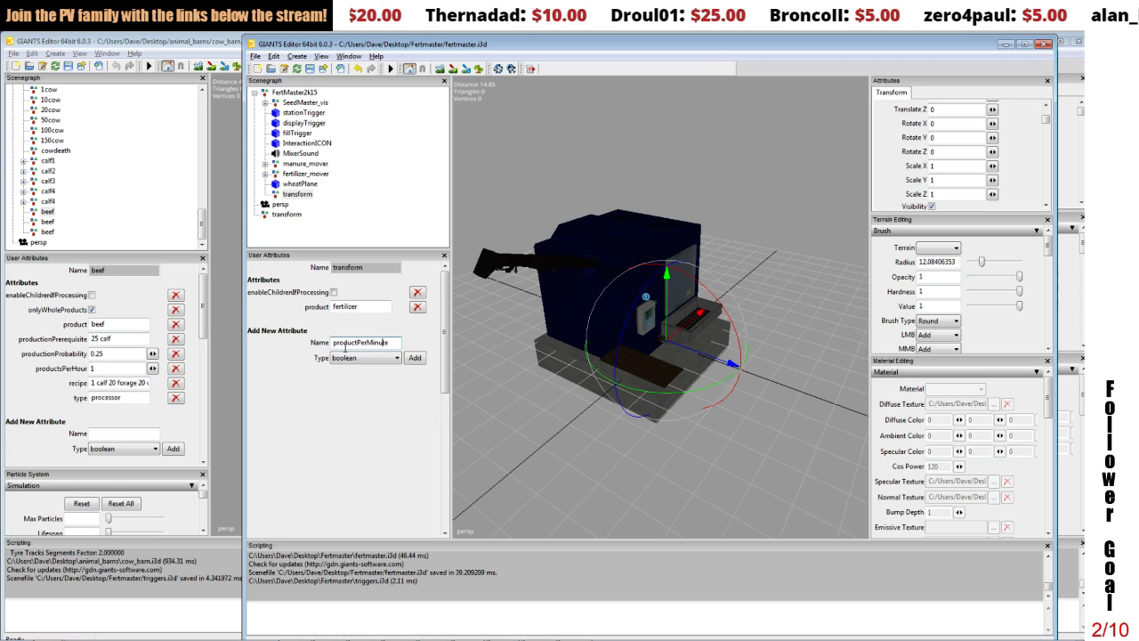
{"action": "left_click", "coordinate": [352, 357]}
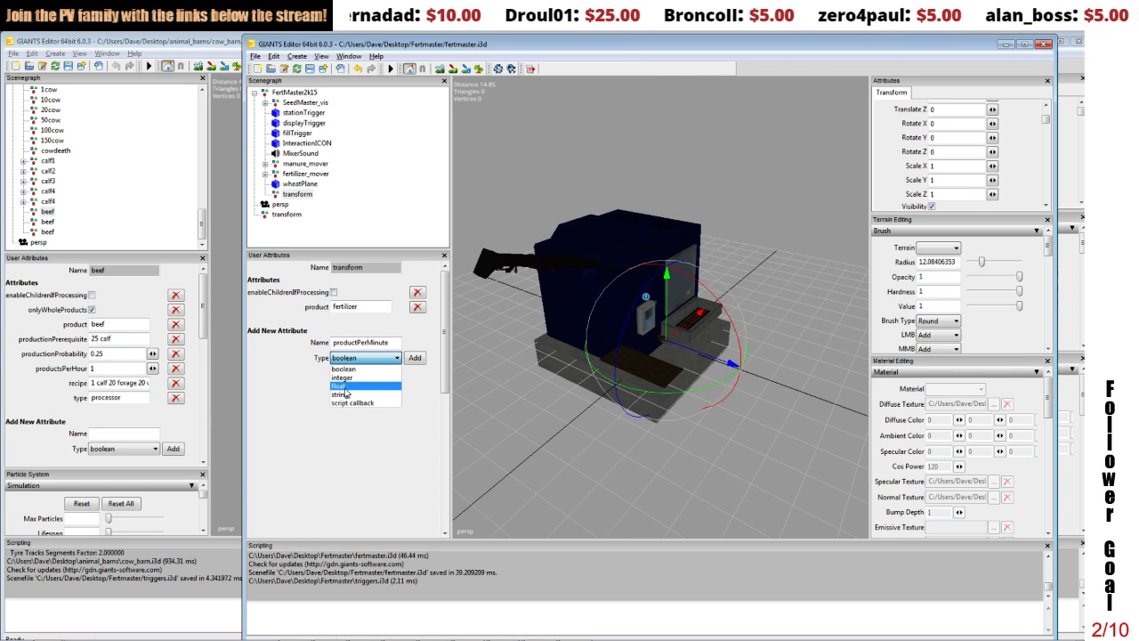
{"action": "left_click", "coordinate": [339, 386]}
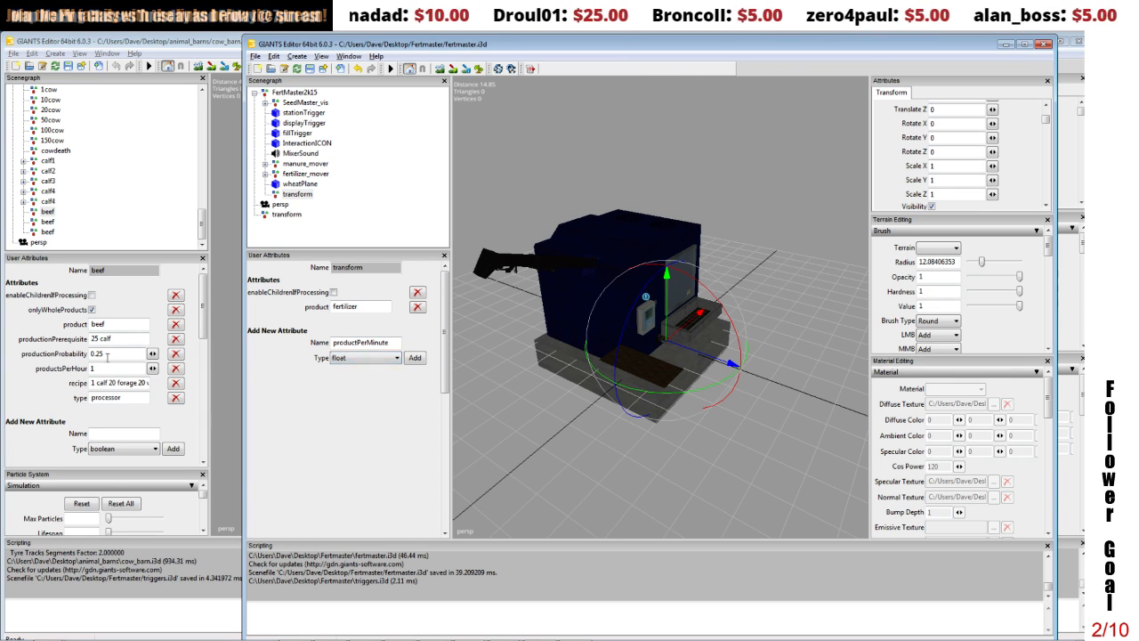
{"action": "left_click", "coordinate": [415, 358]}
{"action": "double_click", "coordinate": [353, 324]}
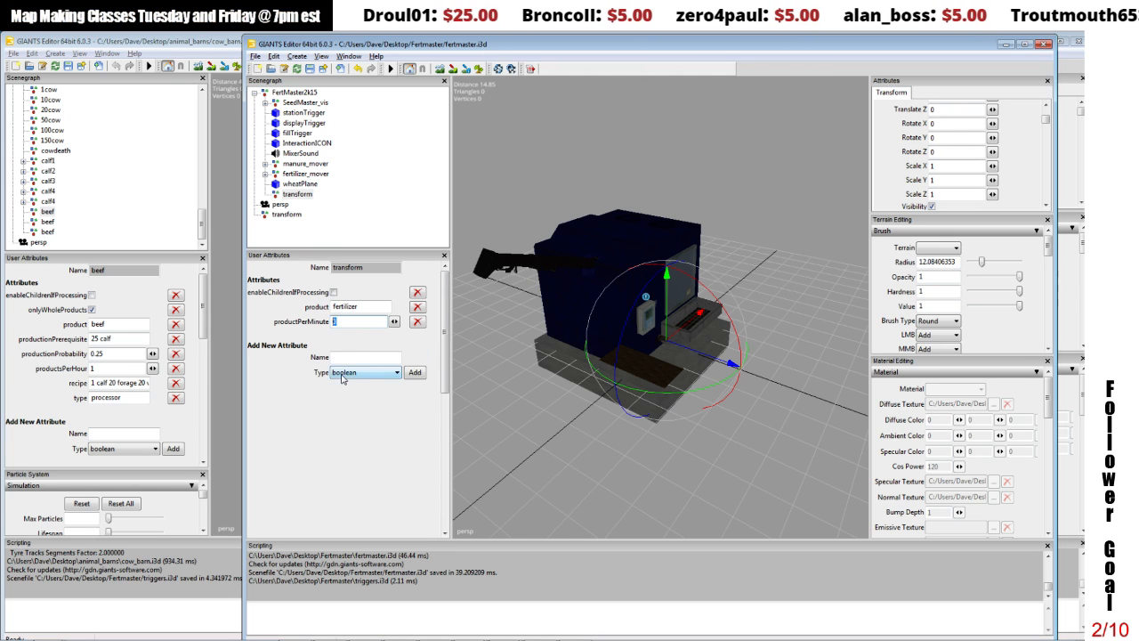
Step: Add a string attribute named recipe to the same transform group and set it to 1 holding
{"action": "left_click", "coordinate": [334, 356]}
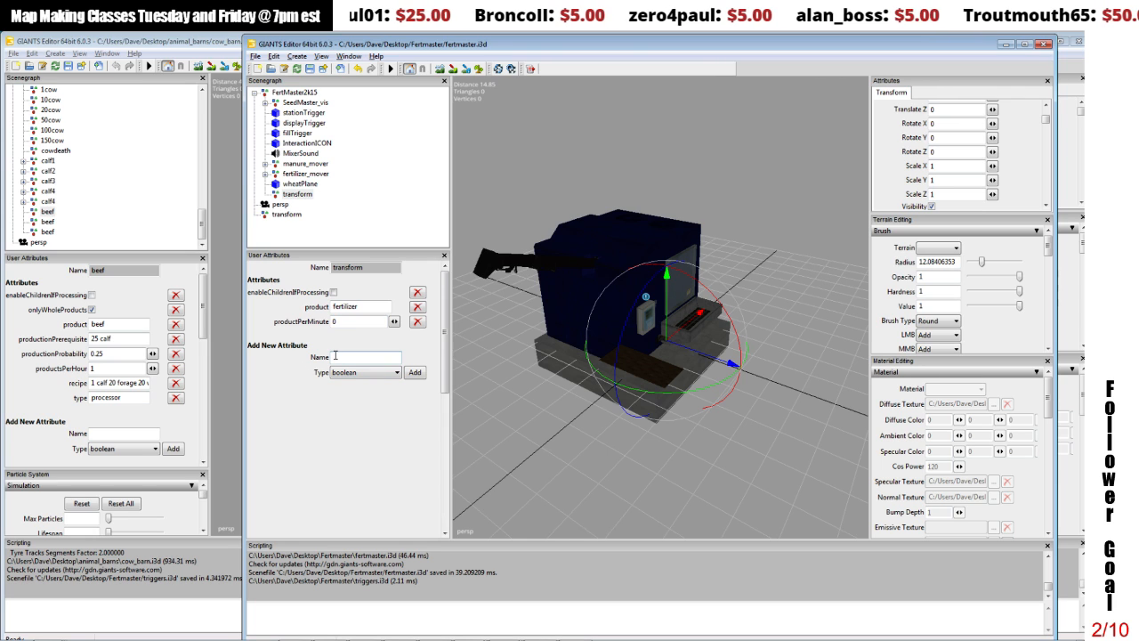
{"action": "type", "text": "reci"}
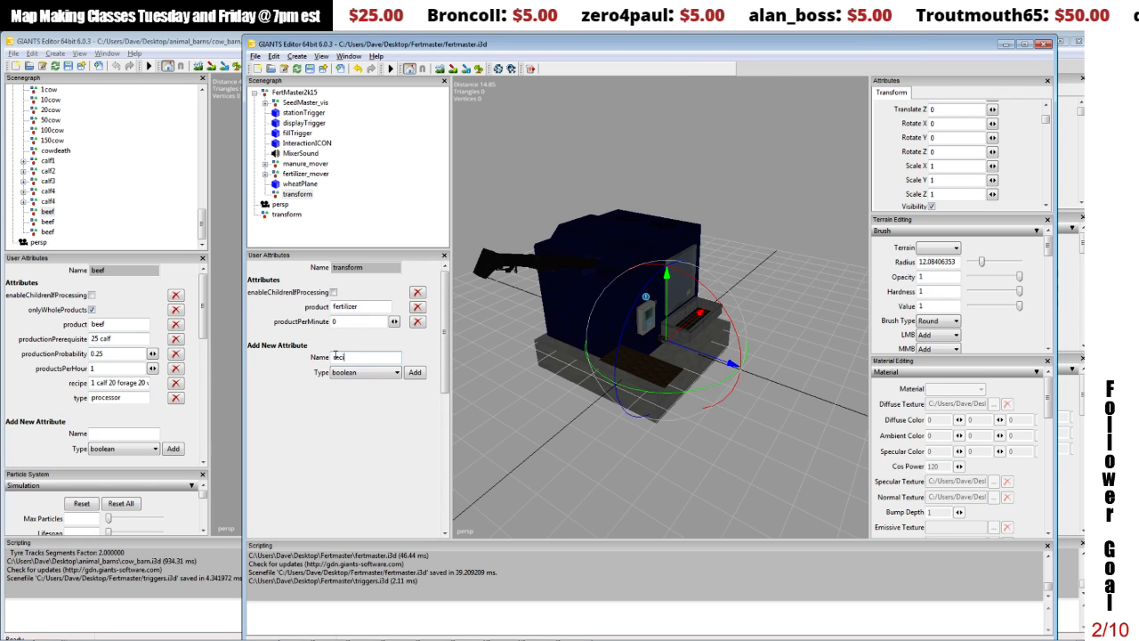
{"action": "type", "text": "pe"}
{"action": "left_click", "coordinate": [365, 372]}
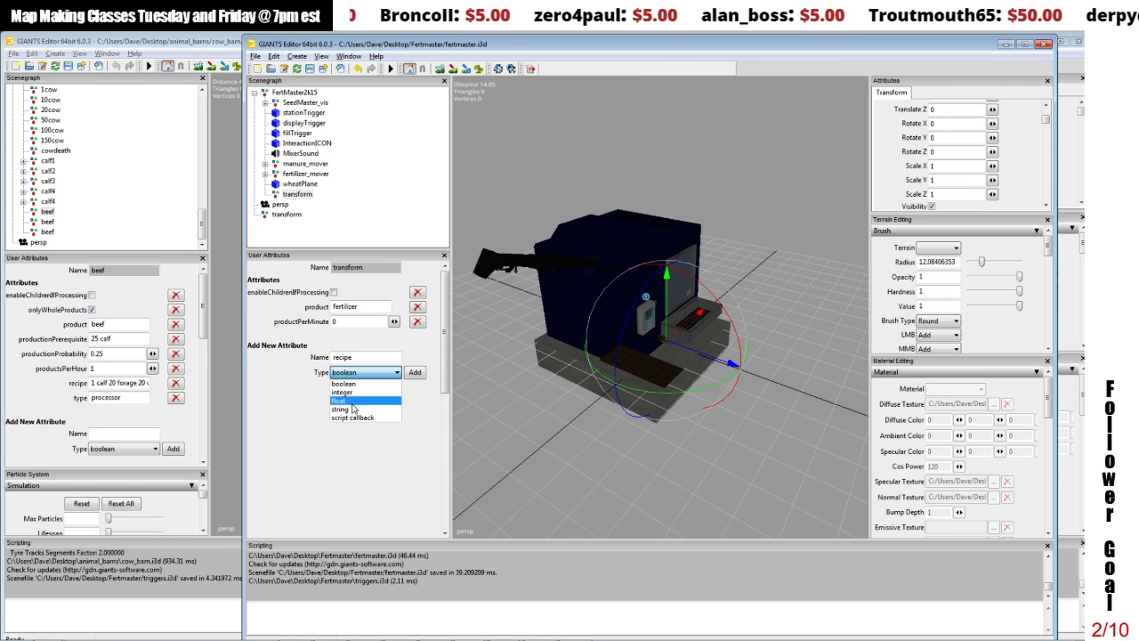
{"action": "left_click", "coordinate": [350, 411]}
{"action": "left_click", "coordinate": [417, 373]}
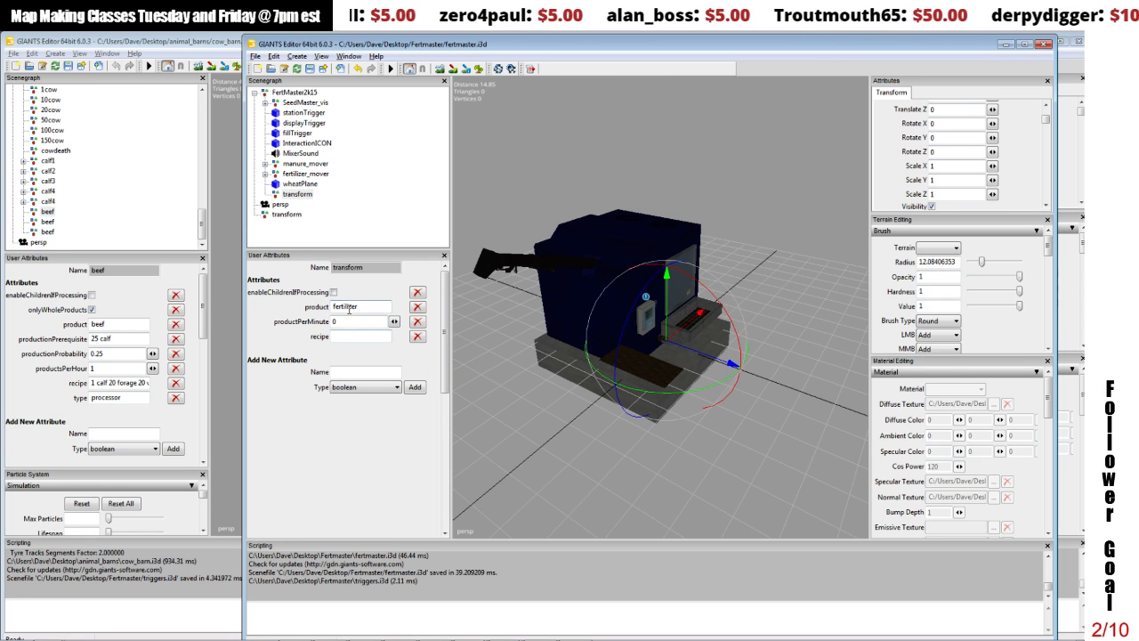
{"action": "left_click", "coordinate": [343, 337]}
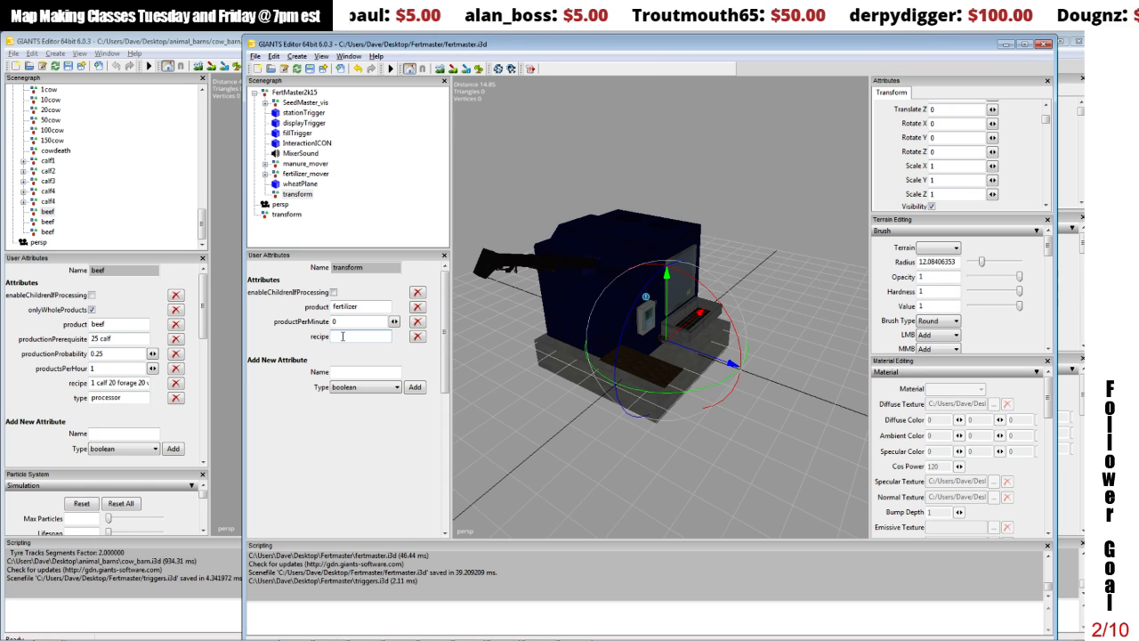
{"action": "type", "text": "1 holding"}
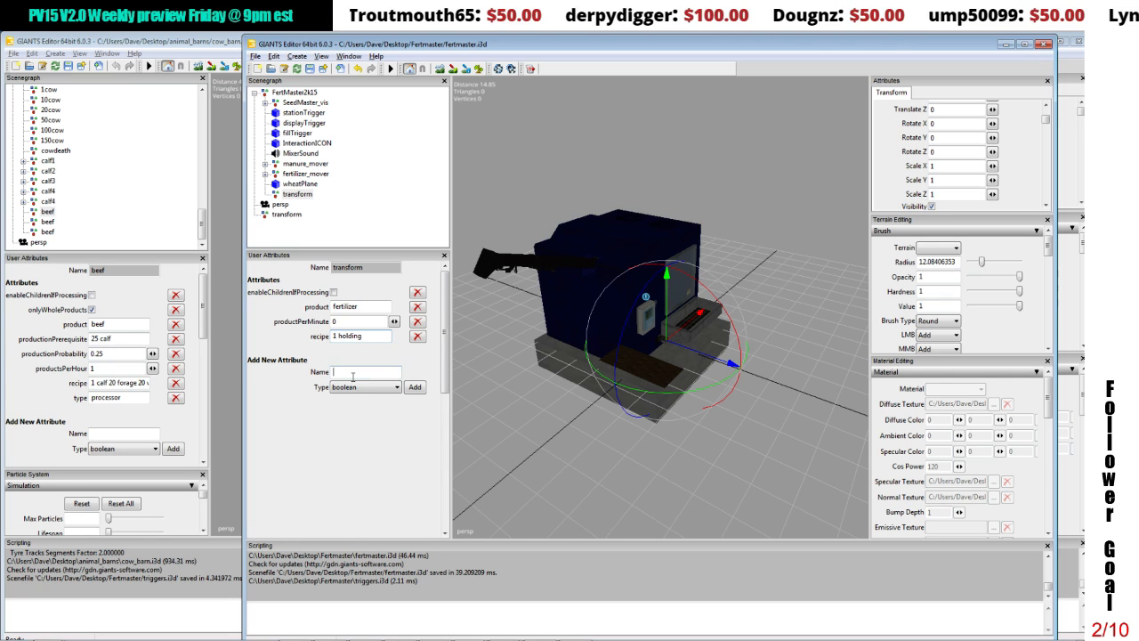
Step: Add a string attribute named type to the same transform group and set it to processor
{"action": "left_click", "coordinate": [354, 375]}
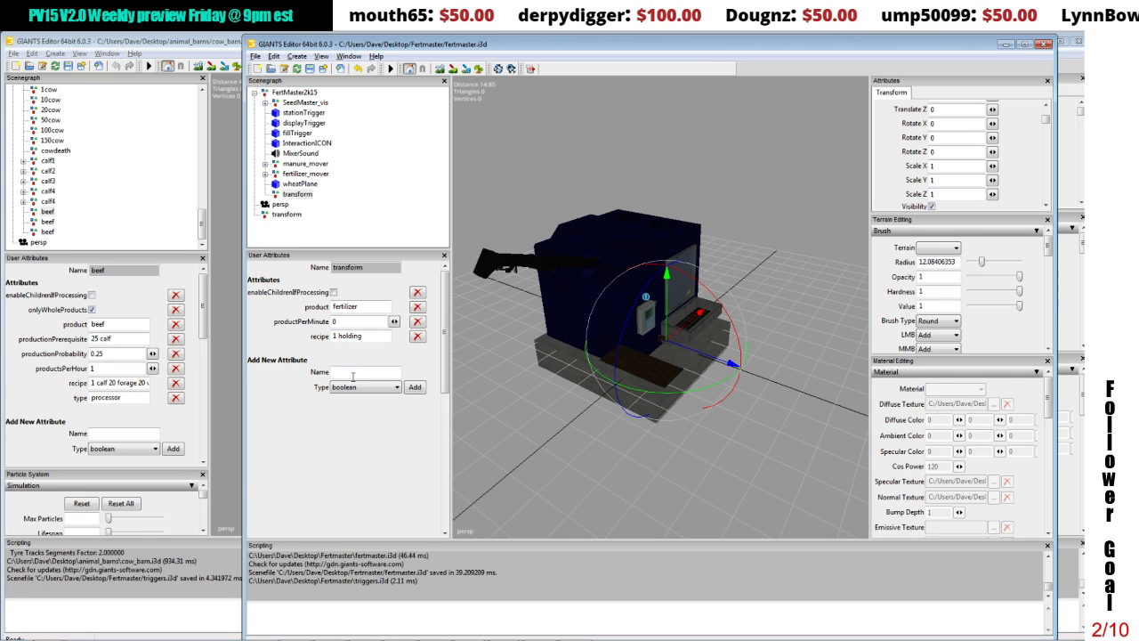
{"action": "type", "text": "type"}
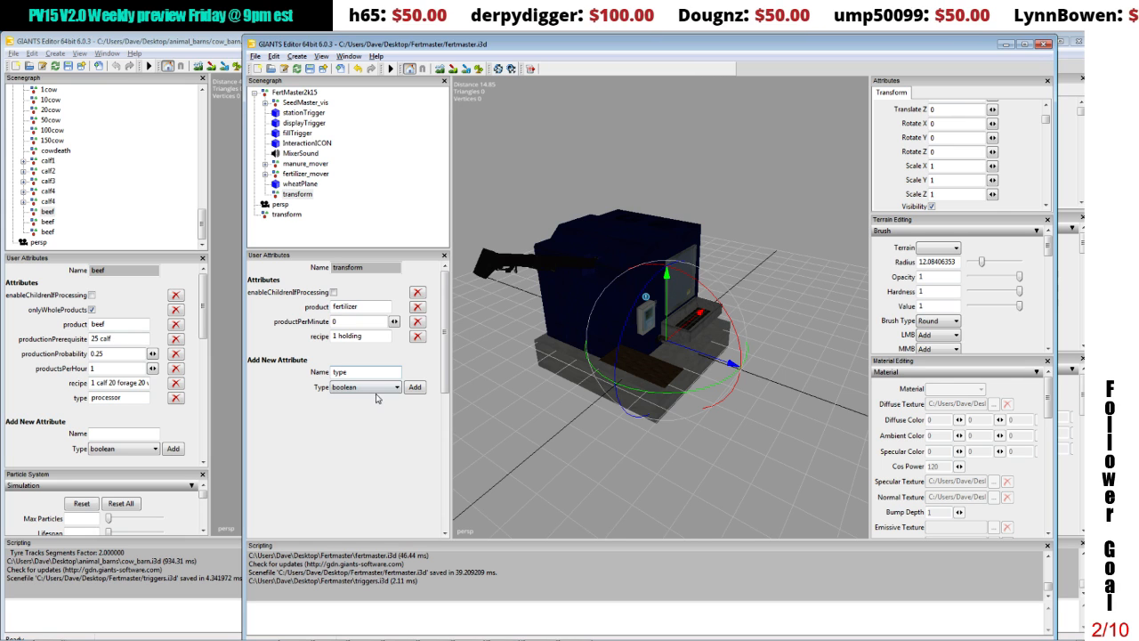
{"action": "left_click", "coordinate": [377, 390]}
{"action": "left_click", "coordinate": [360, 428]}
{"action": "left_click", "coordinate": [415, 387]}
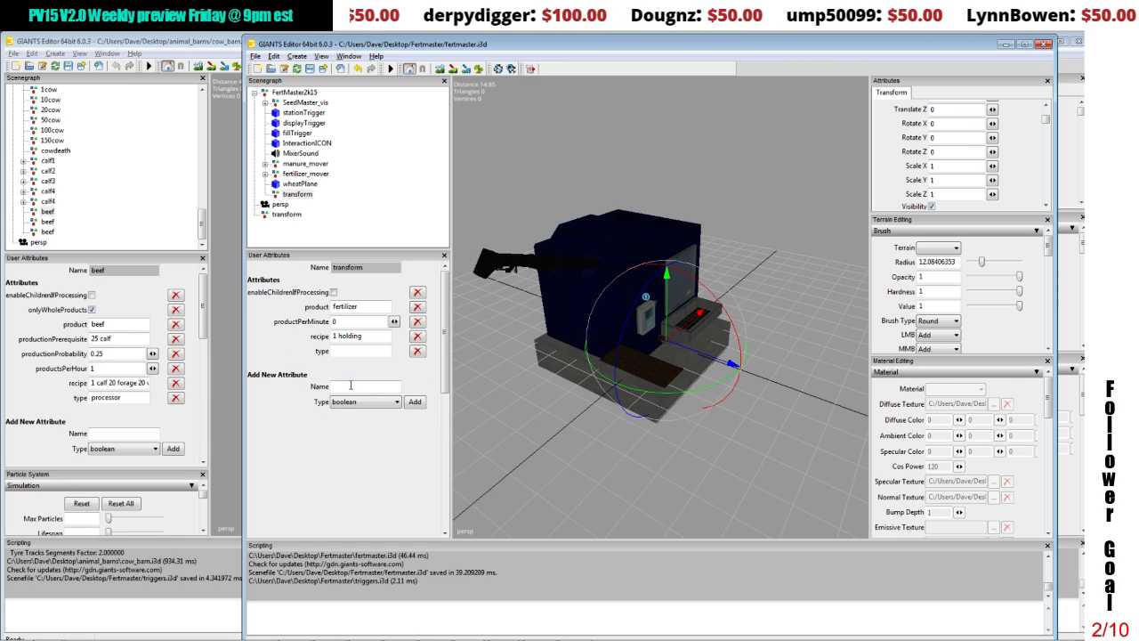
{"action": "left_click", "coordinate": [349, 385]}
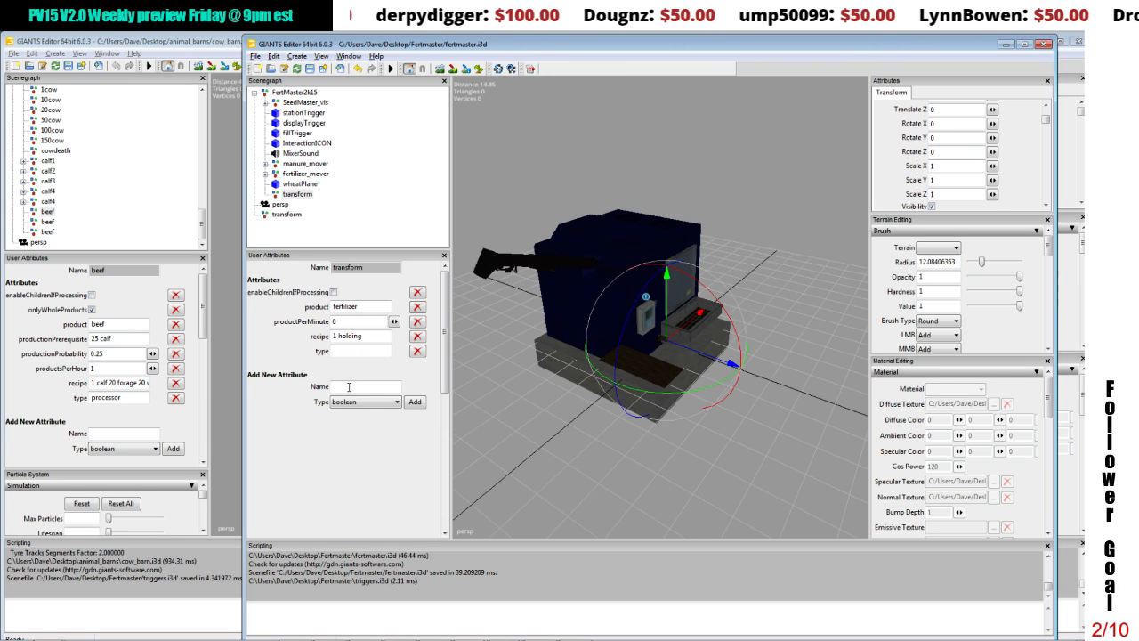
{"action": "type", "text": "processor"}
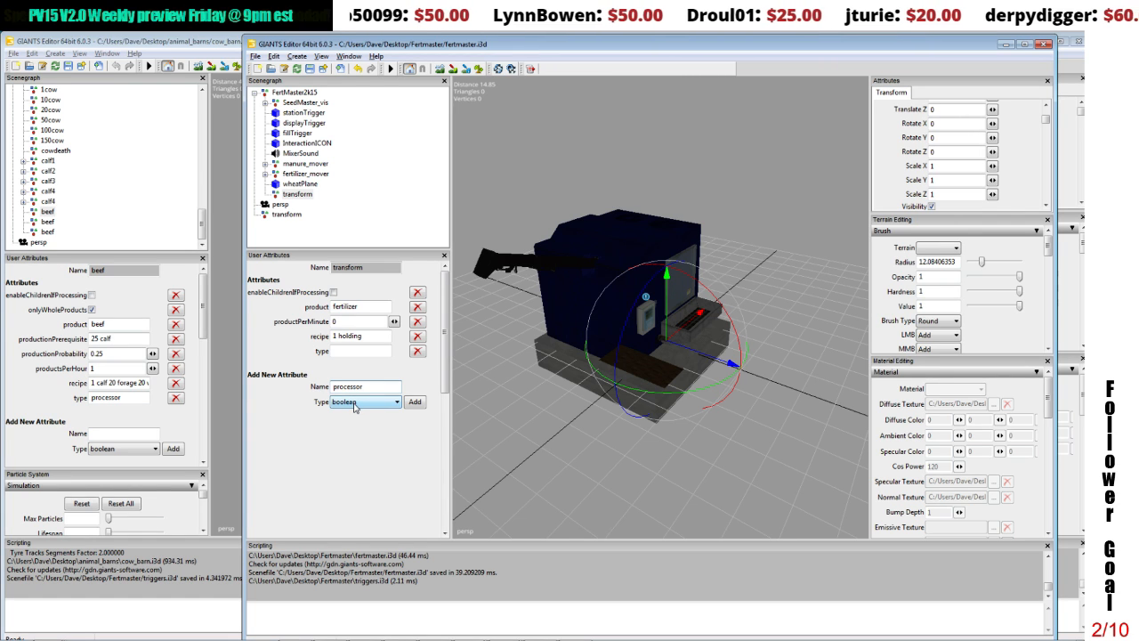
{"action": "left_click_drag", "start_coordinate": [364, 386], "coordinate": [291, 383]}
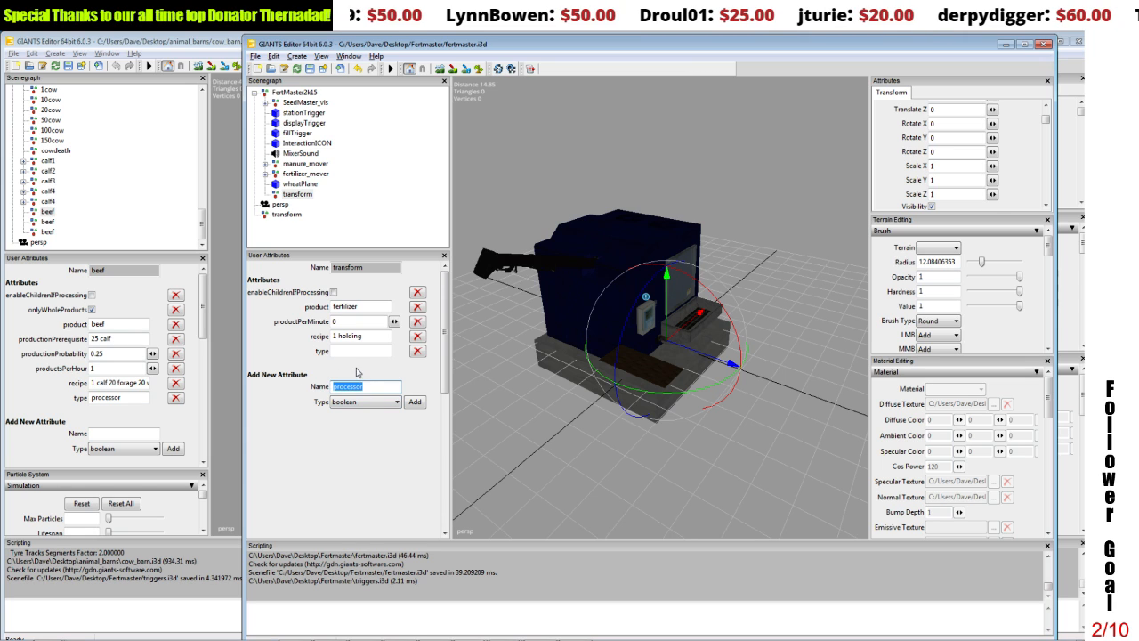
{"action": "left_click", "coordinate": [347, 351]}
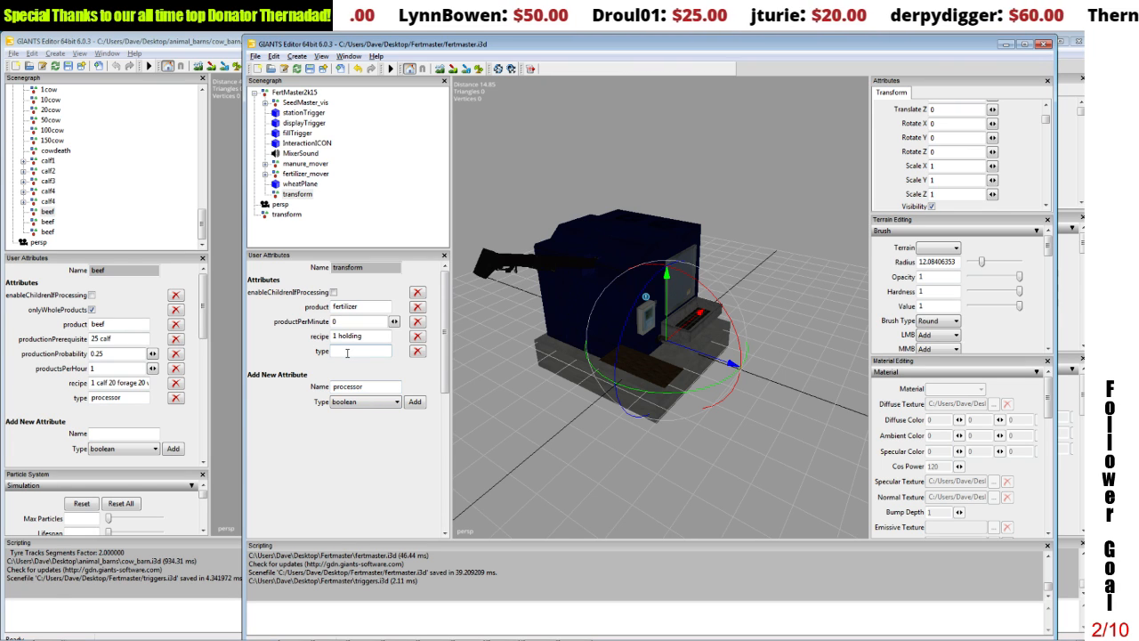
{"action": "type", "text": "processor"}
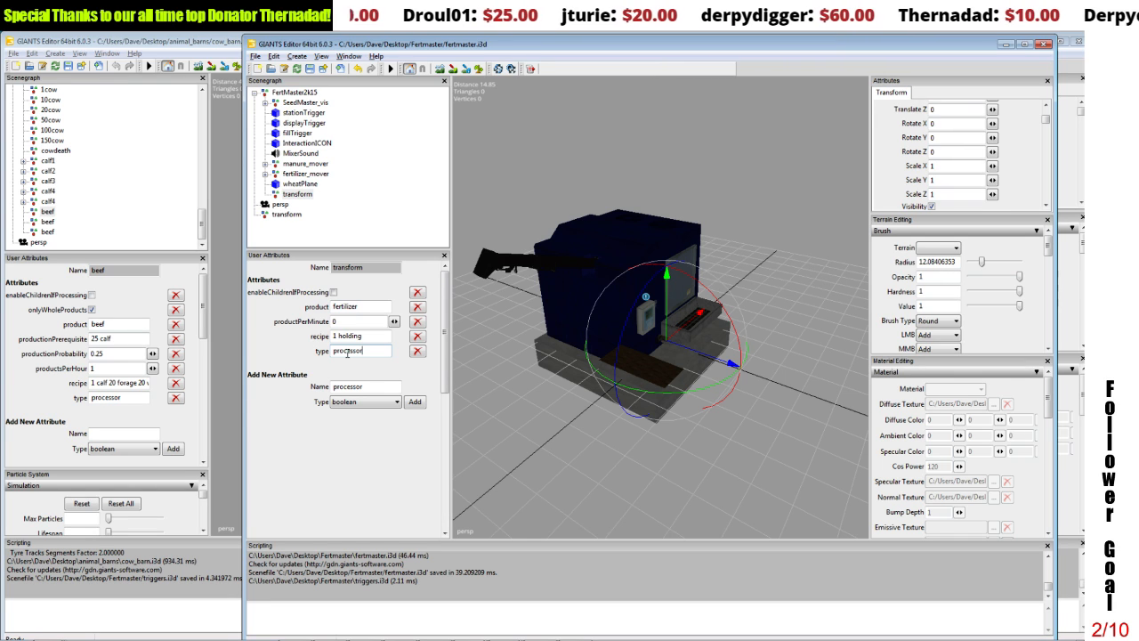
Step: Set the transform group's productPerMinute attribute to 50
{"action": "left_click_drag", "start_coordinate": [344, 323], "coordinate": [317, 324]}
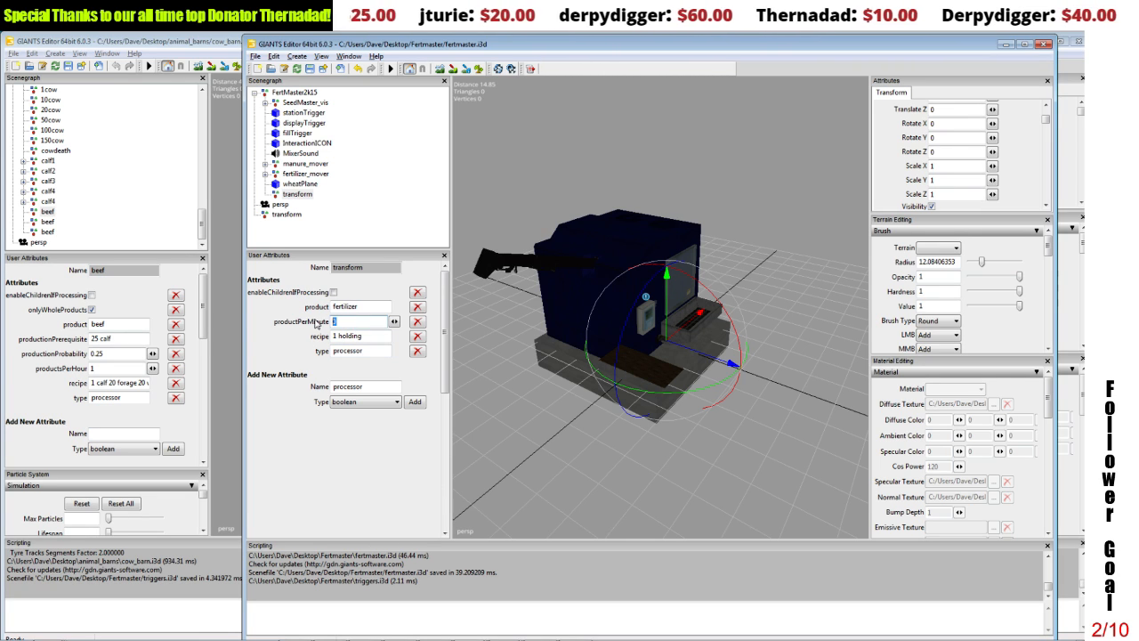
{"action": "type", "text": "200"}
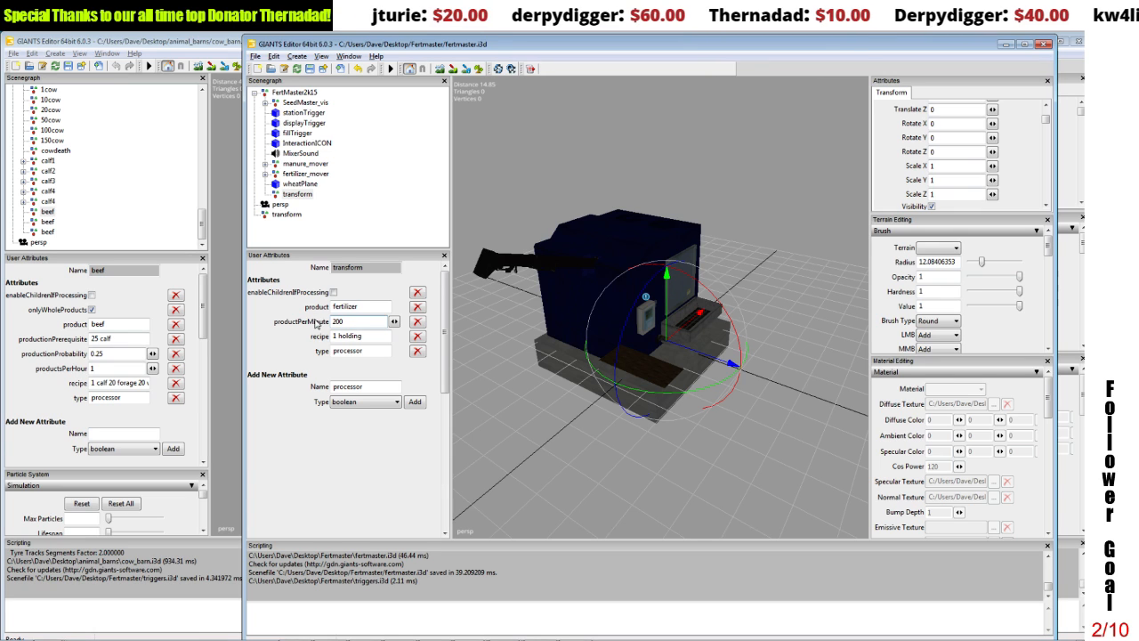
{"action": "key", "text": "BackSpace"}
{"action": "key", "text": "BackSpace"}
{"action": "type", "text": "5"}
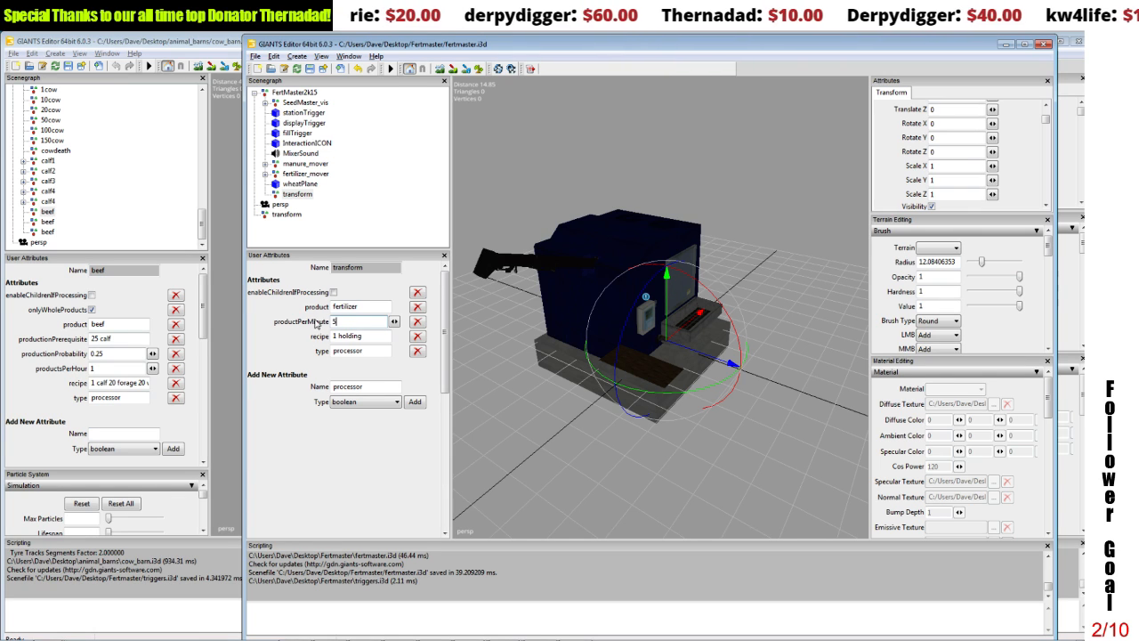
{"action": "type", "text": "0"}
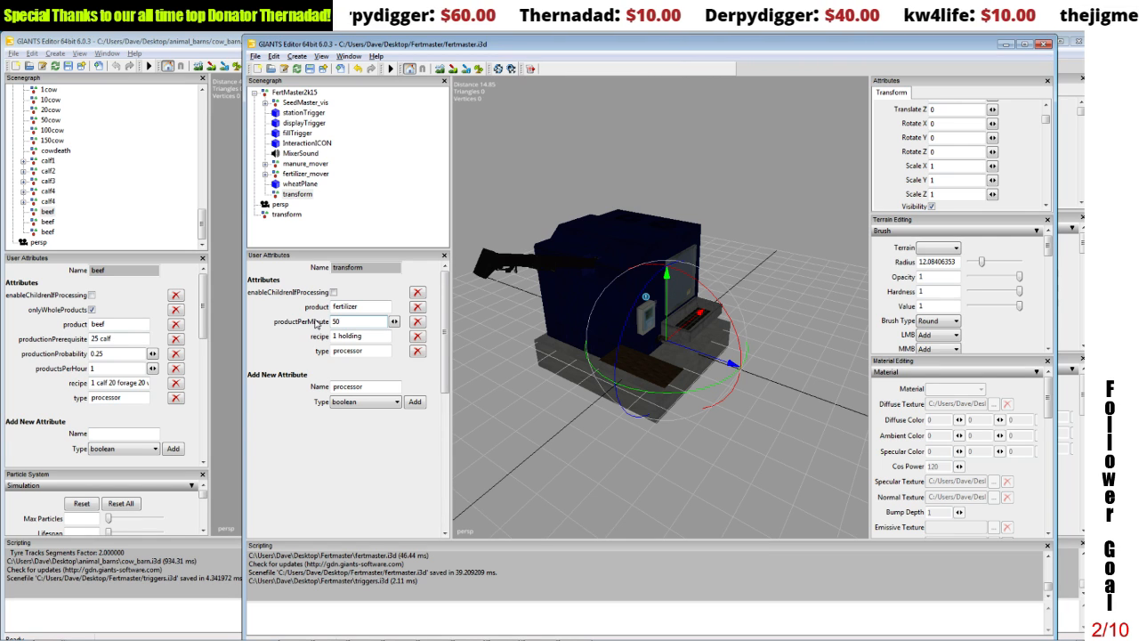
{"action": "left_click", "coordinate": [376, 338]}
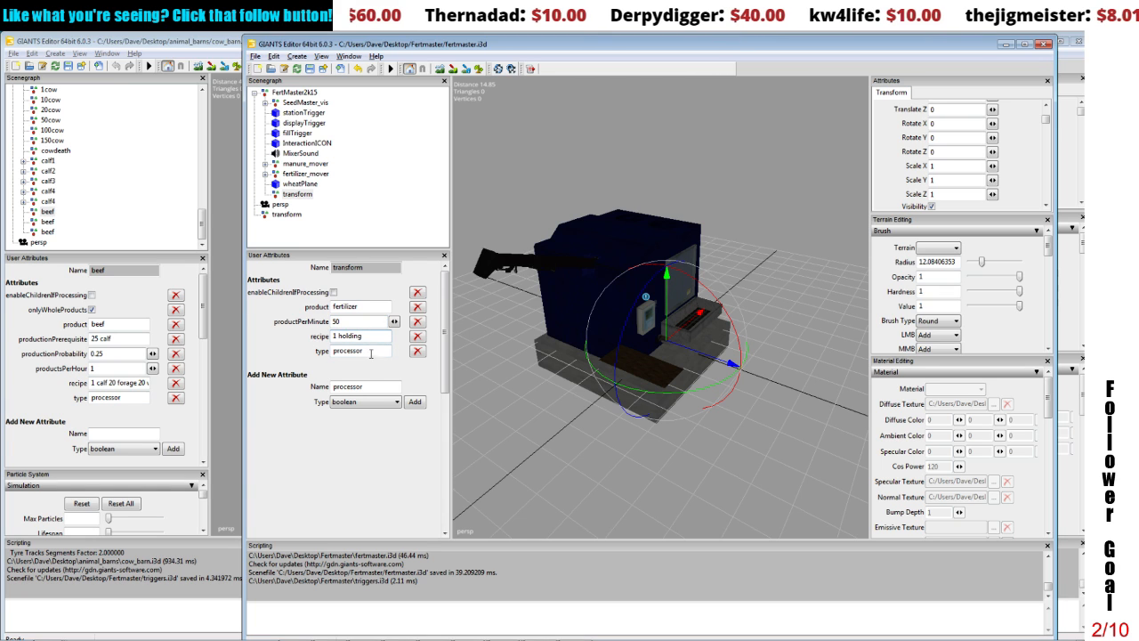
{"action": "left_click", "coordinate": [371, 352]}
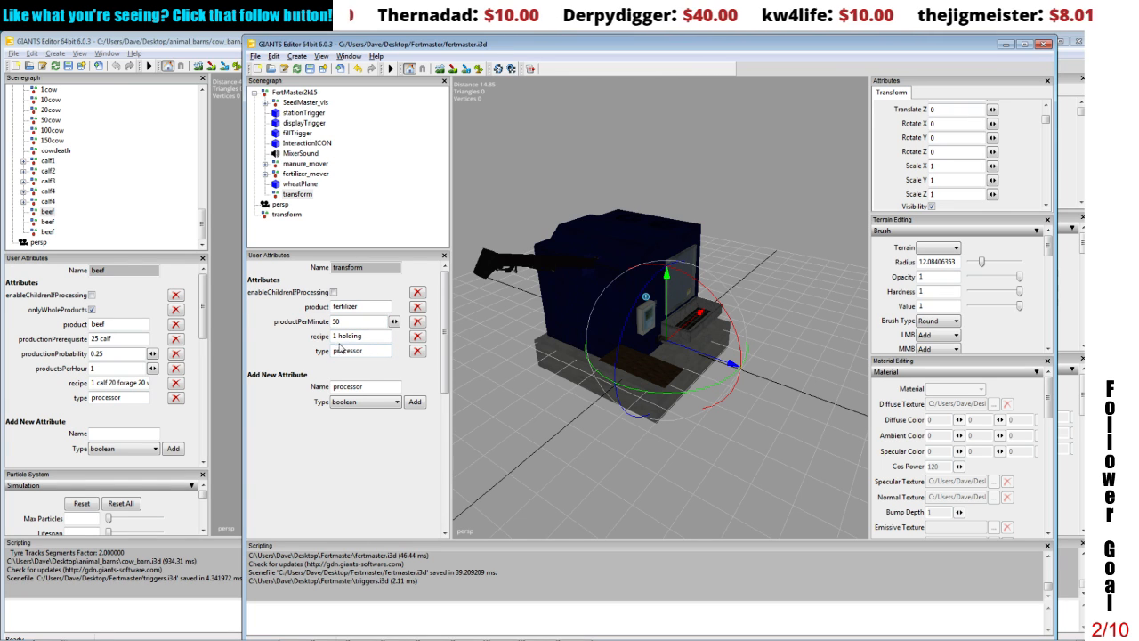
{"action": "left_click", "coordinate": [345, 307]}
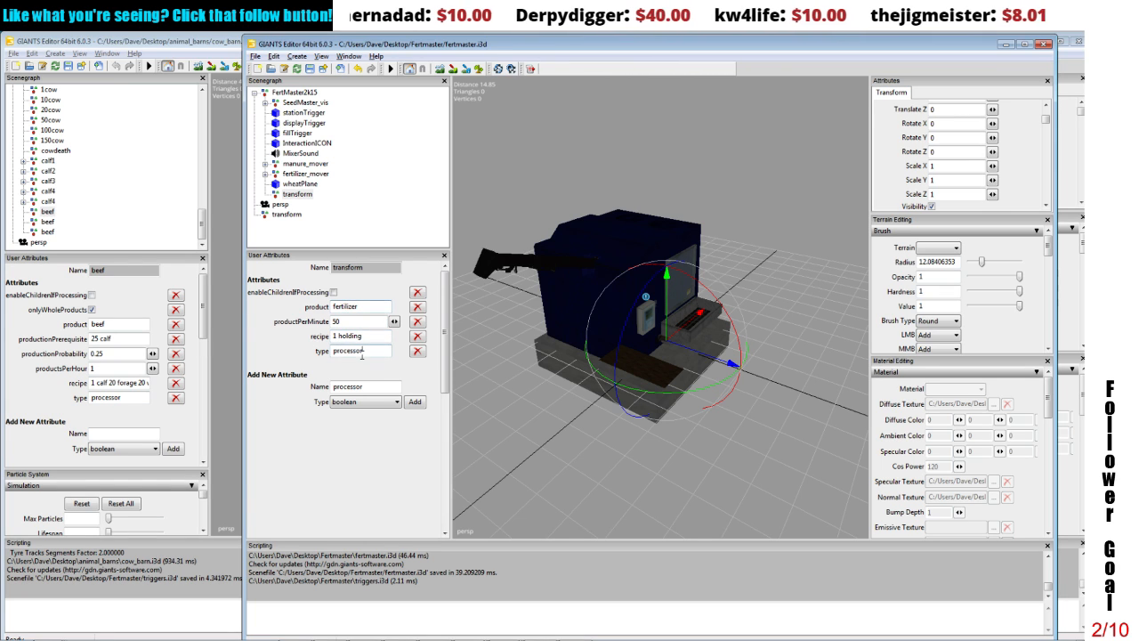
{"action": "left_click", "coordinate": [361, 387]}
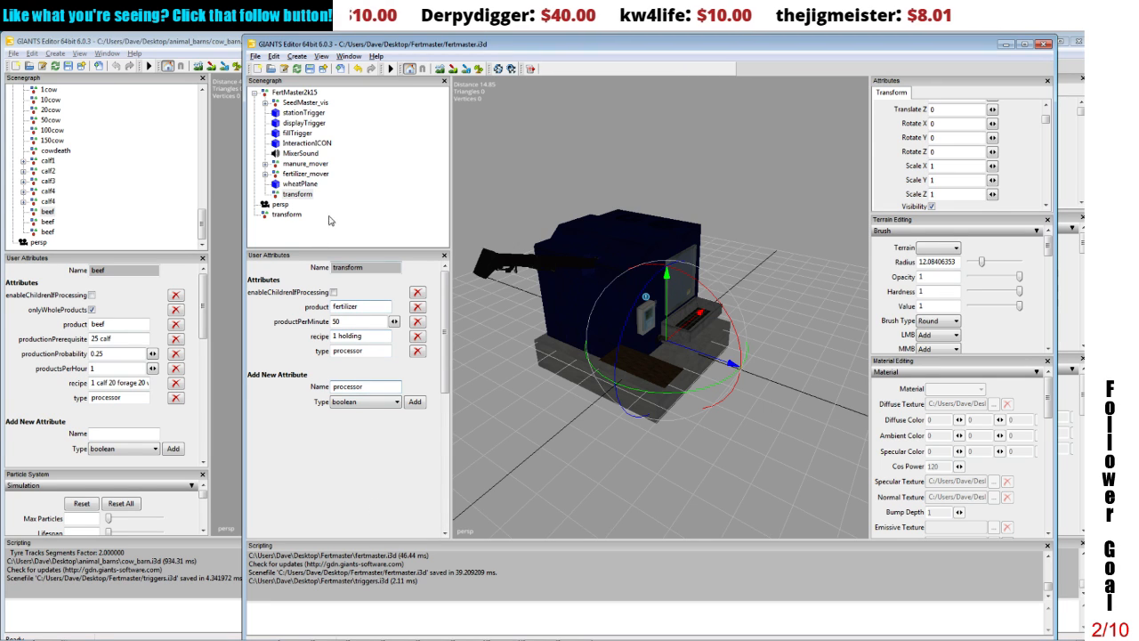
{"action": "left_click", "coordinate": [291, 196]}
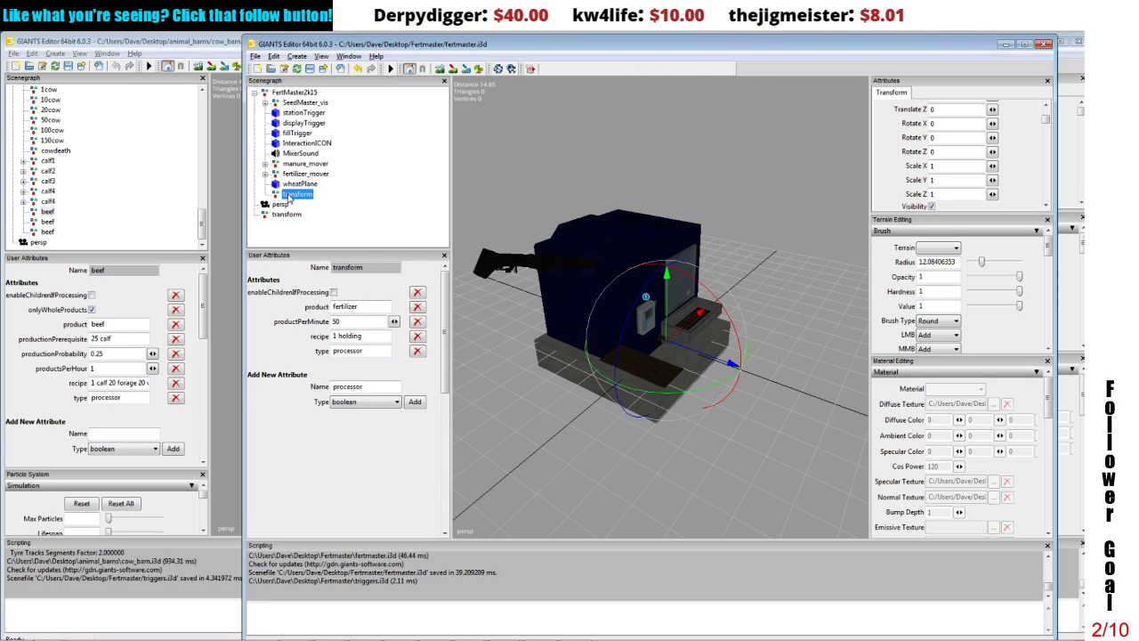
Step: Rename the transform group inside FertMaster2k15 as fert_processor
{"action": "left_click_drag", "start_coordinate": [1046, 122], "coordinate": [1046, 114]}
{"action": "double_click", "coordinate": [950, 106]}
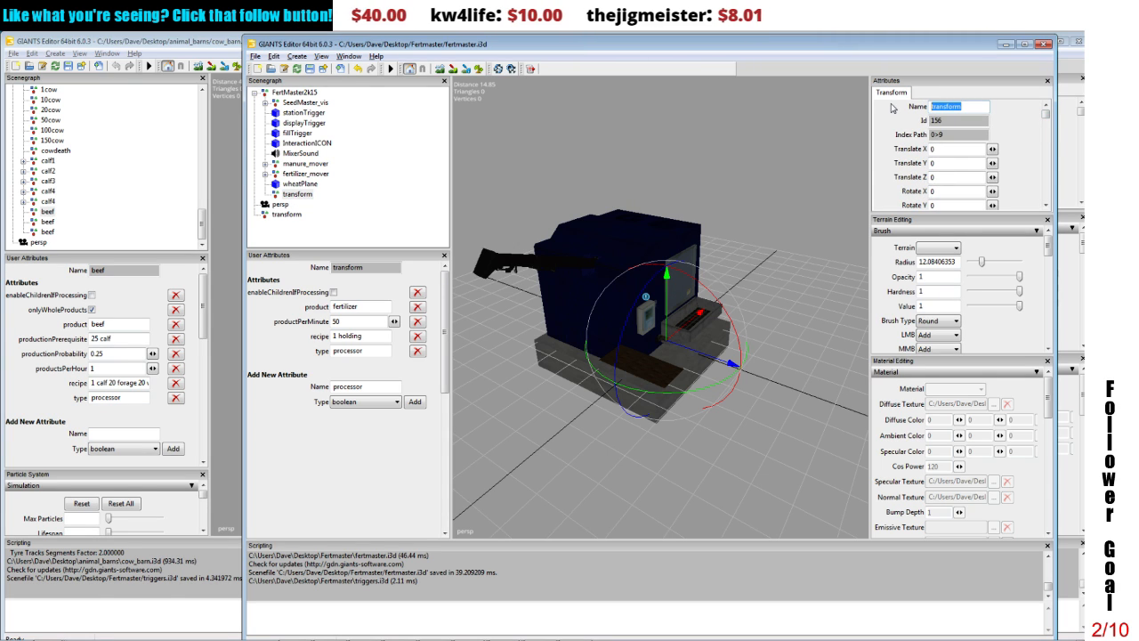
{"action": "type", "text": "fert"}
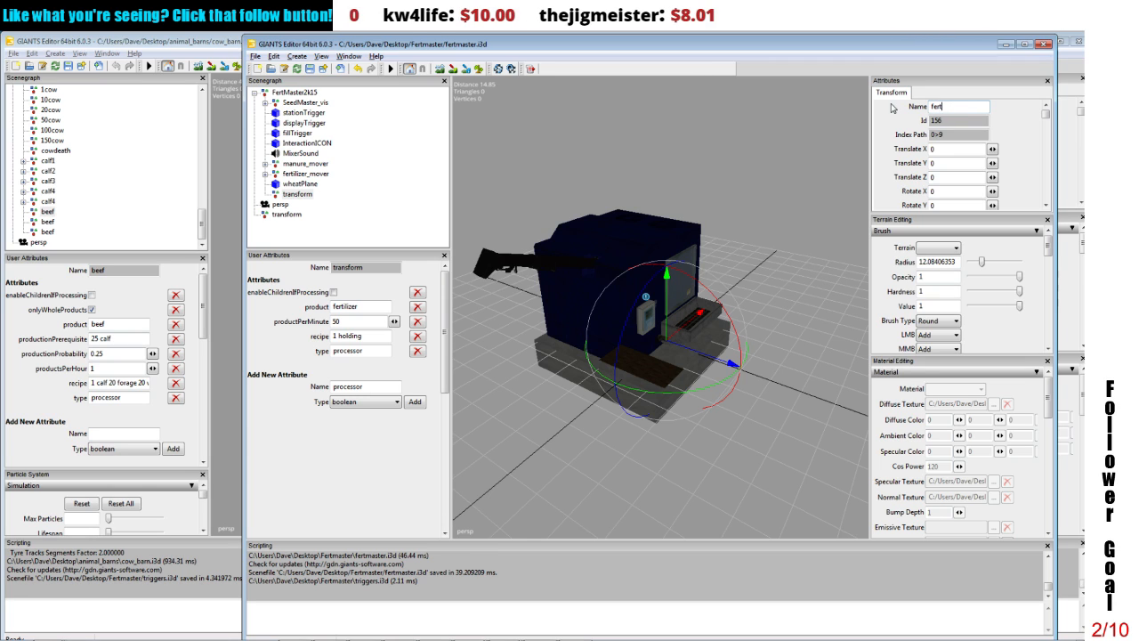
{"action": "type", "text": "_processor"}
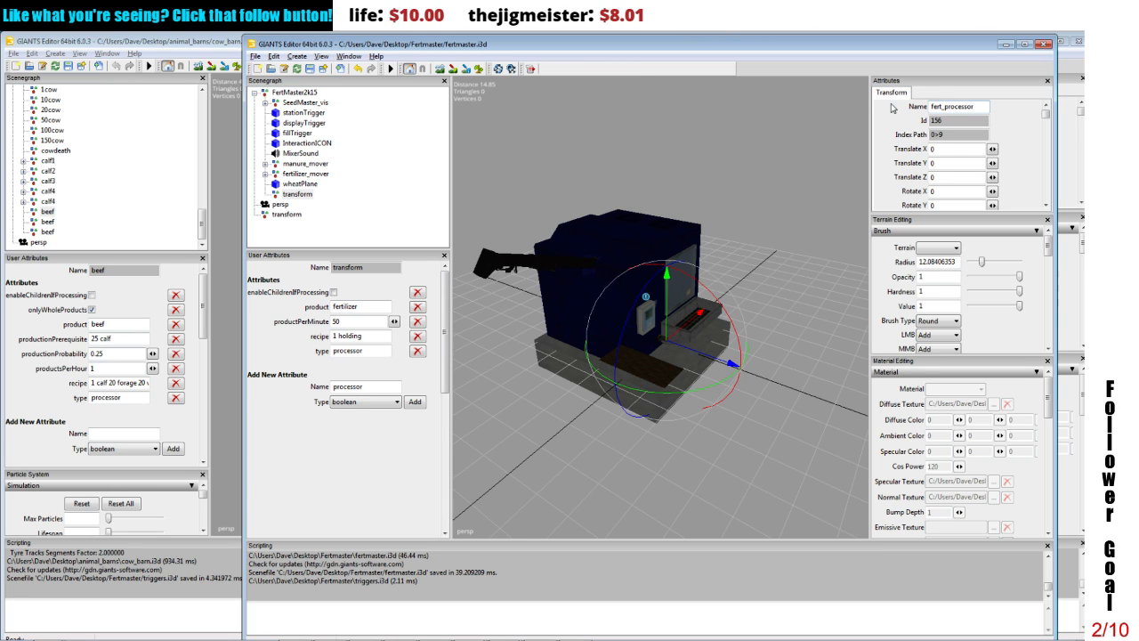
{"action": "key", "text": "Return"}
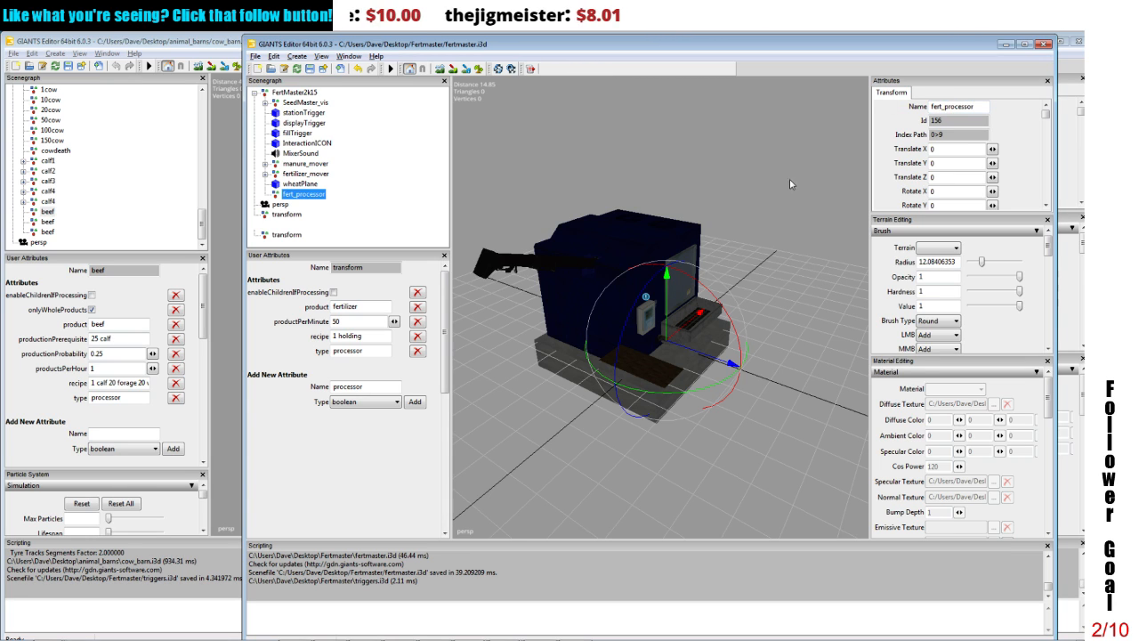
Step: Duplicate fert_processor and rename the copy manure_processor
{"action": "key", "text": "ctrl+d"}
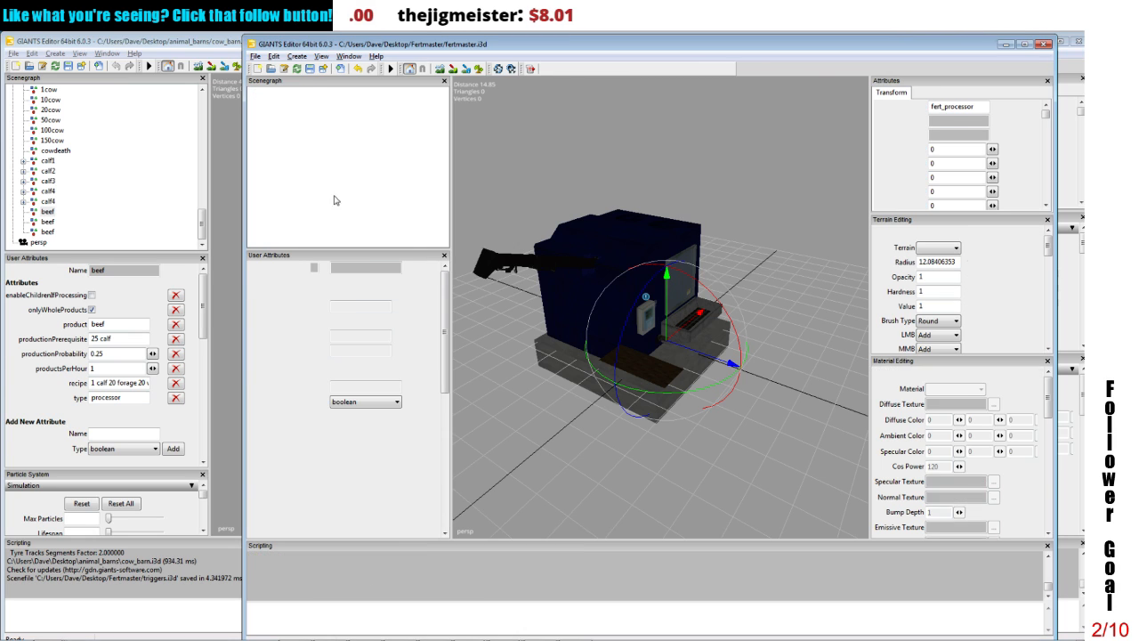
{"action": "left_click_drag", "start_coordinate": [944, 106], "coordinate": [913, 108]}
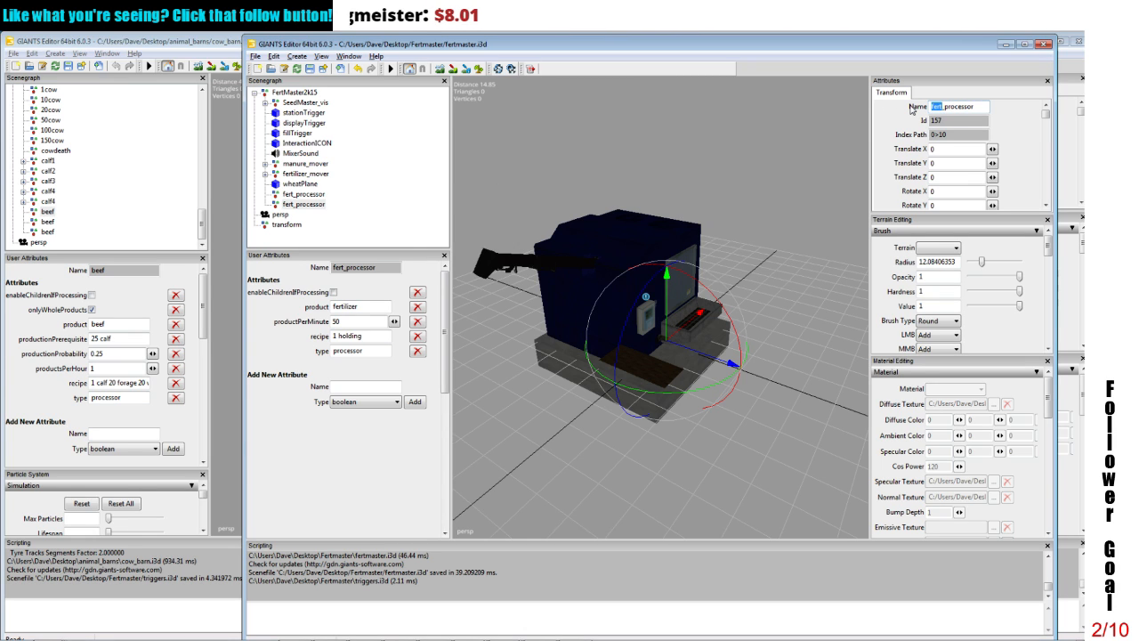
{"action": "type", "text": "manure"}
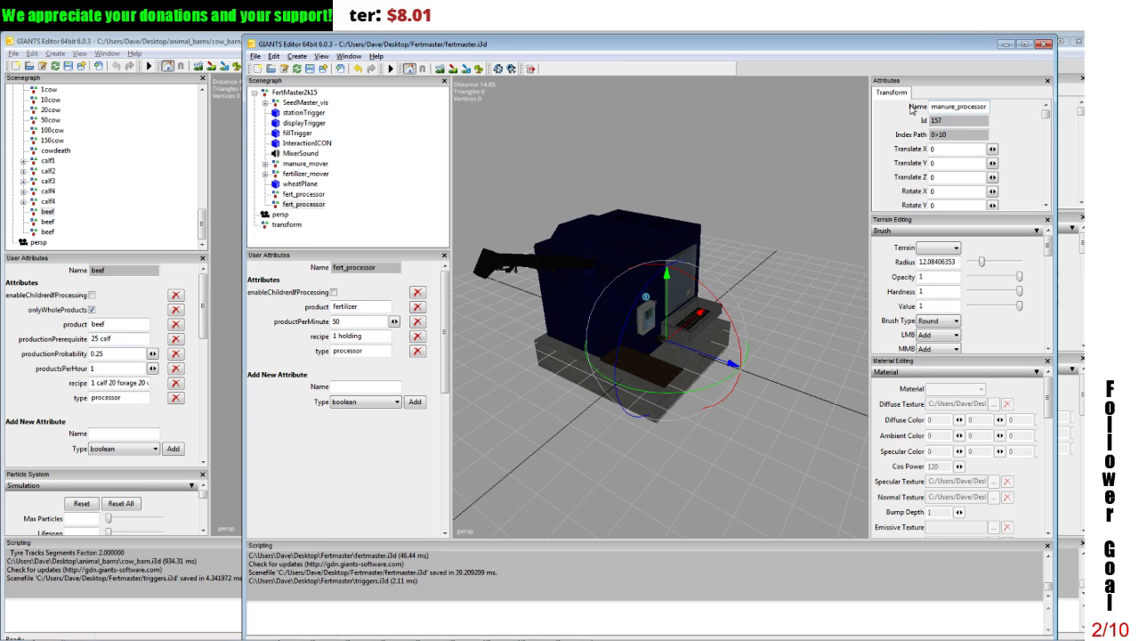
{"action": "key", "text": "Return"}
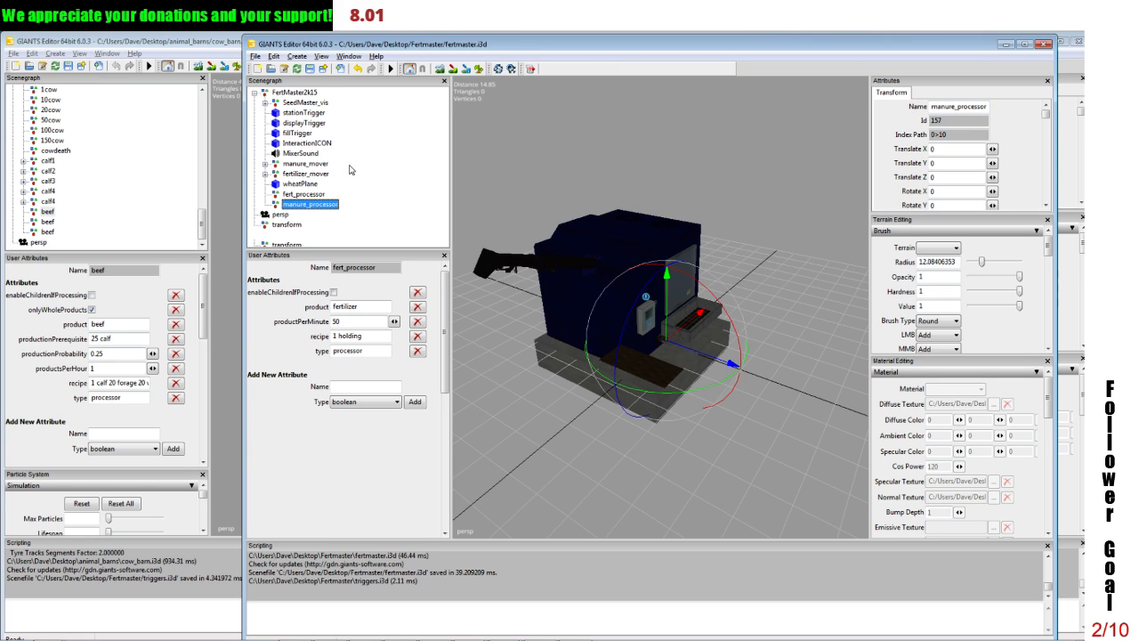
Step: Make two more copies of the manure_processor group and name them liquid_processor and compost_processor
{"action": "key", "text": "ctrl+d"}
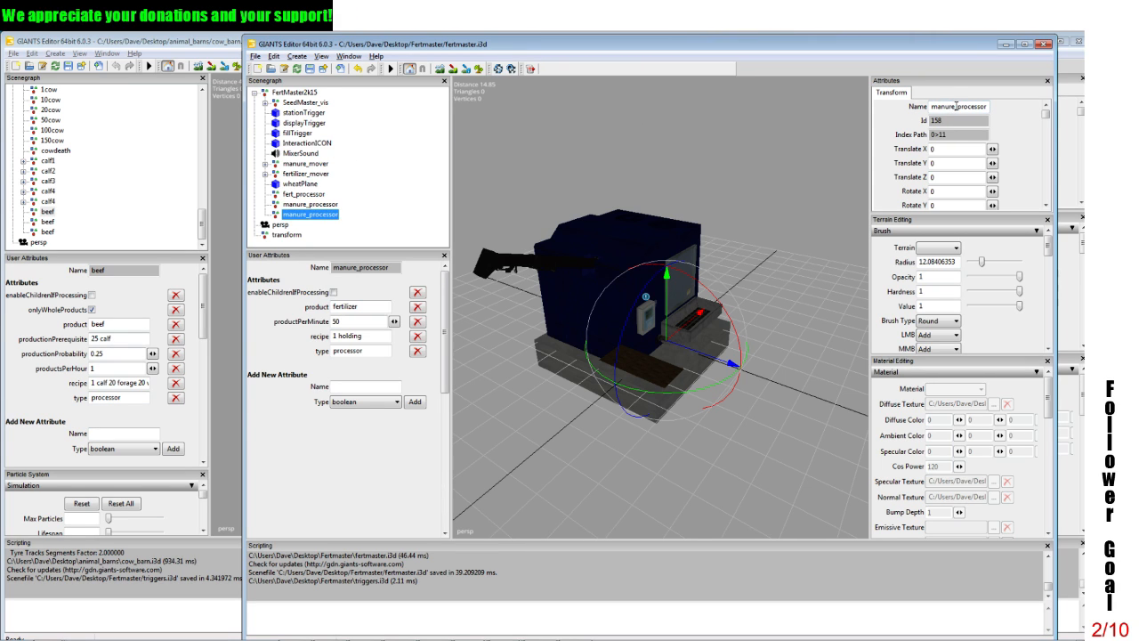
{"action": "left_click_drag", "start_coordinate": [956, 106], "coordinate": [927, 108]}
{"action": "type", "text": "liquid"}
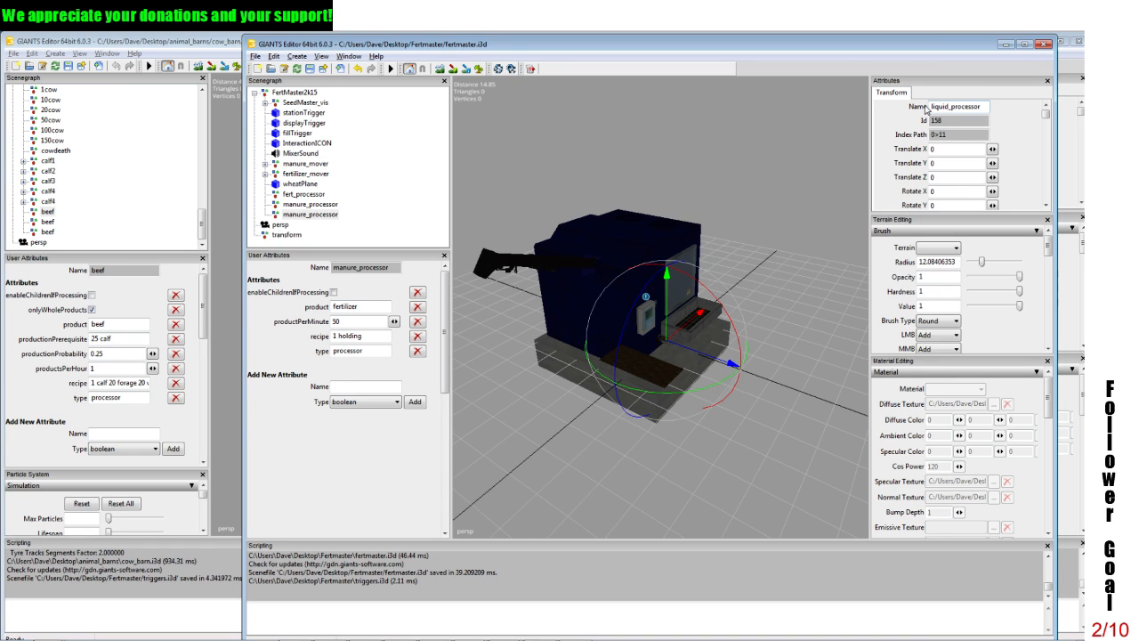
{"action": "key", "text": "Return"}
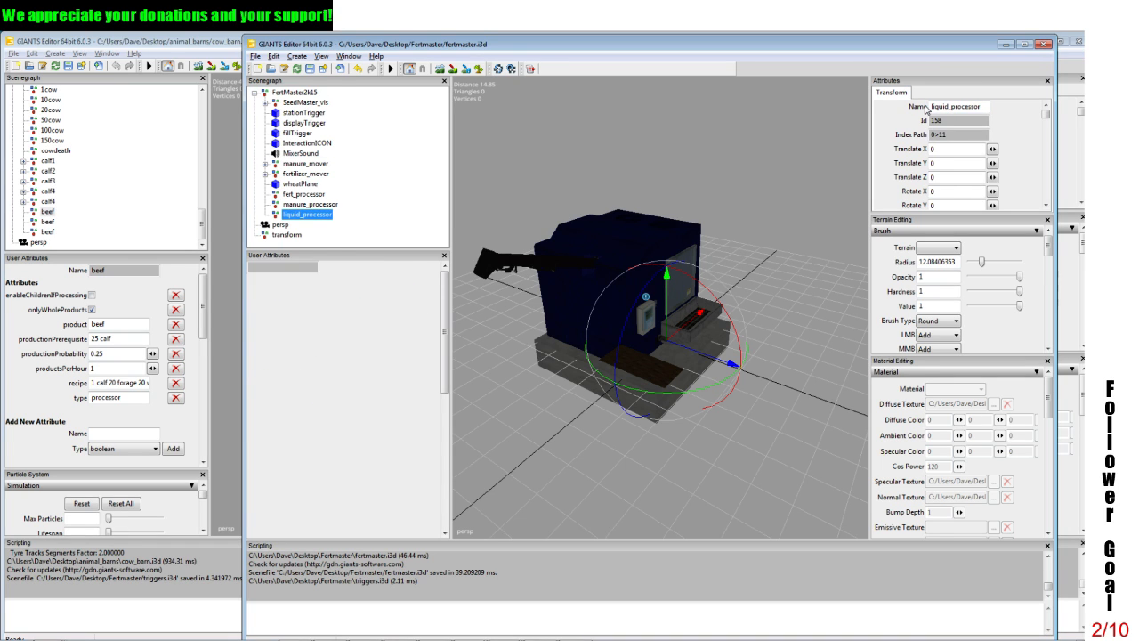
{"action": "key", "text": "ctrl+d"}
{"action": "left_click_drag", "start_coordinate": [952, 106], "coordinate": [903, 108]}
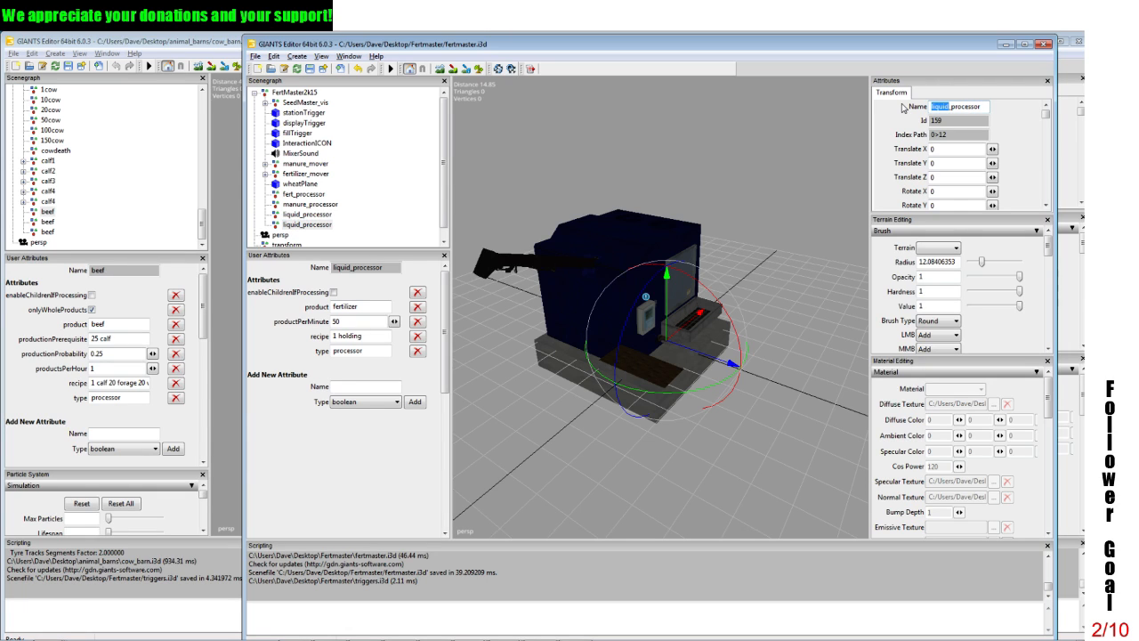
{"action": "type", "text": "compost"}
{"action": "key", "text": "Return"}
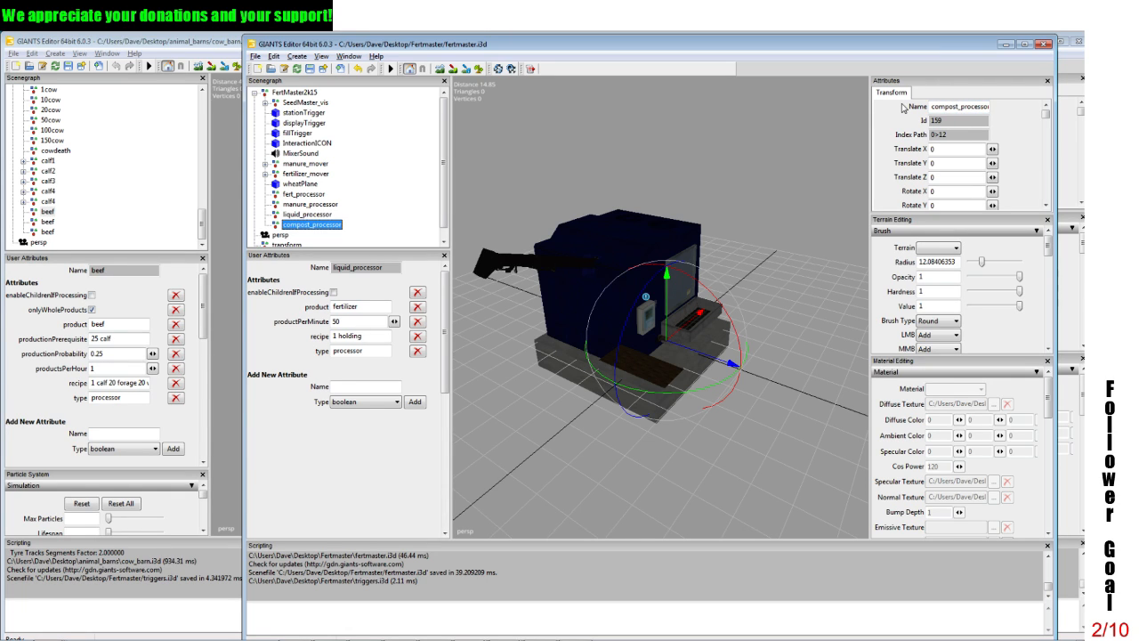
Step: Make manure_processor produce holding with the recipe 1 manure, and delete its productPerMinute attribute
{"action": "left_click", "coordinate": [313, 206]}
{"action": "double_click", "coordinate": [350, 307]}
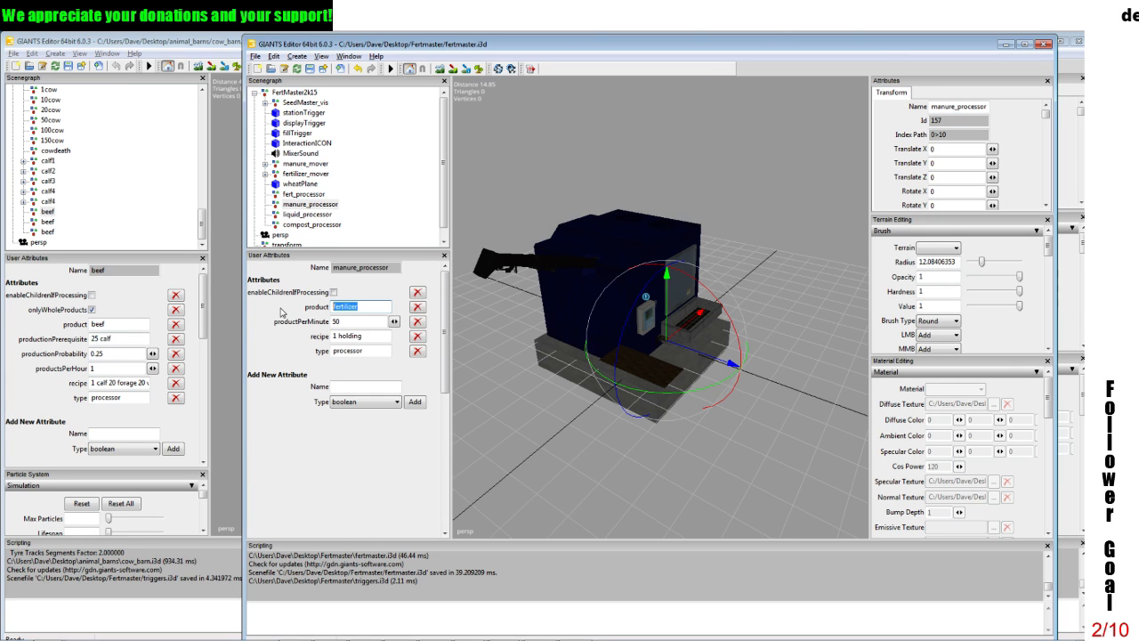
{"action": "type", "text": "holding"}
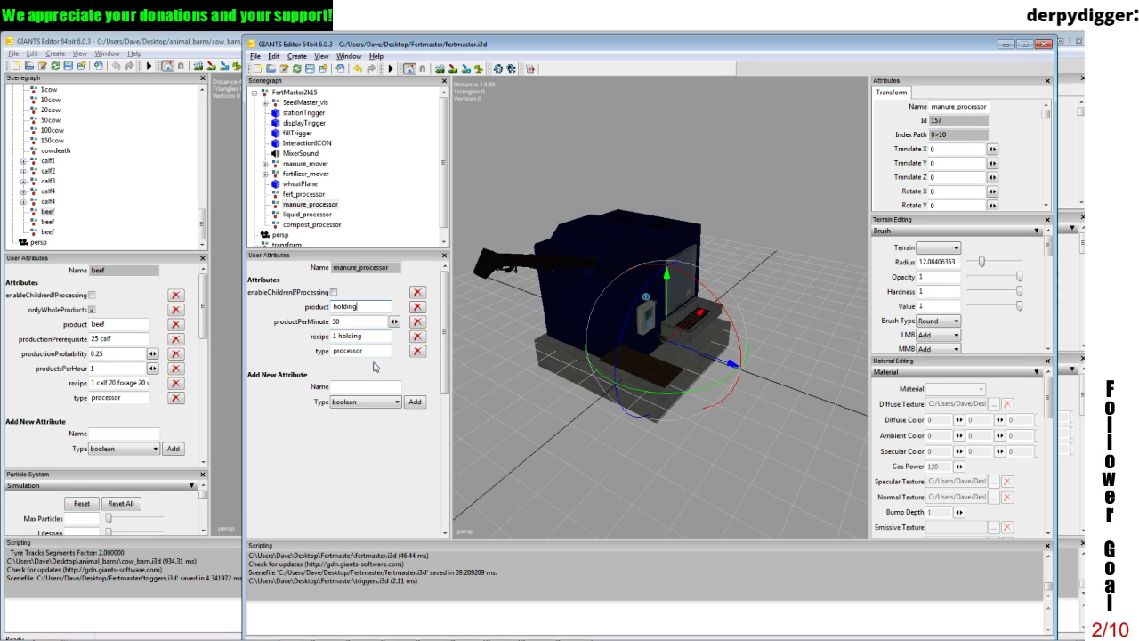
{"action": "left_click_drag", "start_coordinate": [341, 335], "coordinate": [378, 336]}
{"action": "key", "text": "BackSpace"}
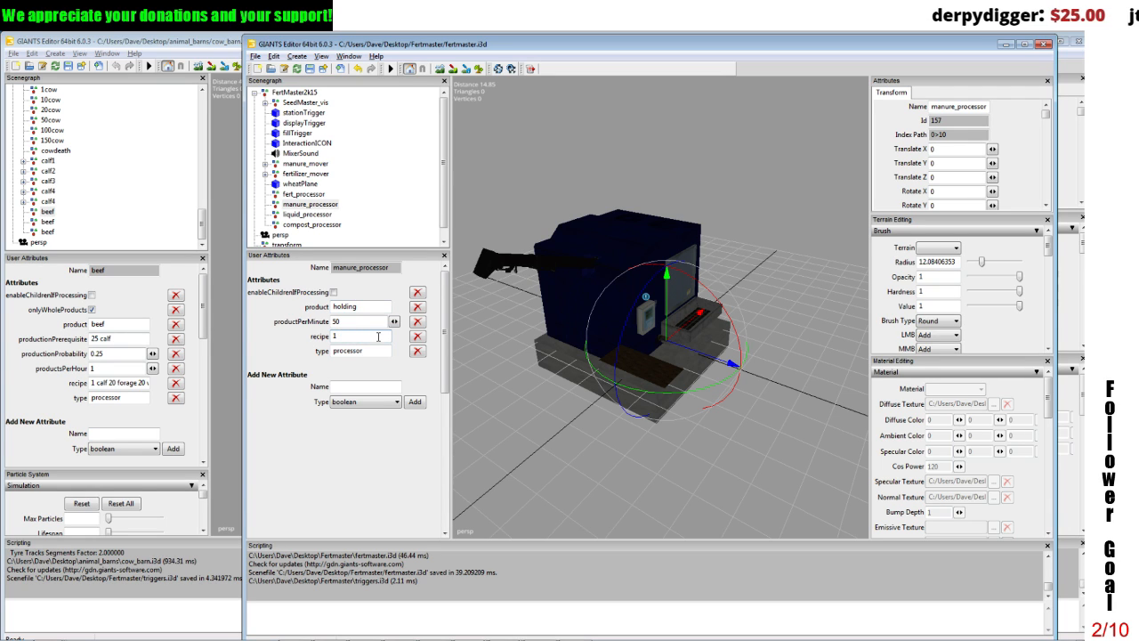
{"action": "type", "text": "manure"}
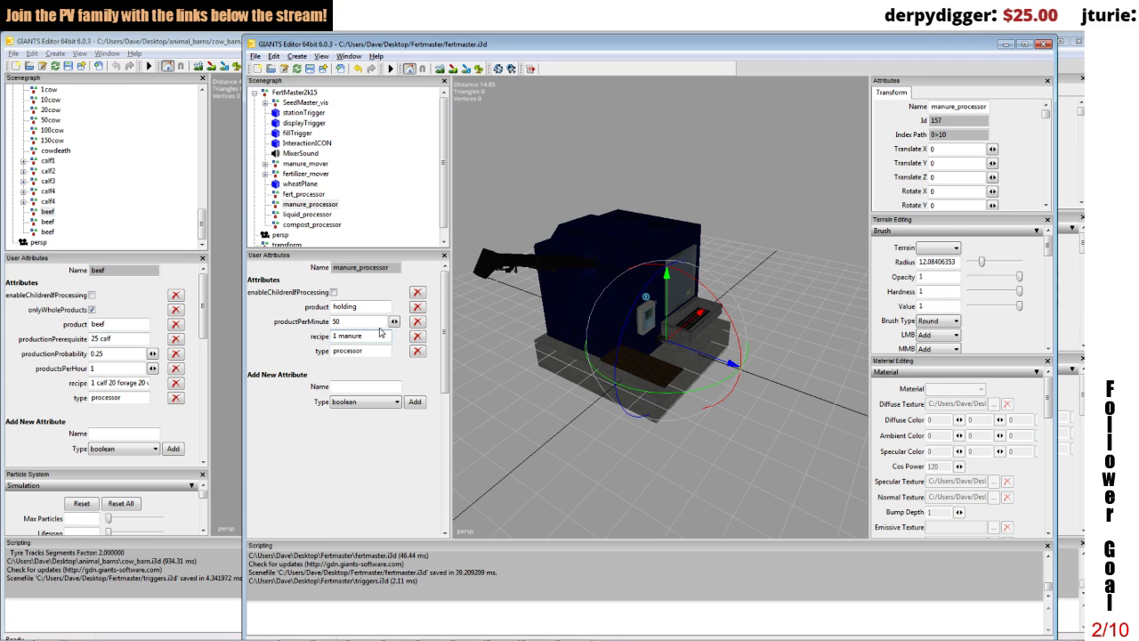
{"action": "left_click", "coordinate": [416, 322]}
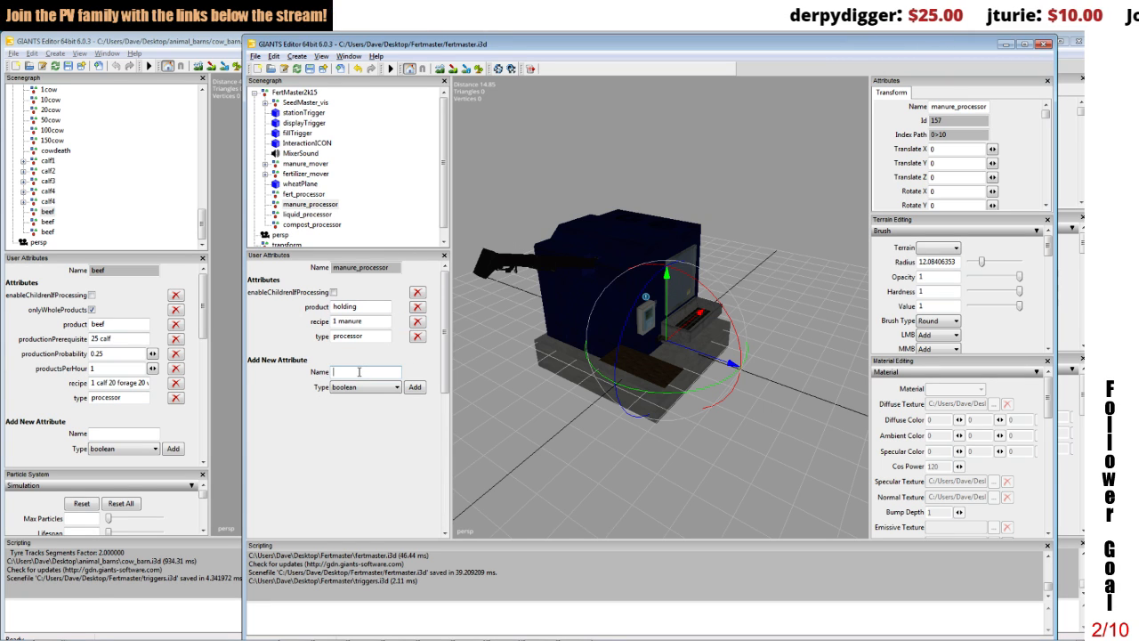
Step: Try adding productsPerSecond to manure_processor as a boolean attribute, and remove that attribute again
{"action": "type", "text": "produ"}
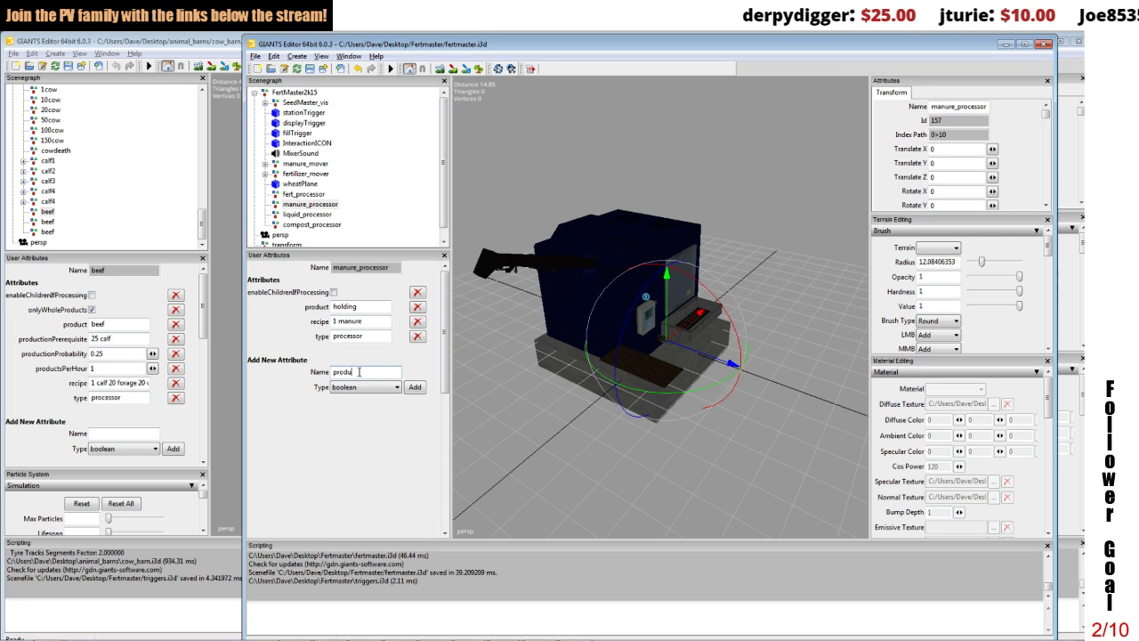
{"action": "type", "text": "cts"}
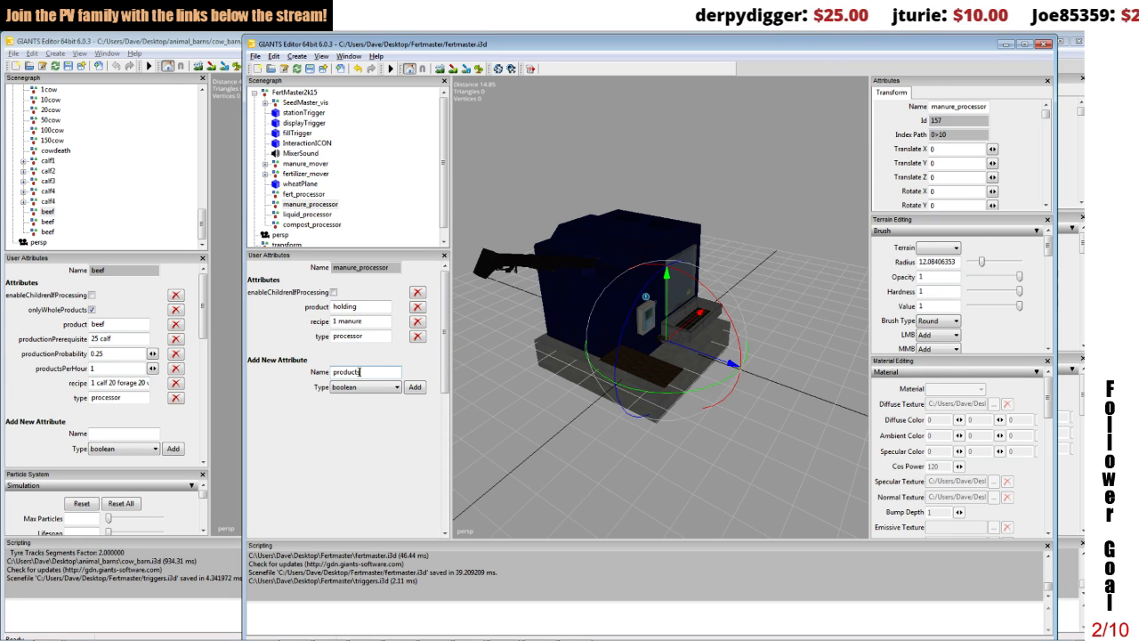
{"action": "type", "text": "PerSe"}
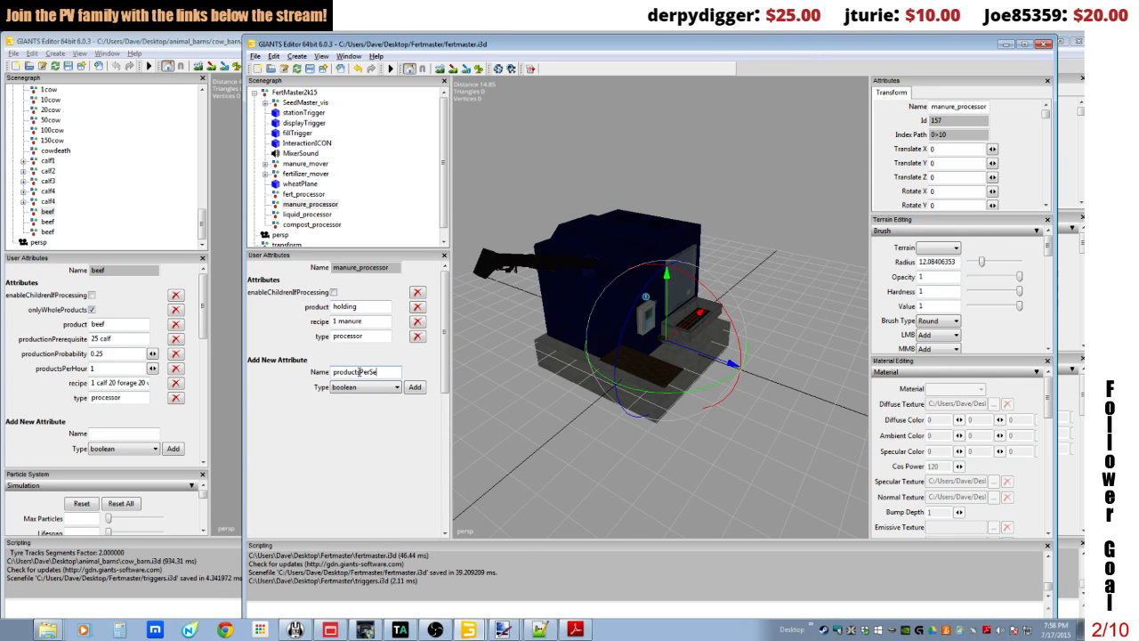
{"action": "type", "text": "cond"}
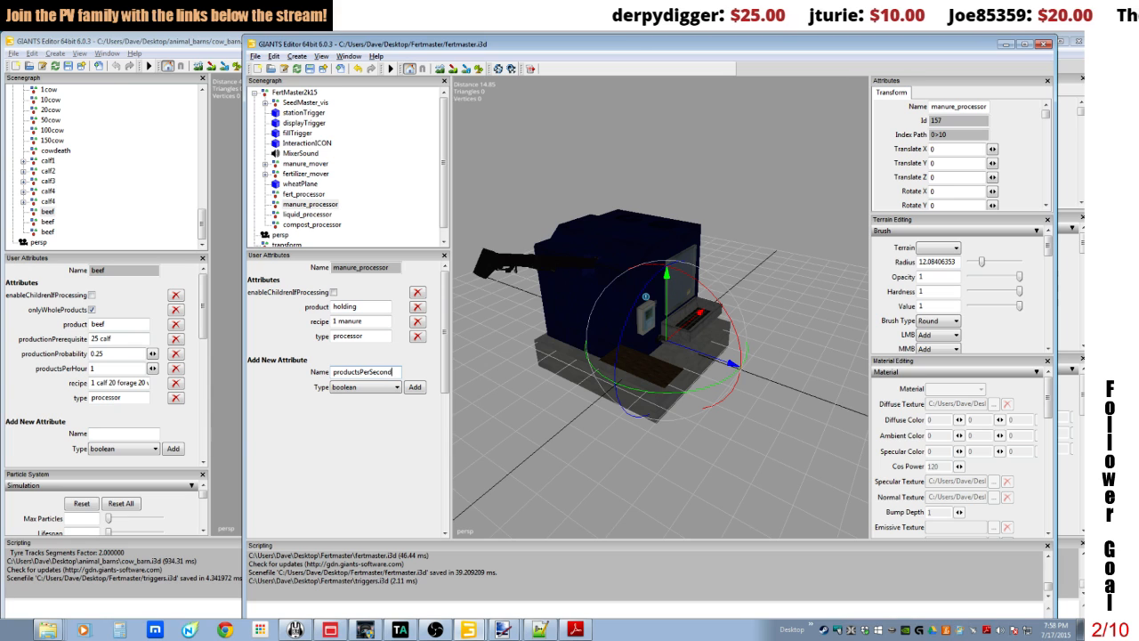
{"action": "left_click", "coordinate": [355, 389]}
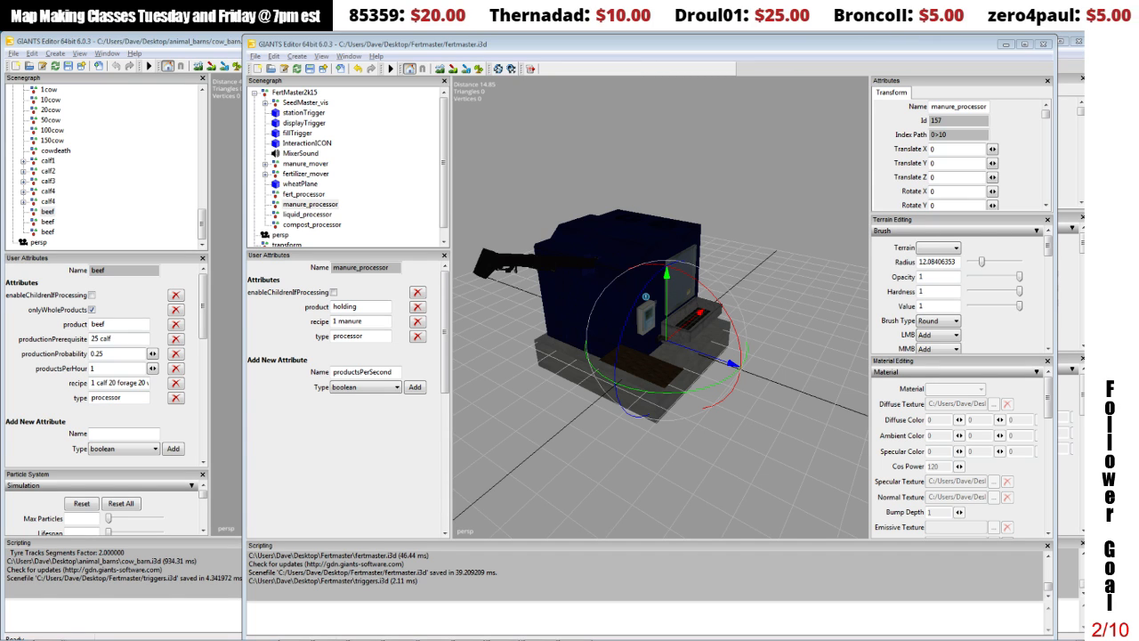
{"action": "left_click", "coordinate": [382, 306]}
{"action": "left_click", "coordinate": [375, 322]}
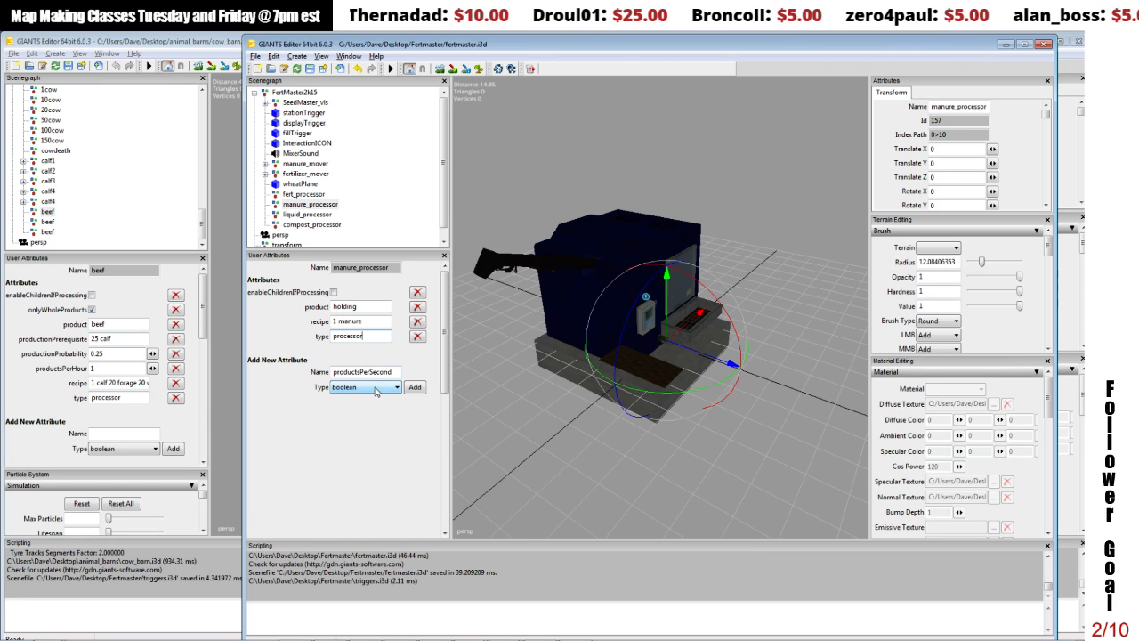
{"action": "left_click", "coordinate": [415, 387]}
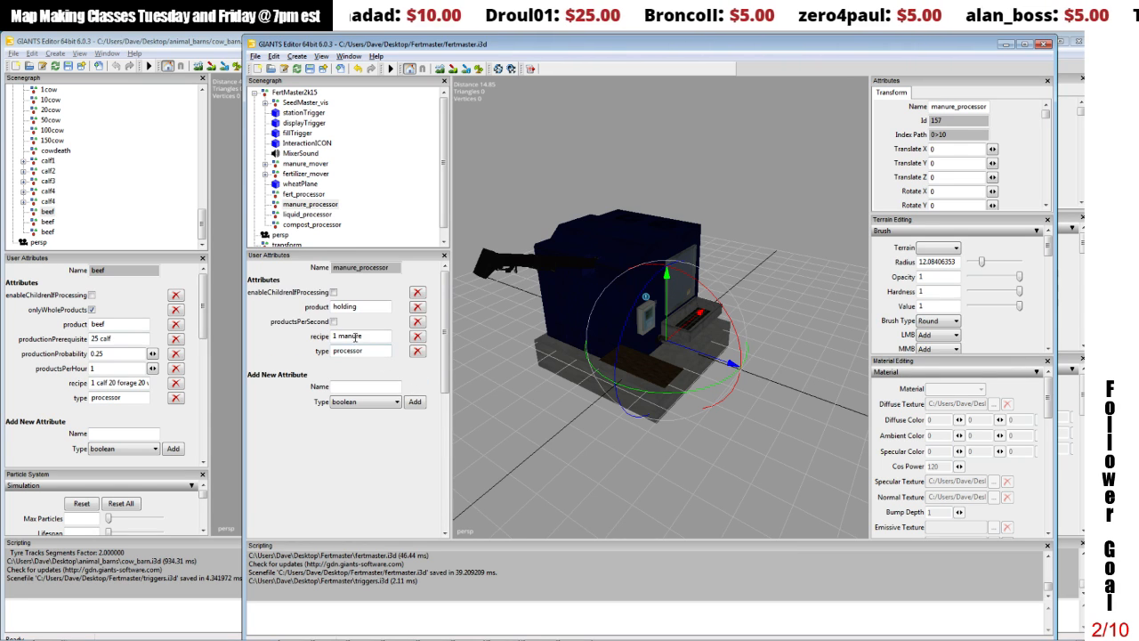
{"action": "left_click", "coordinate": [417, 321]}
Step: Add a float attribute named productsPerSecond to manure_processor and set it to 10000
{"action": "left_click", "coordinate": [361, 372]}
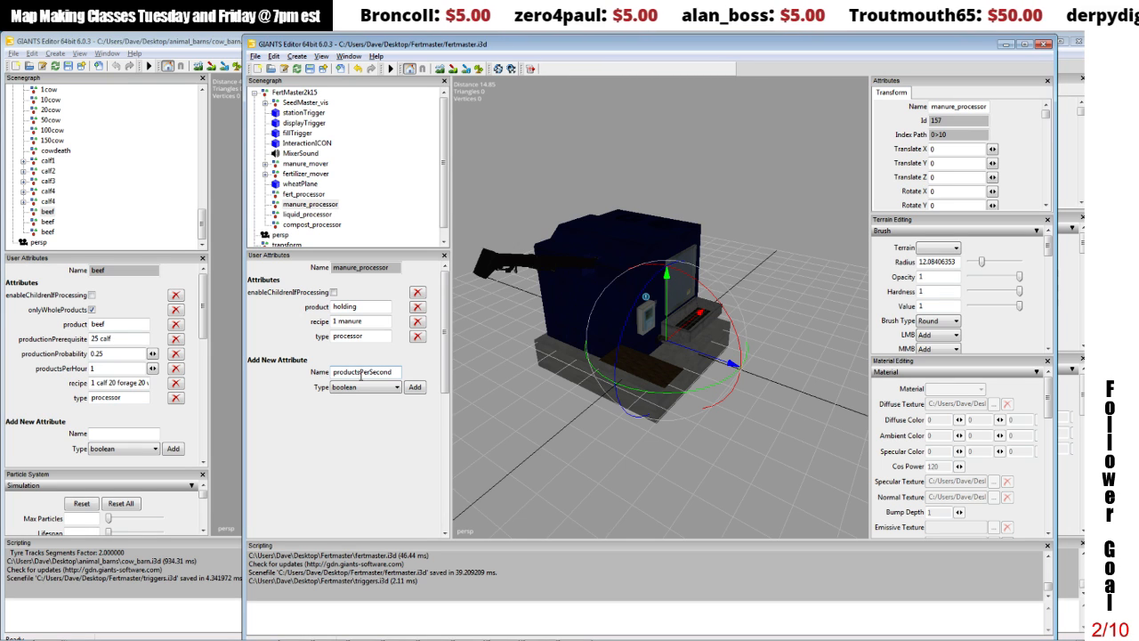
{"action": "left_click", "coordinate": [365, 387]}
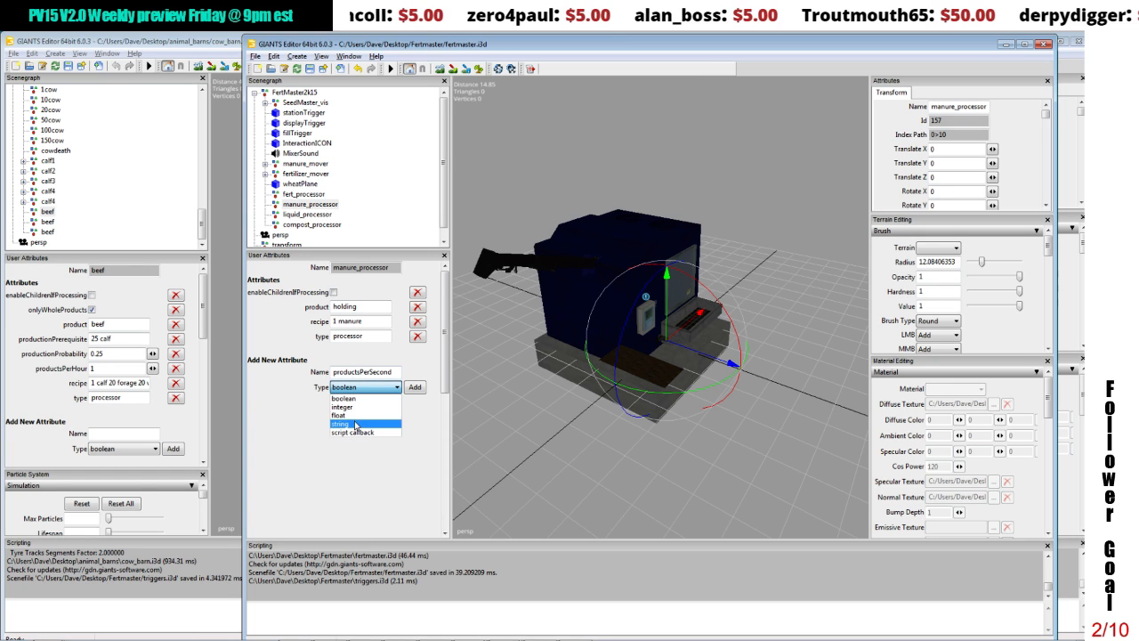
{"action": "left_click", "coordinate": [343, 415]}
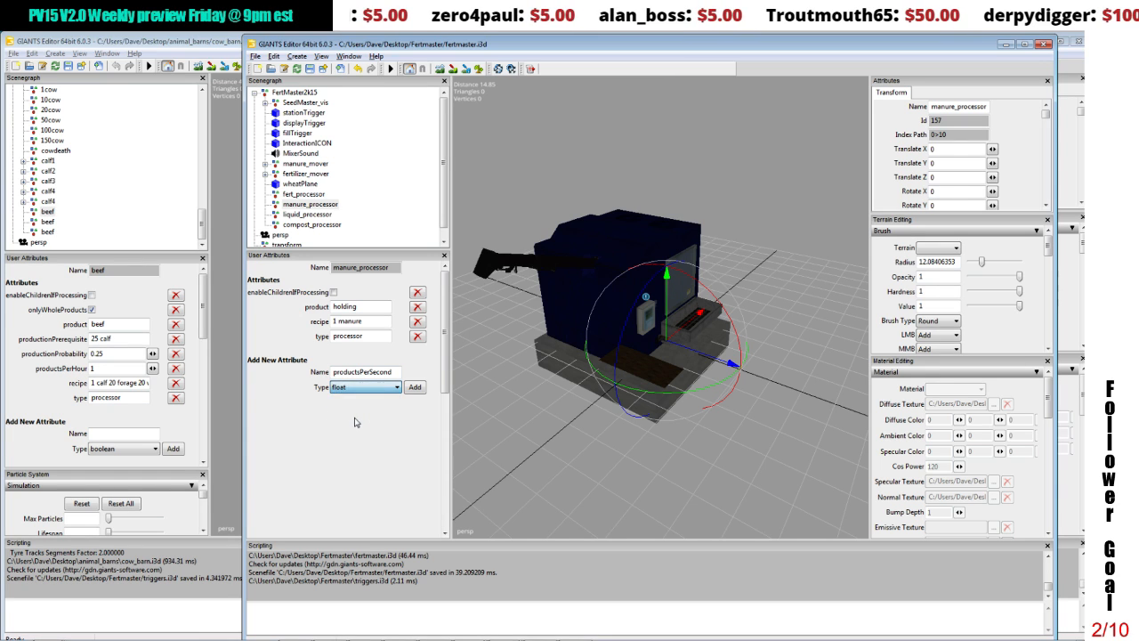
{"action": "left_click", "coordinate": [415, 387]}
{"action": "left_click", "coordinate": [343, 321]}
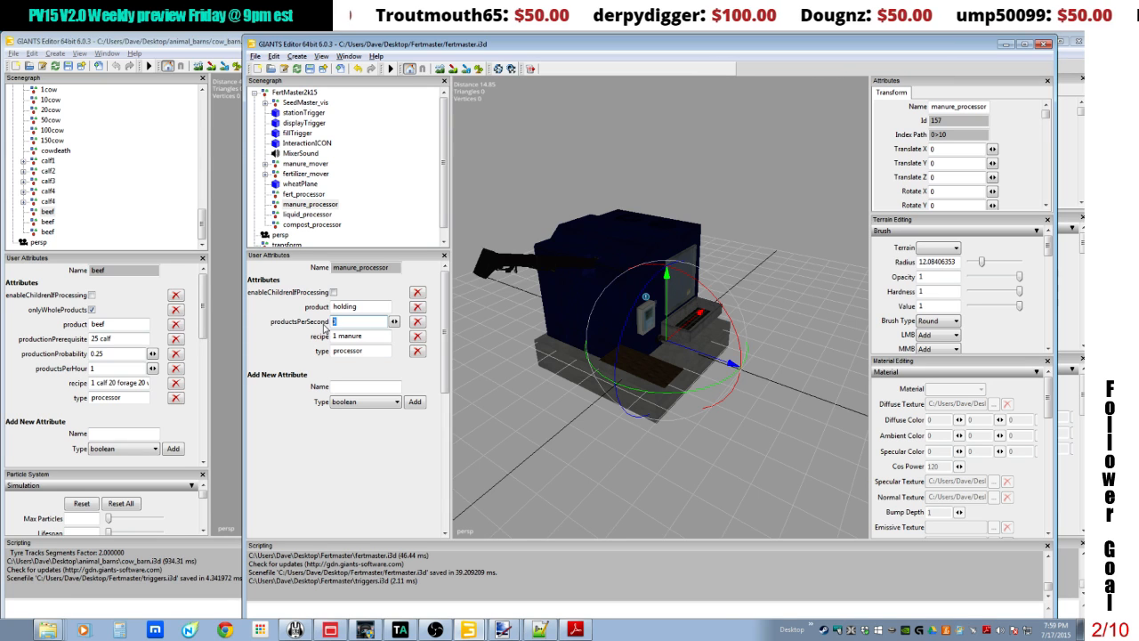
{"action": "type", "text": "10000"}
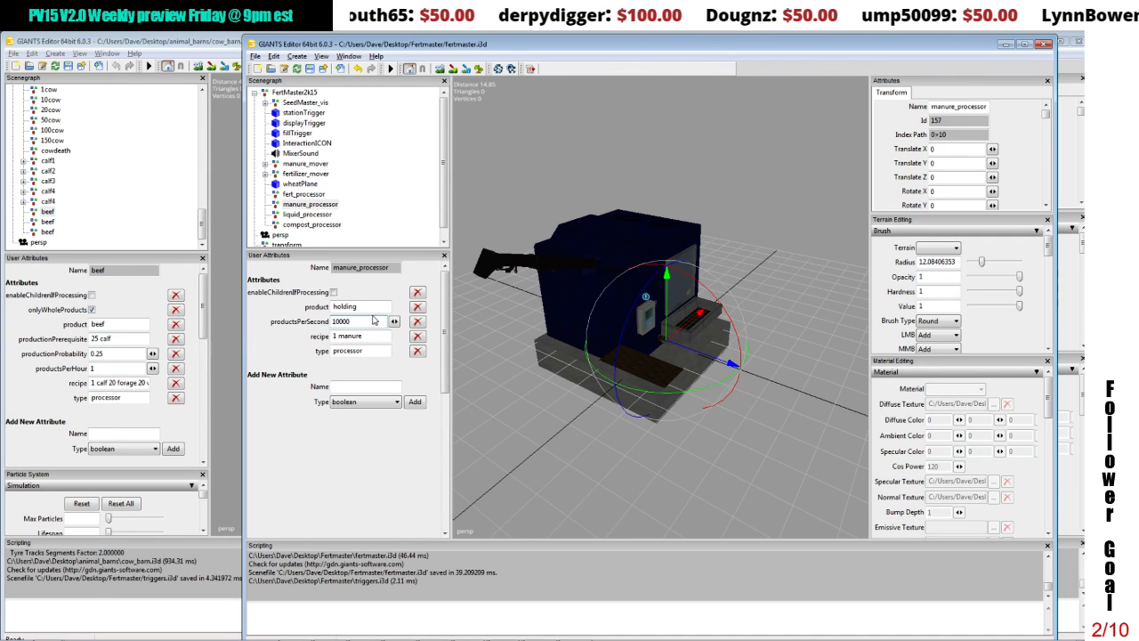
{"action": "left_click", "coordinate": [368, 305]}
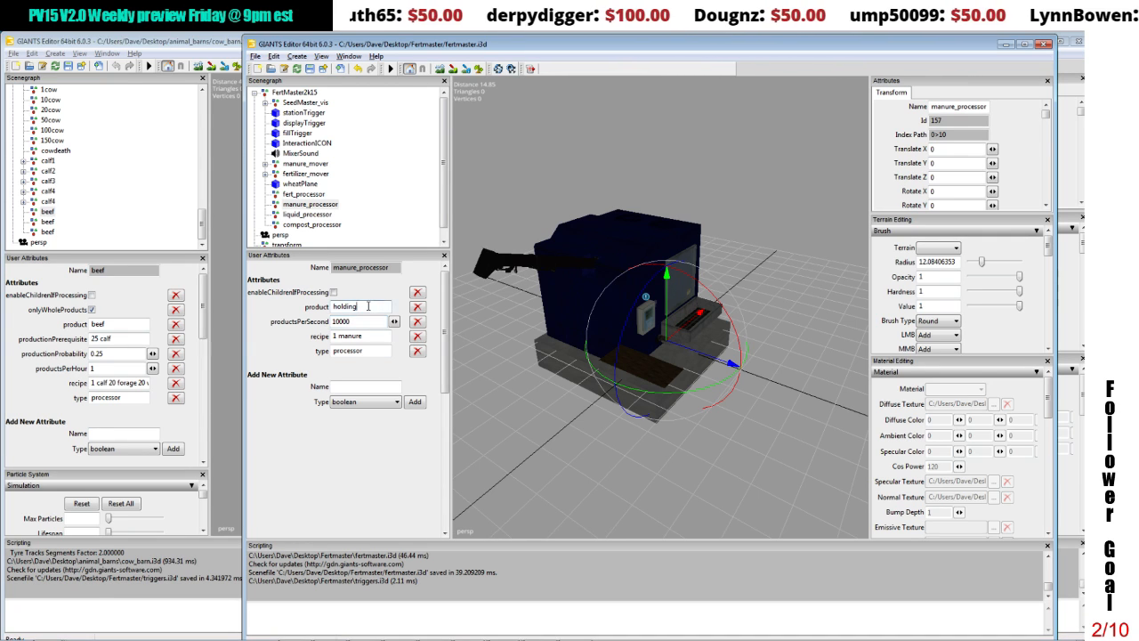
Step: Delete the liquid_processor and compost_processor groups from FertMaster2k15
{"action": "left_click", "coordinate": [308, 216]}
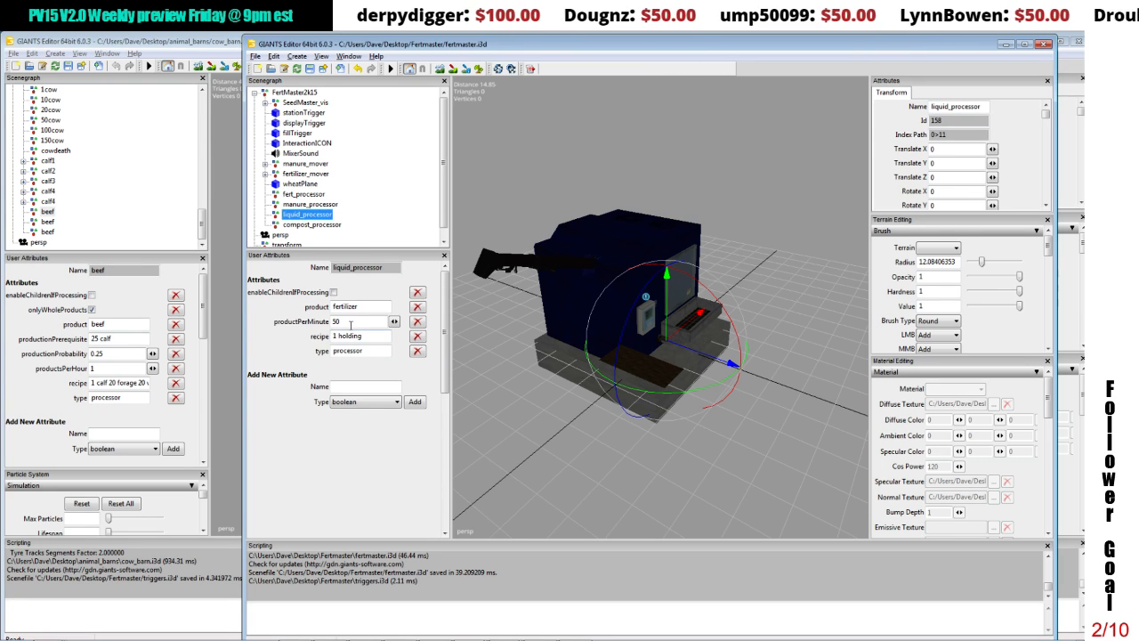
{"action": "left_click", "coordinate": [294, 225], "text": "ctrl"}
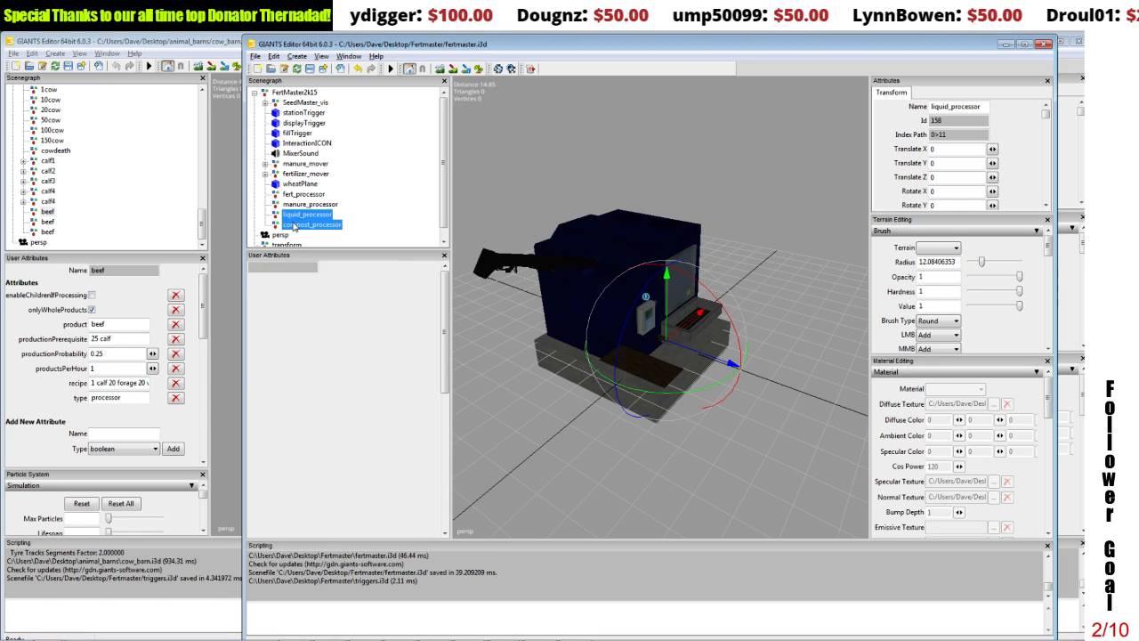
{"action": "key", "text": "Delete"}
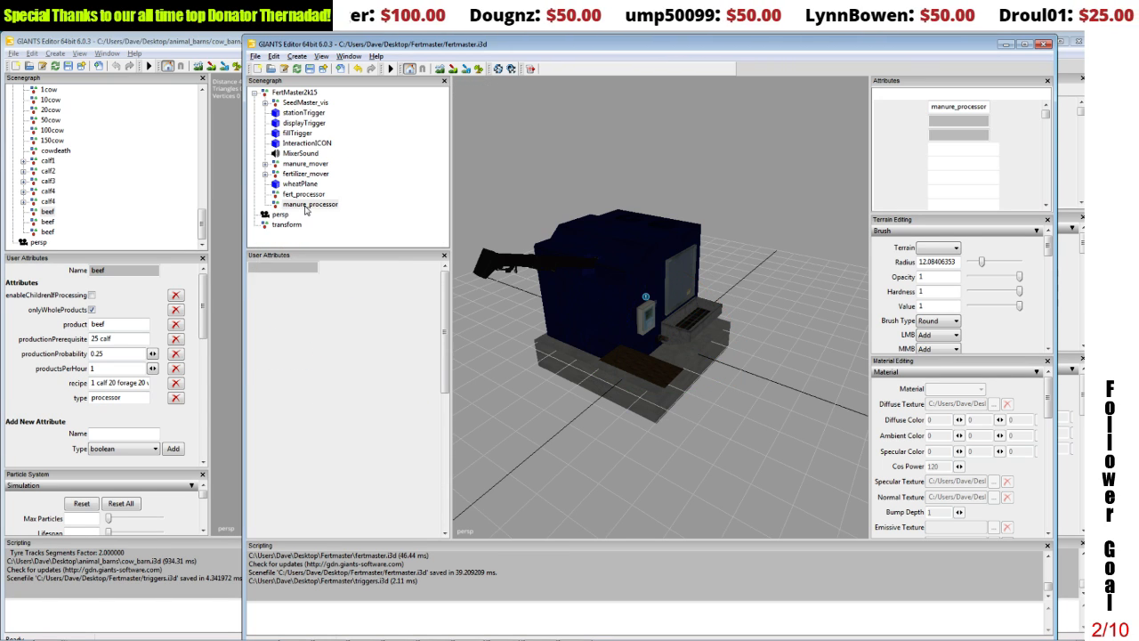
Step: Duplicate manure_processor twice and rename the copies liquid_processor and compost_processor
{"action": "key", "text": "ctrl+d"}
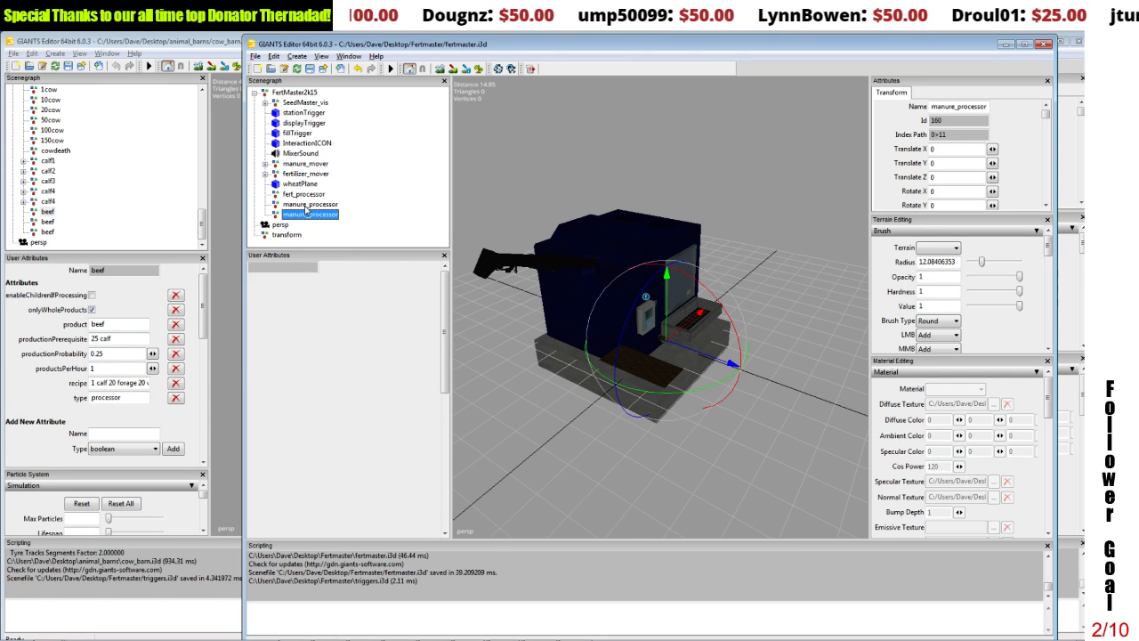
{"action": "key", "text": "ctrl+d"}
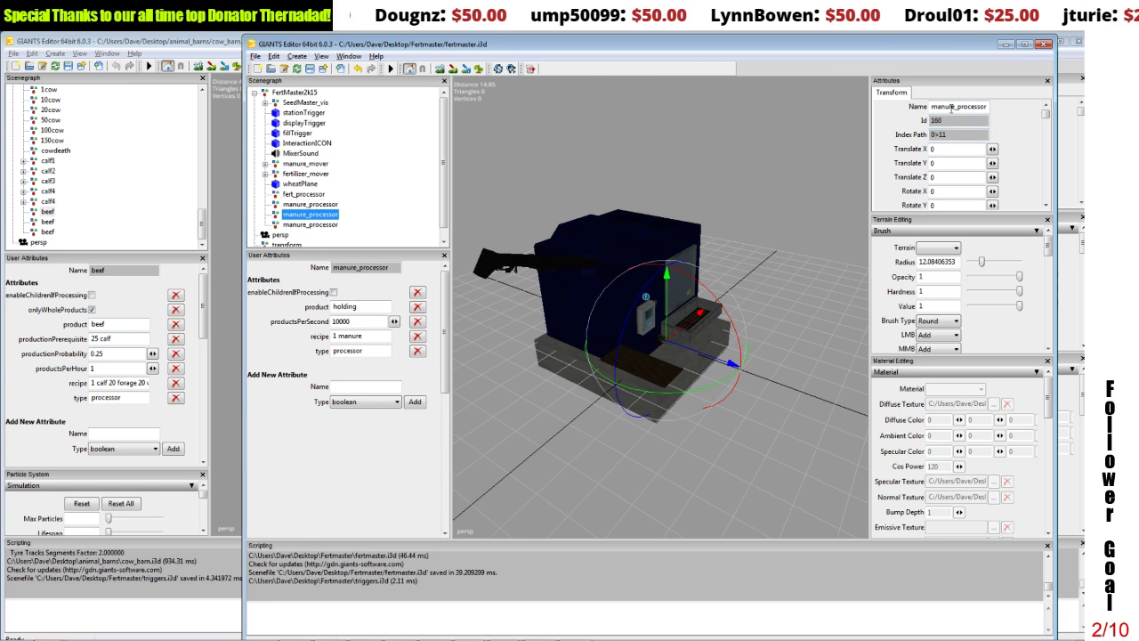
{"action": "double_click", "coordinate": [950, 107]}
{"action": "type", "text": "liquid"}
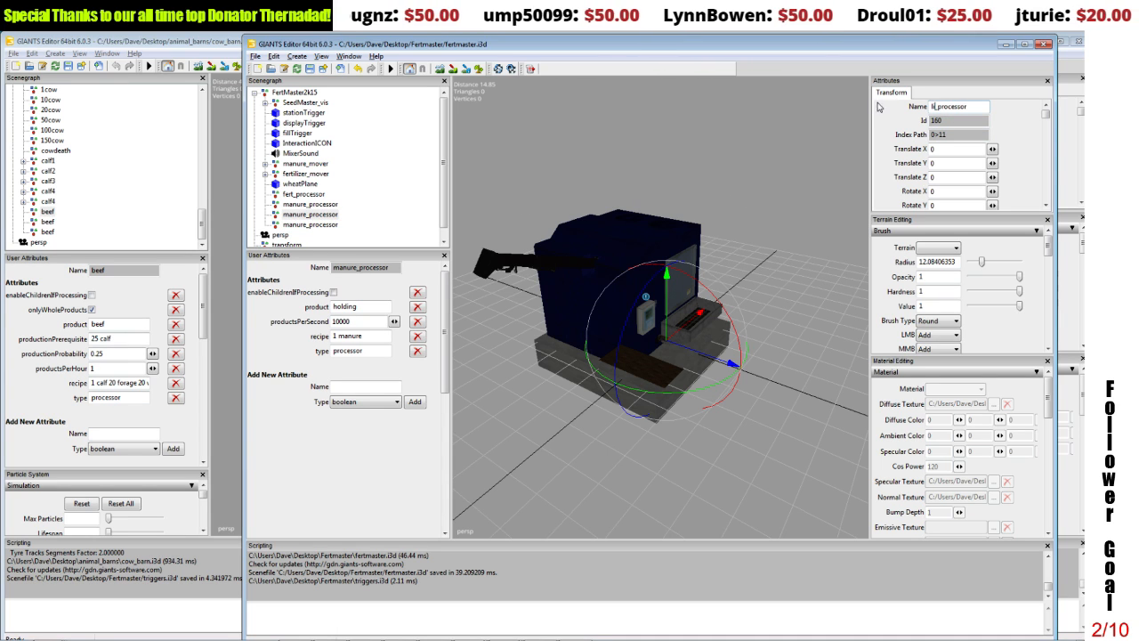
{"action": "key", "text": "Return"}
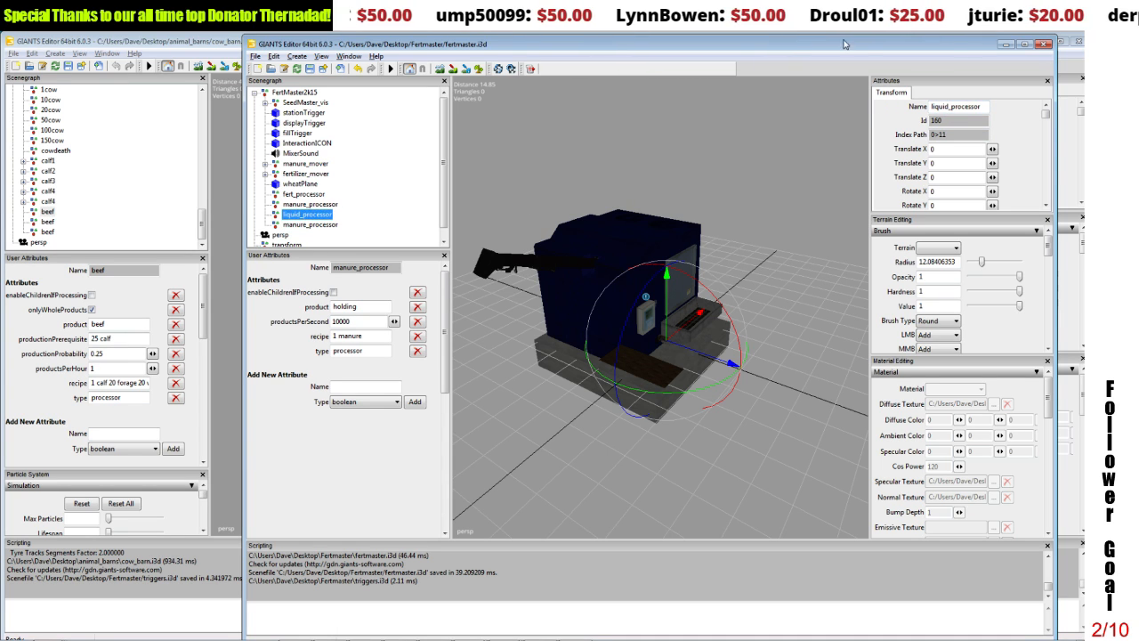
{"action": "left_click", "coordinate": [300, 224]}
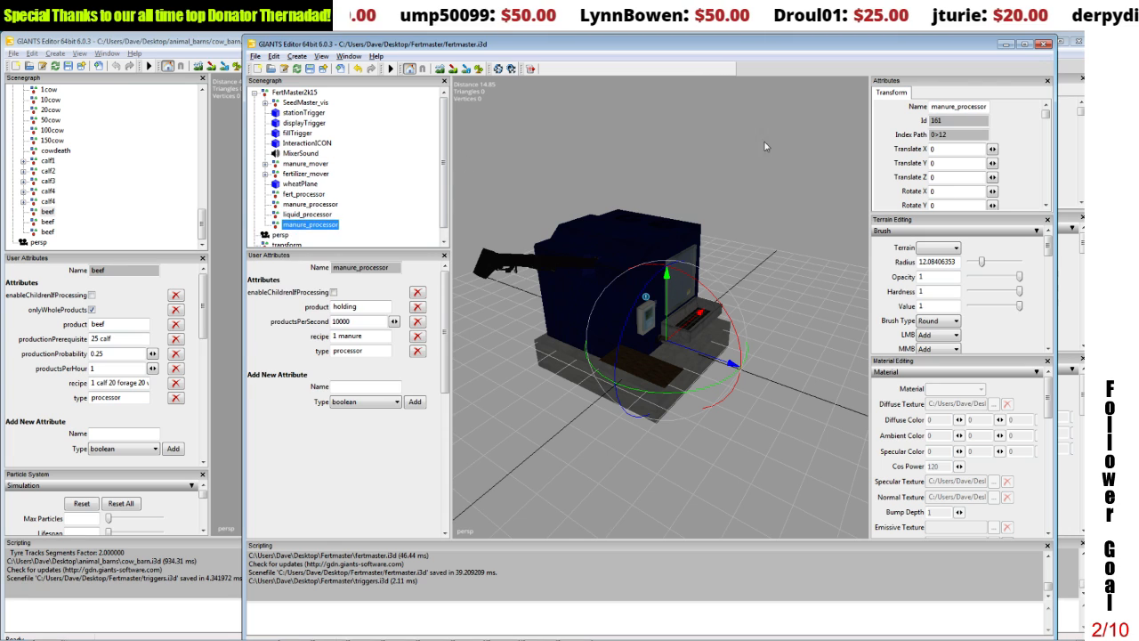
{"action": "double_click", "coordinate": [954, 106]}
{"action": "type", "text": "compost"}
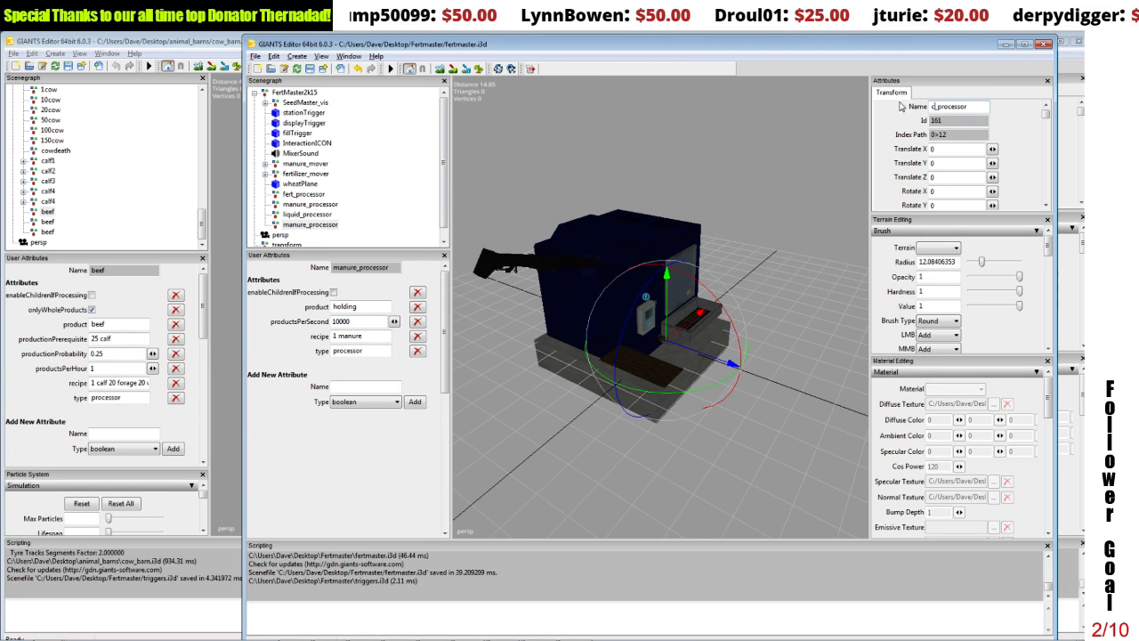
{"action": "key", "text": "Return"}
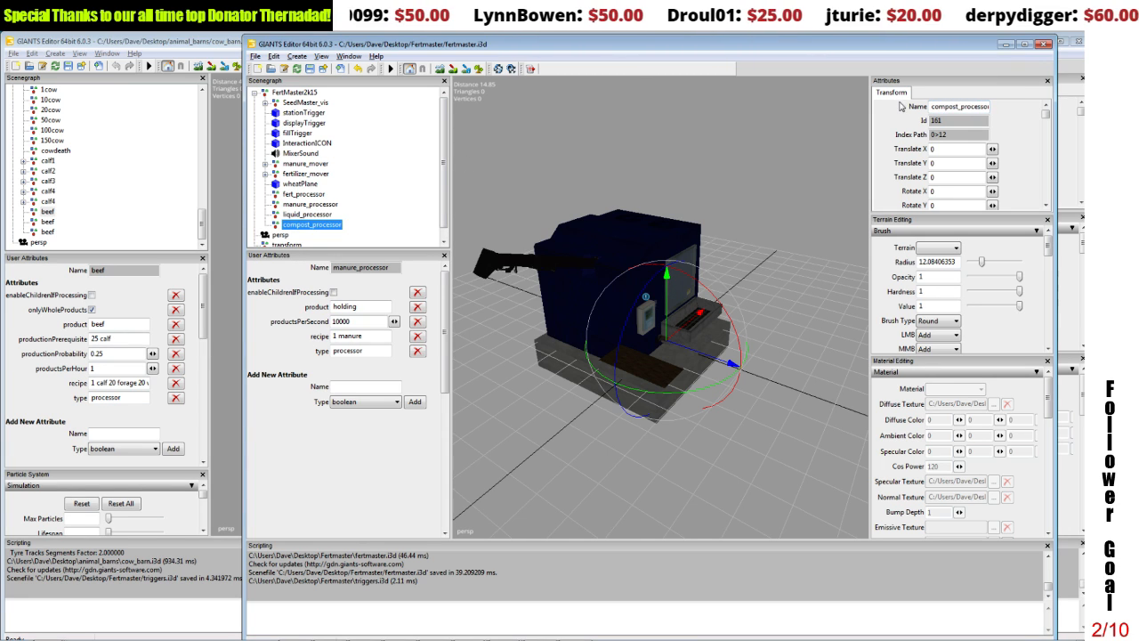
Step: Set the recipe attribute of liquid_processor to 1 liquidManure
{"action": "left_click", "coordinate": [291, 215]}
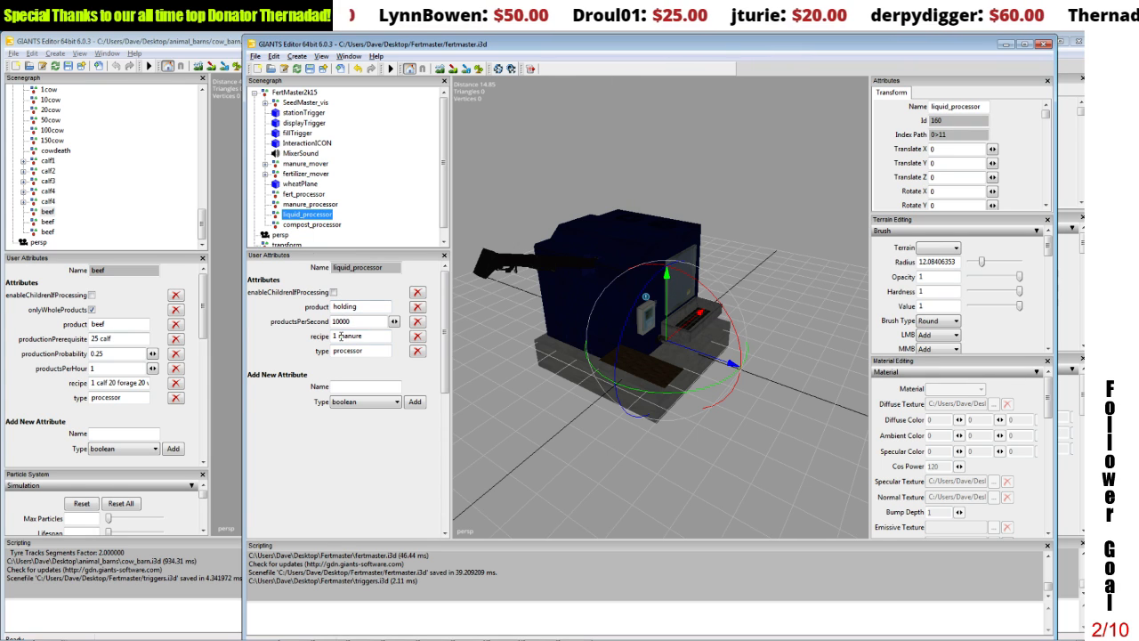
{"action": "left_click_drag", "start_coordinate": [338, 335], "coordinate": [375, 335]}
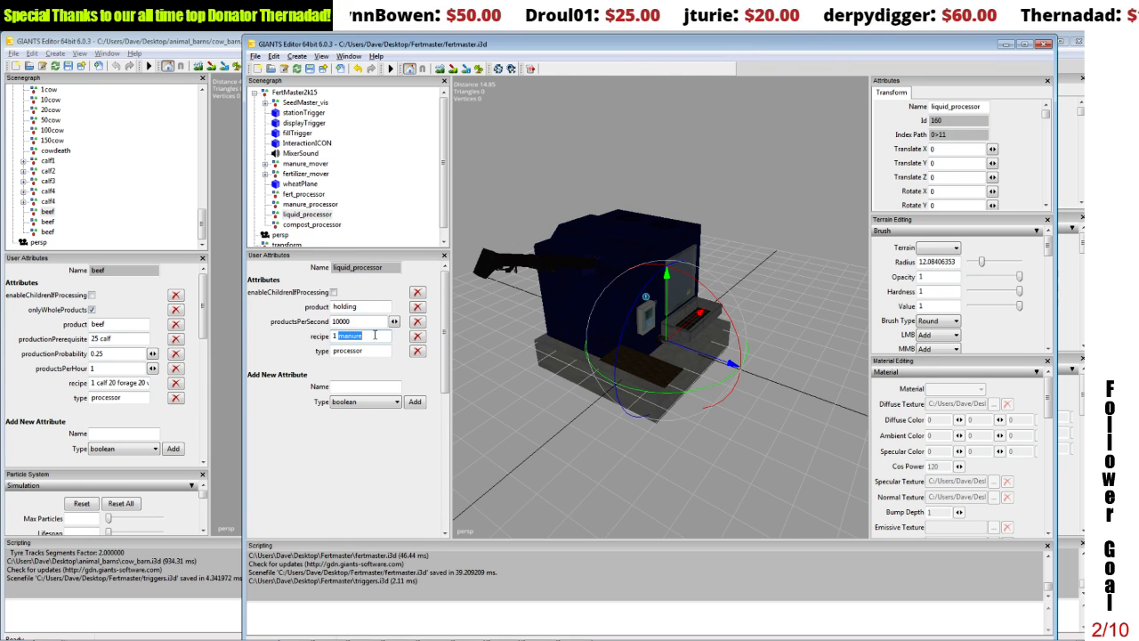
{"action": "type", "text": "liquidM"}
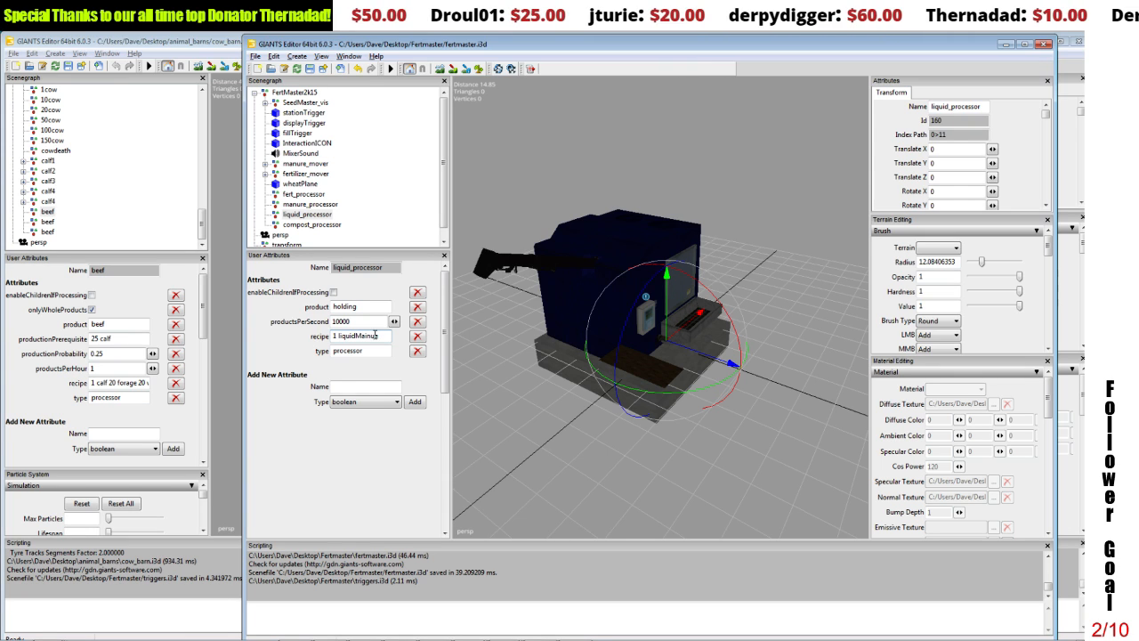
{"action": "type", "text": "a"}
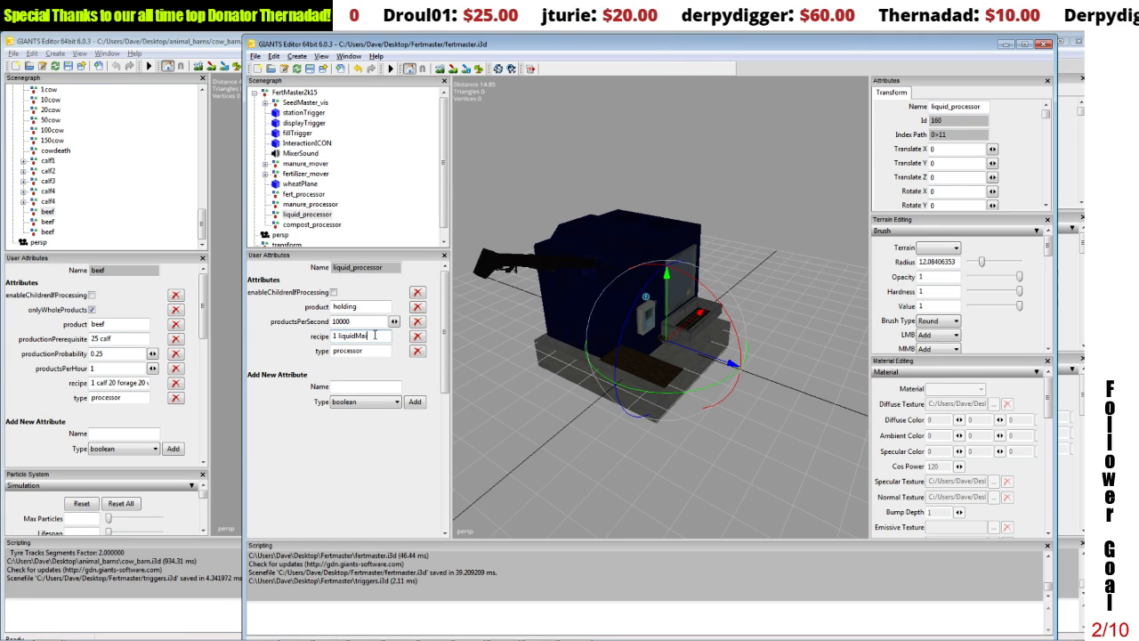
{"action": "type", "text": "nure"}
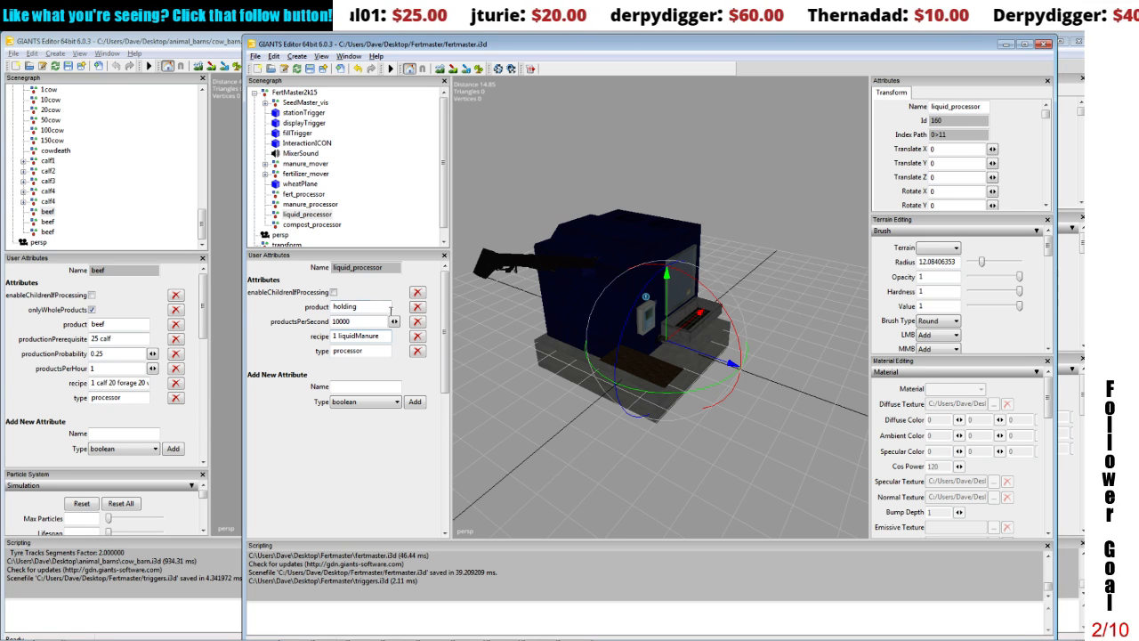
{"action": "left_click", "coordinate": [362, 322]}
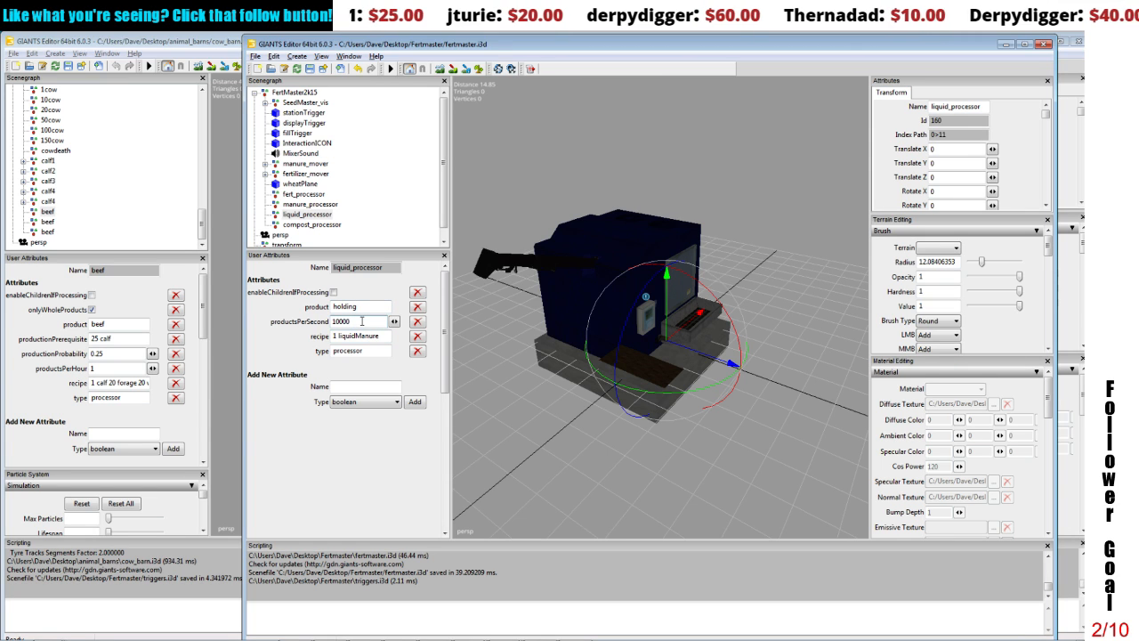
Step: Set the recipe attribute of compost_processor to 1 compost, and check the attributes of all four processors
{"action": "left_click", "coordinate": [298, 225]}
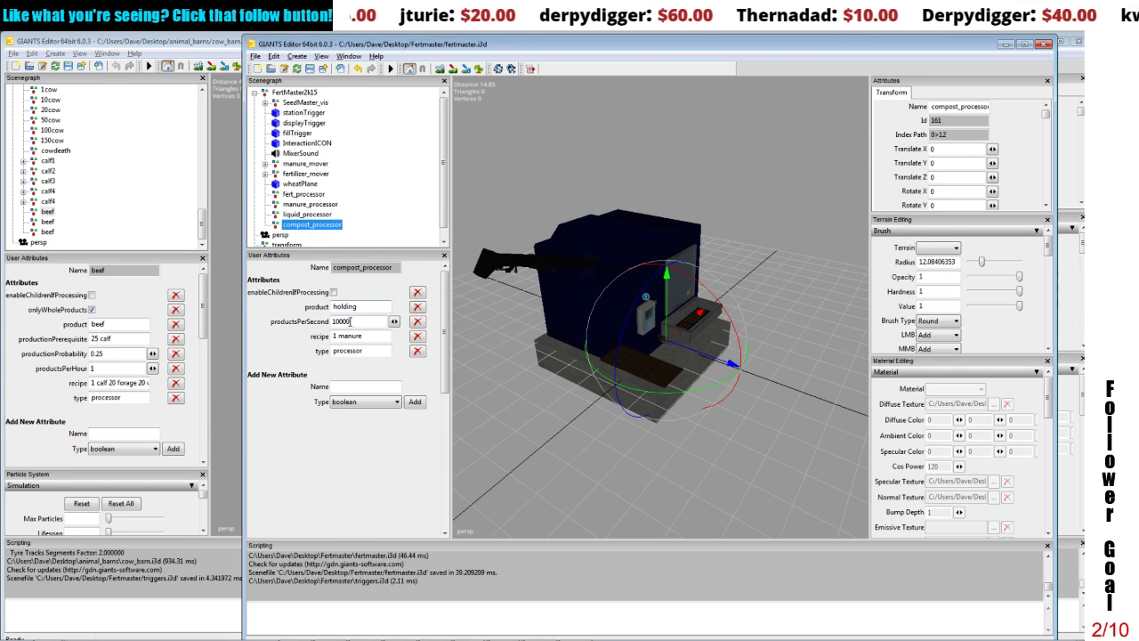
{"action": "left_click_drag", "start_coordinate": [340, 336], "coordinate": [371, 336]}
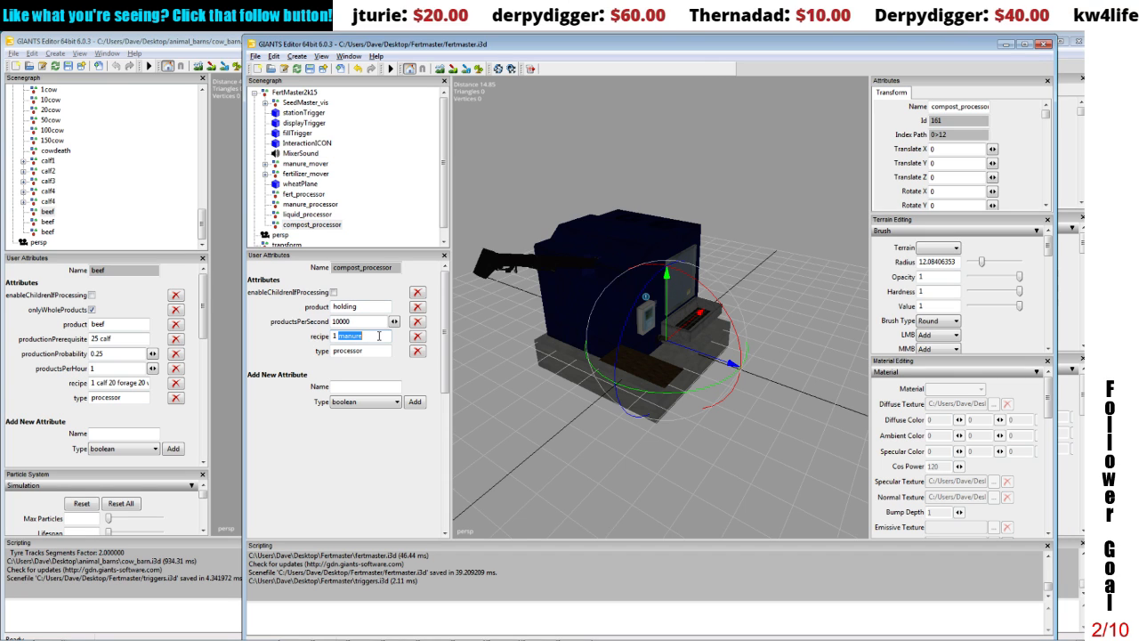
{"action": "type", "text": "compo"}
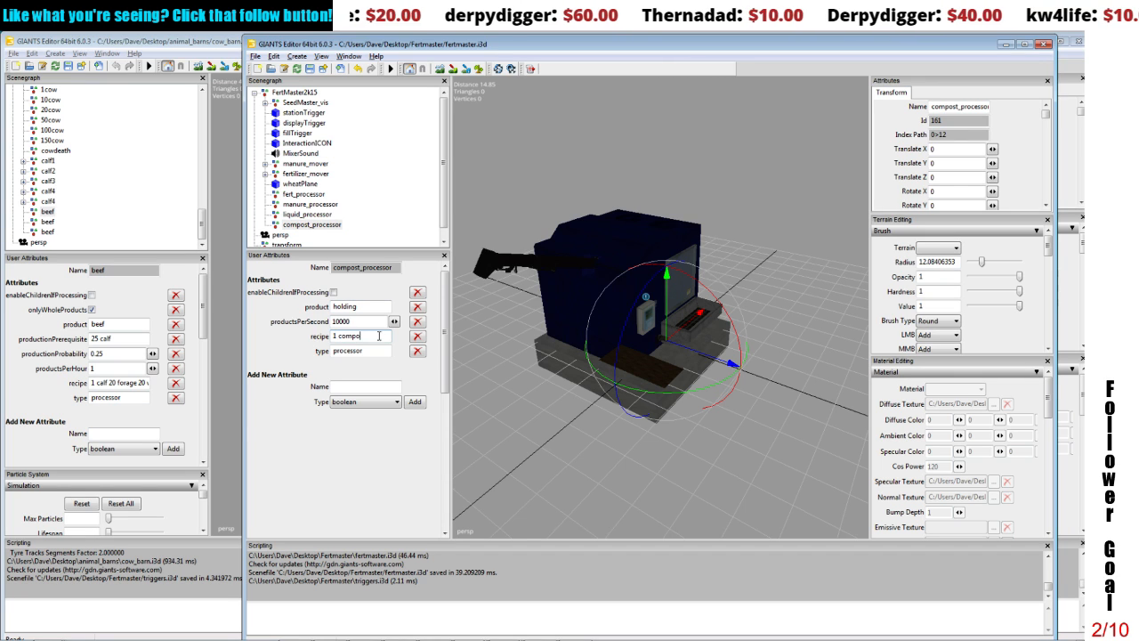
{"action": "type", "text": "st"}
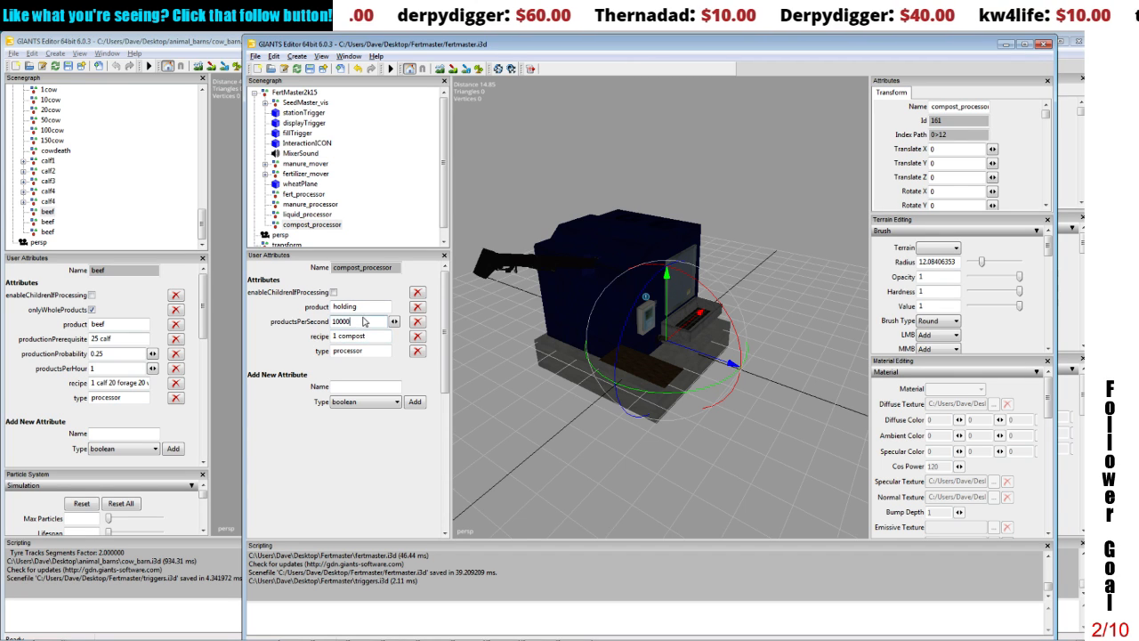
{"action": "left_click", "coordinate": [365, 306]}
{"action": "left_click", "coordinate": [372, 350]}
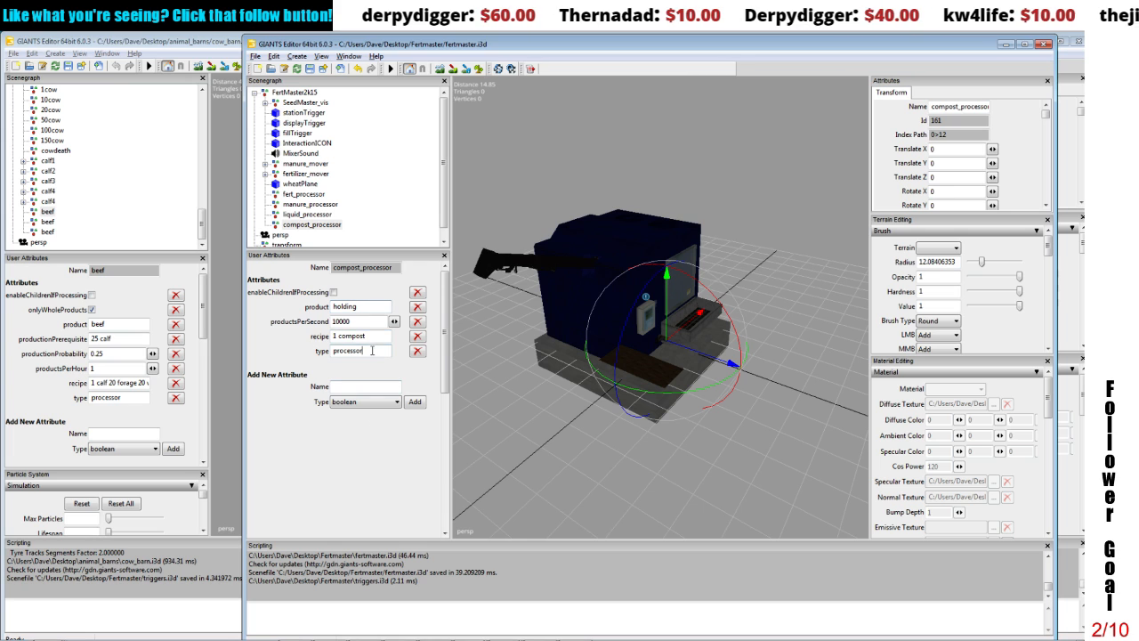
{"action": "left_click", "coordinate": [307, 223]}
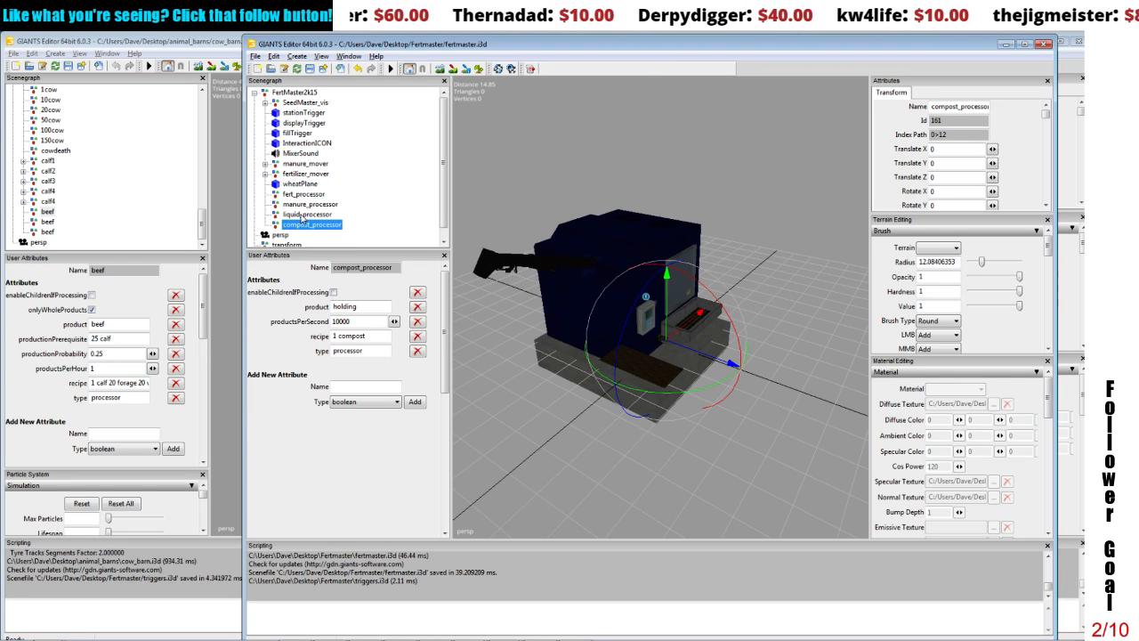
{"action": "left_click", "coordinate": [295, 215]}
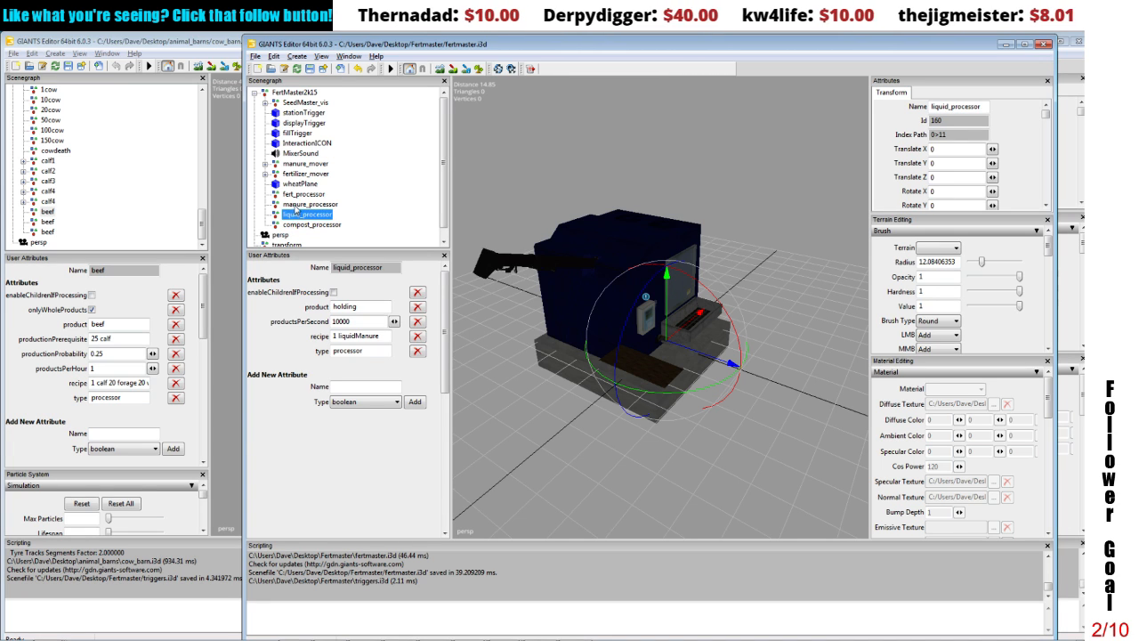
{"action": "left_click", "coordinate": [295, 205]}
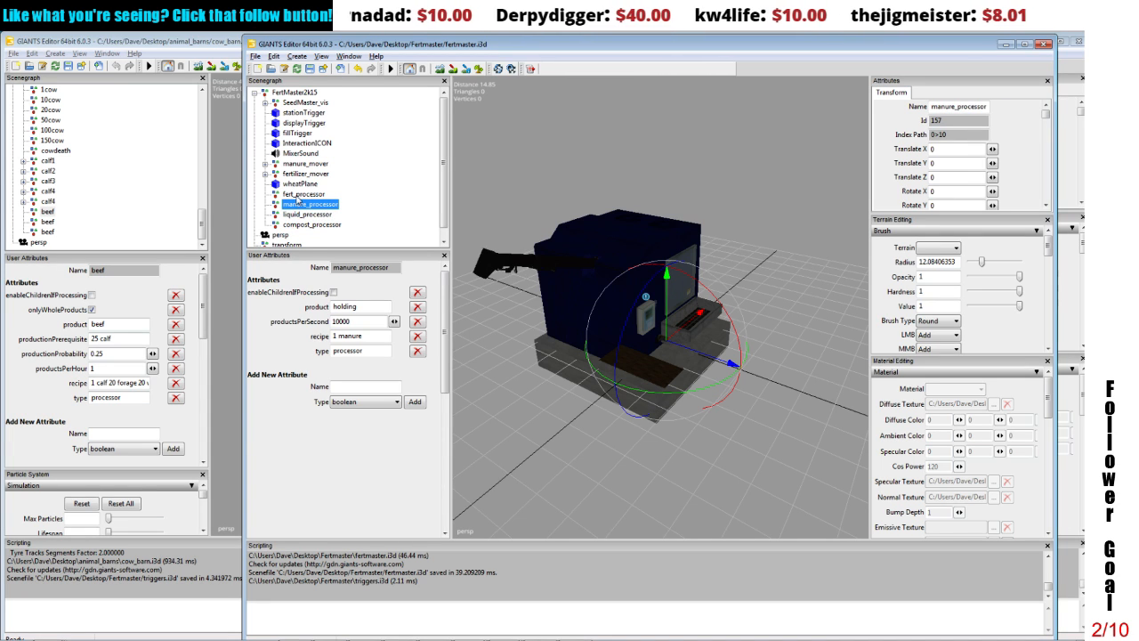
{"action": "left_click", "coordinate": [299, 194]}
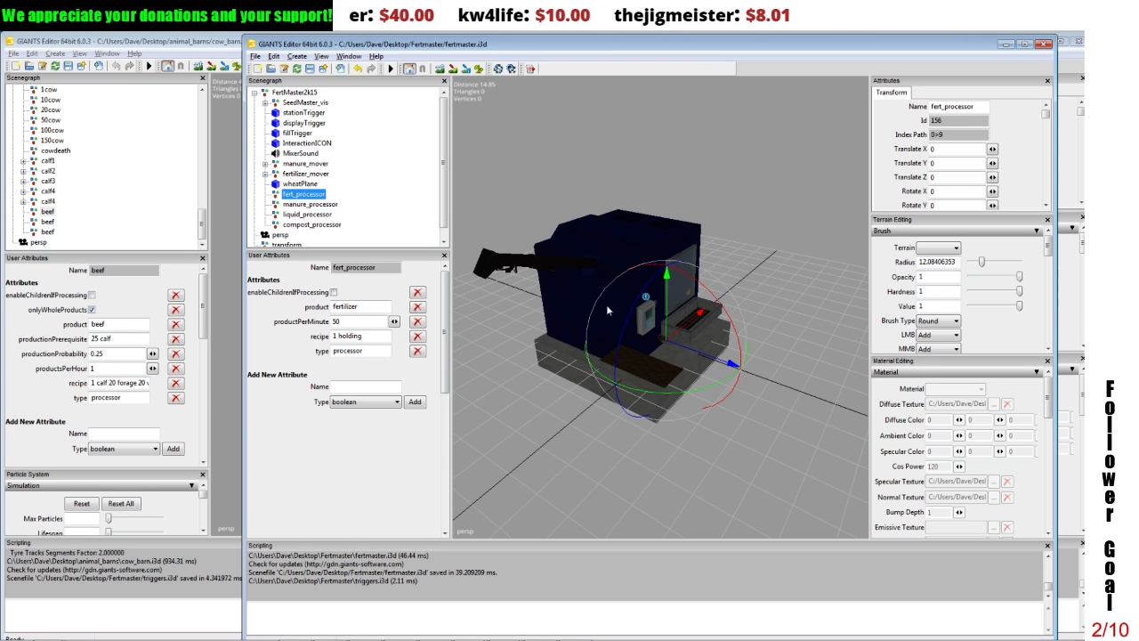
Step: Delete the wheatPlane mesh lying beside the machine's concrete base
{"action": "left_click", "coordinate": [663, 363]}
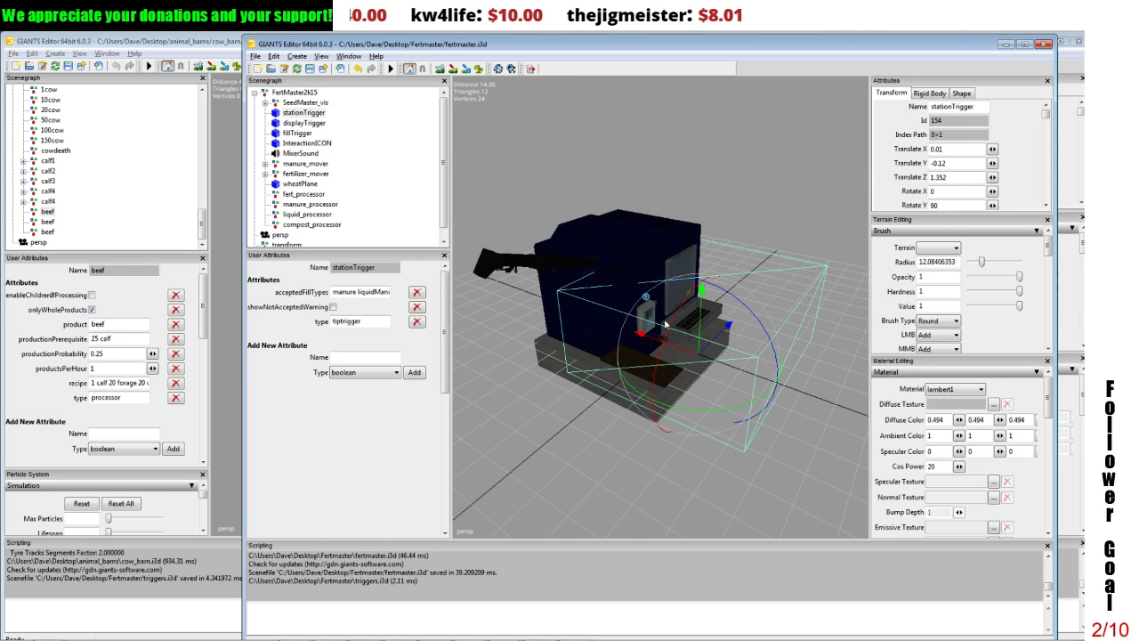
{"action": "scroll", "coordinate": [665, 325], "scroll_direction": "up", "scroll_amount": 3}
{"action": "left_click_drag", "start_coordinate": [658, 315], "coordinate": [592, 306], "text": "alt"}
{"action": "scroll", "coordinate": [597, 301], "scroll_direction": "up", "scroll_amount": 4}
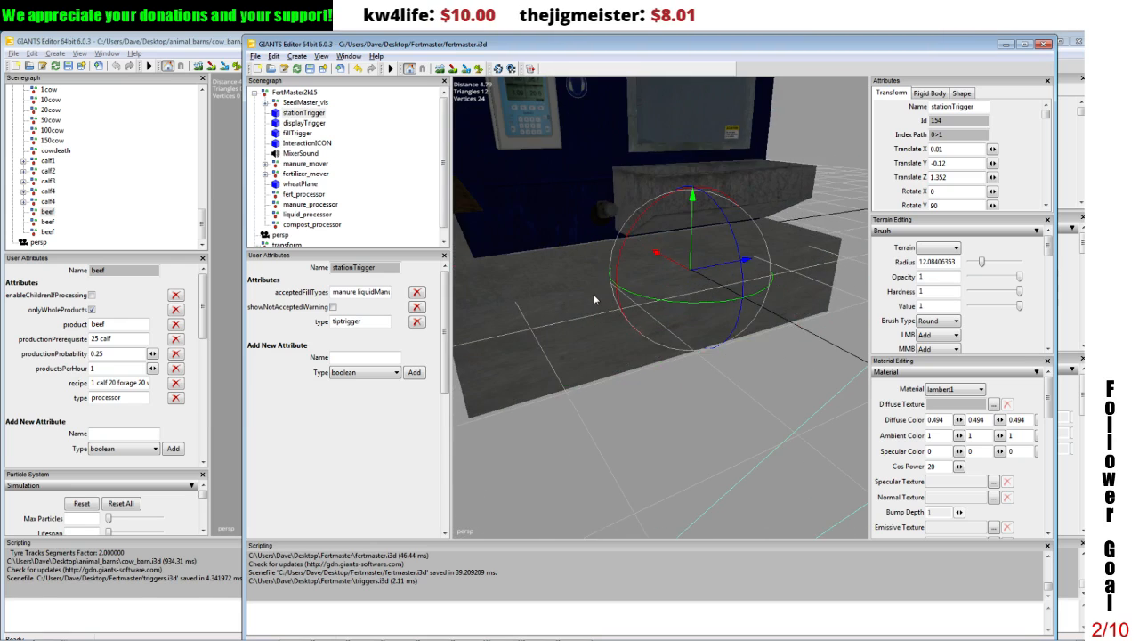
{"action": "middle_click_drag", "start_coordinate": [597, 300], "coordinate": [584, 304], "text": "alt"}
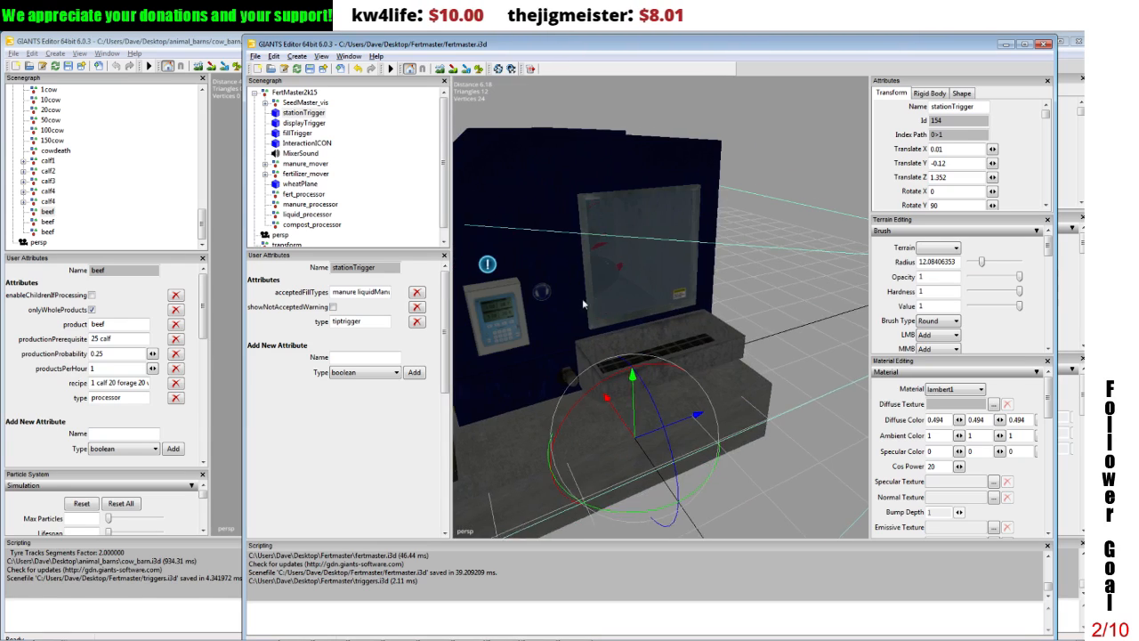
{"action": "left_click_drag", "start_coordinate": [584, 304], "coordinate": [510, 319], "text": "alt"}
{"action": "scroll", "coordinate": [510, 319], "scroll_direction": "up", "scroll_amount": 2}
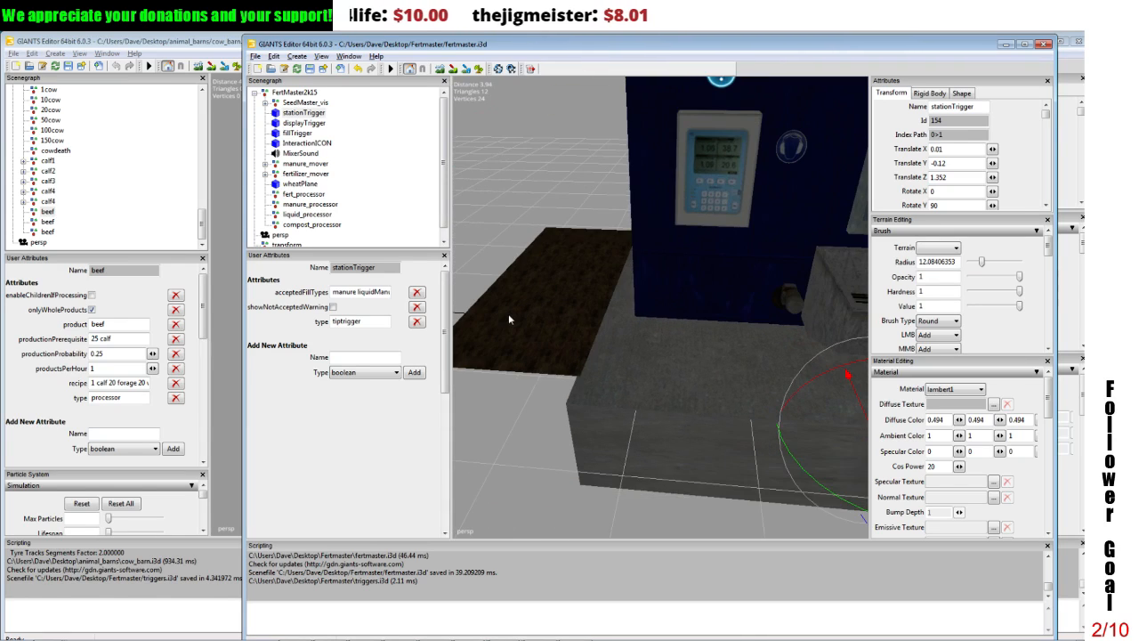
{"action": "scroll", "coordinate": [510, 316], "scroll_direction": "up", "scroll_amount": 2}
{"action": "middle_click_drag", "start_coordinate": [509, 316], "coordinate": [503, 317], "text": "alt"}
{"action": "left_click_drag", "start_coordinate": [503, 317], "coordinate": [597, 311], "text": "alt"}
{"action": "scroll", "coordinate": [597, 311], "scroll_direction": "down", "scroll_amount": 3}
{"action": "middle_click_drag", "start_coordinate": [597, 311], "coordinate": [561, 326], "text": "alt"}
{"action": "scroll", "coordinate": [578, 320], "scroll_direction": "down", "scroll_amount": 2}
{"action": "scroll", "coordinate": [576, 321], "scroll_direction": "down", "scroll_amount": 3}
{"action": "scroll", "coordinate": [576, 318], "scroll_direction": "up", "scroll_amount": 5}
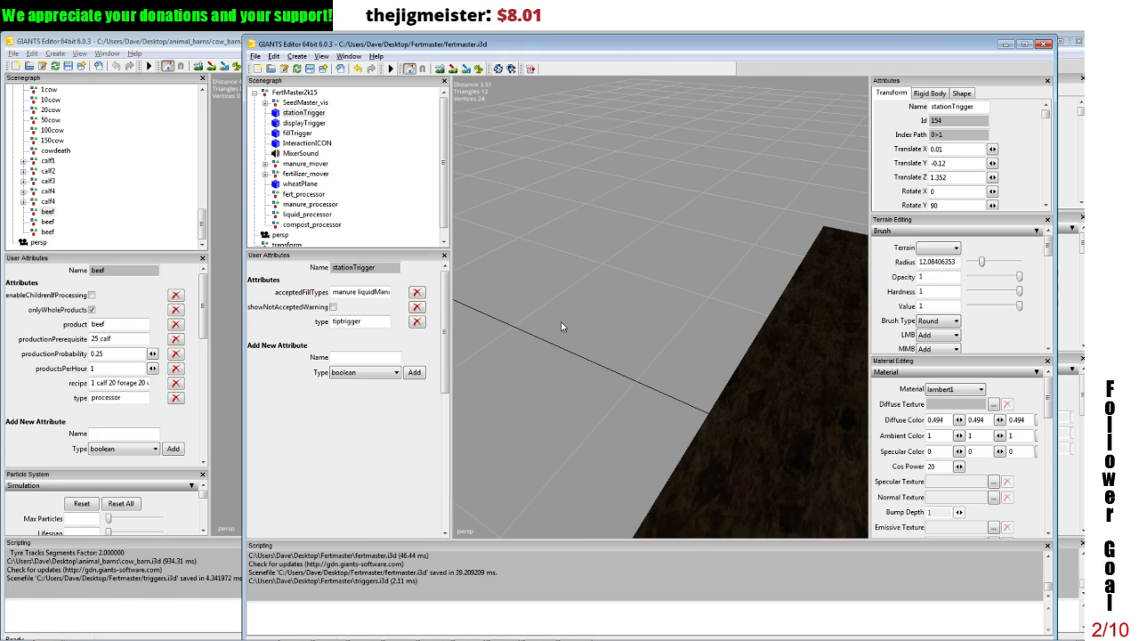
{"action": "left_click_drag", "start_coordinate": [562, 323], "coordinate": [701, 261], "text": "alt"}
{"action": "left_click", "coordinate": [662, 330]}
{"action": "scroll", "coordinate": [662, 330], "scroll_direction": "down", "scroll_amount": 8}
{"action": "scroll", "coordinate": [667, 244], "scroll_direction": "up", "scroll_amount": 6}
{"action": "scroll", "coordinate": [584, 247], "scroll_direction": "down", "scroll_amount": 4}
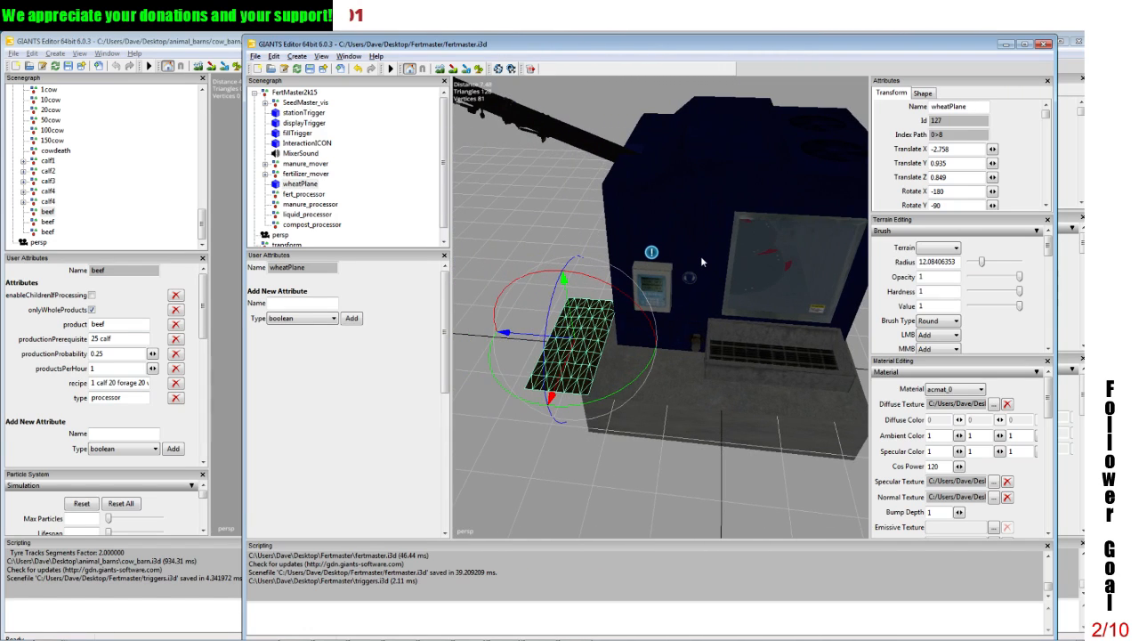
{"action": "key", "text": "Delete"}
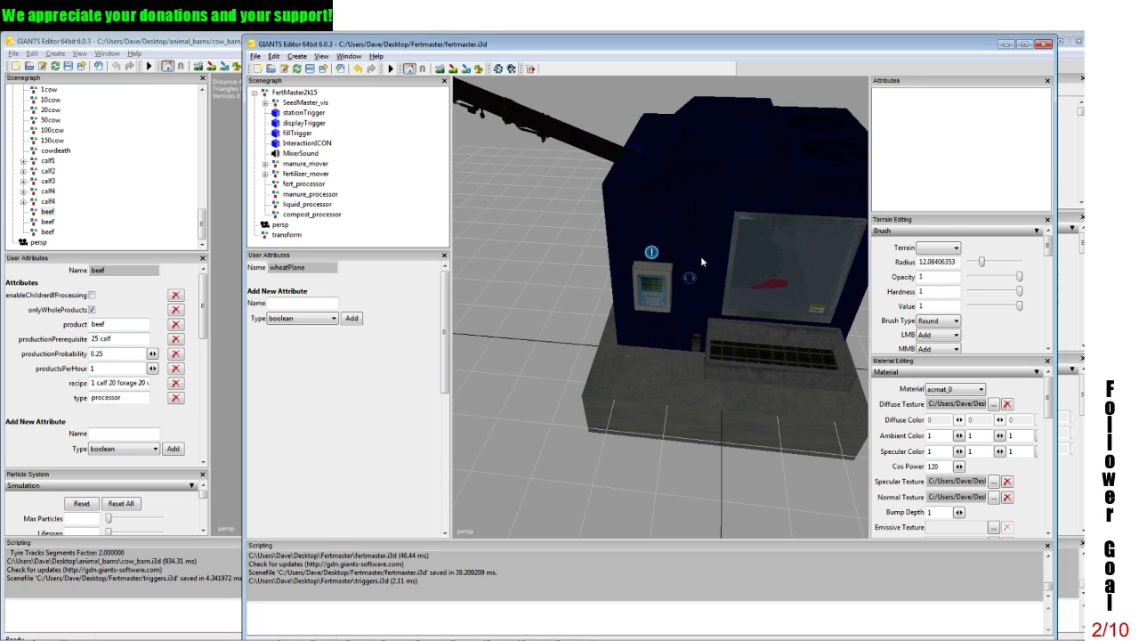
Step: Delete the stray transform group that sits outside FertMaster2k15 in the scene
{"action": "left_click", "coordinate": [286, 234]}
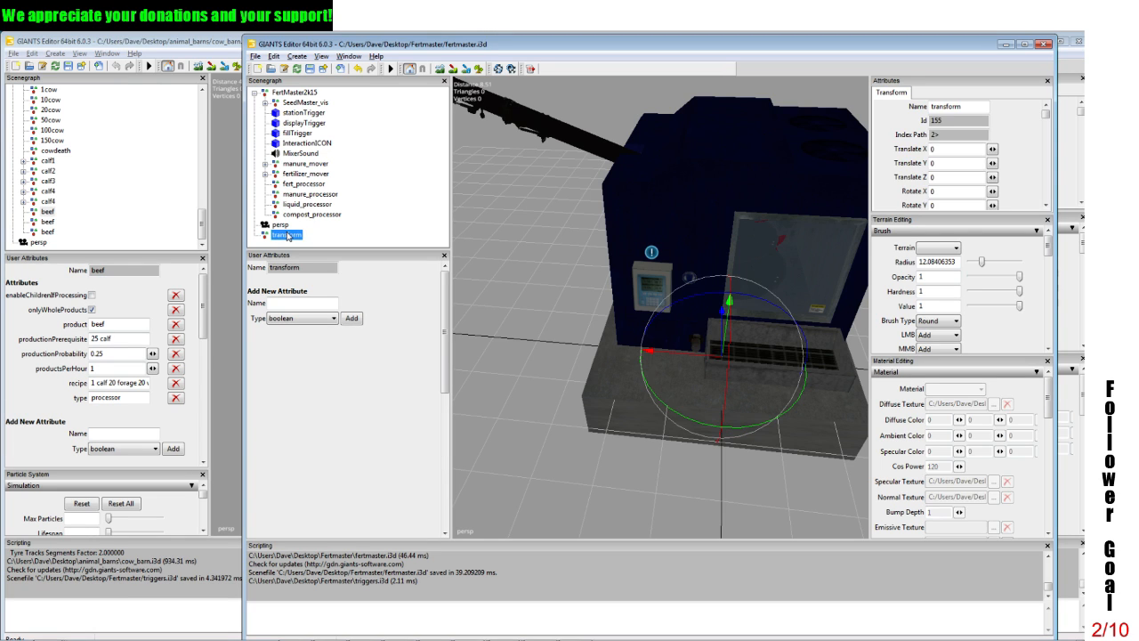
{"action": "key", "text": "Delete"}
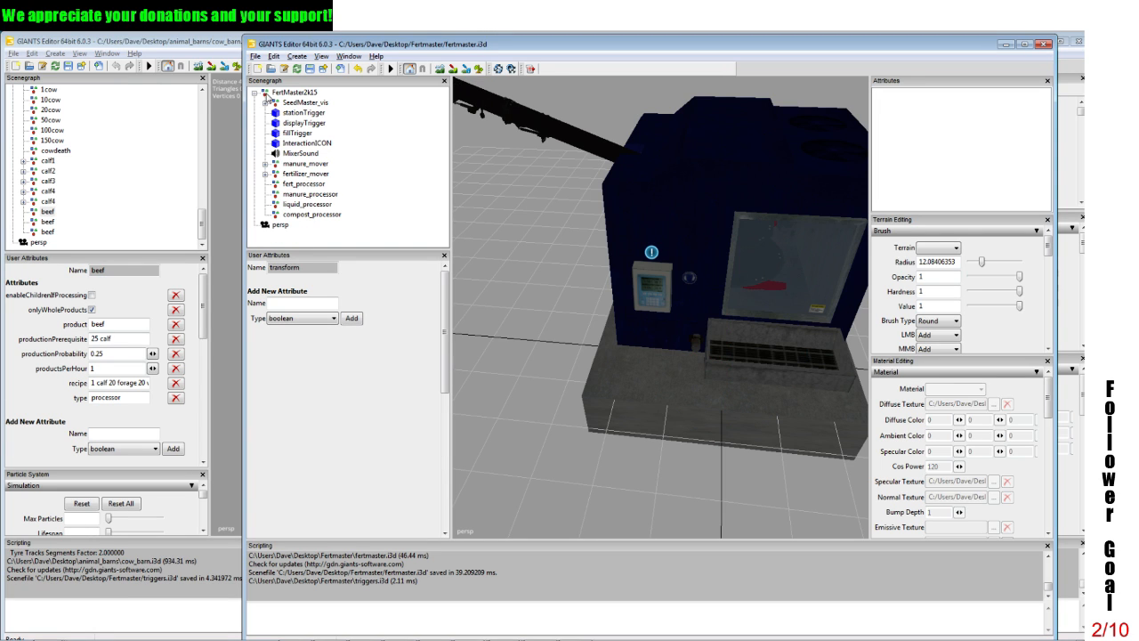
{"action": "left_click", "coordinate": [255, 92]}
{"action": "left_click", "coordinate": [255, 92]}
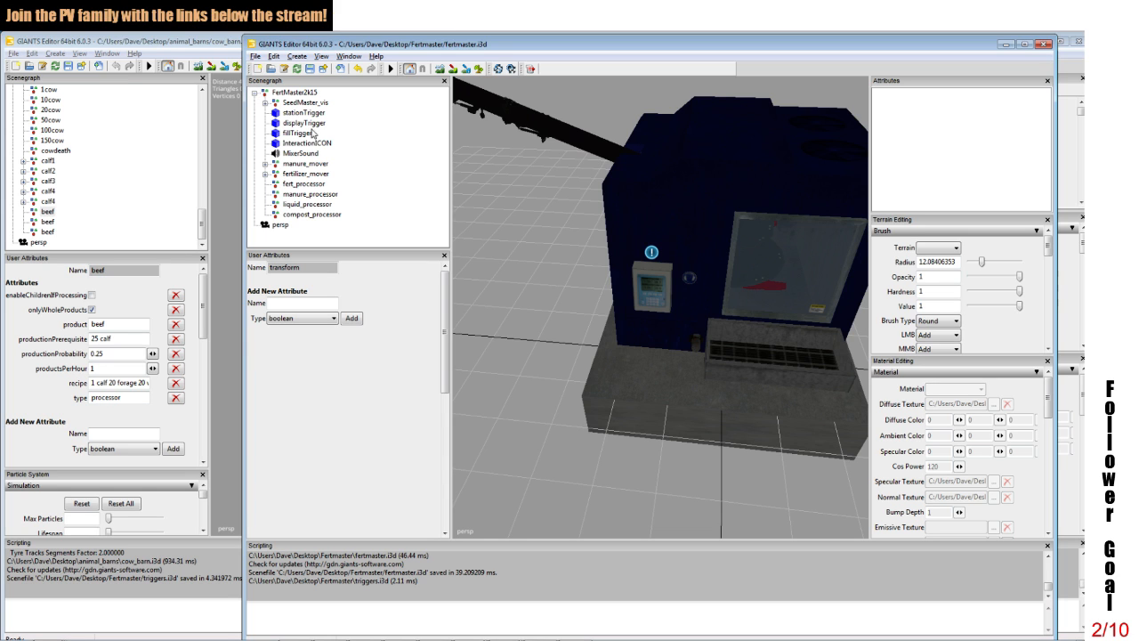
Step: Review the attributes of fertilizer_mover, fert_processor and compost_processor, and inspect the whole machine model
{"action": "left_click", "coordinate": [305, 174]}
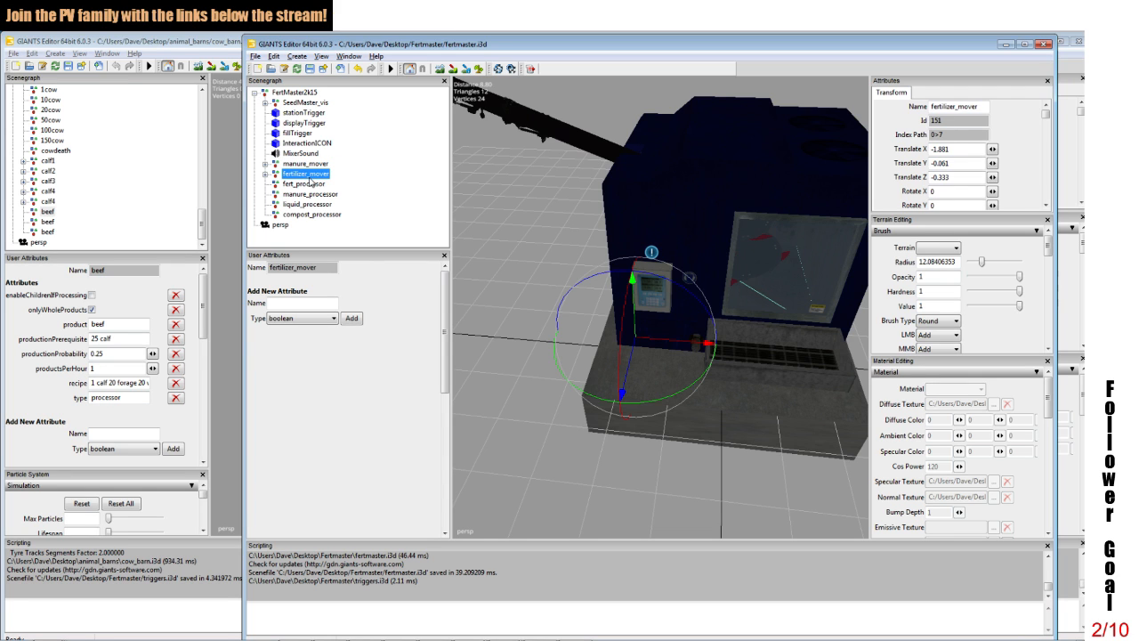
{"action": "left_click", "coordinate": [307, 183]}
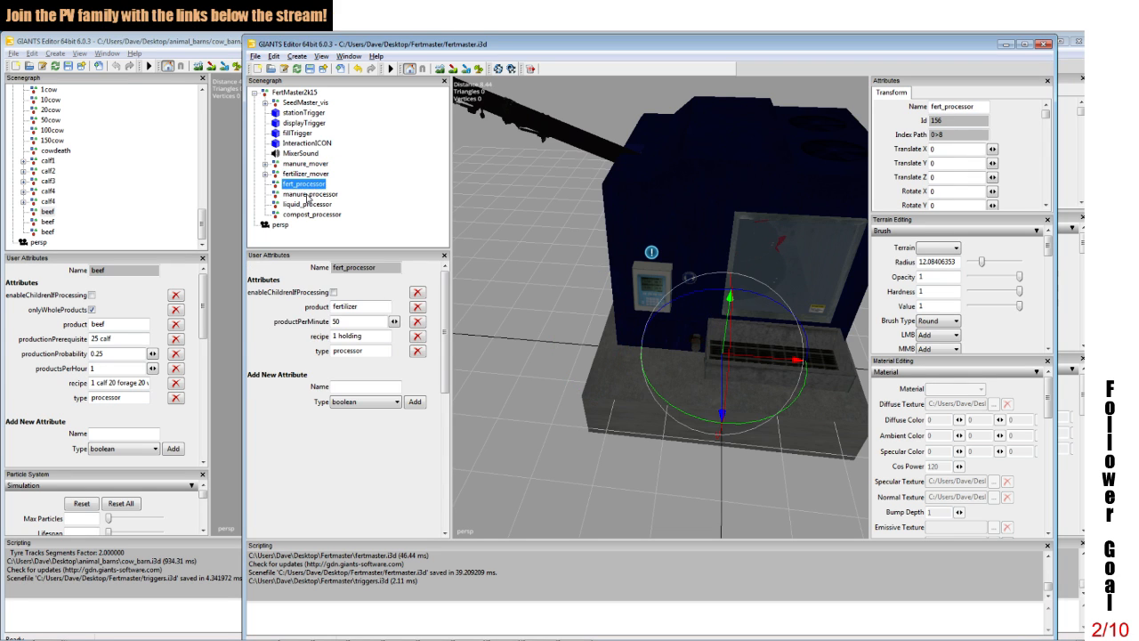
{"action": "key", "text": "Down"}
{"action": "key", "text": "Down"}
{"action": "key", "text": "Down"}
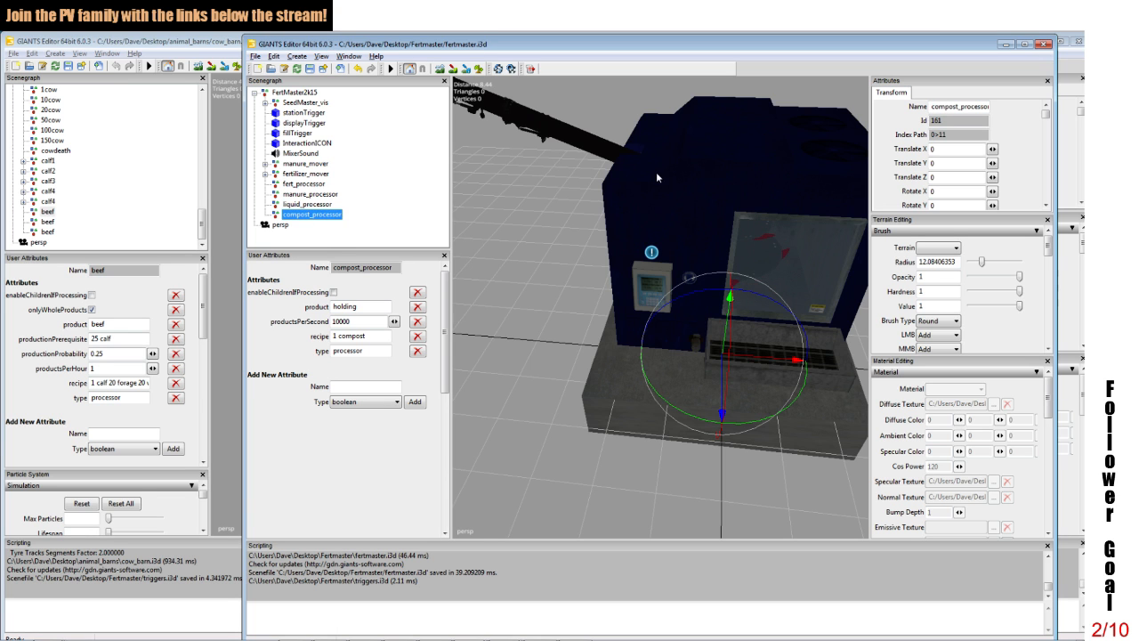
{"action": "scroll", "coordinate": [684, 163], "scroll_direction": "down", "scroll_amount": 5}
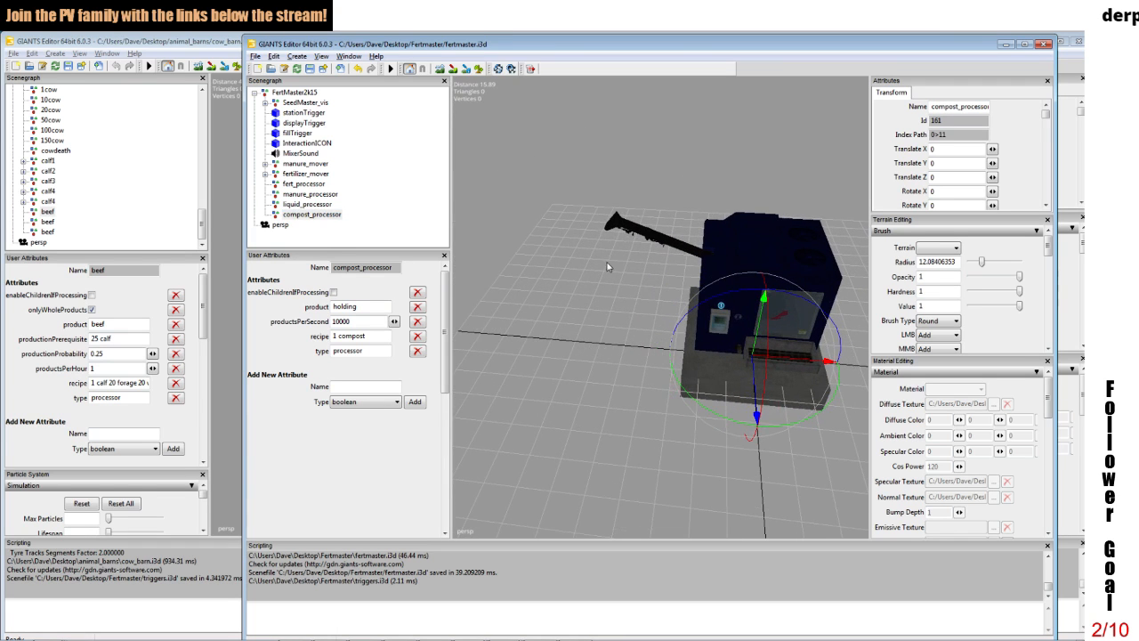
{"action": "left_click_drag", "start_coordinate": [635, 211], "coordinate": [558, 196], "text": "alt"}
{"action": "middle_click_drag", "start_coordinate": [558, 196], "coordinate": [554, 193], "text": "alt"}
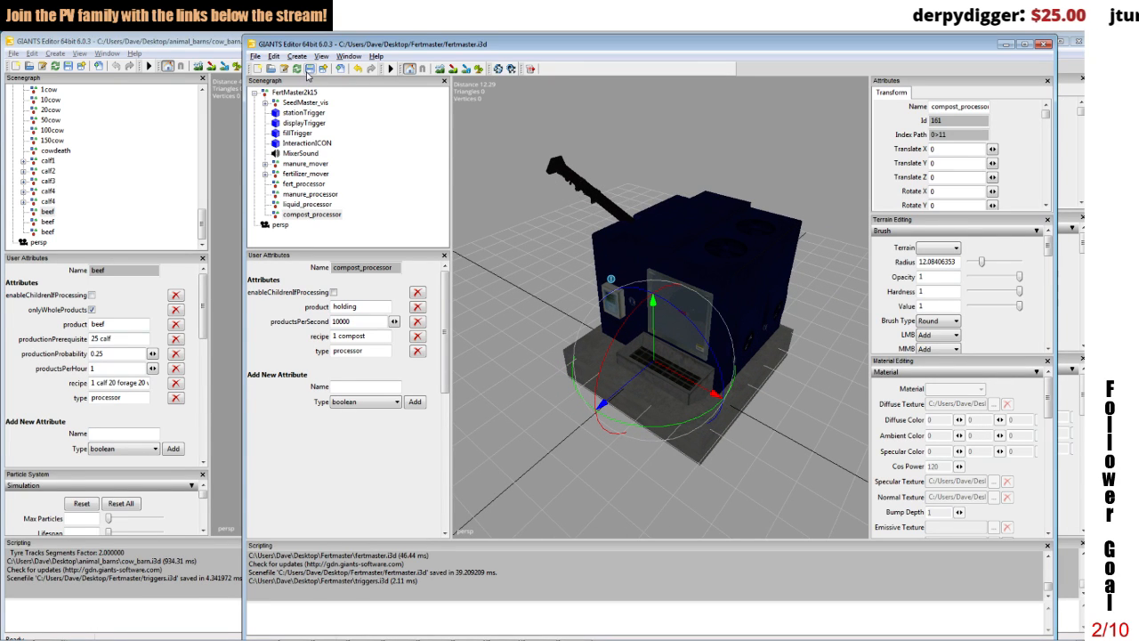
Step: Save the fertmaster.i3d scene and close the open editor windows
{"action": "left_click", "coordinate": [309, 71]}
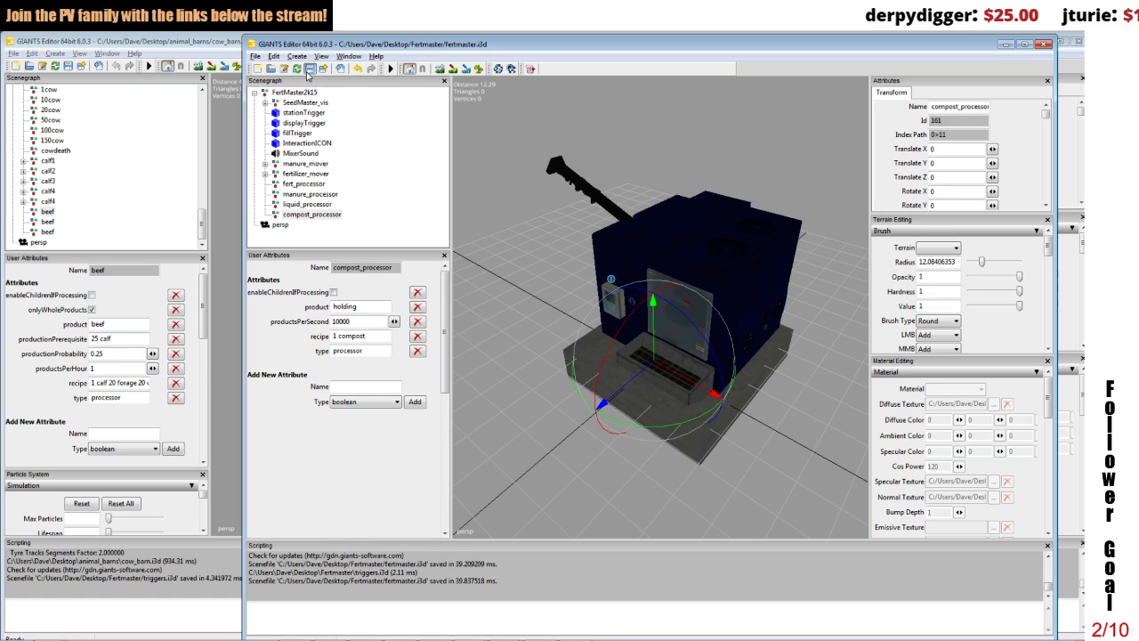
{"action": "left_click", "coordinate": [1044, 43]}
{"action": "left_click", "coordinate": [1041, 43]}
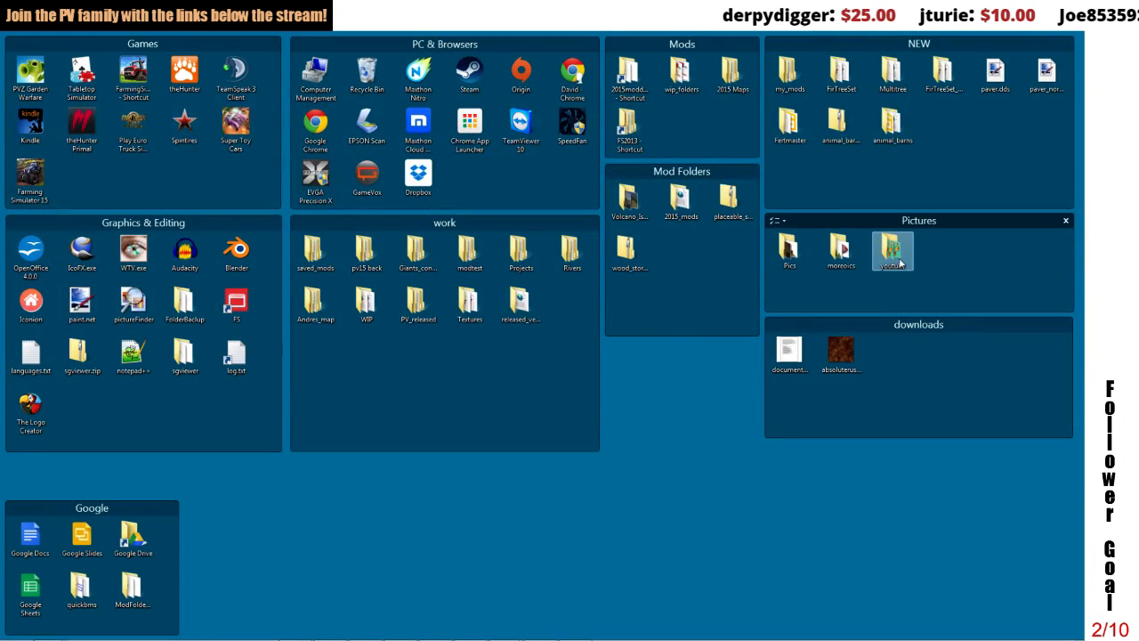
Step: Copy register.lua from the animal_barns folder on the desktop into the Fertmaster folder
{"action": "double_click", "coordinate": [788, 120]}
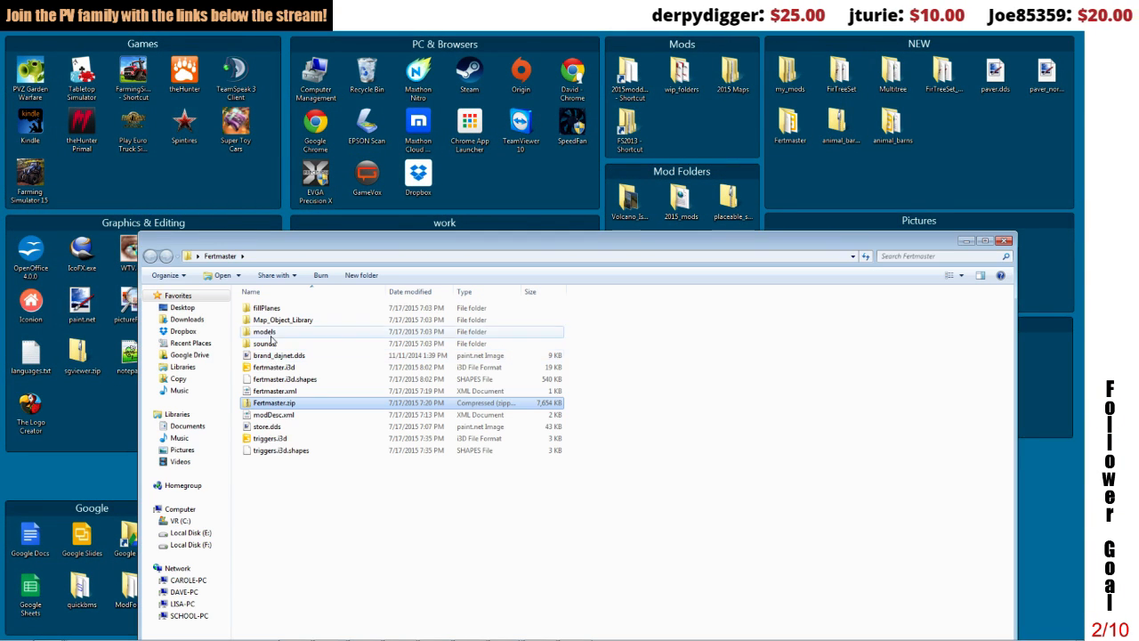
{"action": "left_click", "coordinate": [272, 415]}
{"action": "left_click_drag", "start_coordinate": [306, 245], "coordinate": [326, 152]}
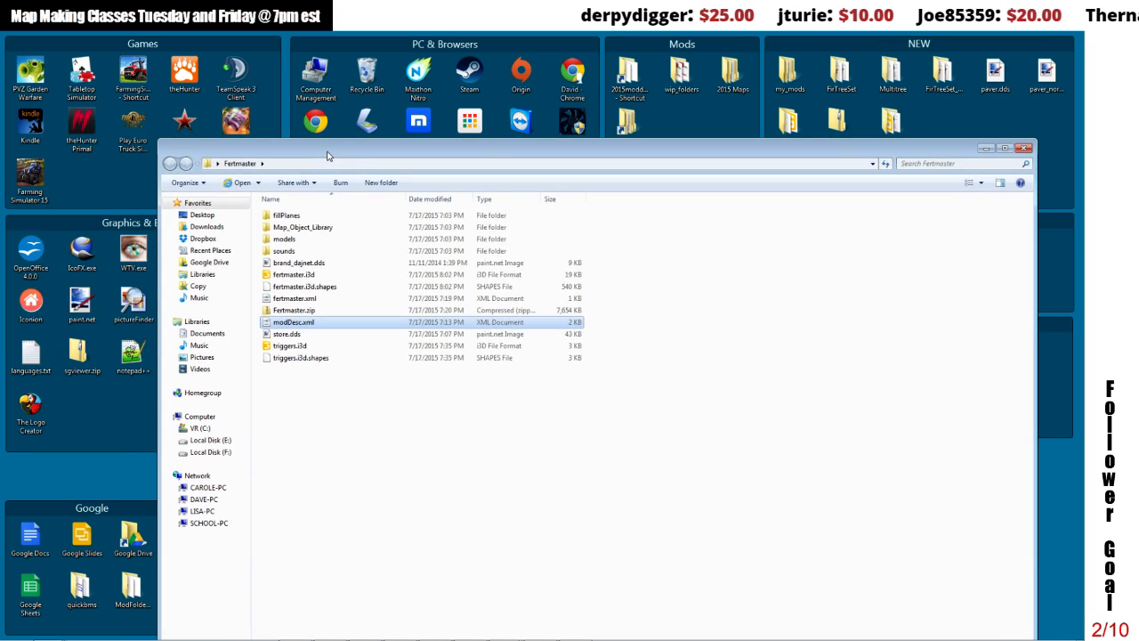
{"action": "left_click_drag", "start_coordinate": [420, 149], "coordinate": [408, 393]}
{"action": "double_click", "coordinate": [891, 125]}
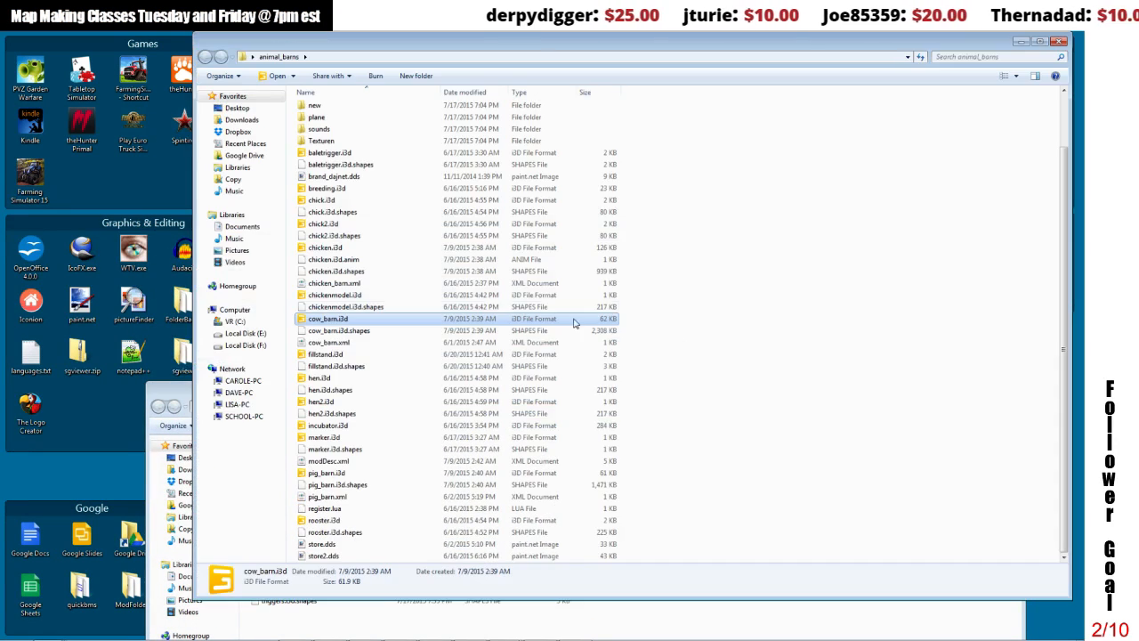
{"action": "left_click", "coordinate": [337, 508]}
{"action": "right_click", "coordinate": [337, 508]}
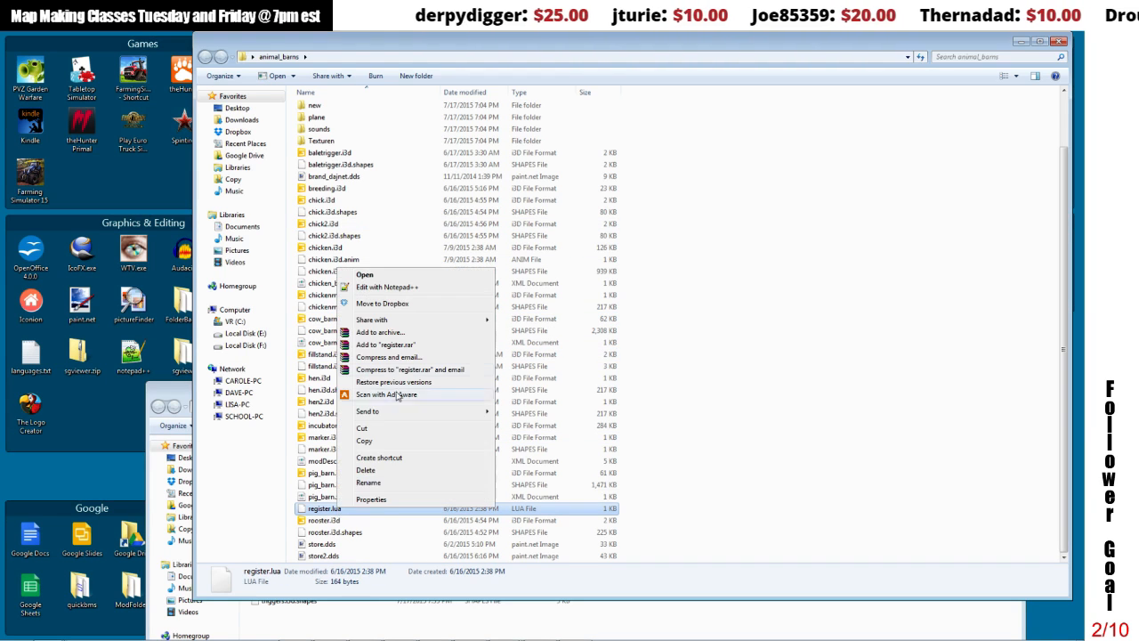
{"action": "left_click", "coordinate": [370, 442]}
{"action": "left_click", "coordinate": [186, 395]}
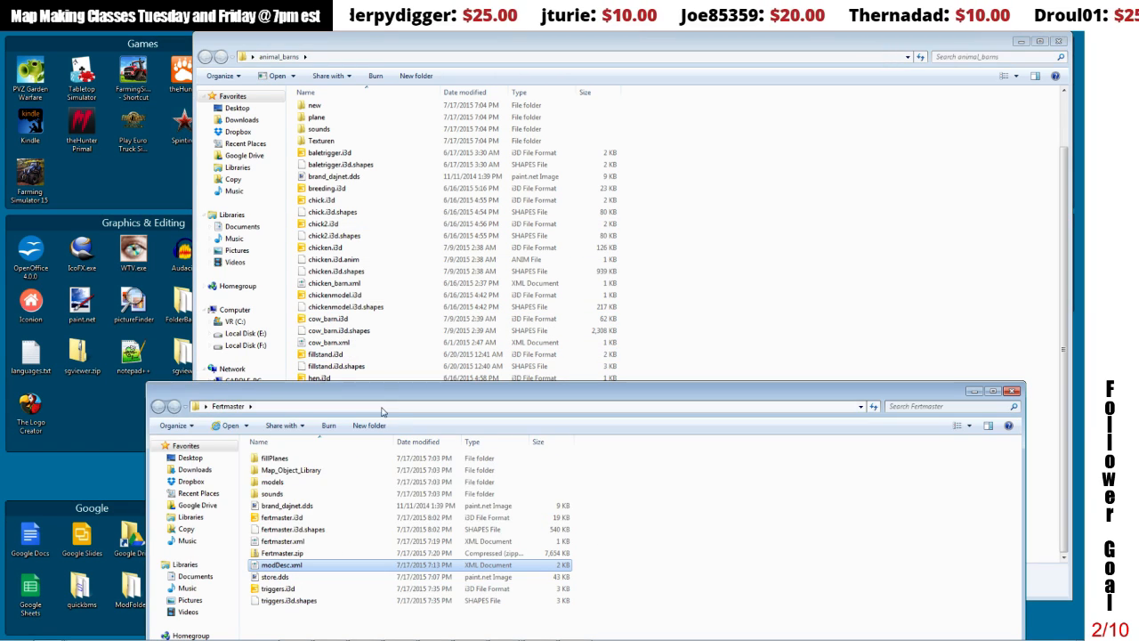
{"action": "left_click_drag", "start_coordinate": [379, 399], "coordinate": [388, 205]}
{"action": "left_click", "coordinate": [368, 490]}
{"action": "right_click", "coordinate": [368, 489]}
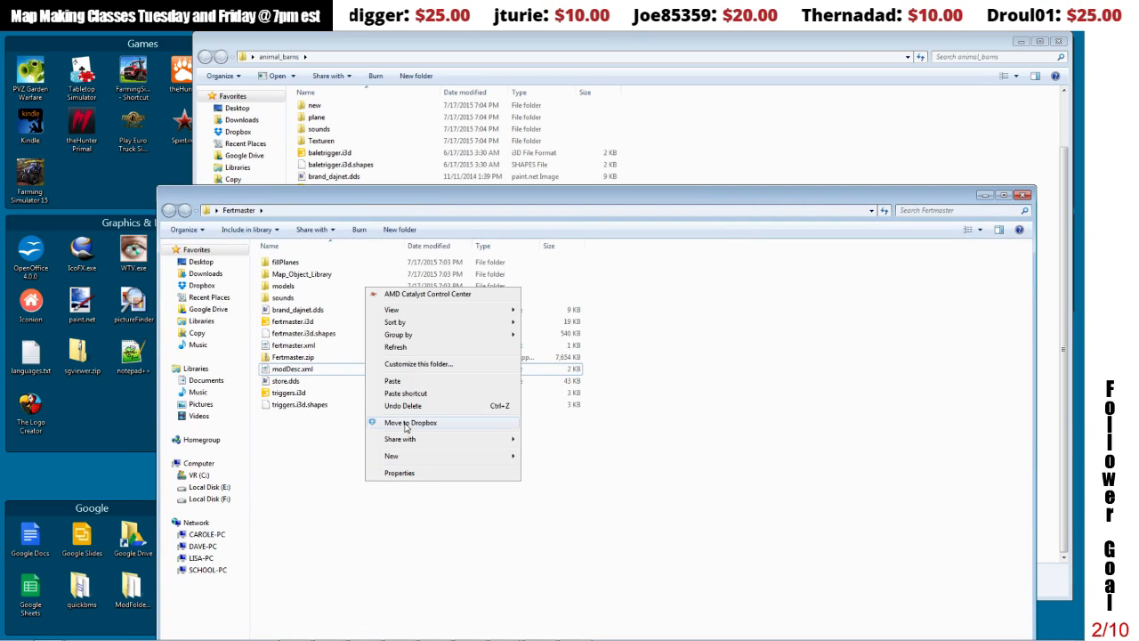
{"action": "left_click", "coordinate": [398, 383]}
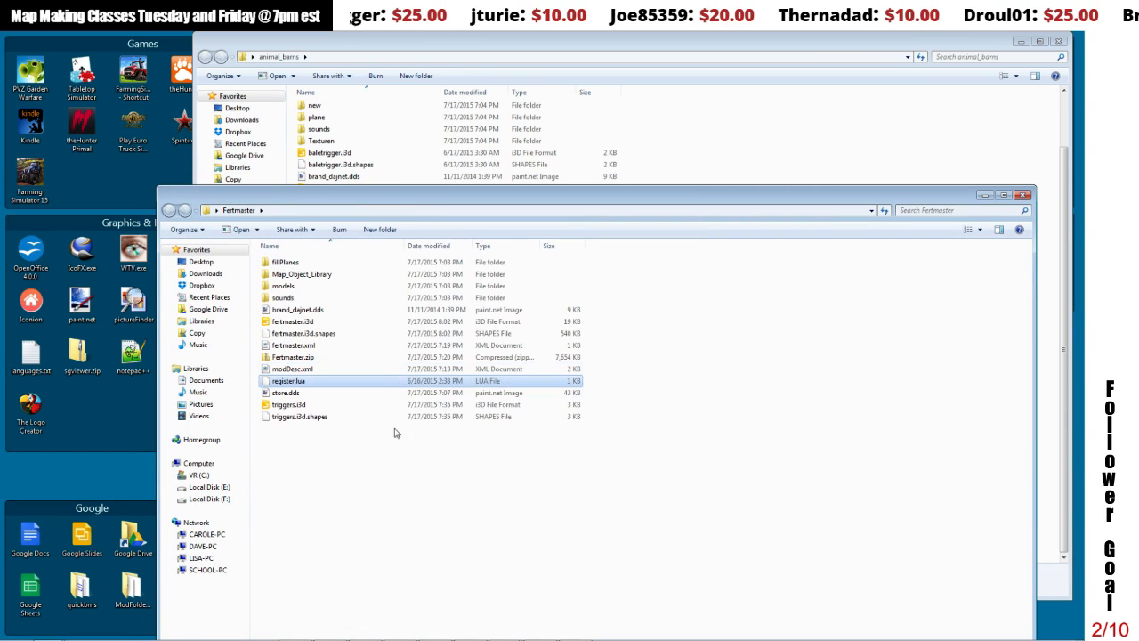
Step: Open the Fertmaster copy of register.lua in Notepad++, reloading externally changed files, and delete the UPK_Pig_Barn and UPK_Chicken_Barn registration lines
{"action": "right_click", "coordinate": [289, 382]}
{"action": "left_click", "coordinate": [329, 402]}
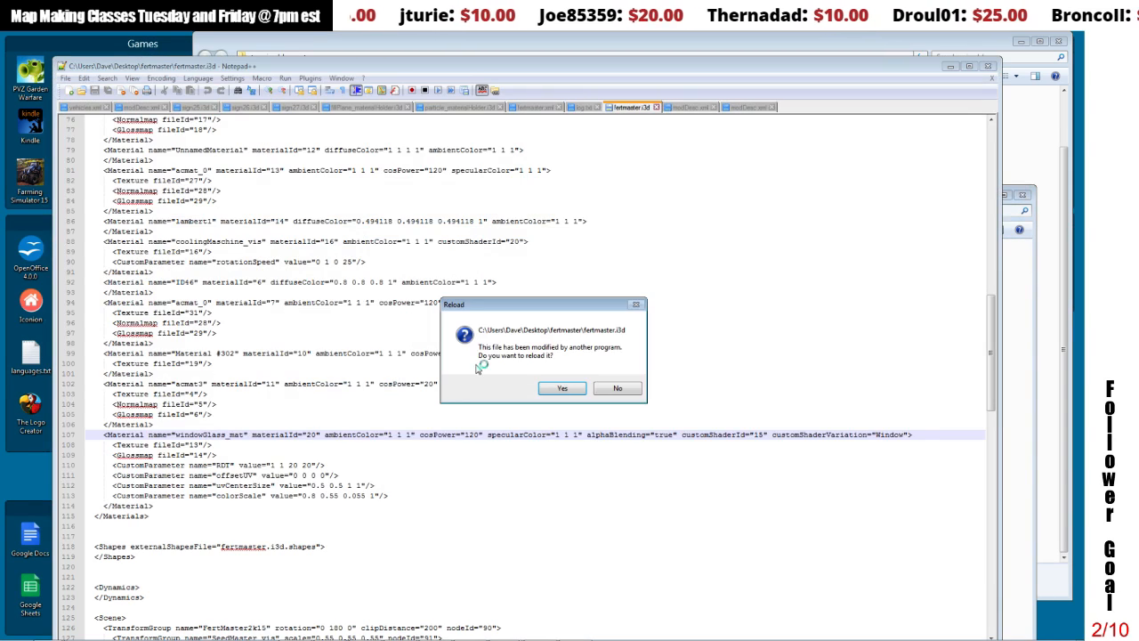
{"action": "left_click", "coordinate": [564, 390]}
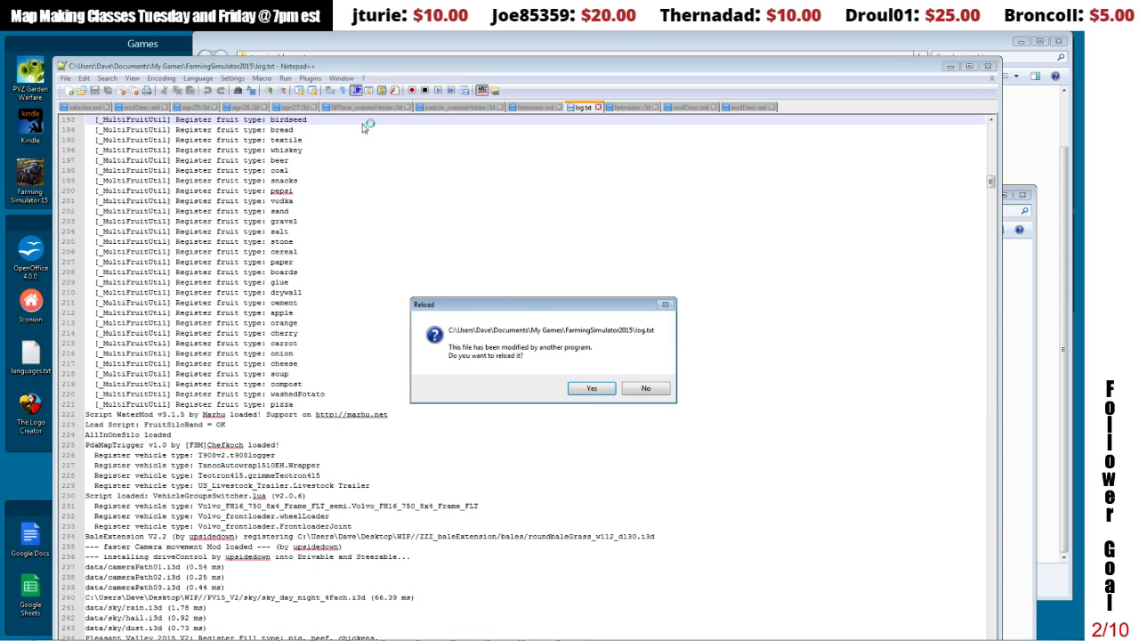
{"action": "left_click", "coordinate": [591, 389]}
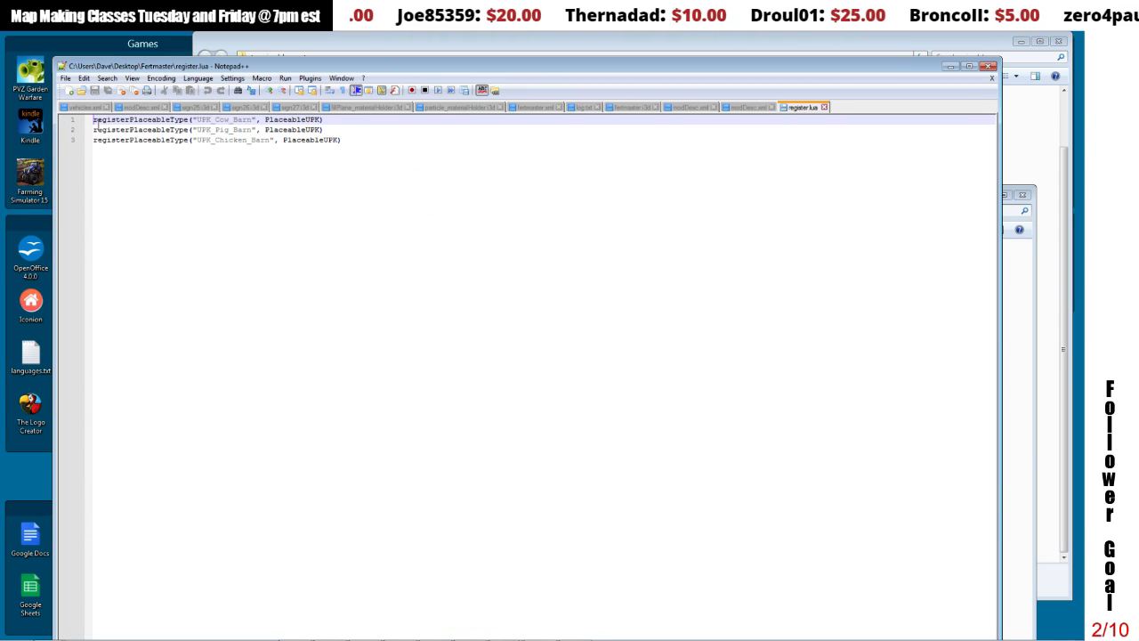
{"action": "left_click_drag", "start_coordinate": [88, 129], "coordinate": [394, 141]}
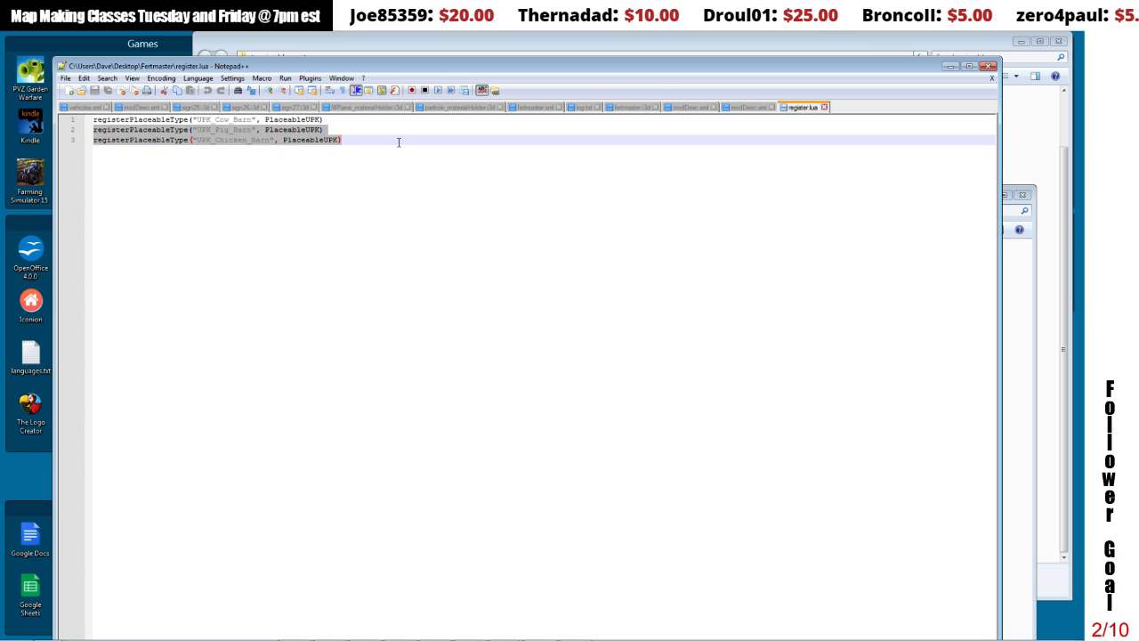
{"action": "key", "text": "Delete"}
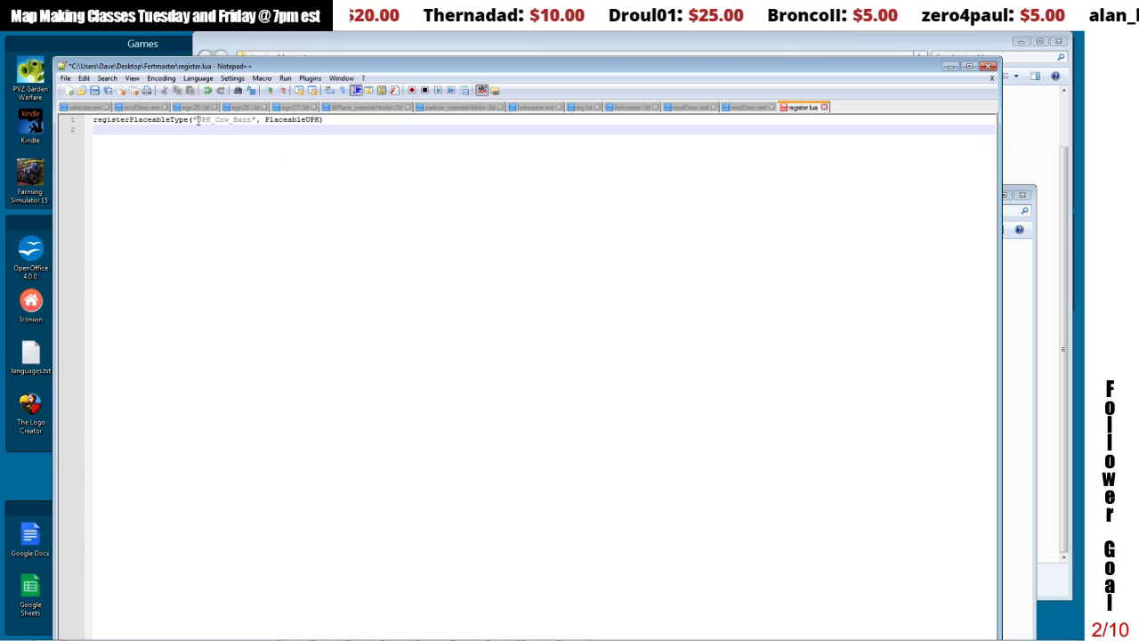
Step: Set the placeableType in fertmaster.xml to UPK_fertmaster, save the file and close the text editor
{"action": "left_click_drag", "start_coordinate": [198, 119], "coordinate": [257, 119]}
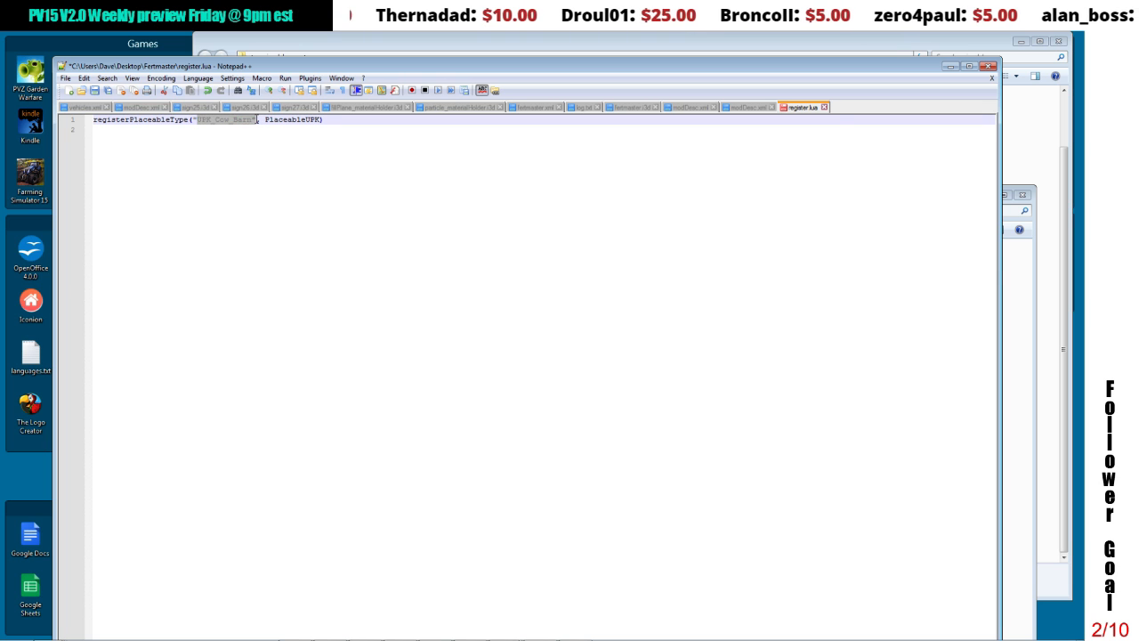
{"action": "left_click_drag", "start_coordinate": [276, 67], "coordinate": [298, 457]}
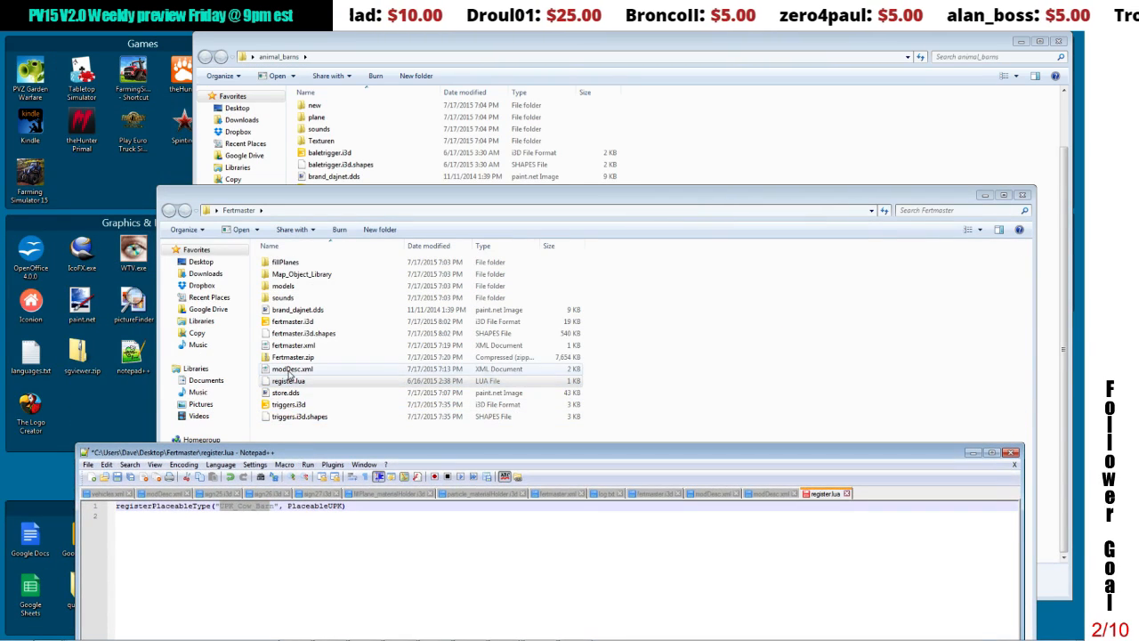
{"action": "left_click", "coordinate": [292, 368]}
{"action": "right_click", "coordinate": [291, 348]}
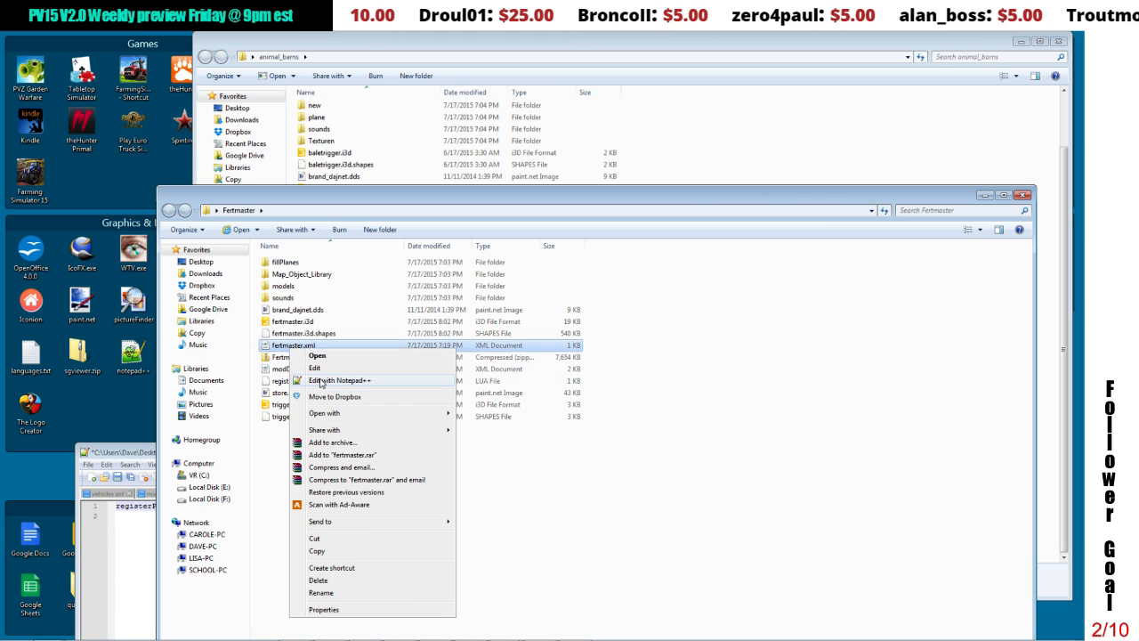
{"action": "left_click", "coordinate": [322, 380]}
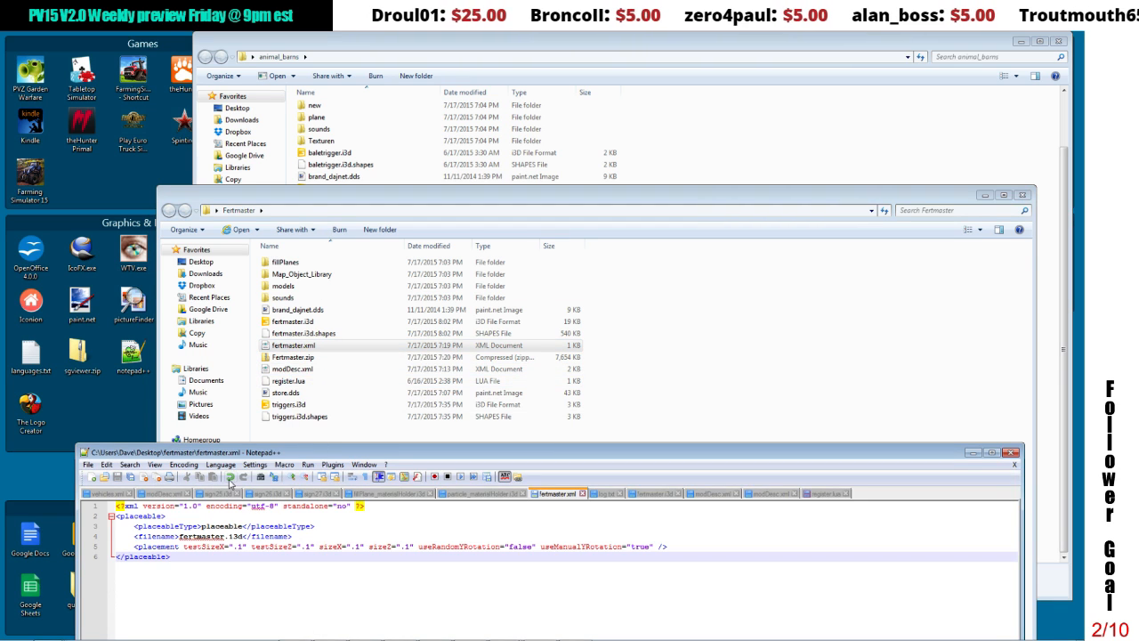
{"action": "left_click_drag", "start_coordinate": [202, 525], "coordinate": [239, 528]}
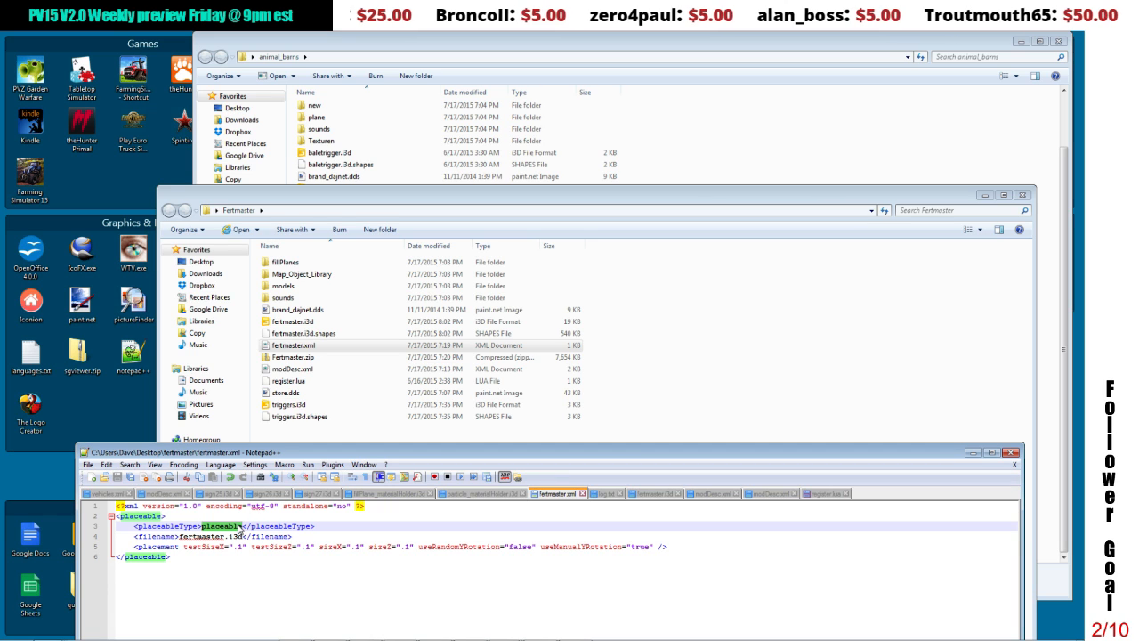
{"action": "type", "text": "UP"}
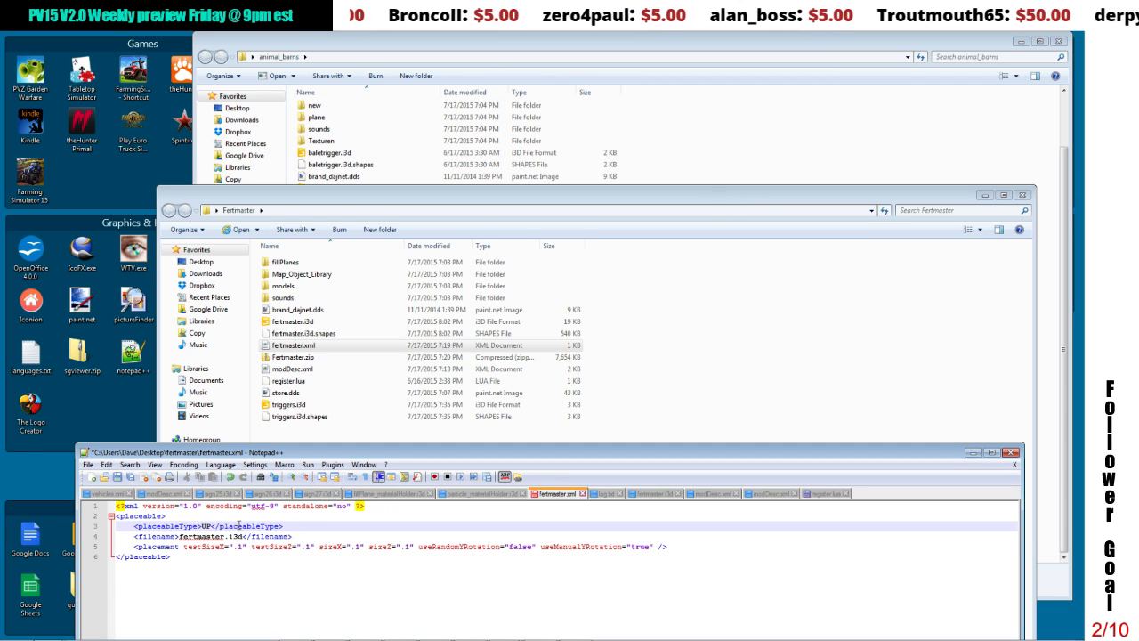
{"action": "type", "text": "K"}
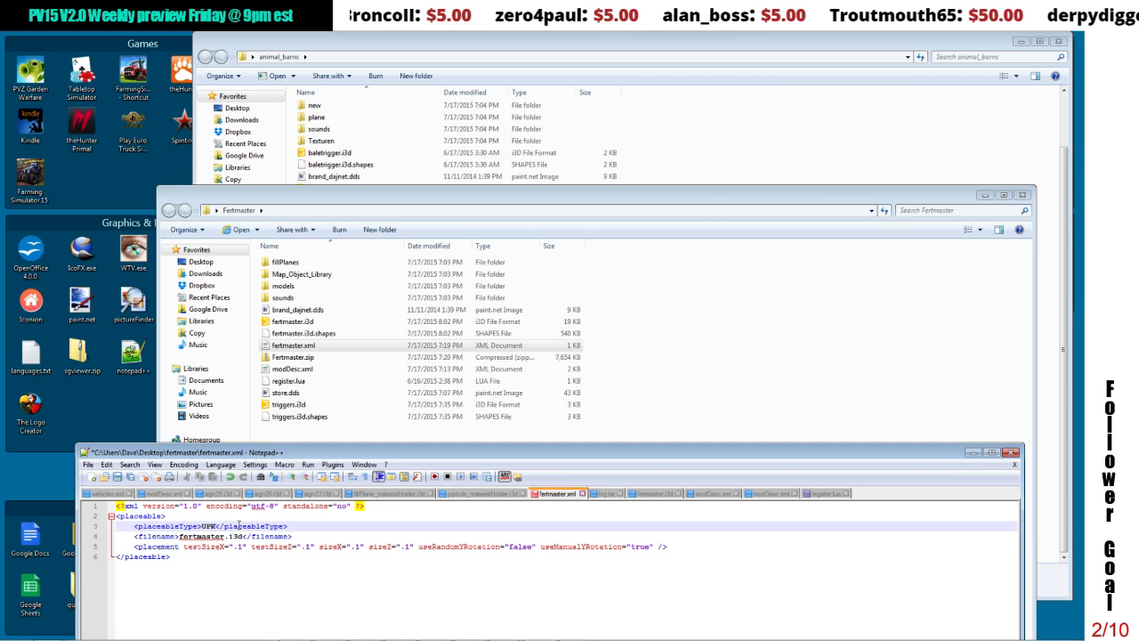
{"action": "type", "text": "_fertmaster"}
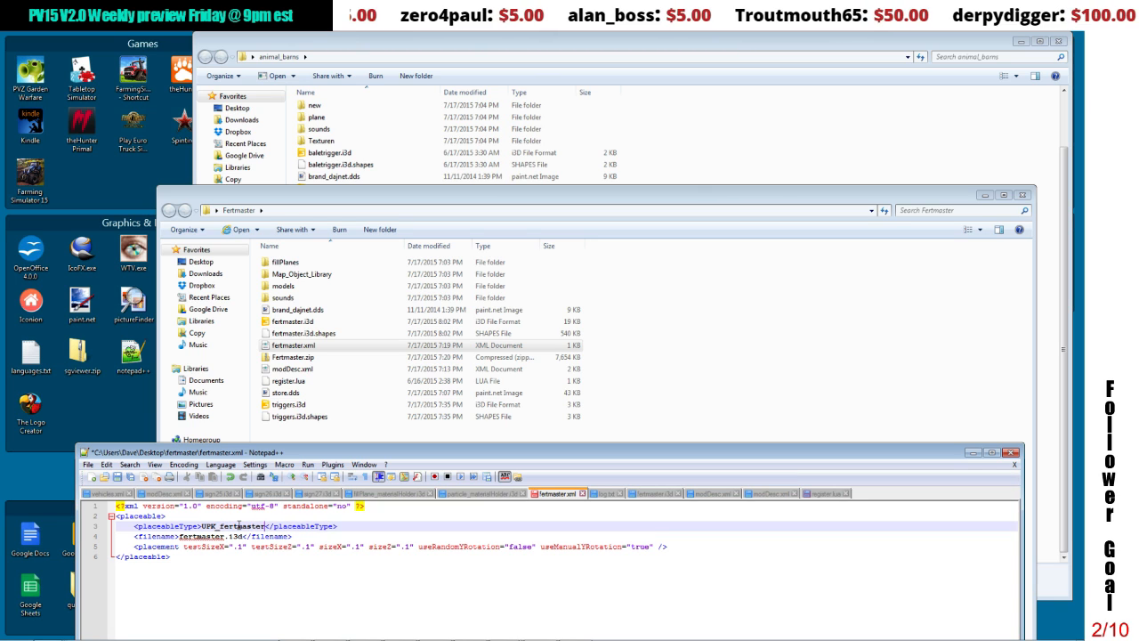
{"action": "left_click", "coordinate": [249, 578]}
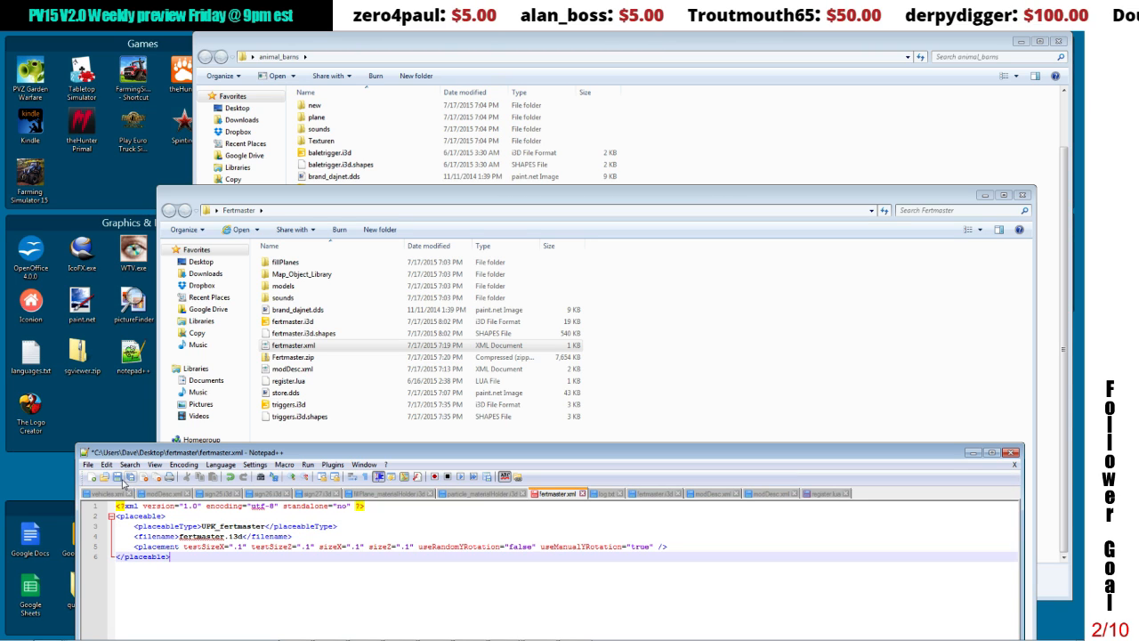
{"action": "left_click", "coordinate": [1012, 452]}
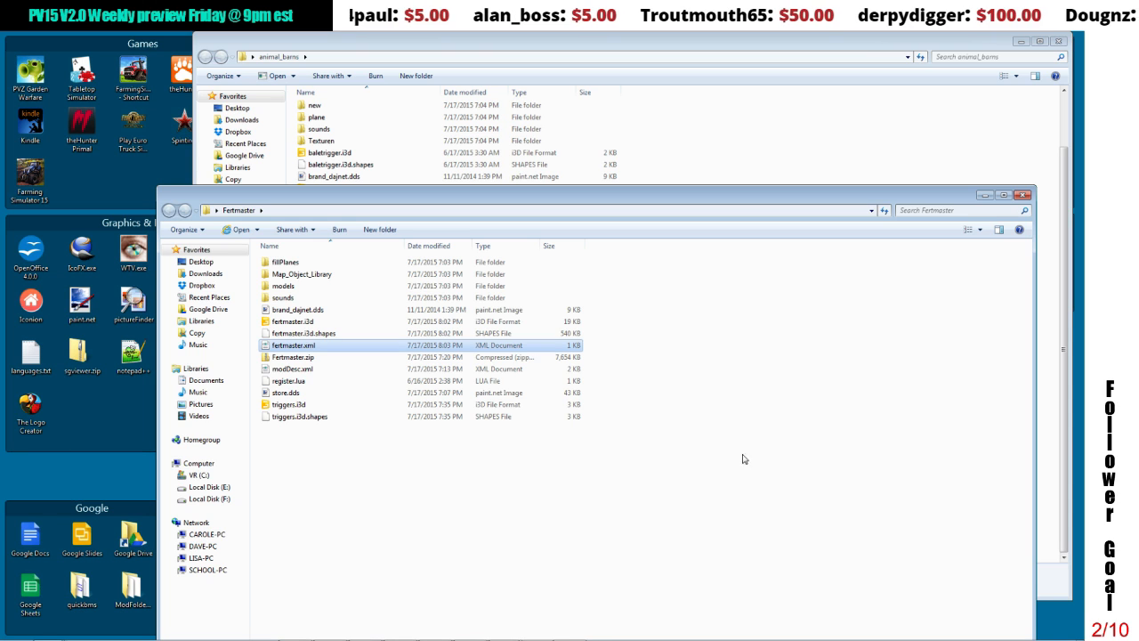
Step: Change the registered placeable type in register.lua to UPK_fertmaster and save the file
{"action": "left_click", "coordinate": [289, 381]}
{"action": "right_click", "coordinate": [285, 379]}
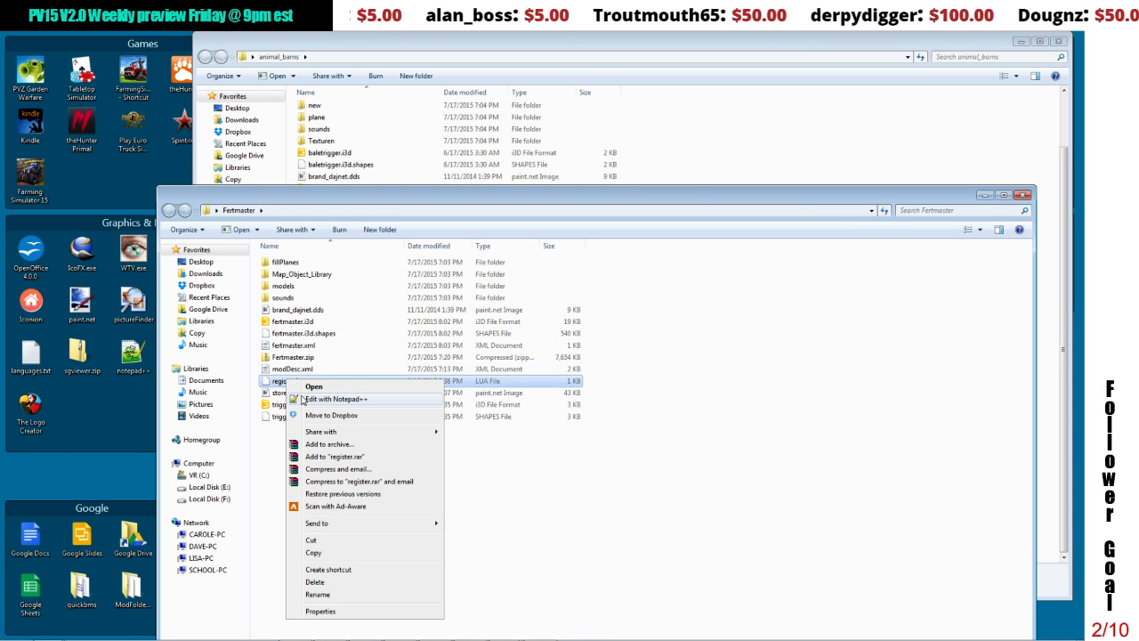
{"action": "left_click", "coordinate": [306, 400]}
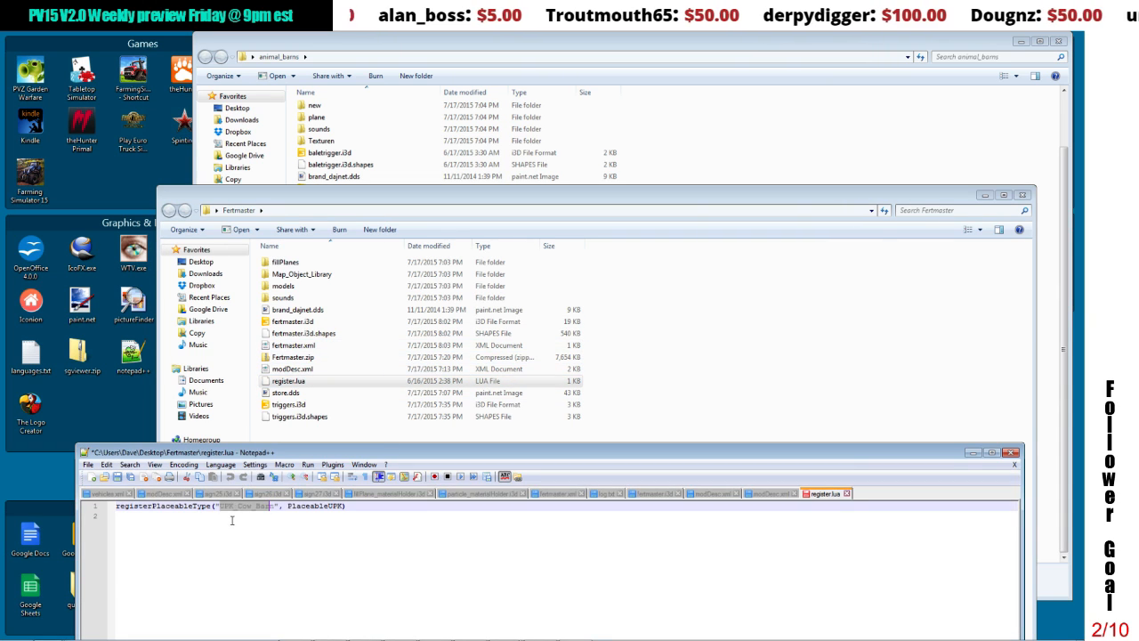
{"action": "left_click_drag", "start_coordinate": [238, 506], "coordinate": [273, 507]}
{"action": "type", "text": "fertmaster"}
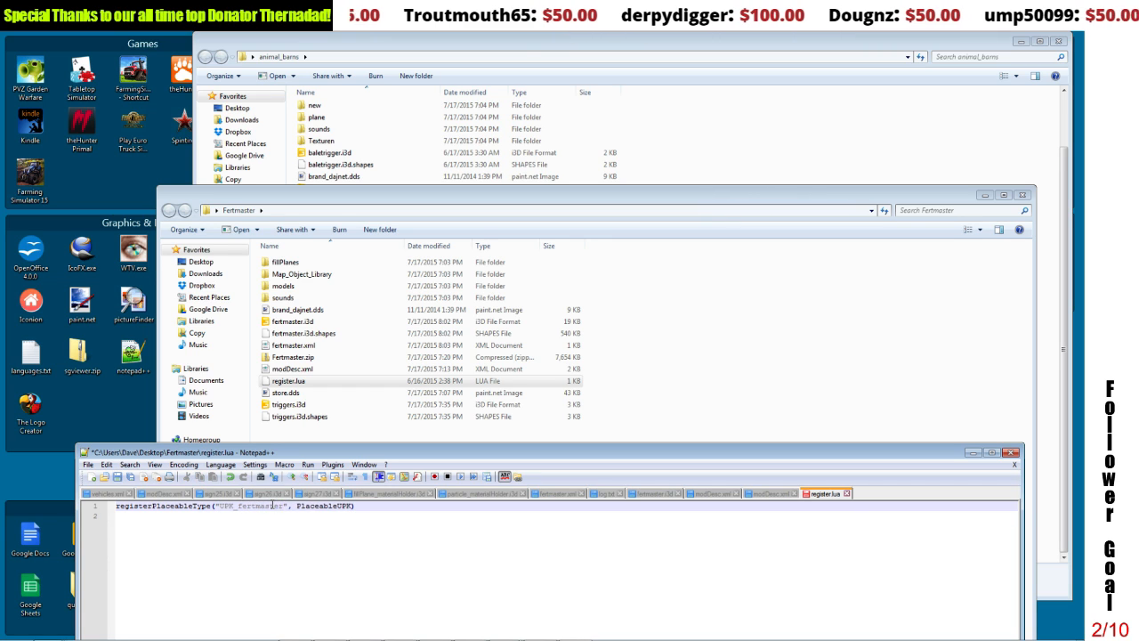
{"action": "left_click", "coordinate": [279, 518]}
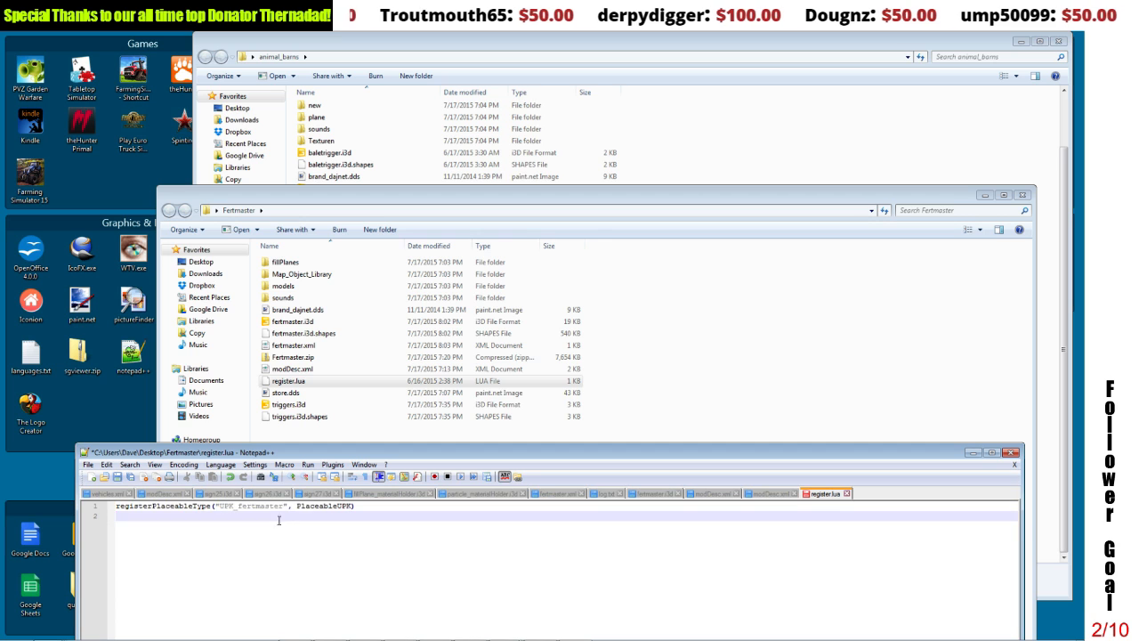
{"action": "left_click", "coordinate": [117, 476]}
Step: Uncomment the register.lua sourceFile line under extraSourceFiles in the Fertmaster modDesc.xml and save the file
{"action": "left_click", "coordinate": [283, 369]}
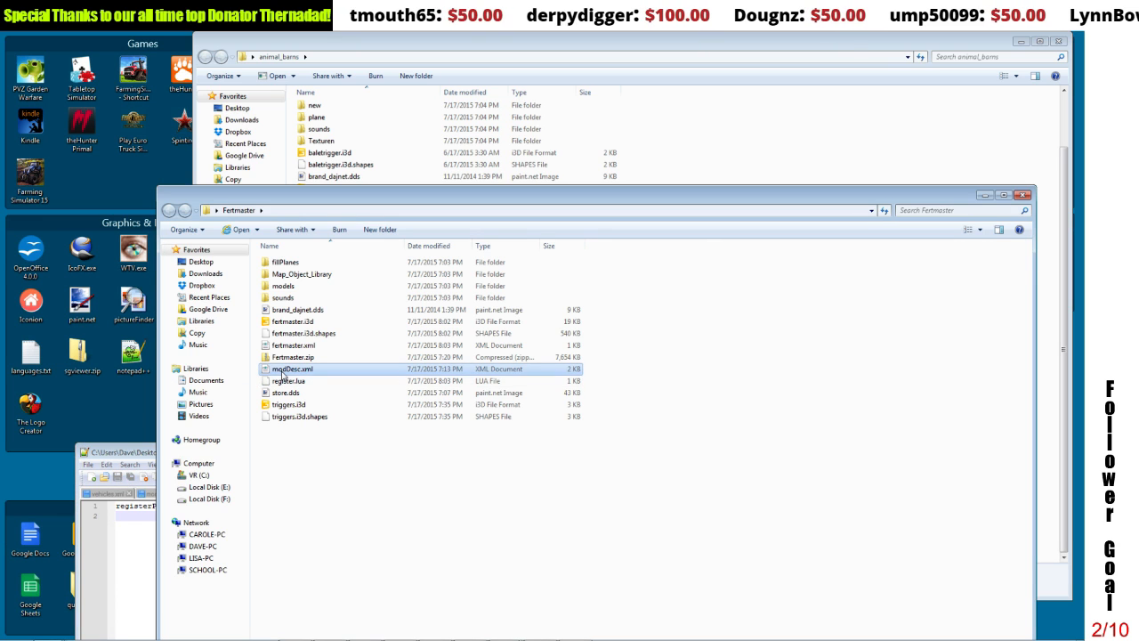
{"action": "right_click", "coordinate": [283, 371]}
{"action": "left_click", "coordinate": [313, 405]}
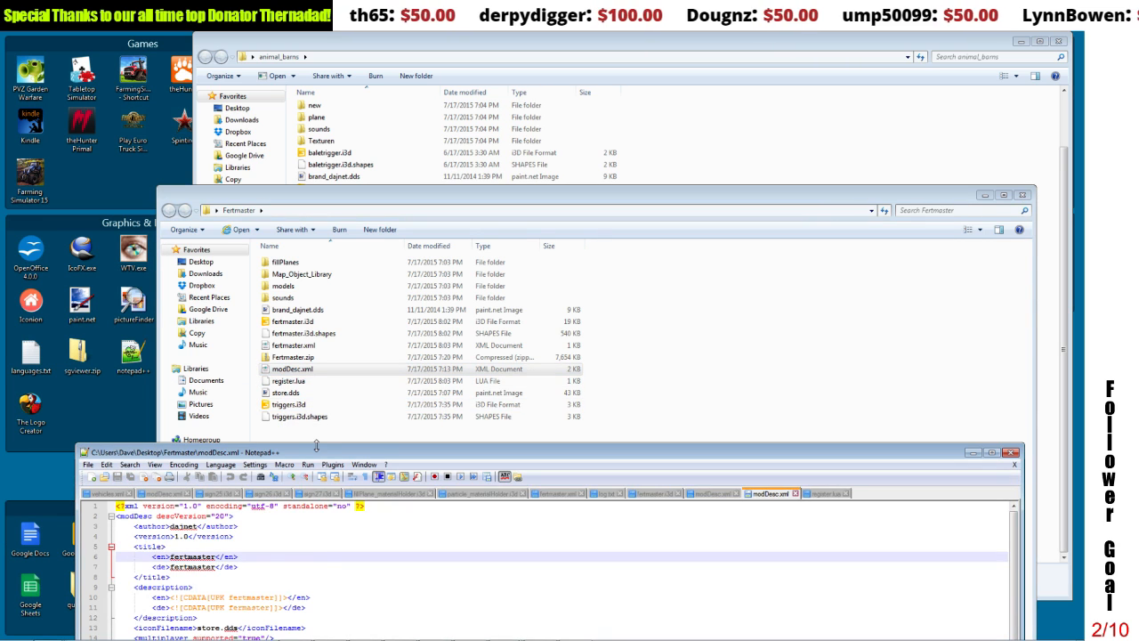
{"action": "left_click_drag", "start_coordinate": [315, 454], "coordinate": [335, 205]}
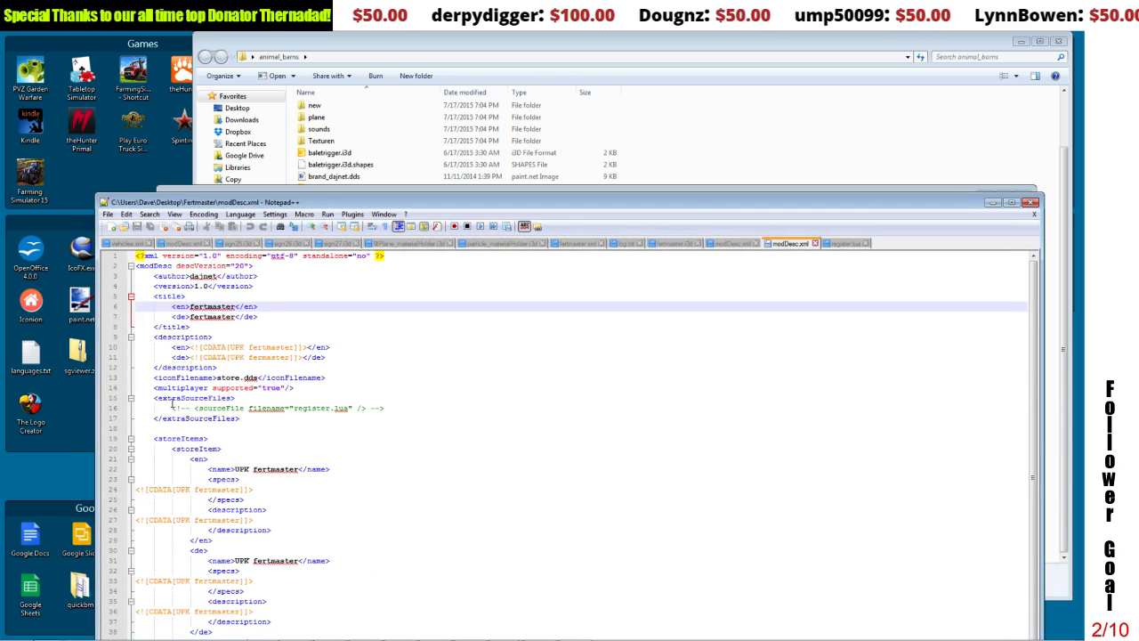
{"action": "double_click", "coordinate": [190, 409]}
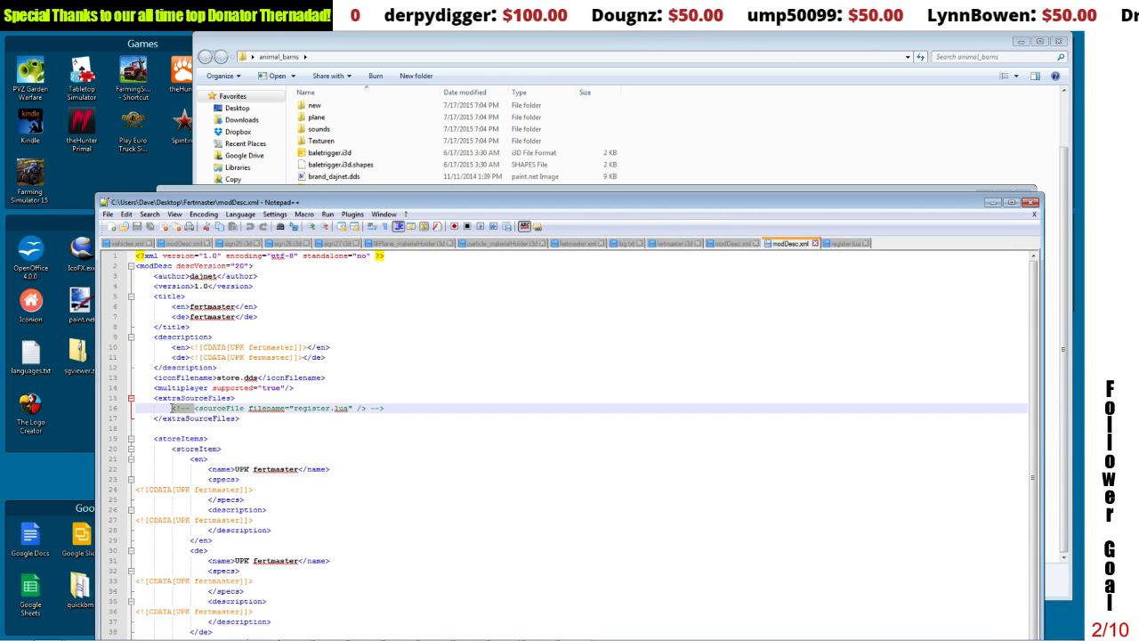
{"action": "key", "text": "Delete"}
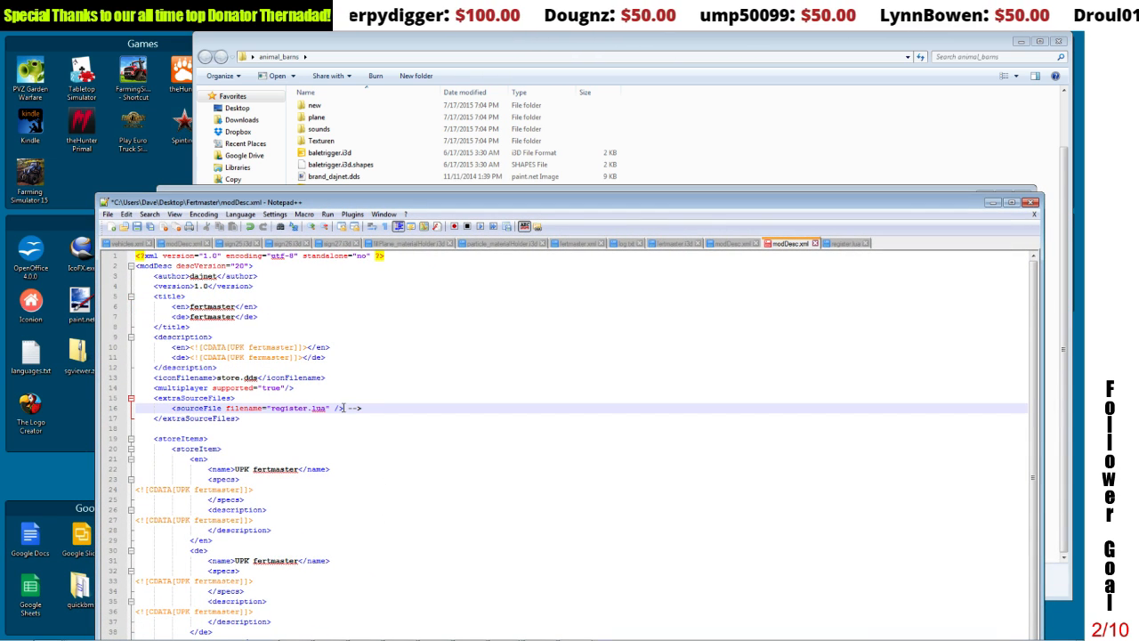
{"action": "left_click_drag", "start_coordinate": [347, 408], "coordinate": [363, 407]}
{"action": "key", "text": "Delete"}
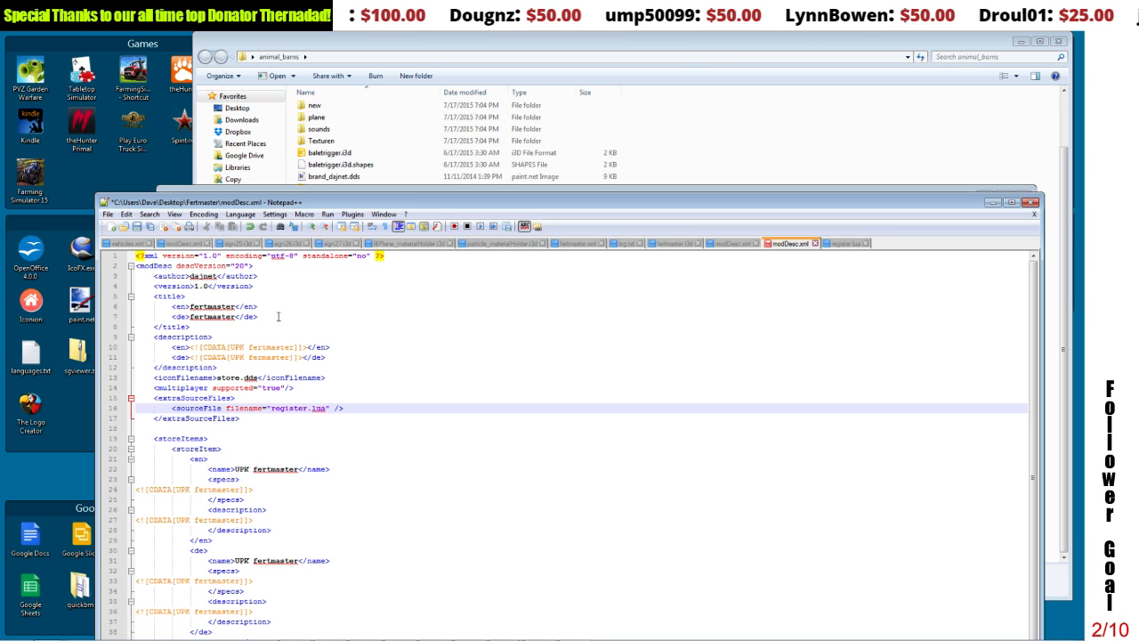
{"action": "left_click", "coordinate": [136, 226]}
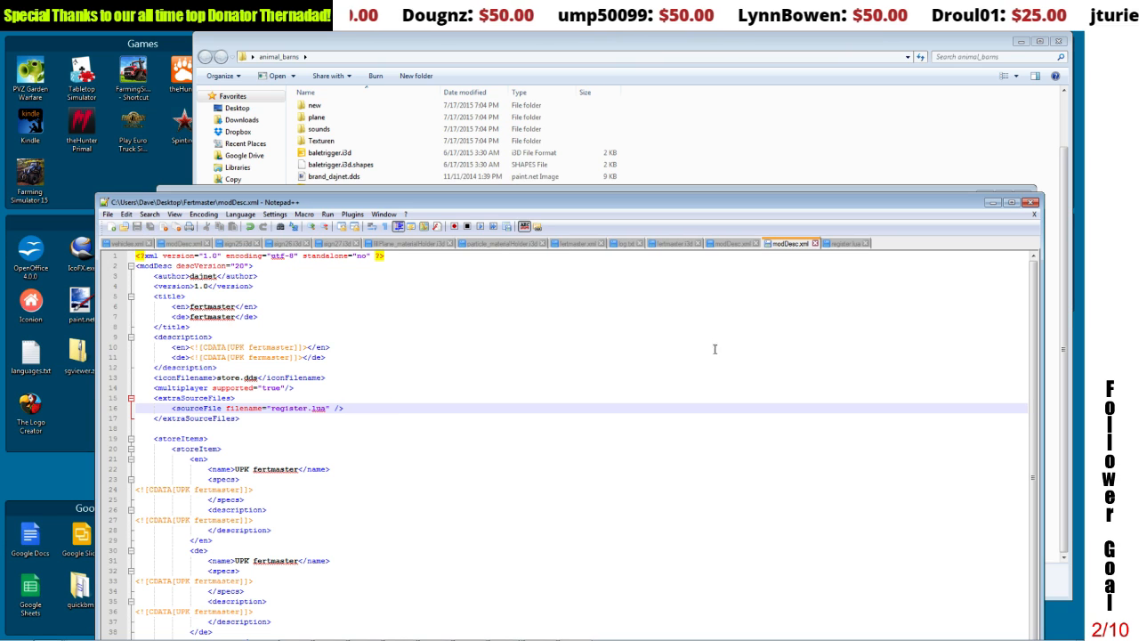
Step: Reopen the Fertmaster modDesc.xml in Notepad++ and uncomment the pig text entry in the l10n section
{"action": "left_click", "coordinate": [993, 203]}
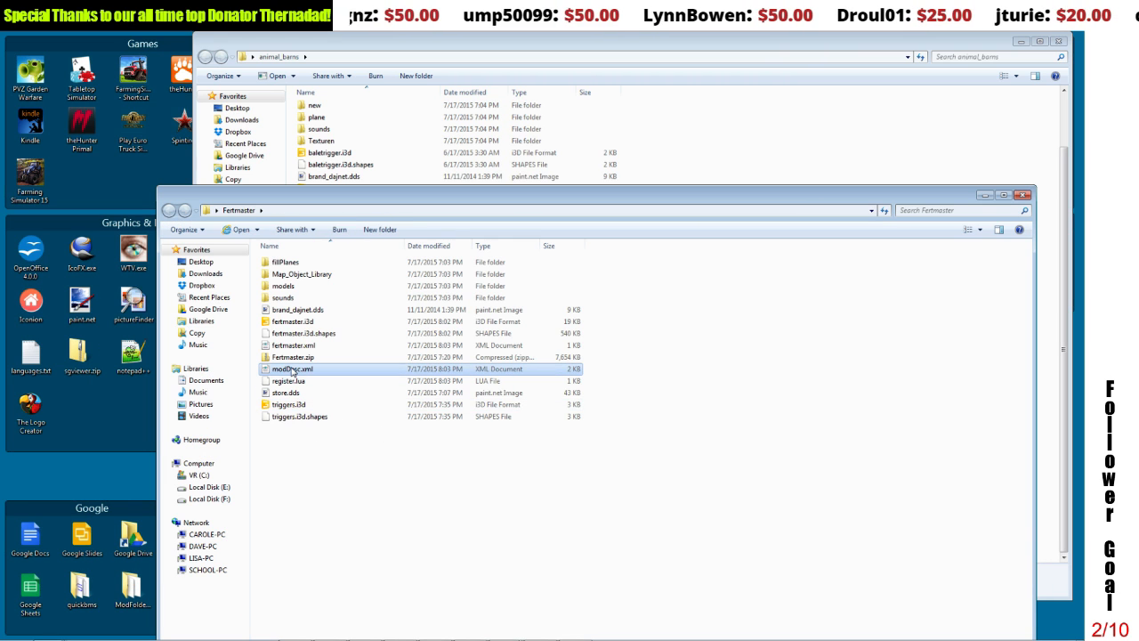
{"action": "right_click", "coordinate": [292, 370]}
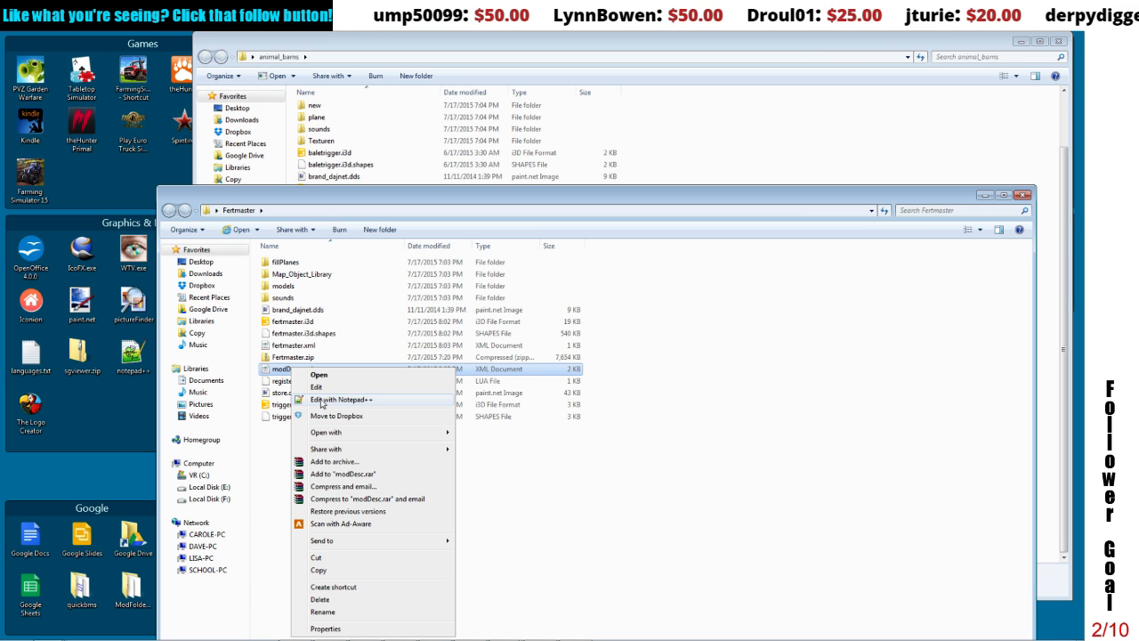
{"action": "left_click", "coordinate": [329, 399]}
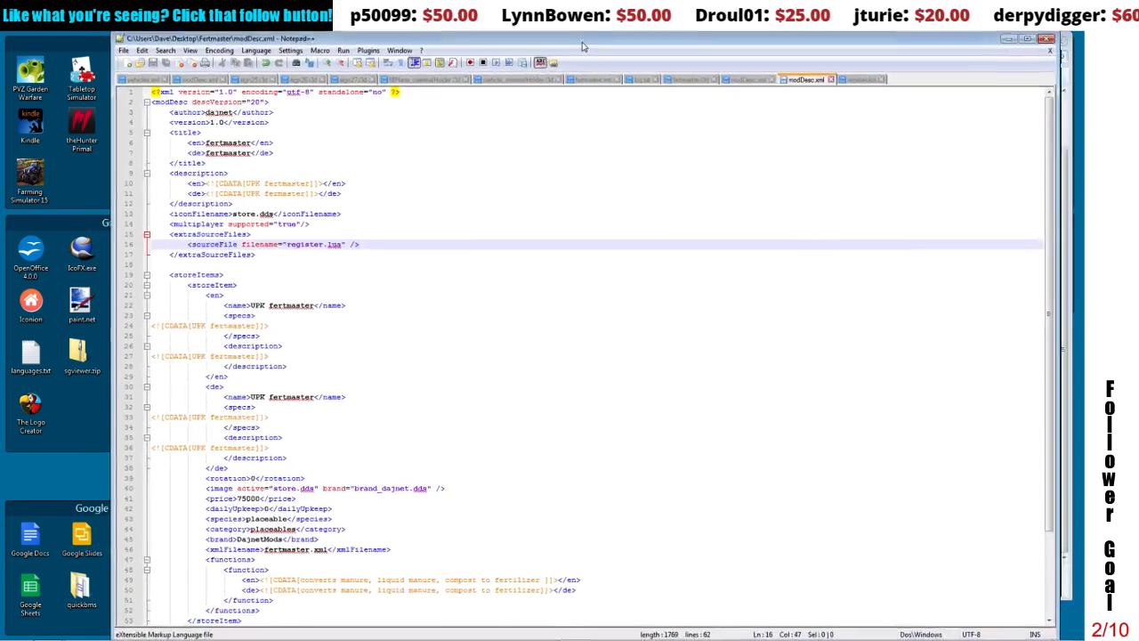
{"action": "left_click_drag", "start_coordinate": [583, 46], "coordinate": [571, 32]}
{"action": "left_click_drag", "start_coordinate": [1079, 240], "coordinate": [1083, 390]}
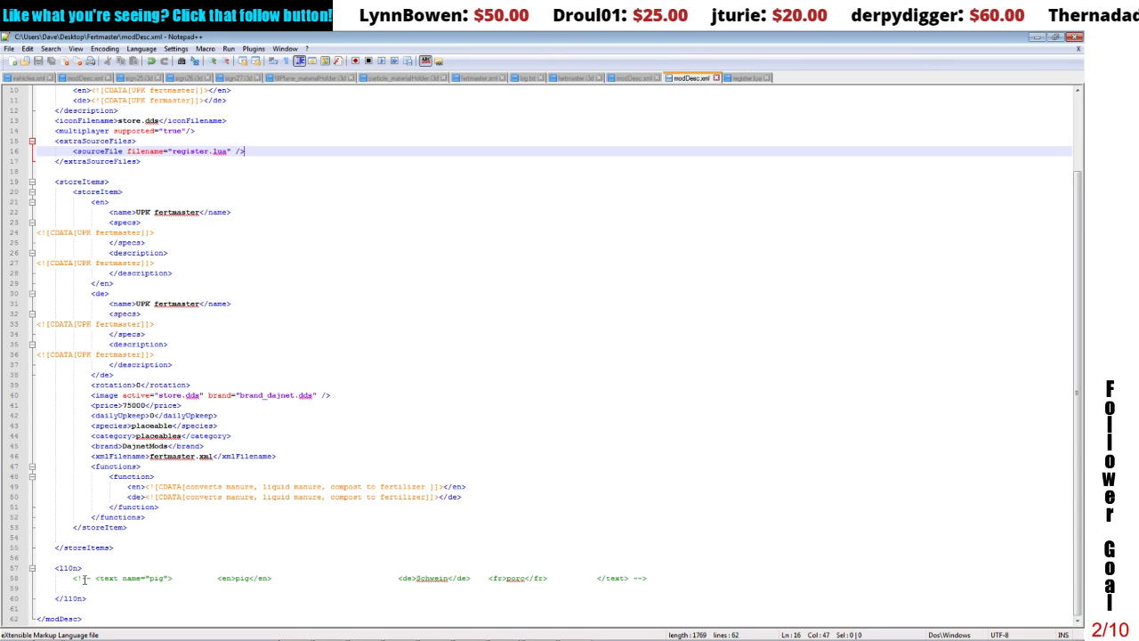
{"action": "left_click", "coordinate": [85, 579]}
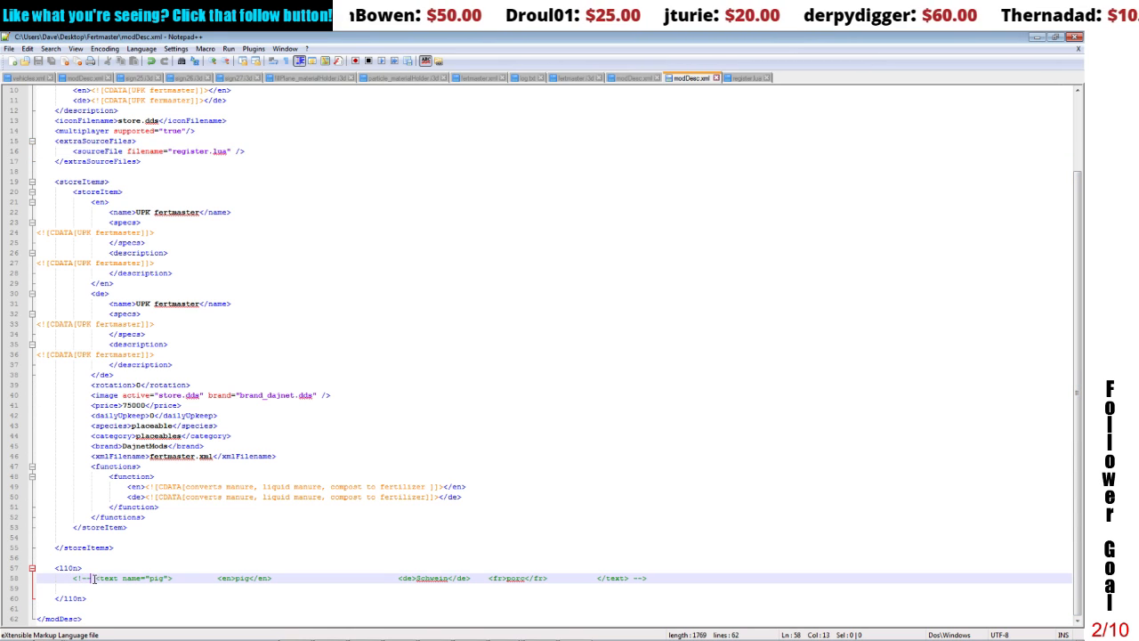
{"action": "left_click_drag", "start_coordinate": [93, 578], "coordinate": [75, 581]}
{"action": "key", "text": "Delete"}
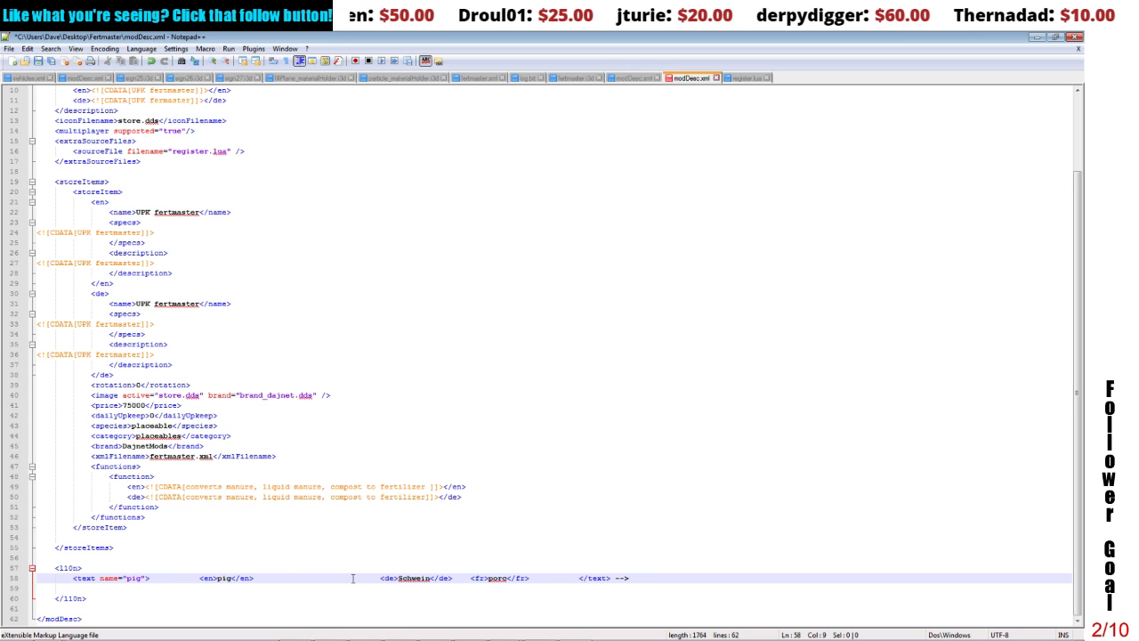
{"action": "left_click_drag", "start_coordinate": [612, 579], "coordinate": [667, 579]}
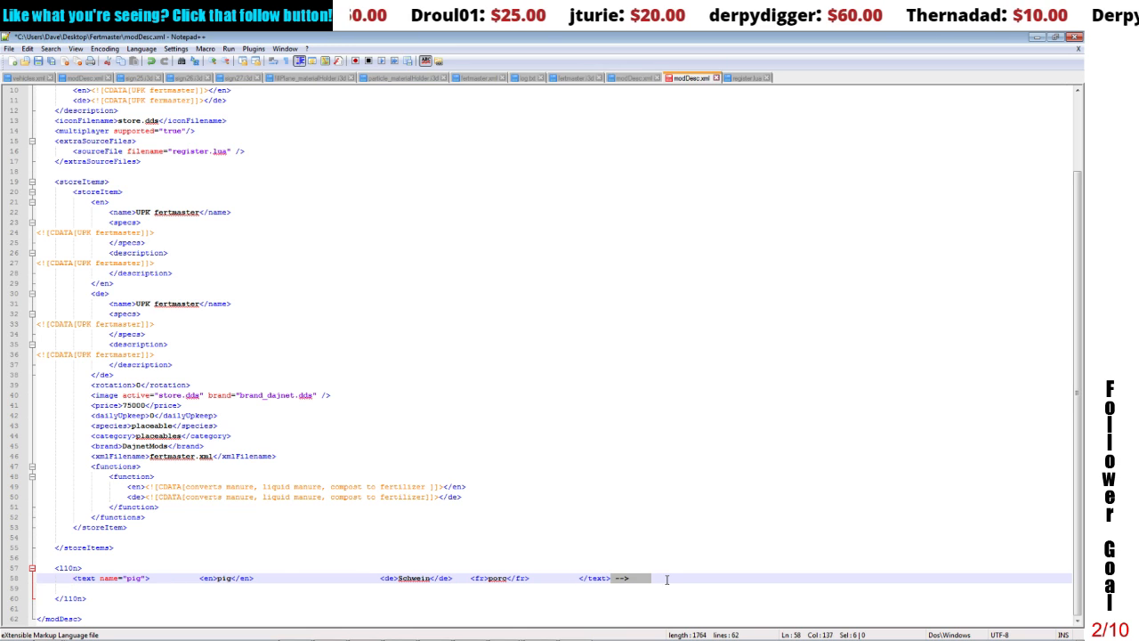
{"action": "key", "text": "Delete"}
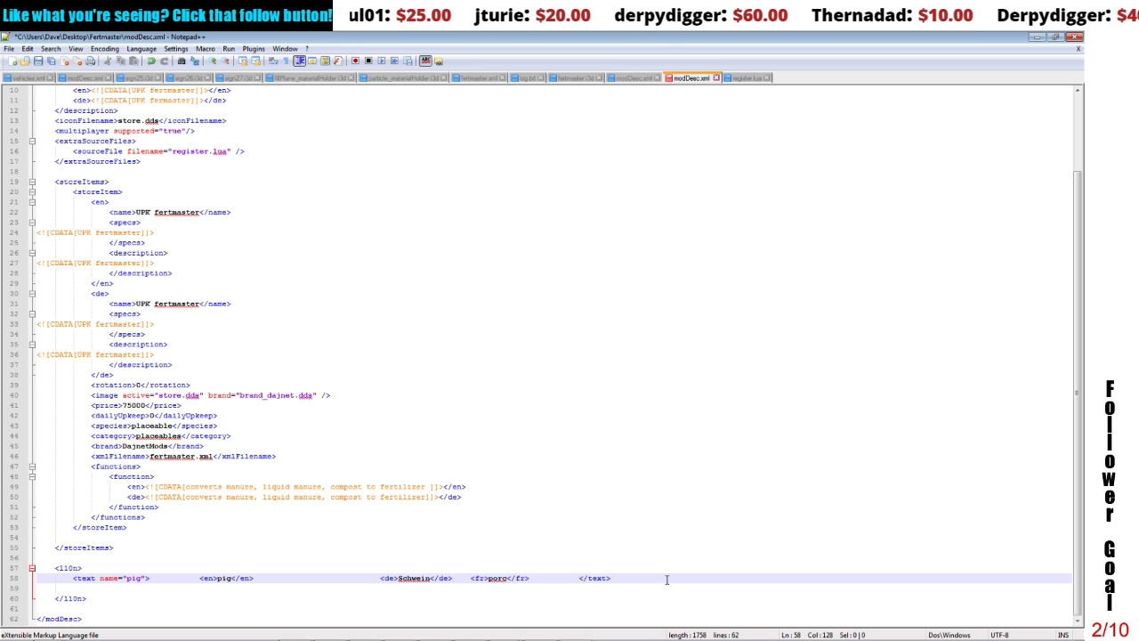
Step: Change the l10n entry's text name from pig to compost and set its English translation to compost
{"action": "double_click", "coordinate": [133, 578]}
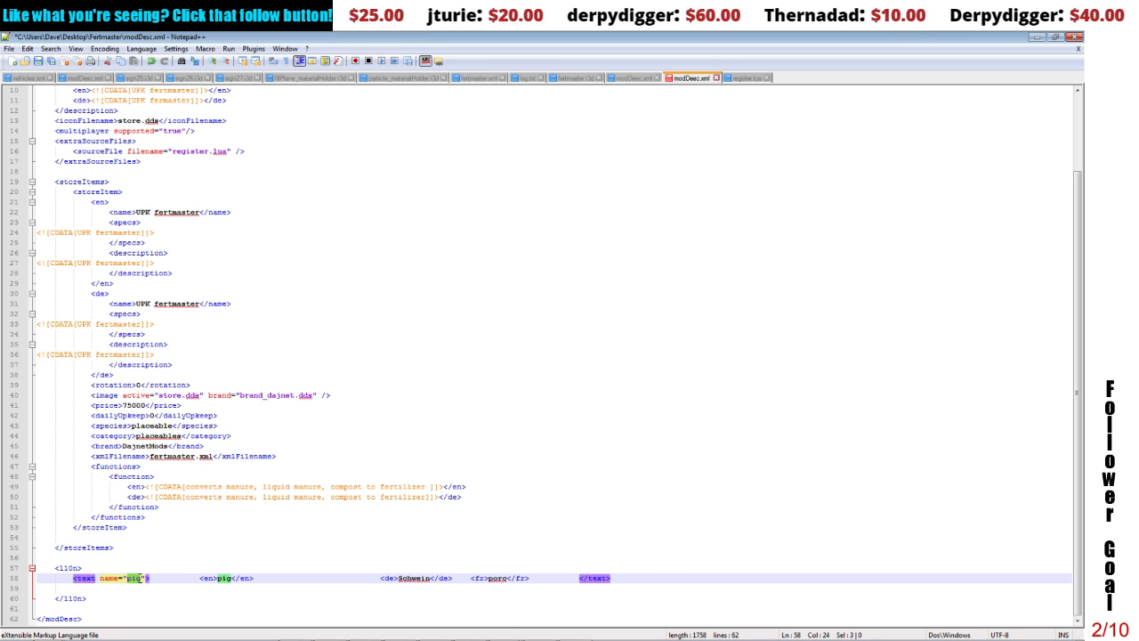
{"action": "type", "text": "compo"}
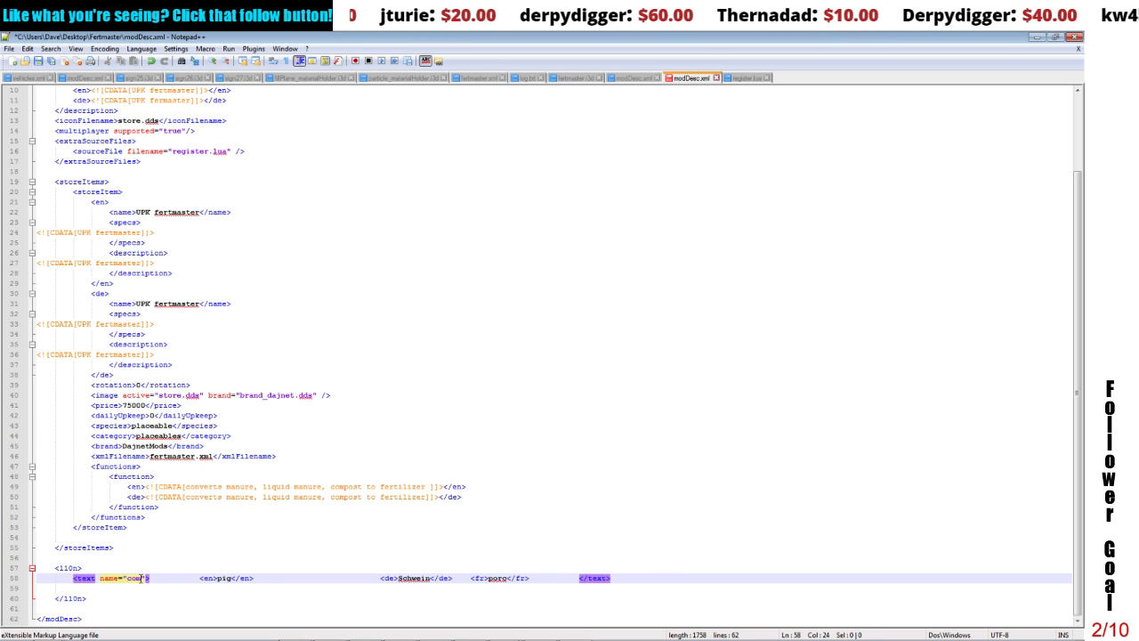
{"action": "type", "text": "st"}
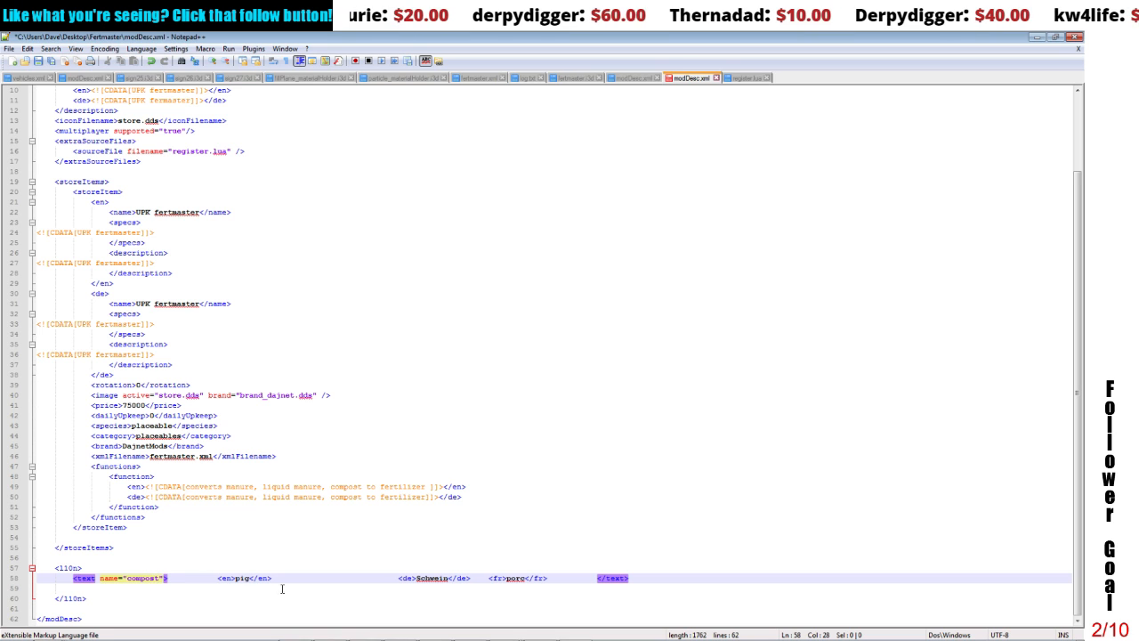
{"action": "left_click_drag", "start_coordinate": [235, 578], "coordinate": [241, 579]}
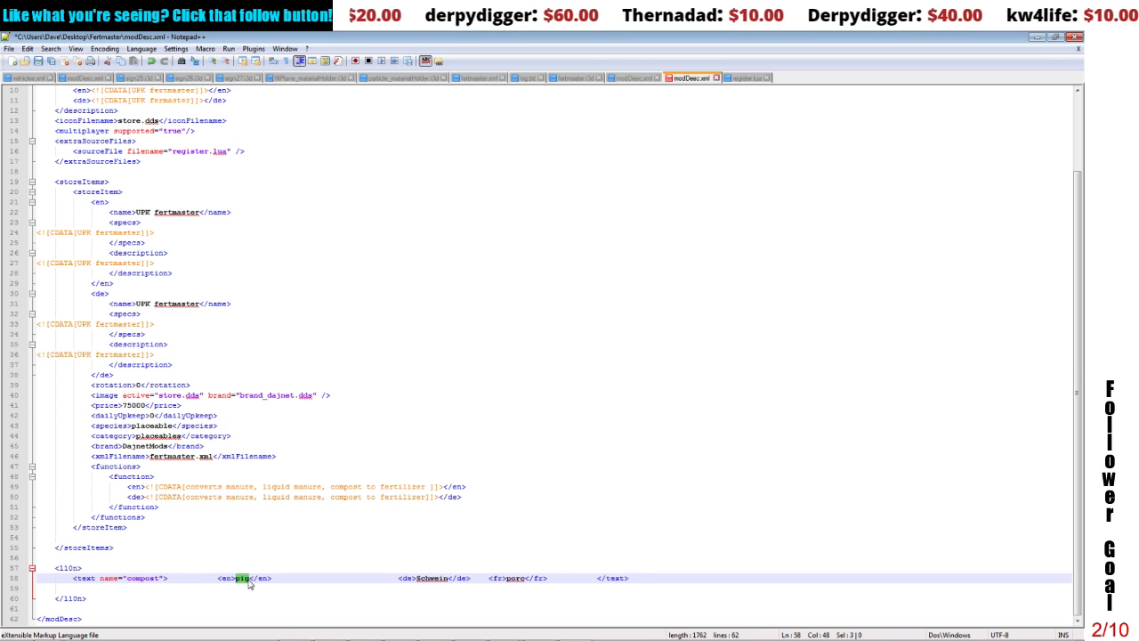
{"action": "type", "text": "compost"}
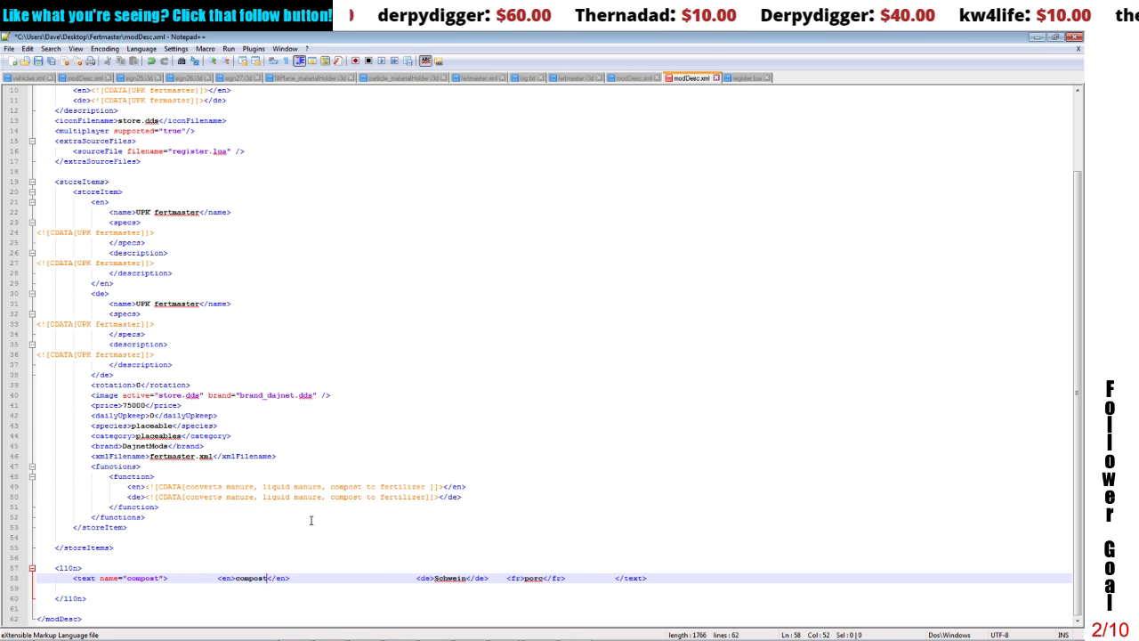
Step: Set the entry's German and French translations to compost, save modDesc.xml and close the text editor
{"action": "left_click_drag", "start_coordinate": [434, 578], "coordinate": [466, 578]}
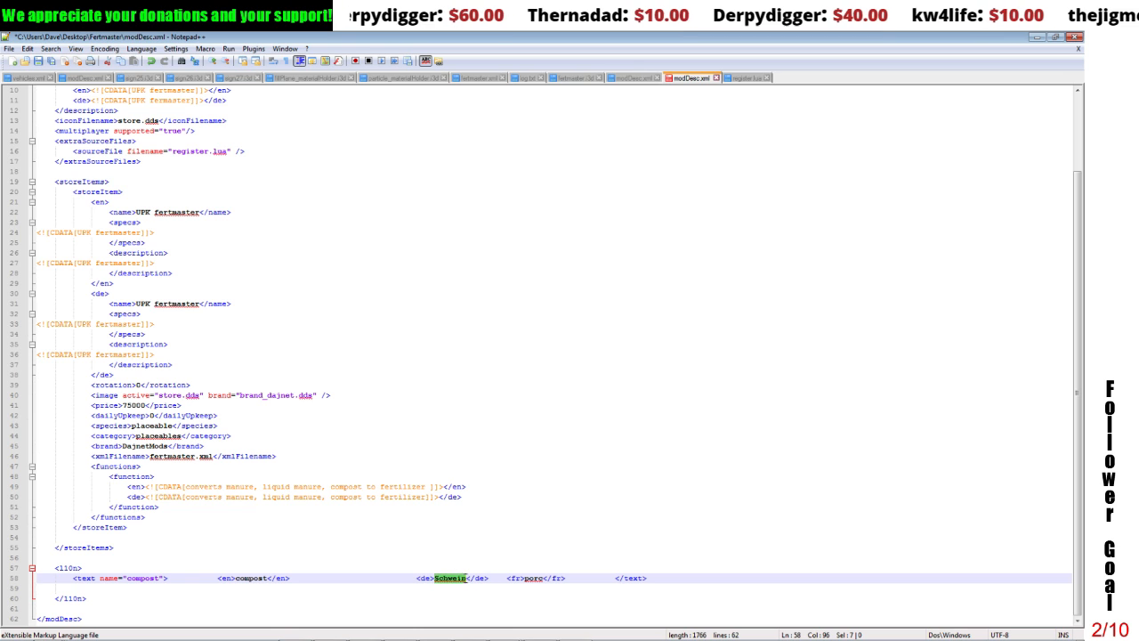
{"action": "type", "text": "compostr"}
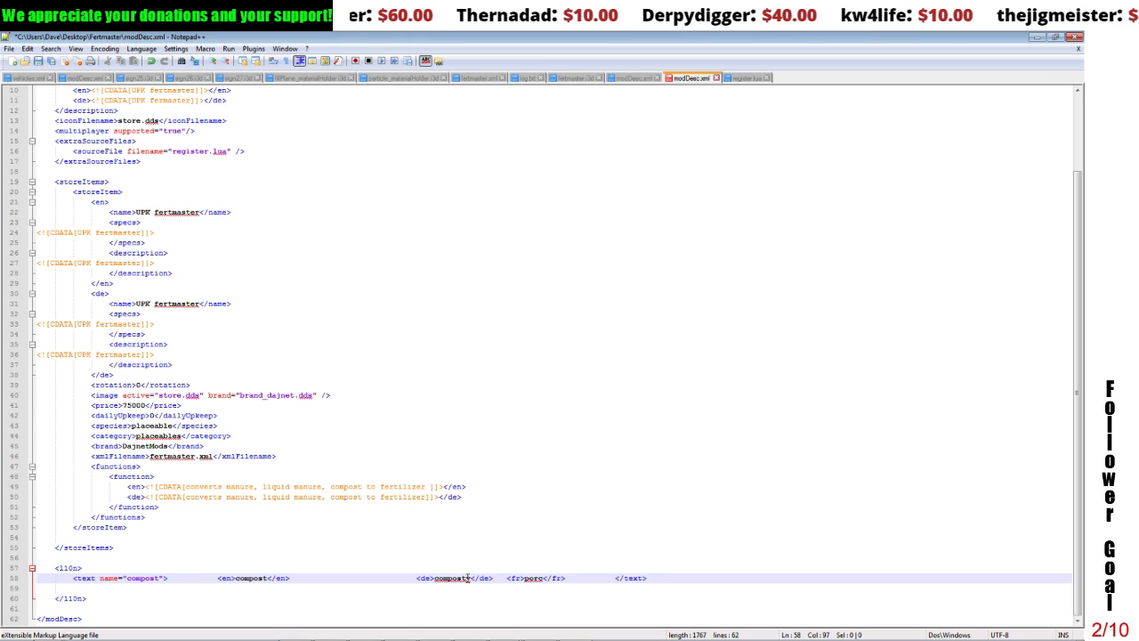
{"action": "key", "text": "BackSpace"}
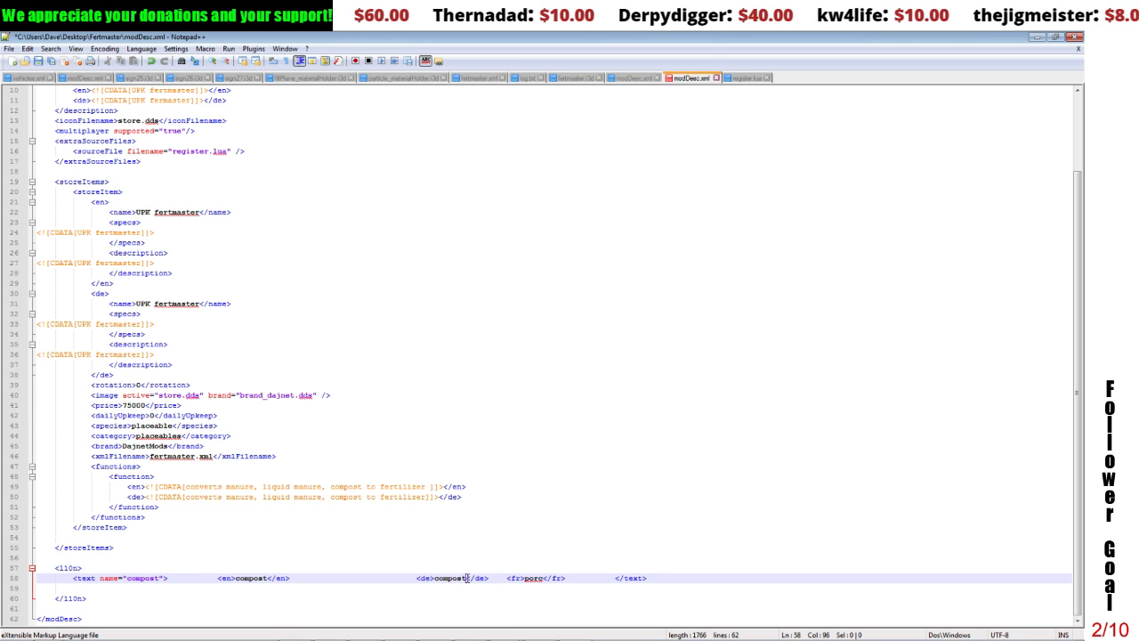
{"action": "left_click_drag", "start_coordinate": [524, 578], "coordinate": [541, 579]}
{"action": "type", "text": "compost"}
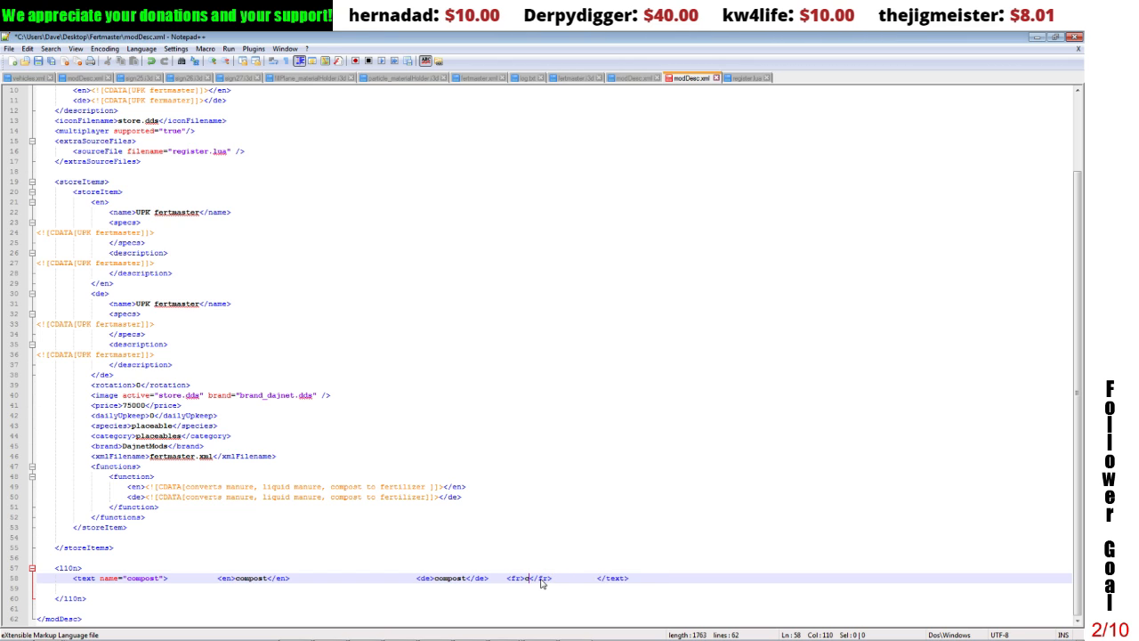
{"action": "left_click", "coordinate": [504, 611]}
{"action": "left_click", "coordinate": [39, 61]}
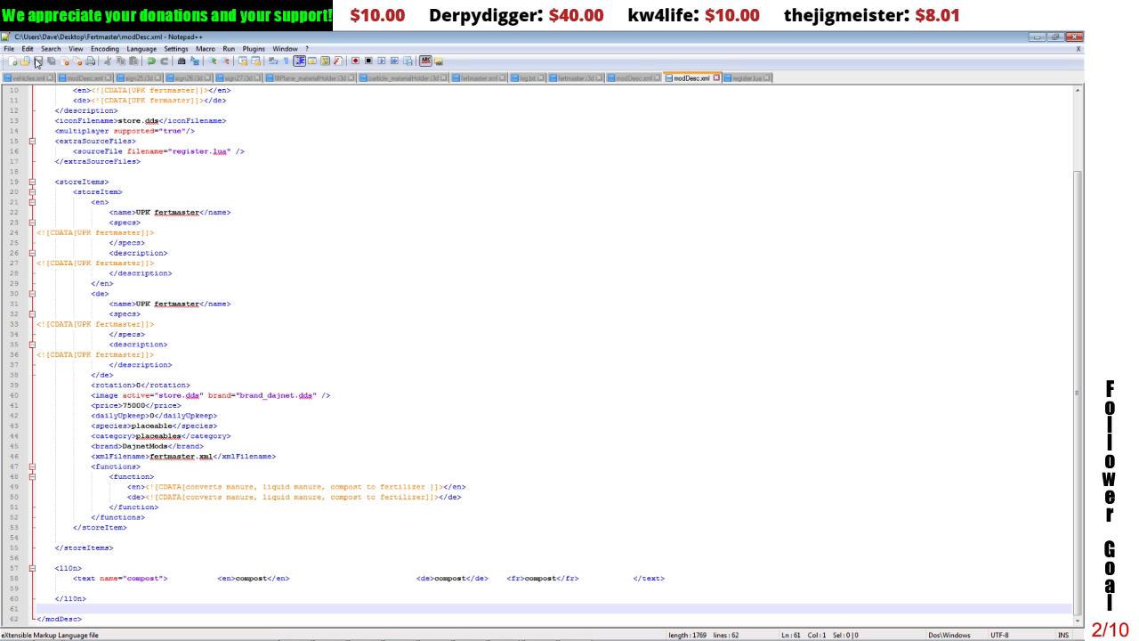
{"action": "left_click", "coordinate": [1073, 37]}
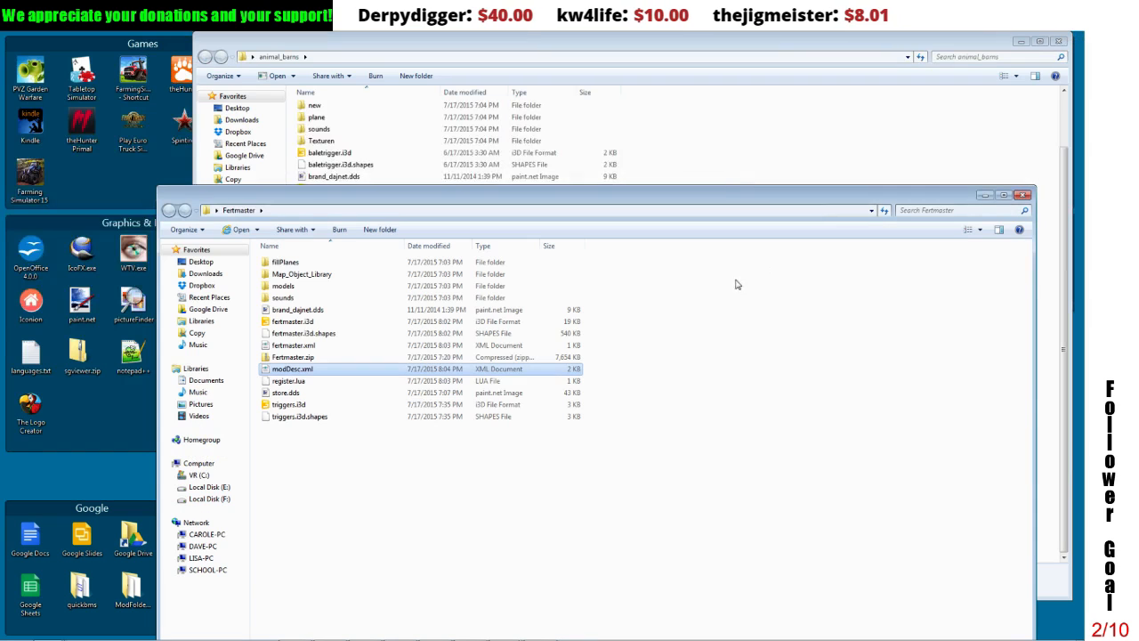
Step: Delete the outdated Fertmaster.zip from the Fertmaster folder
{"action": "left_click", "coordinate": [305, 358]}
{"action": "key", "text": "Delete"}
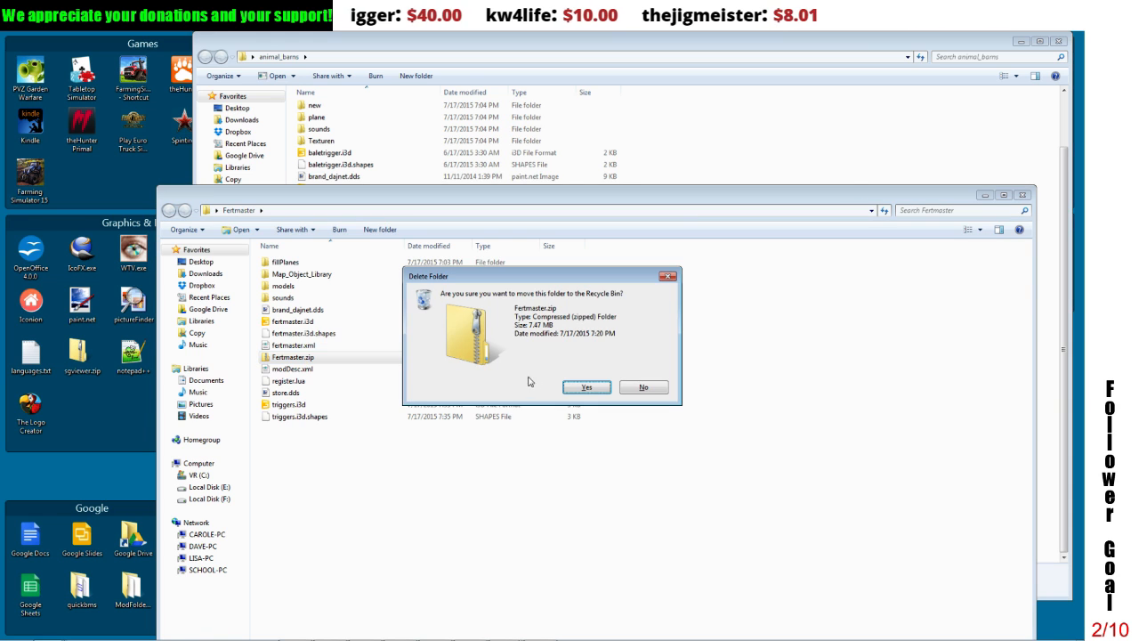
{"action": "left_click", "coordinate": [574, 387]}
Step: Pack all files and folders in the Fertmaster folder into Fertmaster.zip, using ZIP format and Best compression
{"action": "key", "text": "ctrl+a"}
{"action": "right_click", "coordinate": [377, 351]}
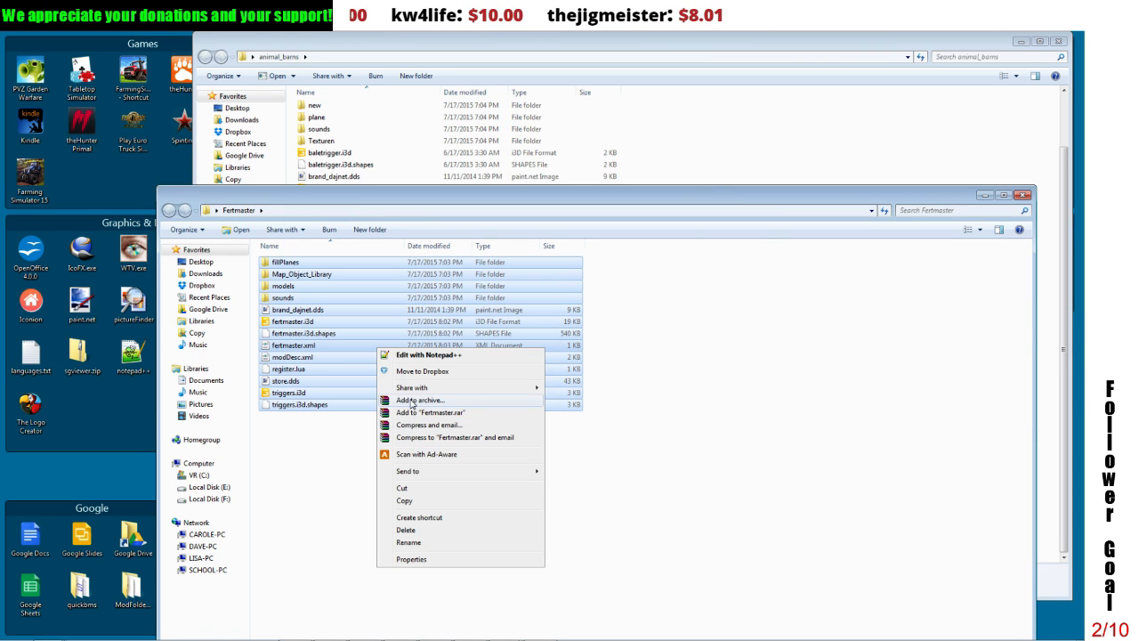
{"action": "left_click", "coordinate": [412, 400]}
{"action": "left_click", "coordinate": [498, 327]}
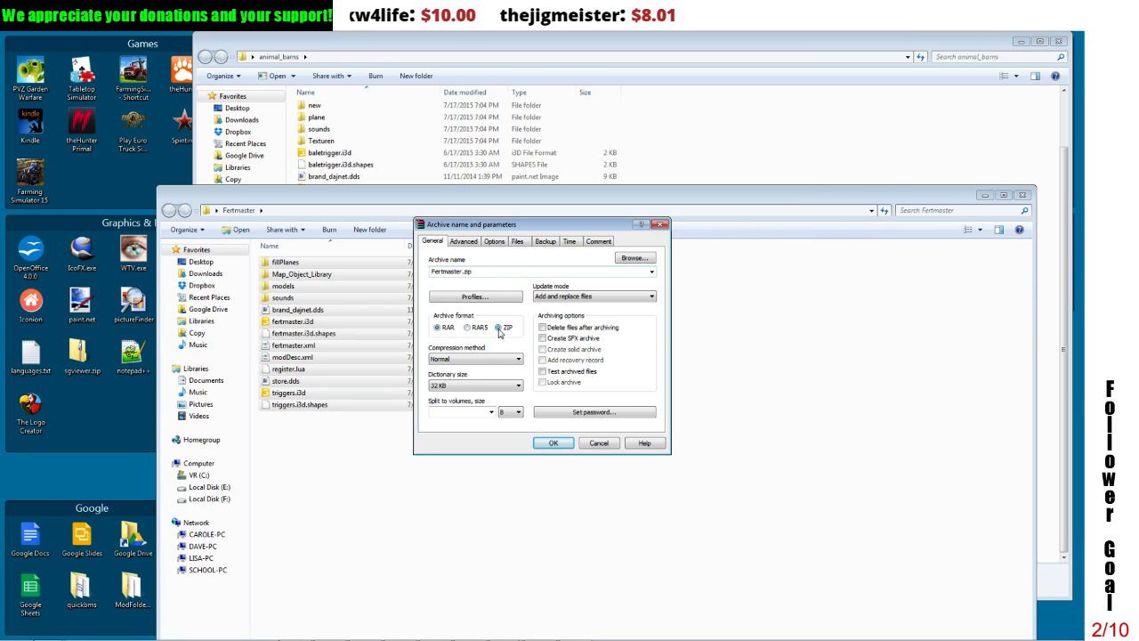
{"action": "left_click", "coordinate": [473, 359]}
{"action": "left_click", "coordinate": [472, 404]}
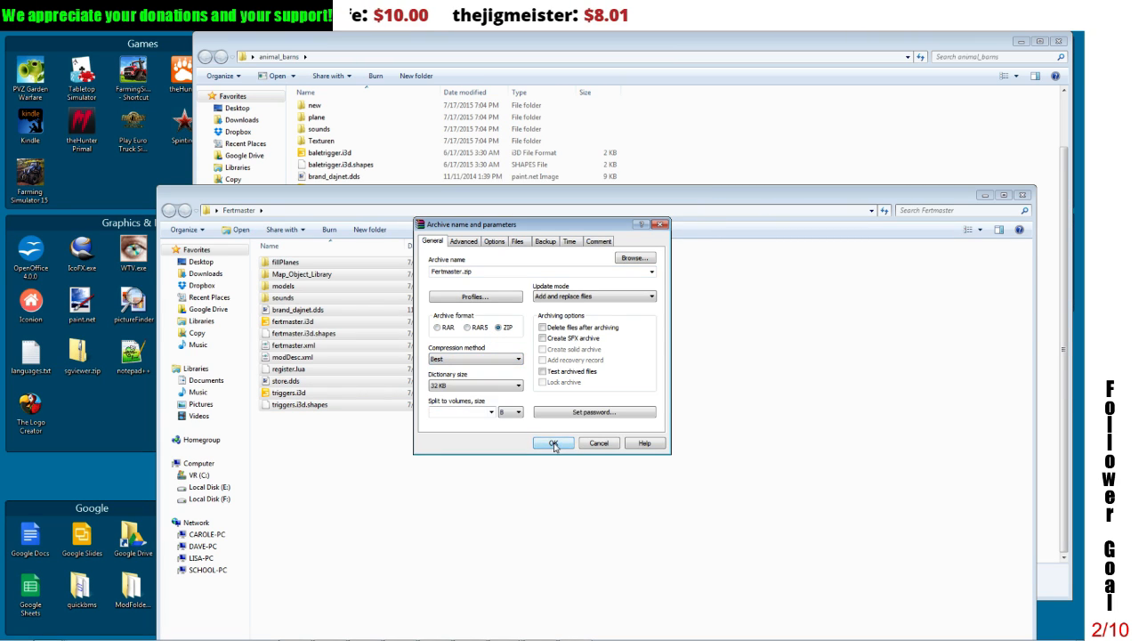
{"action": "left_click", "coordinate": [554, 443]}
{"action": "left_click", "coordinate": [436, 532]}
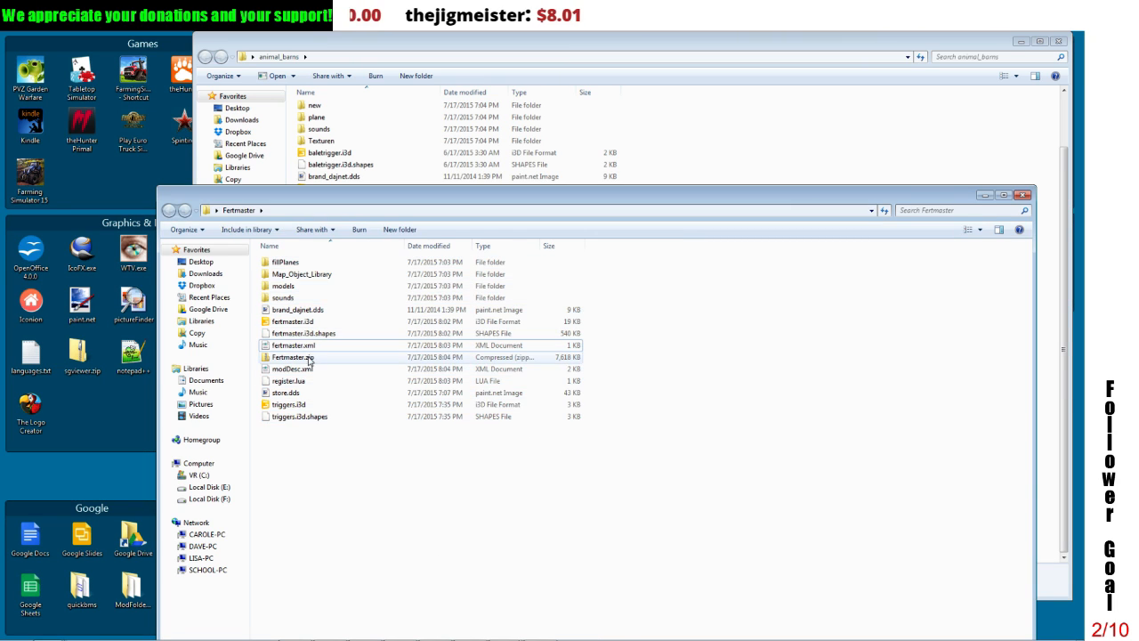
Step: Copy the new Fertmaster.zip into the WIP mods folder, replacing the older version, and put the folder windows away
{"action": "right_click", "coordinate": [307, 356]}
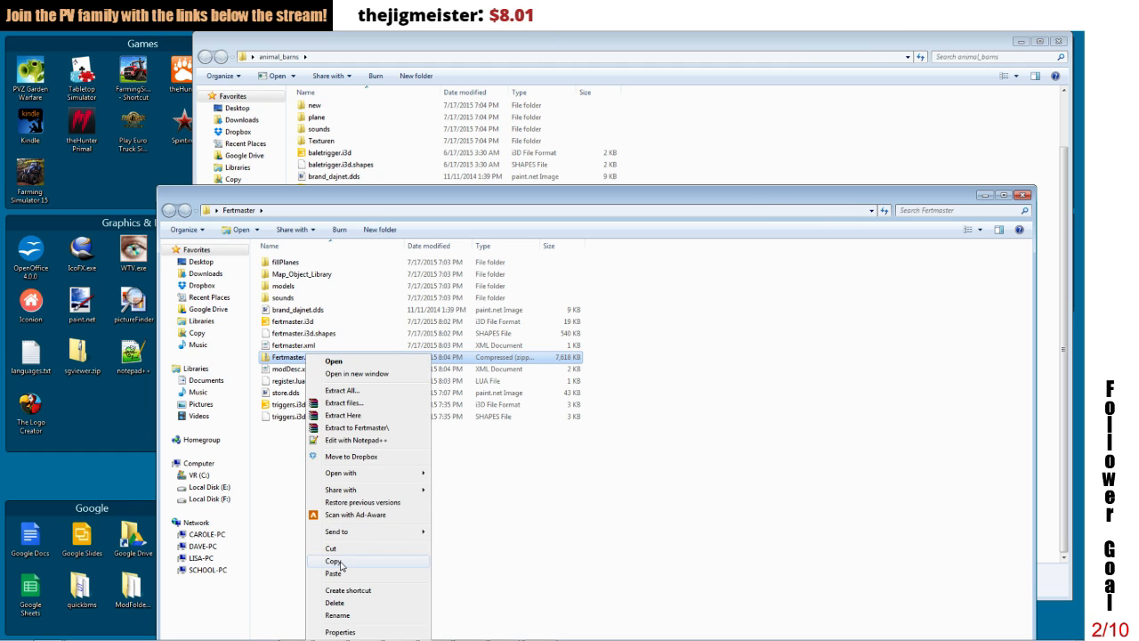
{"action": "left_click", "coordinate": [340, 565]}
{"action": "left_click", "coordinate": [983, 195]}
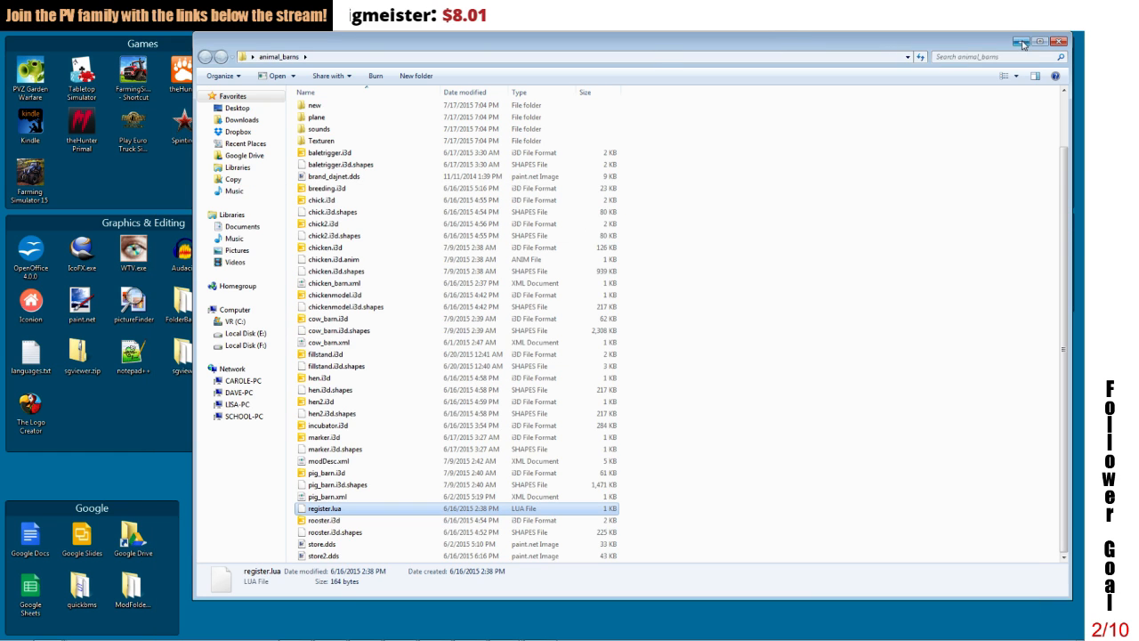
{"action": "left_click", "coordinate": [1021, 44]}
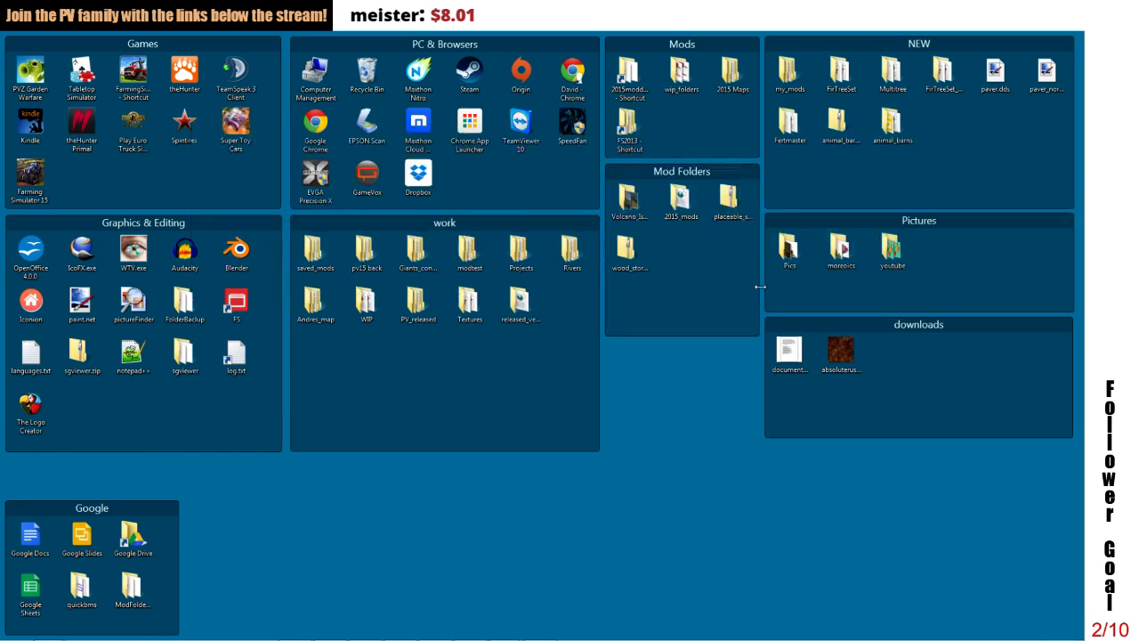
{"action": "double_click", "coordinate": [375, 302]}
{"action": "right_click", "coordinate": [661, 368]}
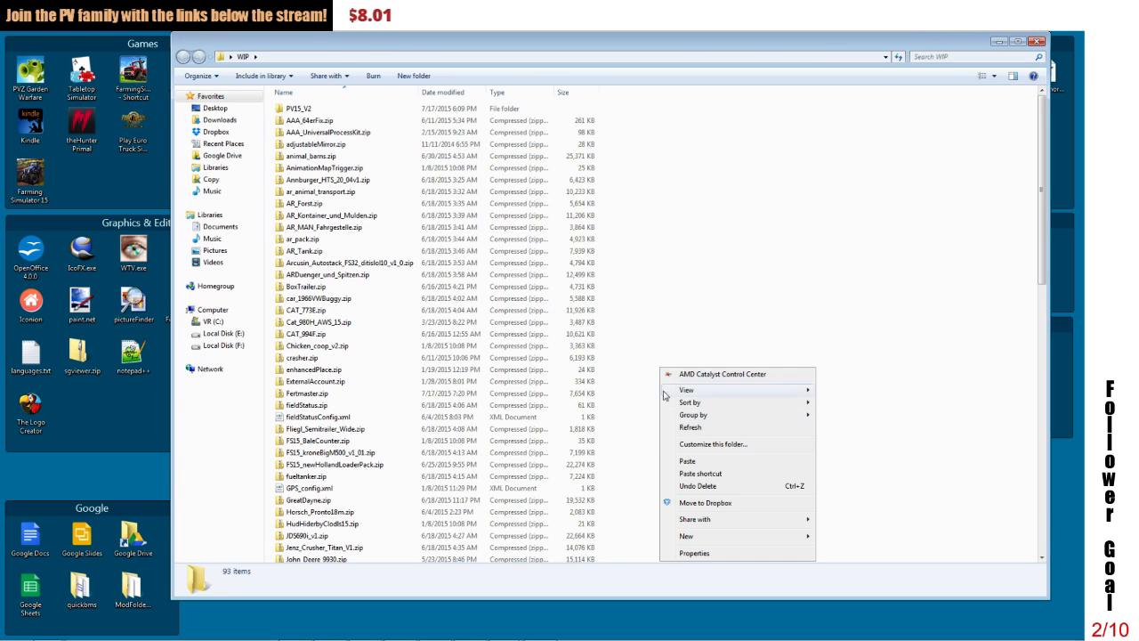
{"action": "left_click", "coordinate": [688, 461]}
{"action": "left_click", "coordinate": [521, 364]}
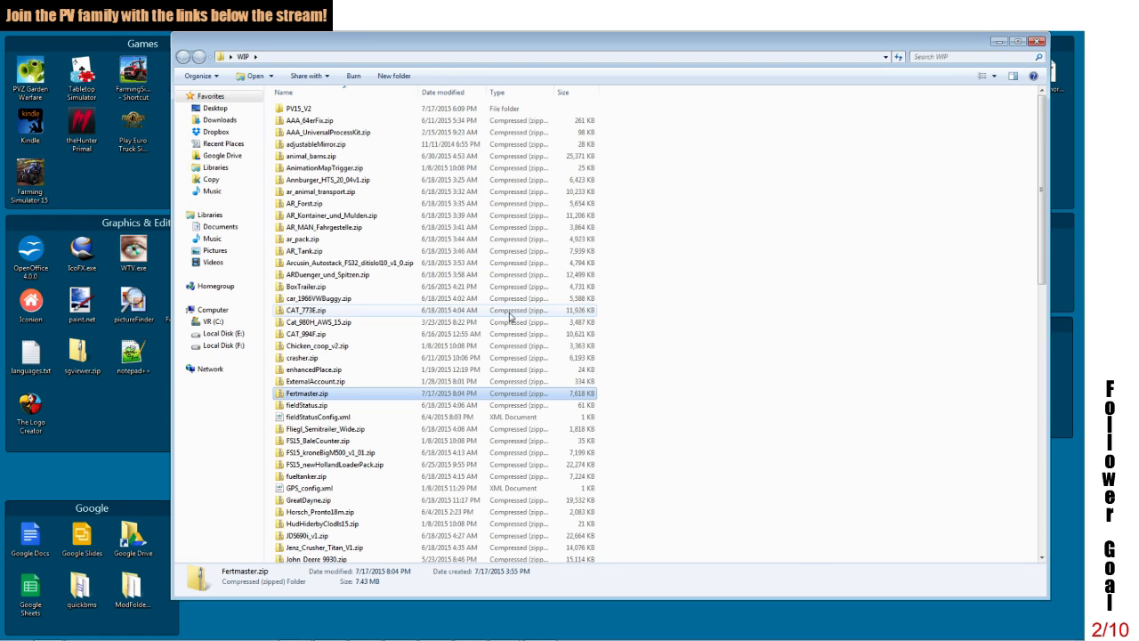
{"action": "left_click", "coordinate": [1000, 41]}
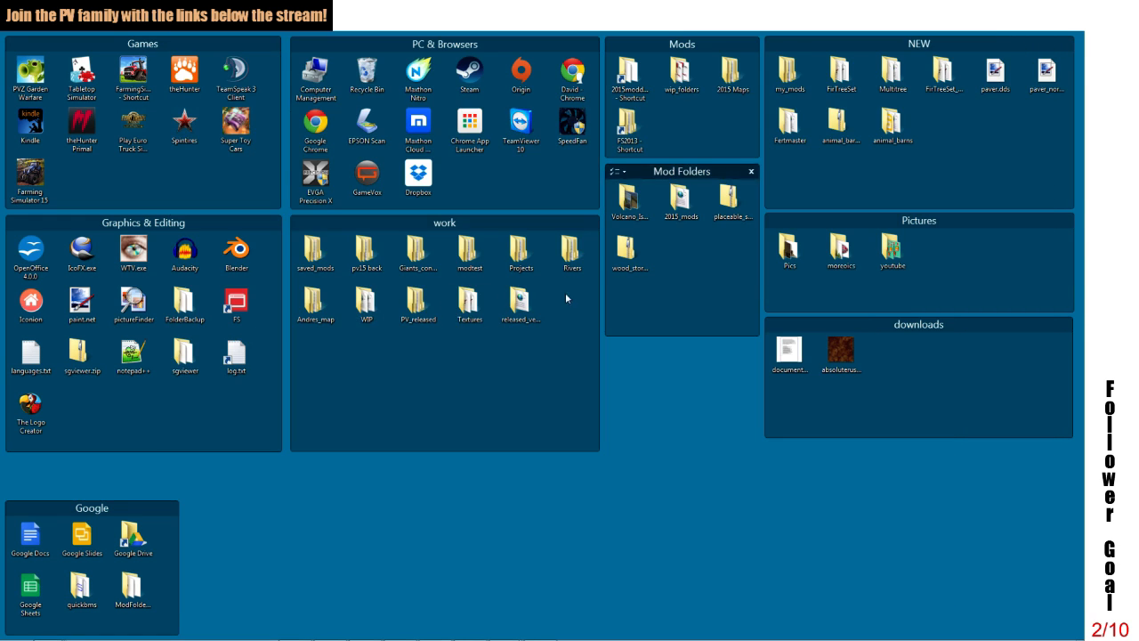
Step: Launch Farming Simulator 15 and start a new career game in an unused savegame slot
{"action": "double_click", "coordinate": [26, 192]}
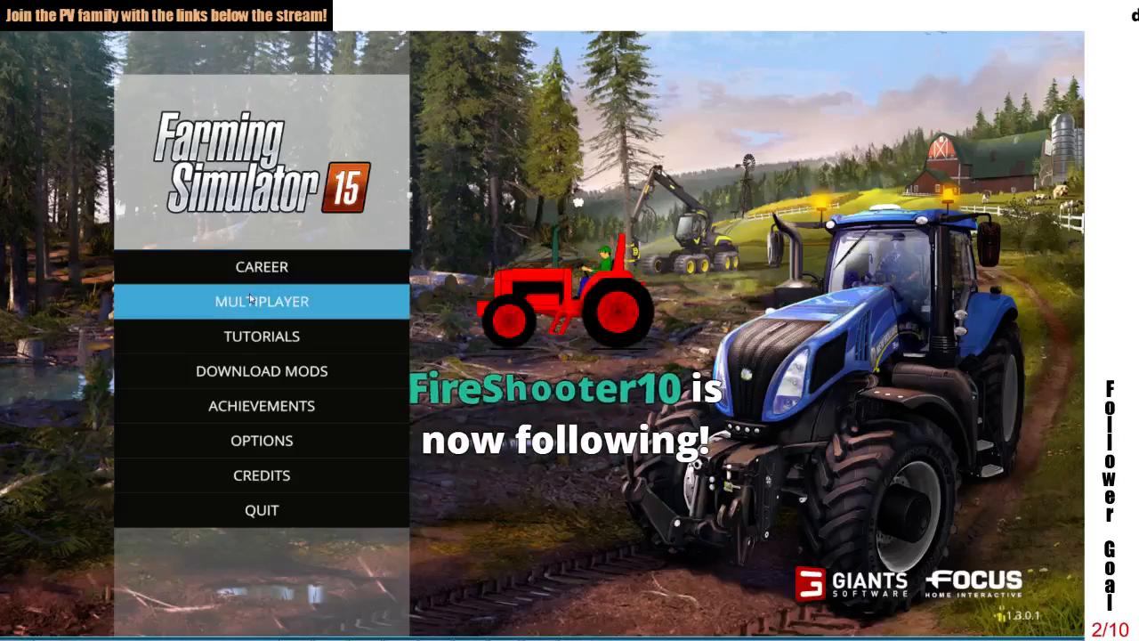
{"action": "left_click", "coordinate": [254, 267]}
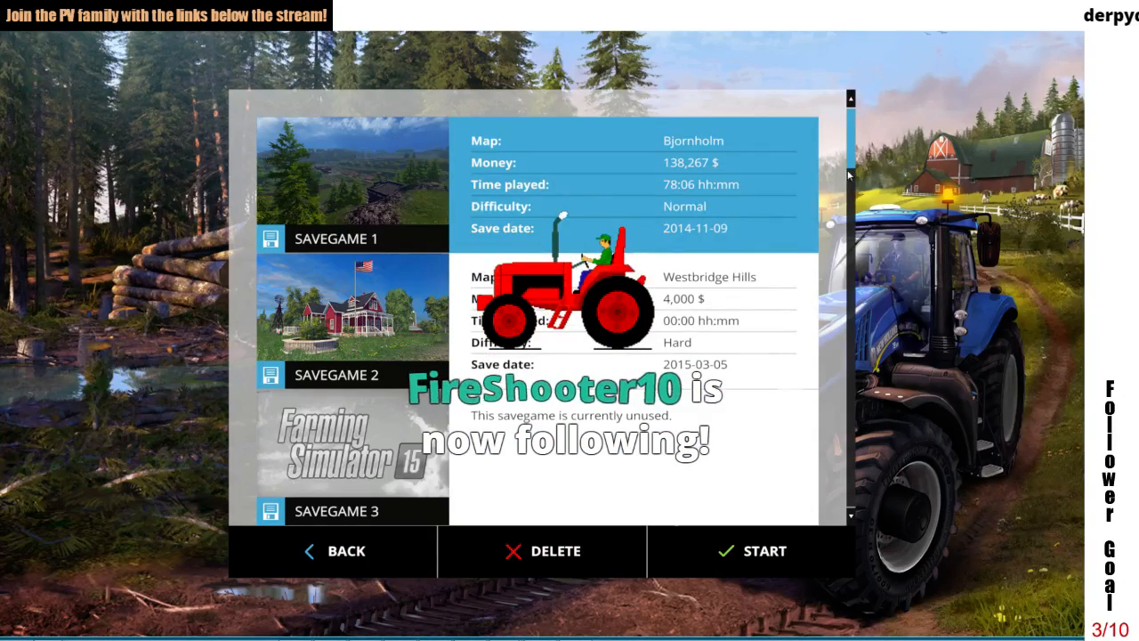
{"action": "left_click_drag", "start_coordinate": [850, 167], "coordinate": [873, 296]}
{"action": "left_click", "coordinate": [739, 346]}
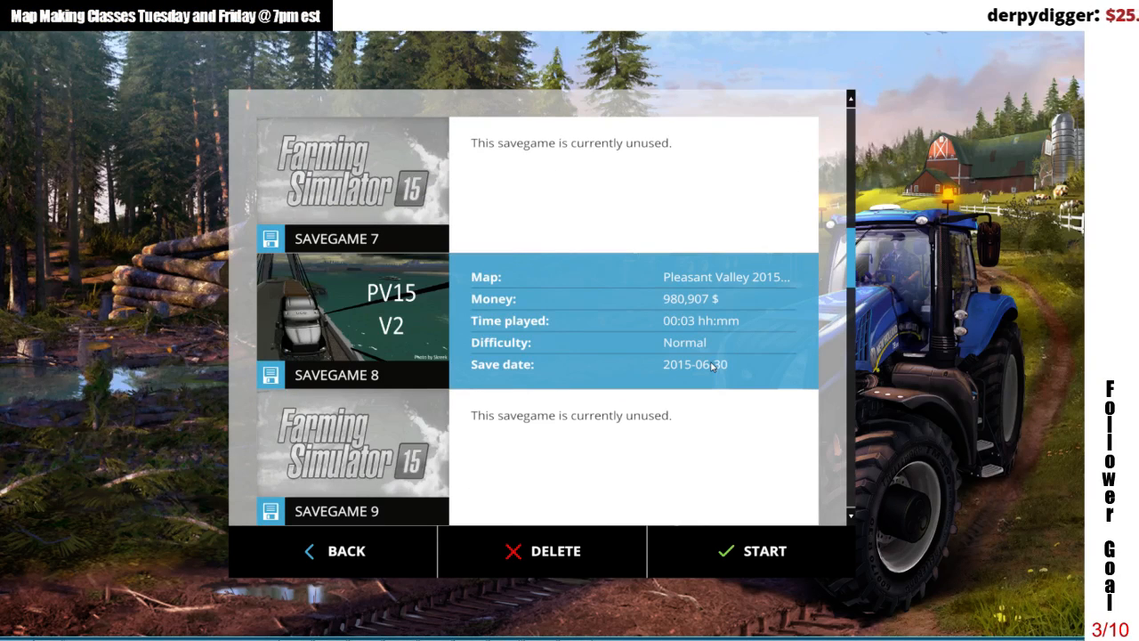
{"action": "left_click", "coordinate": [564, 447]}
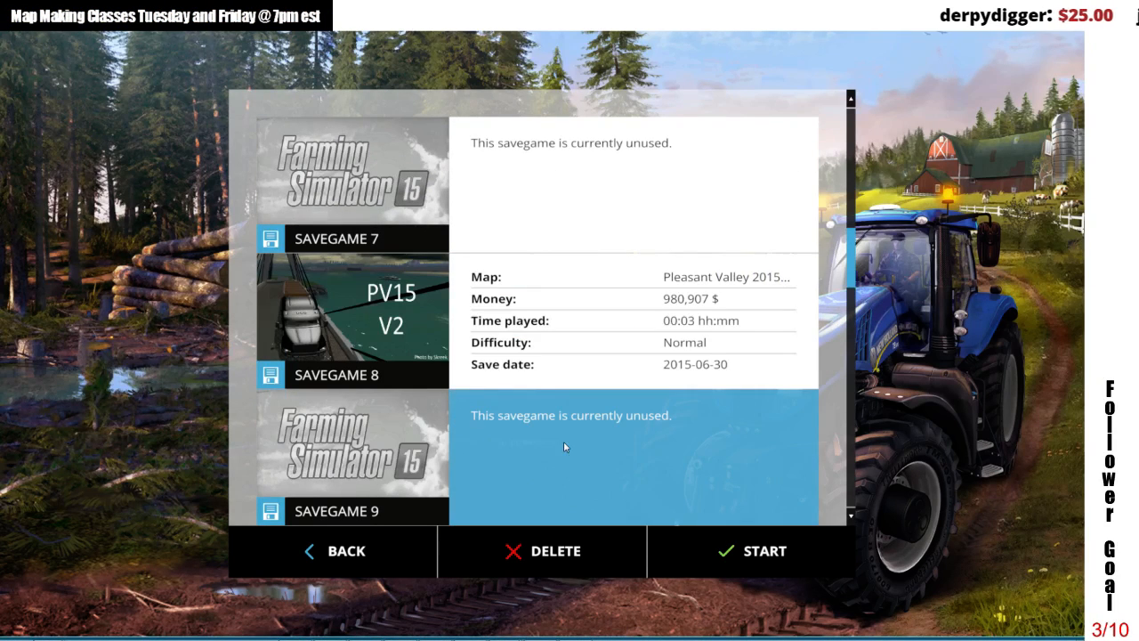
{"action": "left_click", "coordinate": [535, 353]}
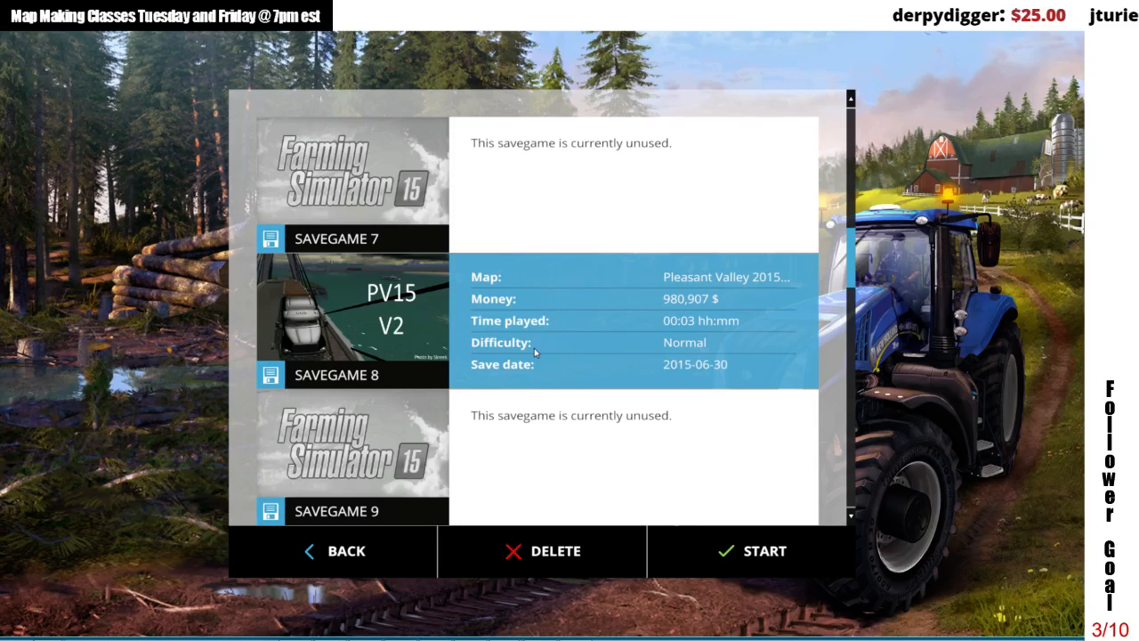
{"action": "left_click", "coordinate": [537, 468]}
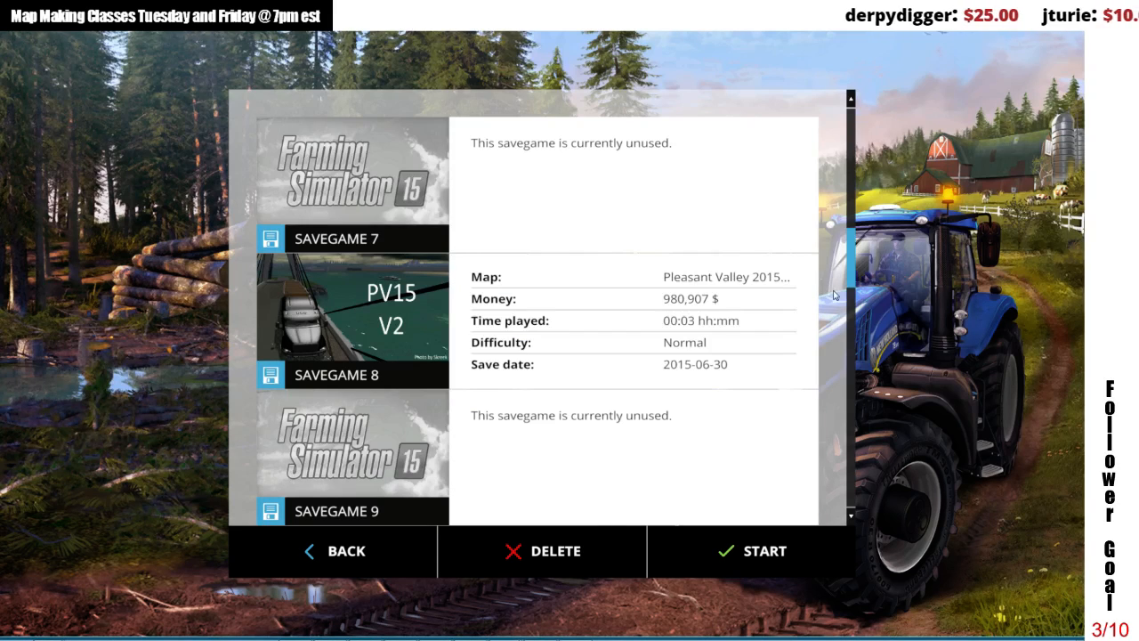
{"action": "scroll", "coordinate": [845, 303], "scroll_direction": "down", "scroll_amount": 6}
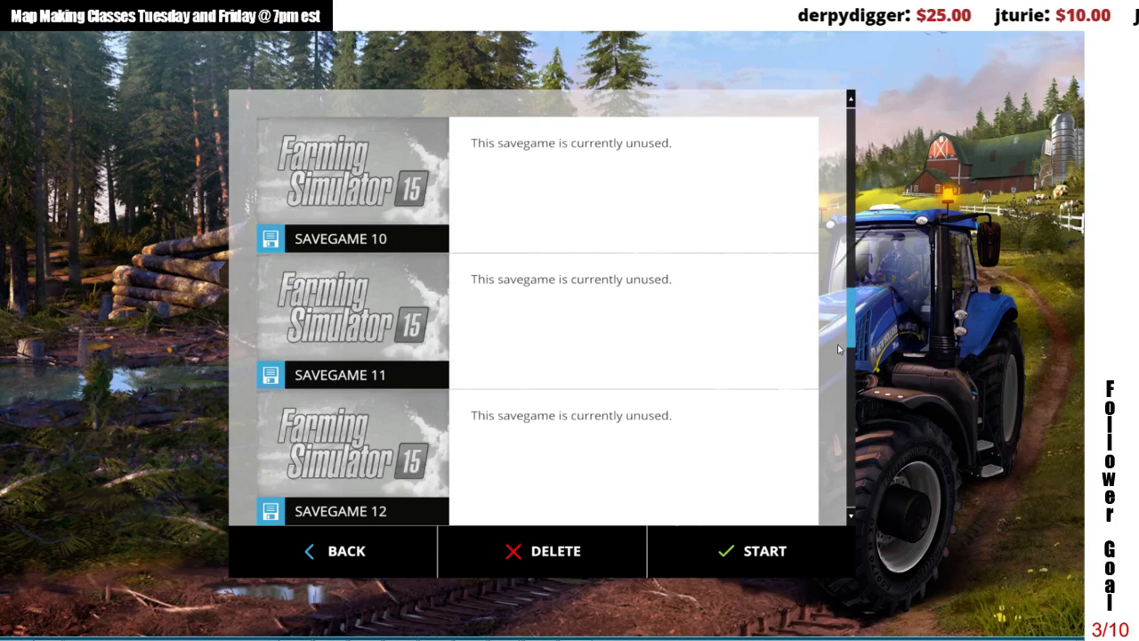
{"action": "left_click", "coordinate": [712, 552]}
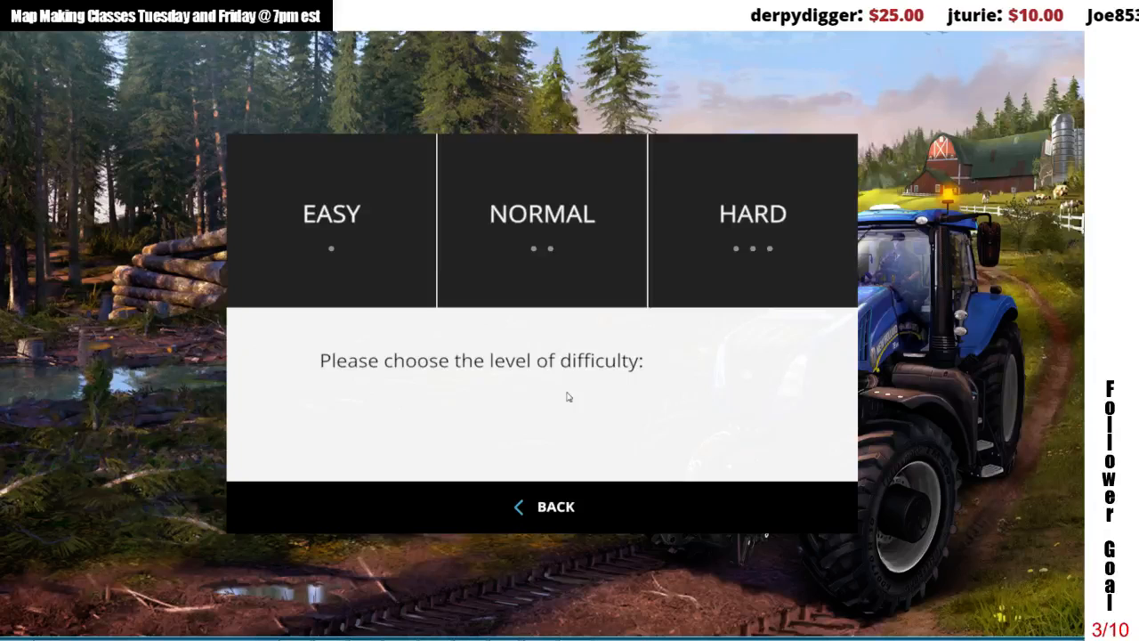
Step: Set the difficulty to Easy, load the Pleasant Valley 2015 V2 map and dismiss its introduction and greeting
{"action": "left_click", "coordinate": [329, 267]}
{"action": "left_click", "coordinate": [495, 444]}
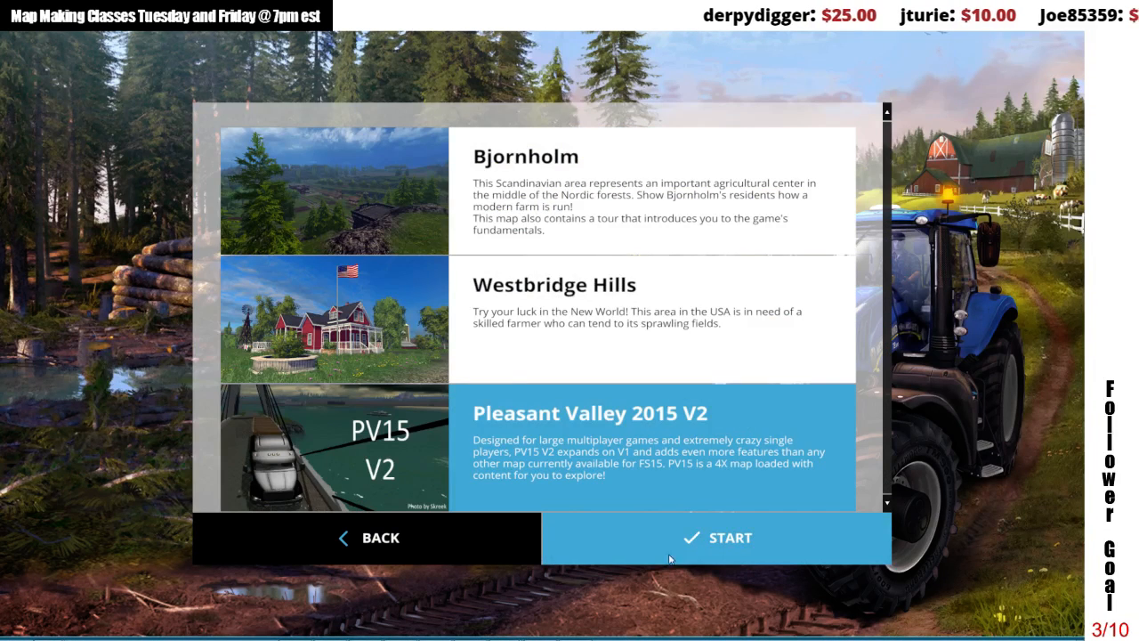
{"action": "left_click", "coordinate": [670, 559]}
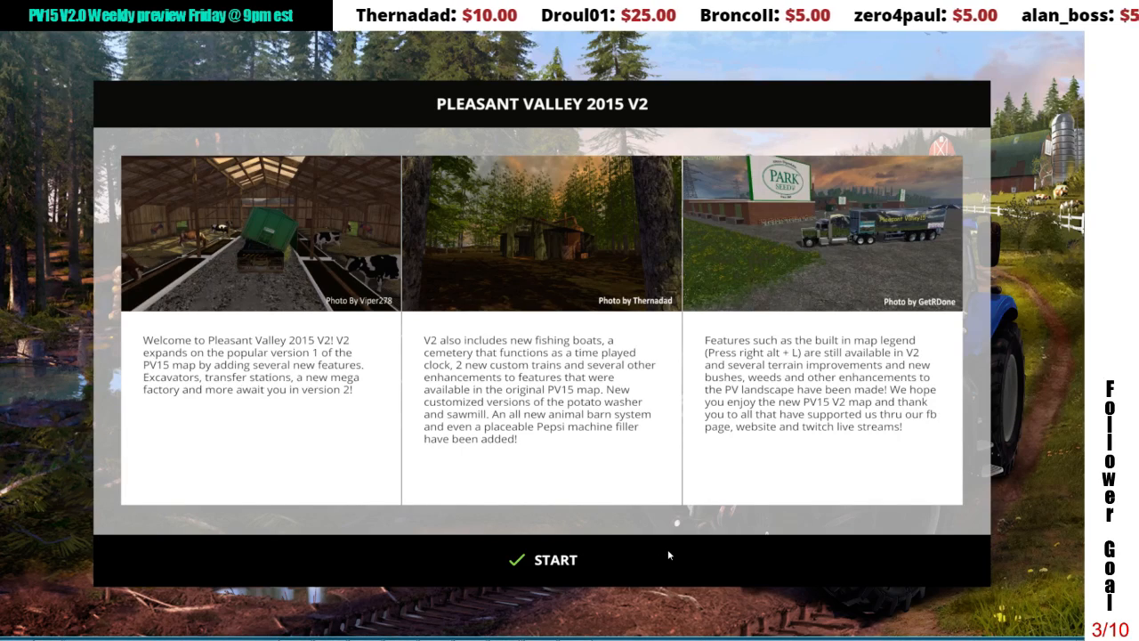
{"action": "left_click", "coordinate": [669, 554]}
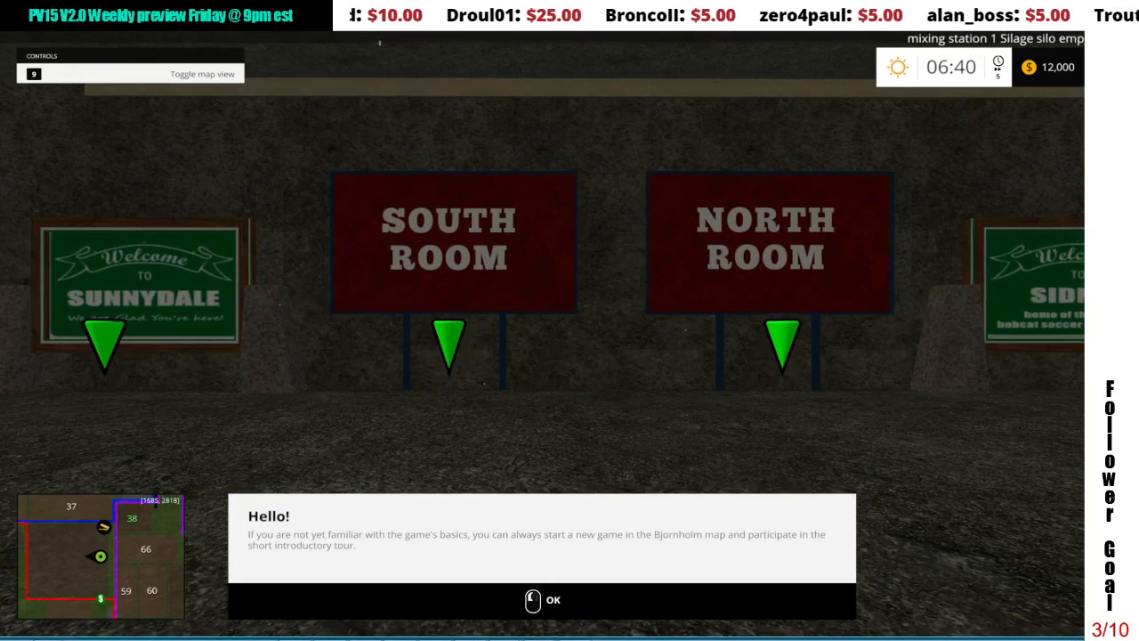
{"action": "left_click", "coordinate": [542, 600]}
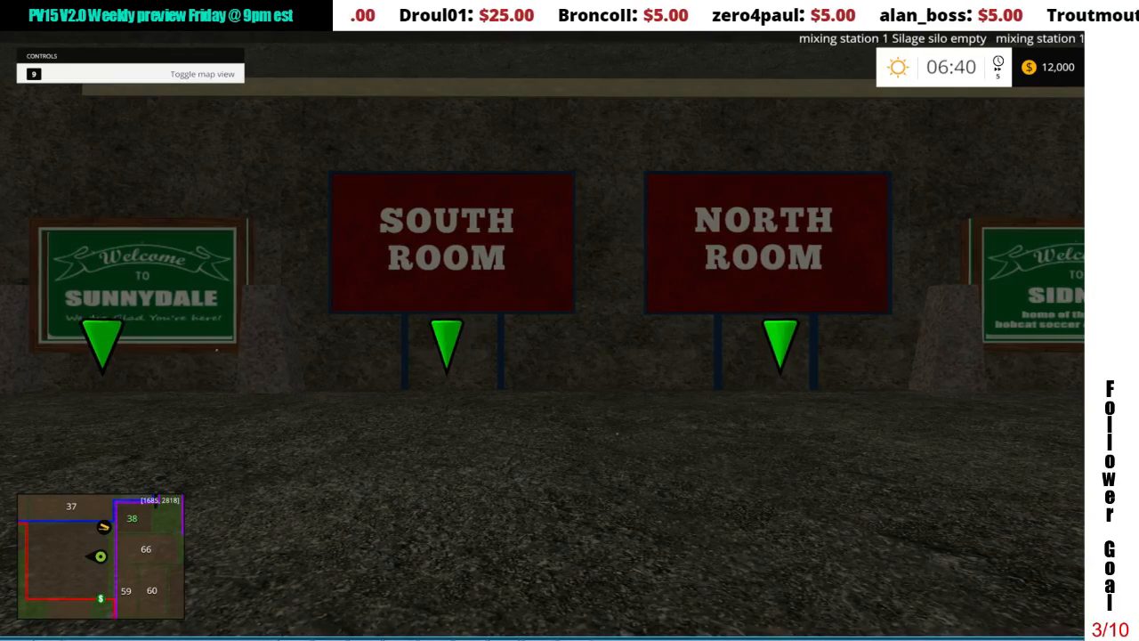
Step: Top up the farm's money by 1,000,000 $ and choose the UPK Fertmaster for purchase from the shop's modded placeables
{"action": "key", "text": "alt+m"}
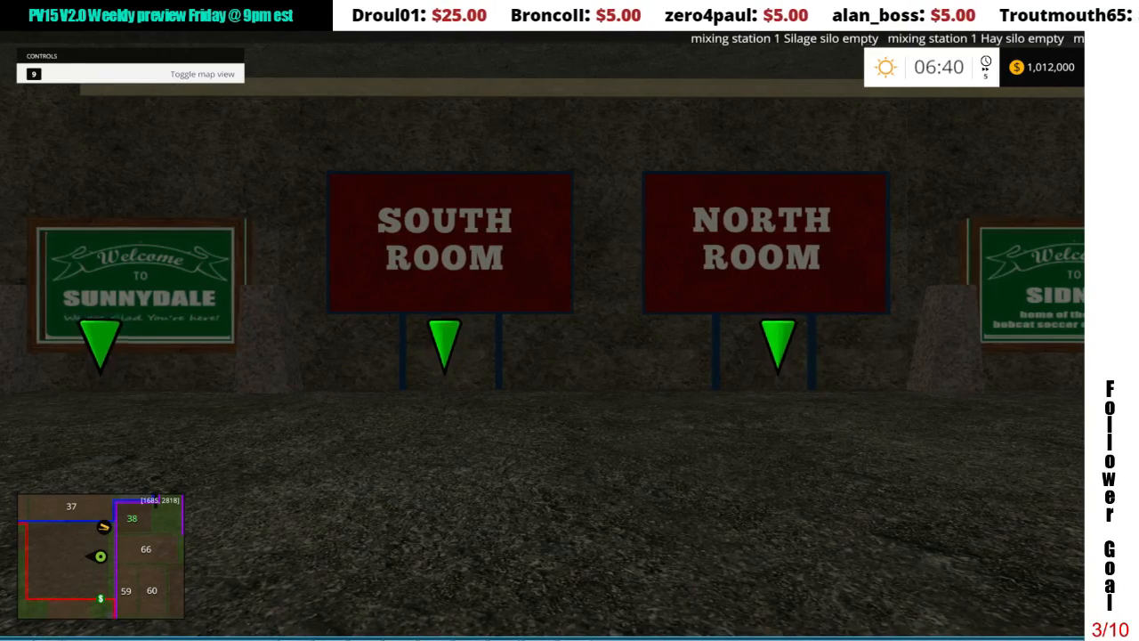
{"action": "key", "text": "Tab"}
{"action": "key", "text": "p"}
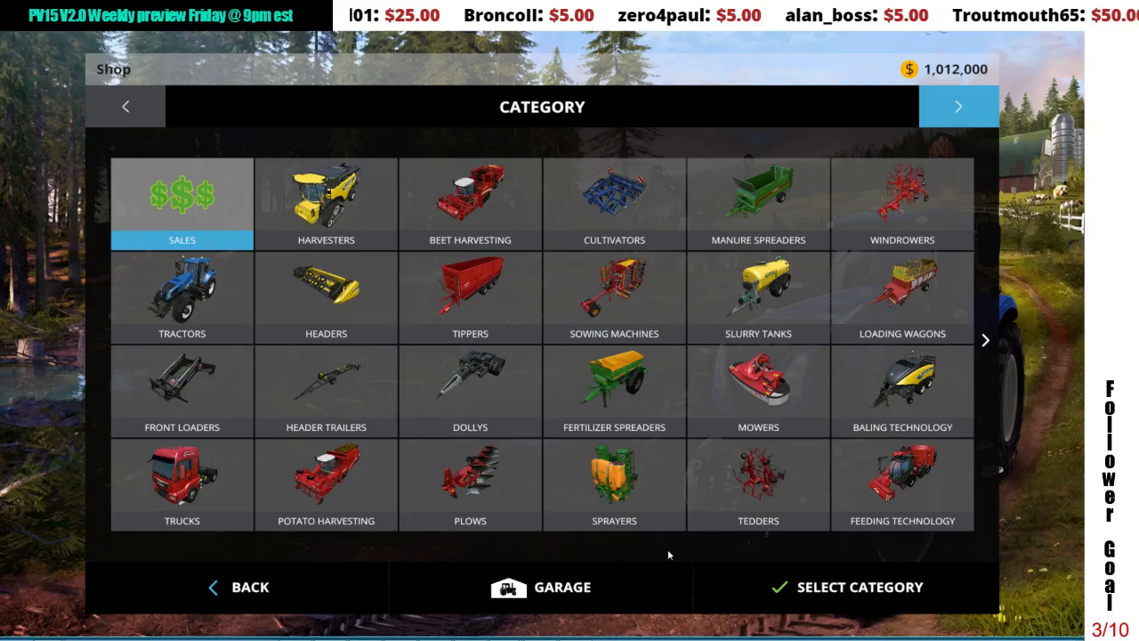
{"action": "left_click", "coordinate": [975, 122]}
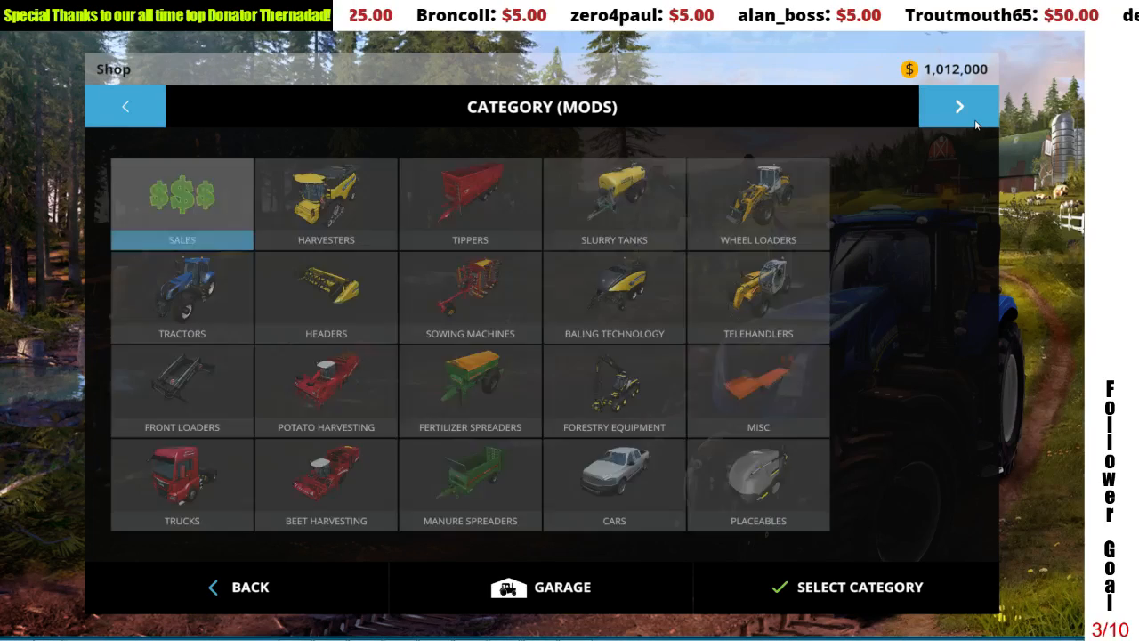
{"action": "left_click", "coordinate": [759, 481]}
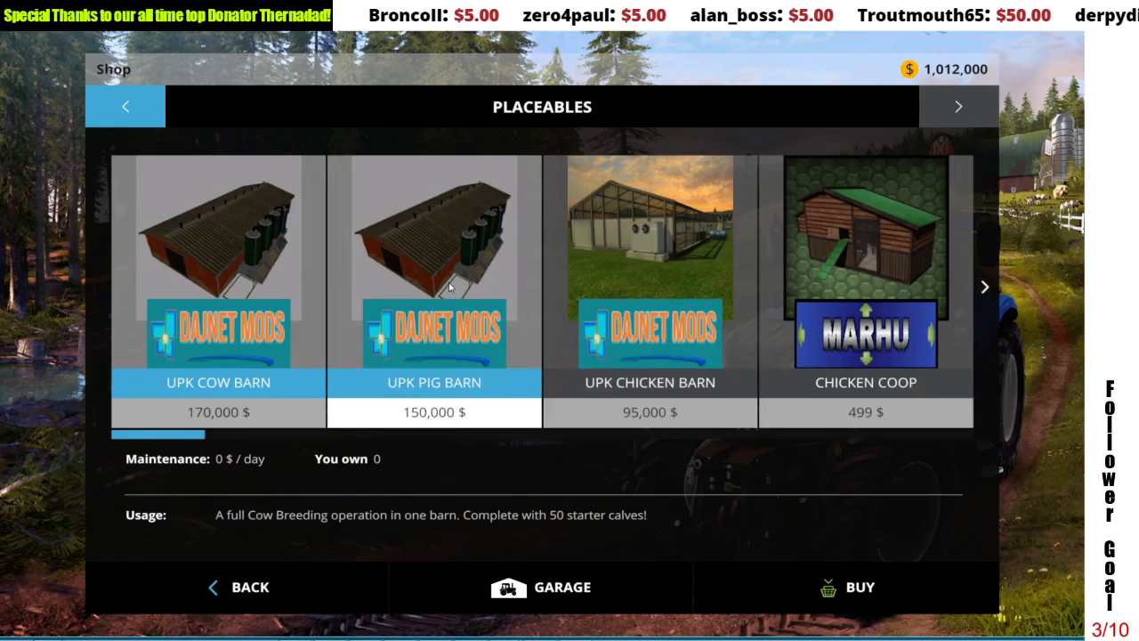
{"action": "left_click", "coordinate": [984, 286]}
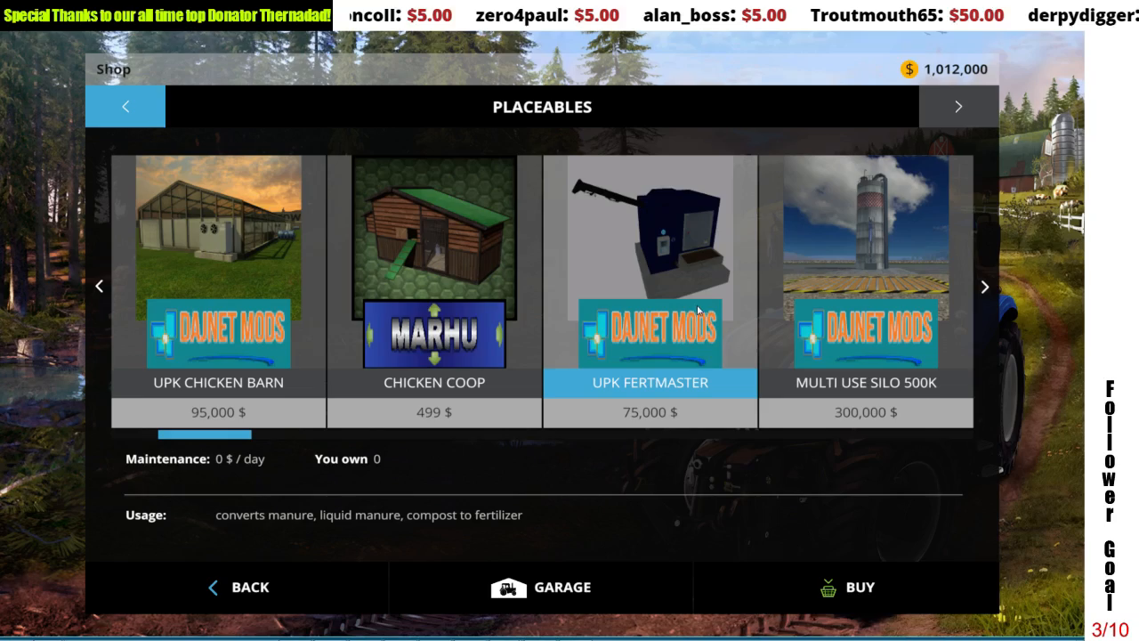
{"action": "left_click", "coordinate": [775, 570]}
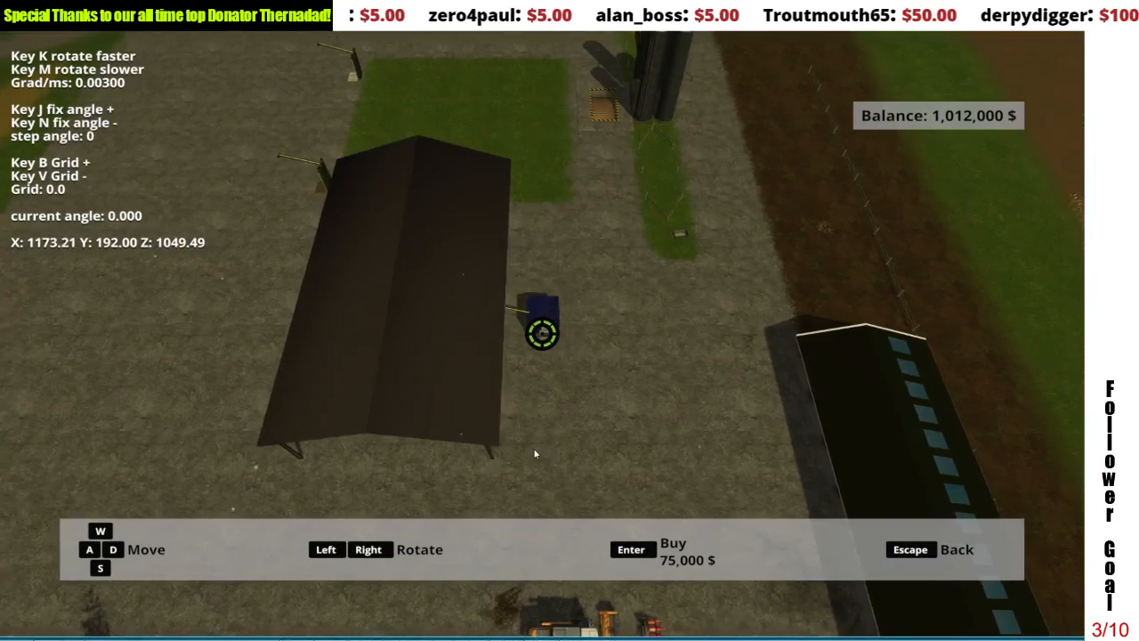
Step: Place the UPK Fertmaster on the open gravel between the large shed and the crop field, buy it and leave the shop
{"action": "scroll", "coordinate": [534, 451], "scroll_direction": "up", "scroll_amount": 3}
{"action": "key", "text": "a"}
{"action": "key", "text": "d"}
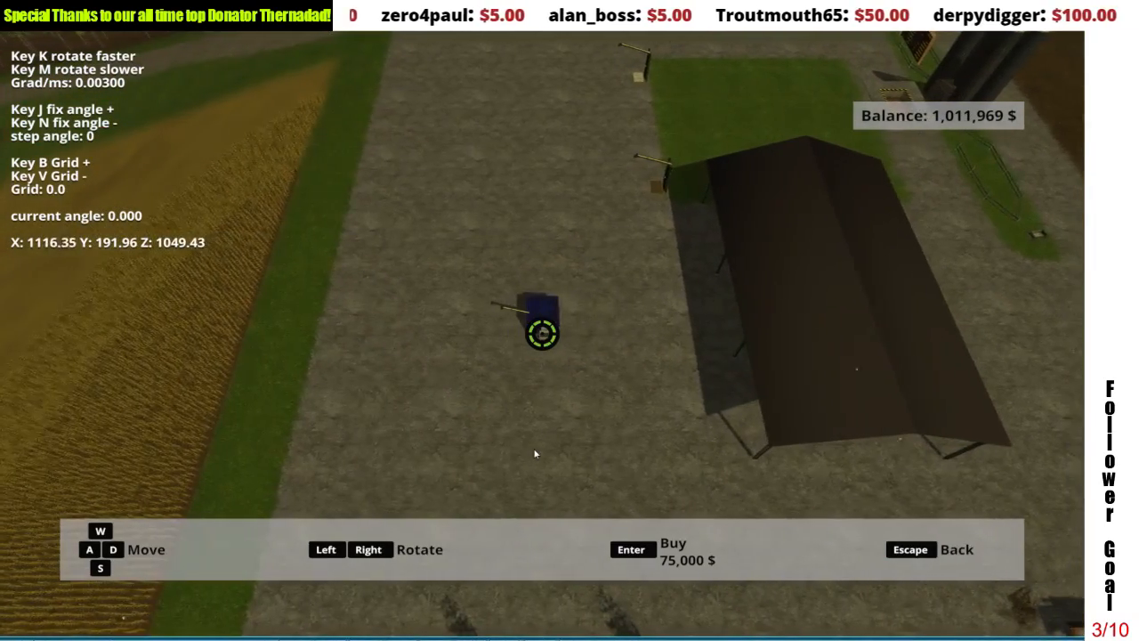
{"action": "key", "text": "Return"}
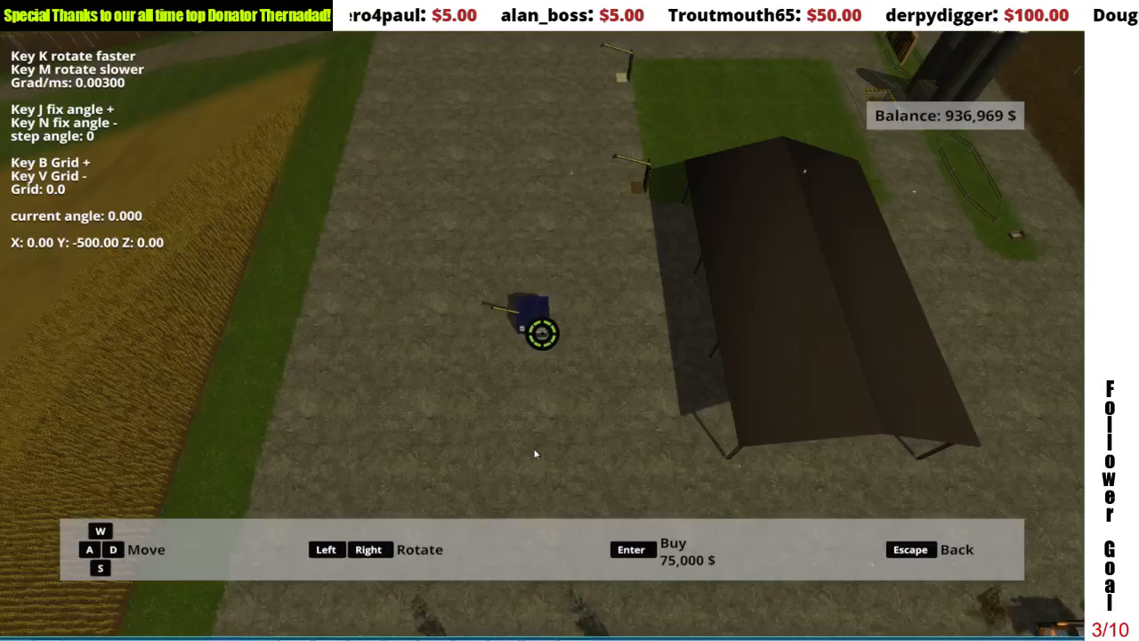
{"action": "key", "text": "Escape"}
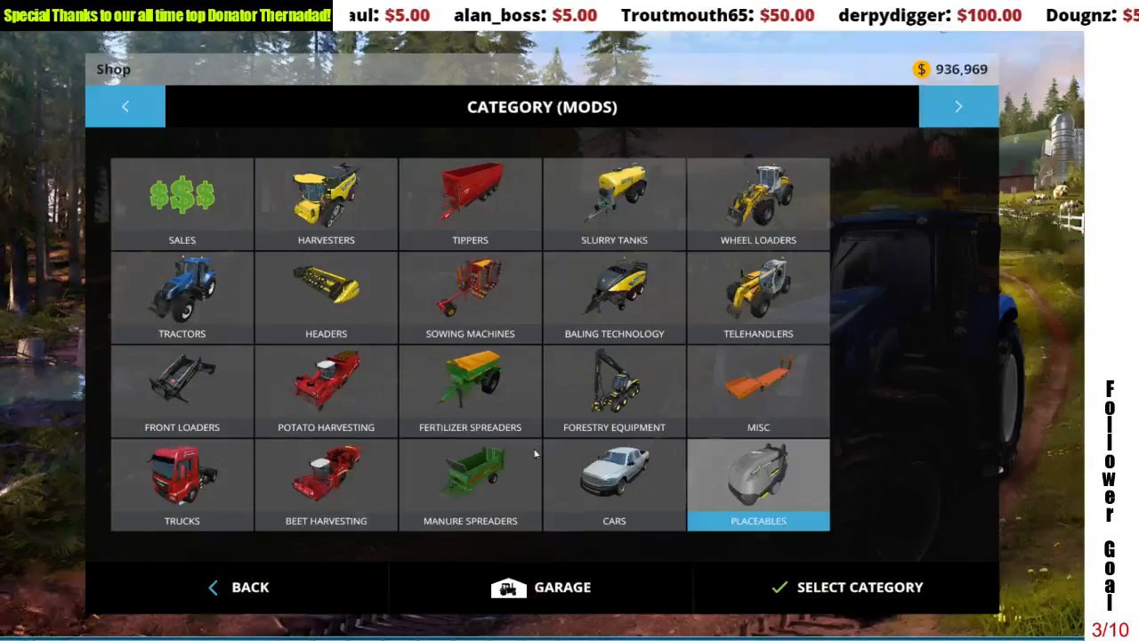
{"action": "key", "text": "Escape"}
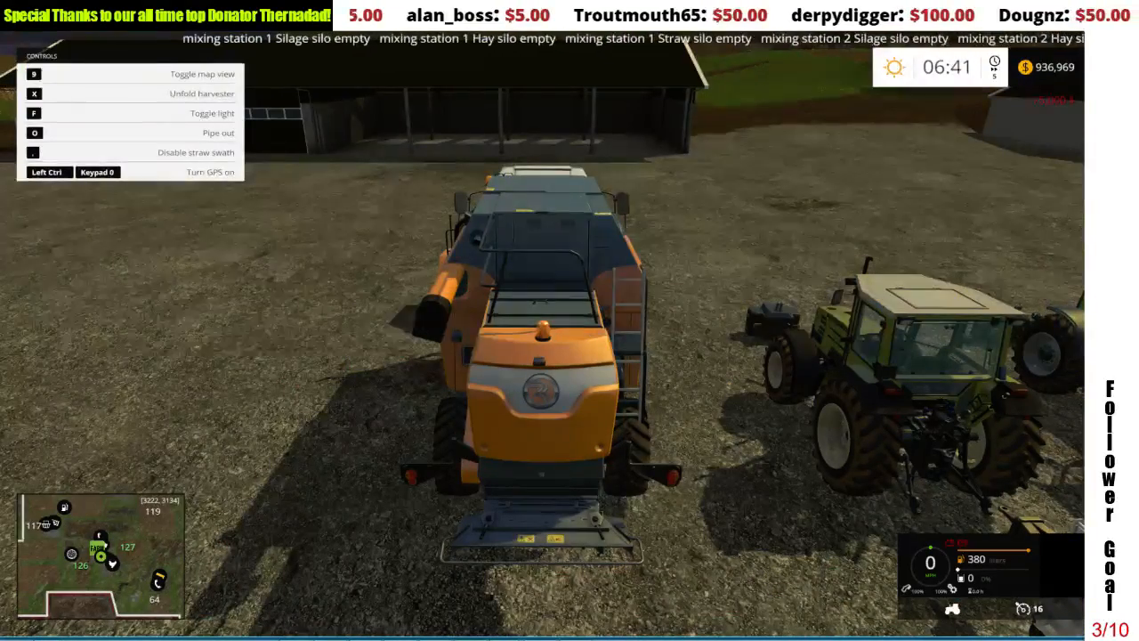
Step: Check the game's console log for errors from loading the map and placing the Fertmaster, then close it
{"action": "key", "text": "grave"}
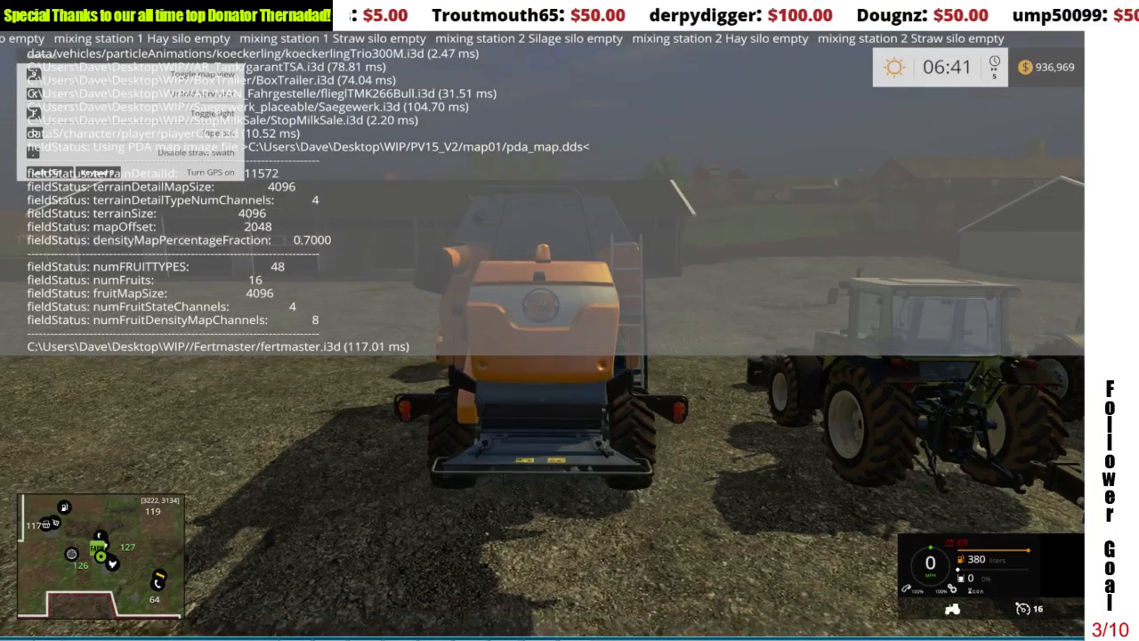
{"action": "key", "text": "grave"}
{"action": "key", "text": "Page_Up"}
{"action": "key", "text": "Page_Up"}
{"action": "key", "text": "Page_Up"}
{"action": "key", "text": "Page_Up"}
{"action": "key", "text": "Page_Up"}
{"action": "key", "text": "Page_Up"}
{"action": "key", "text": "Page_Up"}
{"action": "key", "text": "Page_Up"}
{"action": "key", "text": "Page_Up"}
{"action": "key", "text": "Page_Up"}
{"action": "key", "text": "Page_Up"}
{"action": "key", "text": "Page_Up"}
{"action": "key", "text": "Page_Up"}
{"action": "key", "text": "Page_Up"}
{"action": "key", "text": "Page_Up"}
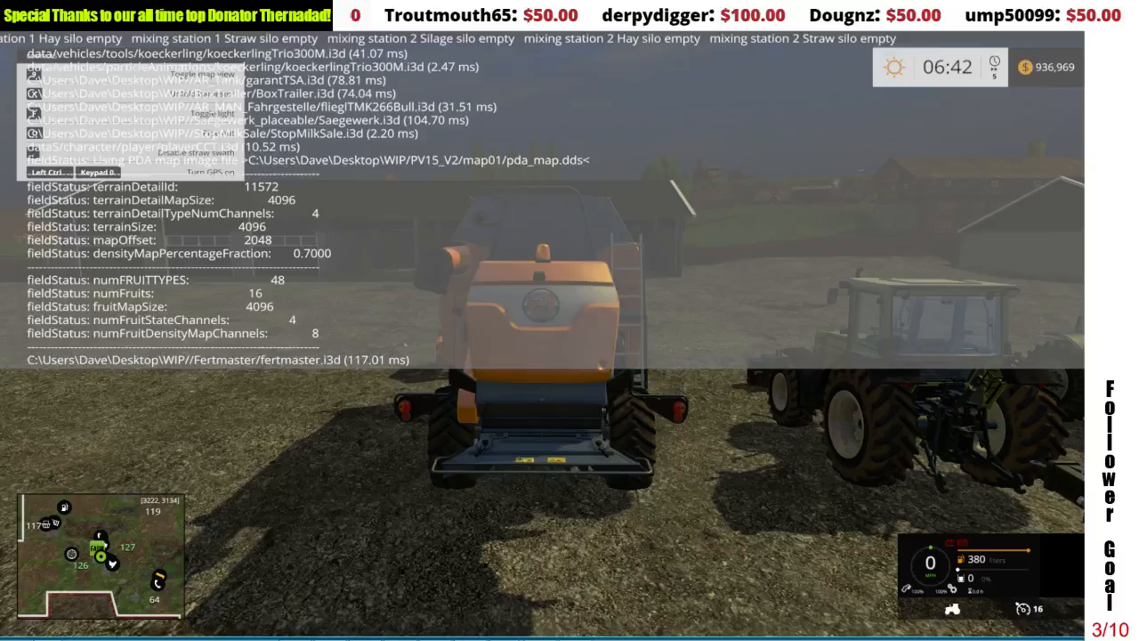
{"action": "key", "text": "Page_Up"}
{"action": "key", "text": "Page_Up"}
{"action": "key", "text": "Page_Up"}
{"action": "key", "text": "Page_Up"}
{"action": "key", "text": "Page_Up"}
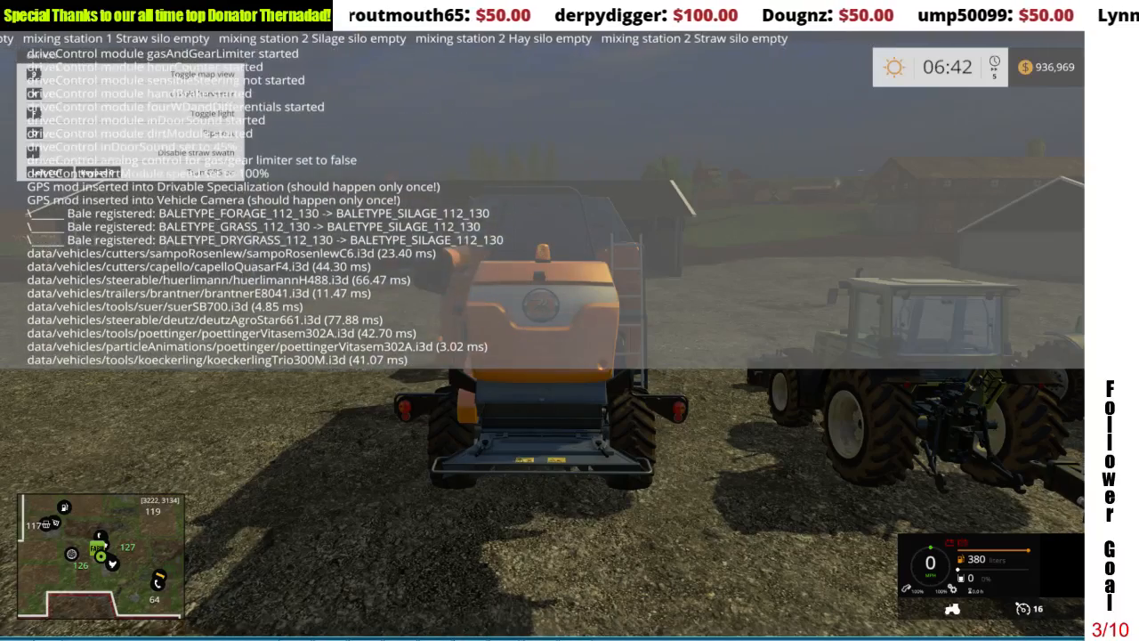
{"action": "key", "text": "grave"}
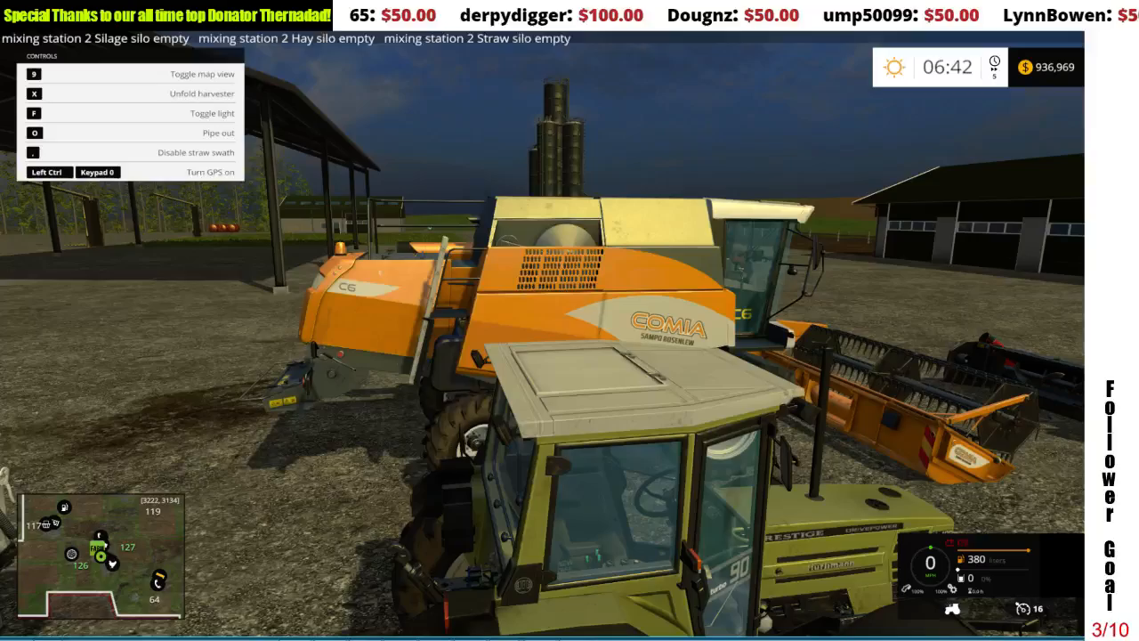
Step: Get out of the tractor and walk past the open shed to the front of the placed Fertmaster
{"action": "key", "text": "Escape"}
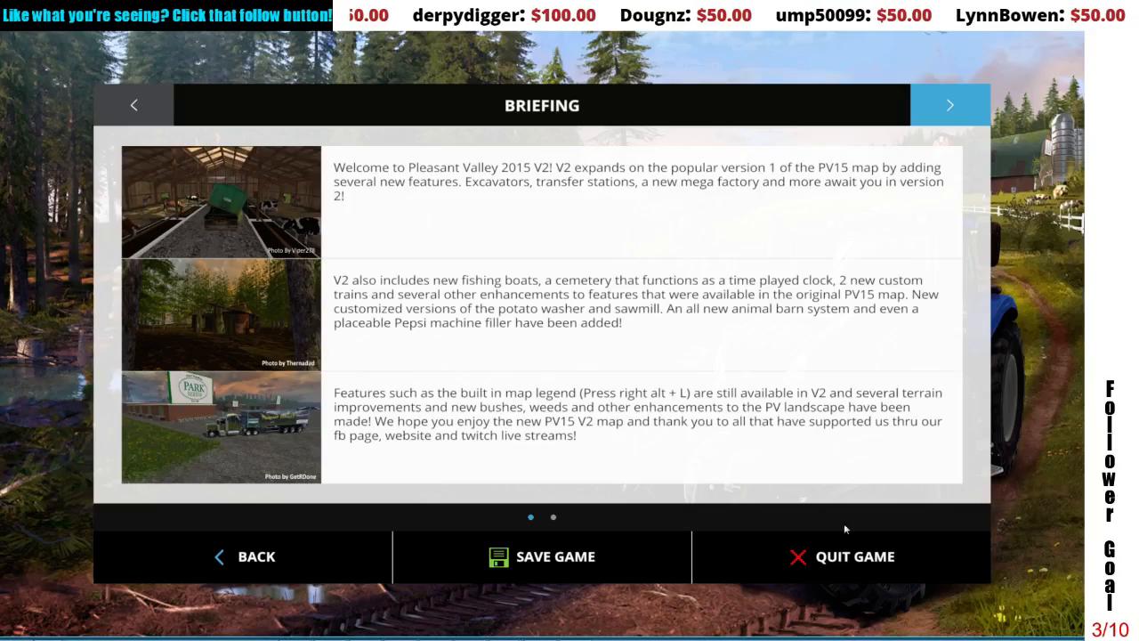
{"action": "key", "text": "Escape"}
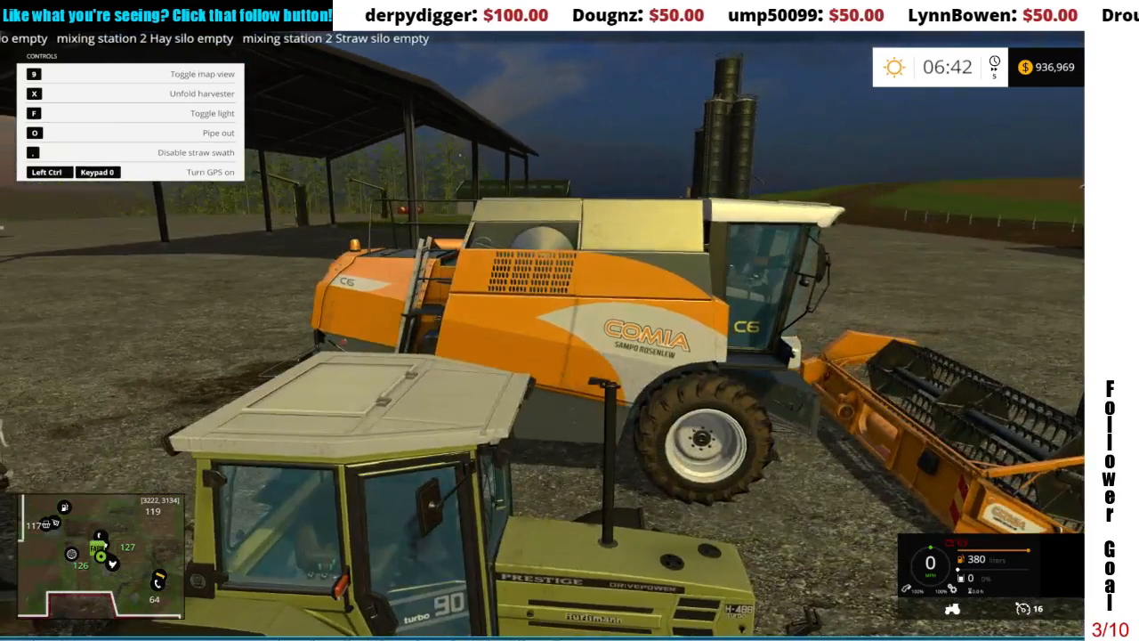
{"action": "key", "text": "e"}
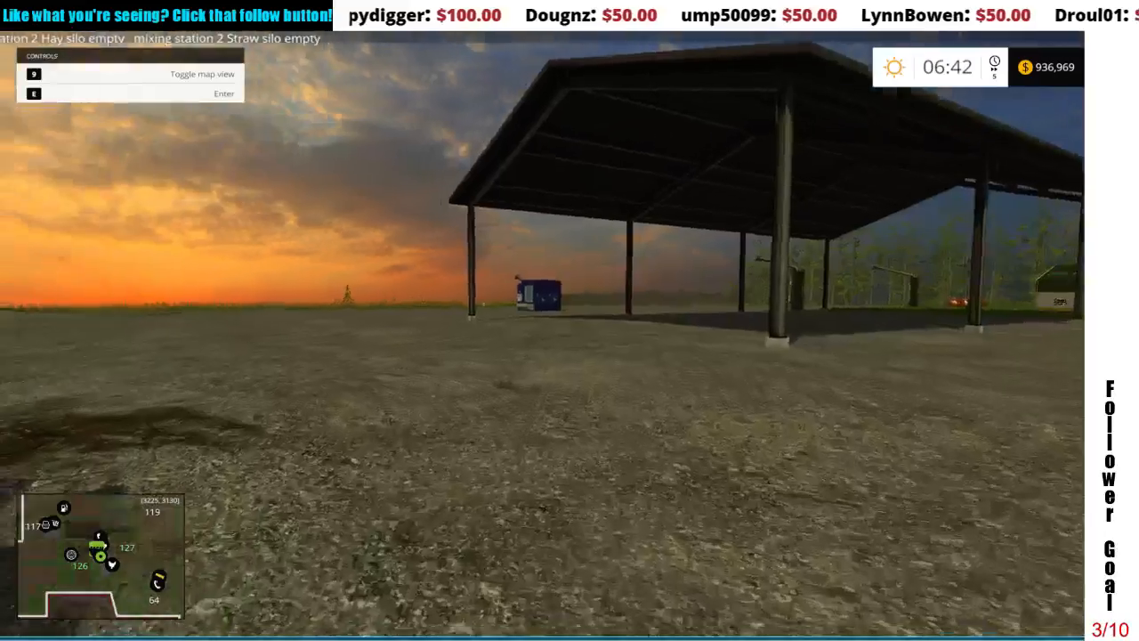
{"action": "key", "text": "w"}
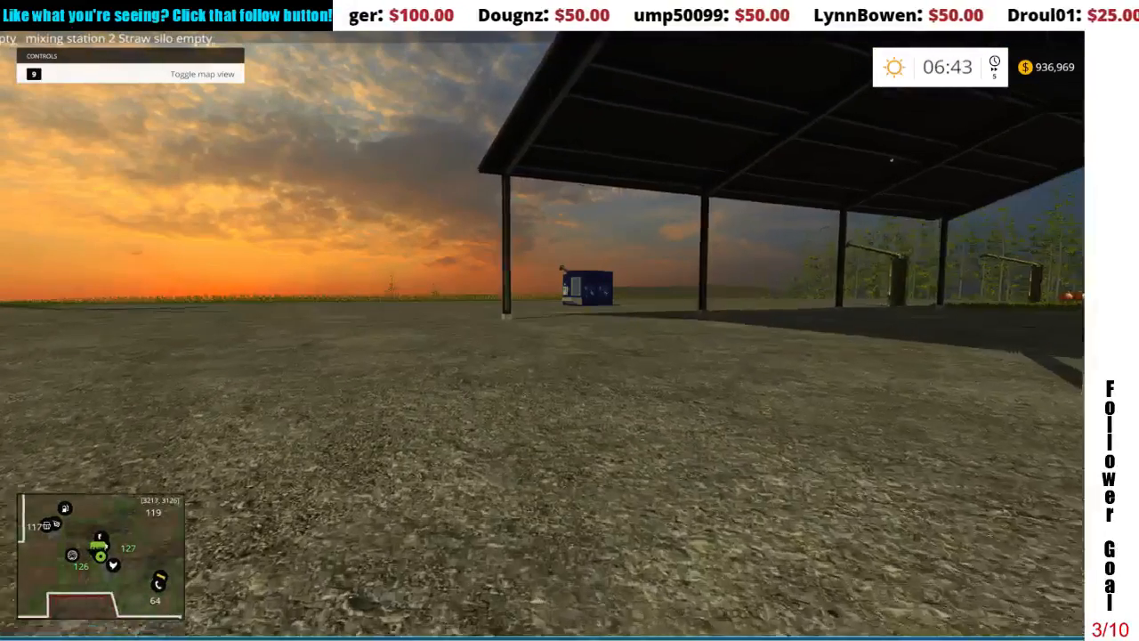
{"action": "key", "text": "w"}
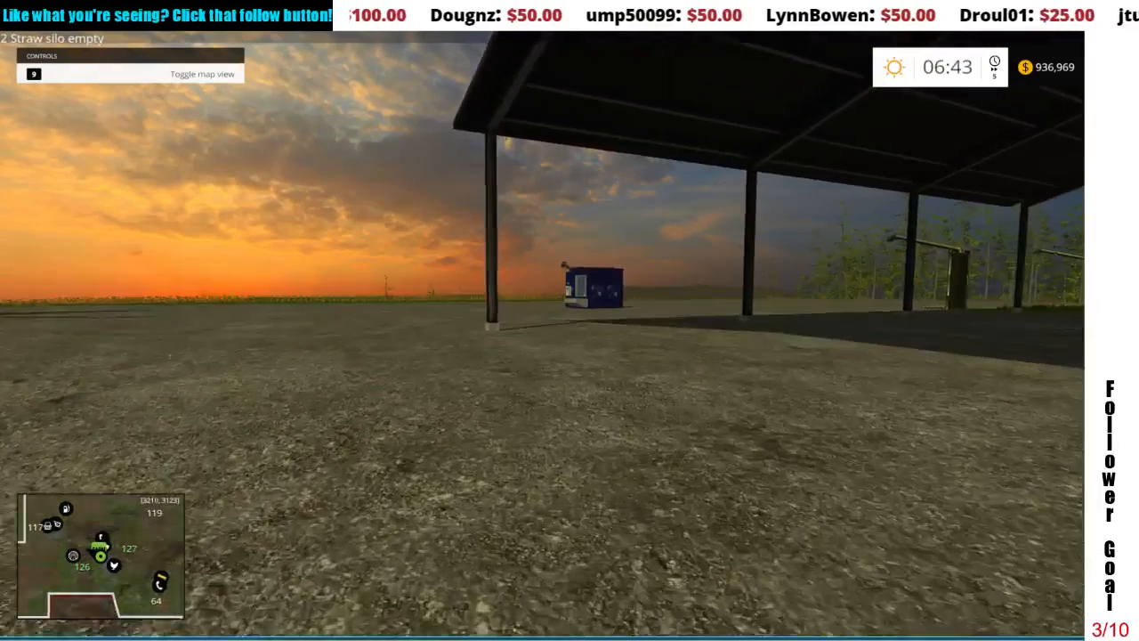
{"action": "key", "text": "w"}
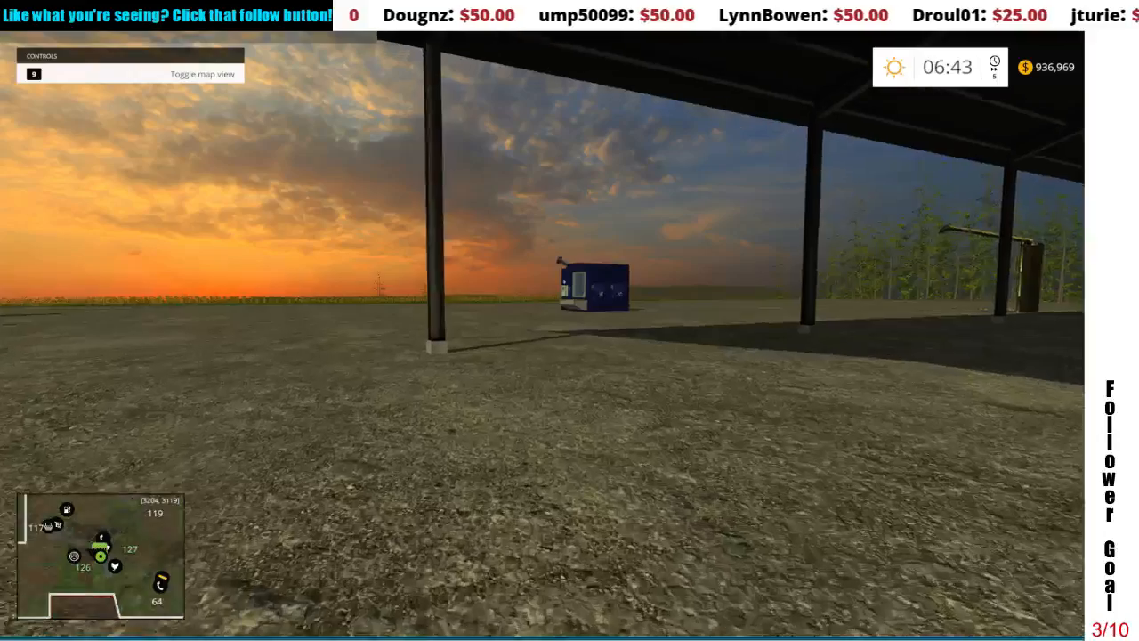
{"action": "key", "text": "w"}
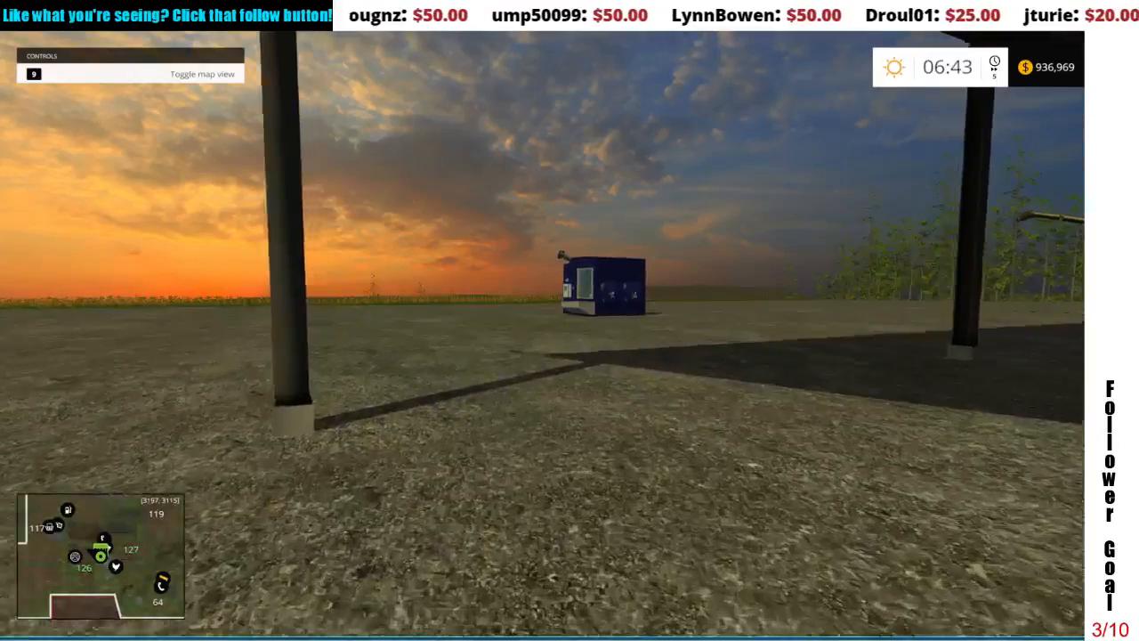
{"action": "key", "text": "w"}
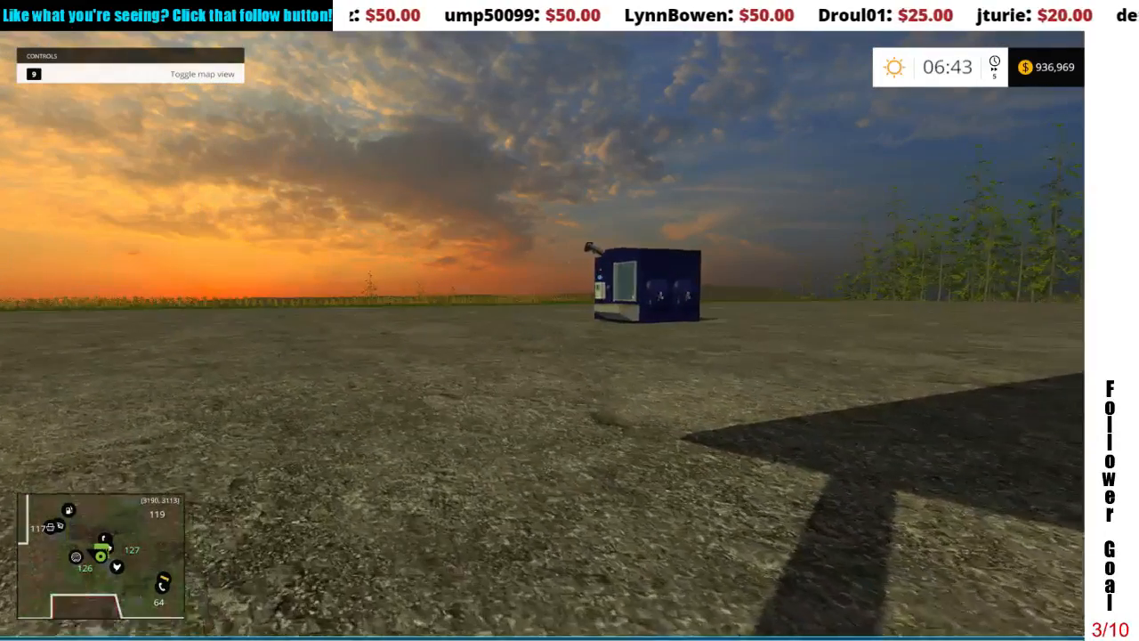
{"action": "key", "text": "w"}
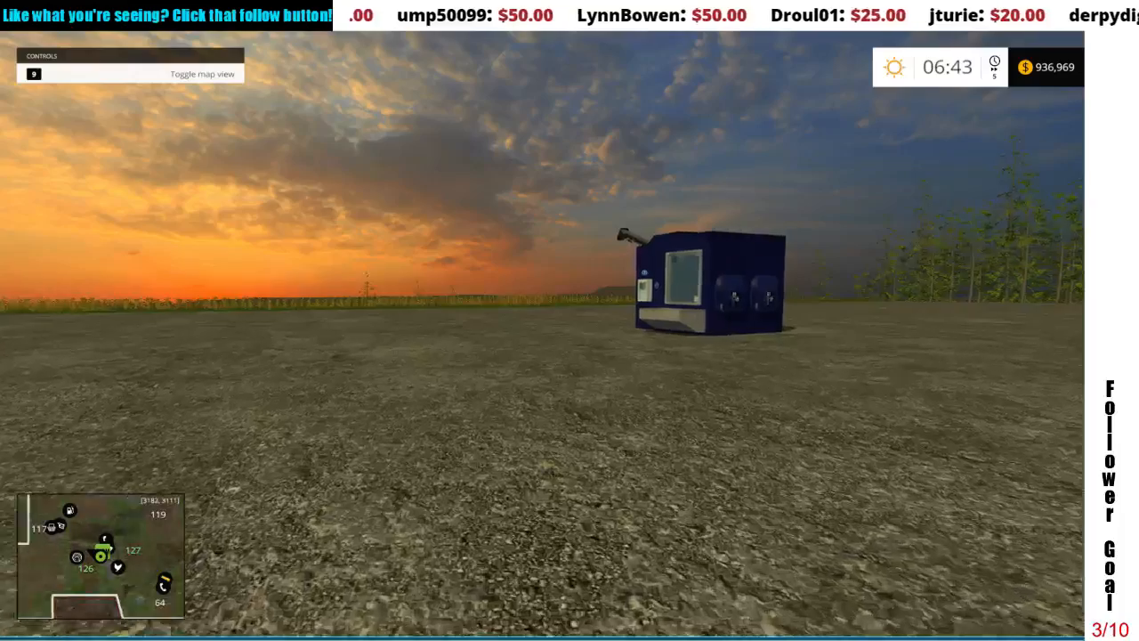
{"action": "key", "text": "w"}
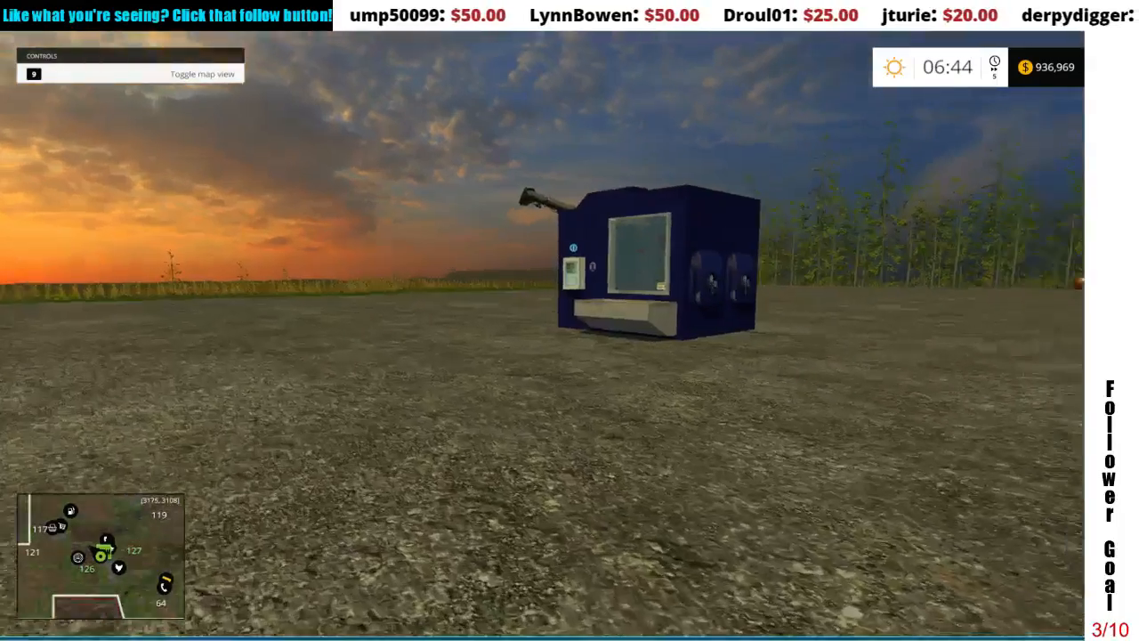
{"action": "key", "text": "w"}
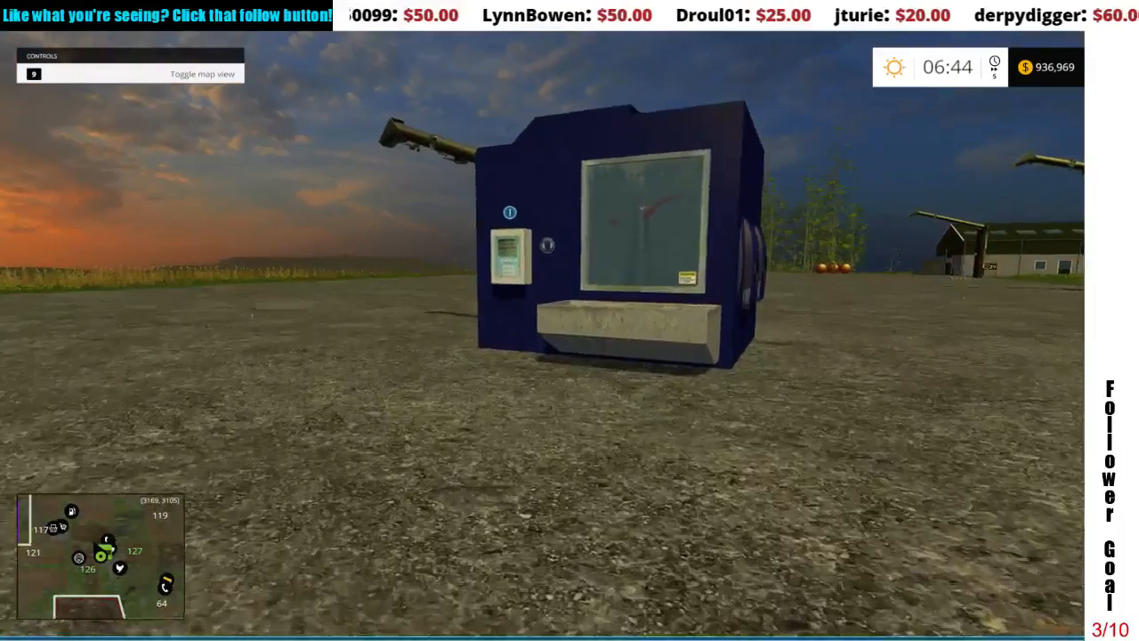
{"action": "key", "text": "w"}
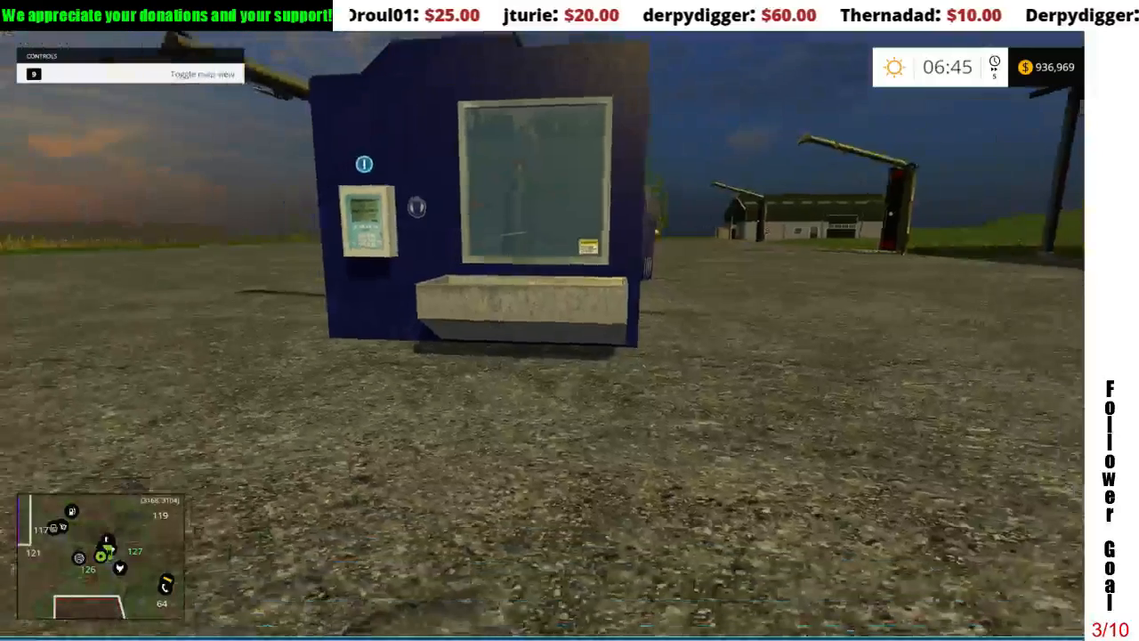
Step: Save the current game and return to the farm
{"action": "key", "text": "Escape"}
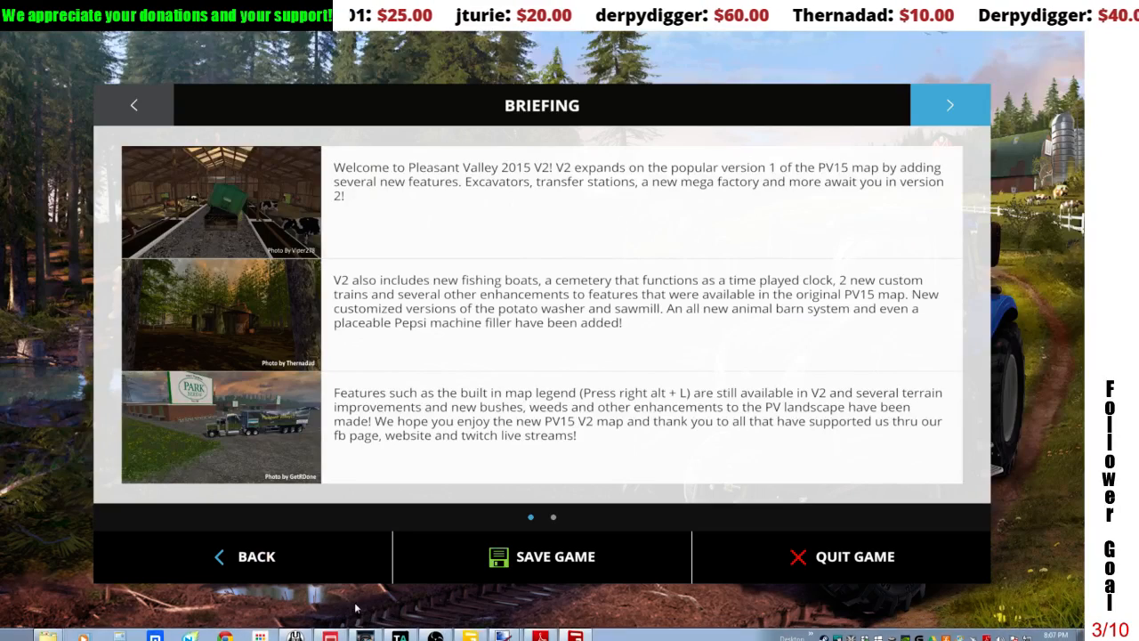
{"action": "left_click", "coordinate": [450, 577]}
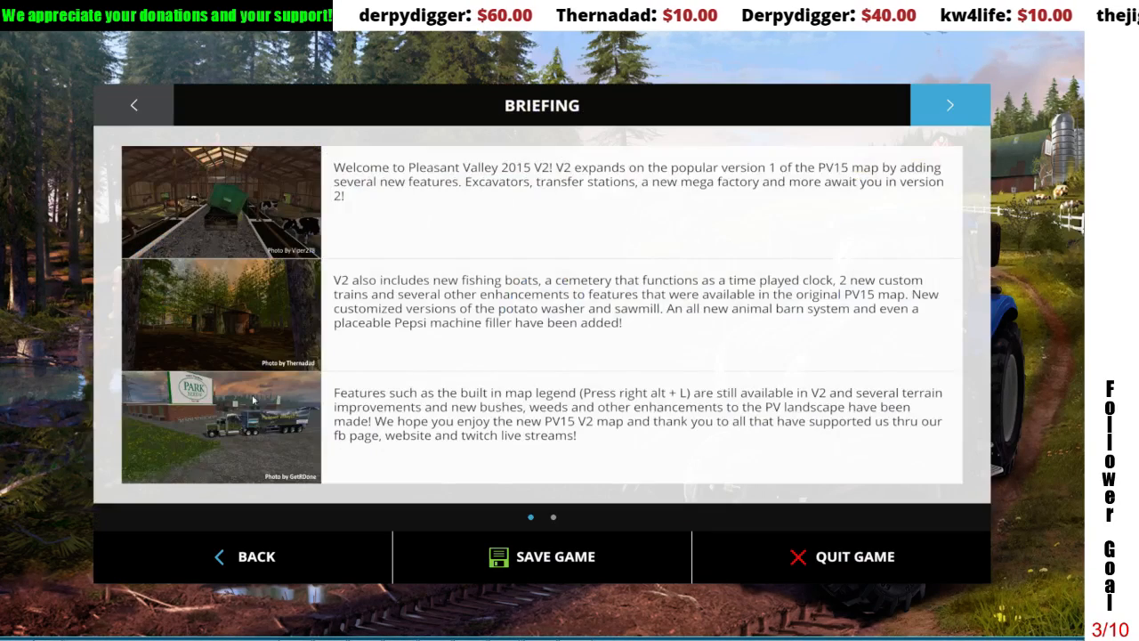
{"action": "left_click", "coordinate": [331, 541]}
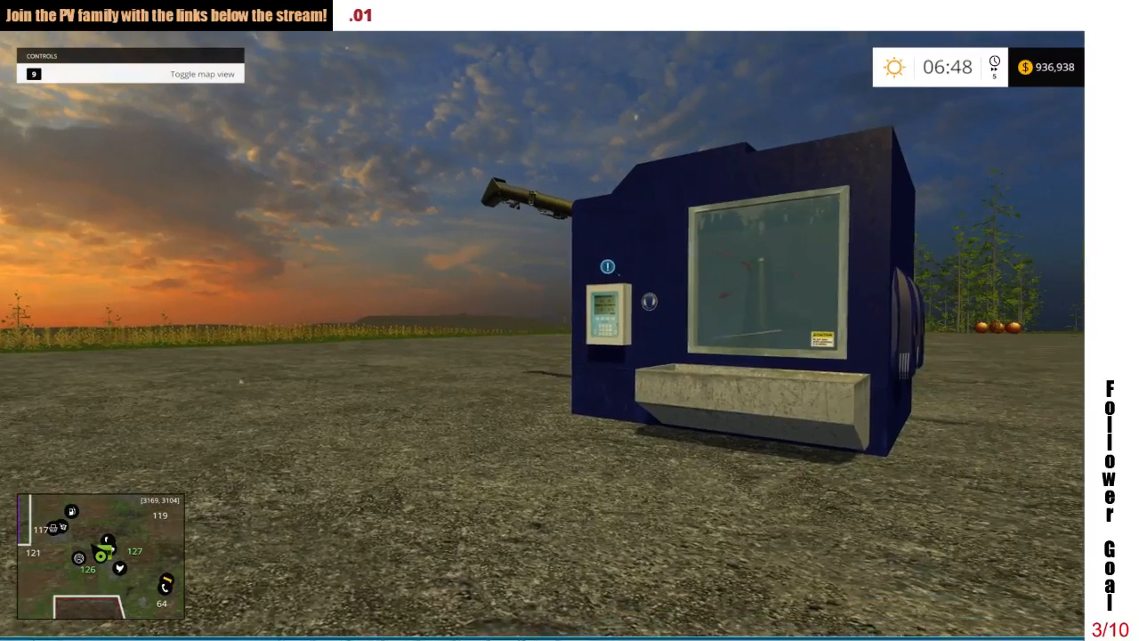
Step: Inspect the Fertmaster's front and side up close, and switch from the game to the Windows desktop
{"action": "key", "text": "d"}
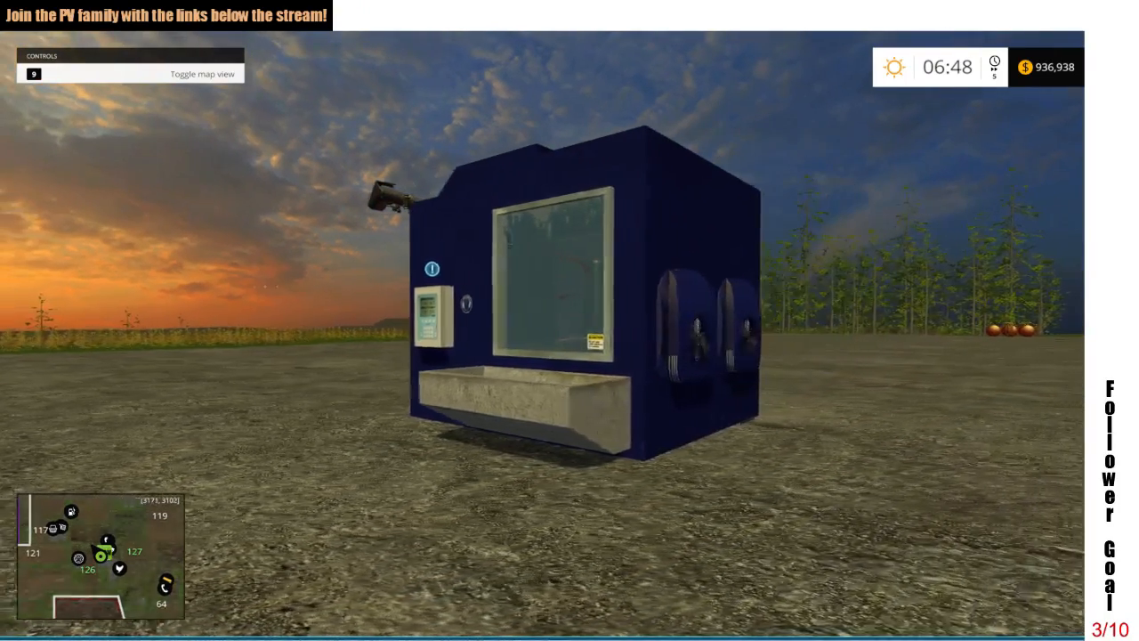
{"action": "key", "text": "a"}
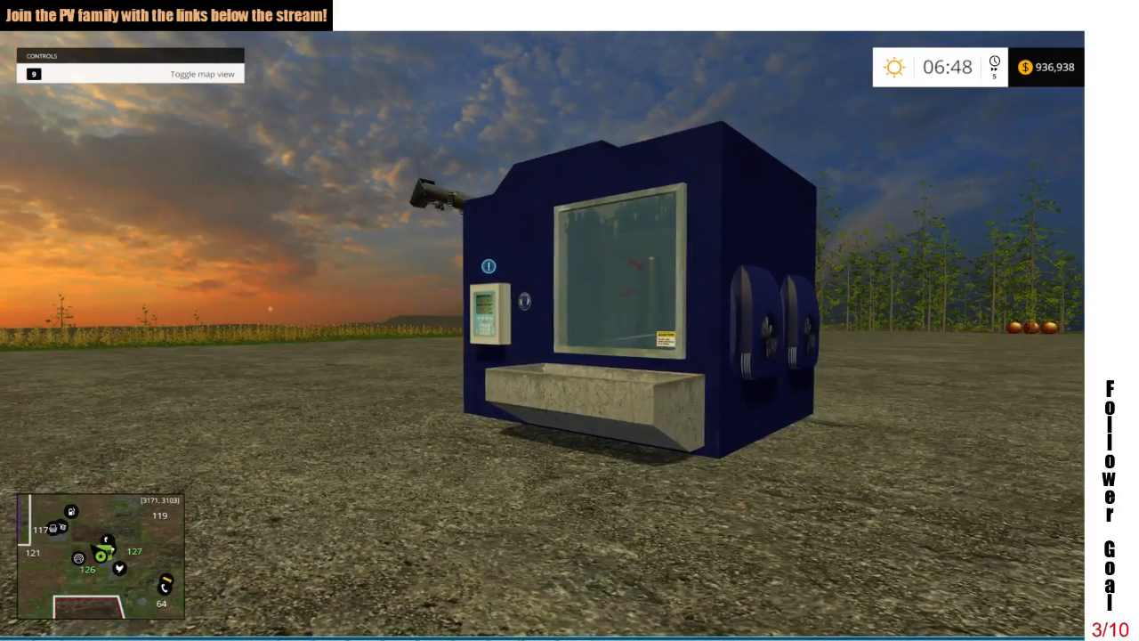
{"action": "key", "text": "super"}
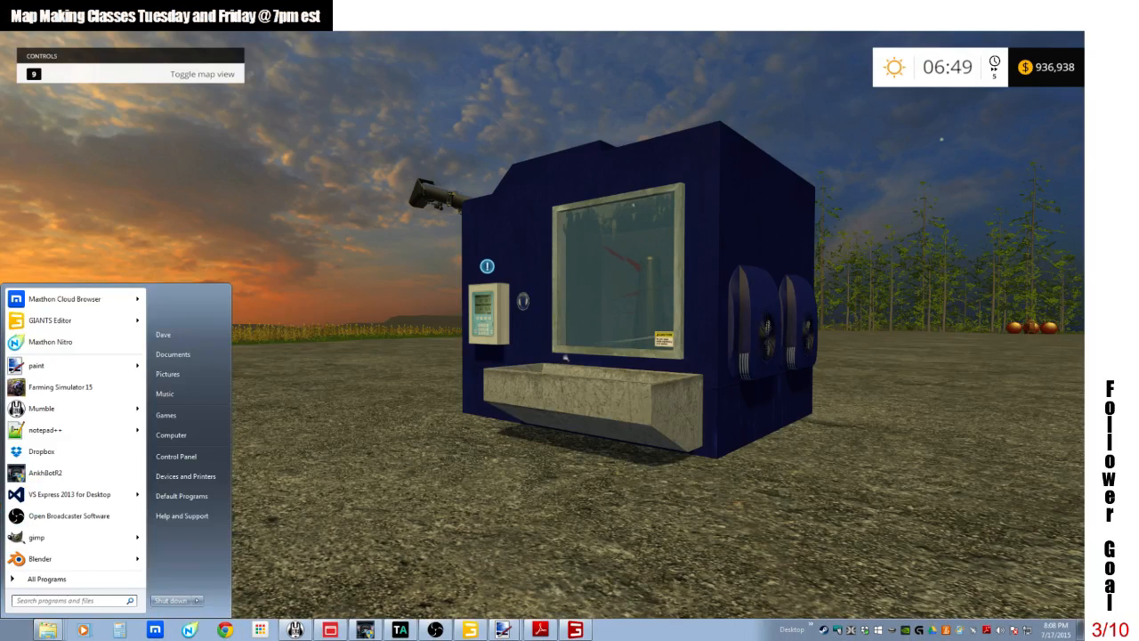